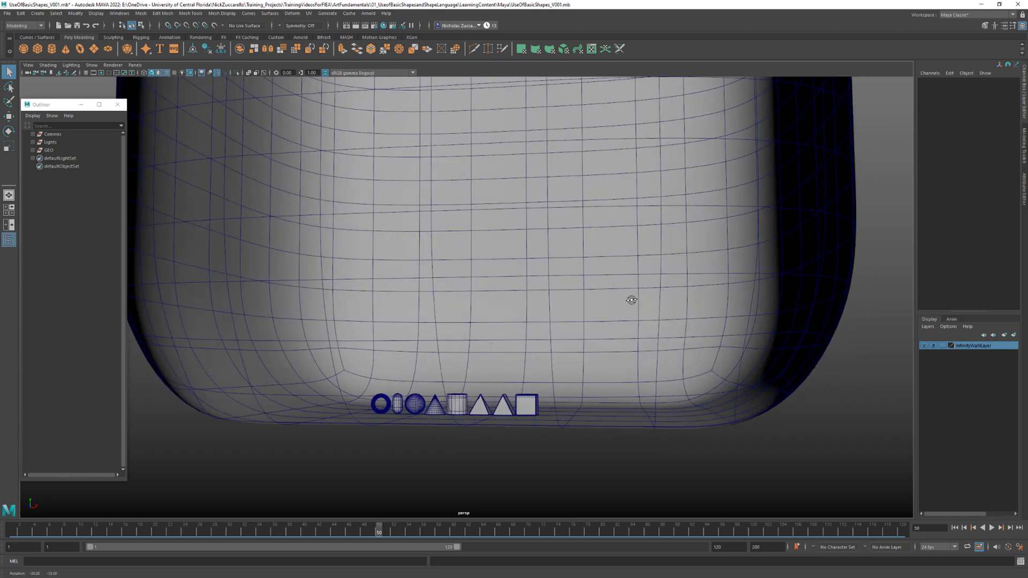
right_click_drag(618, 323, 557, 358, "alt")
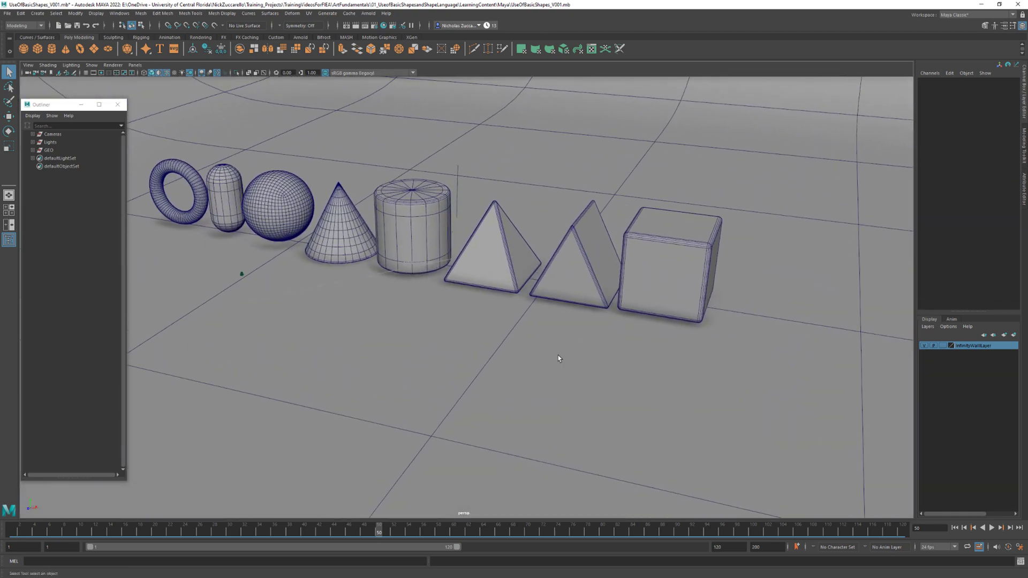
mouse_move(558, 358)
left_mouse_down("alt")
mouse_move(567, 354)
mouse_move(533, 350)
mouse_move(557, 343)
left_mouse_up("alt")
right_click_drag(558, 343, 580, 359, "alt")
left_click(787, 320)
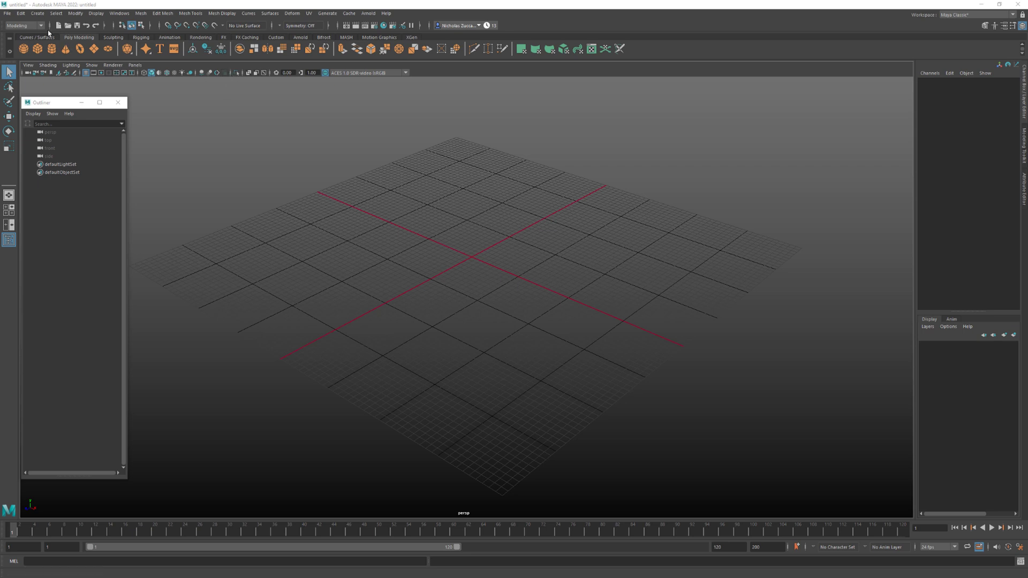
Choose the Modeling menu set and show the Poly Modeling shelf
left_click(25, 25)
left_click(25, 35)
left_click(113, 37)
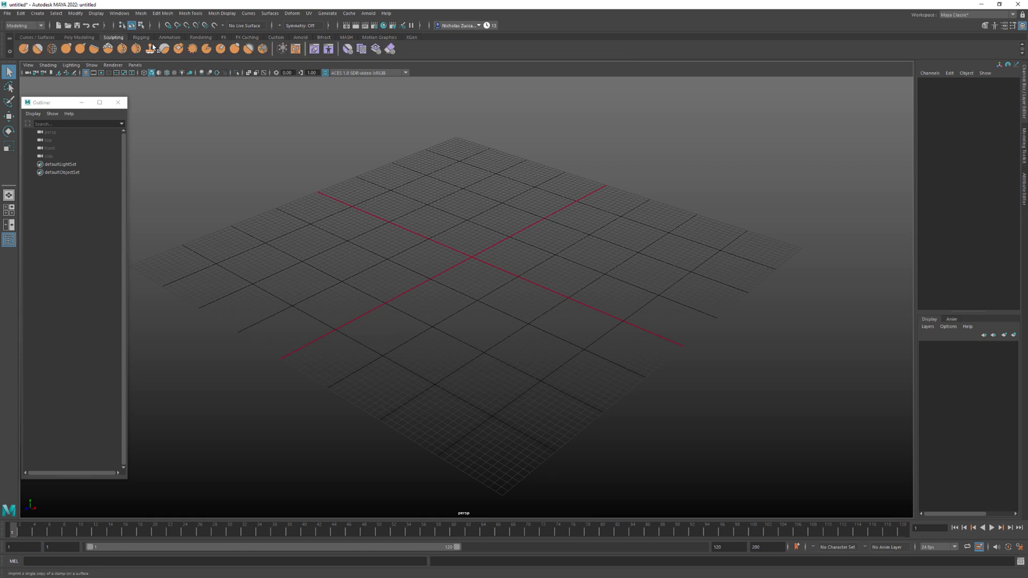
left_click(82, 38)
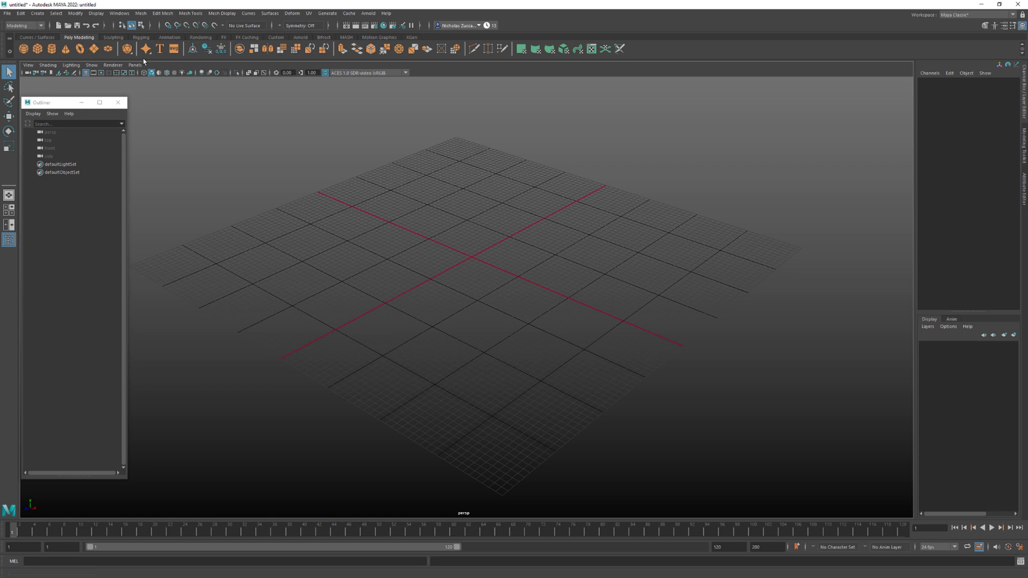
Turn on viewport multisample anti-aliasing, then enable Smooth Wireframe and set the sample count to 16 in the Viewport 2.0 settings
left_click(217, 73)
left_click(113, 65)
left_click(158, 81)
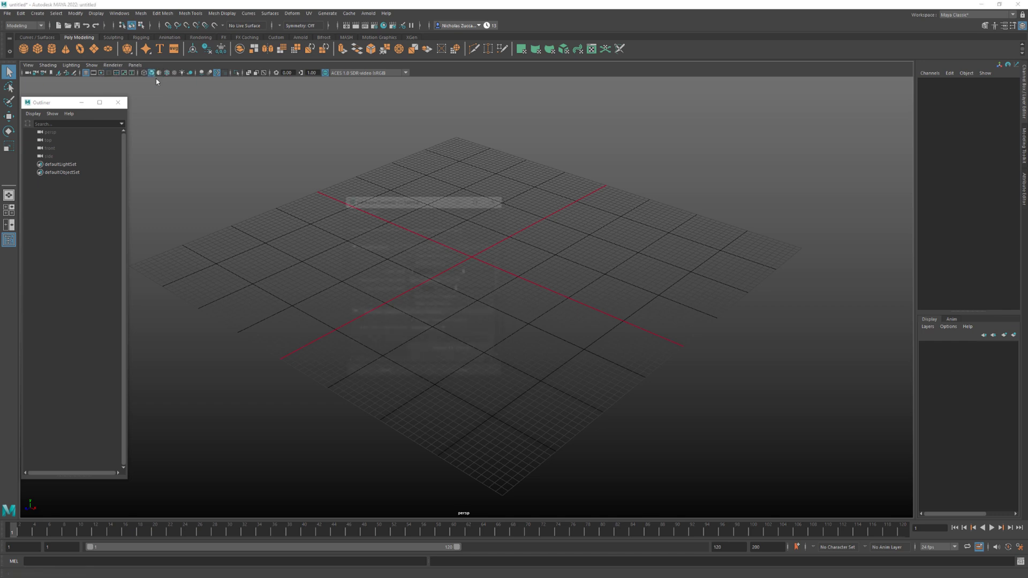
left_click_drag(499, 384, 602, 454)
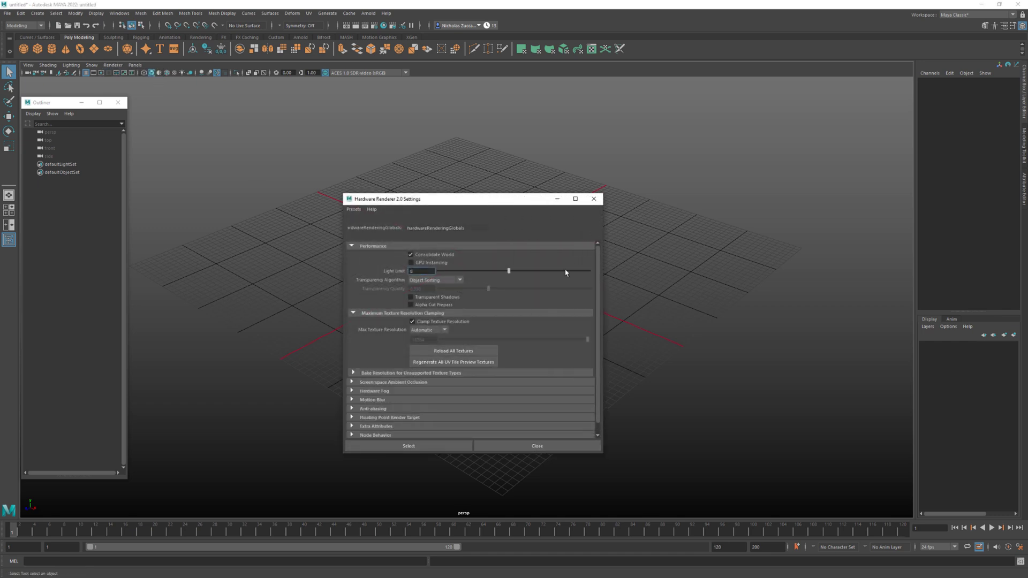
left_click(355, 411)
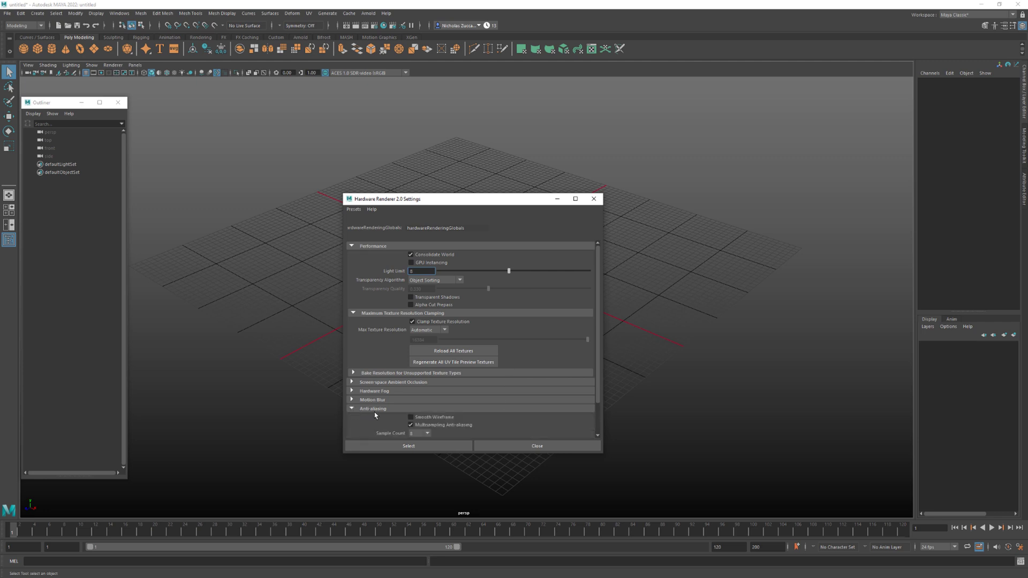
scroll(376, 416, "down", 2)
left_click(410, 381)
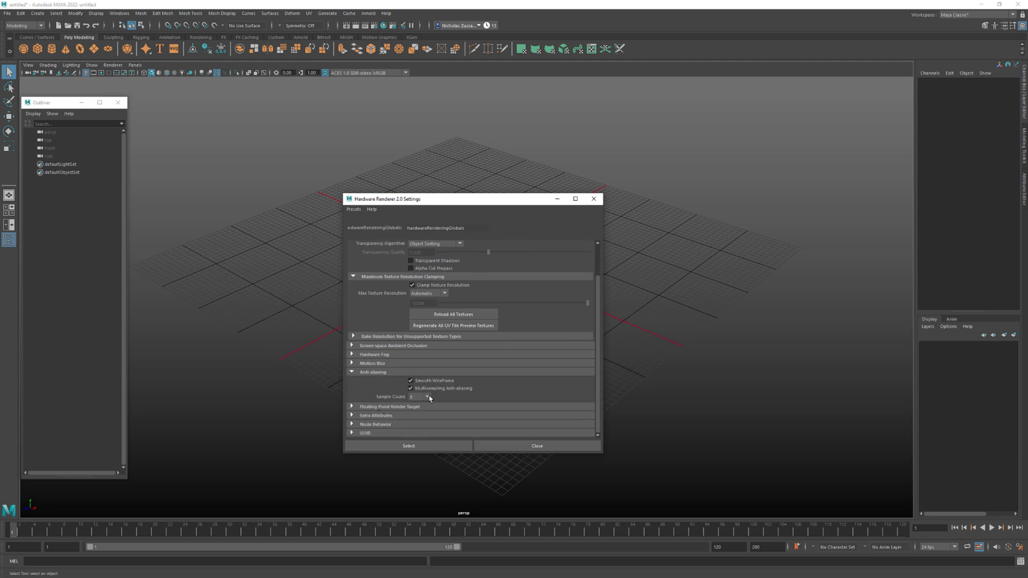
left_click(427, 397)
left_click(420, 438)
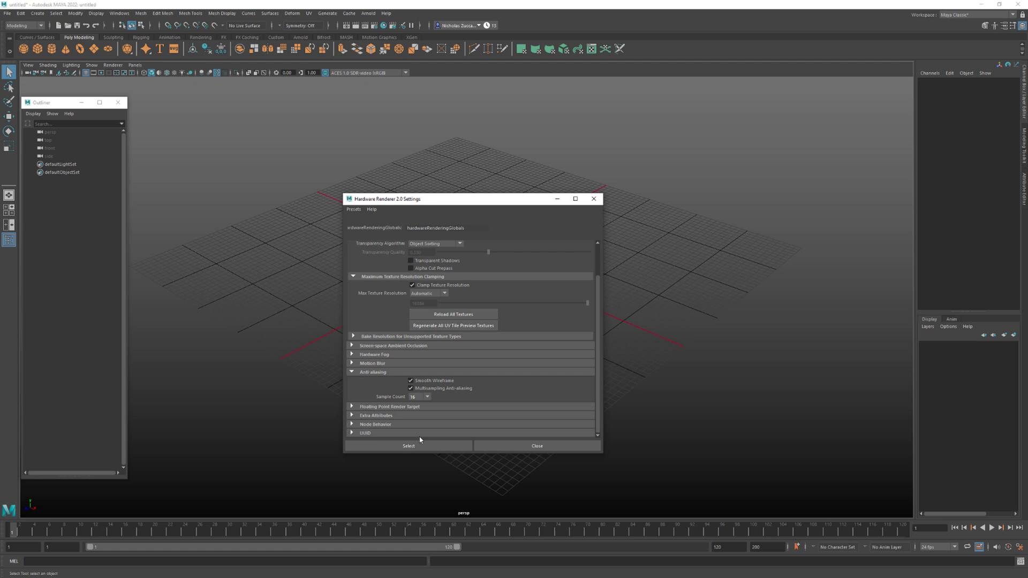
left_click(594, 199)
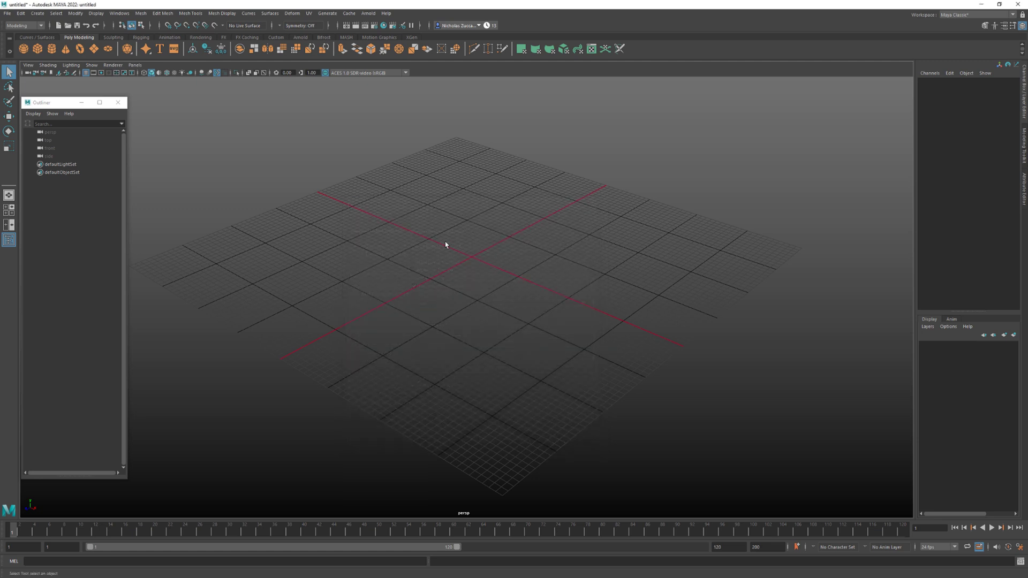
Turn on screen-space ambient occlusion for the viewport and review its options in the Viewport 2.0 settings
left_click(201, 73)
left_click(113, 64)
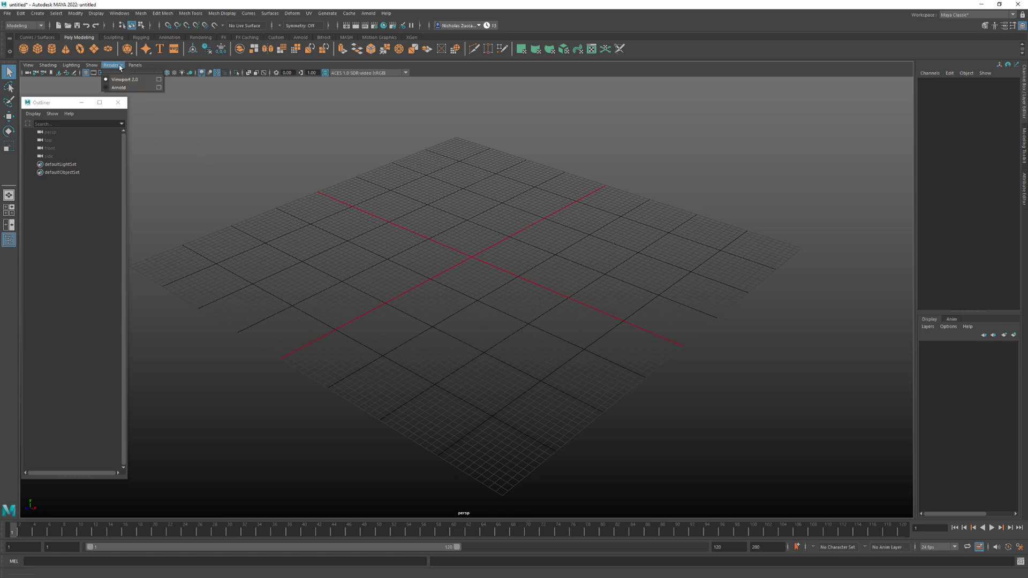
left_click(159, 81)
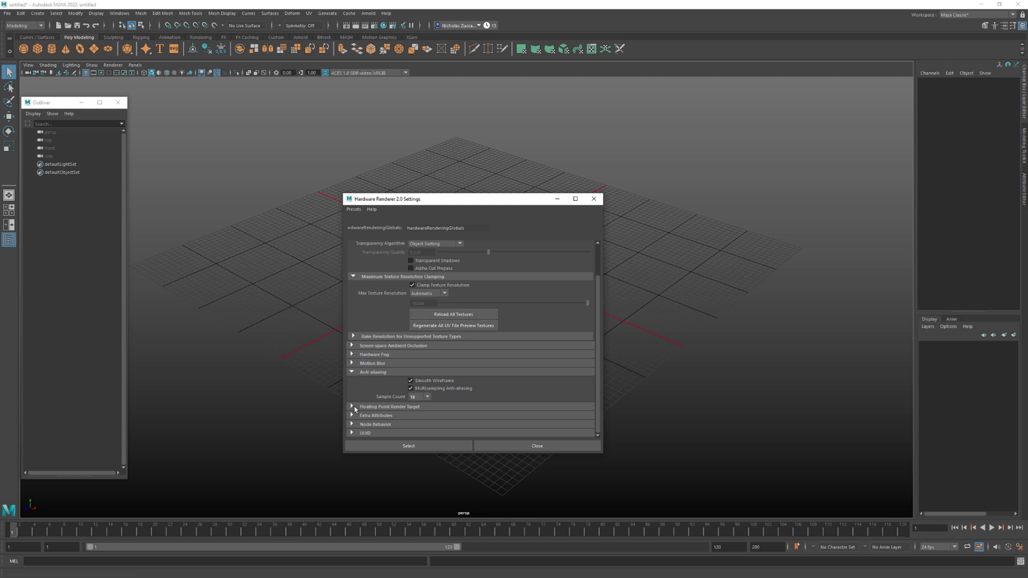
left_click(352, 372)
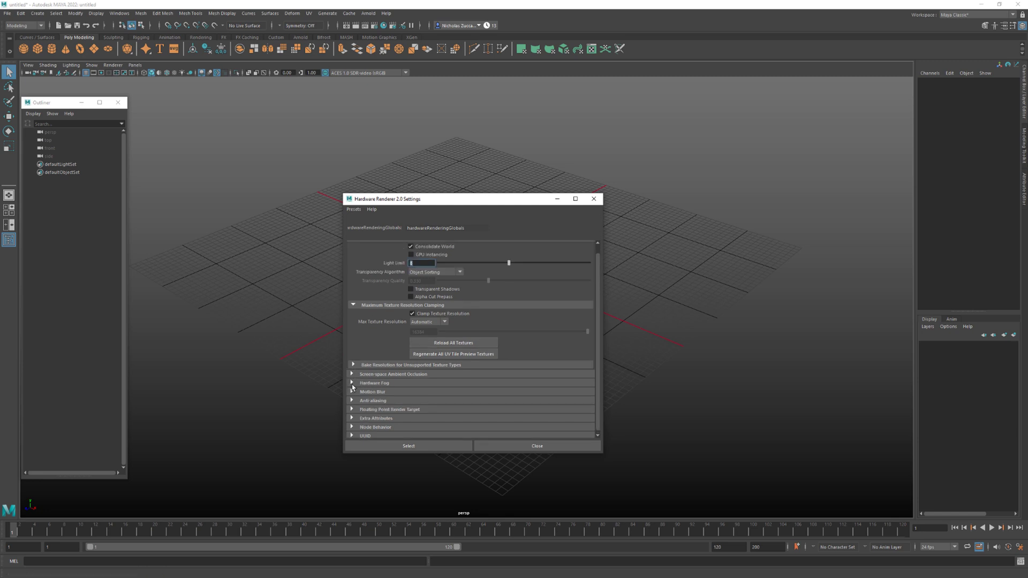
left_click(355, 374)
scroll(432, 400, "down", 3)
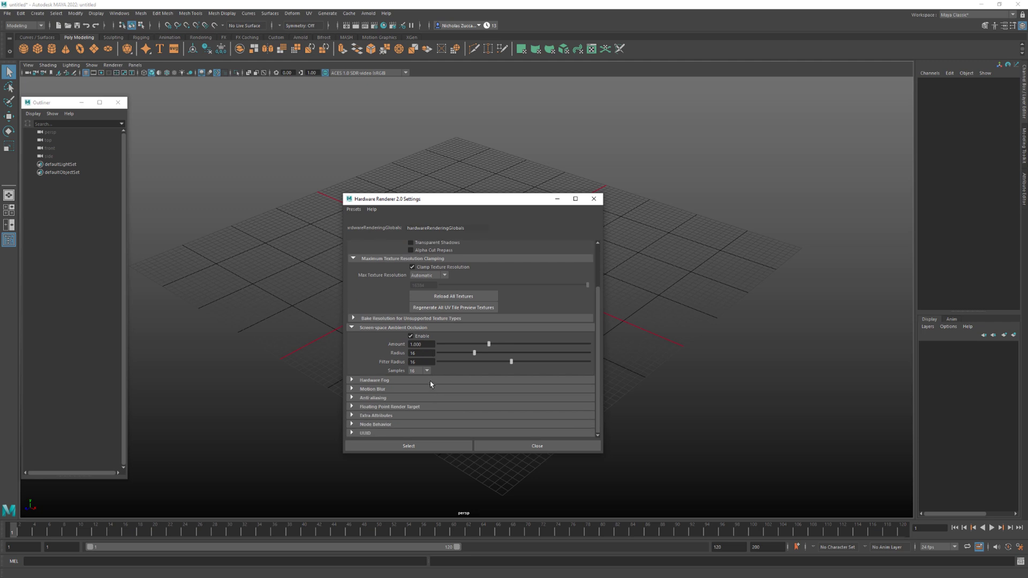
left_click(426, 388)
left_click(351, 329)
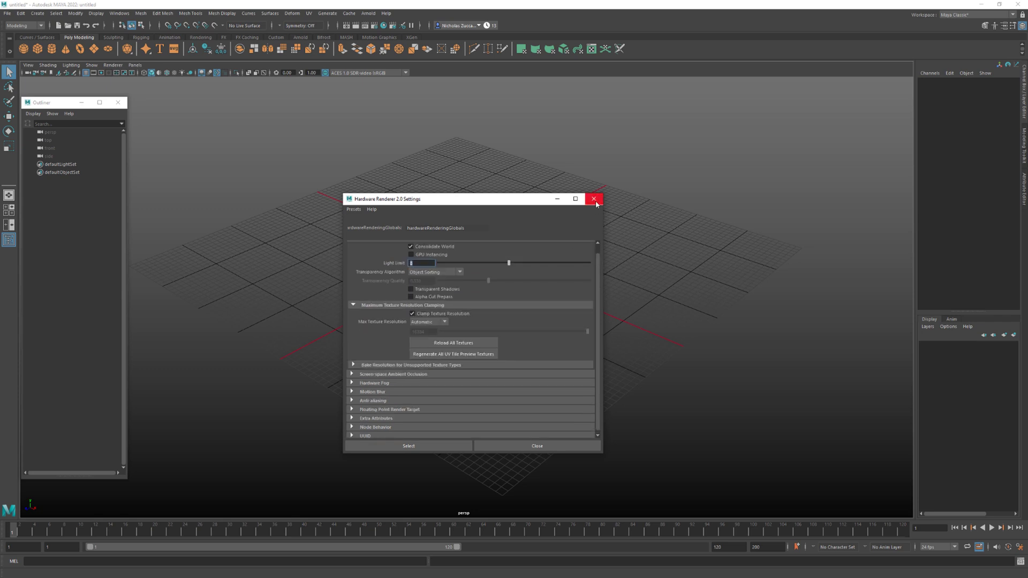
left_click(593, 199)
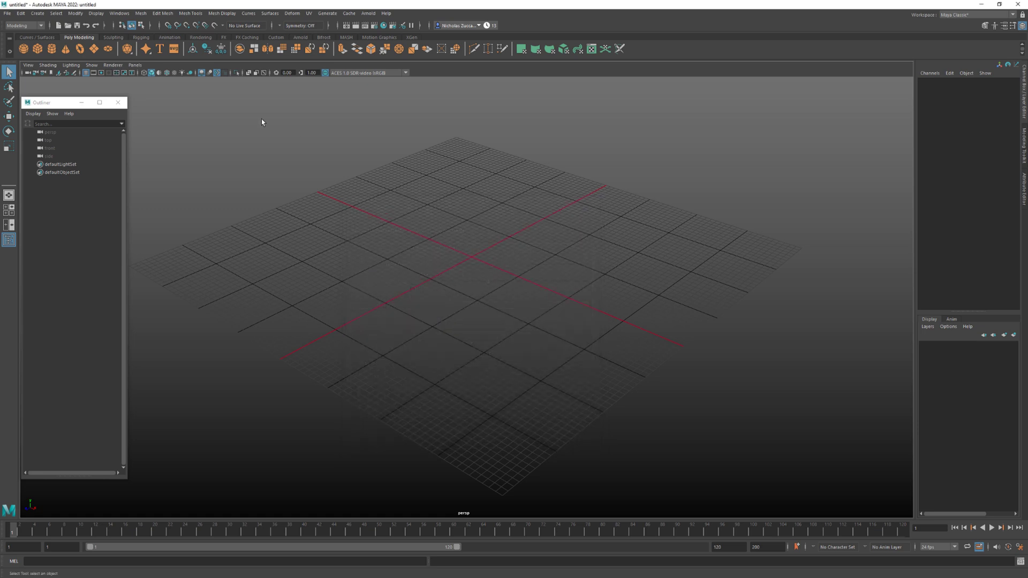
left_click(202, 72)
left_click(203, 73)
left_click(98, 14)
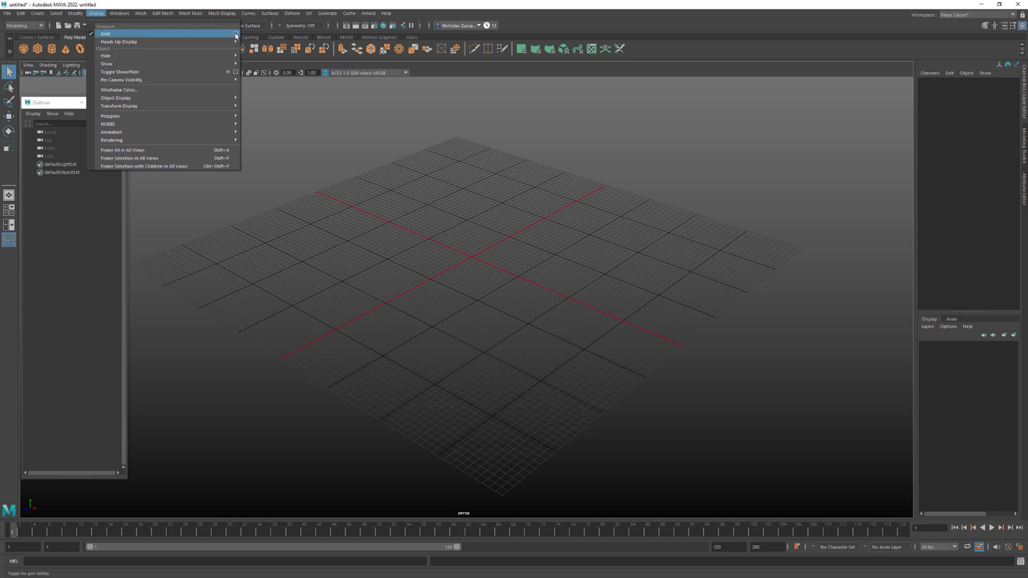
left_click(162, 23)
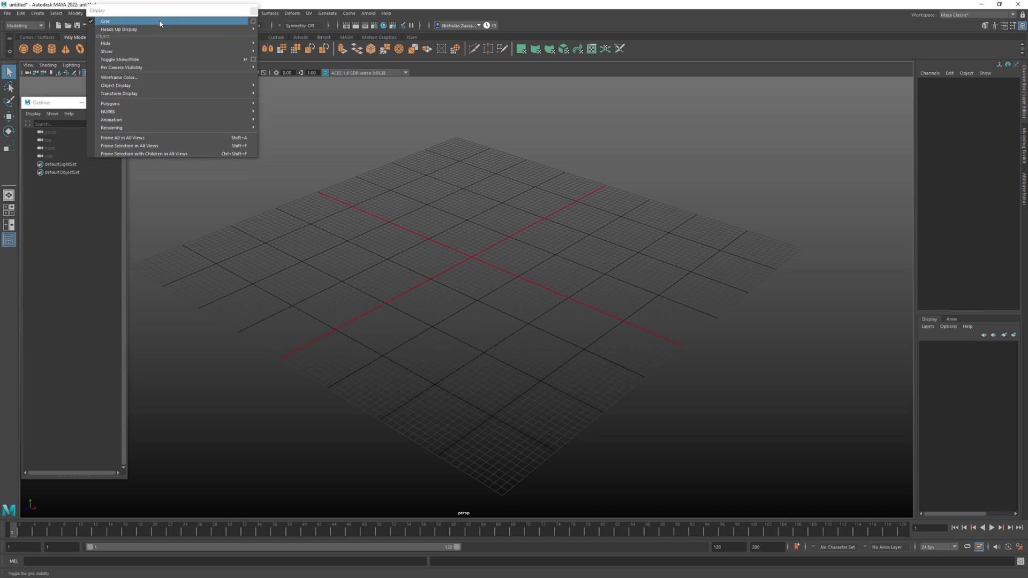
left_click_drag(163, 19, 229, 125)
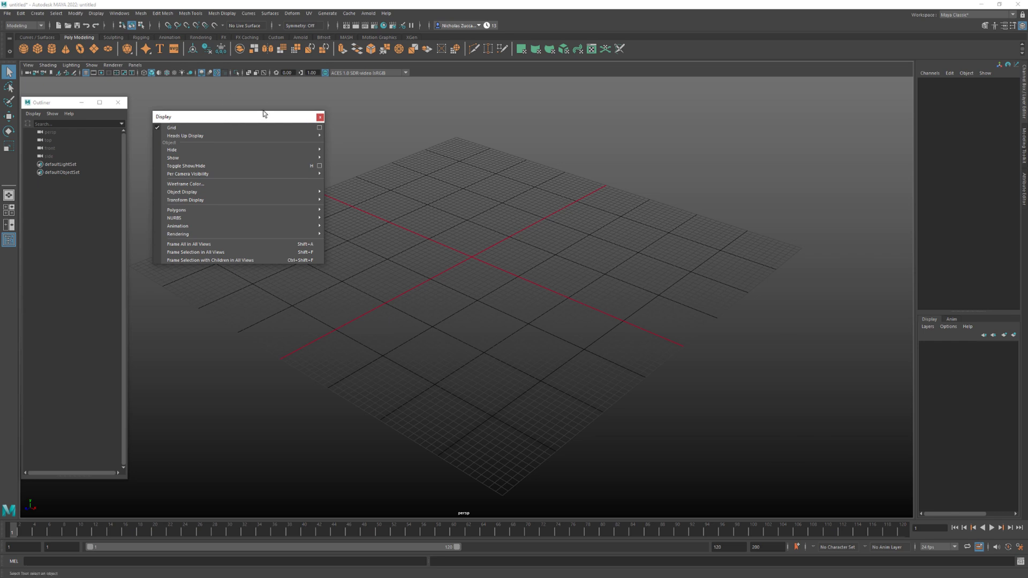
left_click(320, 117)
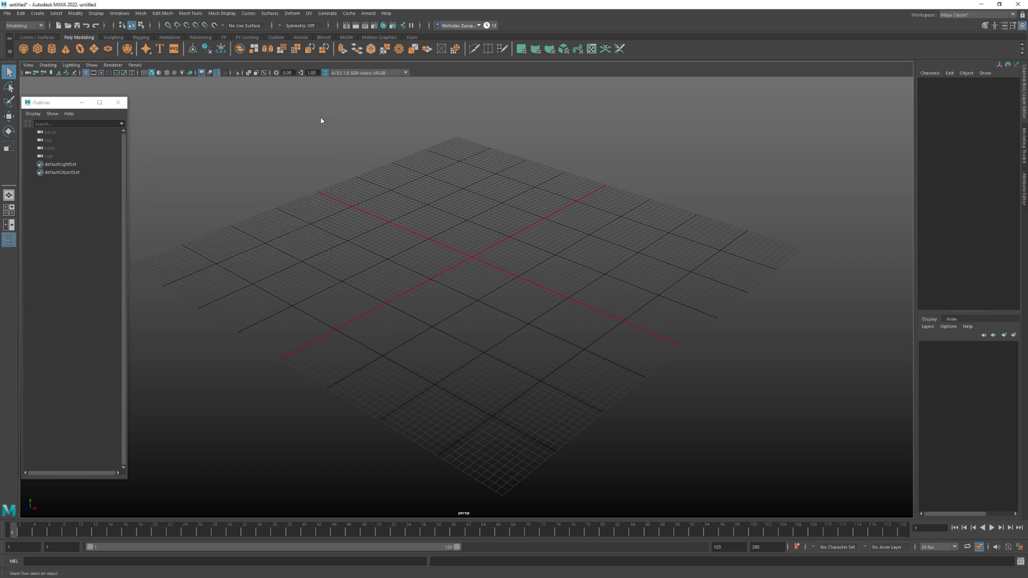
Open the grid options to review the grid's size, colour and display settings, keeping the window clear of the grid's centre
left_click(97, 12)
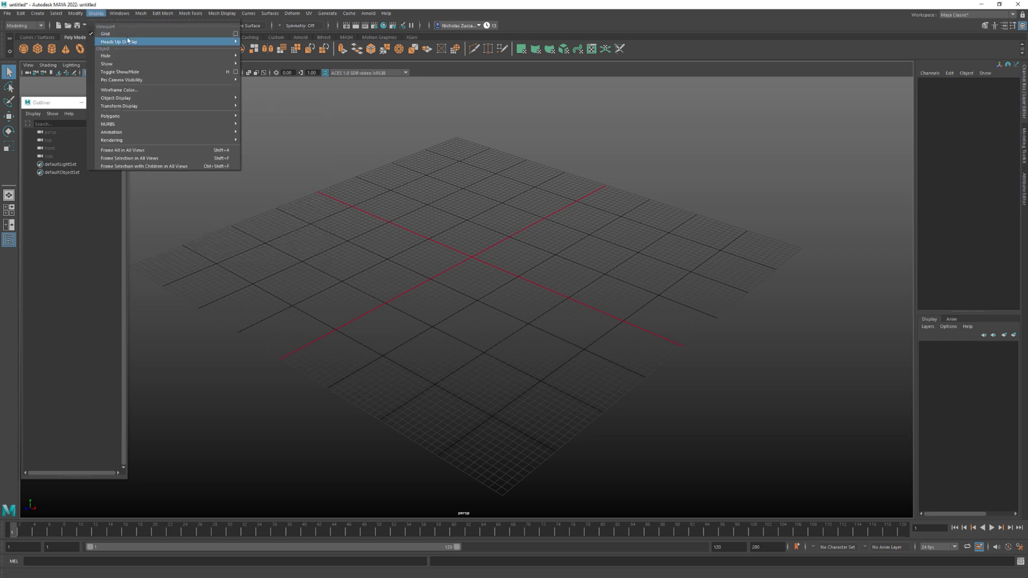
left_click(234, 33)
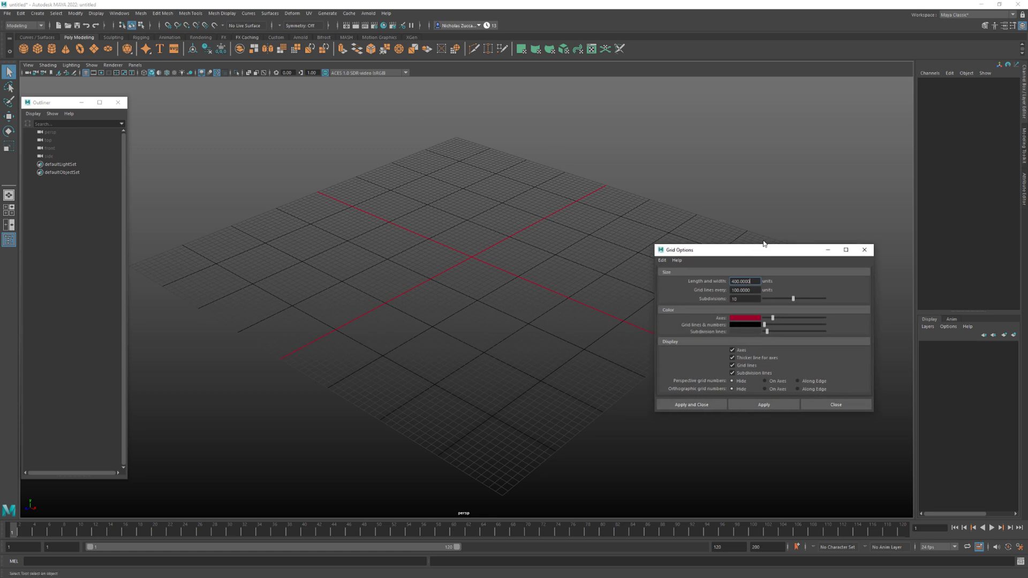
left_click_drag(786, 368, 786, 394)
left_click_drag(760, 207, 775, 324)
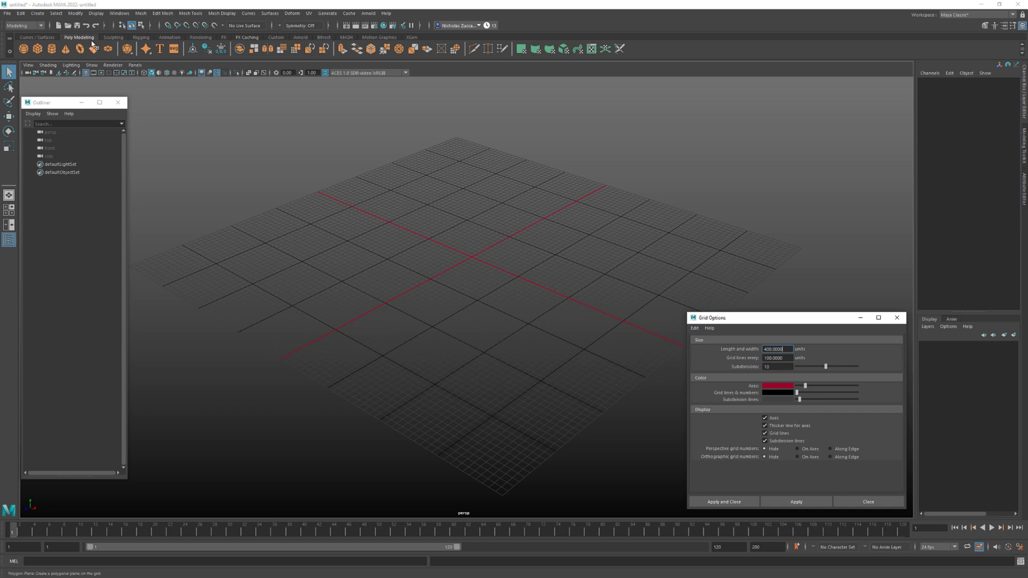
Open the UE4_Mannequin folder inside ScaleTools from the PrototypingTools favorite in the Content Browser
left_click(120, 13)
mouse_move(155, 41)
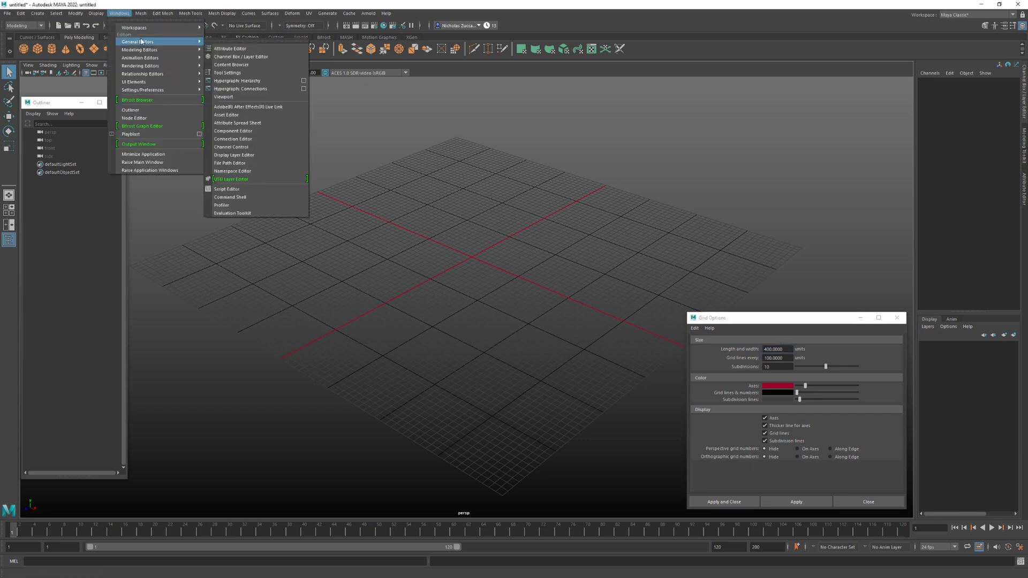
left_click(251, 65)
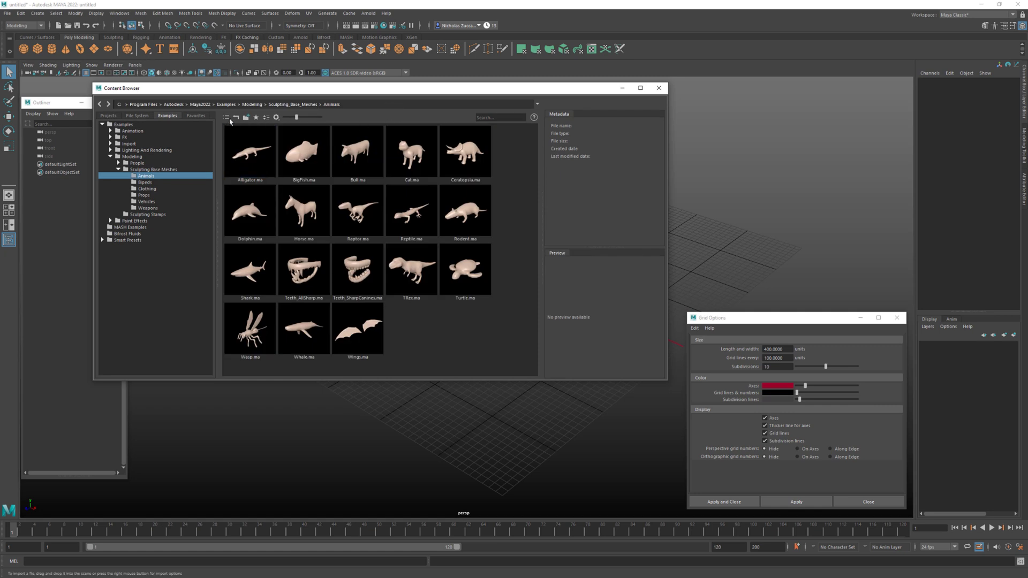
left_click(196, 115)
left_click(141, 136)
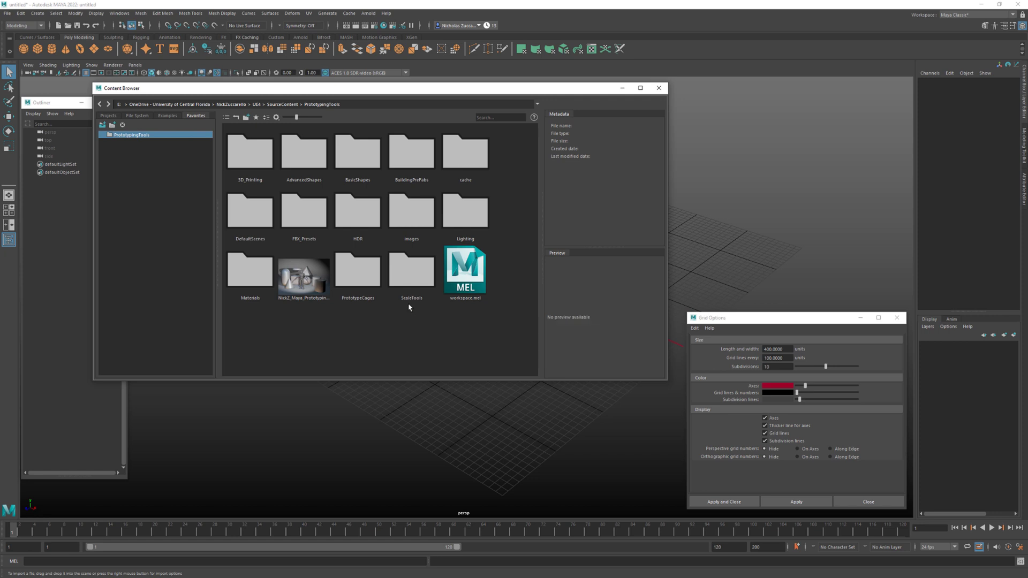
double_click(411, 281)
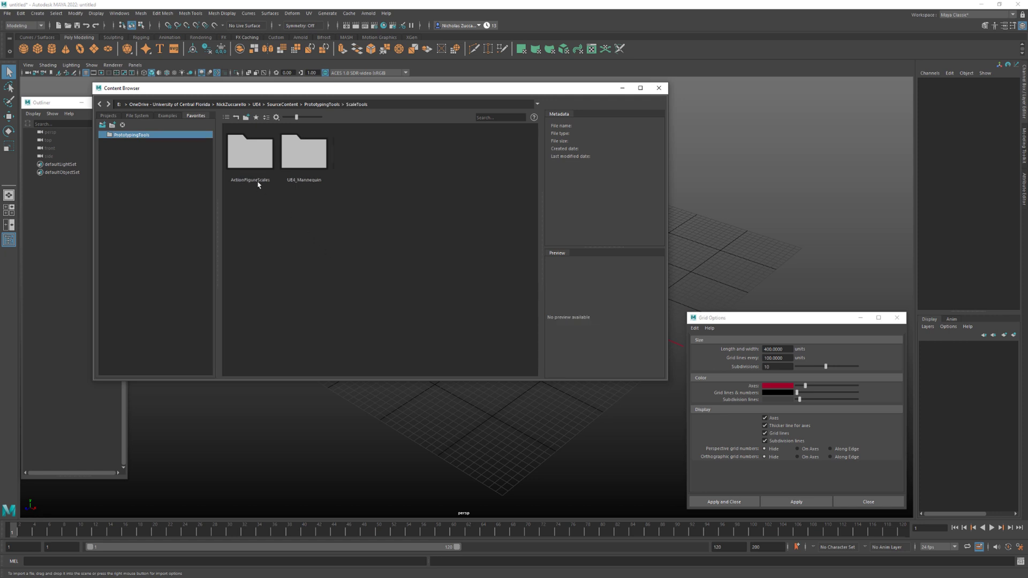
double_click(311, 151)
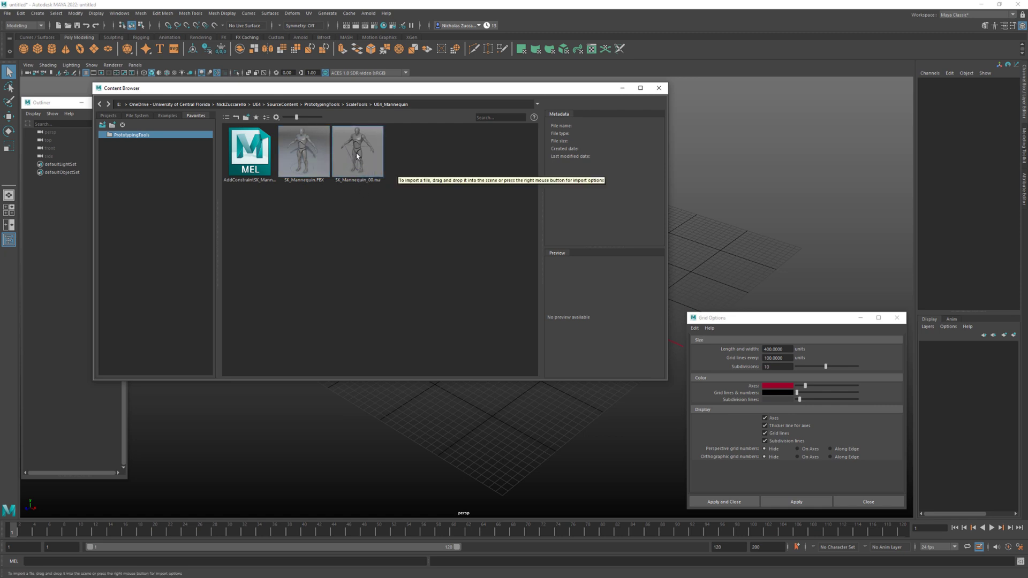
Import the SK_Mannequin_00.ma mannequin into the scene and close the Content Browser
left_click_drag(364, 156, 431, 446)
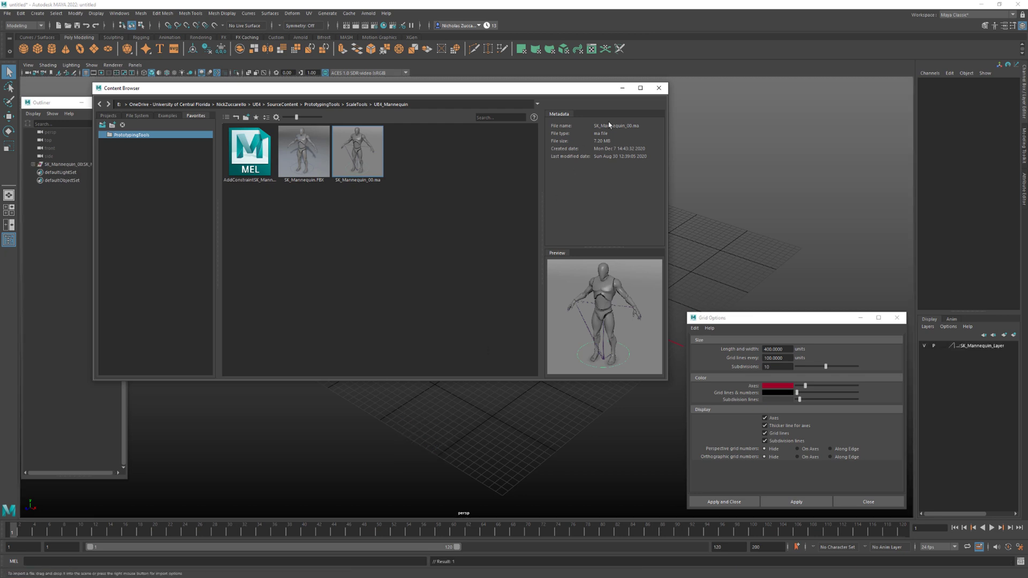
left_click(659, 88)
right_click_drag(523, 261, 608, 351, "alt")
left_click_drag(609, 351, 580, 356, "alt")
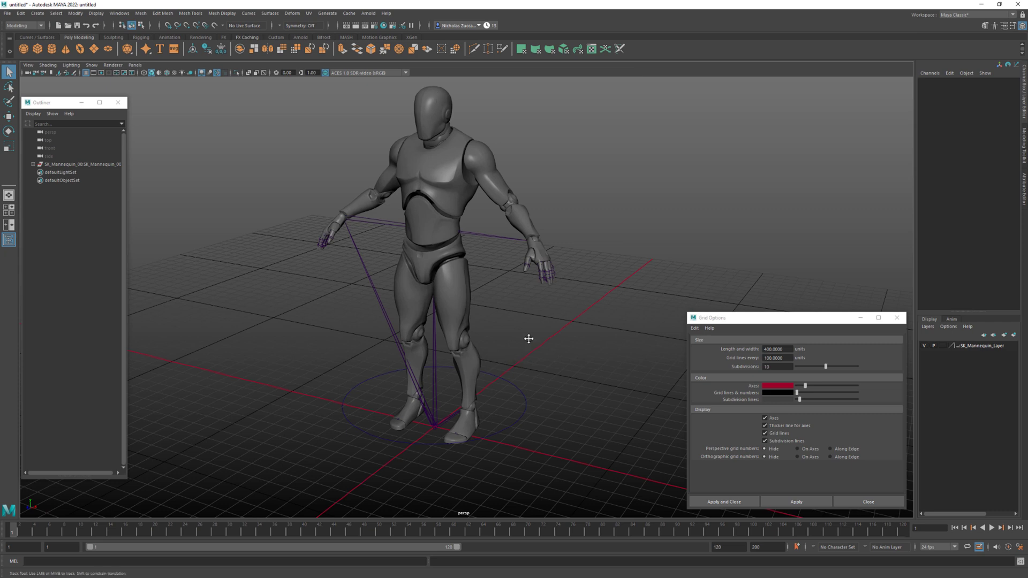
left_click_drag(528, 337, 484, 354, "alt")
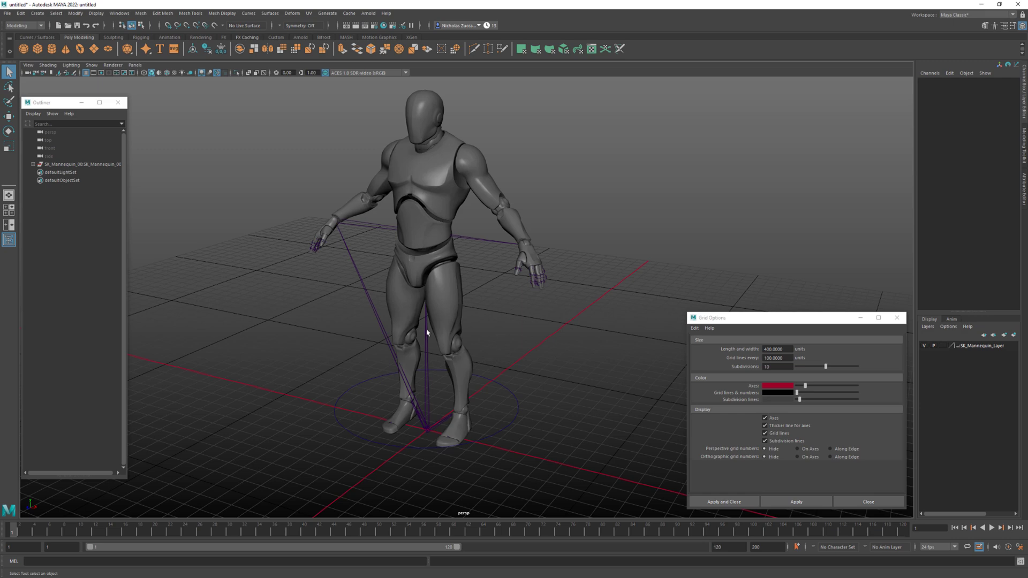
left_click_drag(509, 334, 531, 351, "alt")
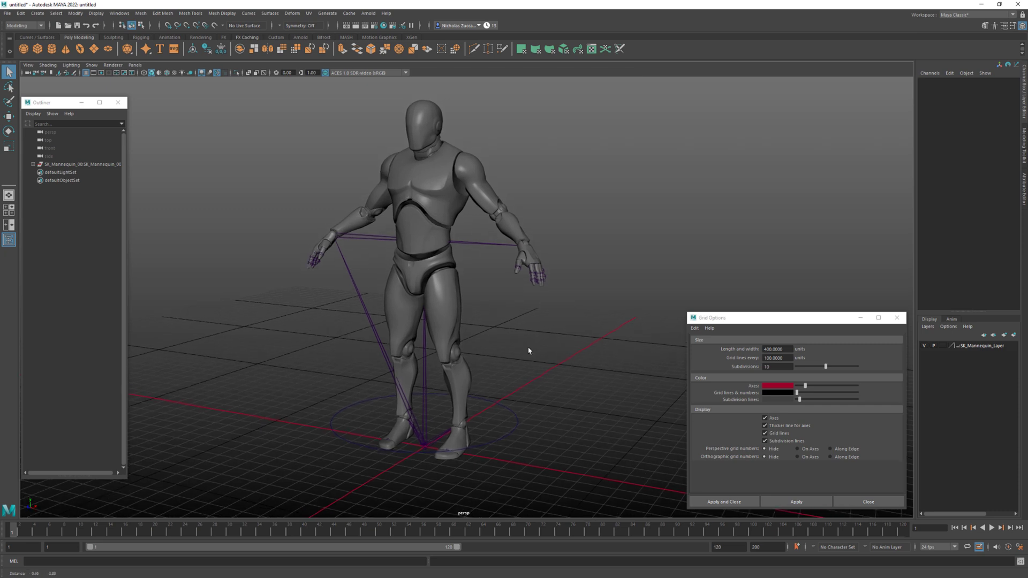
Create a polygon cube with width, height and depth of 100, close its options and frame it
left_click(37, 13)
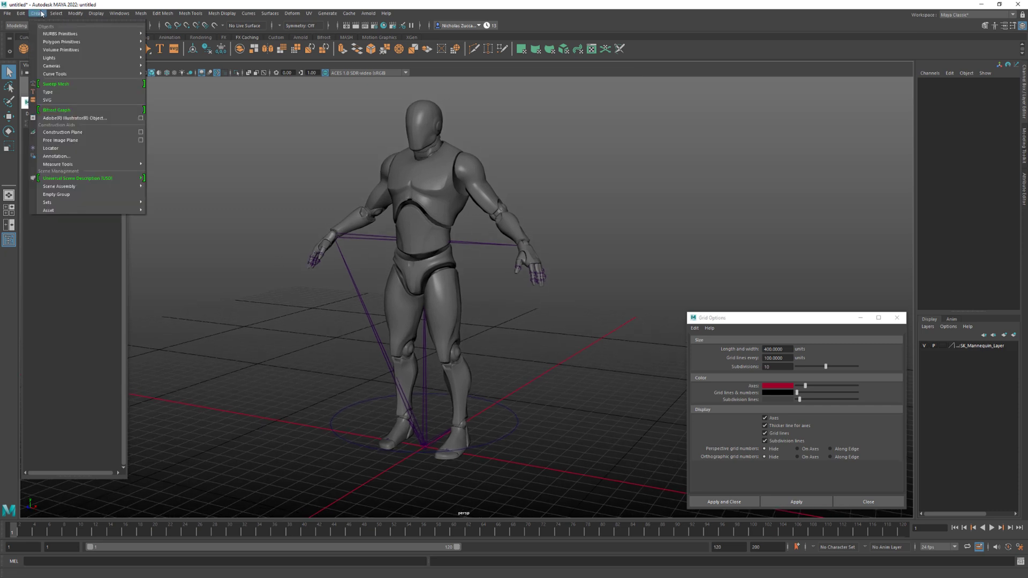
mouse_move(62, 43)
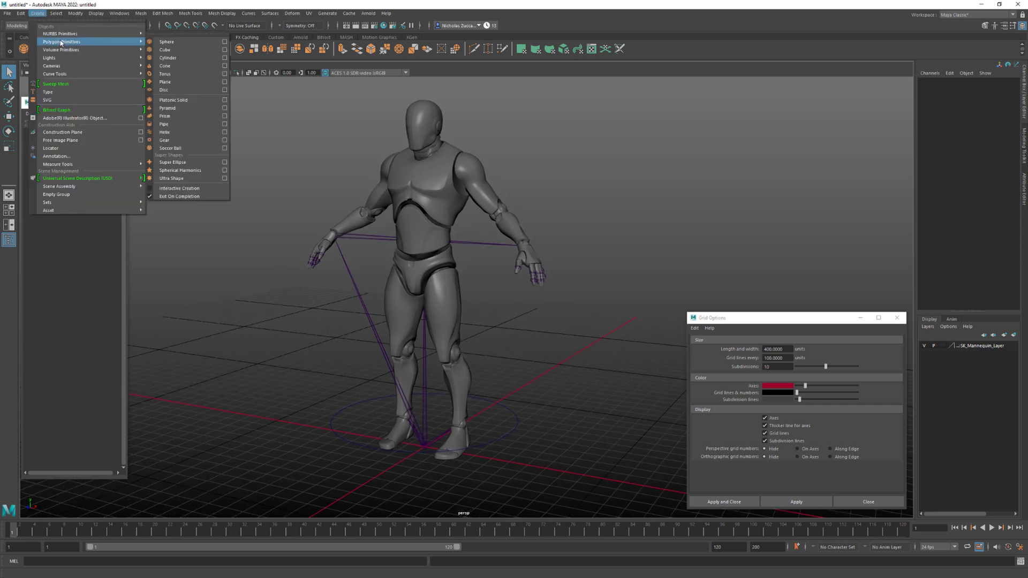
left_click(225, 50)
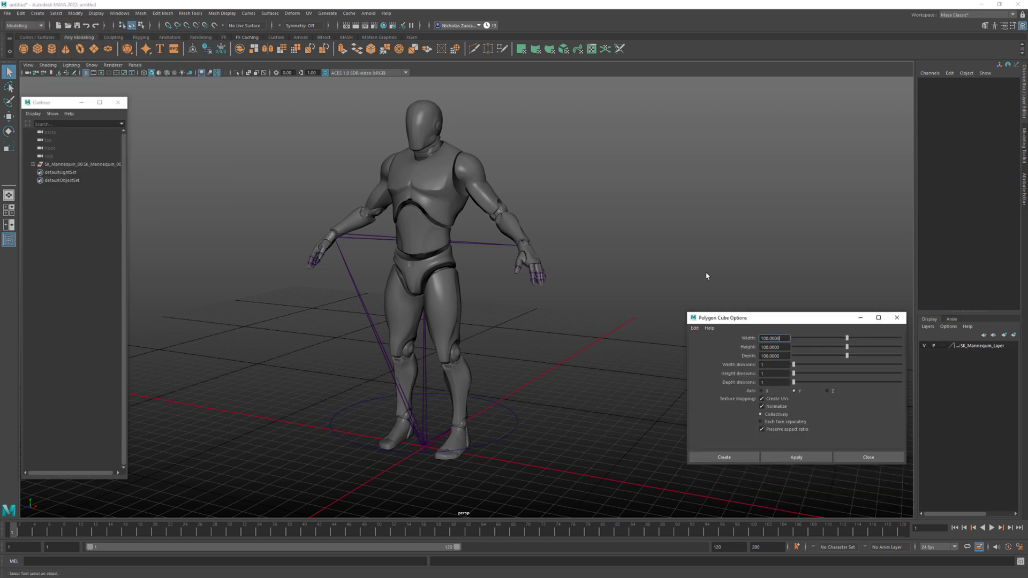
left_click_drag(739, 320, 658, 154)
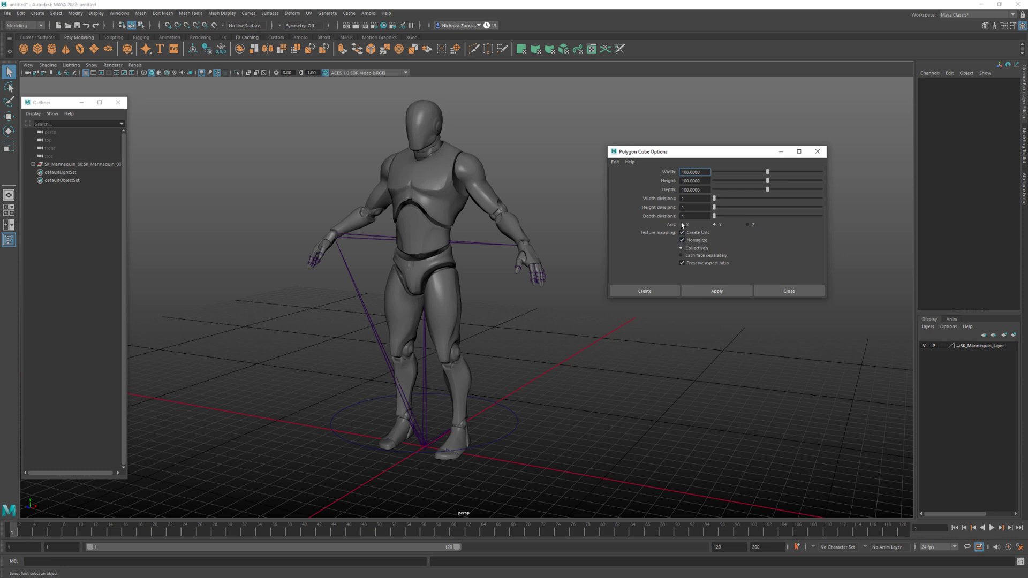
left_click(726, 292)
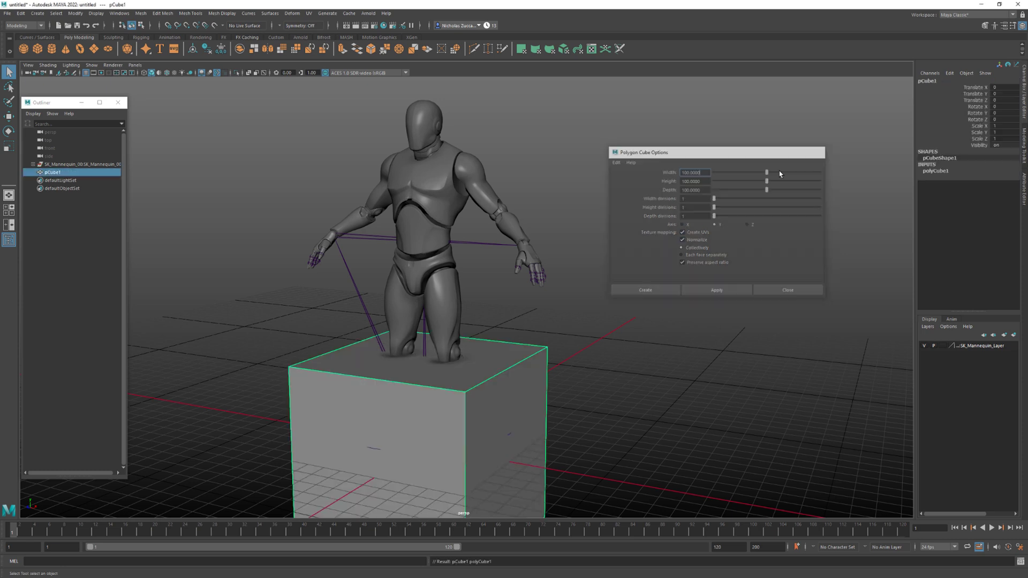
left_click(817, 152)
key("f")
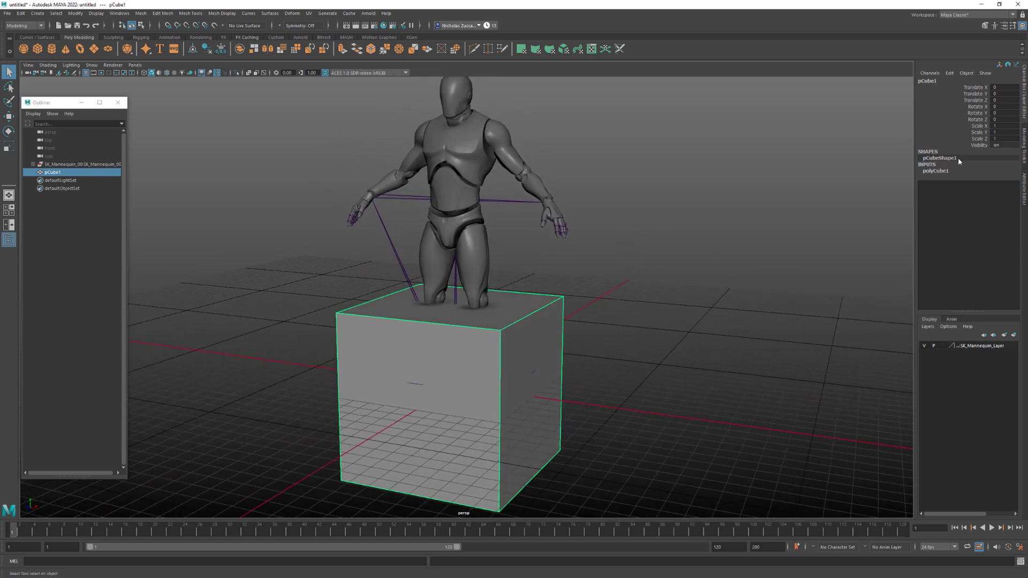
Set the cube's Translate Y to 50 so its base rests on the grid
left_click(991, 93)
key("Return")
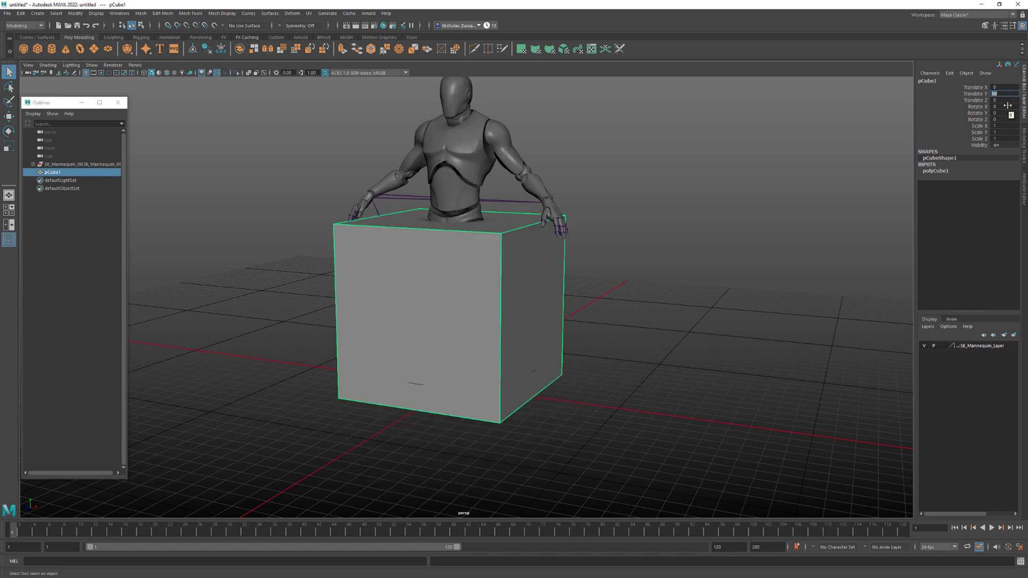
left_click_drag(638, 232, 678, 253, "alt")
middle_click_drag(678, 252, 688, 280, "alt")
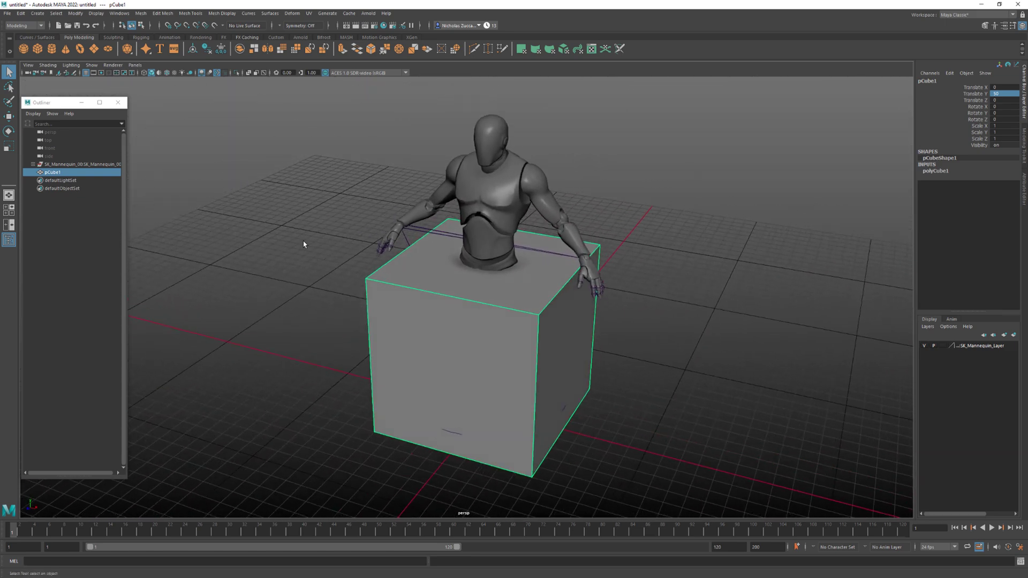
Duplicate the cube, stack the copy on it with Translate Y at 150, and show the scene in wireframe
key("ctrl+d")
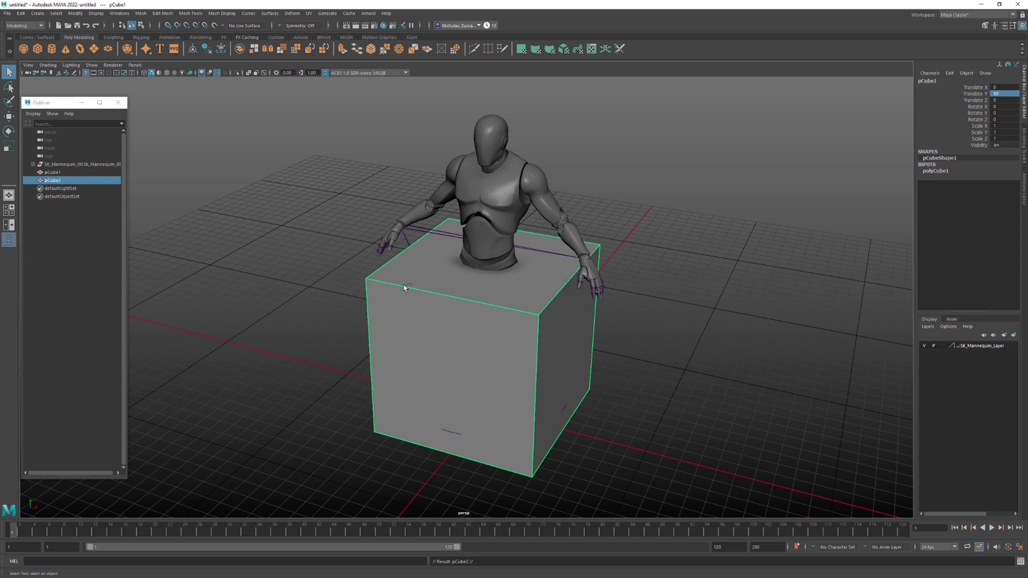
key("w")
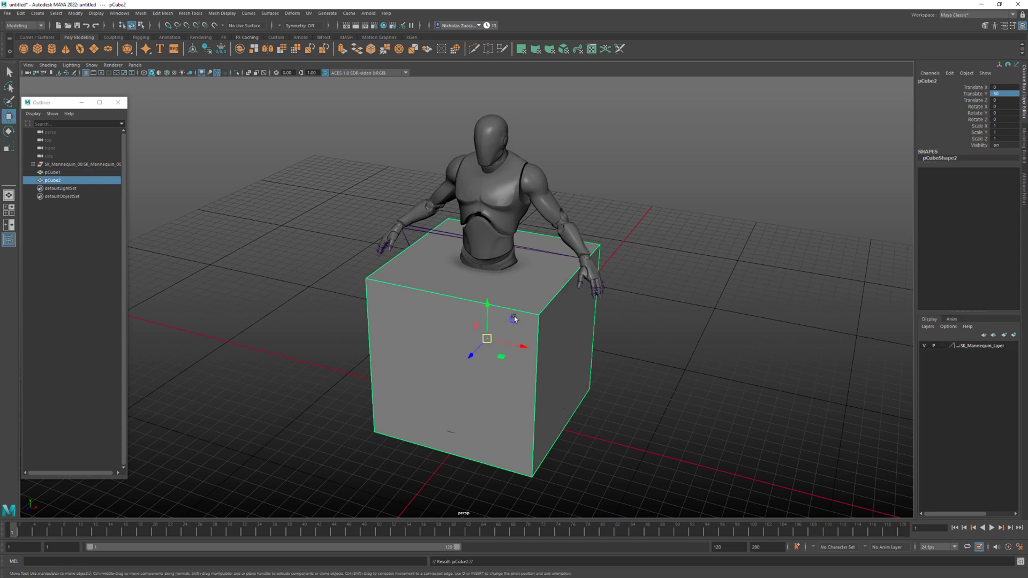
left_click_drag(487, 305, 490, 138)
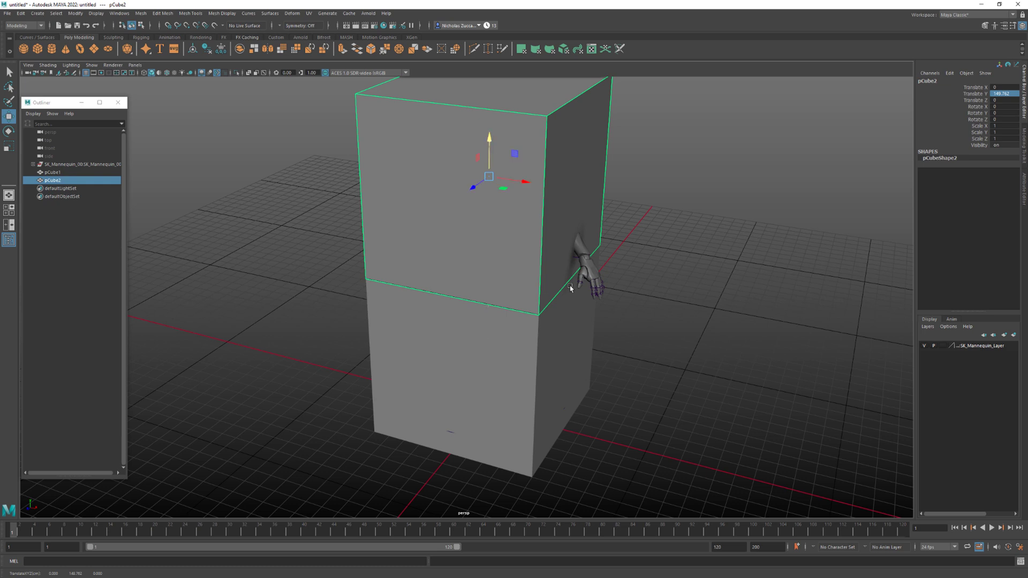
left_click(1009, 93)
type("150")
key("Return")
left_click_drag(670, 280, 673, 303, "alt")
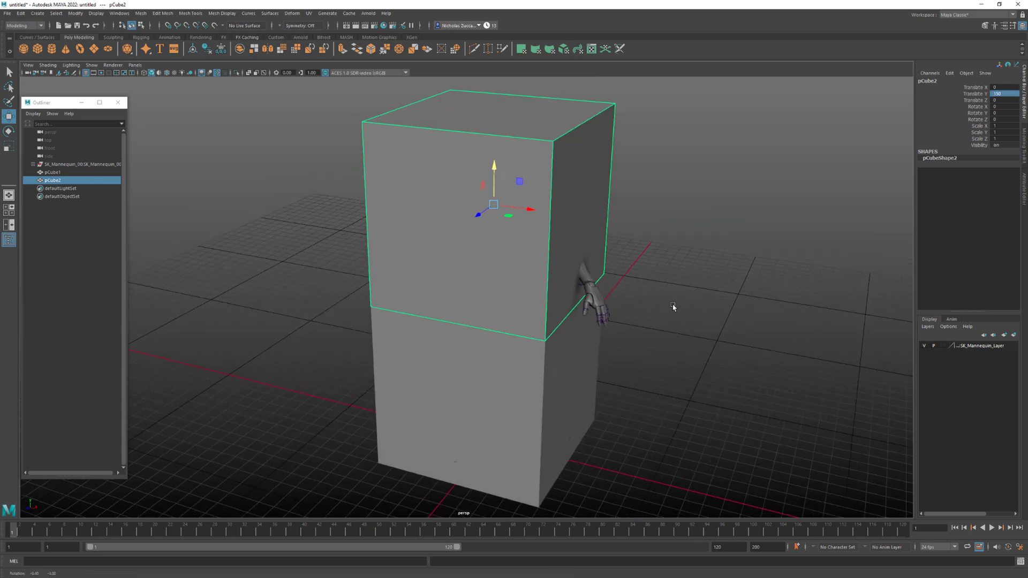
key("4")
left_click_drag(599, 304, 677, 337, "alt")
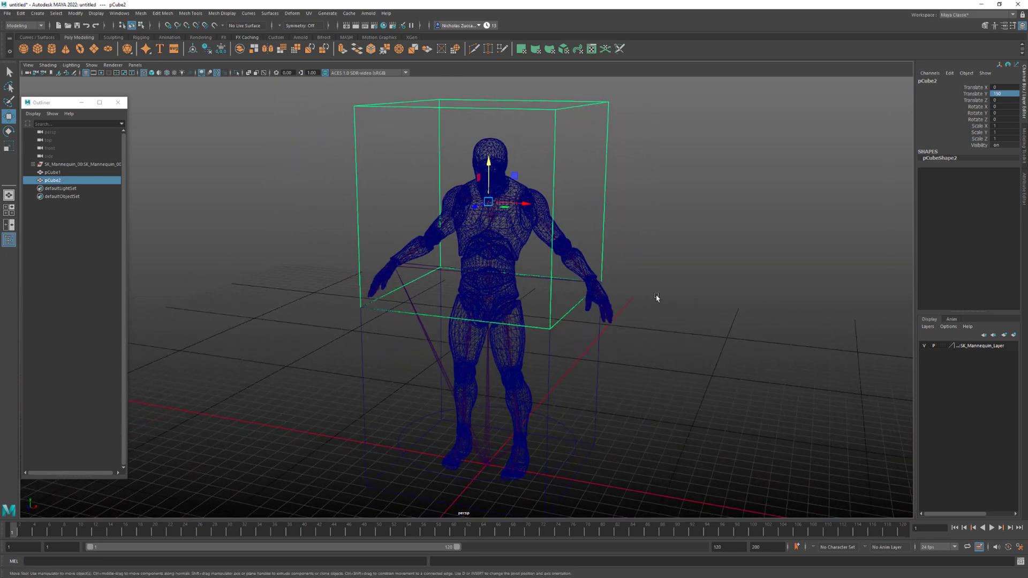
Switch to the browser, convert 6 feet to centimetres in Google's length converter, and return to Maya
key("alt+Tab")
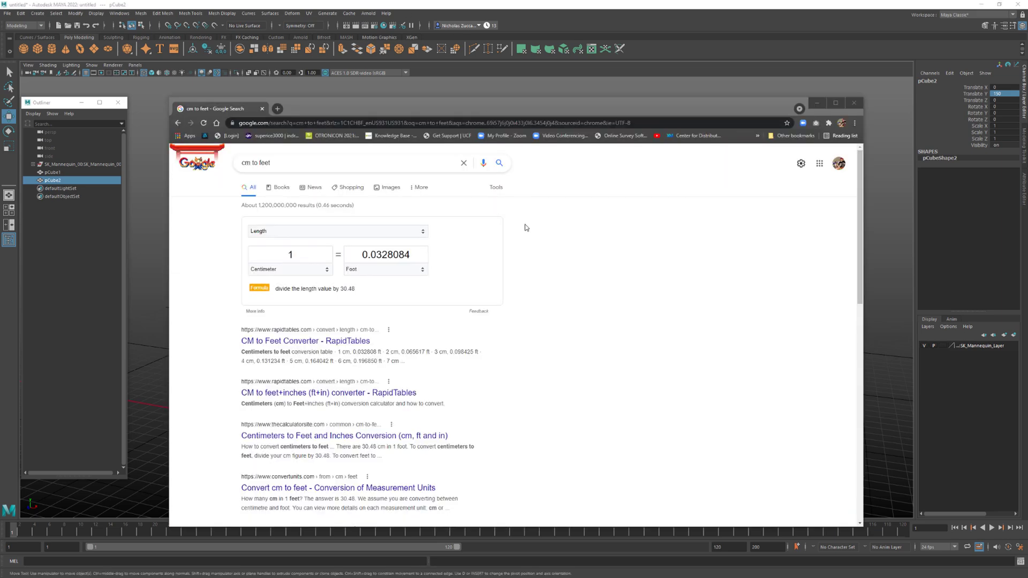
left_click_drag(402, 110, 422, 101)
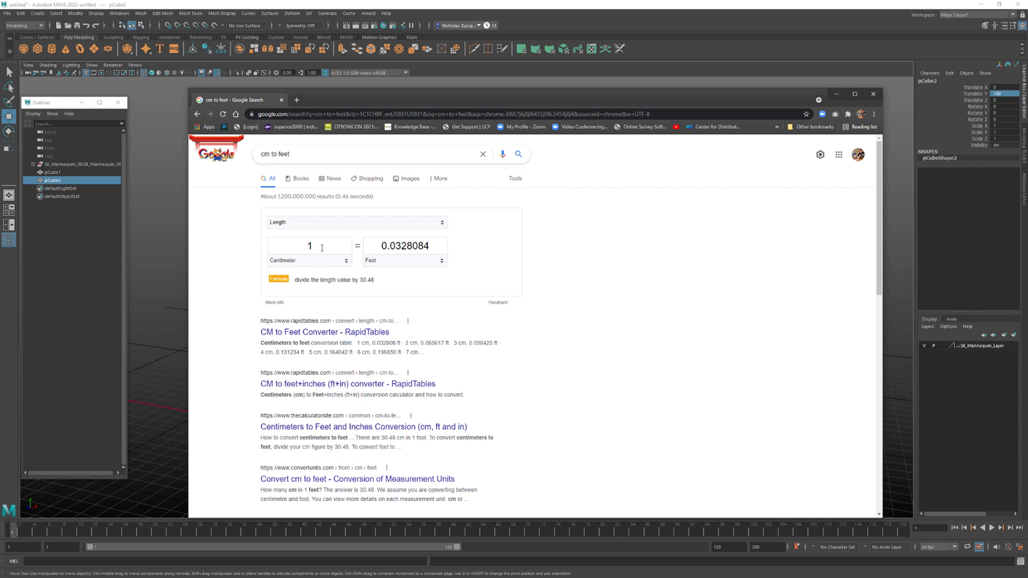
double_click(431, 247)
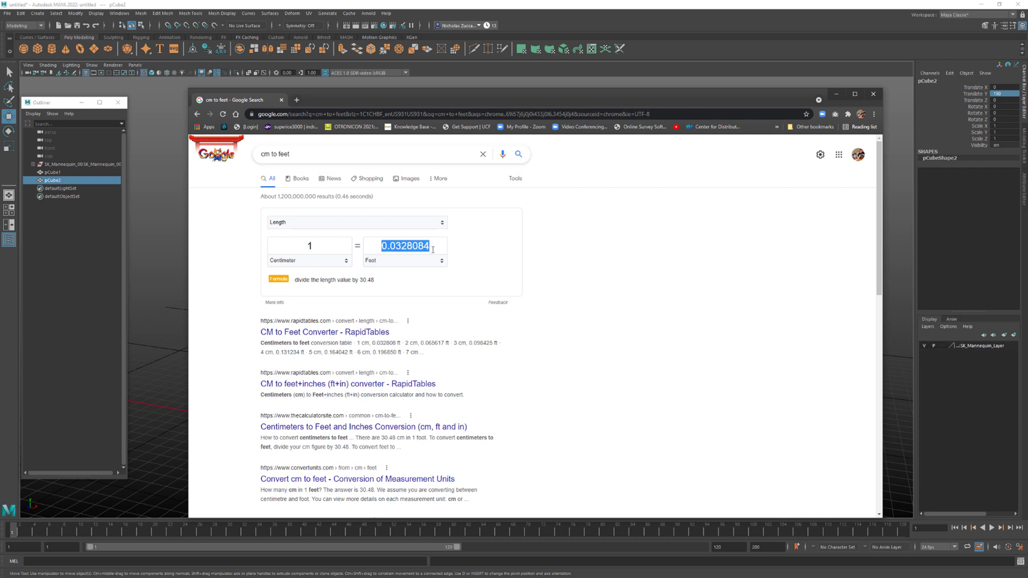
type("6")
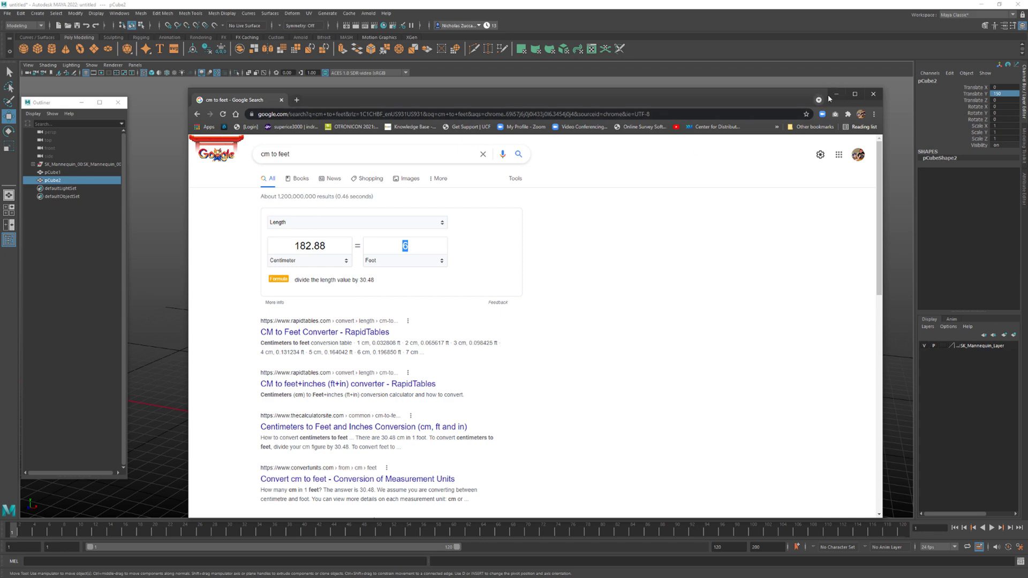
key("alt+Tab")
Delete the upper duplicate cube
left_click(581, 104)
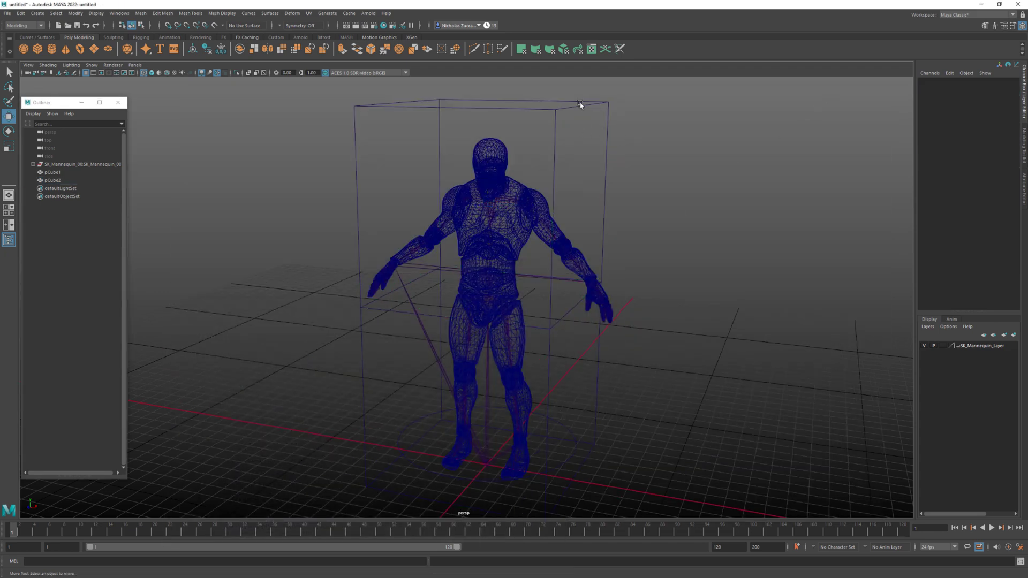
left_click_drag(581, 103, 617, 138)
key("Delete")
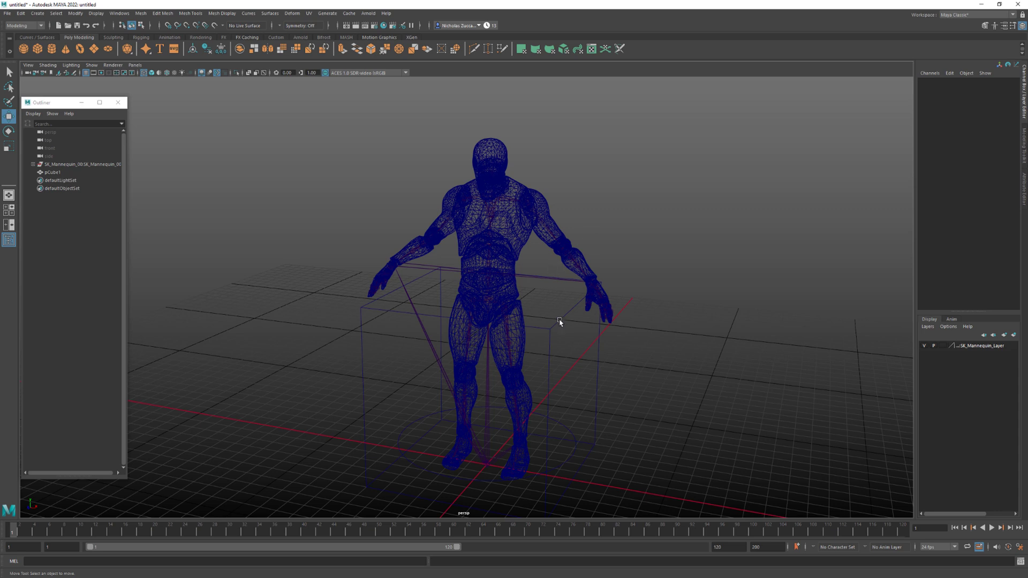
Set the remaining cube's polyCube width, height and depth to 182
left_click(551, 324)
left_click(948, 173)
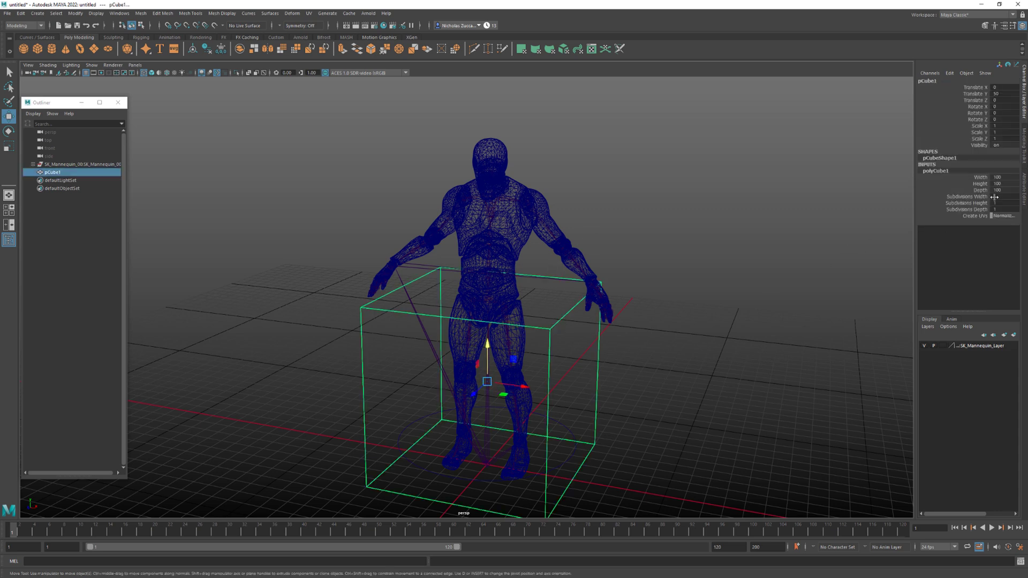
left_click_drag(1004, 178, 1005, 192)
type("182")
key("Return")
Show the scene shaded and raise the cube onto the grid by setting its Translate Y to 91
right_click_drag(724, 222, 847, 215, "alt")
middle_click_drag(525, 342, 538, 265)
key("5")
mouse_move(595, 294)
left_mouse_down("alt")
mouse_move(663, 321)
mouse_move(634, 315)
left_mouse_up("alt")
middle_click_drag(453, 194, 454, 244)
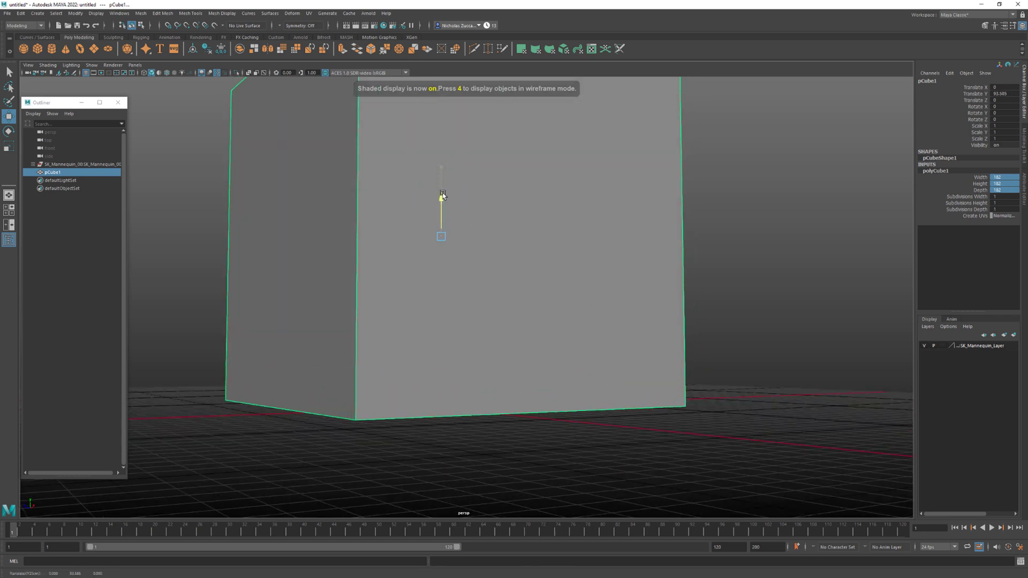
left_click_drag(453, 243, 442, 186, "alt")
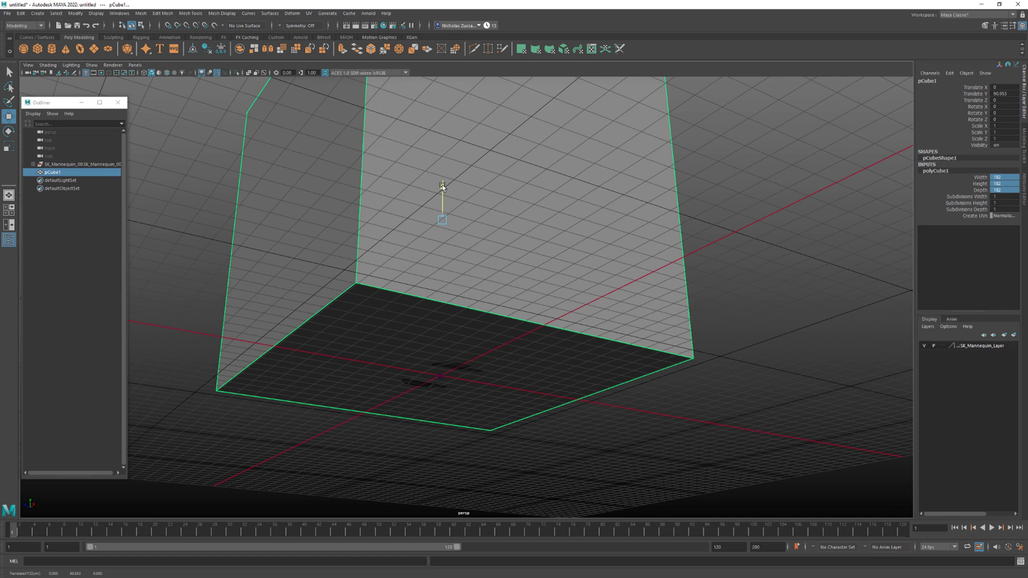
double_click(1006, 93)
type("0")
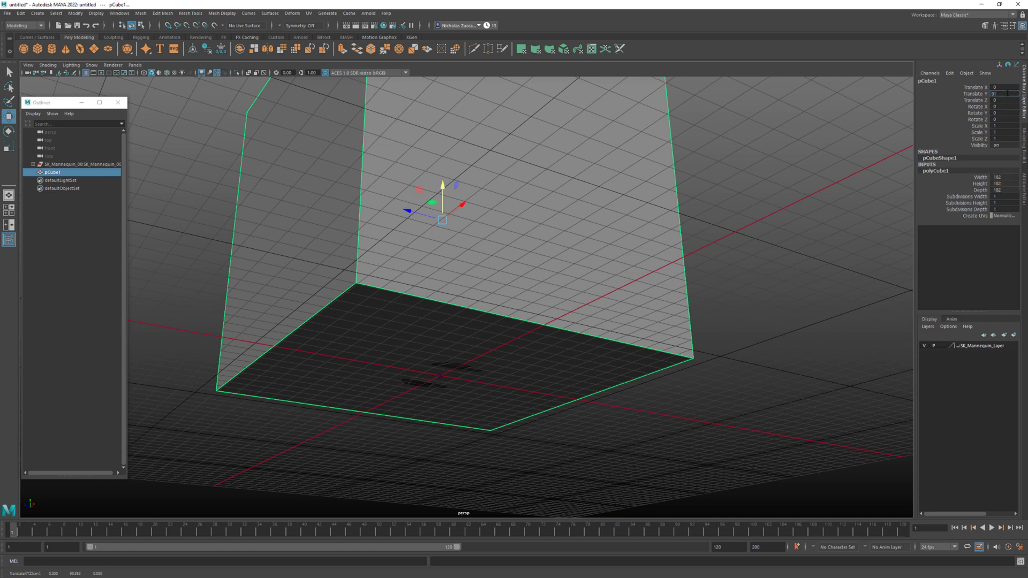
key("Return")
Examine the resized cube and how it sits on the grid from several angles
key("f")
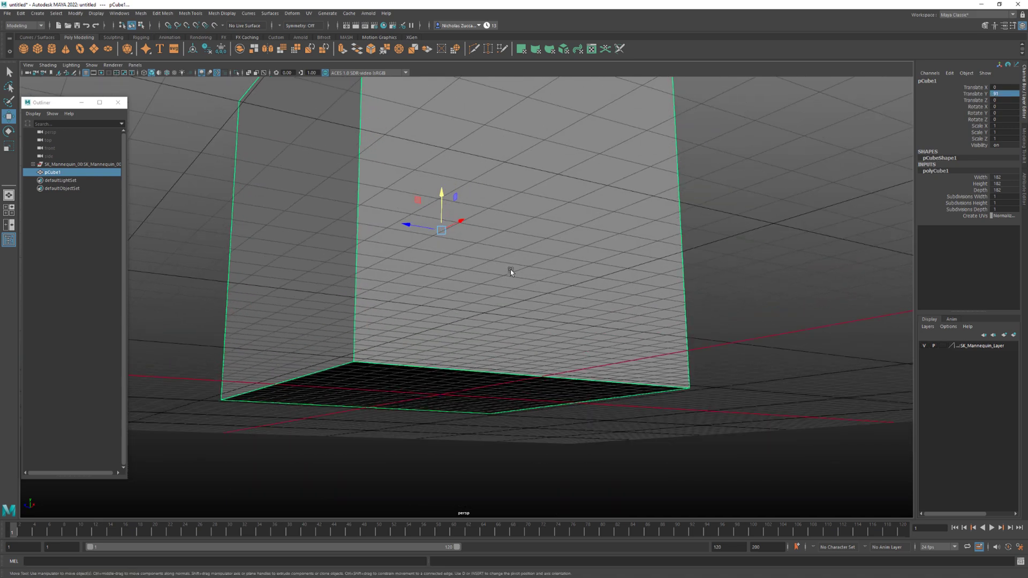
middle_click_drag(612, 262, 601, 262, "alt")
right_click_drag(601, 262, 539, 251, "alt")
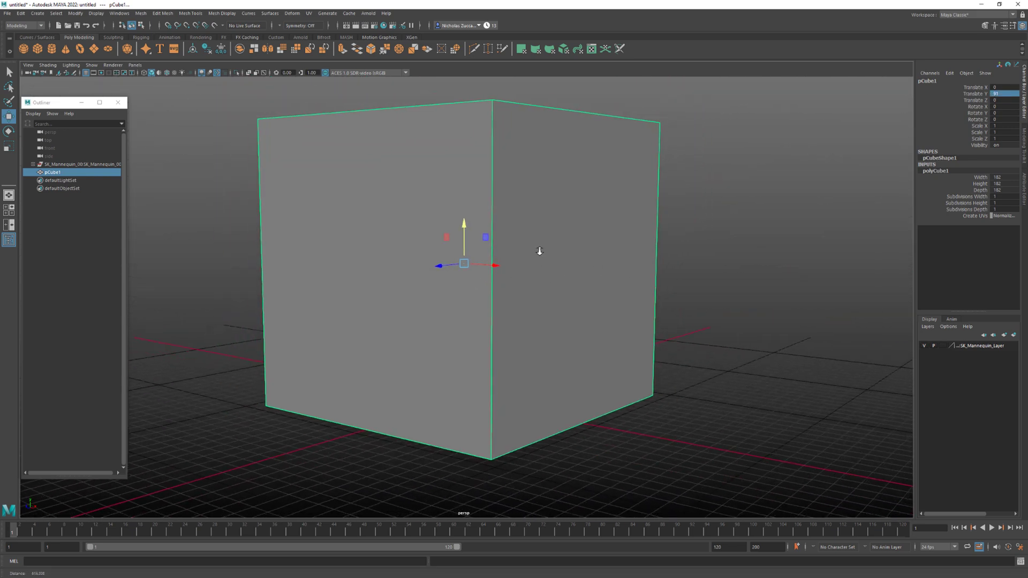
middle_click_drag(539, 252, 544, 298, "alt")
left_click_drag(545, 298, 573, 296, "alt")
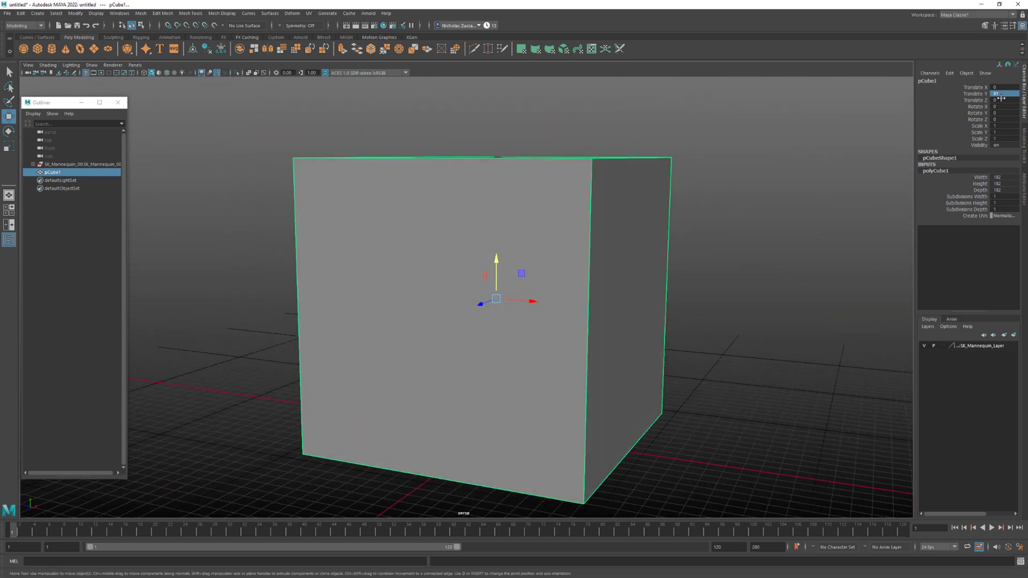
left_click_drag(687, 297, 523, 164, "alt")
right_click_drag(684, 231, 629, 220, "alt")
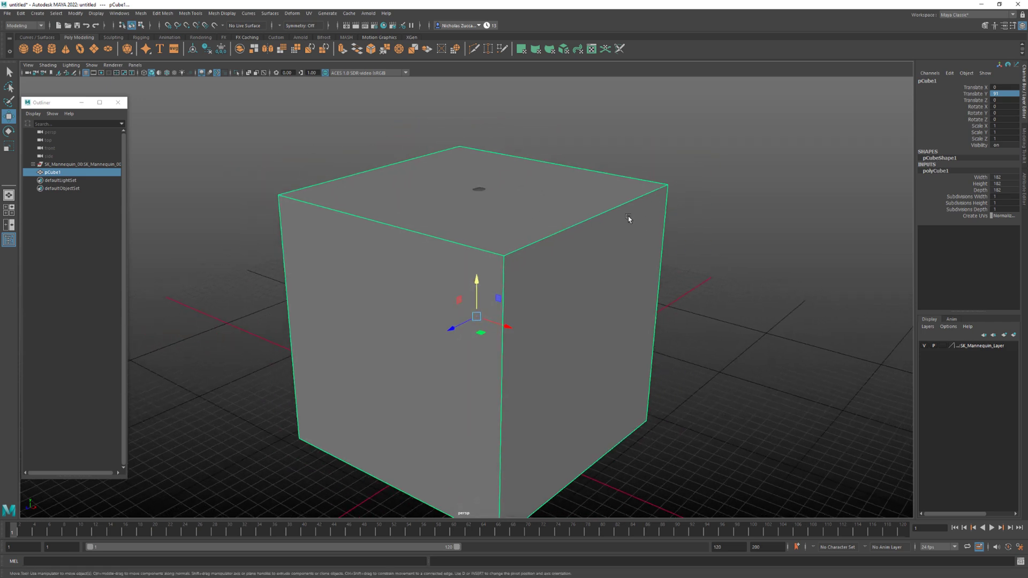
left_click_drag(629, 220, 654, 225, "alt")
right_click_drag(654, 225, 663, 223, "alt")
left_click_drag(662, 224, 632, 230, "alt")
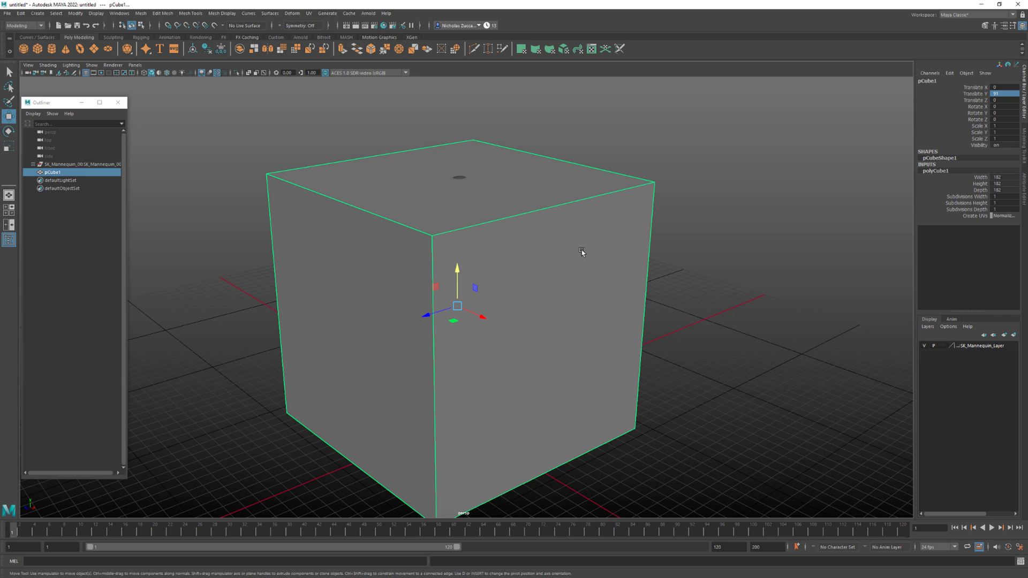
right_click_drag(702, 268, 604, 266, "alt")
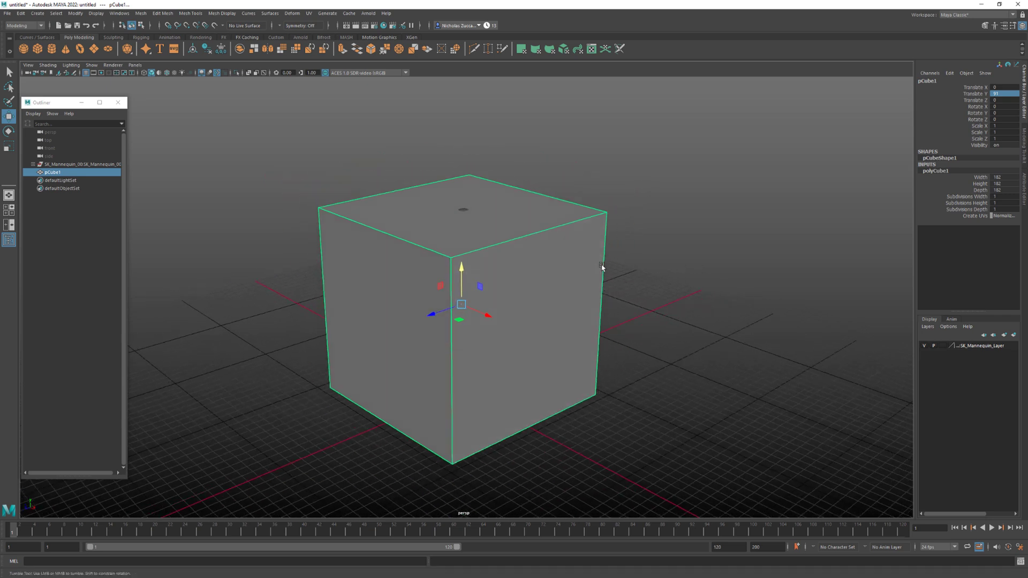
Set the cube's width, height and depth to 200
double_click(1009, 178)
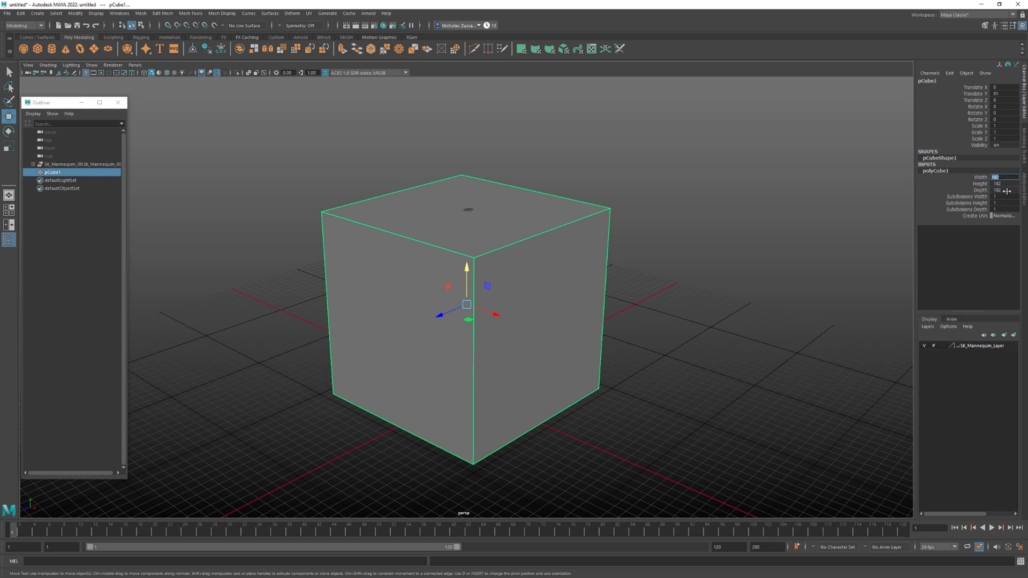
left_click(1006, 189, "shift")
key("Return")
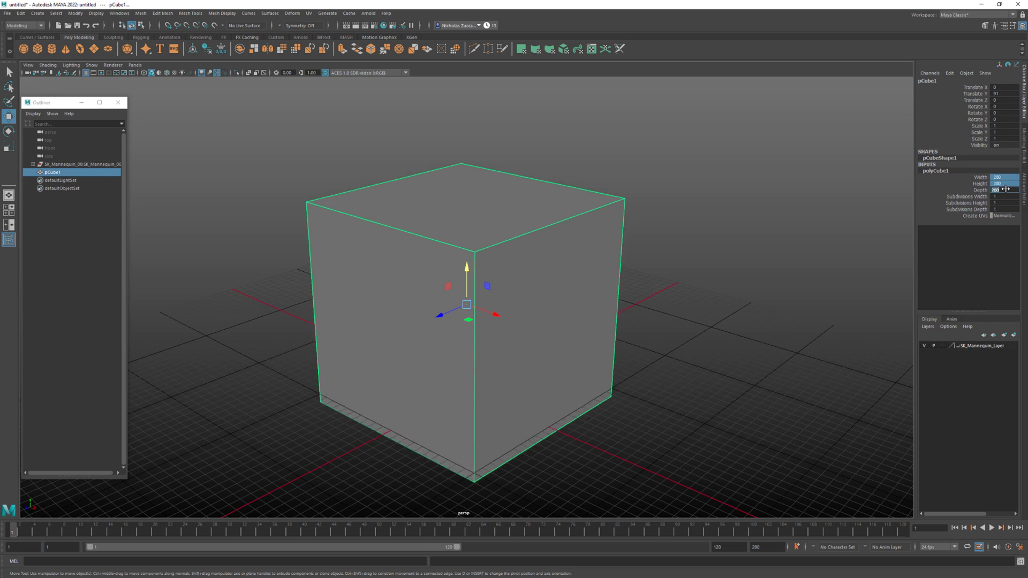
Try a width and height of 100 on the cube, and return both to 200
left_click(1004, 179)
left_click(1006, 184, "shift")
type("100")
key("Return")
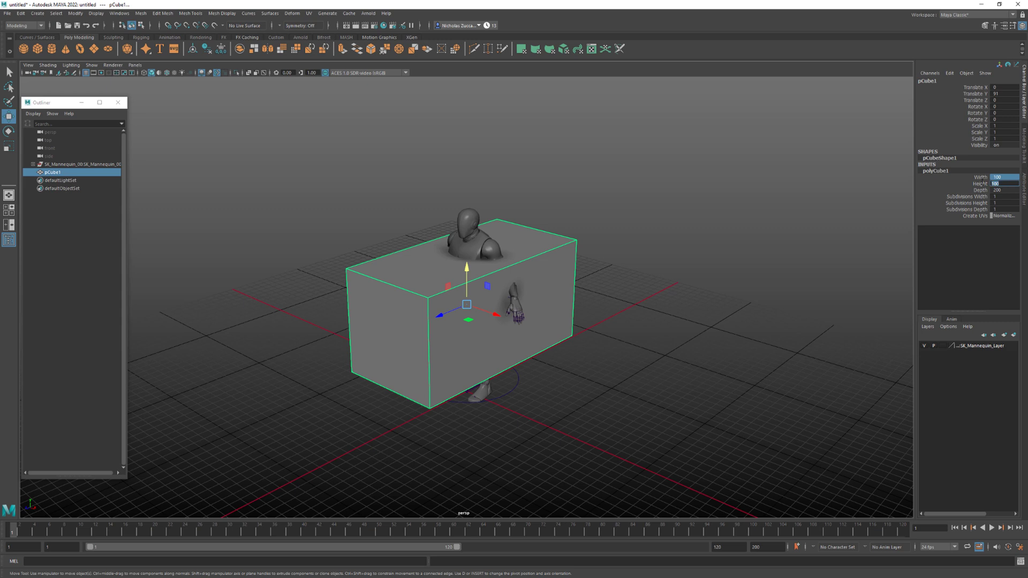
type("200")
key("Return")
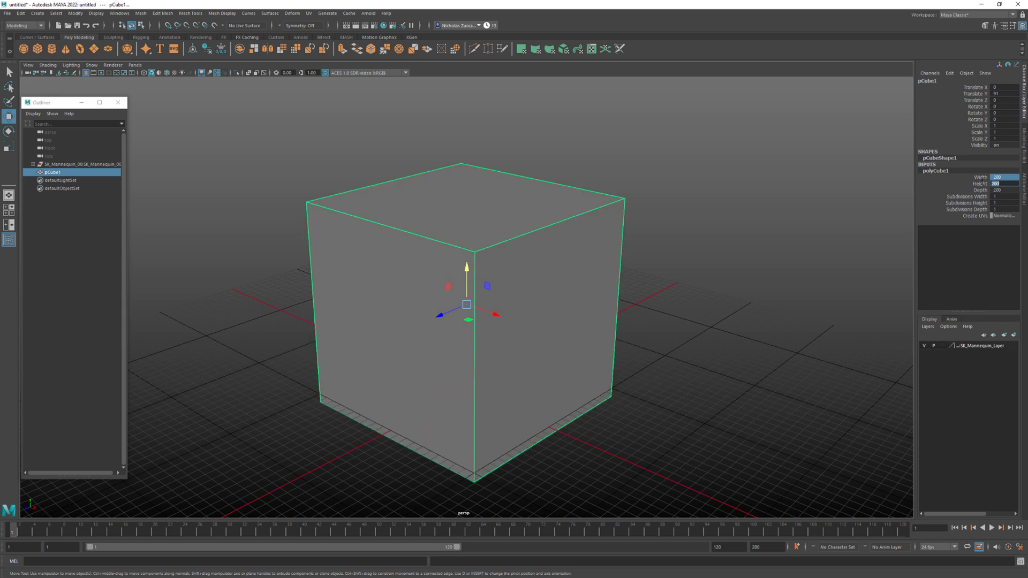
Set the cube's depth and width to 100 while keeping its height for a tall block
left_click(1004, 190)
type("100")
key("Return")
left_click(1008, 178)
type("10")
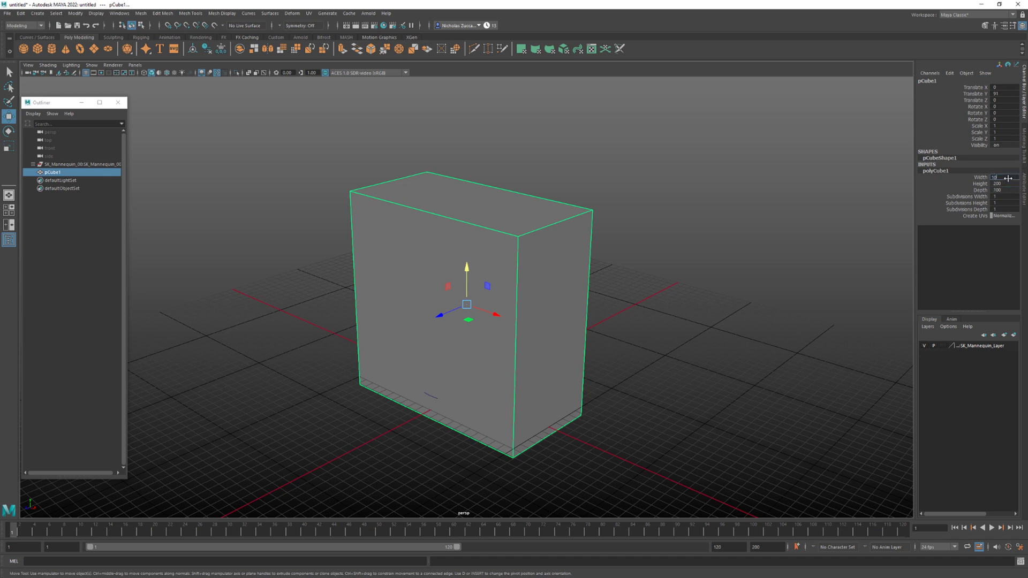
type("0")
key("Return")
left_click_drag(593, 328, 667, 373, "alt")
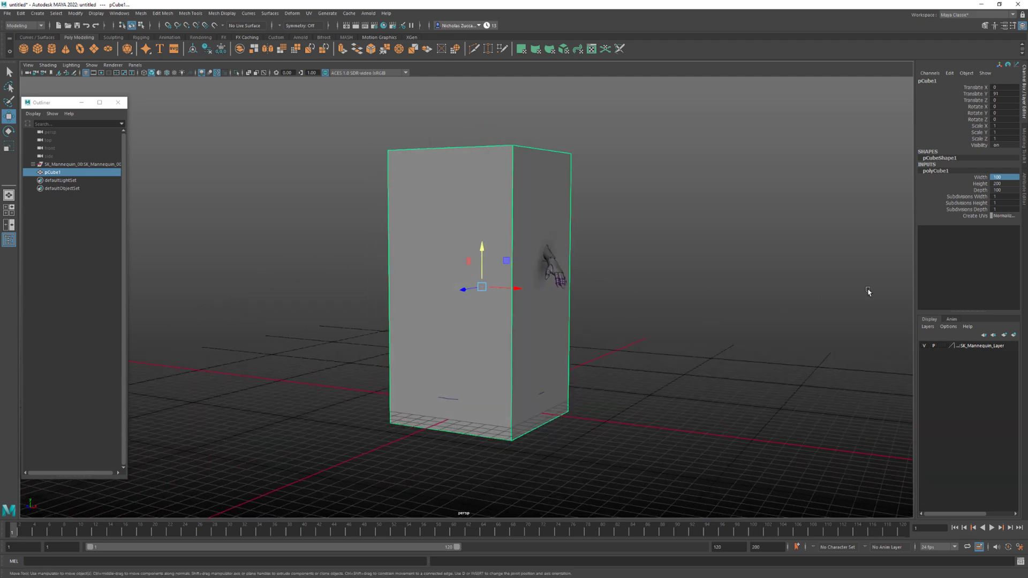
Set the cube's Translate Y to 100, check the mannequin inside it in wireframe, and return to shaded display
double_click(1004, 93)
key("Return")
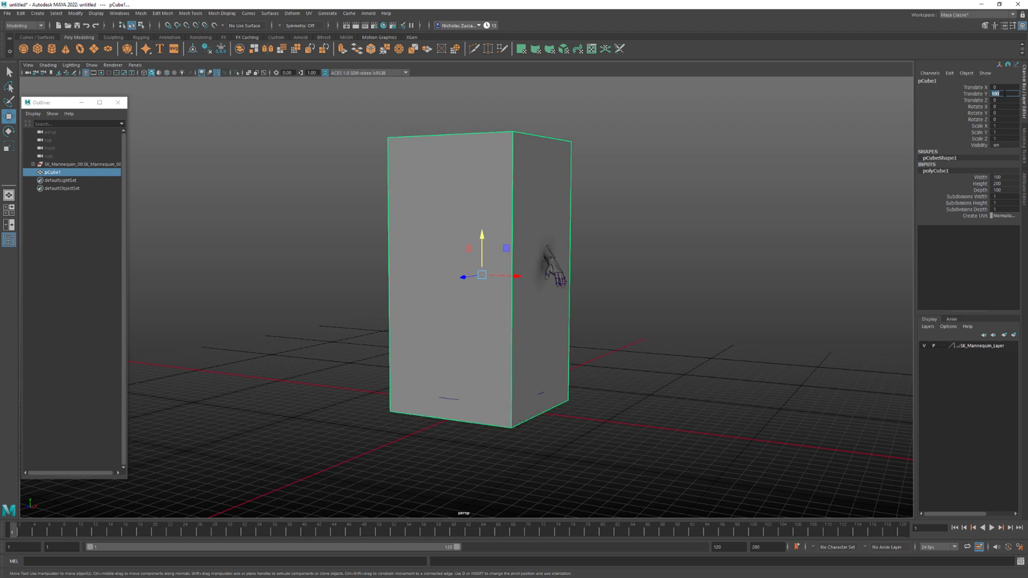
left_click_drag(660, 286, 576, 211, "alt")
key("4")
mouse_move(551, 174)
left_mouse_down("alt")
mouse_move(621, 183)
mouse_move(608, 183)
mouse_move(609, 200)
mouse_move(564, 201)
mouse_move(664, 202)
mouse_move(684, 227)
left_mouse_up("alt")
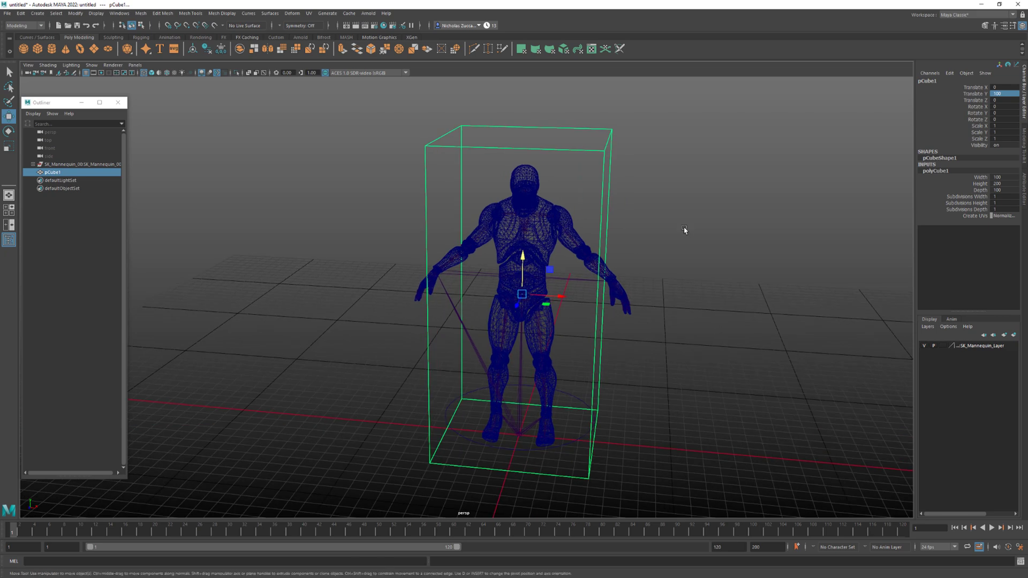
key("5")
right_click_drag(741, 243, 682, 229, "alt")
left_click_drag(682, 229, 643, 239, "alt")
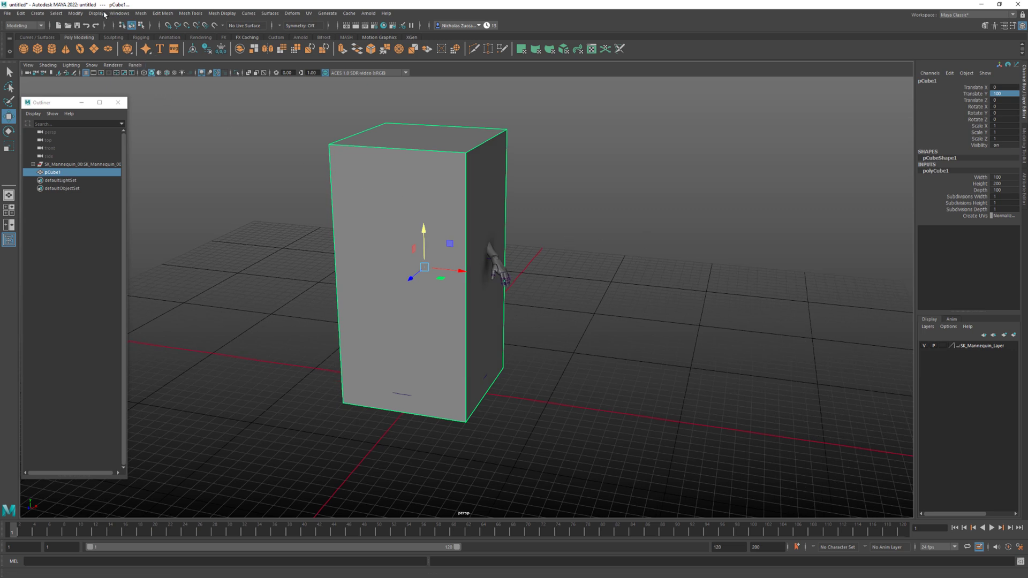
Open the grid display options and examine the grid size settings alongside the cube
left_click(97, 13)
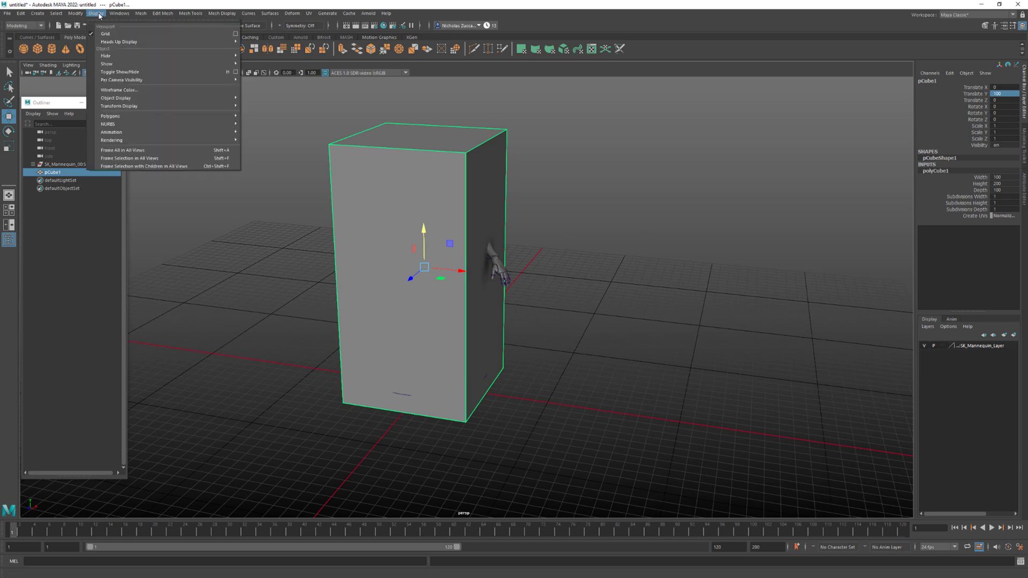
left_click(237, 34)
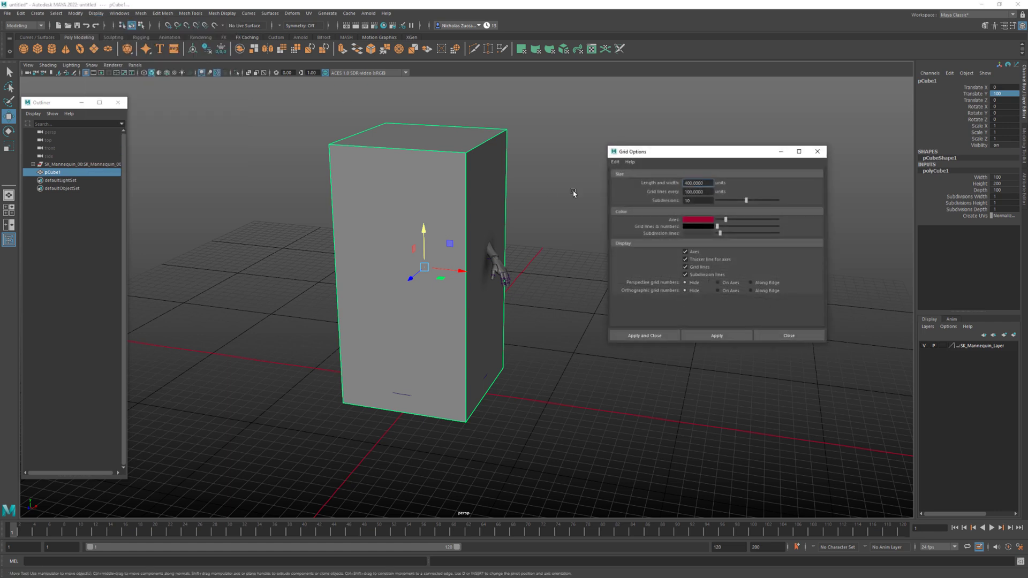
left_click_drag(718, 154, 770, 159)
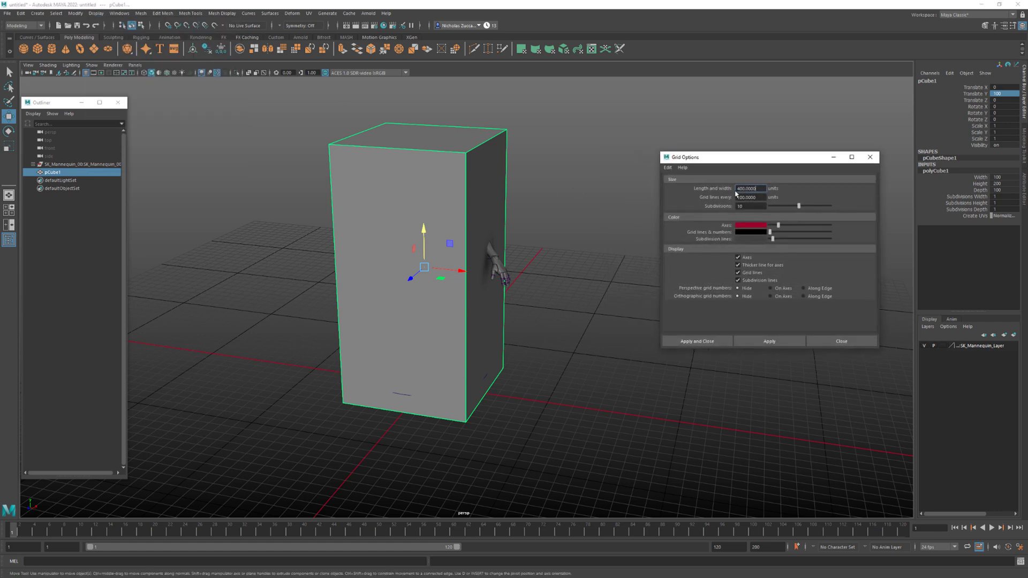
scroll(548, 322, "down", 3)
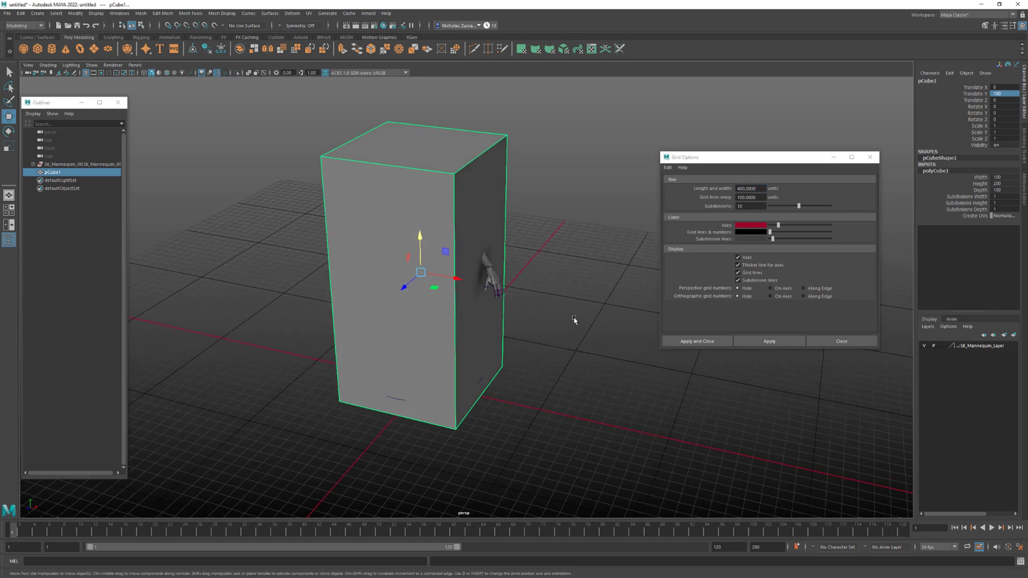
mouse_move(588, 275)
left_mouse_down("alt")
mouse_move(567, 281)
mouse_move(590, 287)
mouse_move(581, 285)
left_mouse_up("alt")
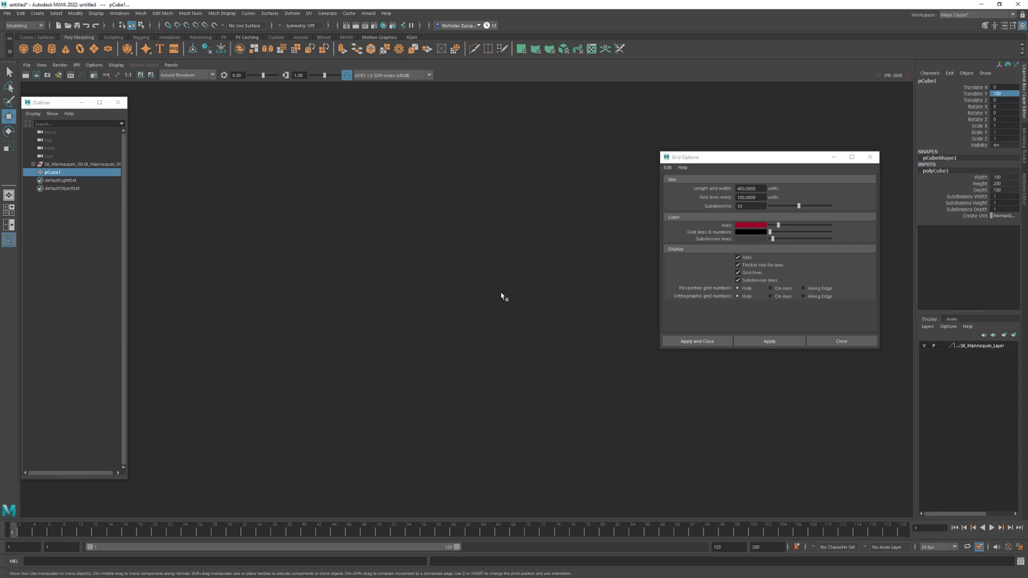
Switch to the four-view layout and display the top, front and side views in wireframe
left_click(9, 210)
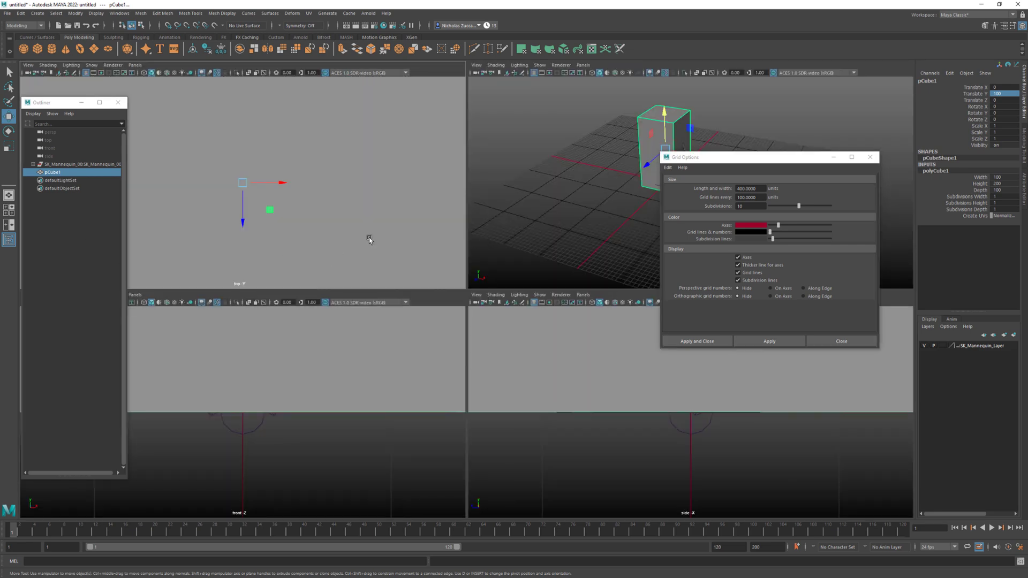
key("4")
key("4")
key("4")
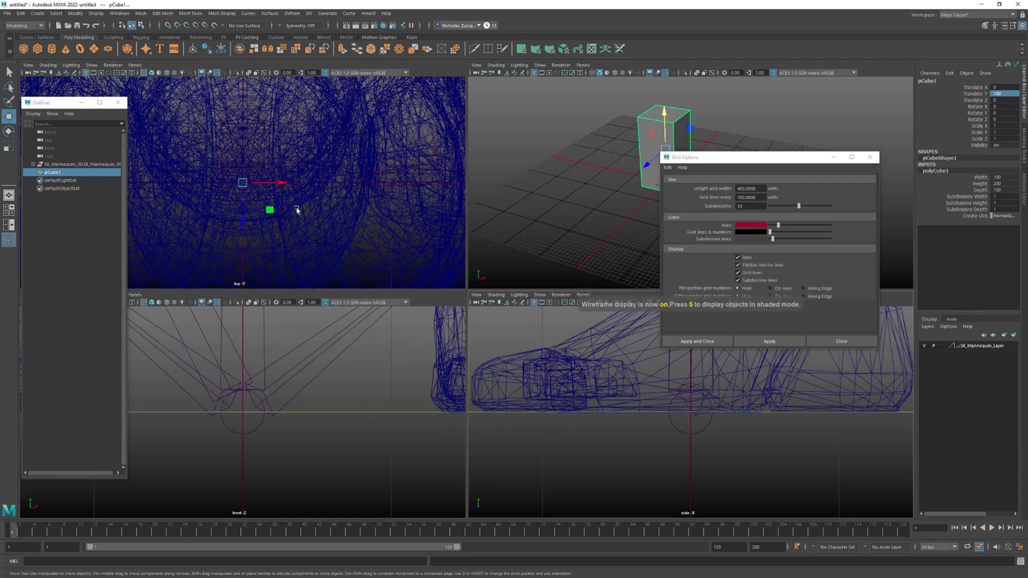
Frame the whole mannequin and cube in the top, front and side views to compare them with the grid
scroll(295, 188, "down", 5)
scroll(295, 189, "down", 10)
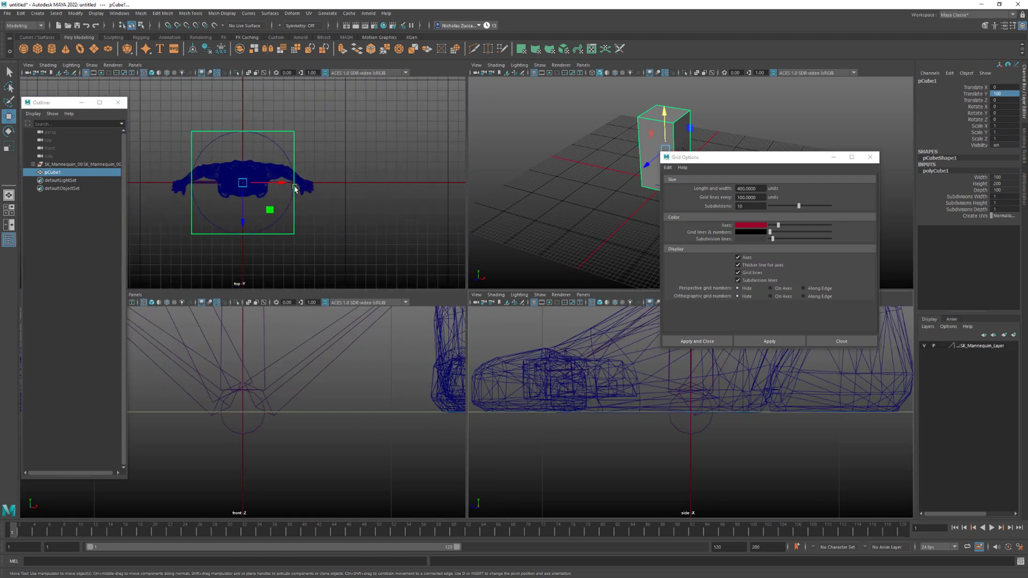
scroll(295, 189, "up", 3)
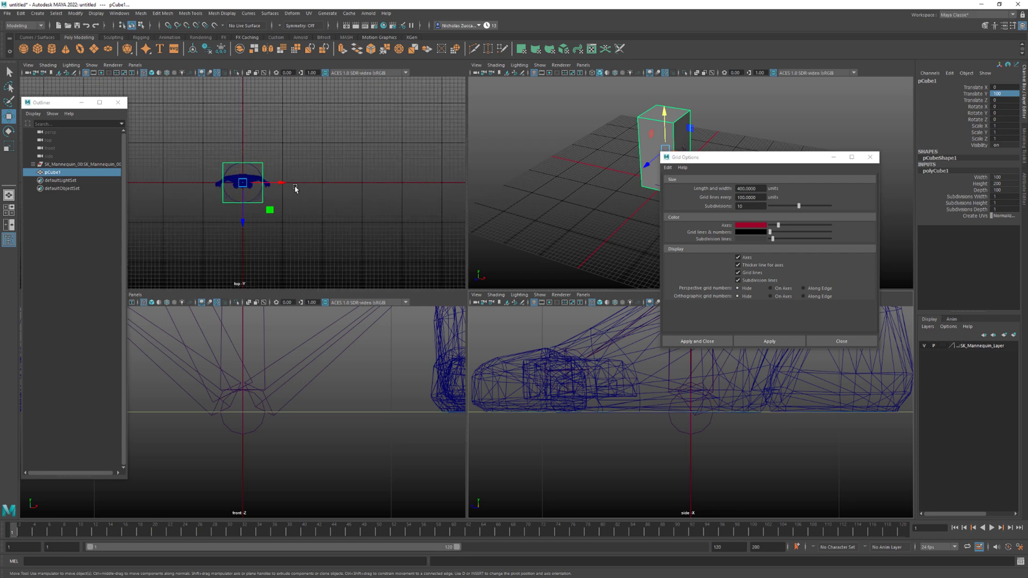
scroll(275, 405, "down", 6)
scroll(275, 405, "down", 5)
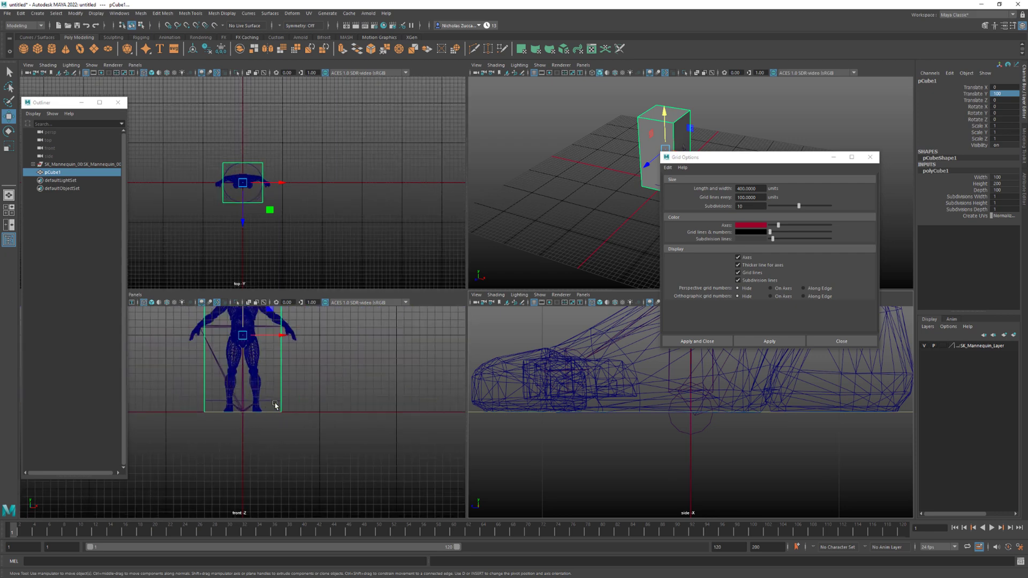
scroll(685, 432, "down", 2)
scroll(685, 432, "up", 8)
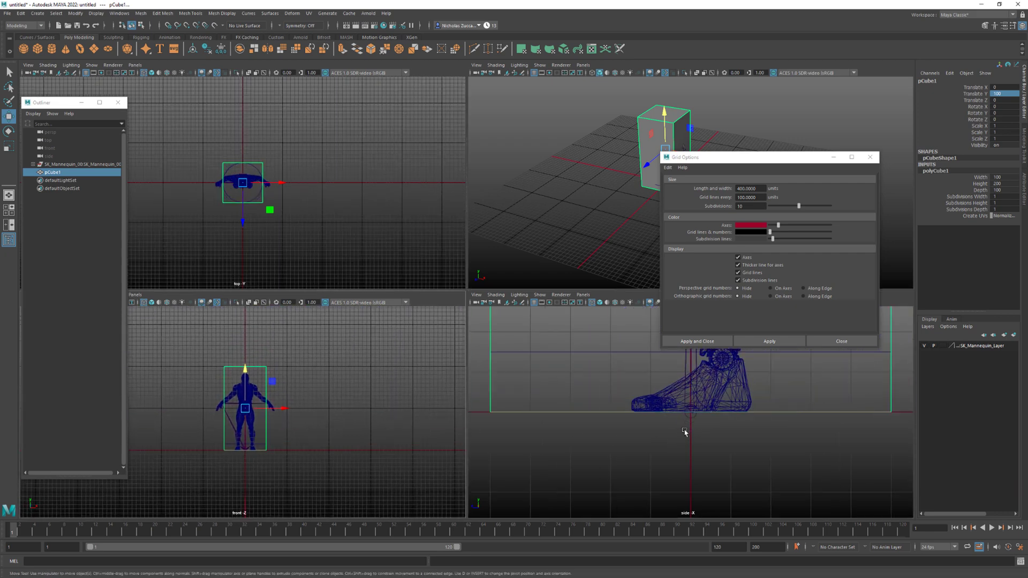
middle_click_drag(689, 462, 686, 505, "alt")
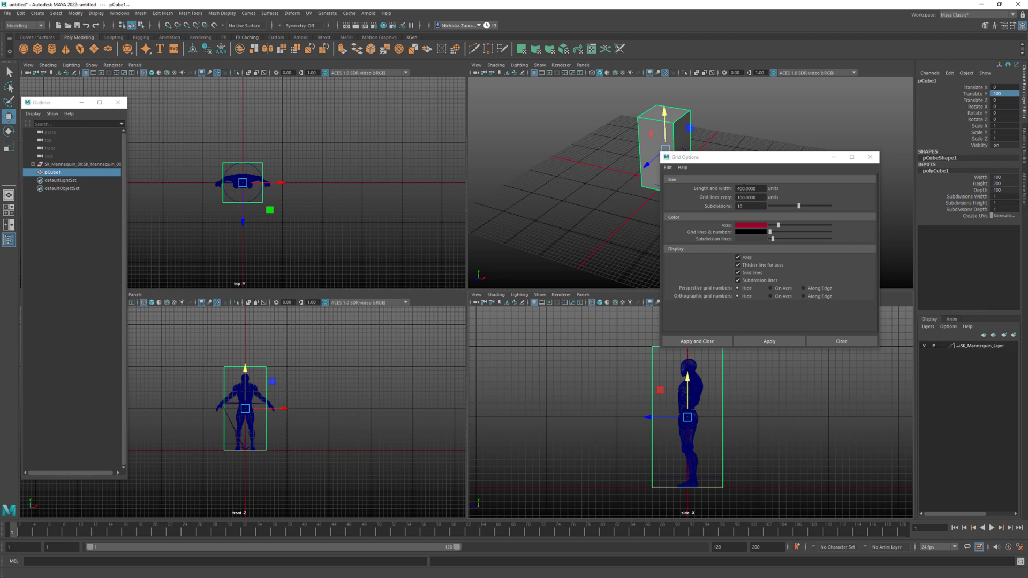
Inspect the perspective, top, front and side views at full size in turn, and return to the full perspective view
left_click_drag(601, 193, 591, 195, "alt")
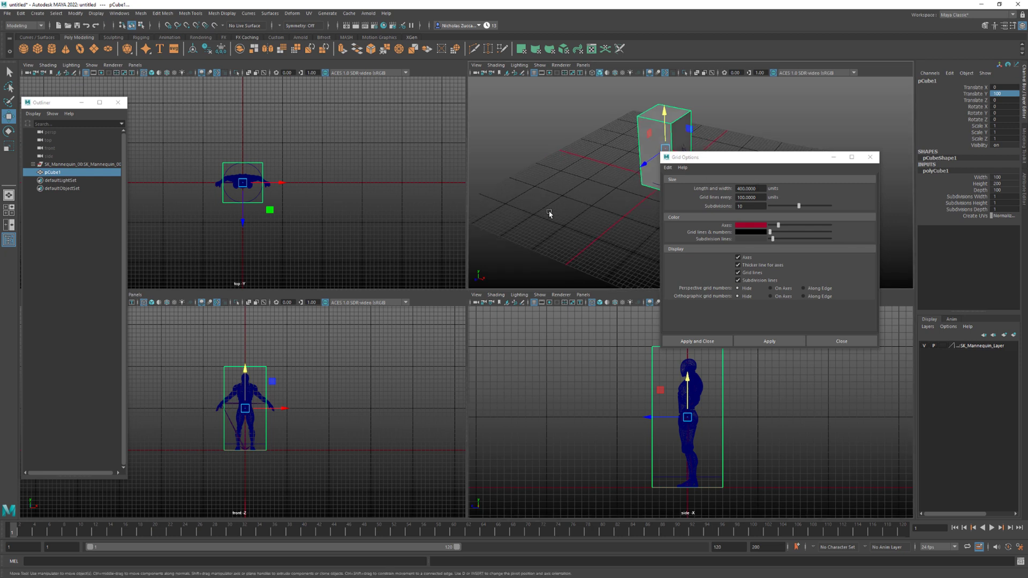
key("space")
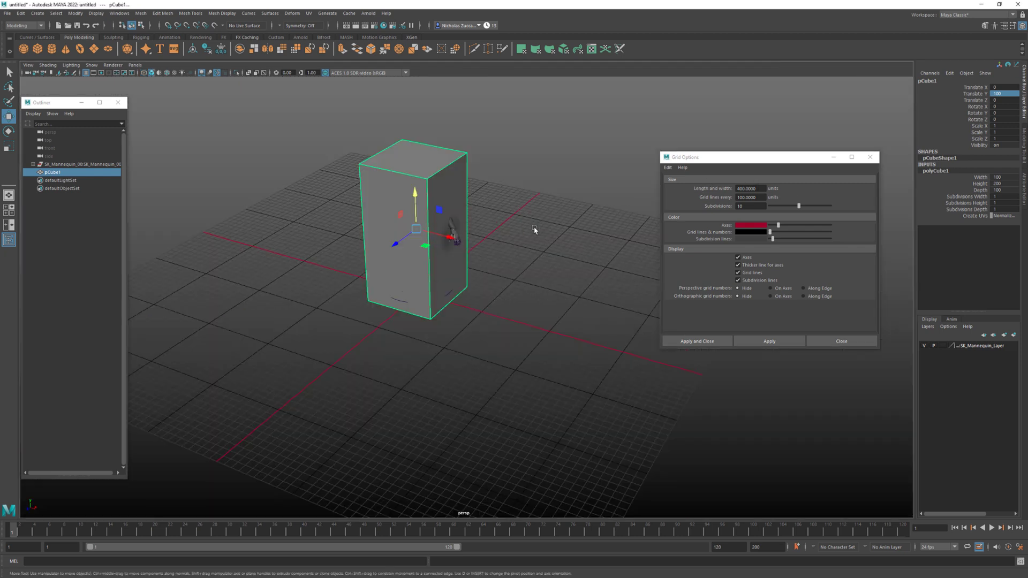
key("space")
key("space")
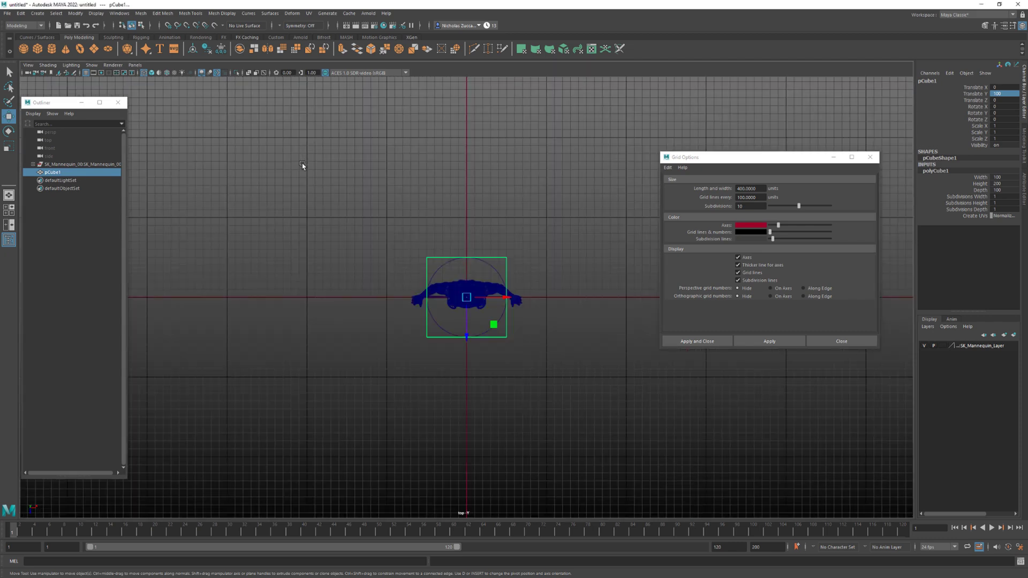
key("space")
key("space")
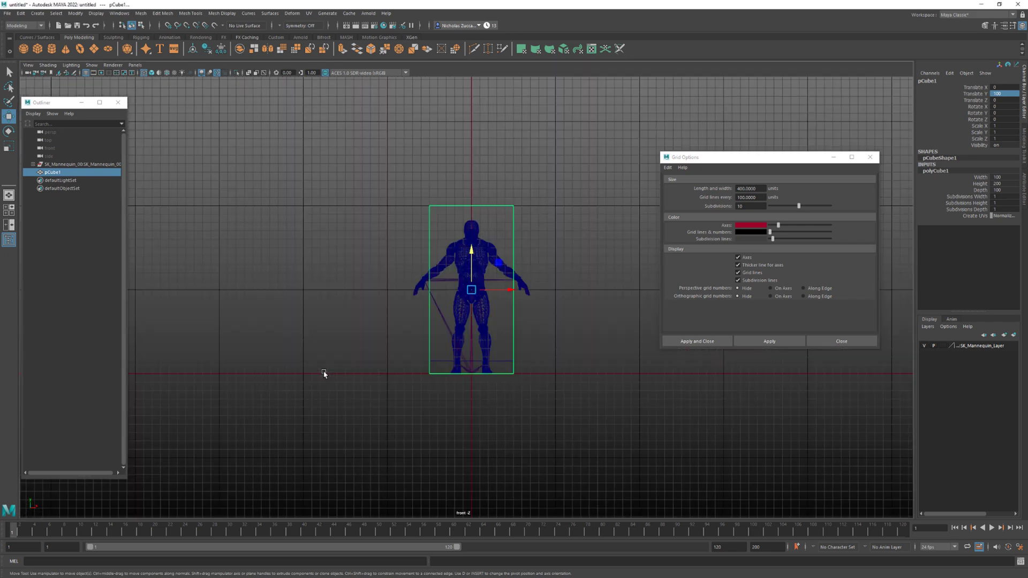
key("space")
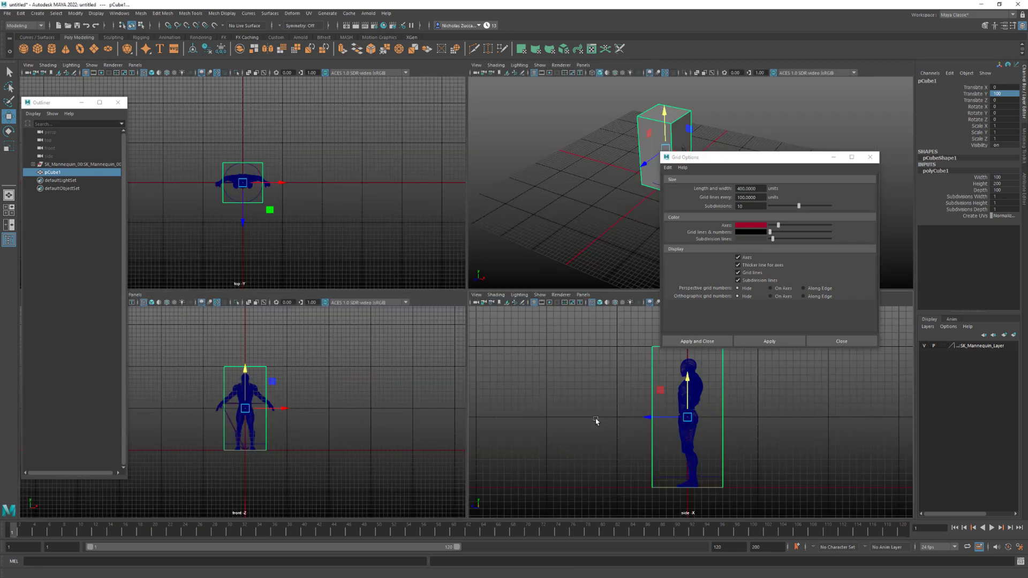
key("space")
key("space")
key("space")
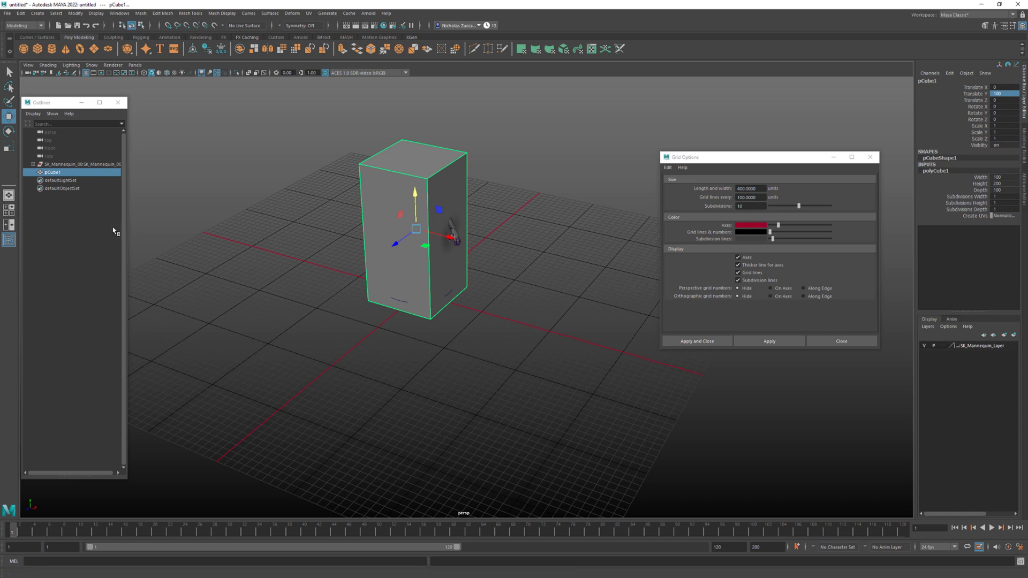
Examine the cube's base against the grid lines and subdivisions in perspective, and close the grid options unchanged
scroll(583, 305, "up", 5)
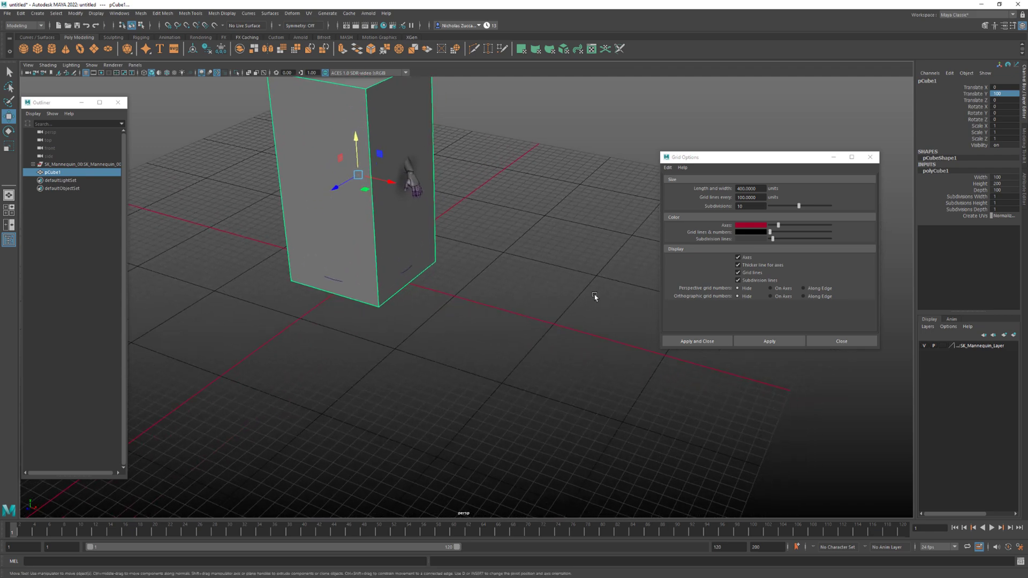
scroll(544, 287, "down", 4)
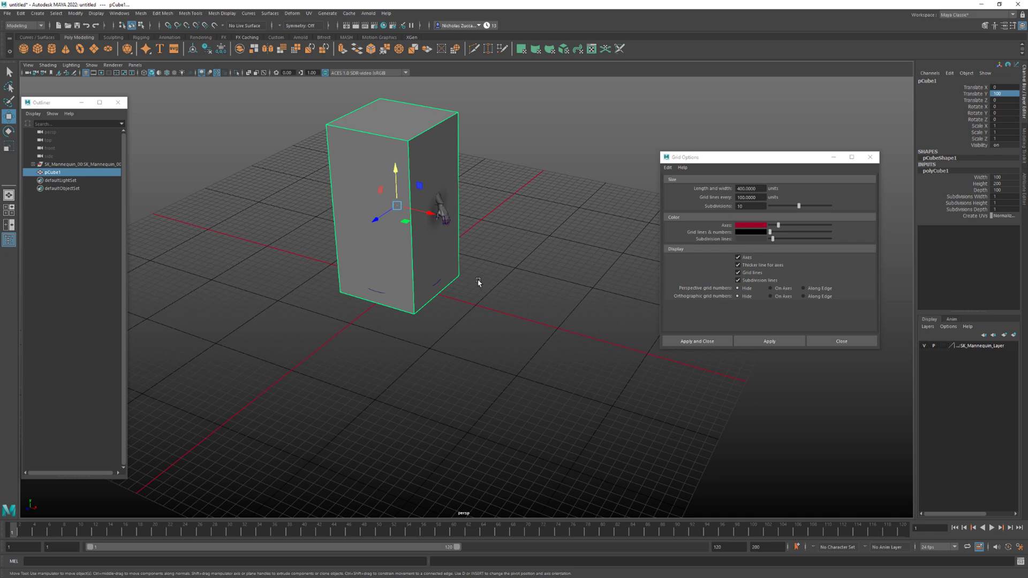
scroll(485, 286, "up", 4)
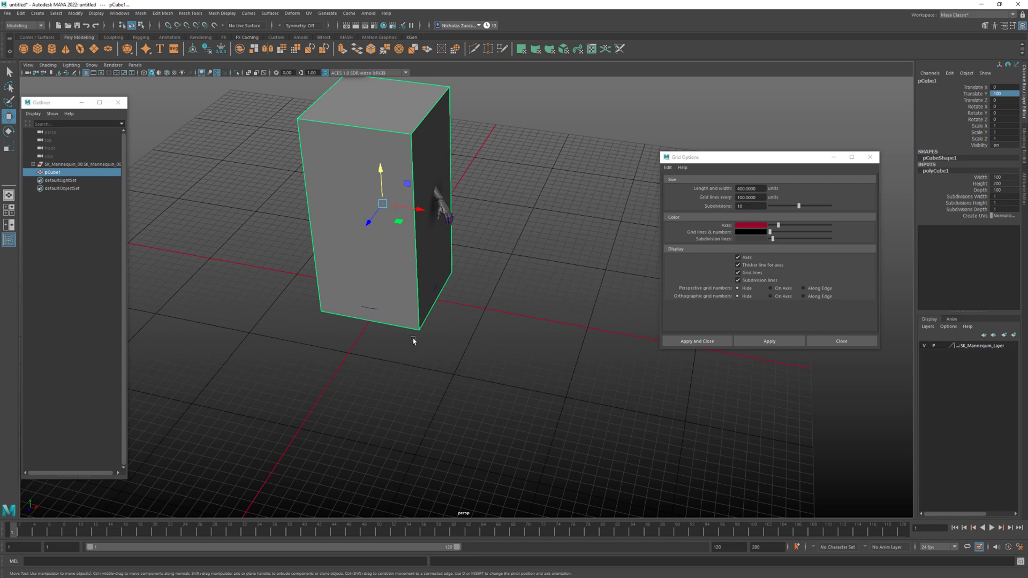
scroll(416, 341, "up", 3)
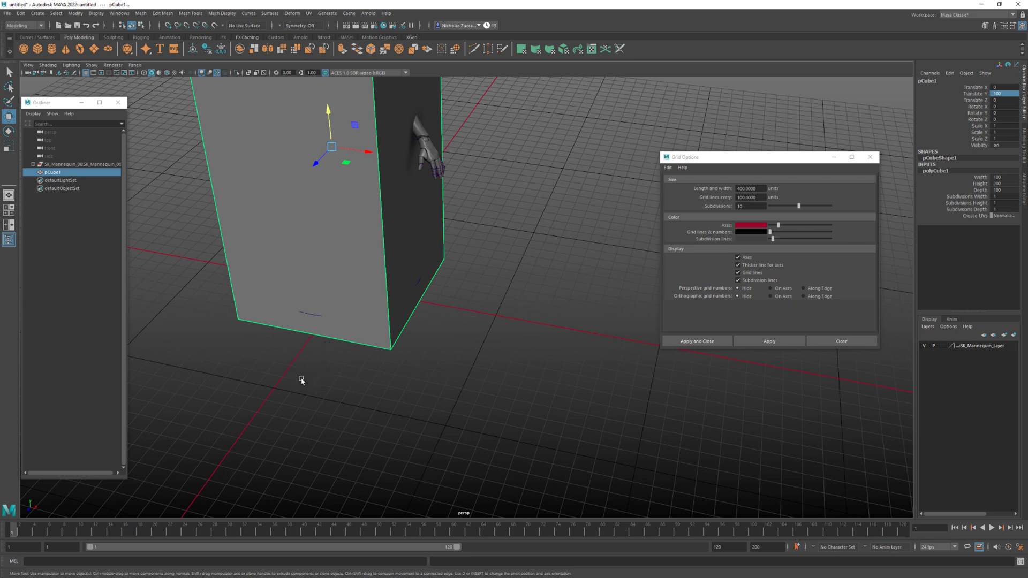
left_click_drag(469, 400, 552, 402, "alt")
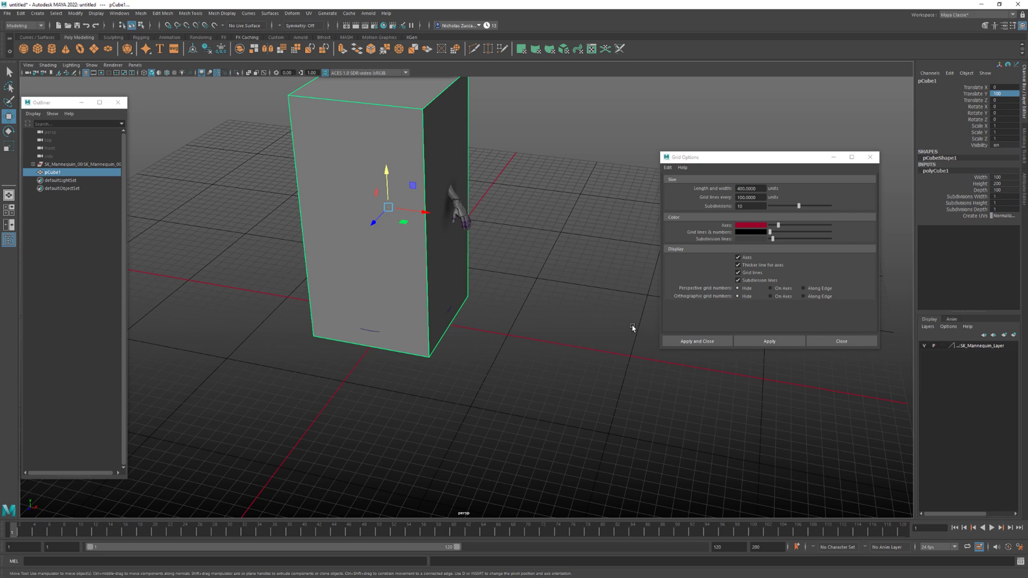
left_click_drag(611, 329, 643, 350, "alt")
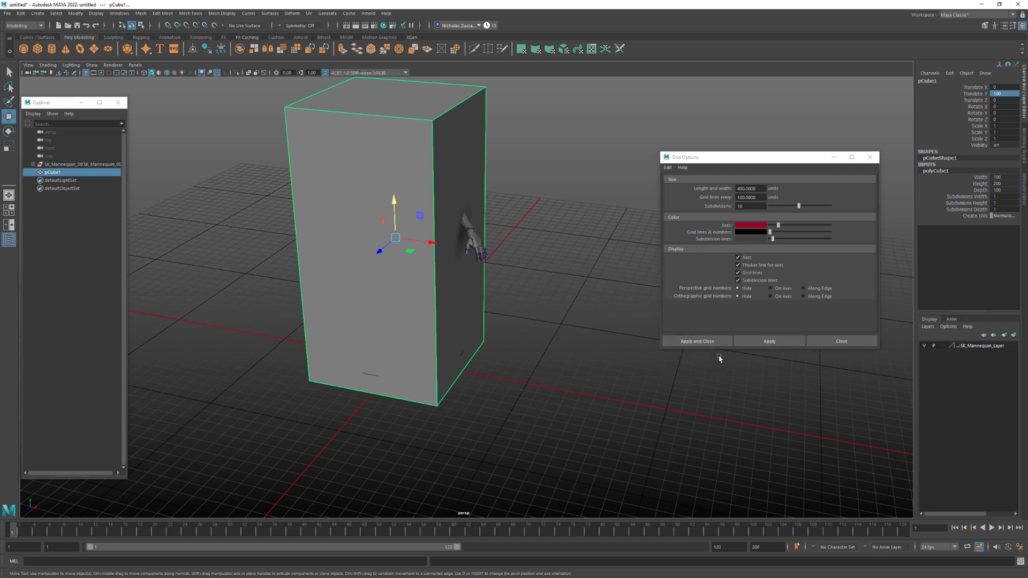
left_click(831, 341)
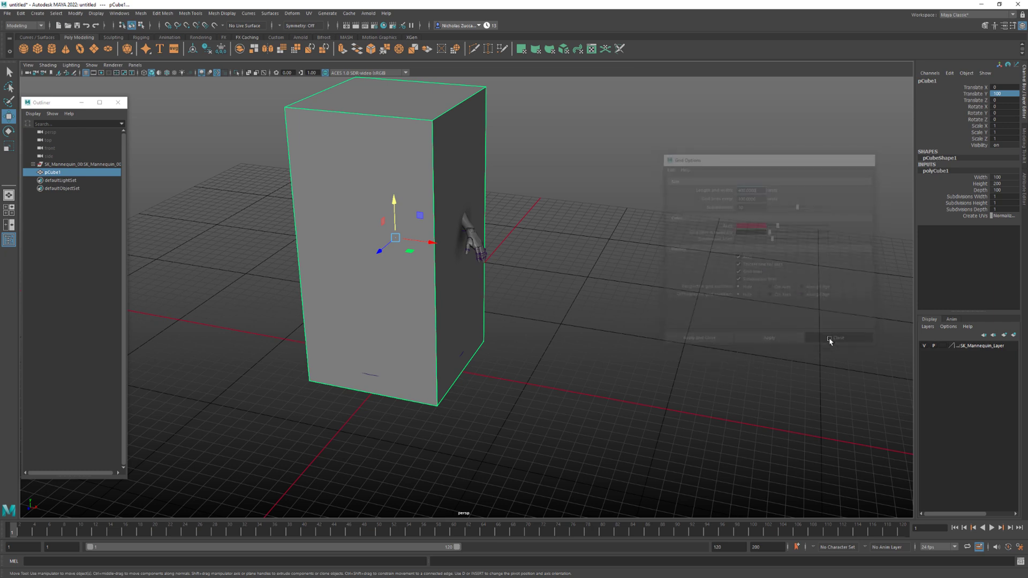
Cycle through the viewport background colours around the cube, and return to the dark gradient background
left_click_drag(615, 342, 607, 368, "alt")
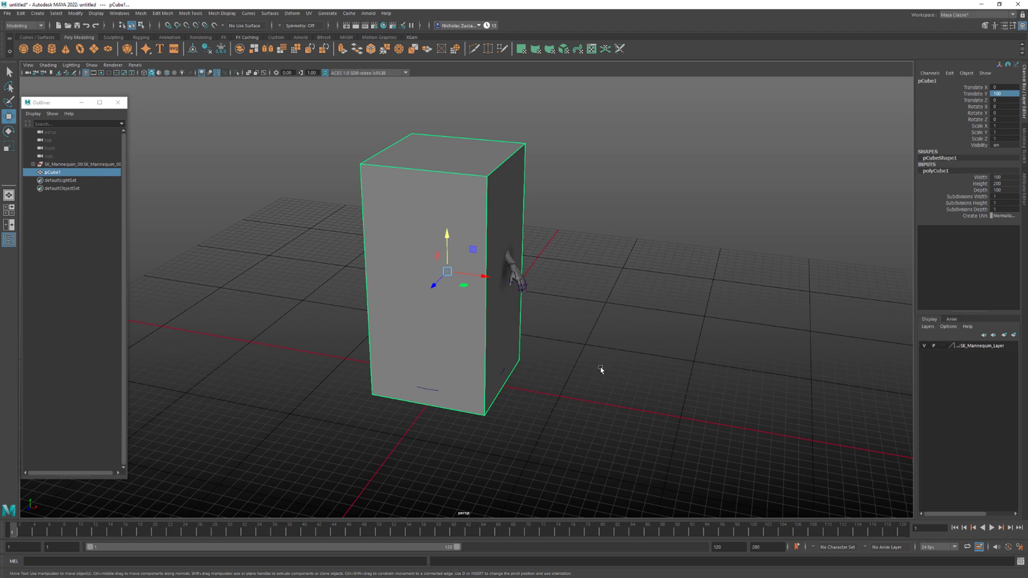
key("alt+b")
key("alt+b")
key("alt+b")
key("alt+b")
key("alt+b")
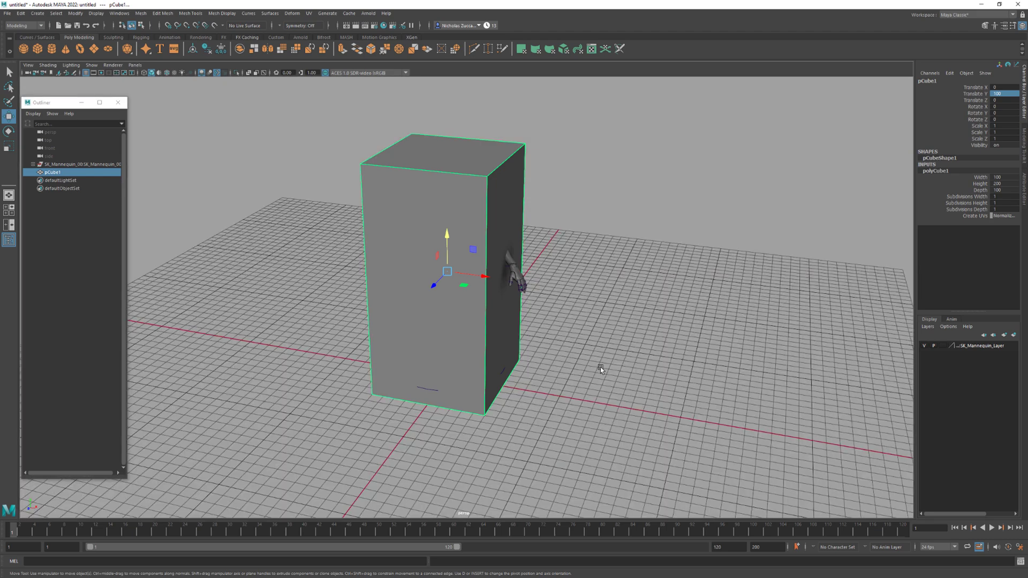
key("alt+b")
key("alt+b")
key("alt+b")
key("alt+b")
key("alt+b")
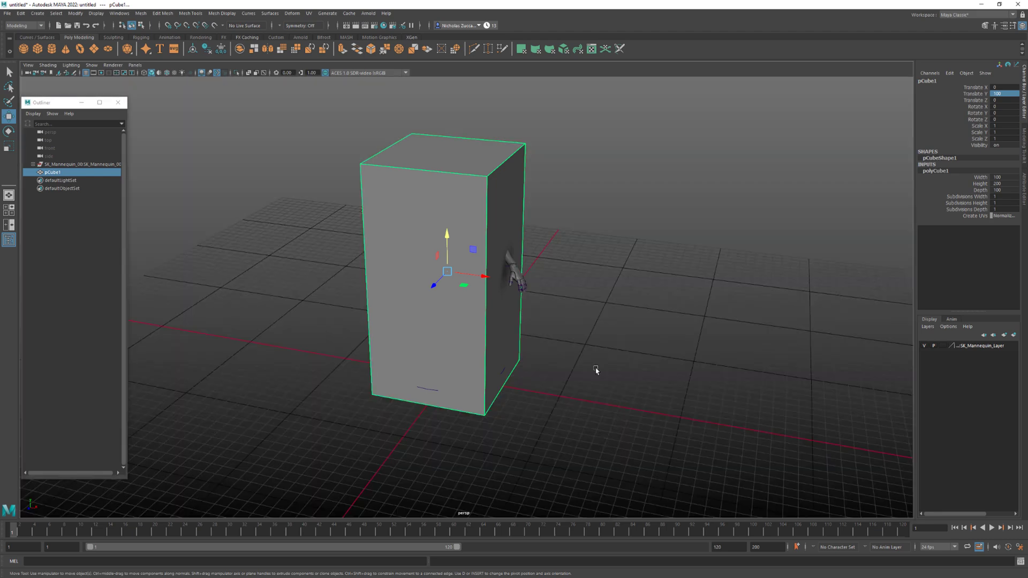
key("alt+b")
key("alt+b")
key("alt+b")
key("alt+b")
key("alt+b")
key("alt+b")
key("alt+b")
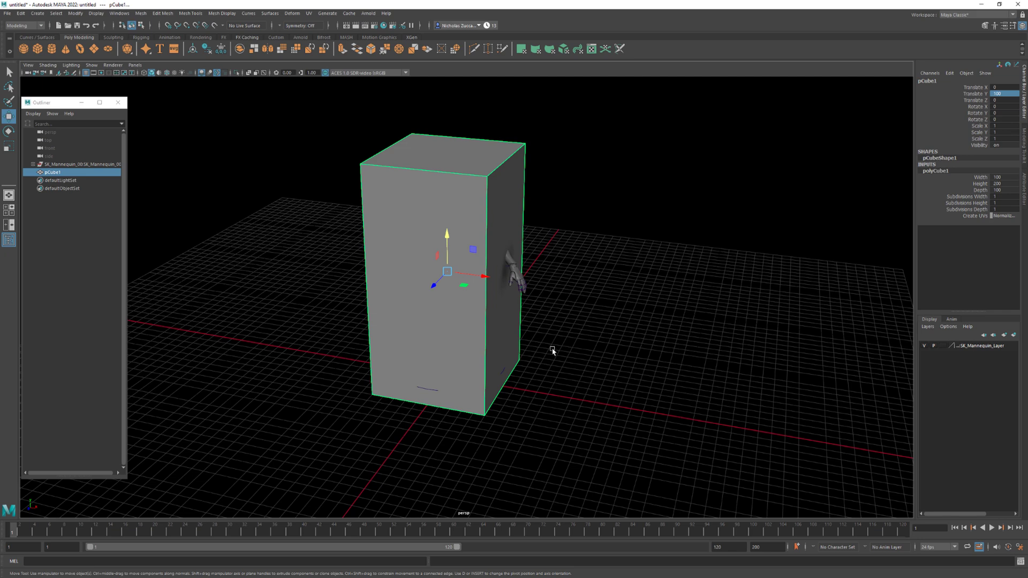
key("alt+b")
key("alt+b")
key("alt+b")
key("alt+b")
key("alt+b")
key("alt+b")
key("alt+b")
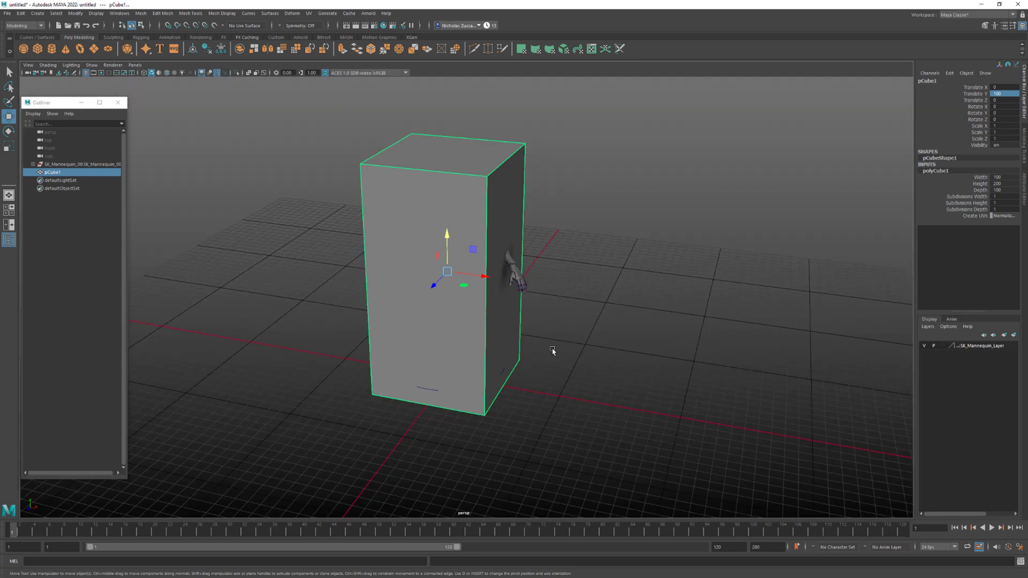
left_click_drag(496, 376, 508, 379, "alt")
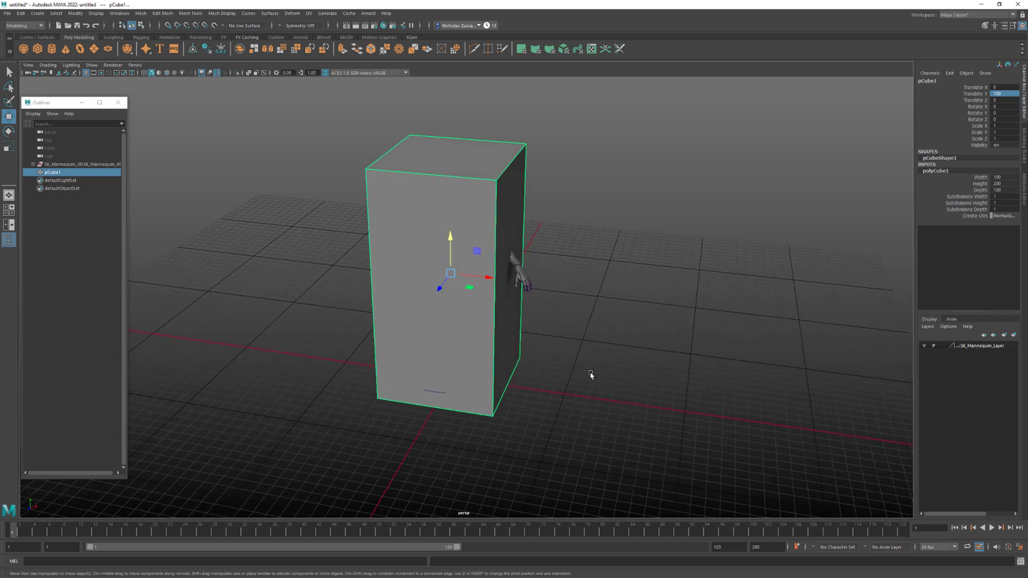
left_click_drag(591, 374, 593, 376, "alt")
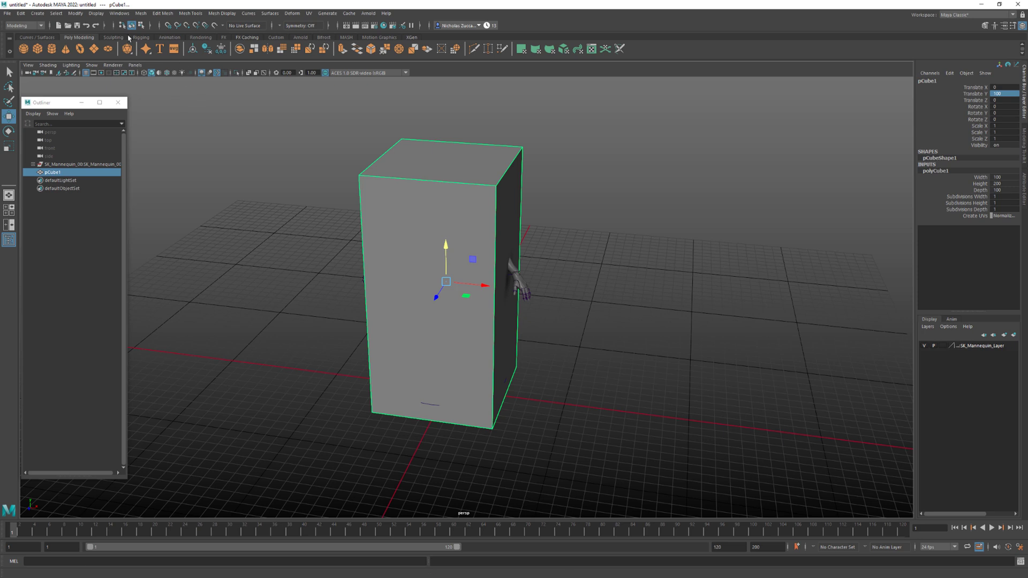
Examine the 3D view background and gradient colours in the colour settings, and close the window unchanged
left_click(120, 13)
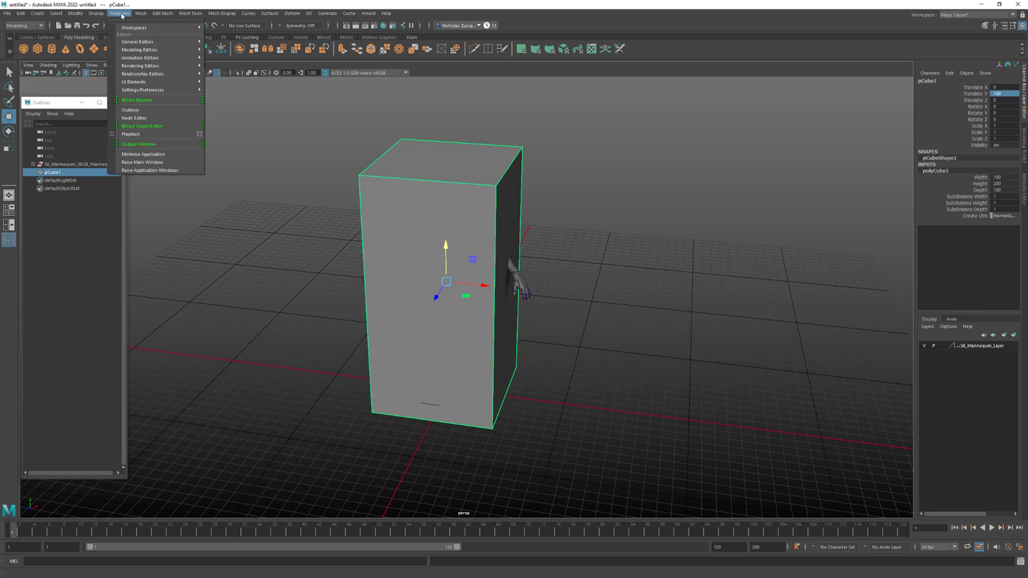
mouse_move(173, 92)
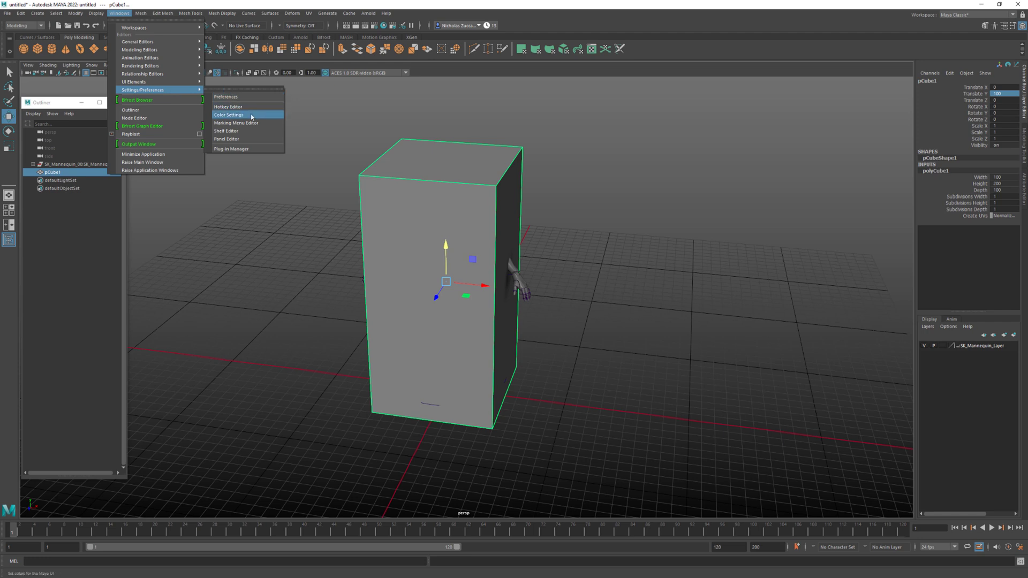
left_click(231, 114)
left_click_drag(466, 203, 740, 203)
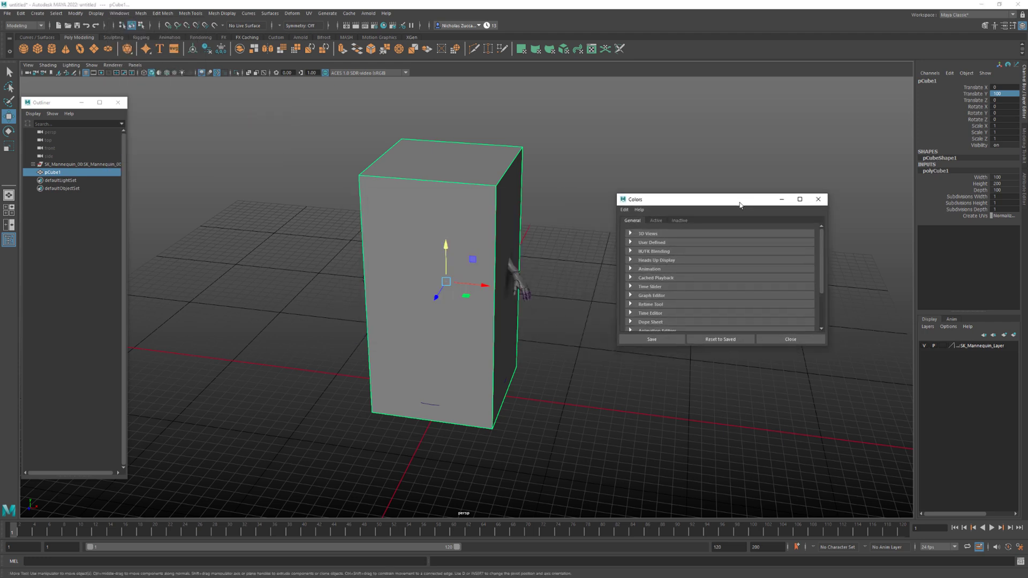
left_click(631, 233)
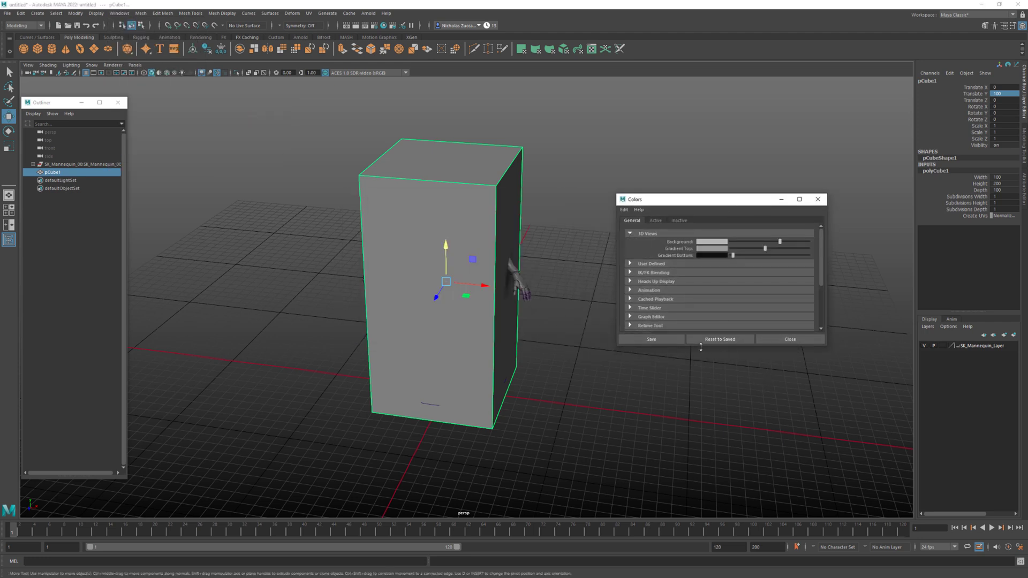
left_click_drag(701, 348, 702, 406)
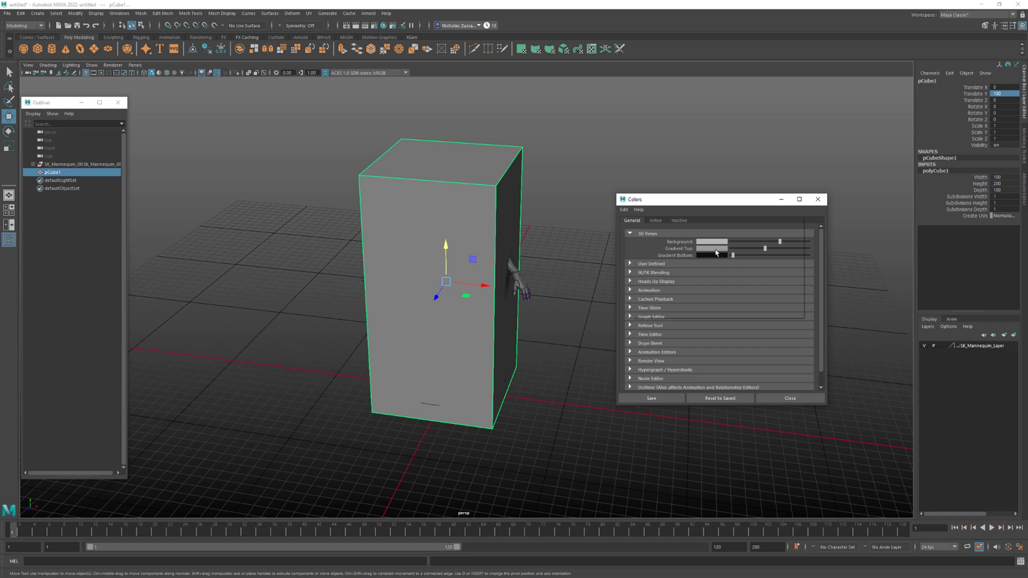
left_click(716, 250)
left_click(711, 256)
left_click(707, 243)
left_click(630, 402)
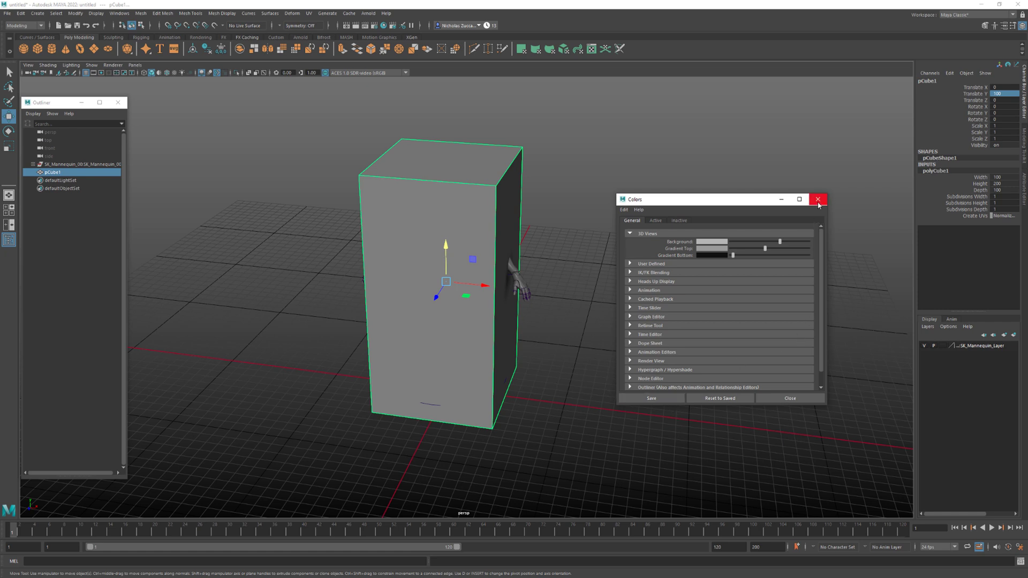
left_click(818, 200)
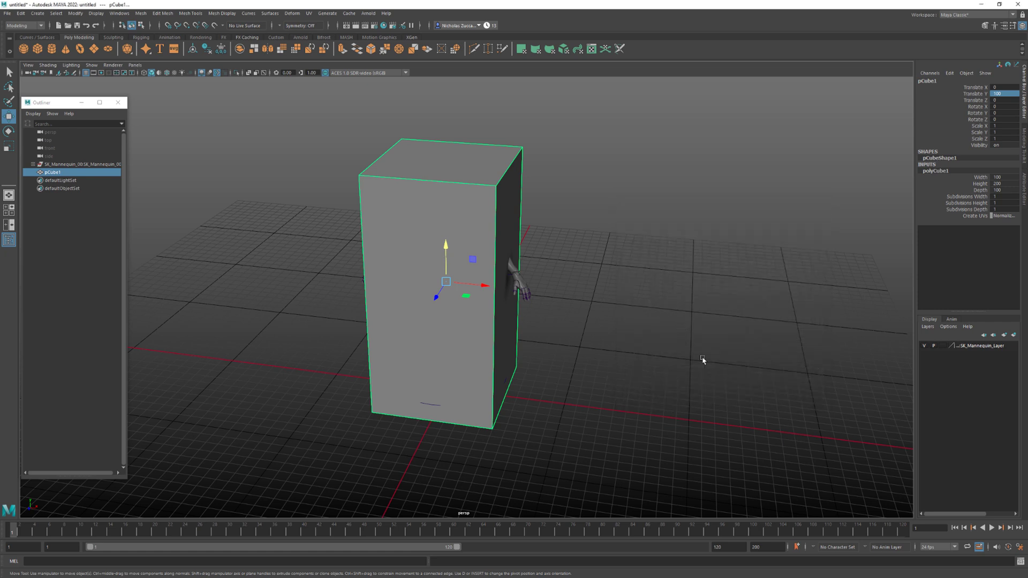
Delete the mannequin from the scene, select the cube and open its polyCube1 width for editing
left_click(79, 165)
key("Delete")
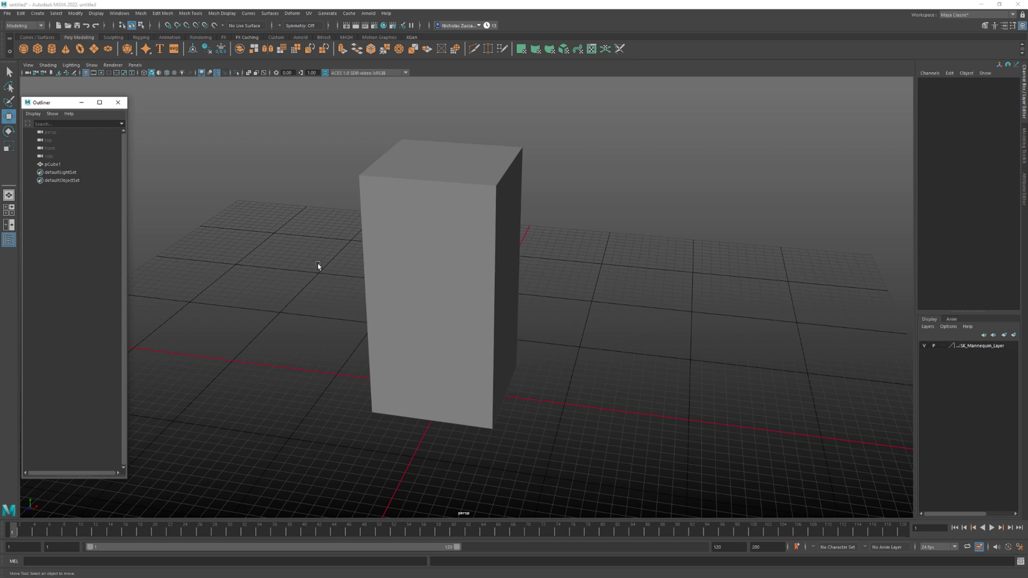
left_click(450, 230)
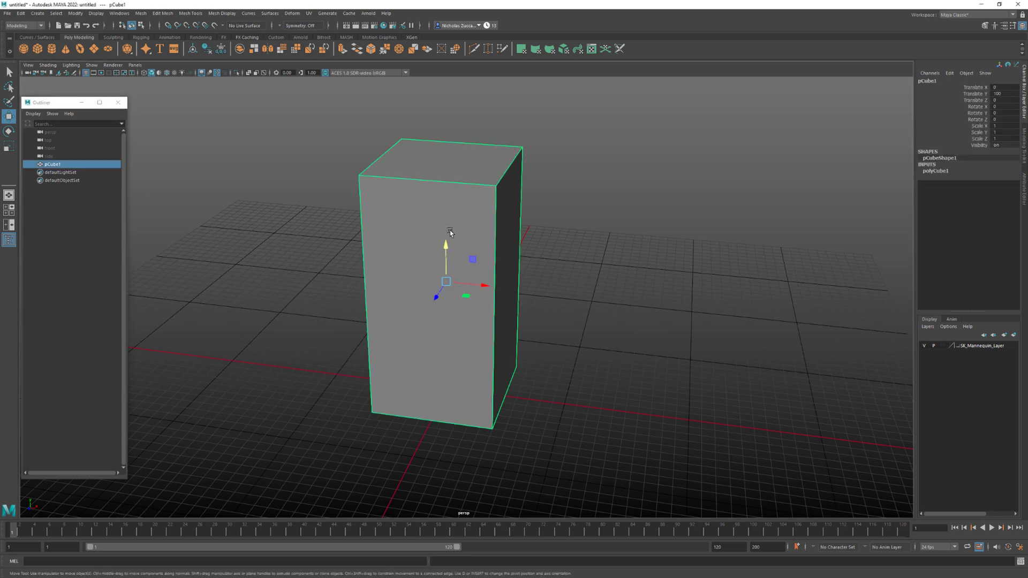
left_click(938, 171)
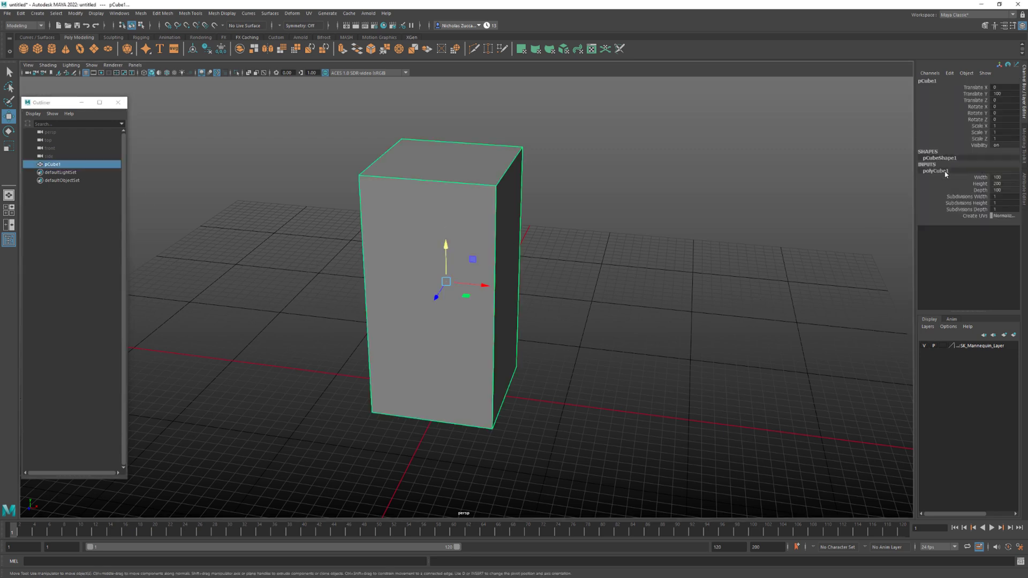
double_click(1000, 183)
double_click(1000, 177)
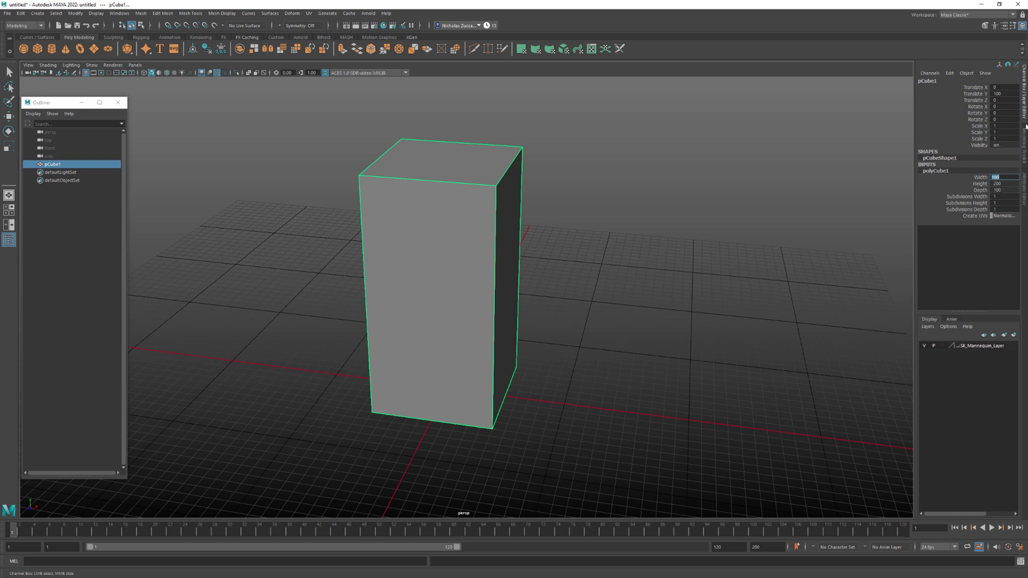
View the tool settings and the cube's Attribute Editor, detach the Attribute Editor as a floating window, and close it
left_click(1014, 25)
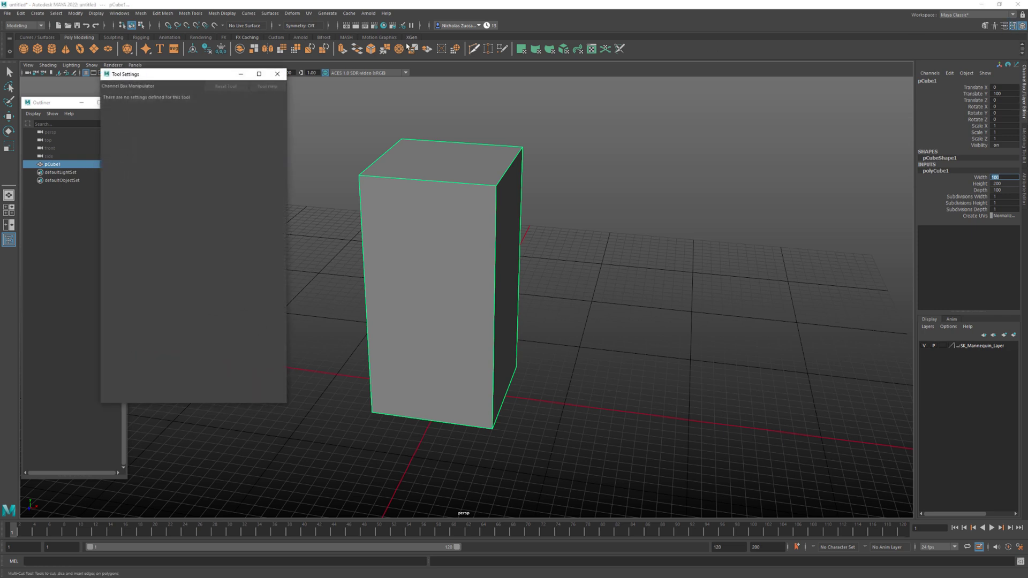
left_click(277, 74)
left_click(1004, 25)
key("w")
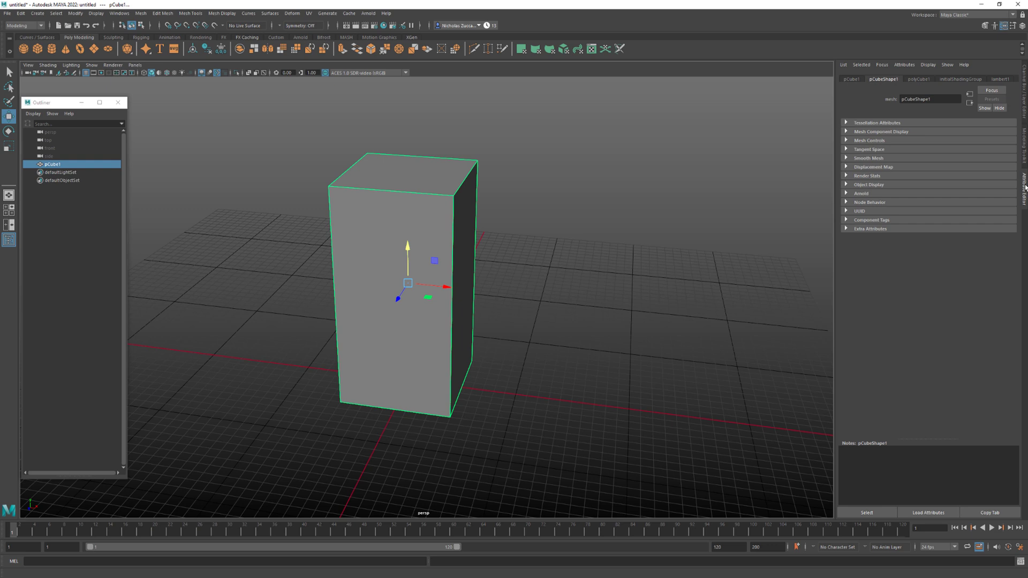
left_click_drag(834, 156, 759, 91)
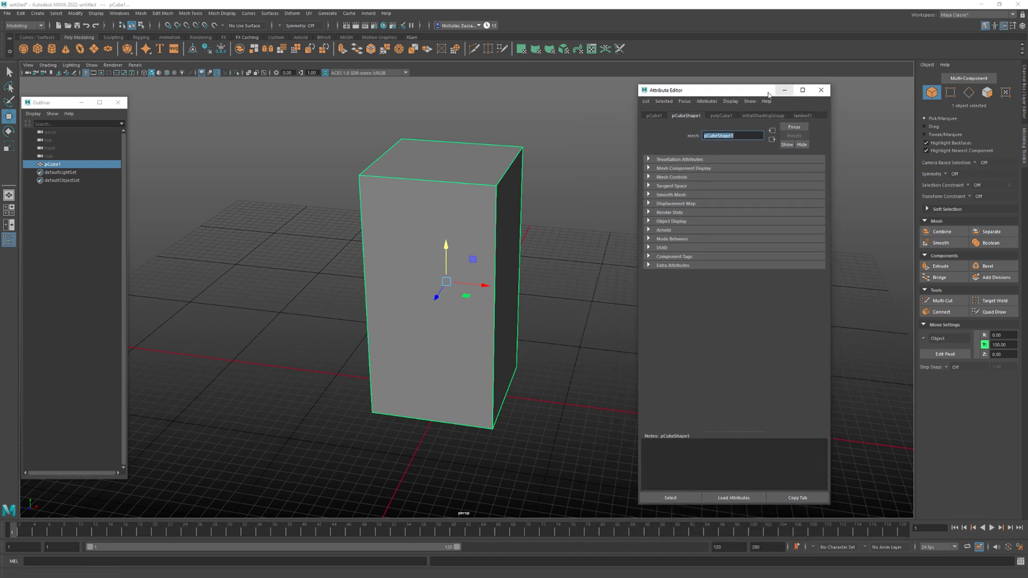
left_click(821, 90)
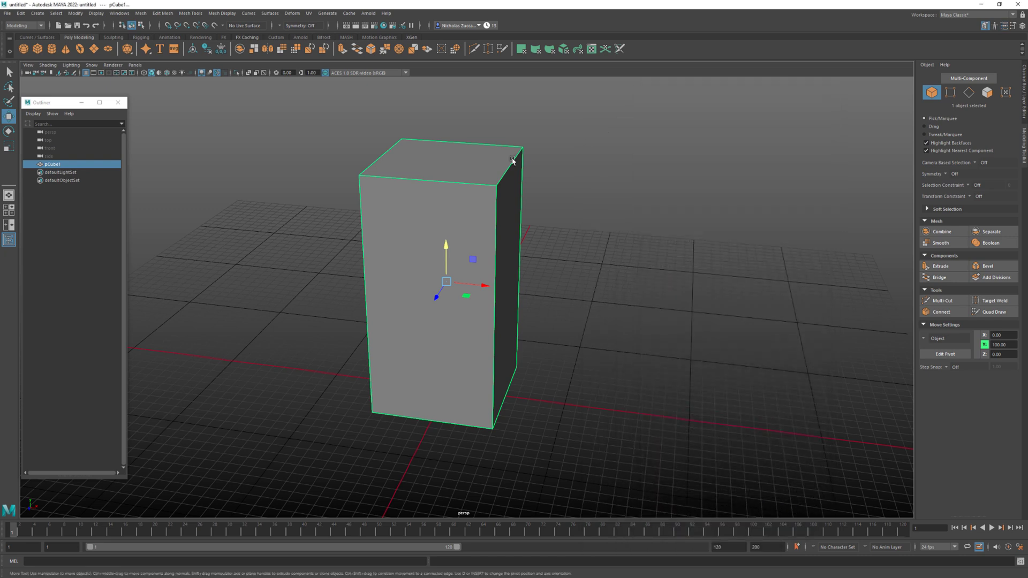
key("ctrl+a")
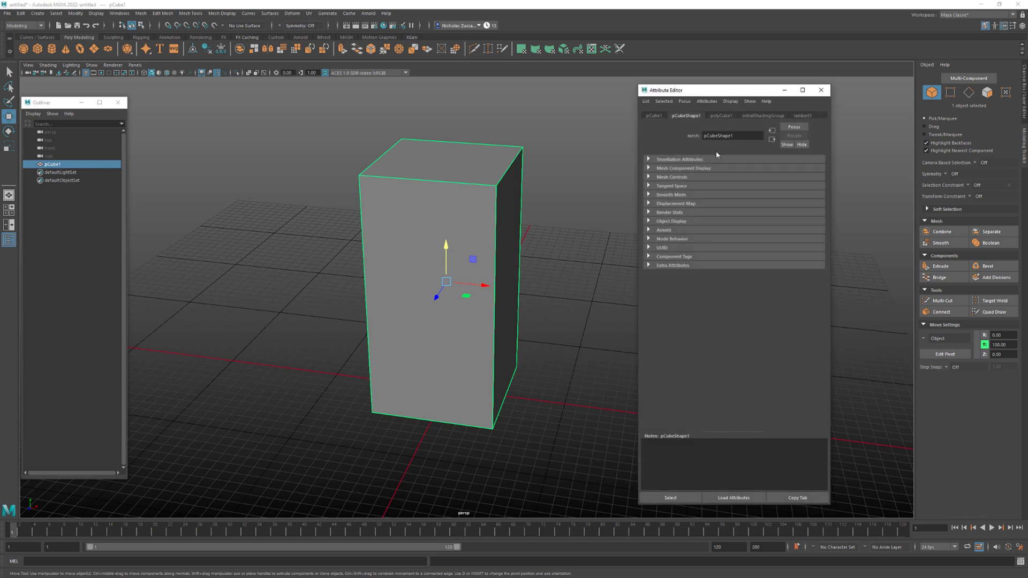
left_click_drag(720, 92, 739, 100)
left_click(840, 106)
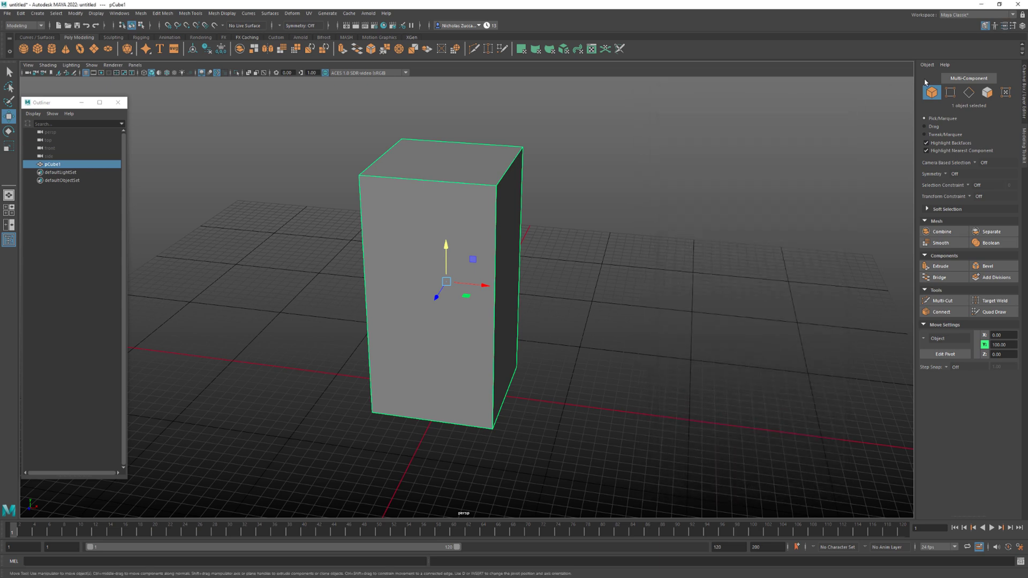
Switch between the HumanIK and Modeling Toolkit panels to view them, and return to the Channel Box
left_click(995, 26)
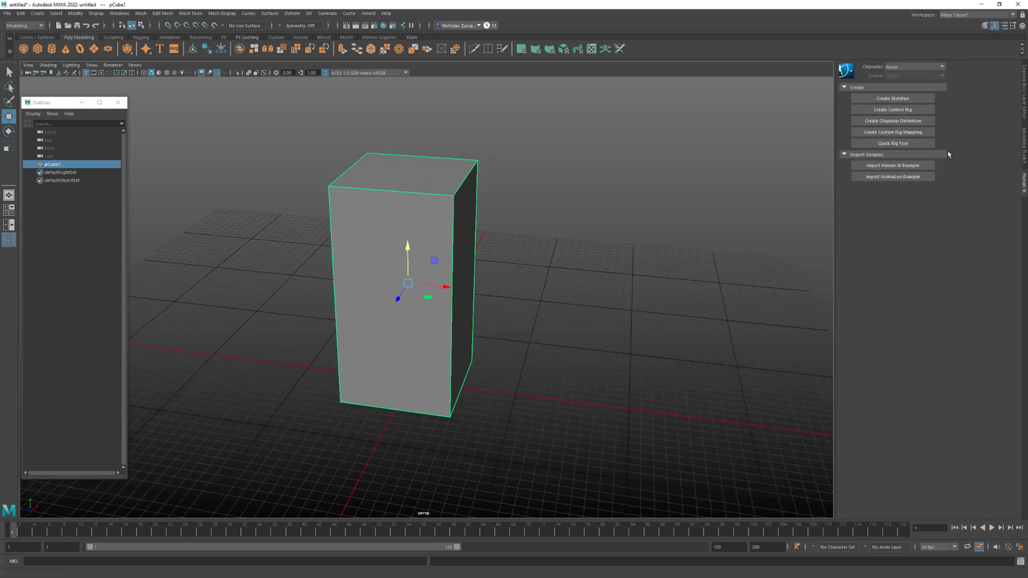
left_click(986, 26)
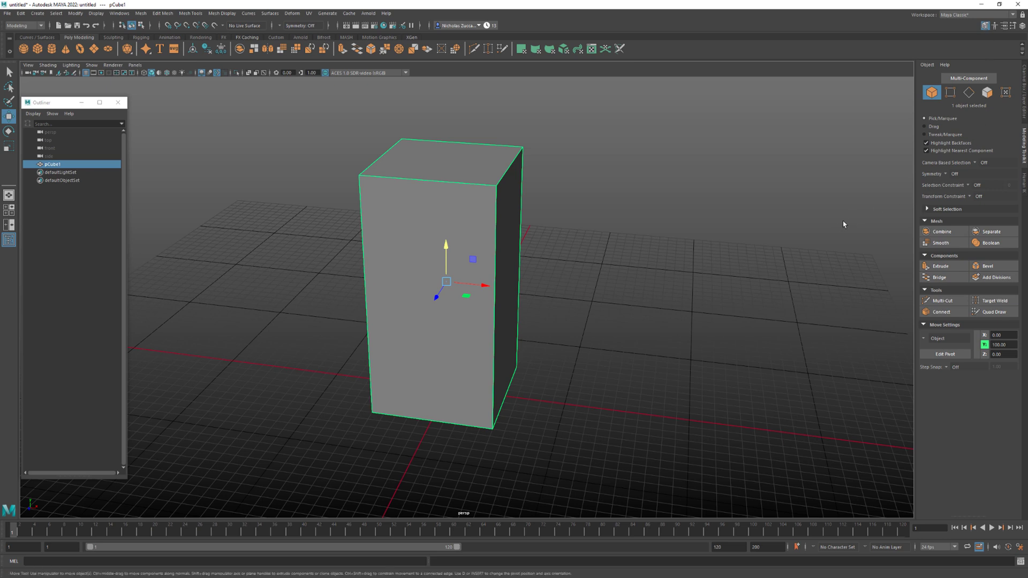
left_click(986, 26)
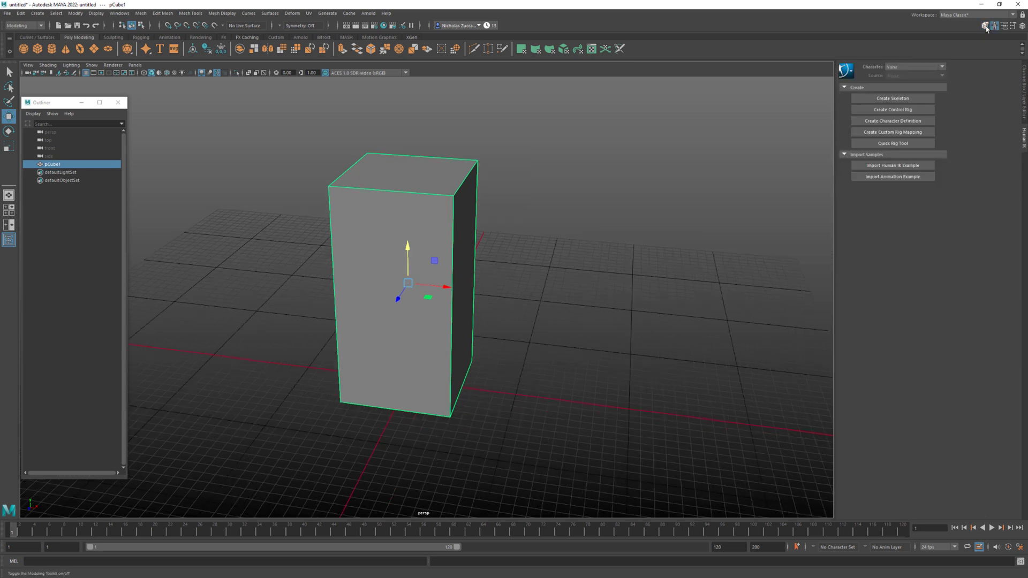
left_click(986, 26)
left_click(1022, 27)
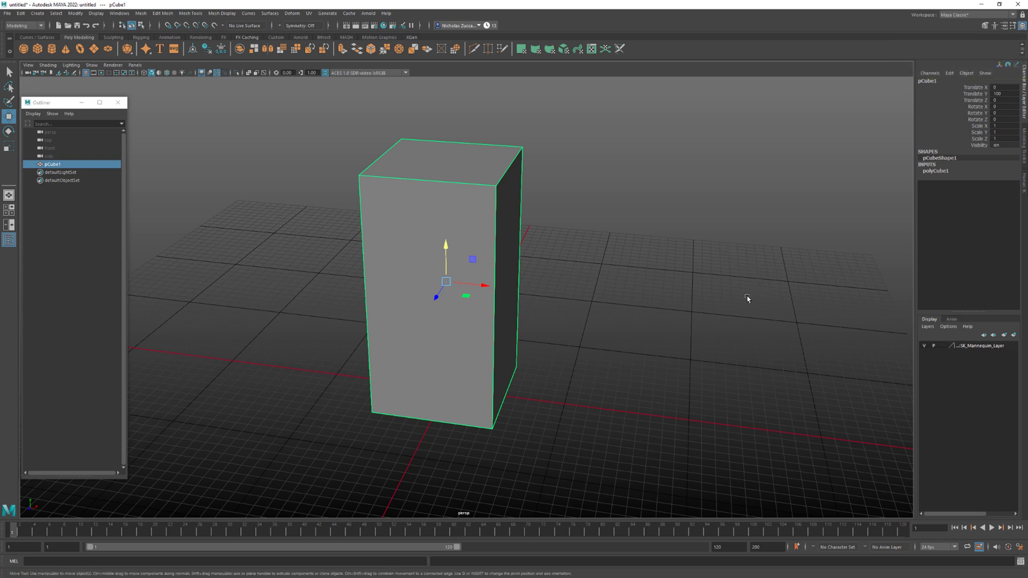
Set the cube's width, height and depth to 100 and its Translate Y to 50
middle_click_drag(707, 263, 737, 291, "alt")
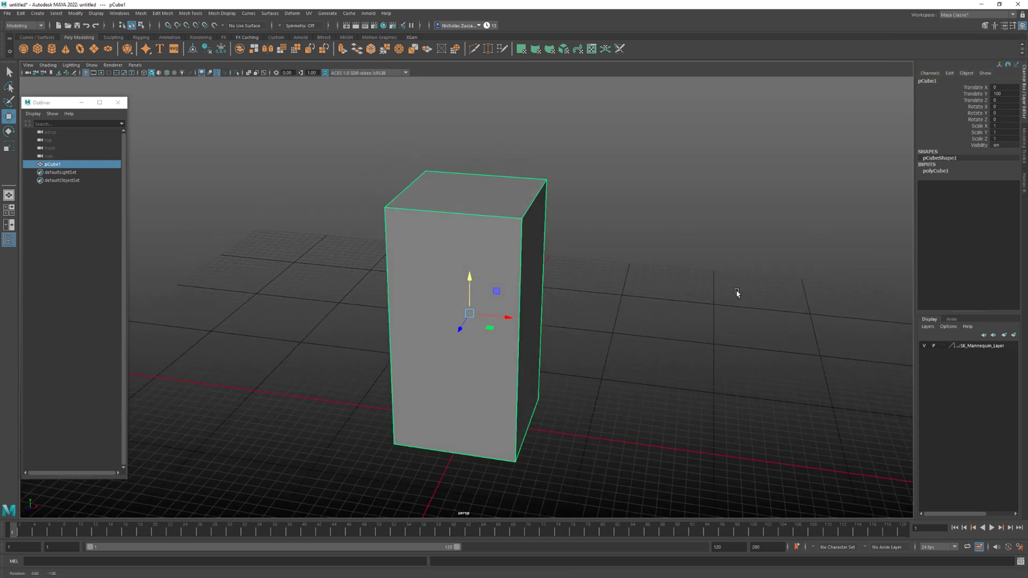
left_click(938, 172)
double_click(1003, 177)
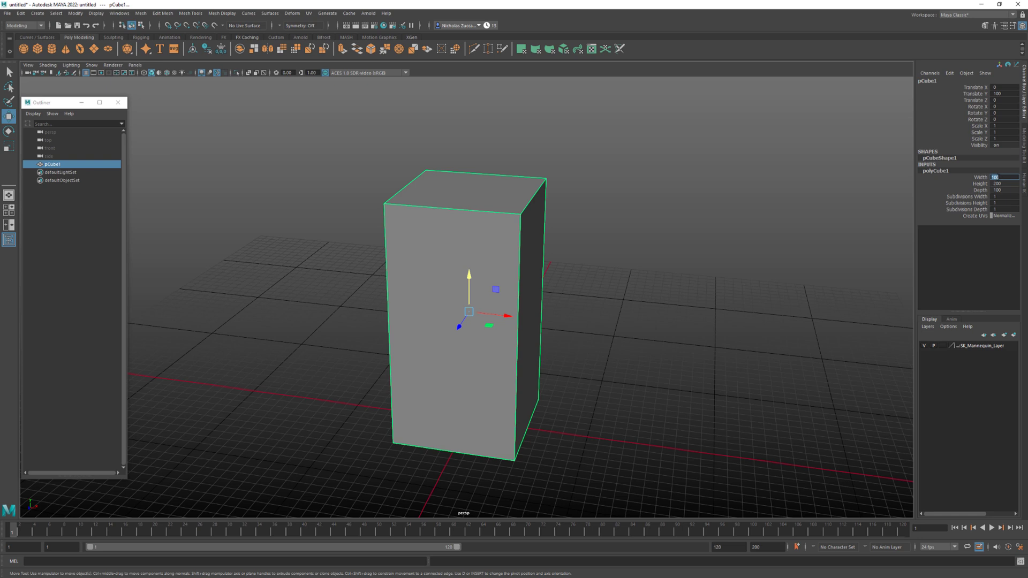
left_click(1001, 190, "shift")
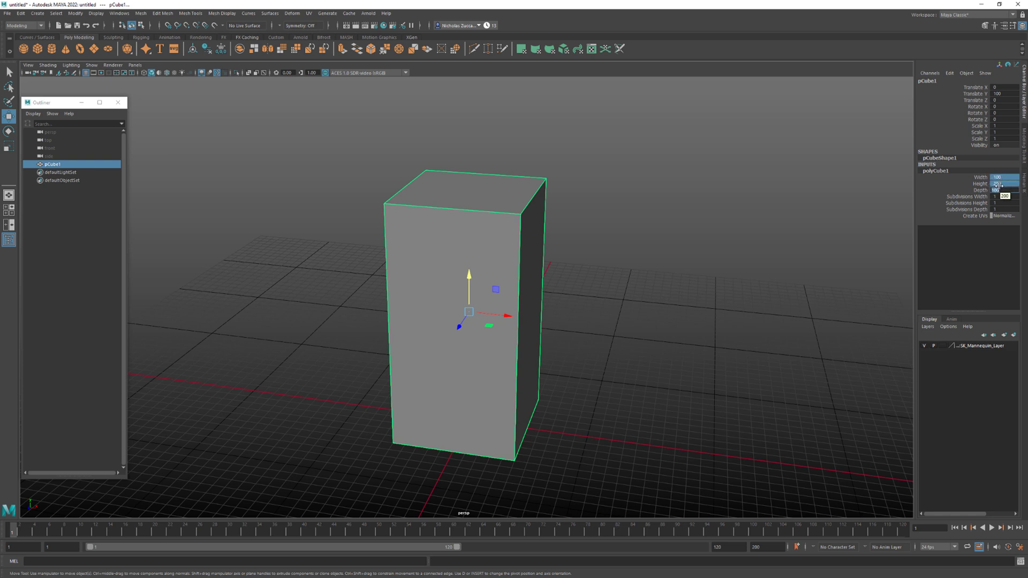
key("Return")
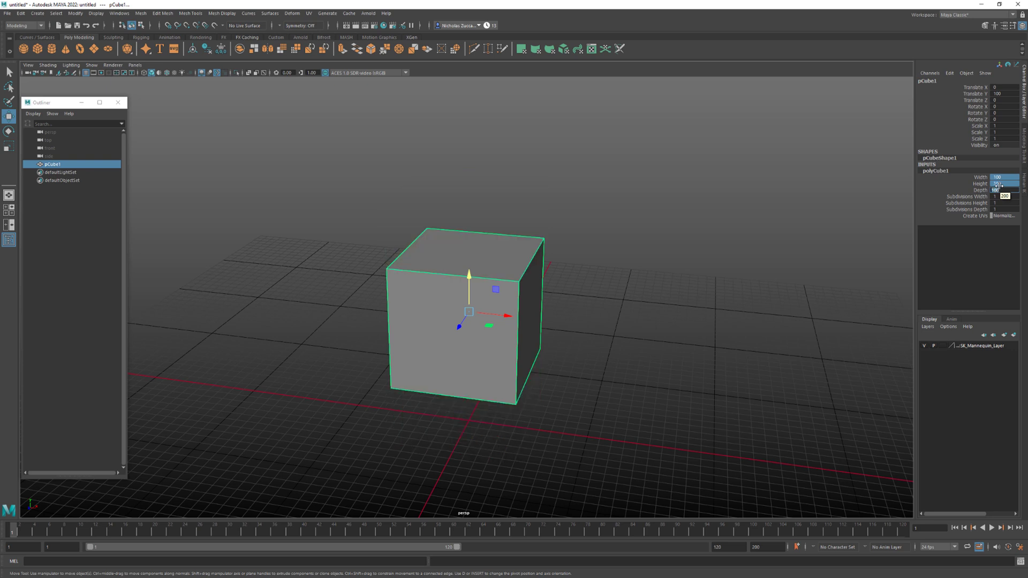
left_click(1000, 93)
type("50")
key("Return")
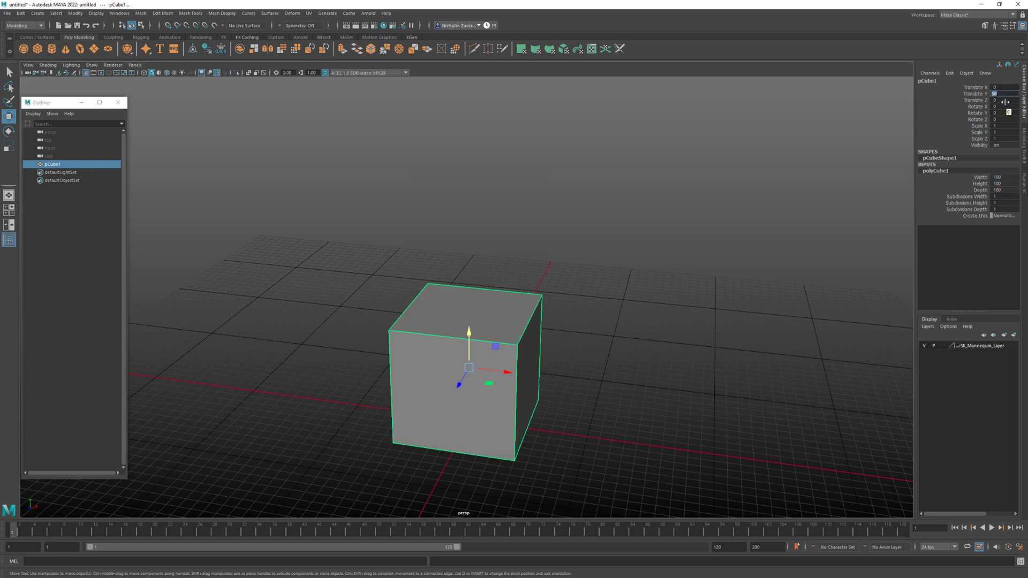
Enter pivot editing on the cube and move its pivot freely away from the centre
left_click_drag(604, 331, 621, 346, "alt")
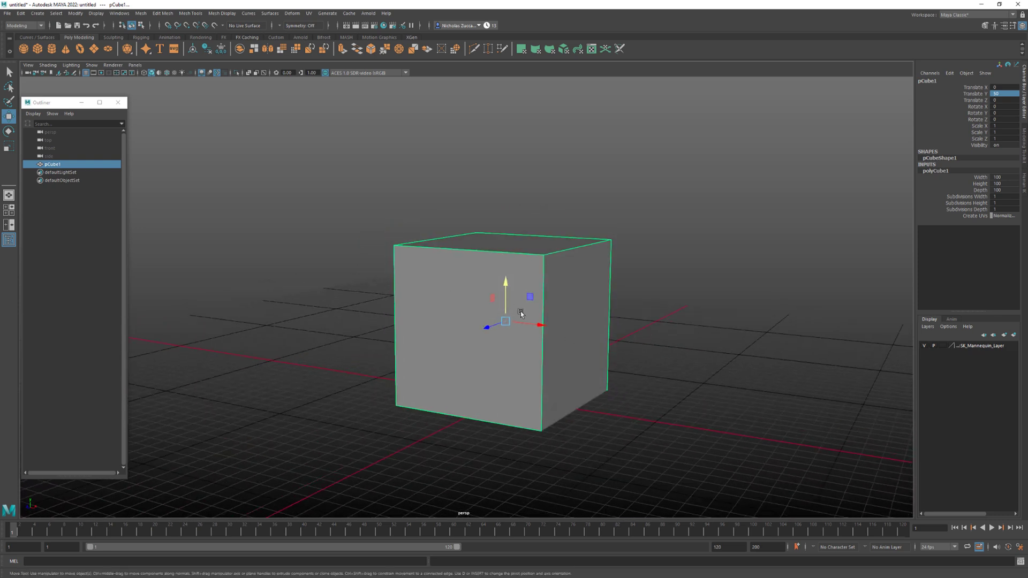
mouse_move(520, 312)
left_mouse_down("alt")
mouse_move(514, 320)
mouse_move(535, 329)
mouse_move(532, 314)
mouse_move(526, 321)
left_mouse_up("alt")
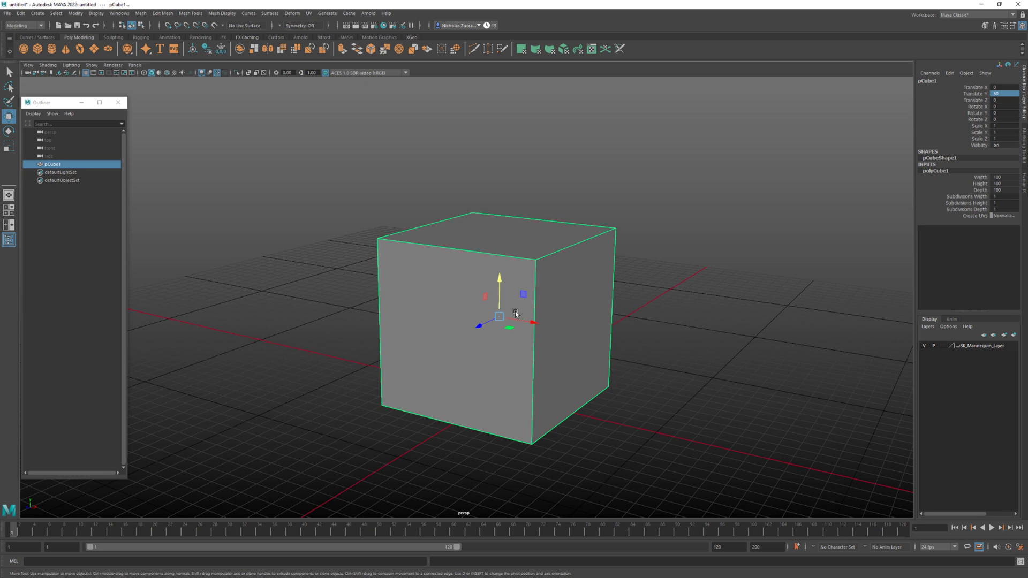
key("d")
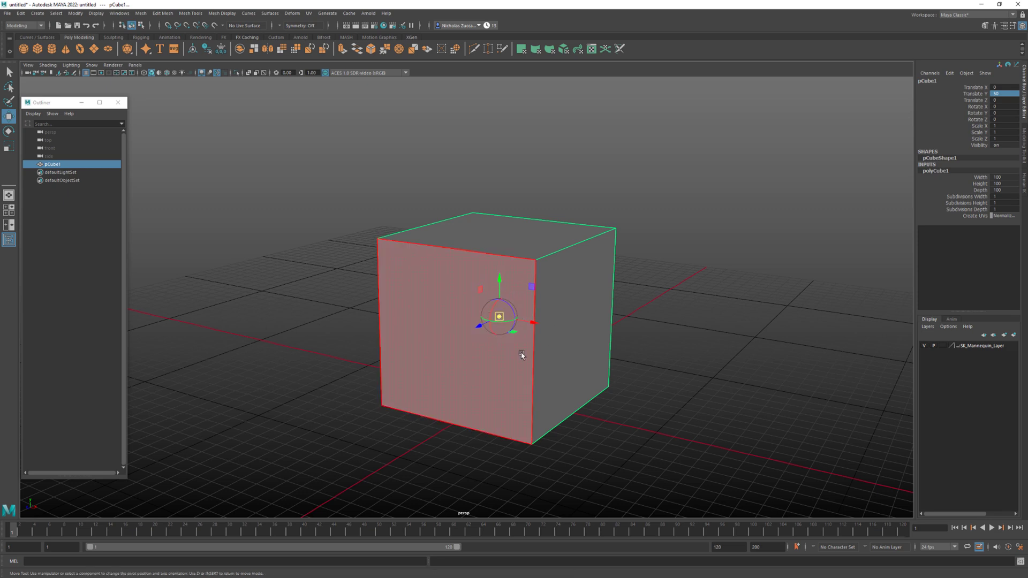
left_click_drag(500, 283, 500, 305)
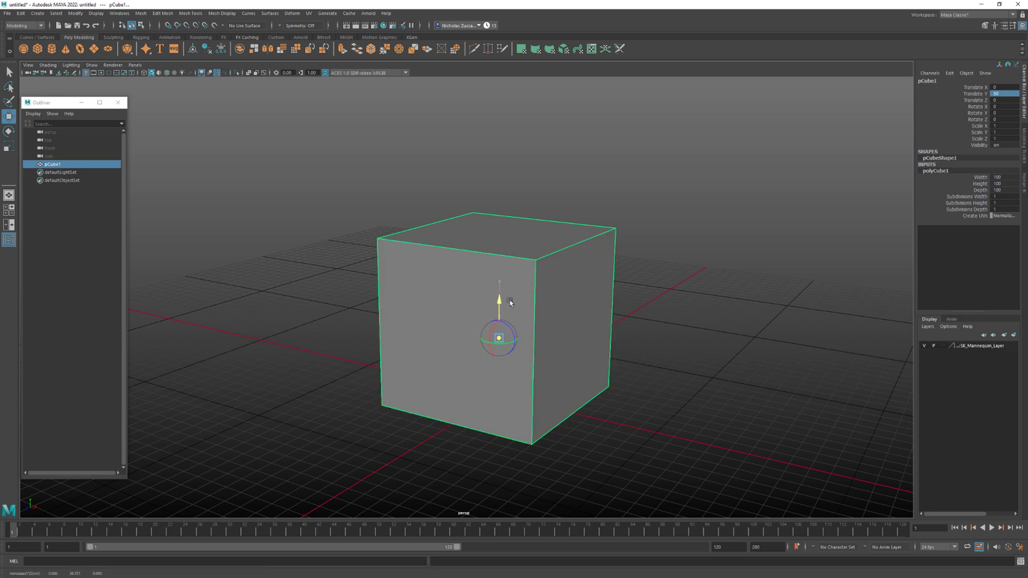
left_click_drag(481, 349, 438, 371)
left_click_drag(465, 327, 467, 274)
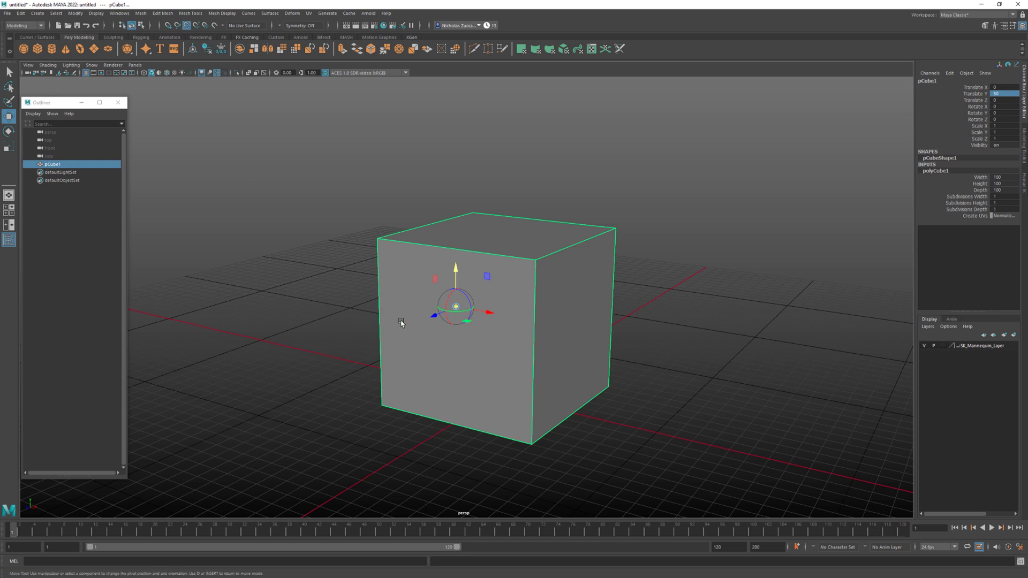
Snap the cube's pivot to a bottom corner vertex, and on to the top vertex directly above it
key("v")
left_click_drag(456, 309, 389, 409)
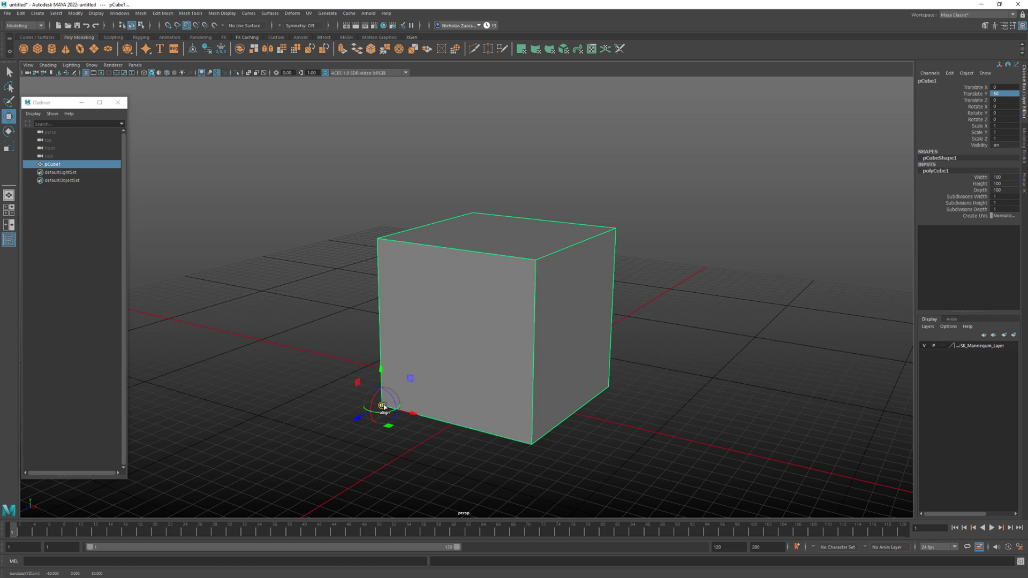
left_click_drag(384, 406, 388, 288)
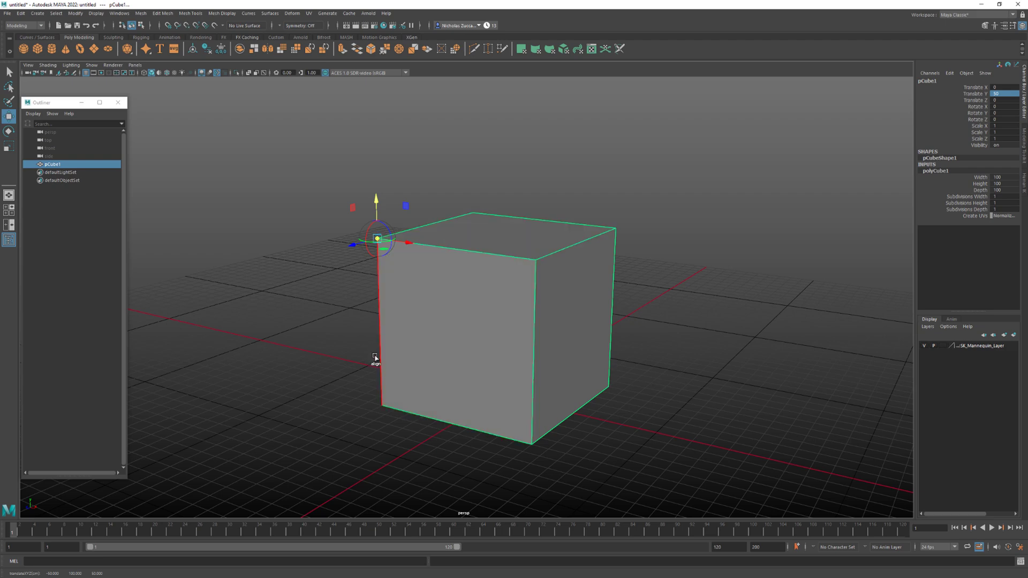
Snap the cube's pivot to the grid origin at the centre of its bottom face and leave pivot editing
left_click_drag(376, 359, 441, 328, "alt")
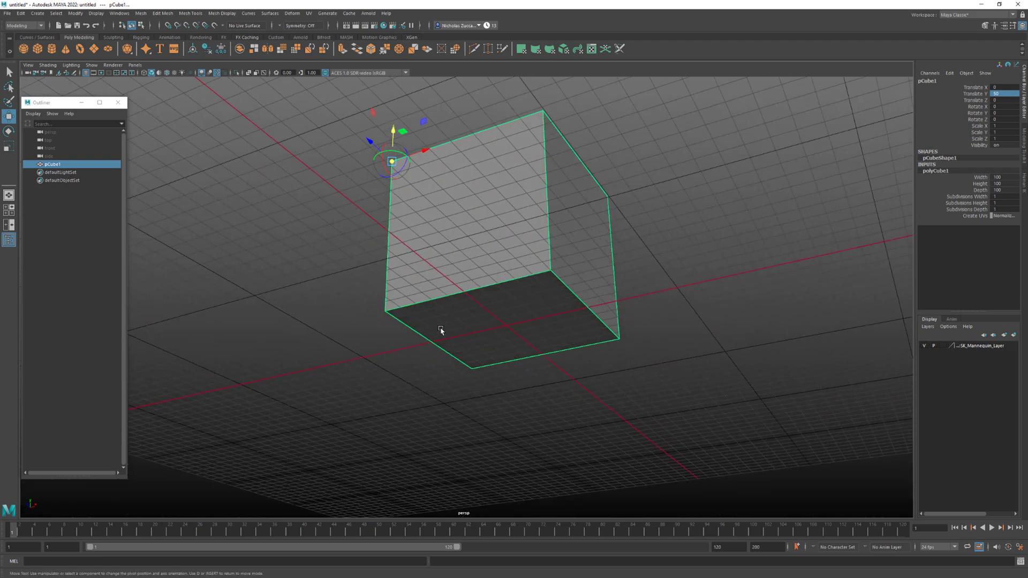
left_click(168, 27)
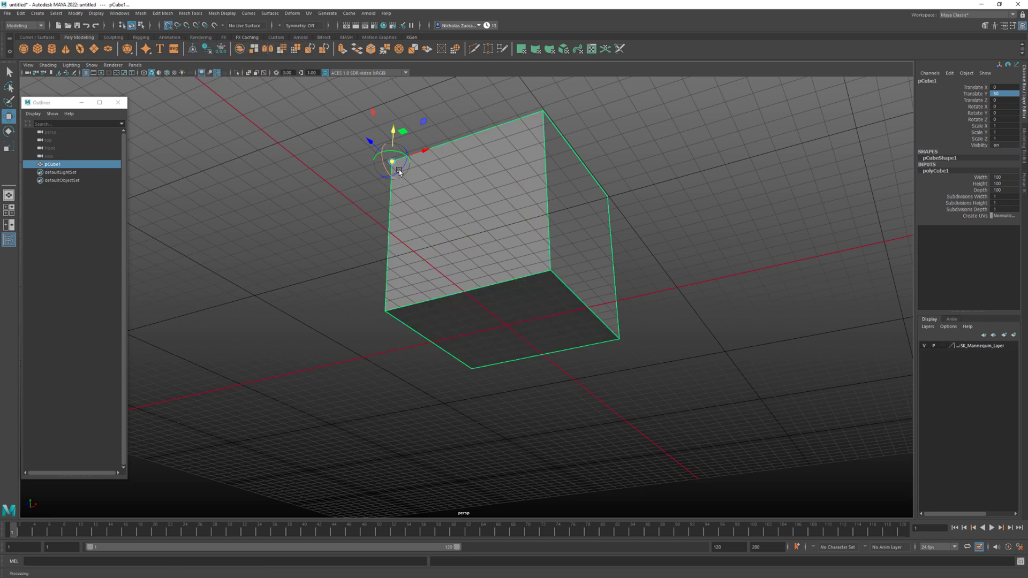
left_click_drag(392, 163, 514, 328)
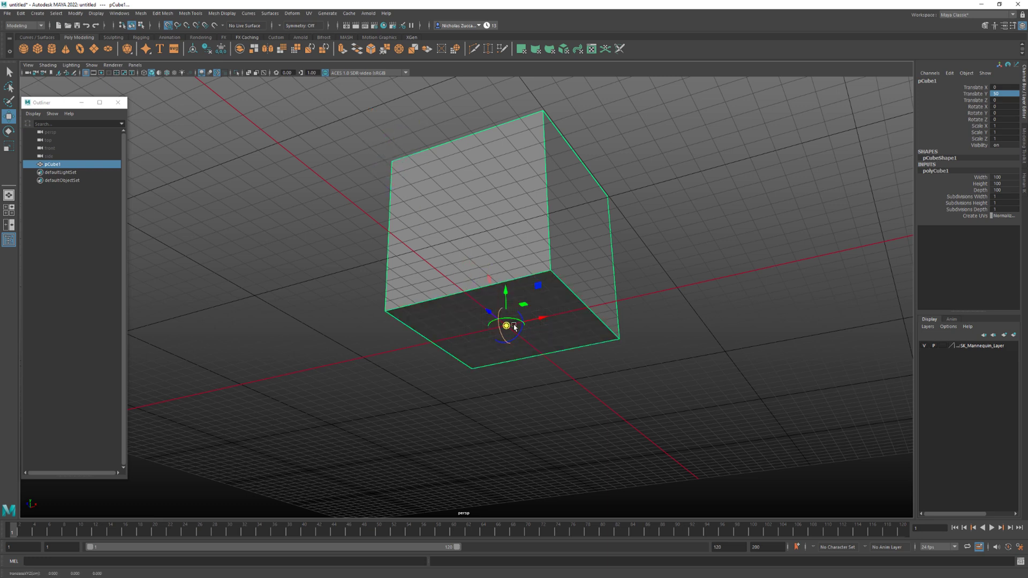
key("d")
key("d")
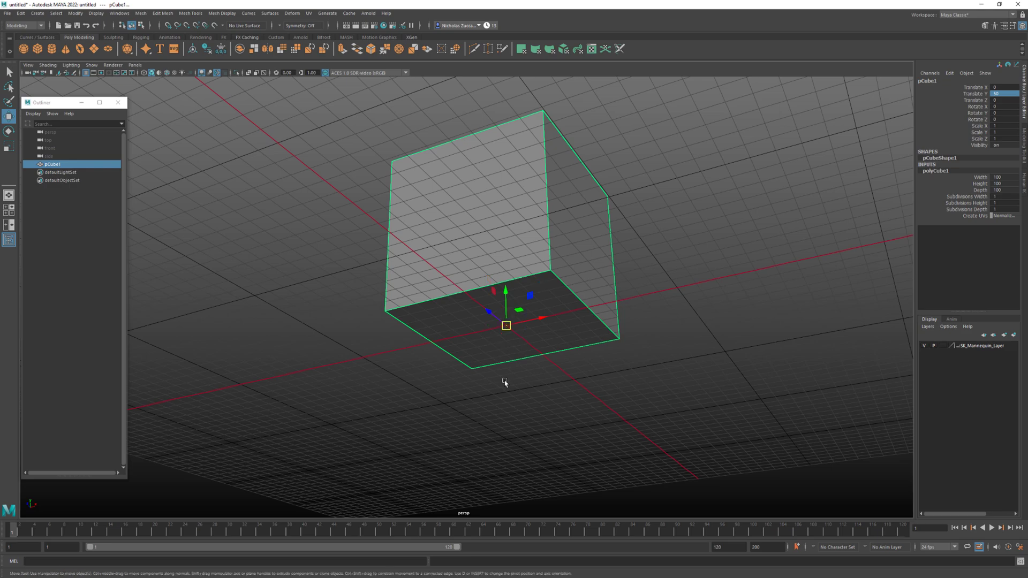
left_click_drag(677, 363, 668, 388, "alt")
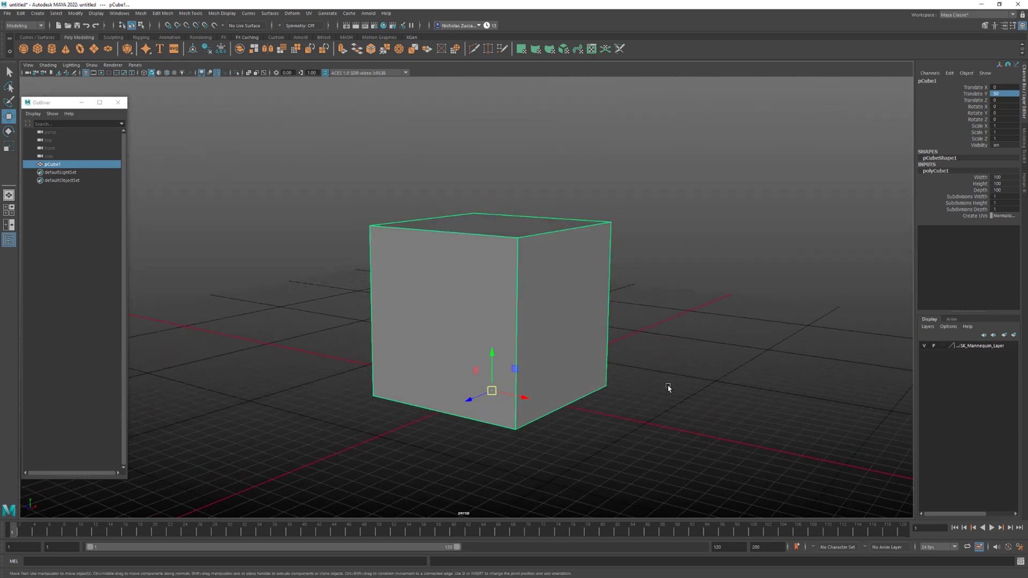
Move the cube's pivot freely off its base centre and up, and snap it to the bottom front corner vertex
key("d")
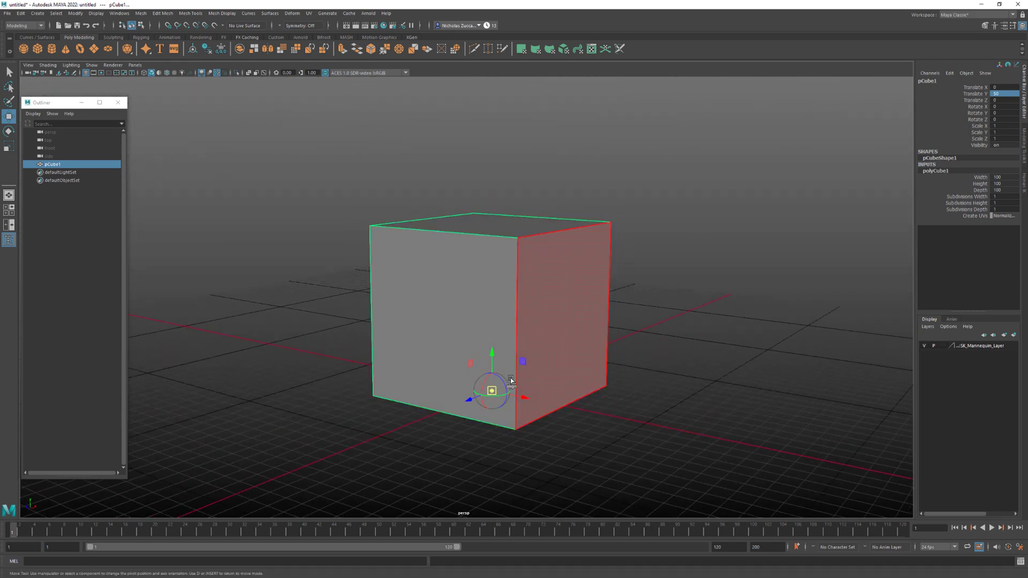
left_click_drag(524, 361, 381, 316)
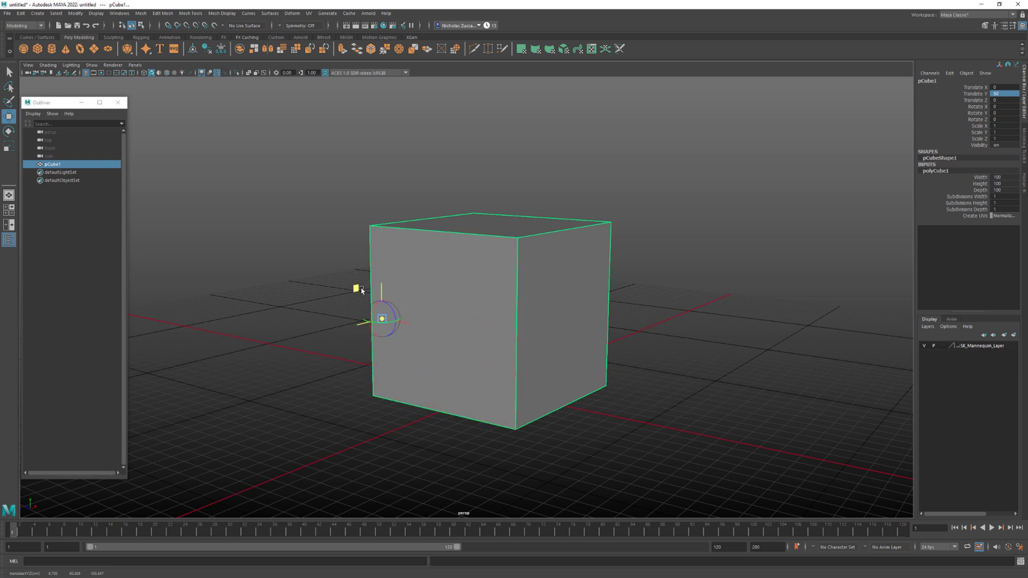
left_click_drag(386, 277, 384, 203)
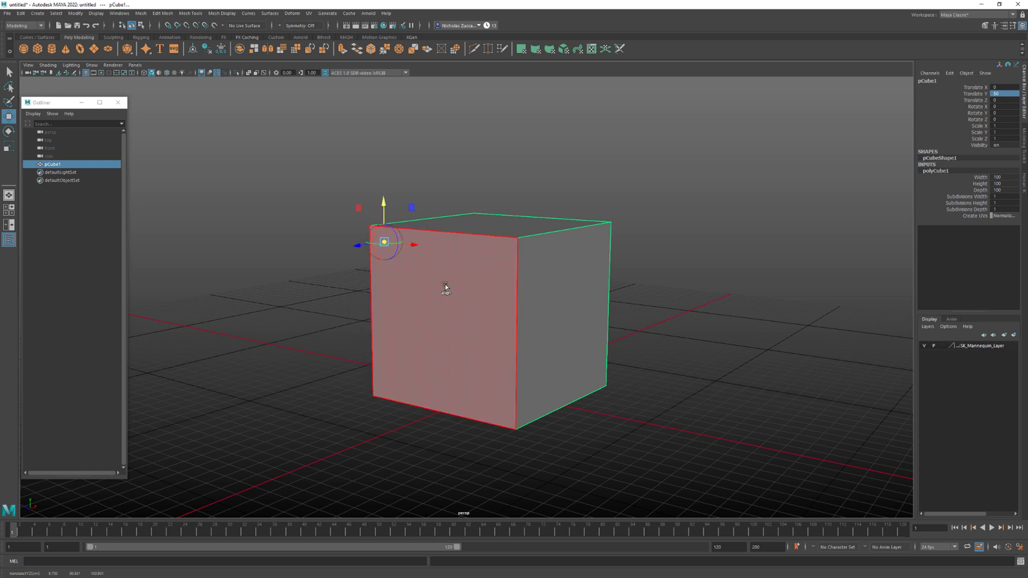
key("v")
left_click_drag(385, 243, 507, 423)
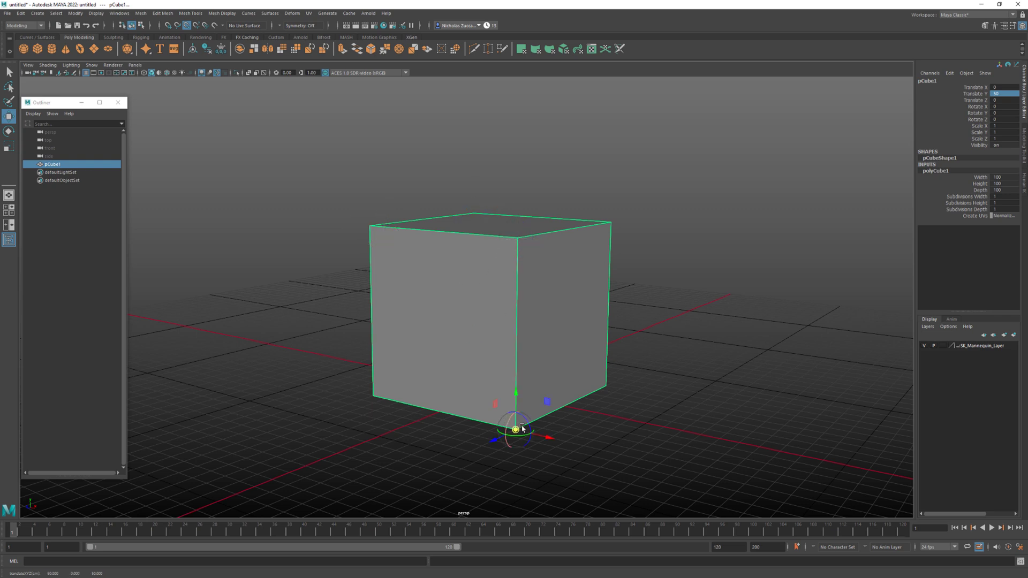
Grid-snap the cube's pivot from the corner vertex back to the origin at its bottom face centre
left_click_drag(566, 452, 565, 426, "alt")
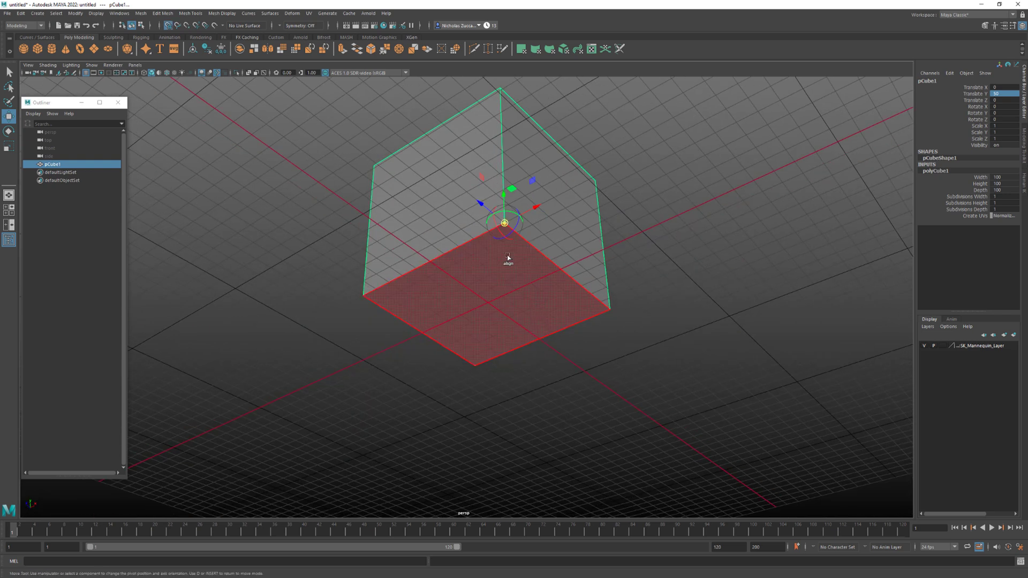
left_click_drag(505, 223, 492, 306)
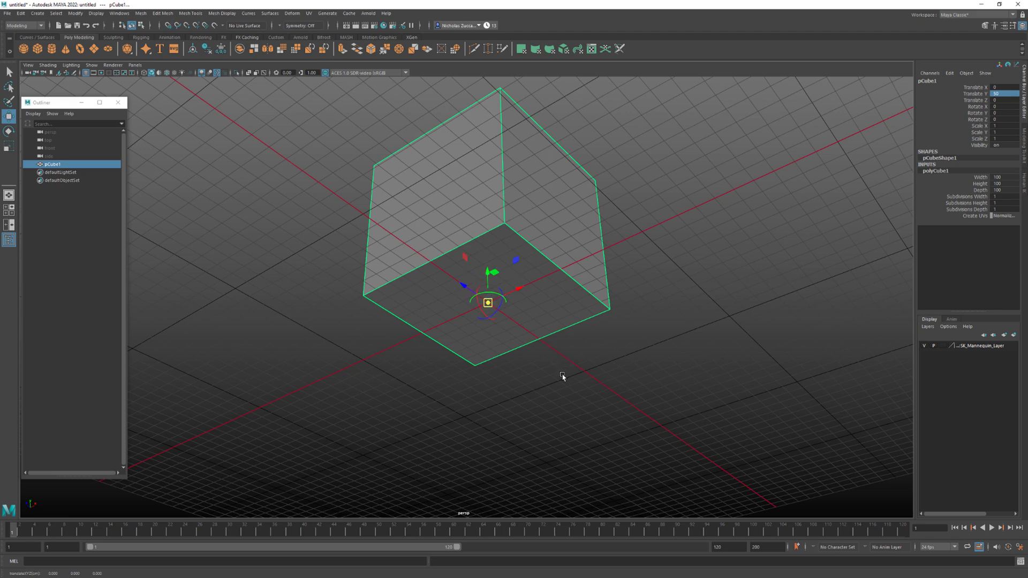
left_click_drag(560, 374, 620, 401, "alt")
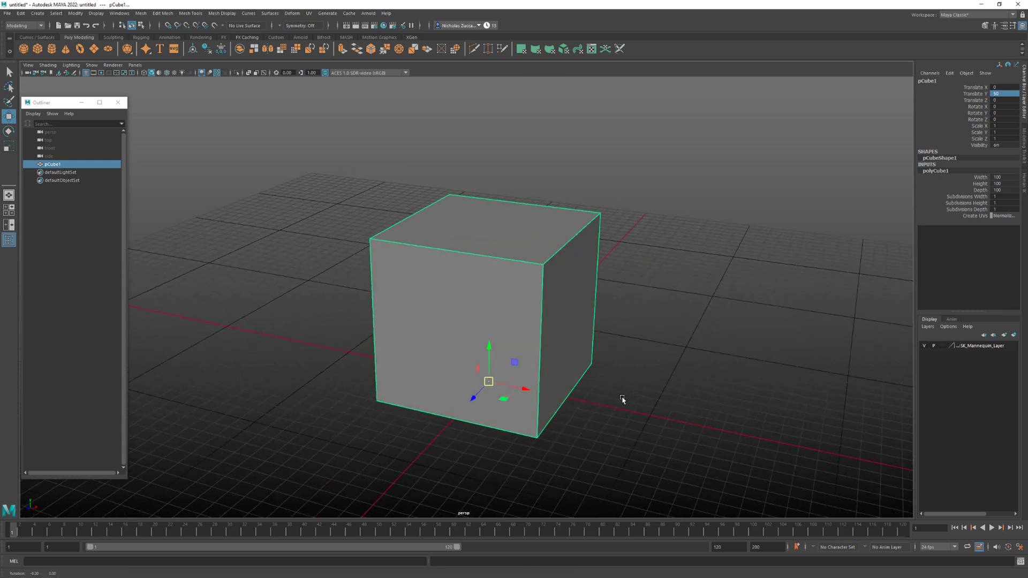
Freeze the cube's transformations with Translate, Rotate and Scale enabled, and close the options
left_click(74, 15)
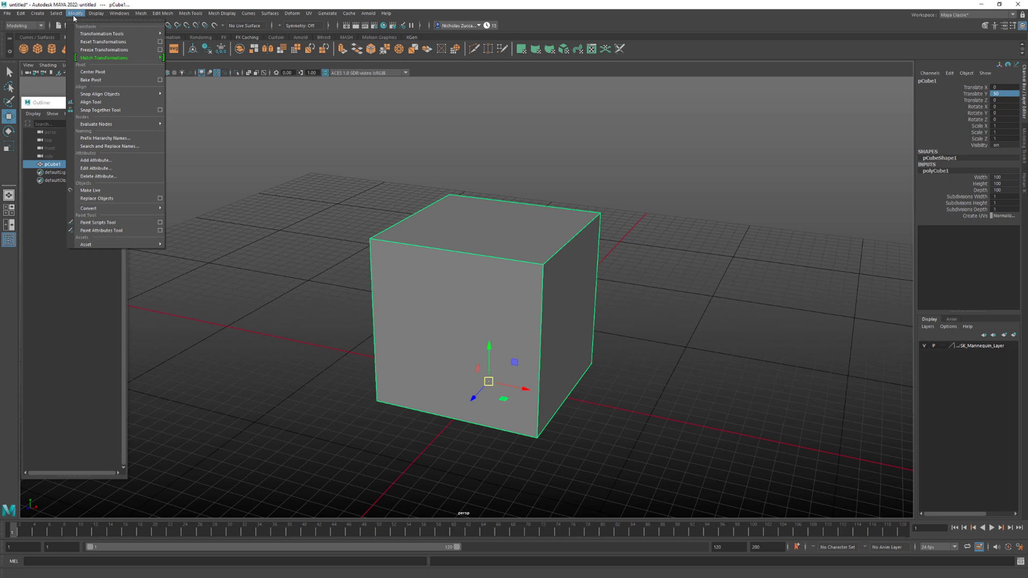
left_click(160, 50)
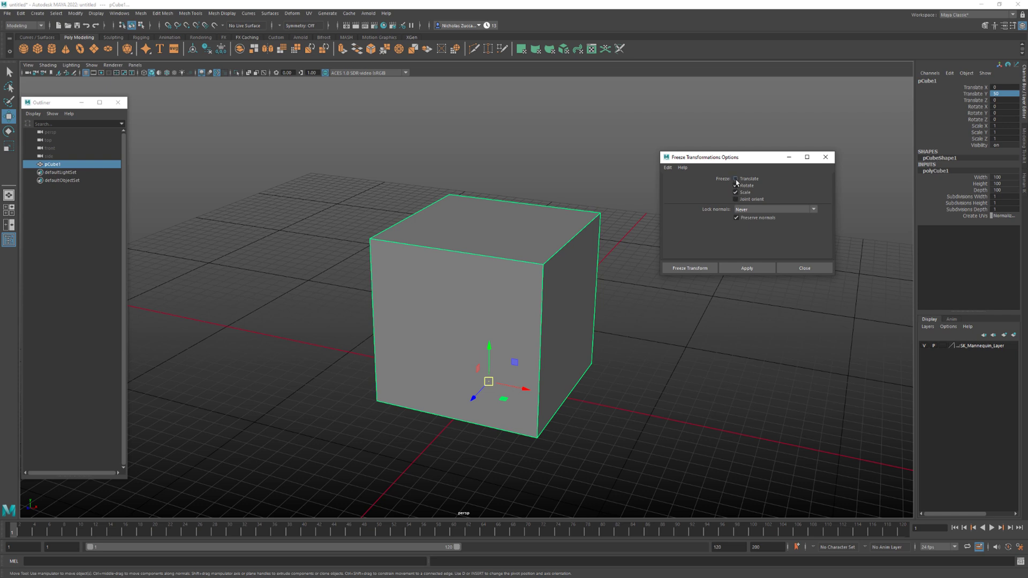
left_click(747, 268)
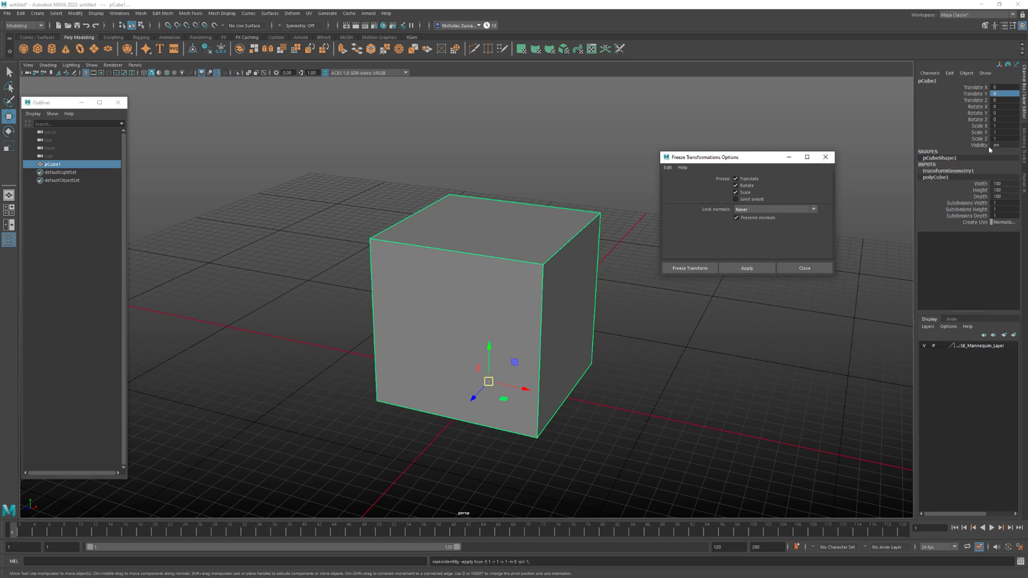
left_click(825, 157)
Move the cube freely away from the origin to about 375 in X and 277 in Y, and deselect it
scroll(571, 248, "down", 5)
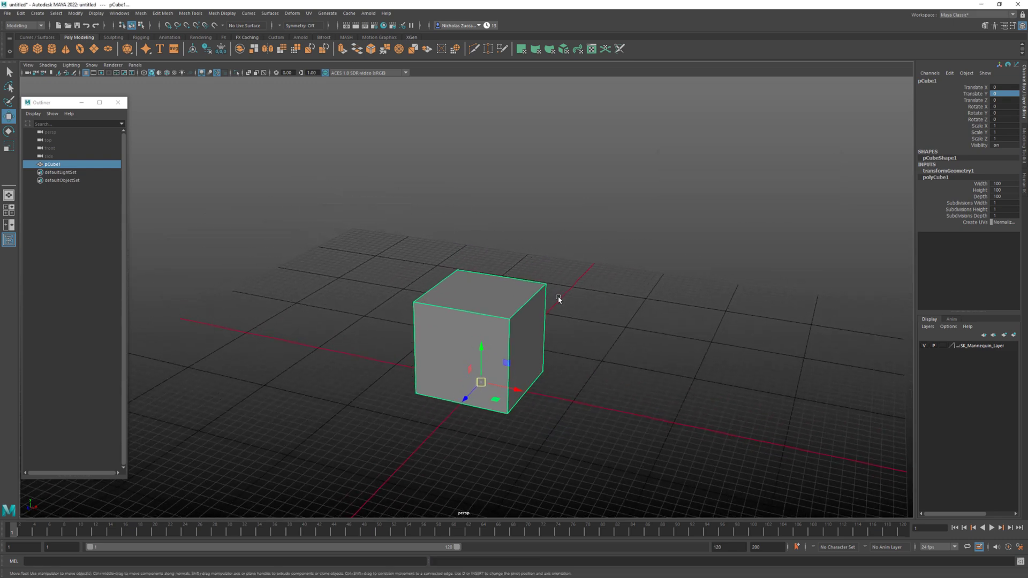
left_click_drag(559, 299, 872, 156, "alt")
middle_click_drag(872, 156, 712, 258, "alt")
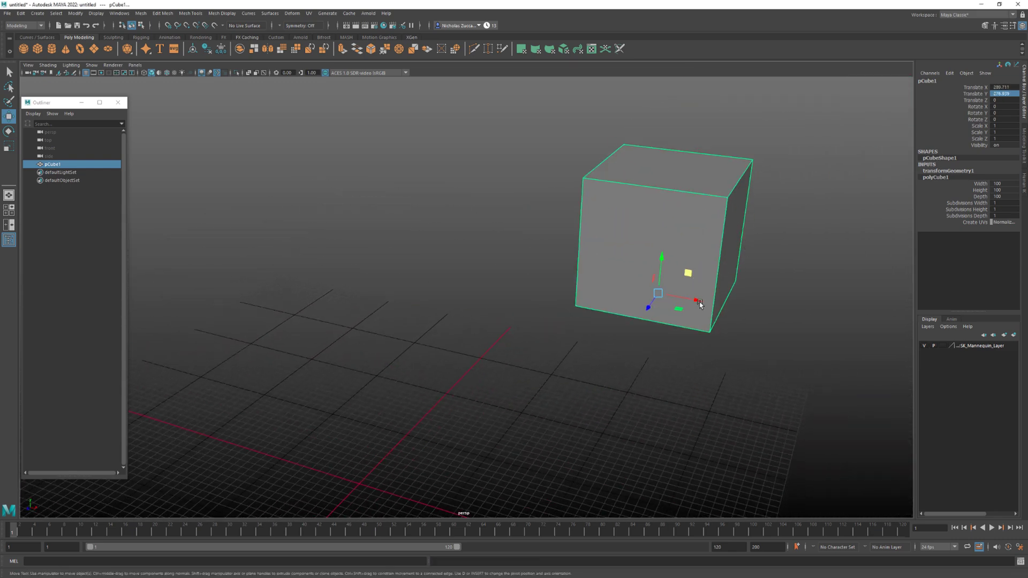
left_click_drag(700, 305, 652, 289)
left_click(743, 356)
left_click_drag(743, 355, 661, 303, "alt")
right_click_drag(661, 303, 865, 376, "alt")
Reselect pCube1 and set its Translate X and Translate Y to 0
left_click(56, 166)
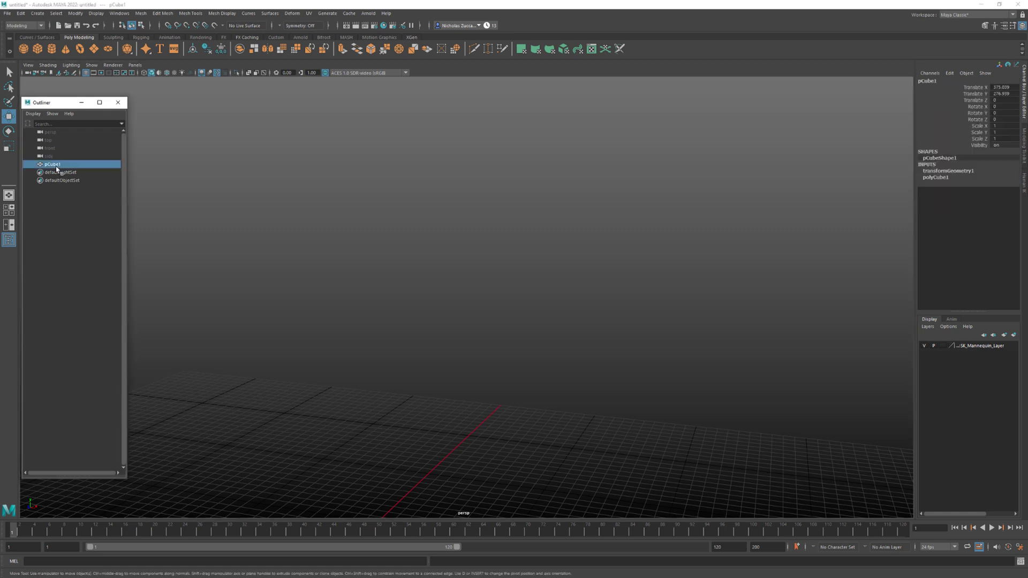
left_click(1010, 88)
left_click(1013, 95, "shift")
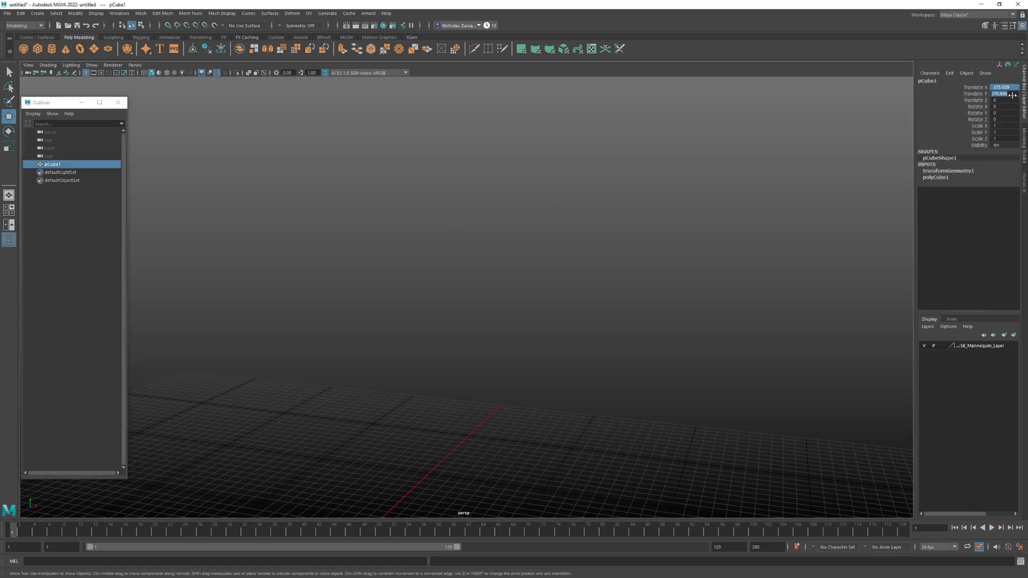
type("0")
key("Return")
key("f")
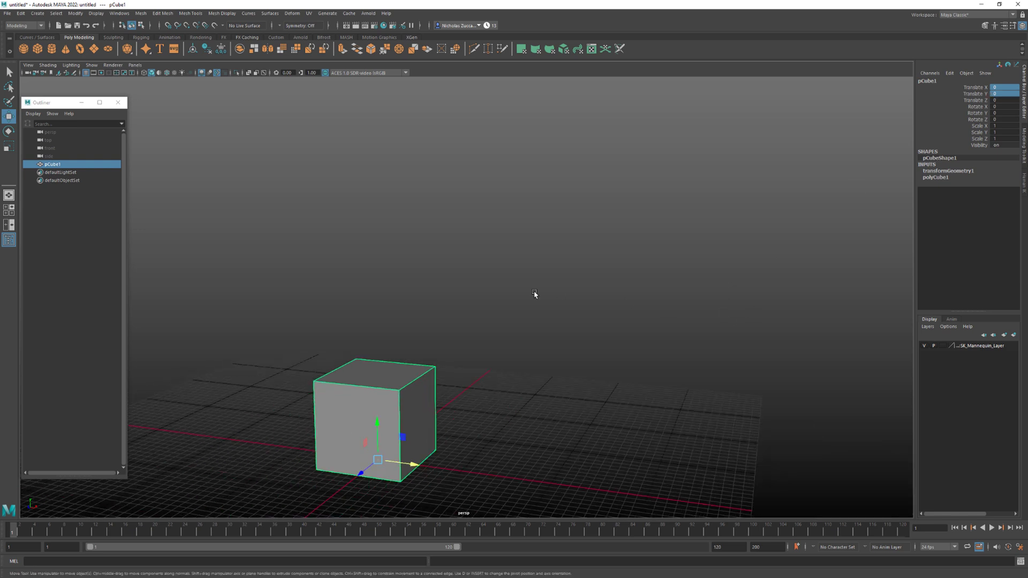
Cycle through the Select, Move, Rotate and Scale tools to compare their manipulators on the cube
key("e")
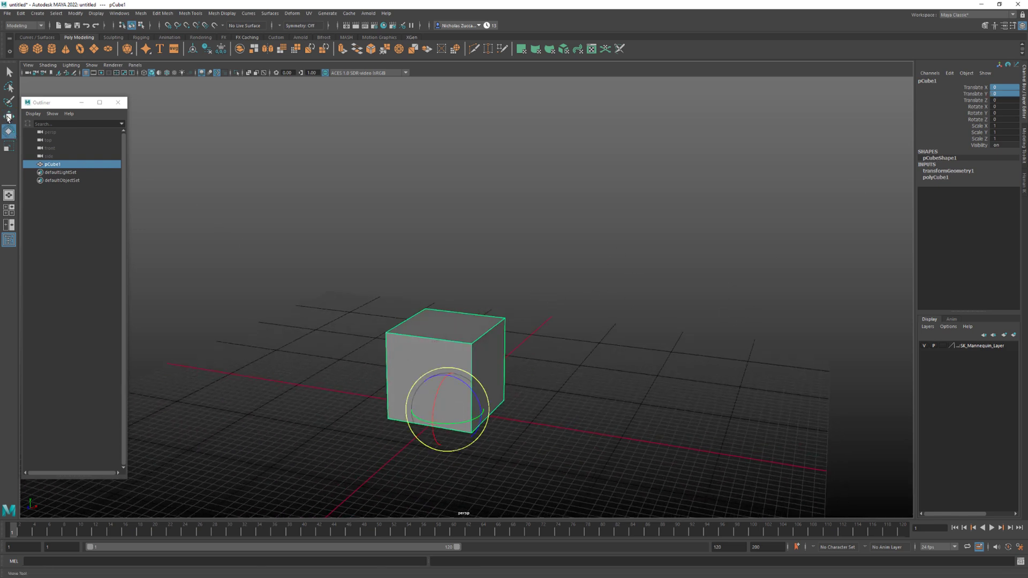
key("q")
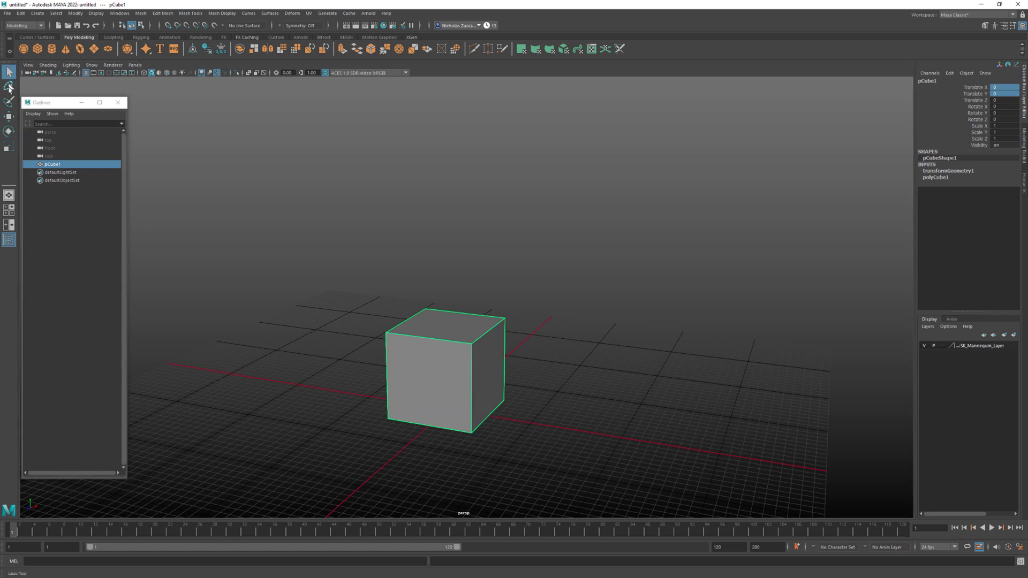
key("w")
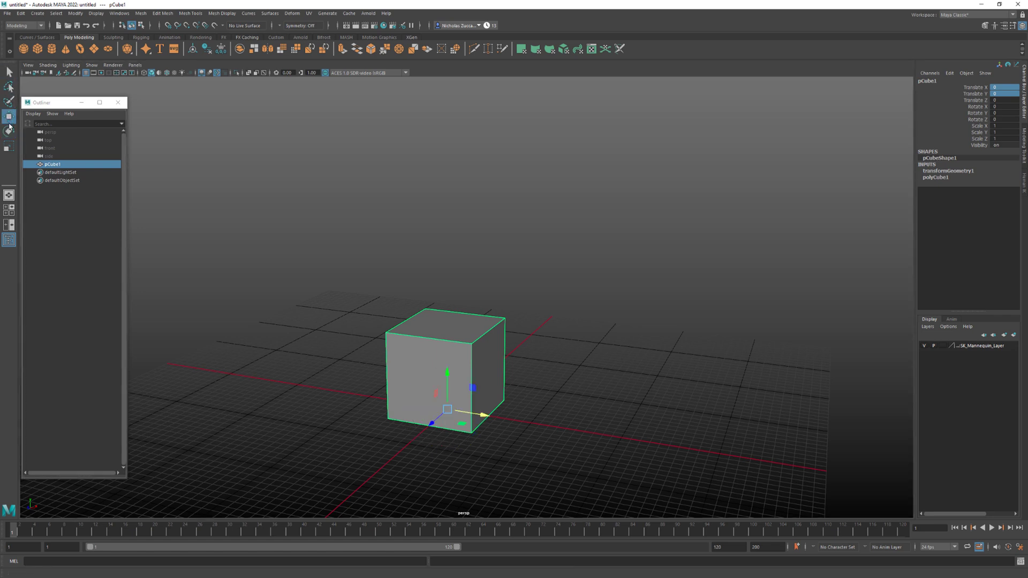
key("e")
key("r")
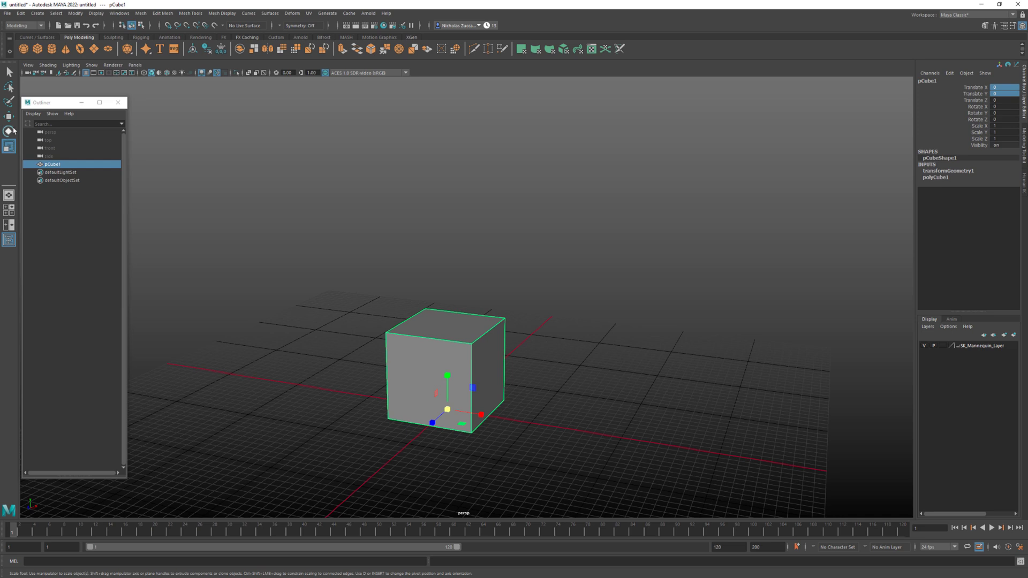
Rotate the cube freely by about -19, 54 and -62 degrees in X, Y and Z, and move it off the grid
key("e")
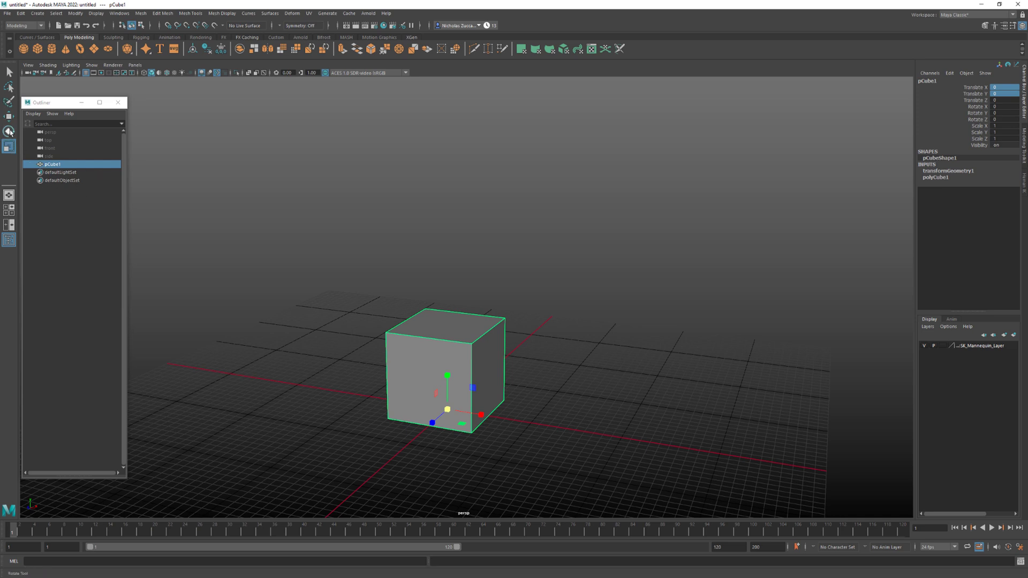
left_click_drag(459, 399, 737, 280)
key("w")
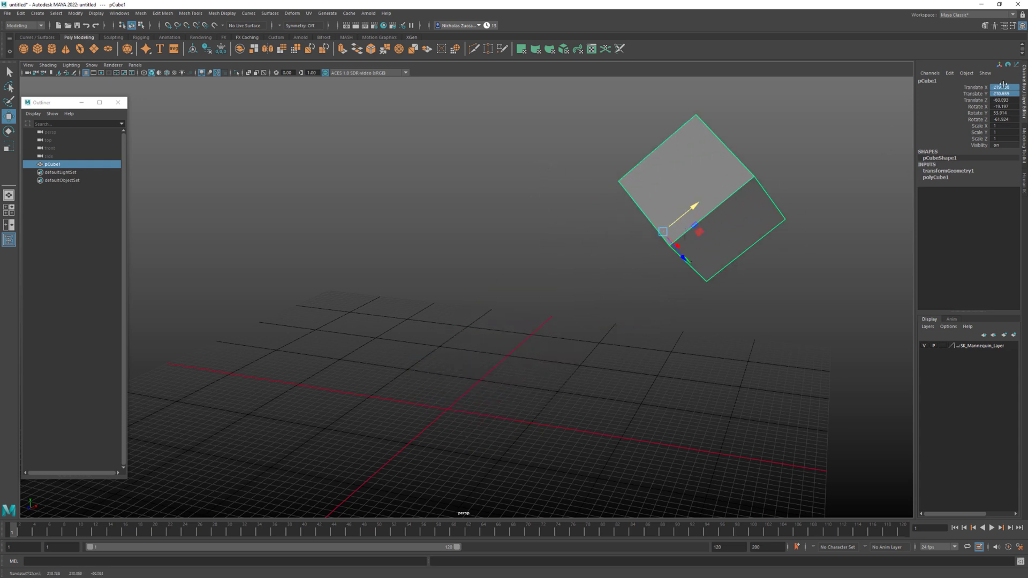
Set all of the cube's Translate and Rotate X, Y and Z values to 0
left_click_drag(1004, 87, 1005, 118)
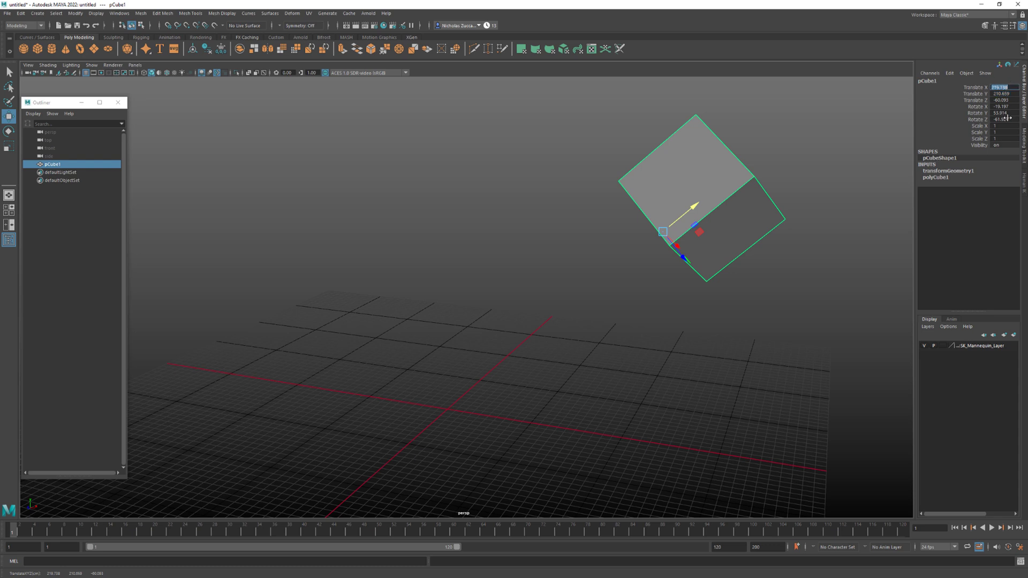
double_click(1005, 87)
left_click(1005, 119, "shift")
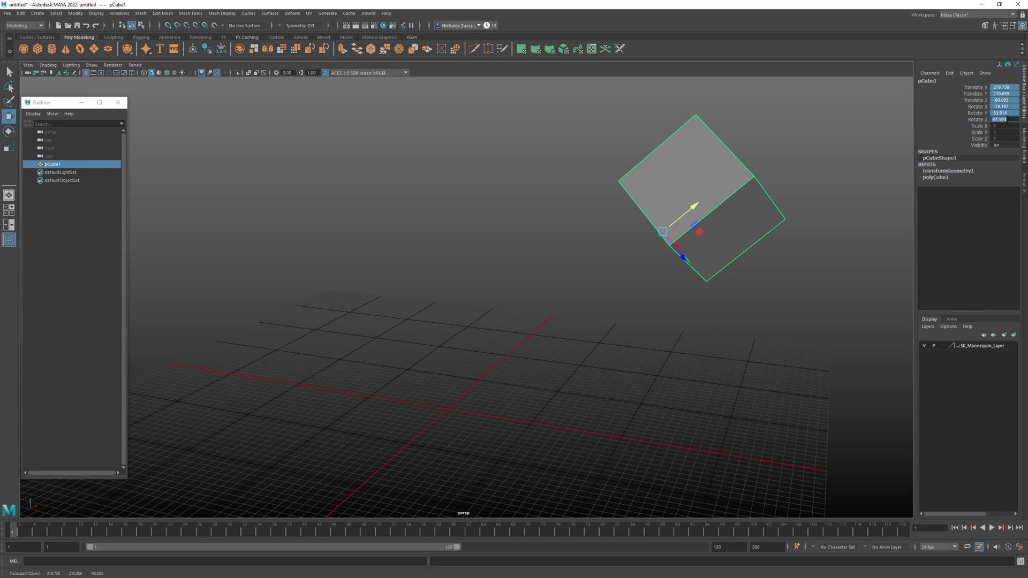
type("0")
key("Return")
left_click_drag(615, 263, 659, 355, "alt")
right_click_drag(658, 355, 695, 304, "alt")
left_click_drag(695, 303, 530, 324, "alt")
left_click(531, 324)
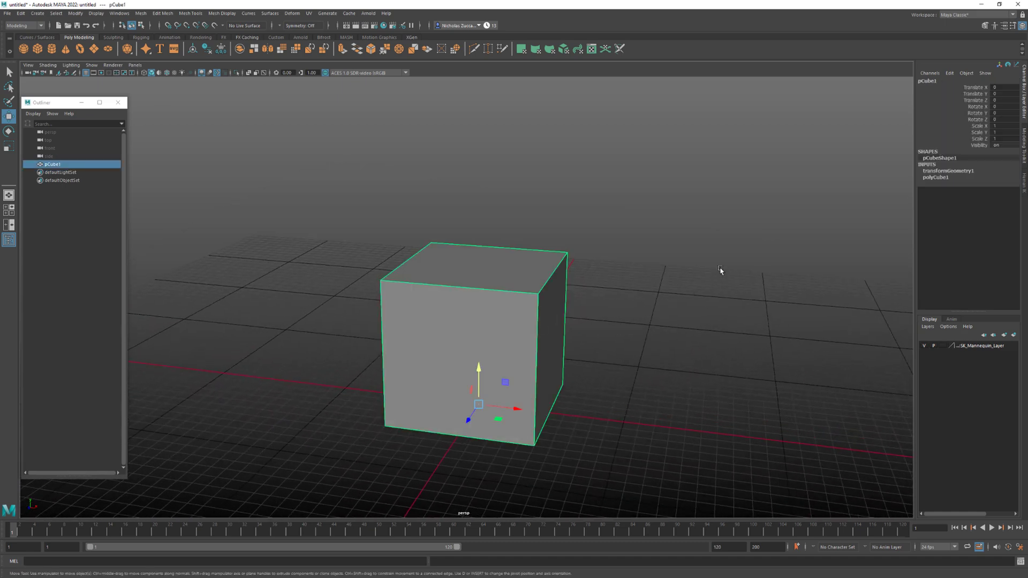
Expand the polyCube1 inputs, try adjusting Width and Subdivisions Width interactively in the viewport, and undo the changes
left_click(944, 178)
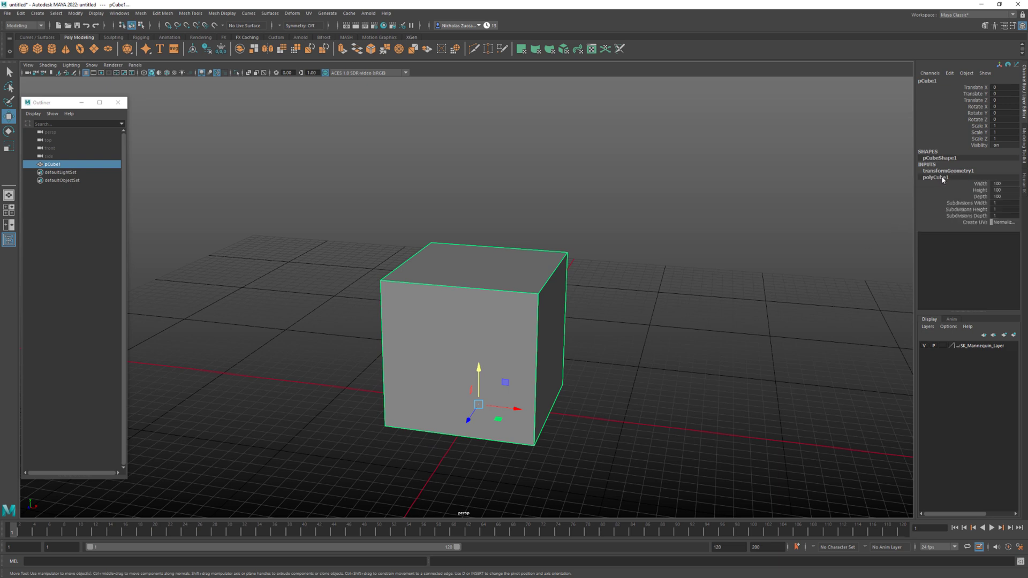
left_click(981, 183)
middle_click_drag(821, 197, 1022, 263)
left_click(971, 204)
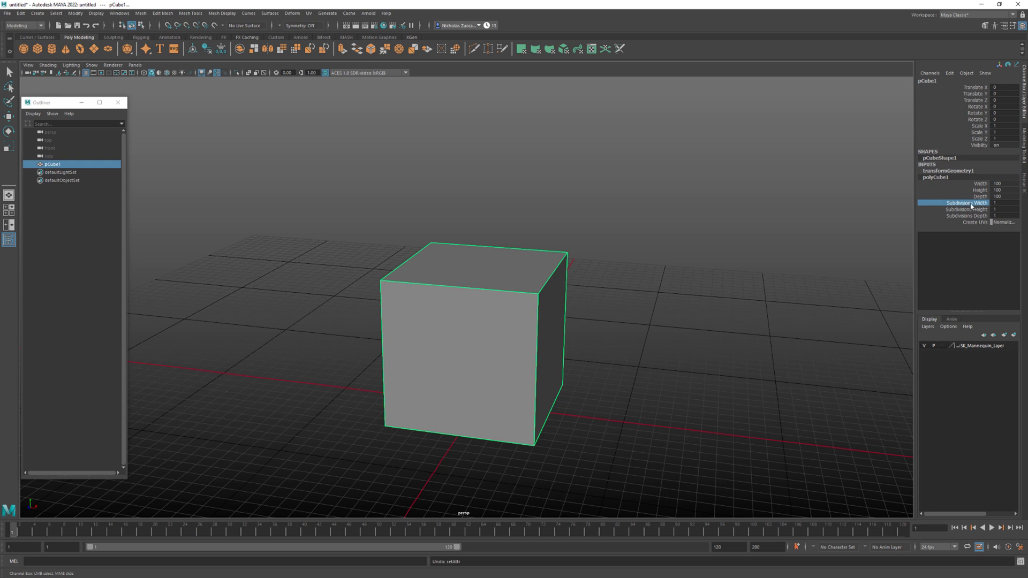
middle_click_drag(771, 213, 728, 194)
key("ctrl+z")
key("ctrl+z")
key("ctrl+z")
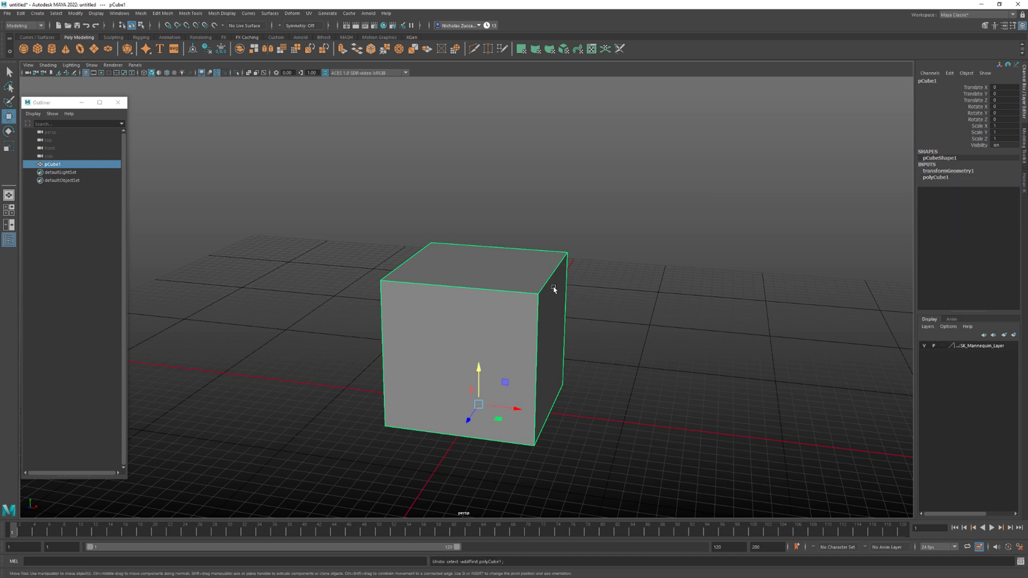
Reopen the polyCube1 inputs, try adjusting only the cube's Width interactively, and undo it
left_click(535, 288)
left_click(937, 176)
left_click(982, 184)
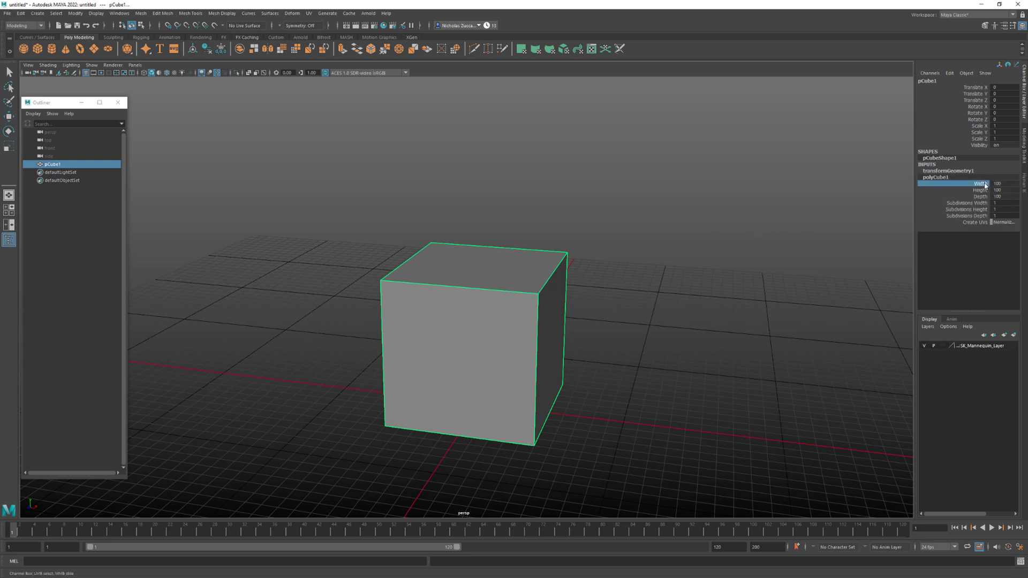
middle_click_drag(766, 236, 620, 219)
key("ctrl+z")
Delete the cube's construction history
left_click_drag(618, 220, 510, 194, "alt")
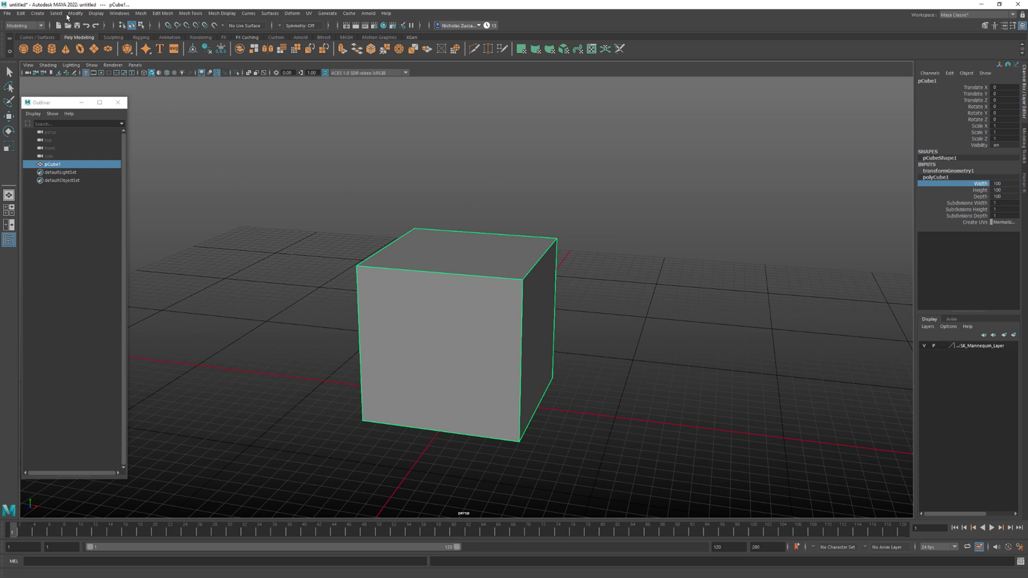
left_click(38, 13)
mouse_move(25, 14)
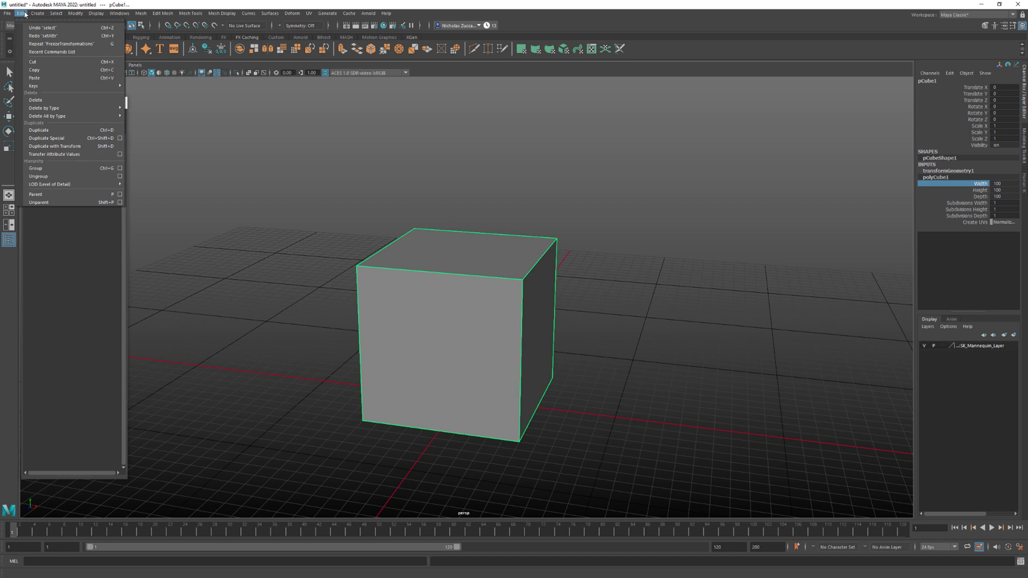
mouse_move(80, 107)
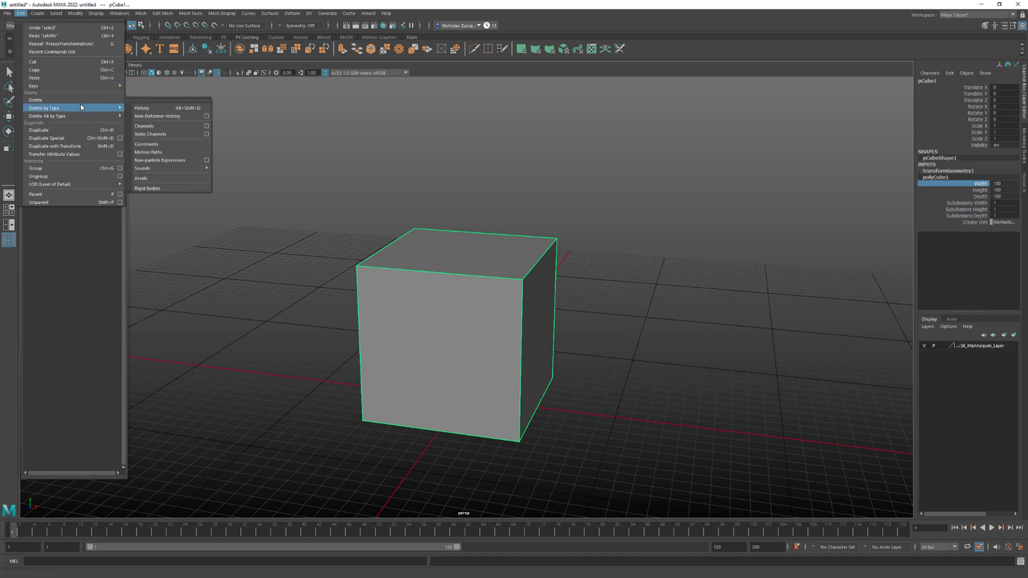
left_click(164, 108)
left_click_drag(569, 230, 577, 230, "alt")
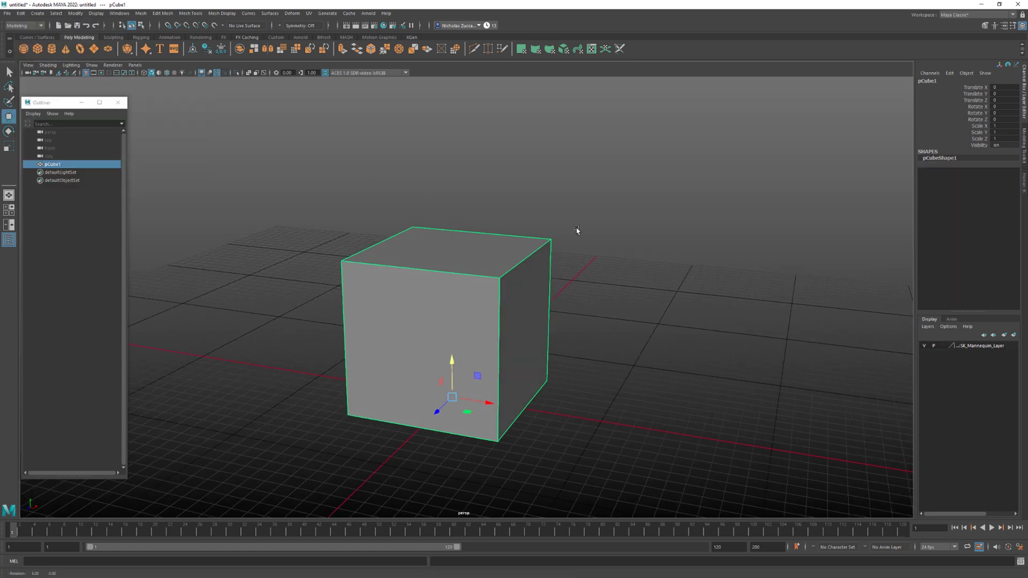
double_click(53, 164)
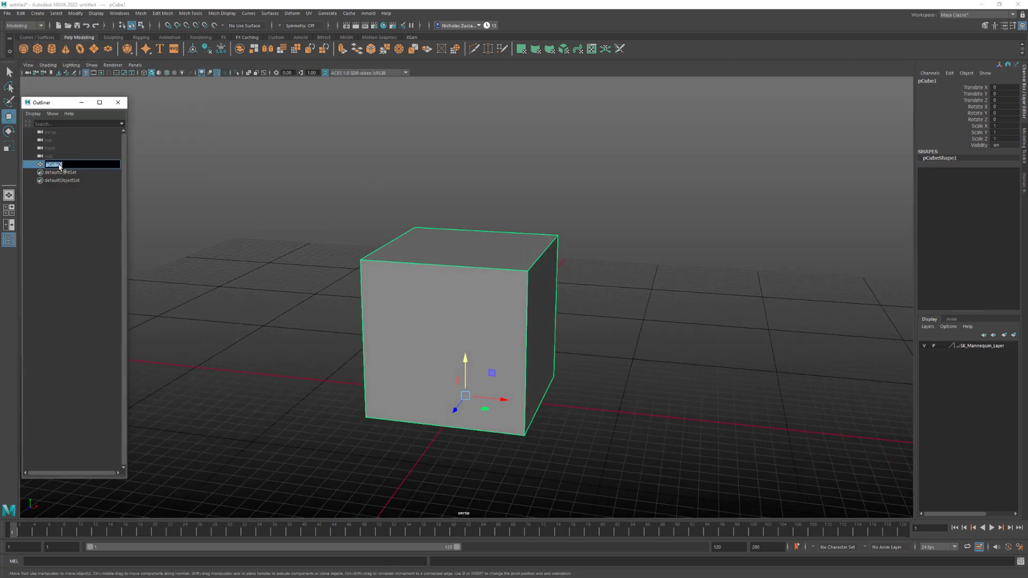
left_click(205, 227)
left_click(56, 166)
Close and reopen the Outliner, and move its window slightly lower
left_click(119, 103)
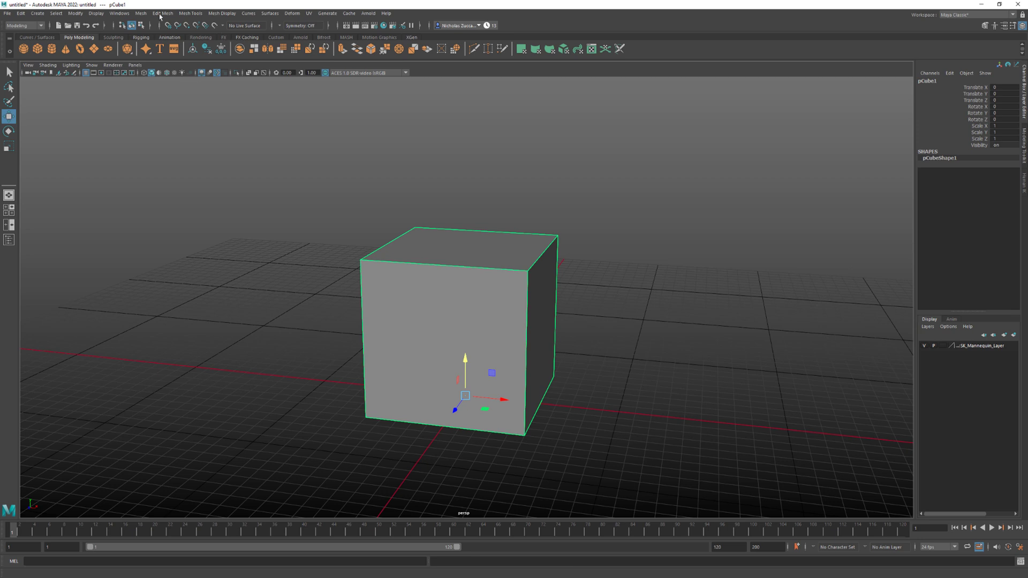
left_click(119, 14)
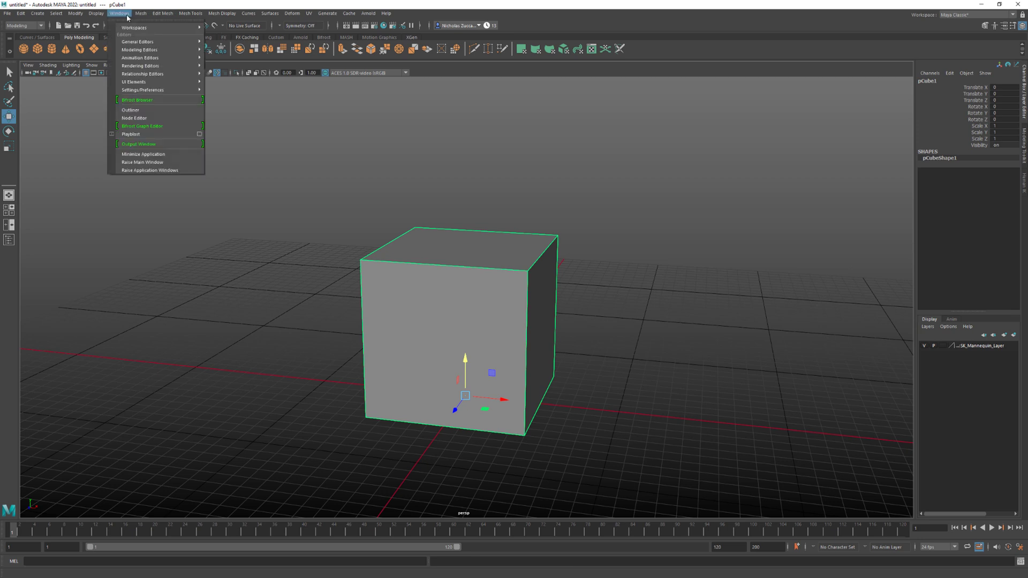
left_click(148, 110)
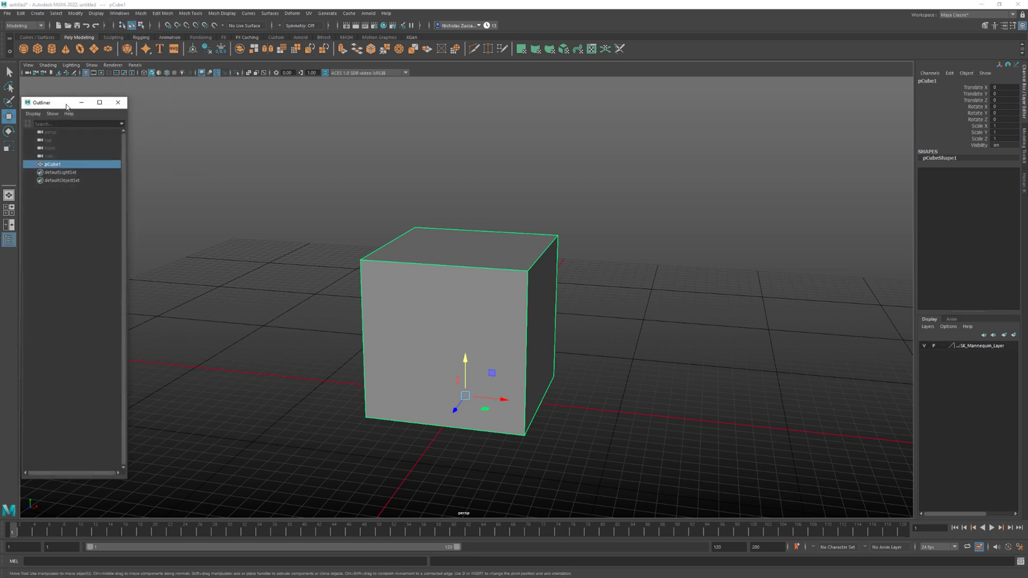
left_click_drag(67, 106, 56, 138)
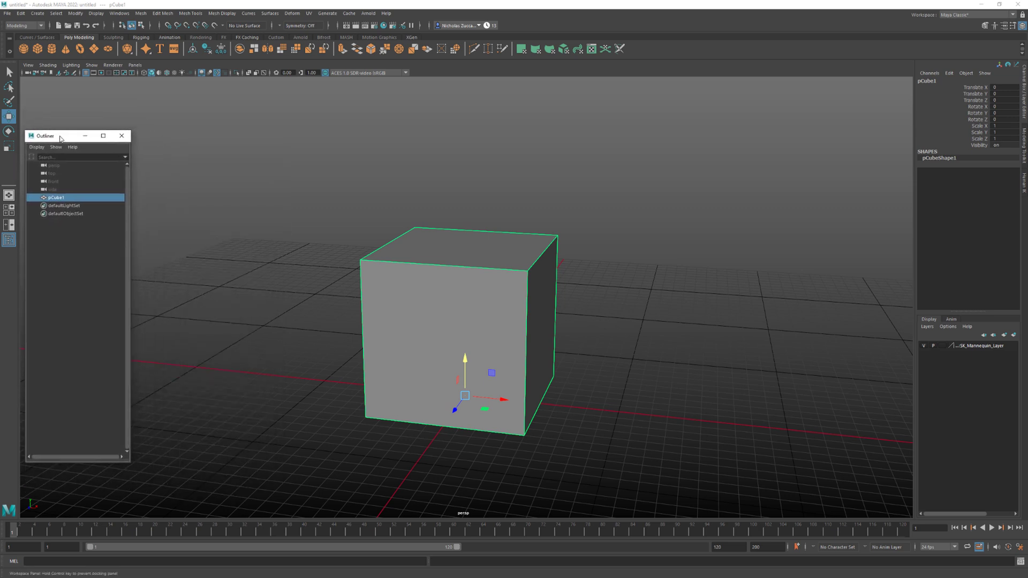
Rename pCube1 to pCube_01 in the Outliner
double_click(63, 198)
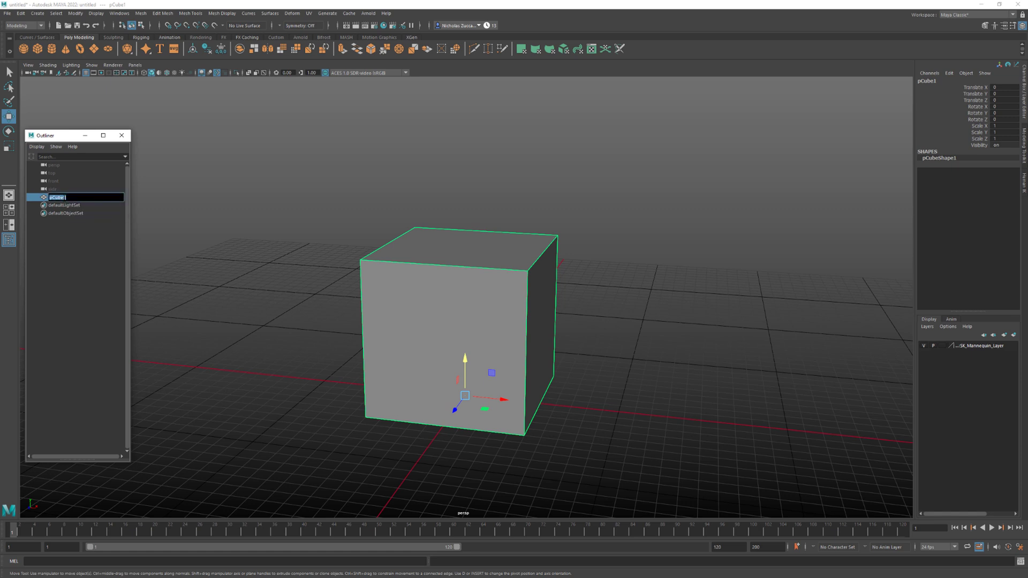
key("Right")
key("BackSpace")
key("Return")
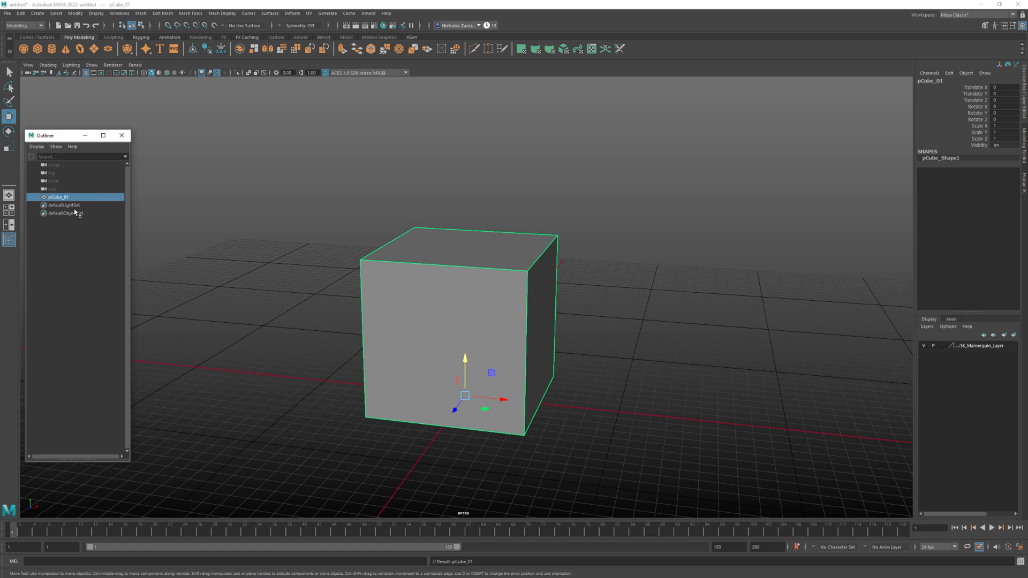
Duplicate pCube_01 four times in place
left_click(52, 212)
left_click(54, 202)
key("ctrl+d")
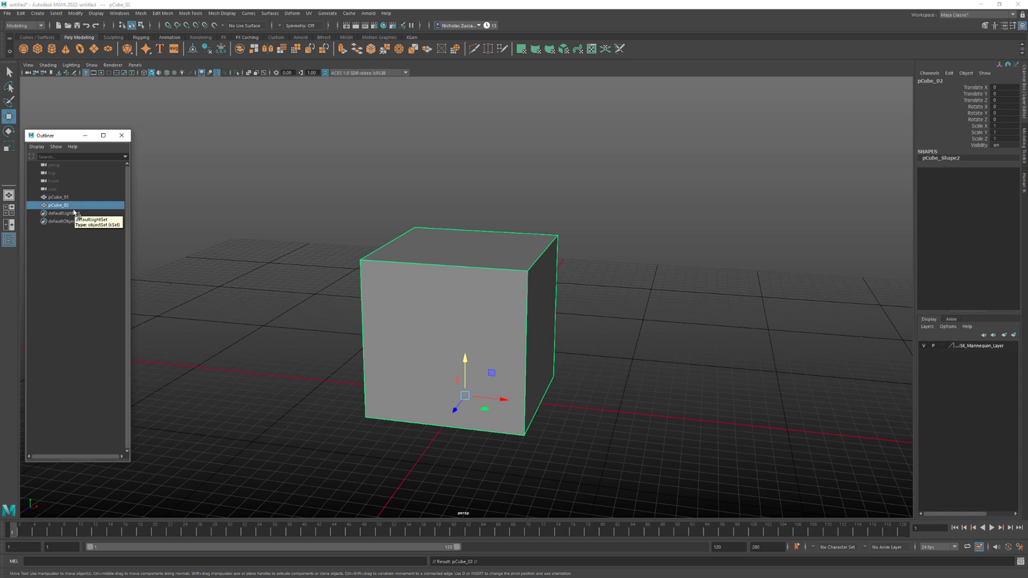
key("ctrl+d")
key("ctrl+d")
key("ctrl+d")
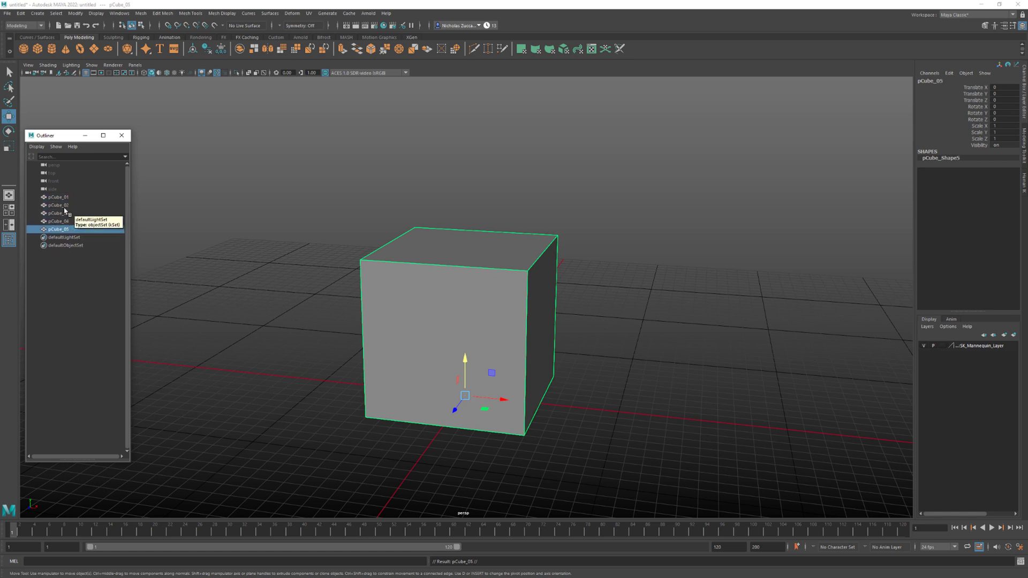
Delete the duplicate cubes pCube_02 through pCube_05
left_click(64, 213)
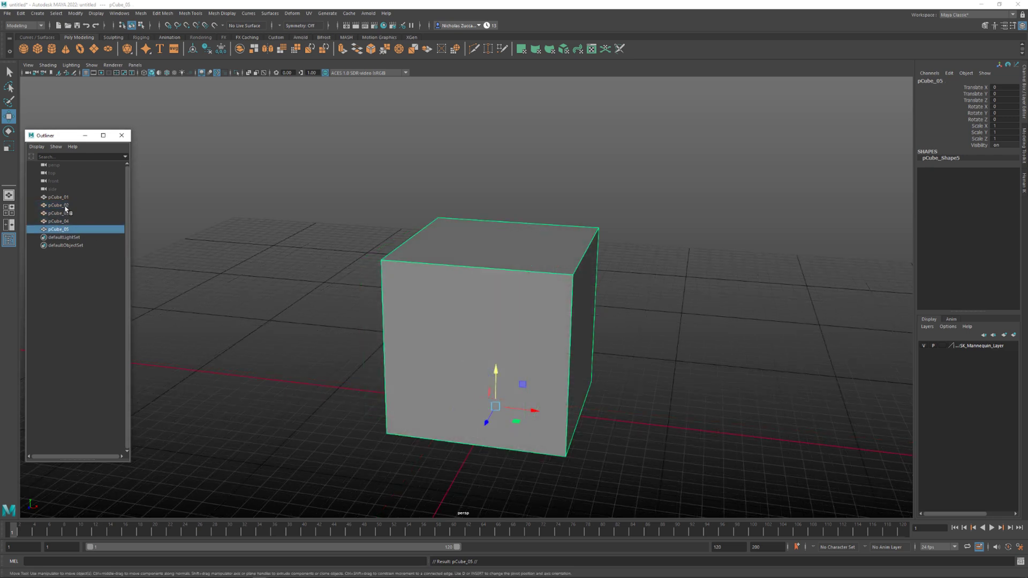
left_click(65, 207, "shift")
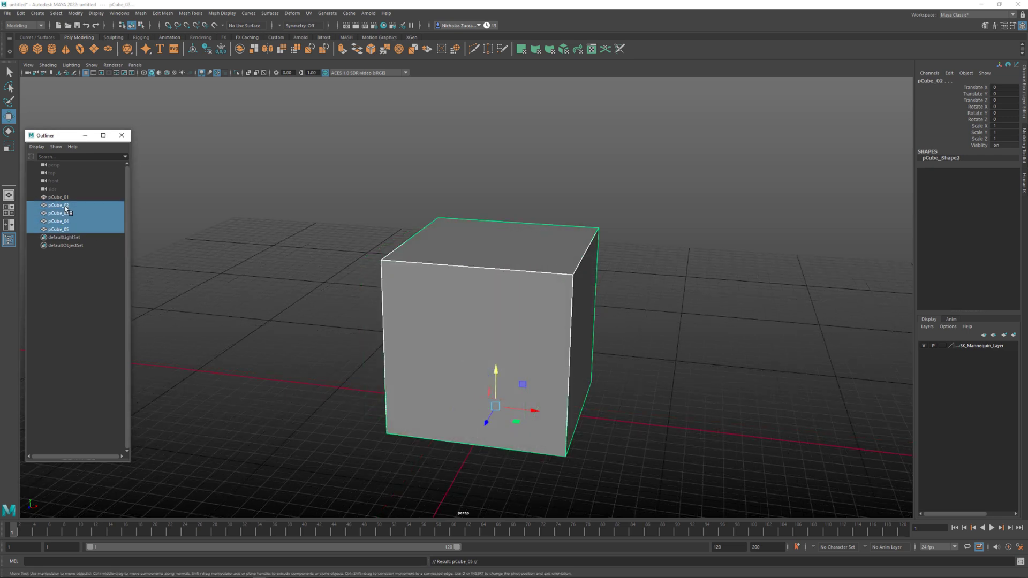
key("Delete")
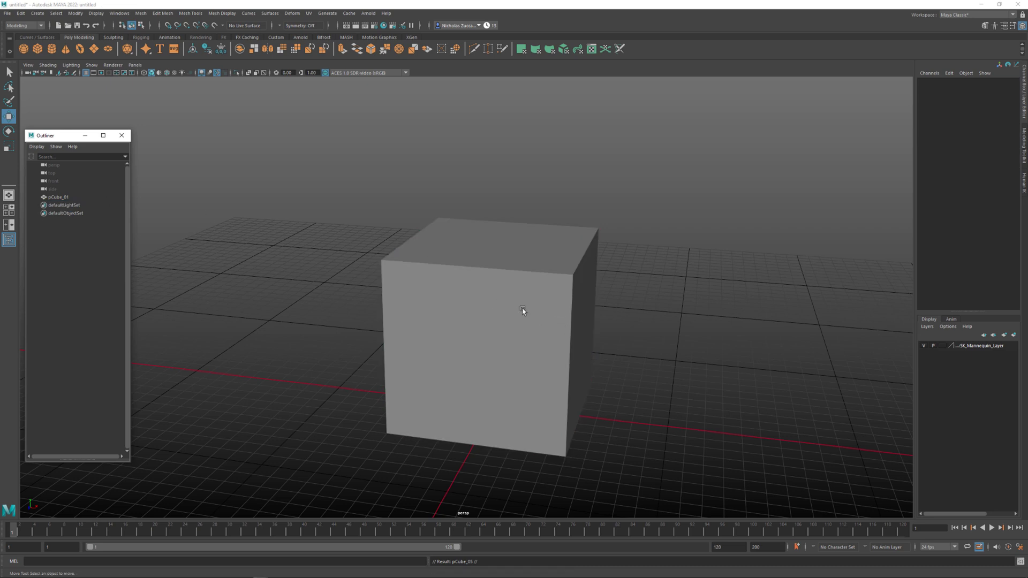
Put pCube_01 into vertex selection mode and select its upper vertices one at a time, finishing with the front-left one
left_click(523, 310)
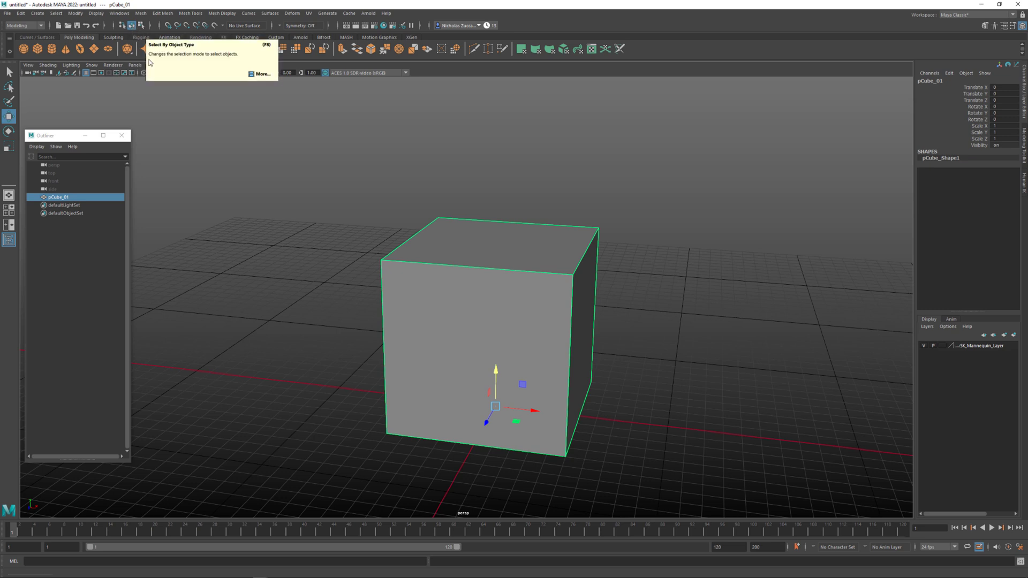
key("F8")
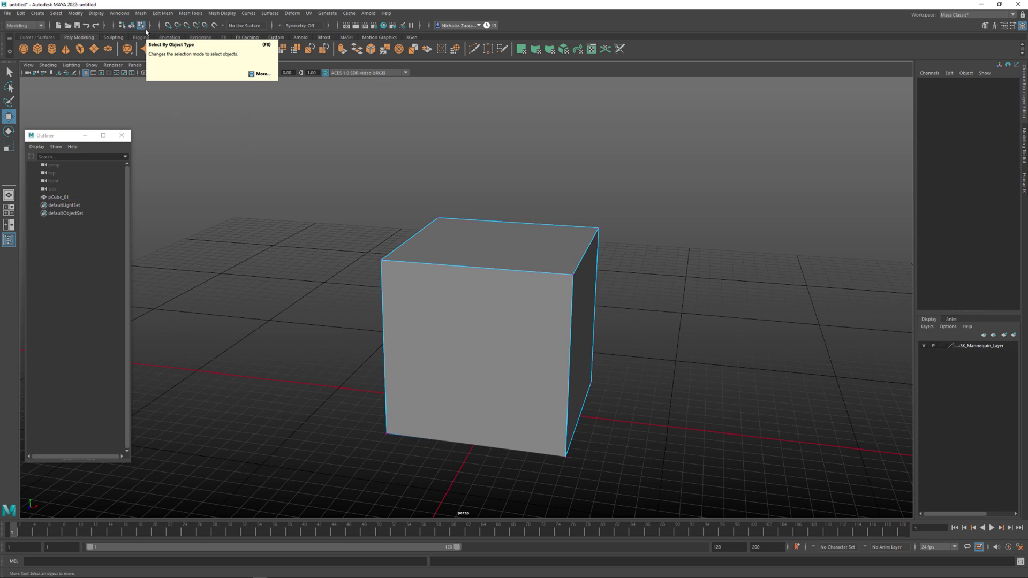
left_click(382, 263)
key("Up")
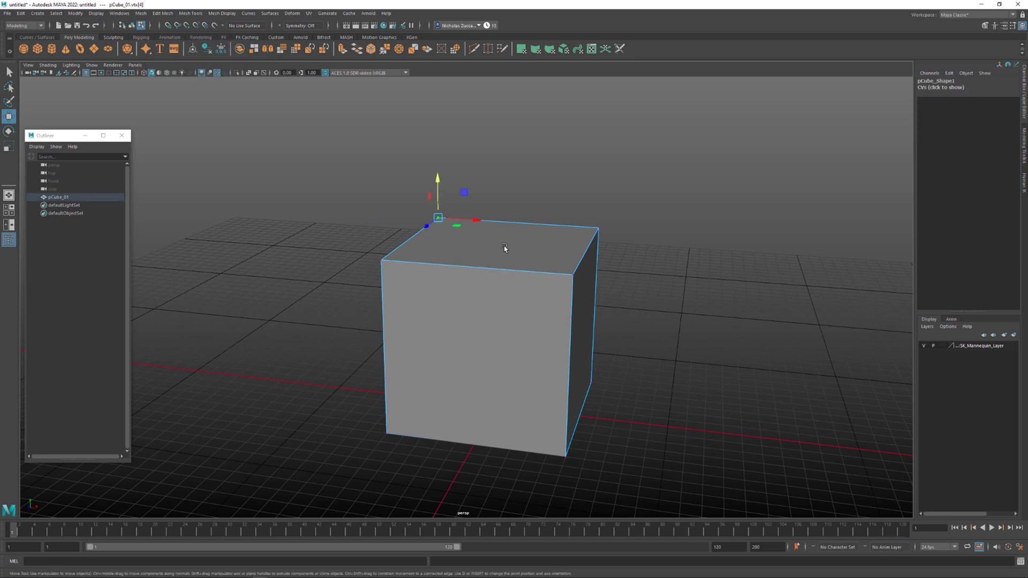
left_click(382, 261)
key("F9")
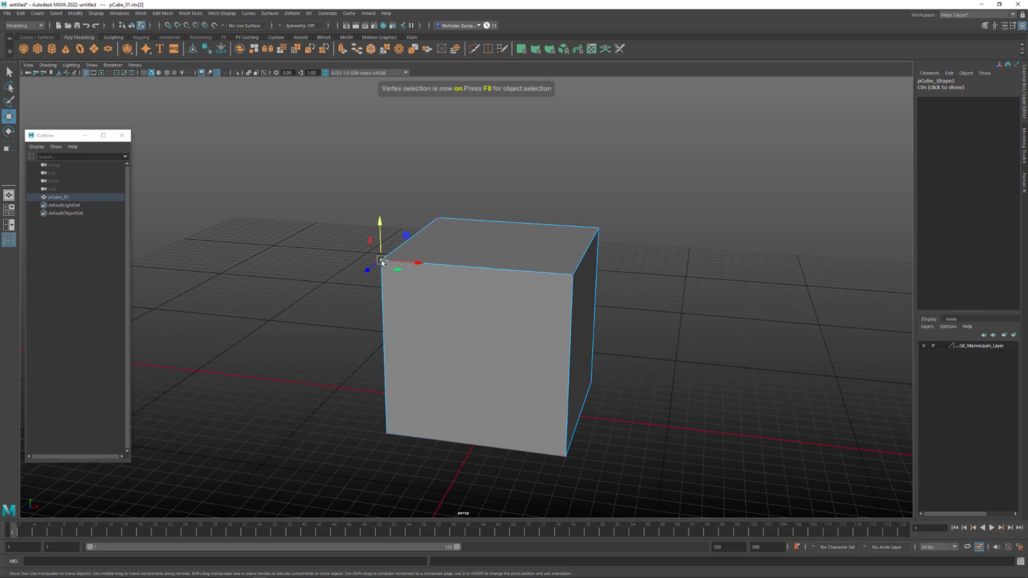
Switch to edge selection and pick the cube's top front edge, and switch to face selection and pick the top face
key("F10")
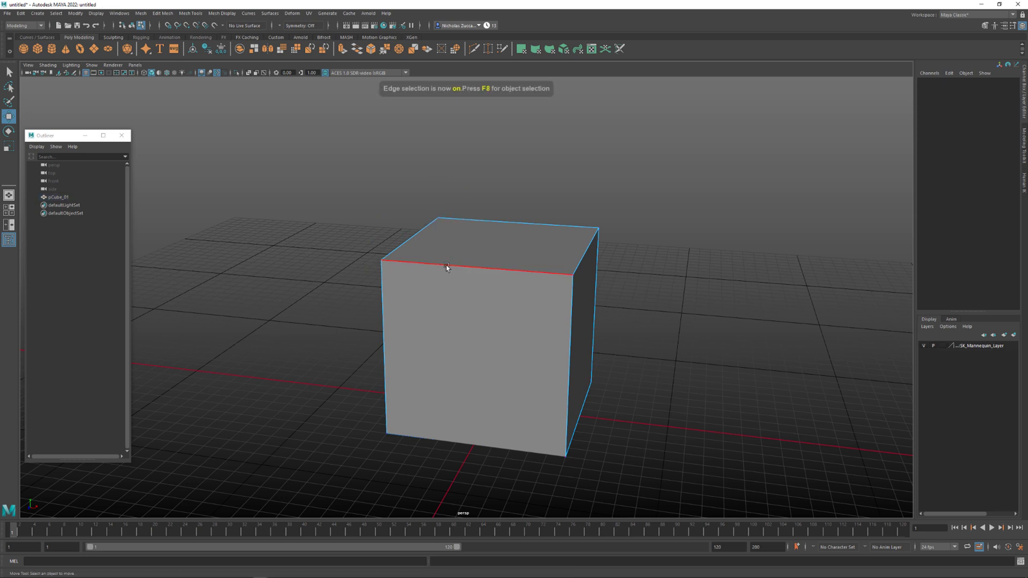
left_click(446, 265)
left_click(478, 247)
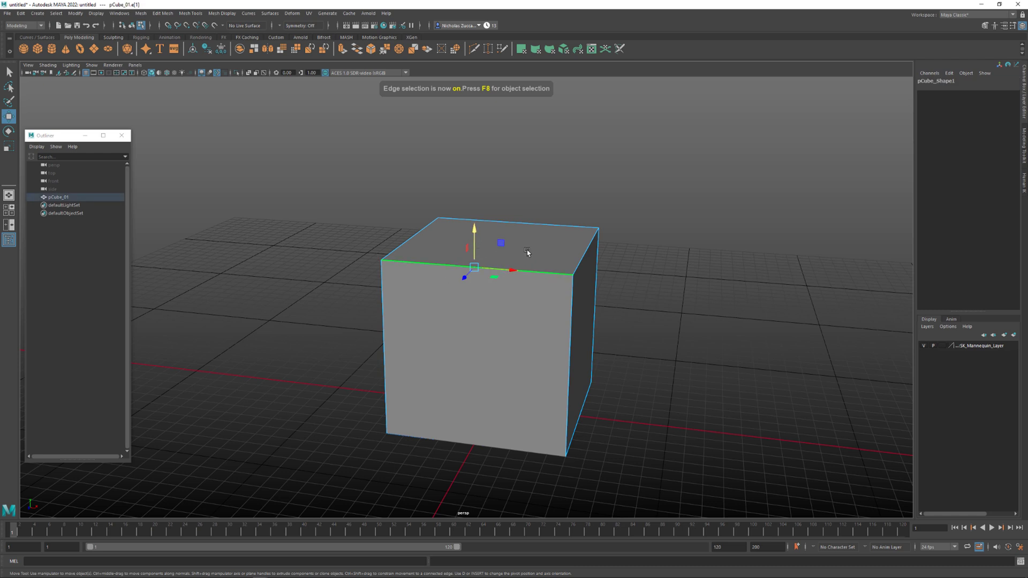
key("F11")
left_click(525, 248)
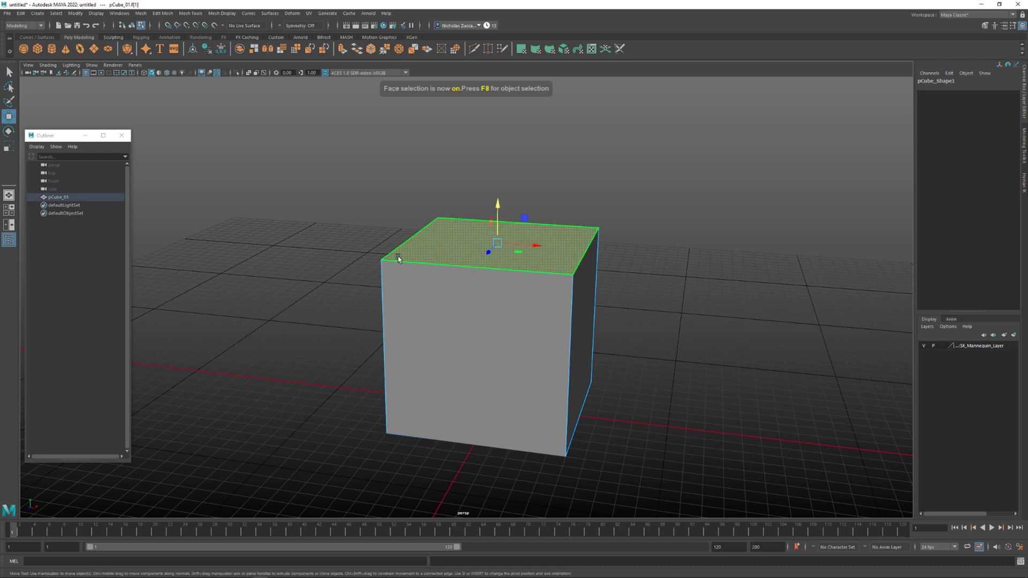
Try moving the cube's top front-left vertex in vertex selection mode, and undo the moves
key("F9")
left_click(382, 261)
left_click_drag(381, 230, 381, 210)
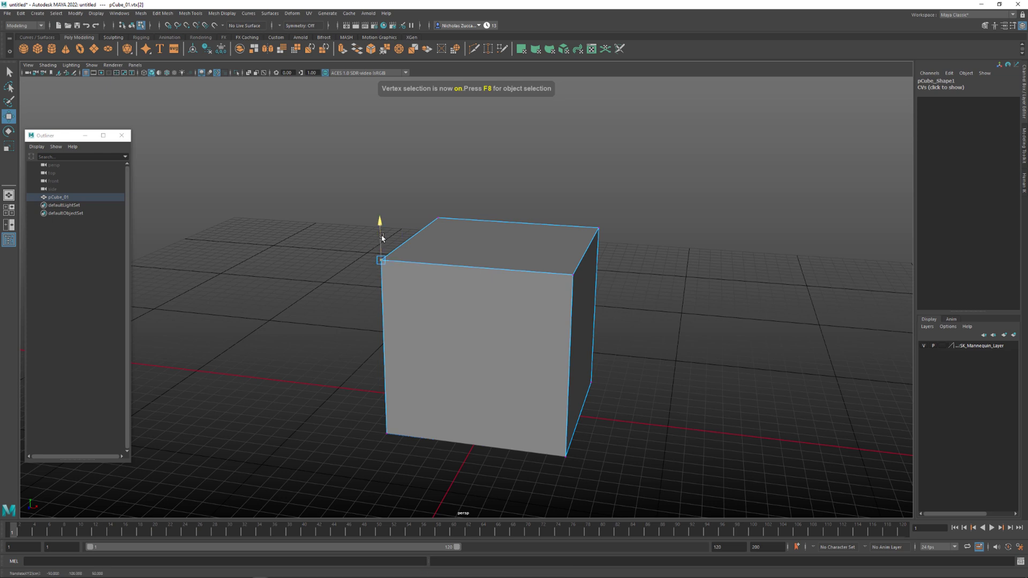
key("ctrl+z")
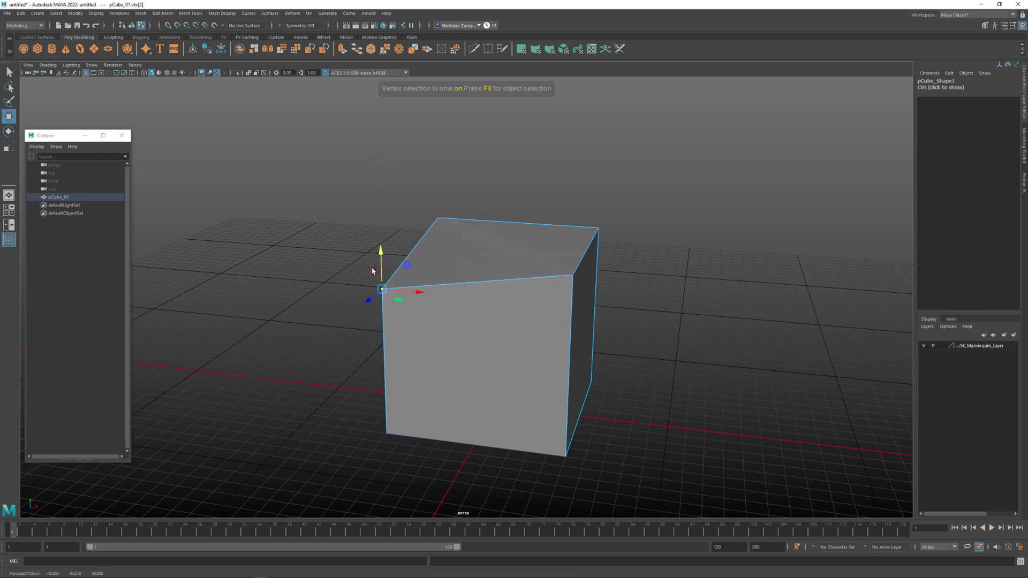
left_click_drag(409, 284, 486, 367, "alt")
key("ctrl+z")
left_click_drag(500, 319, 399, 336, "alt")
Try moving and rotating the cube's top front edge in edge selection mode, and undo each change
key("F10")
left_click(471, 326)
key("ctrl+z")
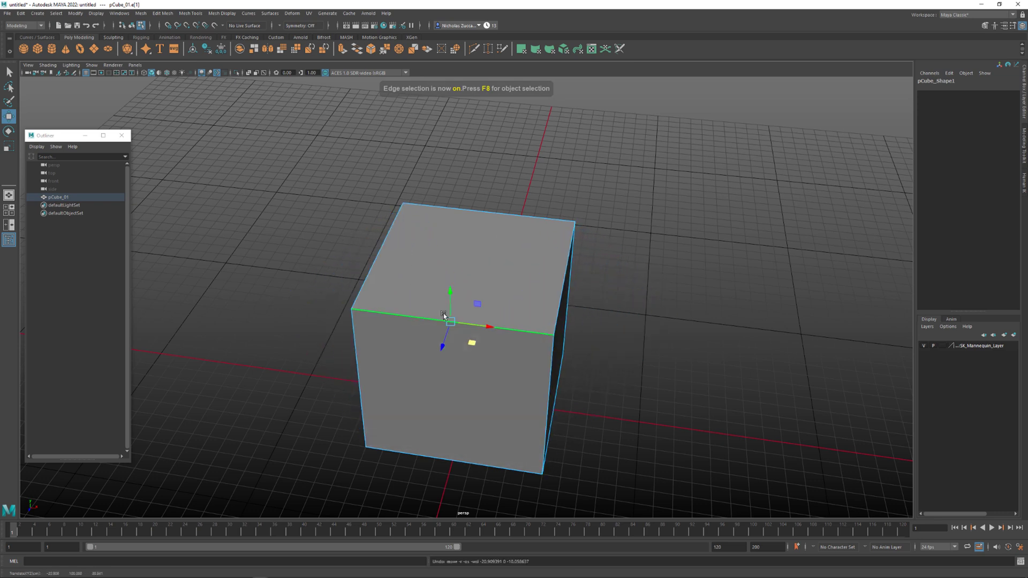
left_click_drag(452, 290, 450, 202)
key("ctrl+z")
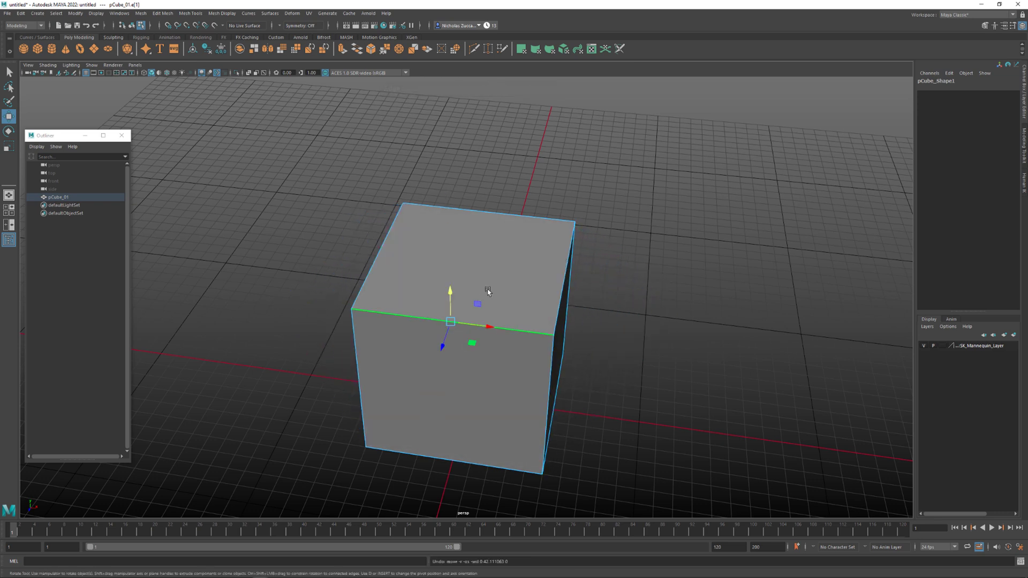
key("e")
left_click_drag(479, 300, 463, 323)
key("ctrl+z")
key("ctrl+z")
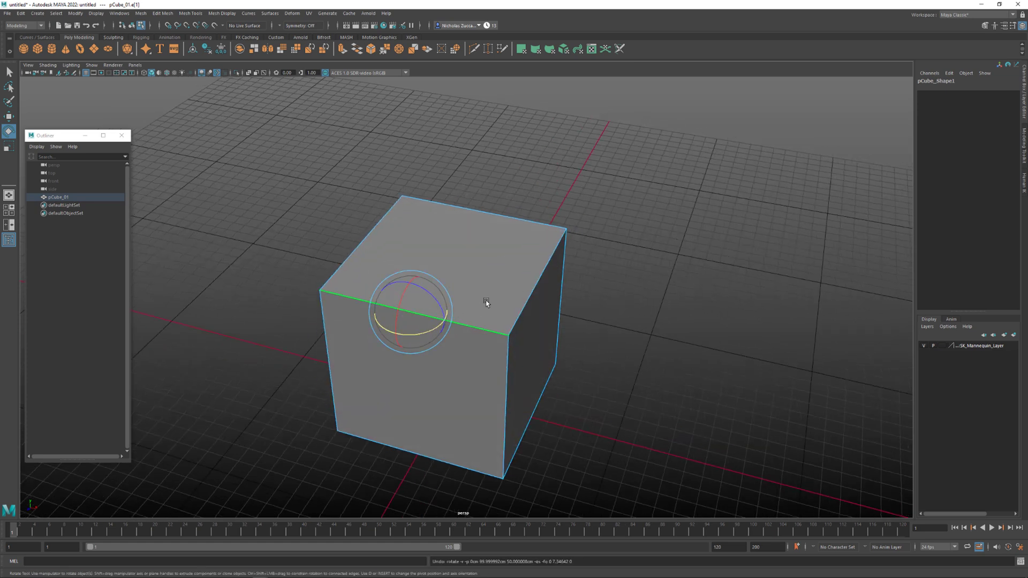
Try rotating and scaling the cube's top face in face selection mode, and undo each change
key("F11")
left_click(479, 276)
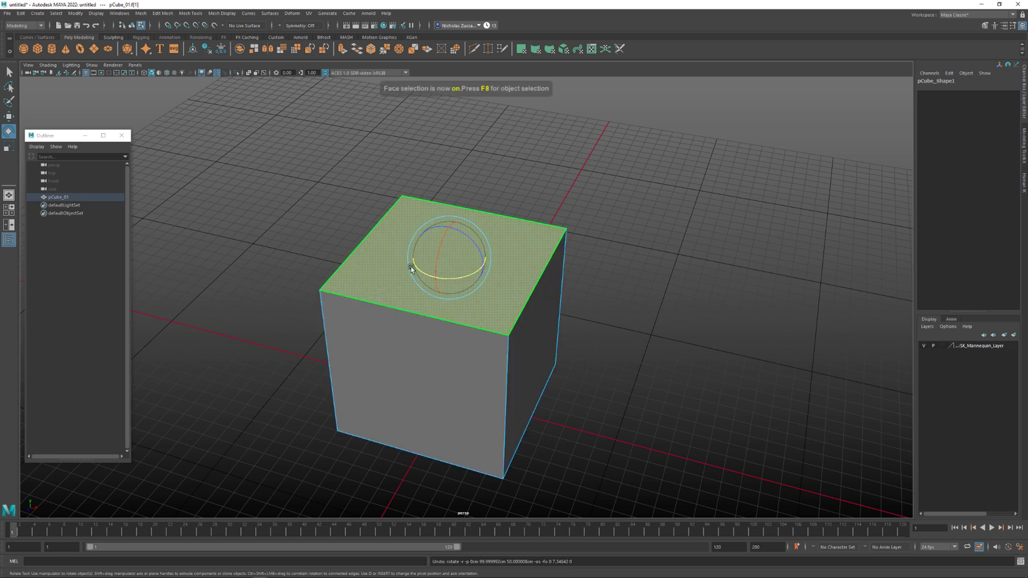
left_click_drag(471, 245, 432, 274)
key("ctrl+z")
key("r")
key("ctrl+z")
left_click_drag(499, 299, 486, 301, "alt")
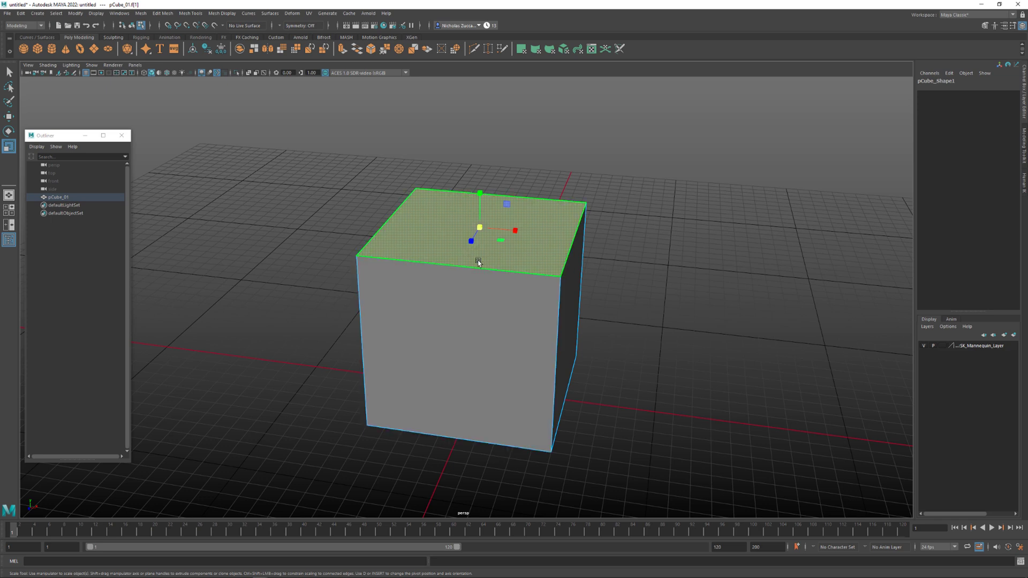
Return to object selection, try scaling, rotating and moving the whole cube, and undo each change
key("F8")
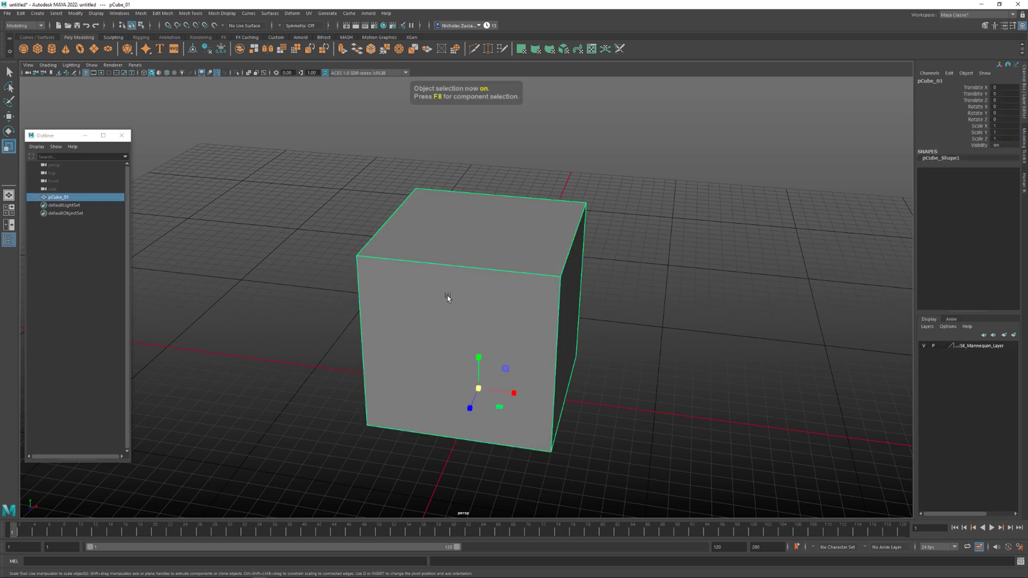
middle_click_drag(493, 403, 547, 402)
key("ctrl+z")
key("e")
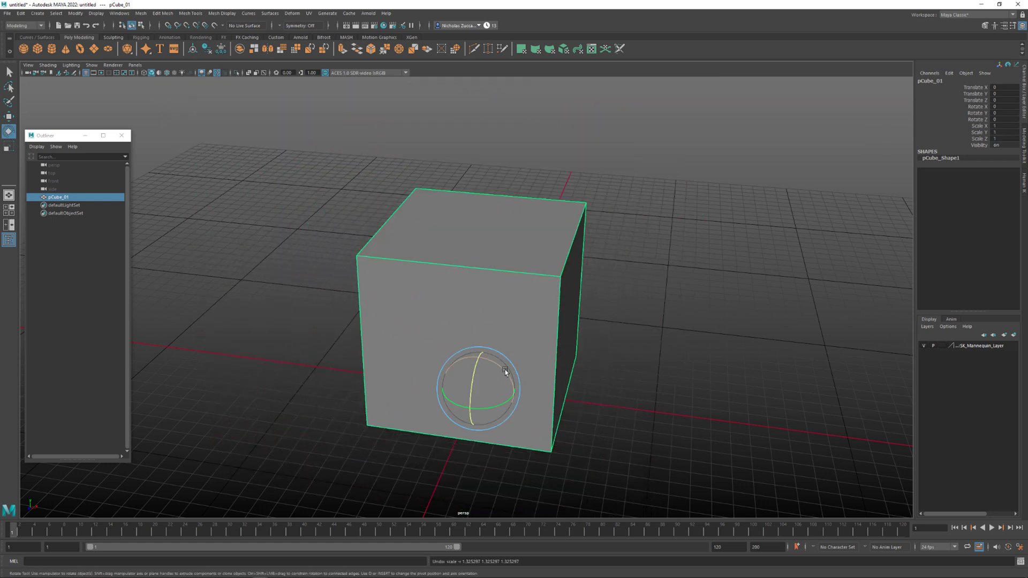
left_click_drag(507, 371, 514, 381)
key("ctrl+z")
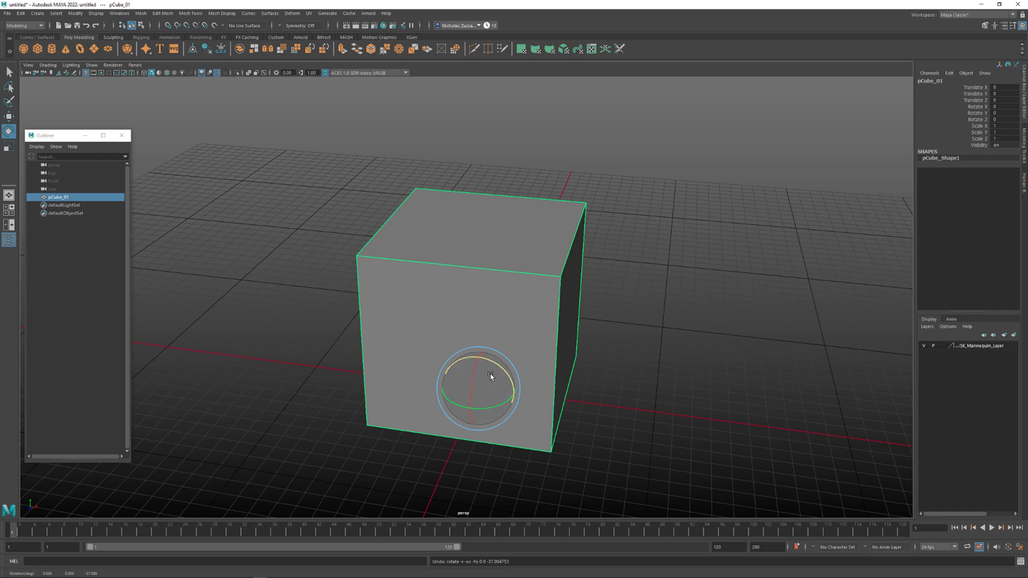
key("w")
left_click_drag(496, 410, 537, 432)
key("ctrl+z")
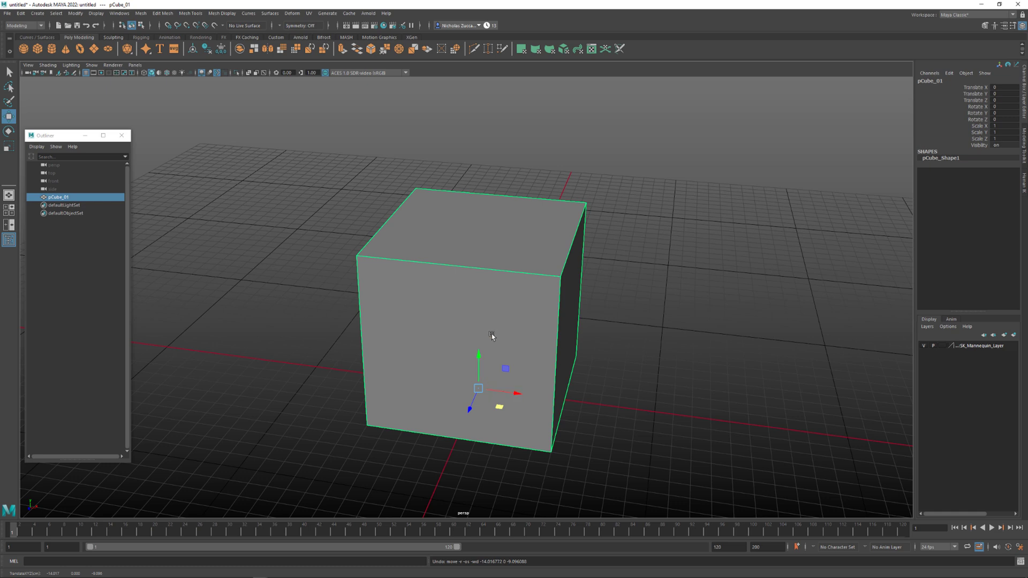
Switch through vertex, edge and face selection modes, return to edge mode and select all of the cube's edges
key("F9")
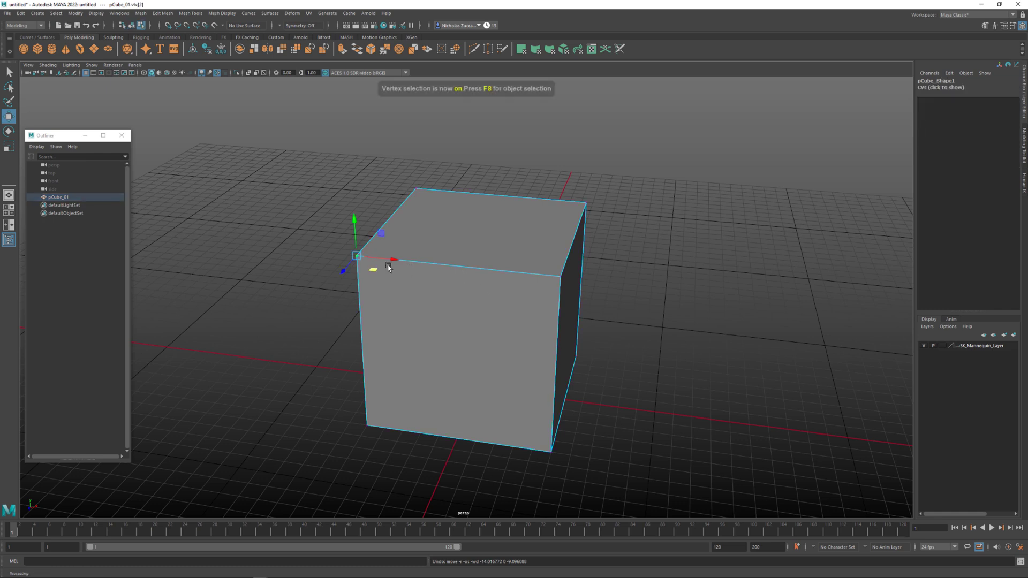
key("F10")
left_click(390, 263)
key("F11")
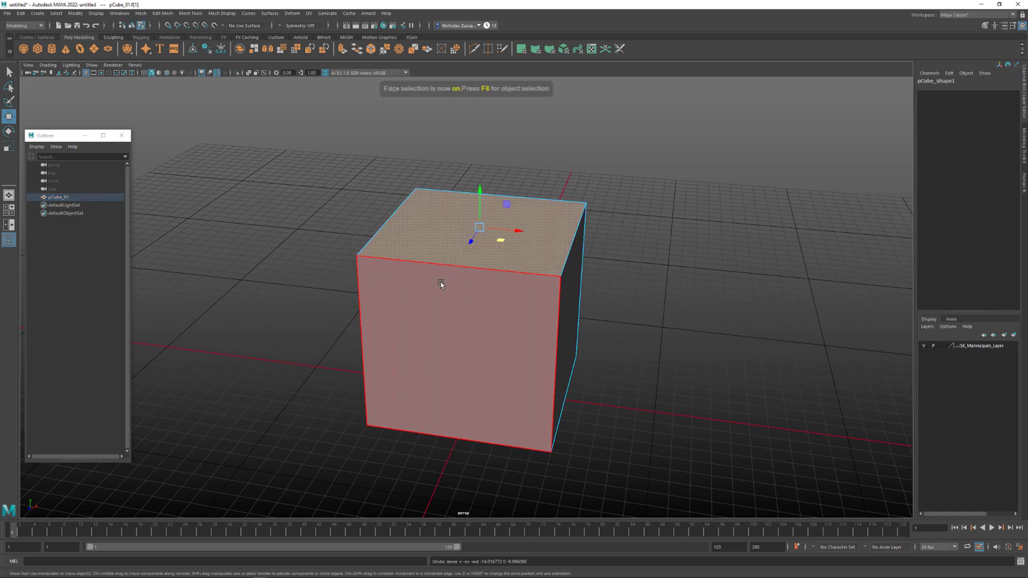
key("F10")
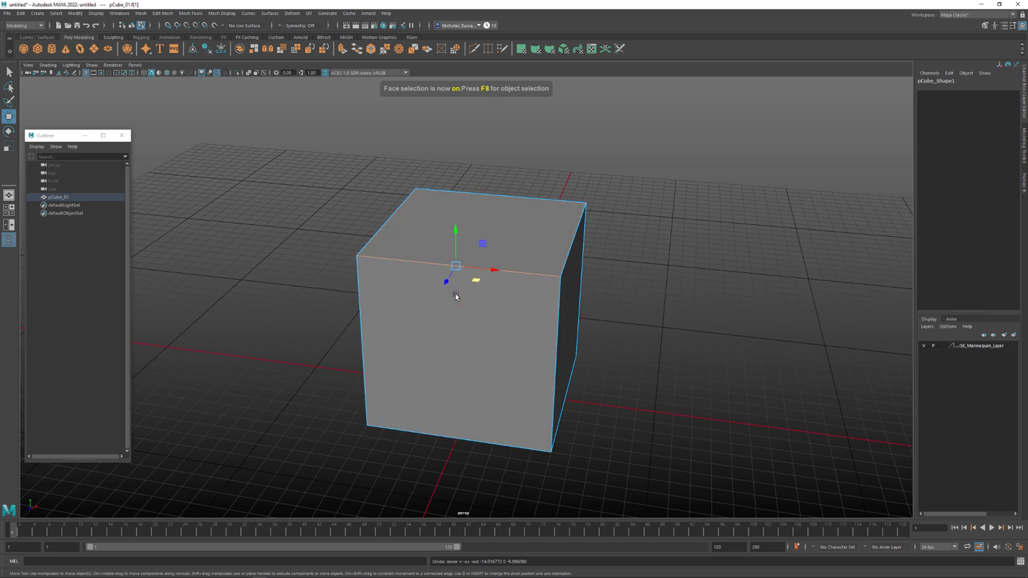
left_click_drag(298, 150, 644, 480)
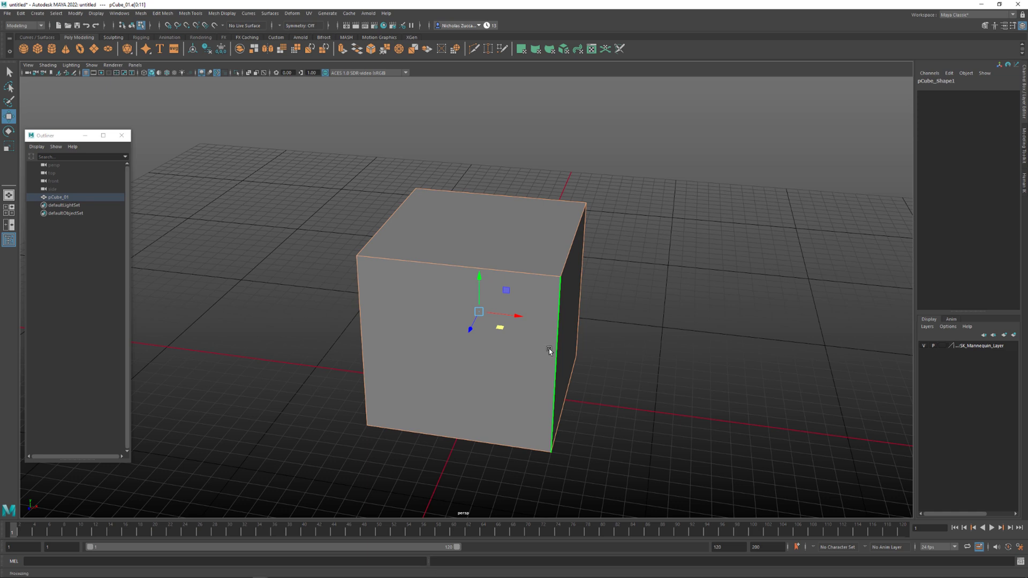
right_click(556, 305, "shift")
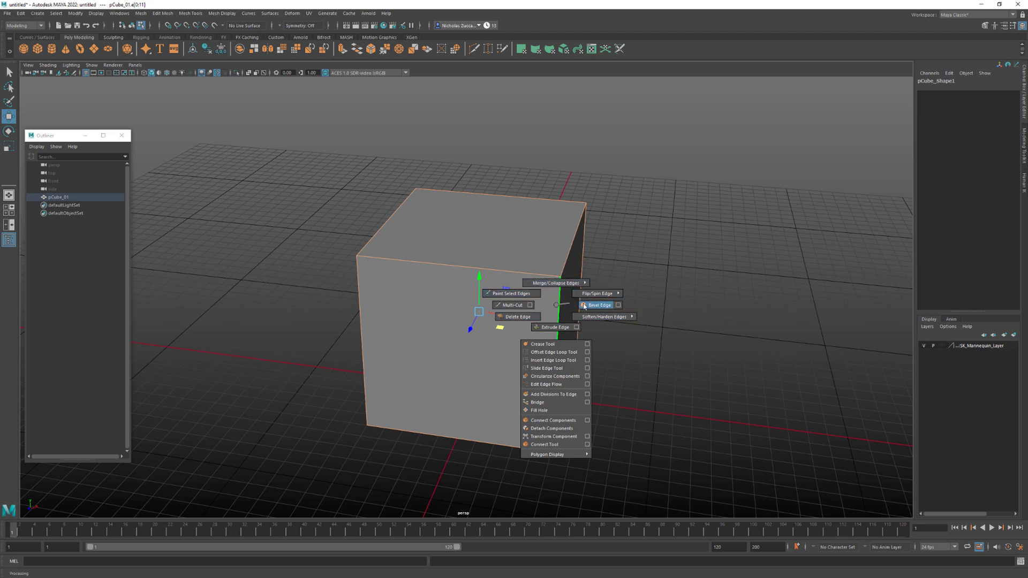
left_click(618, 305)
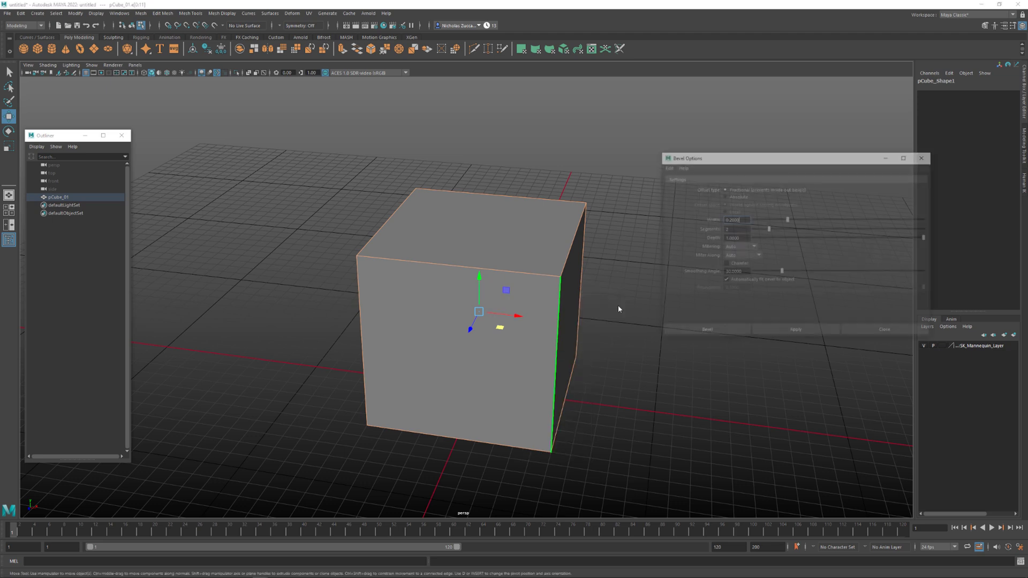
left_click_drag(730, 161, 707, 162)
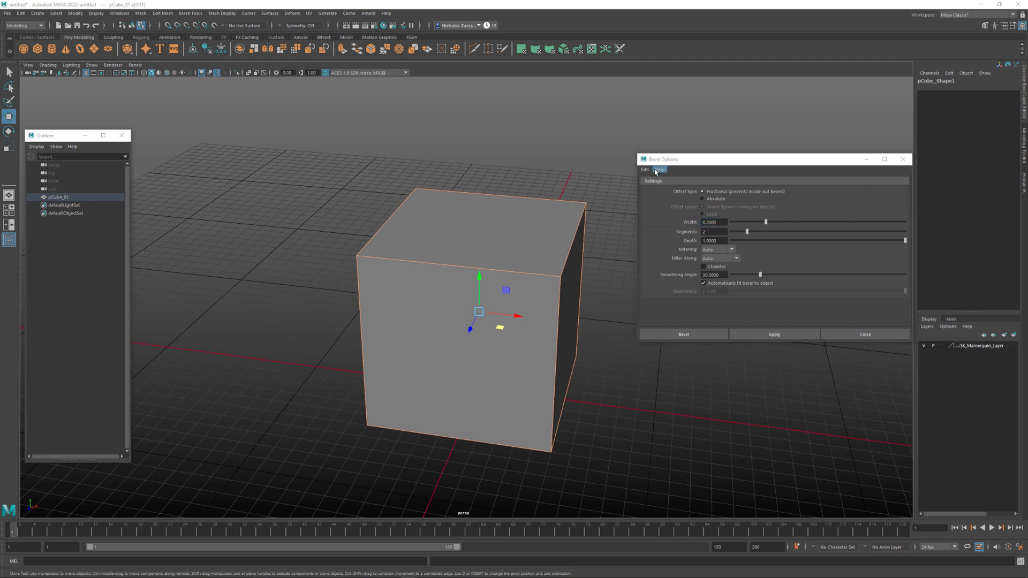
left_click(903, 159)
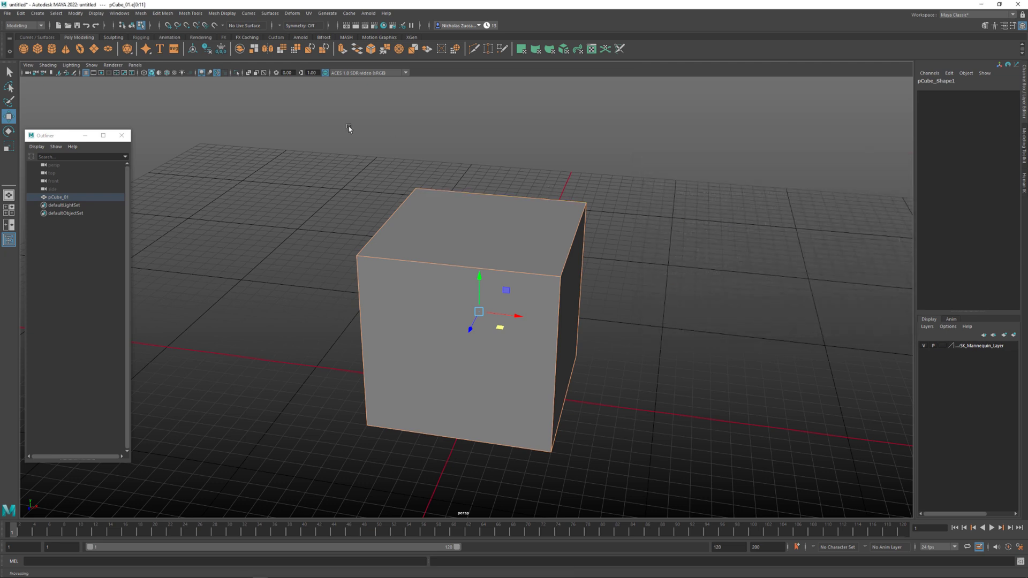
Open the Bevel options for the selected cube edges and move the options window closer to the cube
left_click(163, 13)
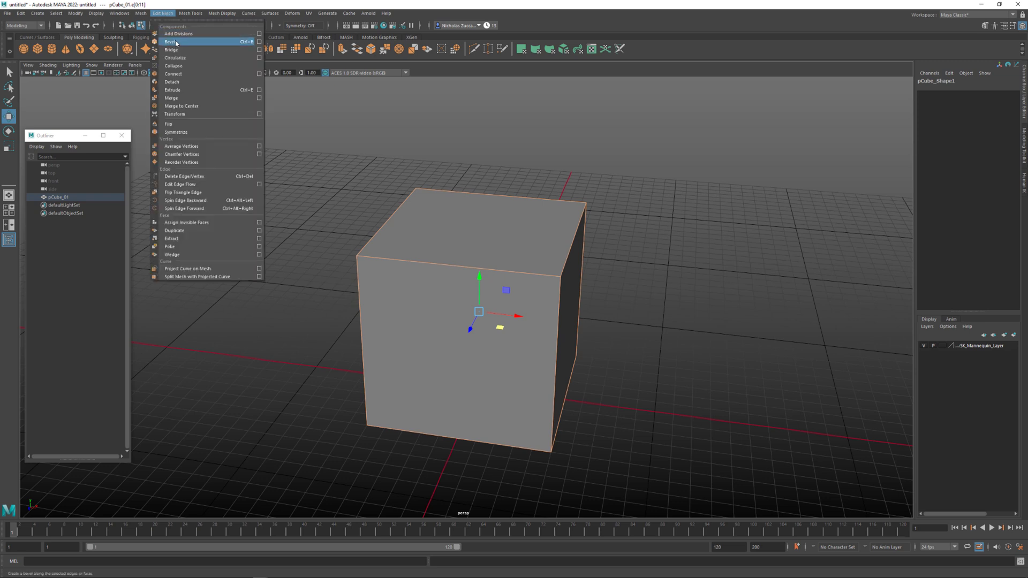
left_click(260, 42)
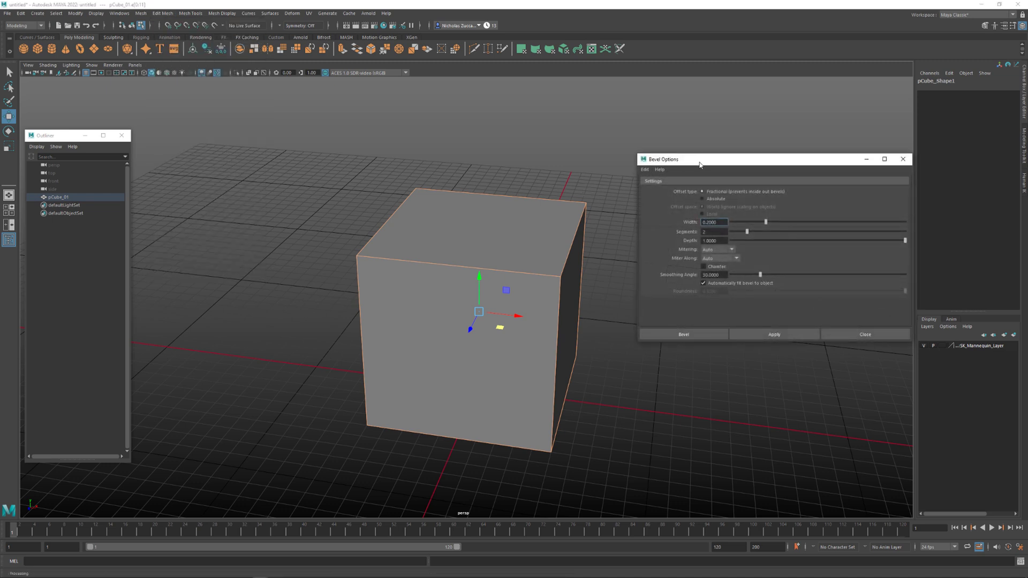
left_click_drag(700, 165, 674, 174)
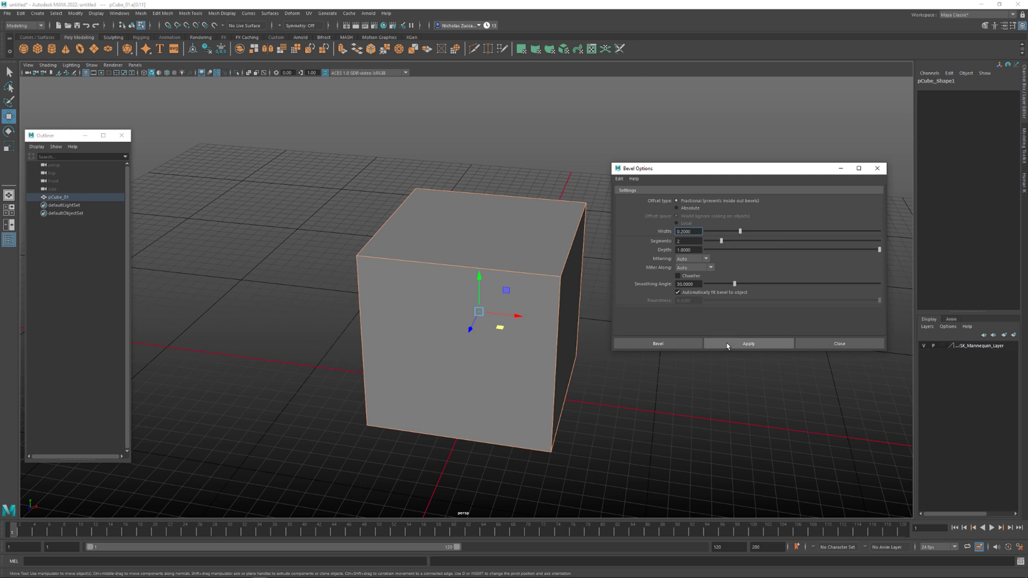
Try bevelling all cube edges with a width of 0.2 and 2 segments, and undo the bevel
left_click(727, 344)
left_click_drag(569, 294, 721, 237, "alt")
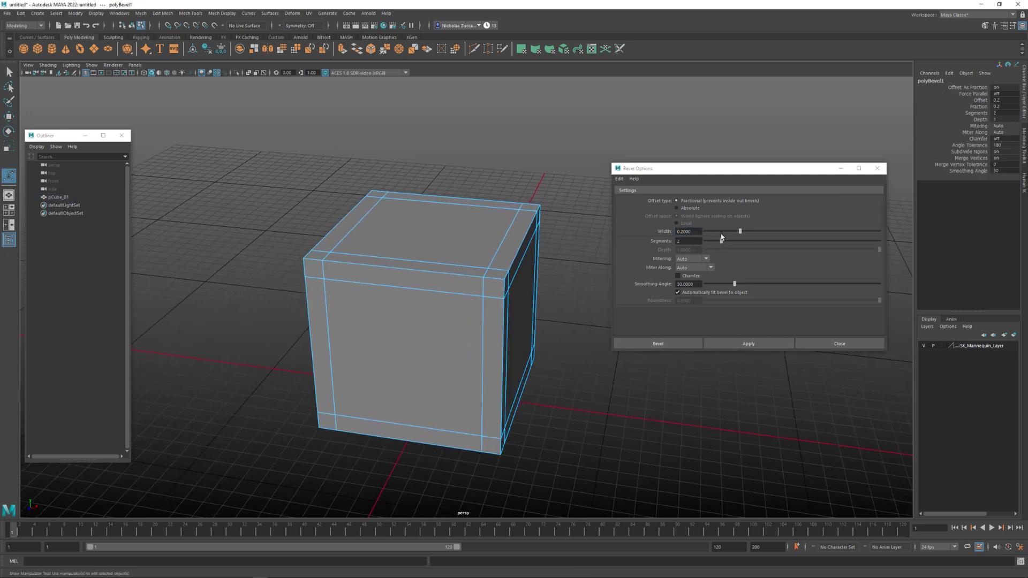
left_click_drag(759, 170, 723, 214)
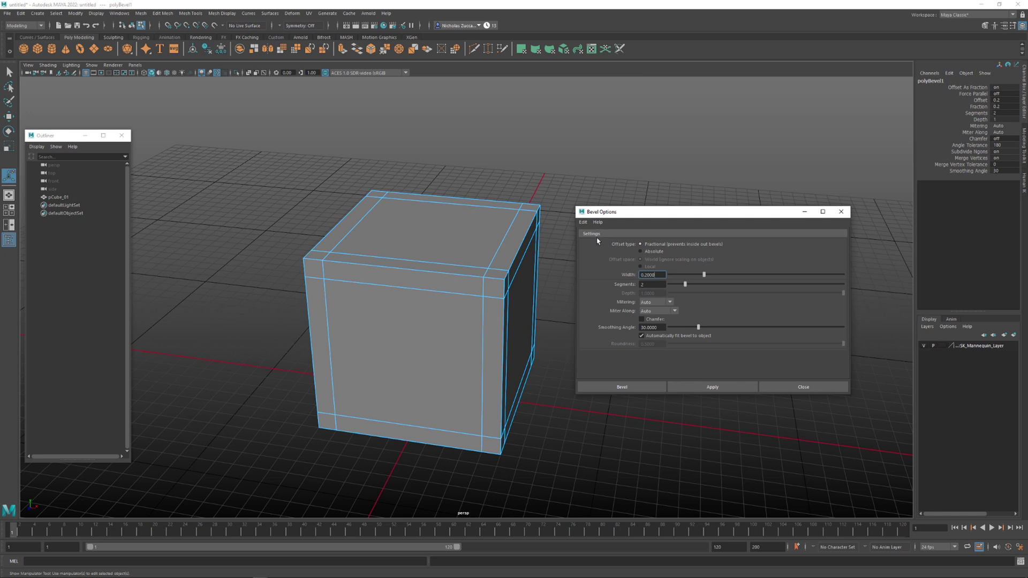
key("ctrl+z")
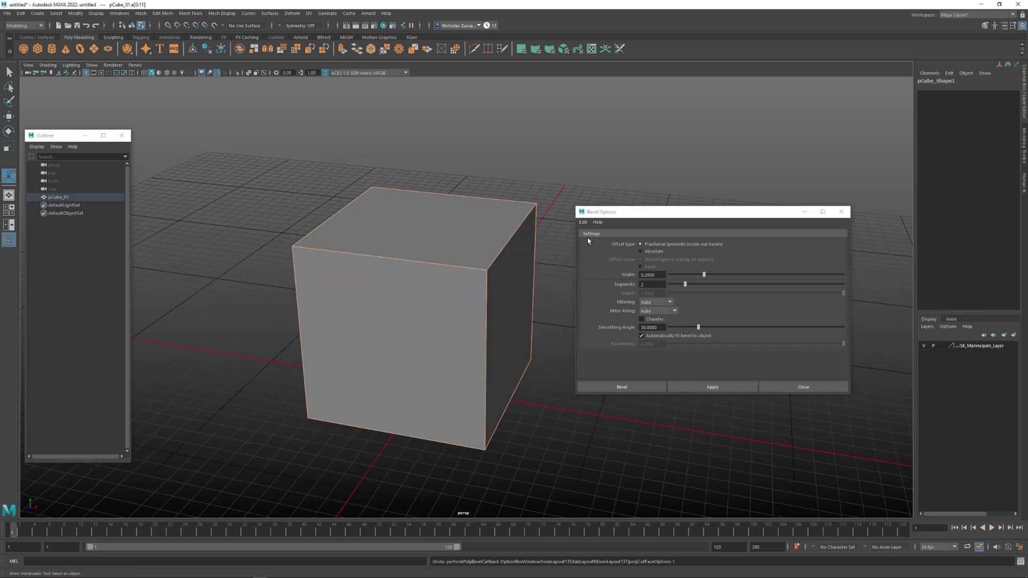
Reset the bevel settings to their defaults and bevel all cube edges with a width of 0.5, 1 segment and Chamfer on
left_click(583, 223)
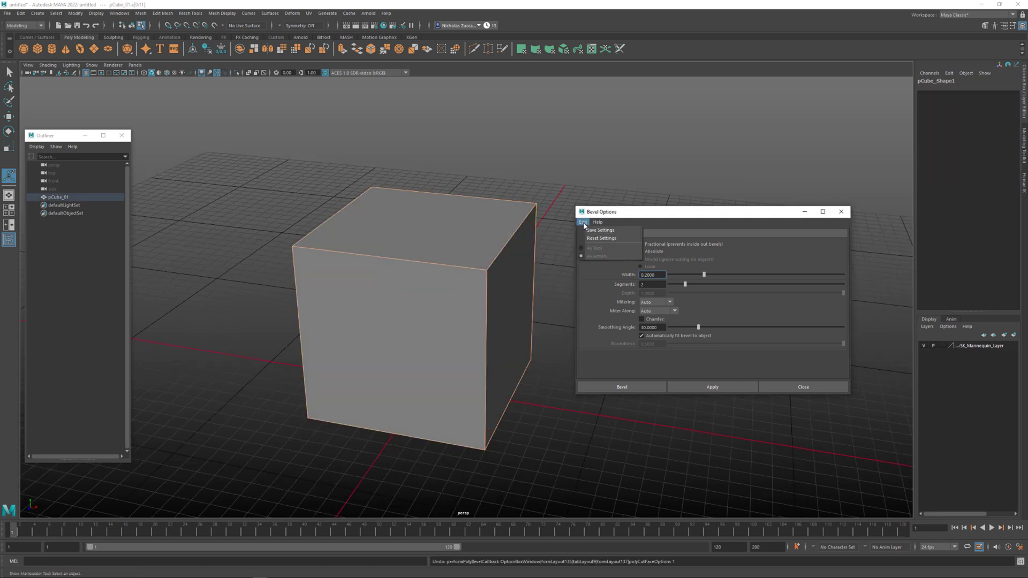
left_click(601, 238)
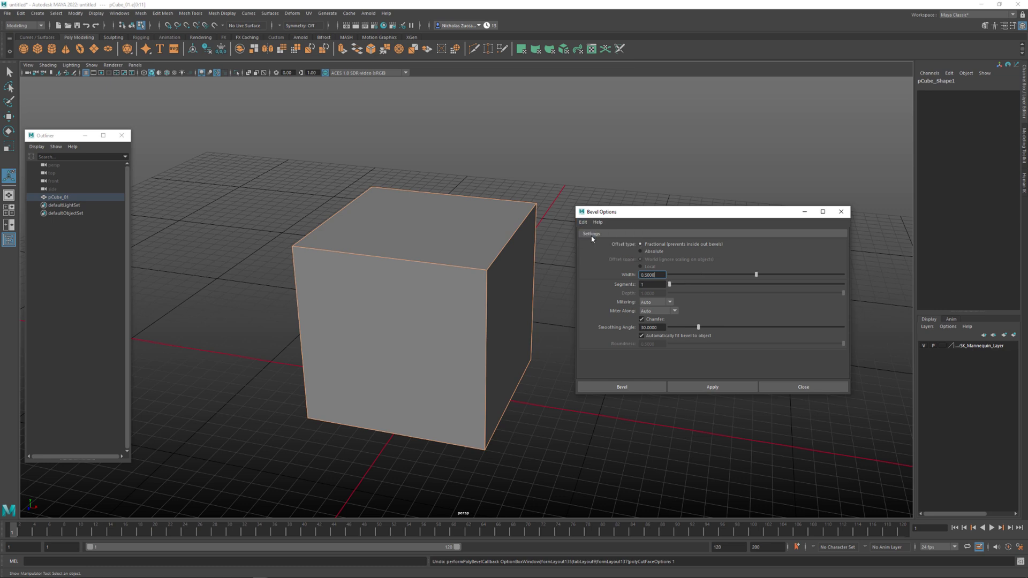
left_click(704, 388)
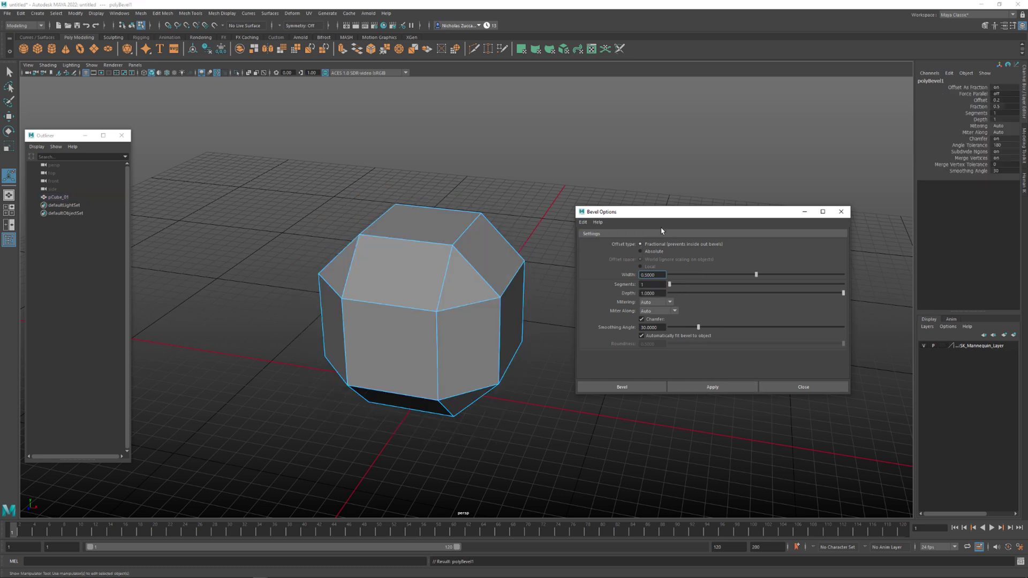
left_click_drag(690, 233, 787, 260)
left_click_drag(569, 317, 481, 315, "alt")
left_click_drag(758, 249, 605, 280)
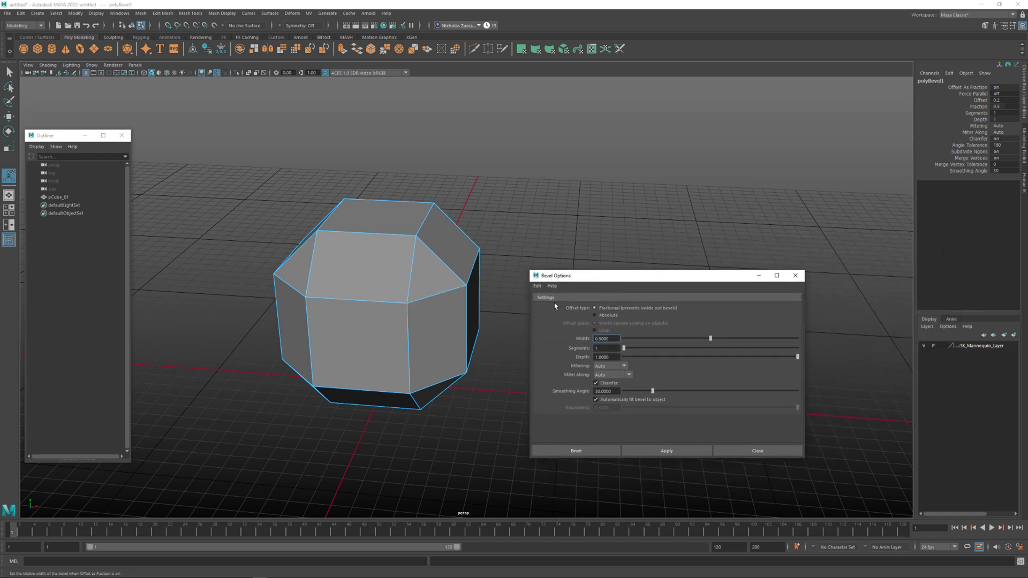
Select a bevelled edge, show the polyBevel1 input's attributes and place its in-view editor beside the cube
left_click(445, 264)
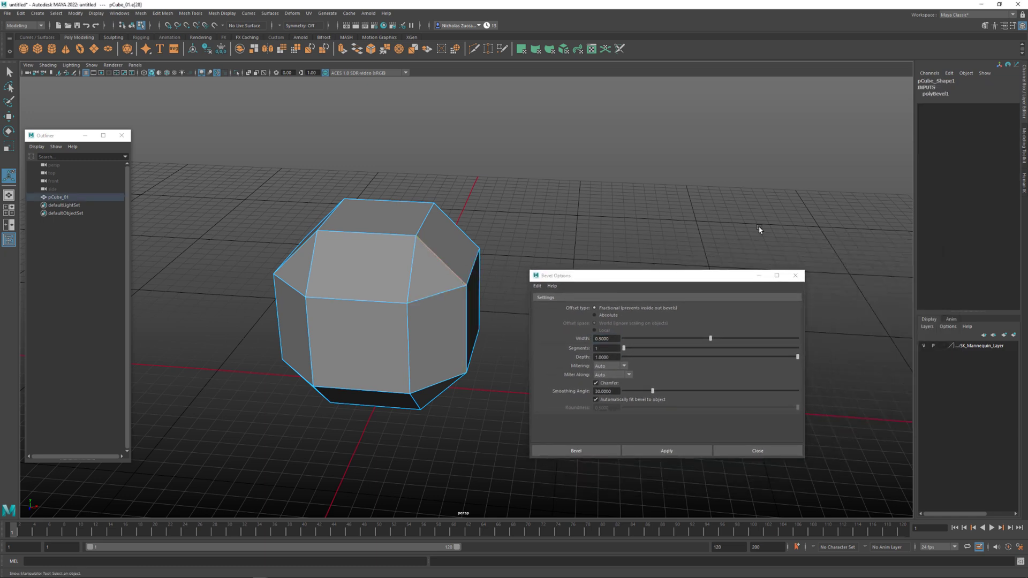
left_click(936, 95)
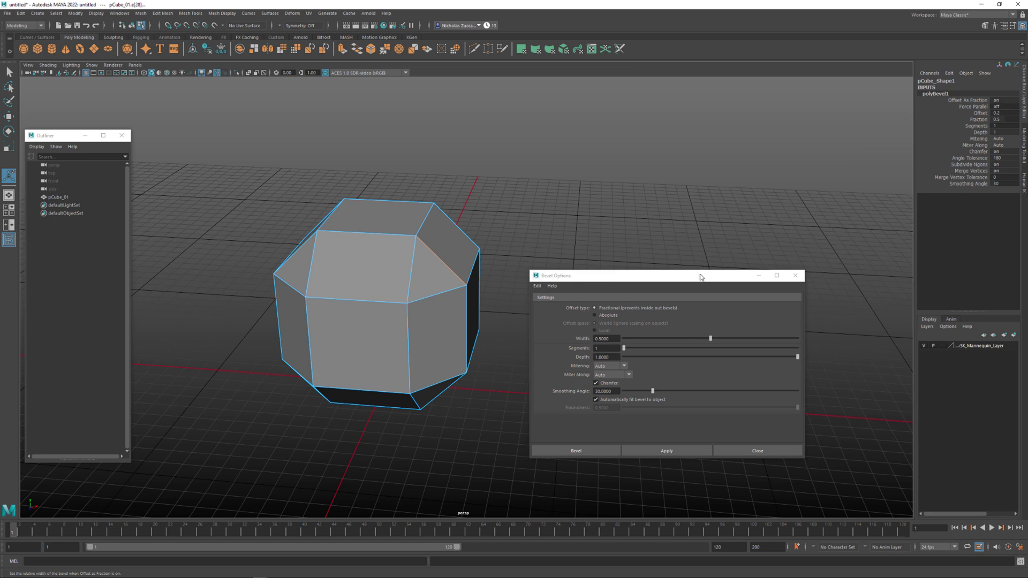
left_click_drag(700, 277, 642, 96)
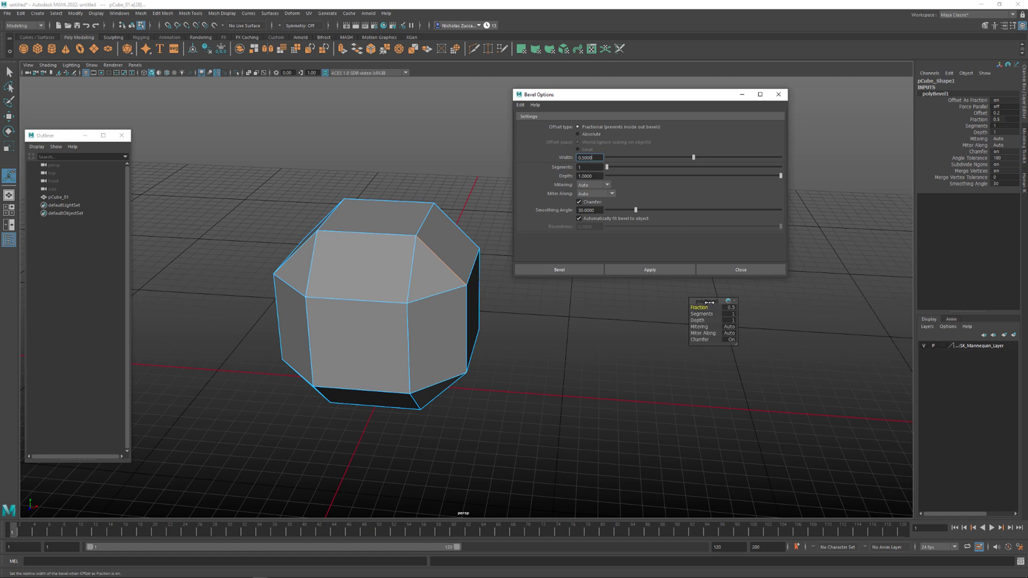
left_click_drag(709, 303, 522, 338)
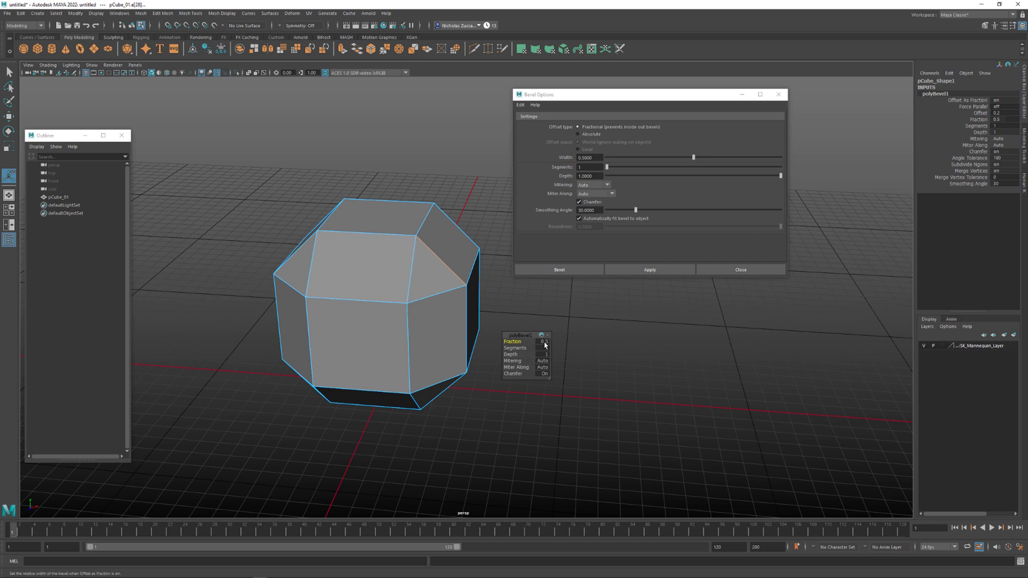
Try bevel Fraction values of about 0.07, 0.05, 0.1 and 0.75 on the cube
left_click_drag(525, 343, 500, 342)
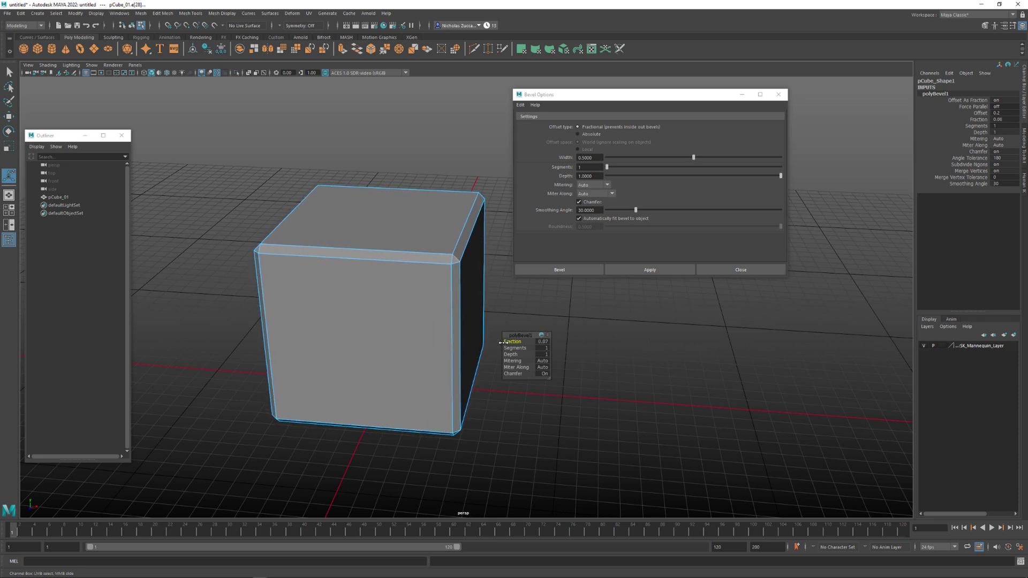
left_click(543, 342)
key("Return")
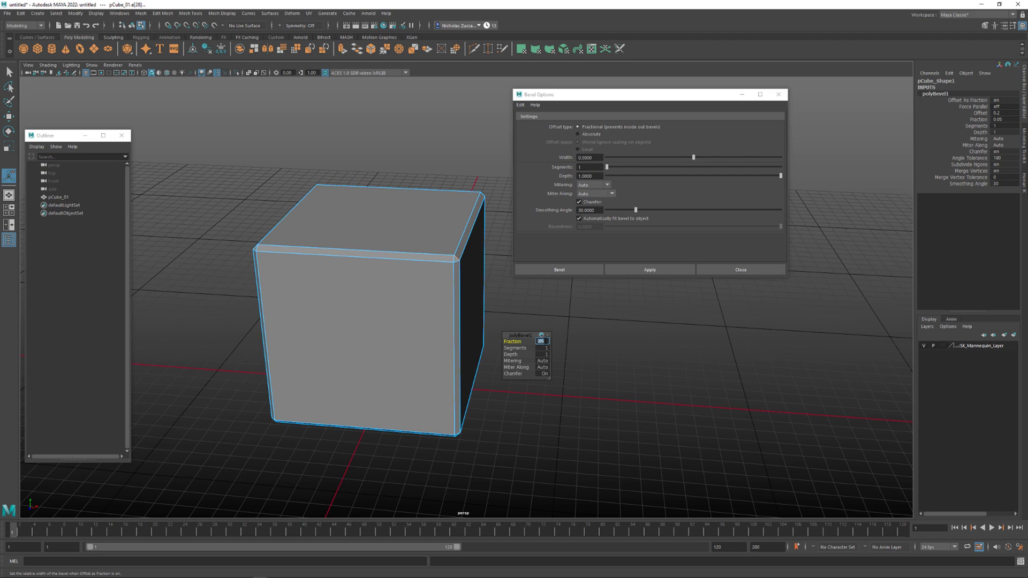
key("Return")
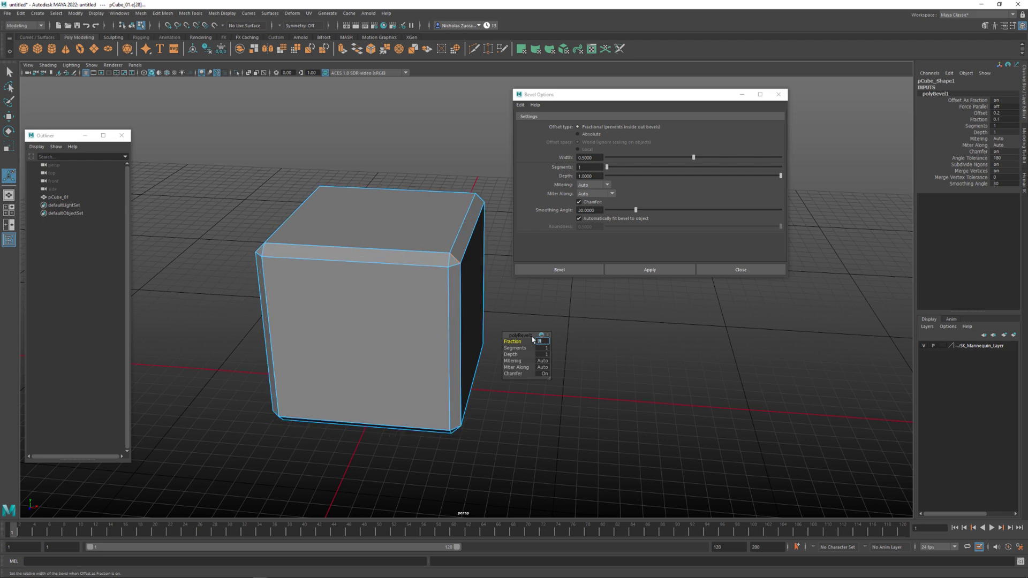
left_click_drag(517, 343, 541, 353, "alt")
left_click(544, 342)
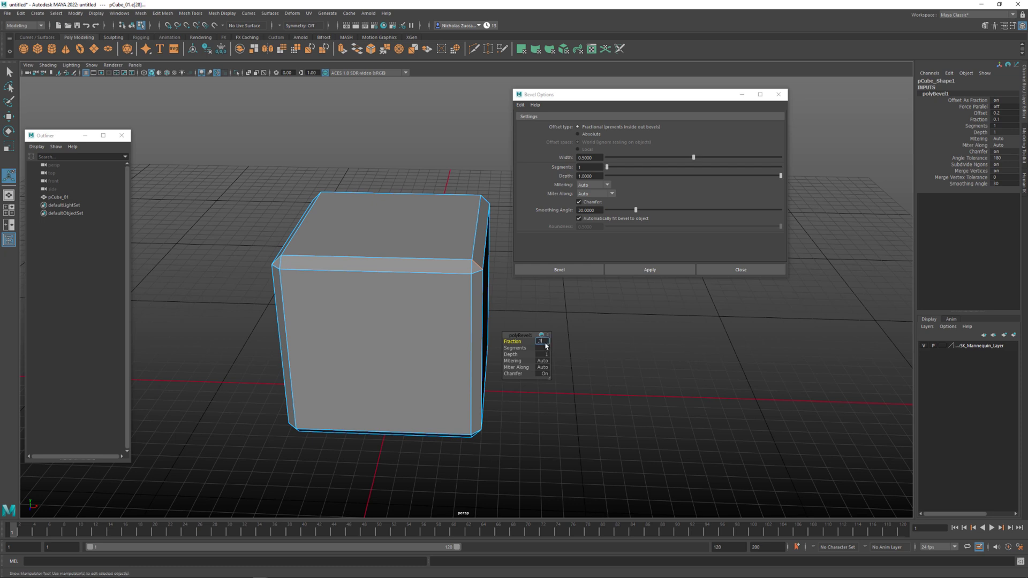
key("Return")
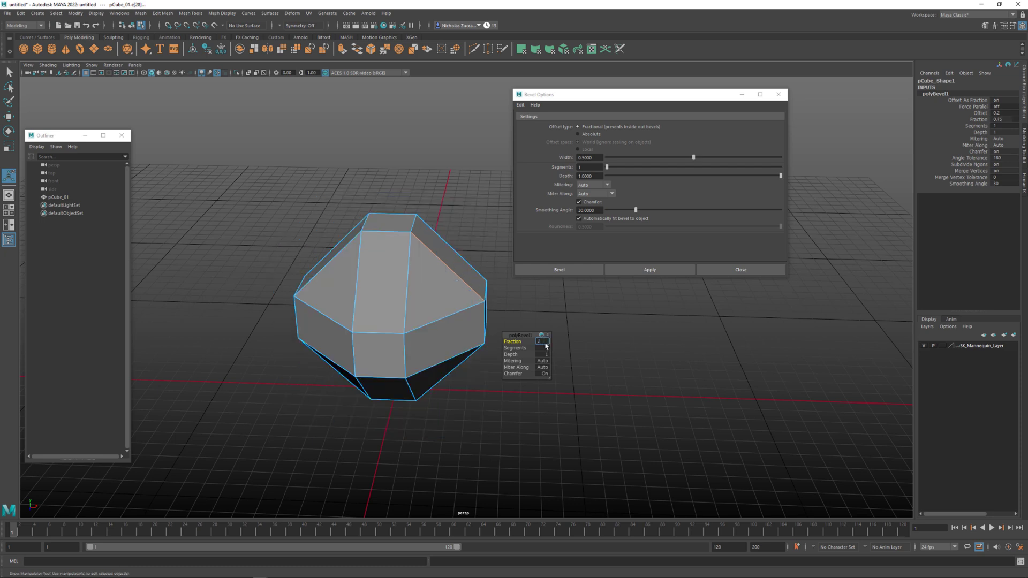
Set the cube bevel's Fraction to 0.075
type(".075")
key("Return")
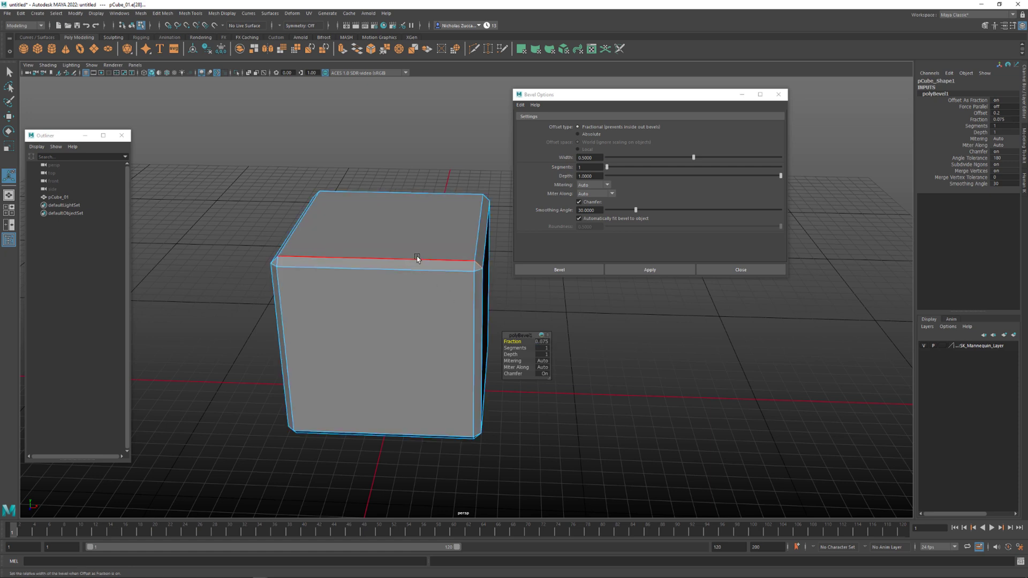
left_click_drag(418, 257, 476, 298, "alt")
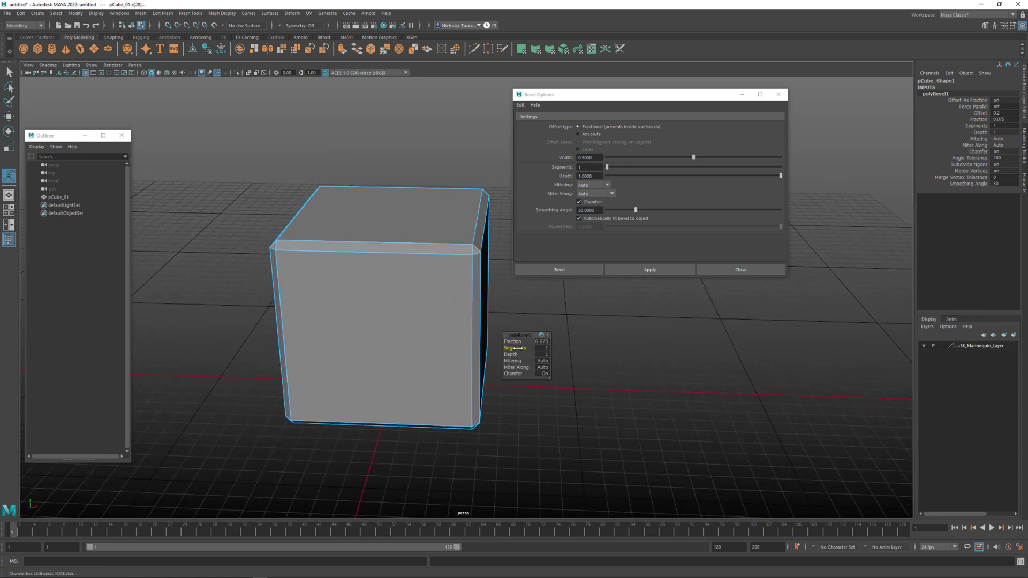
Raise the bevel's Segments through 2 and 3 to 4, and select the middle edge along the nearest vertical corner
mouse_move(516, 351)
left_mouse_down()
mouse_move(534, 348)
mouse_move(520, 349)
left_mouse_up()
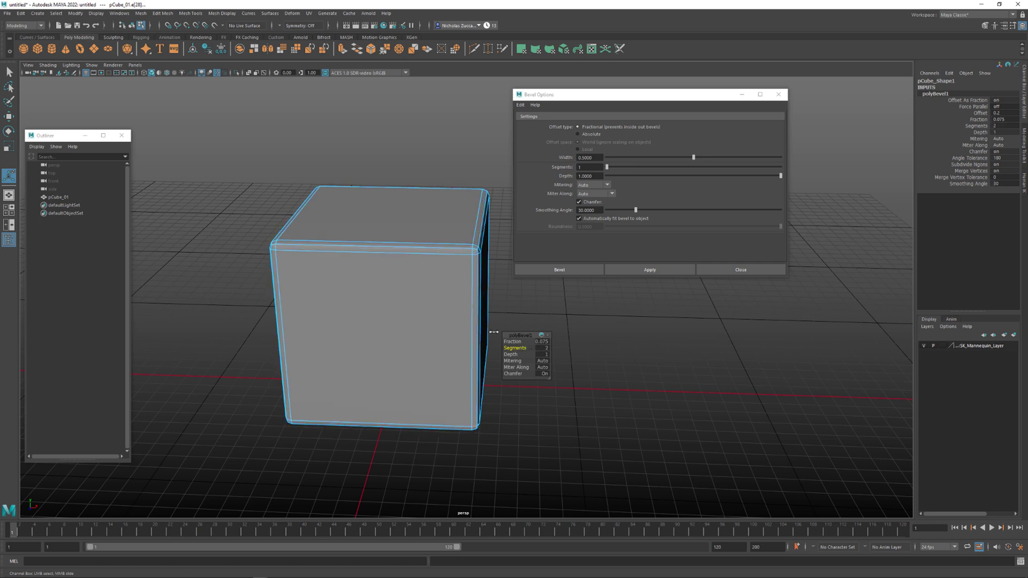
left_click_drag(467, 282, 435, 290, "alt")
scroll(395, 292, "up", 4)
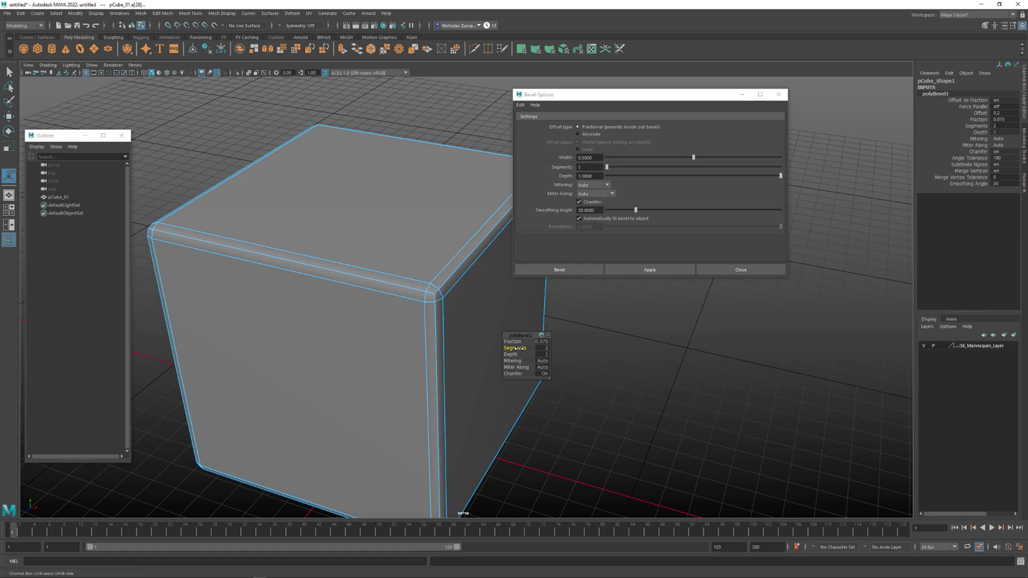
left_click_drag(517, 348, 518, 348)
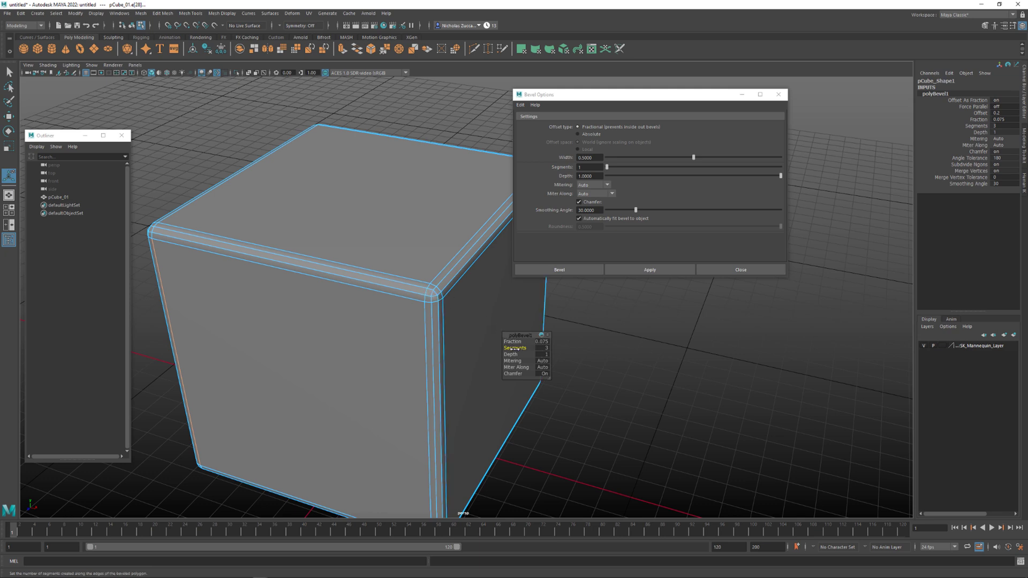
left_click_drag(516, 349, 518, 348)
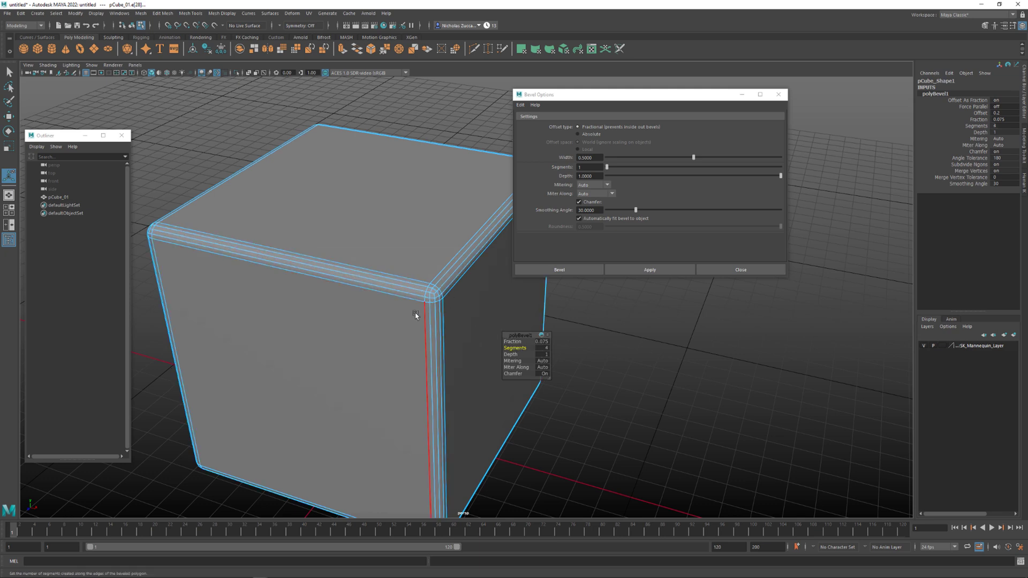
left_click_drag(416, 300, 298, 223, "alt")
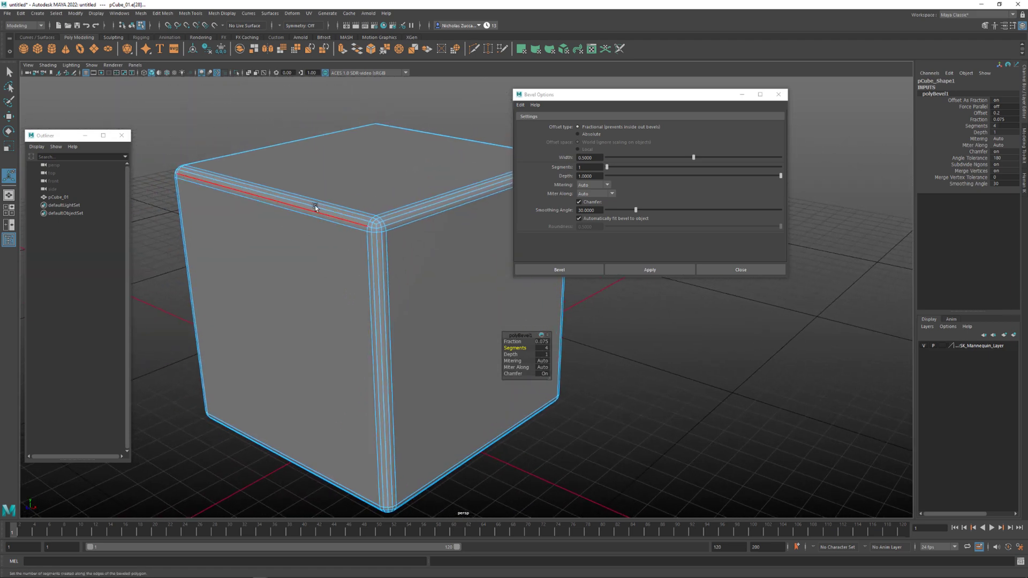
left_click(377, 305)
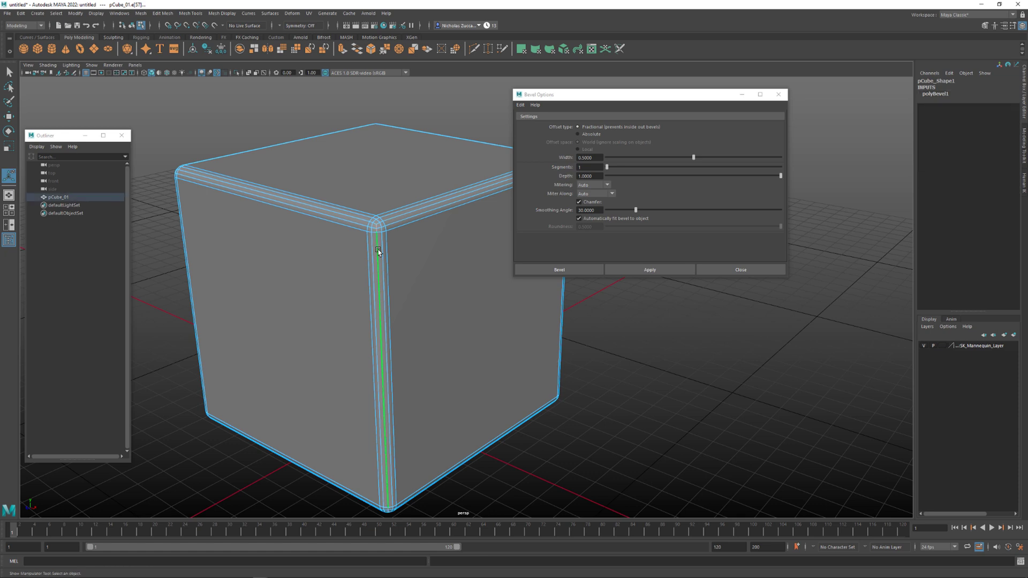
Add a middle edge of the cube's nearest upper bevel to the selection, clear the selection and close the Bevel Options
left_click(353, 217, "shift")
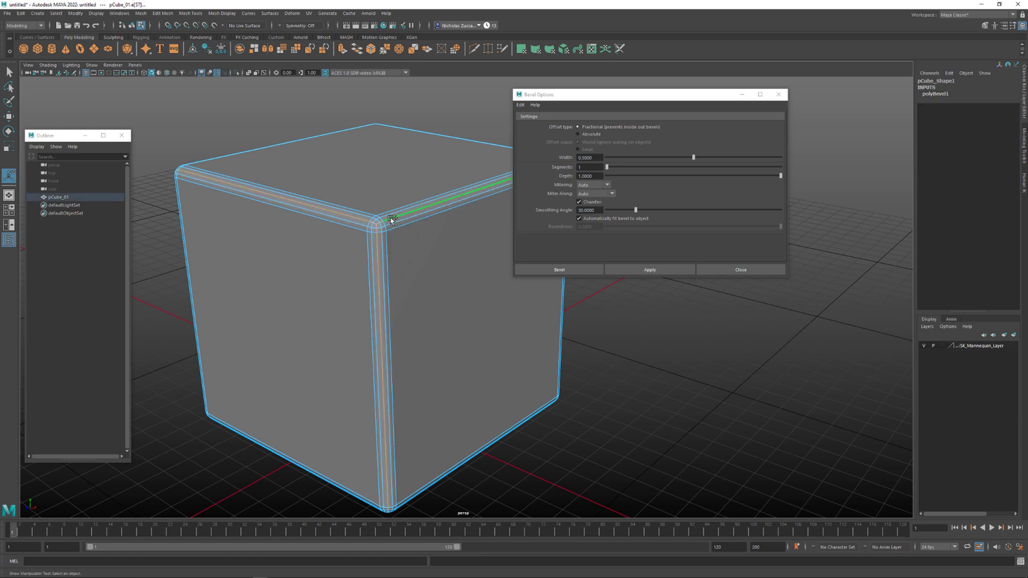
left_click(589, 357)
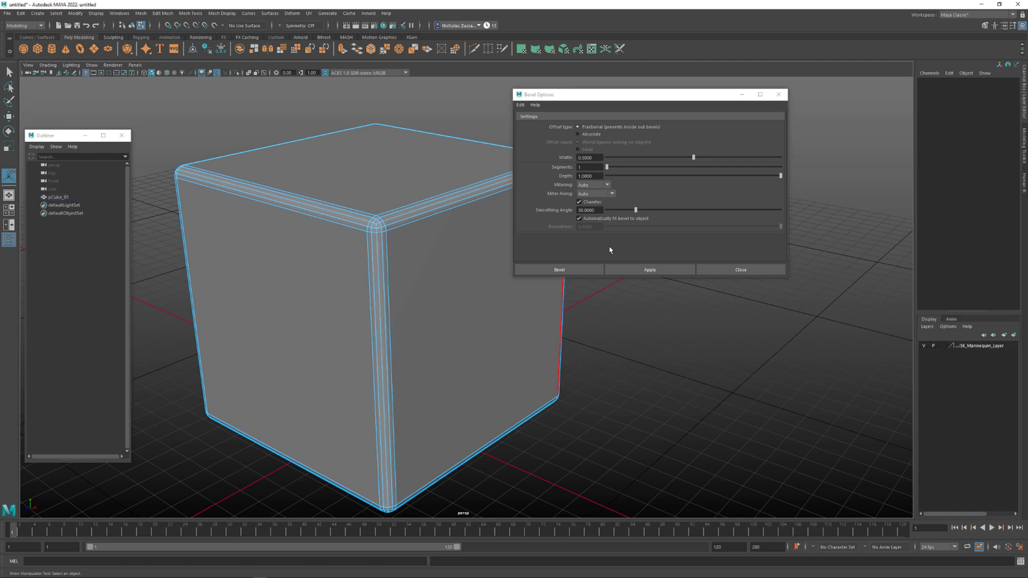
left_click(779, 94)
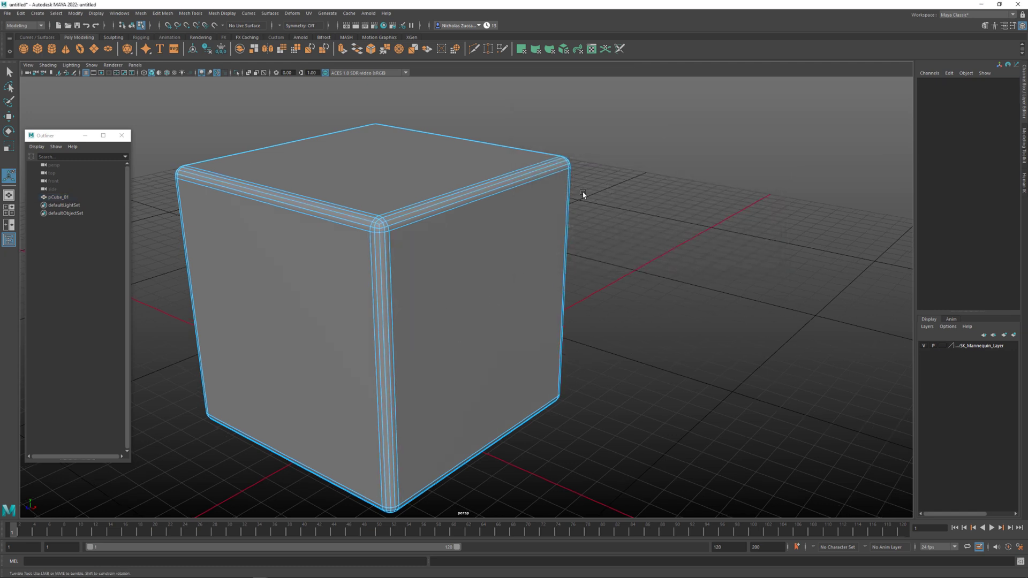
Select an edge bordering the cube's upper bevel, show the polyBevel1 attributes and place the in-view editor to the cube's right
left_click(497, 194)
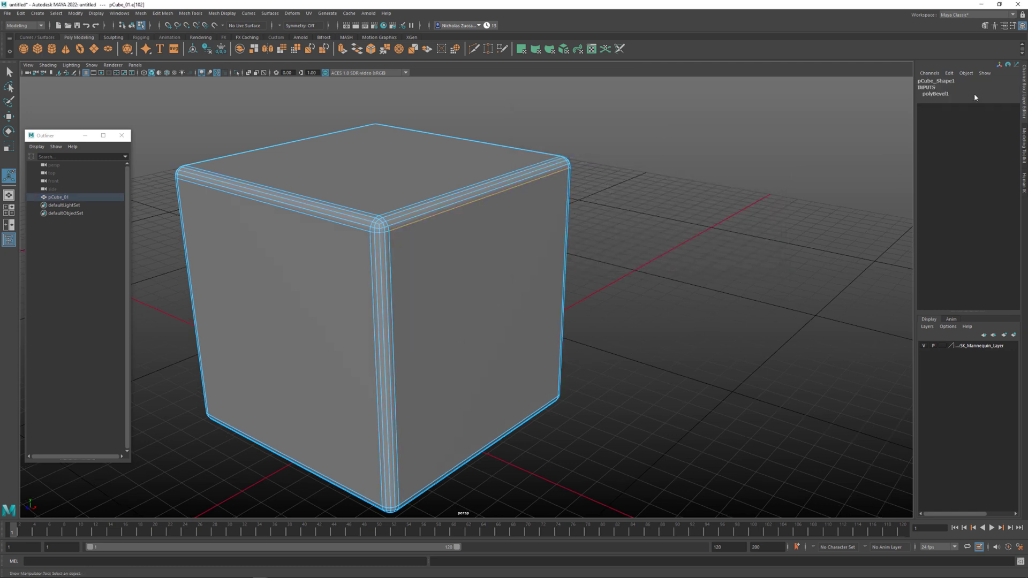
left_click(940, 96)
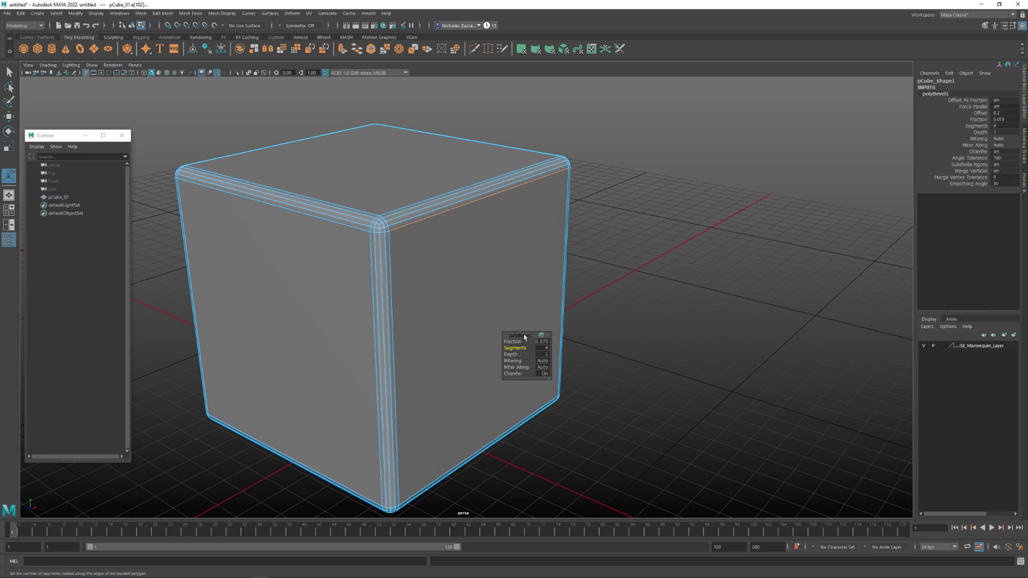
left_click_drag(647, 305, 642, 302)
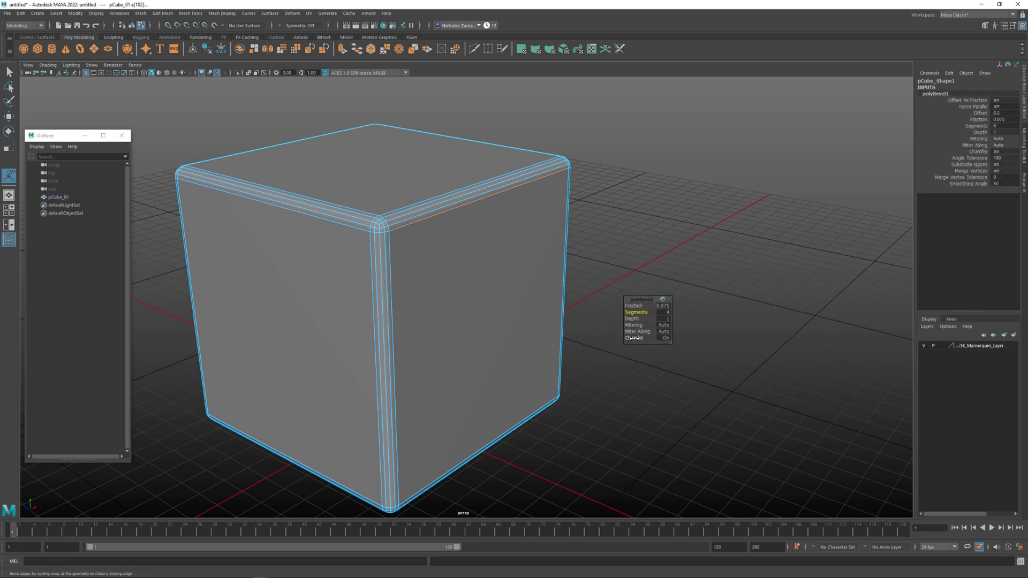
Try the bevel with Chamfer off and Segments at 1, checking it in smooth preview before returning to the unsmoothed display
left_click_drag(634, 338, 560, 298)
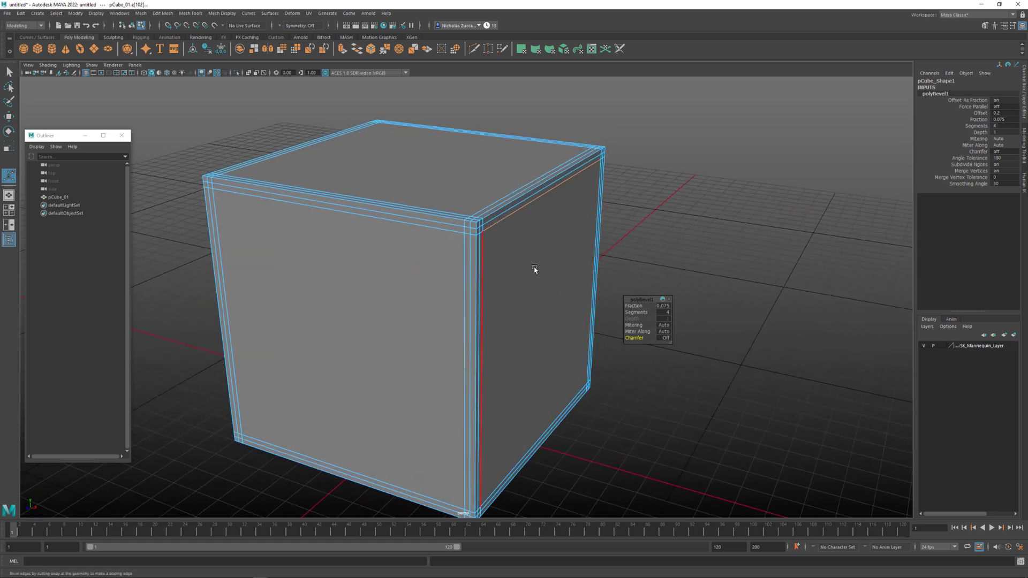
left_click_drag(635, 312, 623, 311)
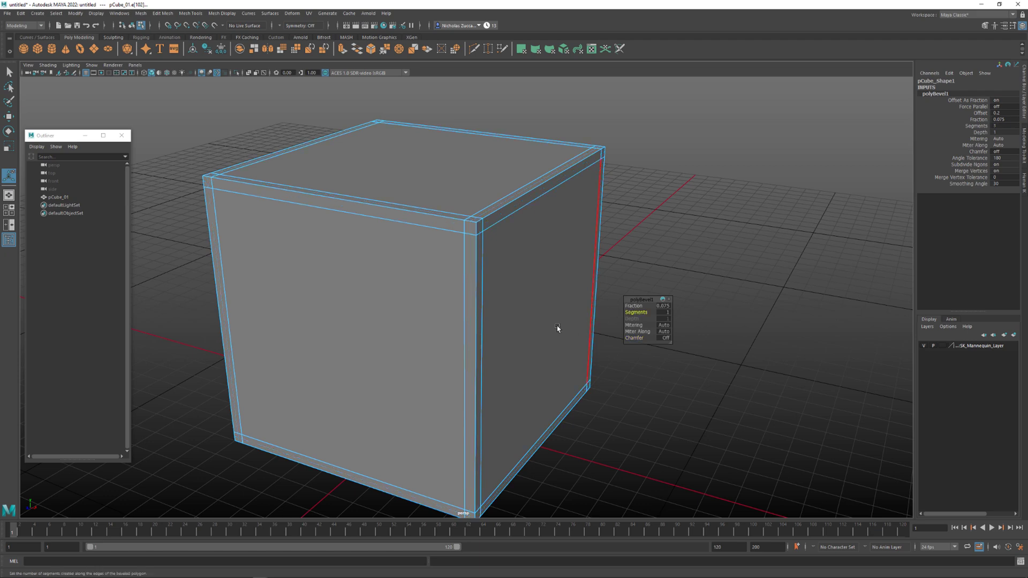
left_click_drag(572, 312, 498, 301, "alt")
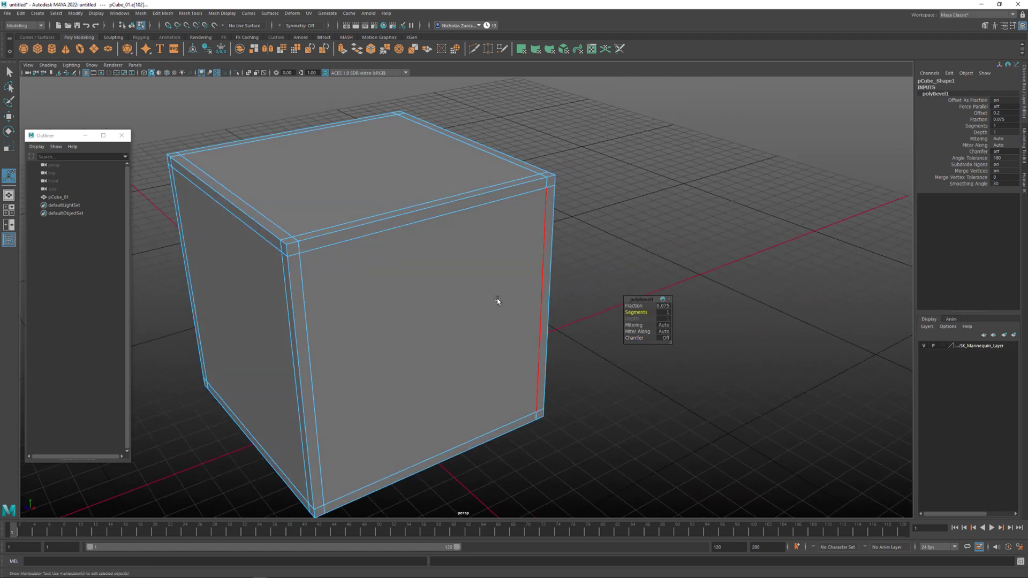
left_click_drag(459, 235, 503, 283, "alt")
mouse_move(506, 284)
left_mouse_down("alt")
mouse_move(499, 268)
mouse_move(519, 273)
left_mouse_up("alt")
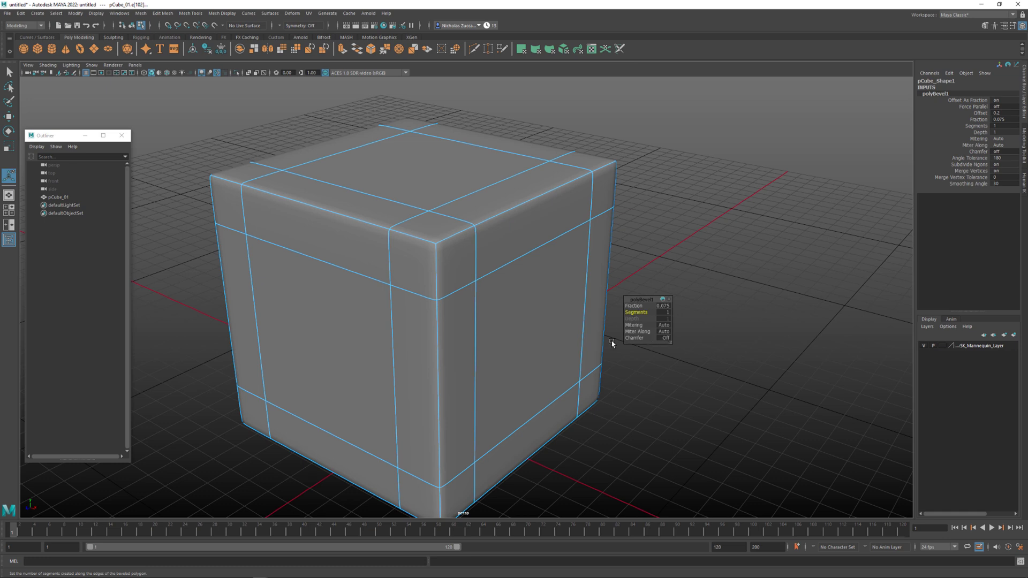
key("1")
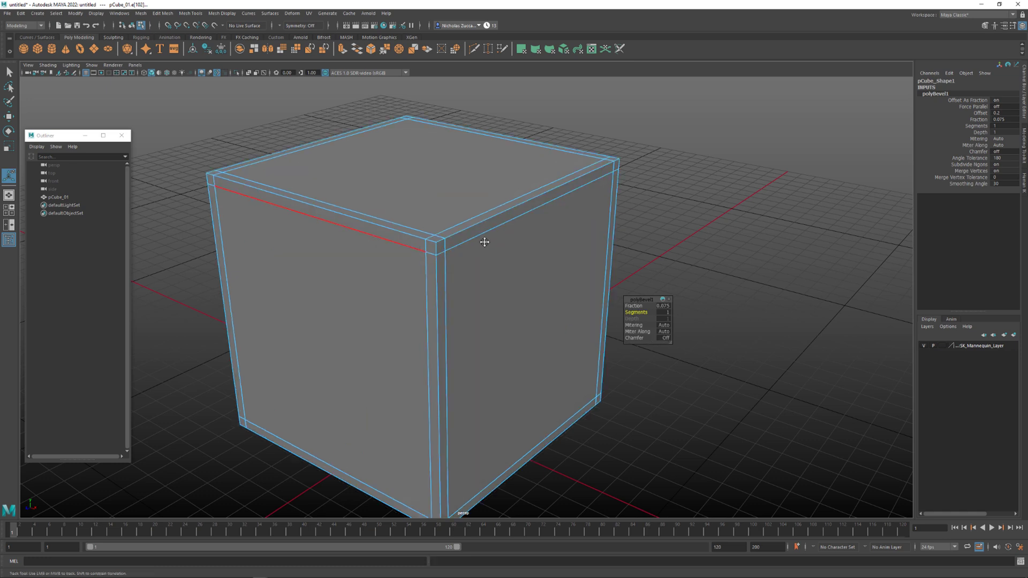
scroll(484, 241, "down", 1)
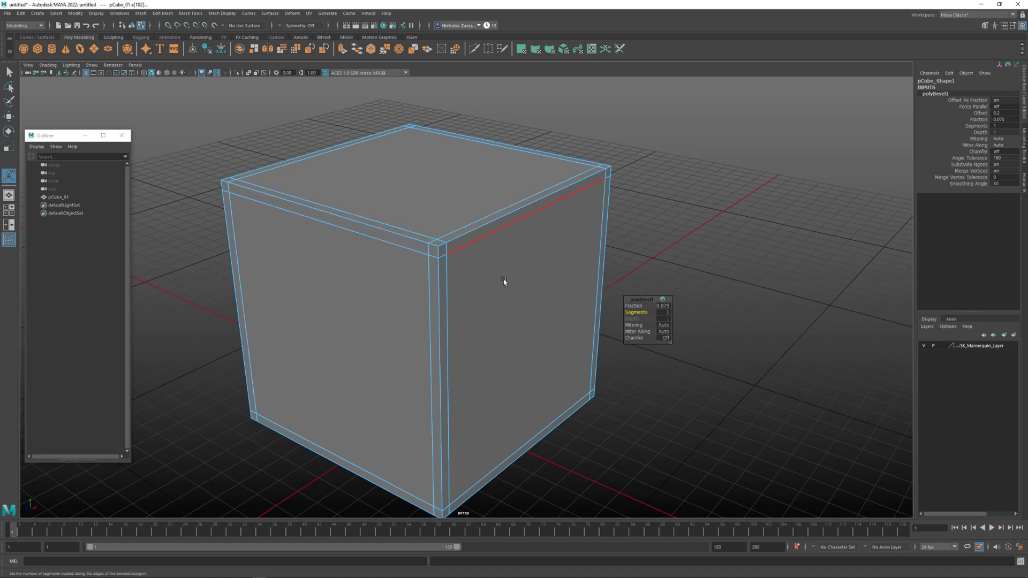
Turn the bevel's Chamfer on and set its Segments to 4
left_click(635, 339)
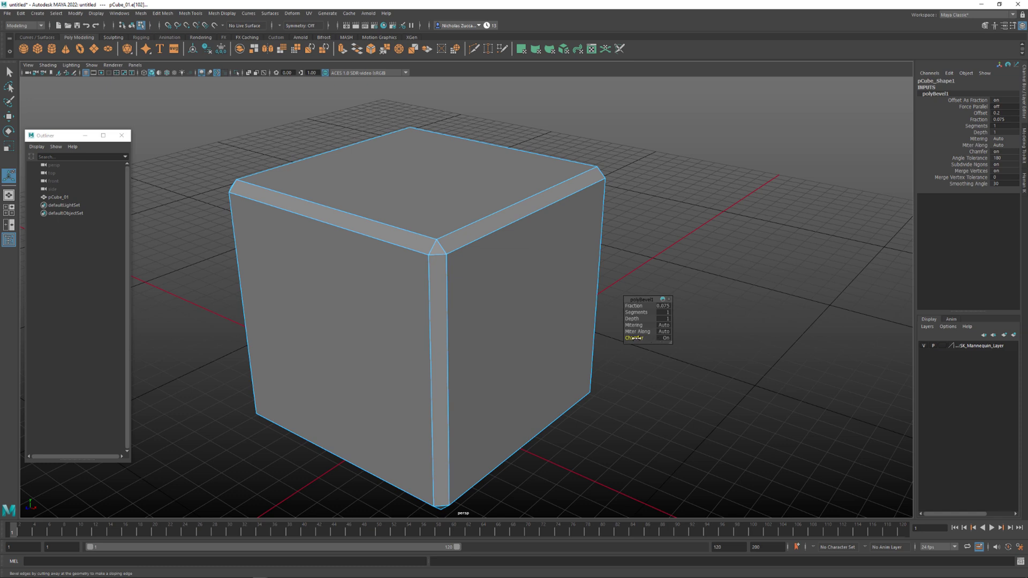
left_click_drag(636, 313, 649, 313)
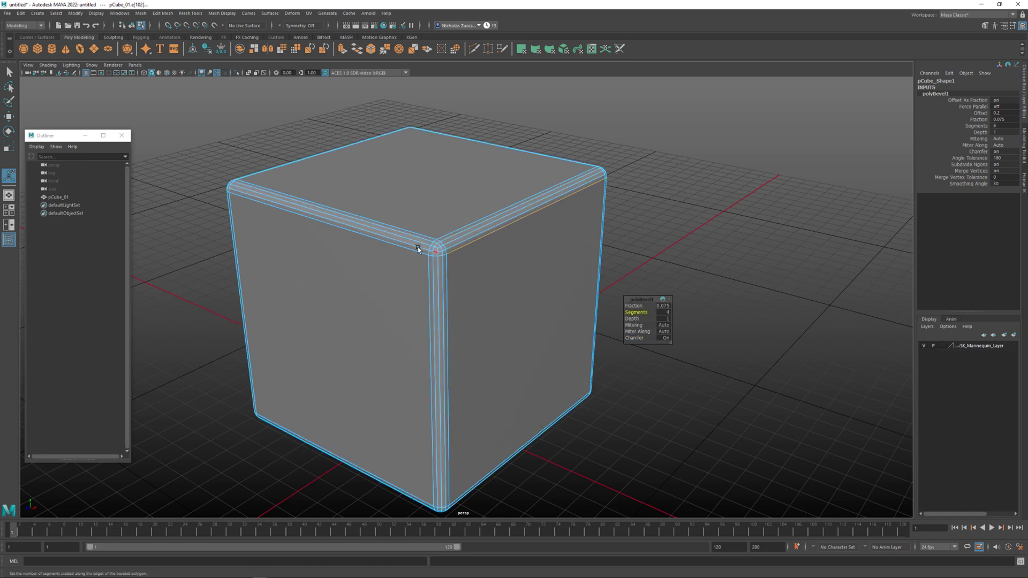
left_click_drag(440, 306, 485, 314, "alt")
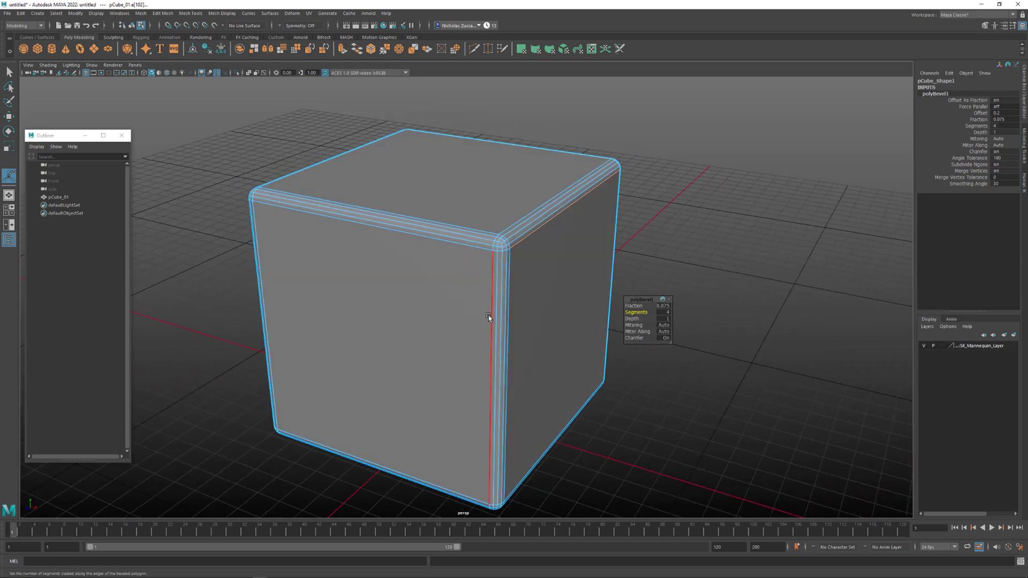
Return to object selection, delete the cube's construction history and reselect the cube to check its inputs
key("q")
key("F8")
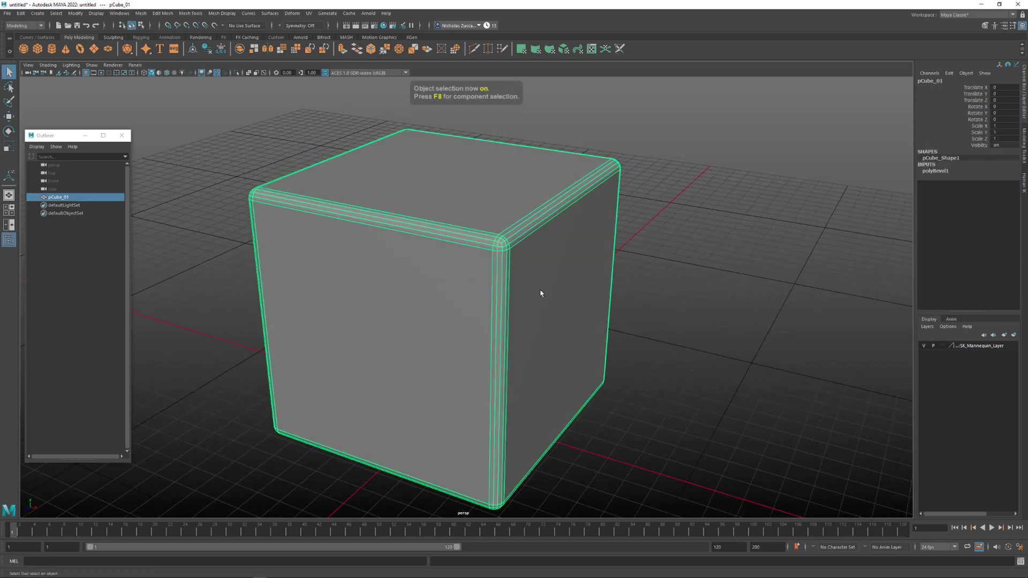
left_click_drag(541, 294, 593, 295, "alt")
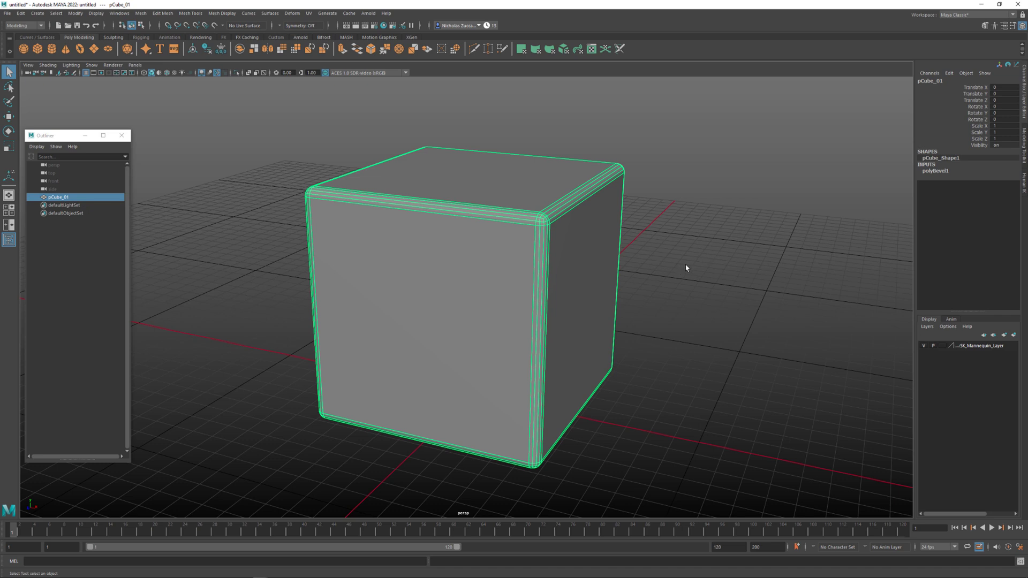
left_click(21, 13)
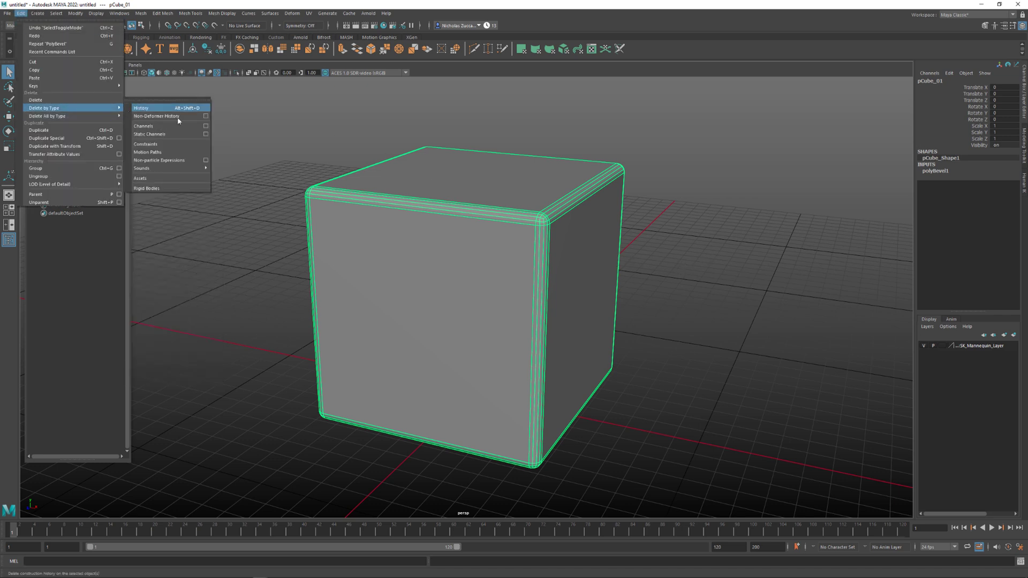
left_click_drag(396, 145, 406, 149, "alt")
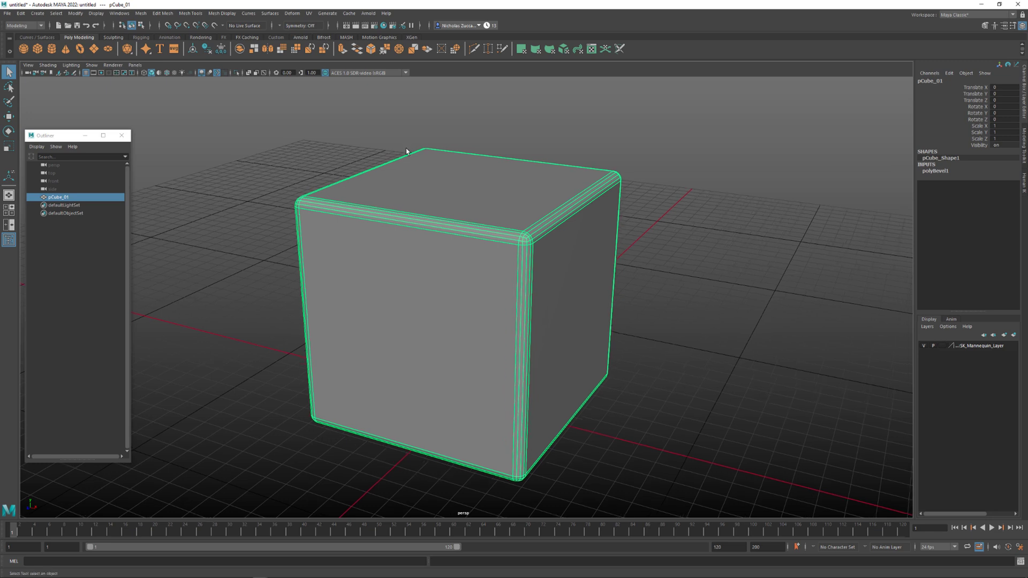
left_click(219, 171)
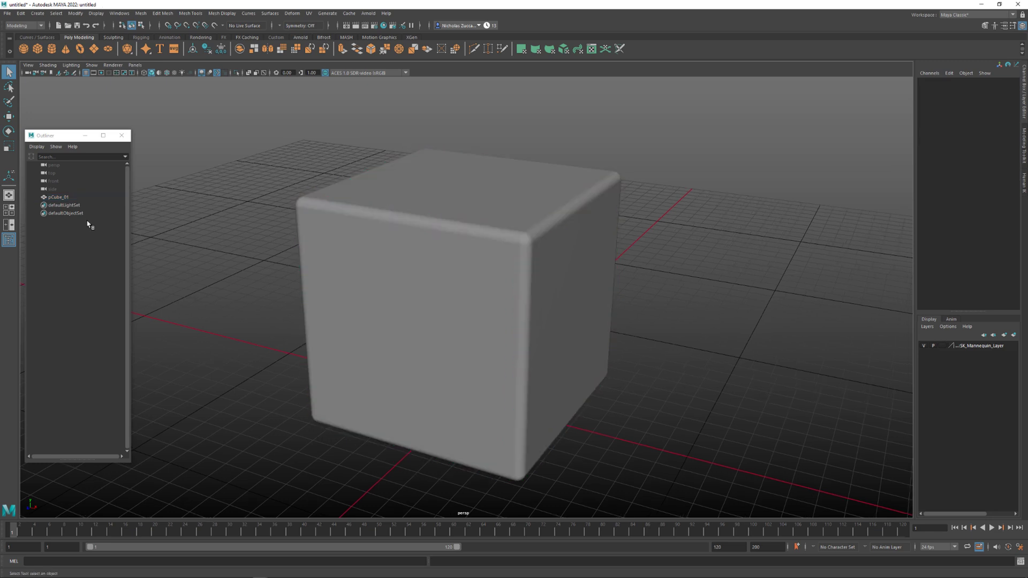
left_click(379, 238)
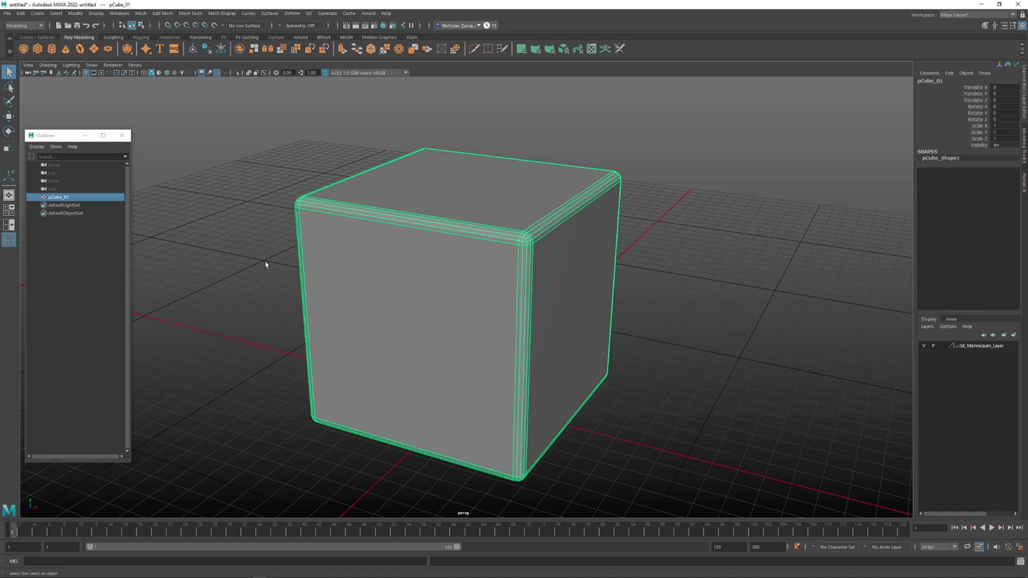
key("f")
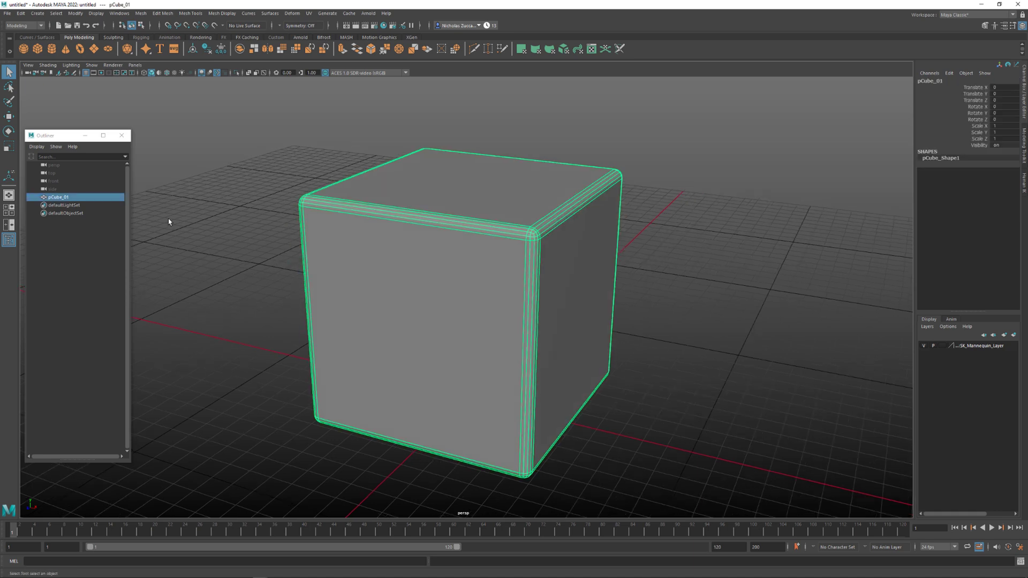
Group pCube_01 and rename the group GEO
left_click(54, 189)
left_click_drag(56, 197, 115, 220)
left_click(22, 13)
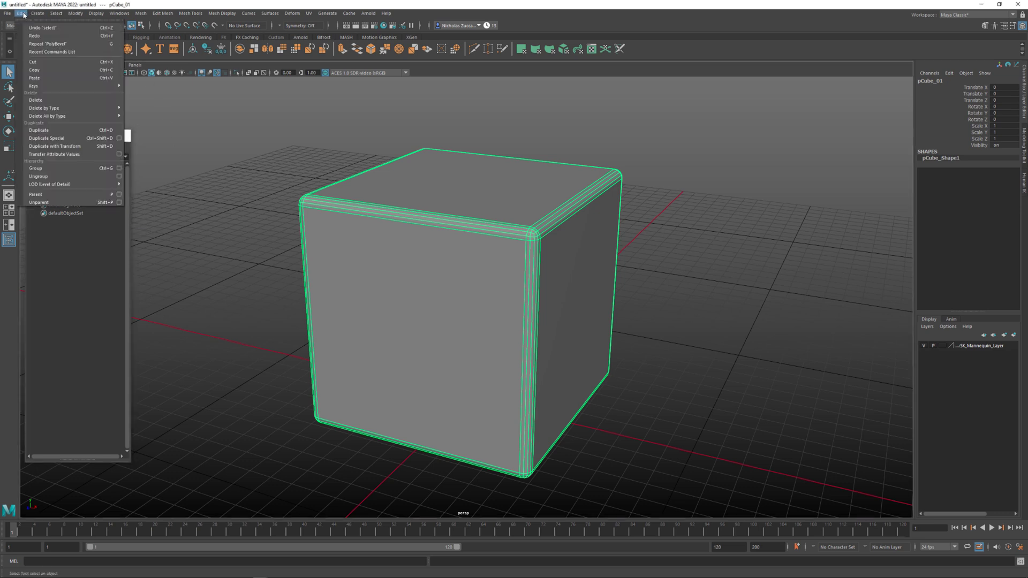
left_click(79, 169)
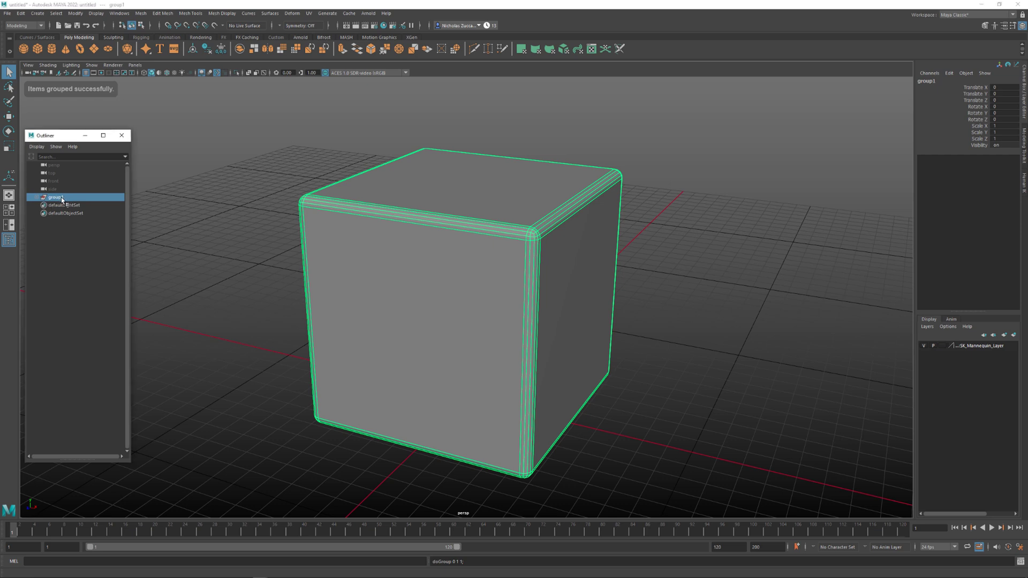
double_click(57, 197)
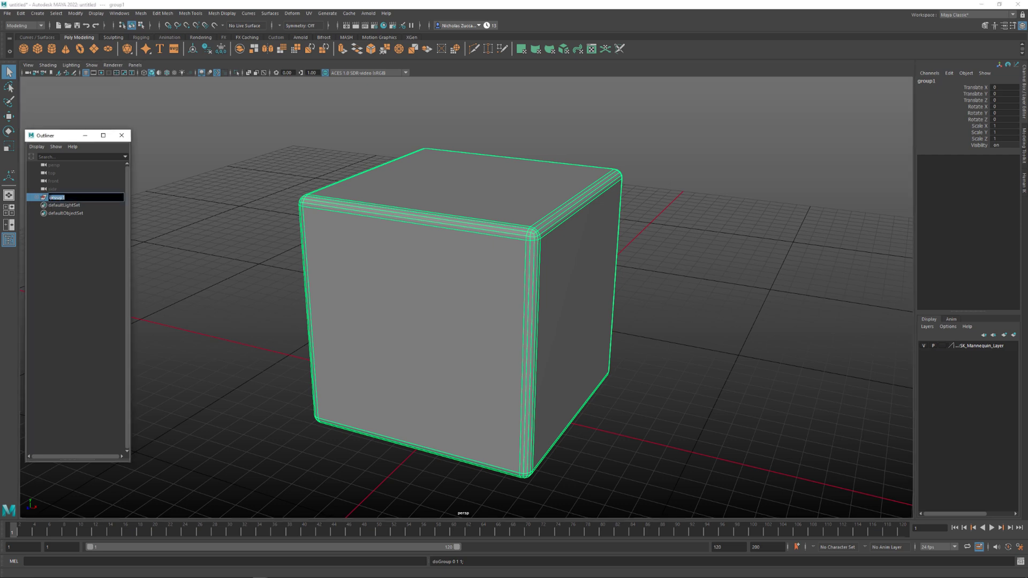
type("c")
type("EO")
key("Return")
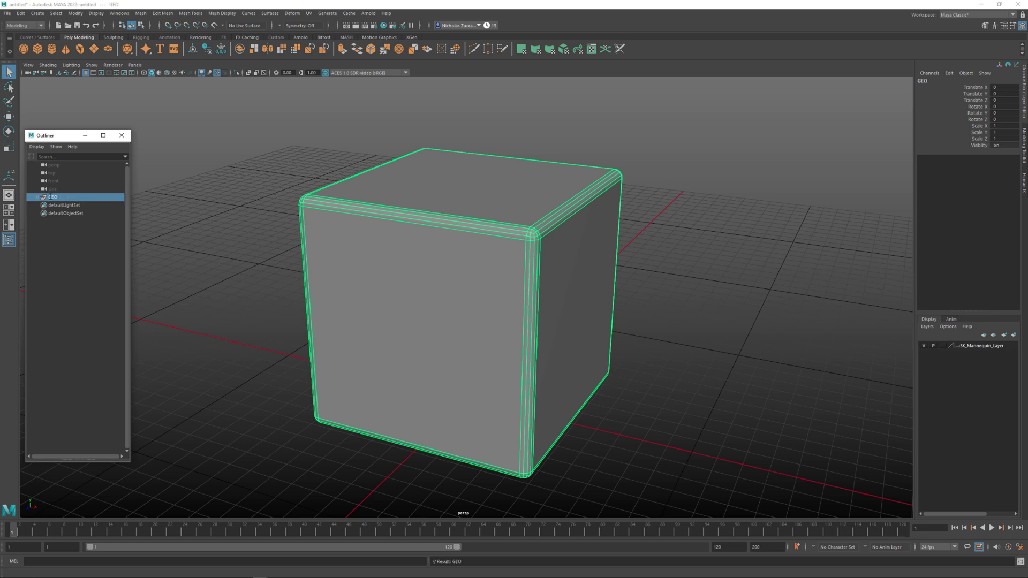
Group pCube_01 again inside GEO and rename the inner group Primitives
left_click(36, 198)
left_click(69, 206)
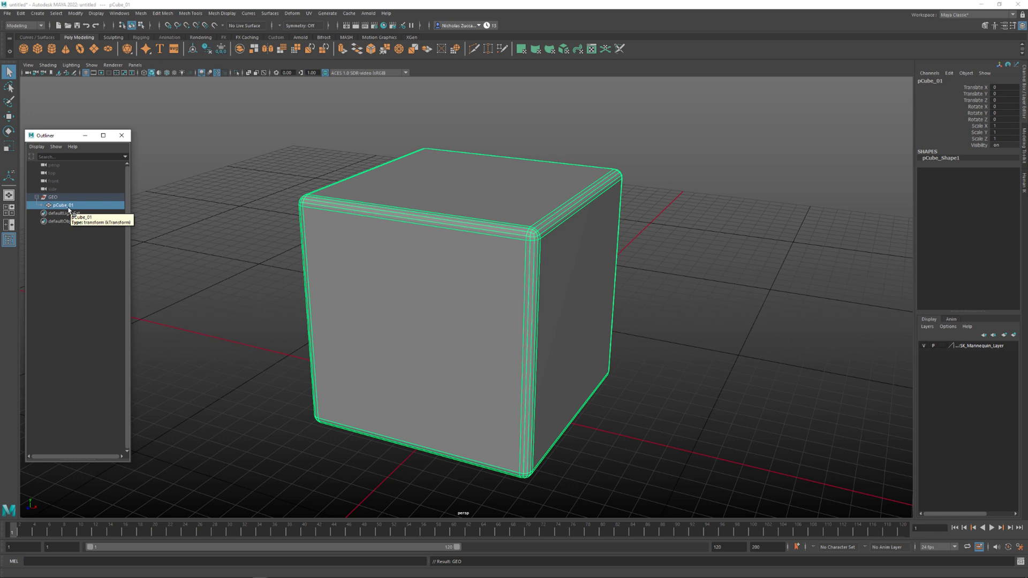
key("ctrl+g")
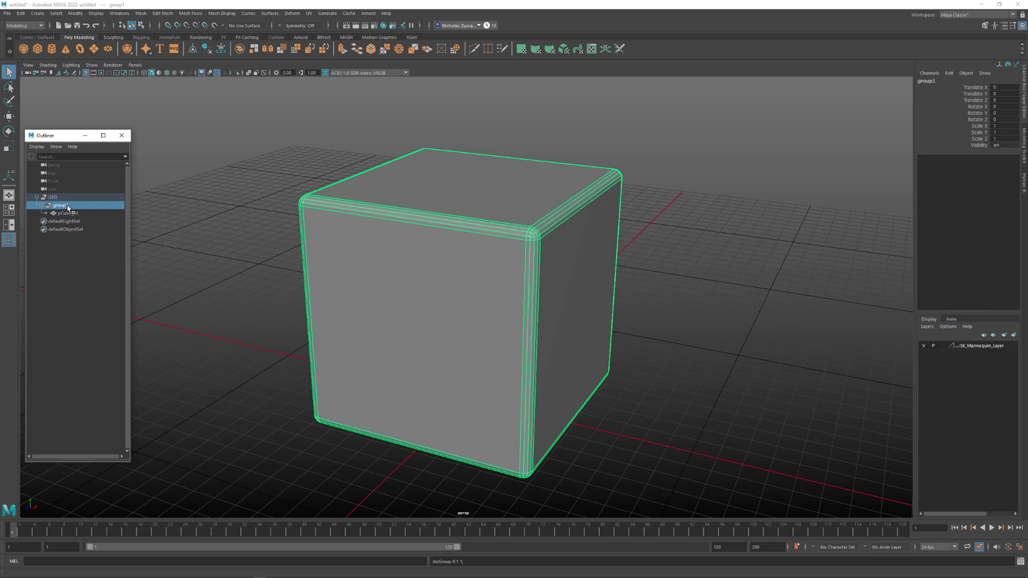
double_click(68, 206)
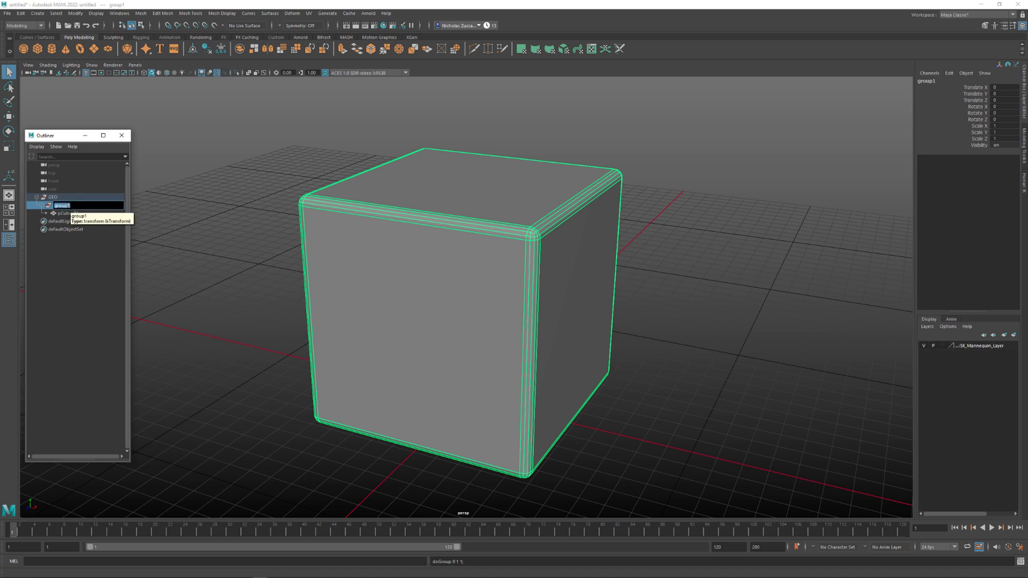
type("Primitives")
key("Return")
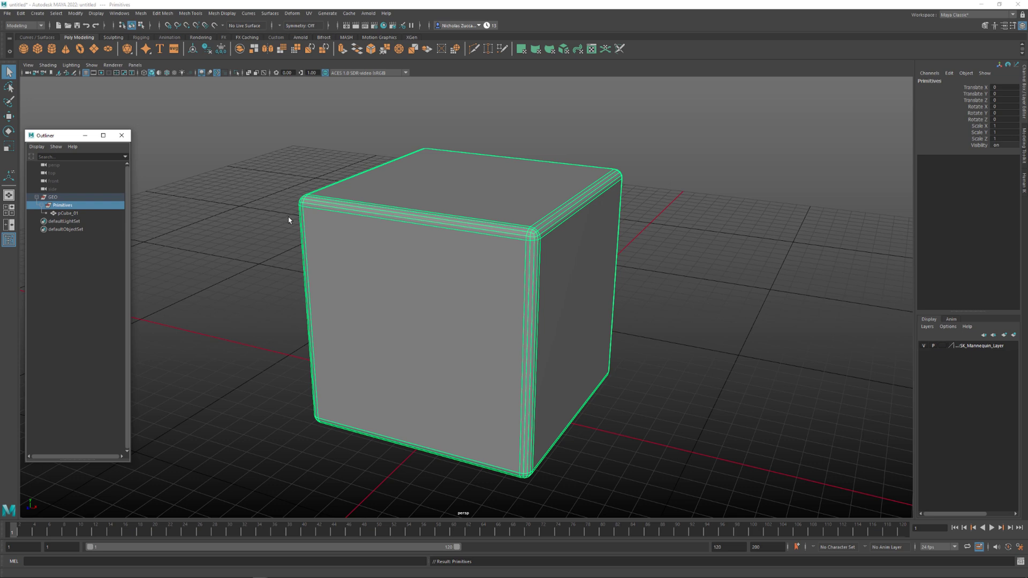
left_click(7, 13)
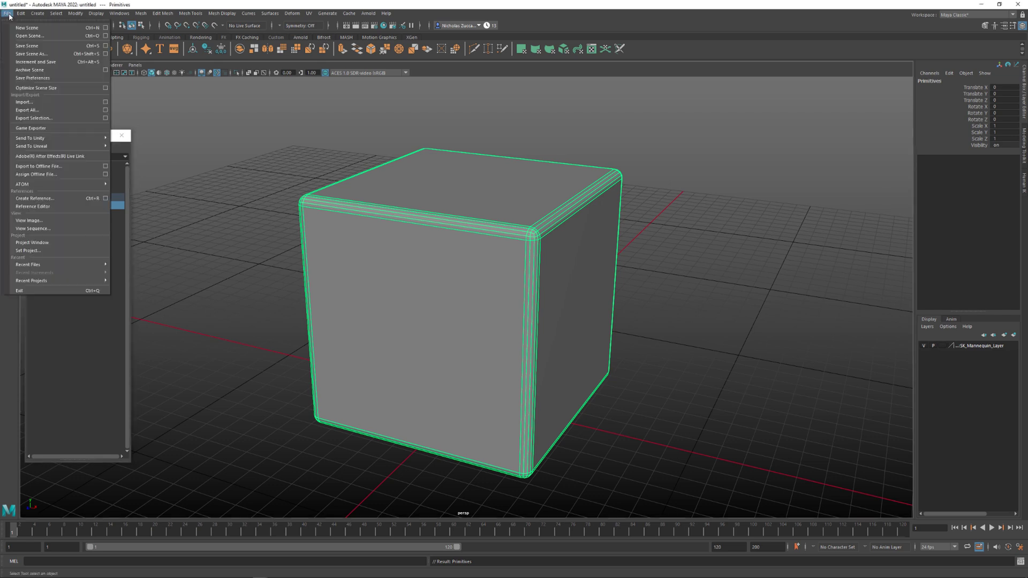
left_click(74, 55)
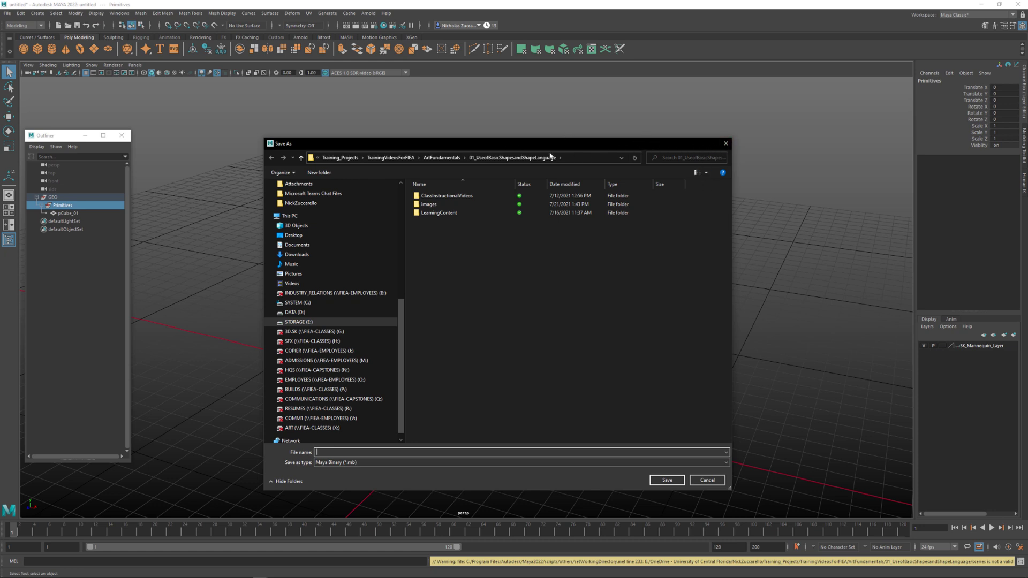
left_click(727, 145)
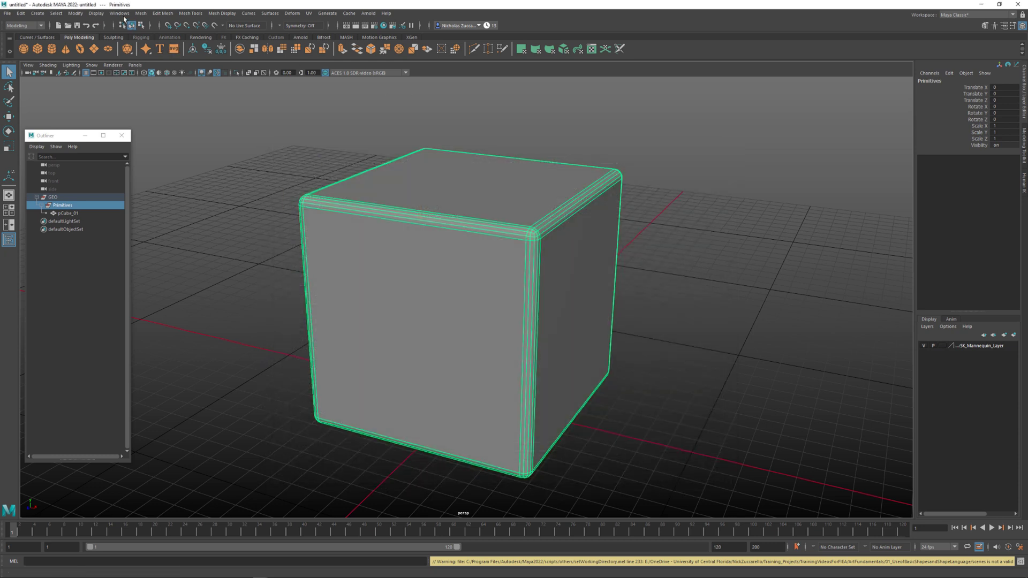
Review the Files/Projects preferences, including the AutoSave settings, and close the preferences without changes
left_click(120, 13)
mouse_move(165, 93)
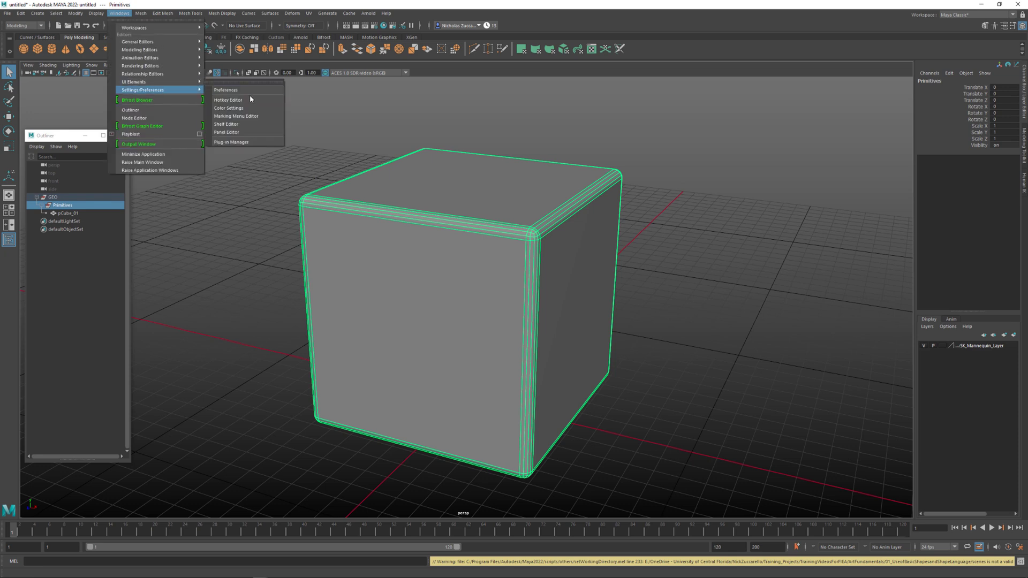
left_click(230, 90)
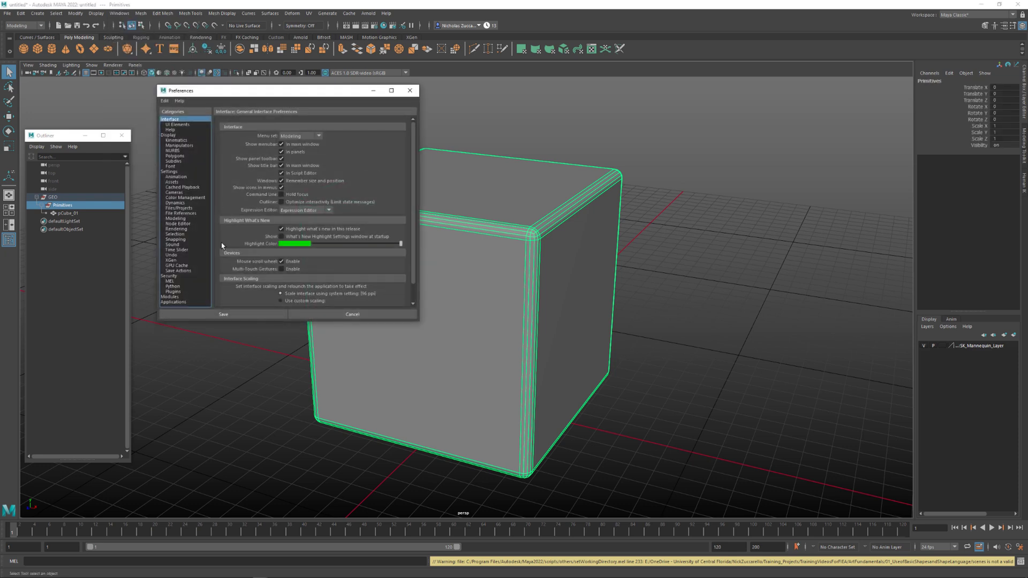
left_click(186, 208)
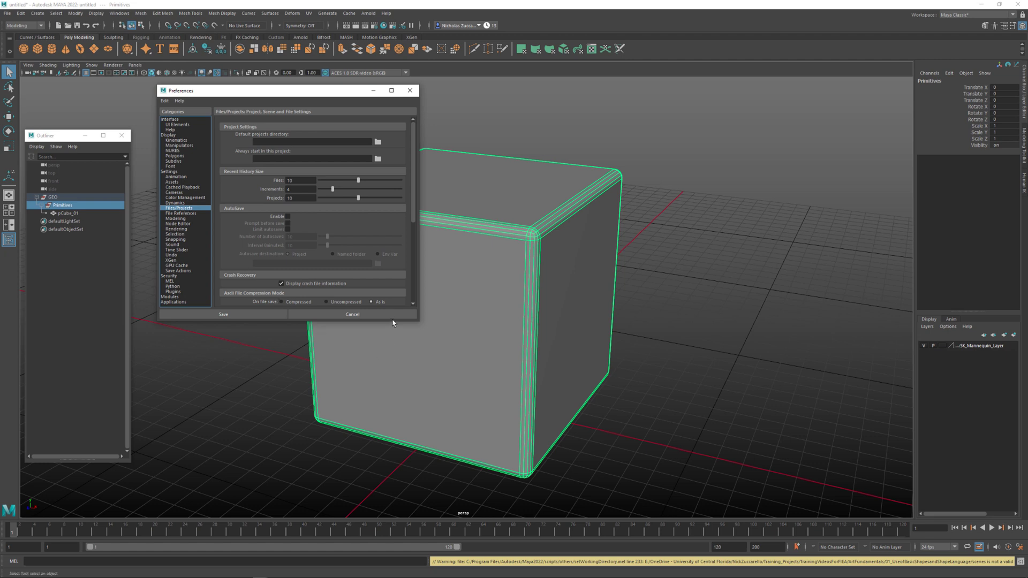
left_click_drag(394, 322, 412, 416)
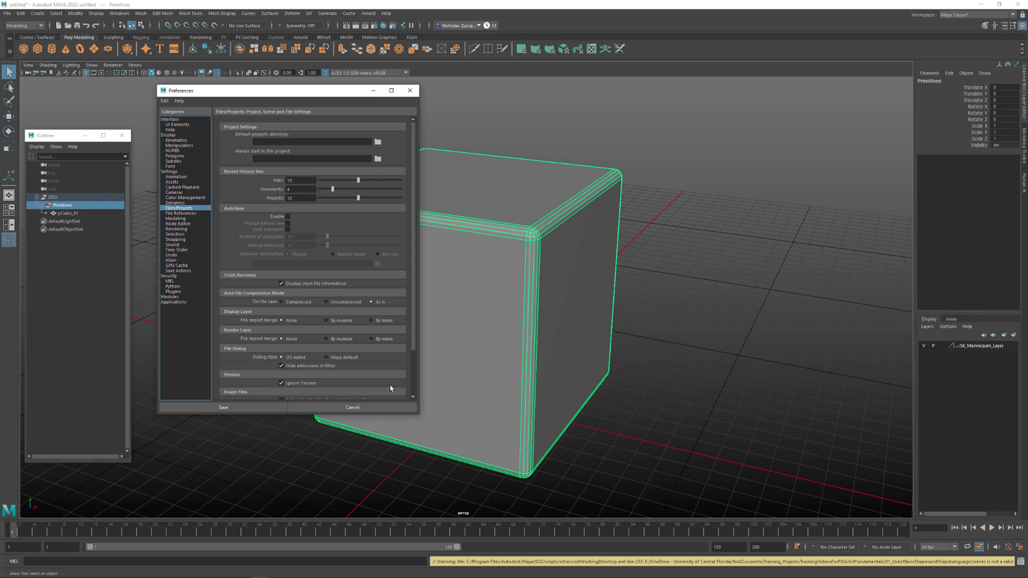
left_click(409, 90)
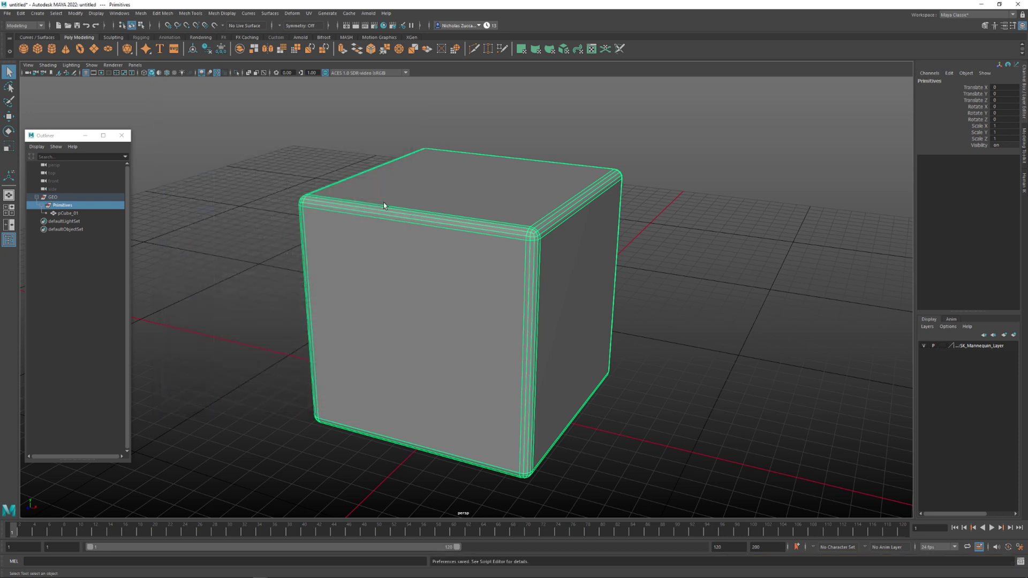
left_click_drag(371, 204, 368, 207, "alt")
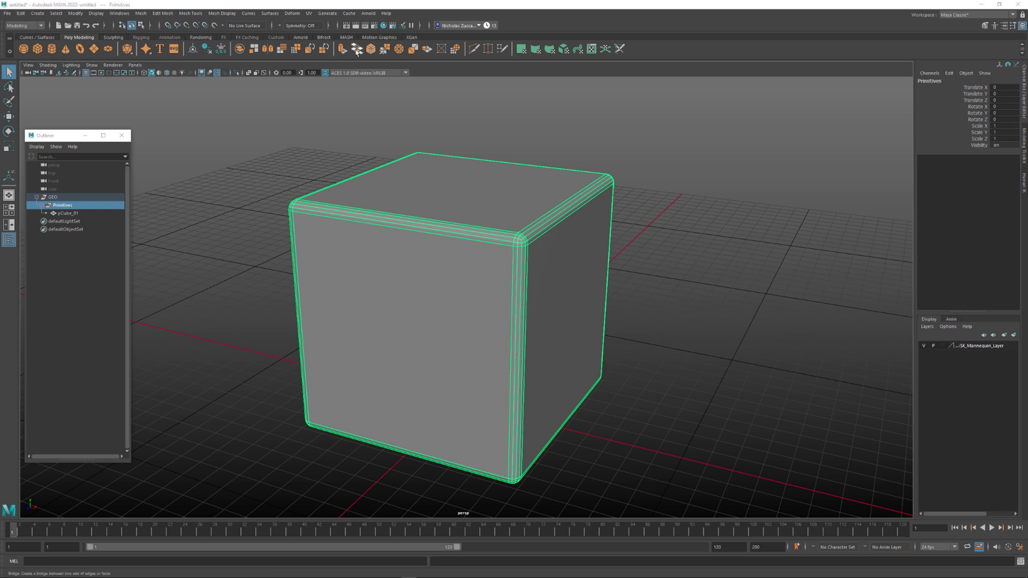
Start saving the scene under a new name and create a Maya folder inside 01_BasicShapesInMaya's LearningContent folder
left_click(7, 13)
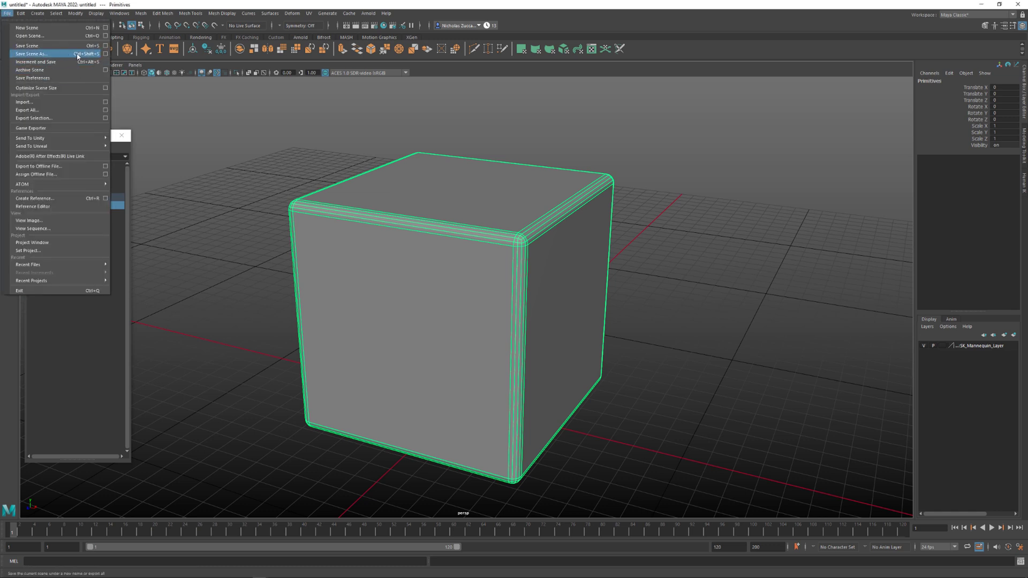
left_click(105, 53)
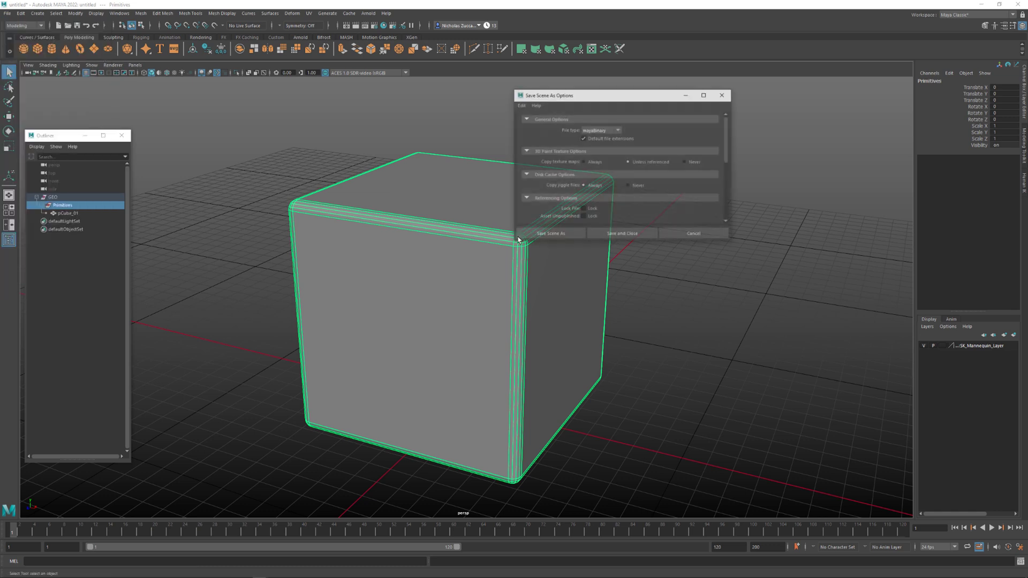
left_click(565, 236)
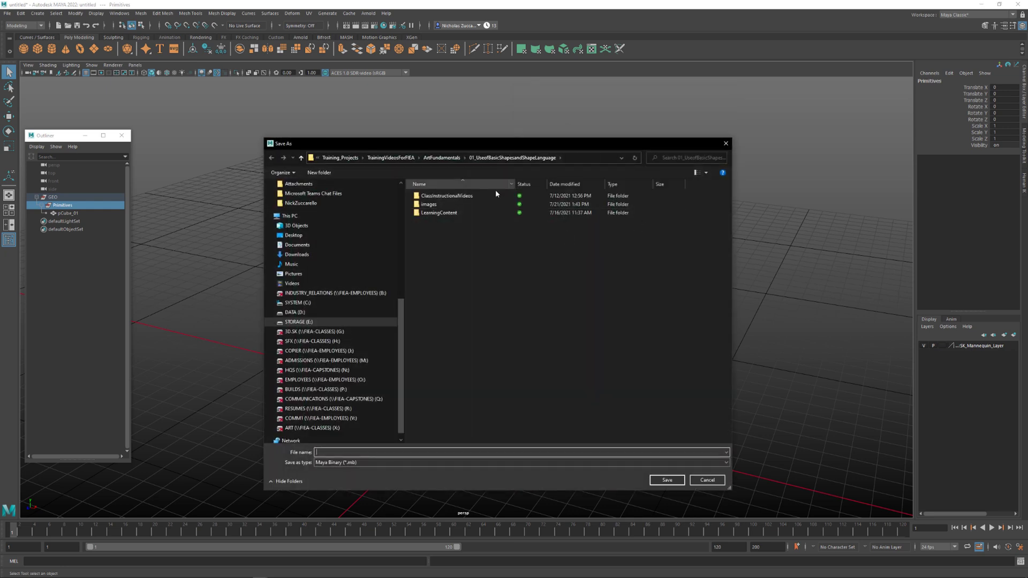
left_click(463, 214)
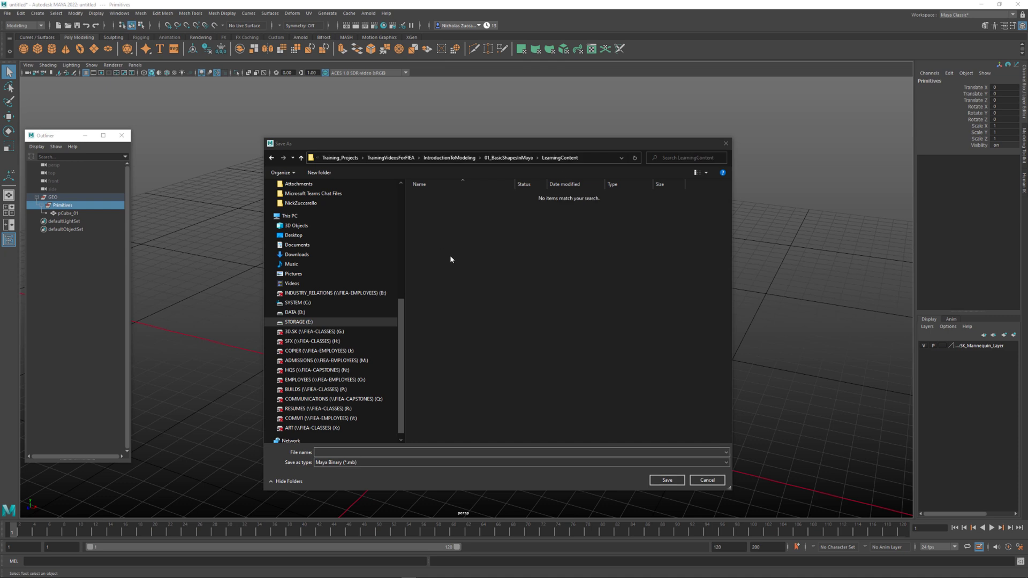
right_click(455, 257)
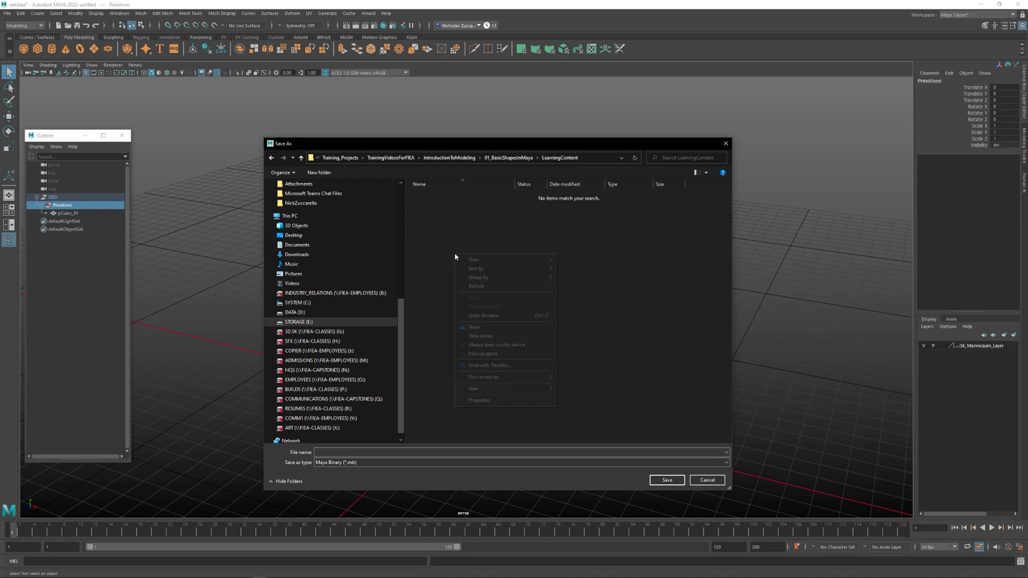
mouse_move(510, 389)
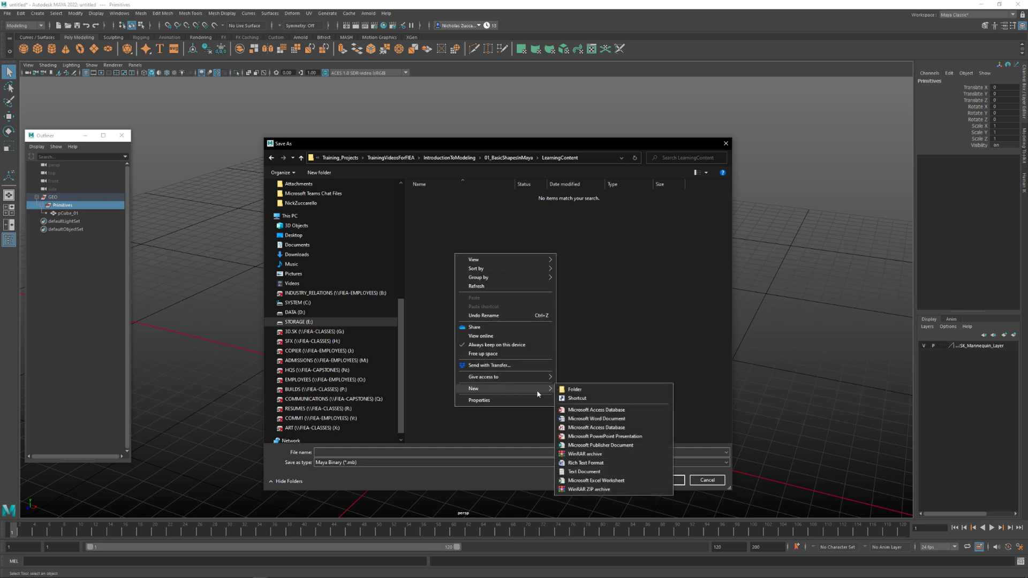
left_click(576, 391)
type("Maya")
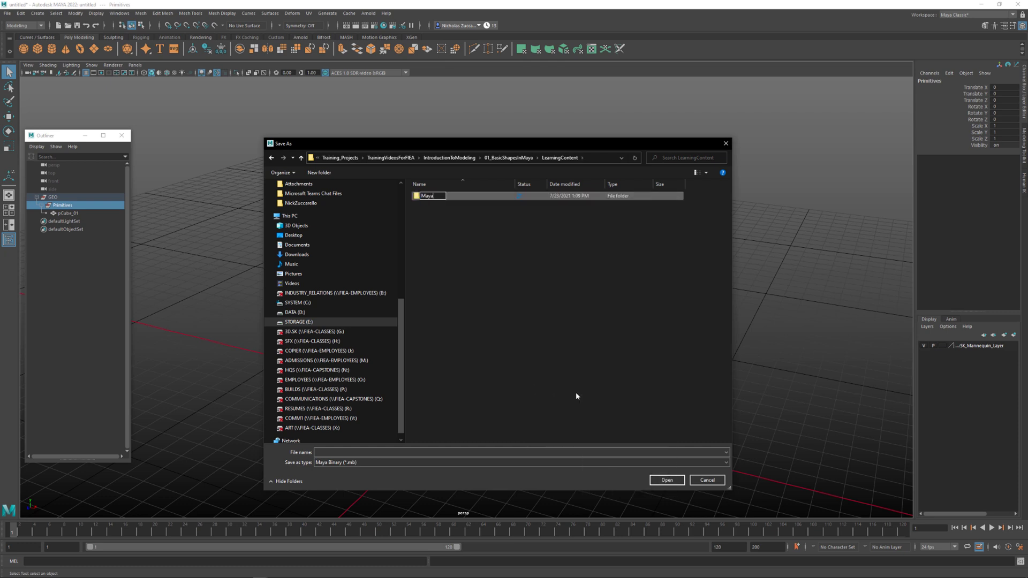
key("Return")
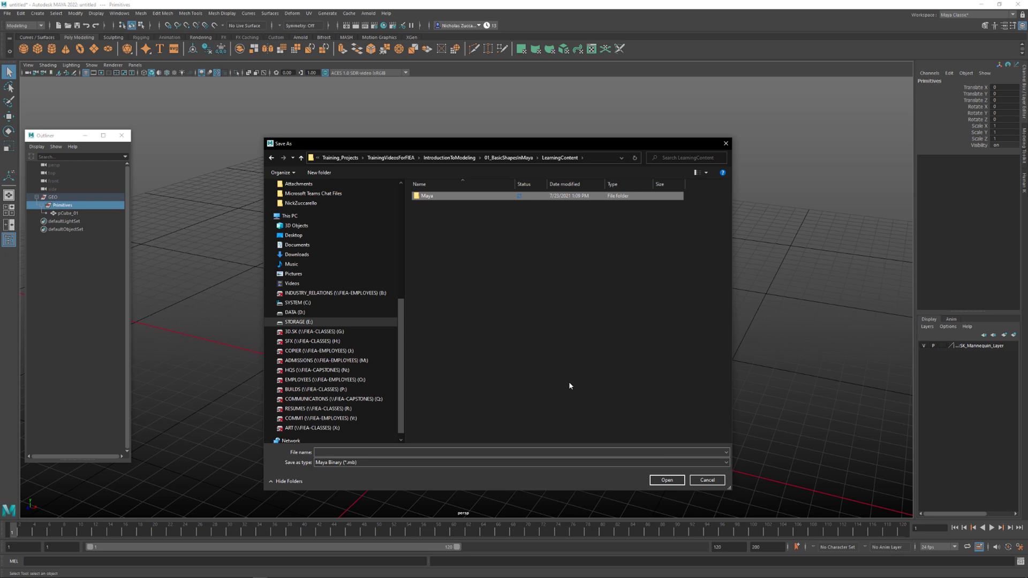
Save the scene as 01_BasicShapesInMaya_001 in Maya Binary format inside the new Maya folder
double_click(426, 196)
left_click(347, 453)
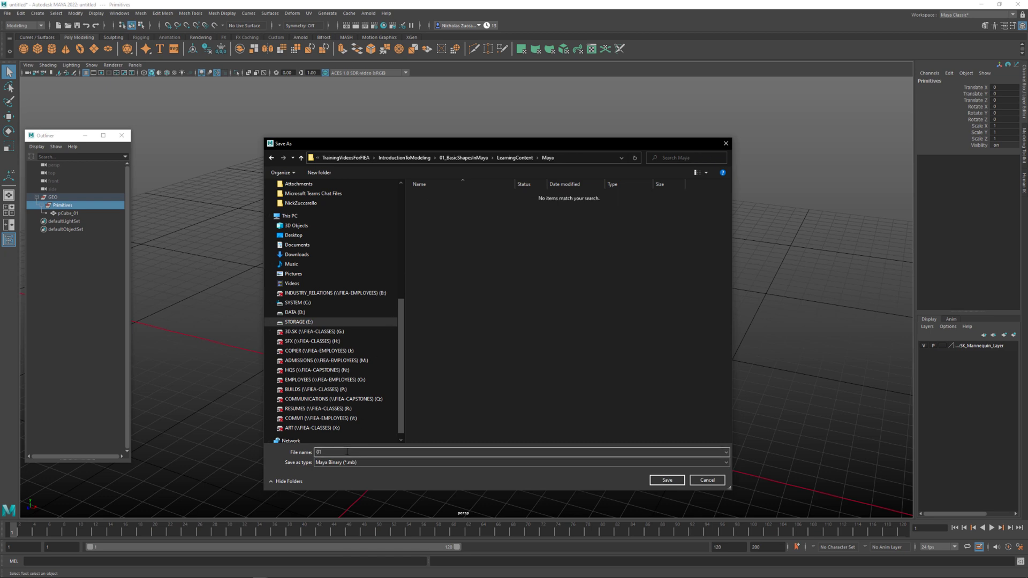
type("01_BasicShapesInMaya_001")
left_click(663, 479)
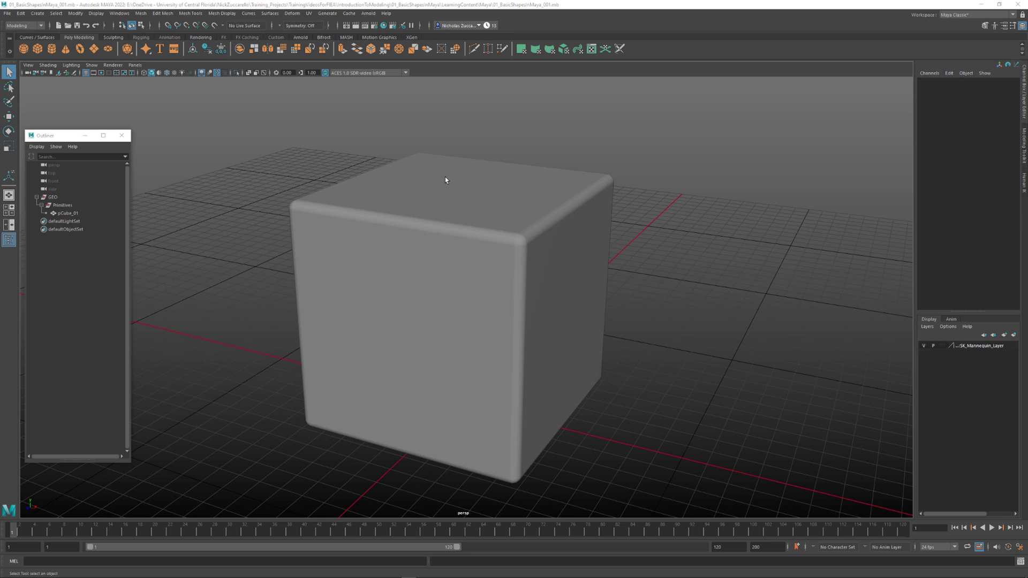
Assign a new Blinn material to pCube_01
left_click(472, 263)
right_click(472, 263)
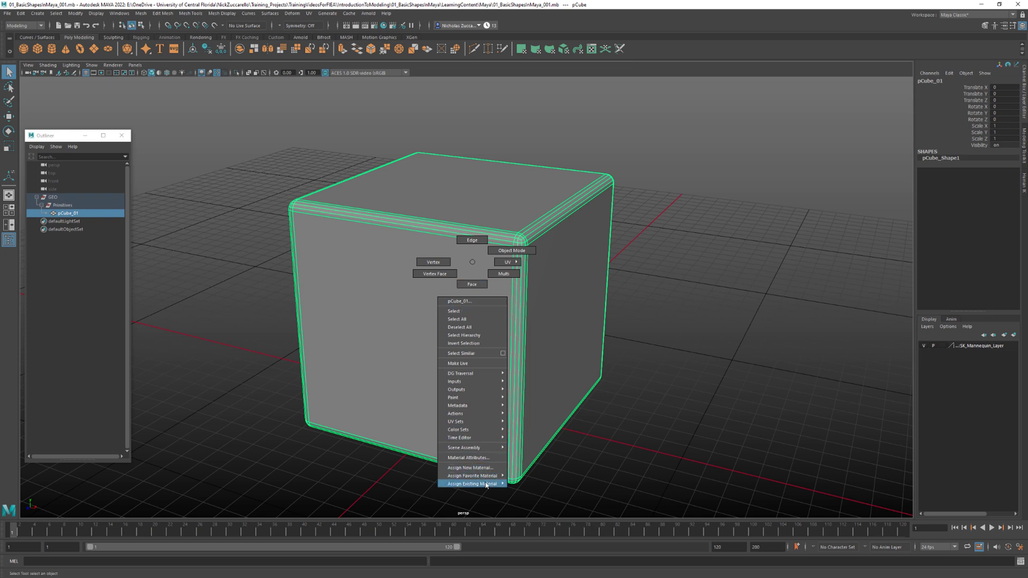
mouse_move(486, 485)
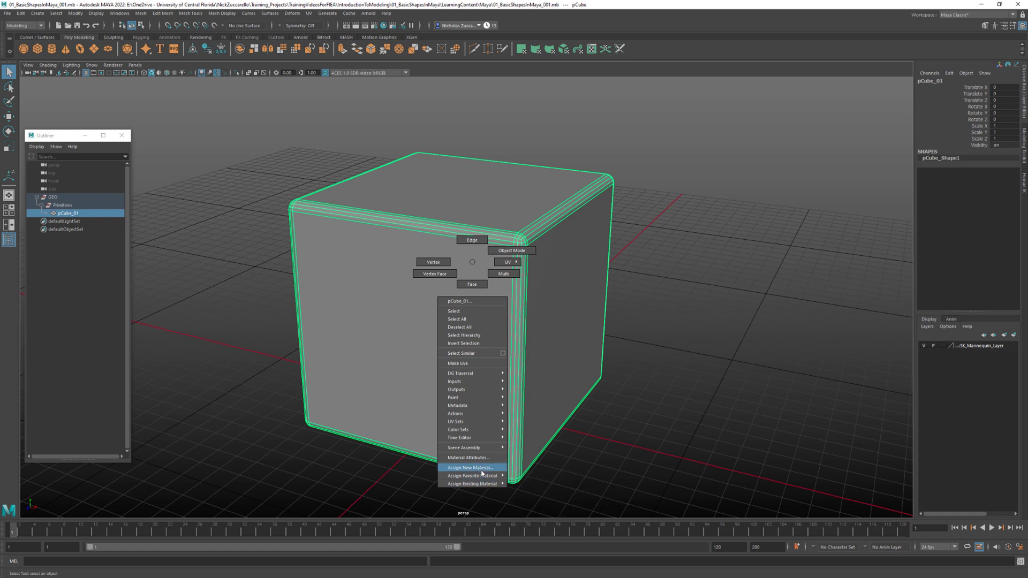
left_click(482, 468)
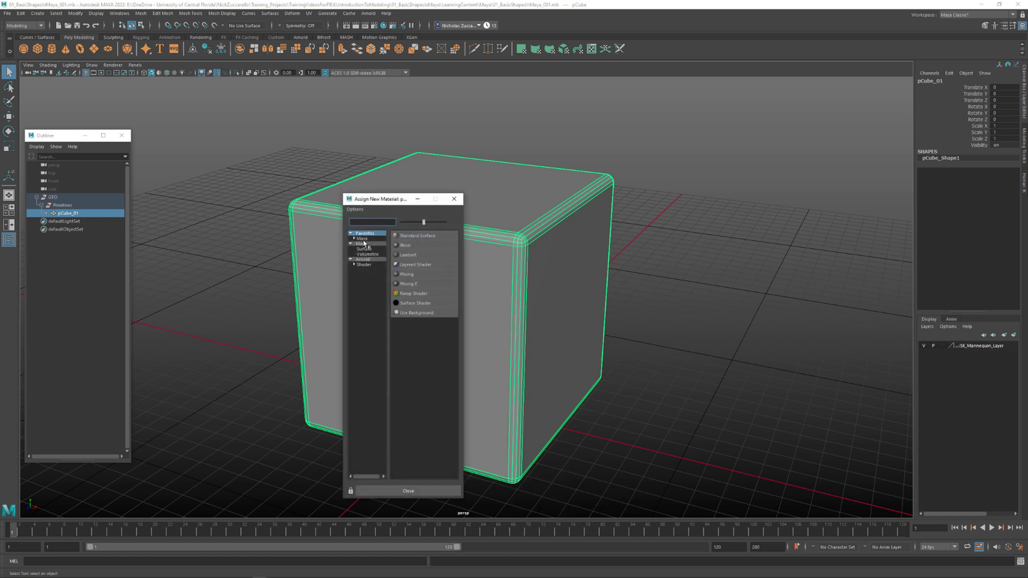
left_click(362, 239)
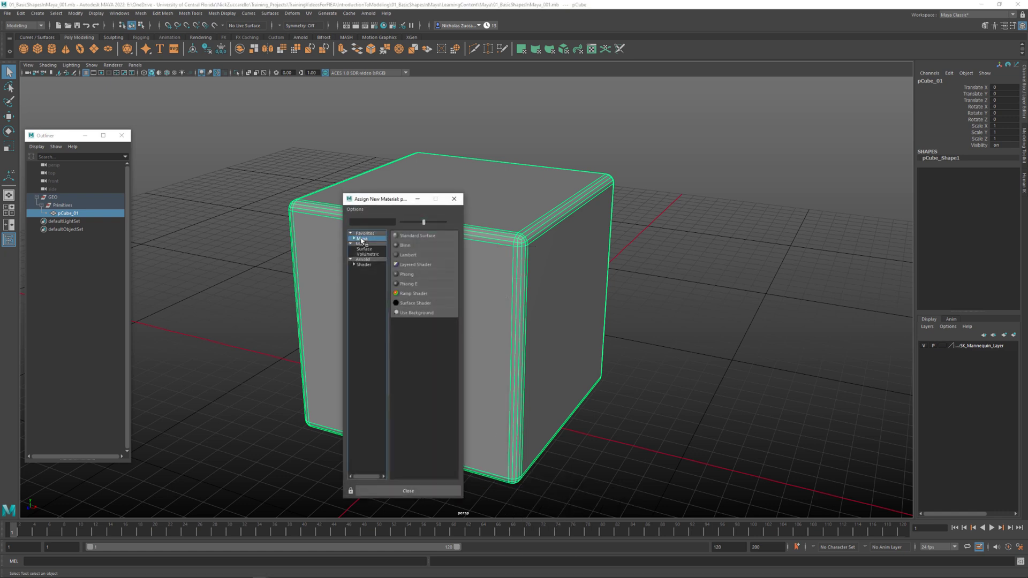
left_click(405, 245)
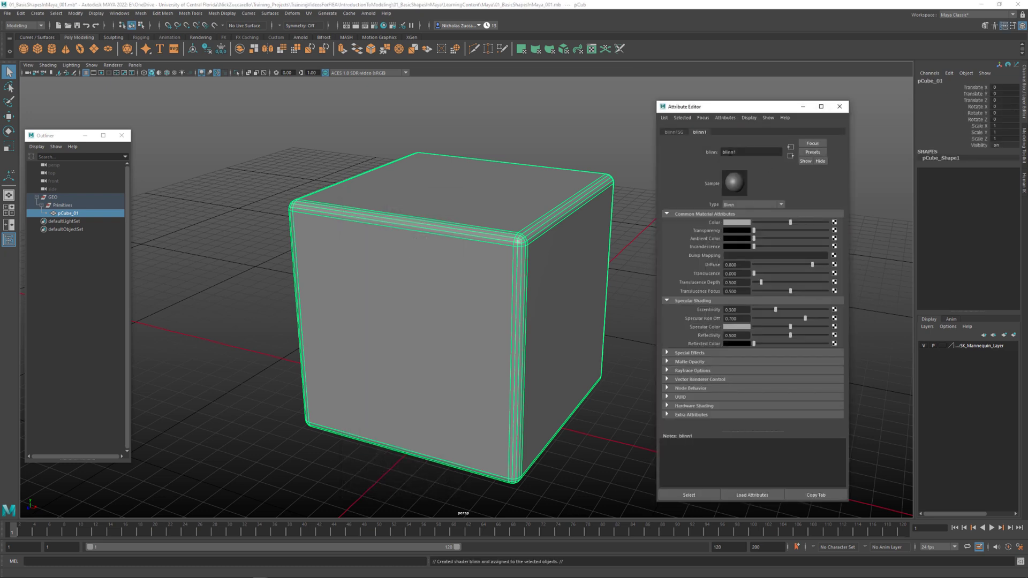
Rename the Blinn material M_blinn, close its attributes and inspect the shading on the deselected cube
left_click(729, 152)
key("Return")
left_click(841, 108)
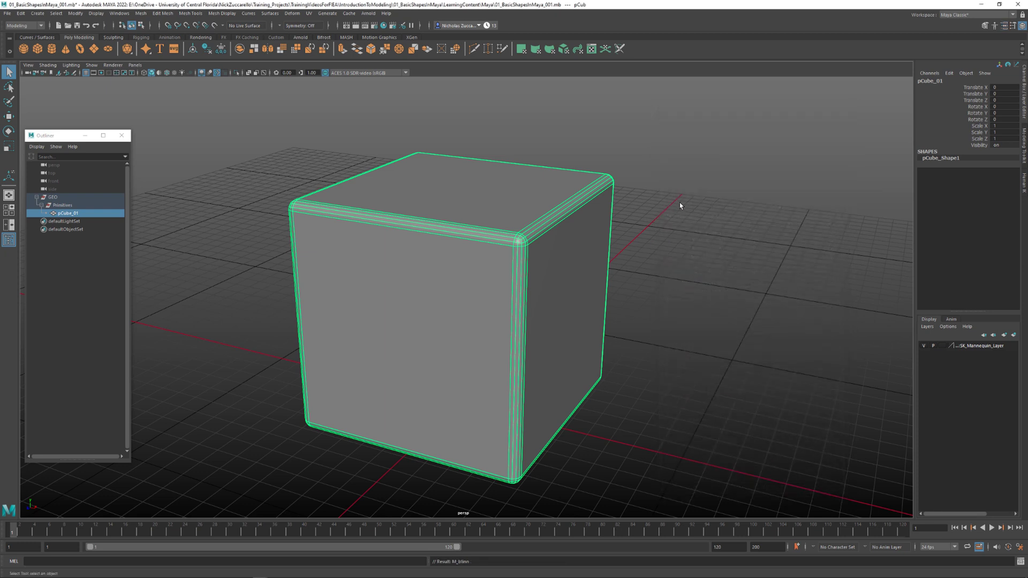
left_click(670, 235)
mouse_move(727, 246)
left_mouse_down("alt")
mouse_move(689, 248)
mouse_move(785, 251)
mouse_move(700, 223)
mouse_move(693, 248)
mouse_move(684, 243)
mouse_move(759, 244)
mouse_move(725, 244)
mouse_move(734, 265)
left_mouse_up("alt")
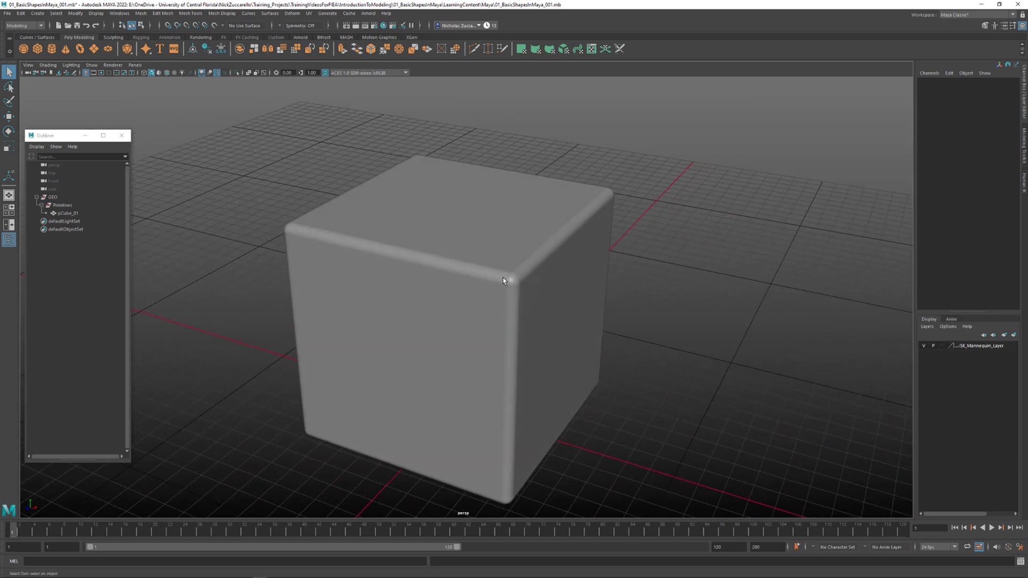
left_click_drag(568, 270, 491, 278, "alt")
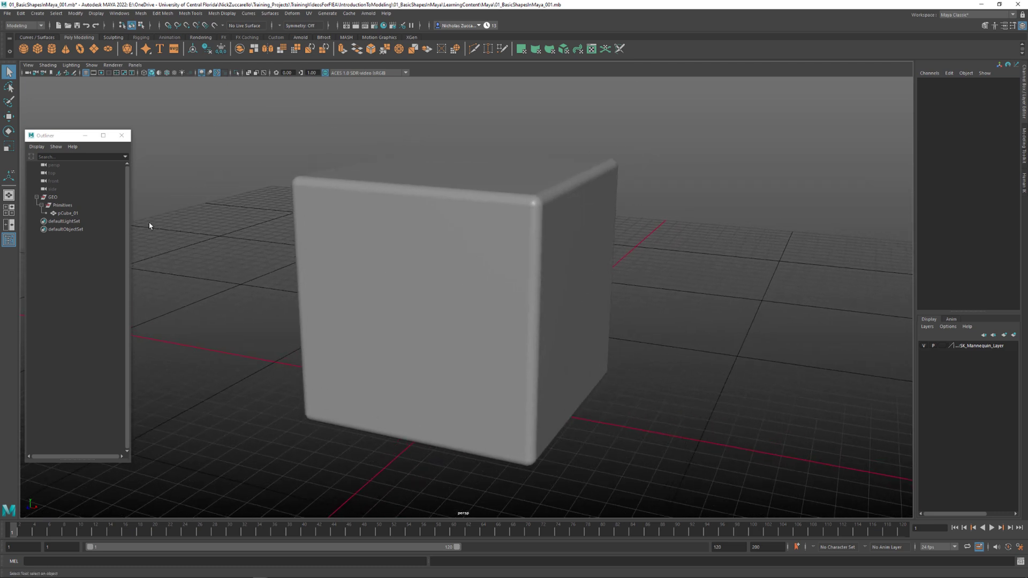
Select pCube_01, look over the Hide and Show commands, and hide the cube
left_click(67, 213)
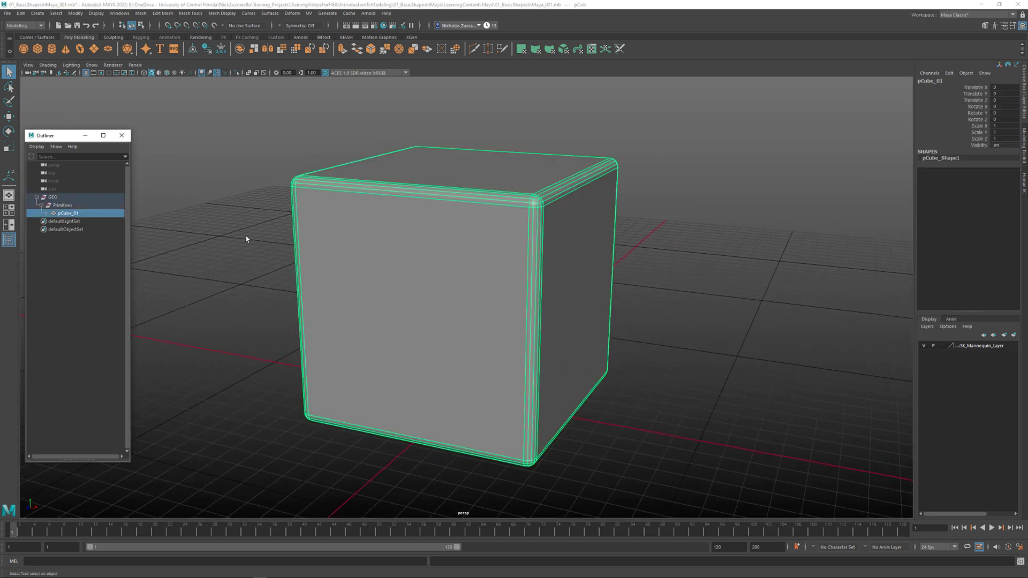
left_click(247, 239)
left_click(81, 213)
left_click(97, 14)
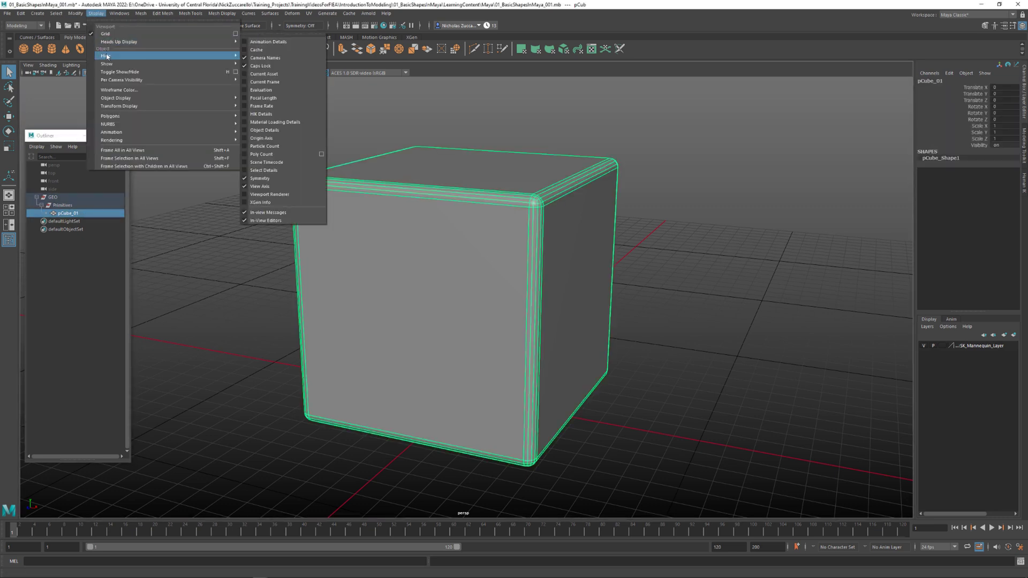
mouse_move(107, 56)
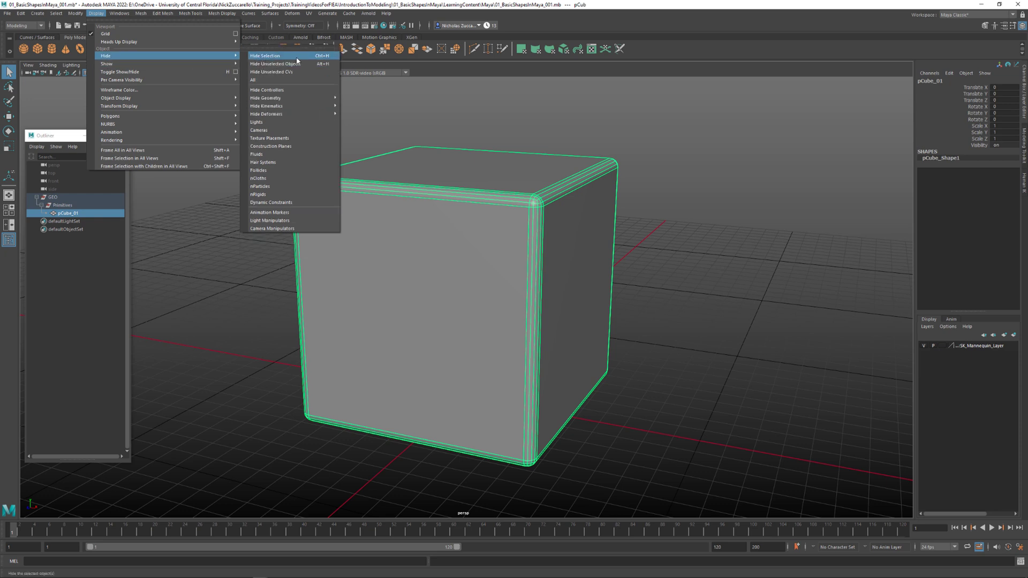
mouse_move(234, 66)
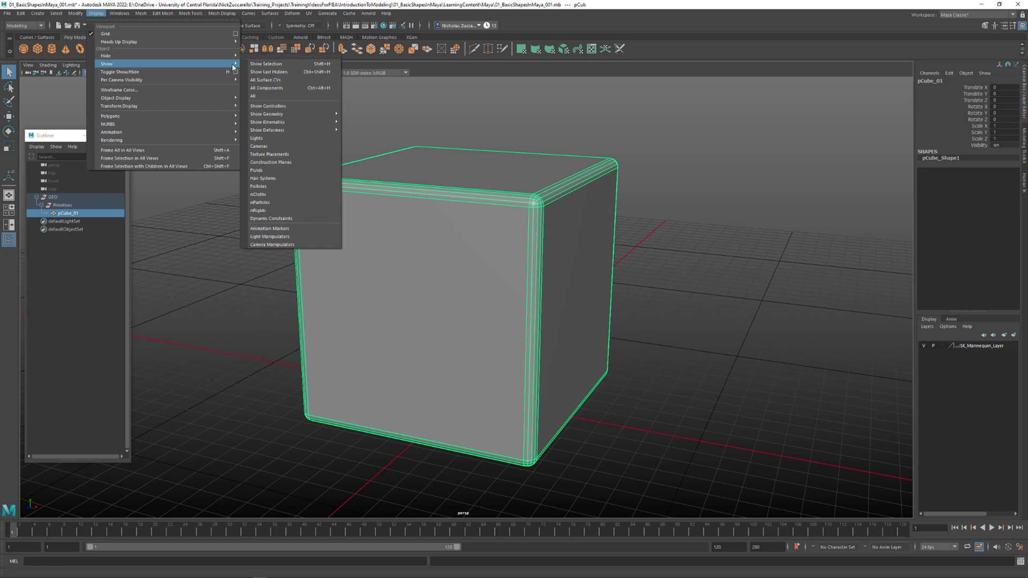
left_click(329, 127)
left_click(424, 187)
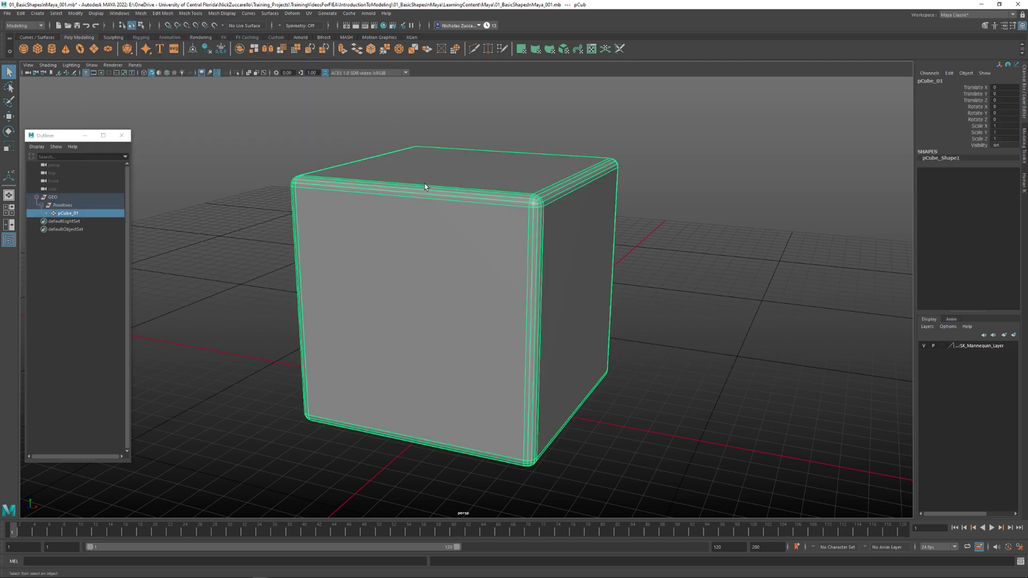
key("ctrl+h")
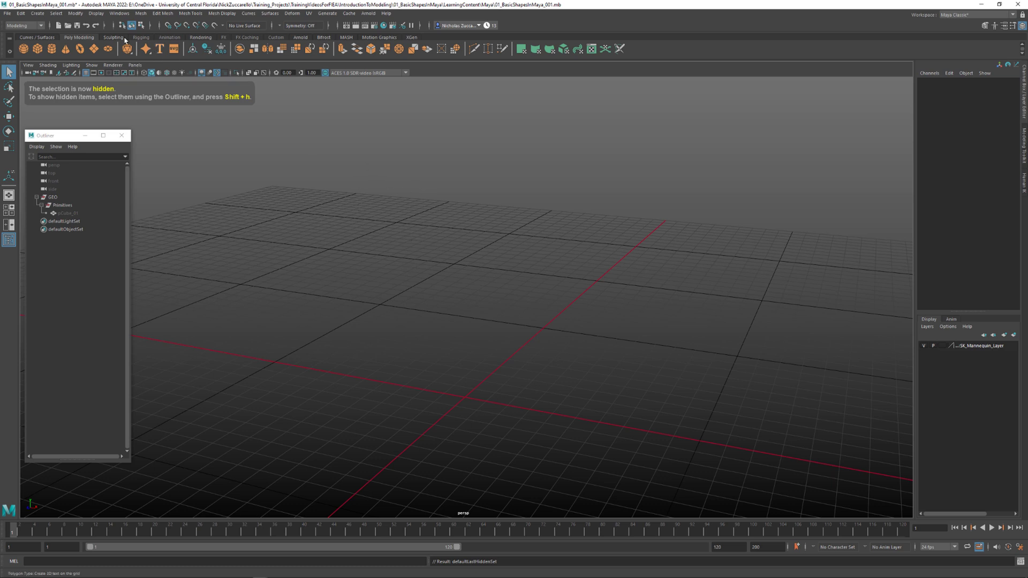
Create a polygon cube with width, height and depth of 100 and one division in each direction
left_click(38, 14)
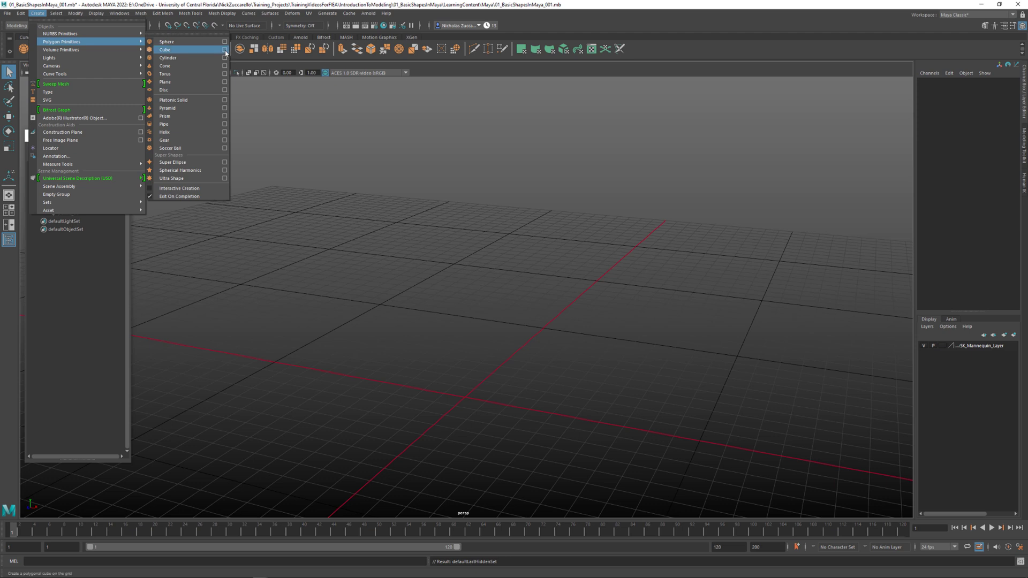
left_click(224, 49)
left_click_drag(596, 97, 713, 140)
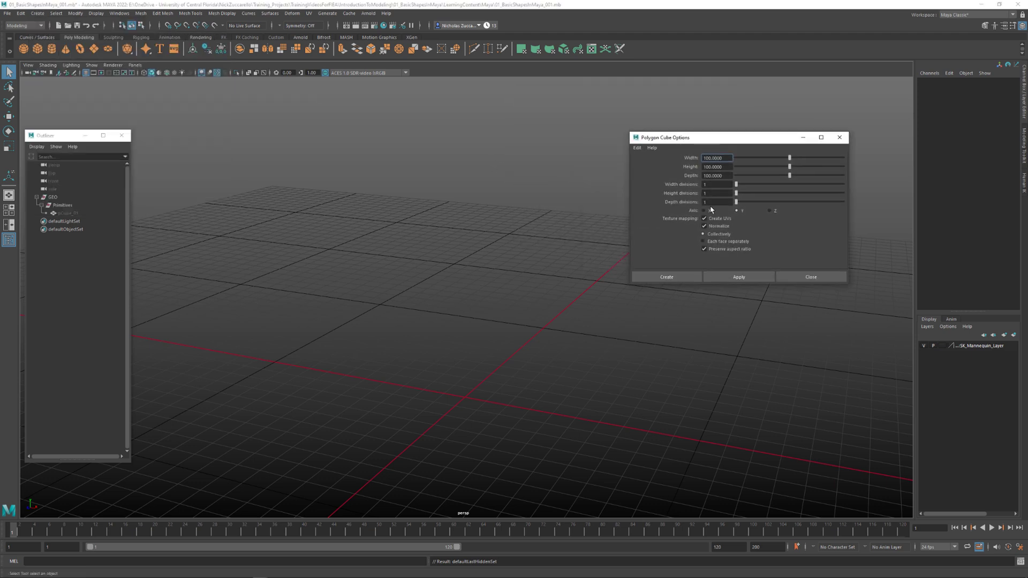
left_click(681, 278)
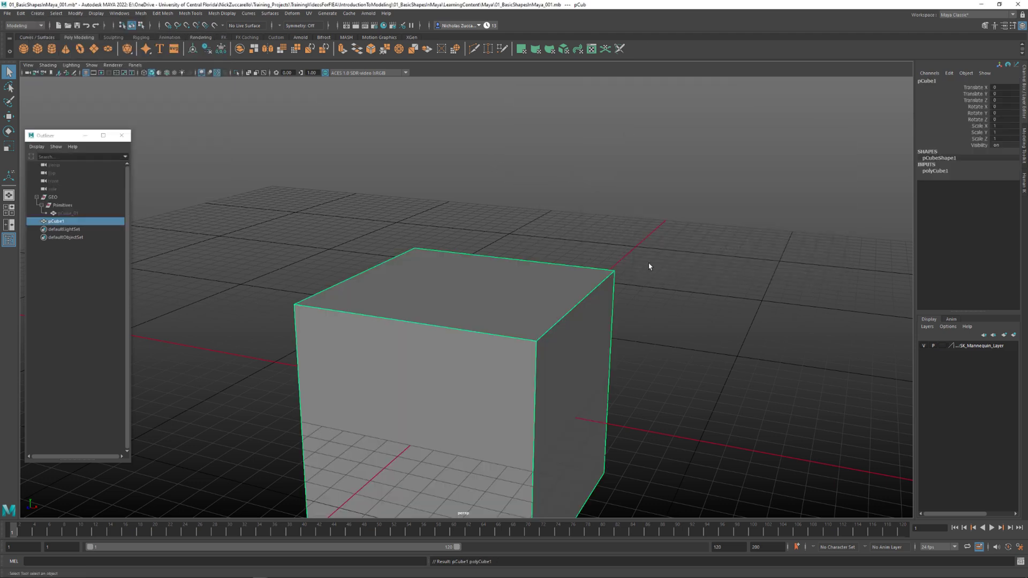
Raise the new cube to 50 units in Y with grid snapping so its base rests on the grid
key("w")
left_click_drag(645, 305, 684, 248, "alt")
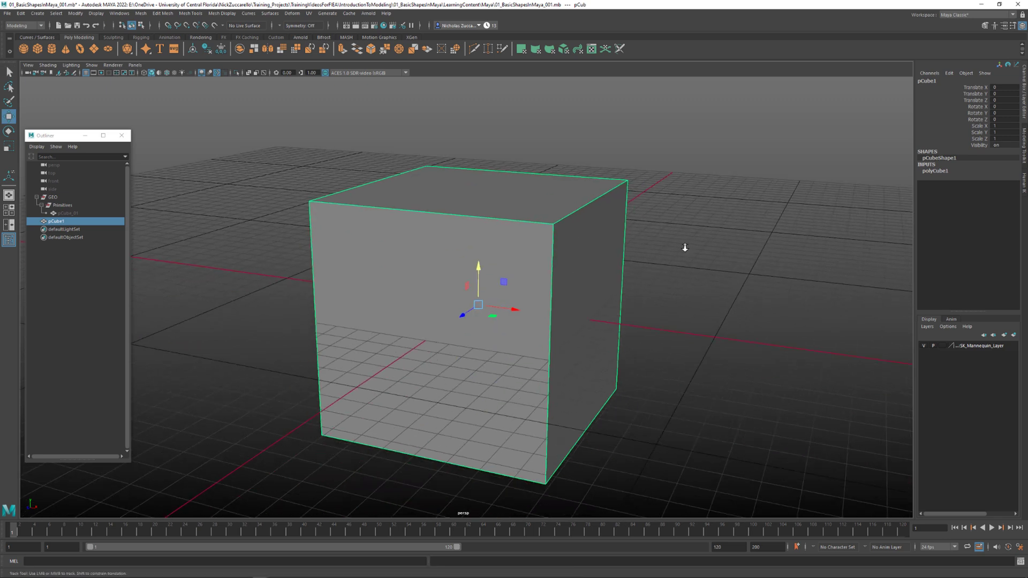
right_click_drag(684, 248, 650, 256, "alt")
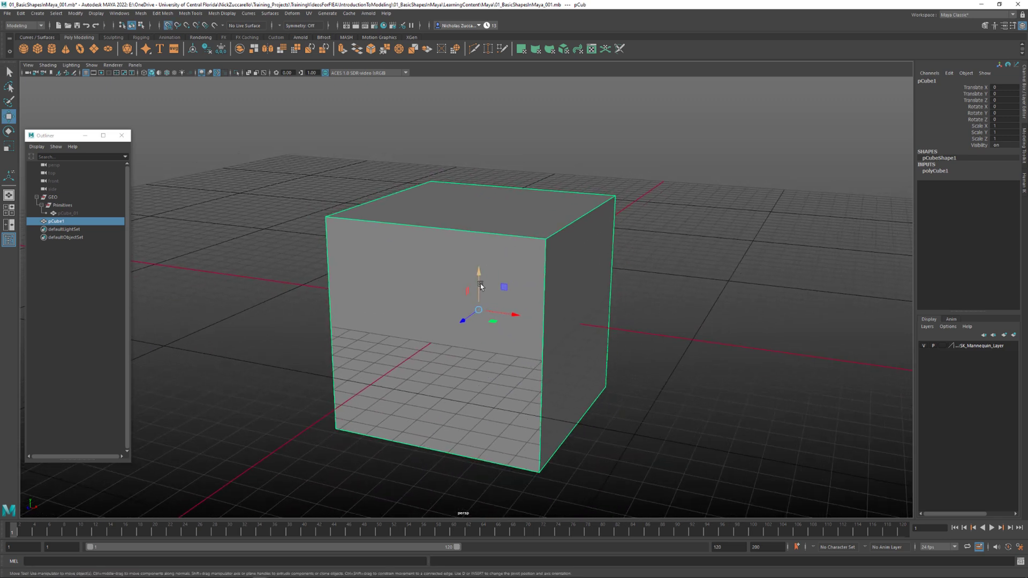
left_click_drag(479, 276, 485, 215)
mouse_move(560, 340)
left_mouse_down("alt")
mouse_move(561, 319)
mouse_move(569, 346)
left_mouse_up("alt")
left_click_drag(646, 259, 656, 286, "alt")
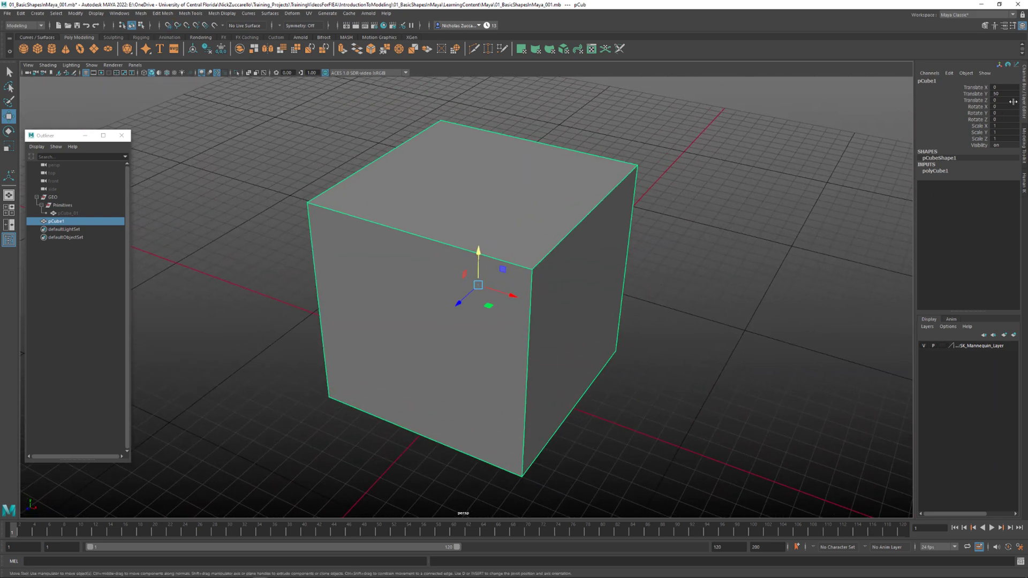
left_click_drag(628, 342, 620, 318, "alt")
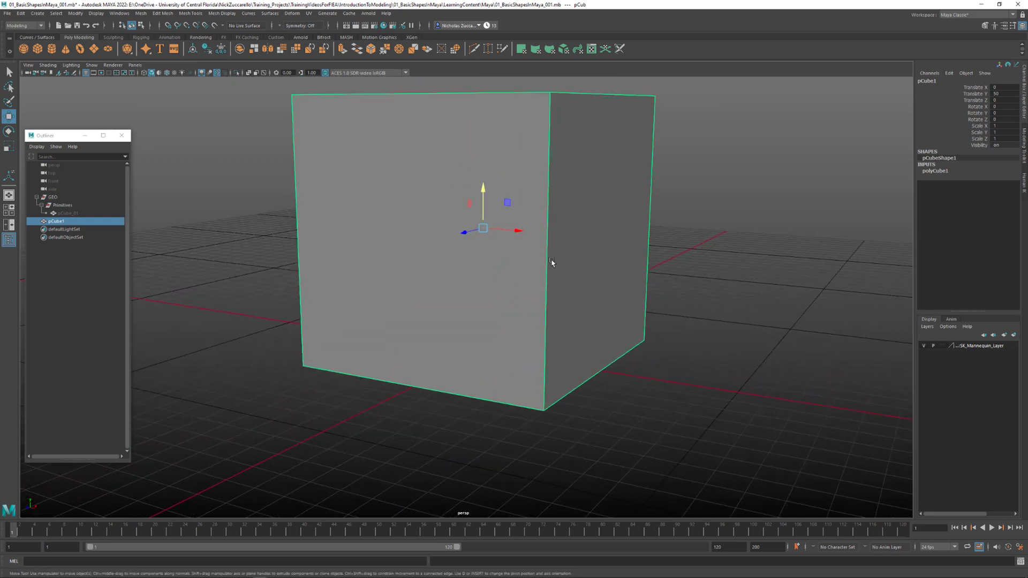
Move the cube's pivot to the centre of its bottom face
key("d")
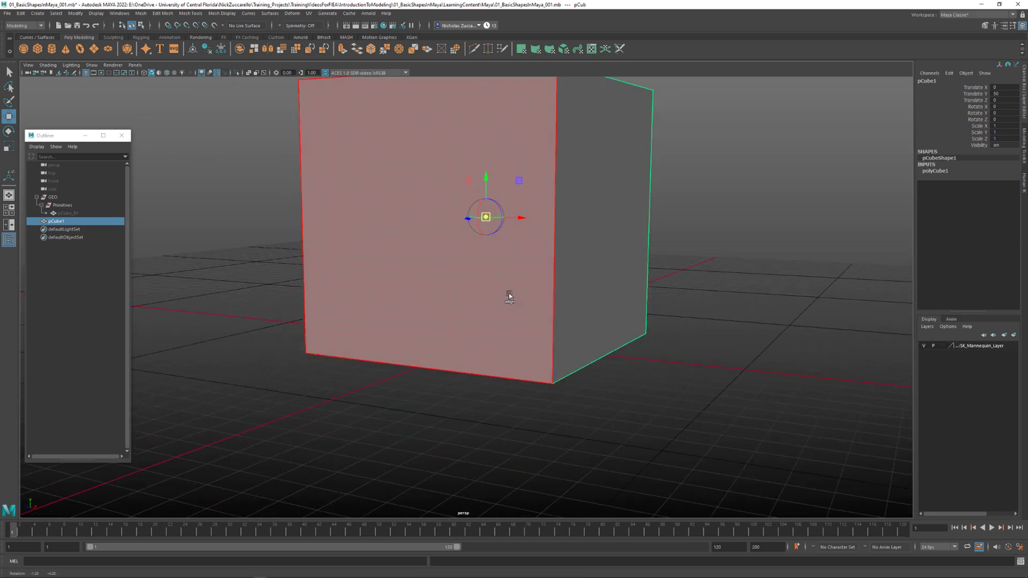
left_click_drag(509, 294, 493, 236, "alt")
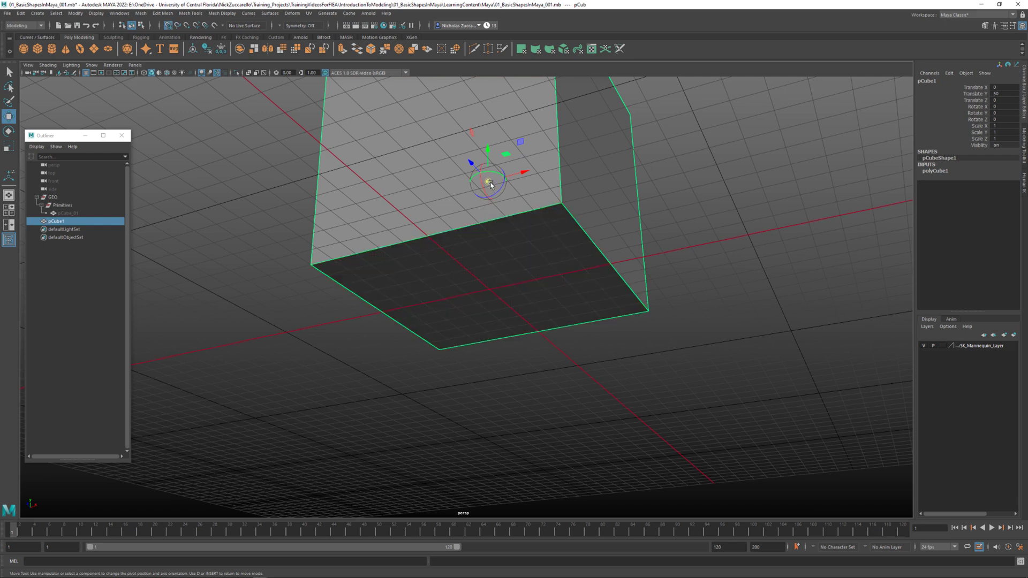
left_click(490, 289)
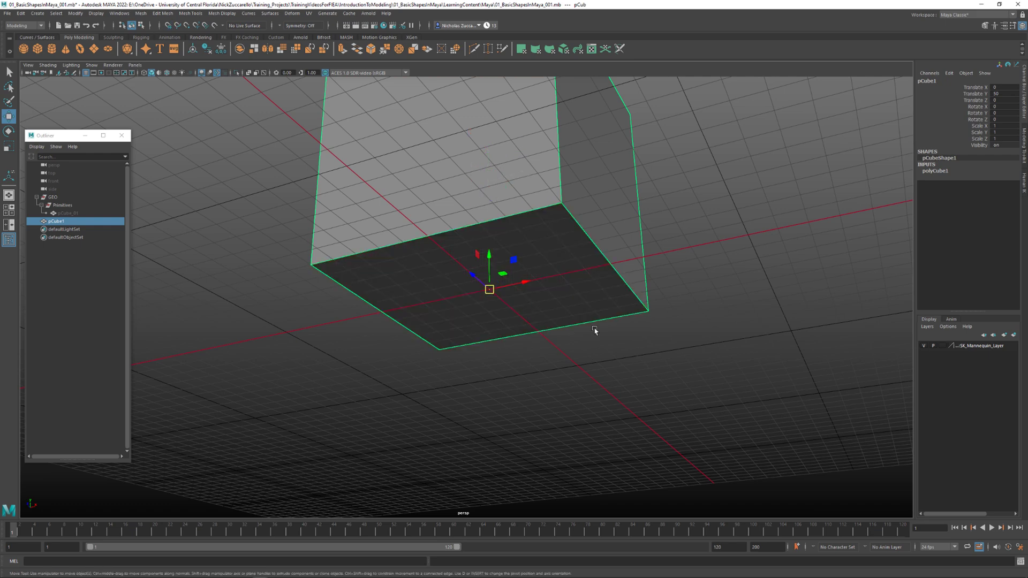
left_click_drag(594, 331, 646, 341, "alt")
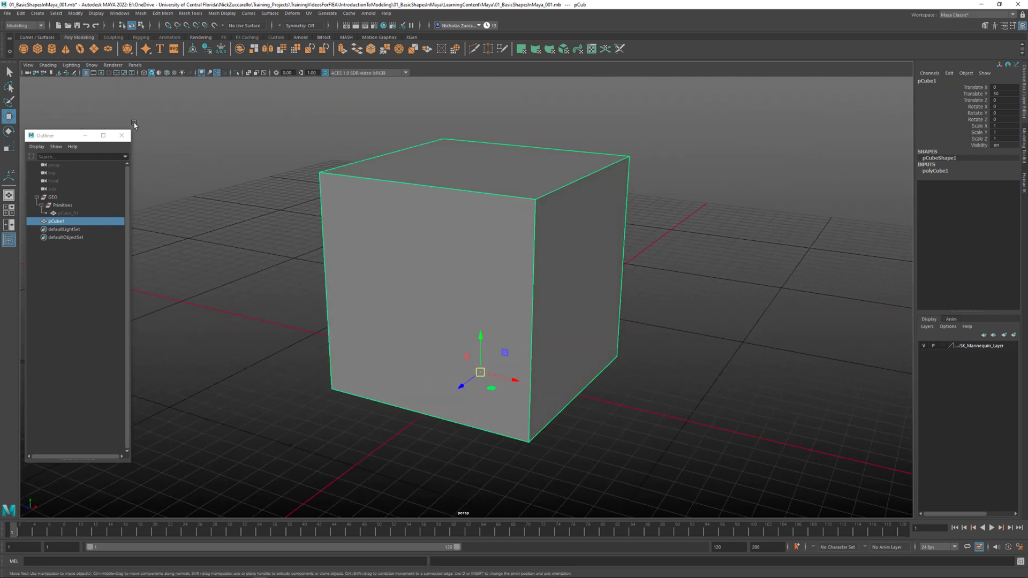
Freeze the cube's transformations and delete its construction history
left_click(75, 13)
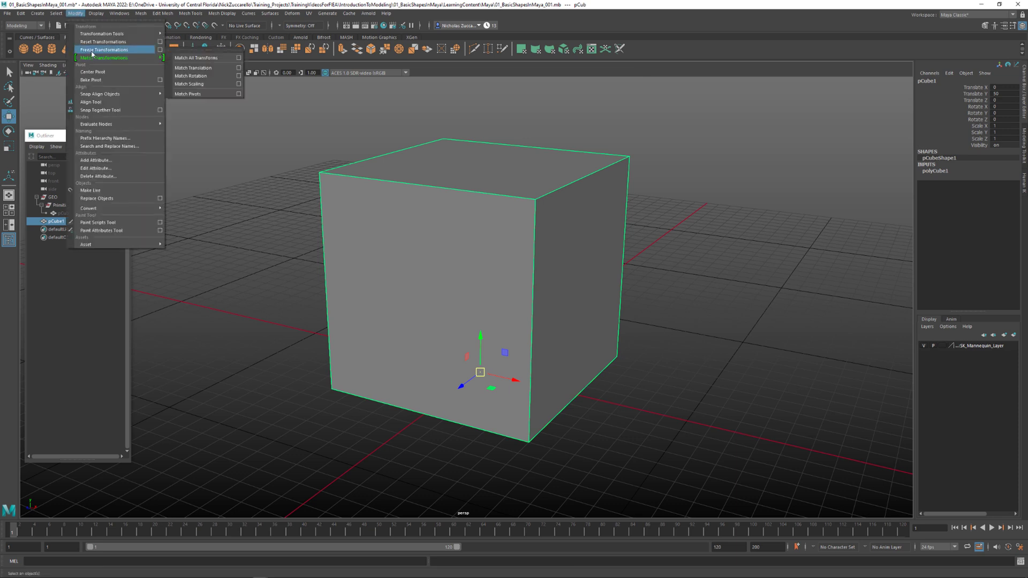
left_click(104, 49)
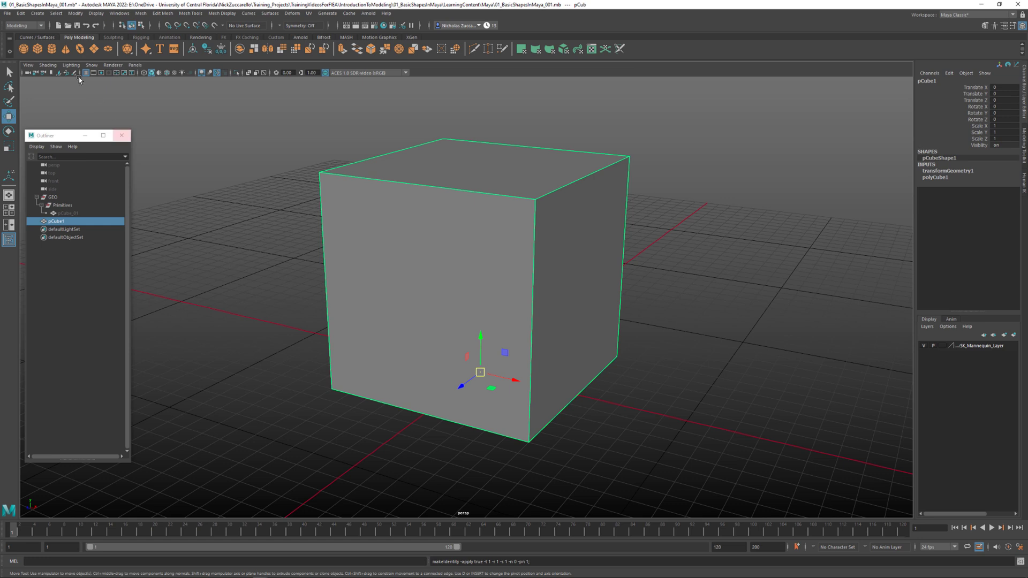
left_click(21, 13)
mouse_move(75, 108)
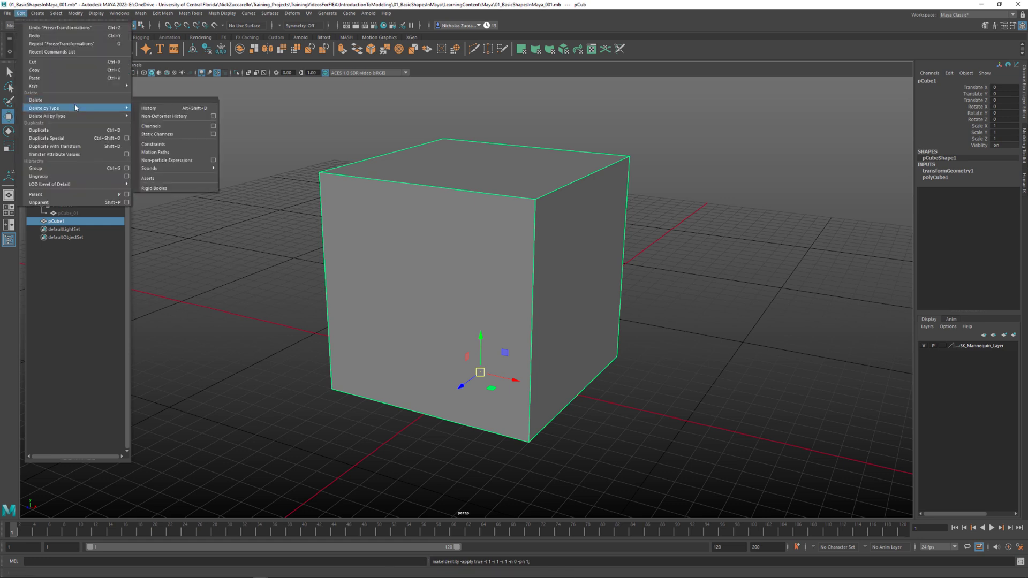
left_click(152, 108)
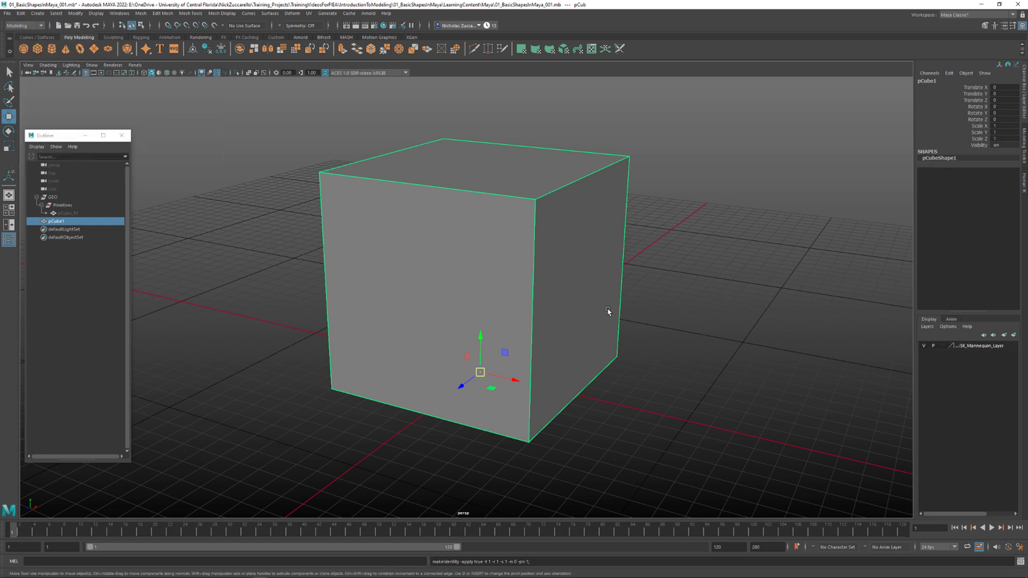
Switch the cube to face selection, select its top face and activate the Scale tool
left_click(676, 332)
left_click_drag(675, 333, 587, 307, "alt")
left_click(568, 298)
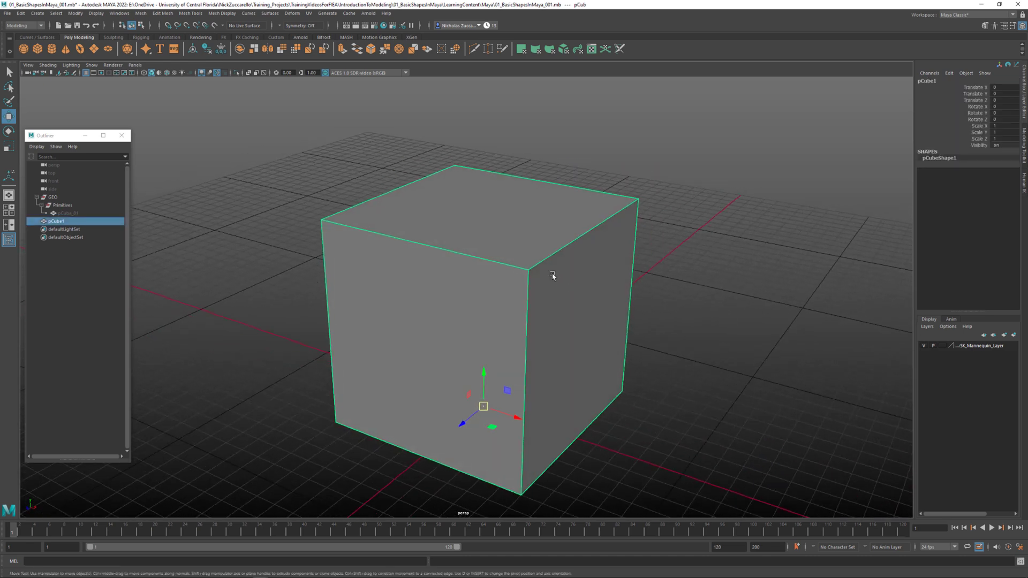
key("F11")
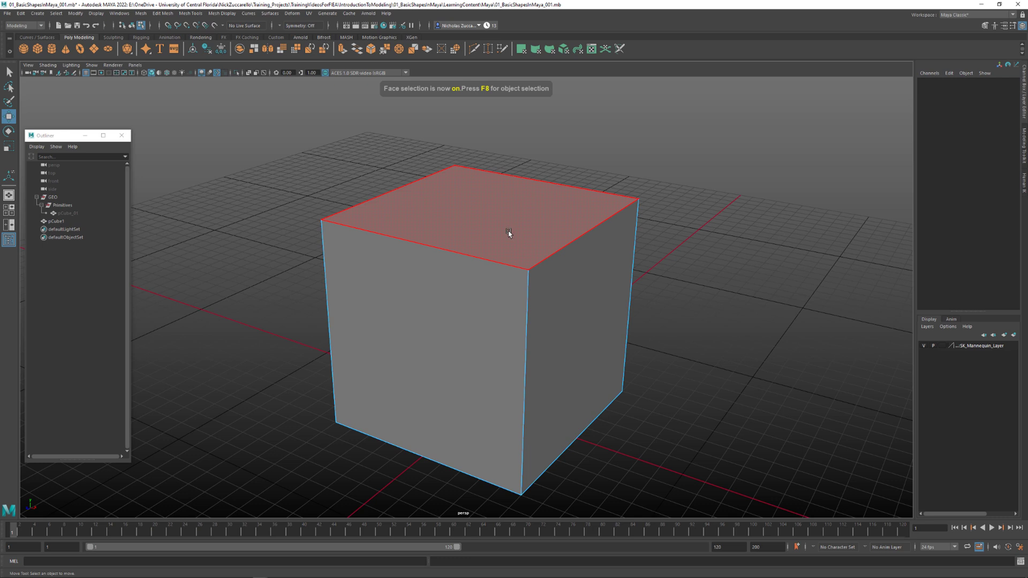
right_click(518, 230)
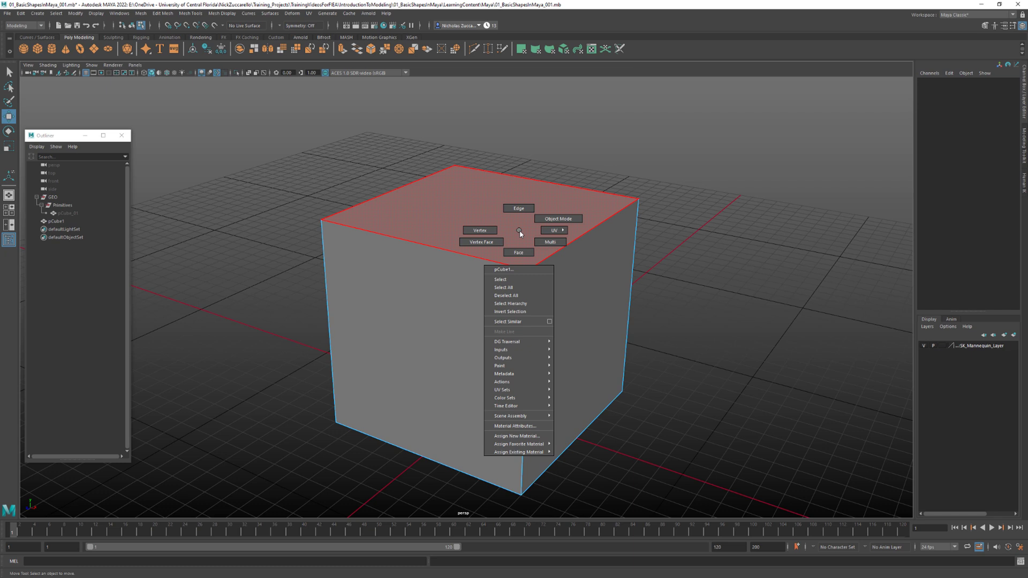
left_click(518, 252)
left_click(501, 221)
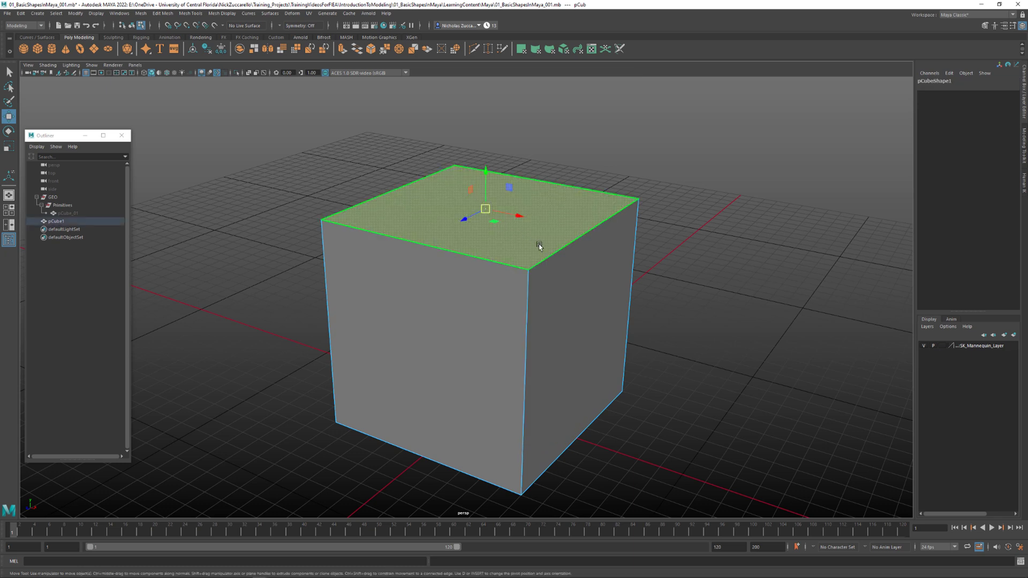
key("r")
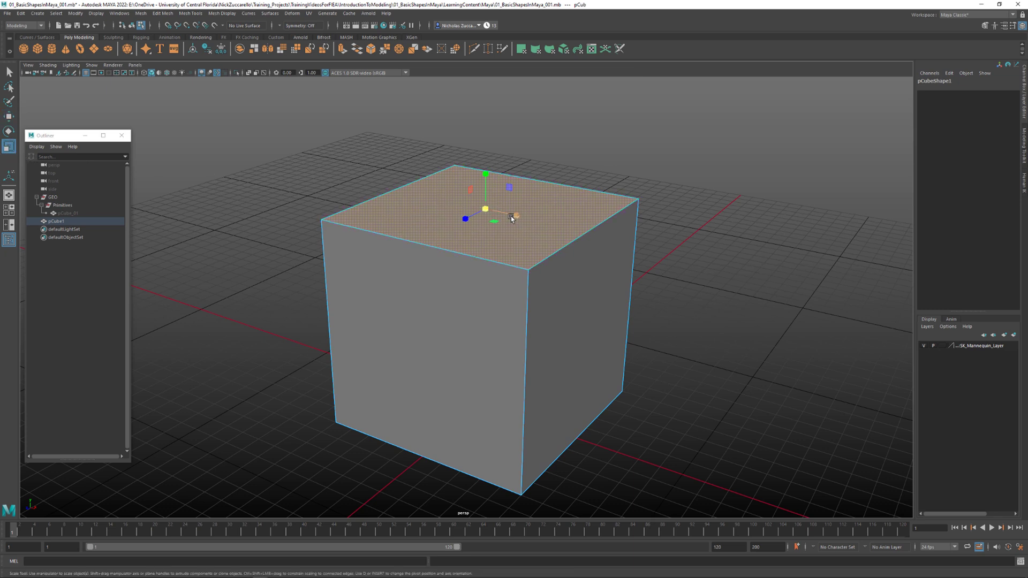
Collapse the cube's top face to zero width along X, preview the shape smoothed, return to unsmoothed display and deselect the face
left_click_drag(516, 215, 432, 211)
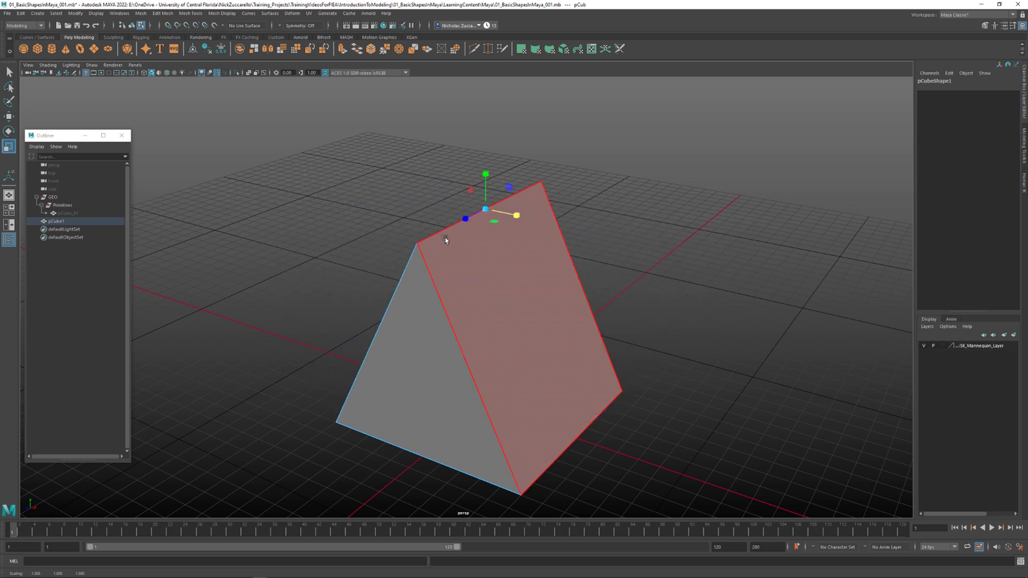
key("3")
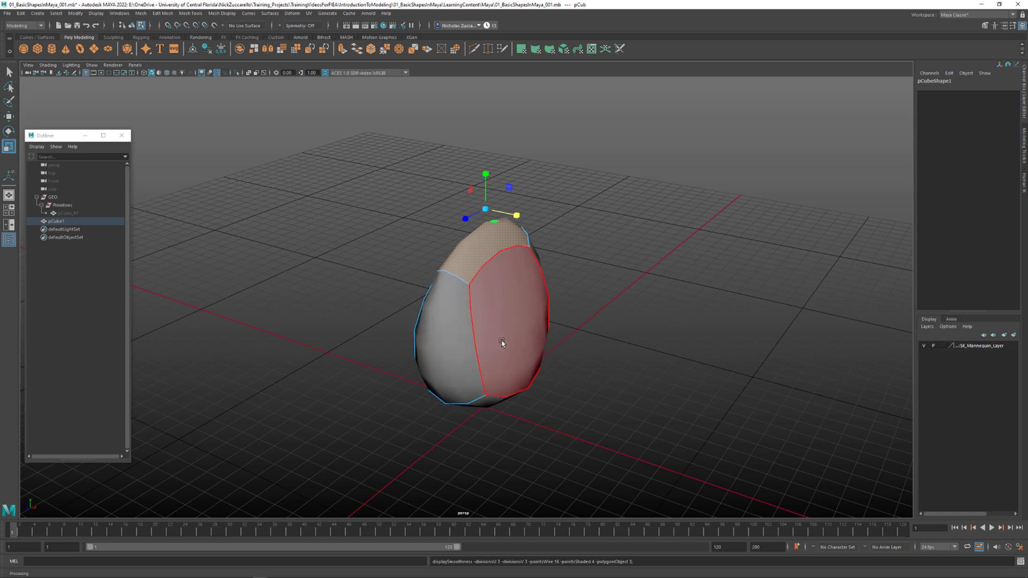
key("1")
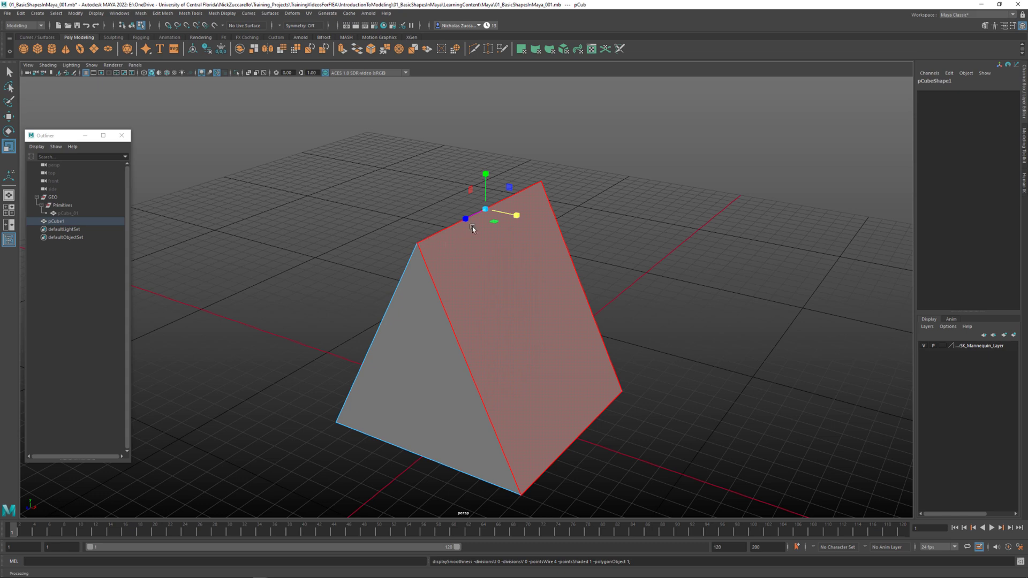
left_click(616, 268)
left_click_drag(491, 285, 545, 329, "alt")
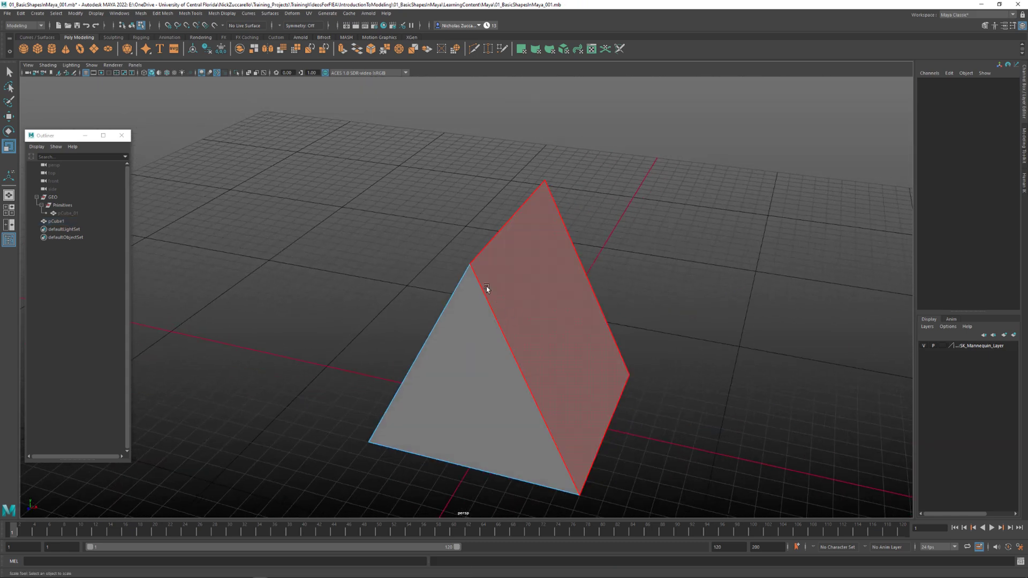
Merge the overlapping vertices at the near end of the ridge to their center and check the smoothed preview
key("F9")
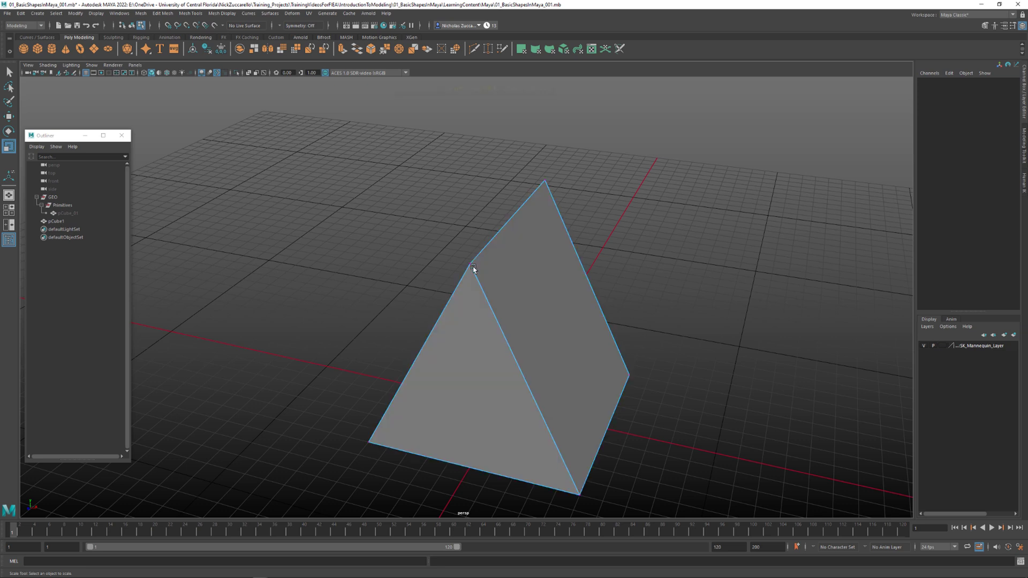
left_click(469, 263)
left_click_drag(484, 274, 484, 276, "alt")
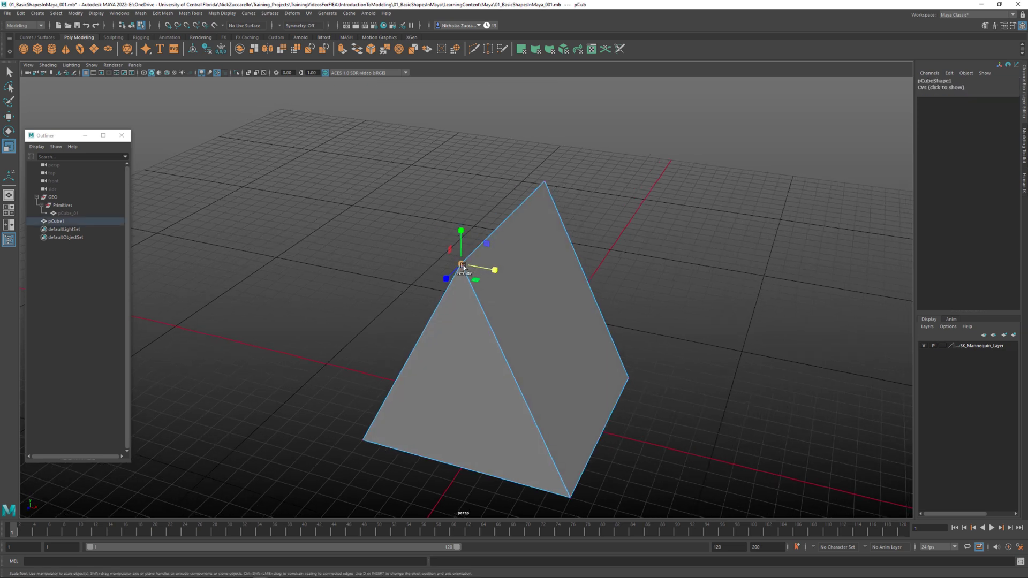
right_click(463, 267, "shift")
right_click_drag(463, 266, 471, 228, "shift")
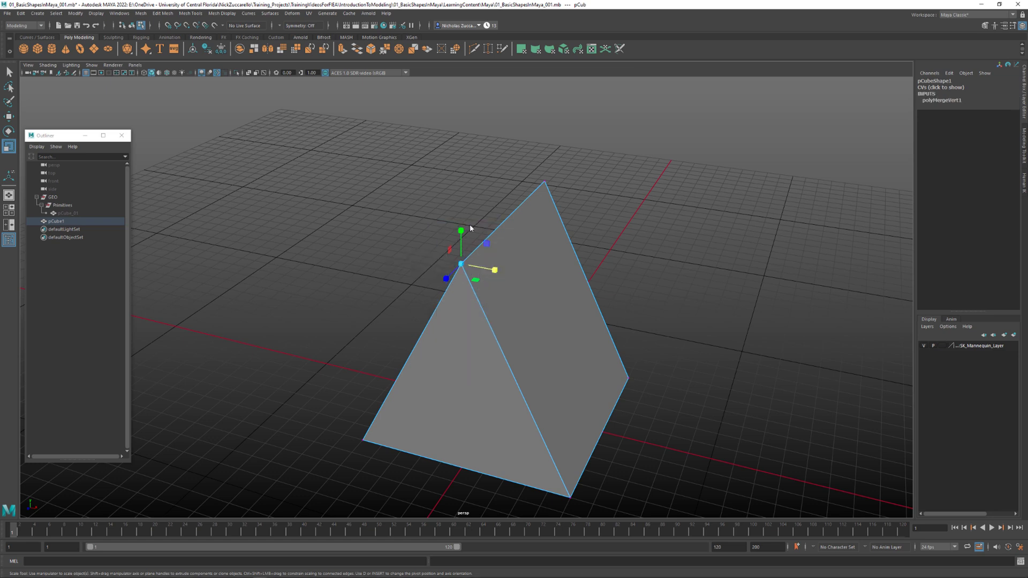
key("w")
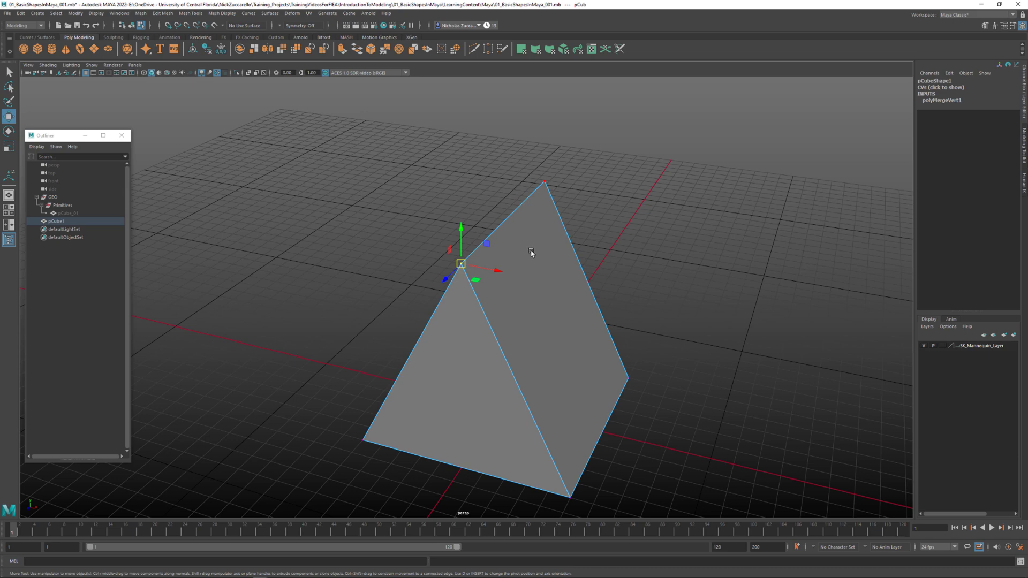
key("3")
left_click_drag(573, 271, 455, 276, "alt")
key("1")
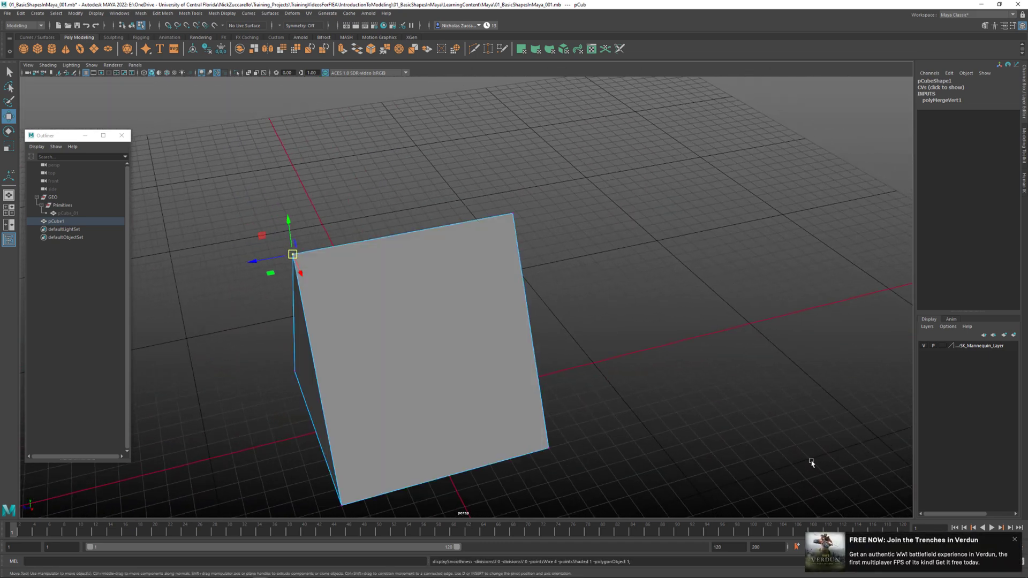
Dismiss the game advertisement, merge the overlapping vertices at the ridge's other end to their center and check the smoothed preview
left_click(1015, 542)
left_click_drag(595, 372, 542, 316, "alt")
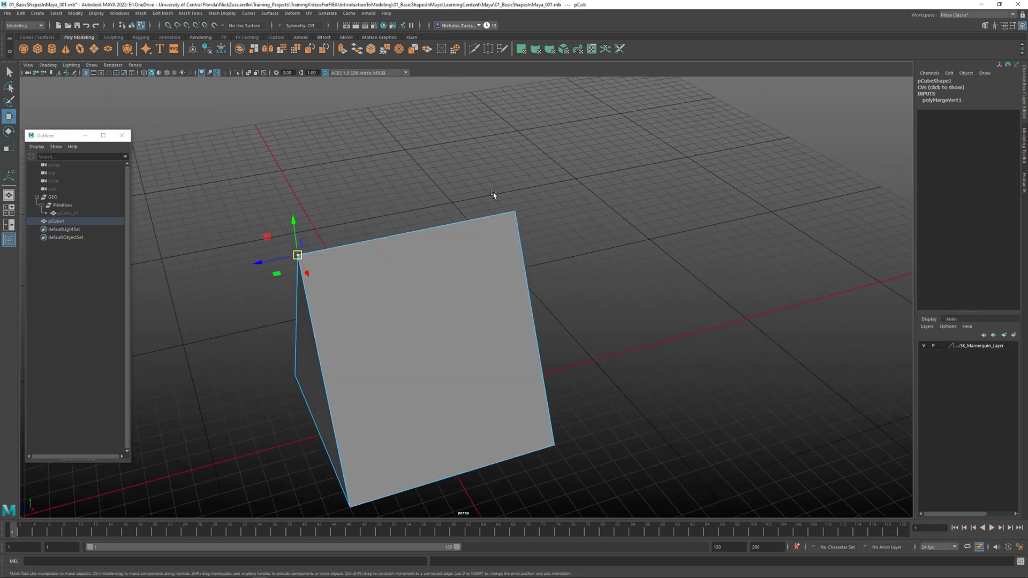
left_click_drag(497, 194, 512, 226)
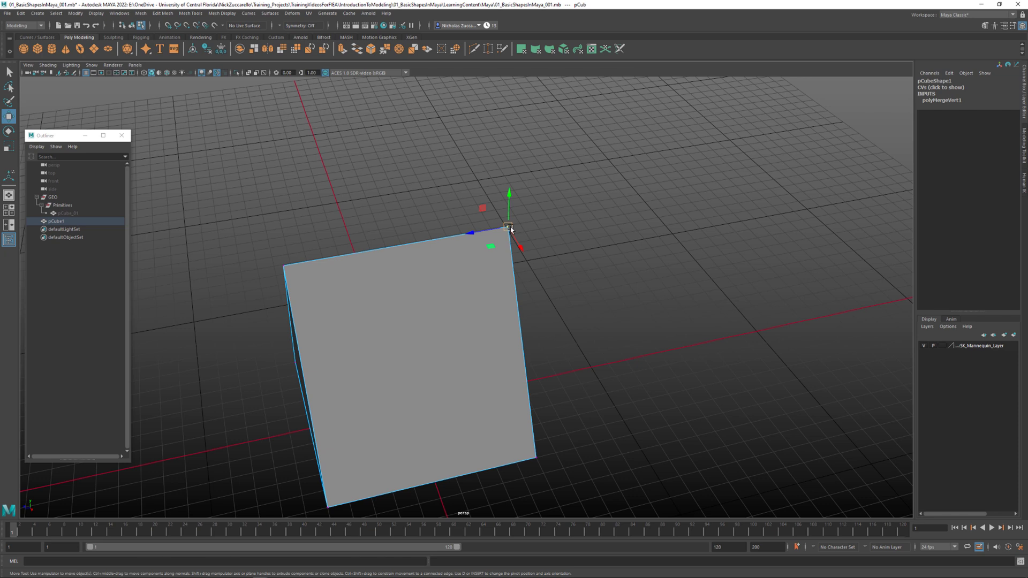
right_click(507, 226, "shift")
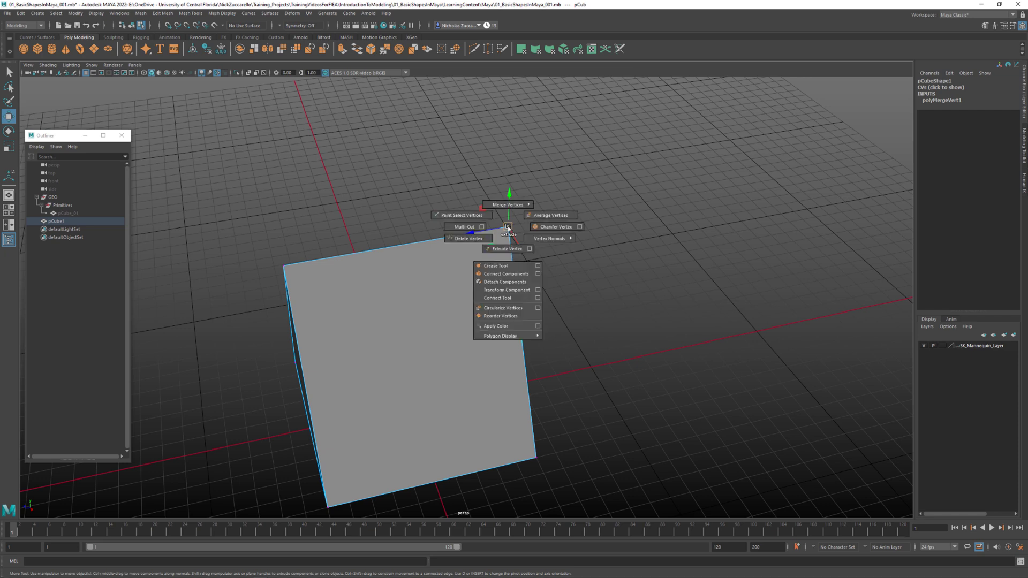
right_click_drag(508, 228, 517, 185, "shift")
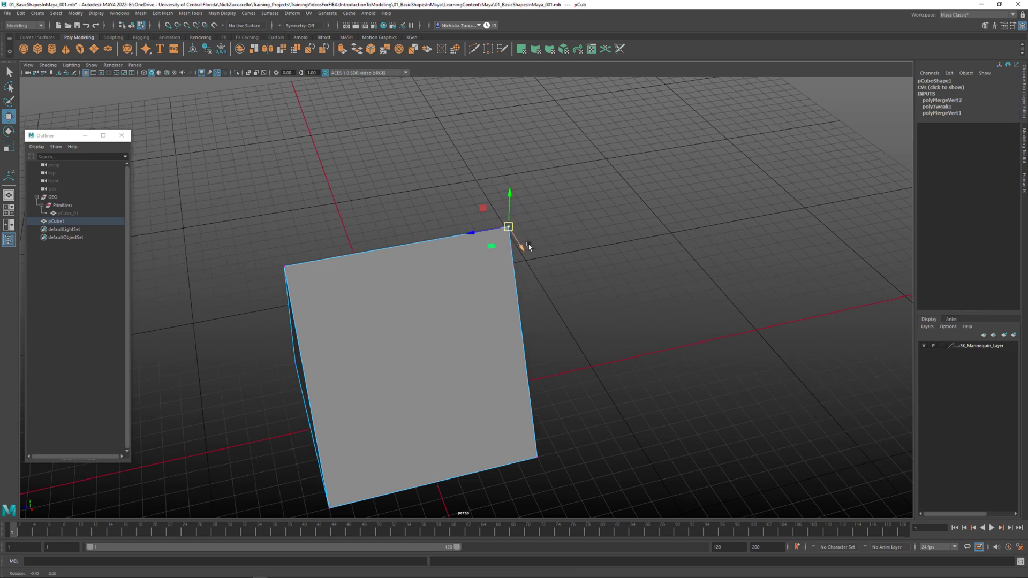
key("3")
scroll(528, 244, "down", 5)
mouse_move(529, 244)
left_mouse_down("alt")
mouse_move(461, 227)
mouse_move(613, 234)
mouse_move(587, 266)
mouse_move(588, 255)
mouse_move(509, 227)
mouse_move(554, 262)
mouse_move(542, 260)
left_mouse_up("alt")
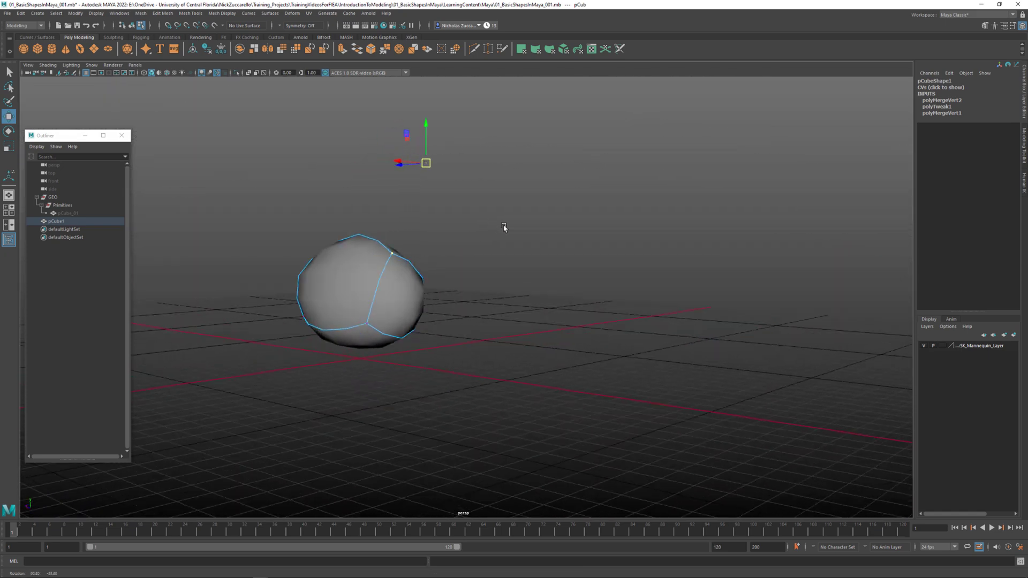
key("1")
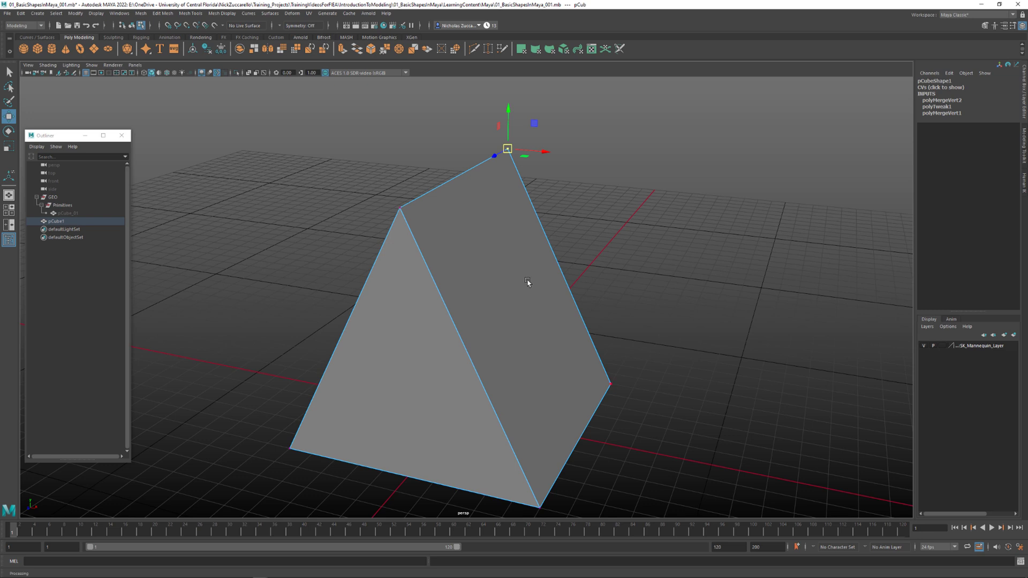
Undo the vertex merges and the top-face scaling to restore the full cube
left_click_drag(544, 273, 539, 275, "alt")
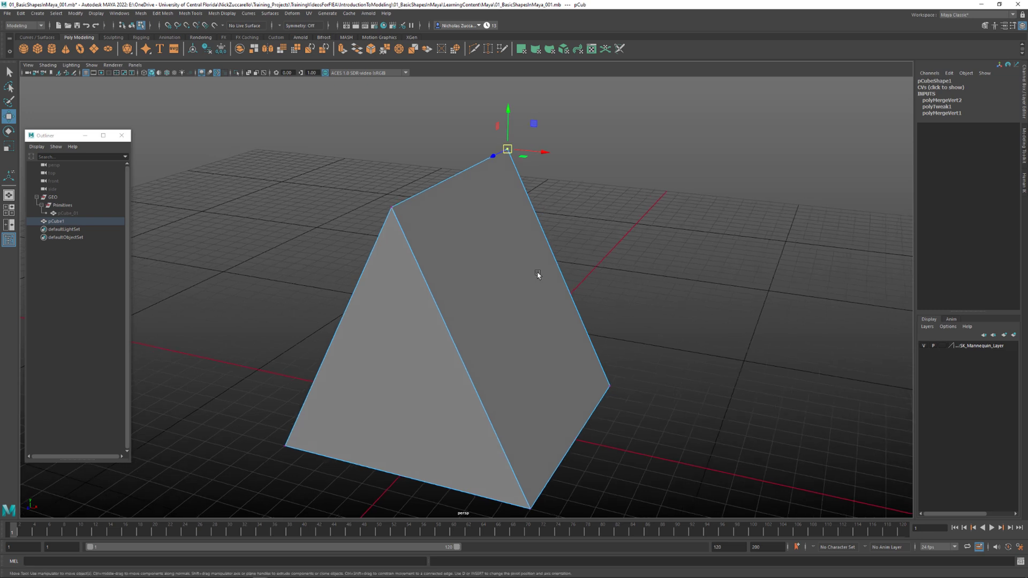
left_click_drag(611, 280, 583, 276, "alt")
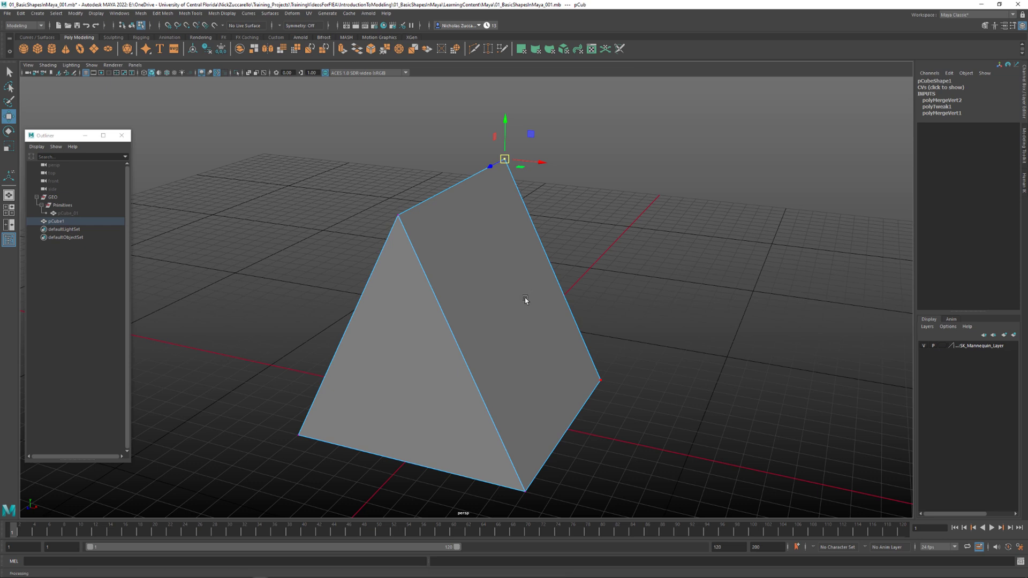
key("ctrl+z")
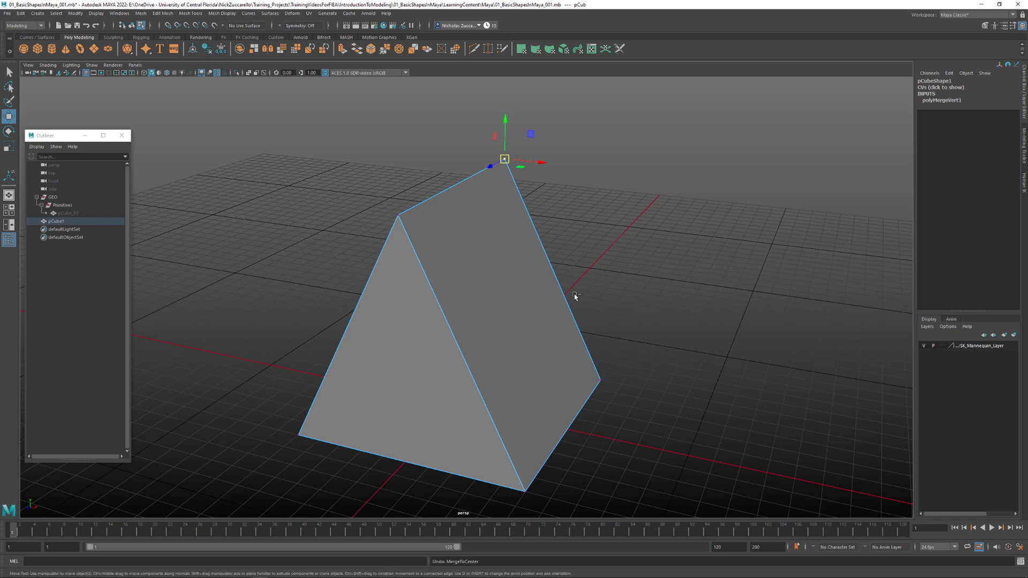
key("ctrl+z")
key("ctrl+z")
key("ctrl+z")
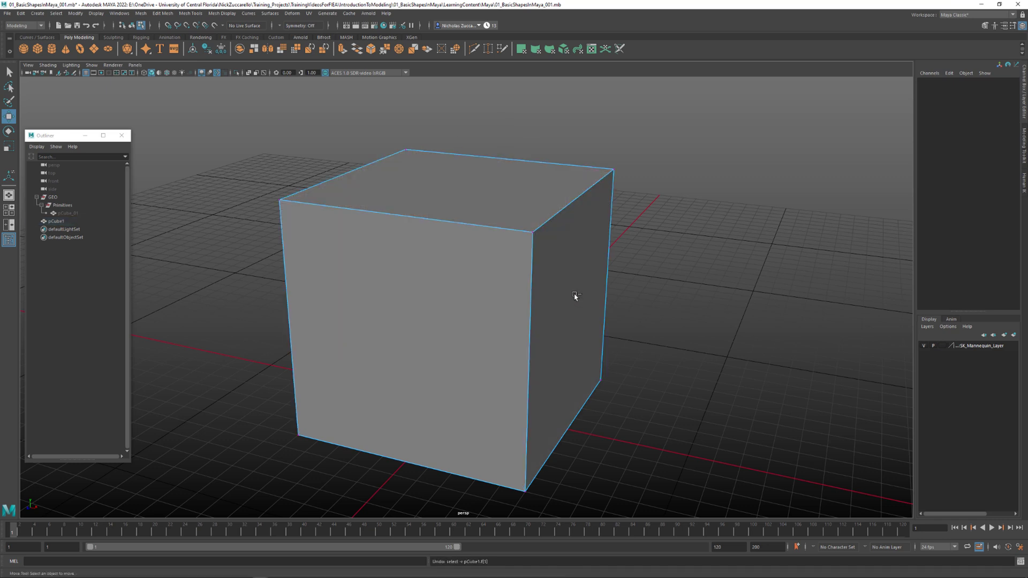
Merge the two front vertices of the cube's top face to their center
left_click_drag(705, 239, 603, 276, "alt")
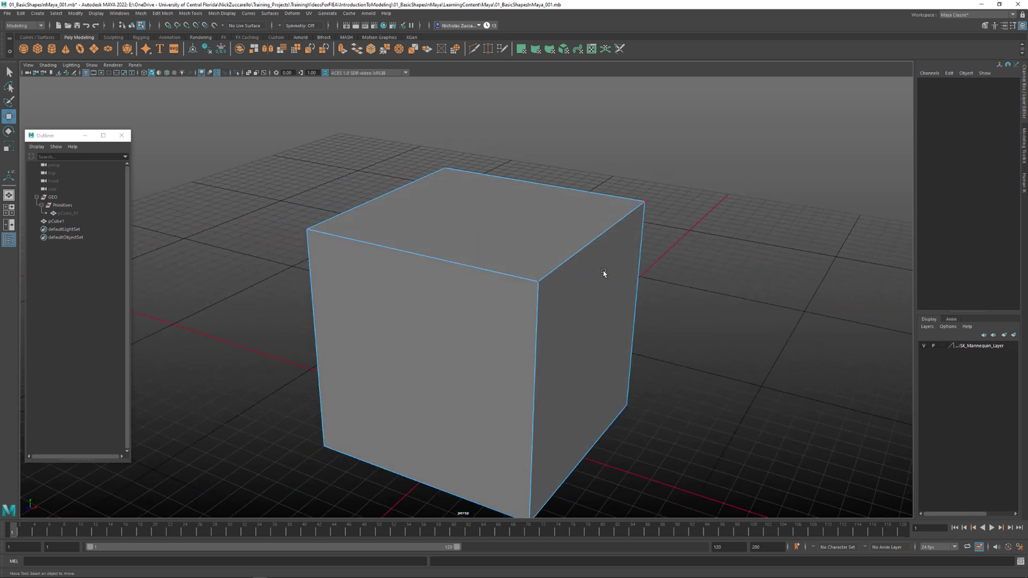
left_click(307, 229)
left_click(539, 282, "shift")
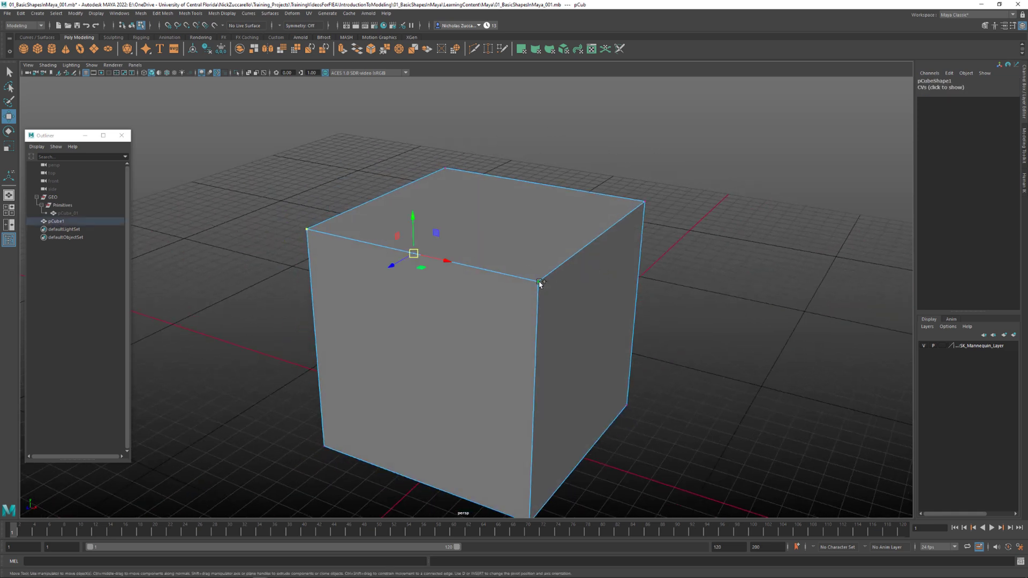
left_click(540, 283, "ctrl")
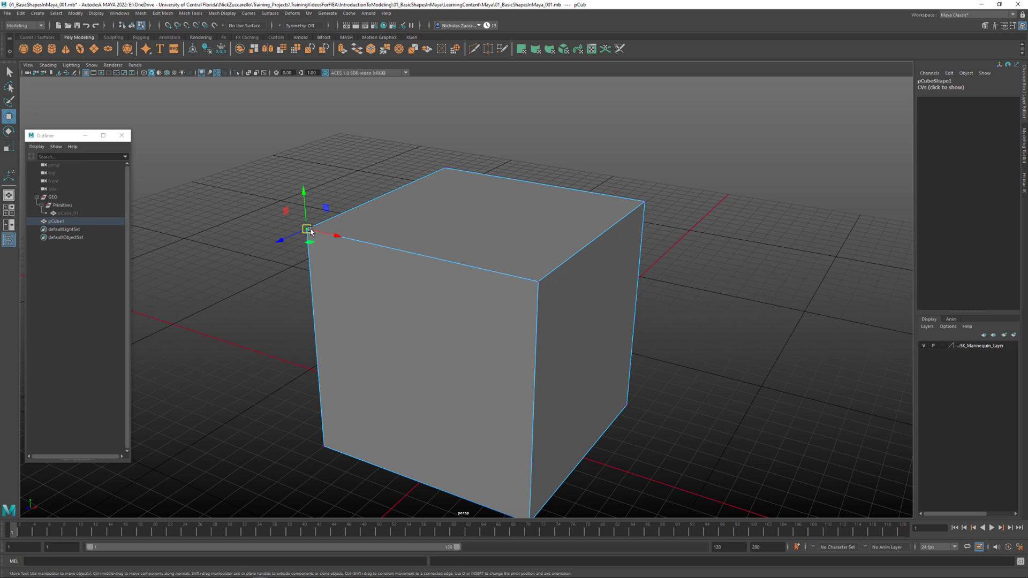
left_click(540, 283, "shift")
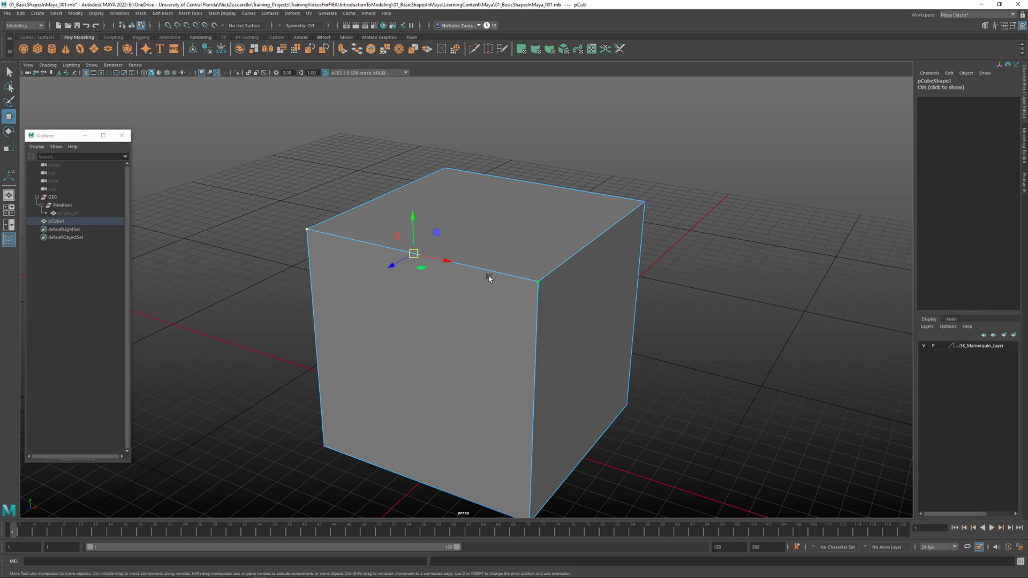
right_click_drag(480, 273, 485, 226, "shift")
left_click_drag(482, 230, 521, 250, "alt")
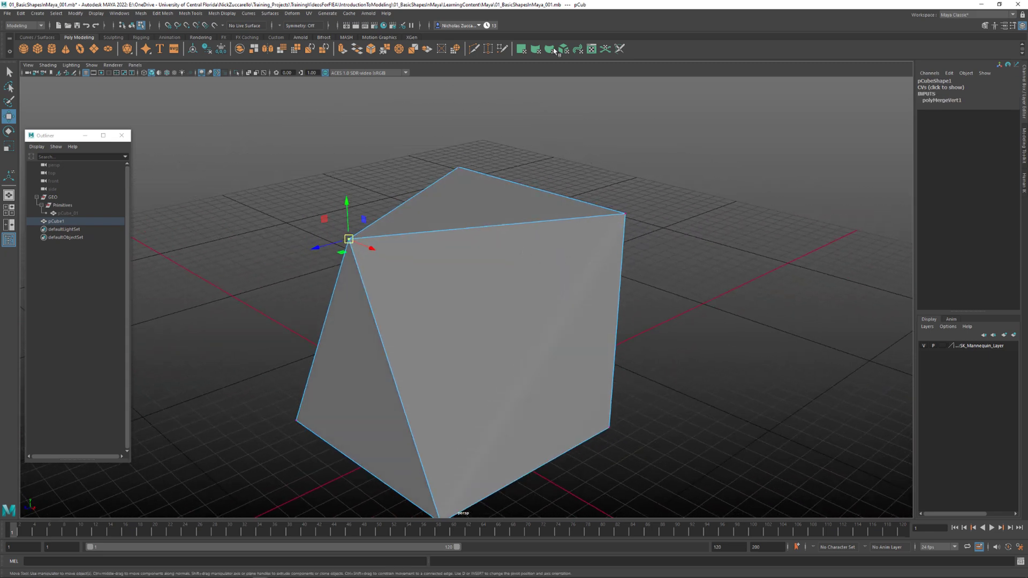
Select the two remaining original corner vertices of the top face and open the Merge Vertices options
left_click(458, 167)
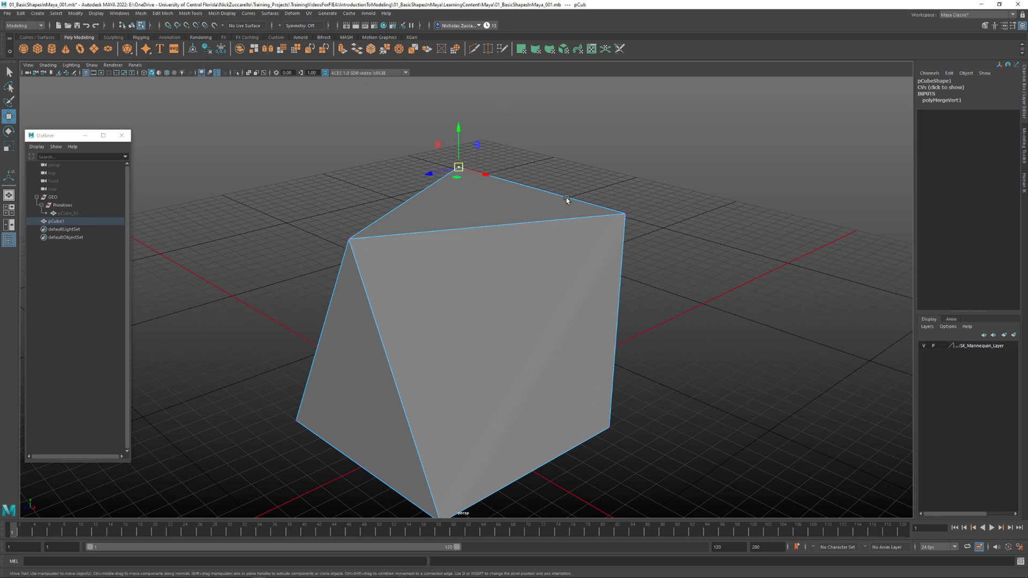
left_click(626, 215, "shift")
left_click(162, 14)
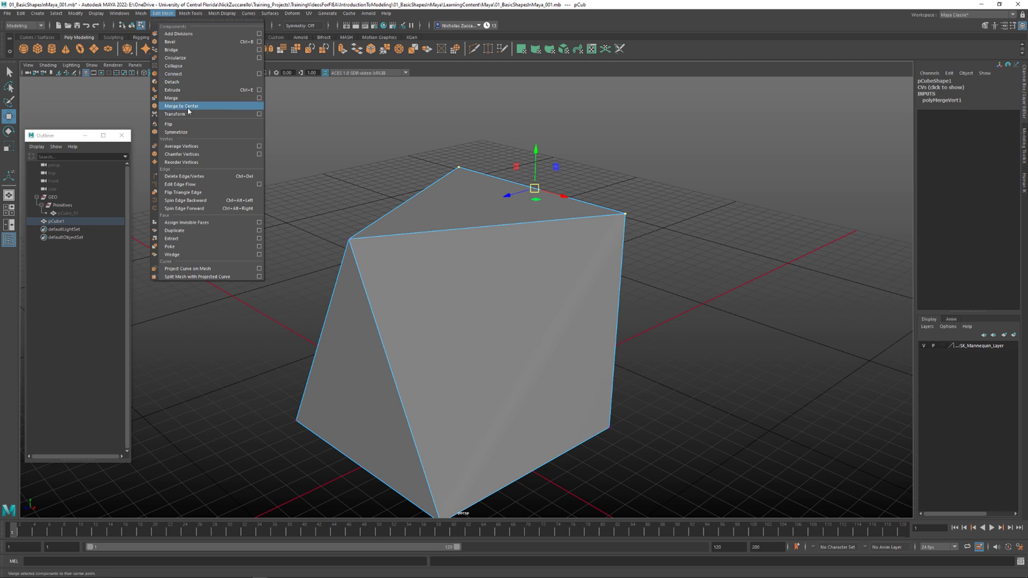
left_click(259, 98)
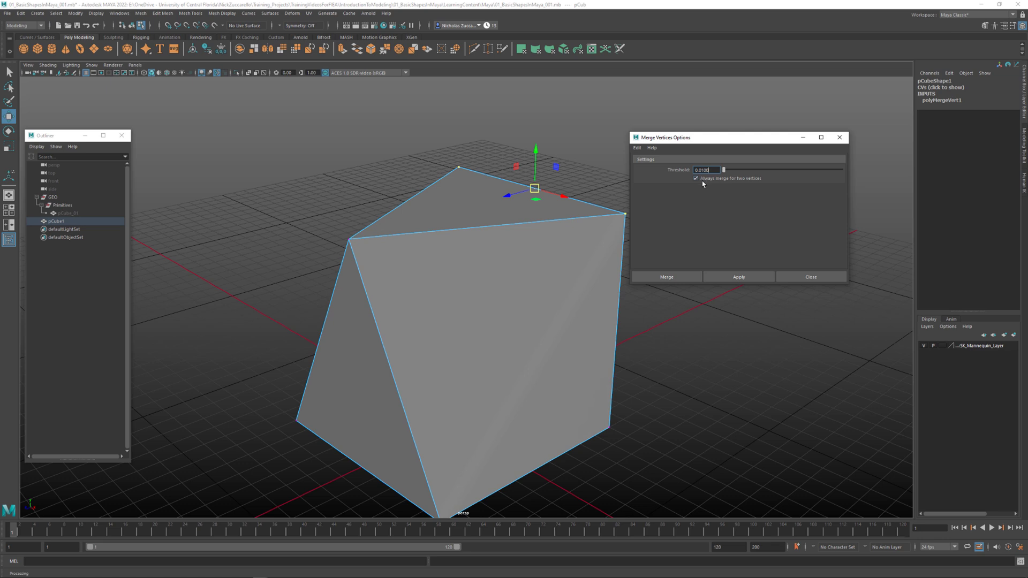
Apply the merge with a 0.0100 threshold and Always merge for two vertices enabled, and undo it
left_click(739, 277)
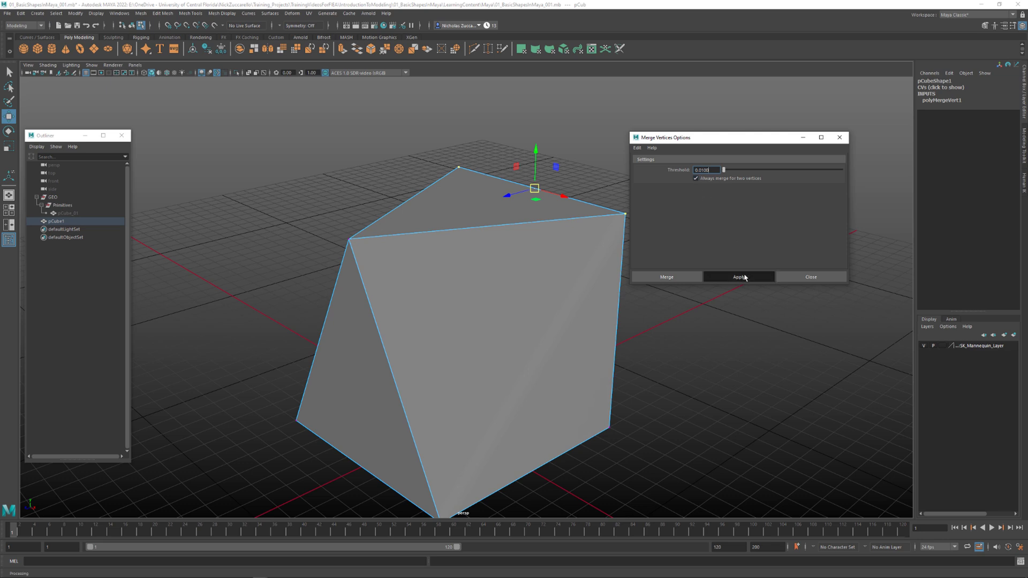
key("ctrl+z")
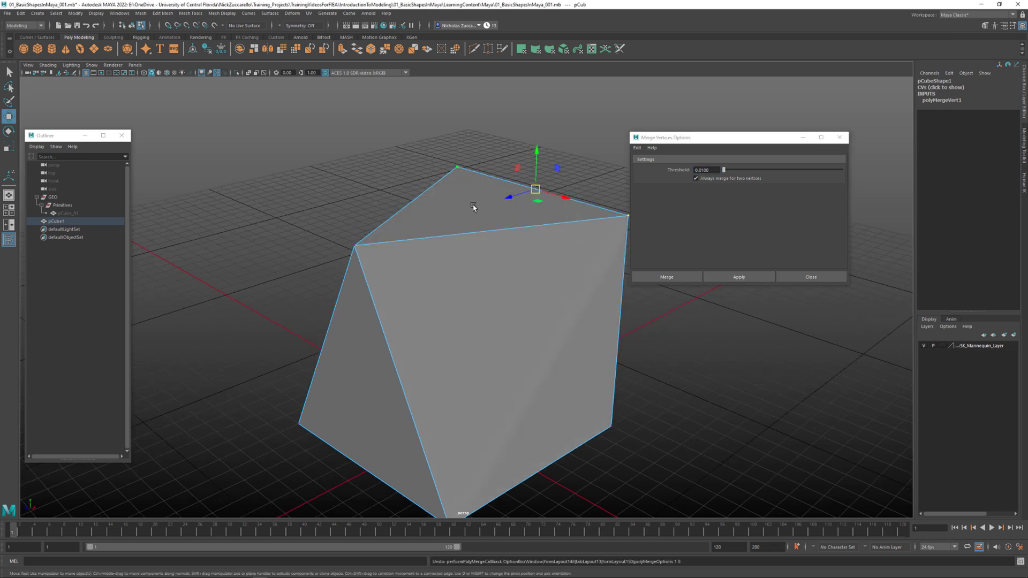
Disable Always merge for two vertices and apply the merge to the selected vertices with a threshold of 0.0100
left_click(696, 179)
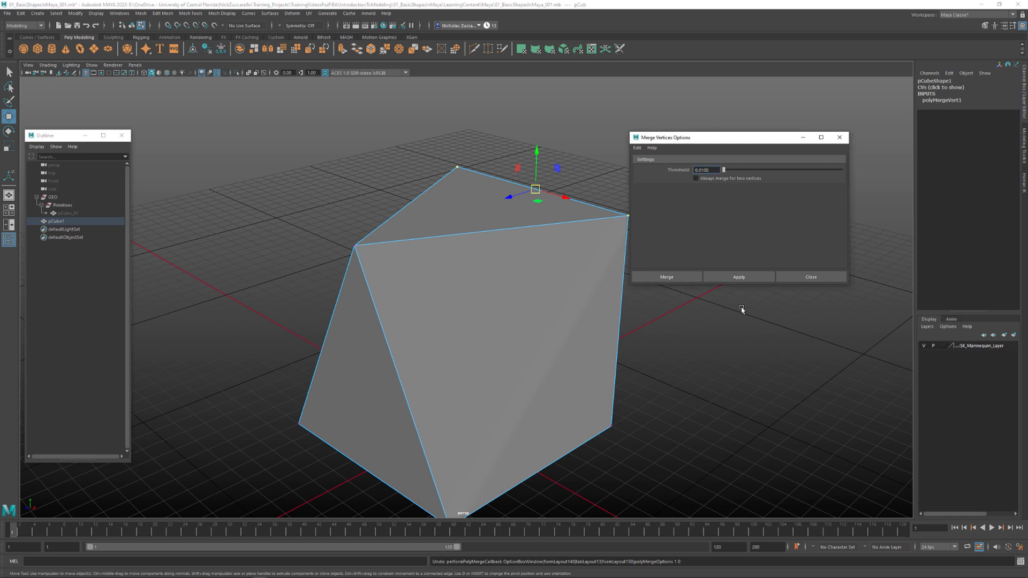
left_click(739, 277)
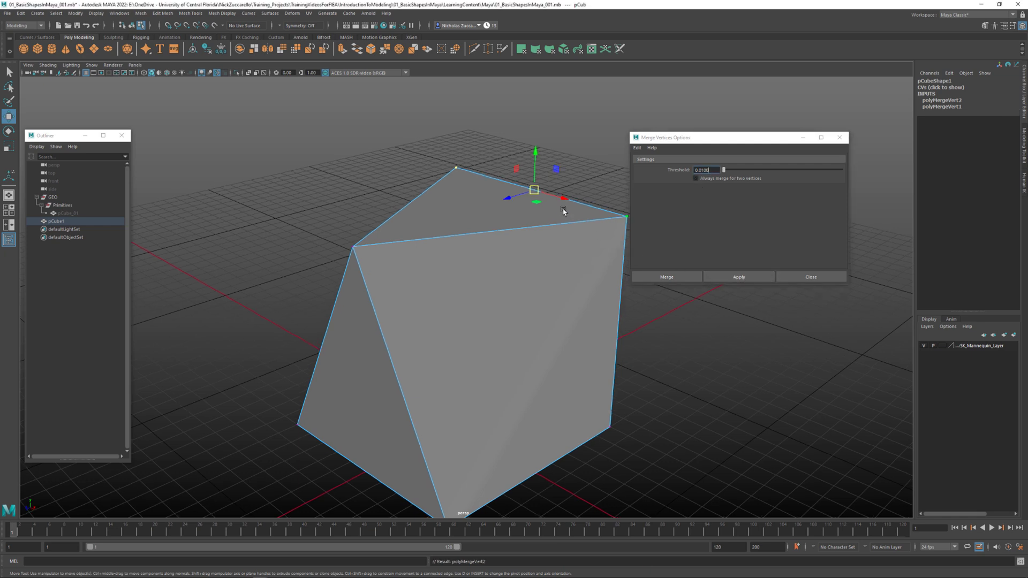
middle_click_drag(644, 180, 629, 185, "alt")
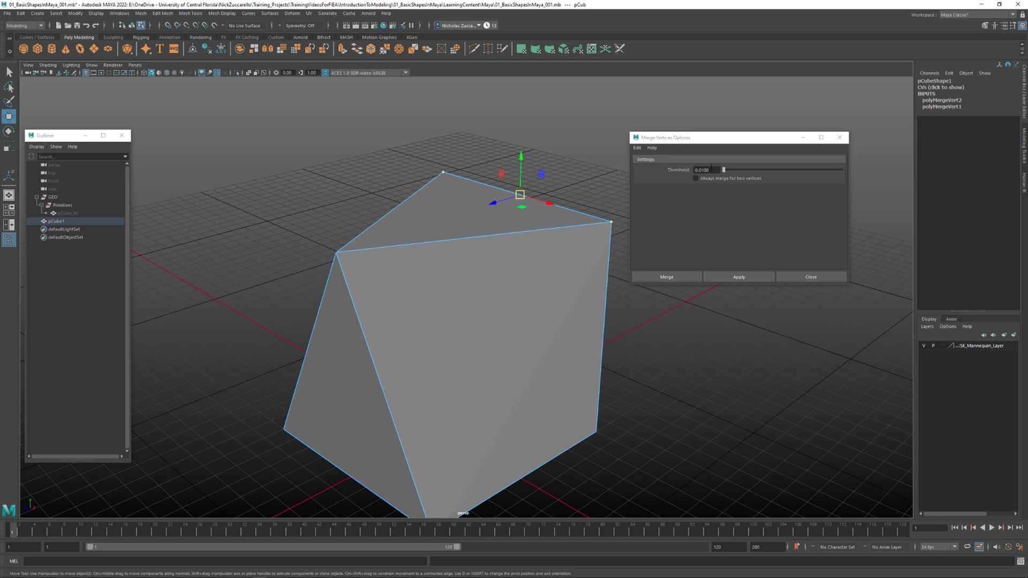
left_click_drag(544, 200, 574, 202, "alt")
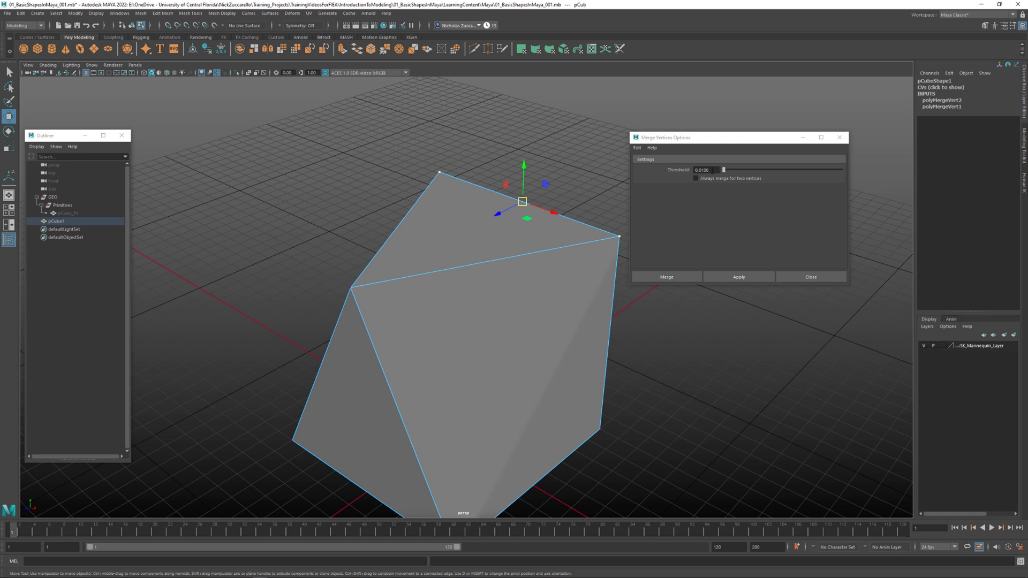
Set the merge threshold to 0 and select only the top-face corner vertex nearest the Merge Vertices options window
left_click_drag(710, 170, 677, 171)
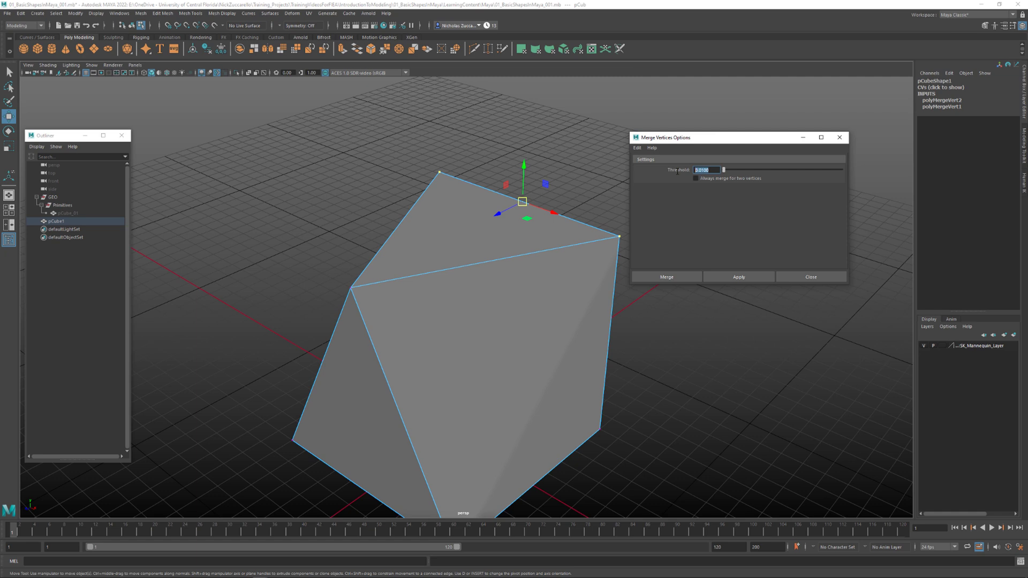
key("BackSpace")
key("Return")
left_click_drag(582, 196, 541, 207, "alt")
left_click(537, 204)
left_click(561, 250)
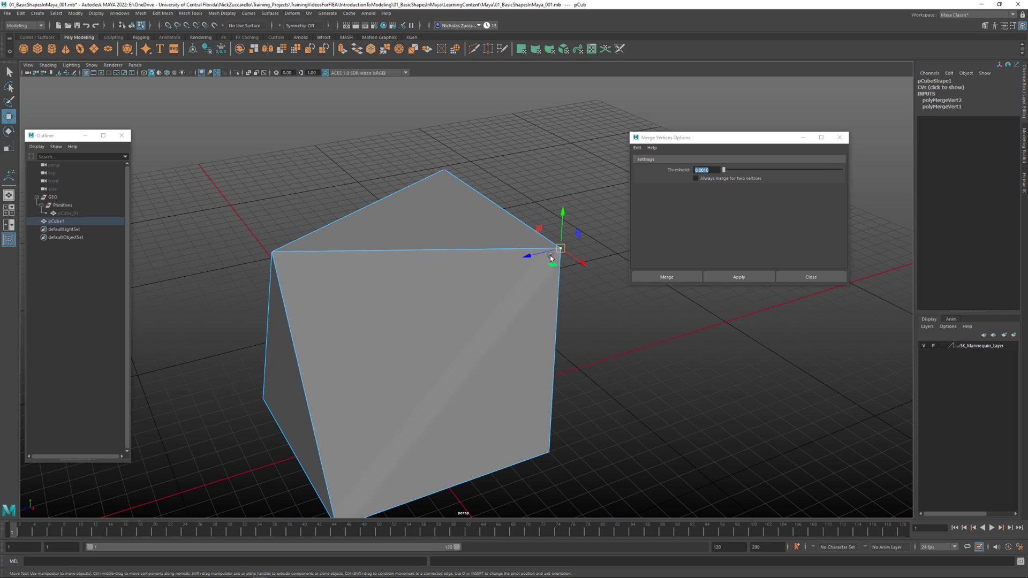
Snap the selected top-face vertex onto the opposite original corner vertex at the back of the top face
left_click_drag(560, 248, 519, 211)
left_click(484, 197)
left_click(439, 169)
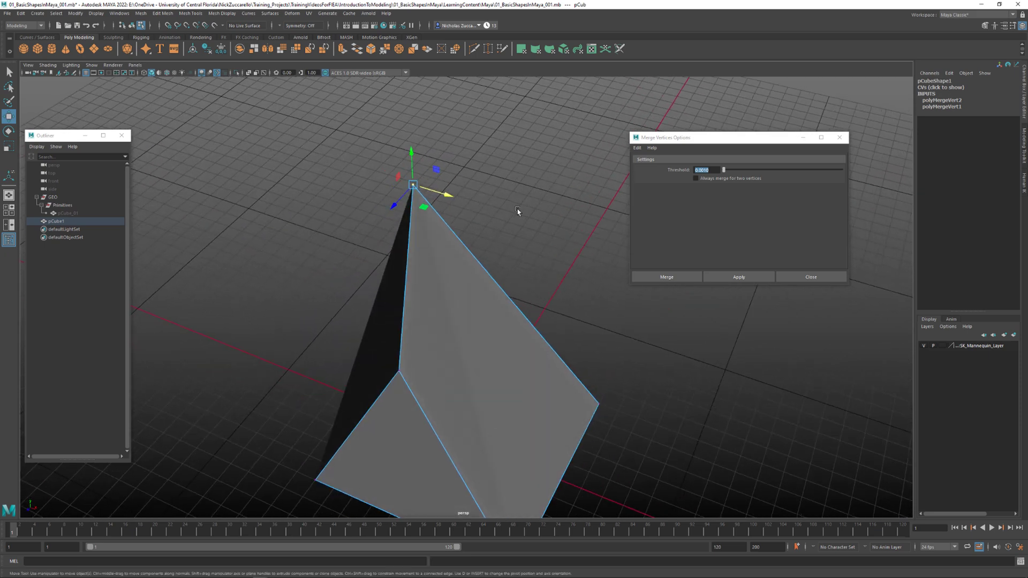
Select both overlapping top vertices, apply the merge with a threshold of 0, and undo that merge
left_click(477, 212)
left_click_drag(376, 161, 415, 187)
left_click(736, 280)
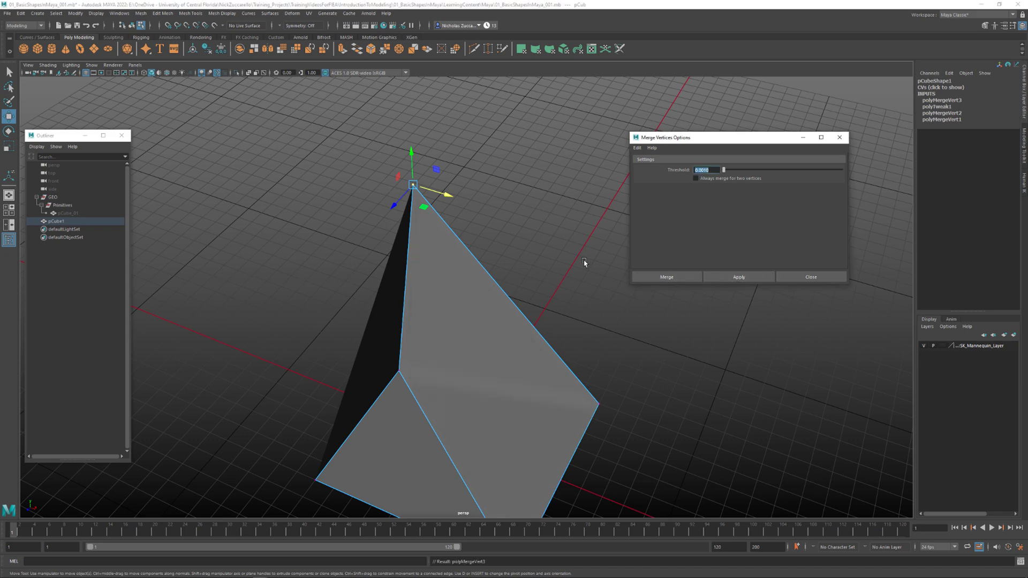
left_click_drag(585, 259, 584, 219, "alt")
key("ctrl+z")
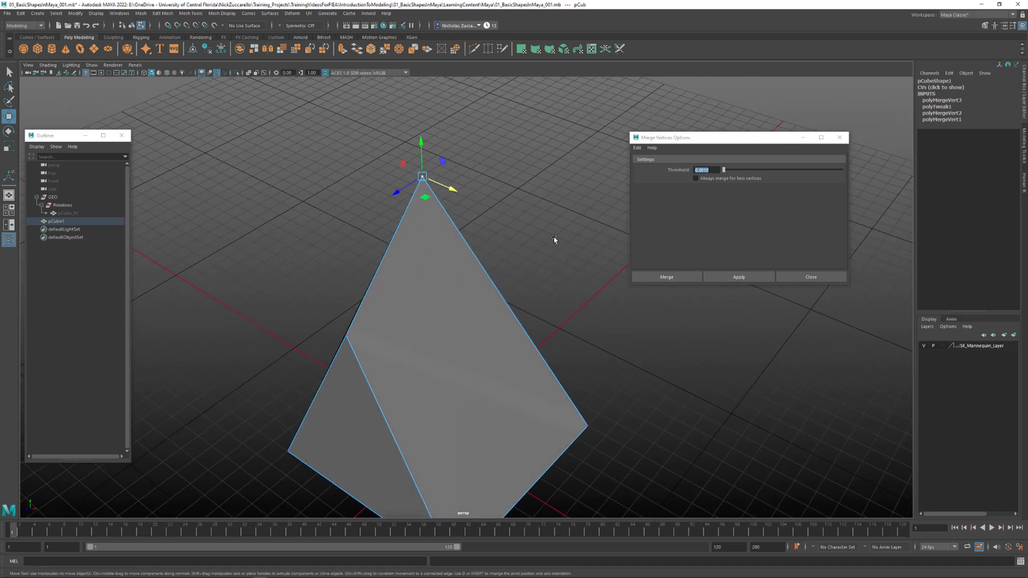
Select all vertices of the cube and apply the merge with a threshold of 0
right_click_drag(603, 268, 558, 264, "alt")
left_click_drag(558, 264, 548, 231, "alt")
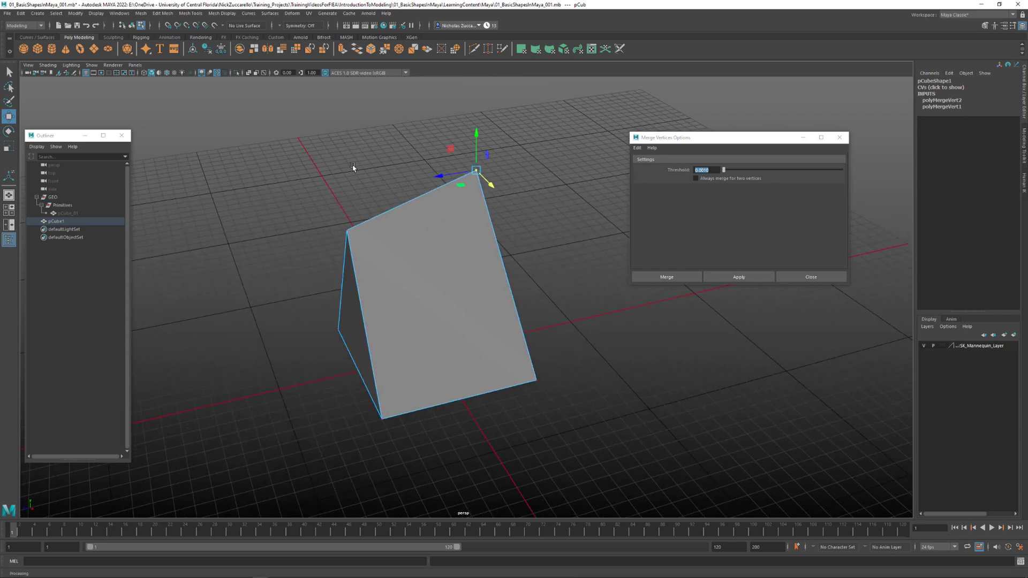
left_click_drag(231, 95, 590, 465)
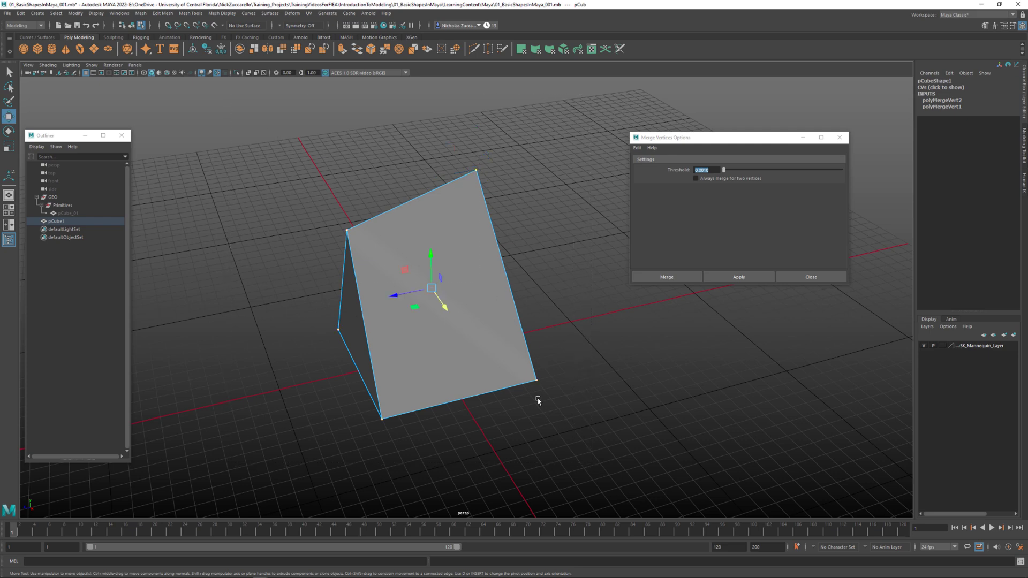
left_click(739, 277)
left_click_drag(421, 206, 404, 164, "alt")
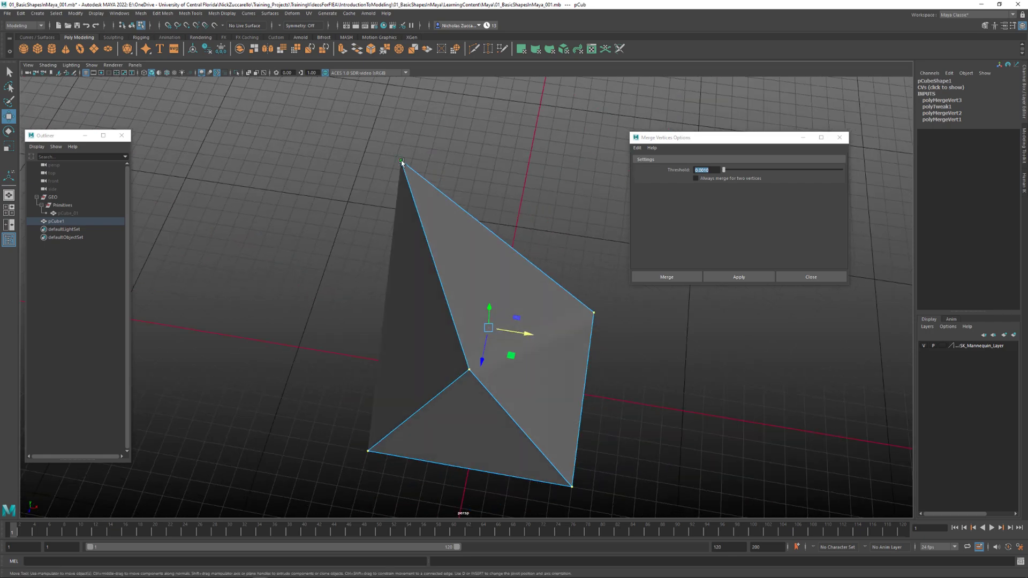
Select the merged top vertex and snap it along the X axis in line with the front ridge vertex
left_click(402, 160)
left_click_drag(452, 255, 442, 214, "alt")
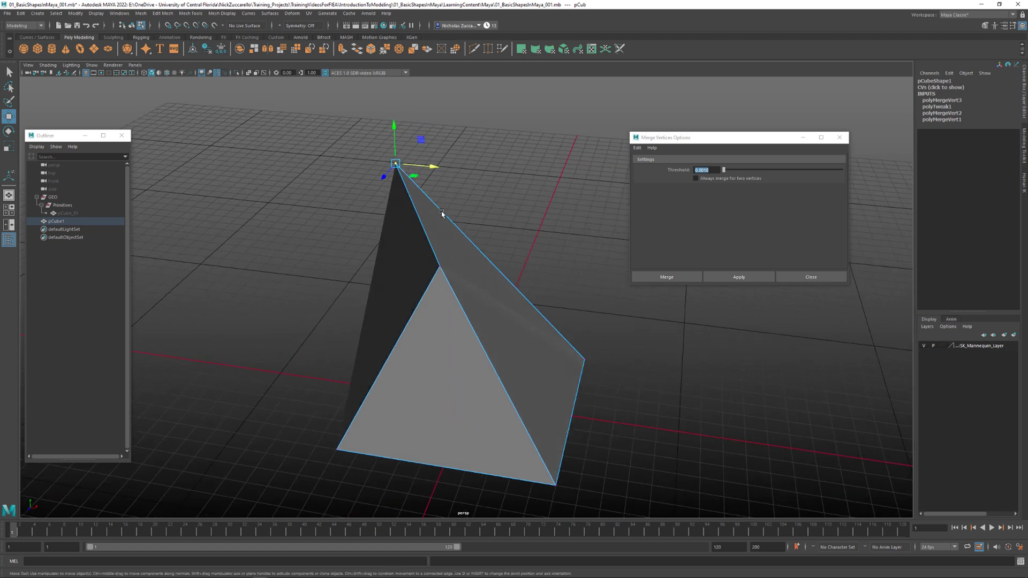
key("v")
left_click_drag(433, 168, 433, 274)
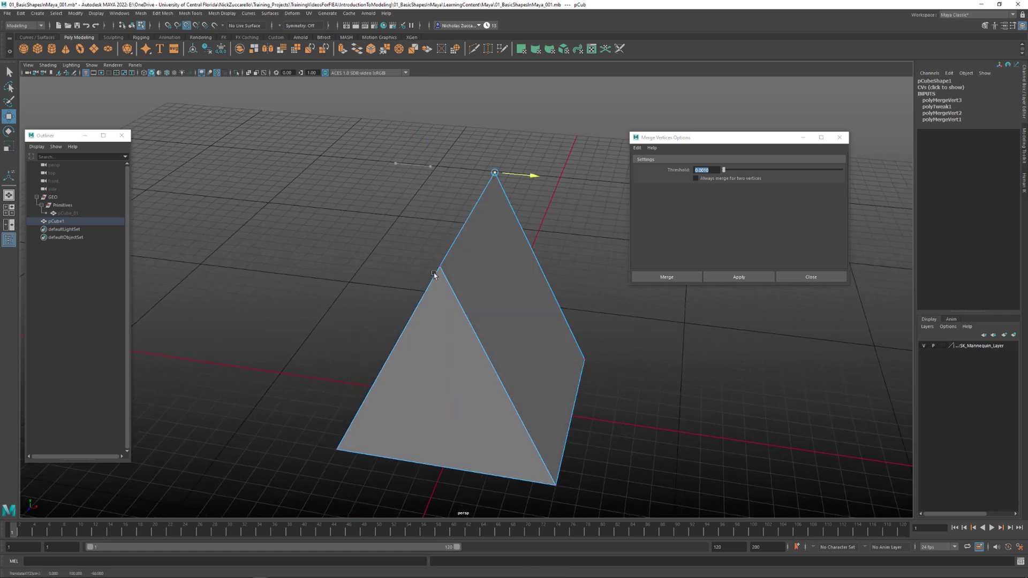
left_click_drag(553, 246, 477, 243, "alt")
left_click_drag(461, 184, 531, 225)
key("v")
left_click_drag(527, 178, 540, 338)
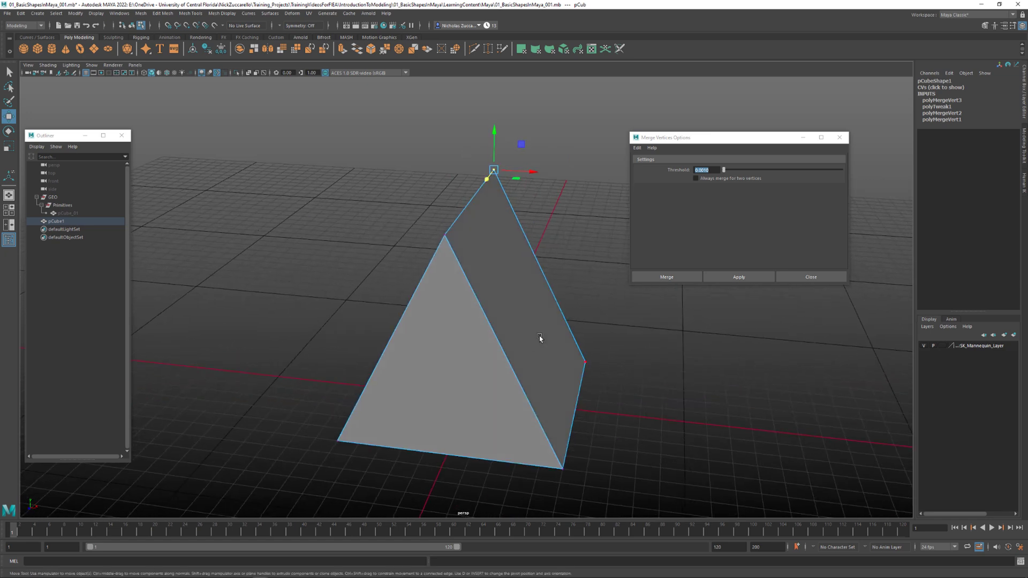
Return to object selection and close the Merge Vertices options
key("F8")
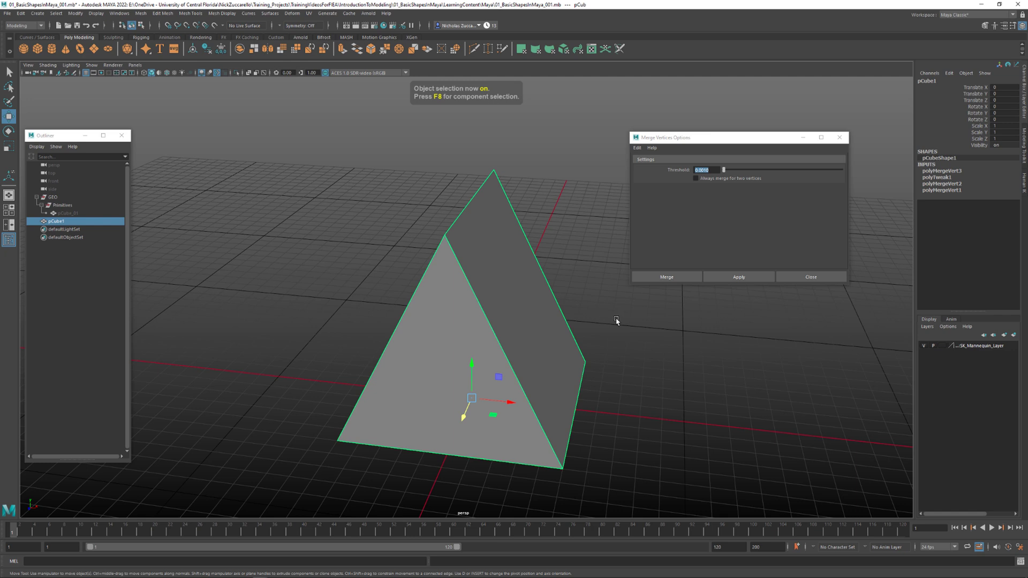
left_click_drag(617, 320, 620, 331, "alt")
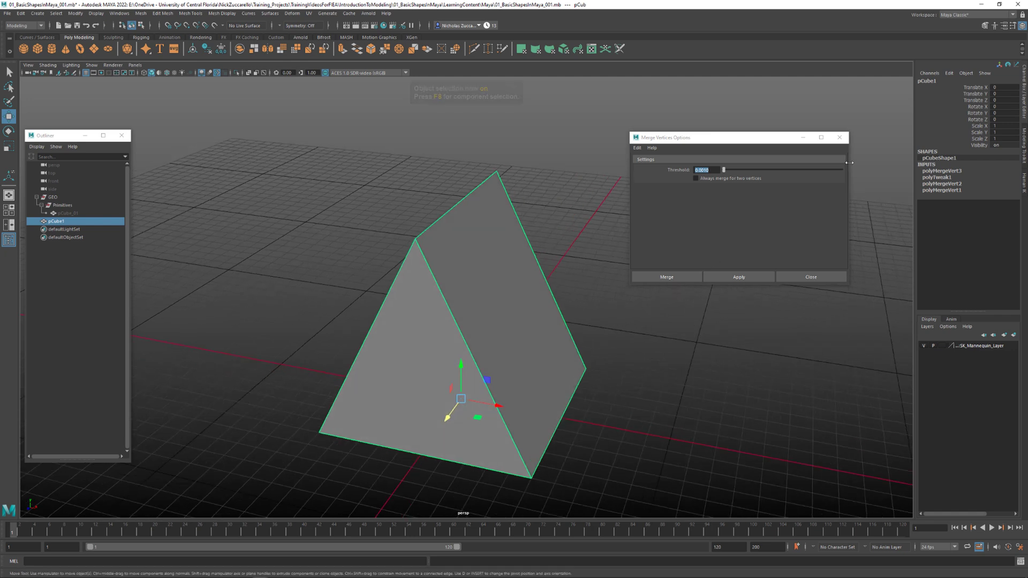
left_click(840, 138)
left_click_drag(597, 268, 596, 270, "alt")
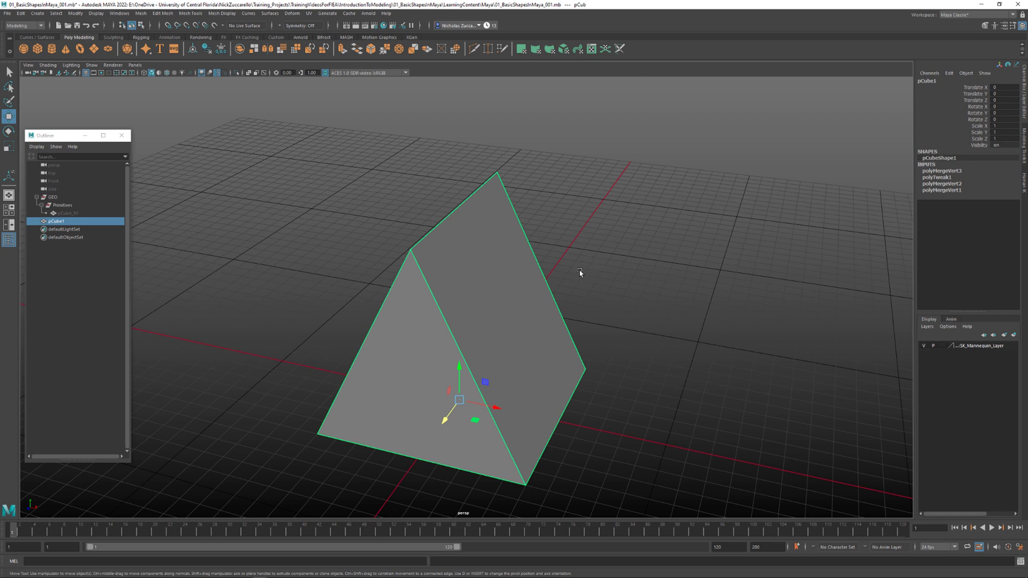
Undo the ridge alignment, the merge and the vertex snap, restoring the separate top corner vertices
key("ctrl+z")
key("ctrl+z")
key("ctrl+z")
key("ctrl+z")
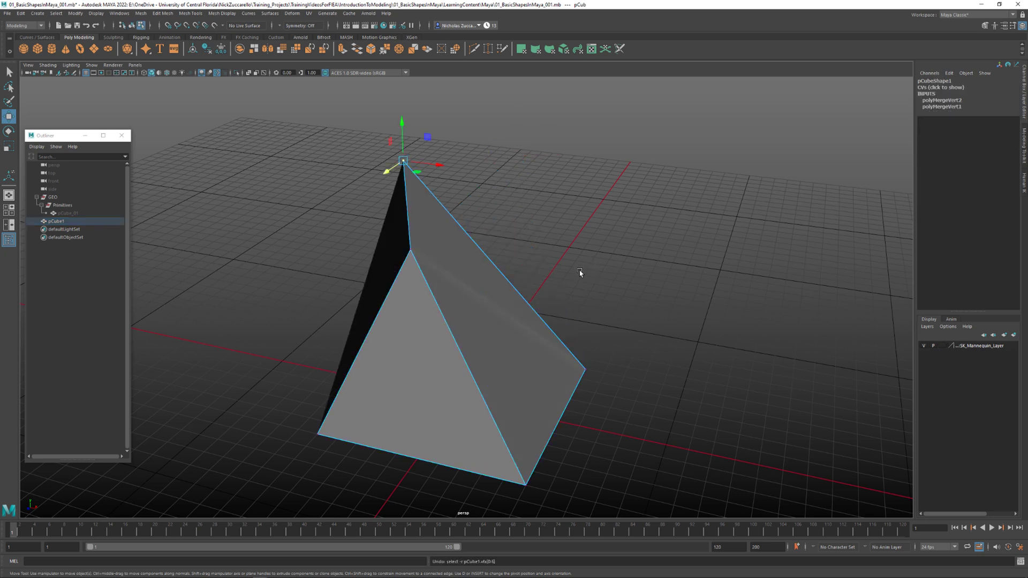
key("ctrl+z")
key("ctrl+z")
Select the top corner vertex at X 50, Z -50 and show the Modeling Toolkit
left_click_drag(580, 273, 677, 268, "alt")
left_click(677, 269)
left_click(599, 261)
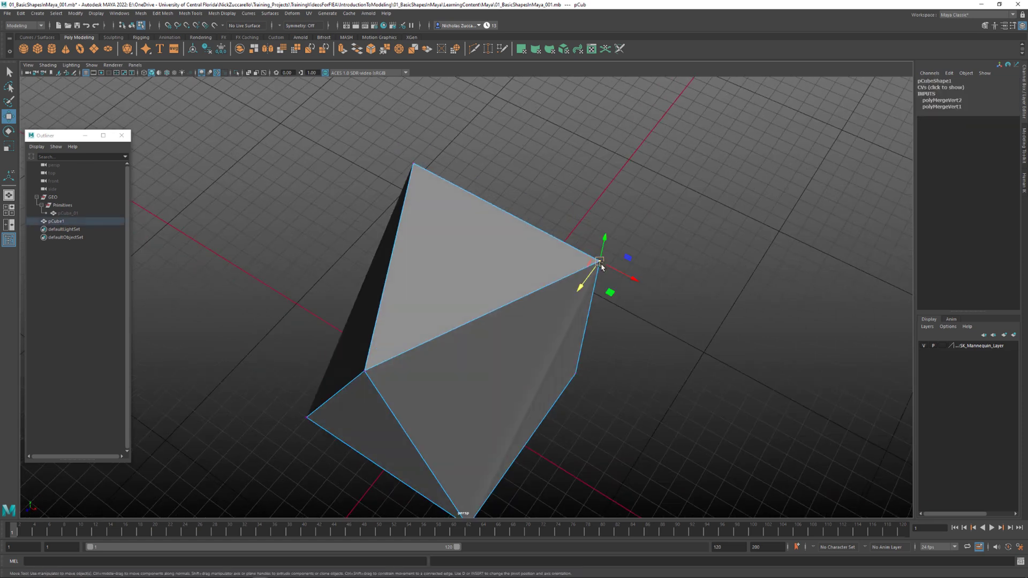
left_click(984, 27)
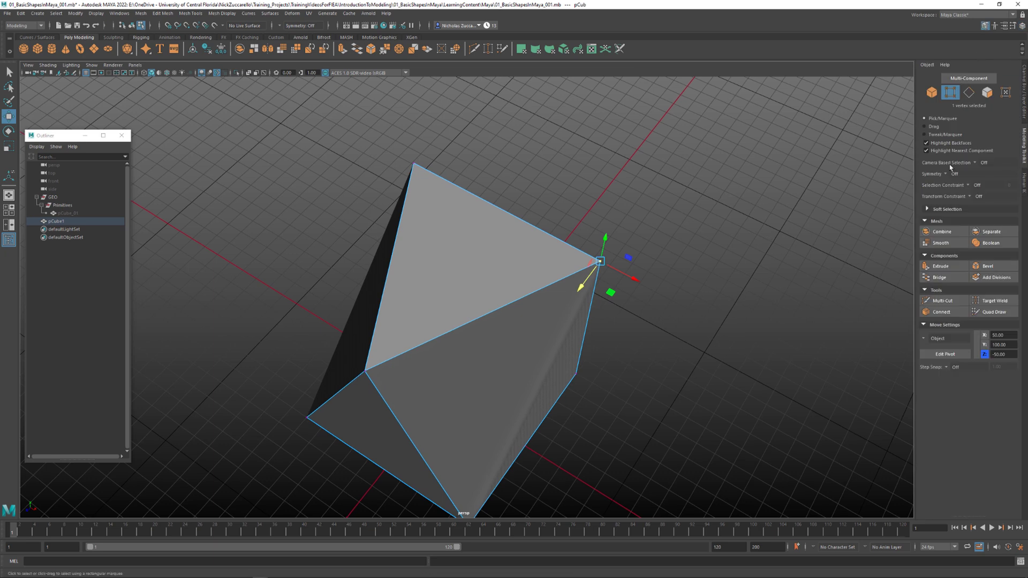
Use Target Weld to merge the selected corner vertex onto the opposite back corner vertex, and undo the weld
left_click(994, 300)
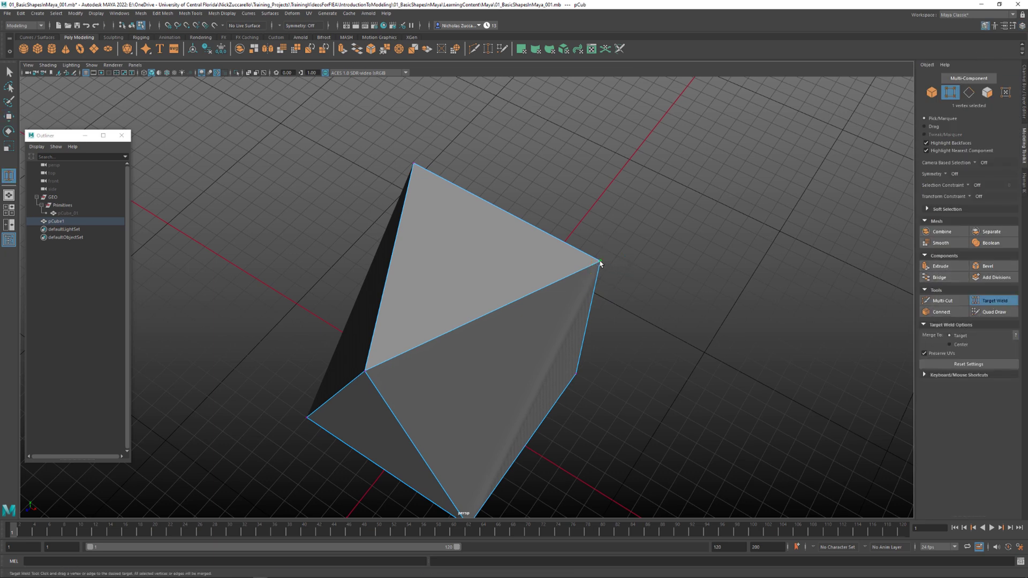
left_click_drag(422, 169, 465, 183)
key("ctrl+z")
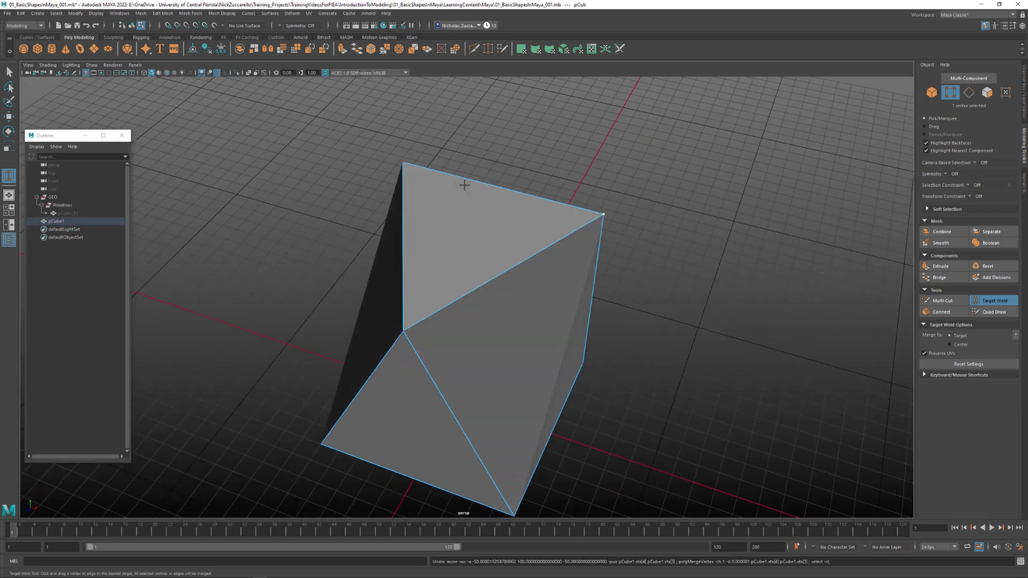
key("ctrl+z")
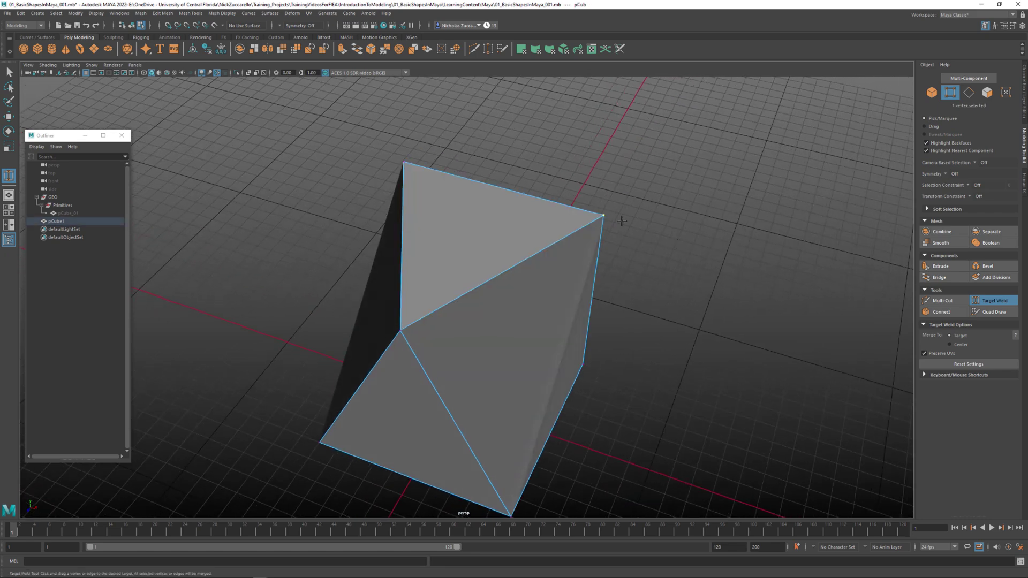
Restart the Target Weld tool from the vertex commands and weld the corner vertex onto the opposite back corner vertex
key("q")
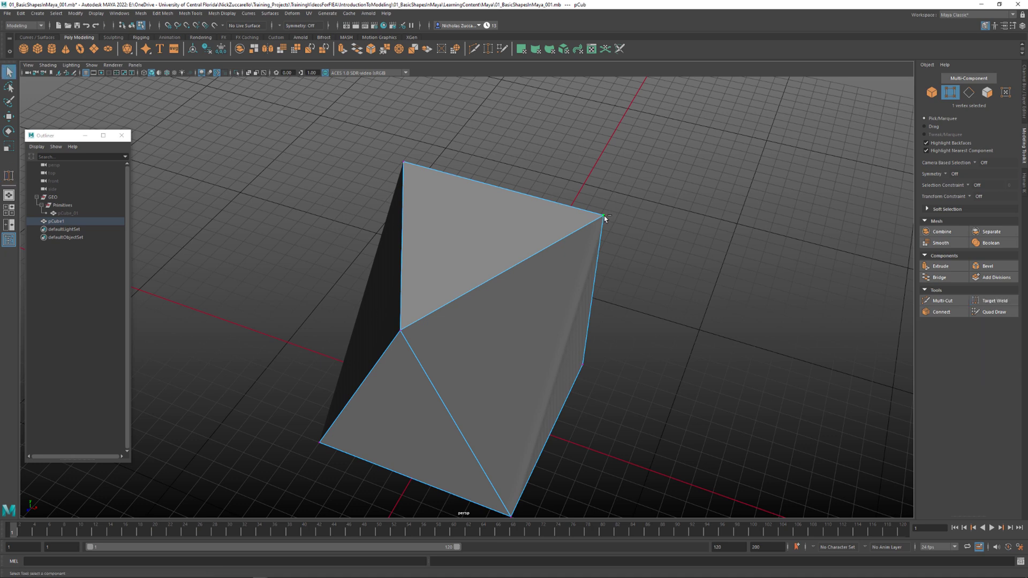
right_click(605, 217, "shift")
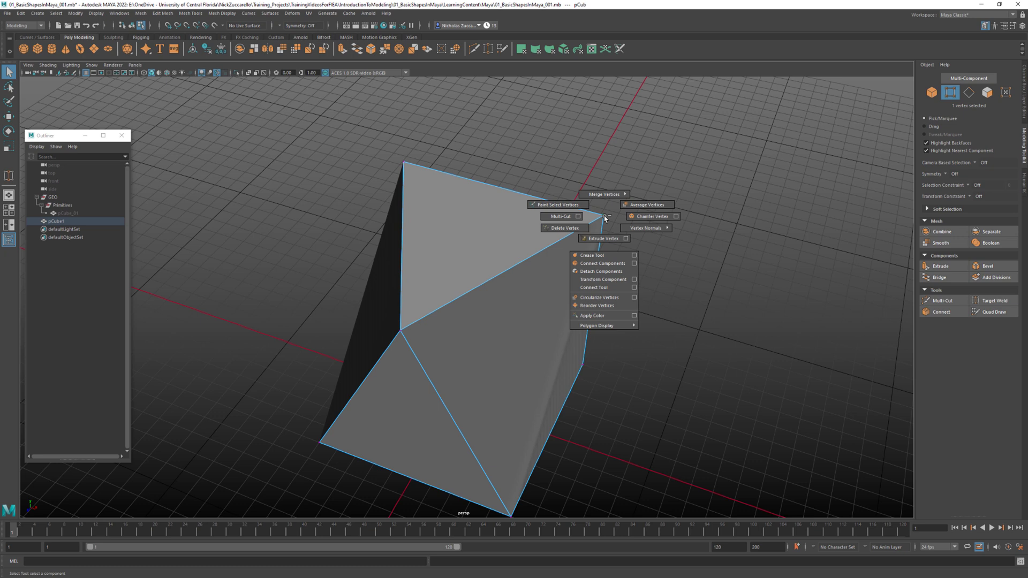
mouse_move(606, 195)
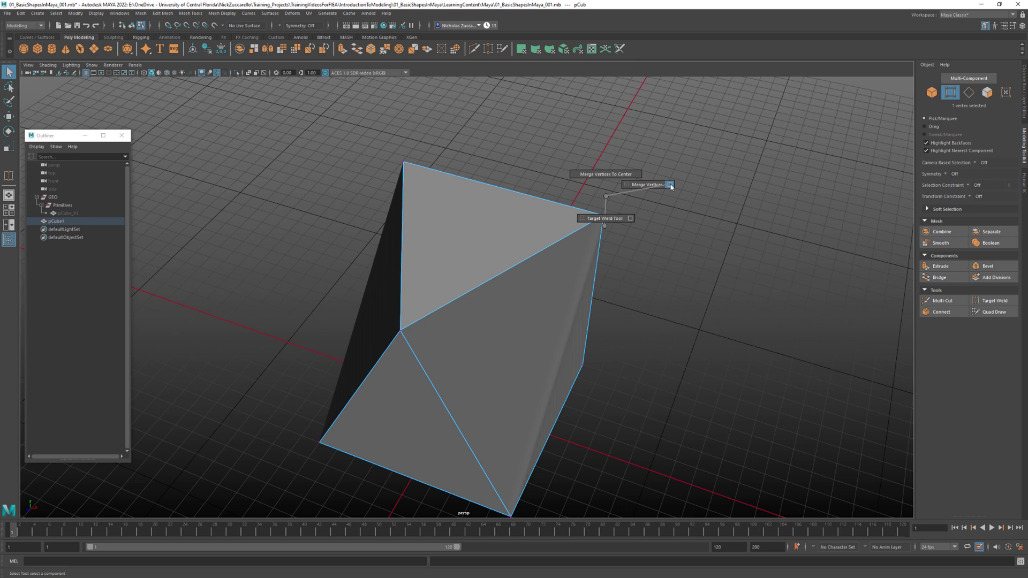
key("g")
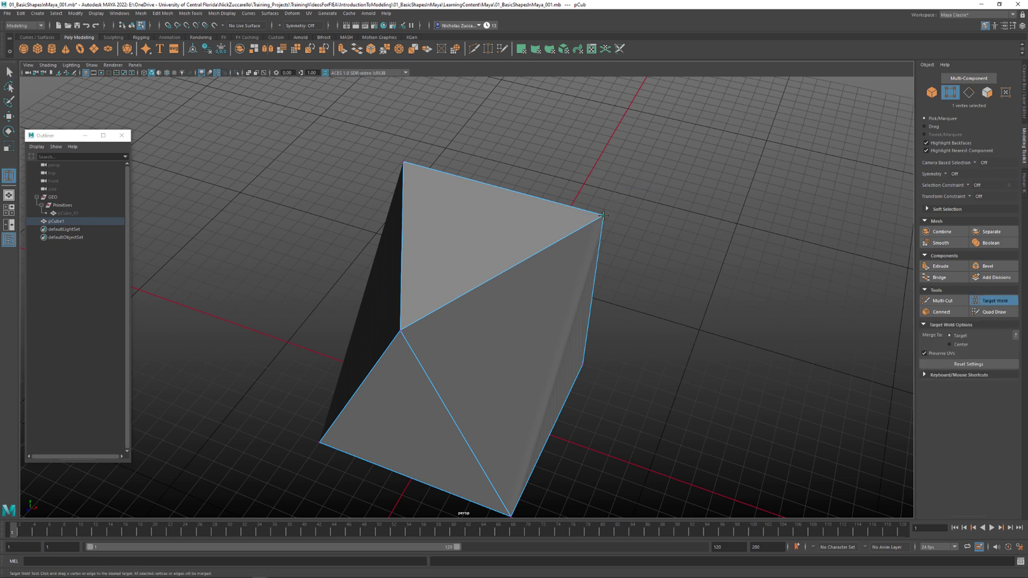
left_click_drag(404, 162, 405, 162)
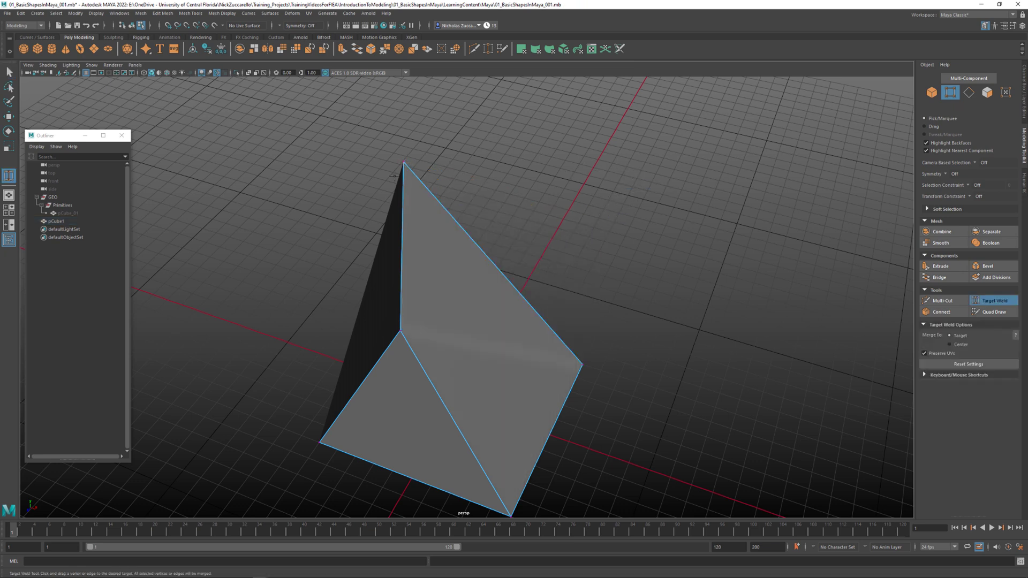
Move the welded vertex along X to 0, snapped in line with the front ridge vertex, to form a triangular prism
key("q")
left_click(404, 162)
key("w")
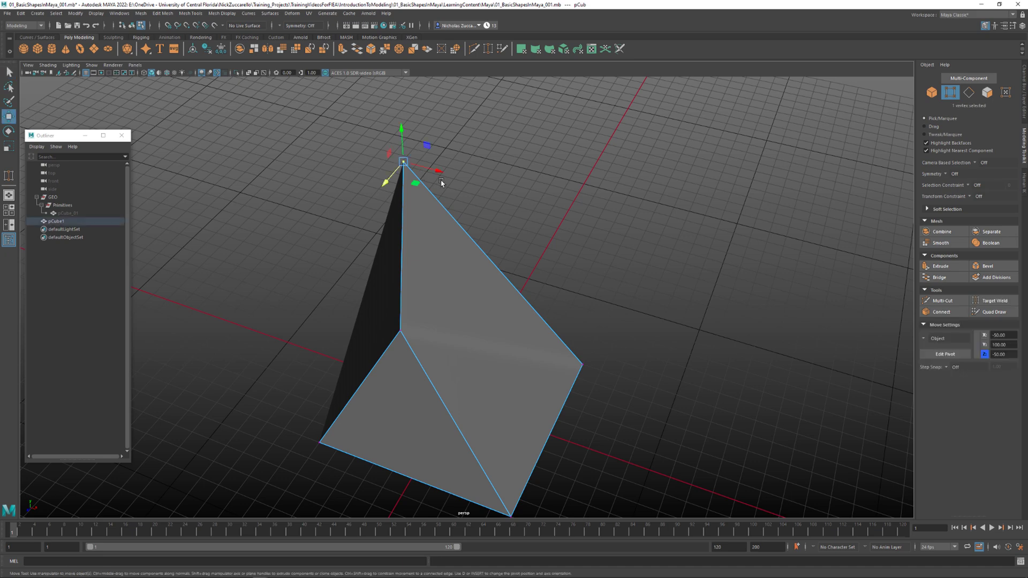
left_click_drag(410, 166, 494, 203, "alt")
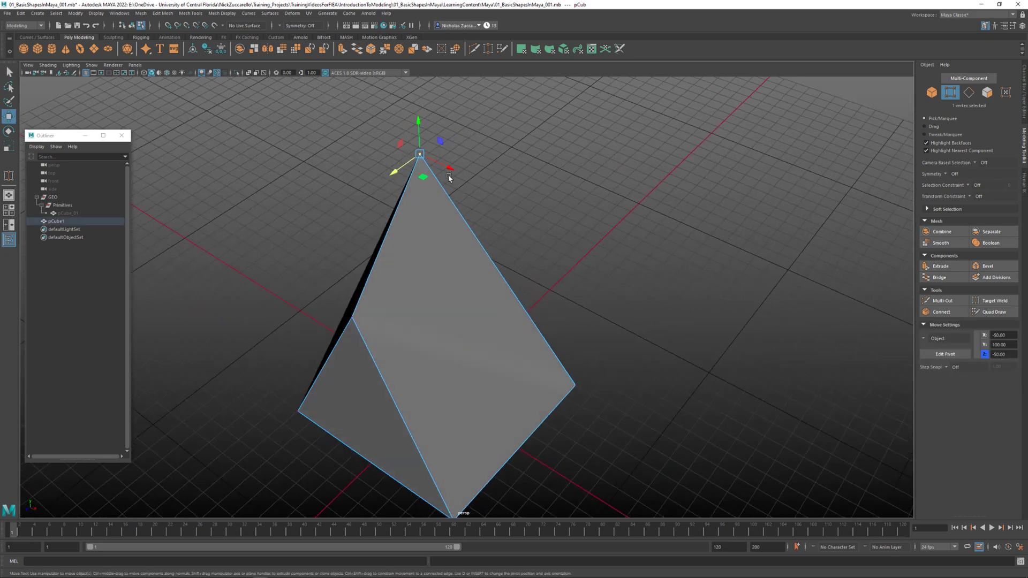
left_click_drag(450, 168, 533, 208)
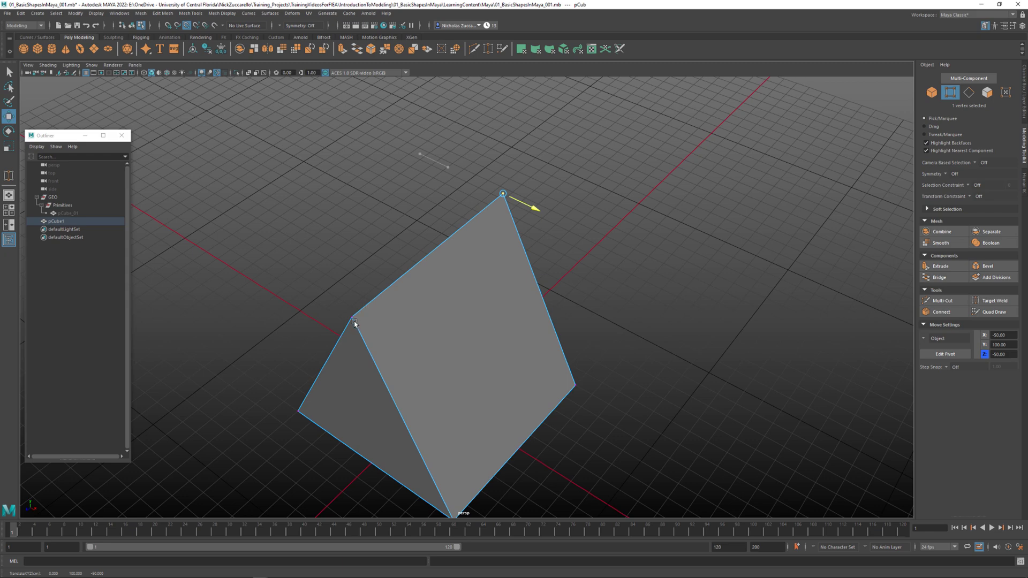
left_click_drag(354, 323, 633, 231, "alt")
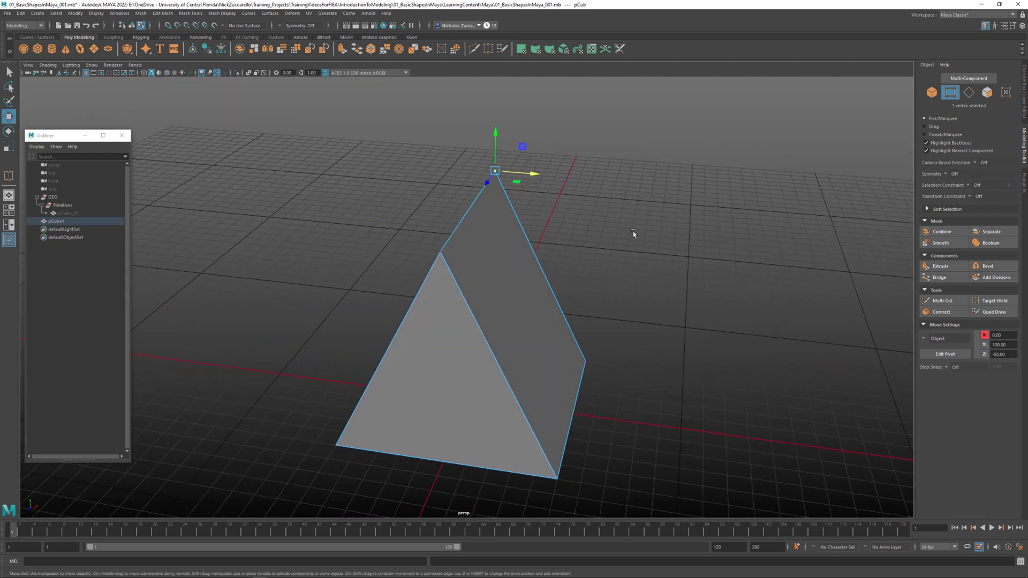
Return to object selection and select the whole prism
key("F8")
left_click(633, 231)
left_click_drag(588, 262, 500, 264, "alt")
left_click(503, 264)
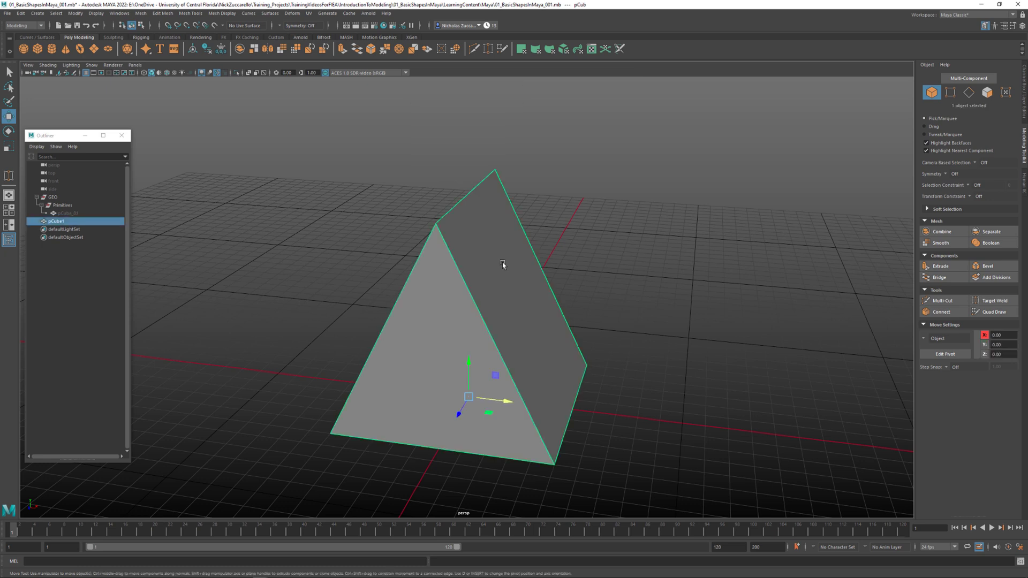
Switch to edge selection and select every edge of the prism
key("F10")
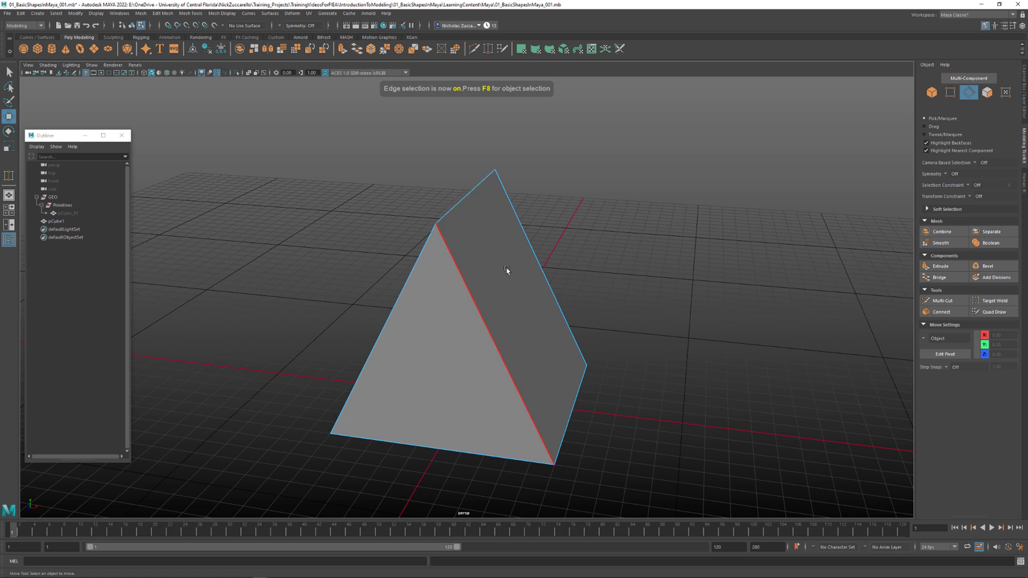
right_click(480, 250)
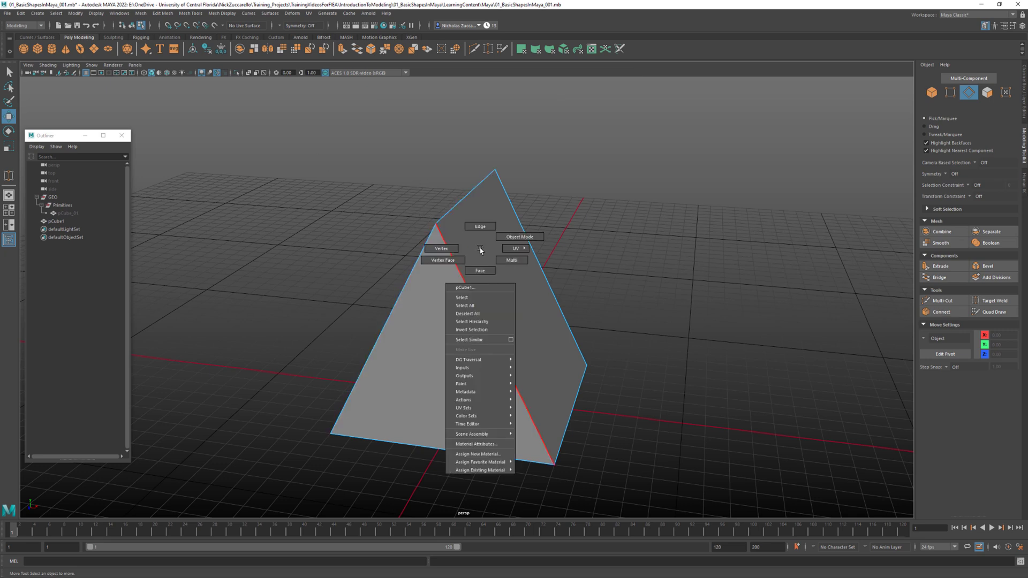
left_click(477, 227)
left_click_drag(276, 137, 659, 503)
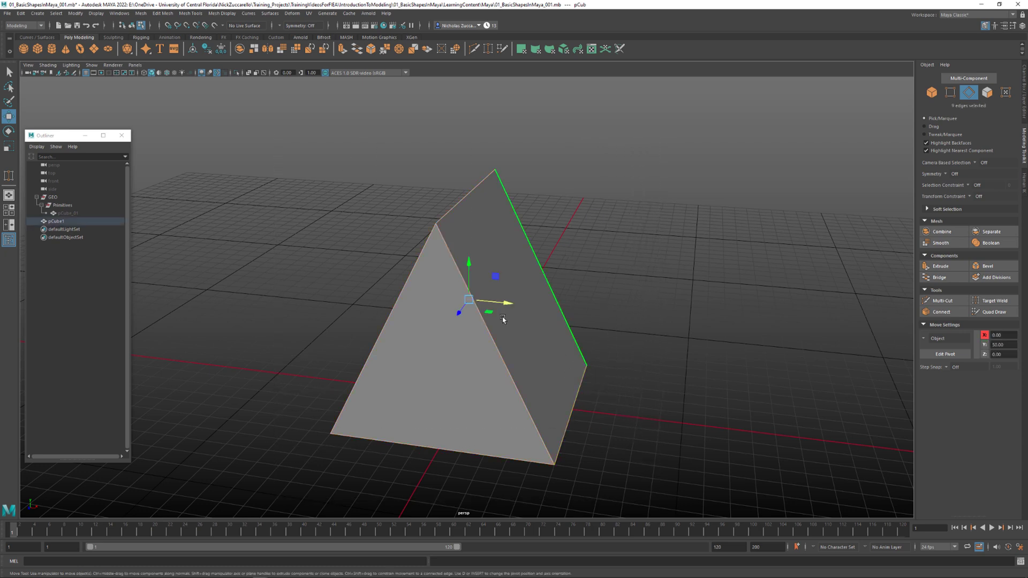
left_click(278, 139)
left_click_drag(277, 139, 693, 491)
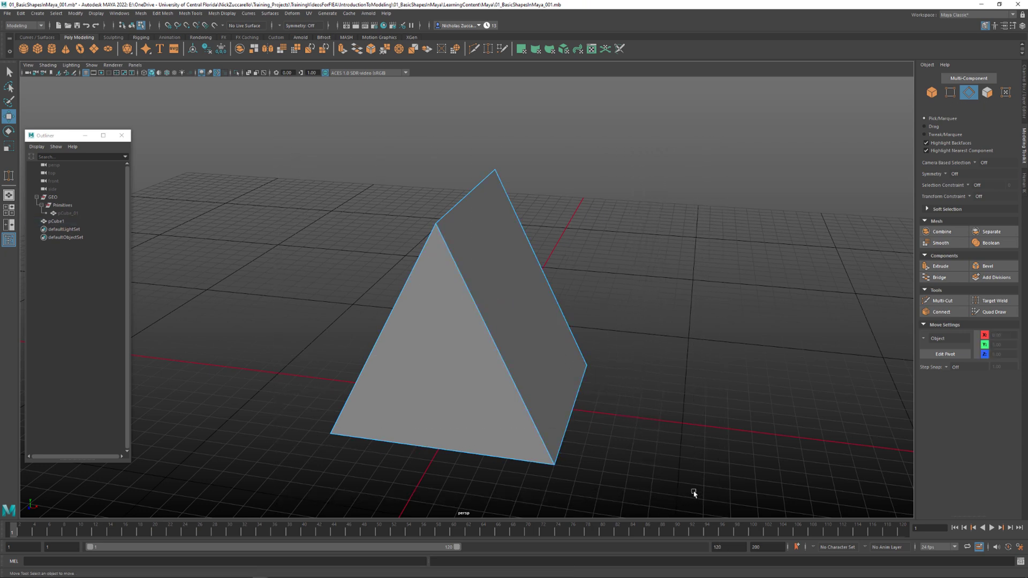
Bevel all the selected prism edges with a fraction of 0.075
right_click(536, 431, "shift")
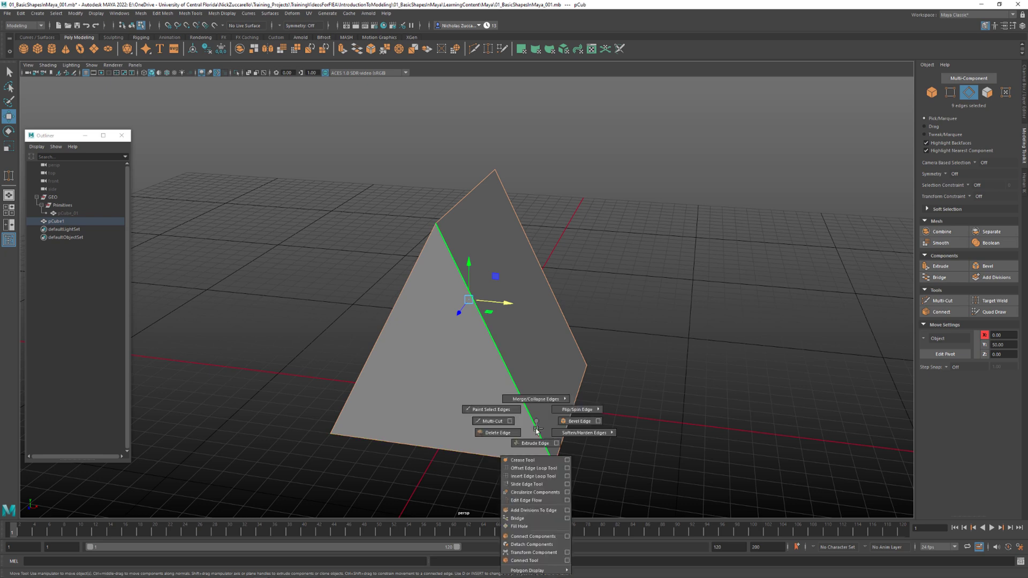
left_click(573, 423)
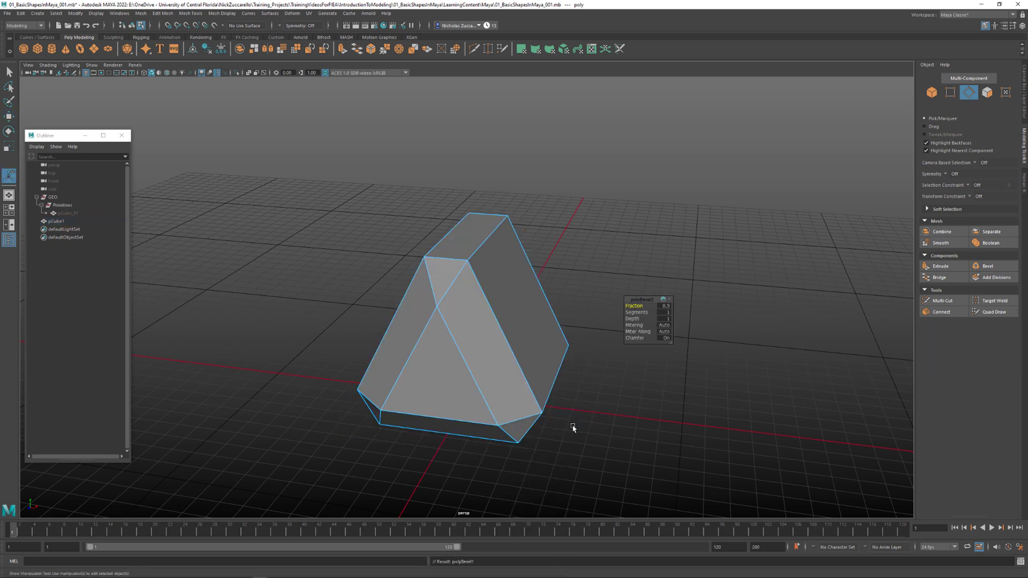
mouse_move(635, 306)
left_mouse_down()
mouse_move(616, 306)
mouse_move(640, 307)
left_mouse_up()
left_click(664, 305)
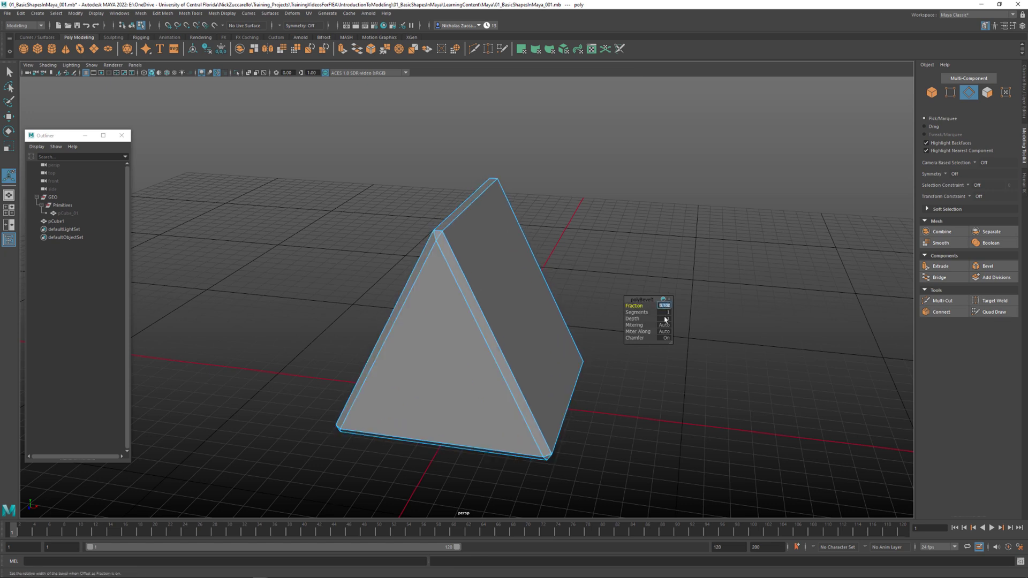
type(".75")
key("Return")
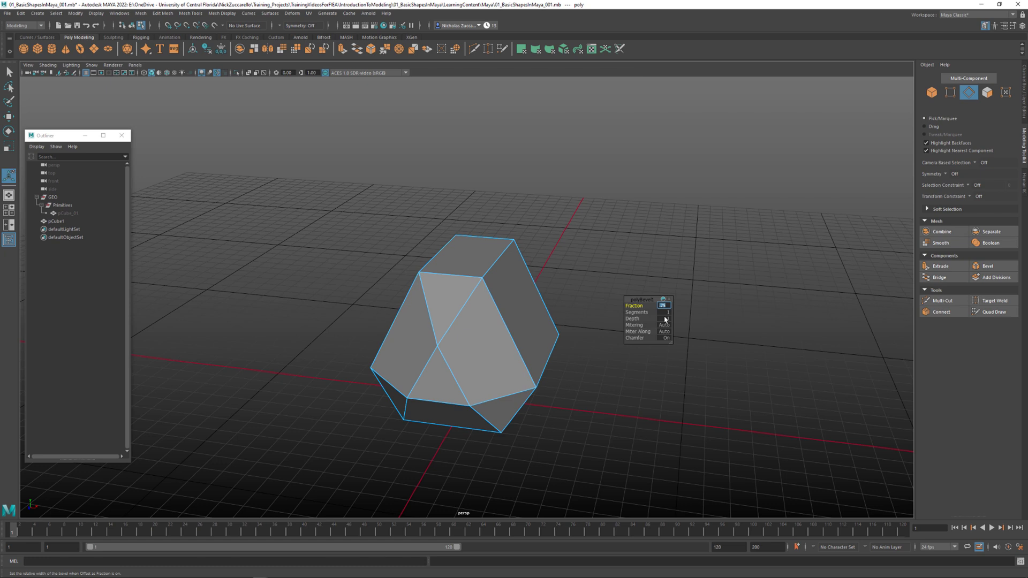
type(".075")
key("Return")
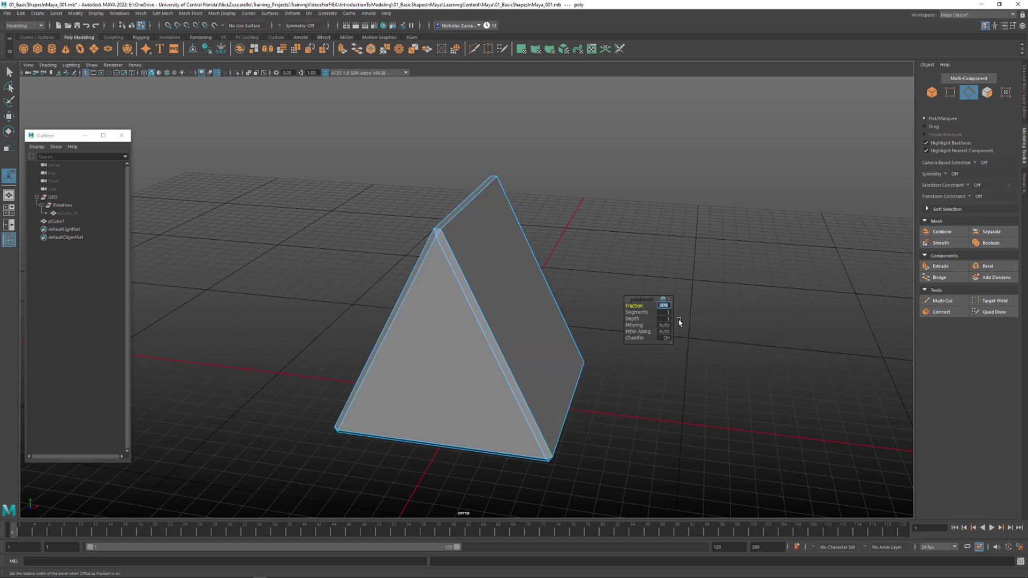
Set the bevel's segments to 4 and inspect the rounded edges up close
left_click(634, 312)
middle_click_drag(635, 312, 643, 312)
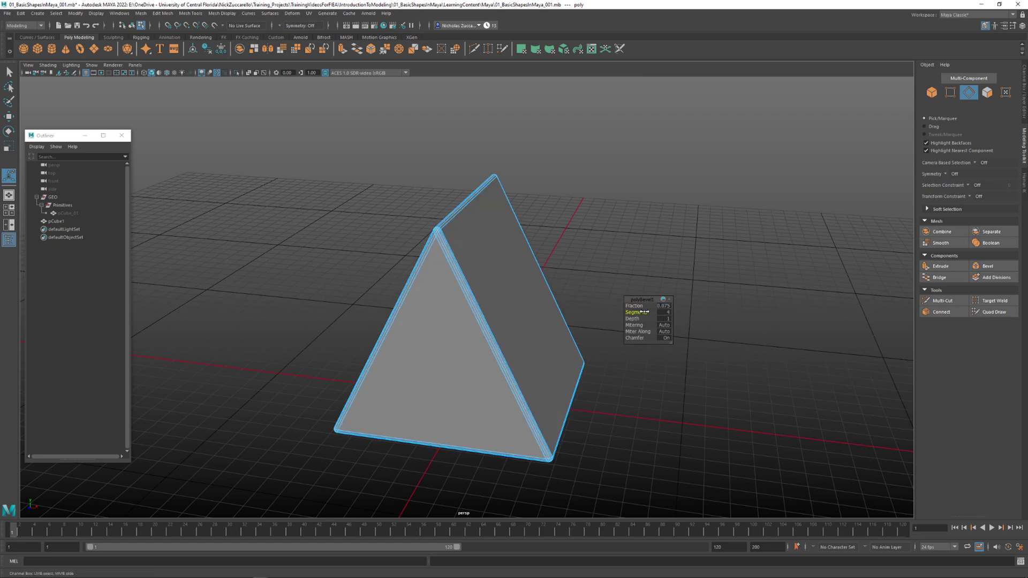
scroll(506, 275, "up", 5)
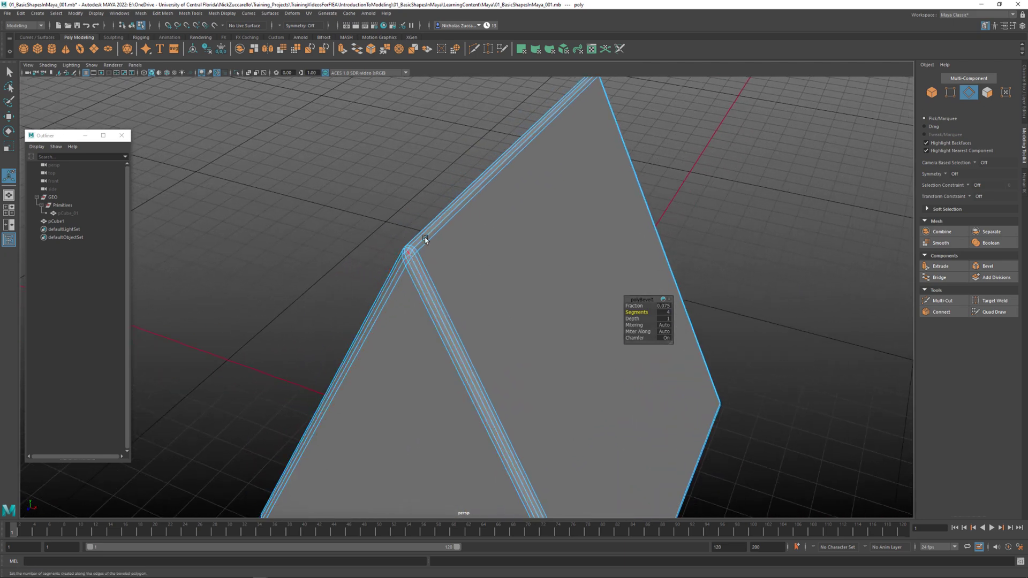
scroll(748, 381, "down", 5)
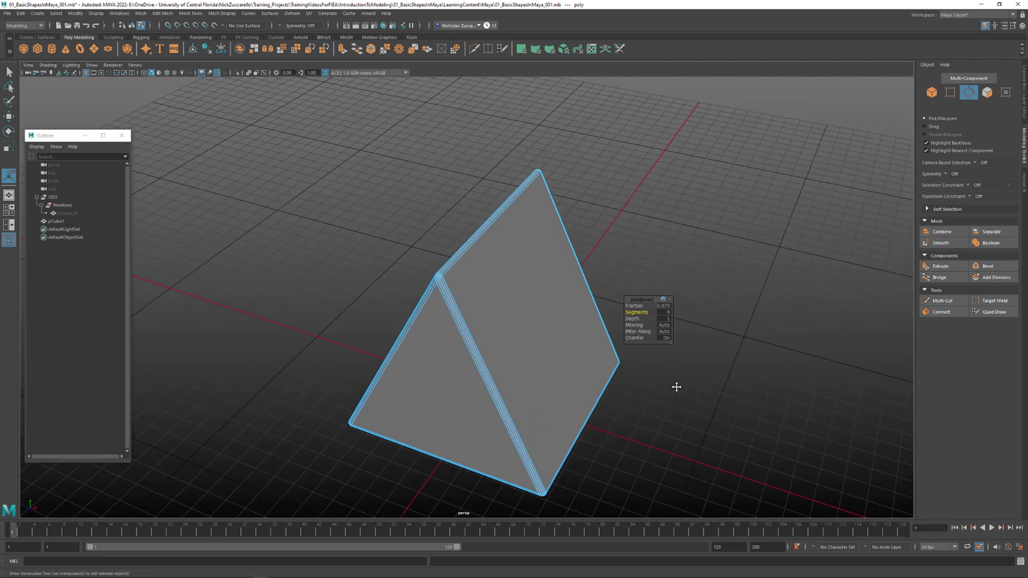
Leave the bevel tool, return to object selection and show the prism's channels and input history
left_click_drag(677, 386, 602, 384, "alt")
key("q")
key("F8")
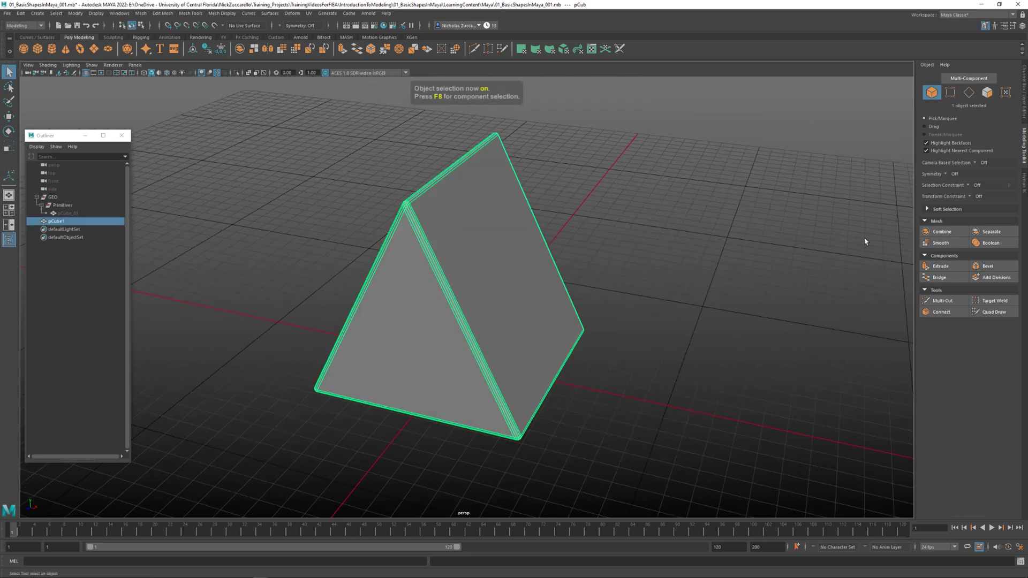
left_click(1025, 99)
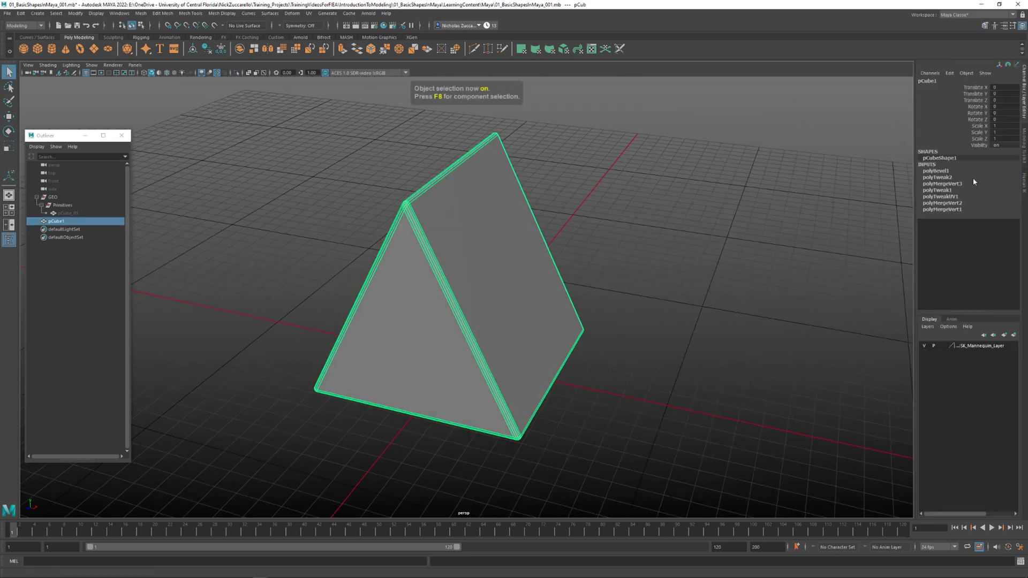
left_click_drag(595, 292, 608, 310, "alt")
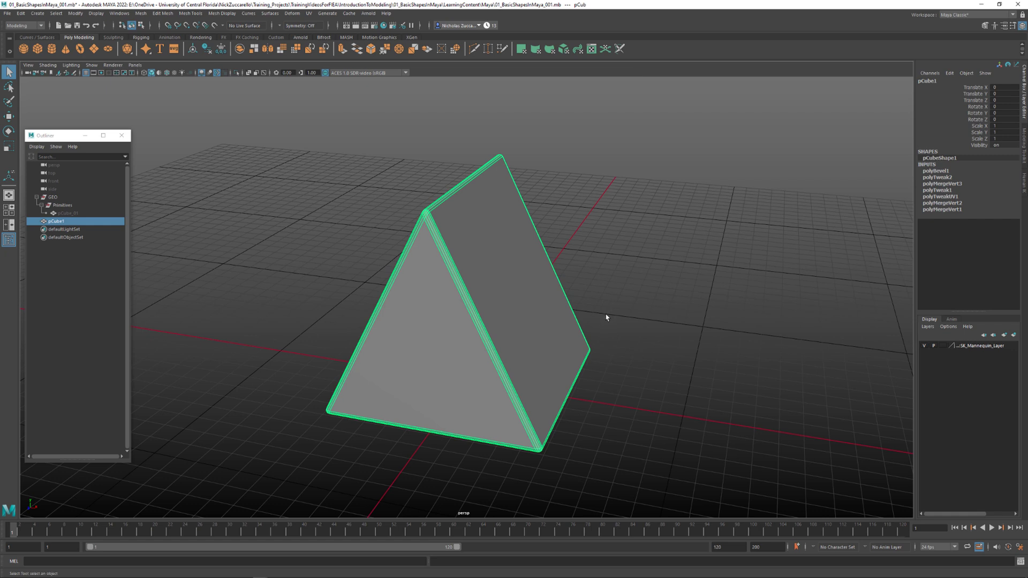
Delete the prism's construction history and deselect it
left_click(21, 13)
mouse_move(71, 107)
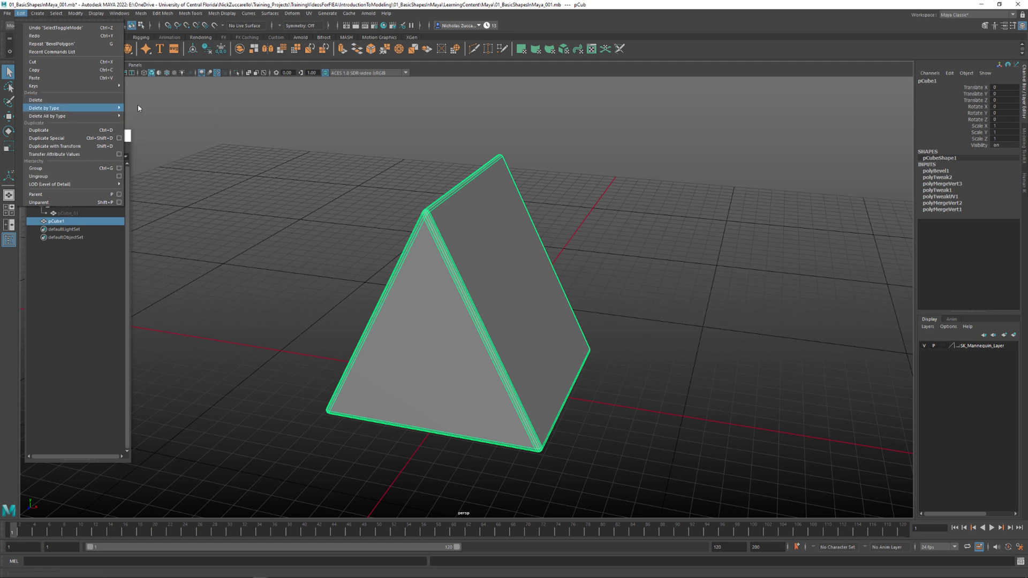
left_click(138, 108)
left_click(567, 222)
left_click_drag(369, 215, 268, 211, "alt")
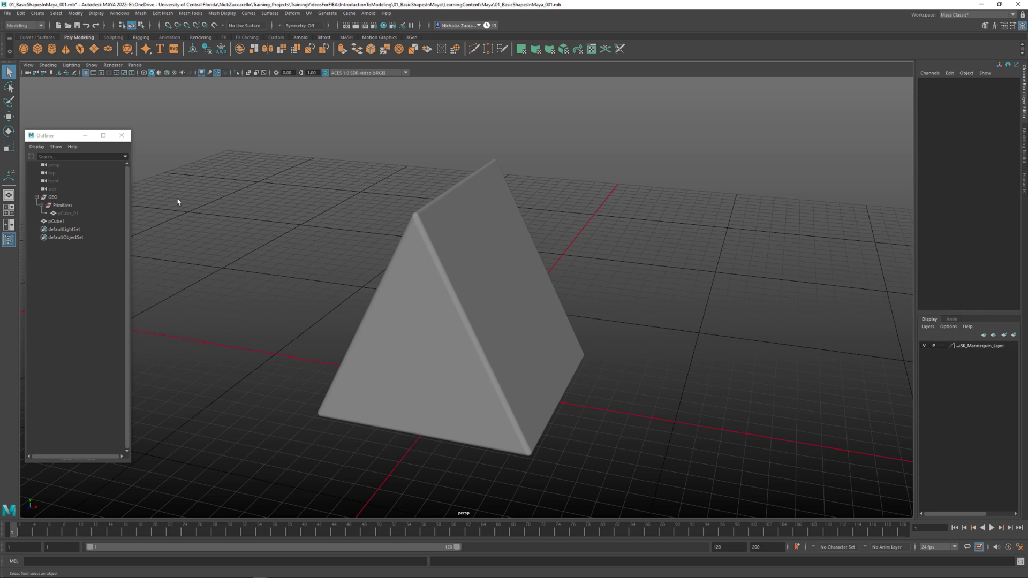
Rename the prism object as TriShape
double_click(60, 224)
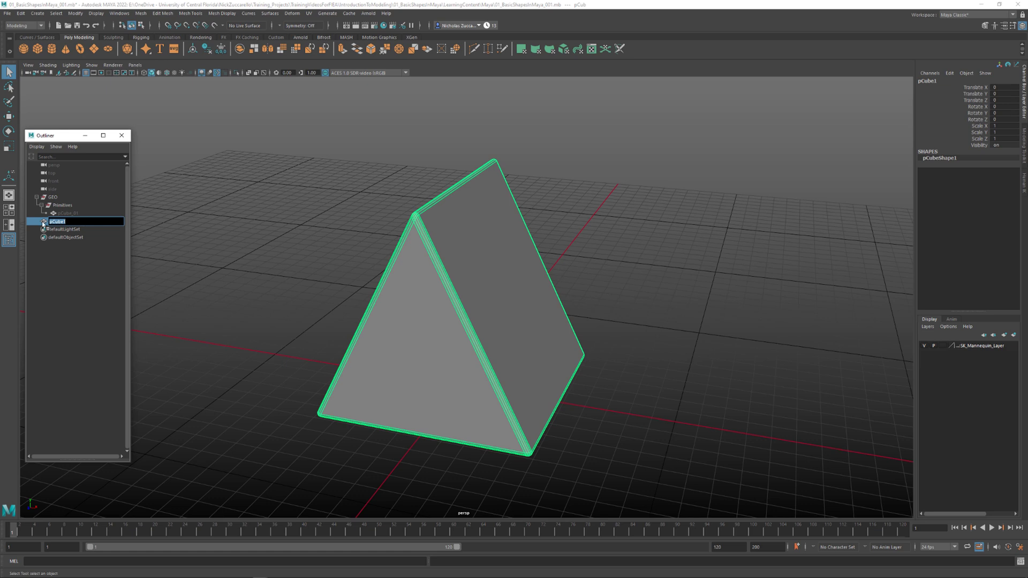
type("riShape")
key("Return")
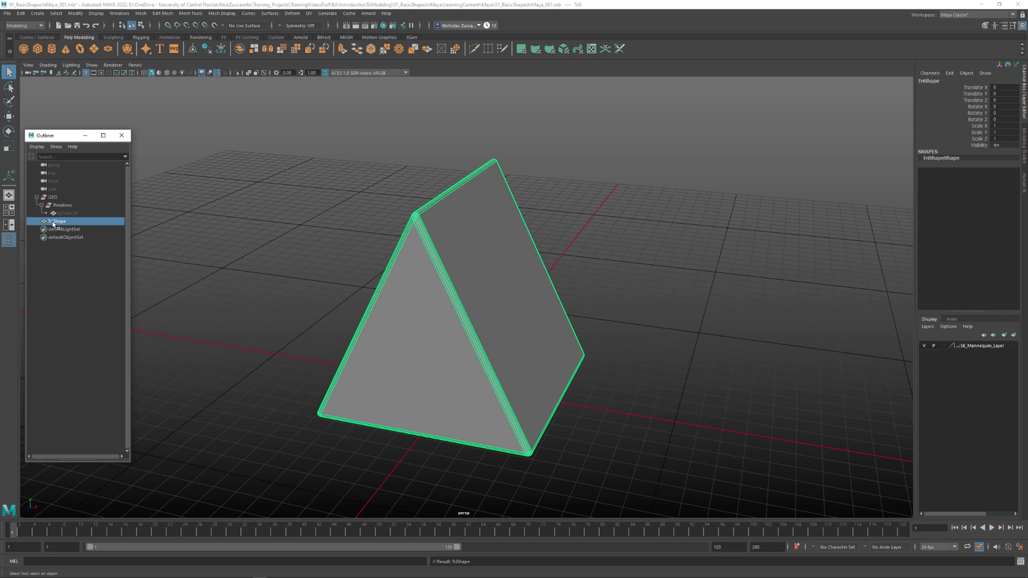
Parent TriShape under the Primitives group and save the scene
left_click_drag(65, 225, 68, 206)
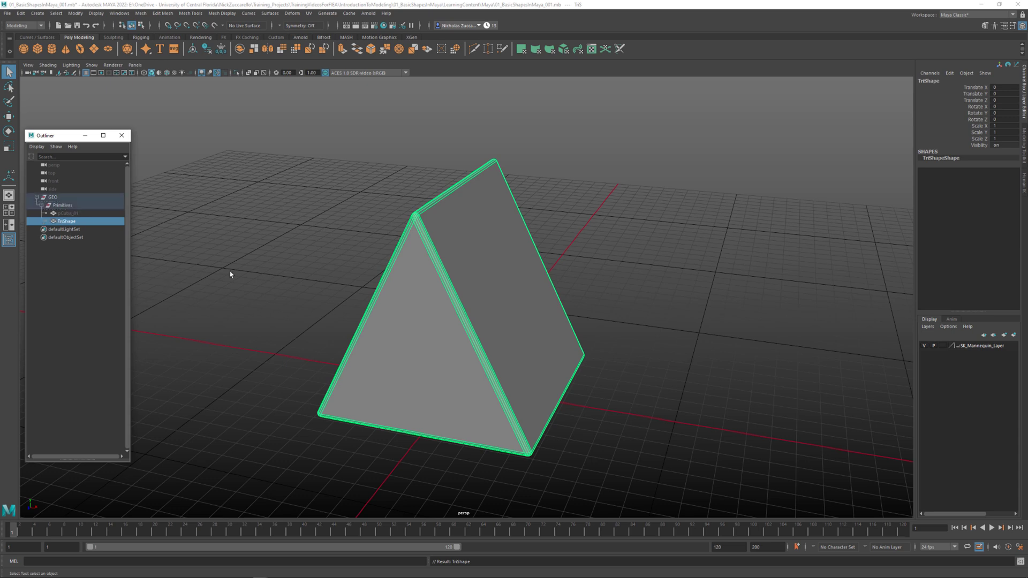
left_click(230, 275)
left_click(69, 222)
left_click(322, 299)
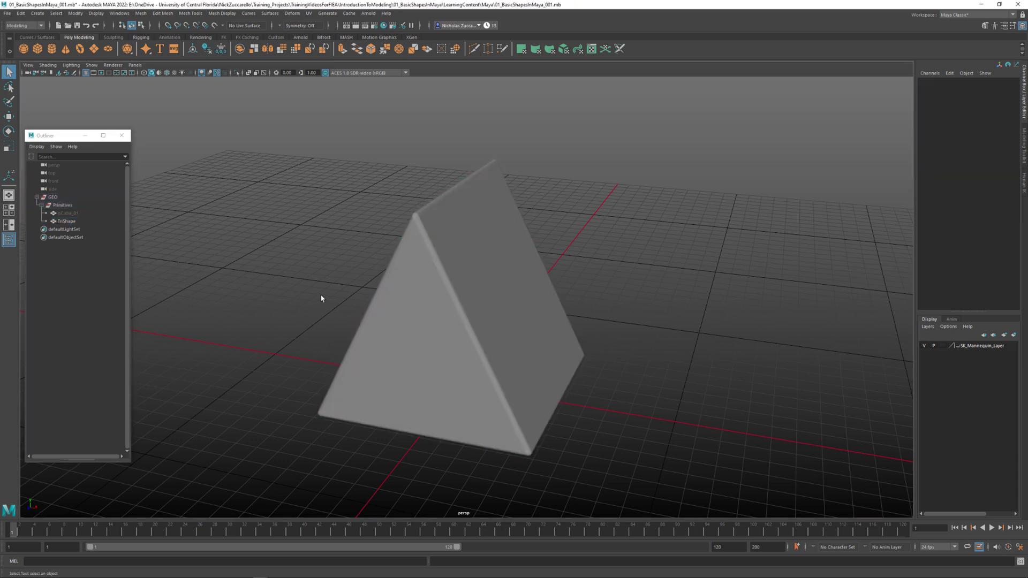
left_click_drag(351, 294, 355, 307, "alt")
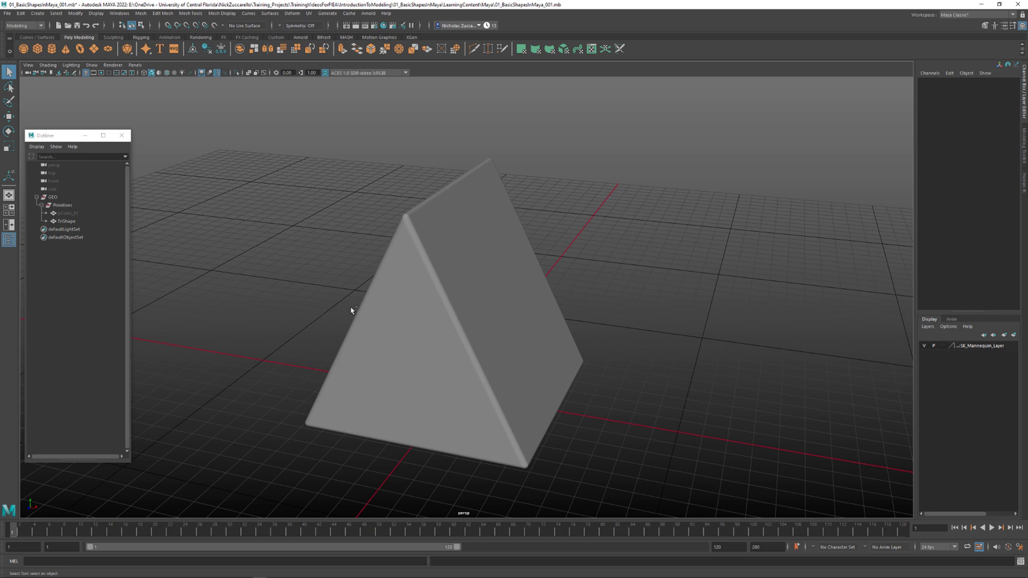
key("ctrl+s")
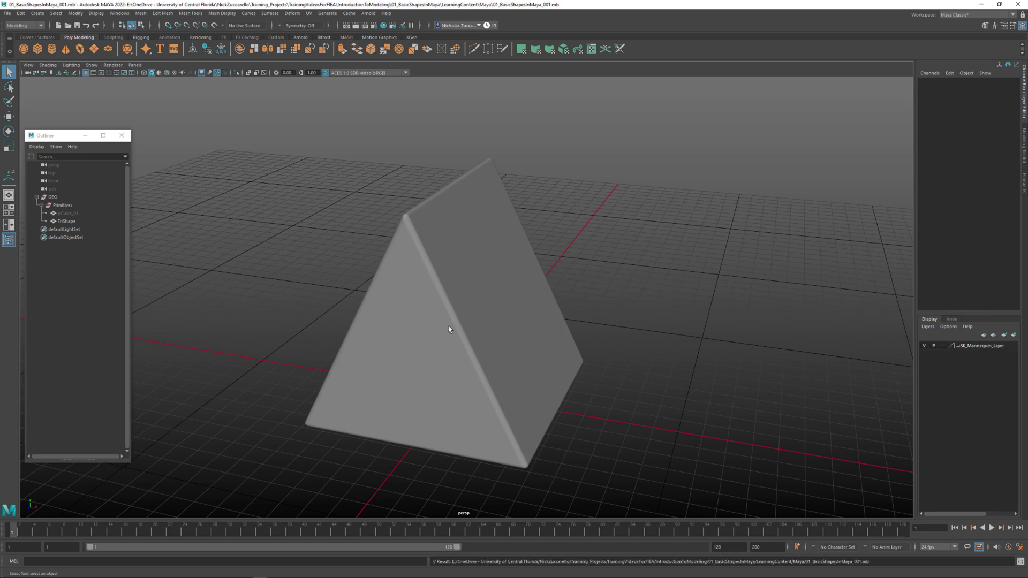
Assign the existing M_blinn material to TriShape and deselect it
left_click(447, 238)
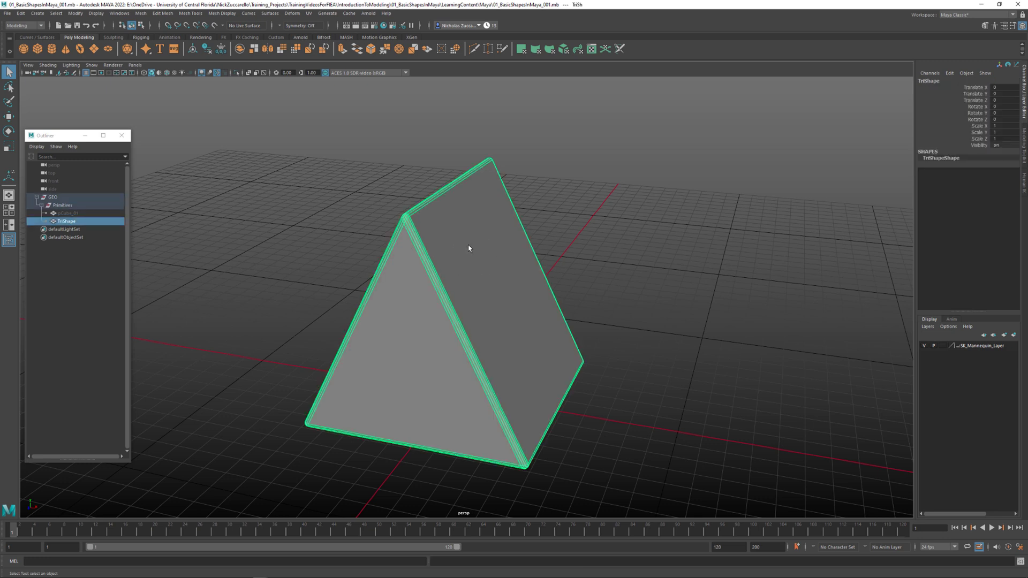
right_click(481, 254)
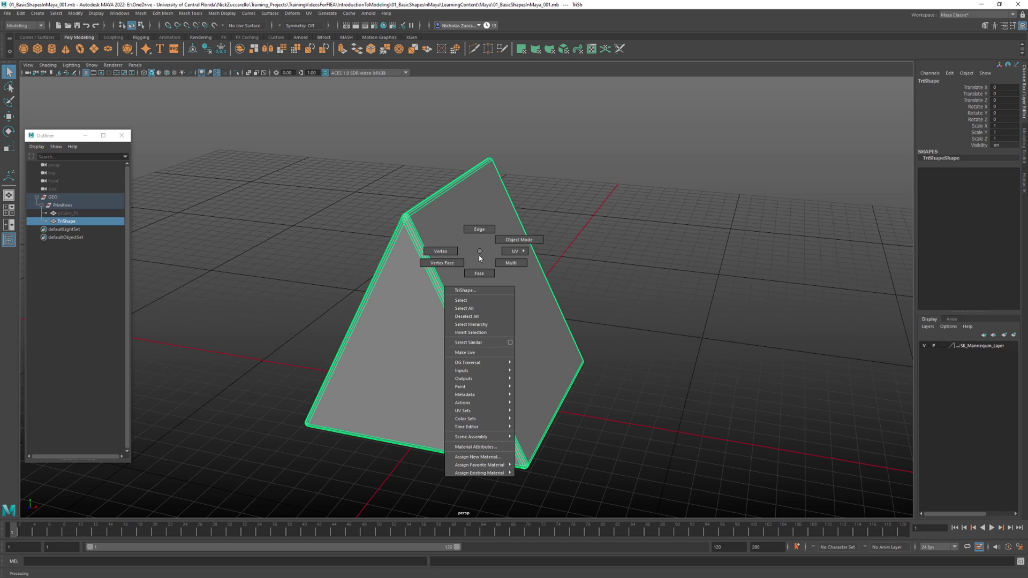
mouse_move(480, 473)
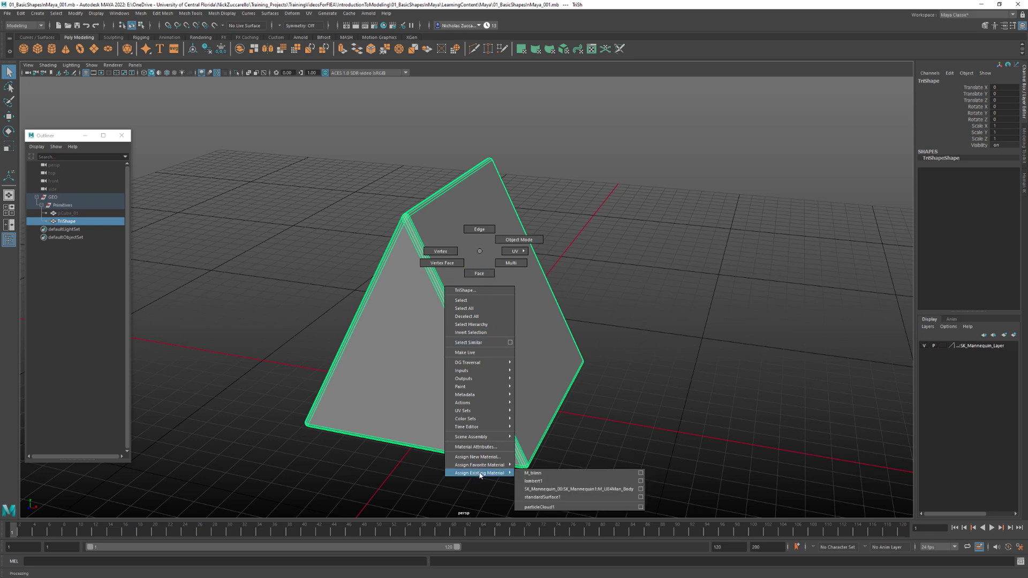
left_click(533, 474)
left_click(590, 255)
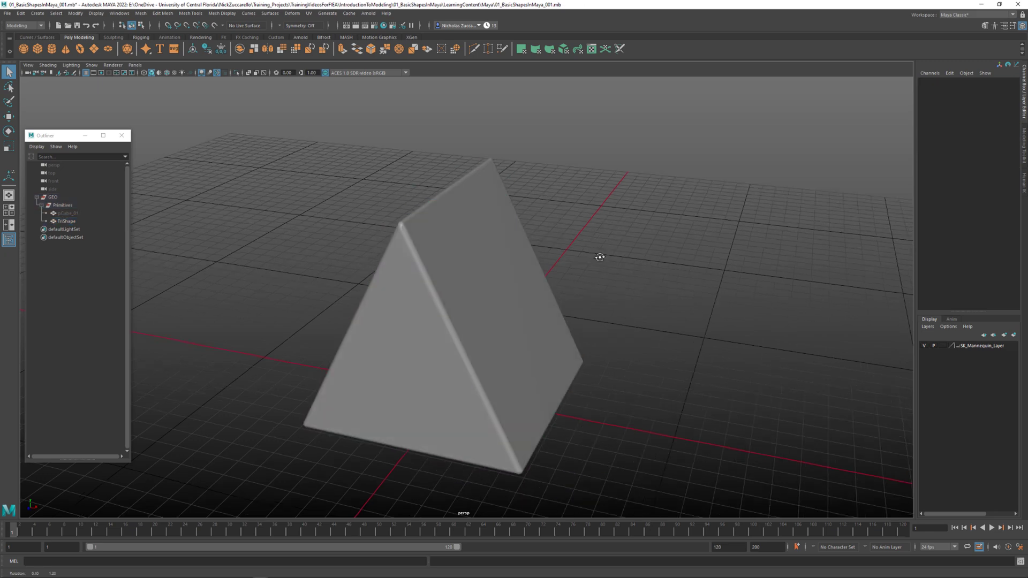
mouse_move(597, 255)
left_mouse_down("alt")
mouse_move(574, 258)
mouse_move(613, 248)
left_mouse_up("alt")
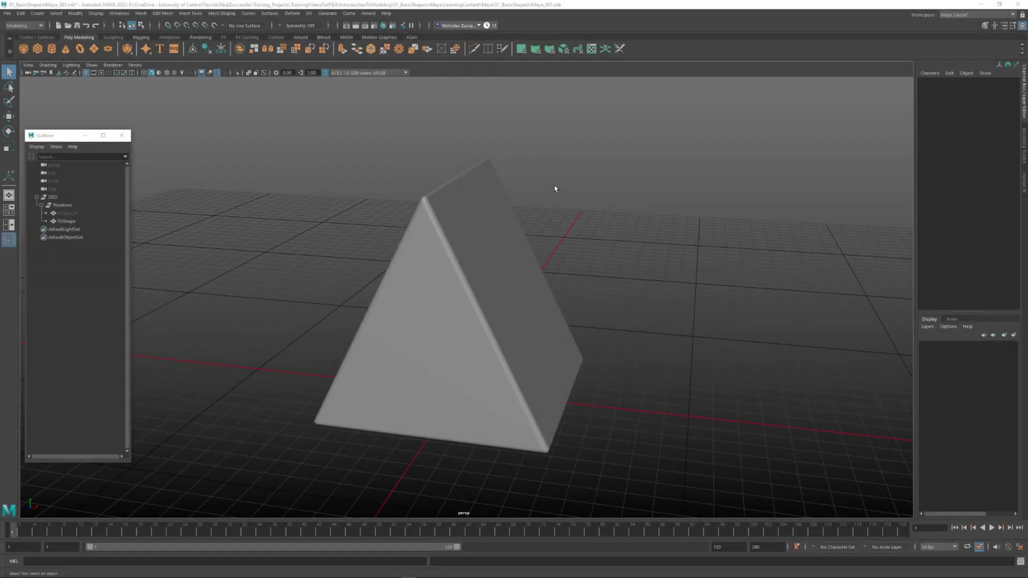
Hide TriShape and create a new polygon cube at the origin
left_click(75, 221)
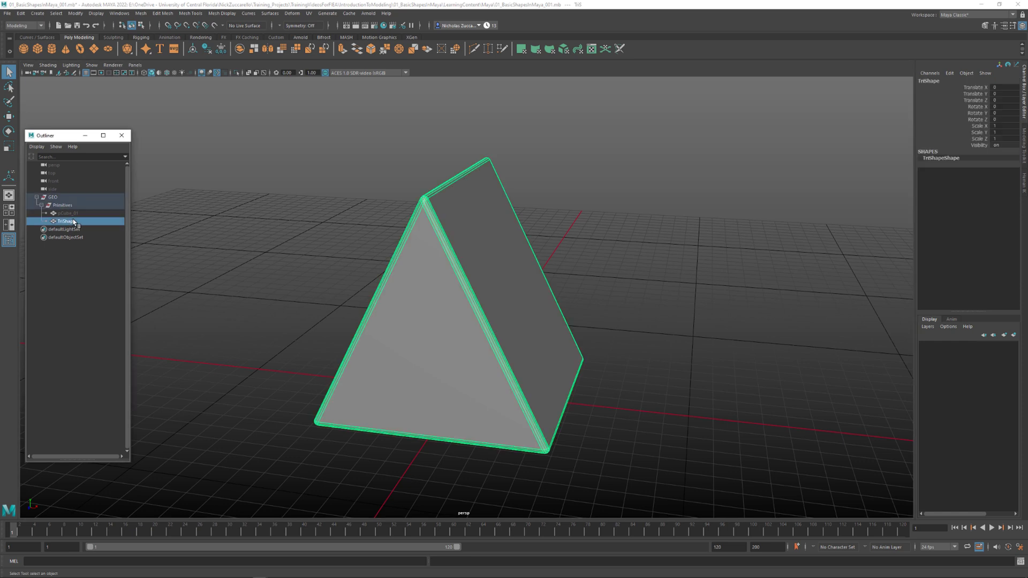
key("ctrl+h")
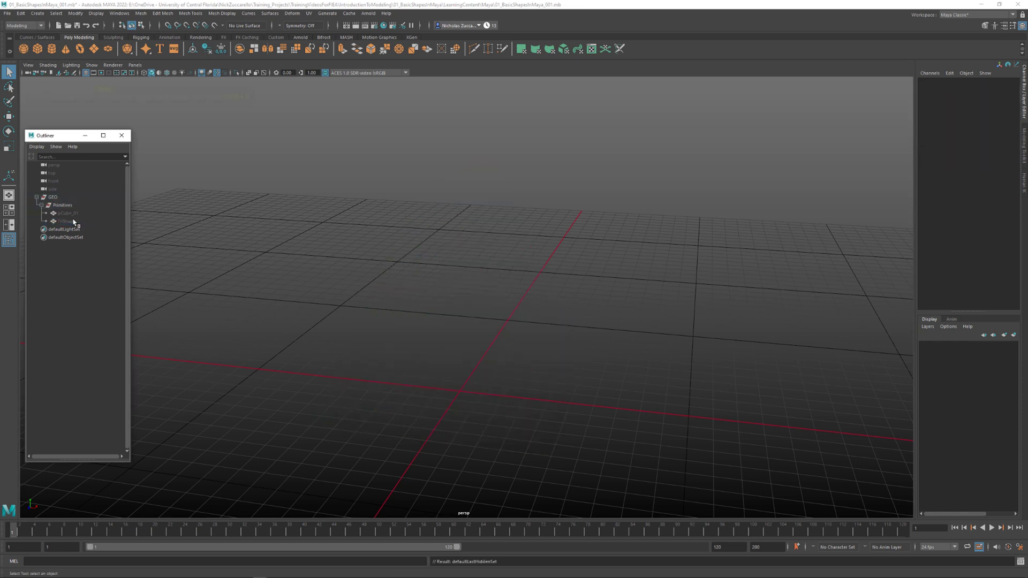
left_click(40, 51)
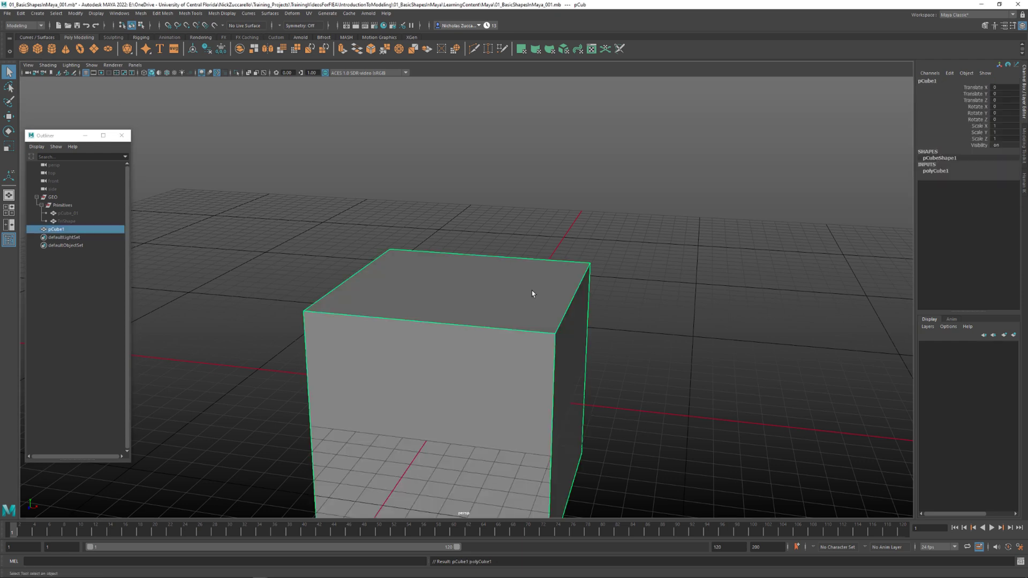
Move the new cube up along Y to 50, snapped to the grid, so it rests on the ground
middle_click_drag(638, 328, 642, 308, "alt")
key("w")
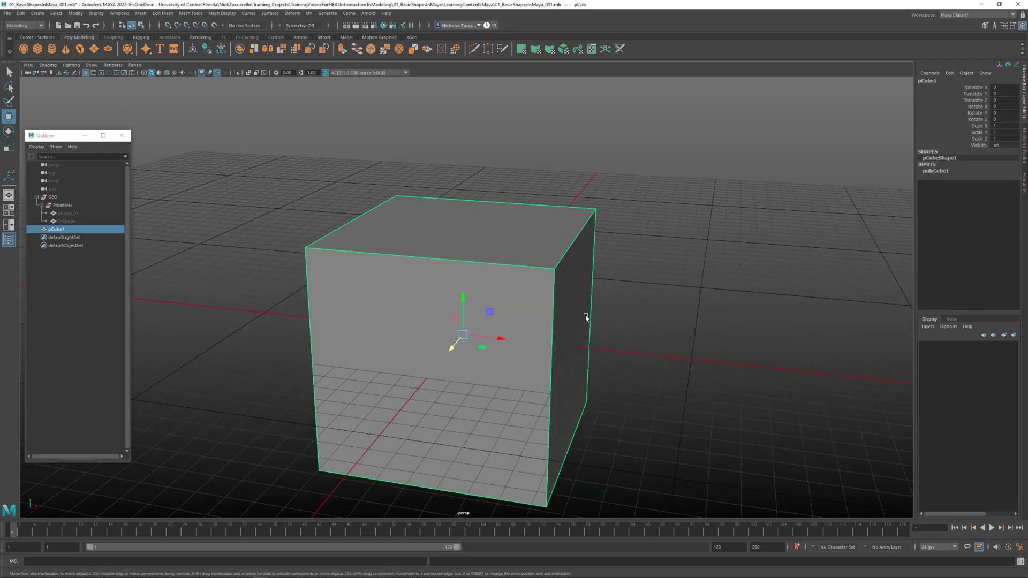
left_click_drag(456, 319, 431, 302, "alt")
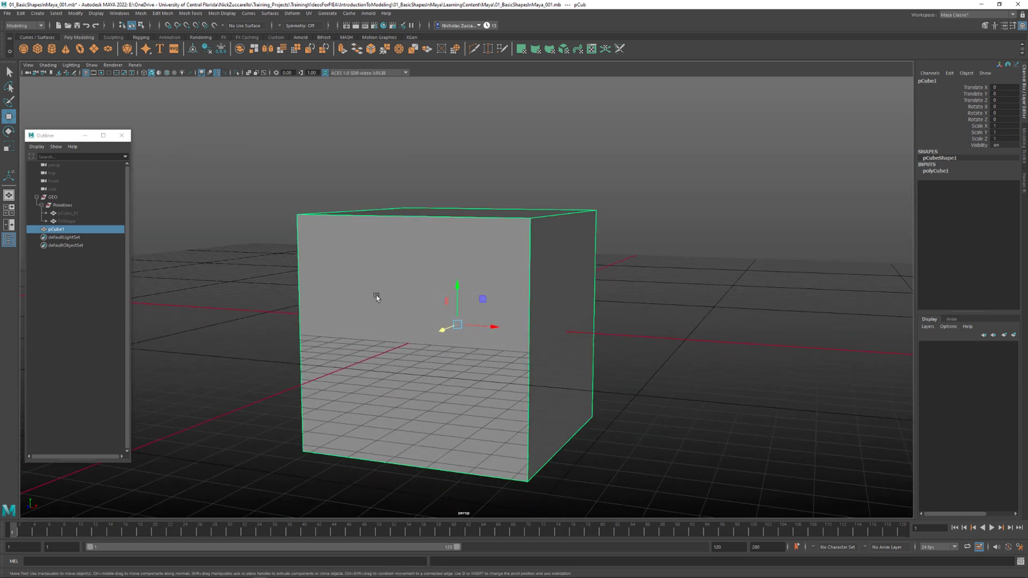
right_click_drag(377, 296, 395, 307, "alt")
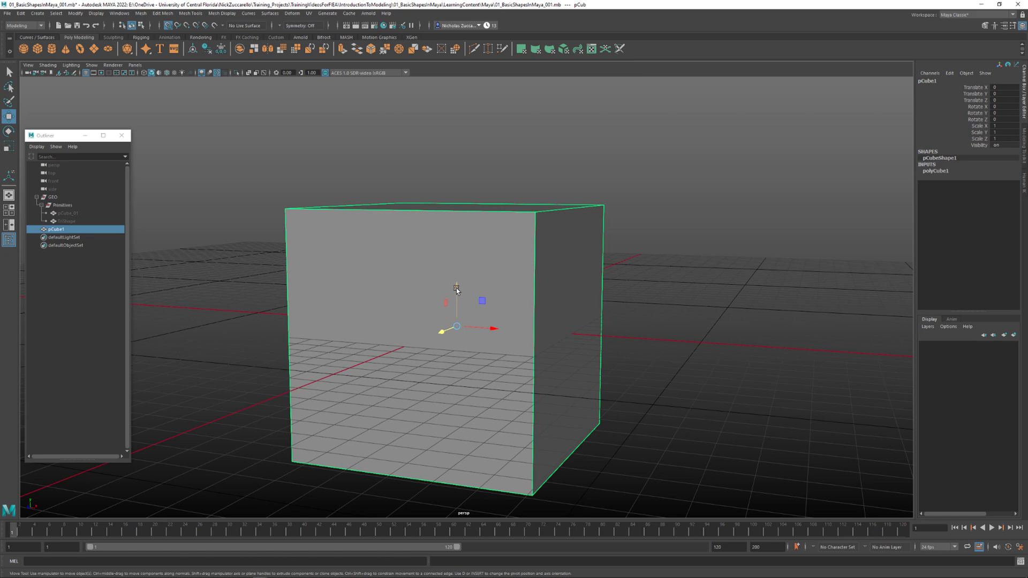
left_click_drag(457, 292, 466, 210)
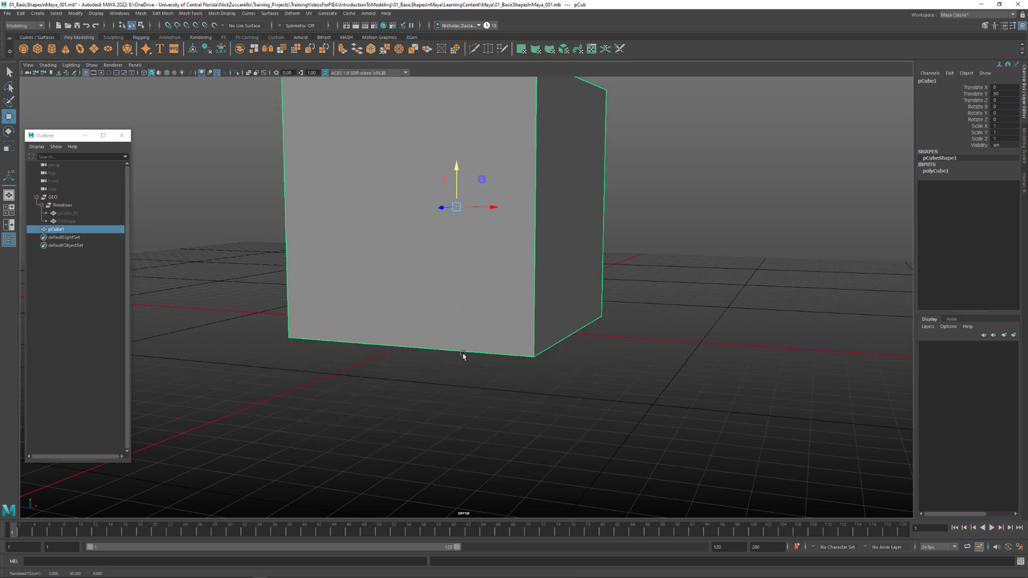
Snap the cube's pivot to the centre of its bottom face and leave pivot editing
left_click_drag(456, 169, 489, 263, "alt")
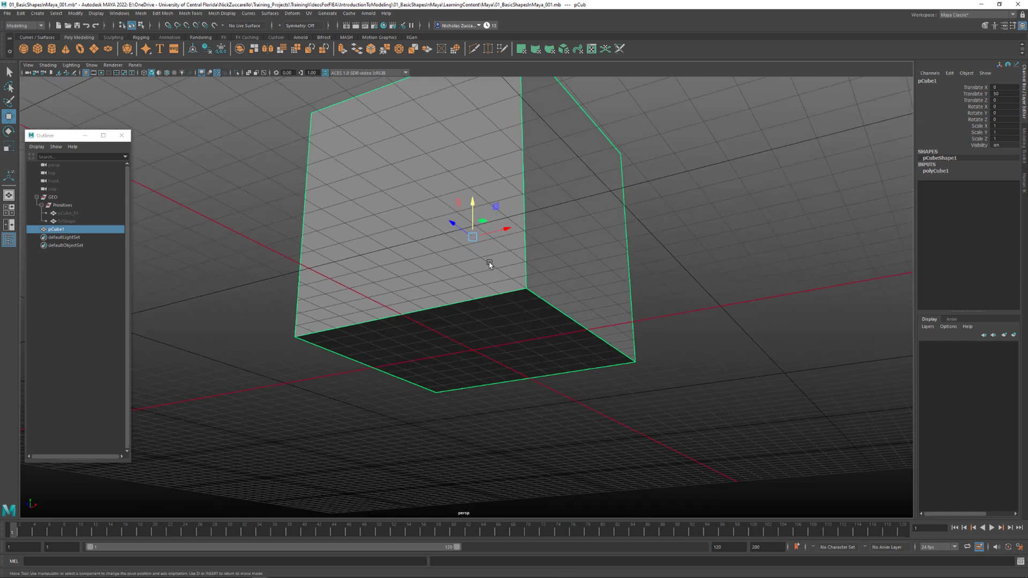
key("d")
key("v")
left_click_drag(474, 239, 471, 351)
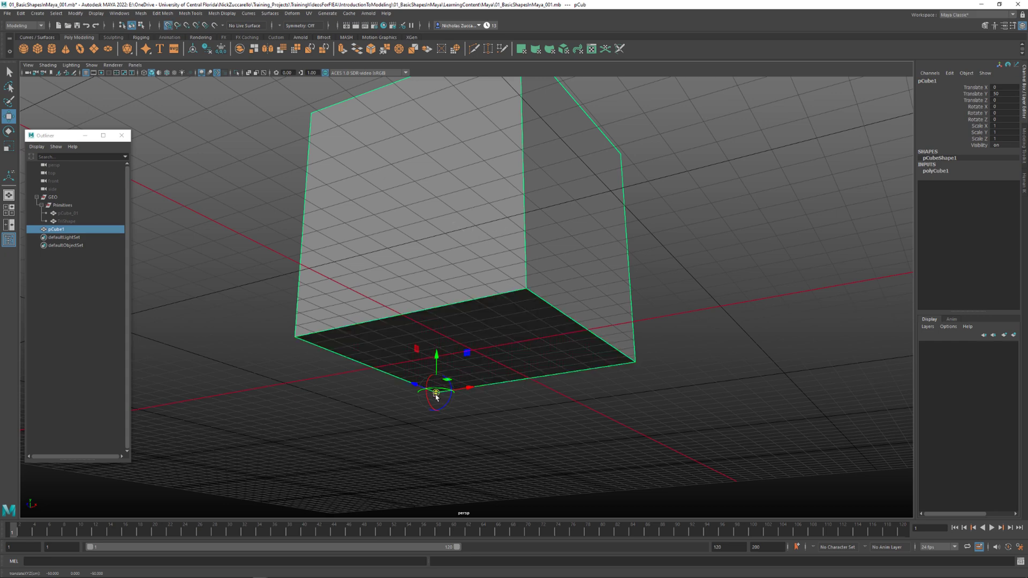
left_click_drag(436, 393, 471, 351)
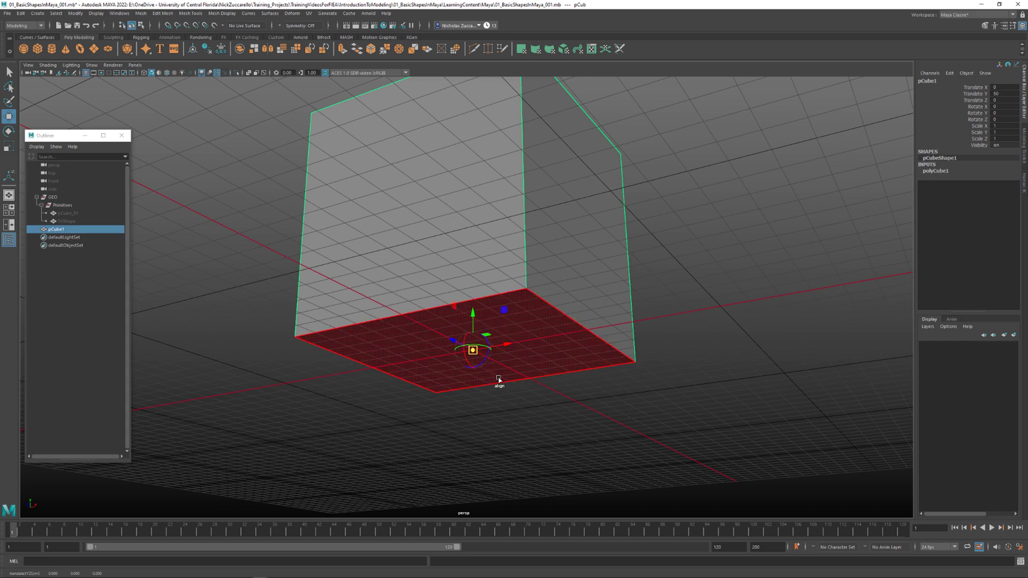
mouse_move(497, 403)
left_mouse_down("alt")
mouse_move(476, 394)
mouse_move(516, 413)
mouse_move(496, 419)
left_mouse_up("alt")
key("d")
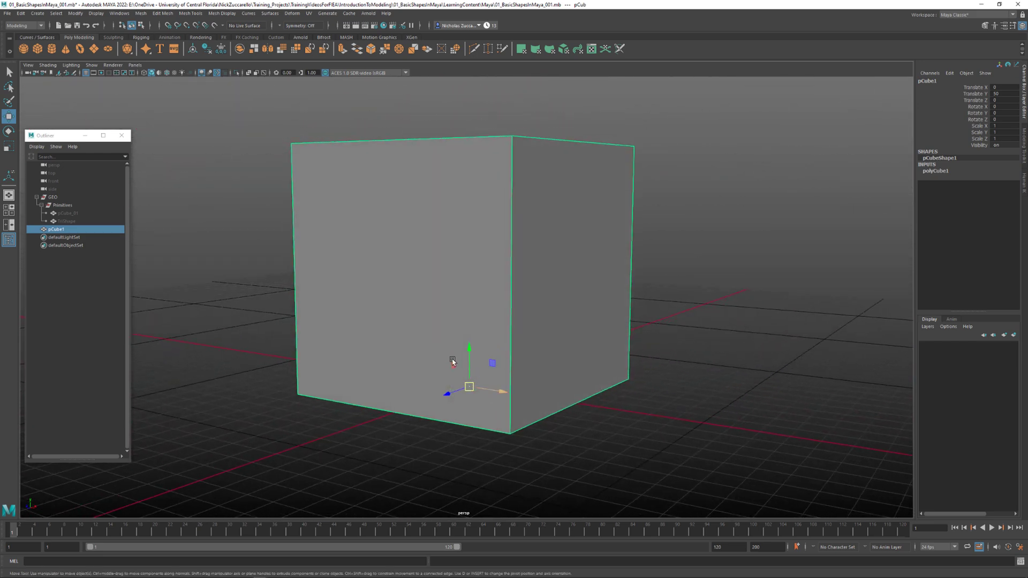
Freeze the new cube's transformations and delete its construction history
left_click_drag(399, 276, 391, 278, "alt")
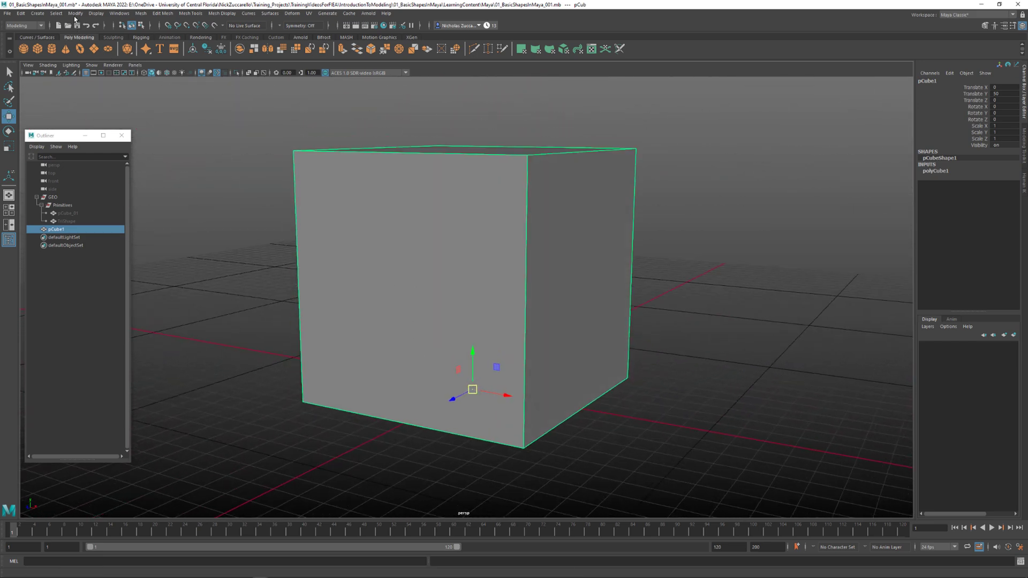
left_click(75, 13)
left_click(104, 49)
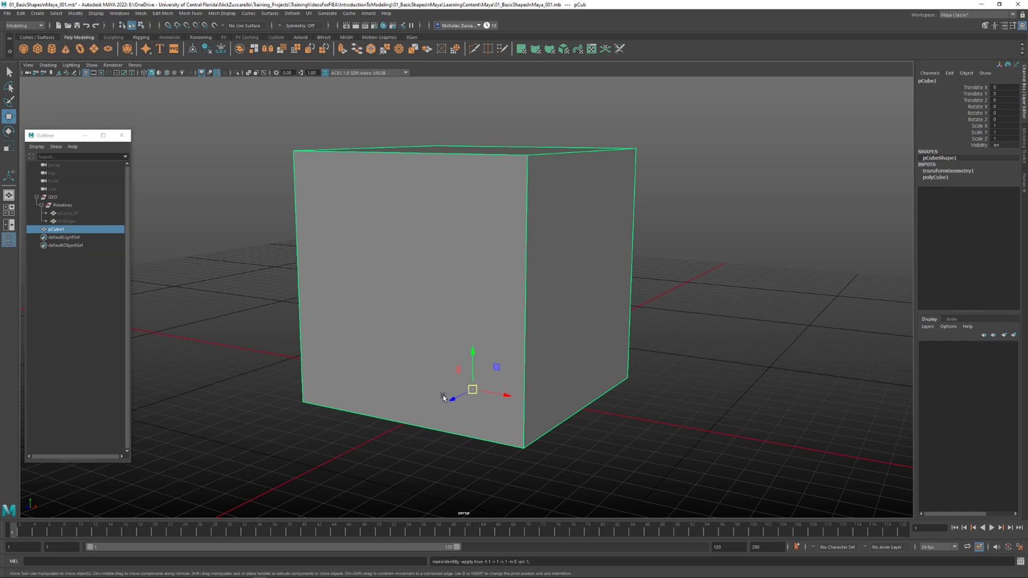
left_click(22, 13)
mouse_move(90, 109)
left_click(178, 110)
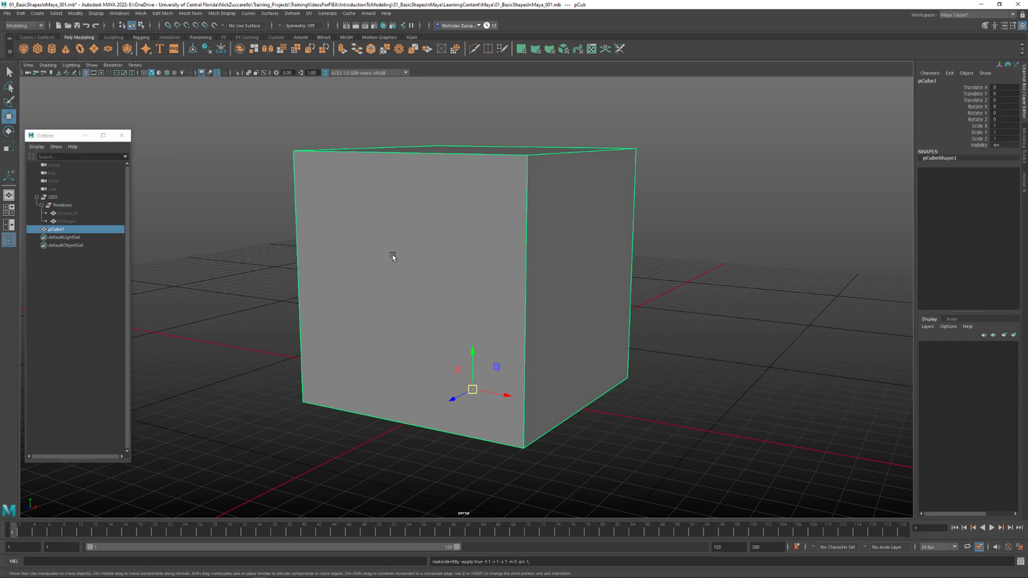
Switch to face selection and select the cube's top face
left_click_drag(356, 248, 371, 250, "alt")
left_click_drag(521, 285, 542, 290, "alt")
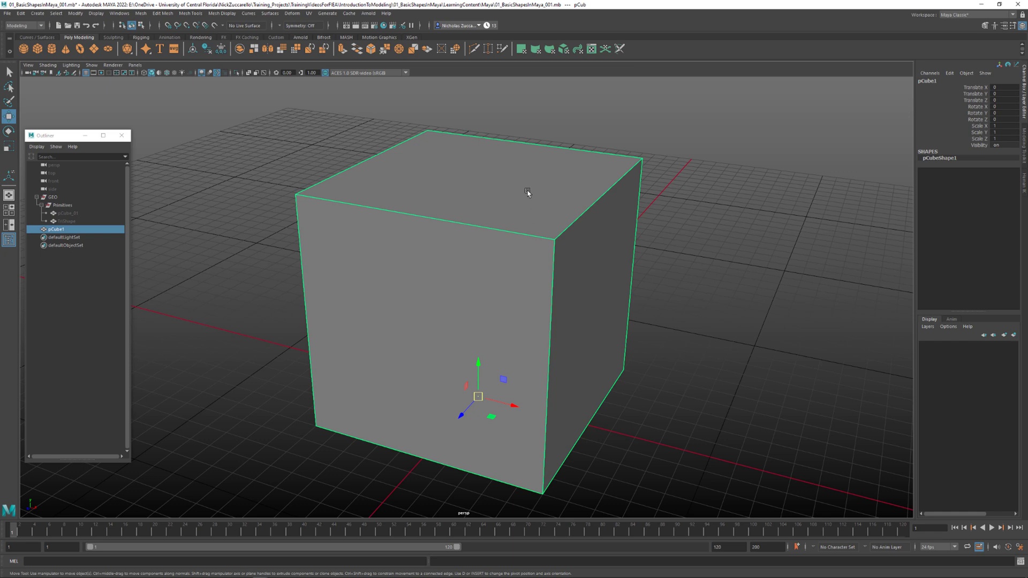
key("F11")
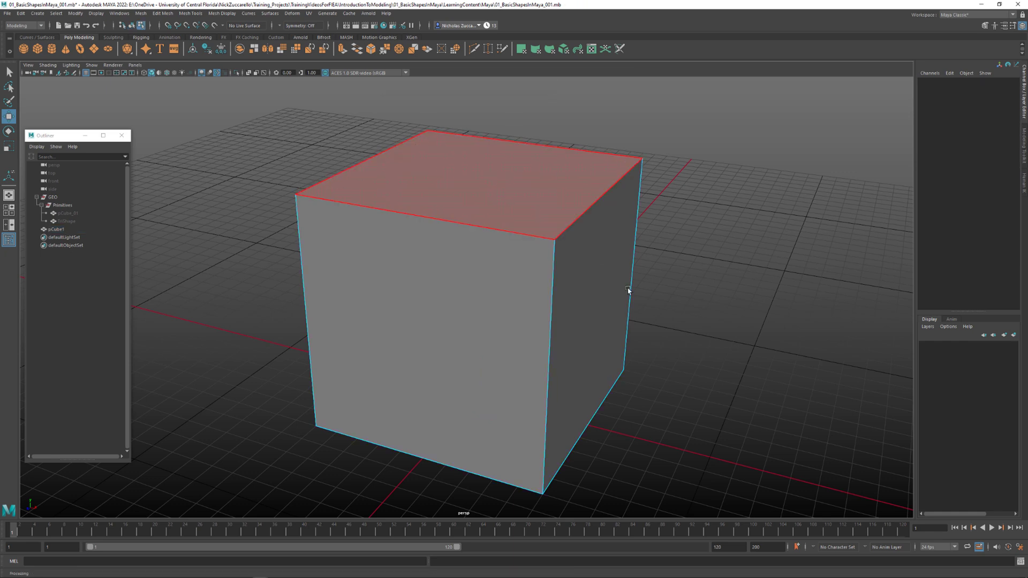
left_click(503, 183)
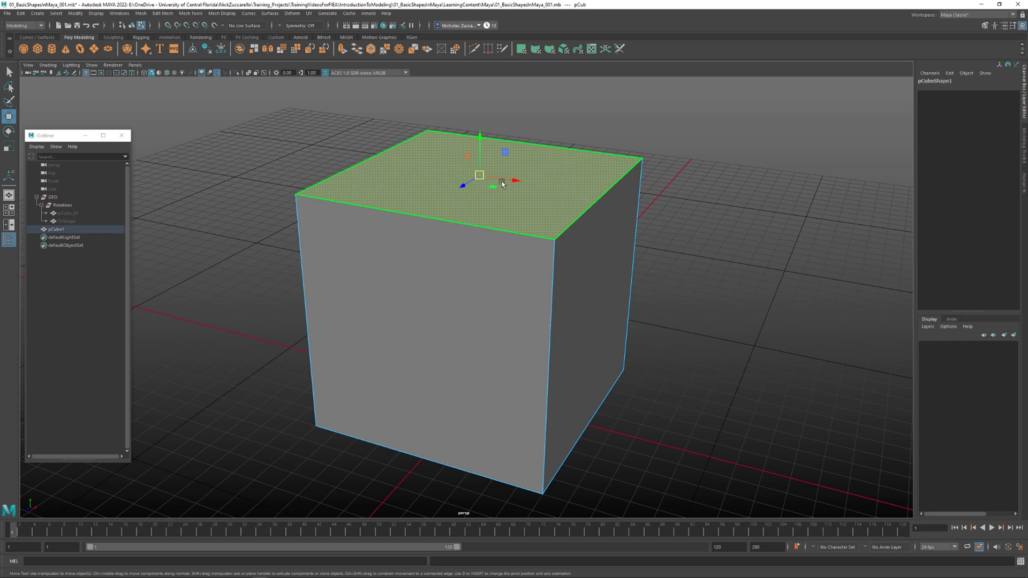
Try merging the top face to its center and undo the merge
right_click(544, 173, "shift")
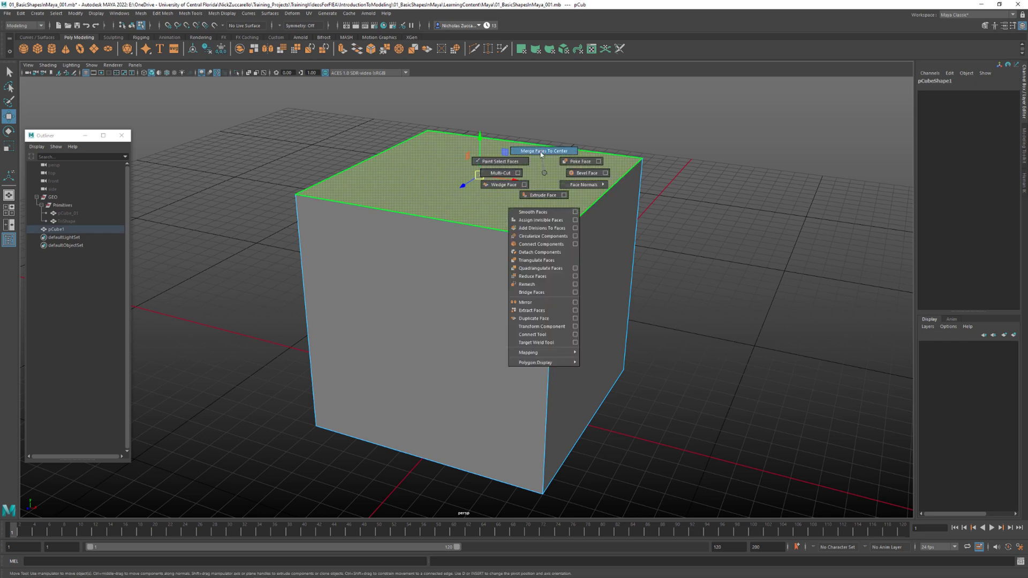
left_click(543, 161)
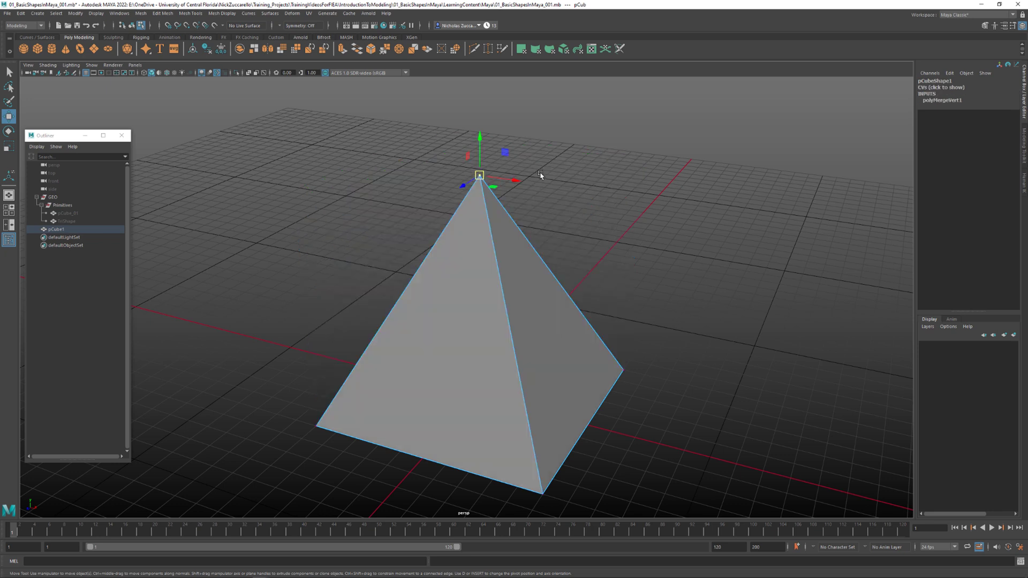
key("ctrl+z")
Merge the cube's top face to its center to form a pyramid, and clear the selection
left_click(162, 14)
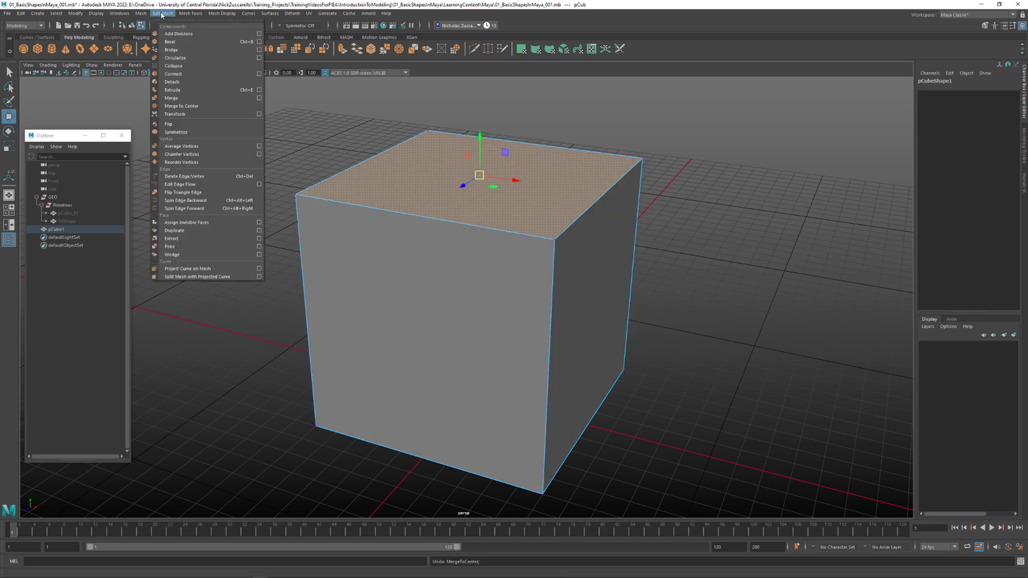
left_click(196, 105)
left_click(593, 232)
left_click_drag(593, 231, 585, 252, "alt")
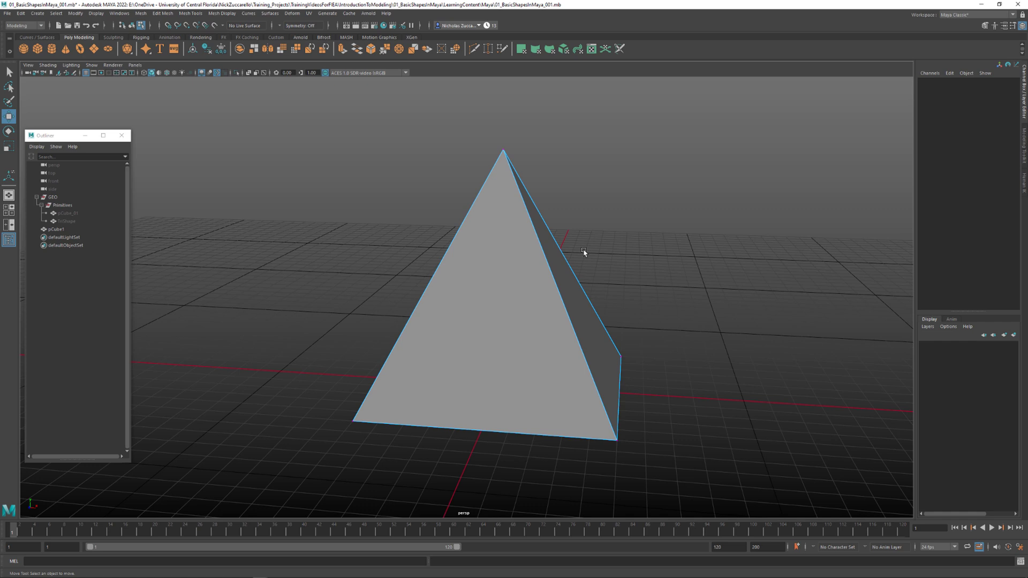
Switch to edge selection and select all edges of the pyramid
key("F10")
right_click(533, 255)
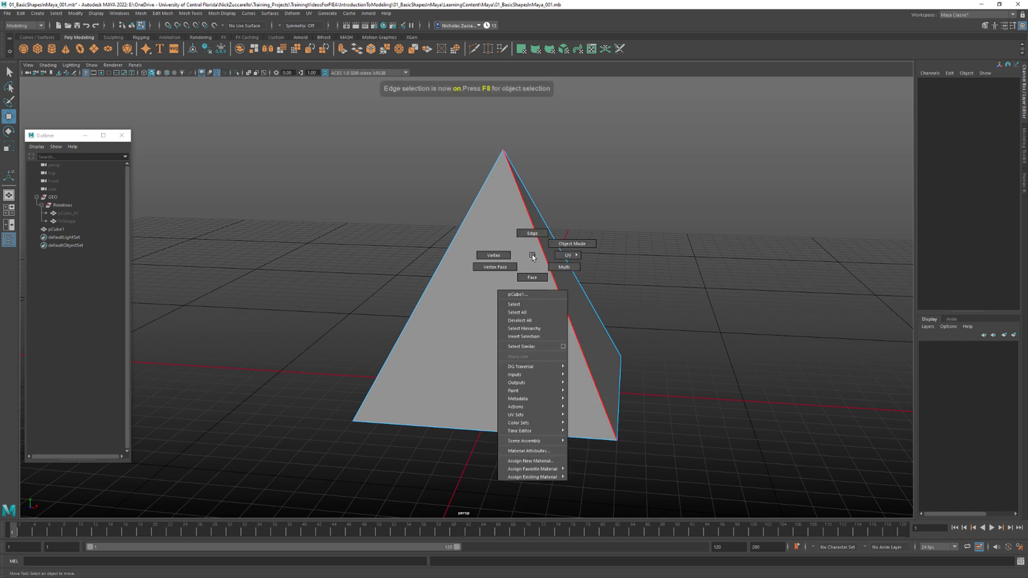
left_click(535, 236)
left_click_drag(292, 124, 739, 468)
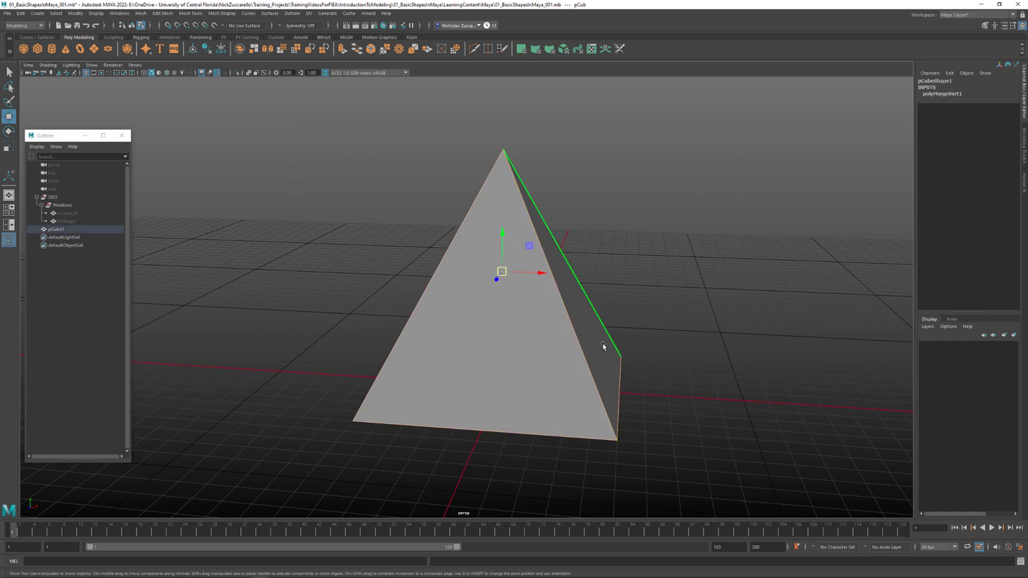
key("F8")
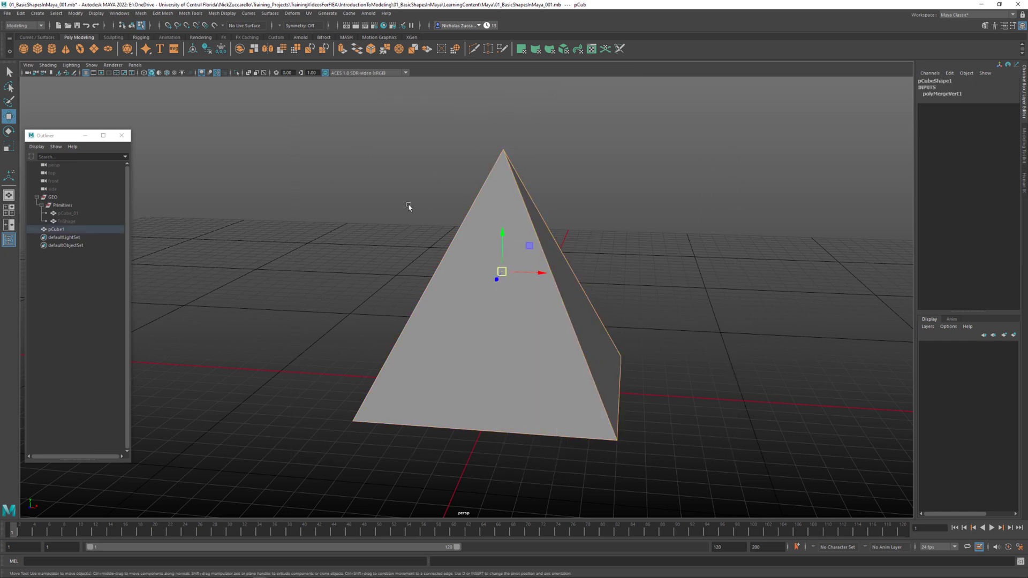
left_click(142, 15)
mouse_move(165, 18)
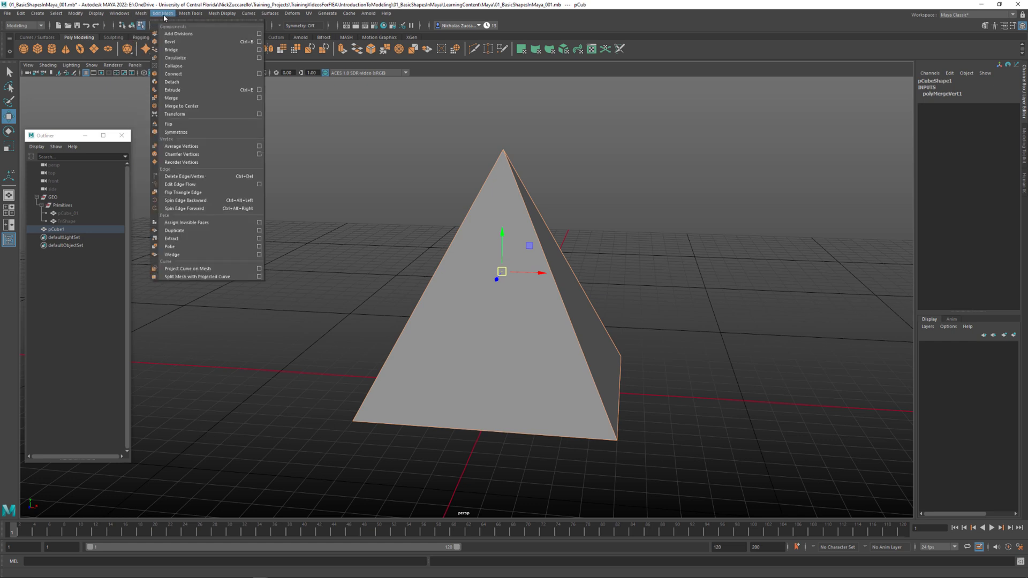
left_click(259, 42)
left_click(895, 137)
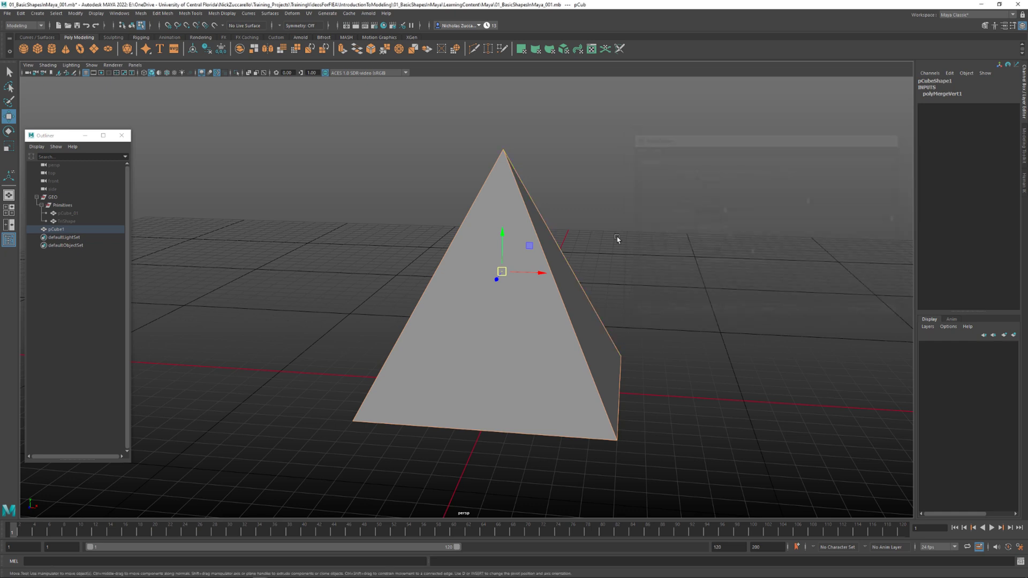
Try beveling the pyramid's edges with a width of 0.5 and 1 segment, and undo the bevel
left_click(556, 287)
right_click(550, 293, "shift")
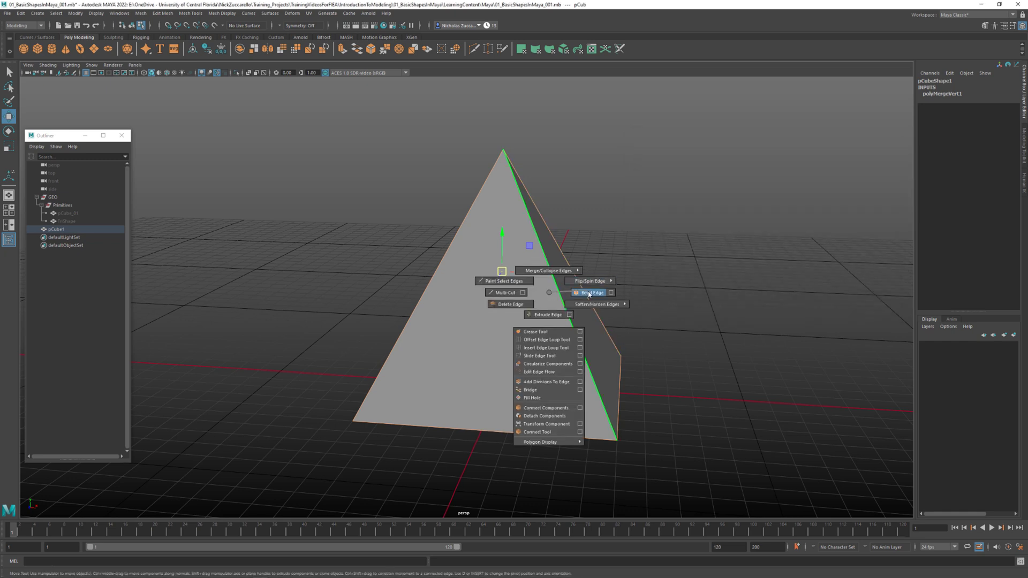
left_click(611, 292)
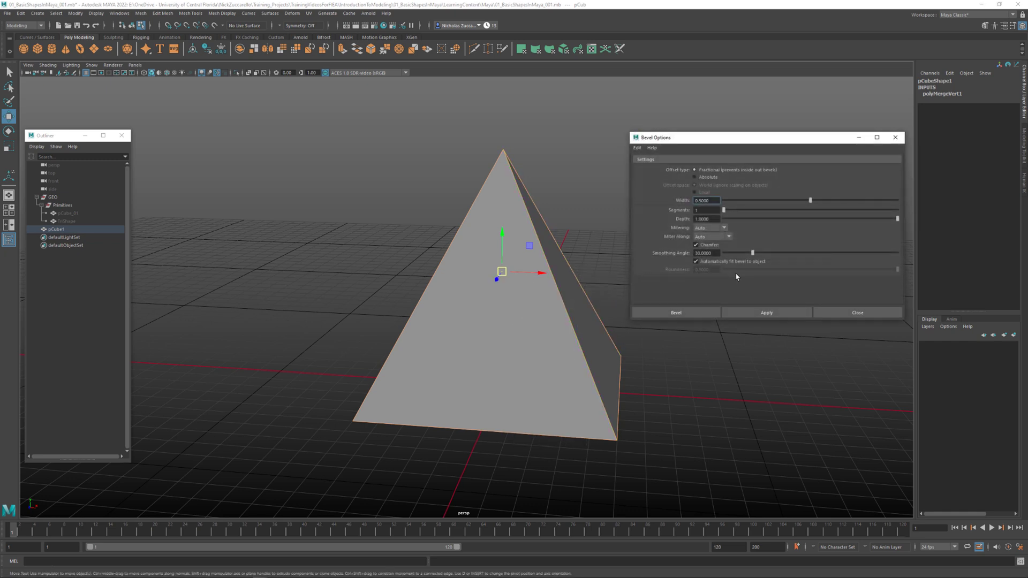
left_click(786, 312)
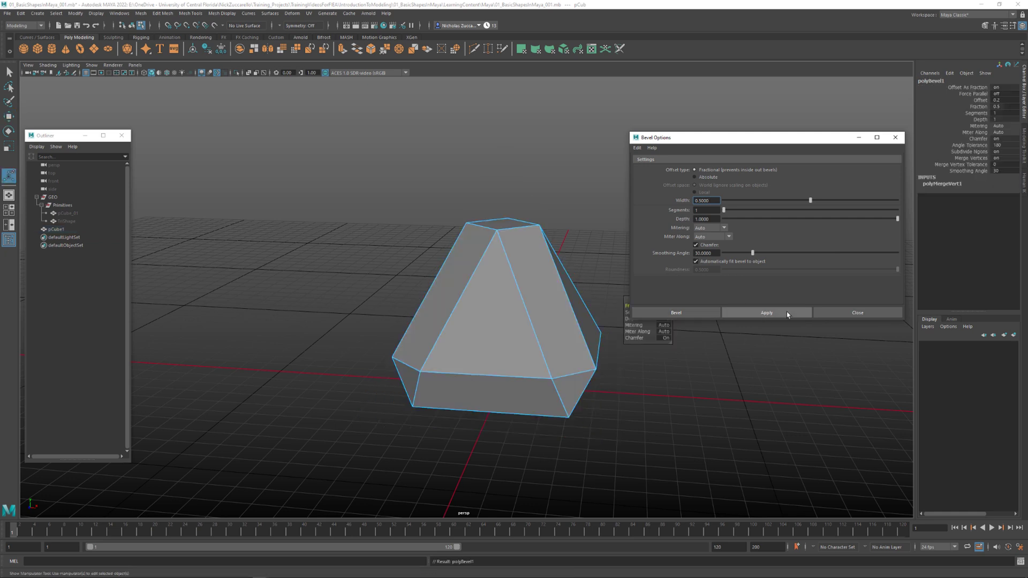
left_click(895, 137)
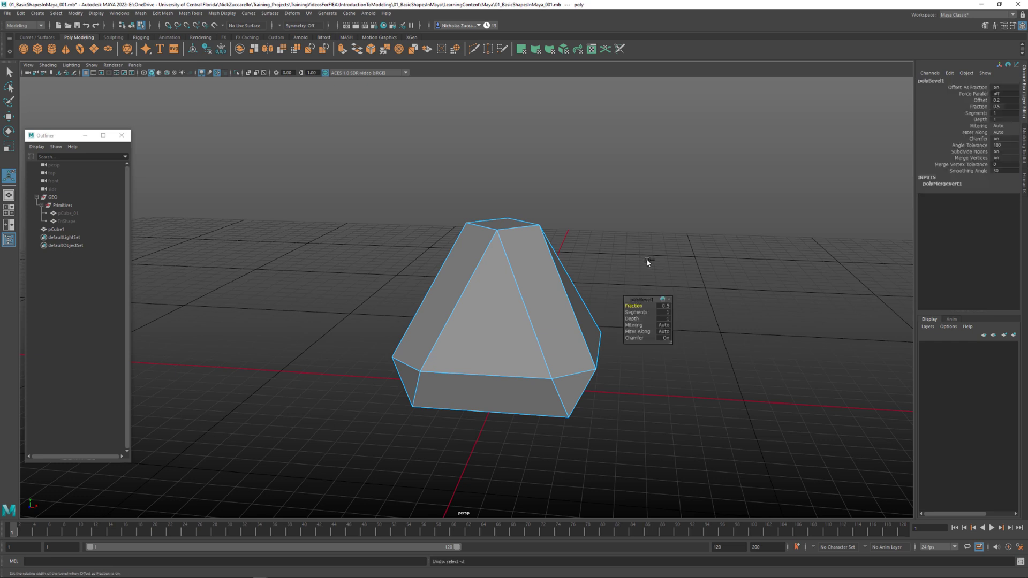
key("ctrl+z")
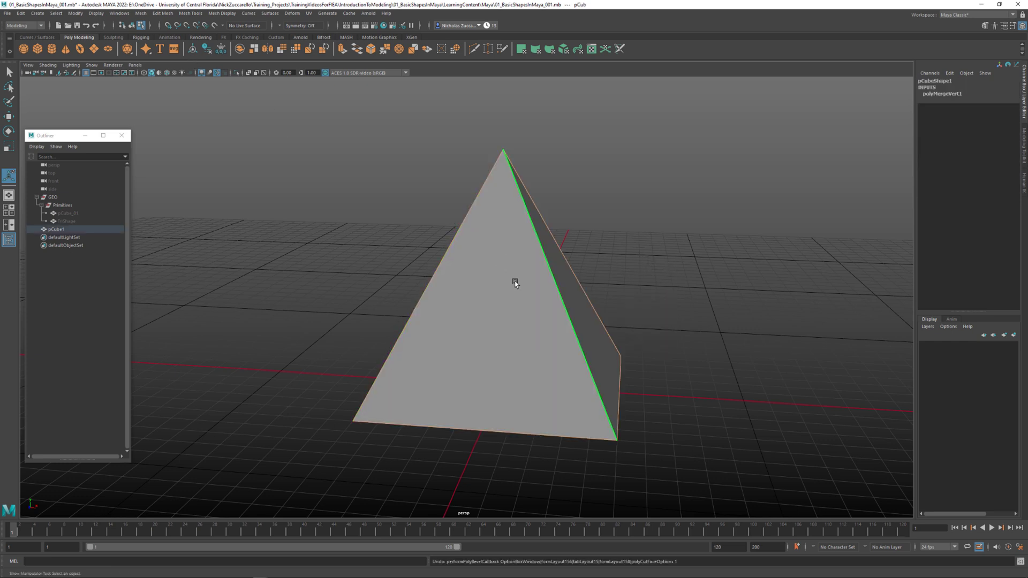
Bevel all selected pyramid edges with a fractional width of 0.075 and 4 segments, and close the bevel options
right_click_drag(524, 290, 584, 289, "shift")
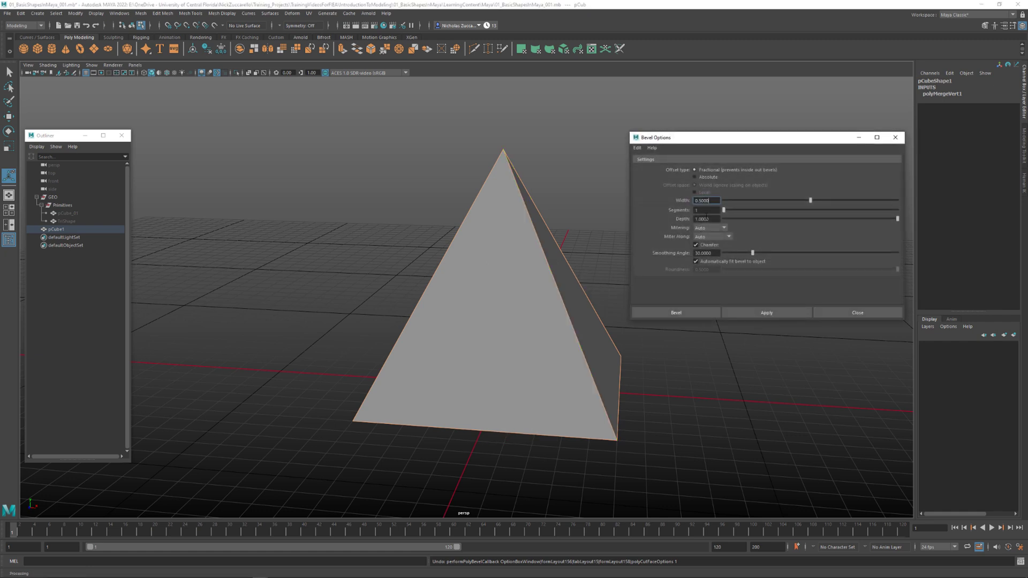
double_click(696, 201)
type(".075")
key("Return")
left_click(715, 210)
type("4")
key("Return")
left_click(752, 313)
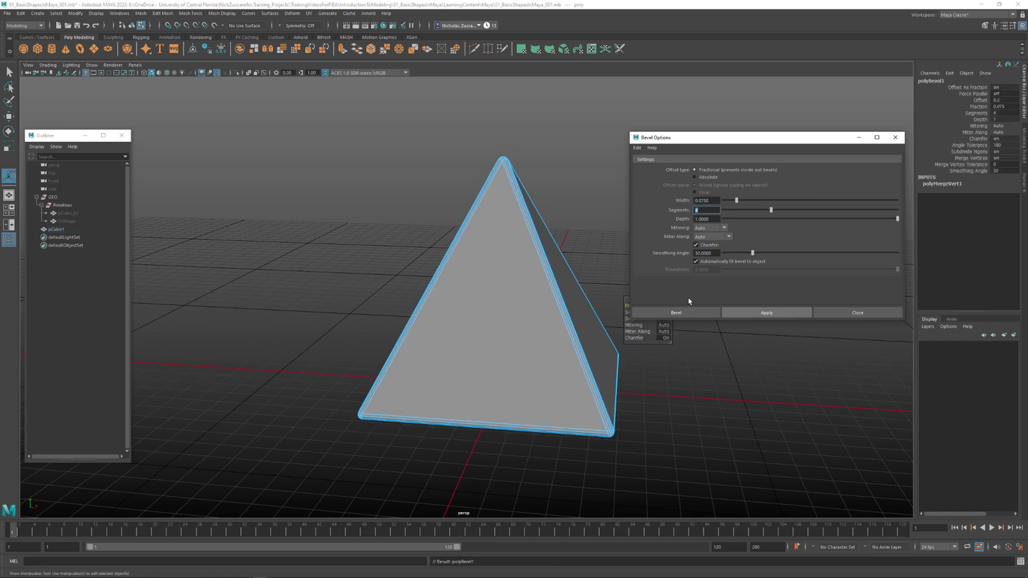
left_click(895, 138)
Return to object mode and delete the beveled pyramid's construction history
left_click_drag(696, 271, 663, 278, "alt")
key("q")
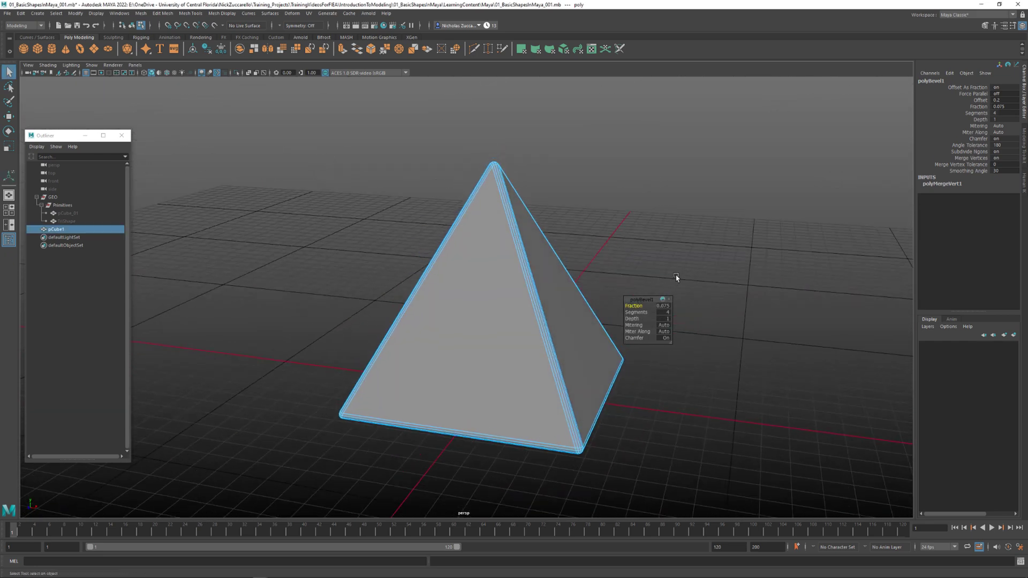
key("F8")
left_click(659, 294)
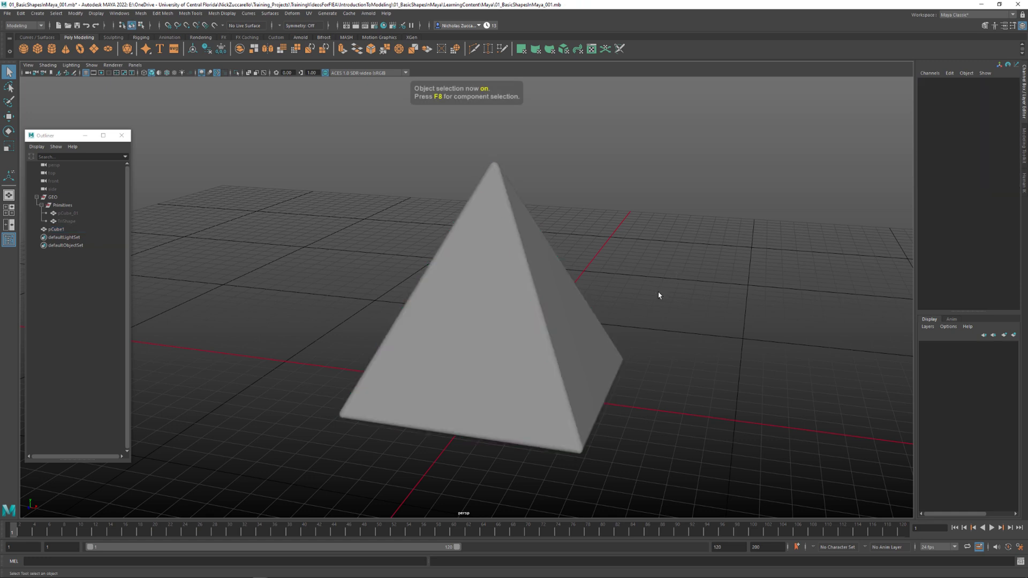
left_click_drag(659, 294, 613, 304, "alt")
left_click(569, 307)
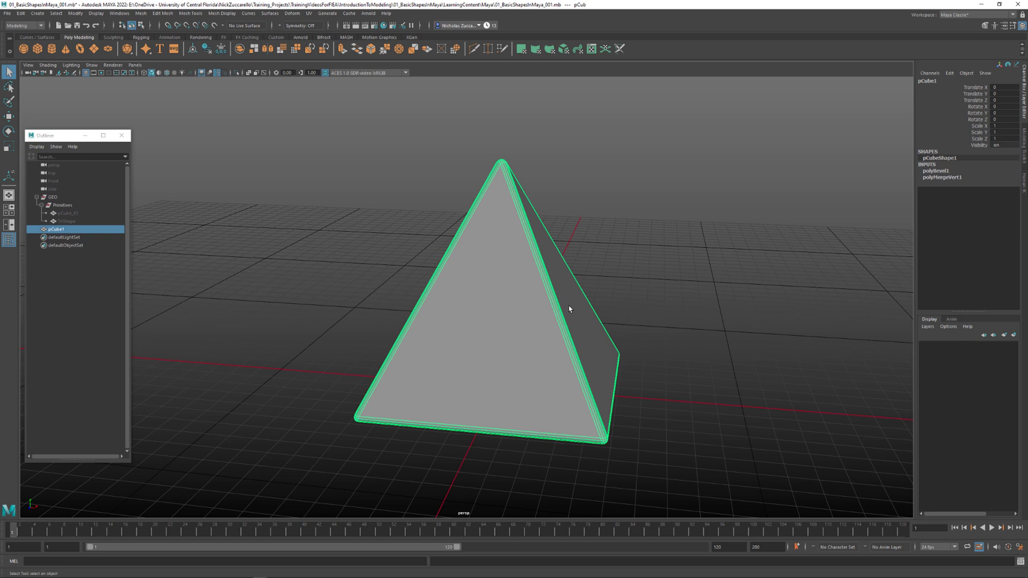
key("alt+shift+d")
Assign the existing Blinn material to the pyramid and deselect it
mouse_move(647, 301)
left_mouse_down("alt")
mouse_move(635, 298)
mouse_move(652, 295)
left_mouse_up("alt")
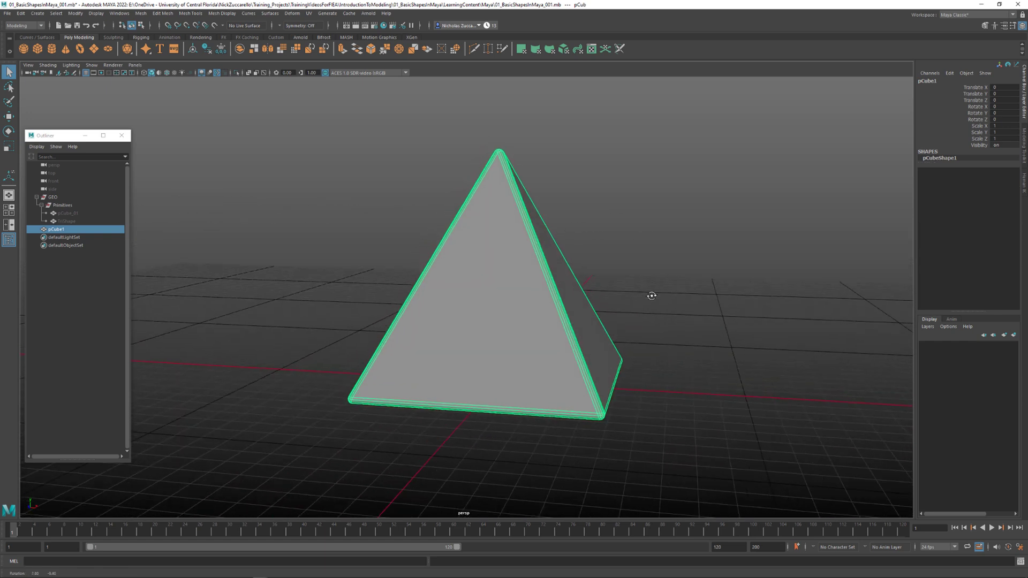
right_click(545, 304)
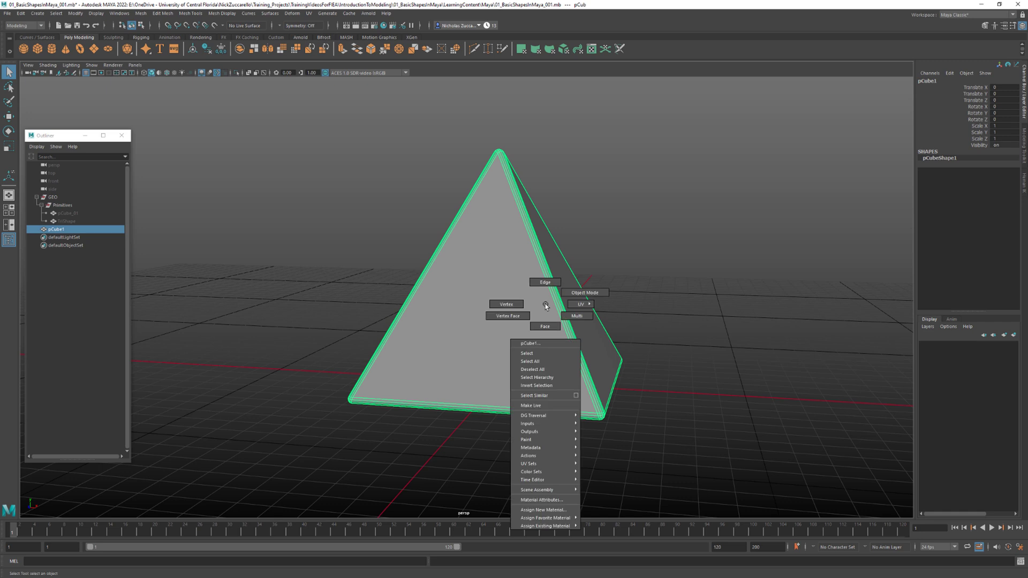
mouse_move(552, 526)
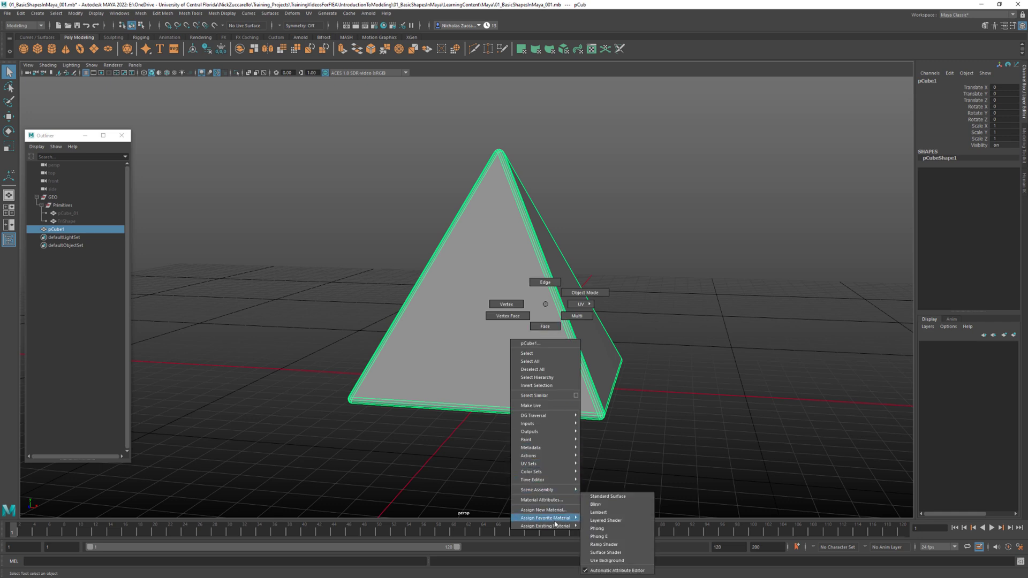
left_click(585, 527)
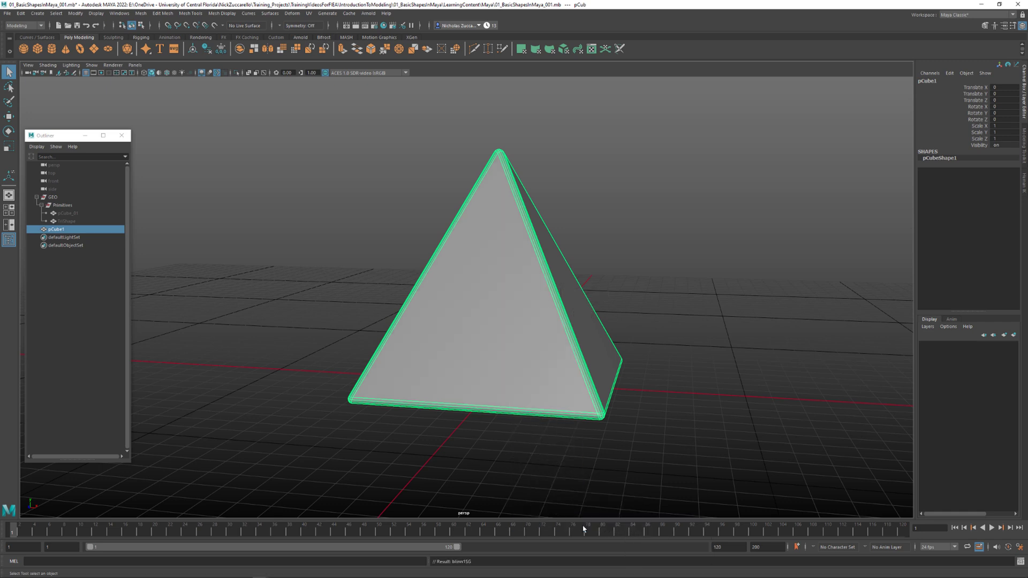
left_click(698, 366)
Rename the cube-based object as Pyramid, move it into the Primitives group, and deselect it
double_click(55, 230)
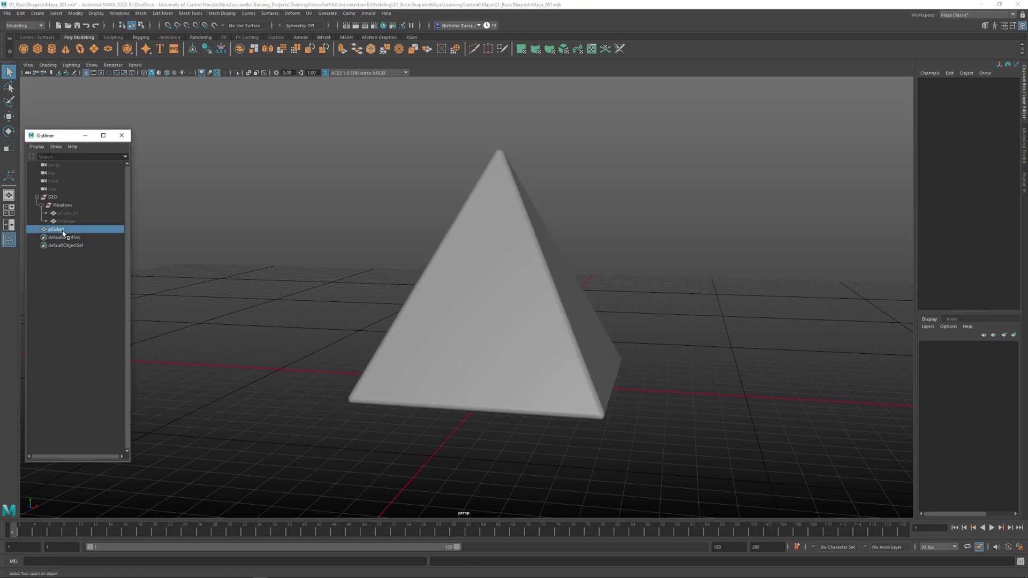
type("P")
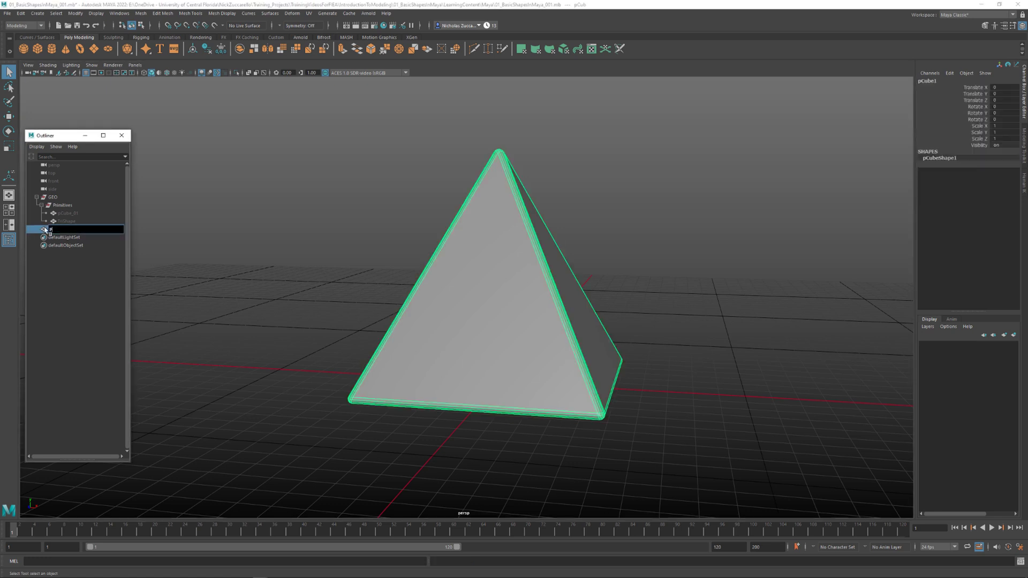
type("yramid")
key("Return")
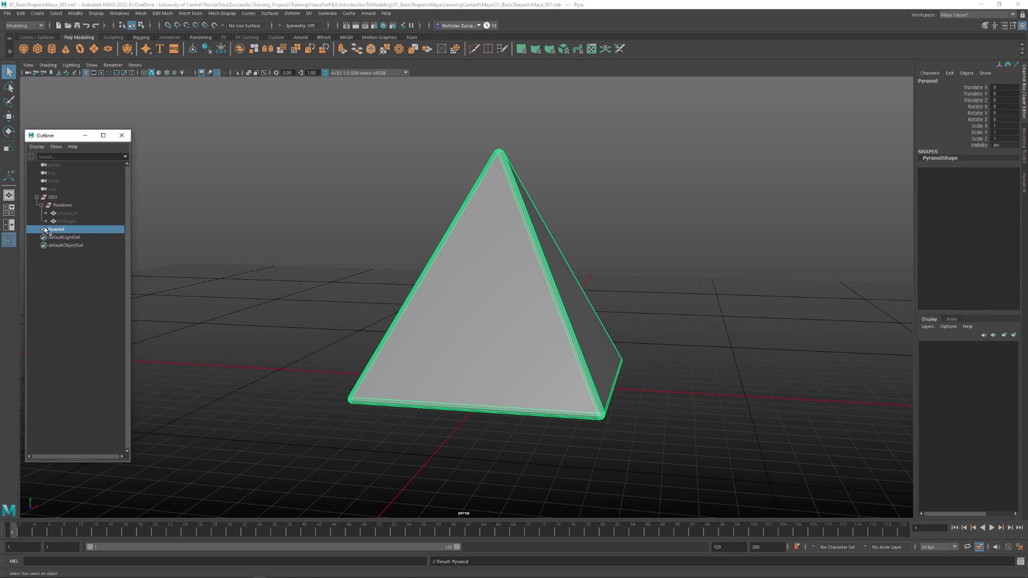
left_click_drag(45, 230, 67, 210)
left_click(271, 243)
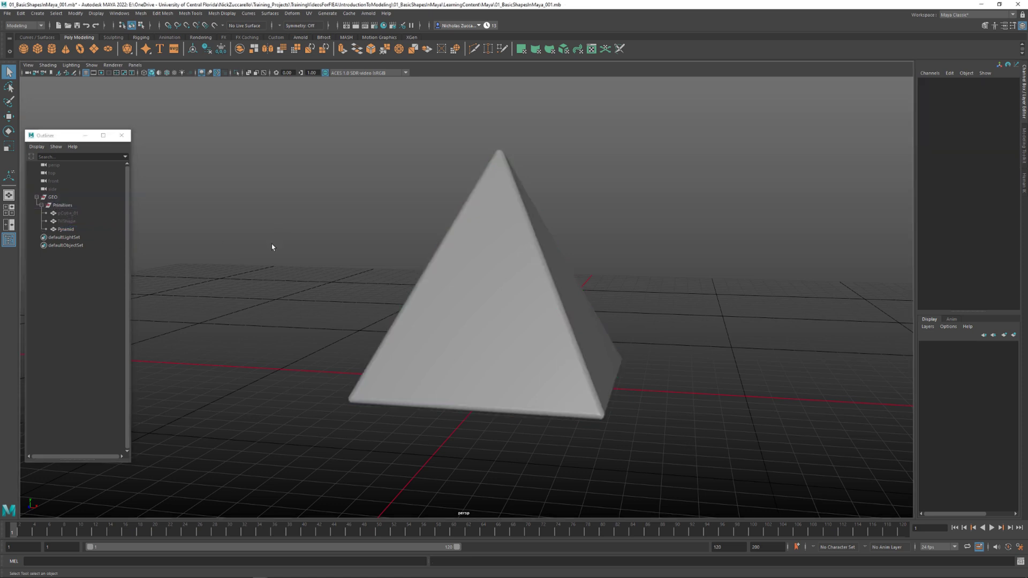
Inspect the finished Pyramid from another angle, then select it in the Primitives group and hide it
middle_click_drag(272, 243, 263, 255, "alt")
left_click_drag(263, 255, 274, 274, "alt")
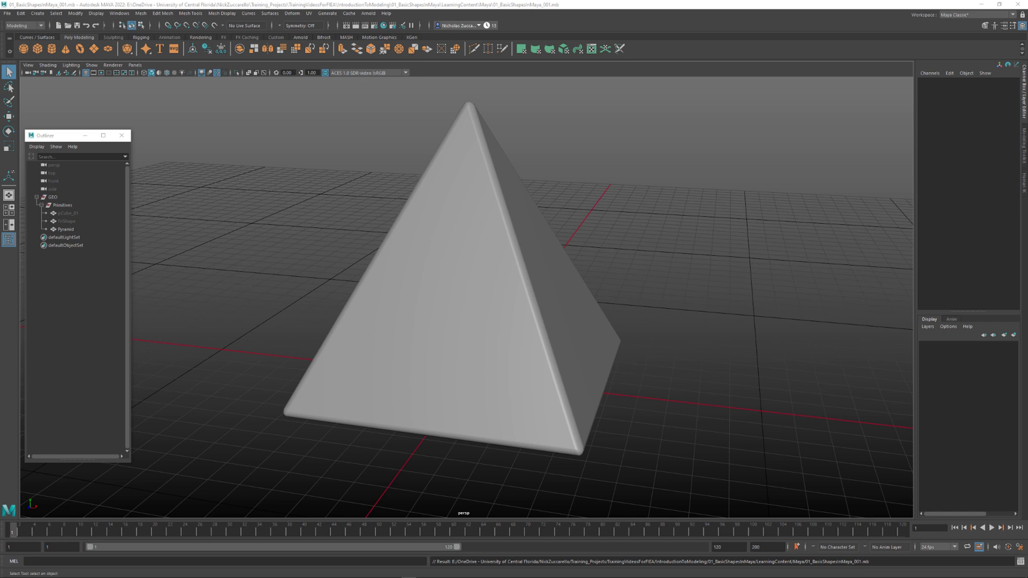
left_click(71, 230)
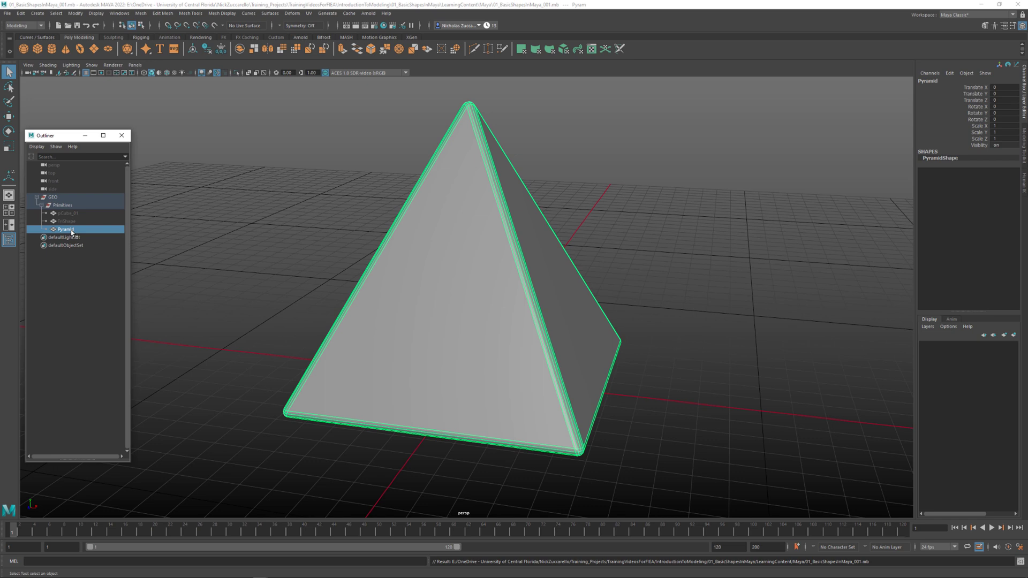
key("ctrl+h")
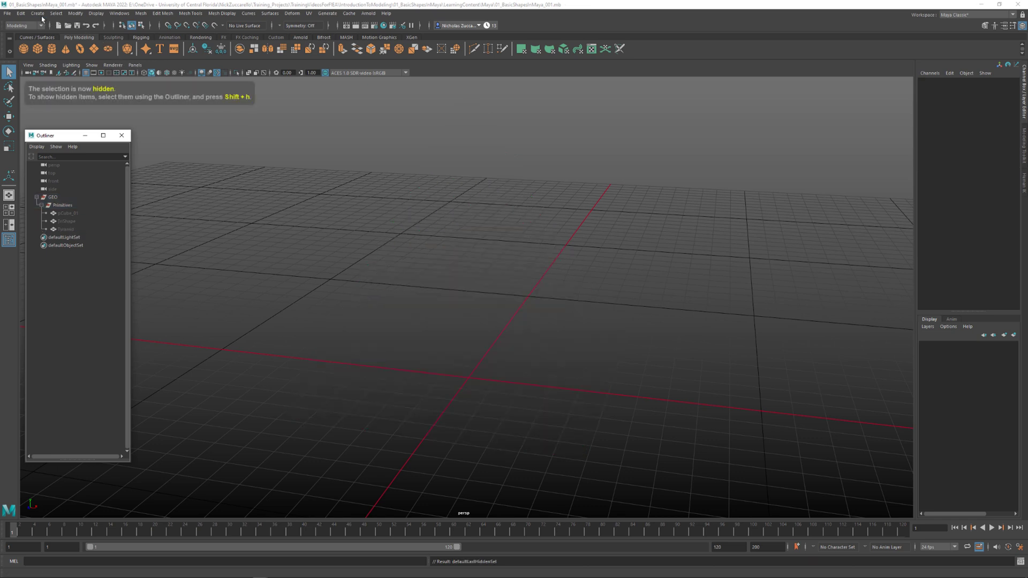
Tear off the Polygon Primitives list as a floating window and place it beside the Outliner
left_click(38, 13)
mouse_move(60, 42)
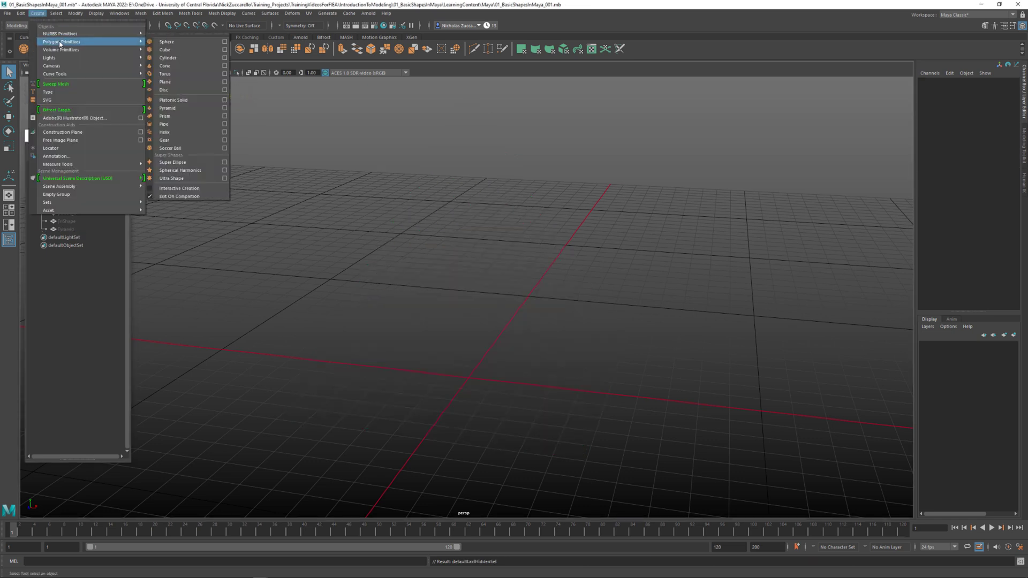
left_click(167, 38)
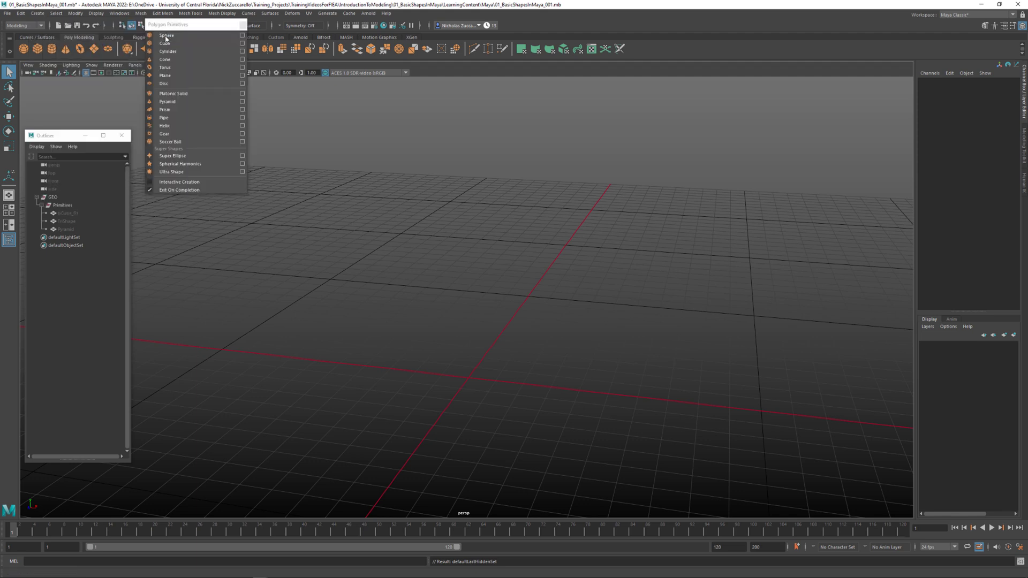
left_click_drag(166, 33, 168, 89)
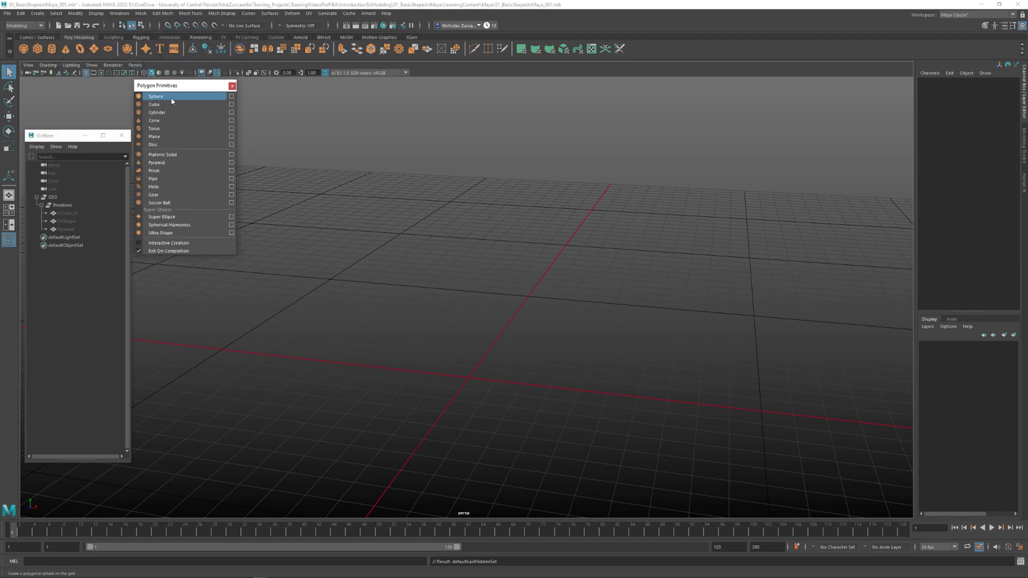
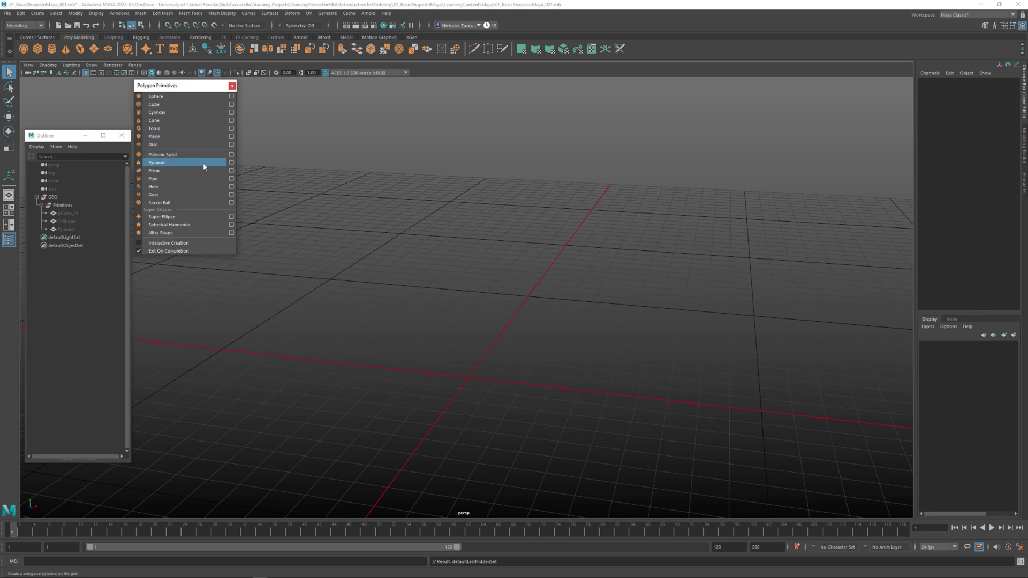
Create a four-sided polygon pyramid with a side length of 100 and keep the pyramid options open
left_click(232, 165)
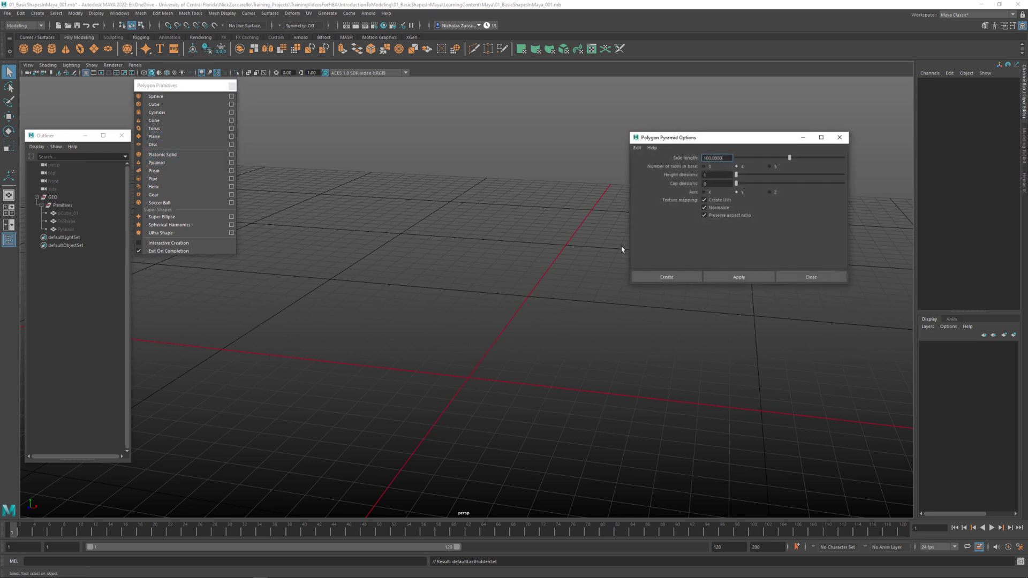
left_click(739, 276)
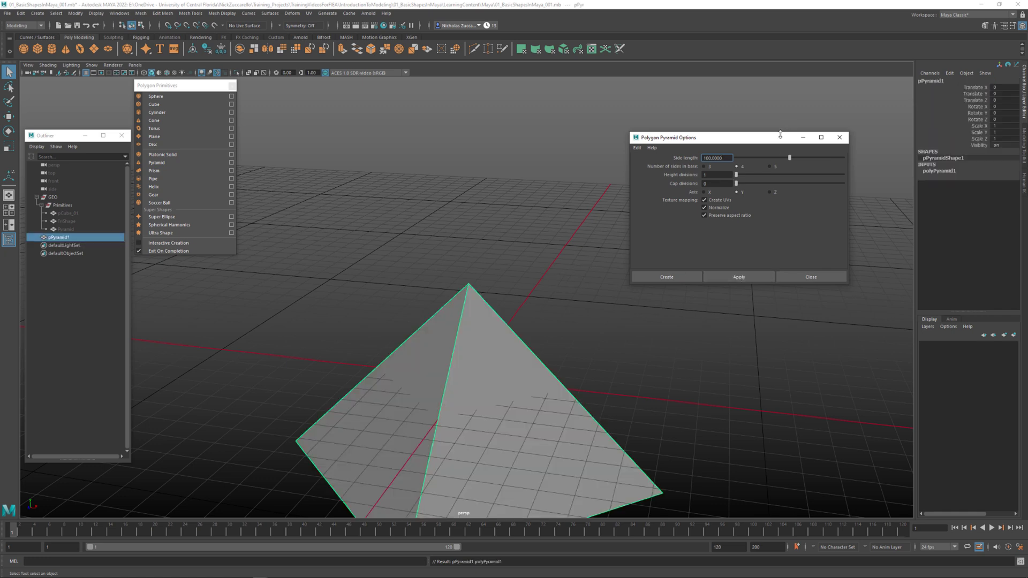
left_click_drag(780, 134, 814, 127)
right_click_drag(602, 269, 521, 221, "alt")
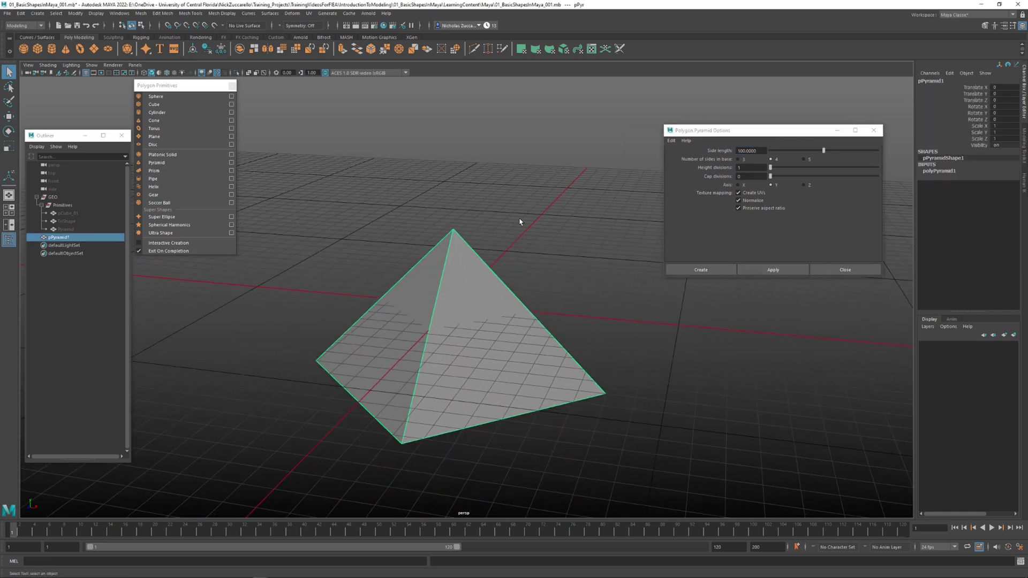
left_click_drag(520, 221, 485, 309, "alt")
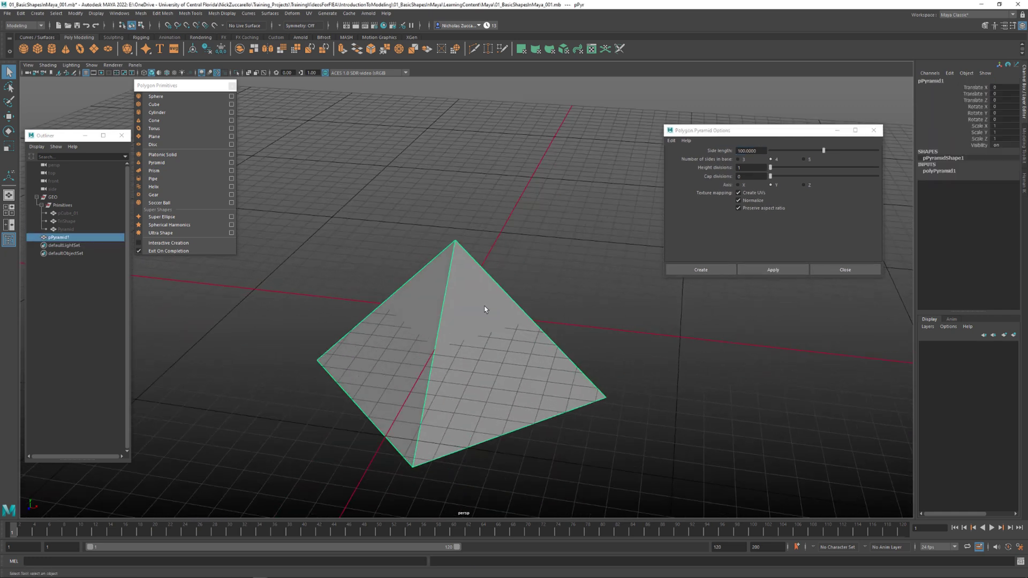
Expand the test pyramid's creation attributes and set Number Of Sides to 5
left_click(942, 171)
left_click_drag(791, 137, 708, 135)
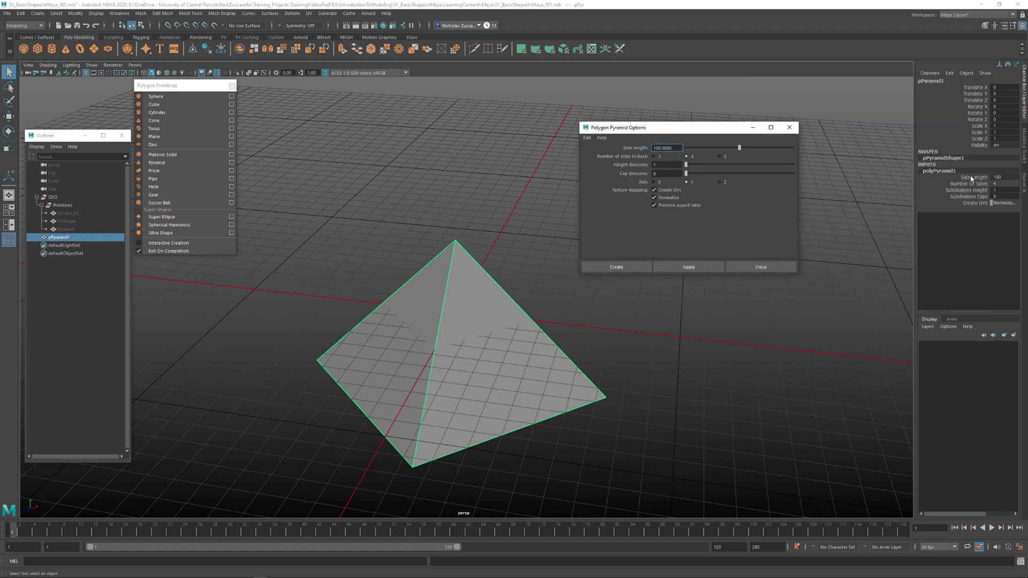
left_click(973, 178)
middle_click_drag(972, 178, 1026, 231)
left_click(964, 183)
middle_click_drag(964, 183, 738, 214)
middle_click_drag(809, 223, 873, 238)
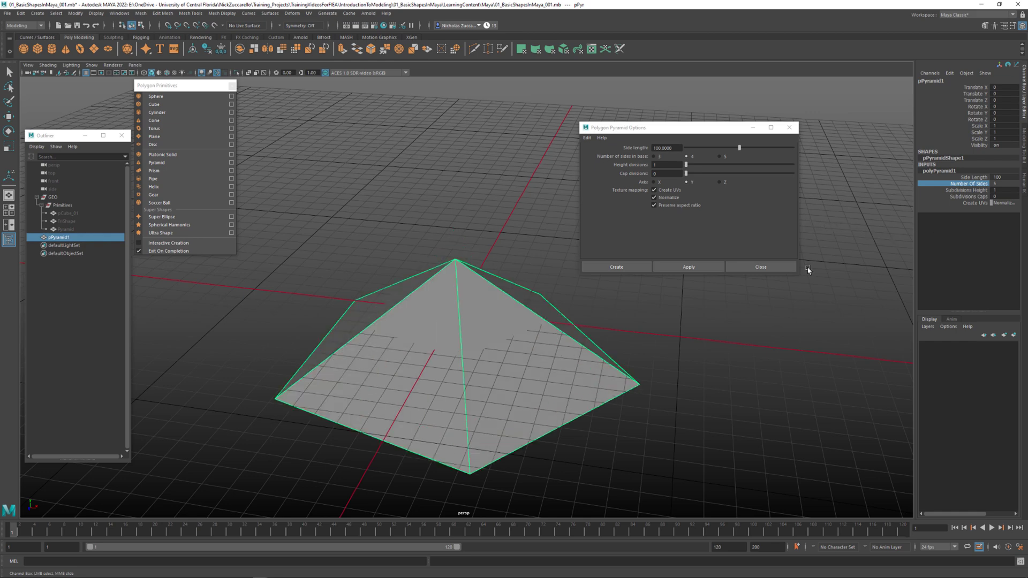
left_click_drag(818, 351, 814, 389, "alt")
scroll(813, 381, "up", 2)
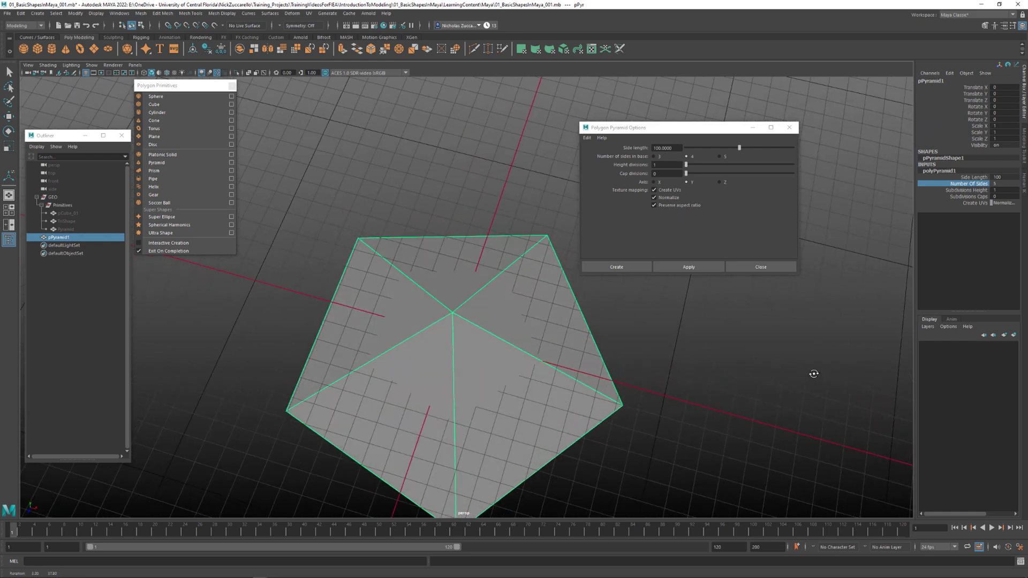
Return the test pyramid's Number Of Sides to 4 and try out its Subdivisions Height attribute
middle_click_drag(865, 170, 824, 170)
left_click_drag(860, 228, 889, 207, "alt")
left_click(975, 190)
middle_click_drag(873, 214, 794, 208)
mouse_move(796, 207)
left_mouse_down("alt")
mouse_move(831, 192)
mouse_move(802, 218)
left_mouse_up("alt")
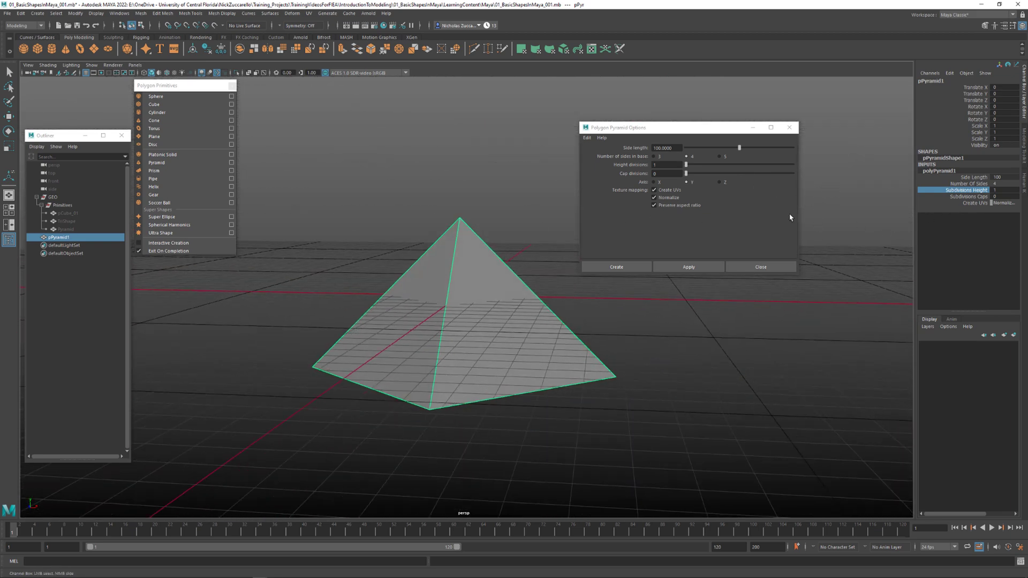
Set the test pyramid's Side Length to 200 and activate the Move tool
double_click(1001, 176)
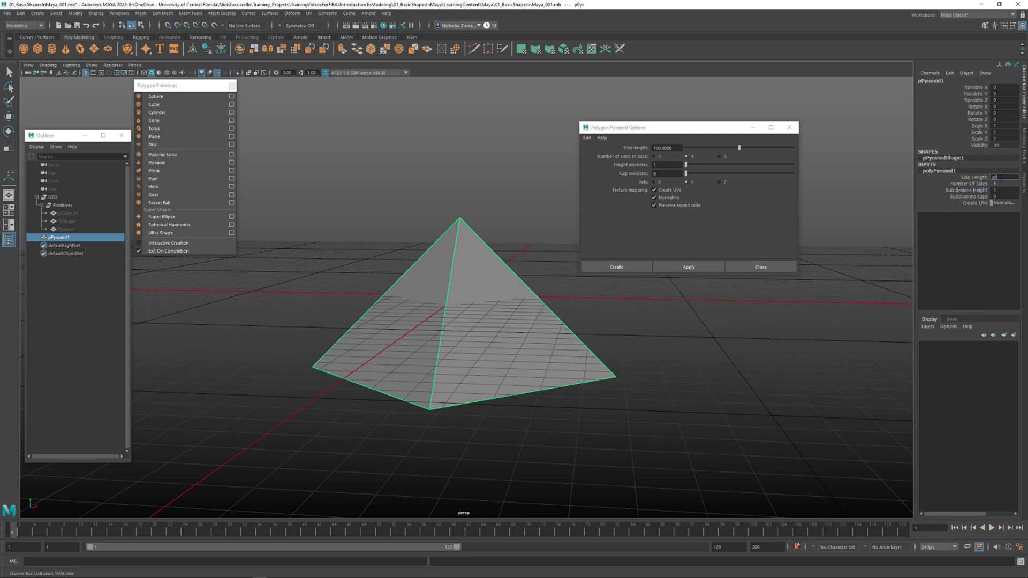
type("200")
key("Return")
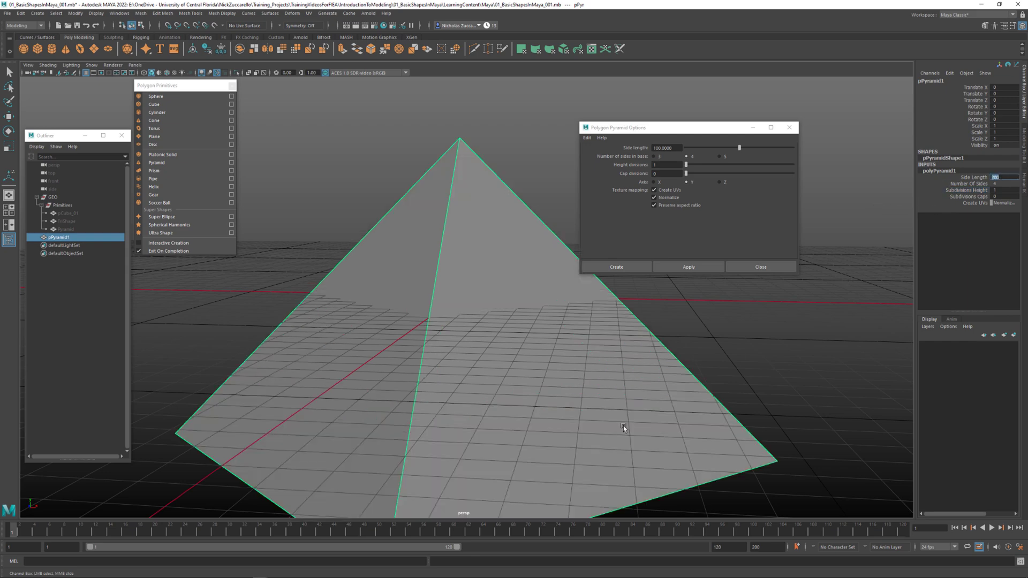
scroll(507, 368, "down", 5)
key("w")
left_click_drag(512, 377, 469, 326, "alt")
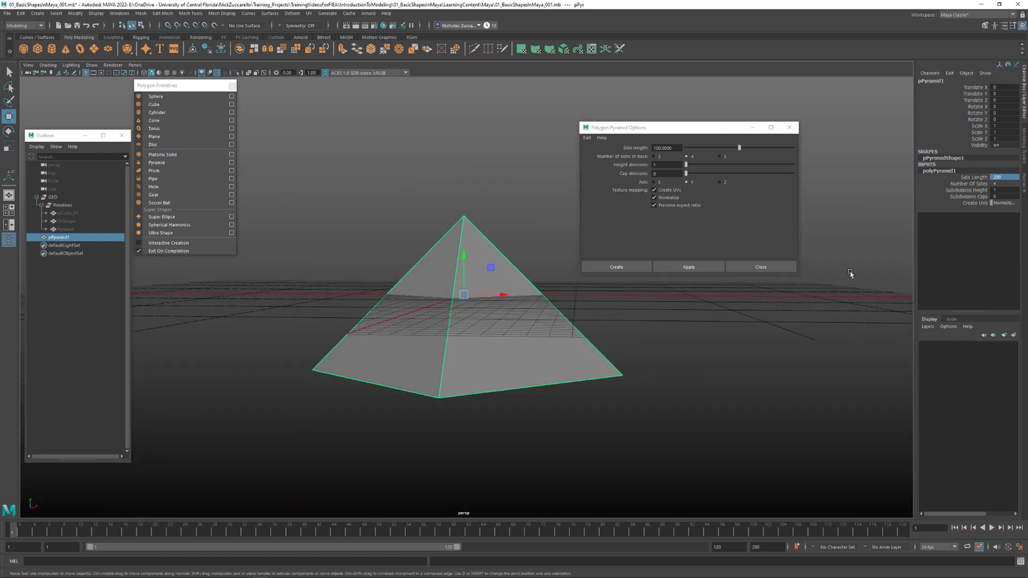
Raise the test pyramid to a Translate Y of about 71 so its base rests on the grid
left_click(993, 94)
type("70.7")
key("Return")
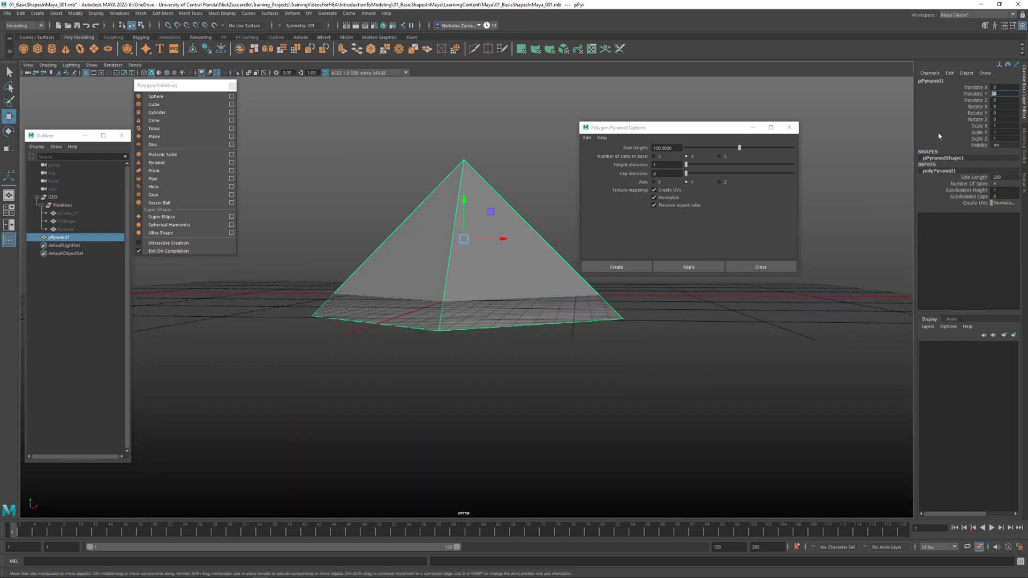
left_click_drag(612, 345, 592, 348, "alt")
right_click_drag(592, 348, 677, 382, "alt")
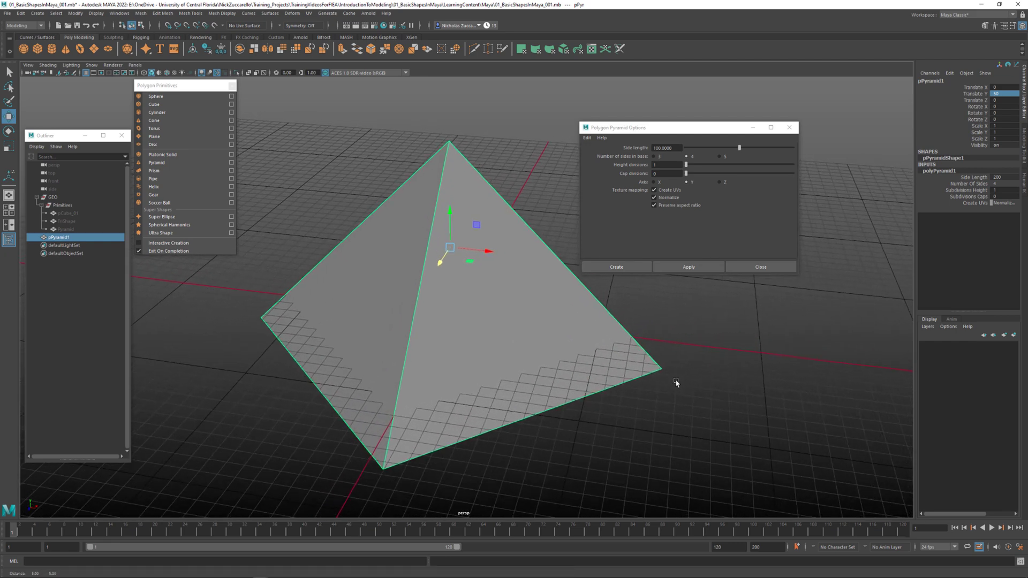
left_click_drag(677, 382, 506, 309, "alt")
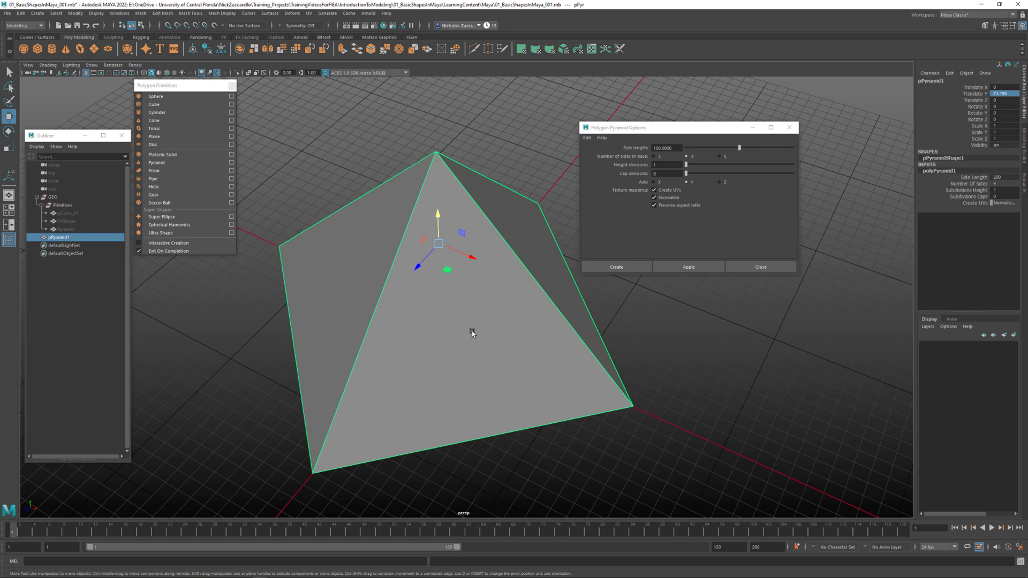
Delete the test pyramid and close the polygon pyramid options
key("Delete")
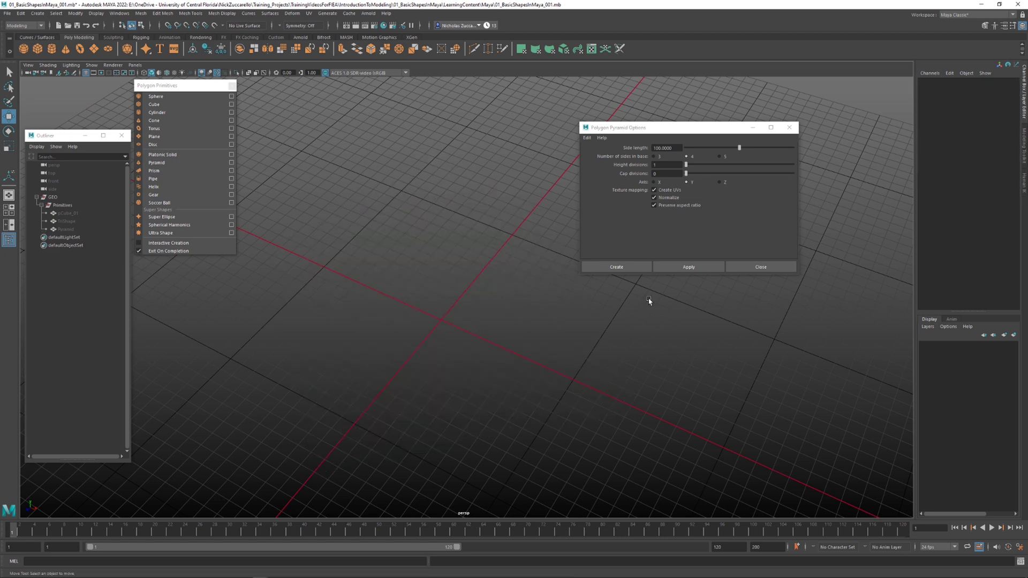
left_click(790, 128)
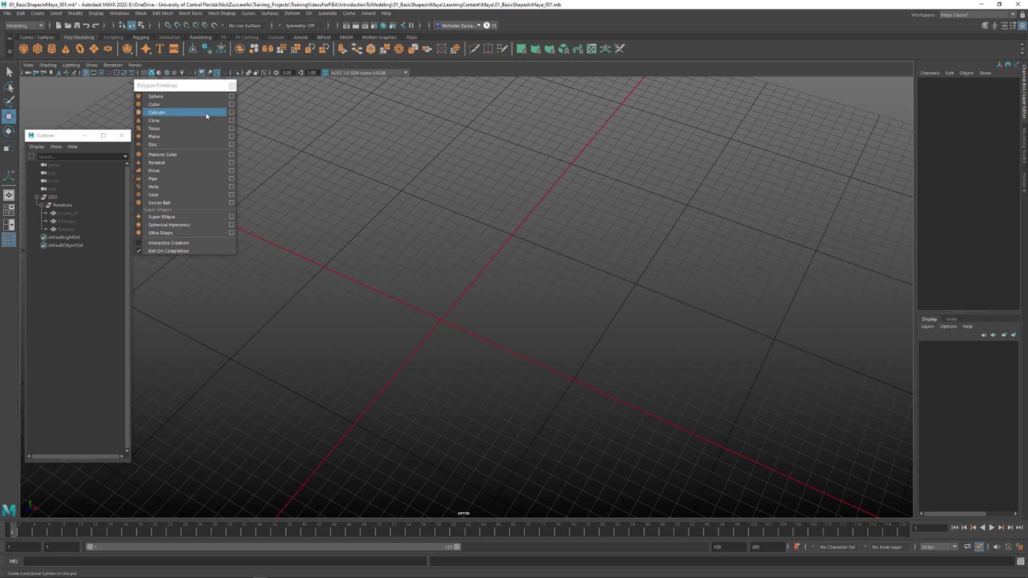
Open the polygon cylinder options and reset their settings to the defaults
left_click(231, 112)
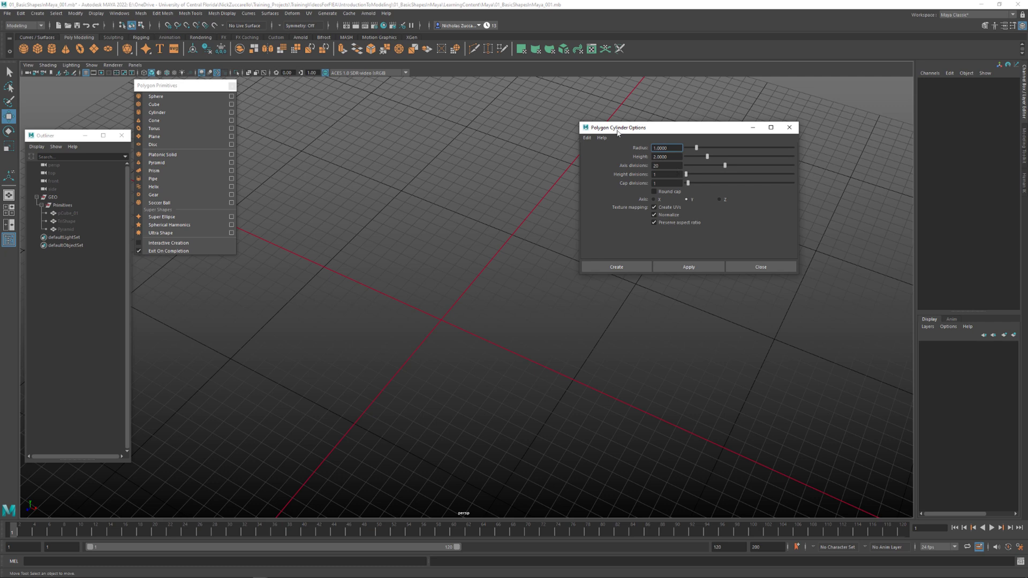
left_click(587, 137)
left_click(602, 155)
left_click_drag(599, 128, 633, 134)
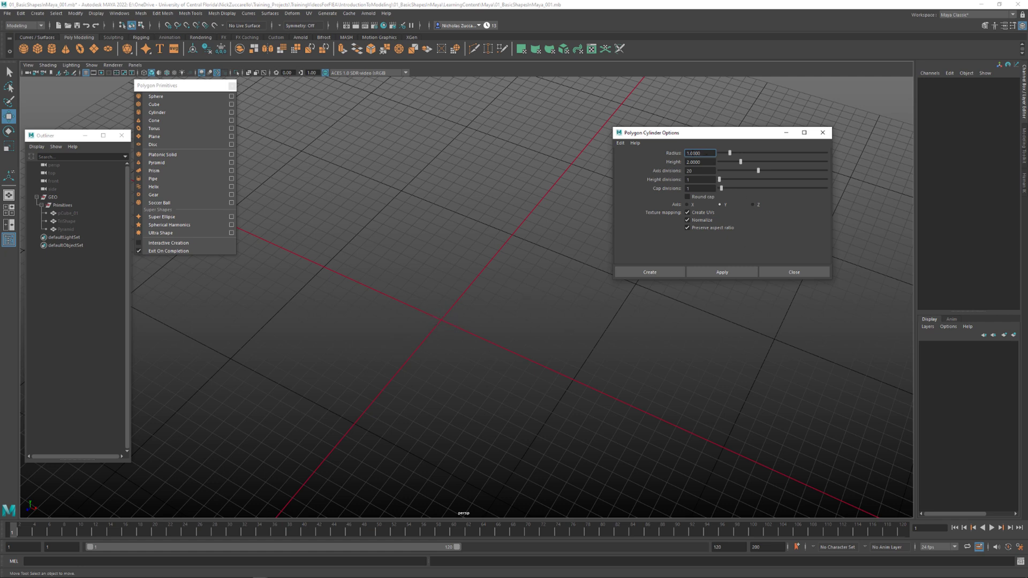
Create a polygon cylinder with radius 50, height 100 and 16 axis divisions
double_click(696, 153)
type("50")
key("Return")
key("Tab")
type("100")
key("Return")
key("Tab")
type("16")
key("Return")
left_click(706, 273)
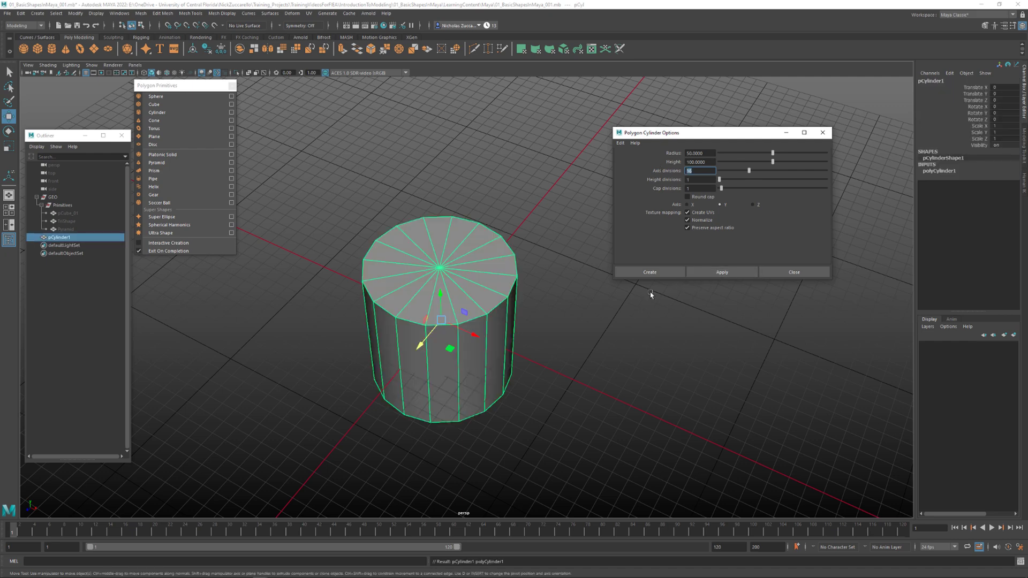
Set the new cylinder's Translate Y to 50 so it stands on the grid
scroll(533, 335, "up", 2)
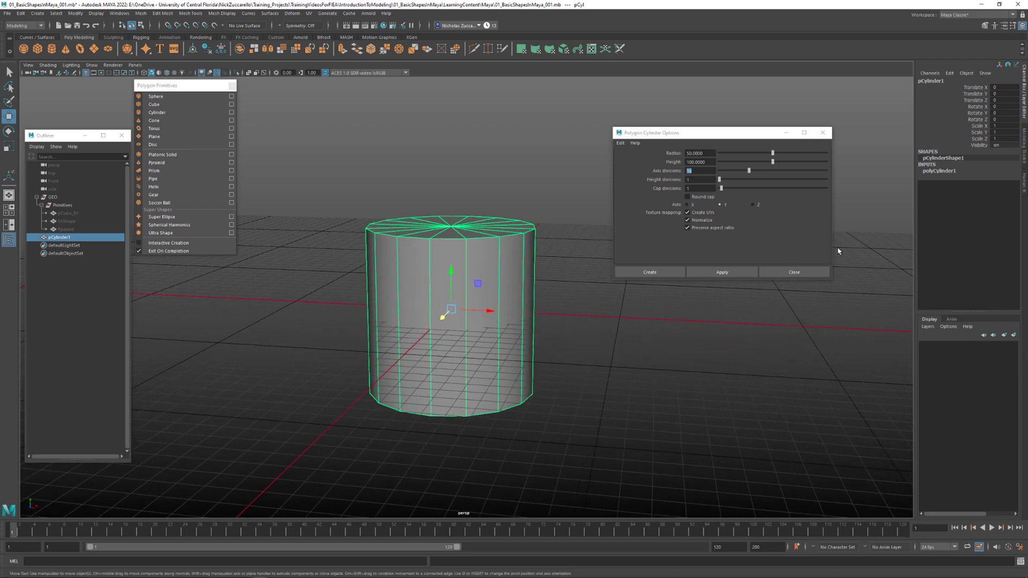
type("50")
key("Return")
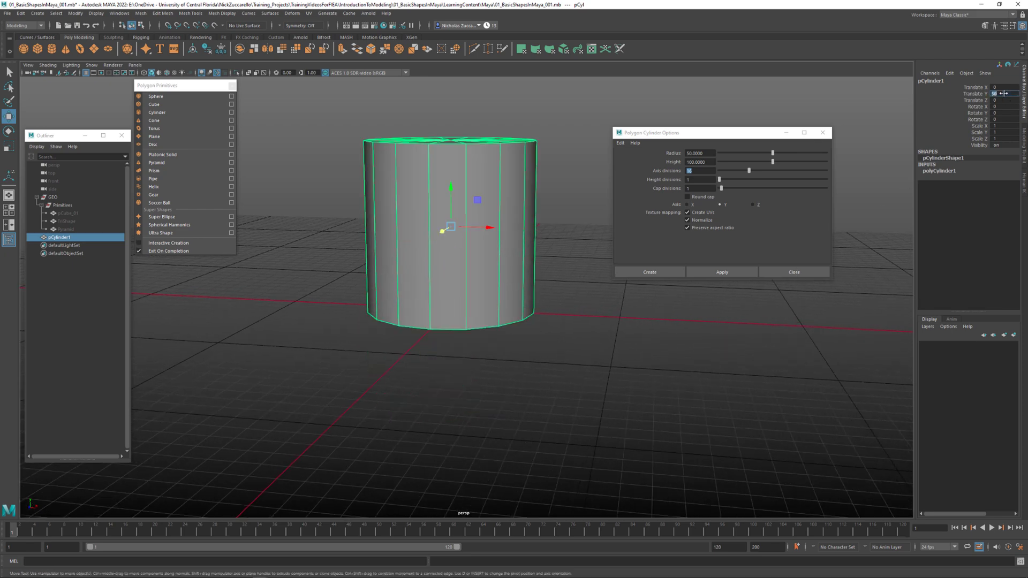
left_click_drag(666, 319, 650, 356, "alt")
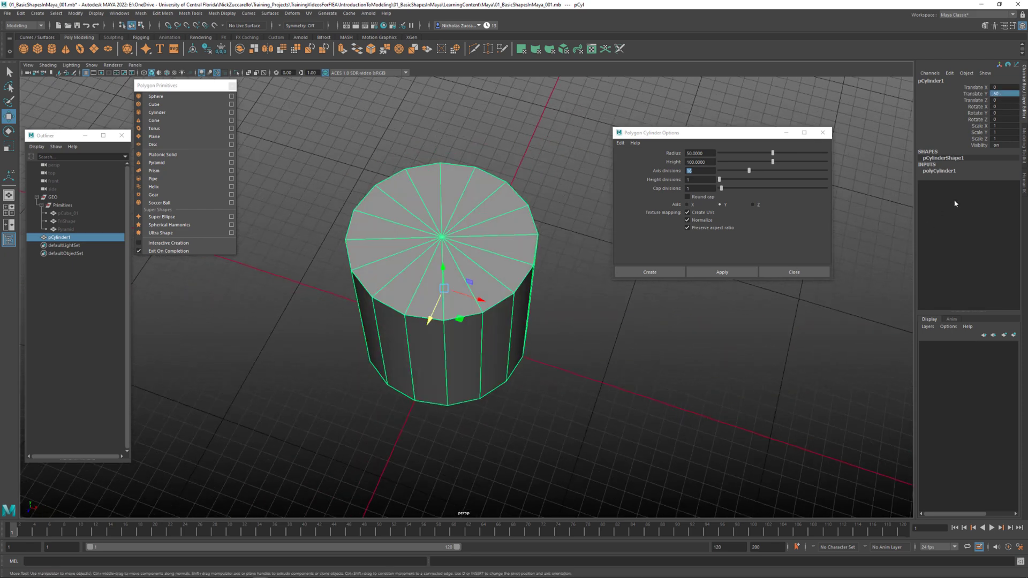
Expand the cylinder's creation attributes to review them, then deselect the cylinder
left_click(951, 171)
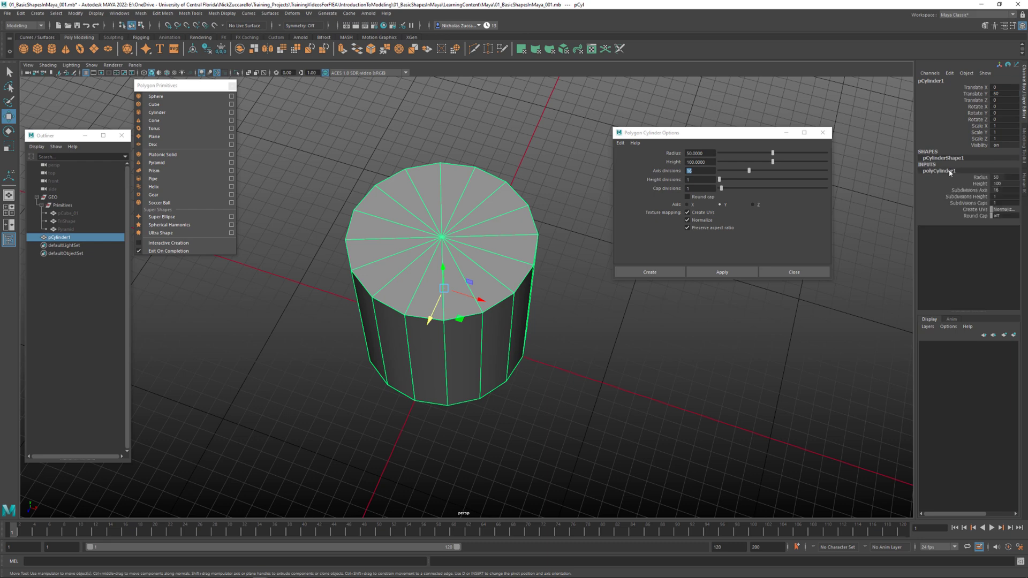
left_click(600, 387)
left_click_drag(281, 339, 276, 329, "alt")
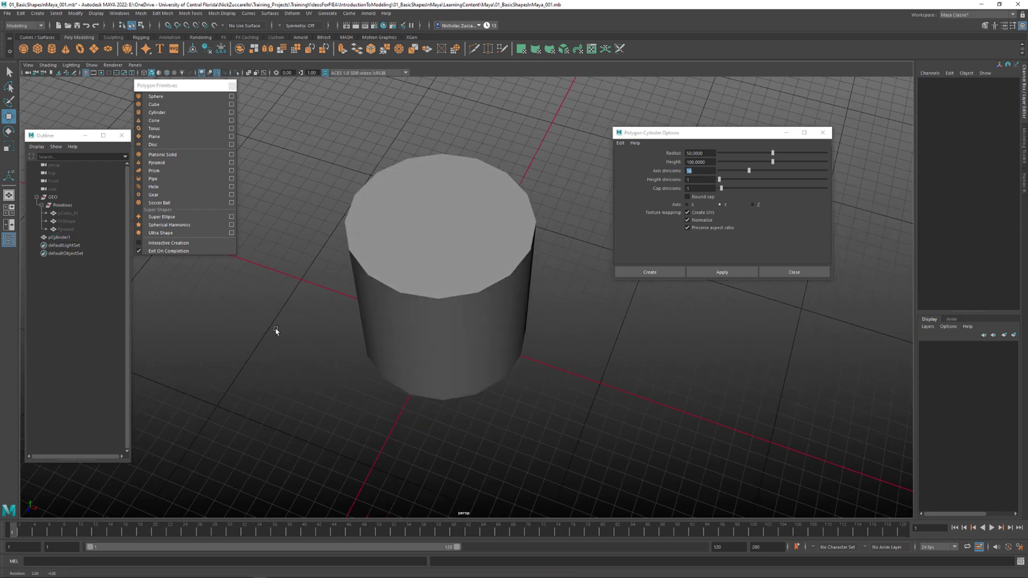
Temporarily unhide pCube_01 to compare its size with the cylinder, then hide it again and select the cylinder
left_click(71, 214)
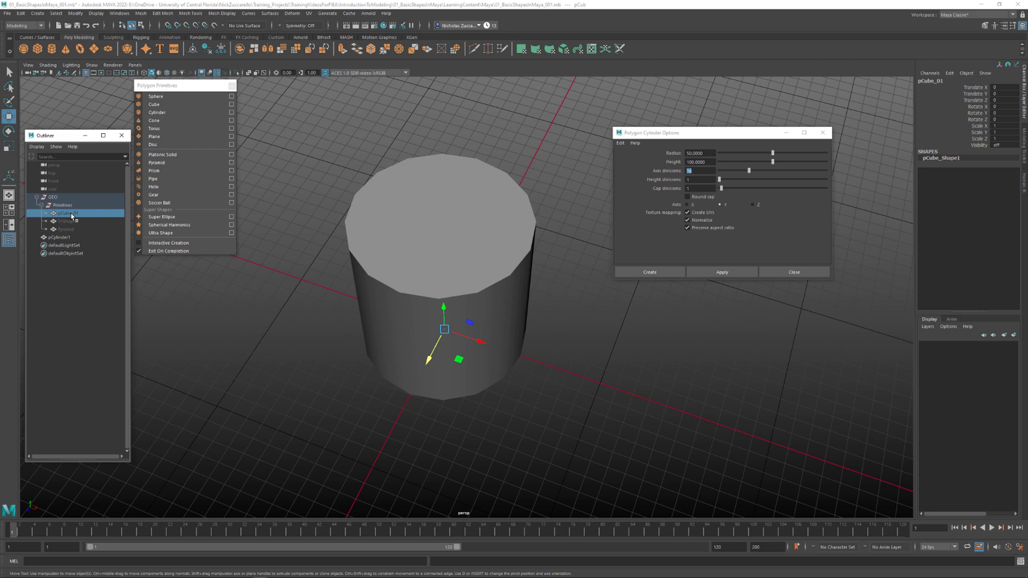
key("shift+h")
mouse_move(319, 303)
left_mouse_down("alt")
mouse_move(355, 288)
mouse_move(332, 293)
left_mouse_up("alt")
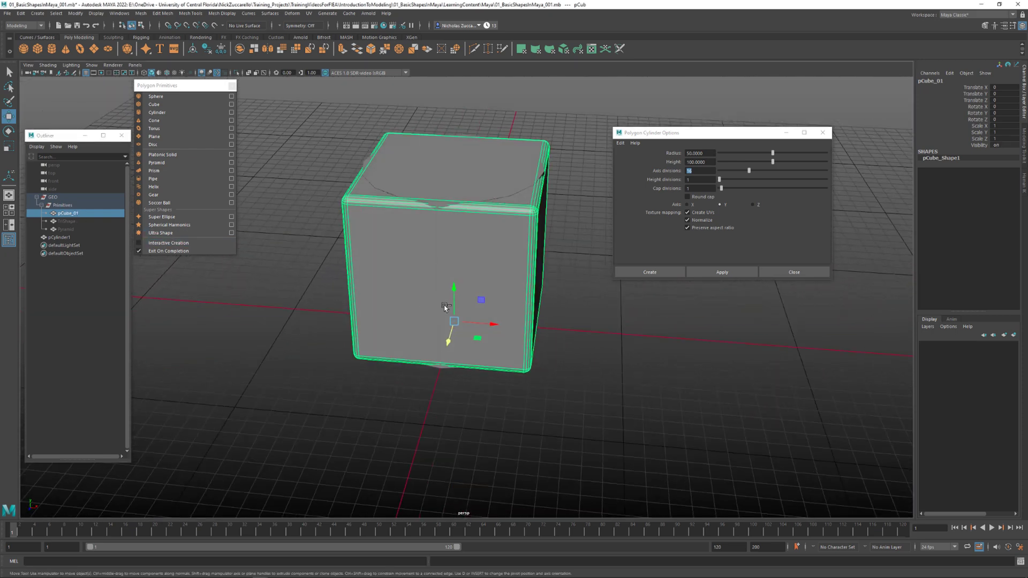
left_click_drag(444, 307, 477, 293, "alt")
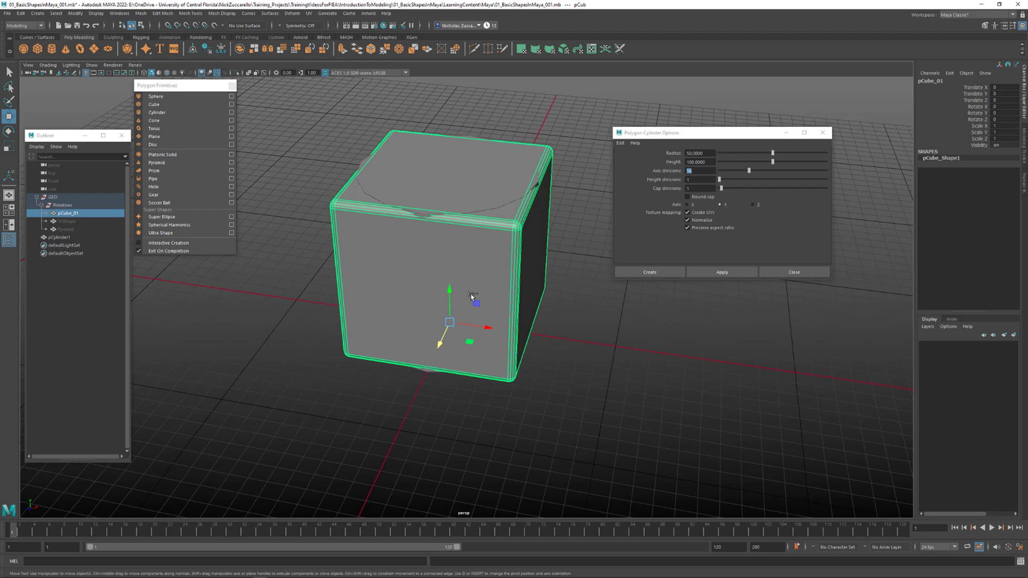
key("ctrl+h")
left_click(489, 203)
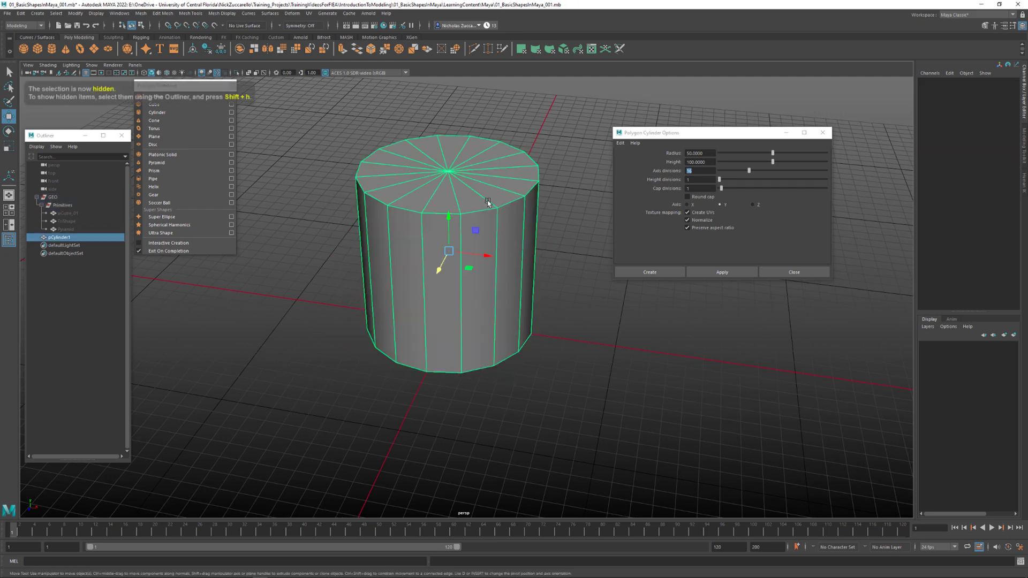
Look at the cylinder's top cap from above and set its Subdivisions Axis to 4 in the creation attributes
middle_click_drag(543, 214, 542, 257, "alt")
left_click_drag(541, 257, 572, 304, "alt")
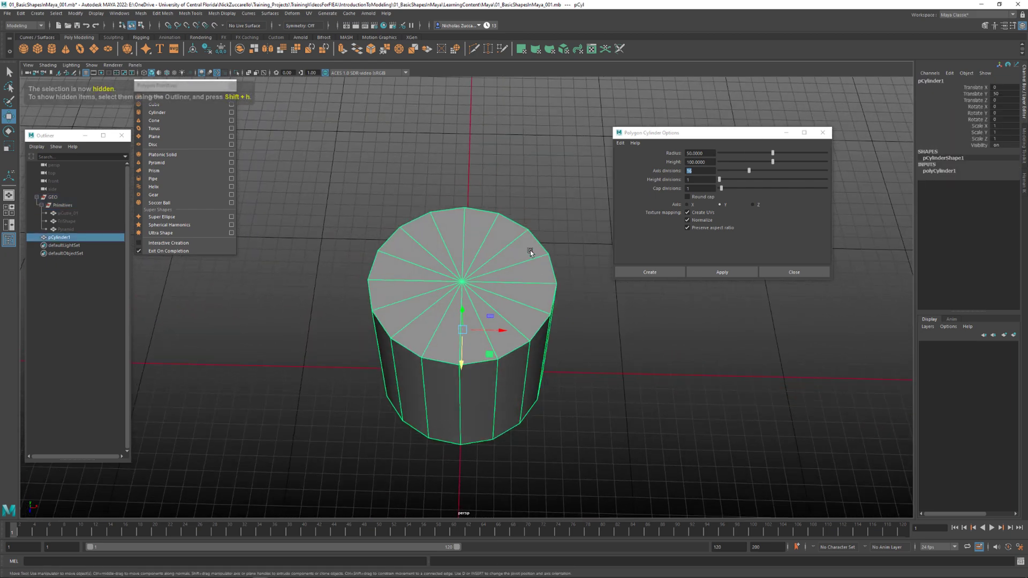
right_click_drag(528, 248, 570, 291, "alt")
left_click_drag(571, 291, 572, 311, "alt")
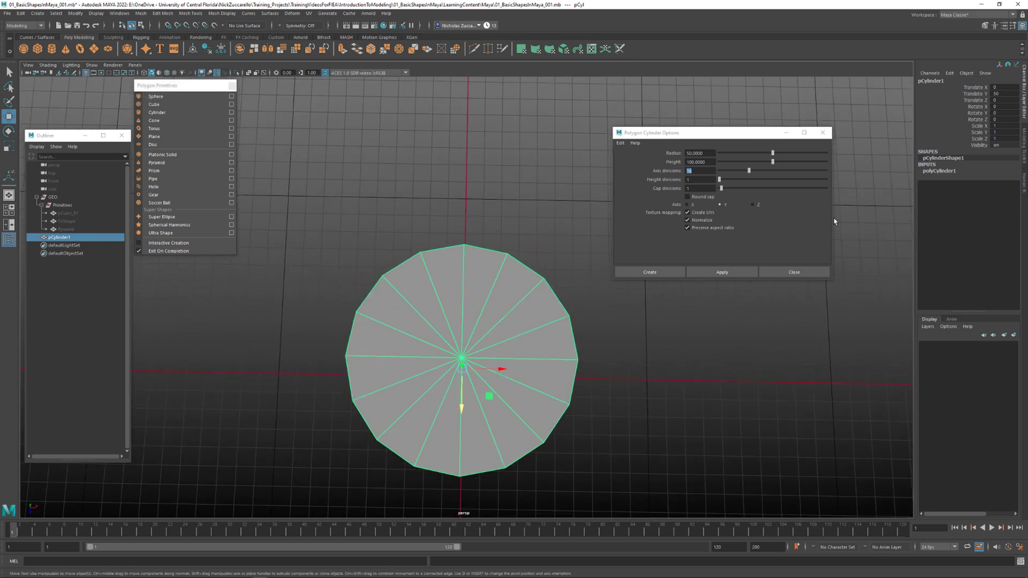
left_click(939, 171)
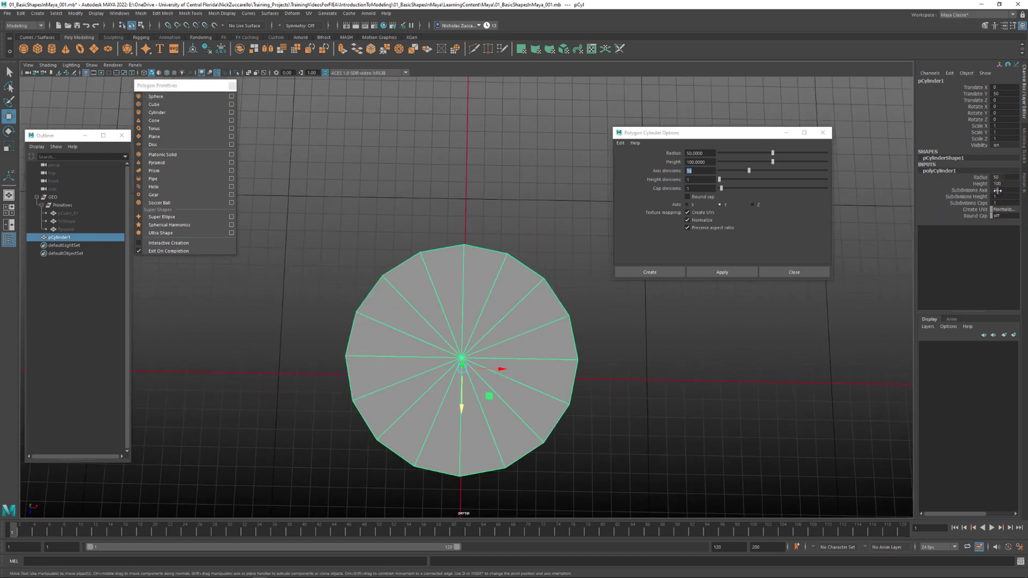
double_click(999, 190)
type("4")
key("Return")
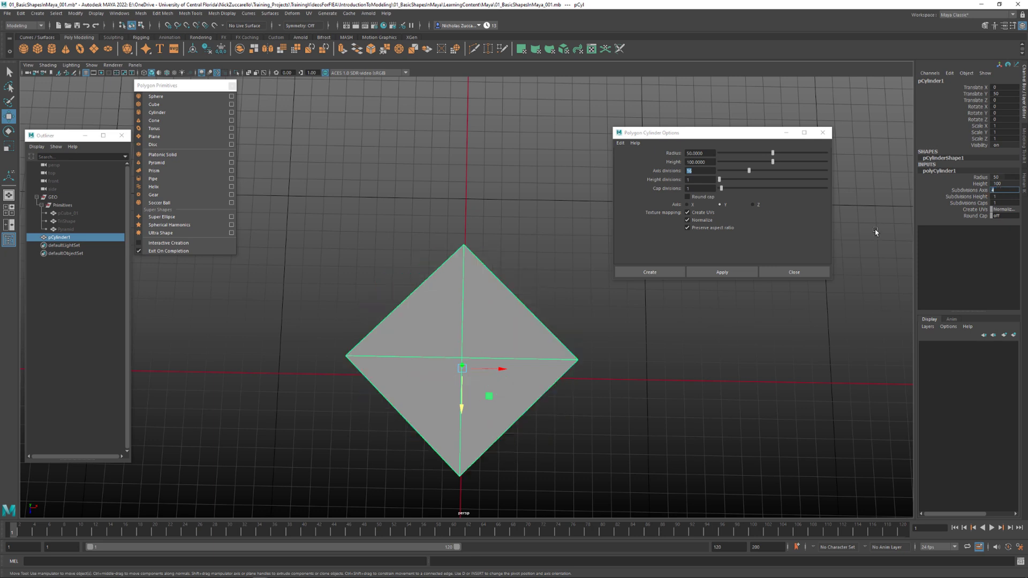
Set the cylinder's Subdivisions Axis to 8
left_click_drag(372, 360, 365, 370, "alt")
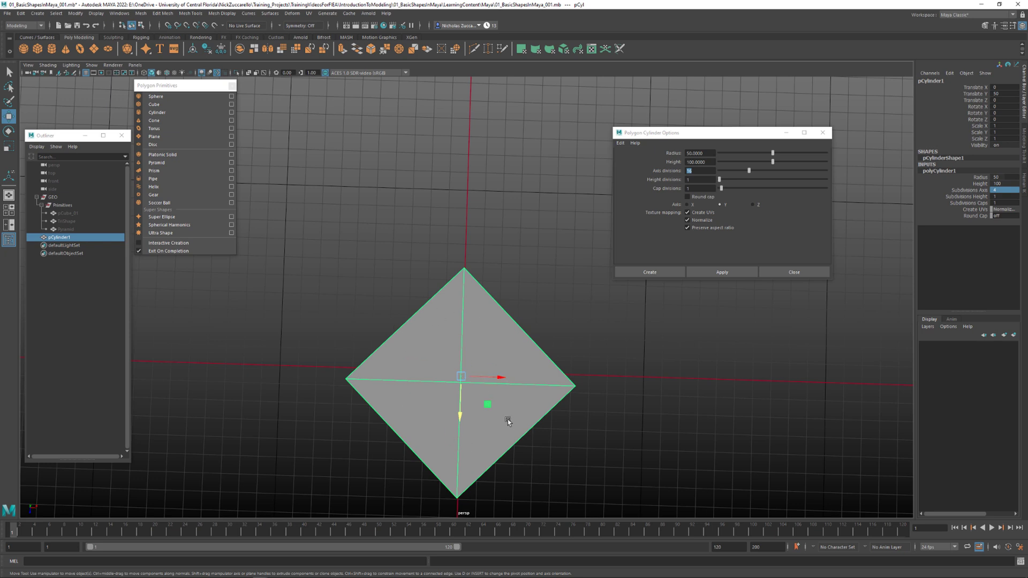
double_click(997, 190)
type("8")
key("Return")
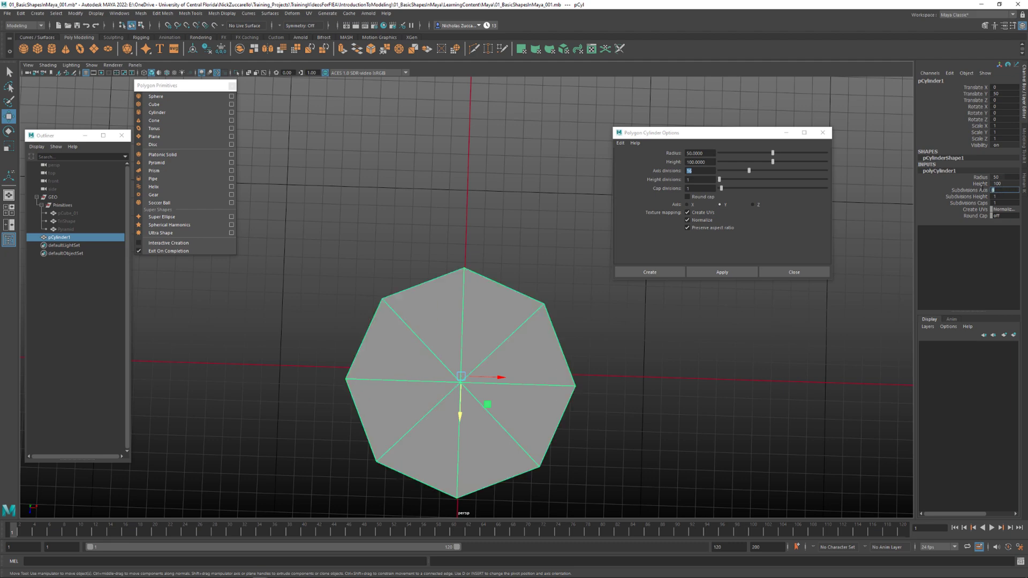
Select four alternating spoke edges on the cylinder's top cap, delete them, and turn on the smooth mesh preview
mouse_move(419, 329)
left_mouse_down("alt")
mouse_move(463, 305)
mouse_move(390, 335)
mouse_move(420, 333)
mouse_move(429, 313)
mouse_move(421, 358)
mouse_move(435, 328)
left_mouse_up("alt")
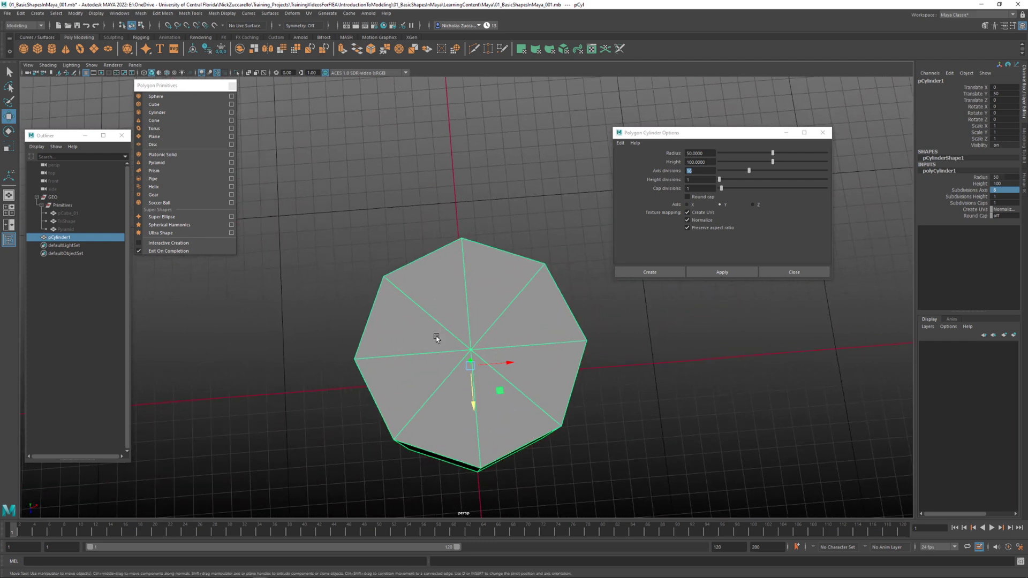
key("F10")
left_click(432, 320)
left_click(493, 322, "shift")
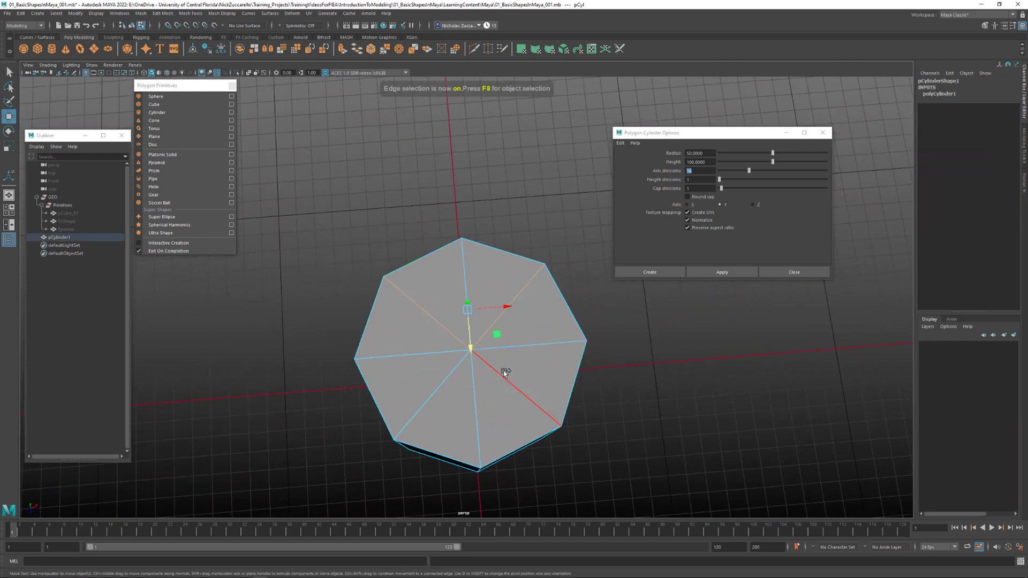
left_click(505, 376, "shift")
left_click(443, 377, "shift")
left_click_drag(443, 376, 458, 377, "alt")
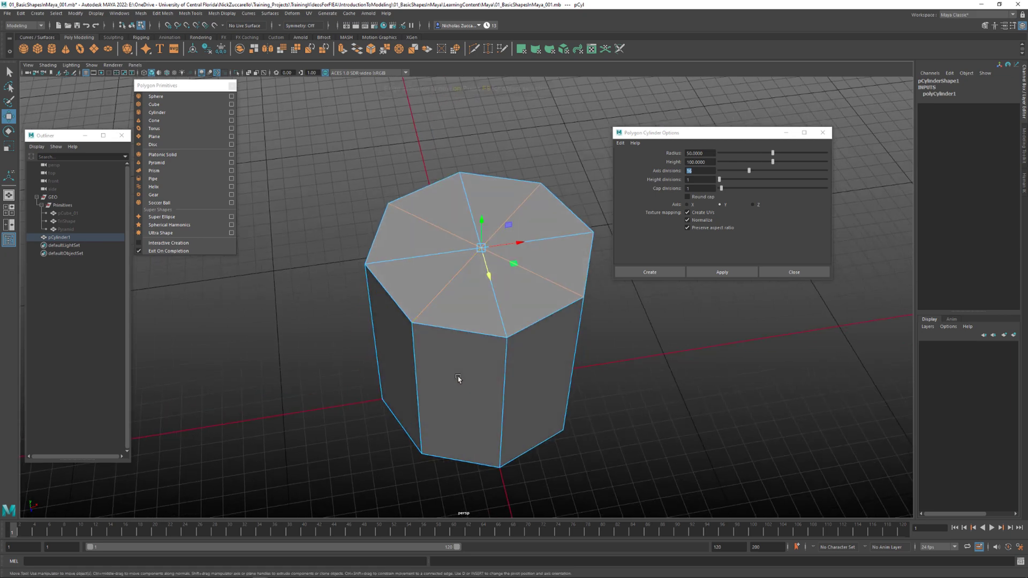
key("Delete")
key("3")
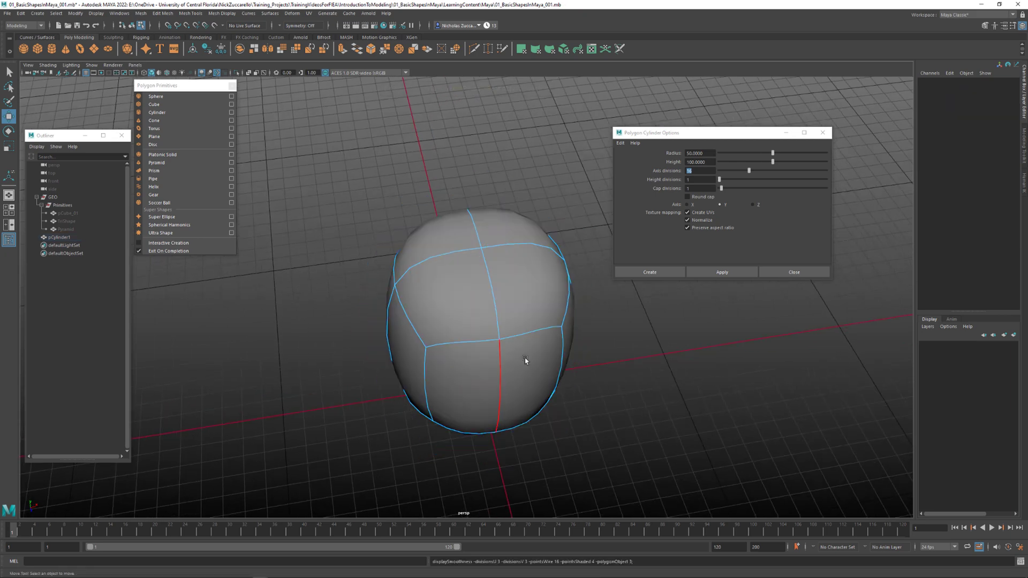
Undo the smooth preview and the deletion of the top cap edges
left_click_drag(525, 357, 523, 248, "alt")
key("ctrl+z")
key("ctrl+z")
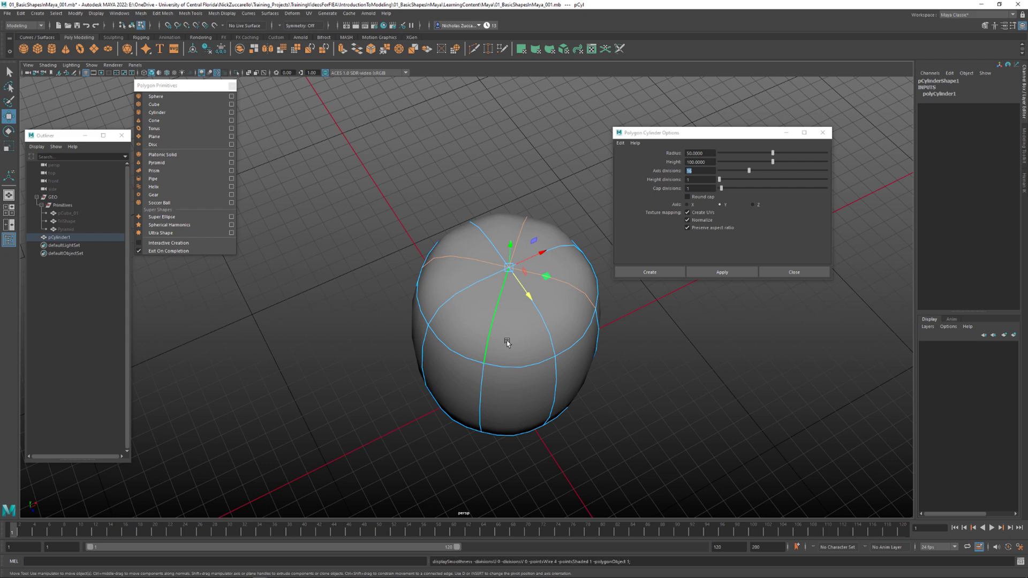
key("ctrl+z")
left_click_drag(507, 343, 656, 338, "alt")
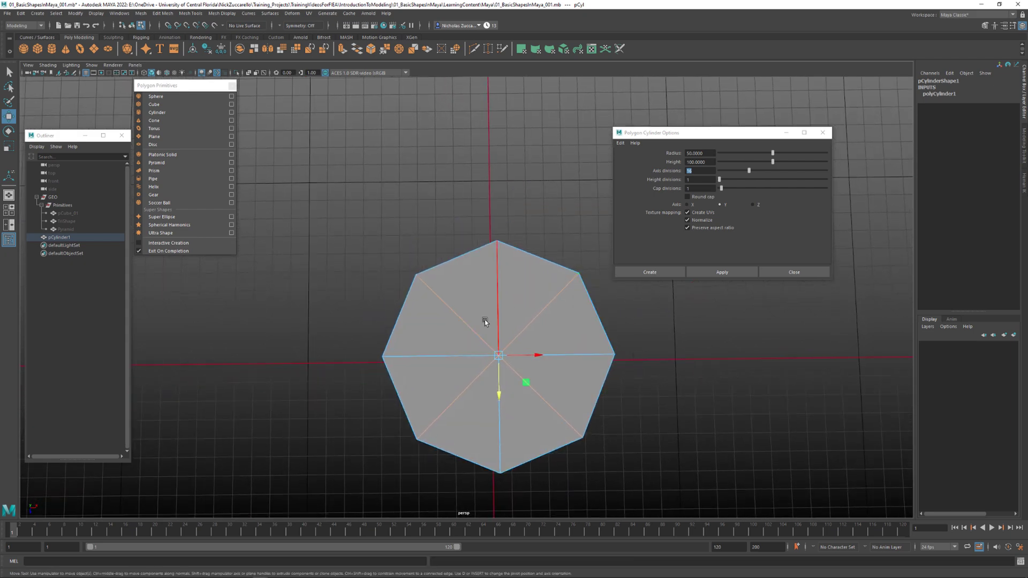
Try the cylinder's Subdivisions Axis at 16, followed by 32
left_click(942, 94)
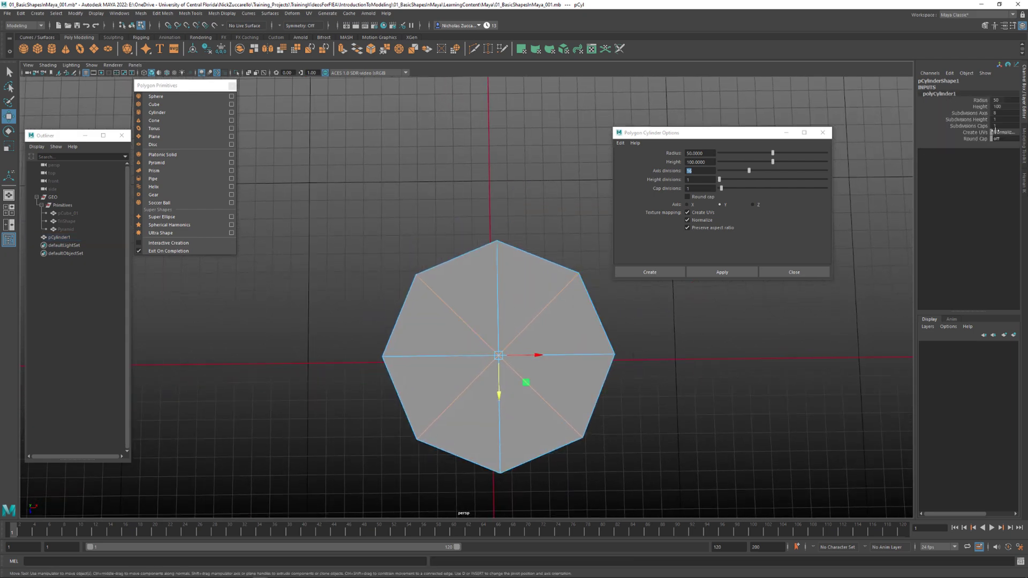
left_click(999, 113)
type("16")
key("Return")
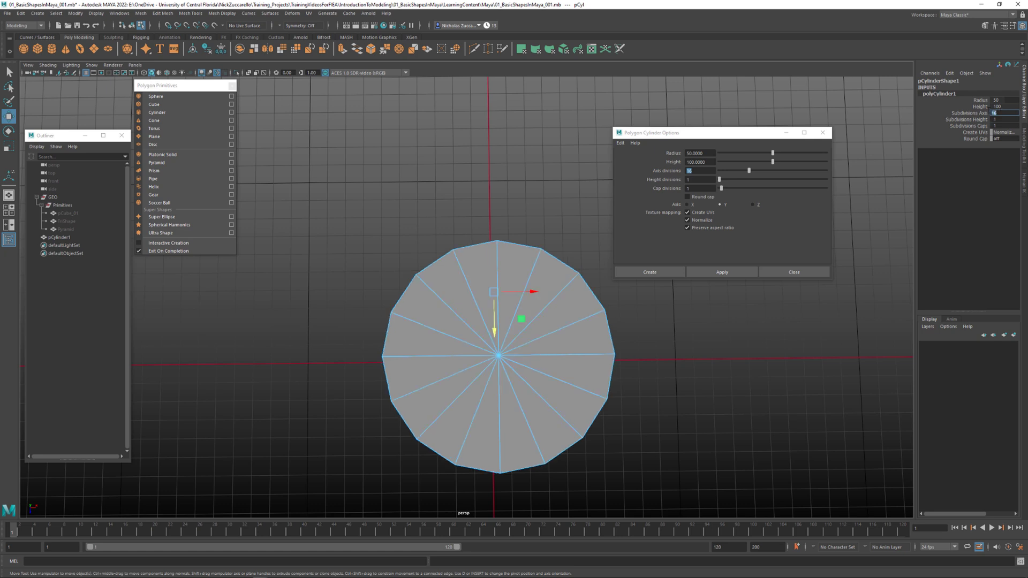
type("32")
key("Return")
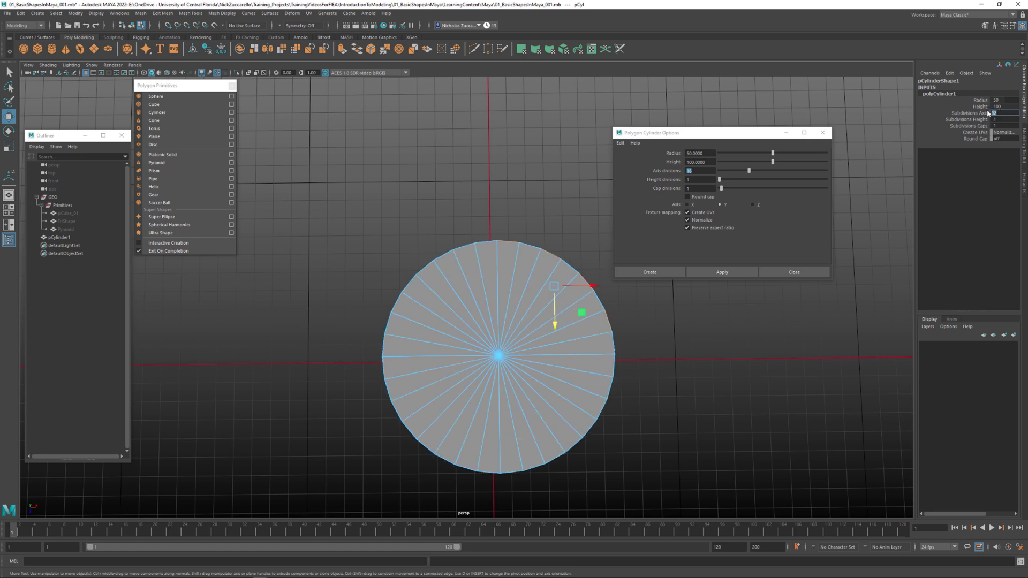
Inspect the dense cap from several angles and return the cylinder's Subdivisions Axis to 16
left_click_drag(531, 323, 445, 377, "alt")
left_click_drag(442, 264, 421, 303, "alt")
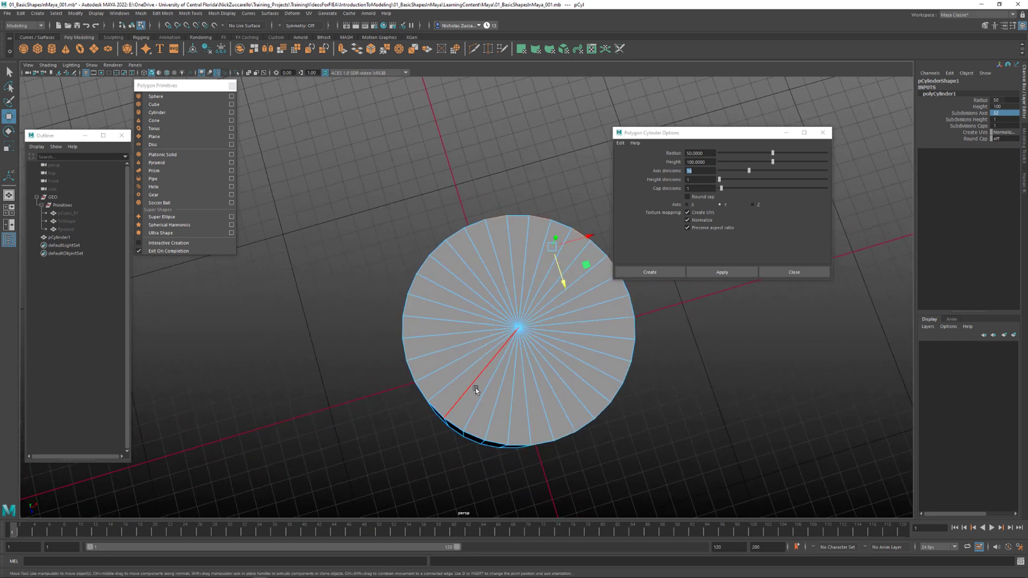
left_click_drag(573, 385, 611, 354, "alt")
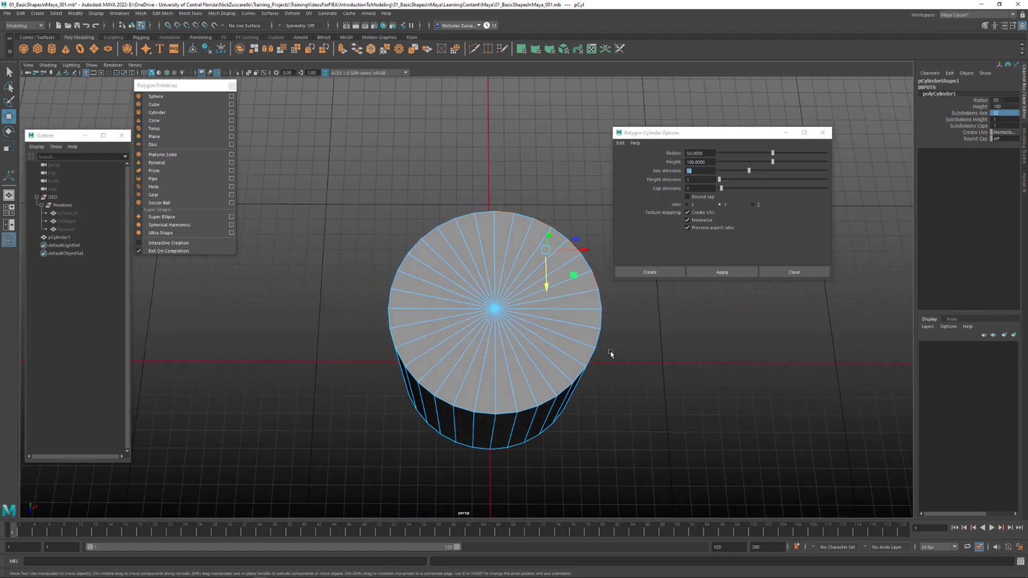
double_click(1004, 113)
type("16")
key("Return")
Try the cylinder's Subdivisions Caps at 0, then restore it to 1
left_click_drag(691, 364, 621, 372, "alt")
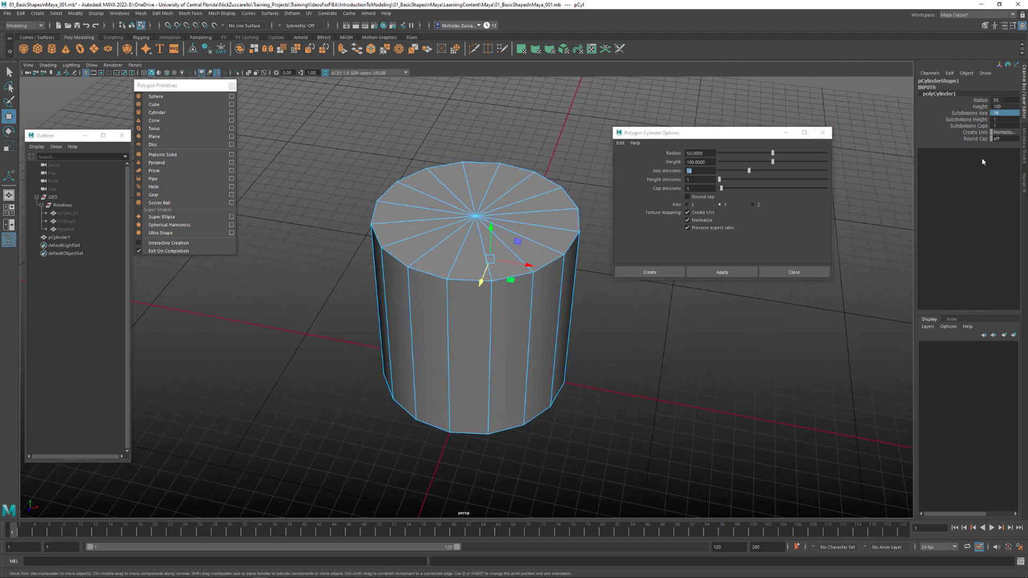
left_click(980, 126)
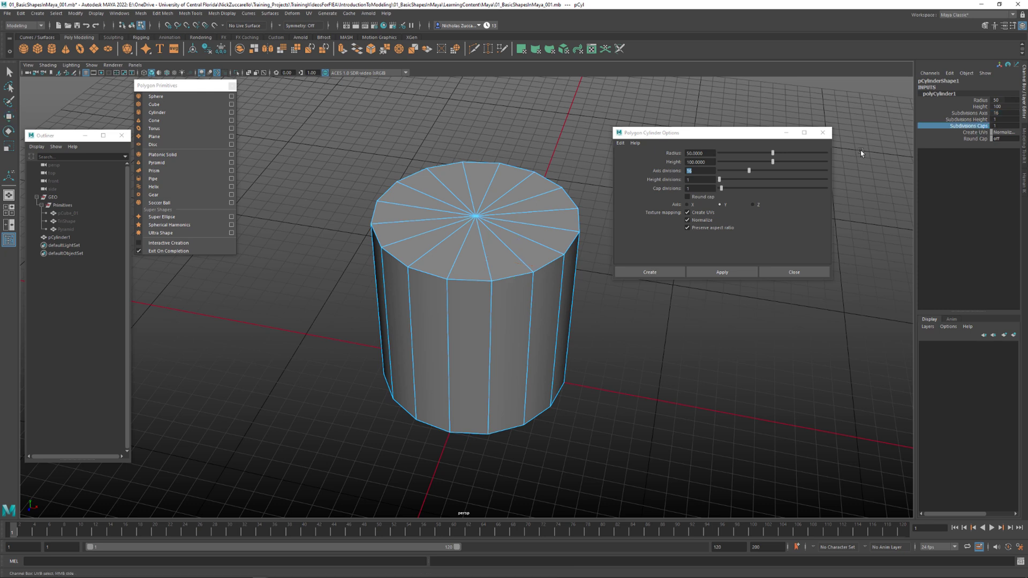
middle_click_drag(861, 153, 854, 143)
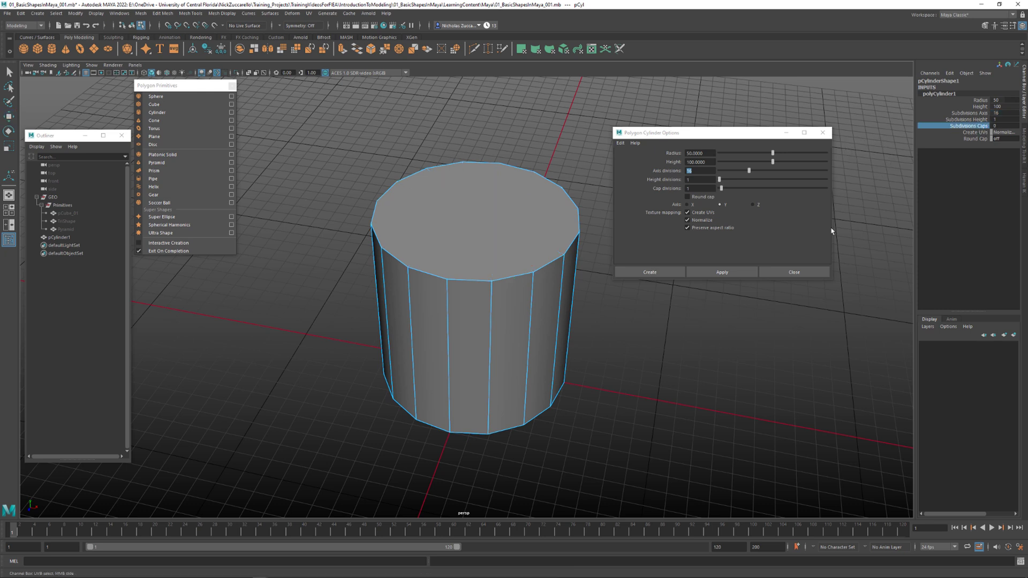
left_click(998, 127)
type("1")
key("Return")
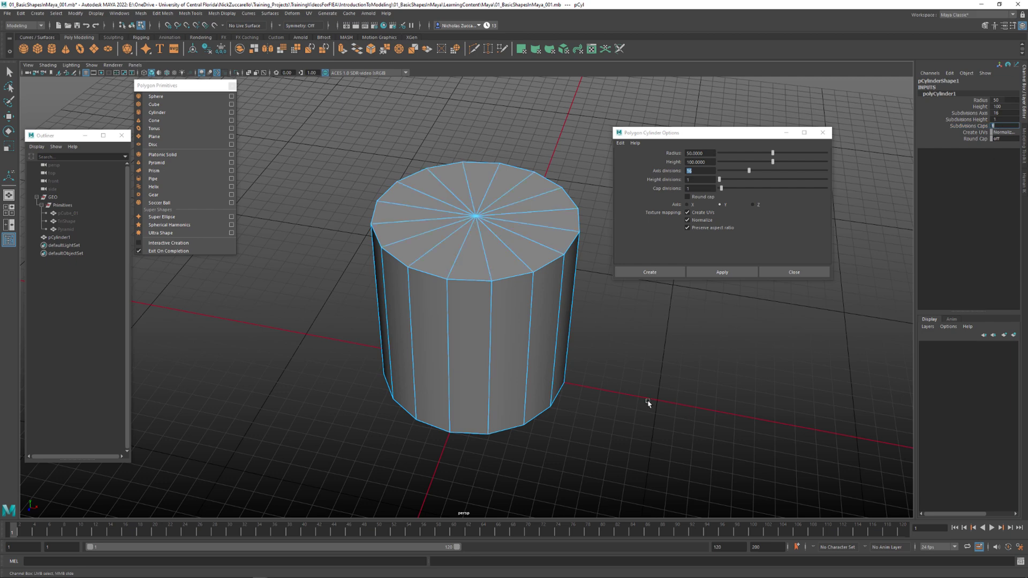
Close the cylinder options, switch to edge selection, and select the full edge loops around the cylinder's top and bottom rims
left_click_drag(582, 429, 709, 341, "alt")
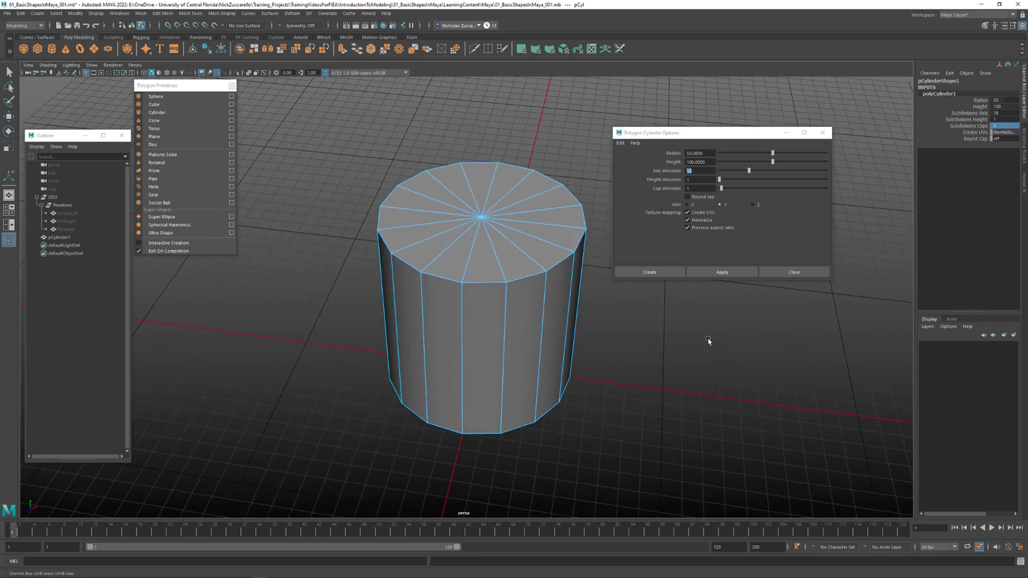
left_click(823, 133)
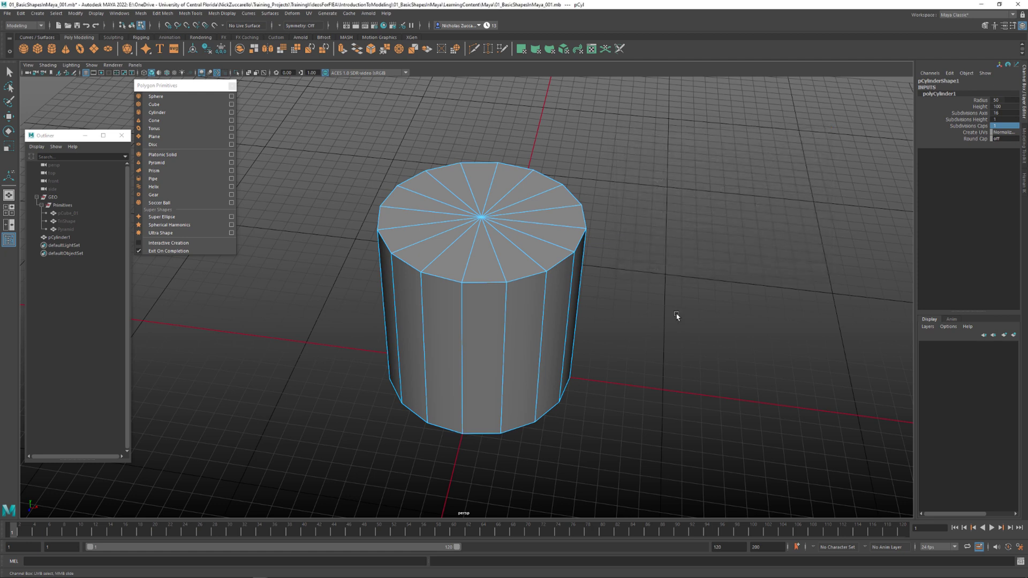
right_click(535, 275)
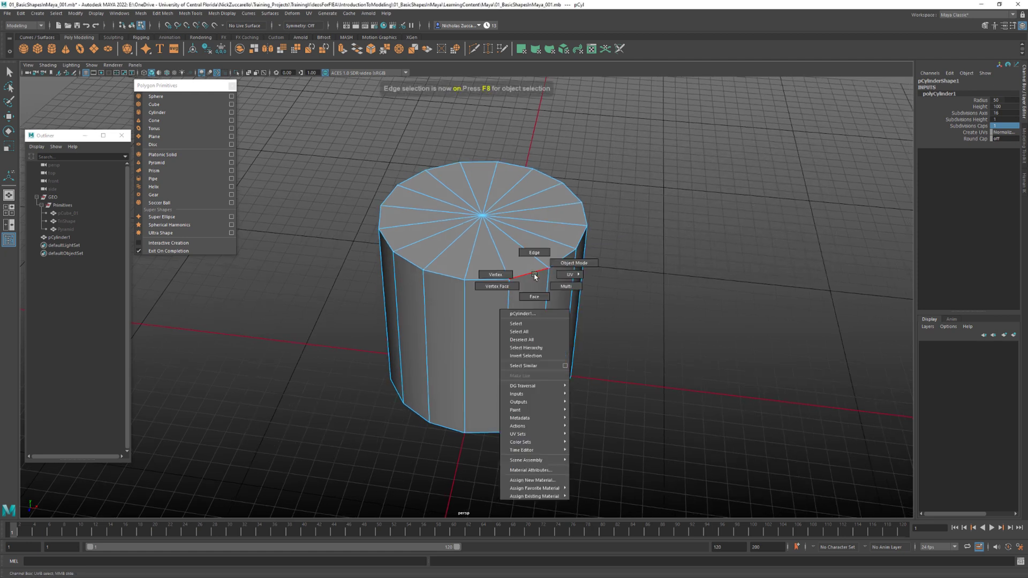
left_click(537, 254)
left_click(531, 278)
key("w")
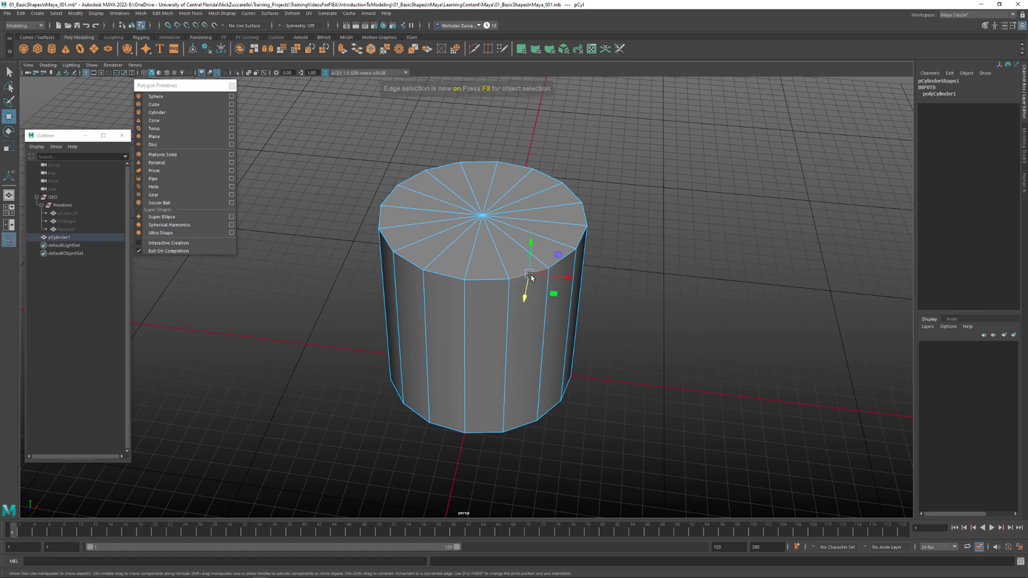
left_click(506, 282)
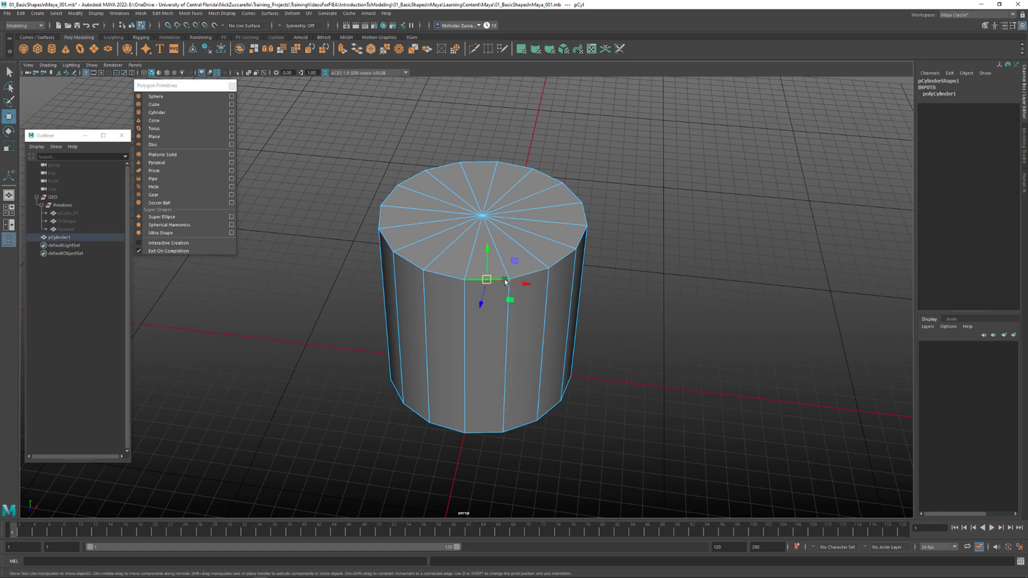
double_click(442, 274)
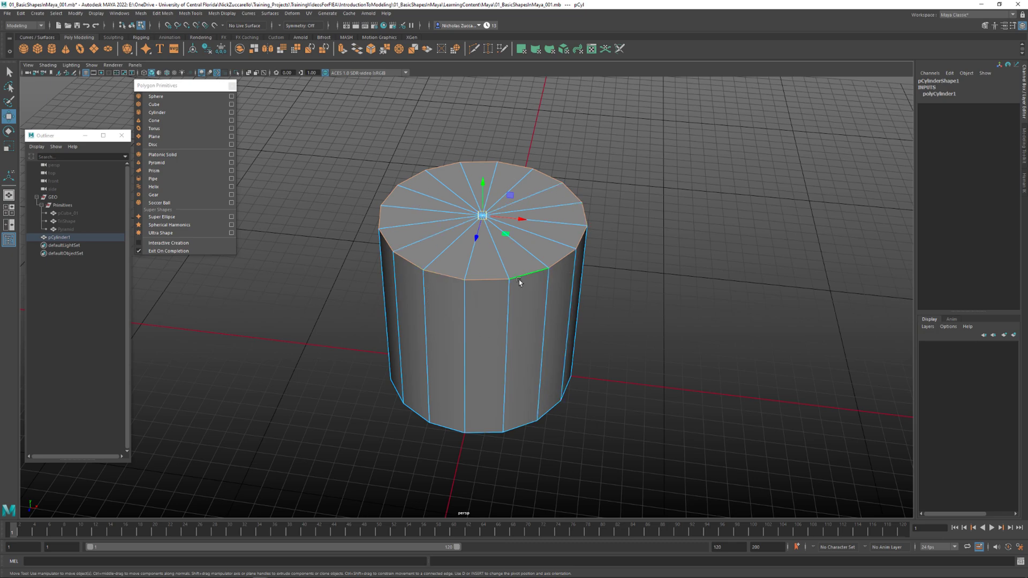
left_click_drag(546, 305, 567, 355, "alt")
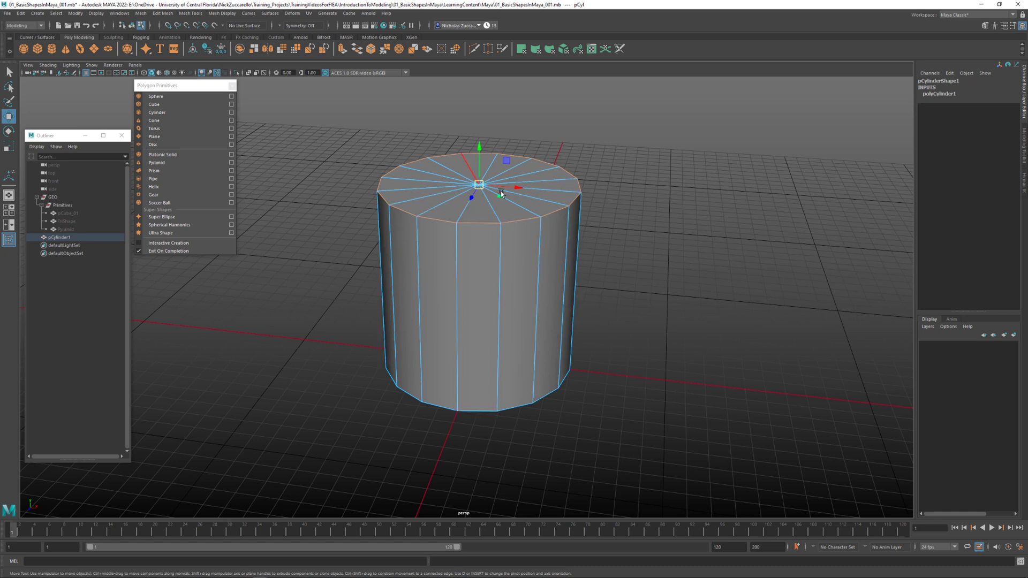
left_click_drag(512, 300, 509, 322, "alt")
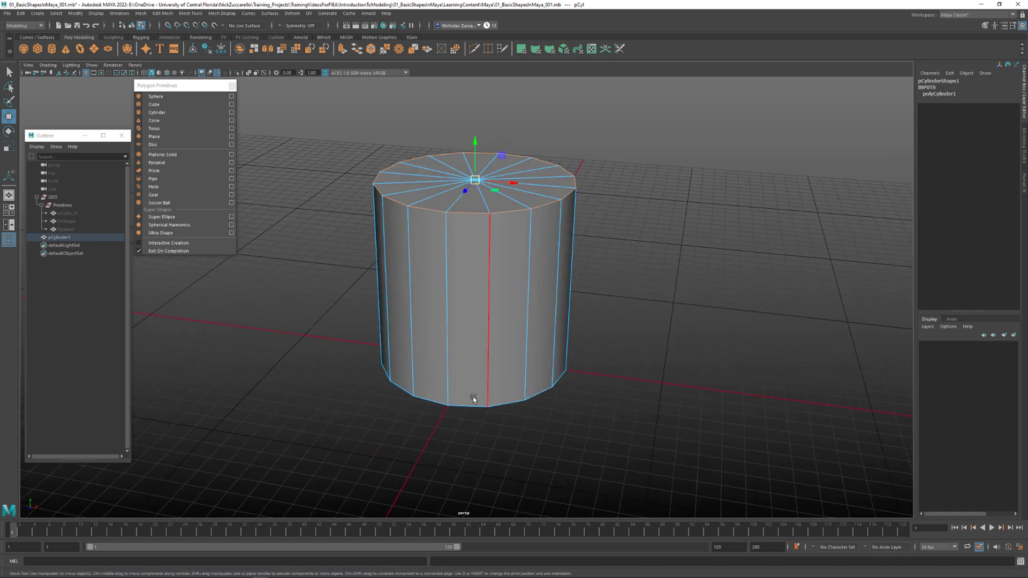
left_click_drag(468, 409, 509, 340, "alt")
left_click_drag(577, 296, 542, 362, "alt")
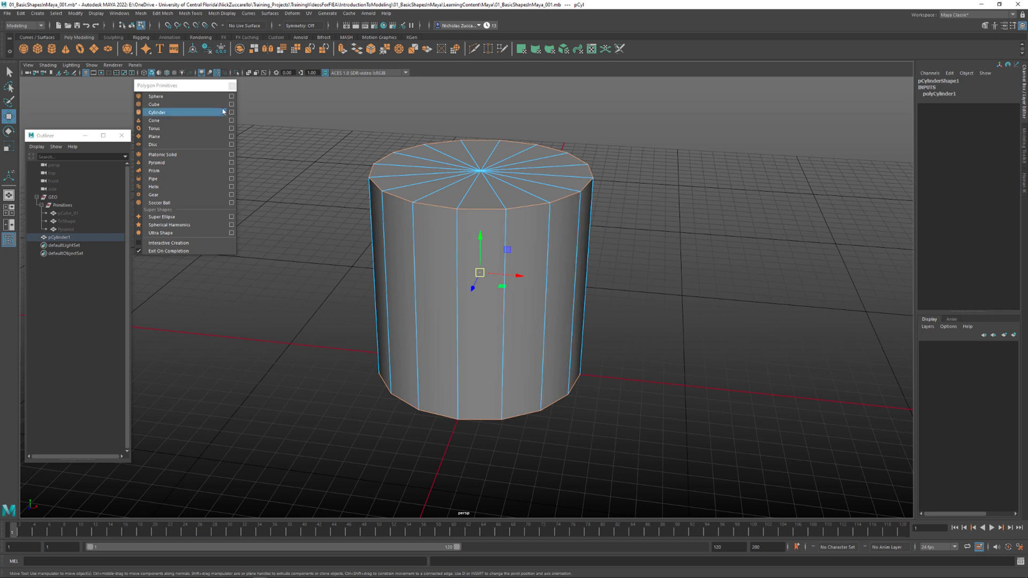
Bevel the selected rim edges with a fractional width of 0.075, 4 segments and chamfer on, then close the bevel options
left_click(158, 13)
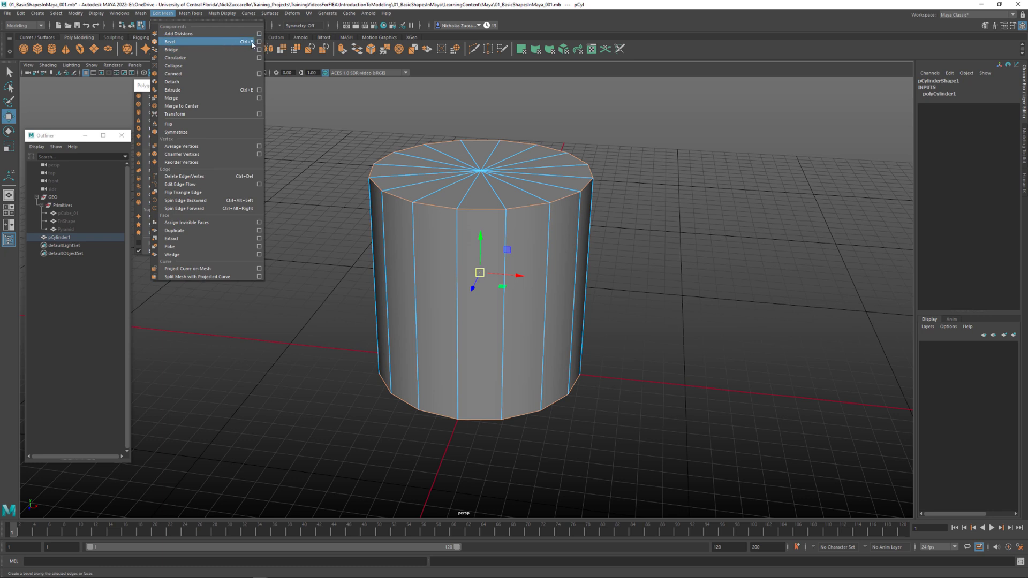
left_click(352, 98)
right_click_drag(569, 246, 632, 246, "shift")
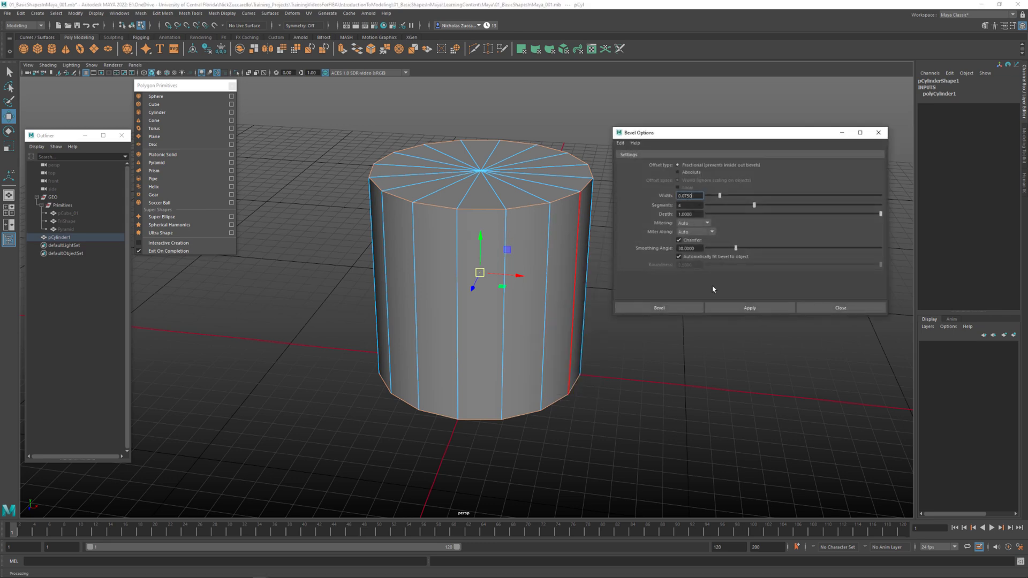
left_click(735, 307)
left_click_drag(525, 319, 475, 379, "alt")
left_click(878, 132)
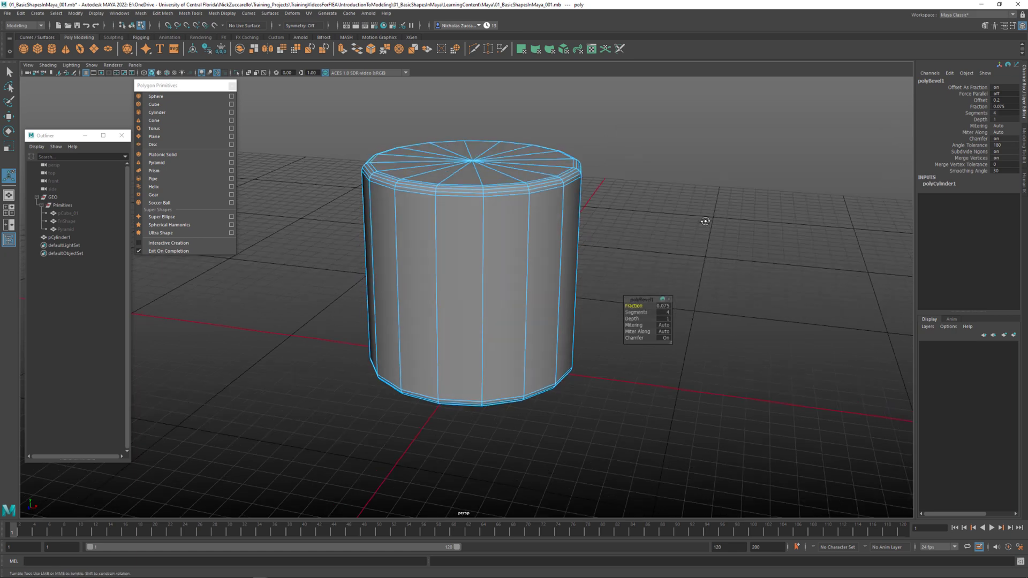
Preview the bevelled cylinder smoothed, leave the bevel tool, and return to object selection with the cylinder selected
left_click_drag(696, 252, 650, 197, "alt")
left_click(609, 252)
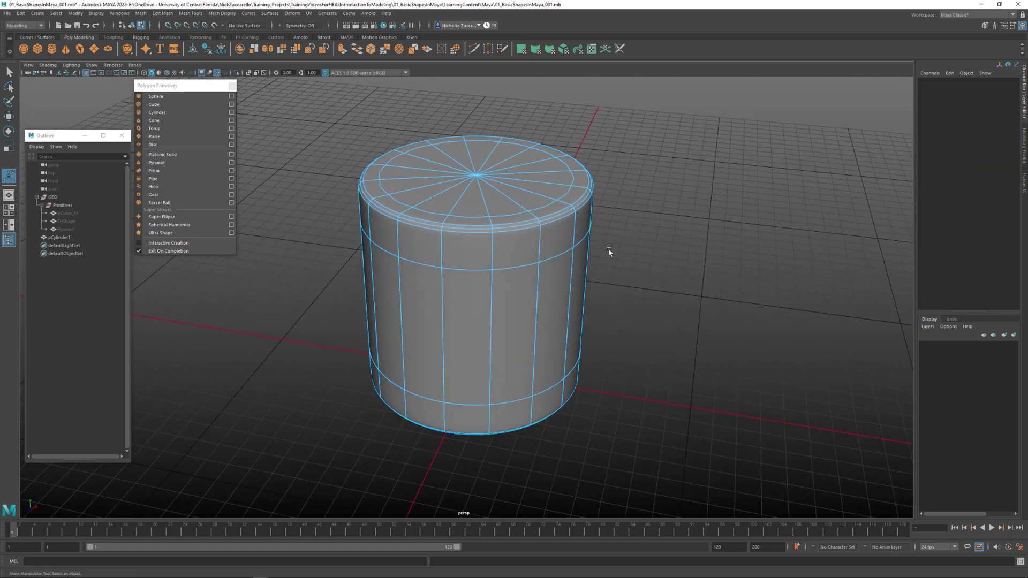
key("q")
key("F8")
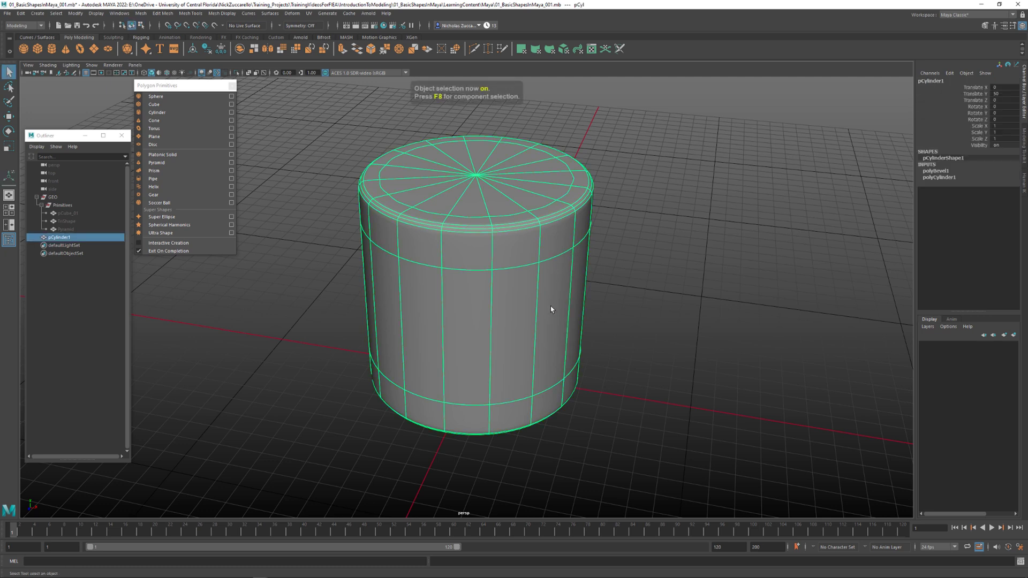
Look down on the cylinder's top cap and switch the cylinder to edge selection
right_click_drag(555, 322, 573, 536)
left_click(672, 314)
left_click_drag(672, 315, 538, 271, "alt")
left_click(512, 271)
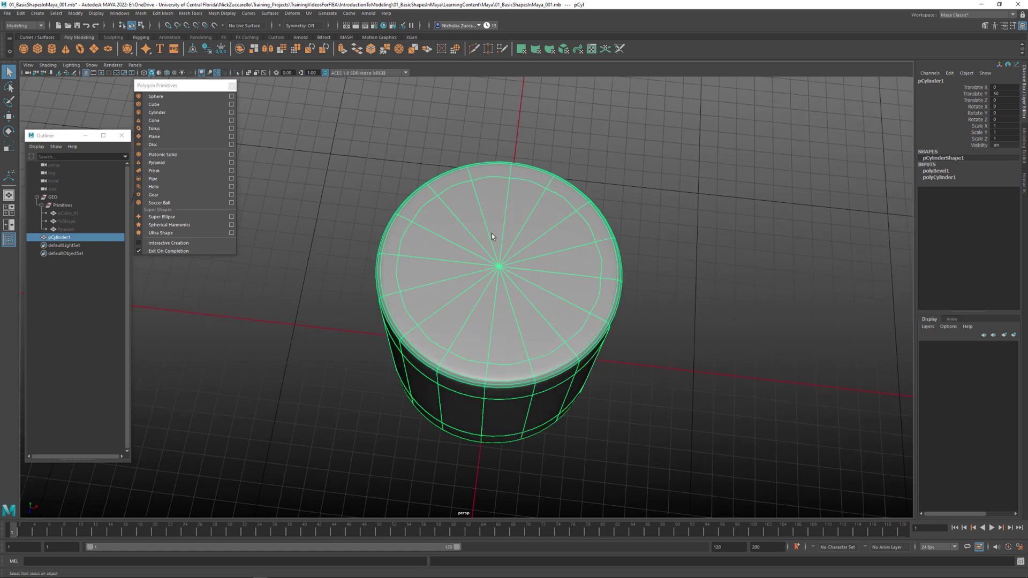
key("F10")
Try deleting alternate radial edges from the cylinder's top cap, then undo the deletion
left_click(449, 244, "shift")
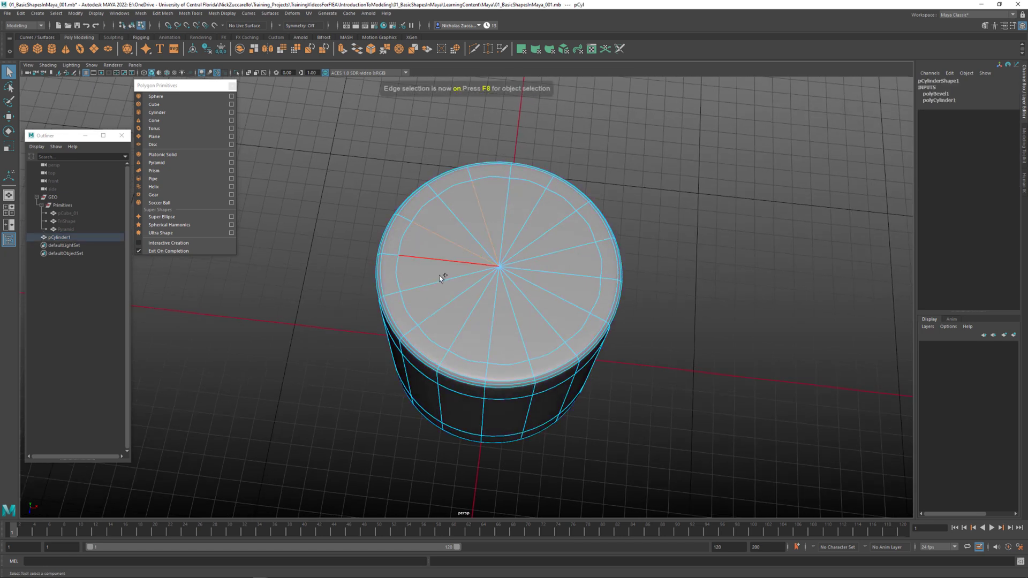
left_click(471, 317, "shift")
left_click(513, 320, "shift")
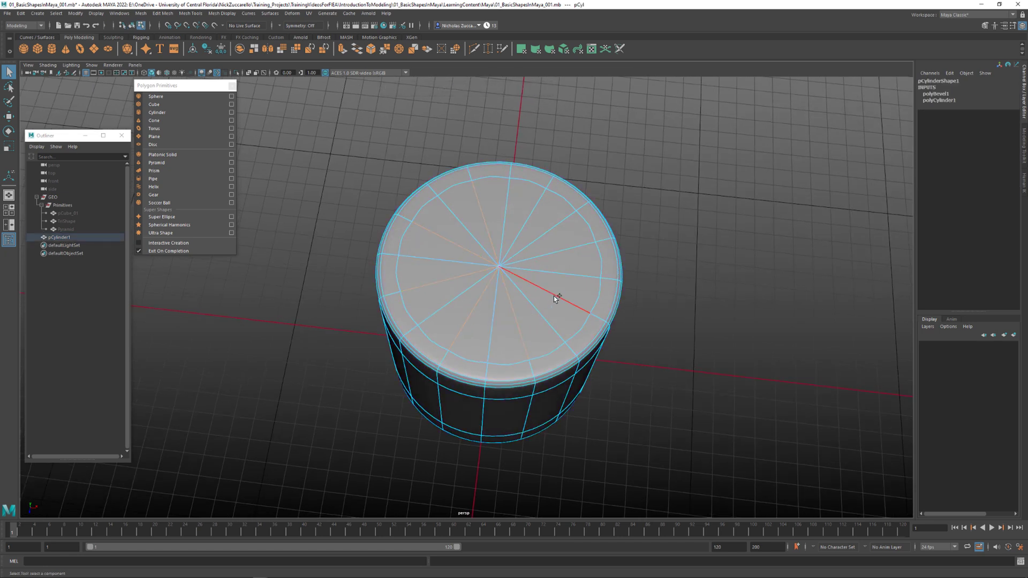
left_click(554, 297, "shift")
left_click(557, 252, "shift")
left_click(551, 232, "shift")
key("Delete")
key("ctrl+z")
Select every other radial edge on the cylinder's top cap and delete them
left_click(549, 234, "shift")
left_click(458, 246, "shift")
left_click(444, 281, "shift")
left_click(471, 316, "shift")
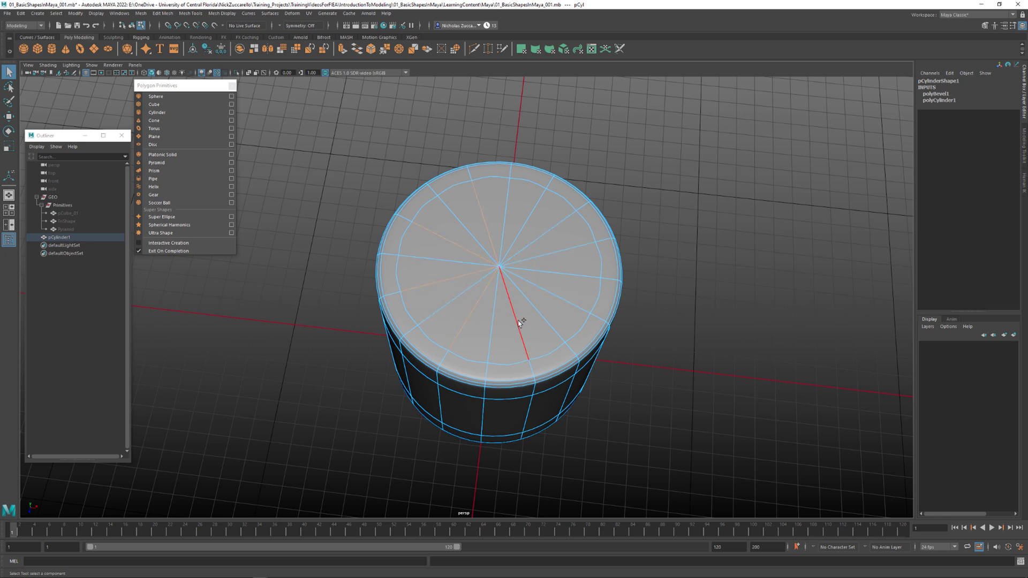
left_click(557, 295, "shift")
left_click(564, 251, "shift")
key("Delete")
Turn off smooth preview and delete every other radial edge on the bottom cap, using wireframe display to compare with the top cap
left_click_drag(530, 270, 552, 253, "alt")
key("1")
left_click(485, 234)
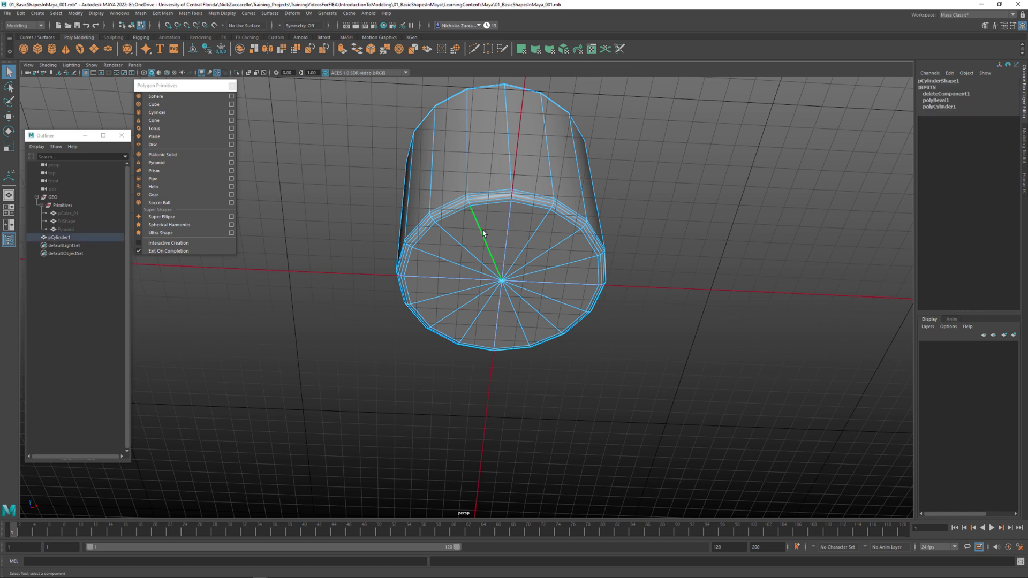
double_click(548, 249, "shift")
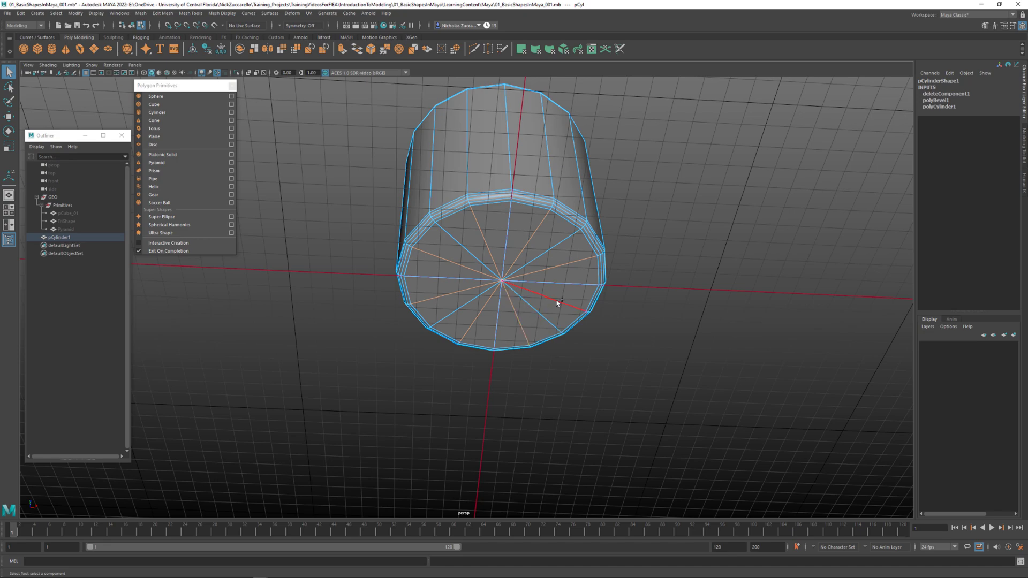
key("4")
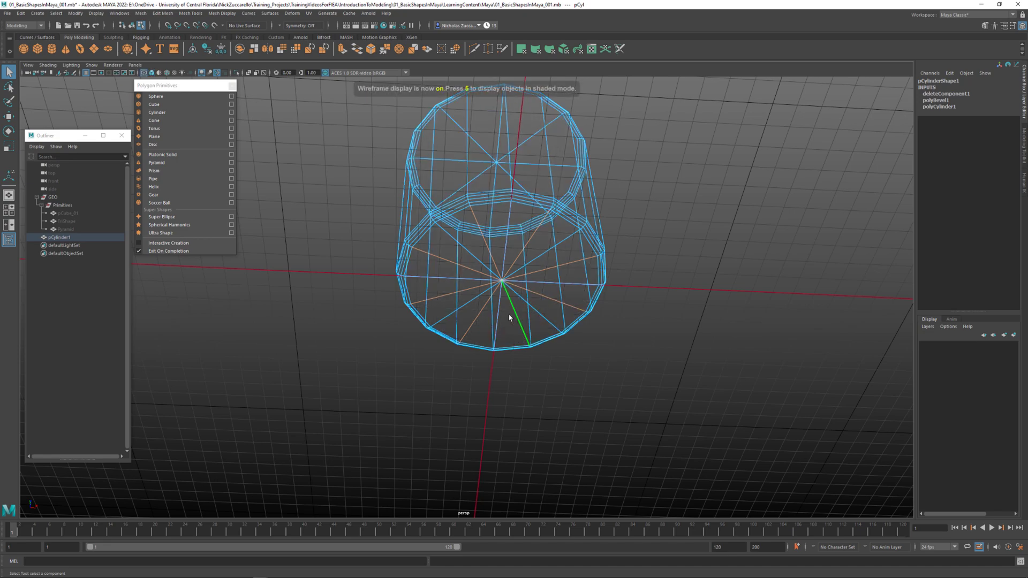
left_click_drag(547, 313, 514, 316, "alt")
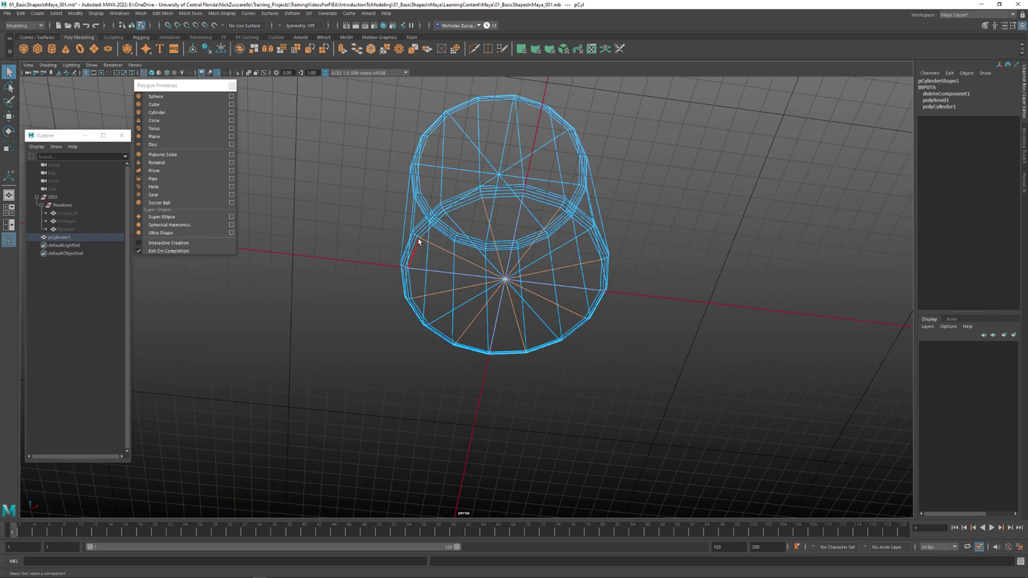
left_click_drag(419, 229, 463, 291, "alt")
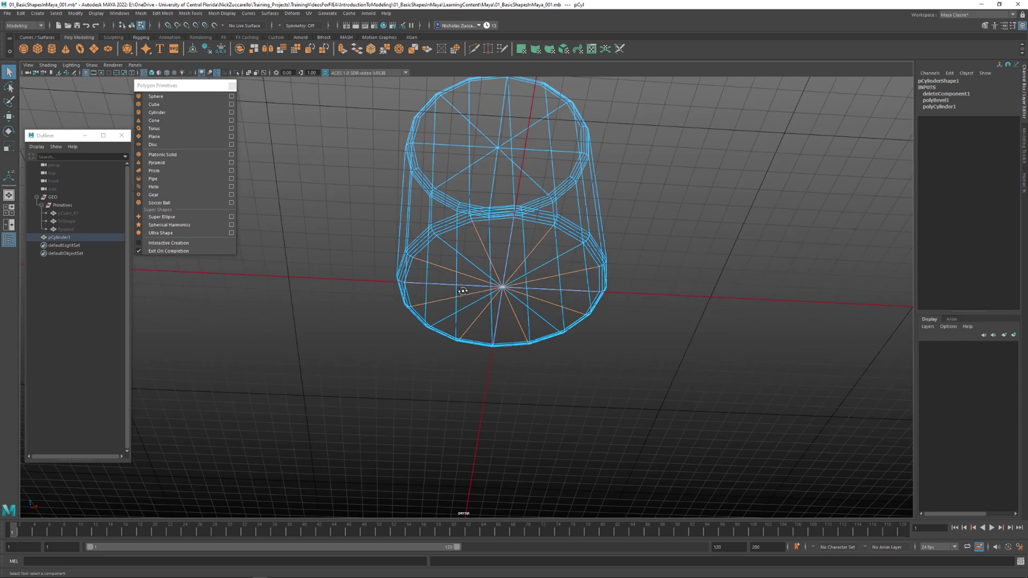
left_click(463, 290)
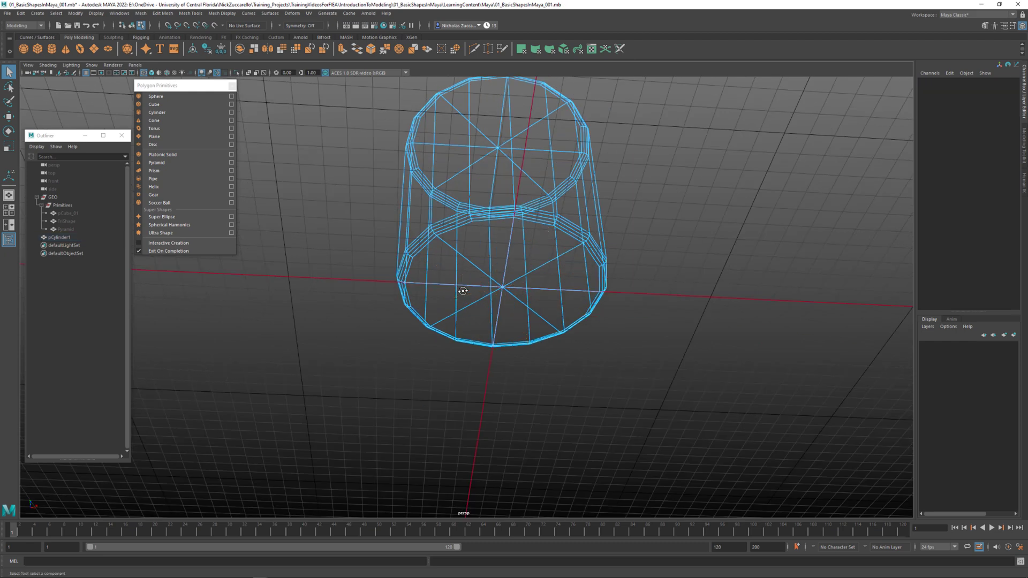
Return the cylinder to smoothed, shaded display in object selection and delete its construction history
key("3")
key("5")
mouse_move(471, 286)
left_mouse_down("alt")
mouse_move(528, 287)
mouse_move(522, 321)
left_mouse_up("alt")
key("F8")
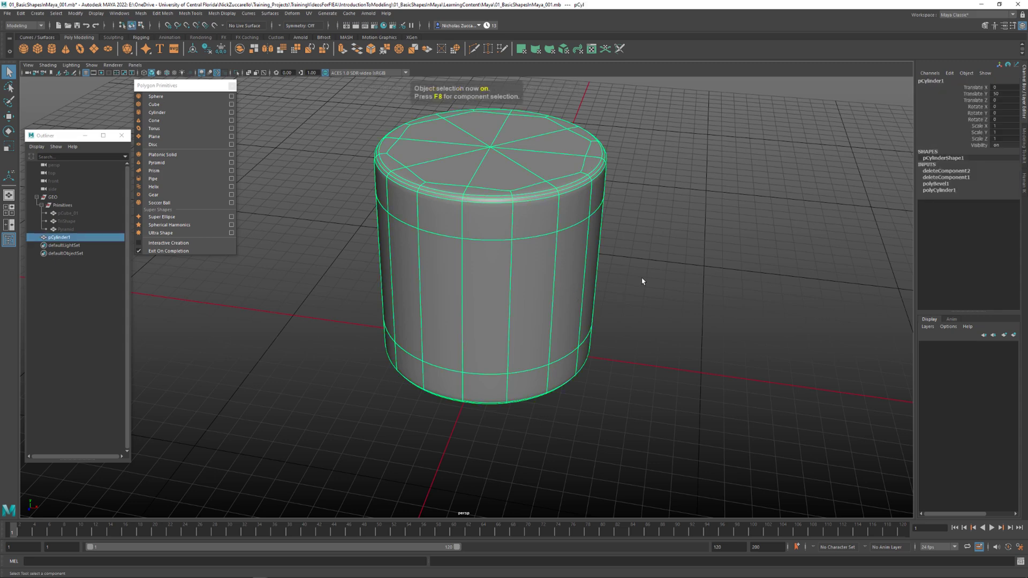
left_click_drag(643, 283, 634, 322, "alt")
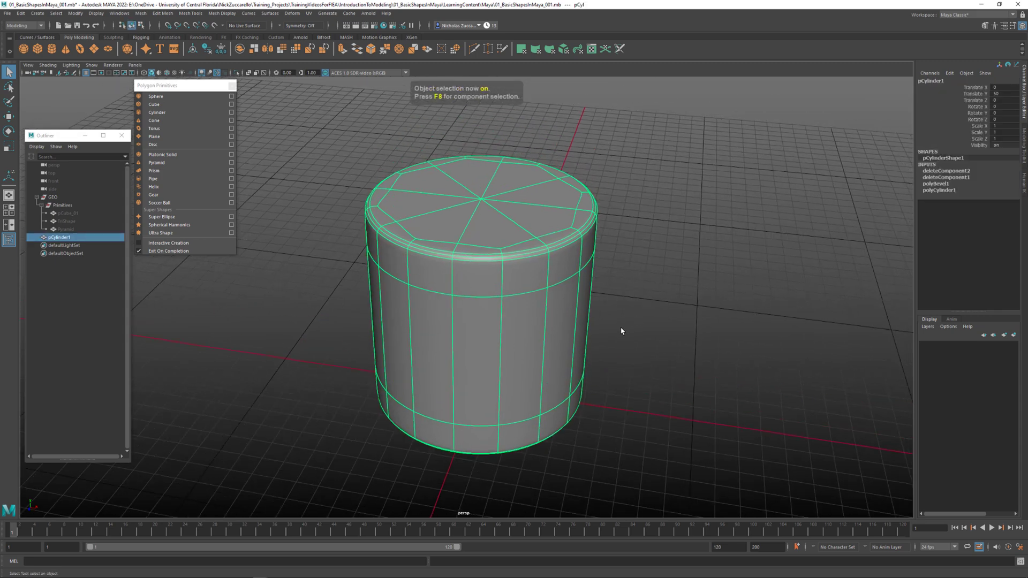
key("alt+shift+d")
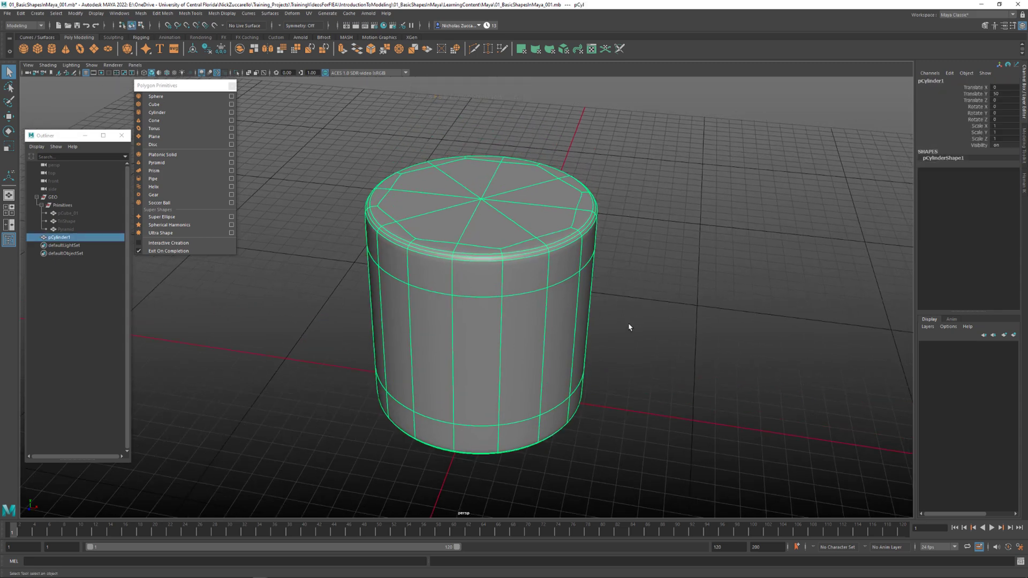
Rename the cylinder as pCylinder_01 and move it into the Primitives group
double_click(60, 238)
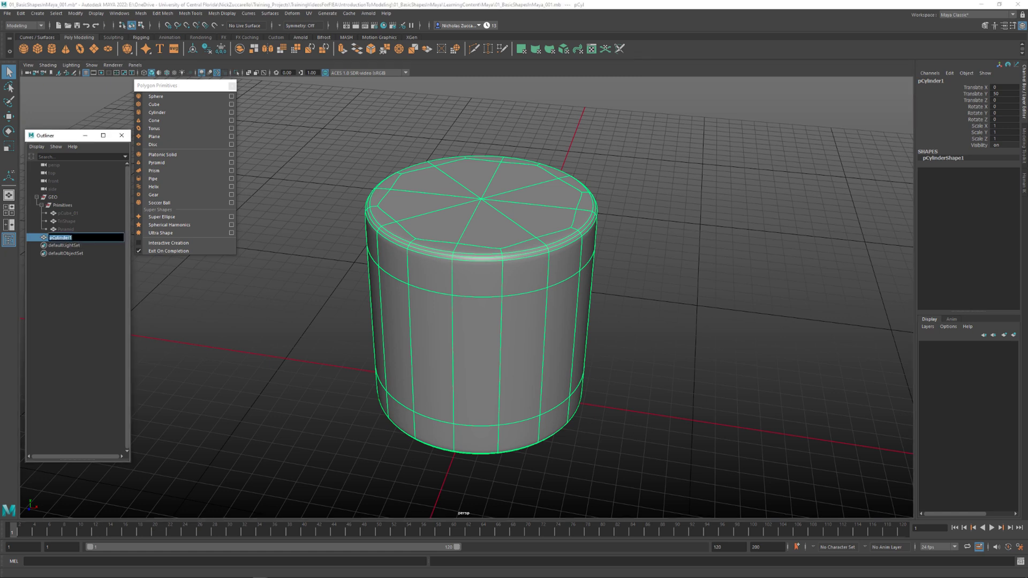
type("pCylinder_01")
key("Return")
mouse_move(84, 242)
middle_mouse_down()
mouse_move(64, 241)
mouse_move(64, 213)
mouse_move(72, 233)
middle_mouse_up()
Rename Pyramid as Pyramid_01 and TriShape as TriShape_01
left_click(72, 231)
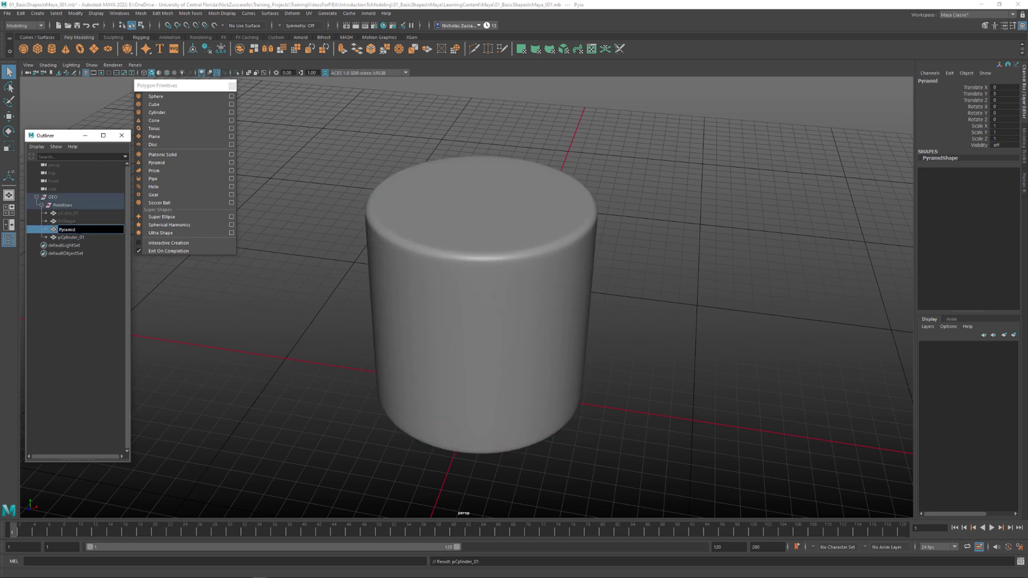
type("1")
key("Return")
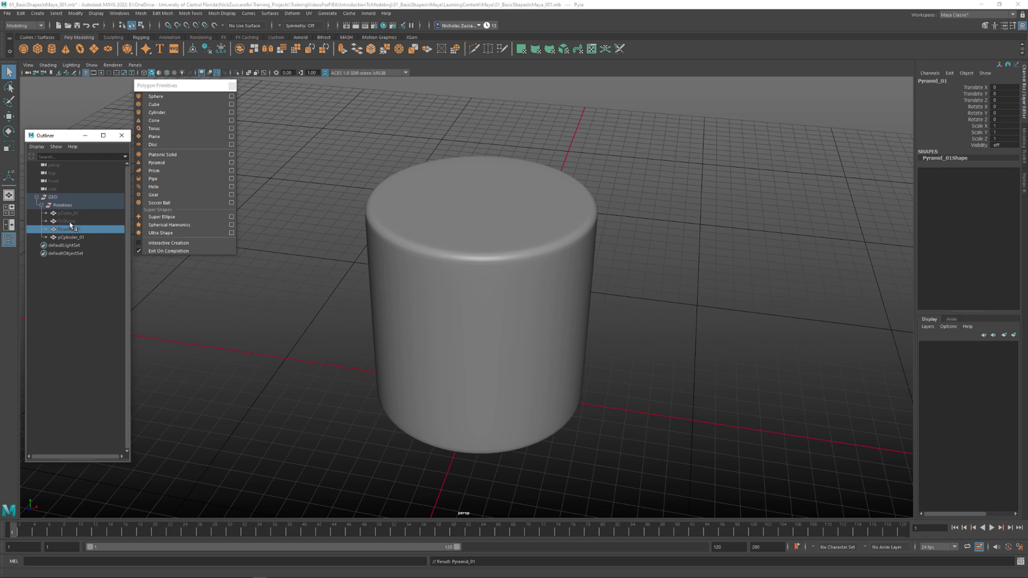
left_click(66, 221)
double_click(67, 221)
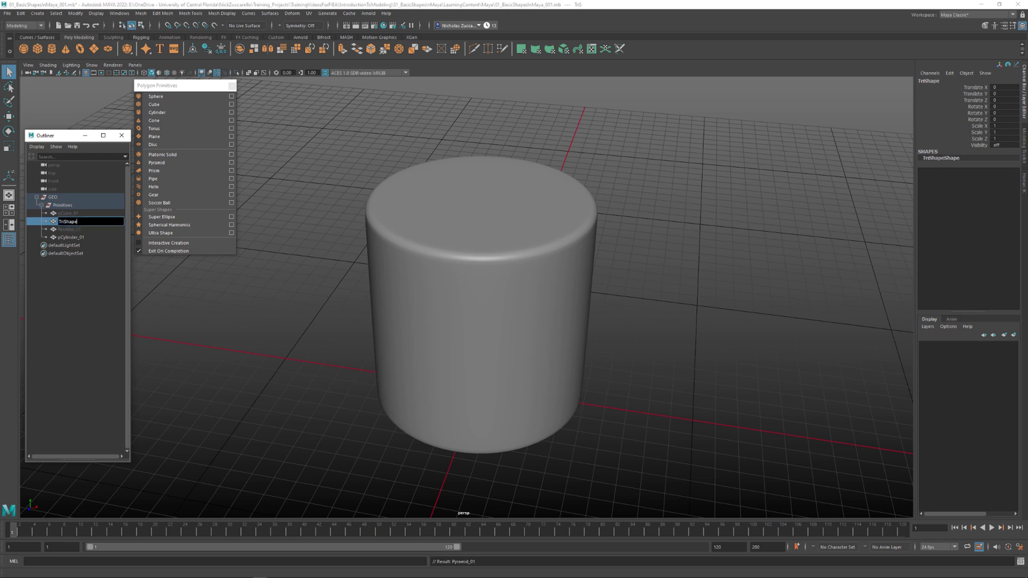
type("_01")
key("Return")
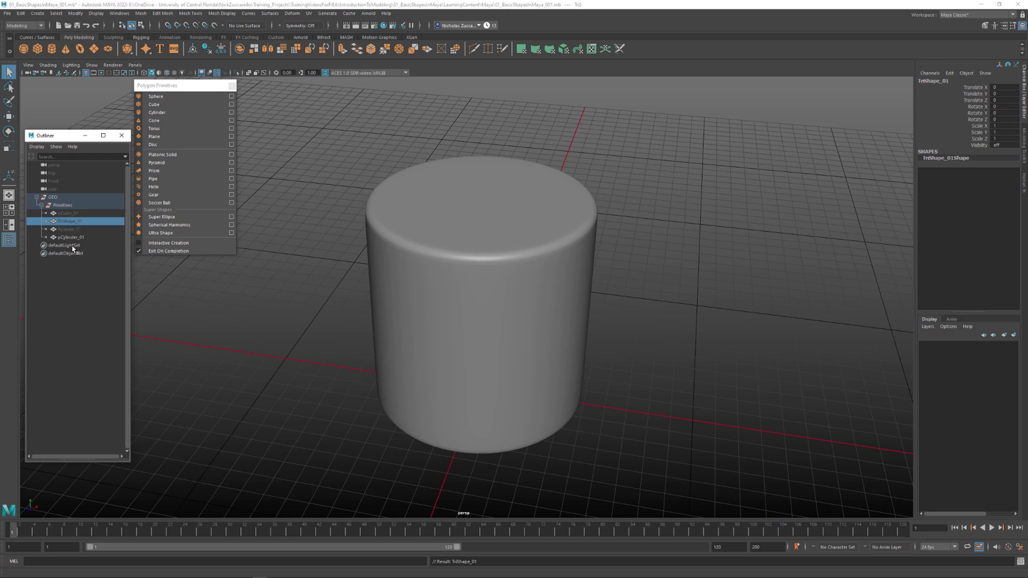
Rename the cylinder as Cylinder_01 and the cube as Cube_01, then deselect and close the floating Polygon Primitives list
left_click(70, 237)
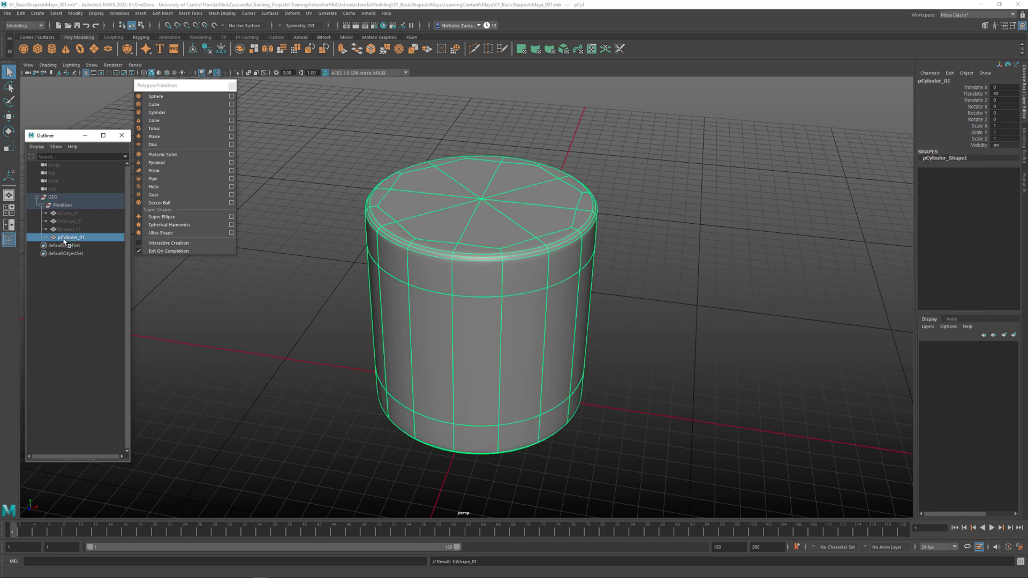
double_click(65, 238)
key("BackSpace")
key("Return")
left_click(65, 214)
double_click(65, 214)
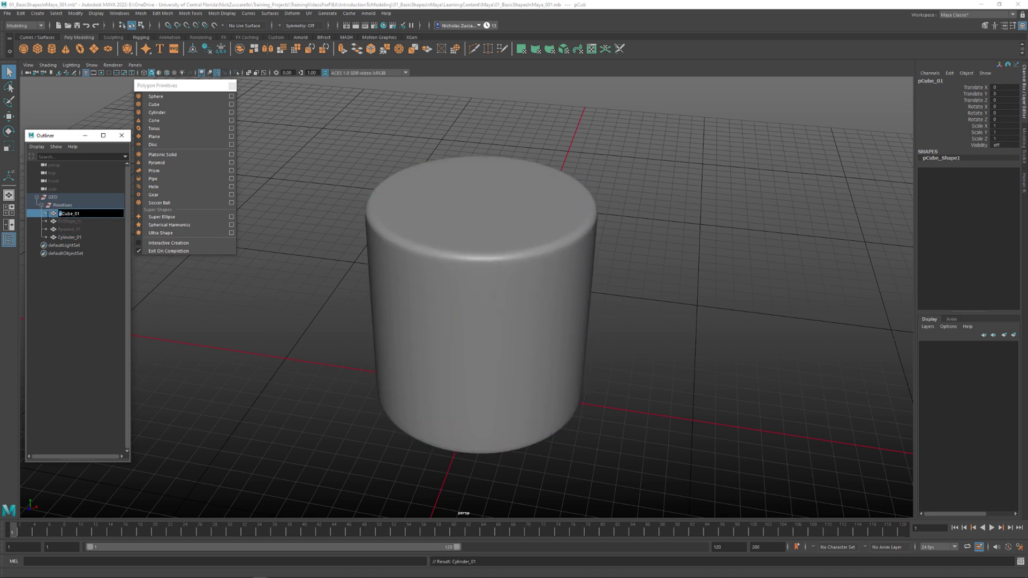
key("Delete")
key("Return")
left_click(193, 291)
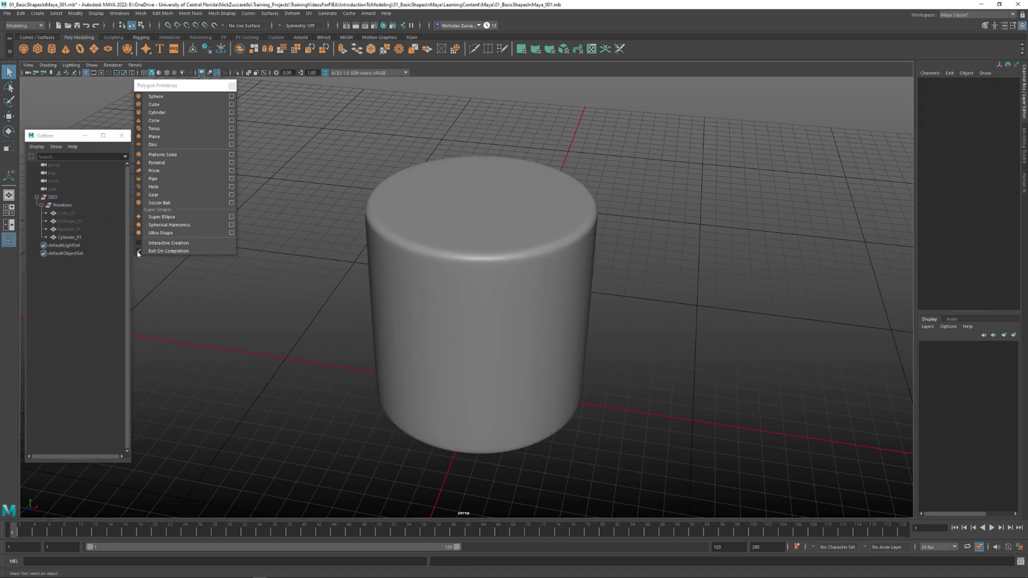
left_click(231, 86)
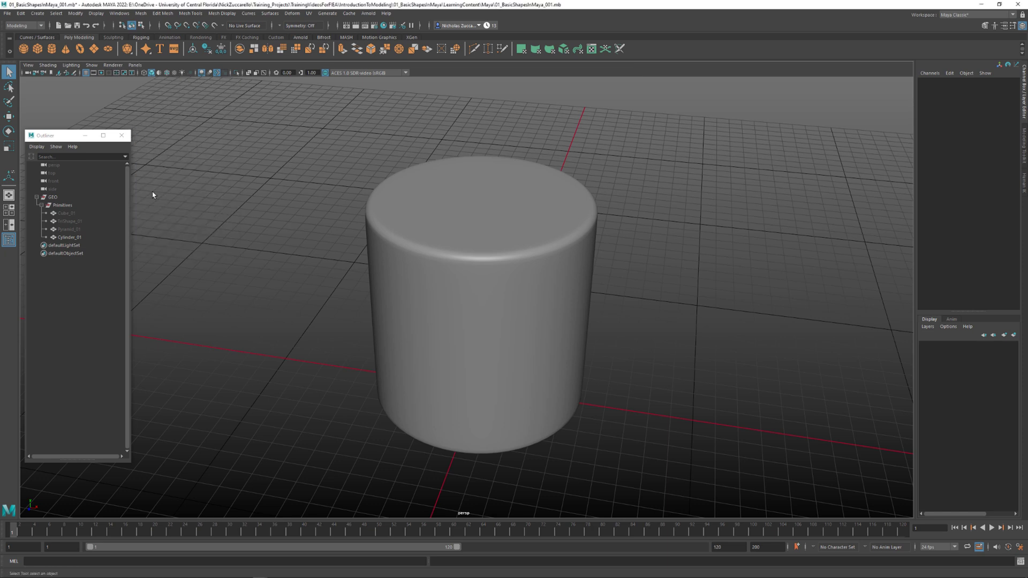
left_click_drag(367, 299, 393, 321, "alt")
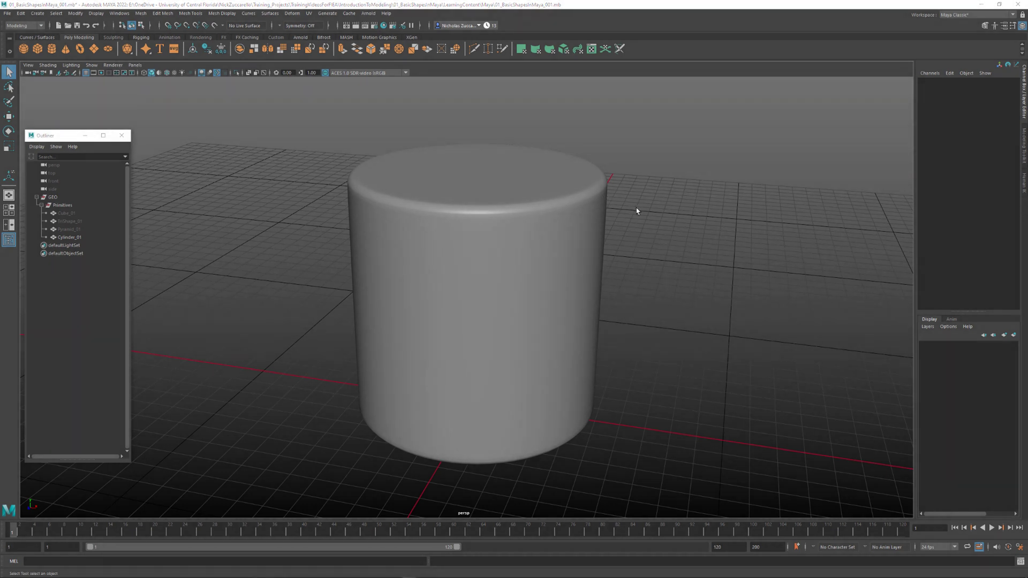
key("bracketleft")
key("bracketleft")
key("bracketleft")
key("bracketleft")
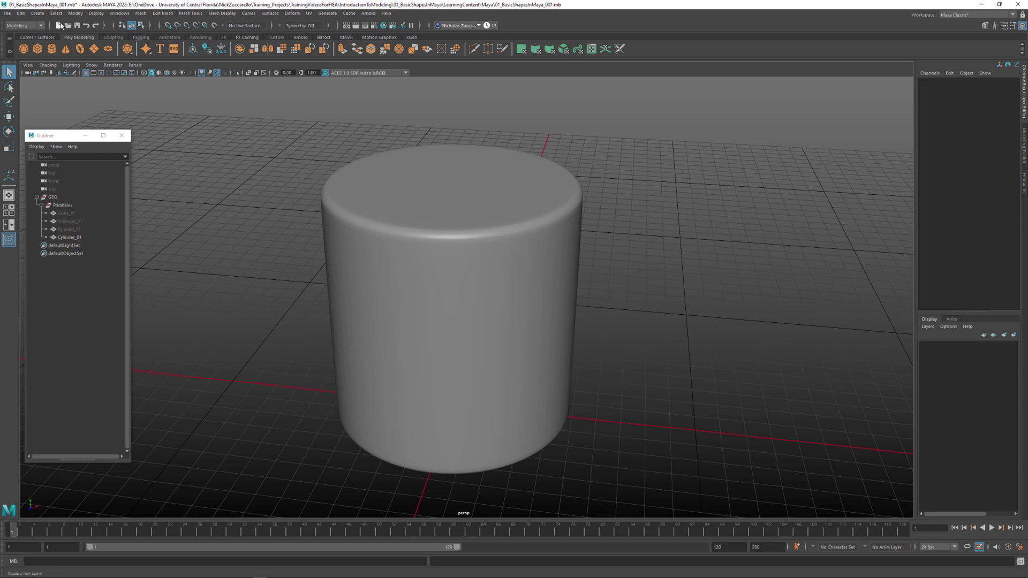
Open the Polygon Primitives list as a floating window and place it beside the Outliner
left_click(38, 12)
mouse_move(92, 32)
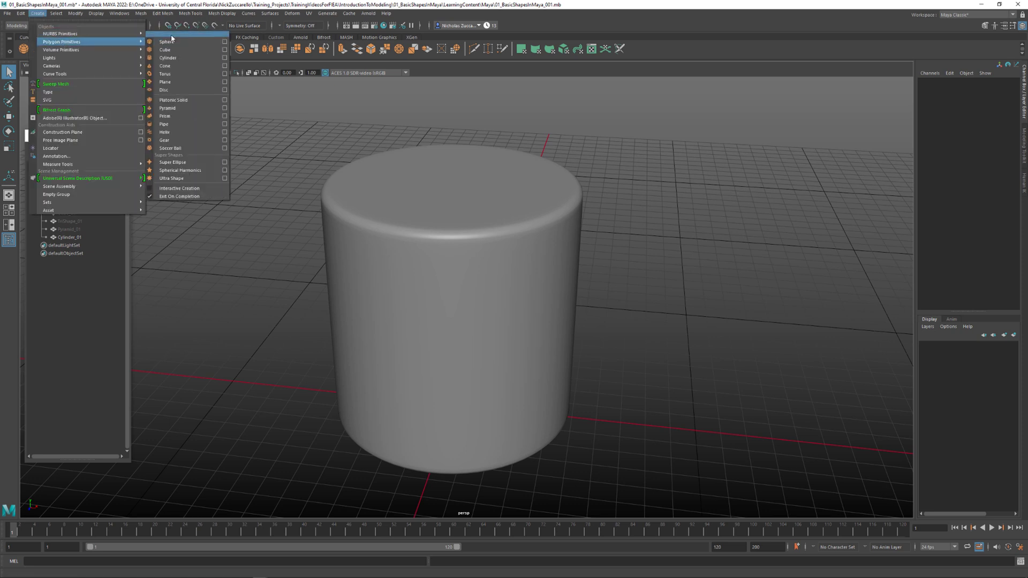
left_click(167, 34)
left_click_drag(182, 24, 182, 139)
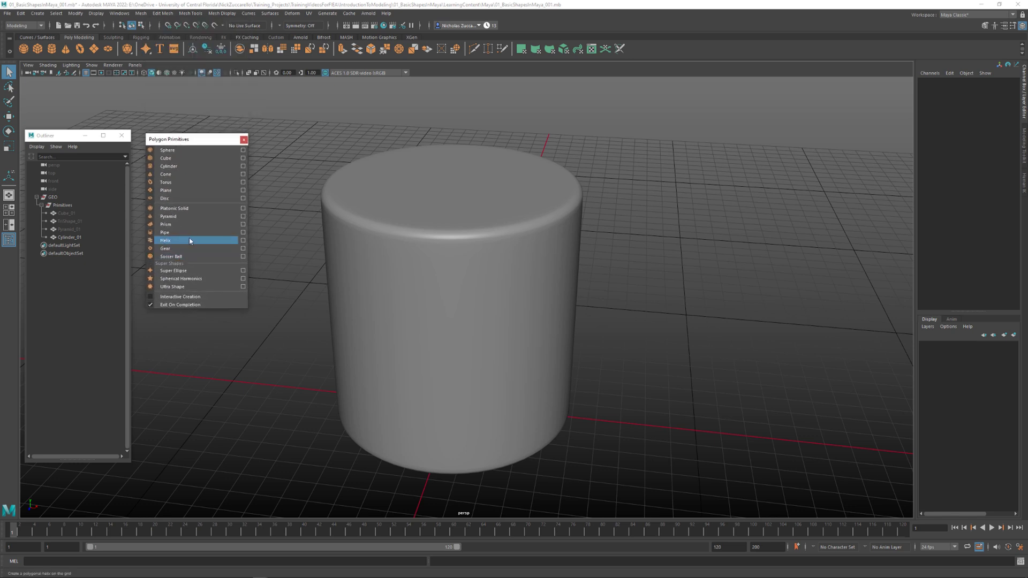
Create a polygon cone with radius 50, height 100 and 16 axis divisions, then close the cone options
left_click(243, 174)
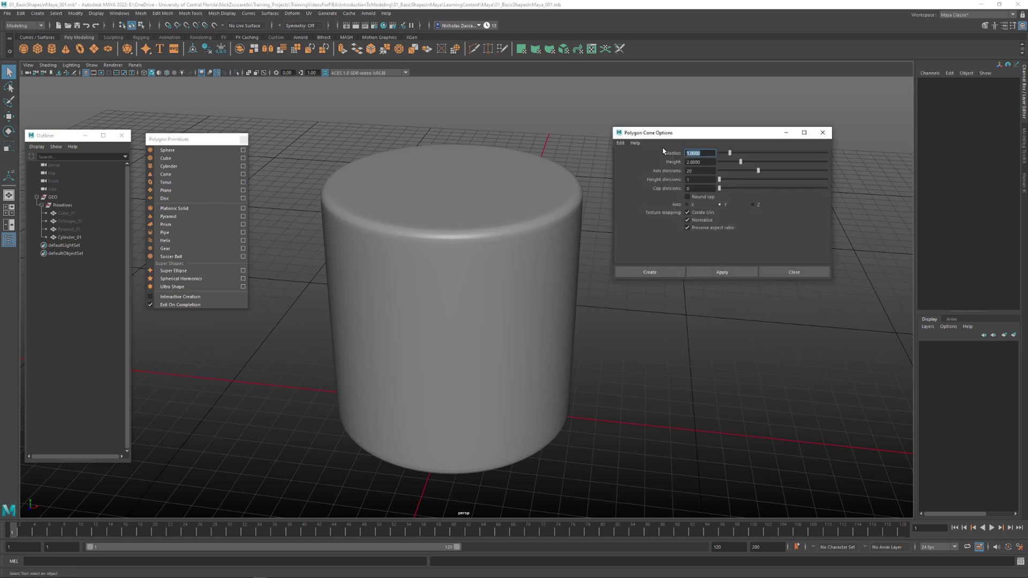
type("50")
key("Tab")
type("100")
key("Tab")
key("Tab")
left_click(734, 270)
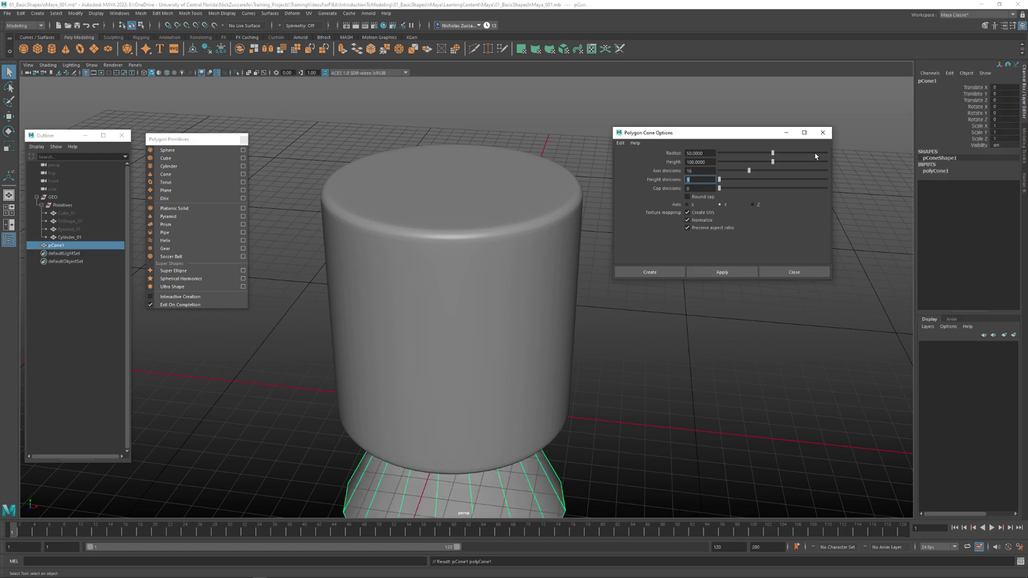
left_click(823, 132)
Move the cone straight up to a Translate Y of 50
left_click_drag(755, 271, 549, 309, "alt")
key("w")
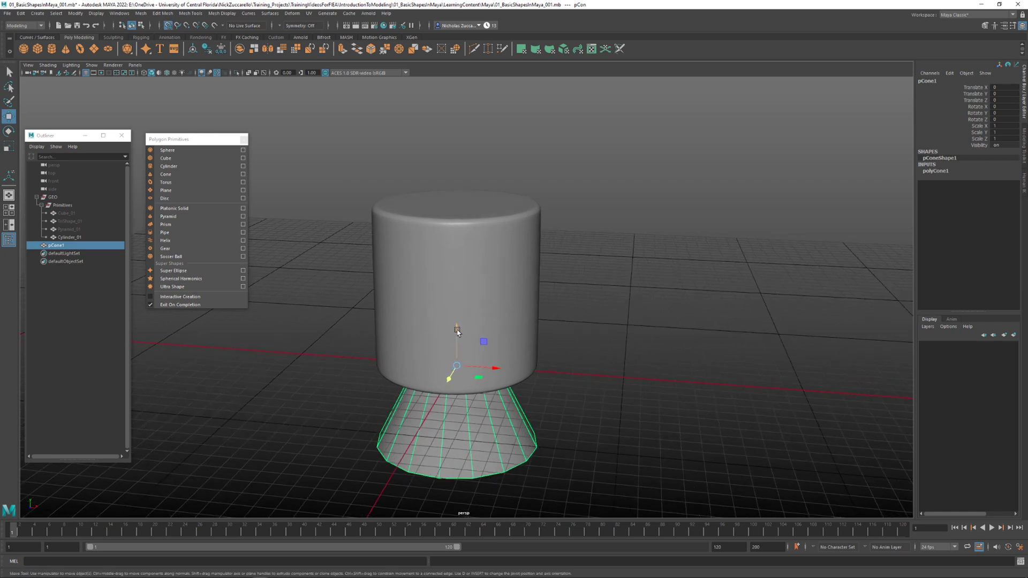
left_click_drag(456, 343, 452, 281)
Compare the cylinder unsmoothed and smoothed around the cone, then hide the cylinder
left_click_drag(739, 248, 576, 257, "alt")
left_click(557, 360)
mouse_move(592, 351)
left_mouse_down("alt")
mouse_move(600, 344)
mouse_move(588, 345)
left_mouse_up("alt")
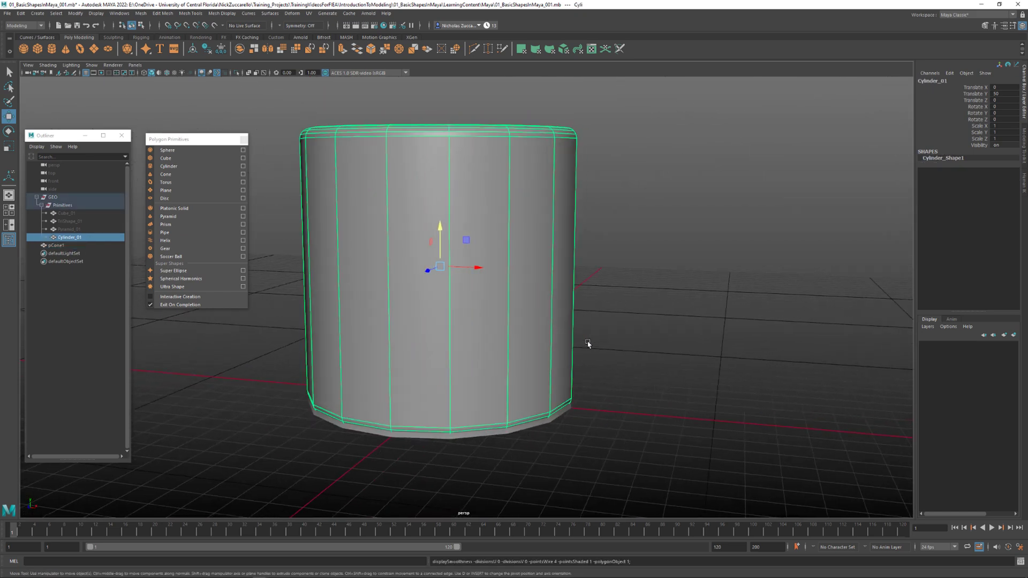
key("3")
left_click(700, 375)
left_click_drag(700, 375, 562, 270, "alt")
left_click(517, 230)
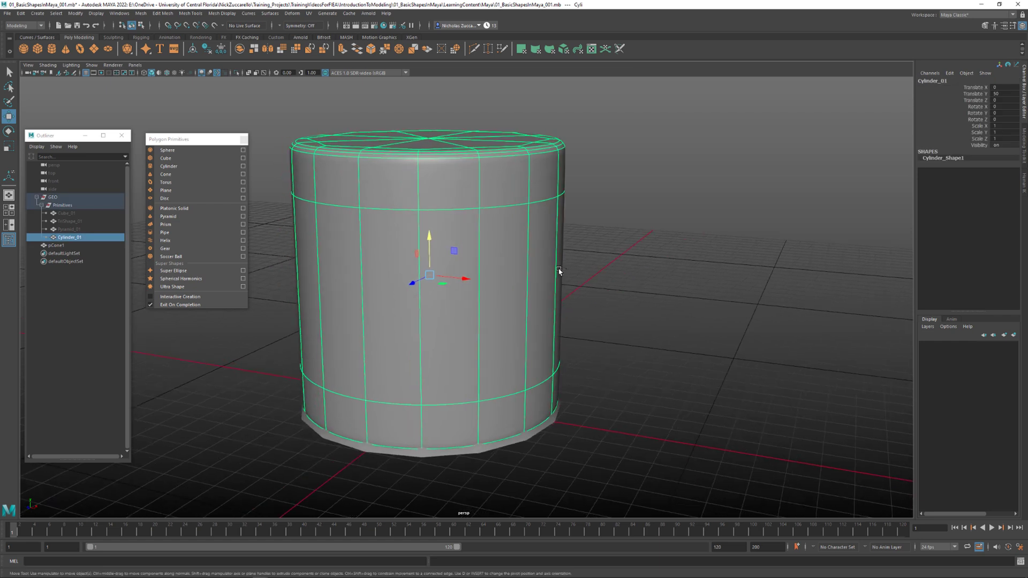
key("ctrl+h")
Set the cone's Subdivisions Cap to 1, inspect its base and reselect the cone
left_click_drag(508, 280, 547, 267, "alt")
left_click(477, 294)
left_click(946, 171)
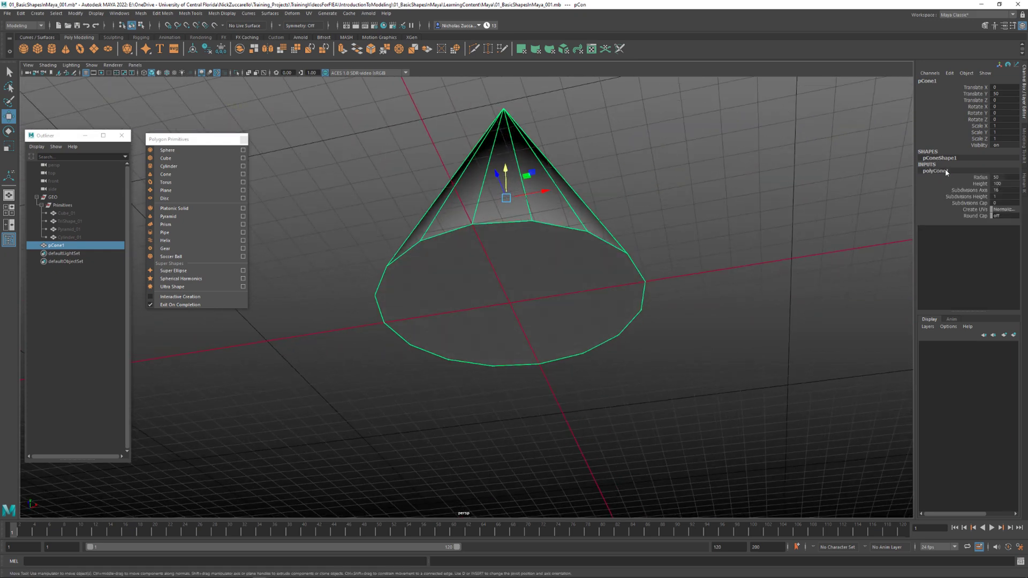
left_click(969, 203)
mouse_move(785, 191)
middle_mouse_down()
mouse_move(820, 193)
mouse_move(789, 192)
middle_mouse_up()
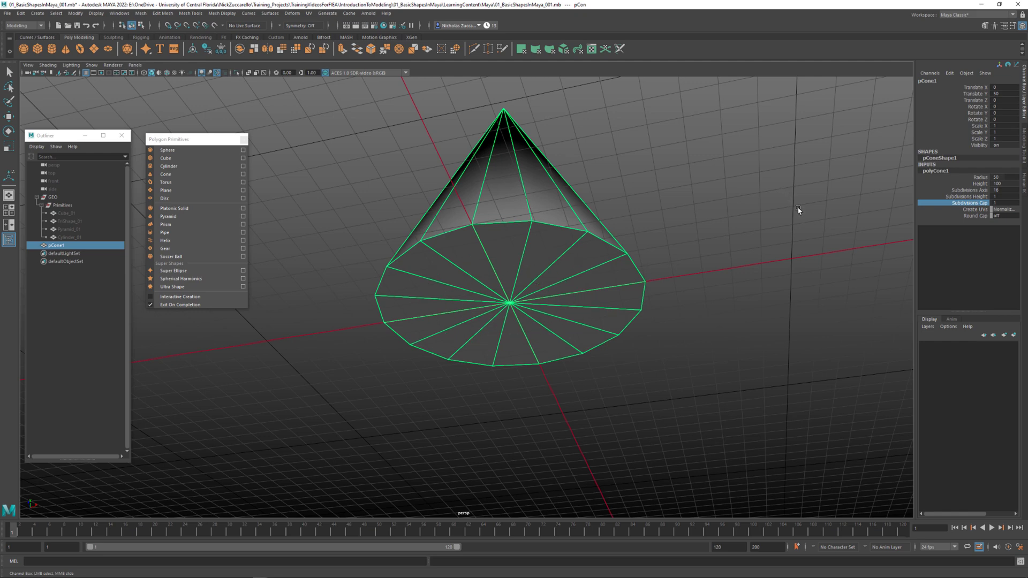
left_click(799, 210)
left_click_drag(730, 204, 569, 228, "alt")
key("w")
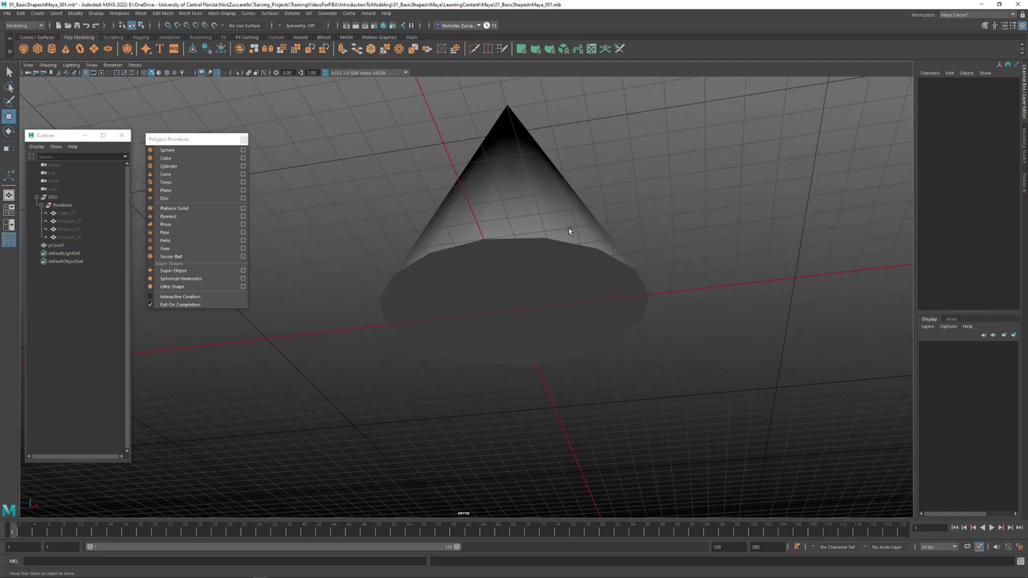
left_click(537, 242)
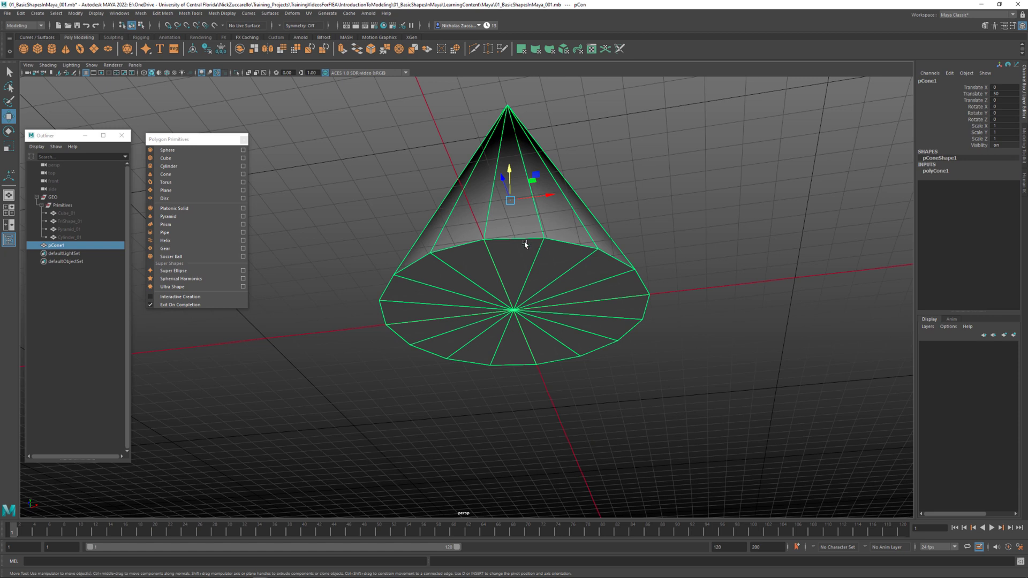
Bevel the edge loop around the cone's base with a fraction of 0.075 and 4 segments
key("F10")
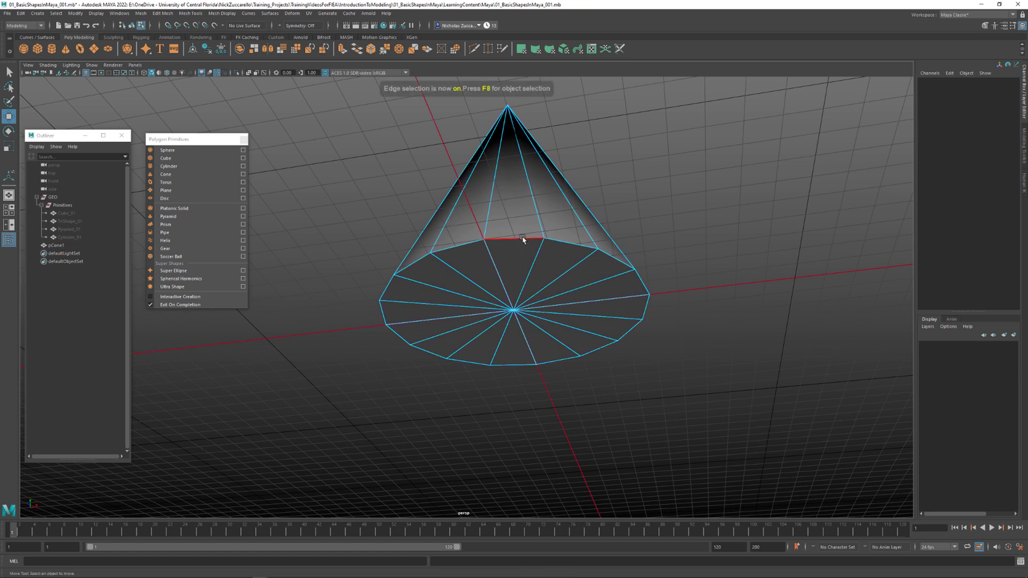
right_click(523, 239)
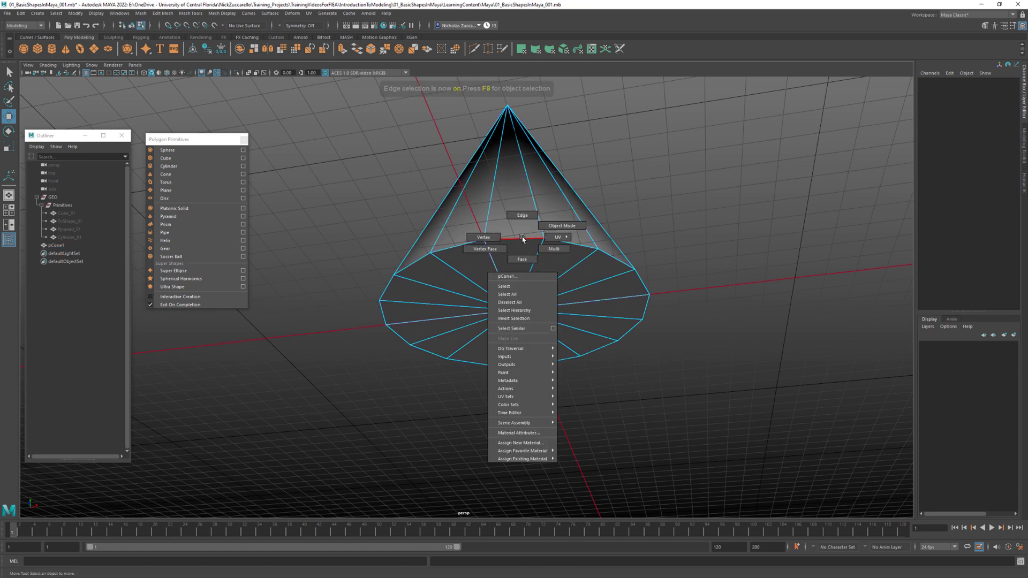
left_click(522, 239)
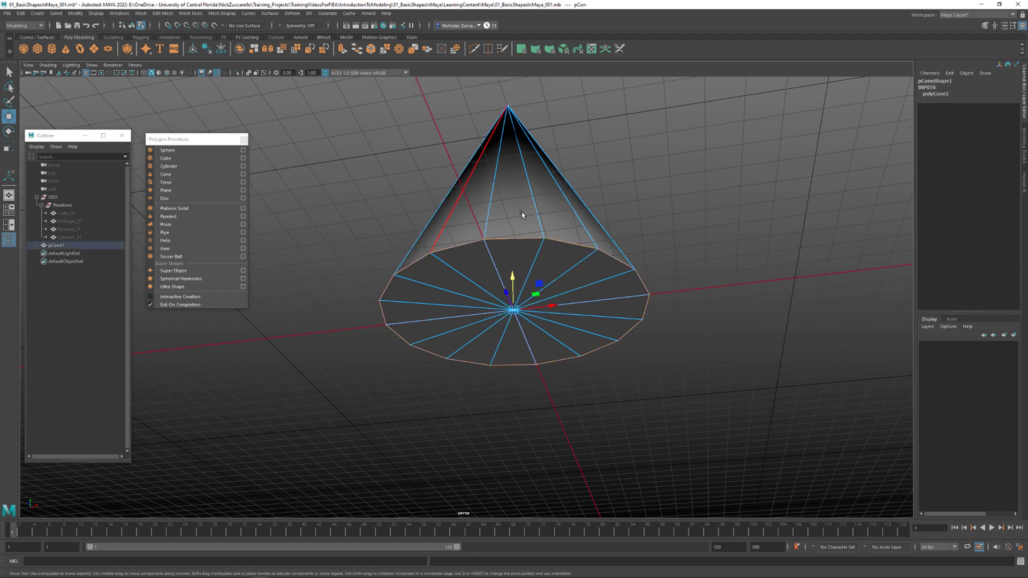
left_click_drag(521, 212, 628, 318, "alt")
right_click(628, 319, "shift")
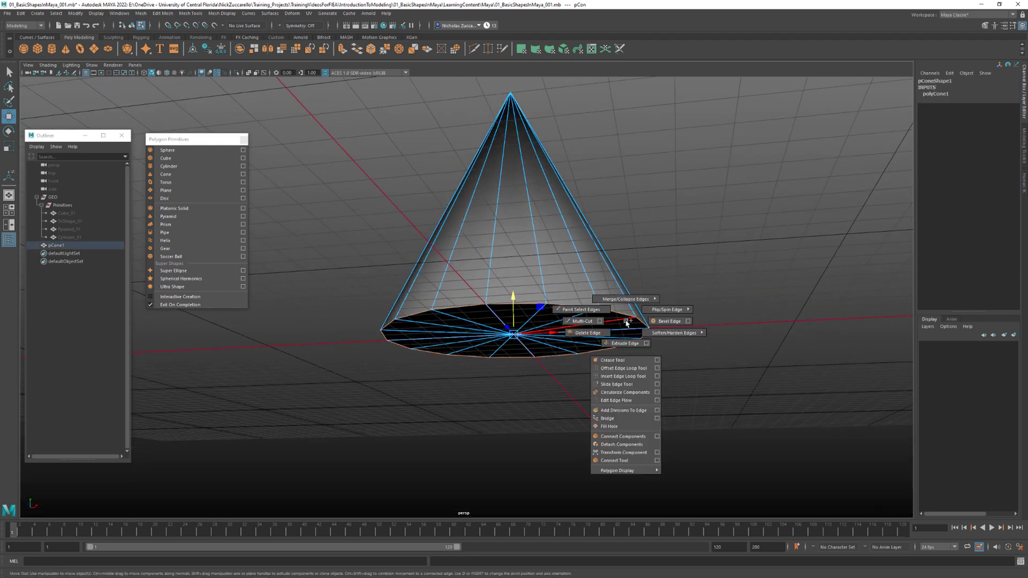
left_click(662, 322)
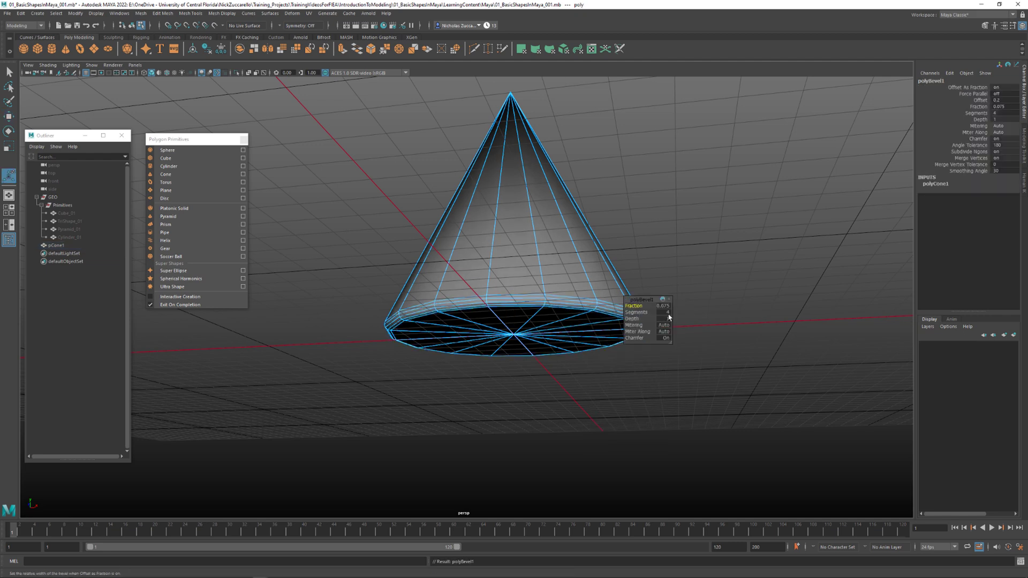
Compare the bevelled cone with its smoothed preview, examining the sides and the tip
left_click_drag(663, 252, 657, 260, "alt")
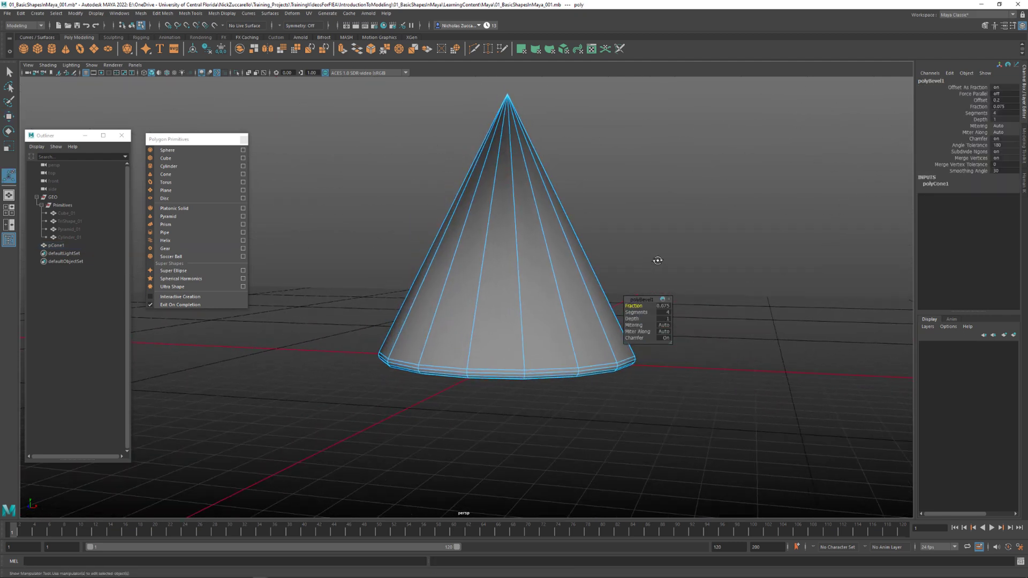
left_click_drag(631, 218, 608, 230, "alt")
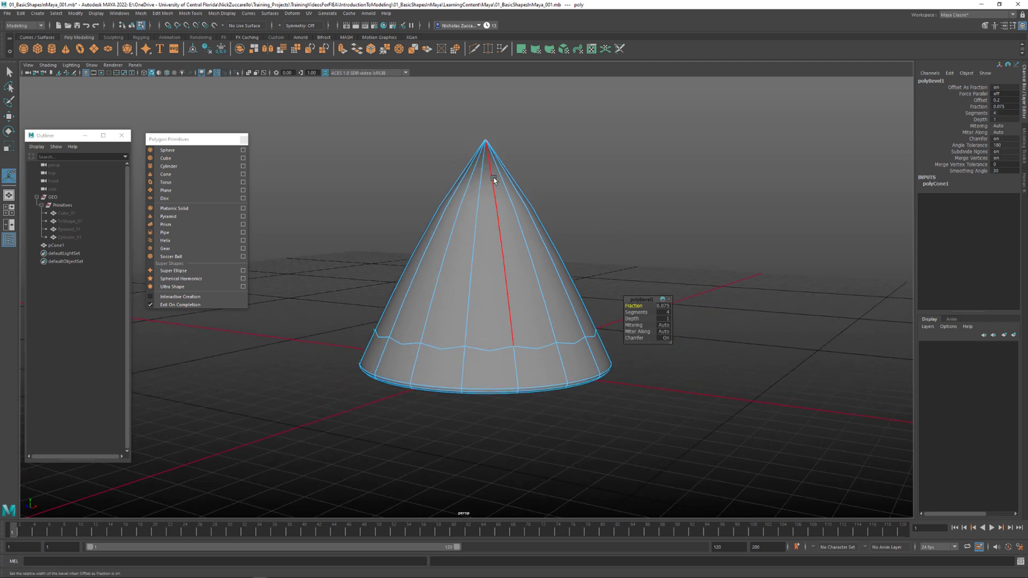
key("1")
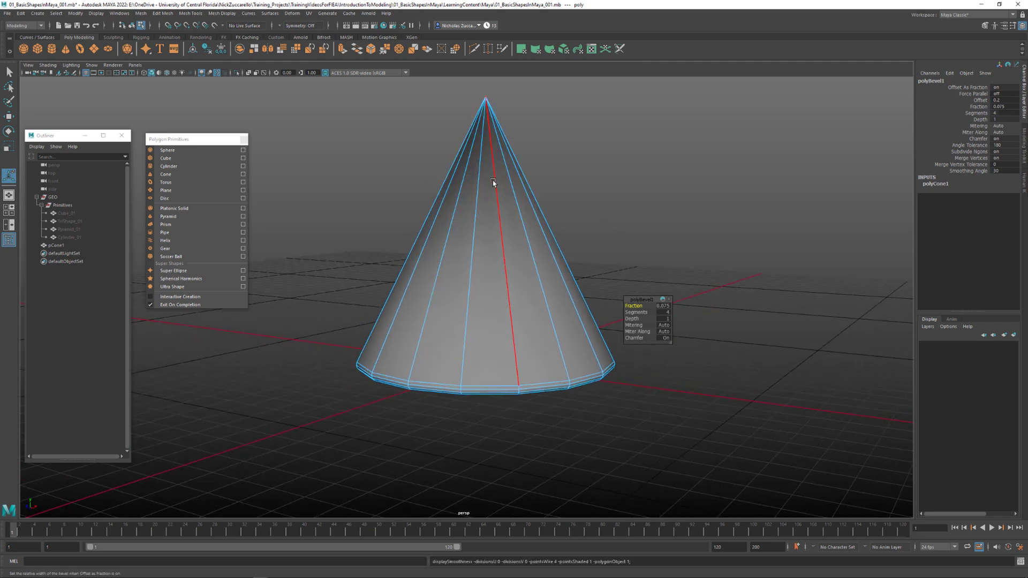
middle_click_drag(571, 191, 547, 263, "alt")
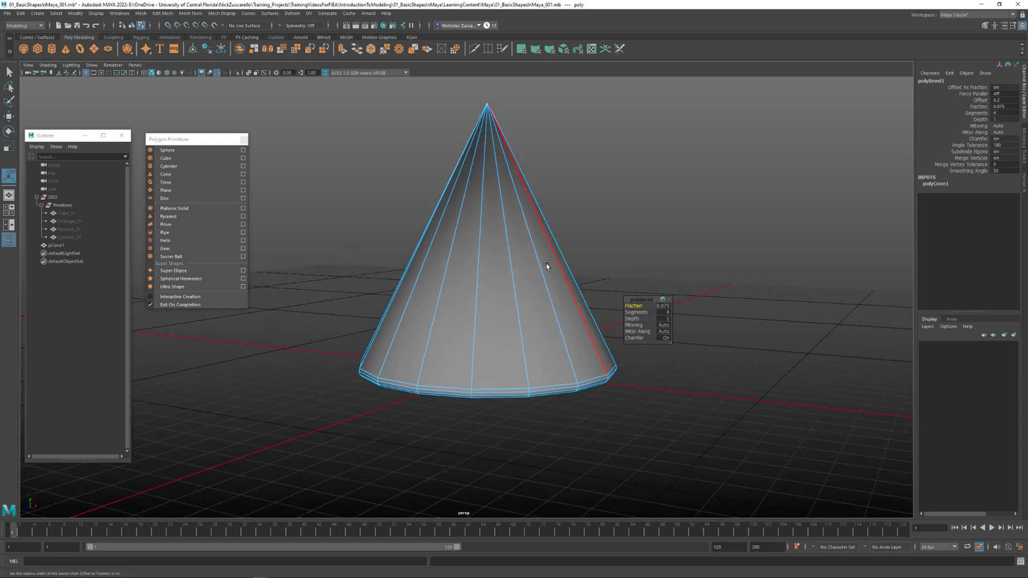
Reselect the whole cone and raise its Subdivisions Height to 7 in the polyCone inputs beneath the bevel
left_click(593, 222)
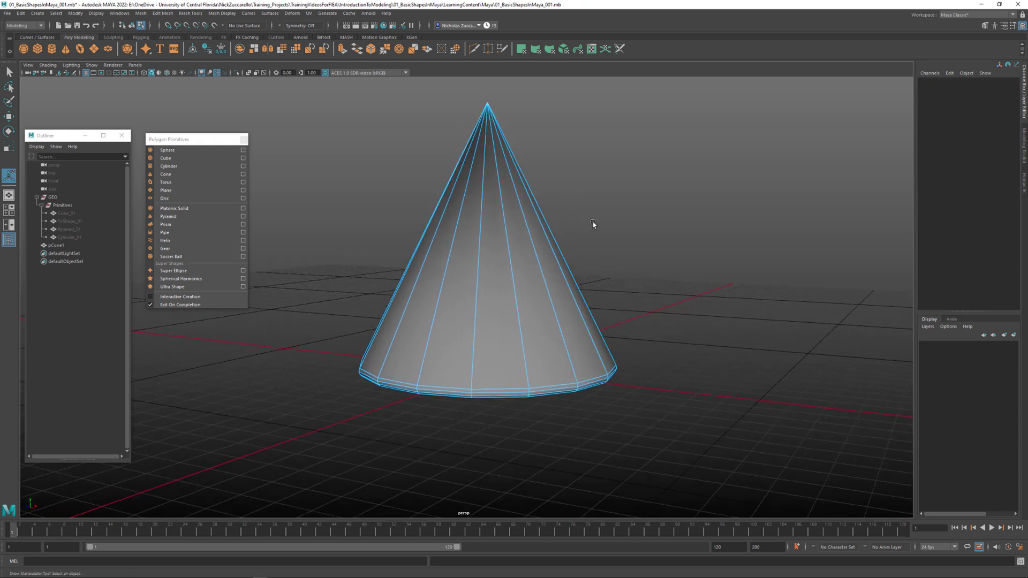
left_click(533, 244)
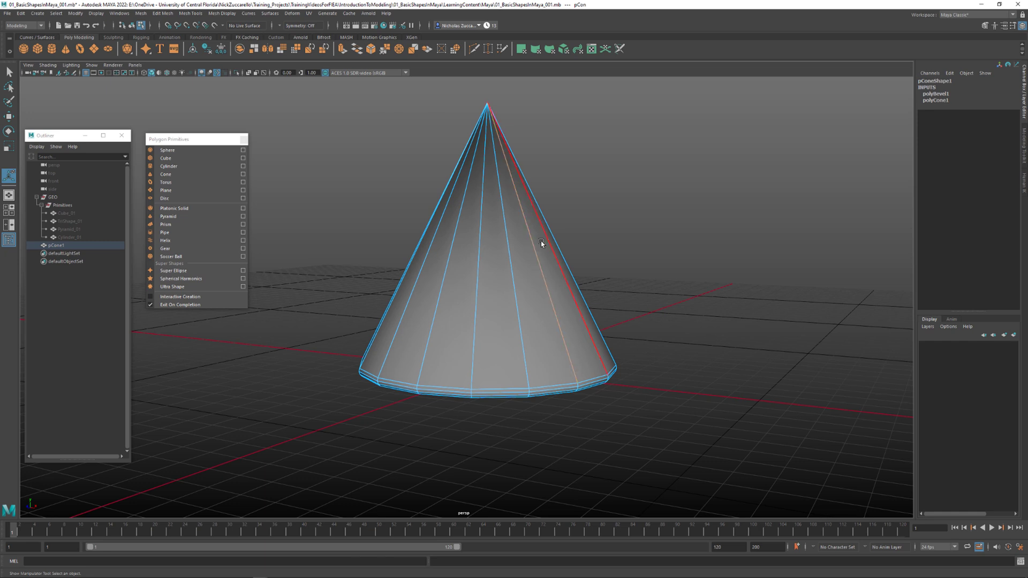
key("F8")
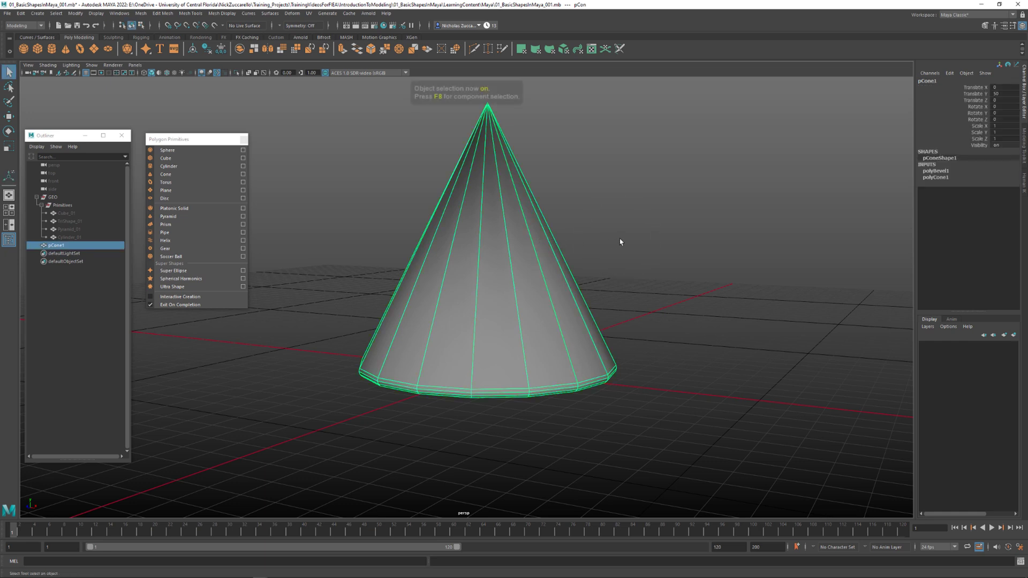
left_click(936, 177)
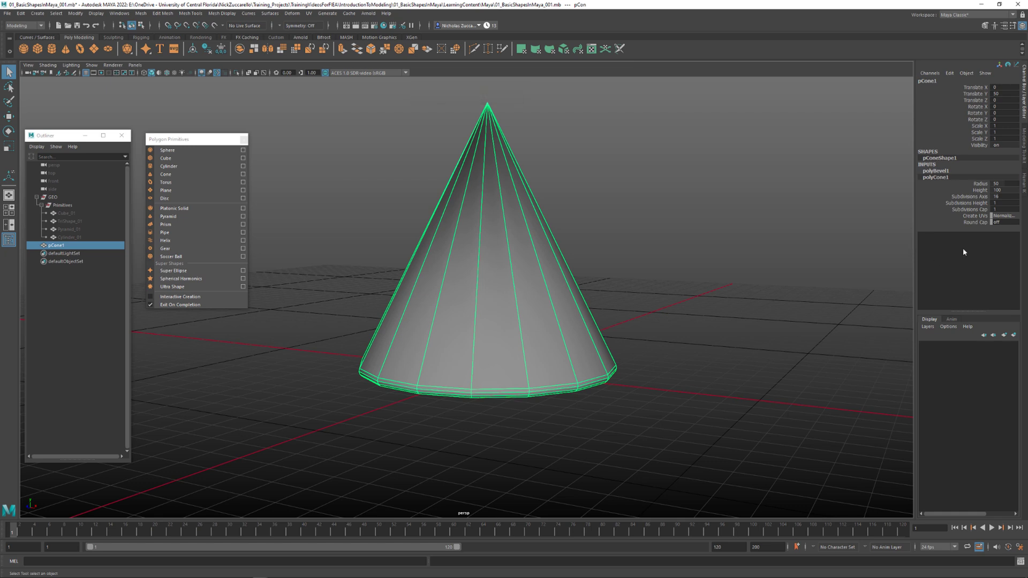
left_click(964, 204)
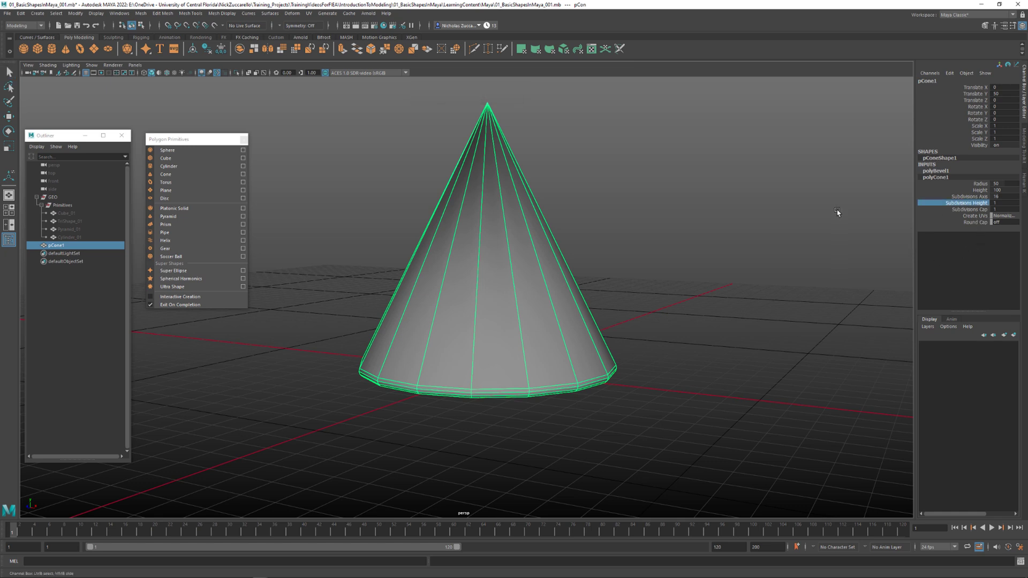
middle_click_drag(838, 213, 859, 209)
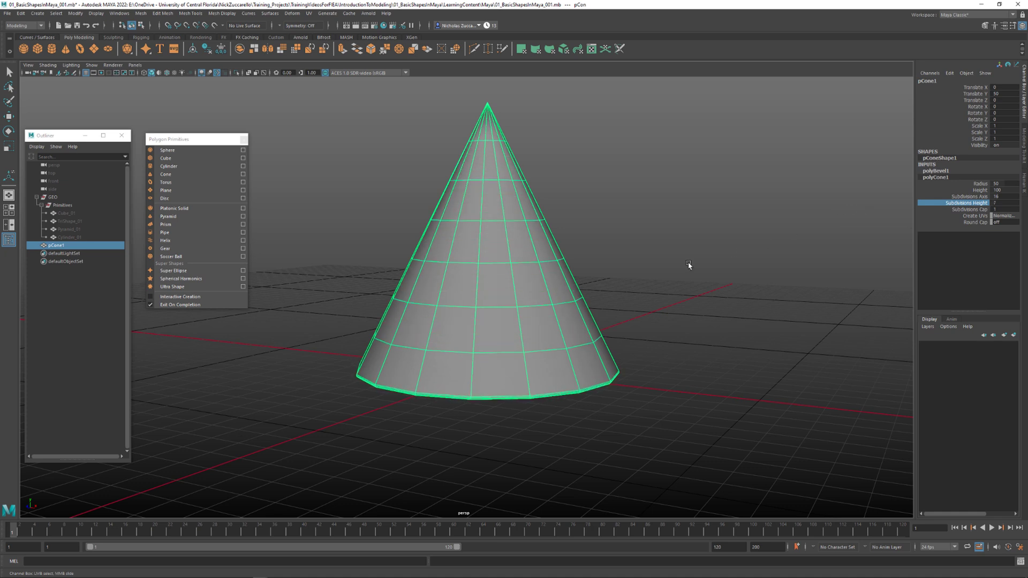
mouse_move(688, 289)
left_mouse_down("alt")
mouse_move(674, 294)
mouse_move(684, 298)
left_mouse_up("alt")
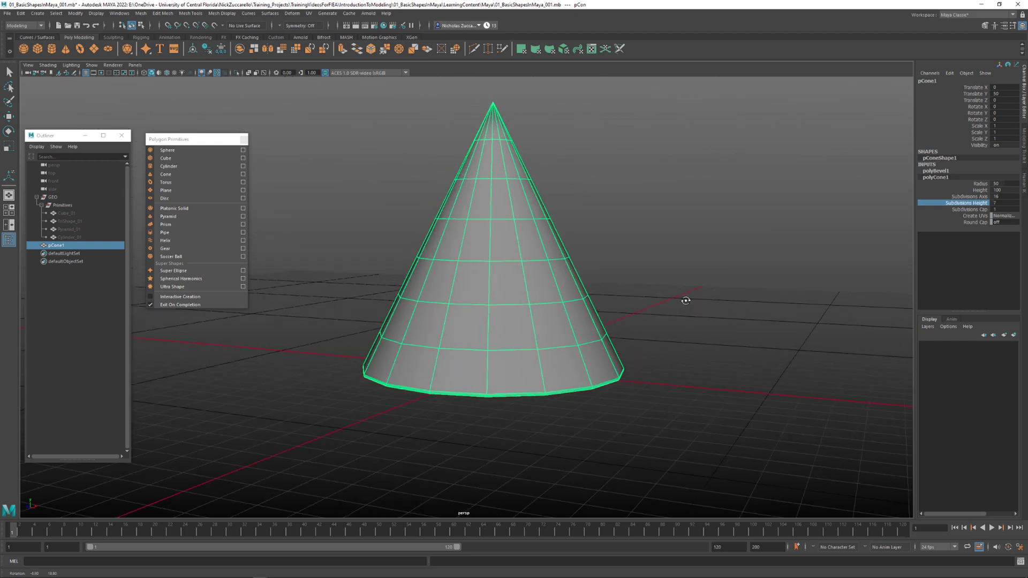
Undo the height subdivisions and the base bevel, back to the plain cone with its base edge loop selected
key("ctrl+z")
key("ctrl+z")
key("ctrl+z")
key("ctrl+z")
key("ctrl+z")
key("ctrl+z")
key("ctrl+z")
key("ctrl+z")
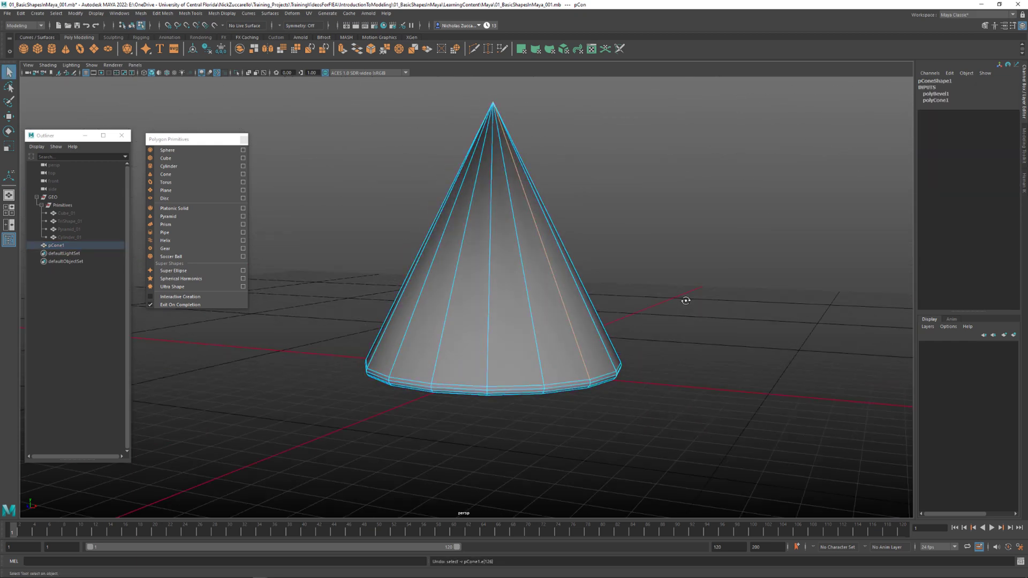
left_click_drag(688, 294, 799, 211, "alt")
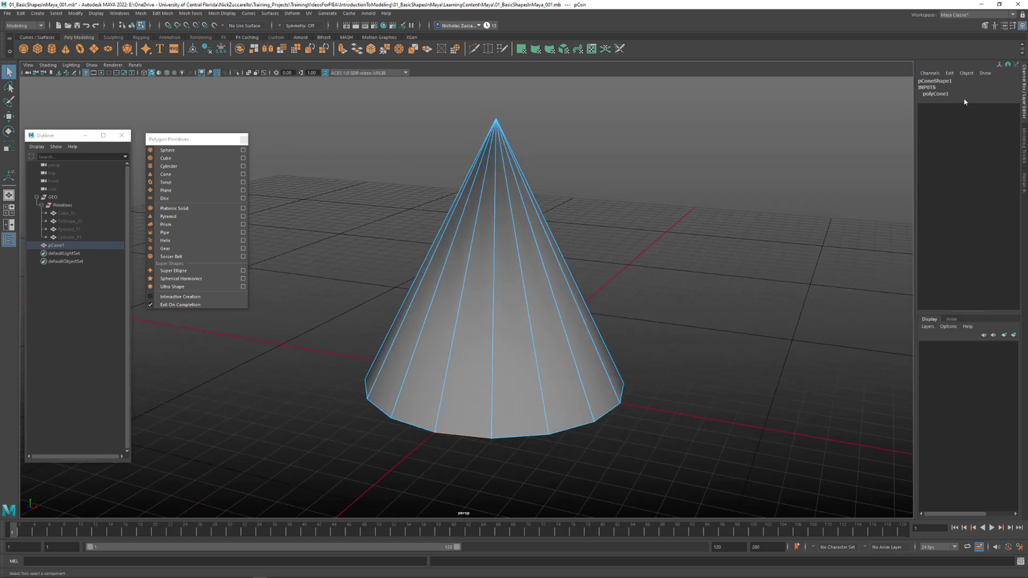
Set the unbevelled cone's Subdivisions Height to 8 in its polyCone inputs
left_click(946, 95)
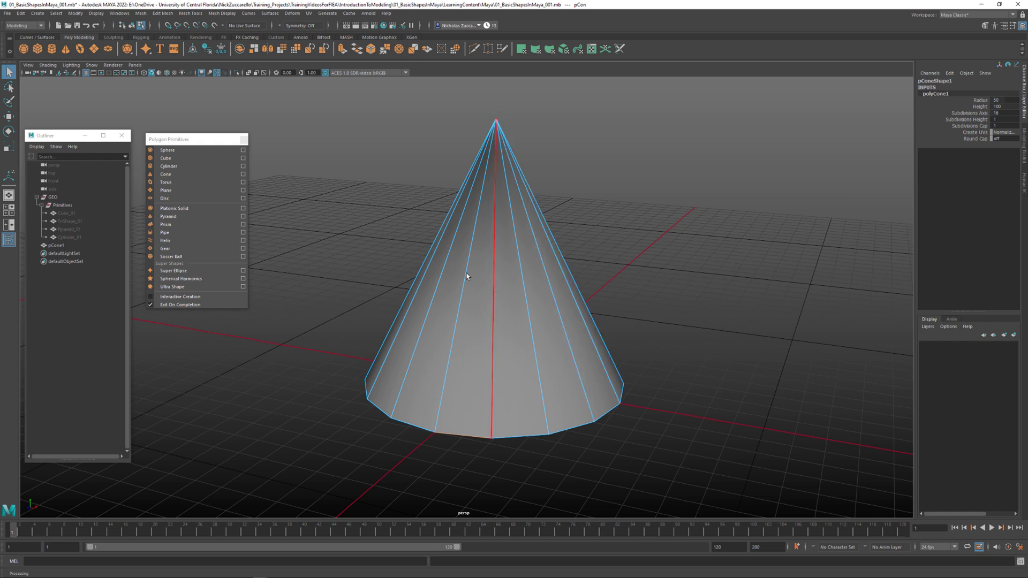
left_click(980, 120)
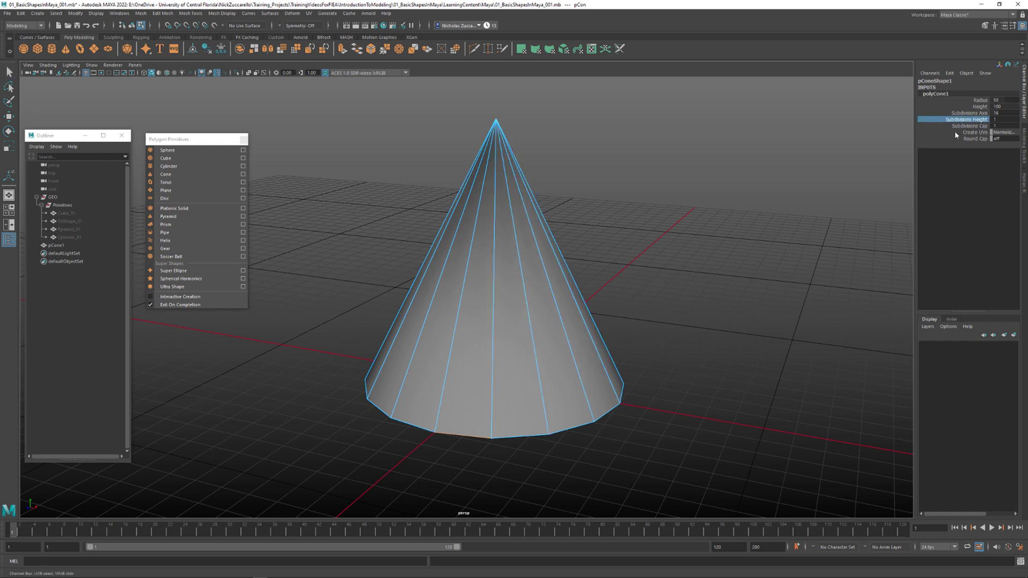
middle_click_drag(762, 182, 813, 187)
middle_click_drag(792, 188, 790, 188)
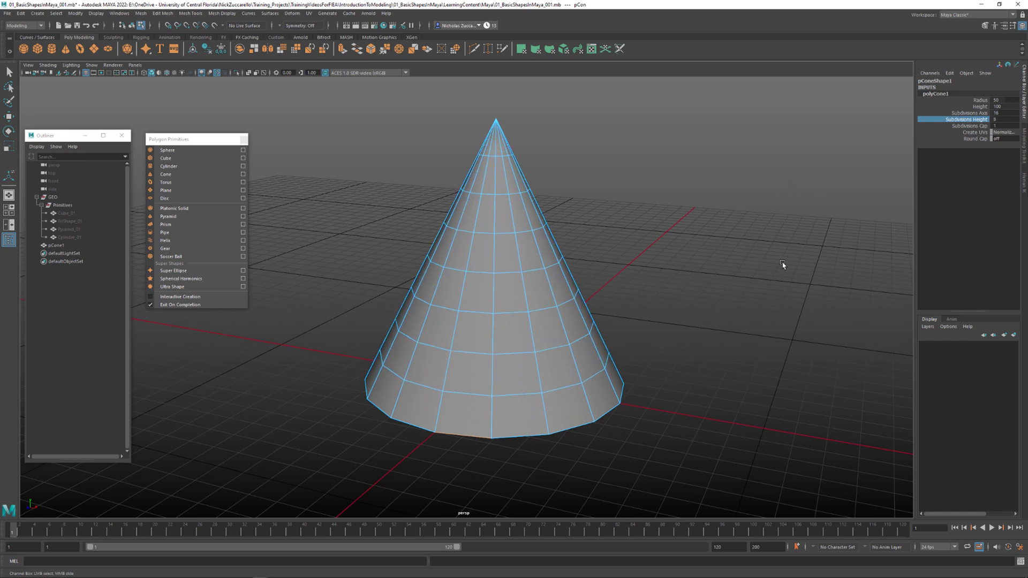
Preview the subdivided cone smoothed, examine its tip and base, and return to the unsmoothed display
key("3")
left_click_drag(705, 282, 714, 288, "alt")
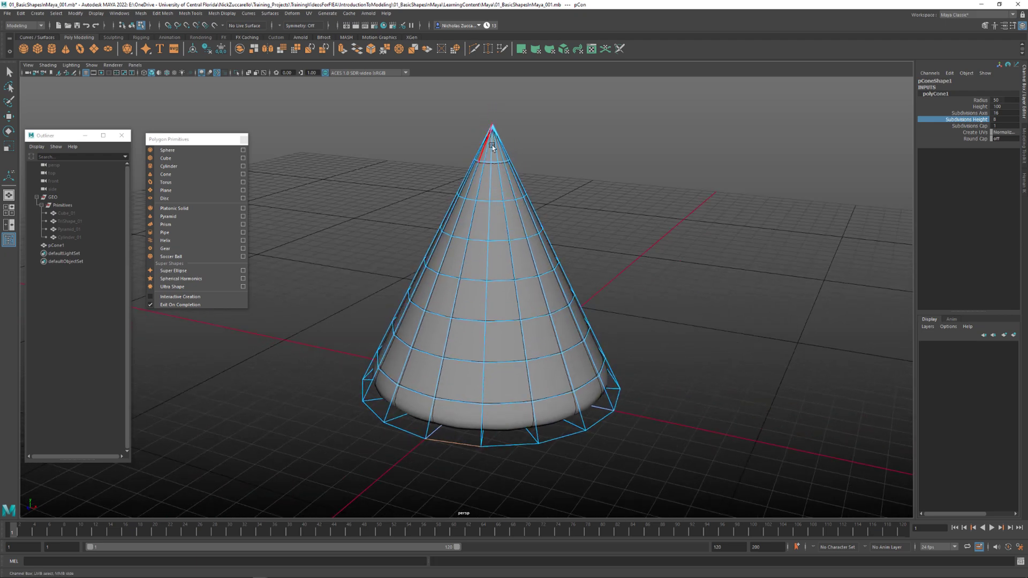
left_click_drag(493, 145, 536, 198, "alt")
key("1")
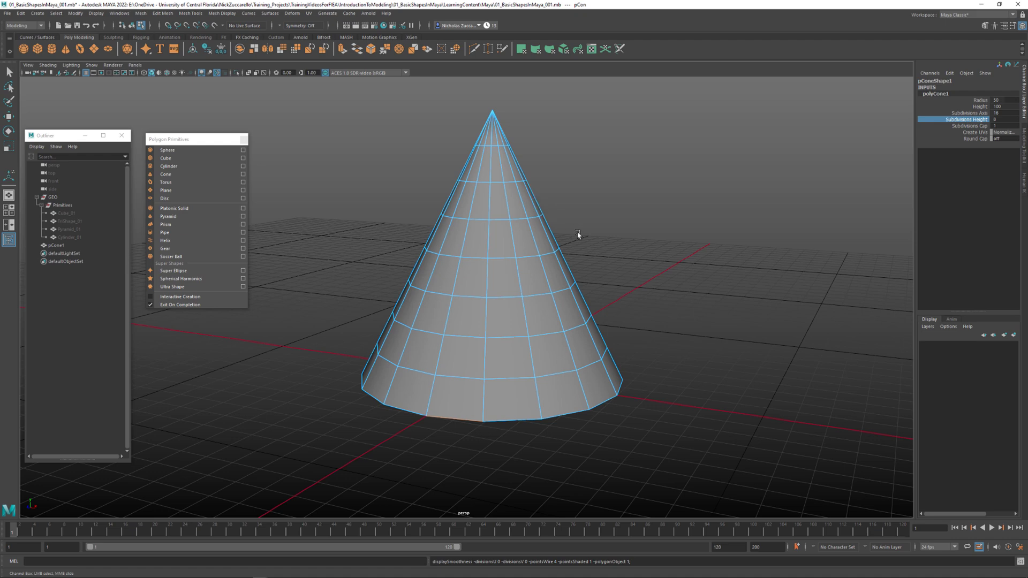
Bevel the subdivided cone's base edge loop with a fraction of 0.075 and 4 segments, and inspect the rim
left_click_drag(578, 234, 710, 275, "alt")
key("q")
left_click(575, 277)
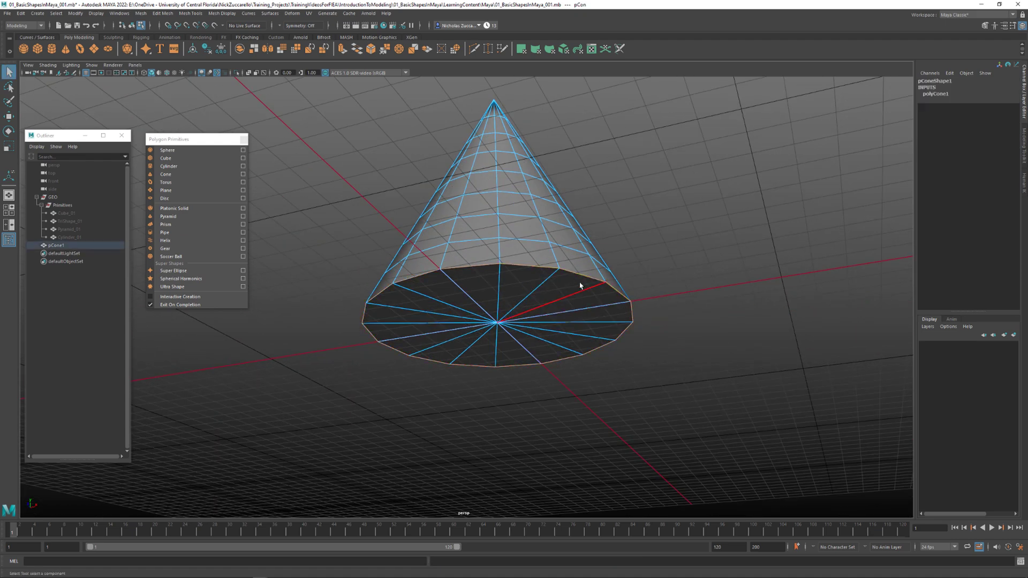
left_click(587, 277)
left_click_drag(589, 279, 592, 312, "alt")
right_click_drag(589, 311, 617, 314, "shift")
left_click_drag(658, 255, 629, 245, "alt")
right_click_drag(629, 245, 687, 274, "alt")
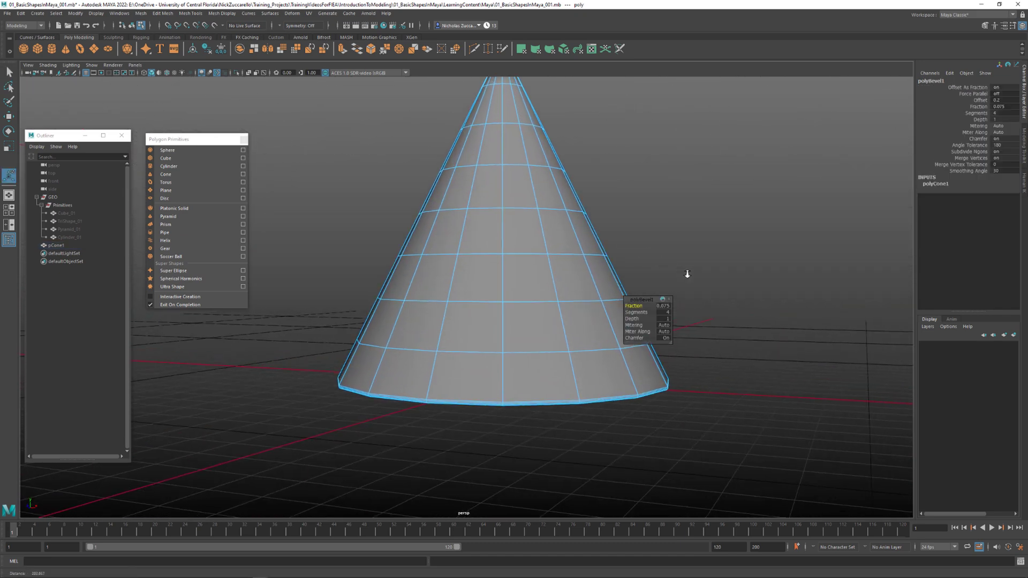
left_click_drag(688, 274, 713, 266, "alt")
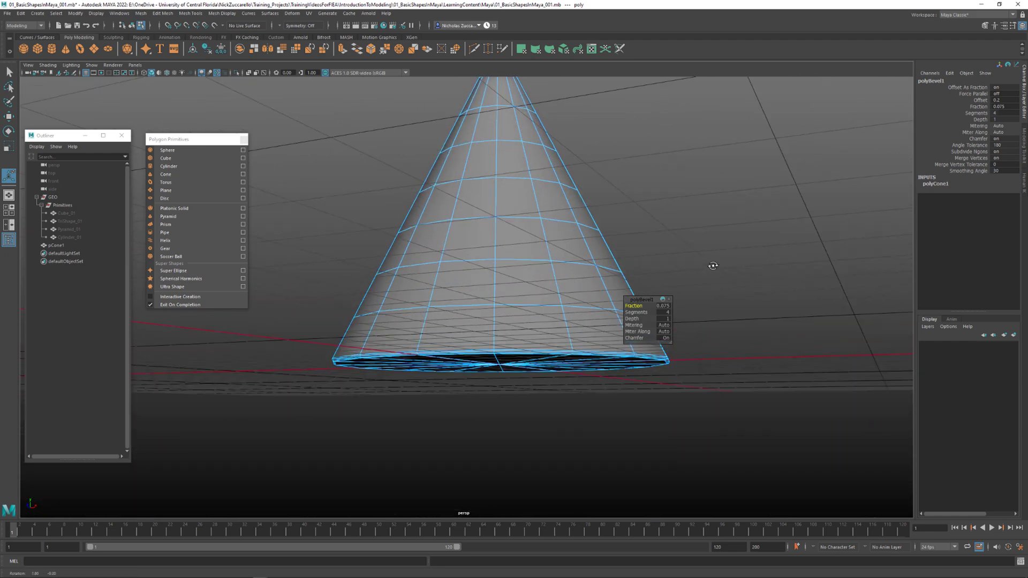
Undo the bevel on the subdivided cone's base
key("ctrl+z")
key("ctrl+z")
key("ctrl+z")
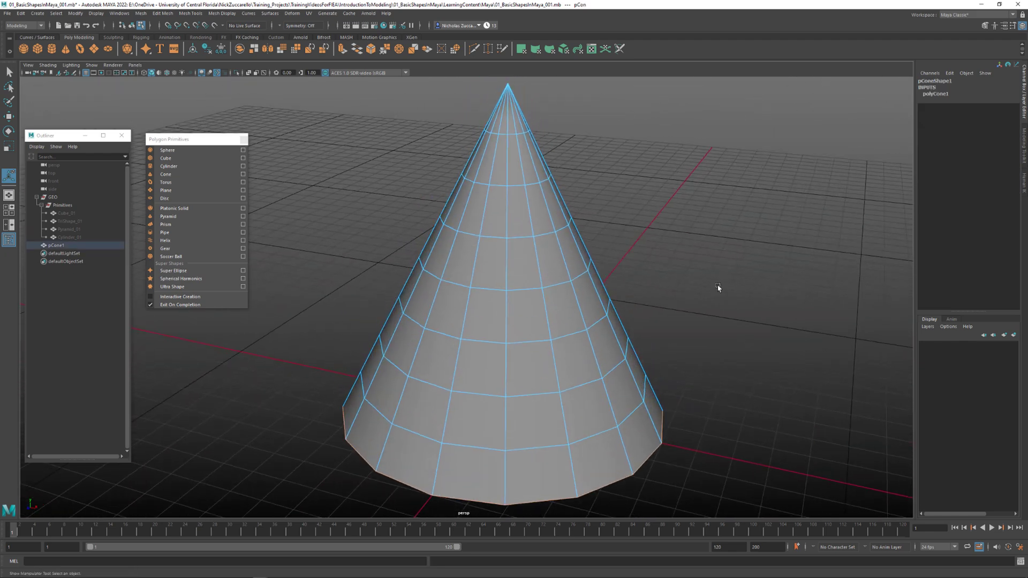
Return to object selection and delete the cone's construction history
key("q")
key("F8")
key("alt+shift+d")
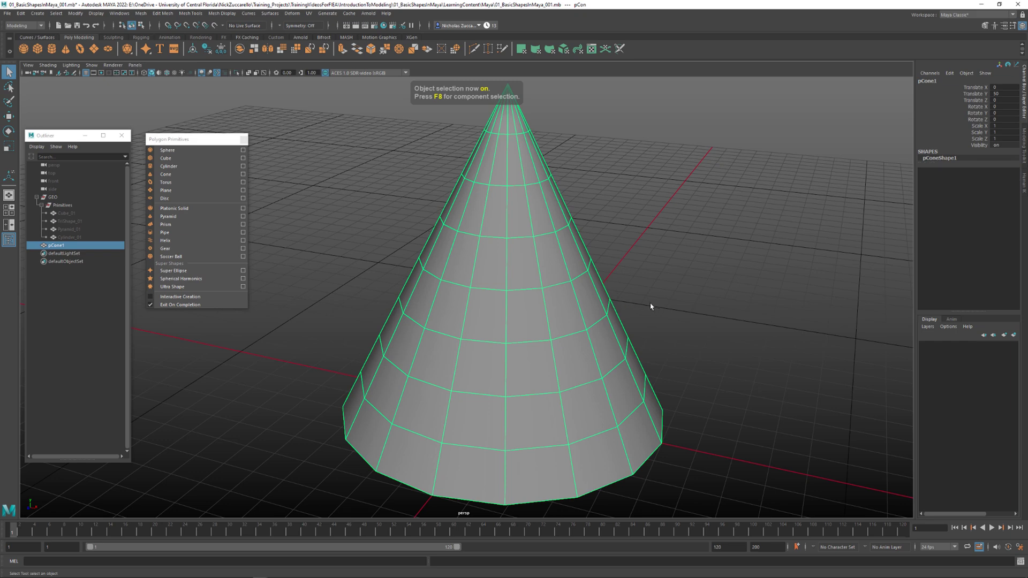
Bevel the history-free cone's base edge loop with a fraction of 0.075 and 4 segments, then reselect the cone as an object
left_click_drag(674, 304, 661, 259, "alt")
left_click_drag(689, 300, 637, 299, "alt")
key("F10")
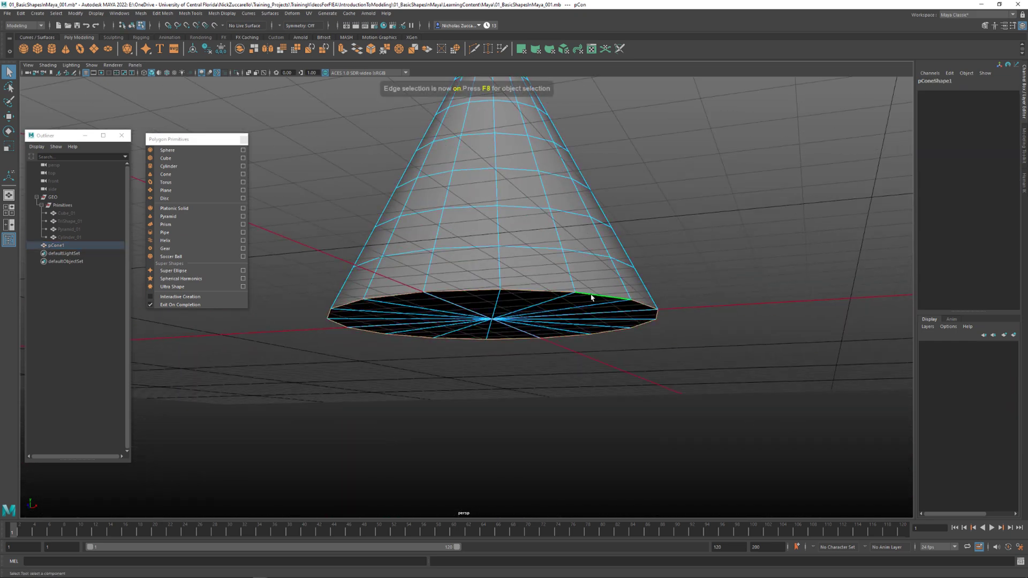
right_click_drag(596, 297, 640, 296, "shift")
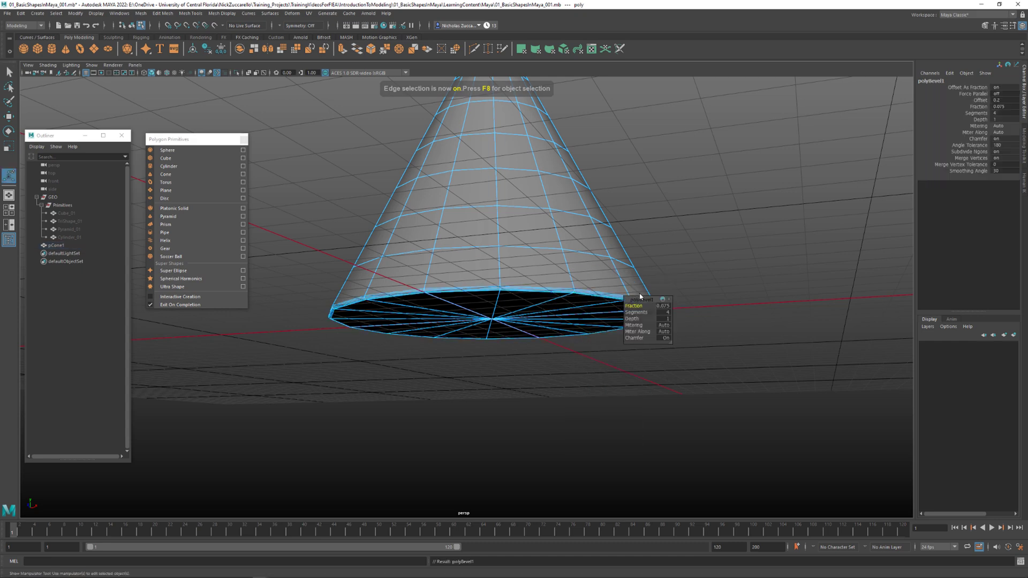
left_click_drag(674, 292, 610, 317, "alt")
key("F8")
left_click(714, 336)
left_click(609, 301)
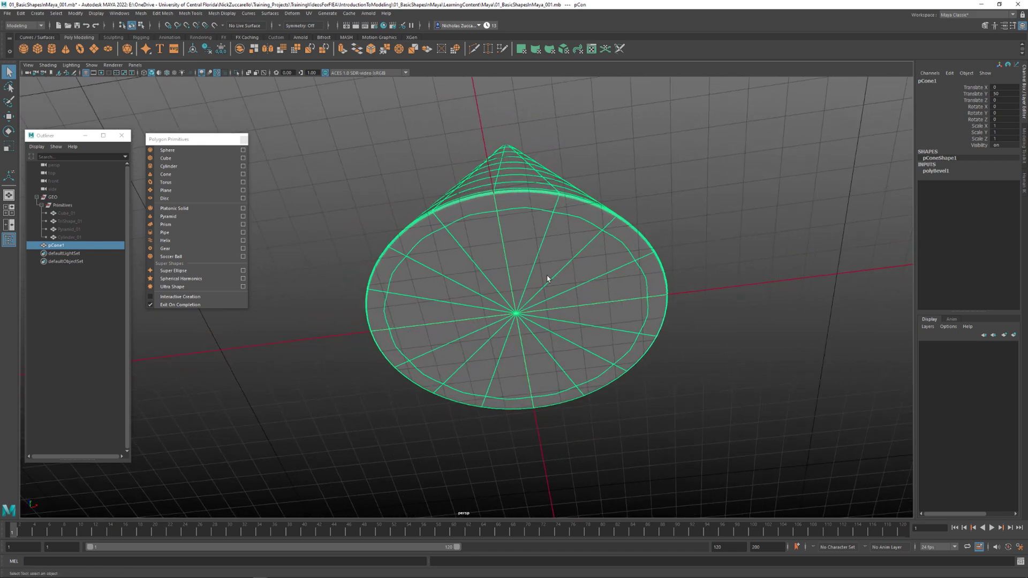
Select every other radial edge on the cone's base cap, then clear the selection
key("F10")
left_click(473, 262)
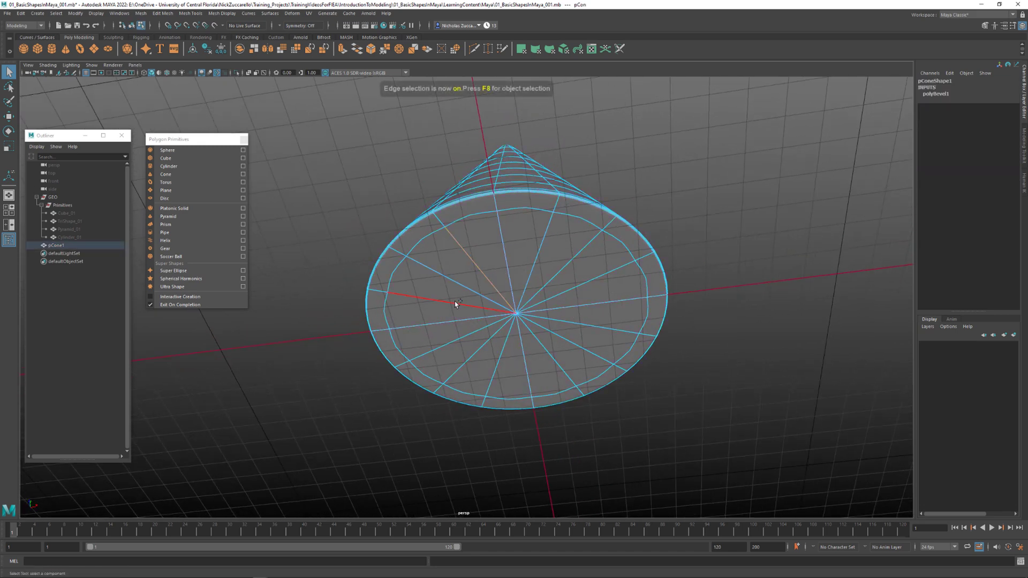
left_click(455, 301, "shift")
left_click(477, 340, "shift")
left_click(502, 353, "shift")
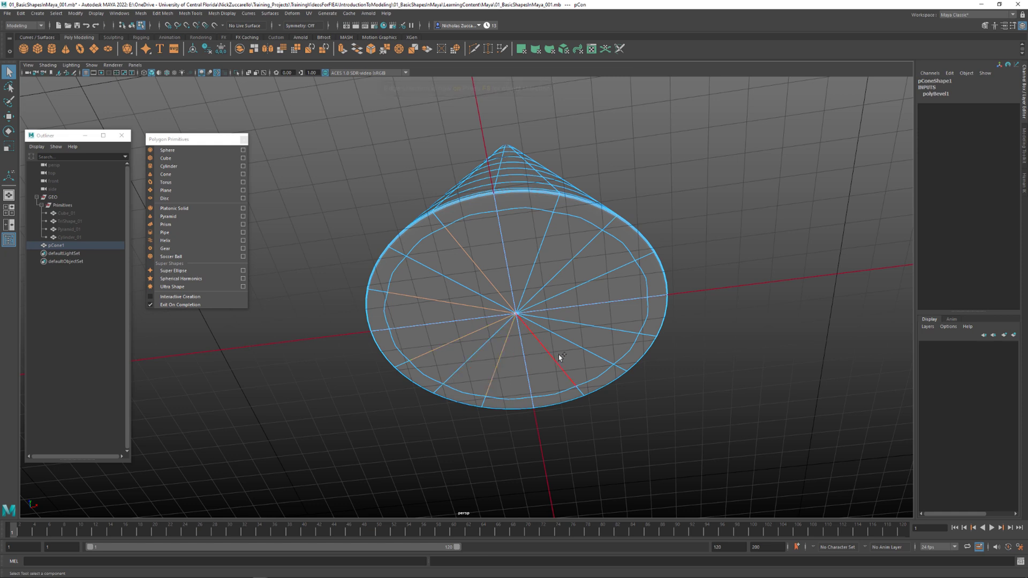
left_click(560, 357, "shift")
left_click(590, 329, "shift")
left_click(590, 279, "shift")
left_click(576, 259, "shift")
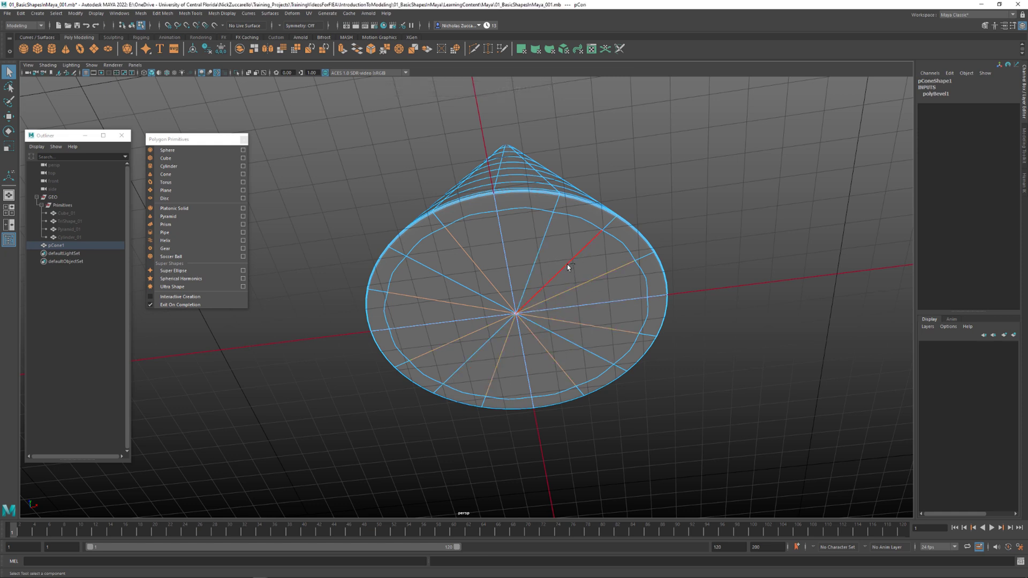
left_click_drag(541, 256, 581, 368, "alt")
left_click(574, 326)
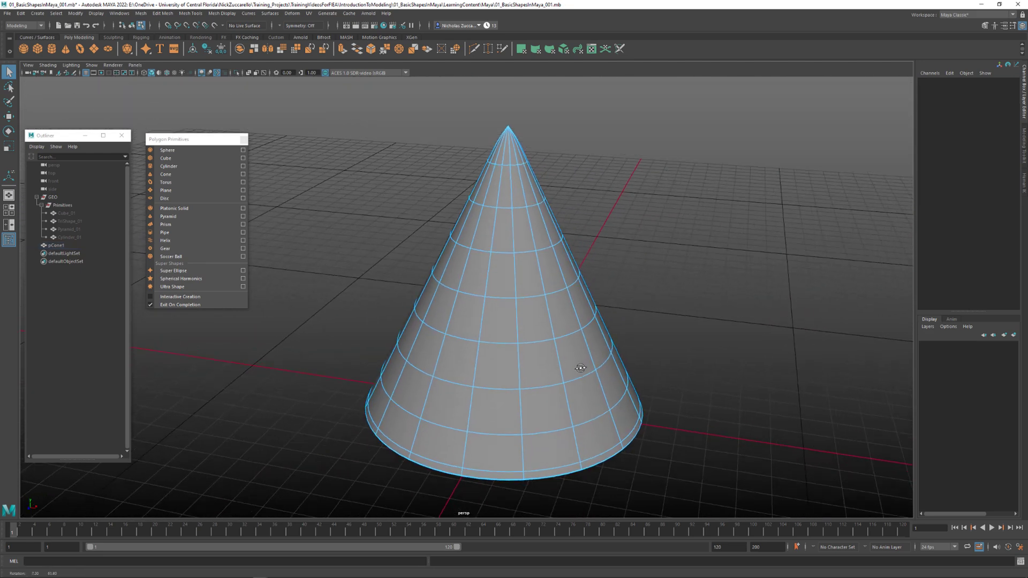
Return to object selection, assign the existing glossy material to the cone, and deselect it to inspect the shading
key("F8")
right_click(588, 349)
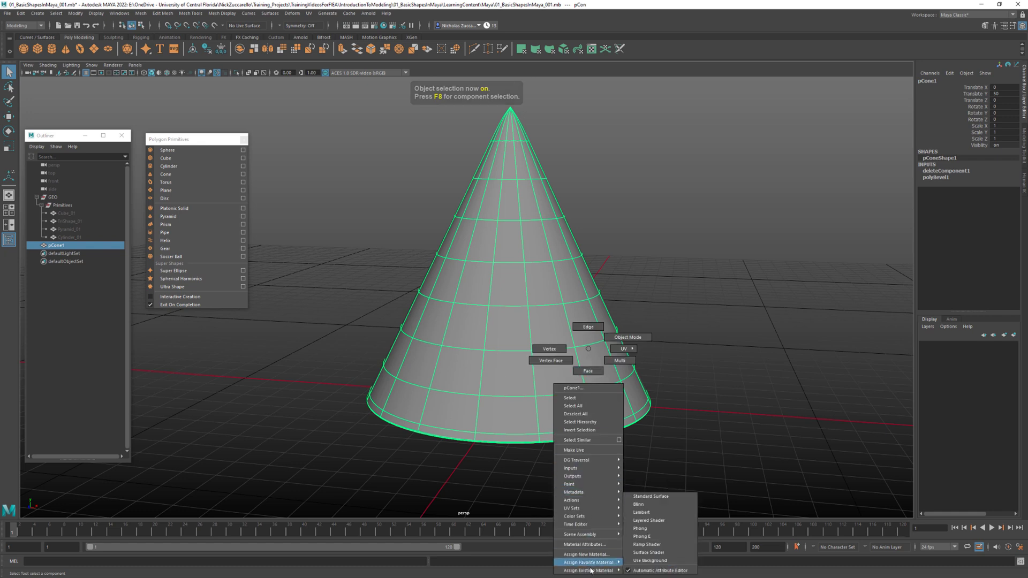
left_click(659, 538)
left_click(648, 249)
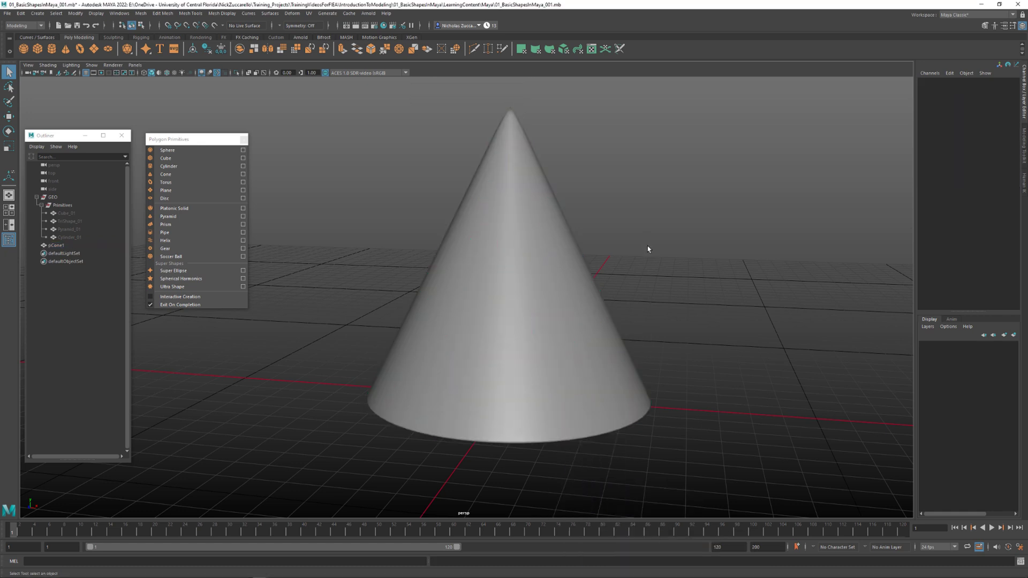
left_click_drag(648, 249, 571, 246, "alt")
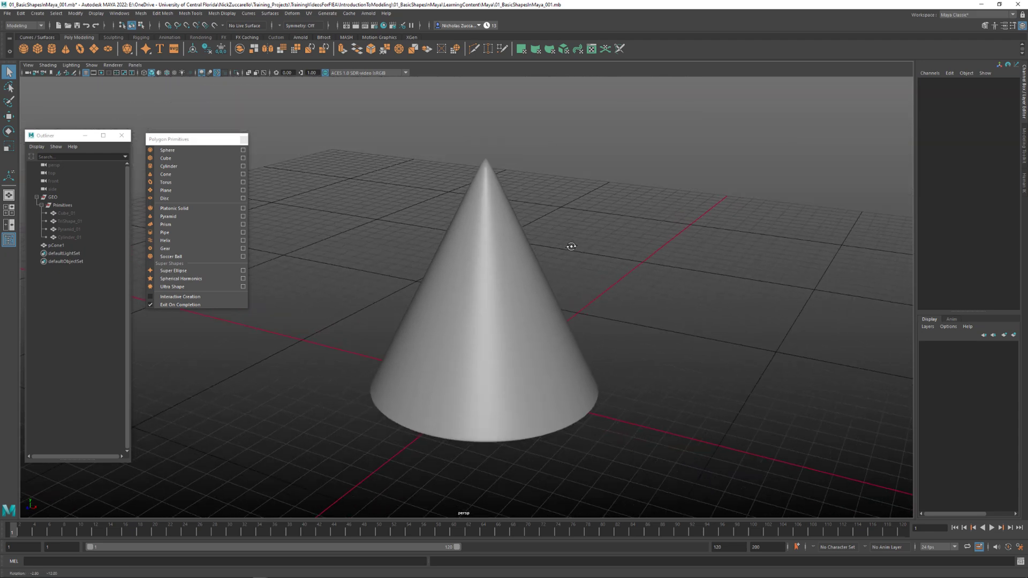
right_click_drag(572, 247, 603, 278, "alt")
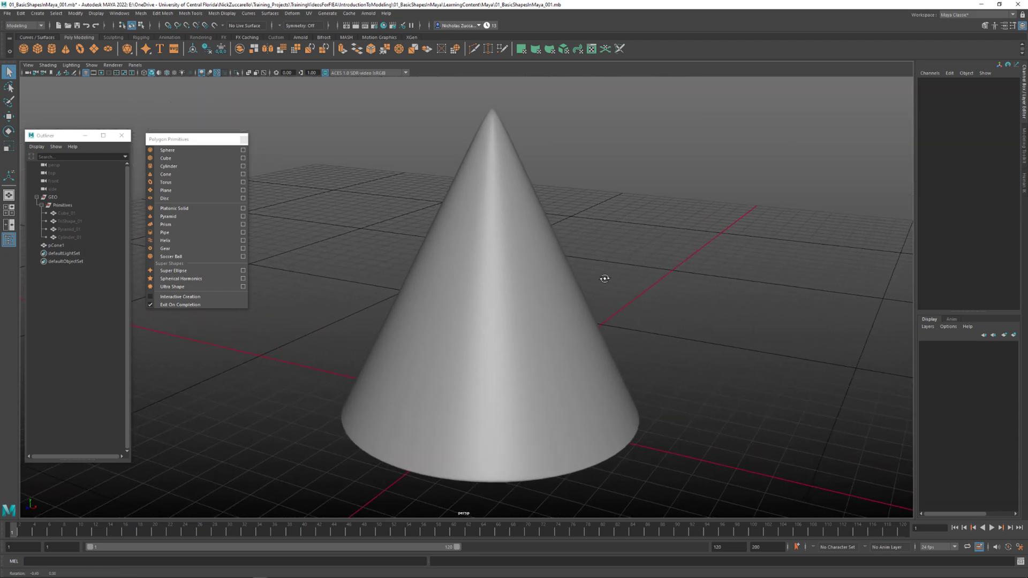
left_click_drag(603, 278, 609, 272, "alt")
Rename the cone as Cone_1 and parent it under the Primitives group
left_click(60, 246)
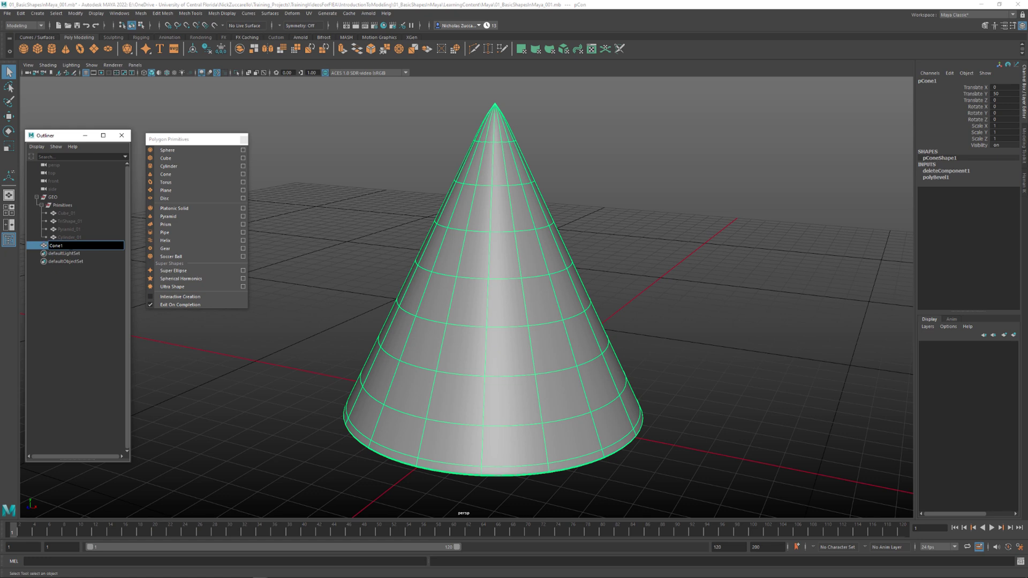
key("BackSpace")
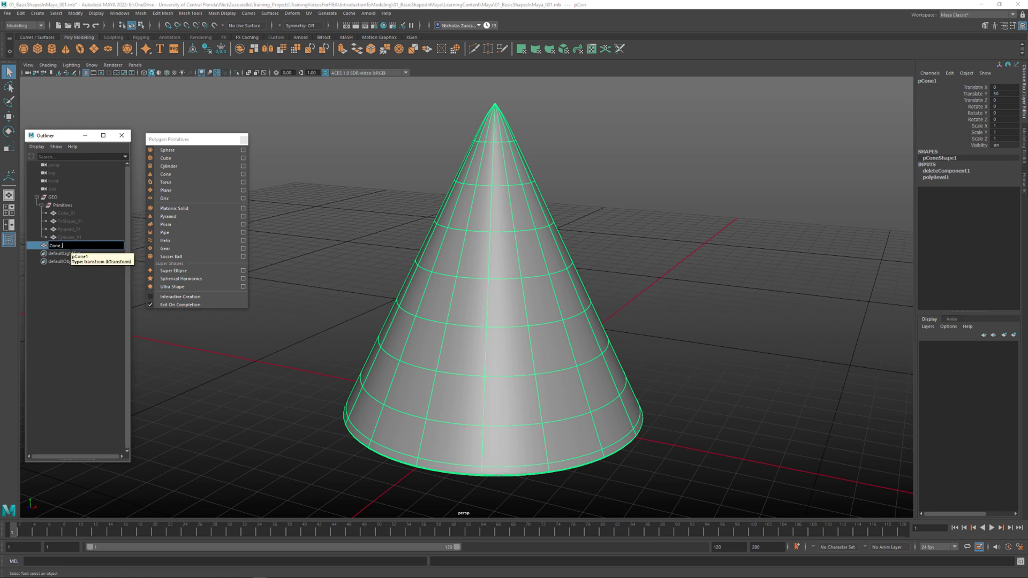
key("Return")
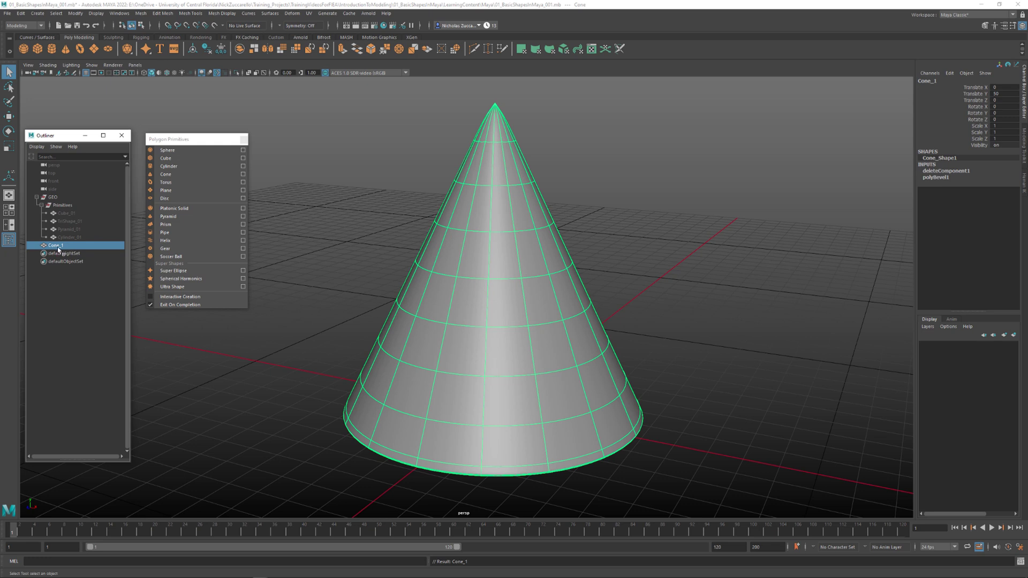
left_click_drag(58, 250, 63, 206)
left_click(366, 210)
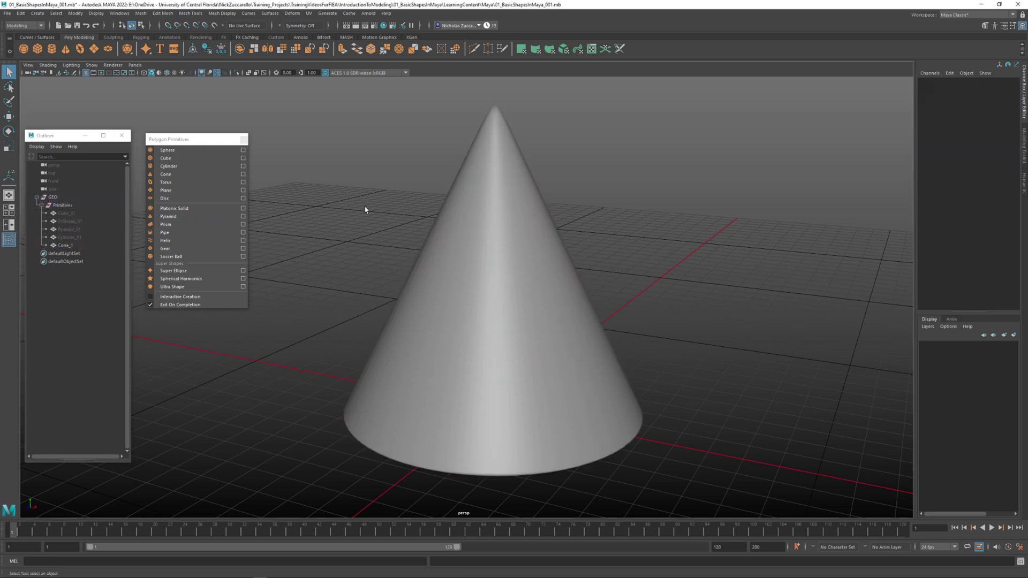
Close the floating Polygon Primitives window and save the scene
left_click_drag(661, 246, 629, 264, "alt")
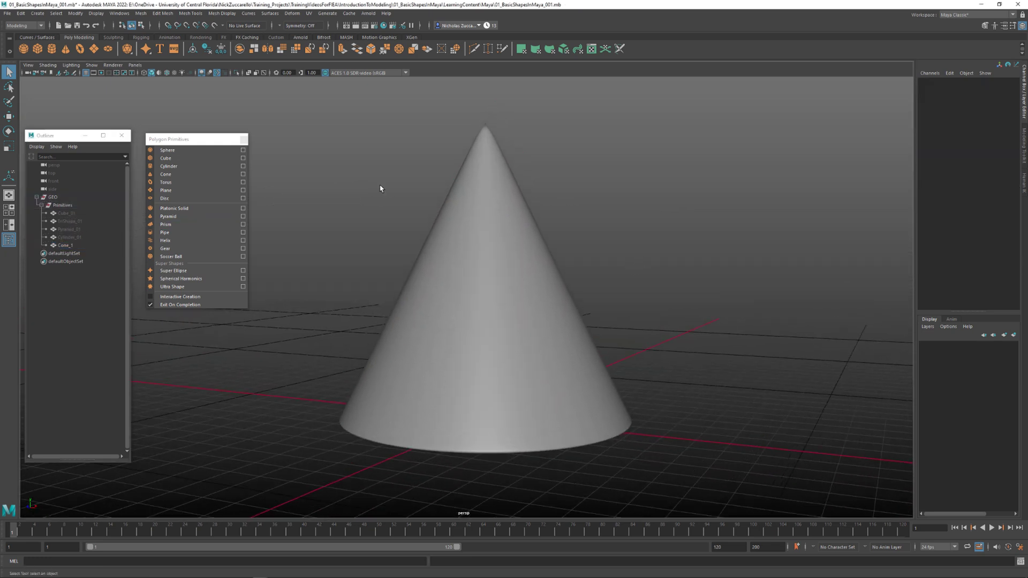
left_click(243, 140)
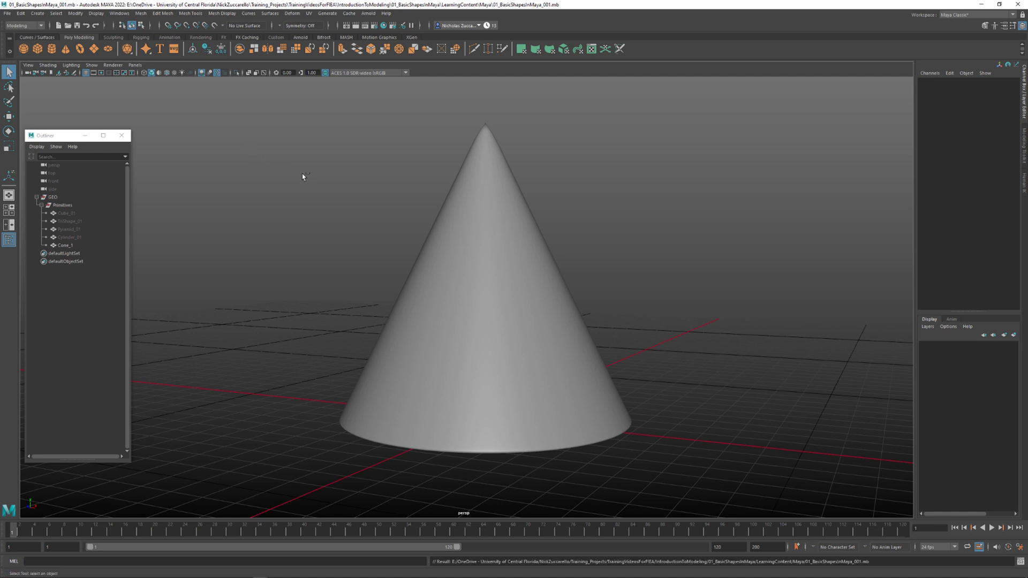
right_click_drag(333, 178, 374, 206, "alt")
key("ctrl+s")
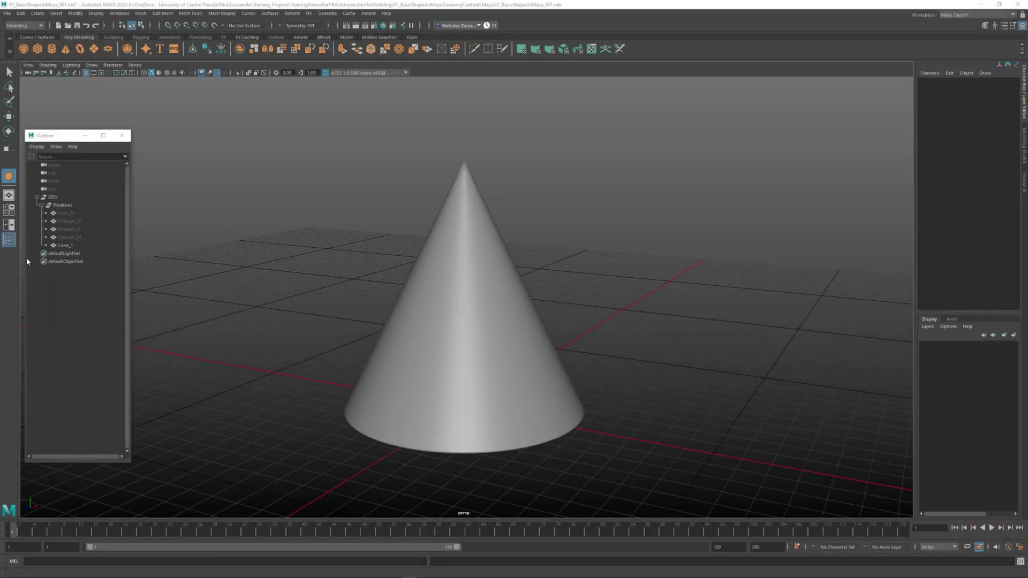
Hide Cone_1 and open the creation options for a polygon sphere
left_click(58, 246)
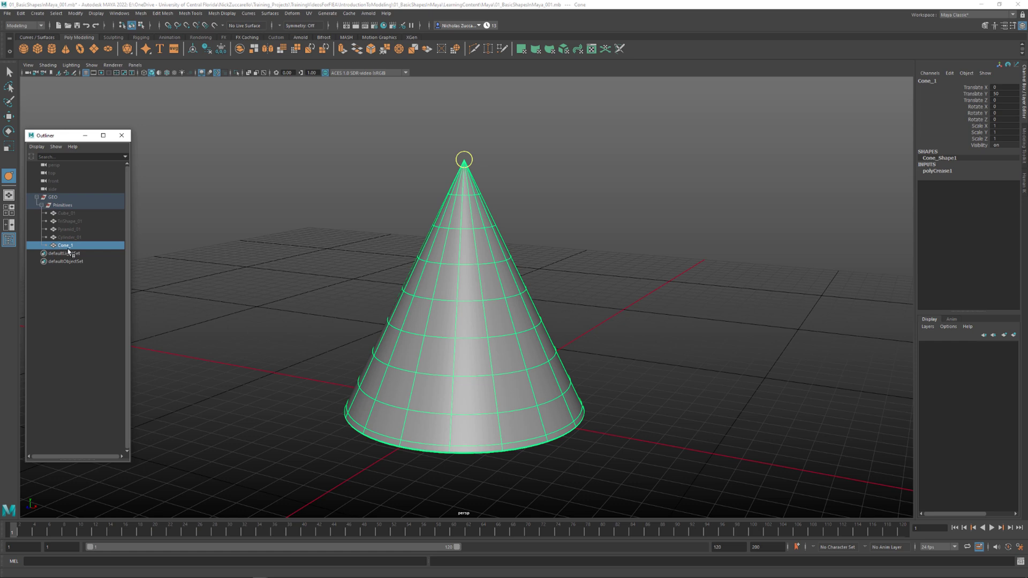
key("ctrl+h")
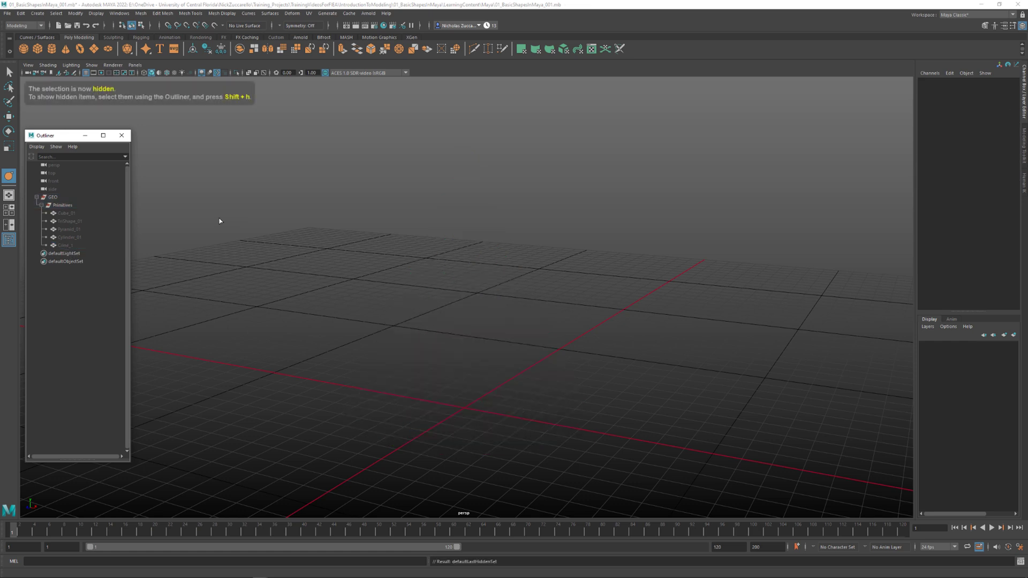
left_click(37, 13)
mouse_move(69, 42)
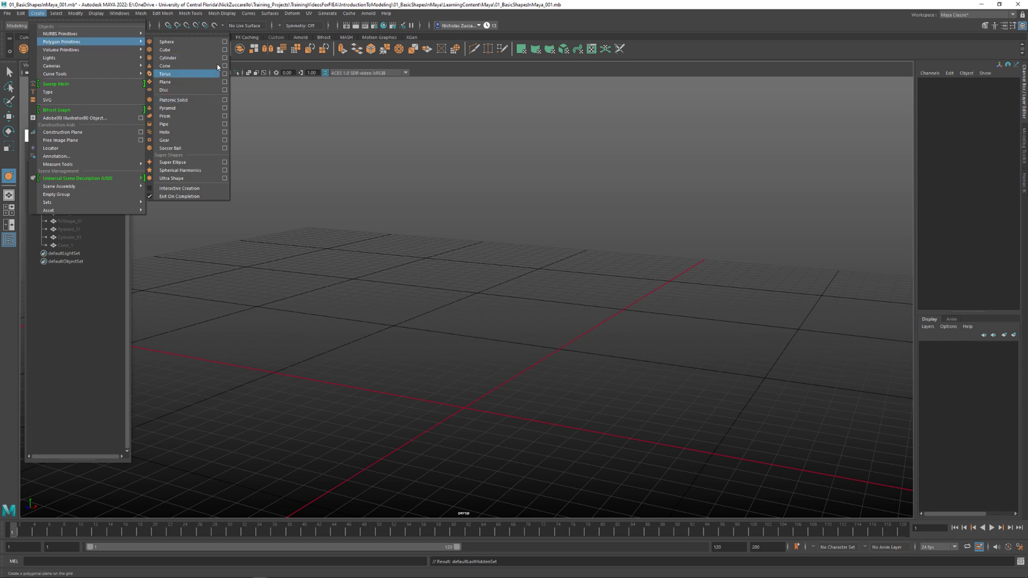
left_click(225, 42)
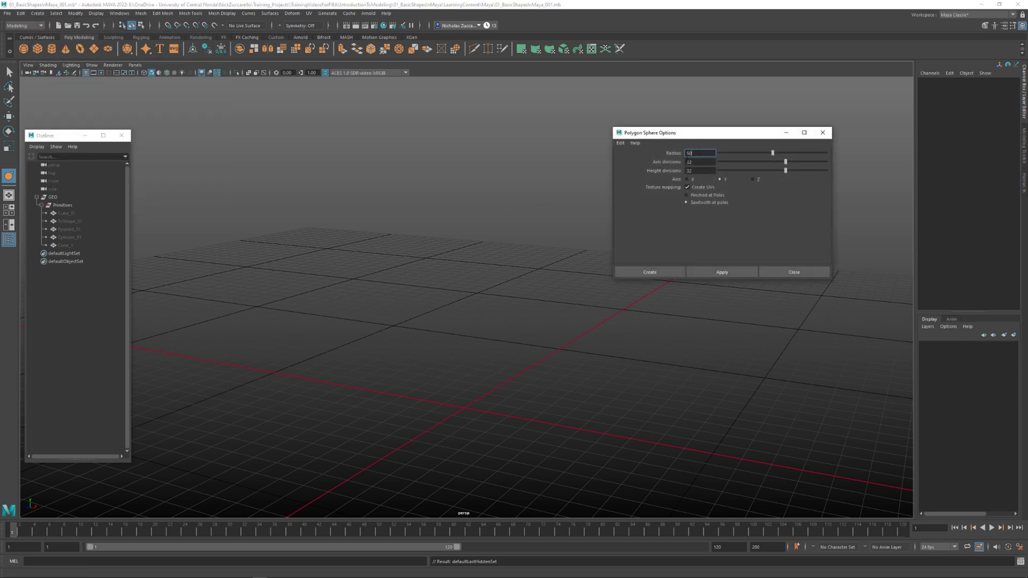
Reset the sphere options, create a sphere with radius 50 and 32 axis and height divisions, then close the options and return to object selection
key("Tab")
left_click(620, 143)
left_click(667, 156)
left_click(709, 152)
key("Tab")
type("32")
left_click(709, 171)
type("32")
left_click(722, 272)
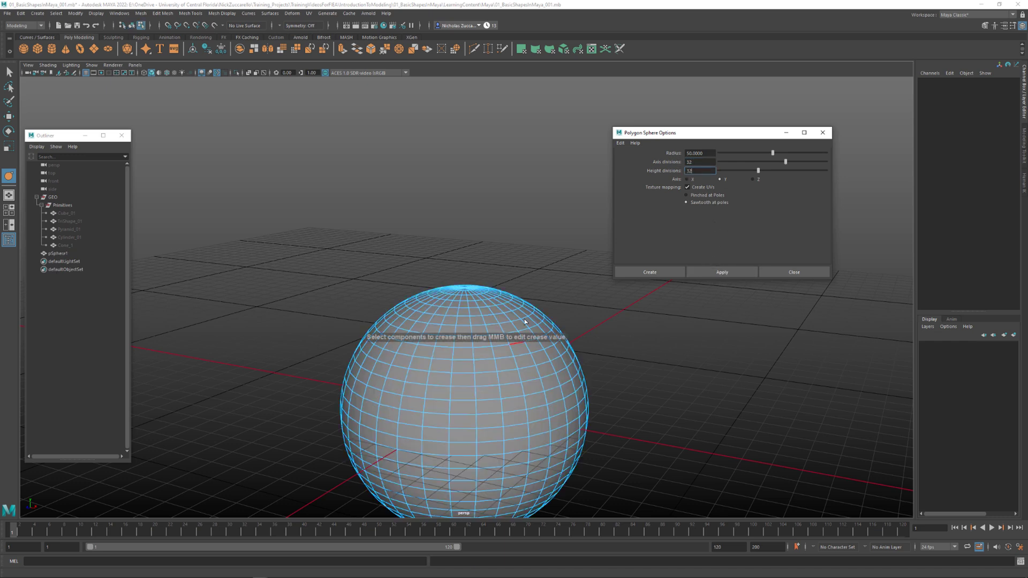
left_click_drag(551, 273, 517, 313, "alt")
left_click(822, 132)
key("F8")
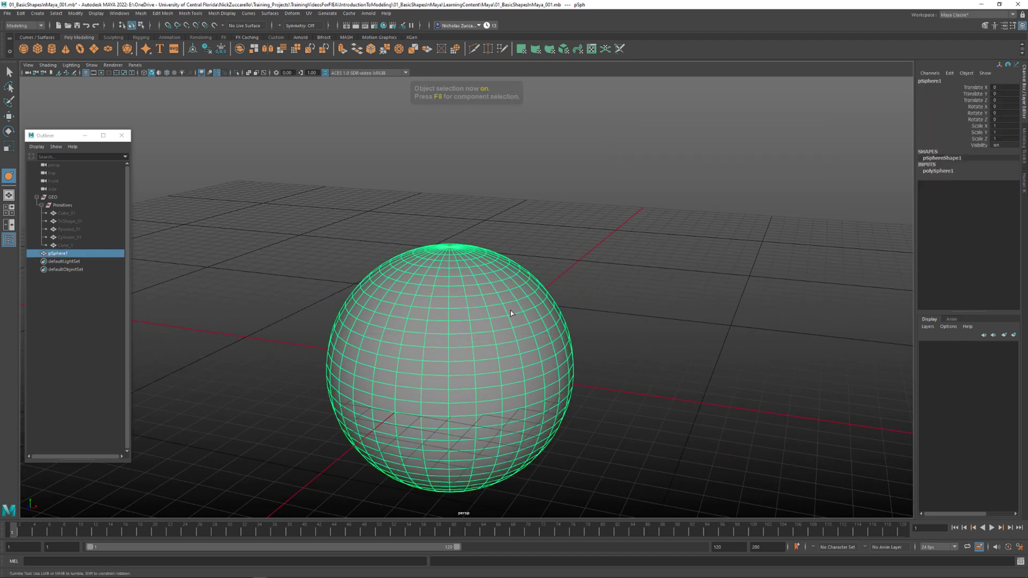
key("F8")
key("F8")
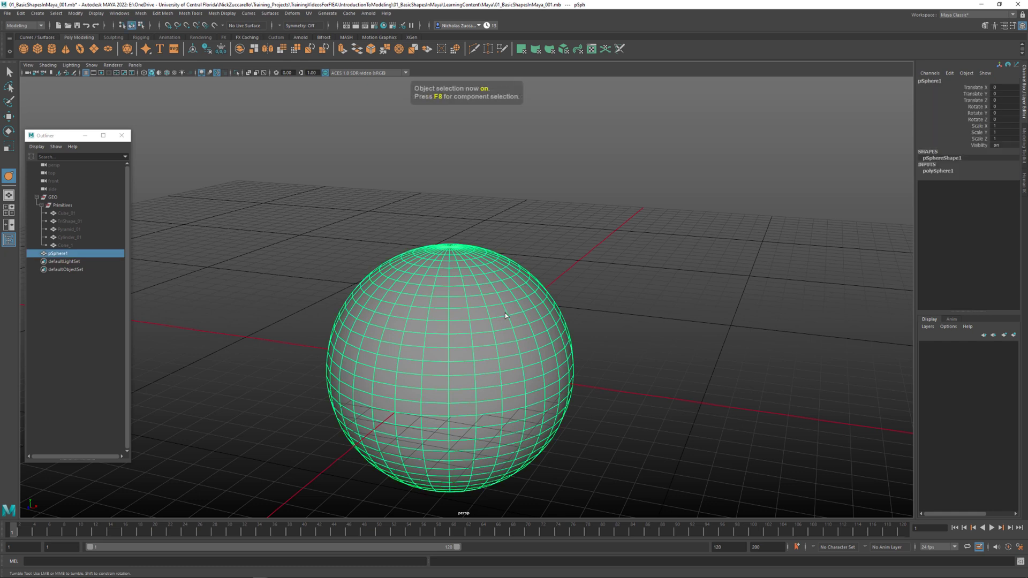
key("F8")
key("F8")
key("F8")
key("F8")
key("F8")
key("F8")
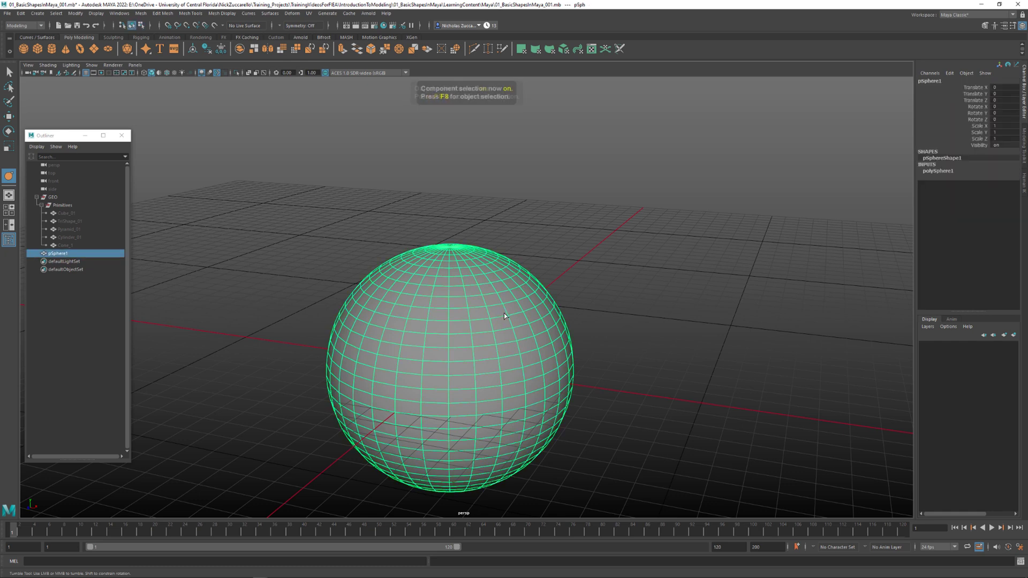
Move the sphere up to Translate Y 50 with grid snapping so it rests on the grid, then deselect it
key("w")
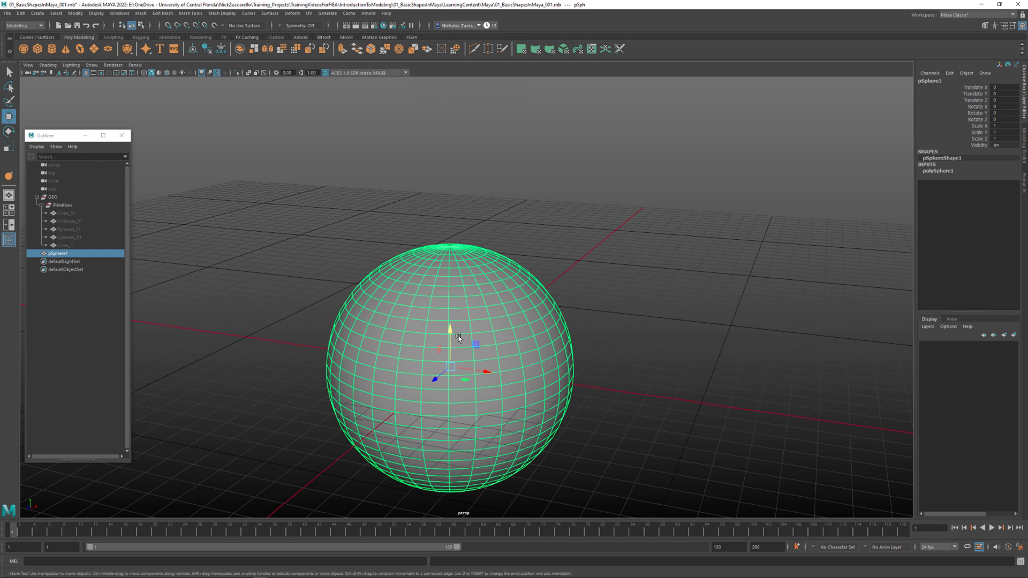
left_click_drag(559, 365, 447, 241, "alt")
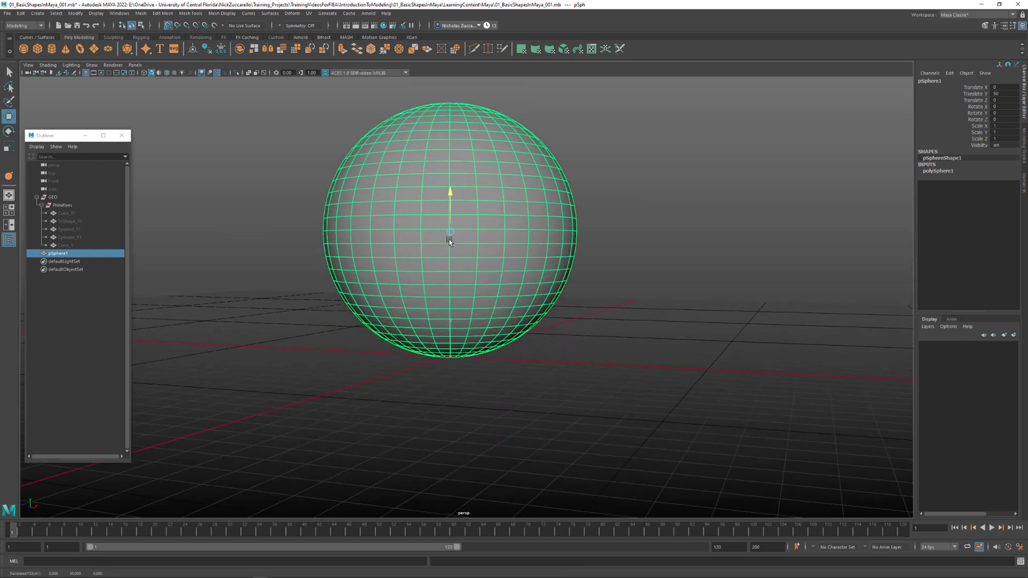
left_click_drag(500, 356, 647, 359, "alt")
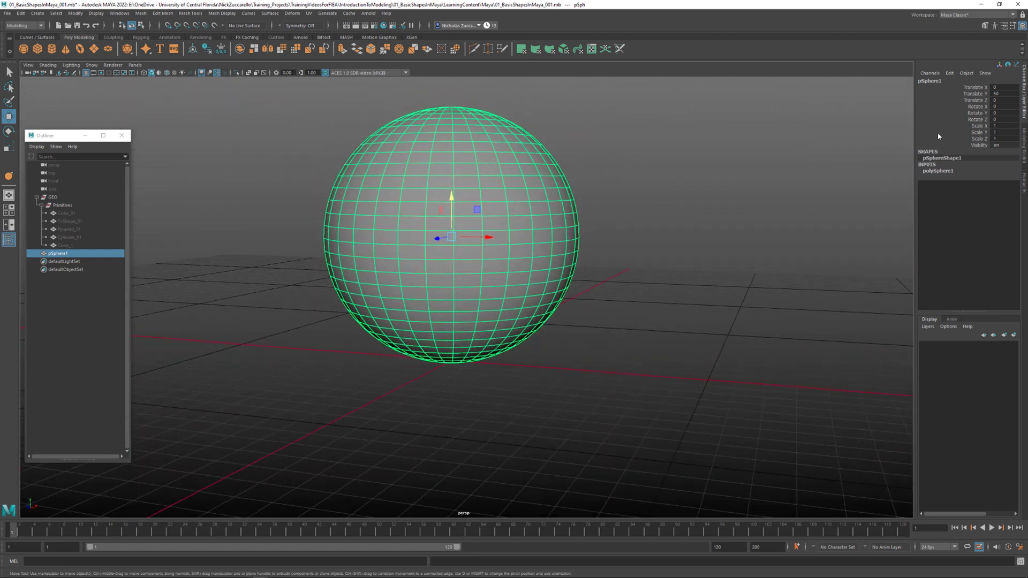
left_click_drag(846, 236, 576, 303, "alt")
left_click(632, 314)
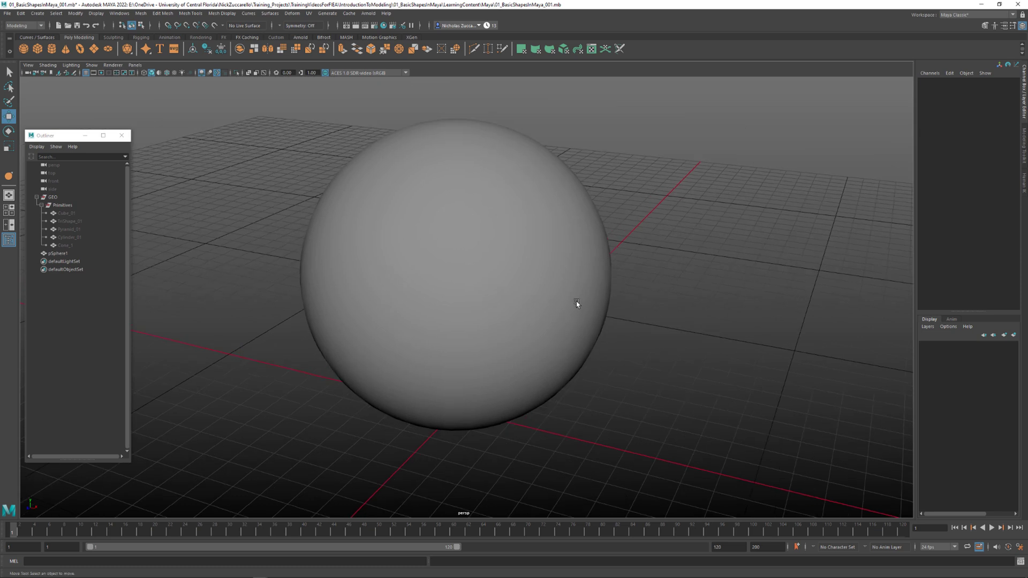
Assign the existing glossy material to the sphere and deselect it to inspect the shading
left_click(576, 304)
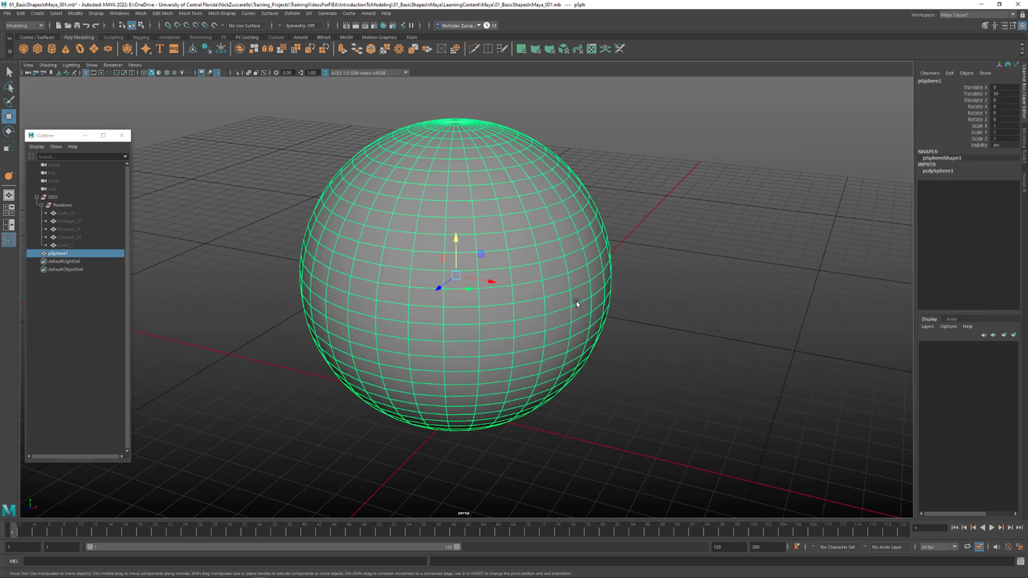
right_click_drag(577, 303, 631, 526)
left_click(653, 386)
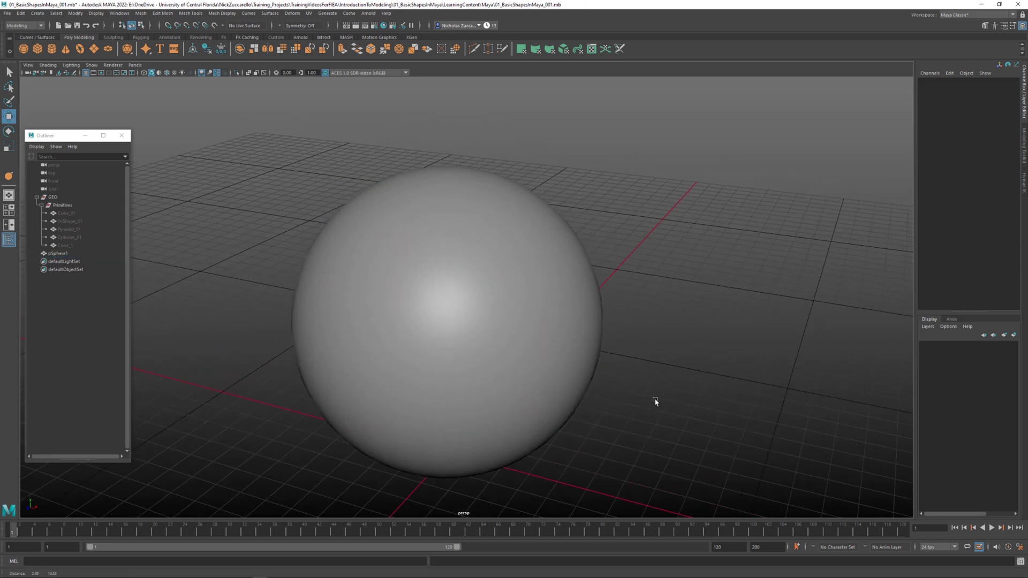
left_click_drag(656, 402, 553, 364, "alt")
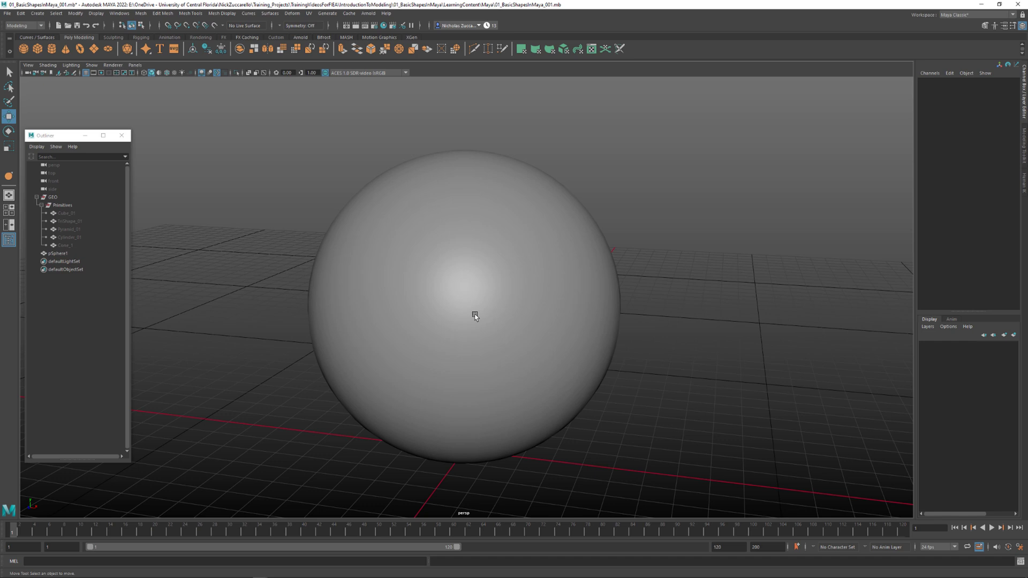
Create a polygon cube at the origin, overlapping the sphere
scroll(475, 313, "down", 3)
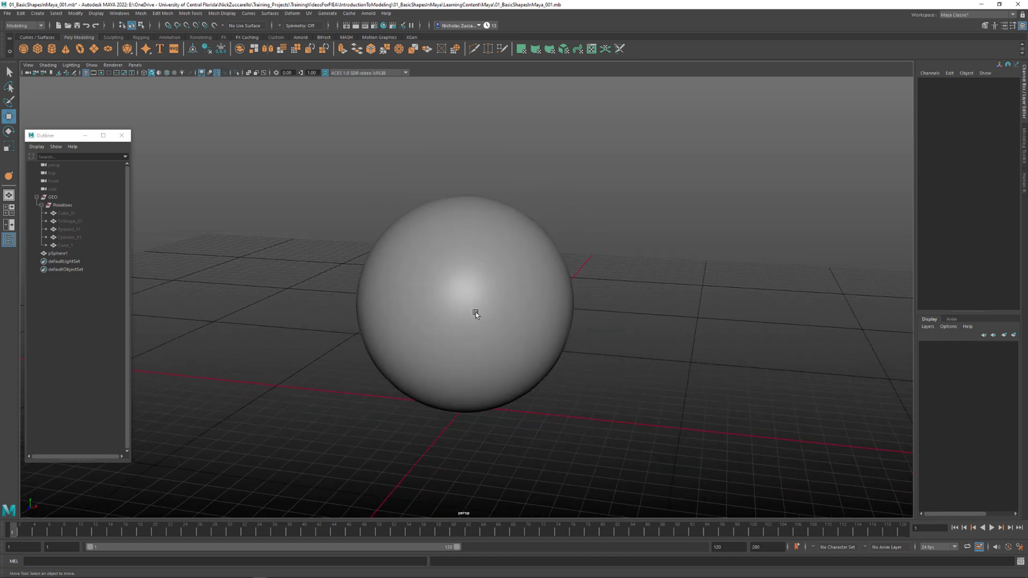
scroll(475, 313, "down", 1)
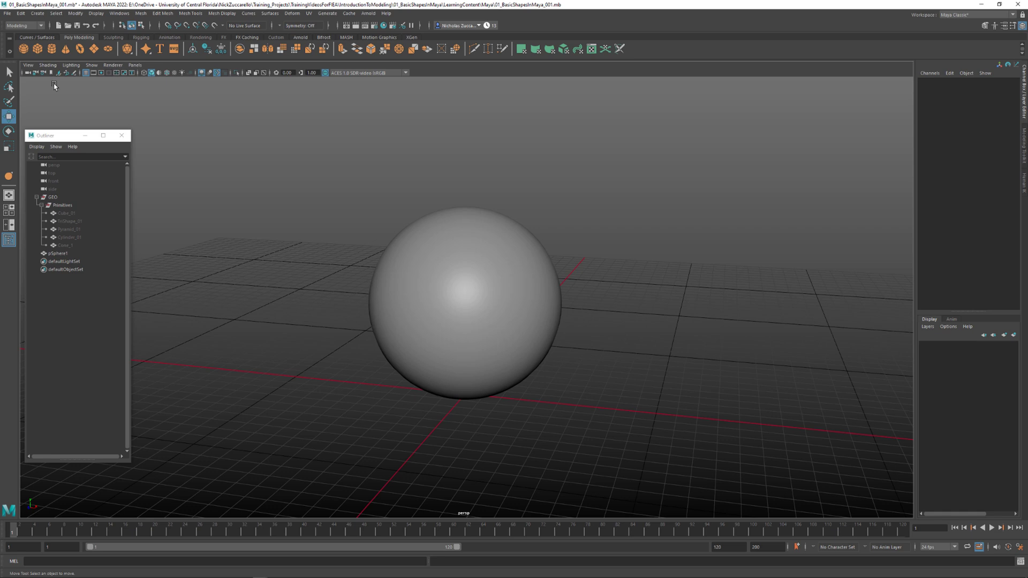
left_click(38, 52)
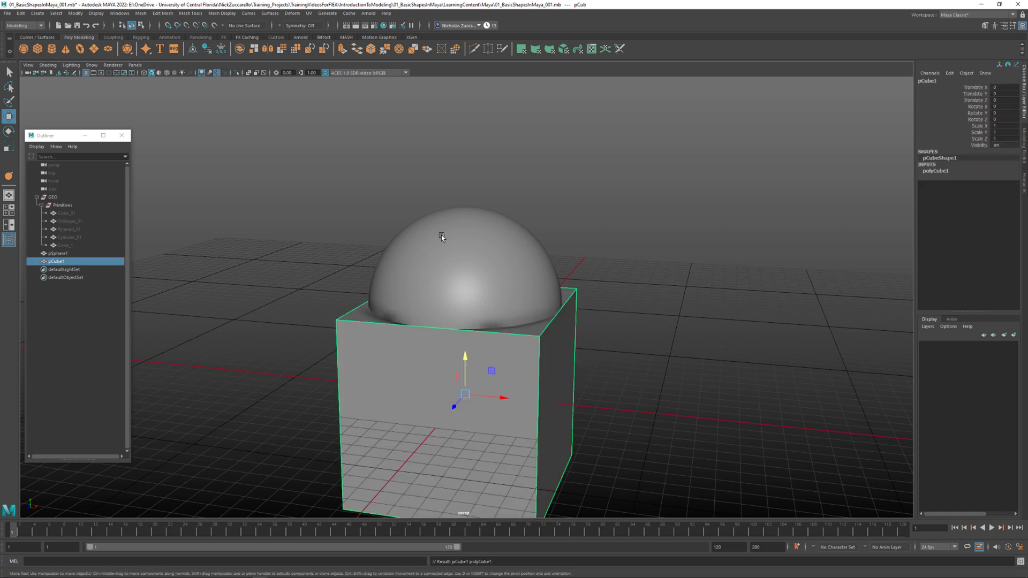
scroll(452, 199, "up", 2)
left_click_drag(452, 198, 159, 71, "alt")
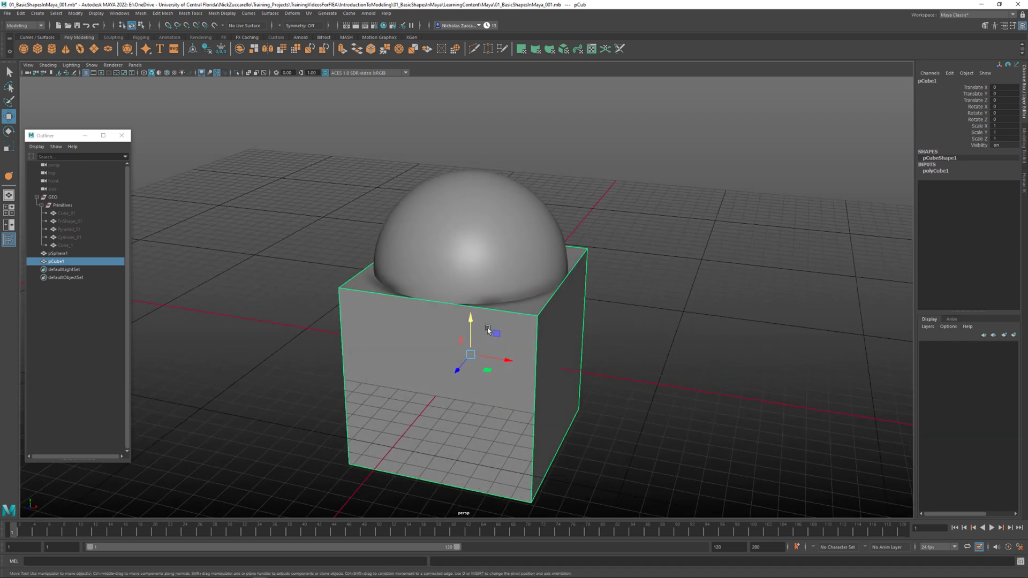
Turn on smooth mesh preview for the cube and raise it above the sphere to a Translate Y of about 151.9
key("3")
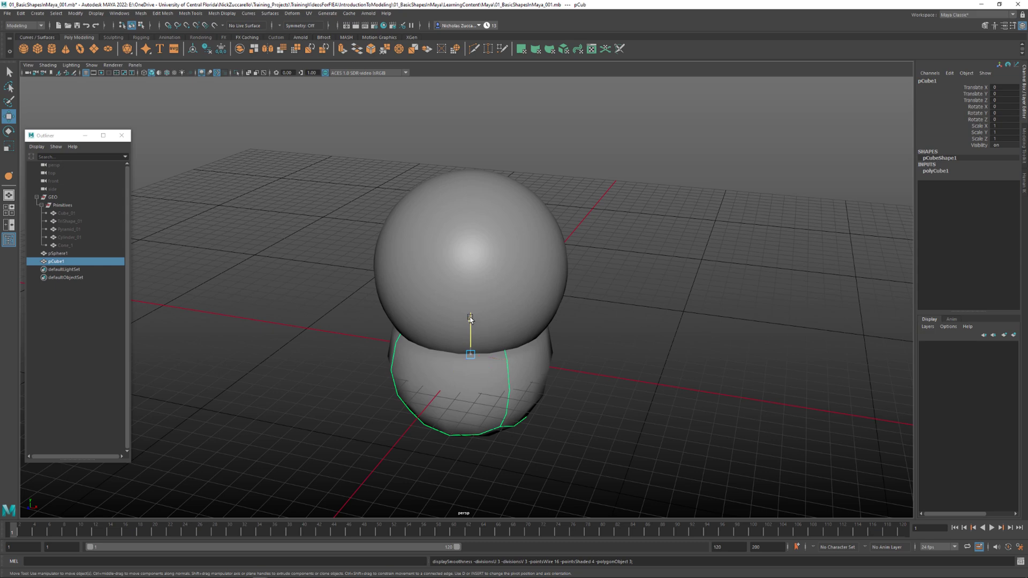
left_click_drag(470, 319, 493, 203)
scroll(476, 283, "up", 3)
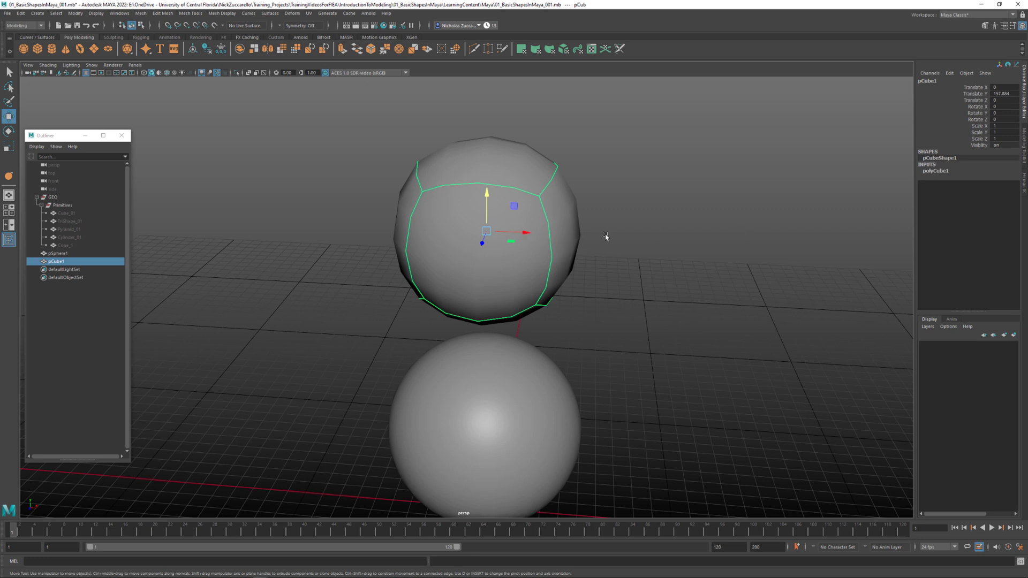
Examine the smoothed cube's edge layout from several sides, then select the sphere to compare its wireframe and pole
mouse_move(589, 239)
left_mouse_down("alt")
mouse_move(609, 243)
mouse_move(592, 246)
left_mouse_up("alt")
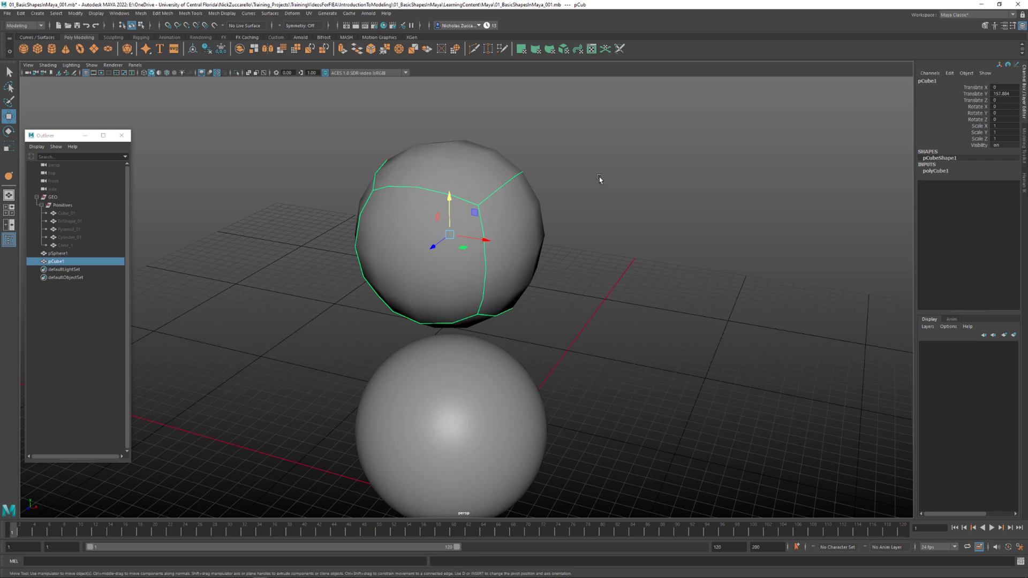
left_click_drag(599, 178, 590, 216, "alt")
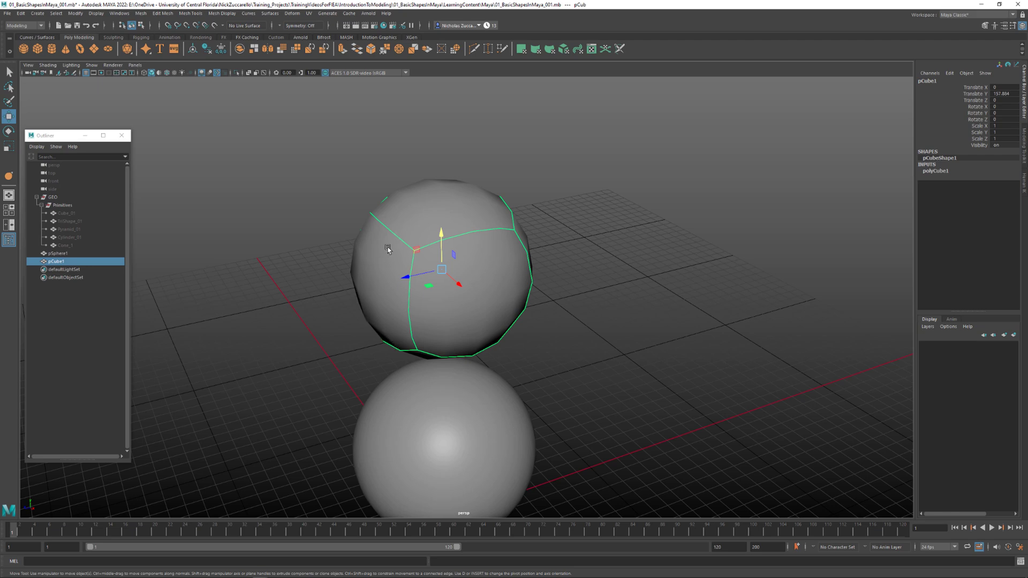
left_click_drag(501, 234, 494, 261, "alt")
left_click_drag(526, 315, 548, 273, "alt")
middle_click_drag(614, 365, 599, 308, "alt")
left_click(506, 364)
middle_click_drag(542, 358, 541, 304, "alt")
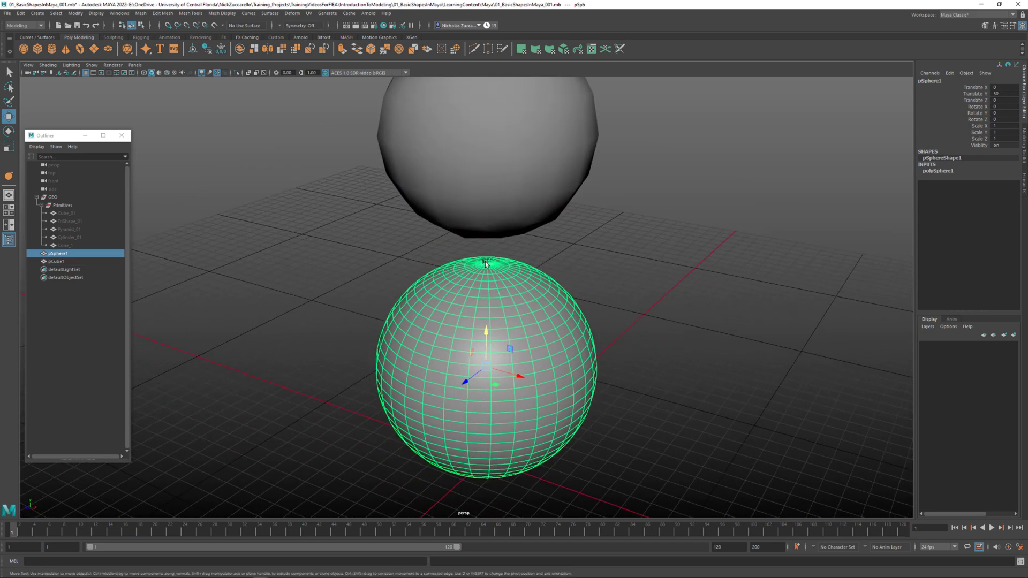
Inspect the sphere's pole from above, compare it with the smoothed cube's edge flow, and clear the selection
left_click_drag(505, 293, 499, 313, "alt")
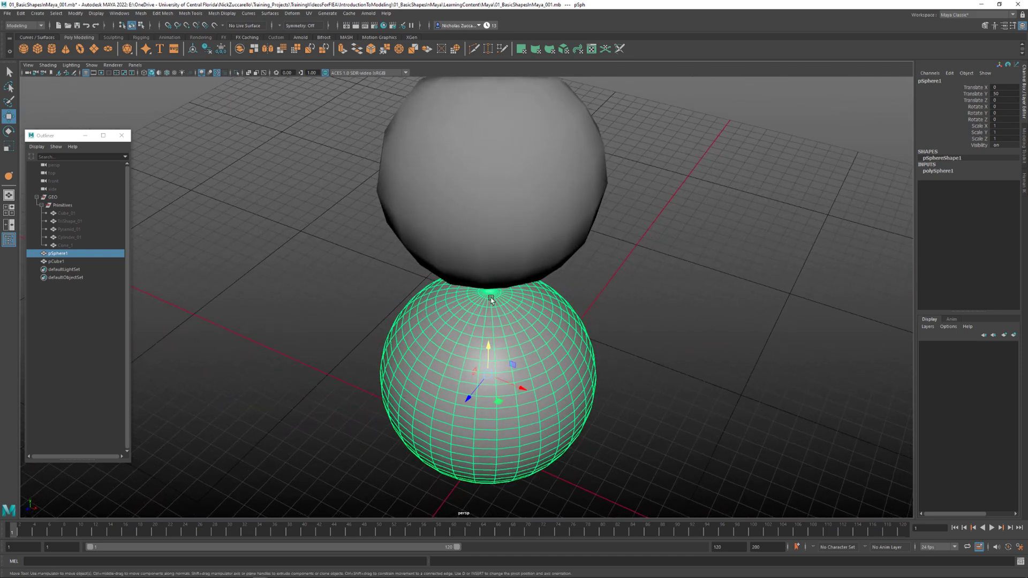
left_click_drag(489, 305, 551, 255, "alt")
left_click(509, 238)
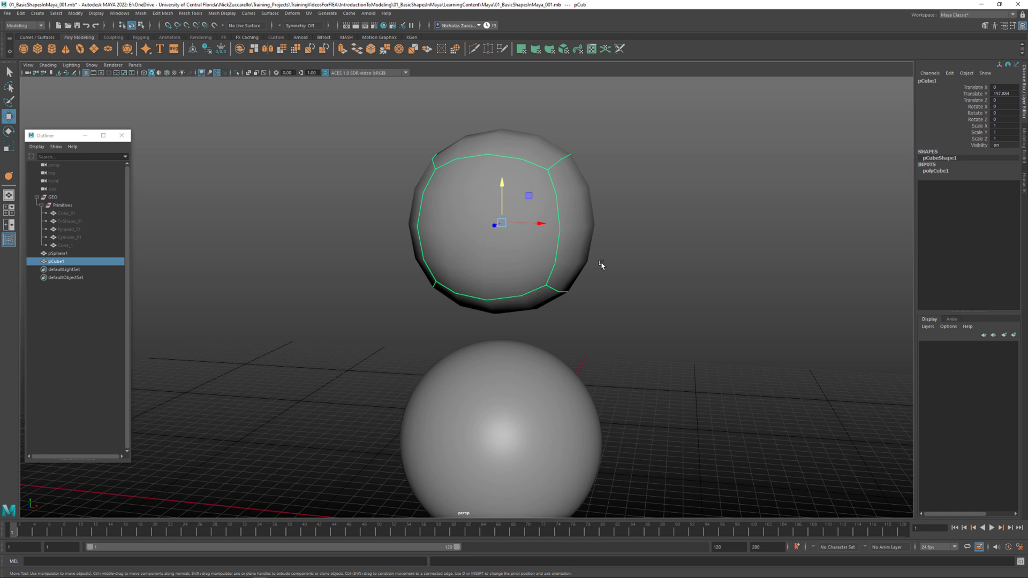
left_click_drag(602, 254, 599, 273, "alt")
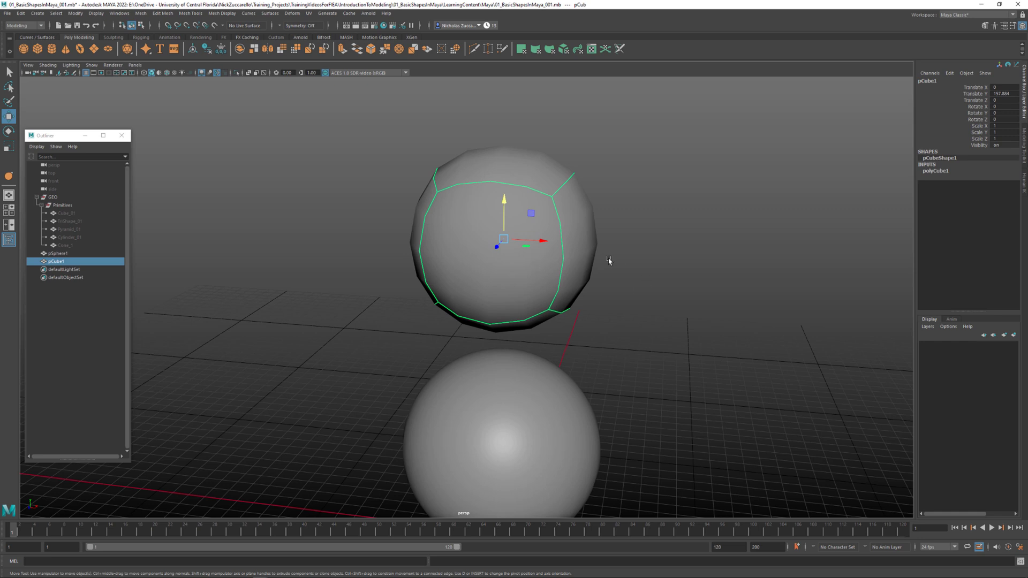
left_click(654, 266)
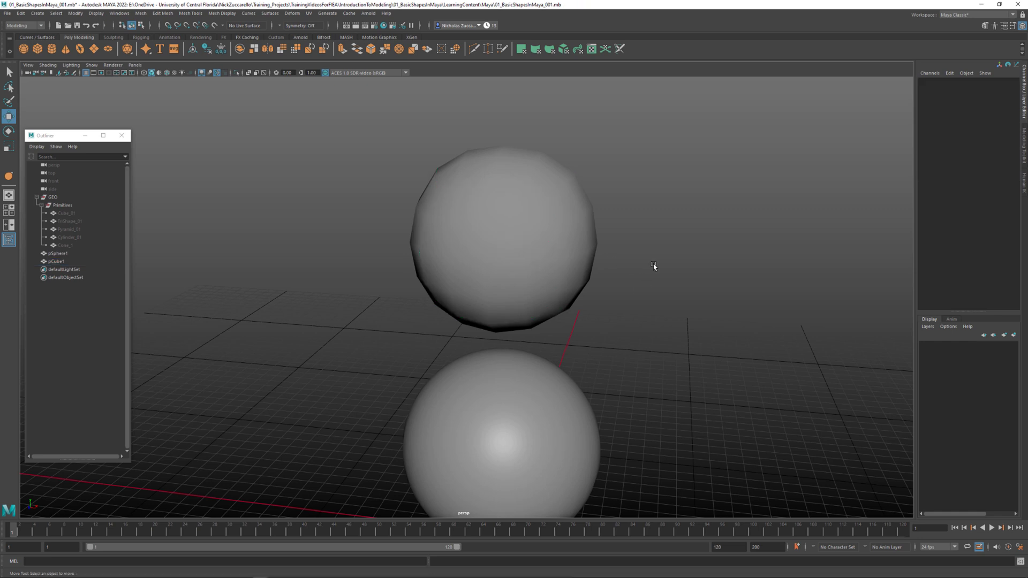
Convert the raised cube's smooth mesh preview to polygons and expand its polySmoothFace1 settings
left_click(493, 227)
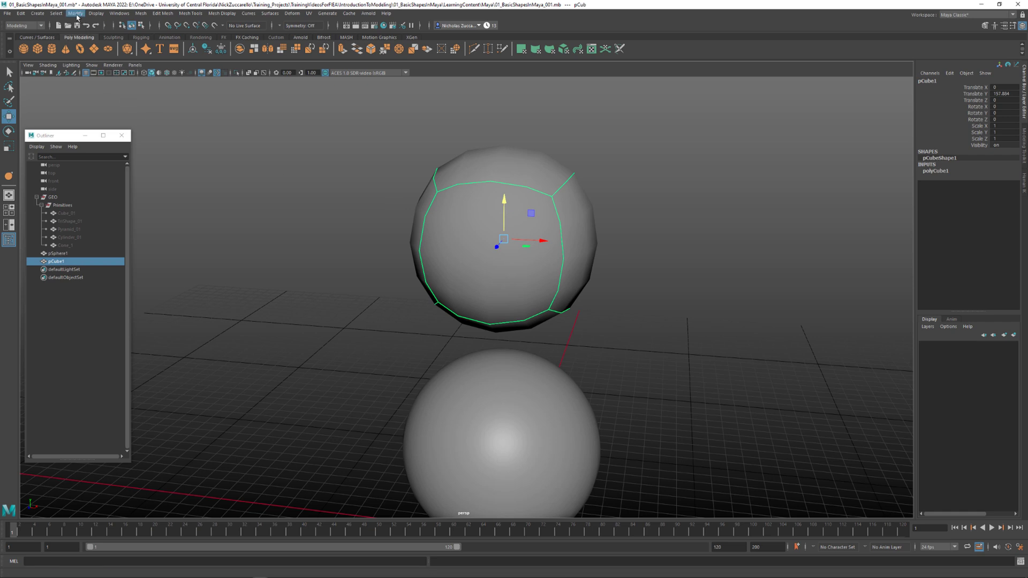
left_click(75, 13)
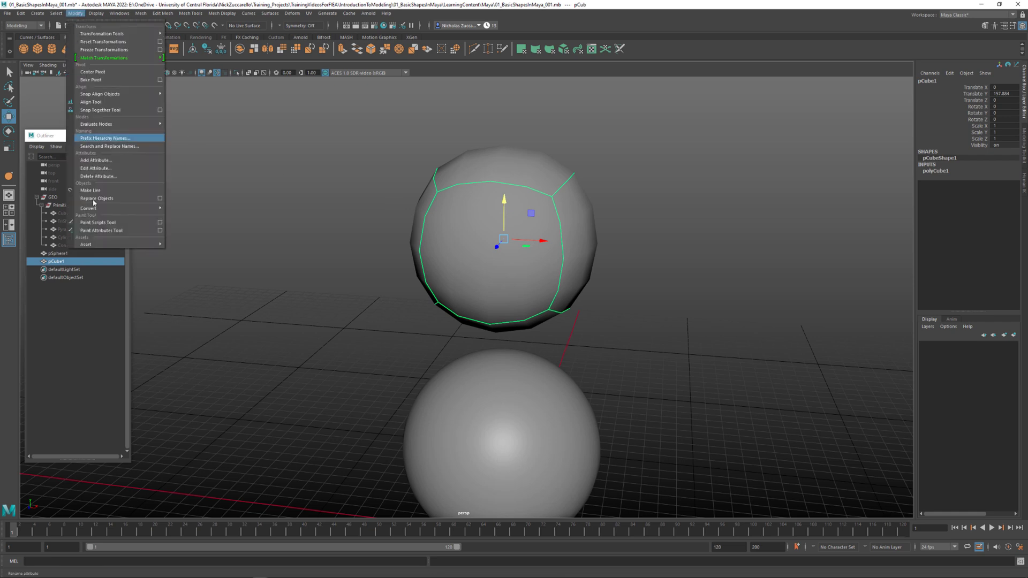
mouse_move(107, 213)
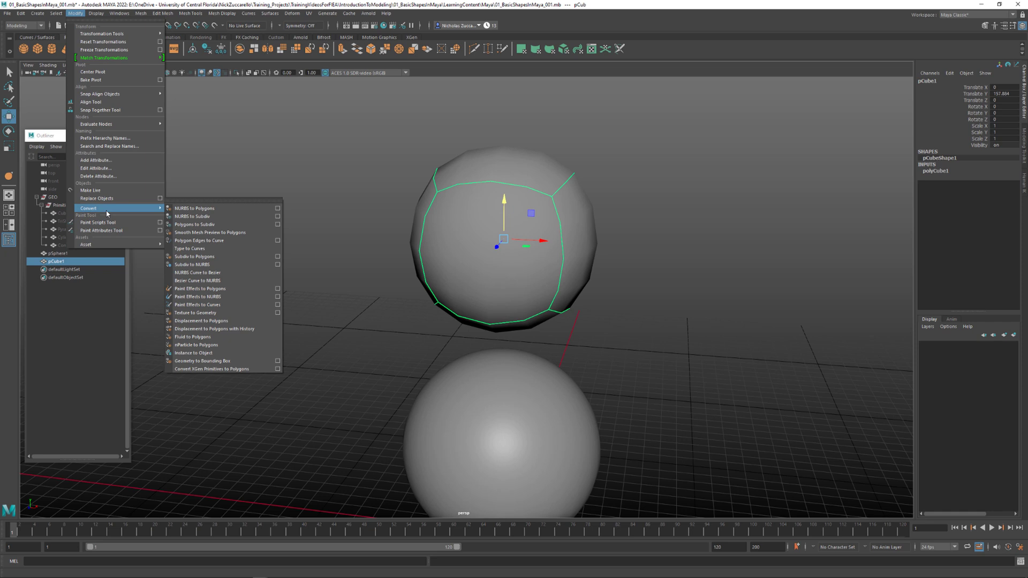
left_click(233, 234)
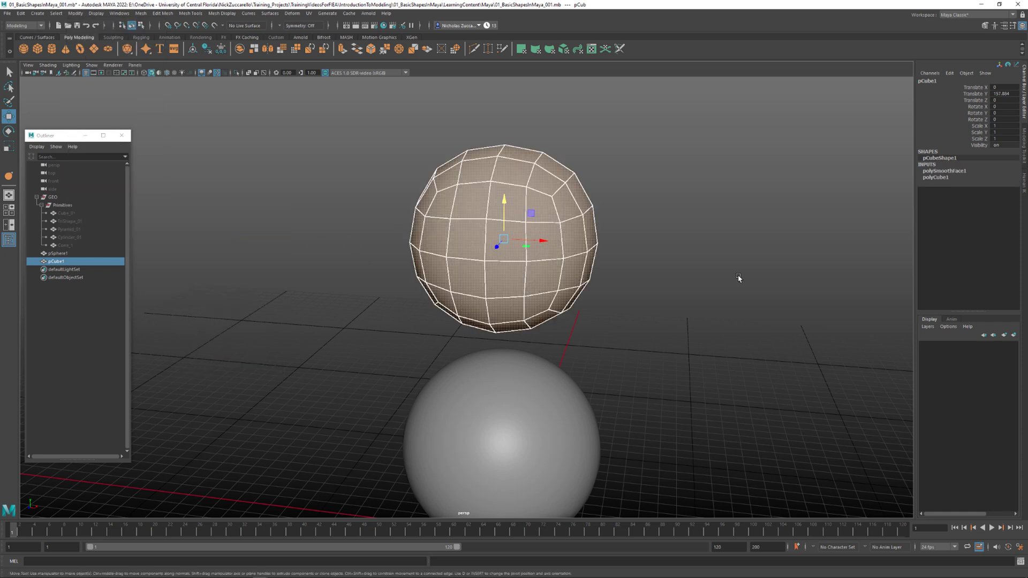
left_click(954, 171)
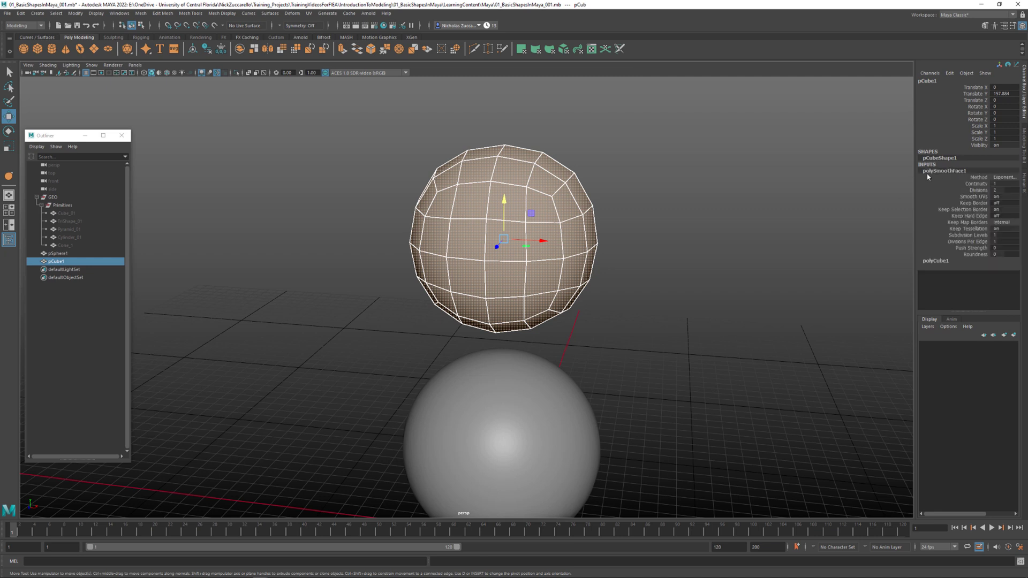
Try the smoothed cube's polySmoothFace divisions at 3 and then 4
left_click(998, 190)
type("3")
key("Return")
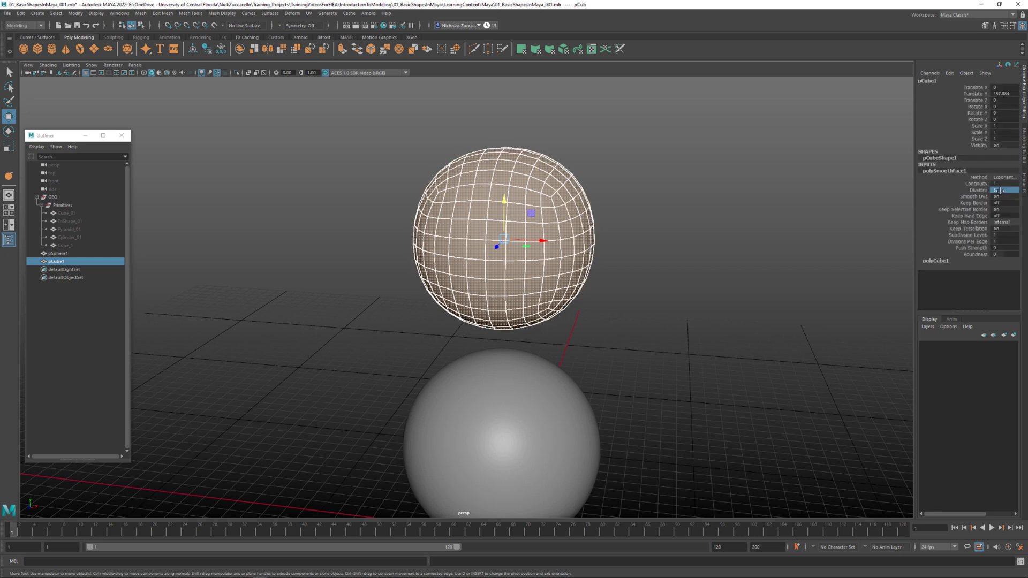
left_click(1000, 190)
key("Return")
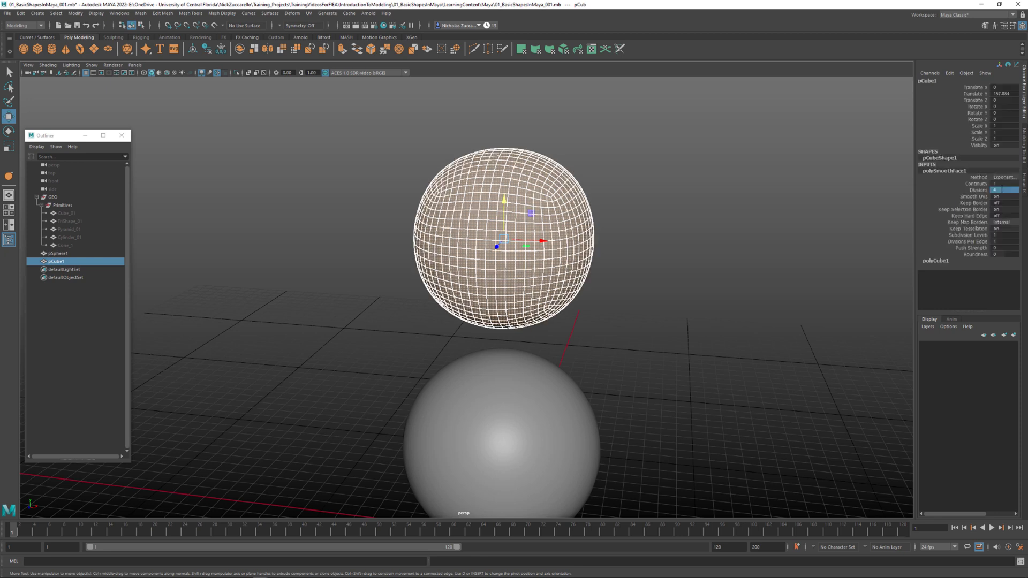
Try the cube's smooth divisions at 0 and then 1
left_click(1001, 189)
type("0")
key("Return")
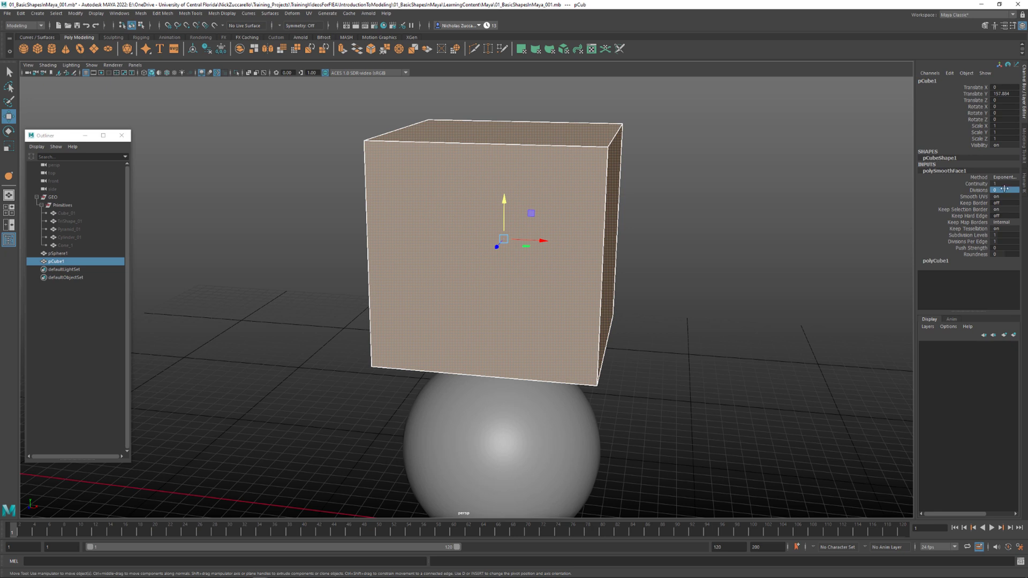
left_click(1005, 189)
type("1")
key("Return")
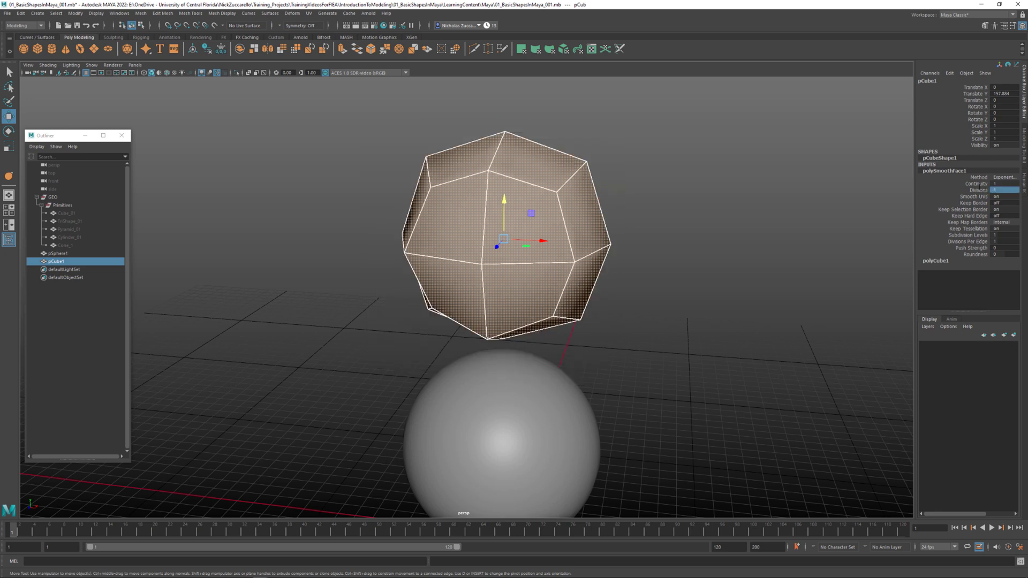
Go through smooth divisions of 0, 2 and 3 on the cube to compare the subdivision levels
left_click(1005, 190)
type("0")
key("Return")
left_click(1001, 189)
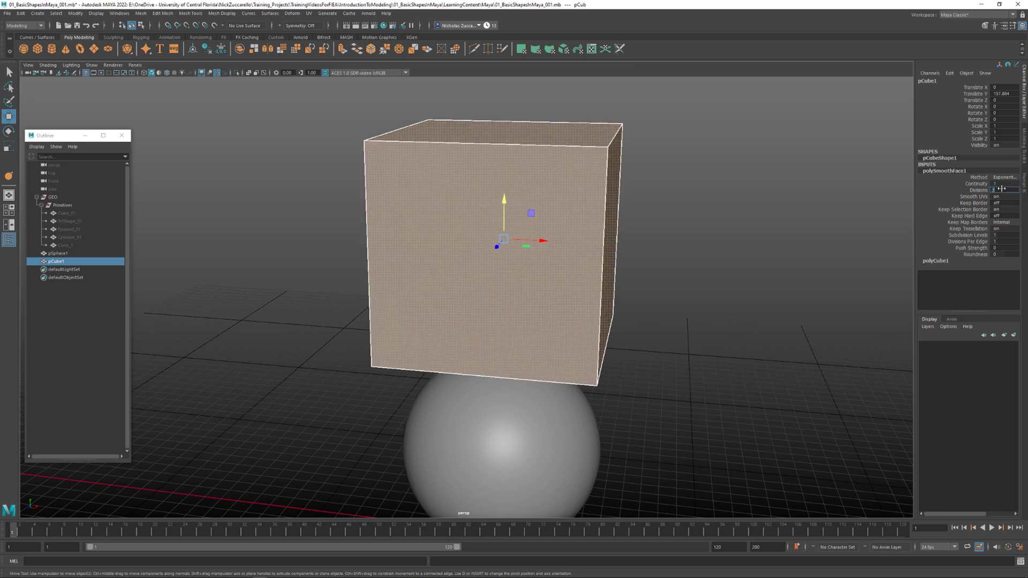
type("2")
key("Return")
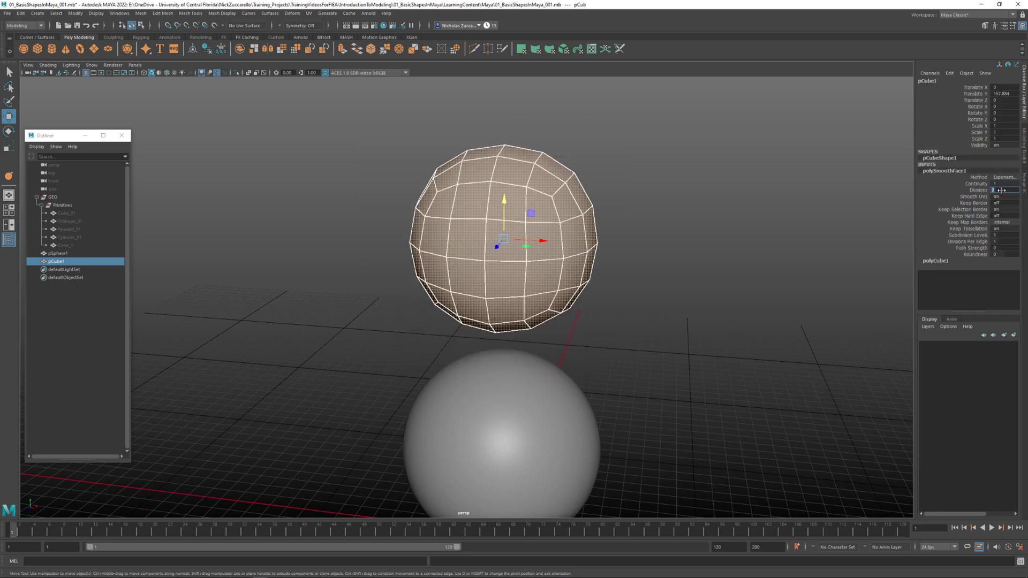
type("3")
key("Return")
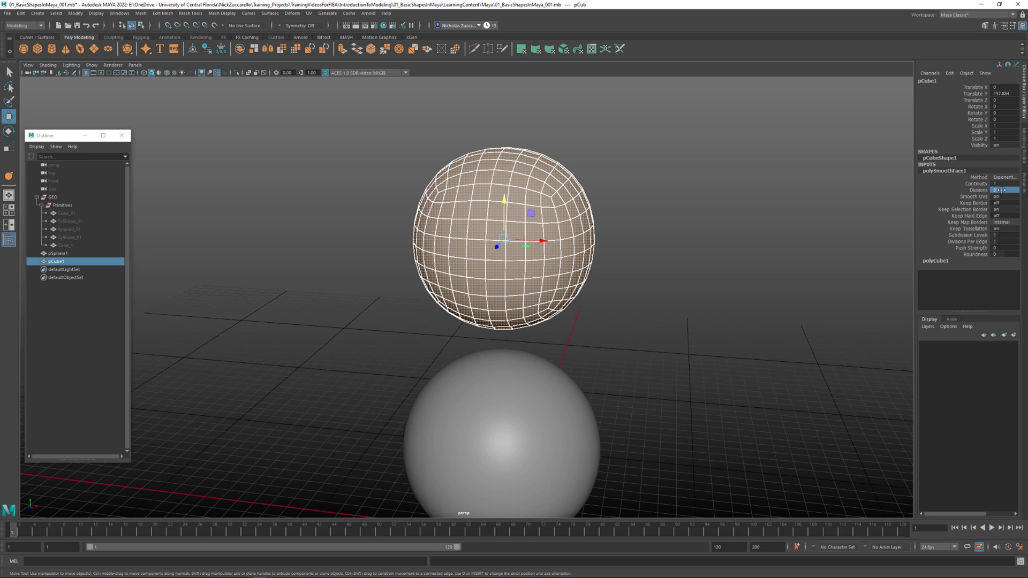
Set the cube's smooth divisions to 4 and deselect it
left_click(1002, 190)
type("4")
key("Return")
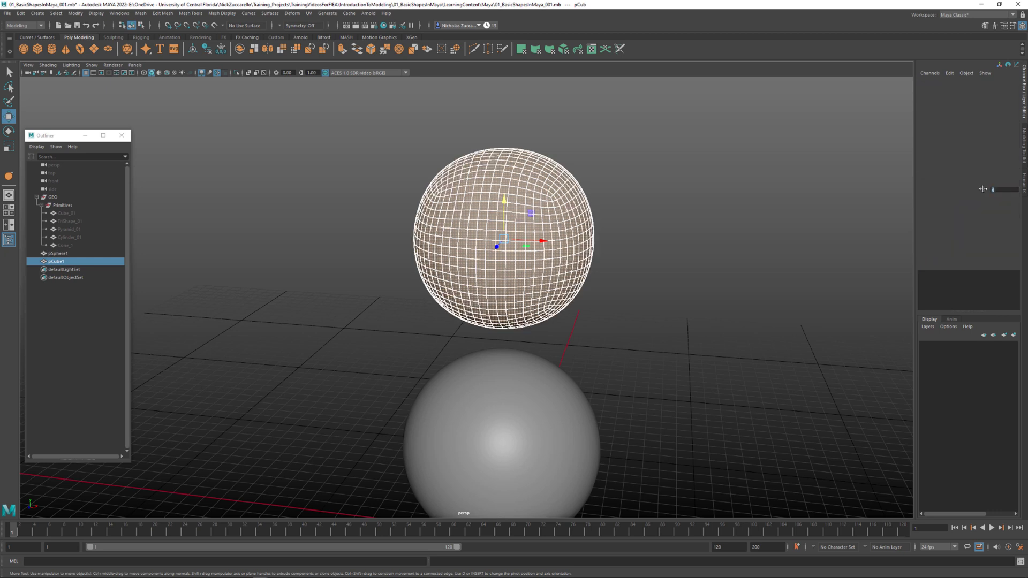
left_click(705, 271)
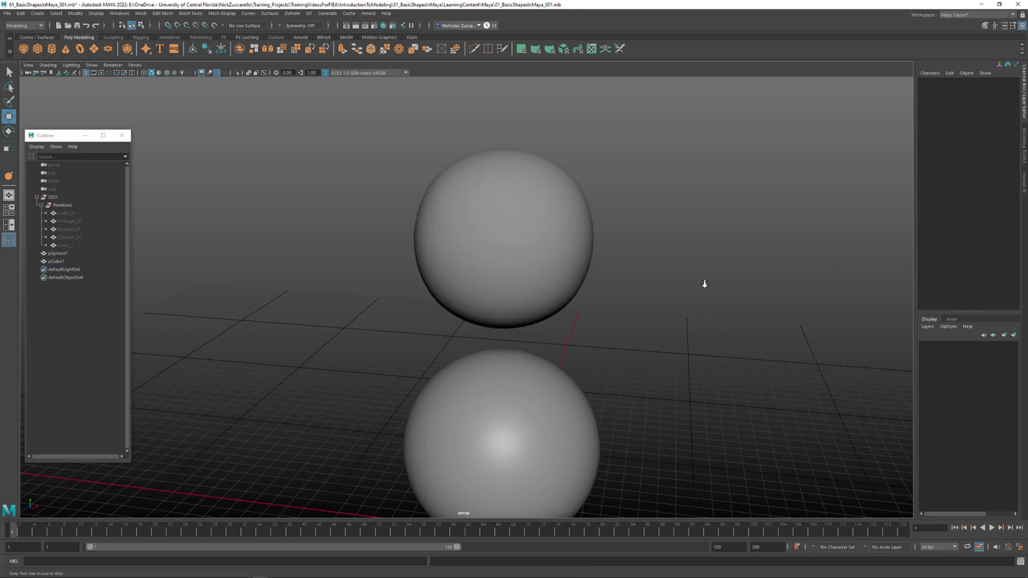
Set the smoothed cube's Translate Y to 50 so it sits at the sphere's position
left_click_drag(701, 278, 615, 289, "alt")
left_click(504, 265)
left_click_drag(506, 266, 842, 226, "alt")
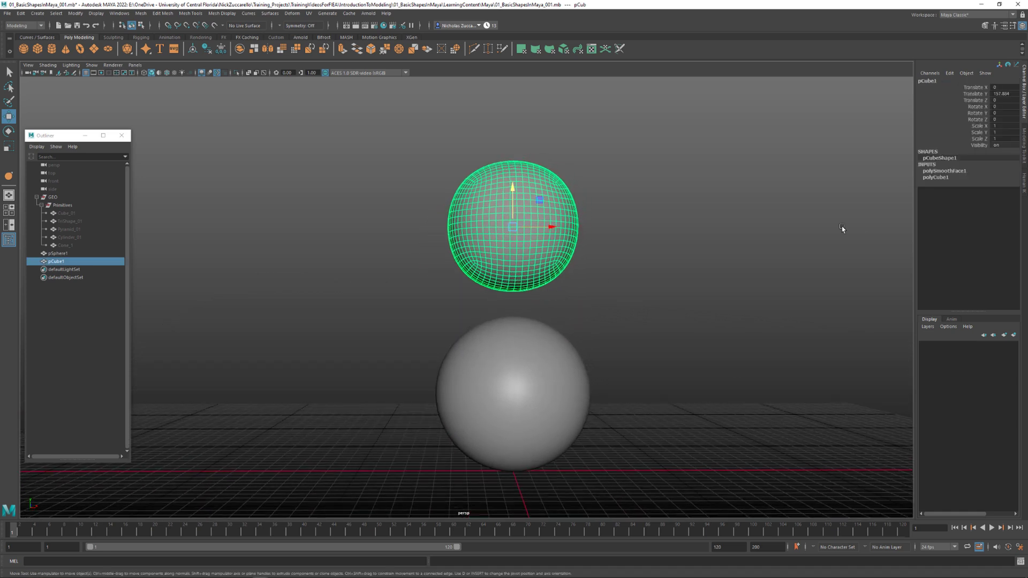
left_click(1008, 94)
type("50")
key("Return")
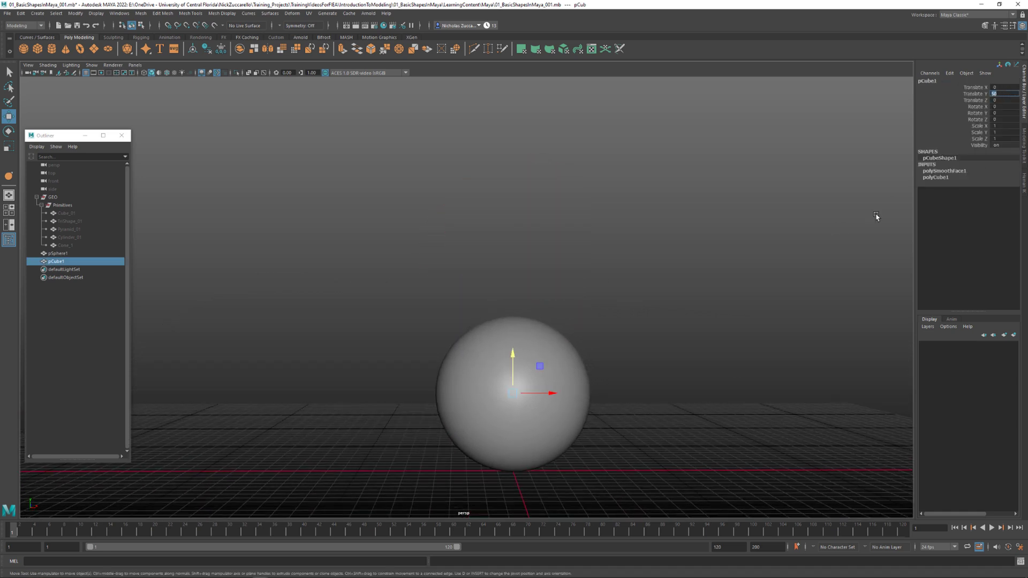
Scale the smoothed cube uniformly to about 1.2 to match the size of pSphere1
left_click_drag(877, 217, 606, 300, "alt")
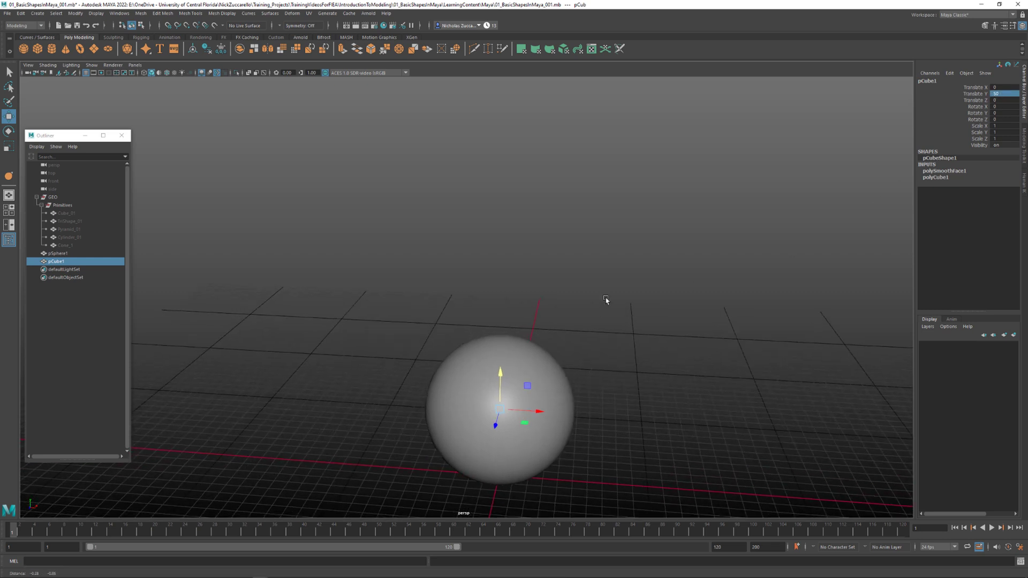
key("r")
left_click_drag(505, 399, 524, 410)
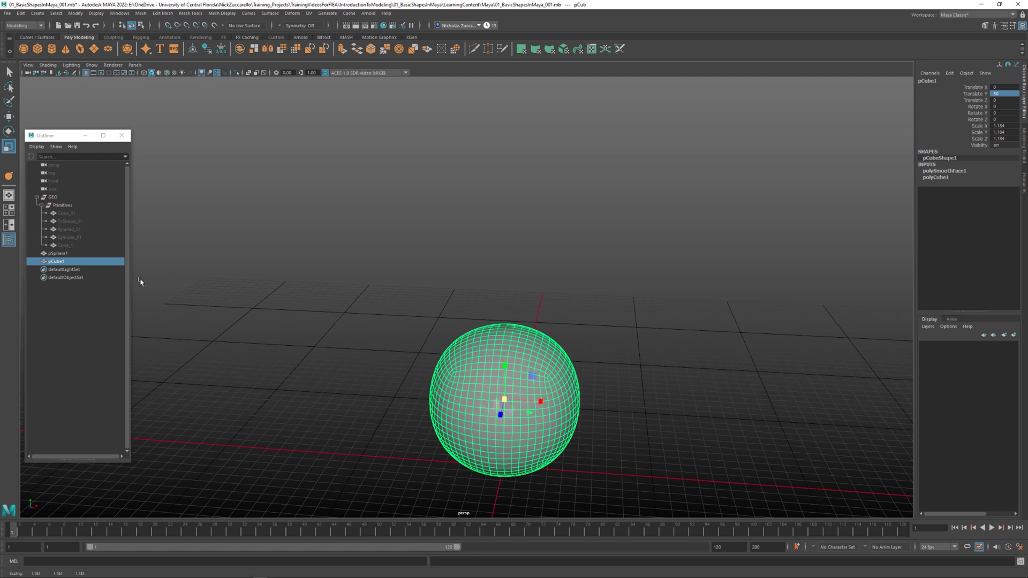
left_click_drag(215, 291, 278, 278, "alt")
left_click(61, 260)
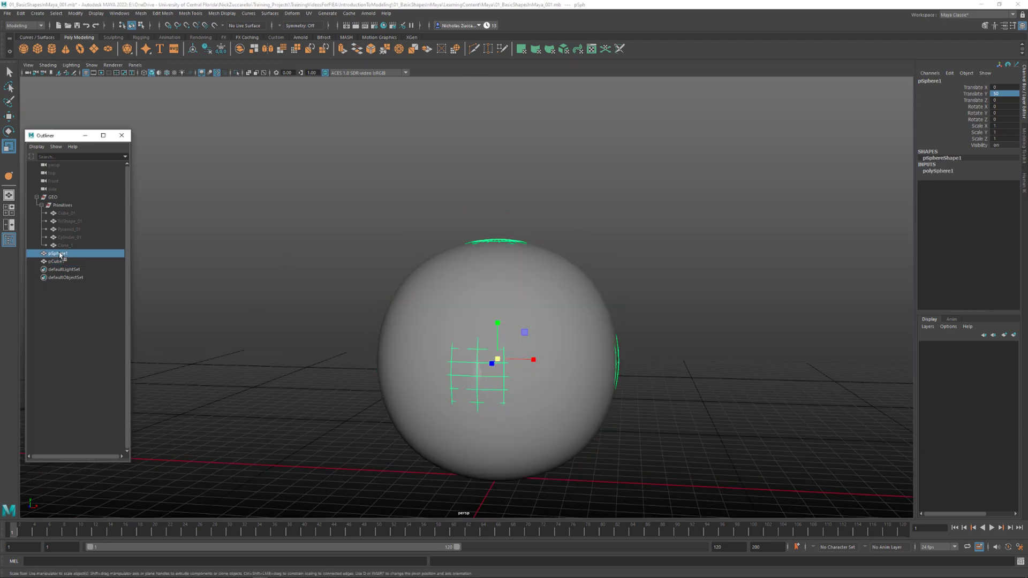
left_click(64, 263)
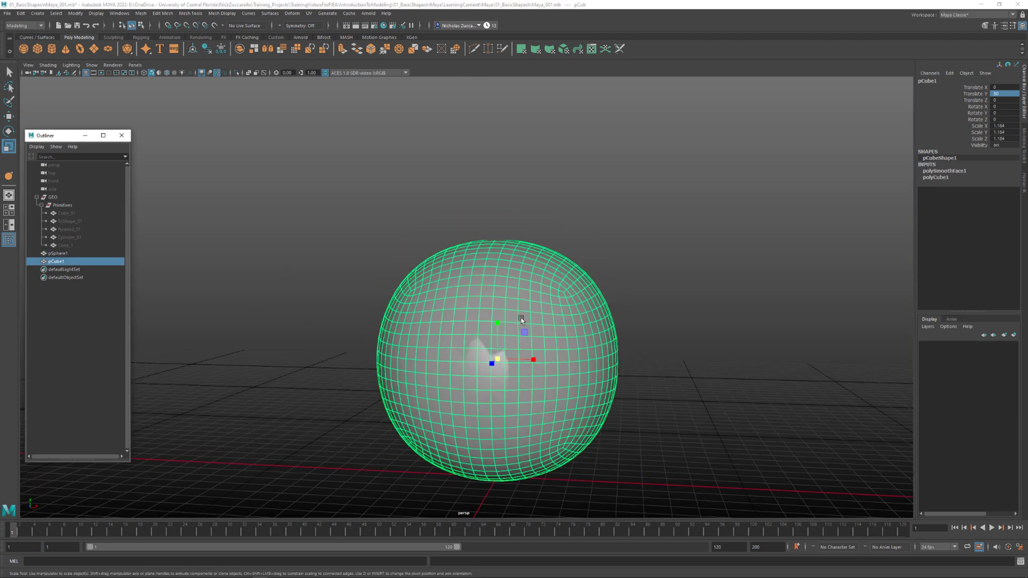
left_click_drag(523, 321, 505, 365, "alt")
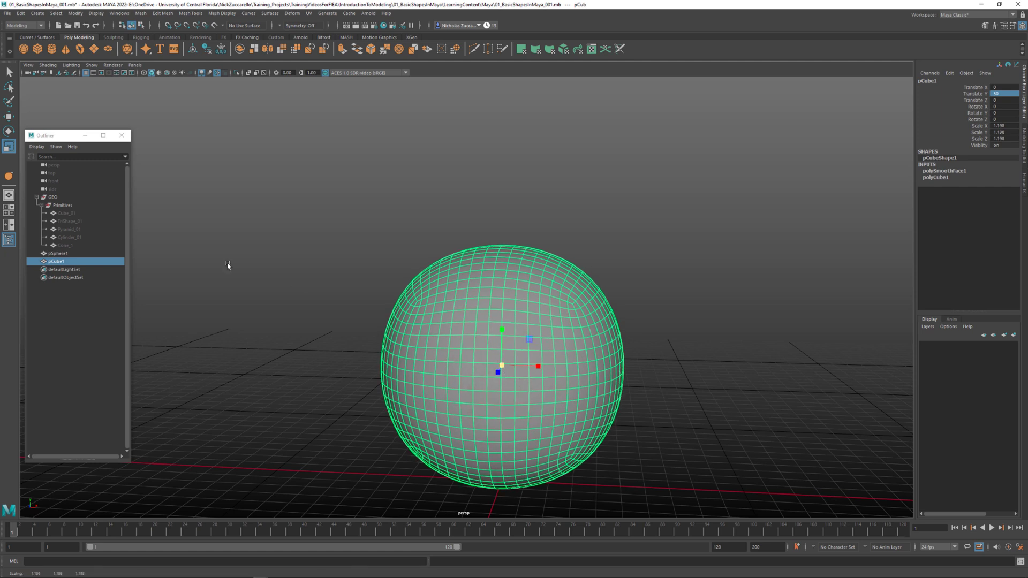
Transfer vertex positions from pSphere1 to pCube1, using world sample space and the closest-to-point search method
left_click(58, 256)
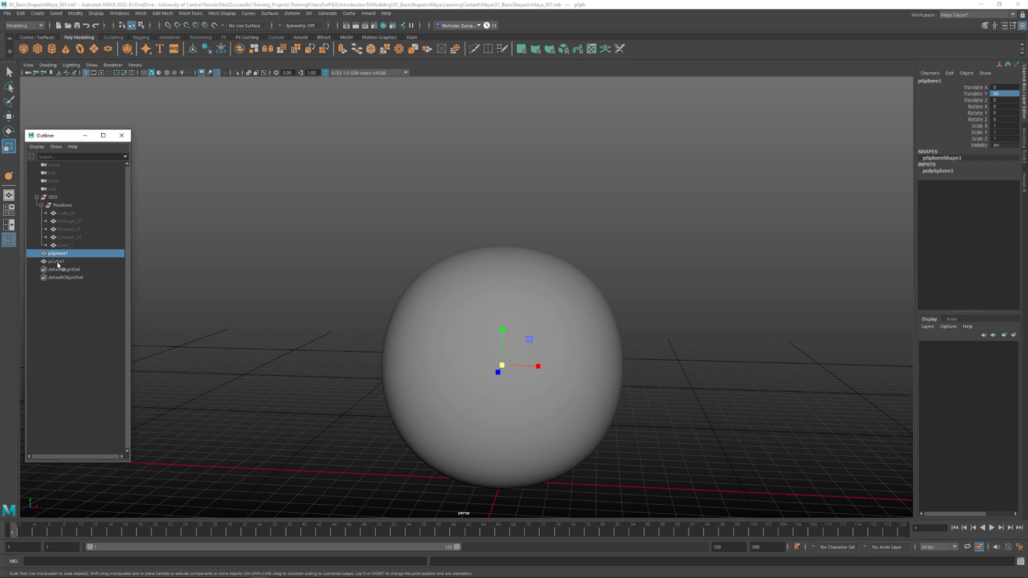
left_click(58, 263, "ctrl")
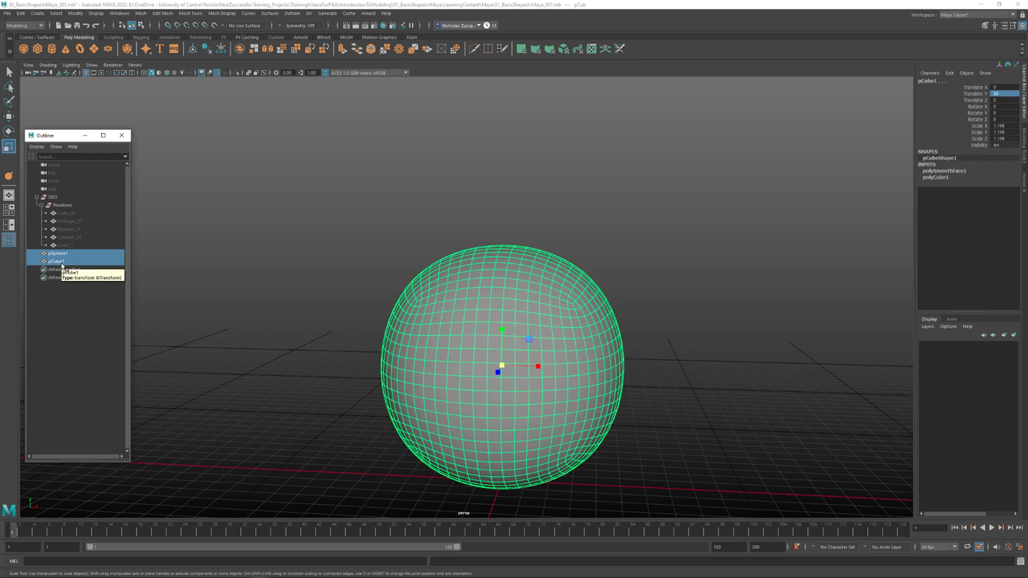
left_click(142, 13)
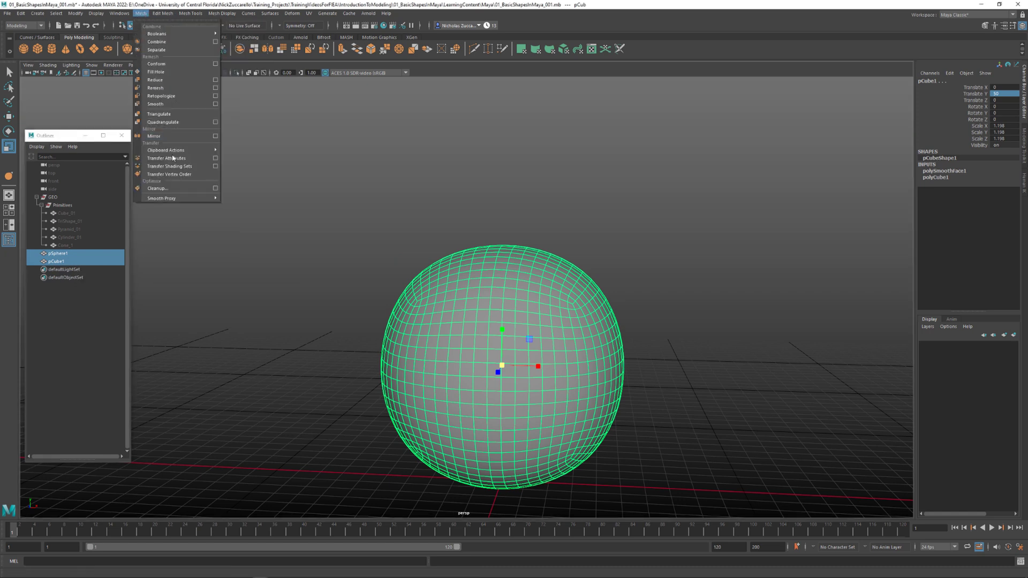
left_click(215, 158)
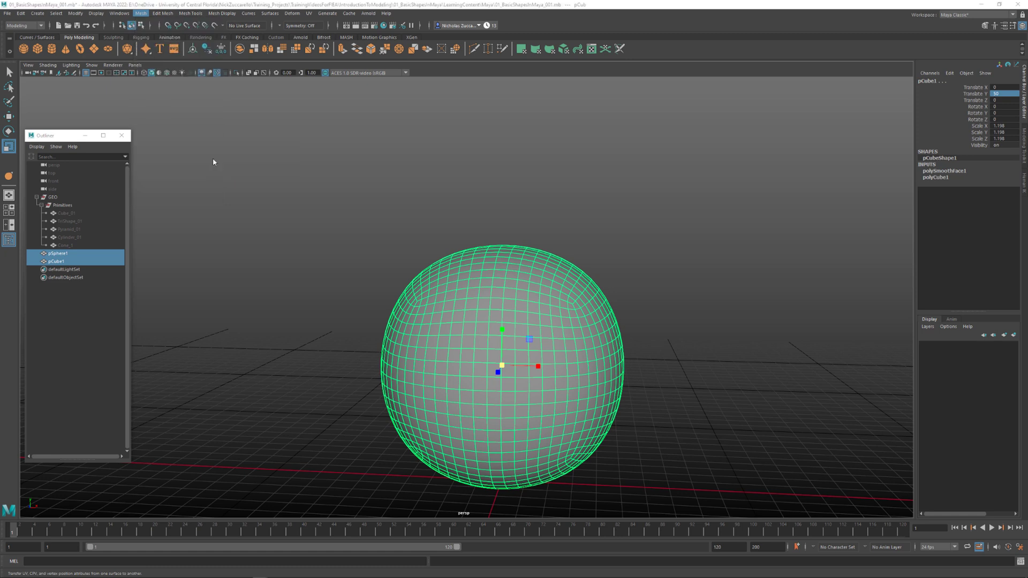
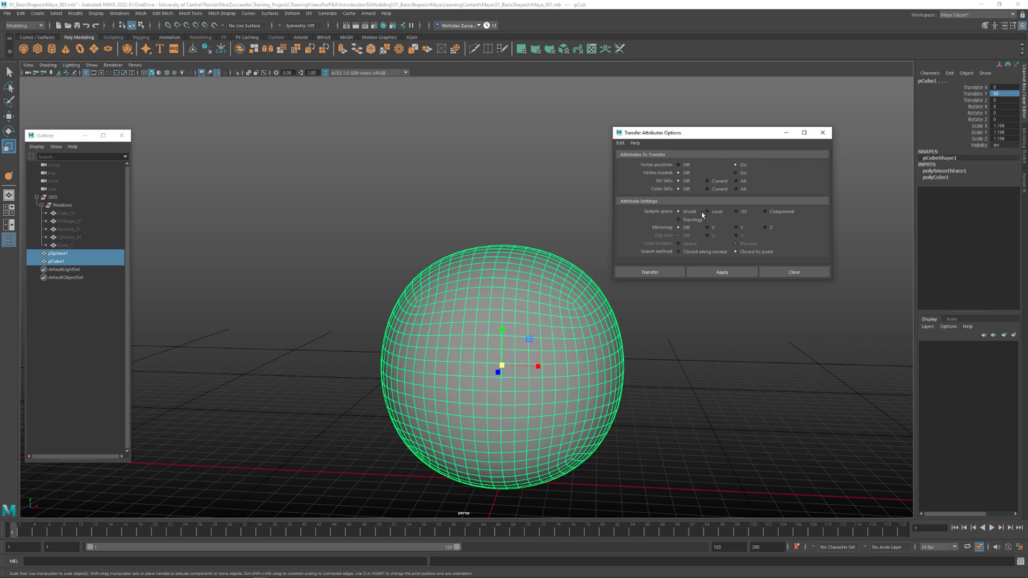
left_click(707, 274)
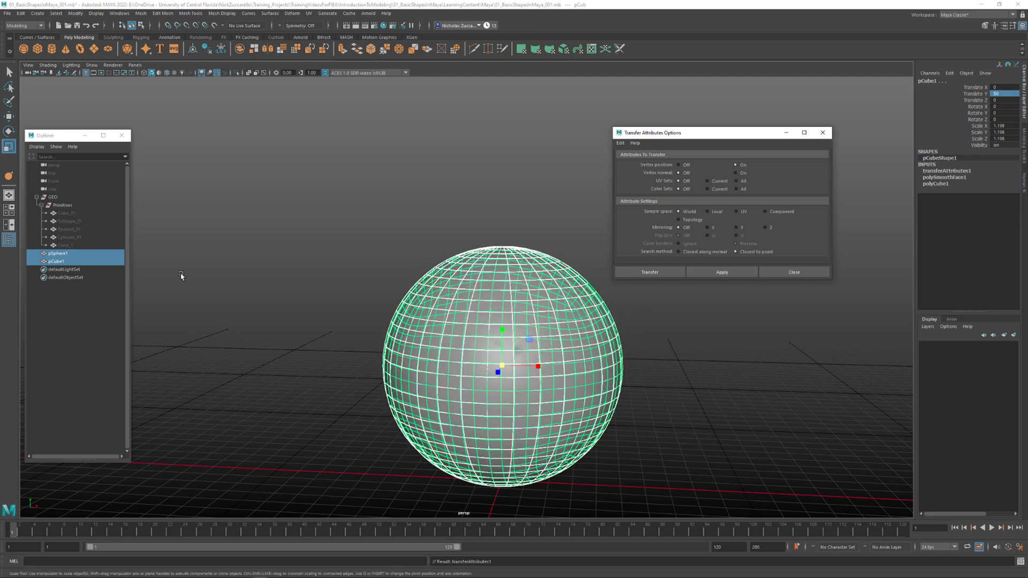
Delete the construction history of pCube1 and freeze its transformations
left_click(101, 261)
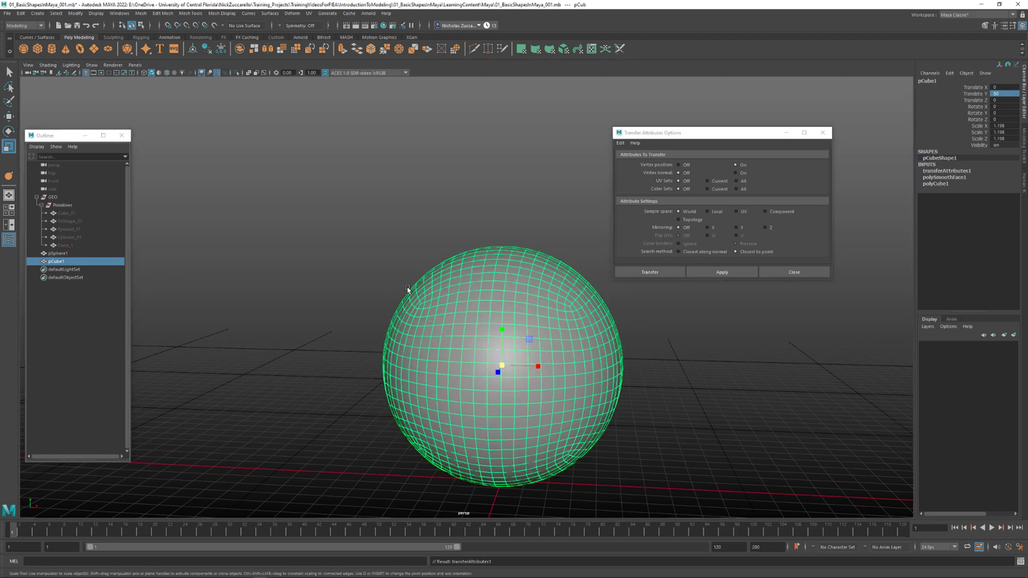
left_click_drag(408, 289, 409, 294, "alt")
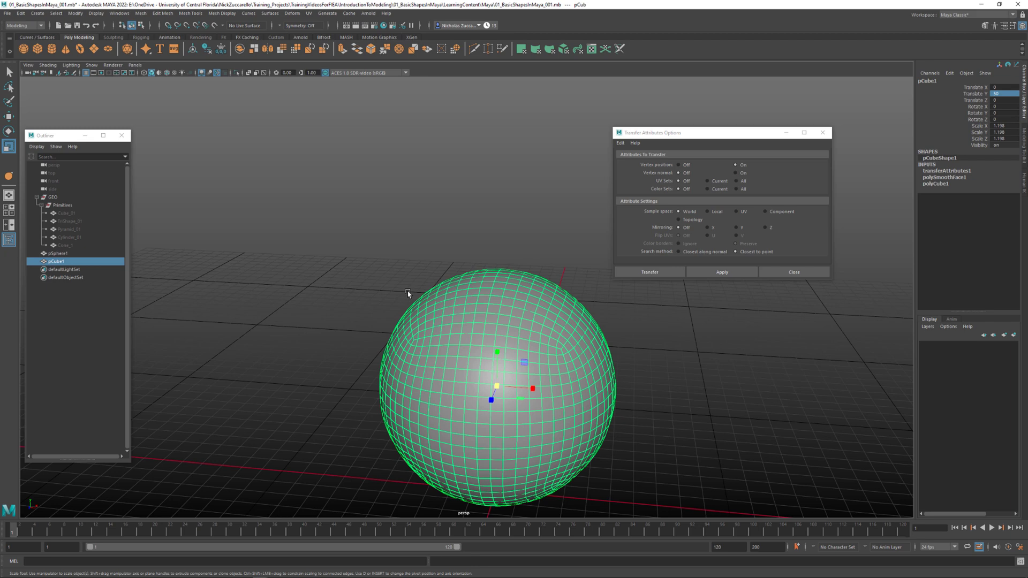
left_click_drag(509, 297, 545, 300, "alt")
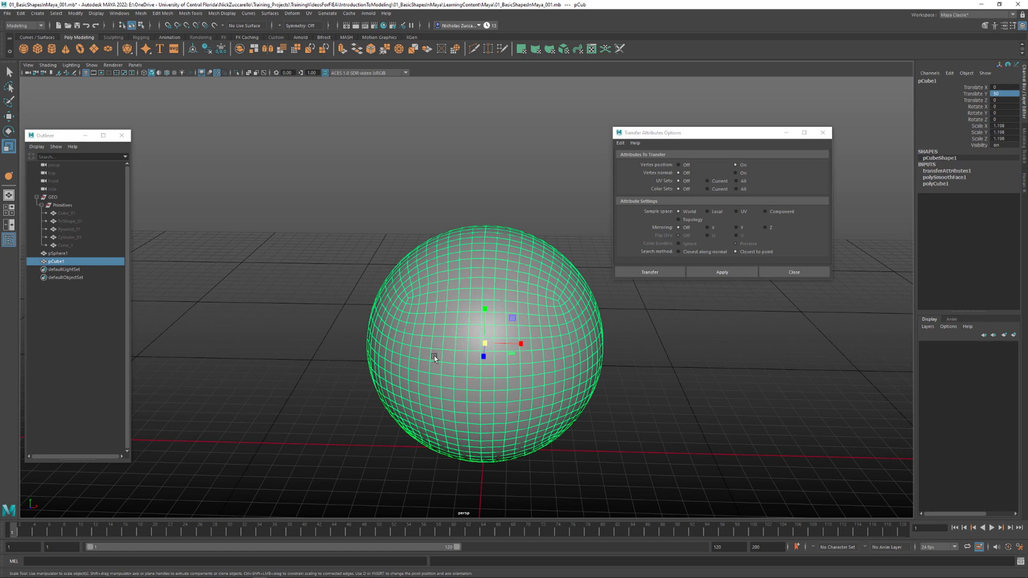
key("alt+shift+d")
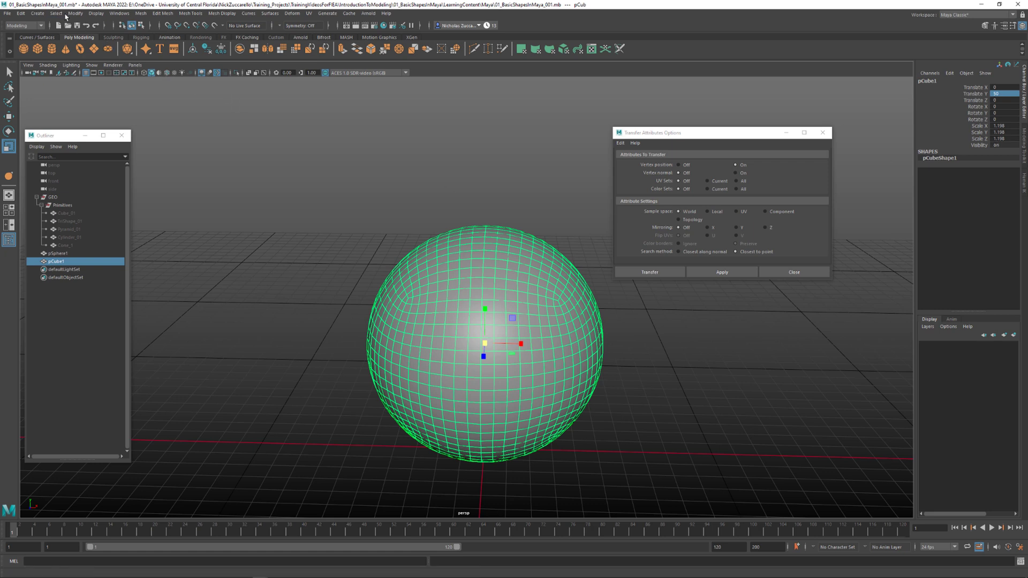
left_click(82, 15)
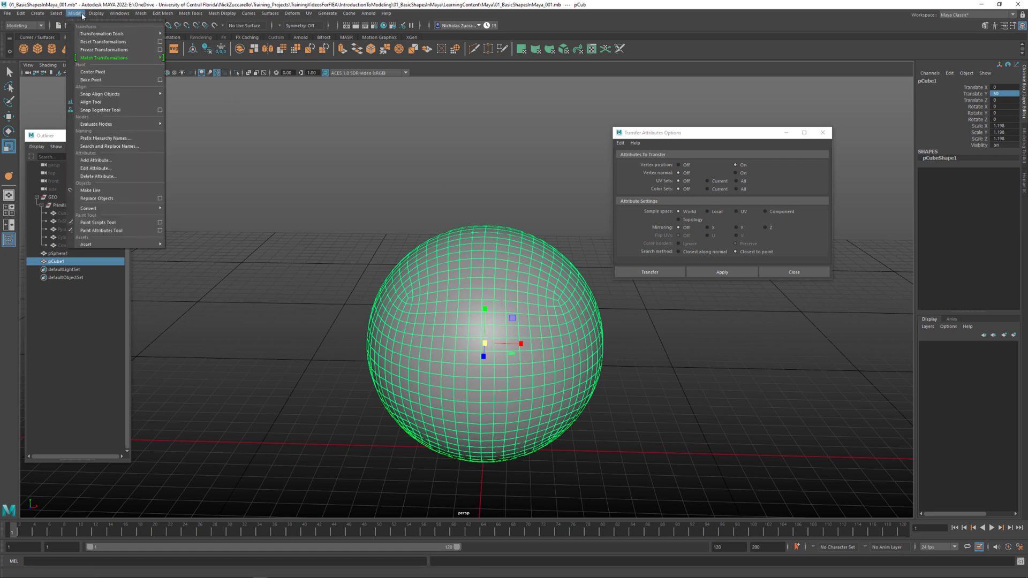
left_click(126, 50)
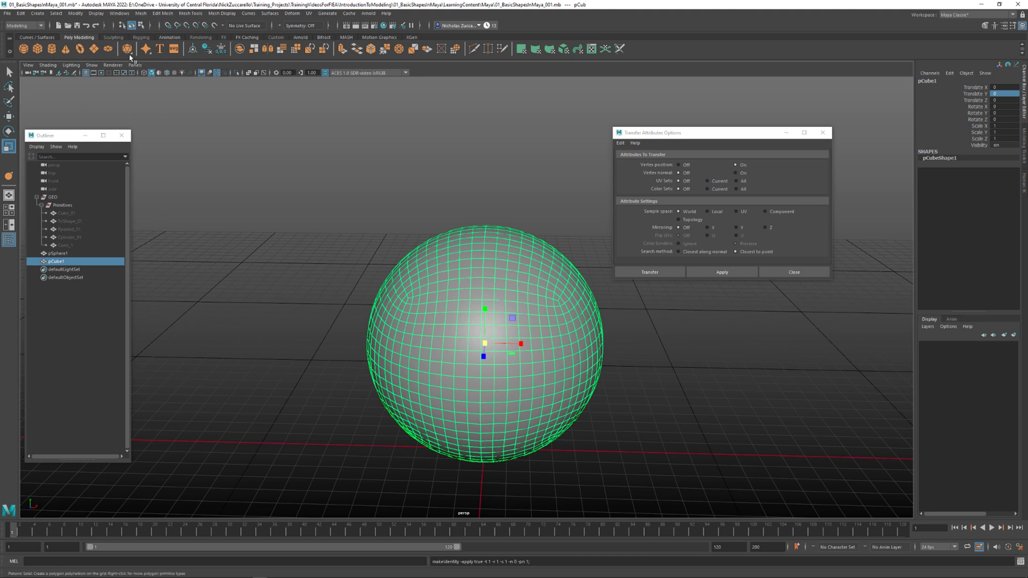
Move the pivot of pCube1 down to the base of the ball, at the grid origin
left_click_drag(537, 379, 523, 369, "alt")
key("d")
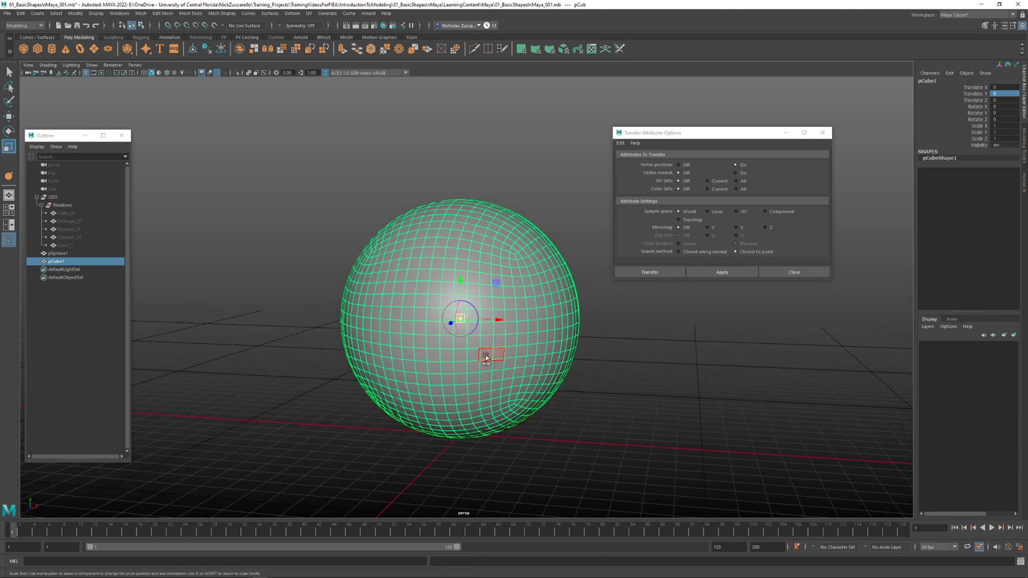
left_click_drag(469, 290, 504, 424)
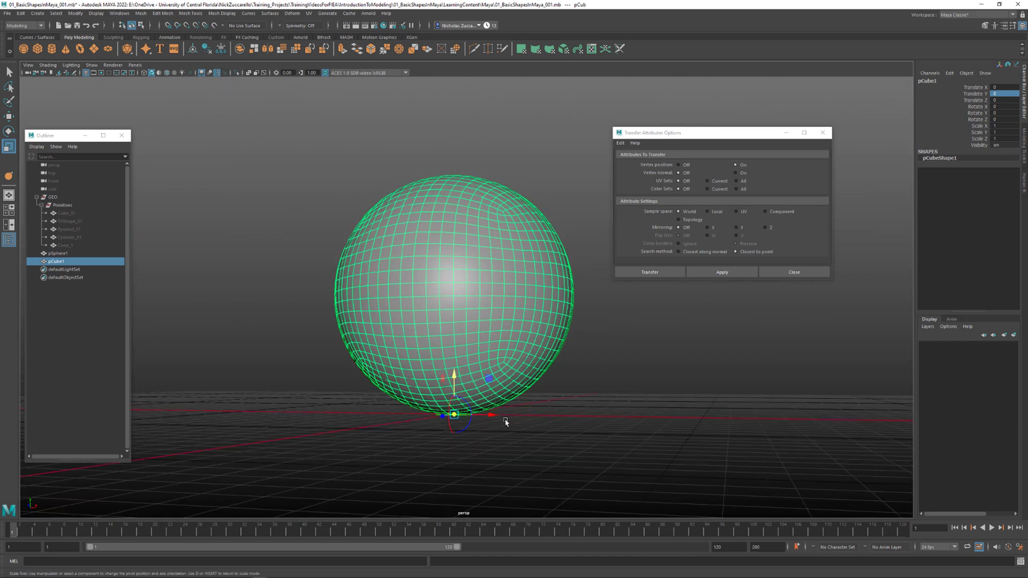
left_click_drag(516, 407, 525, 416, "alt")
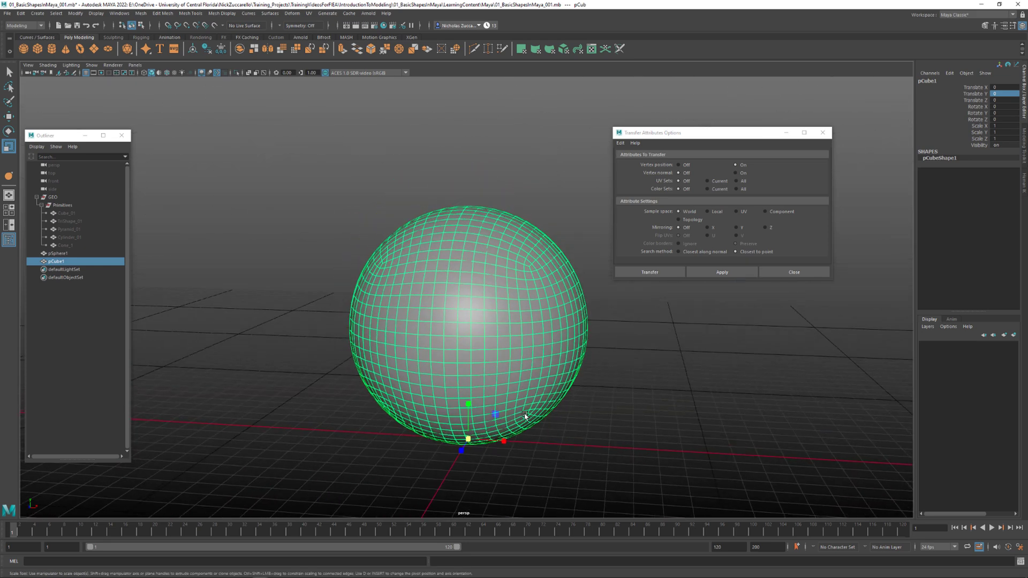
Compare the wireframes of pSphere1 and pCube1, ending with pSphere1 selected, and dismiss the Transfer Attributes options
left_click(62, 254)
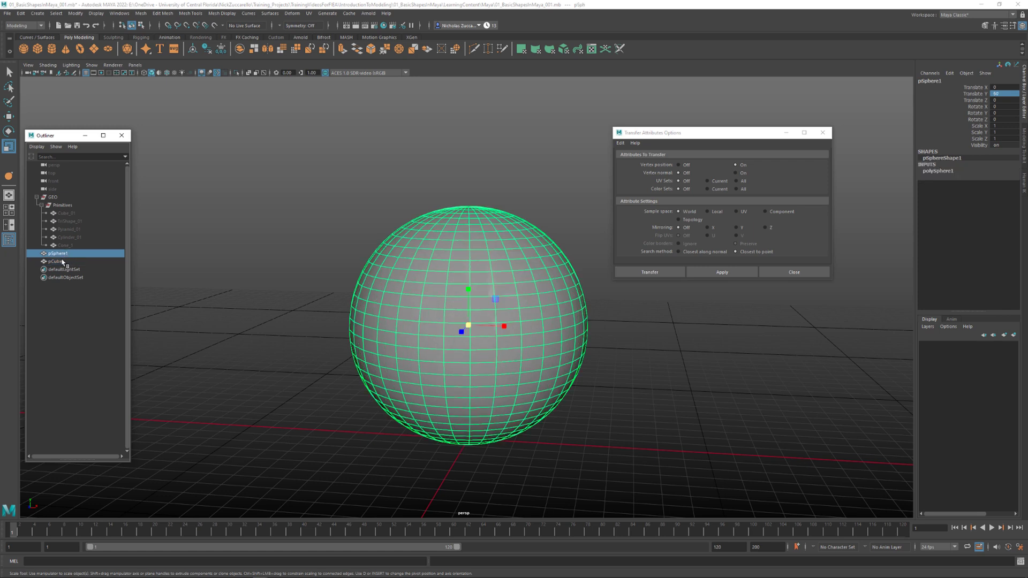
left_click(62, 261)
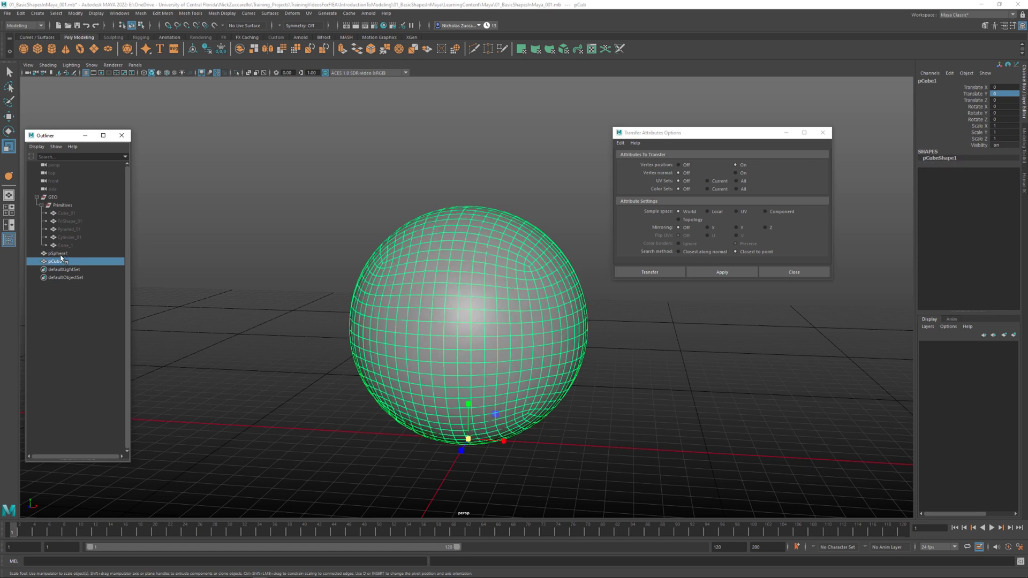
left_click(61, 255)
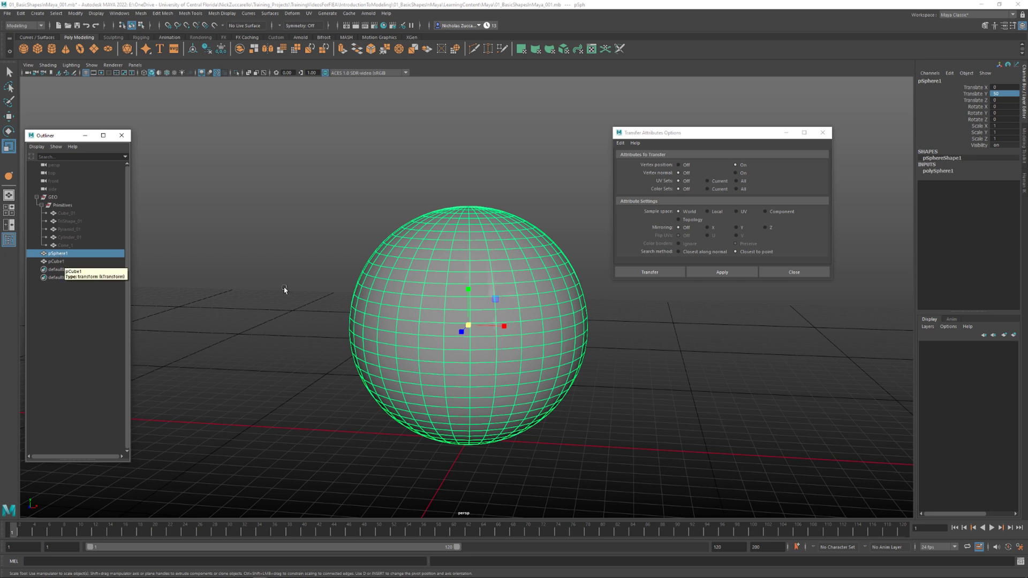
left_click(823, 132)
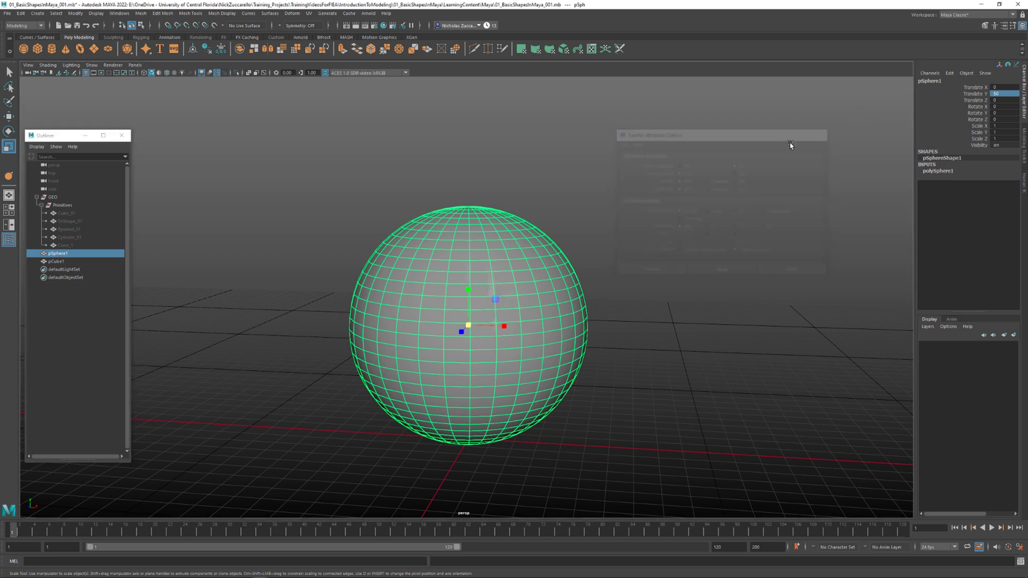
Delete the primitive sphere pSphere1 that served as the transfer source
left_click(58, 262)
left_click(59, 254)
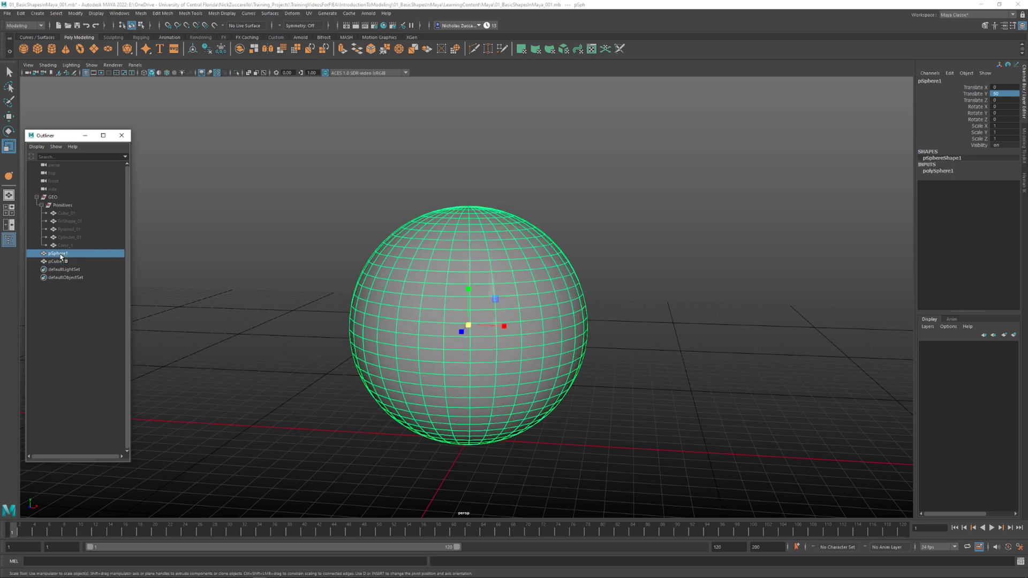
key("Delete")
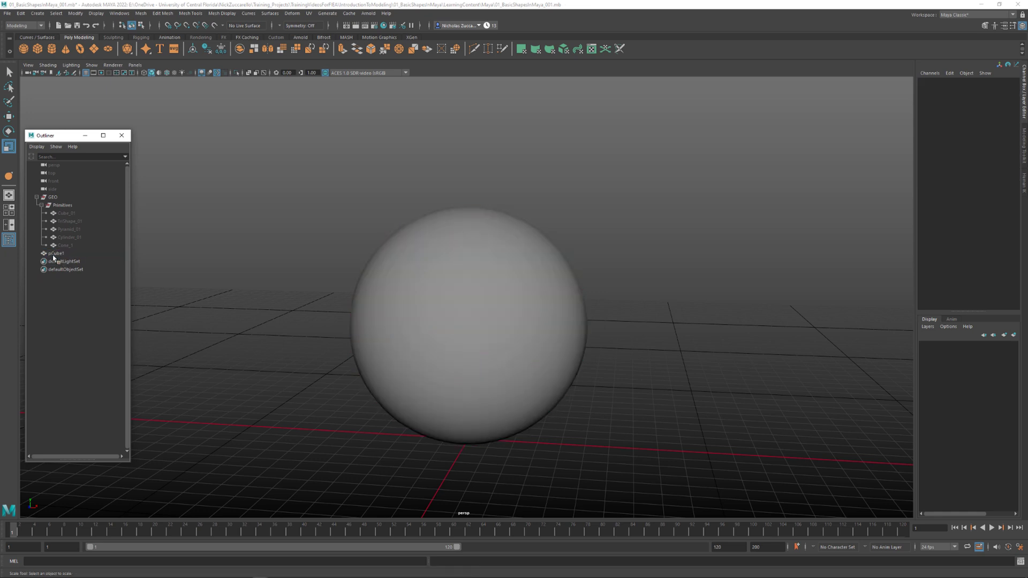
Rename pCube1 as Sphere_FromCube_01 and move it into the Primitives group
double_click(59, 254)
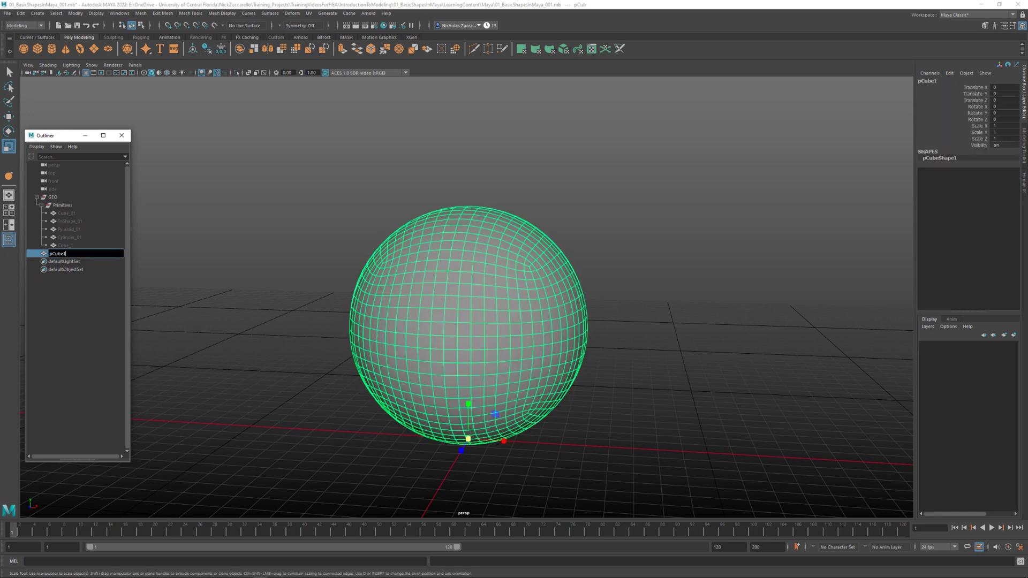
left_click_drag(66, 254, 48, 254)
type("s")
key("Return")
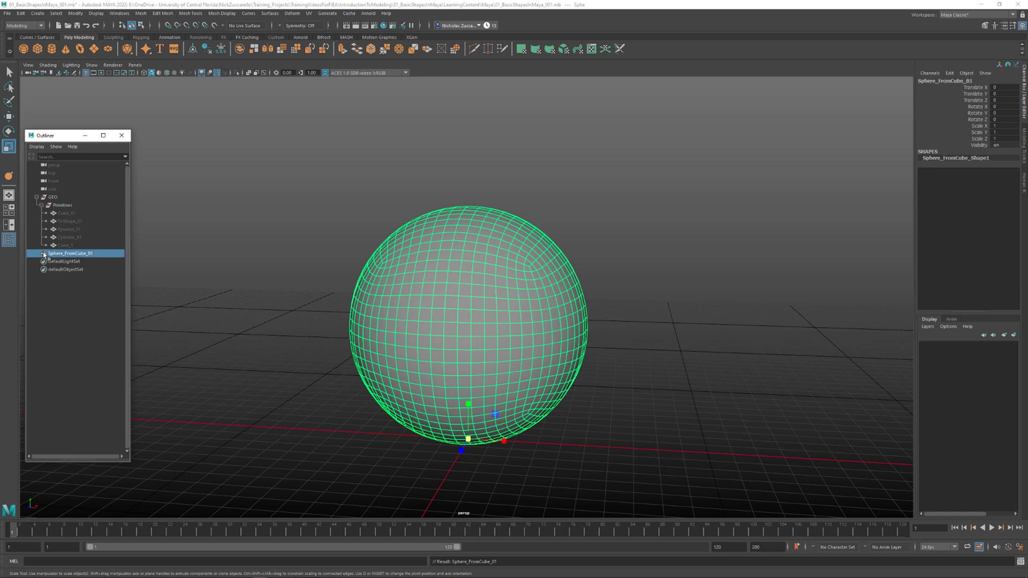
left_click_drag(78, 255, 75, 206)
left_click(358, 210)
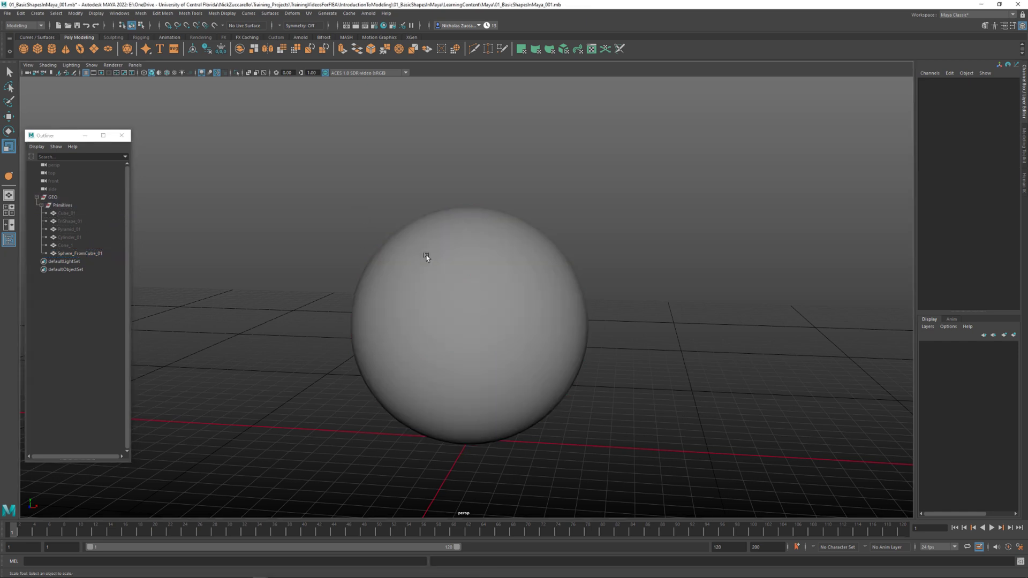
Assign an existing glossy material to Sphere_FromCube_01 and hide the sphere
left_click_drag(426, 257, 521, 299, "alt")
left_click(521, 301)
right_click(520, 302)
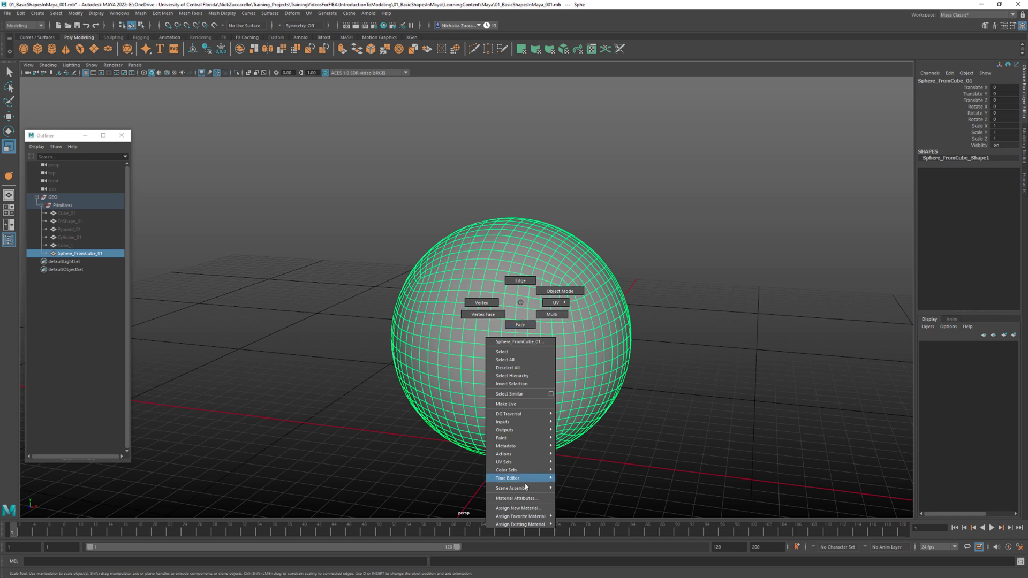
mouse_move(522, 525)
left_click(575, 525)
left_click(723, 349)
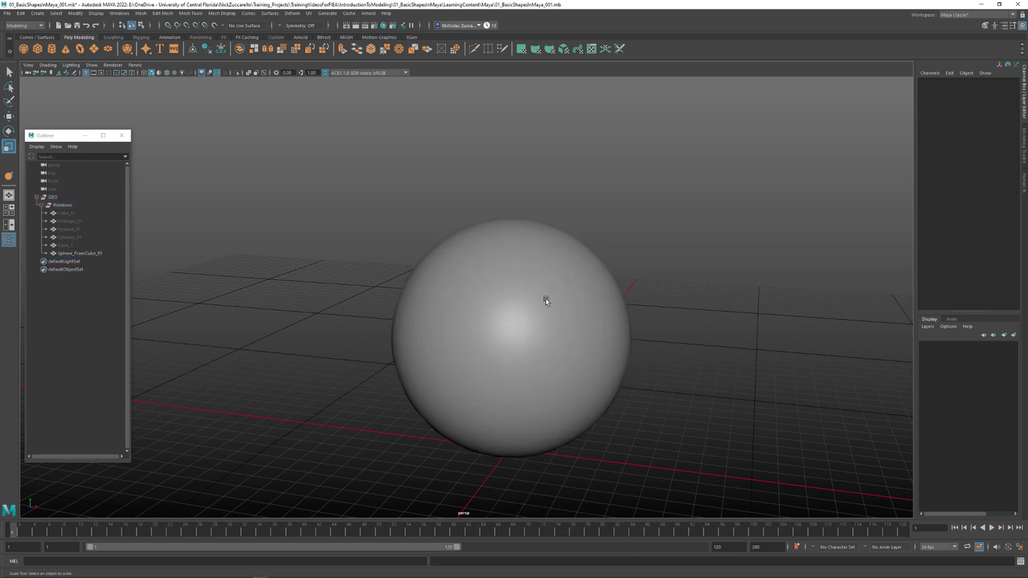
scroll(578, 322, "up", 5)
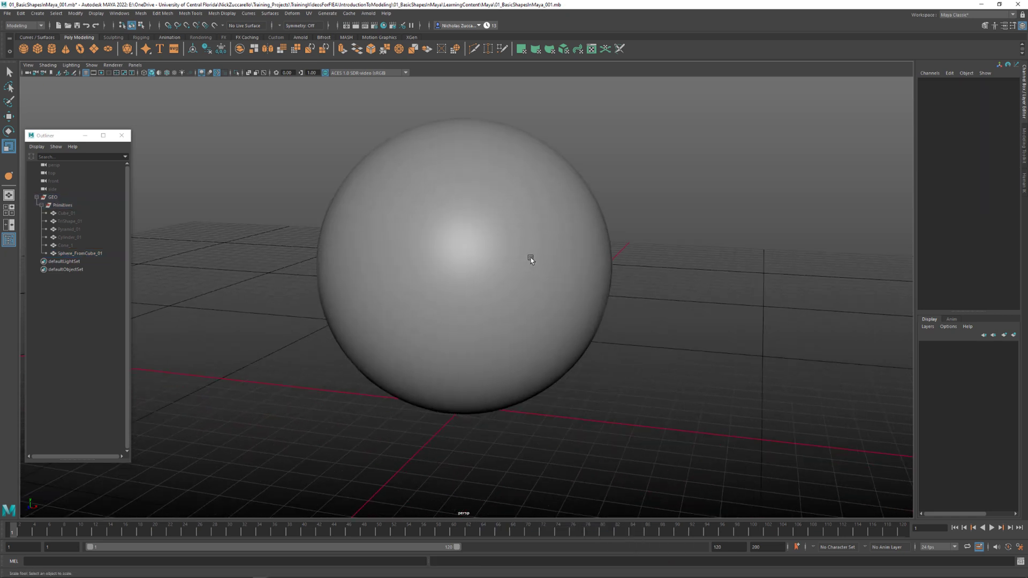
scroll(536, 268, "up", 3)
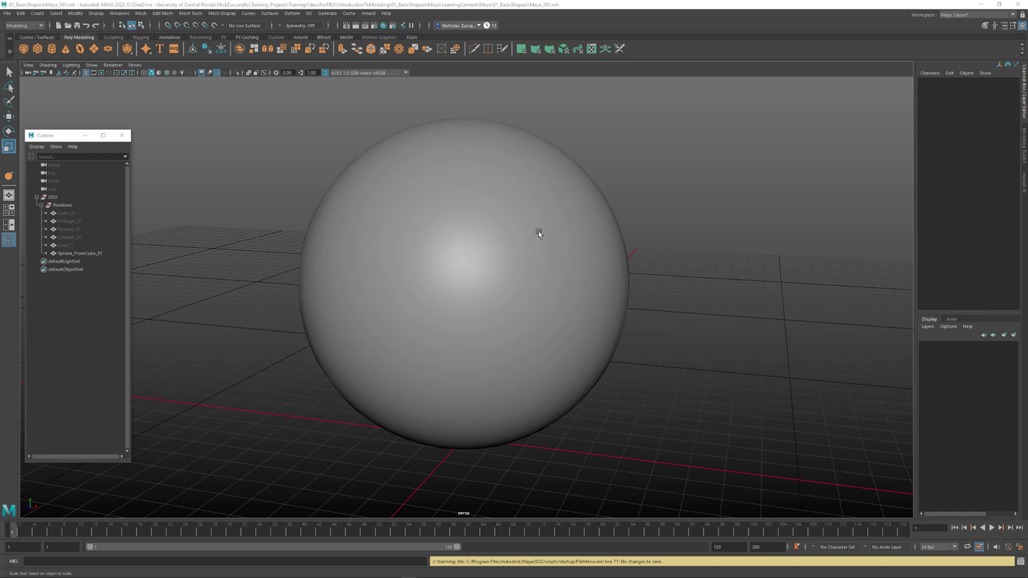
left_click(447, 264)
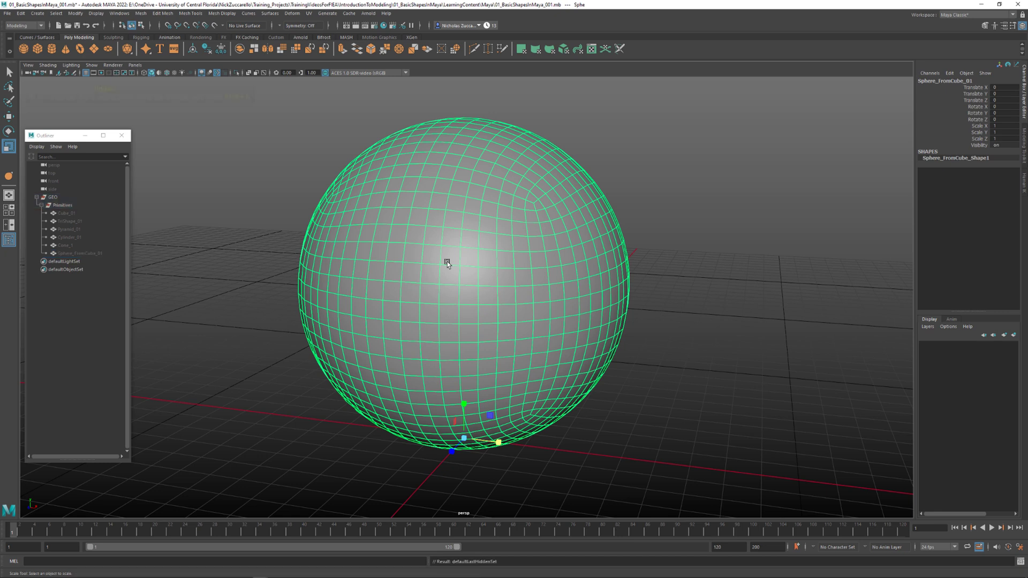
key("ctrl+h")
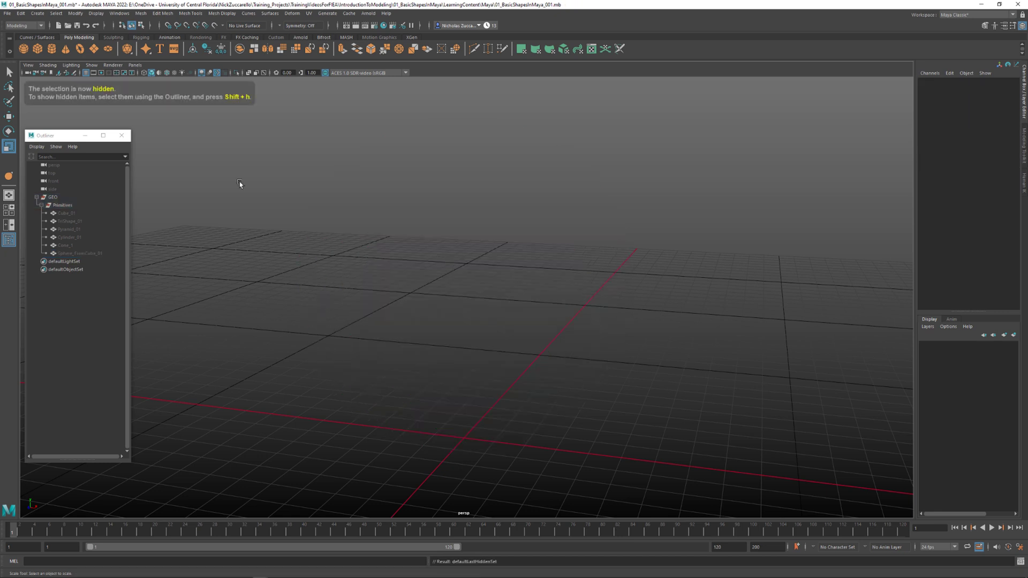
Detach the list of polygon primitives as a floating window beside the Outliner
left_click(38, 14)
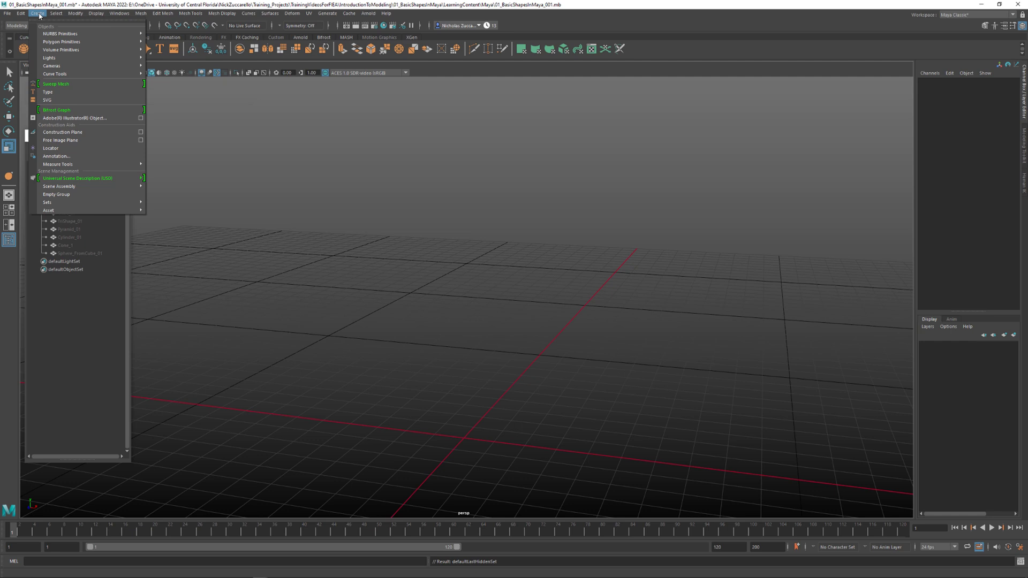
mouse_move(123, 42)
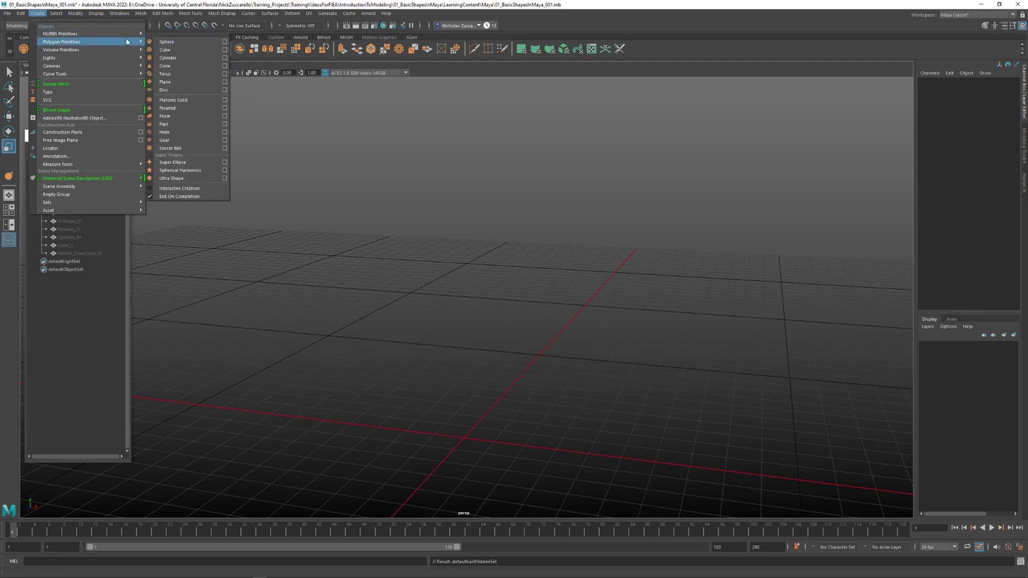
left_click(182, 38)
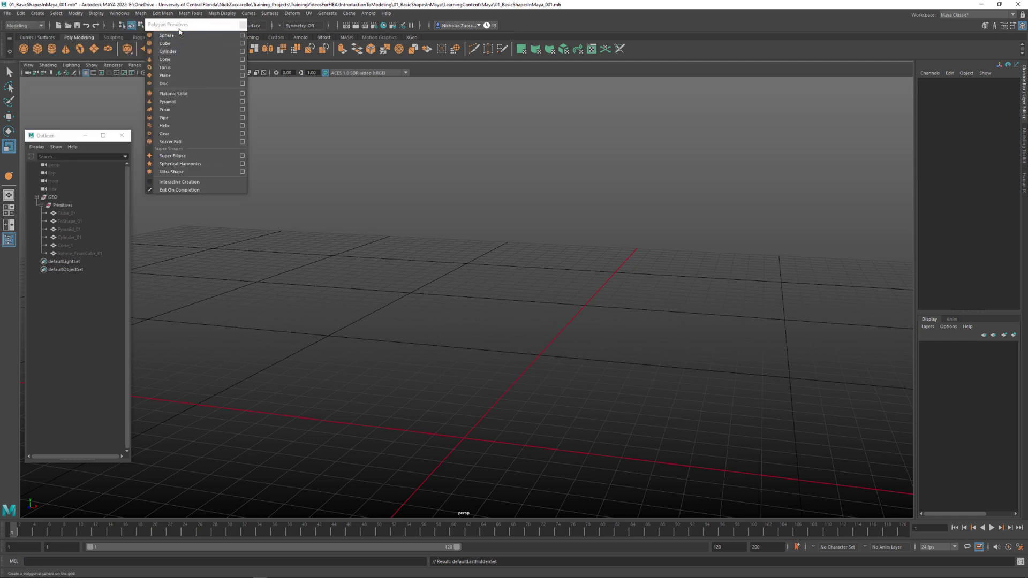
left_click_drag(177, 26, 168, 299)
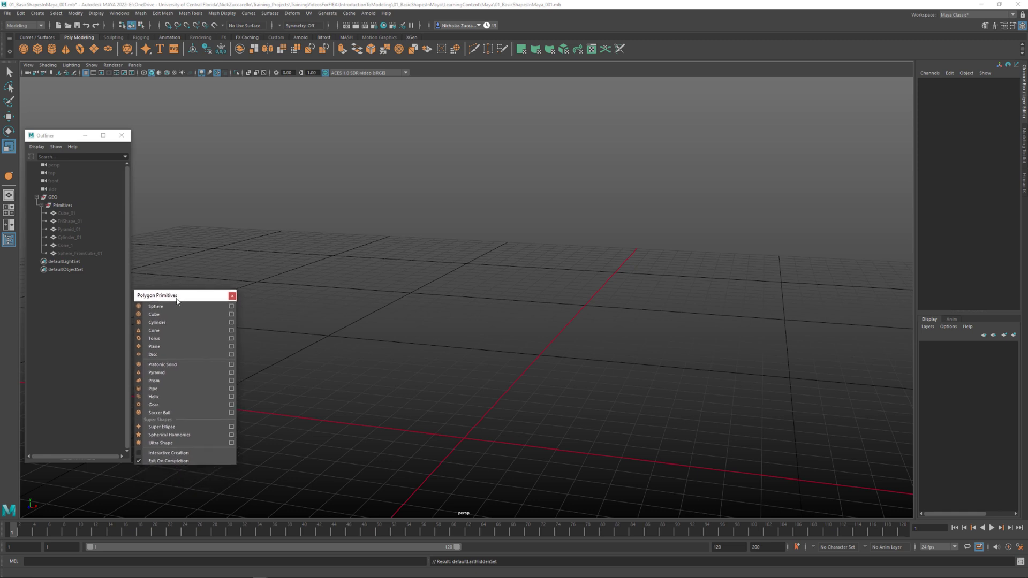
Create a polygon sphere with radius 25, 16 axis divisions and 16 height divisions
left_click(232, 307)
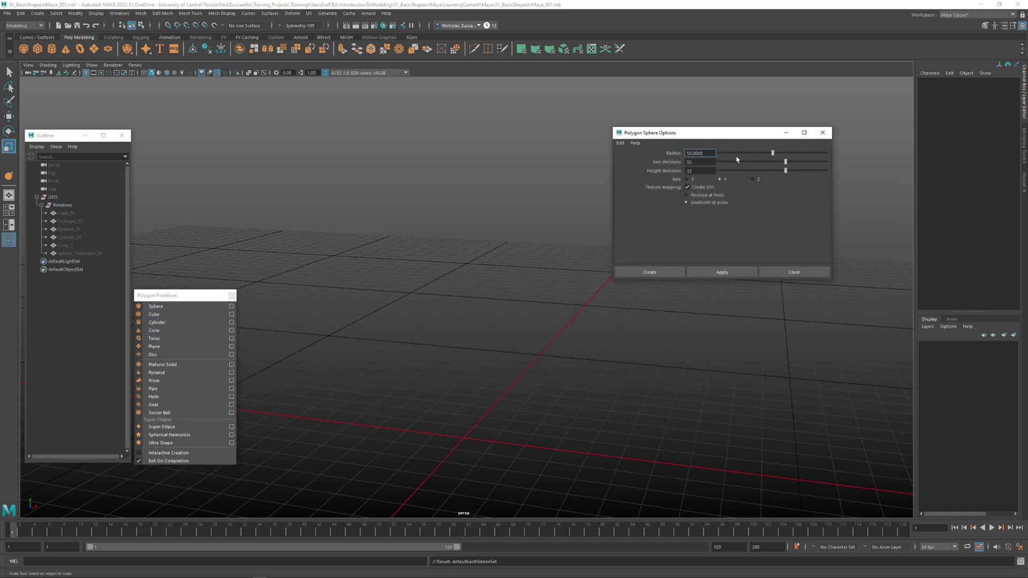
left_click_drag(711, 153, 636, 140)
type("25")
key("Tab")
key("Tab")
key("Tab")
left_click(726, 271)
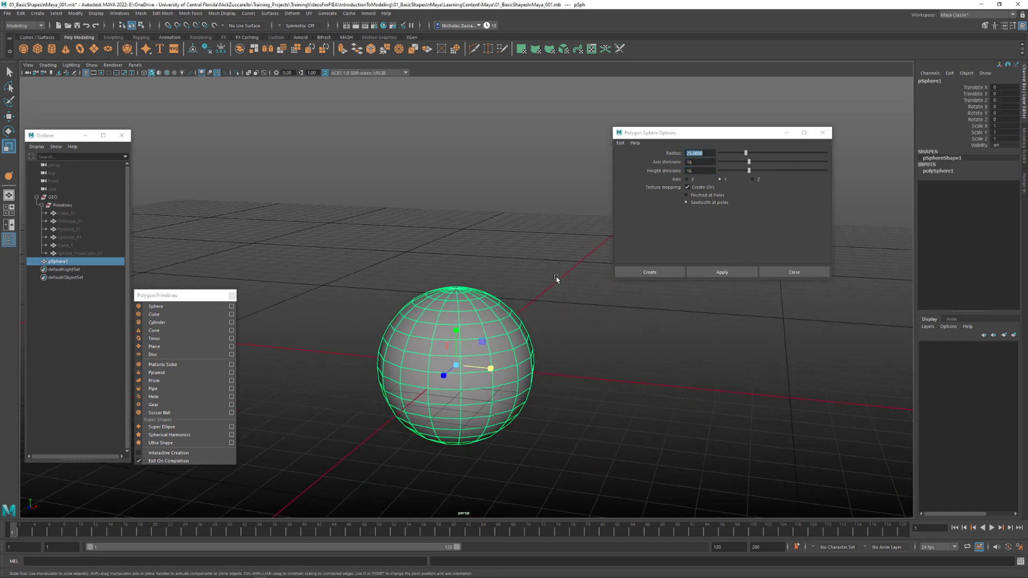
Raise the new sphere to rest on the grid by setting its Translate Y to 25
left_click_drag(556, 278, 531, 306, "alt")
key("w")
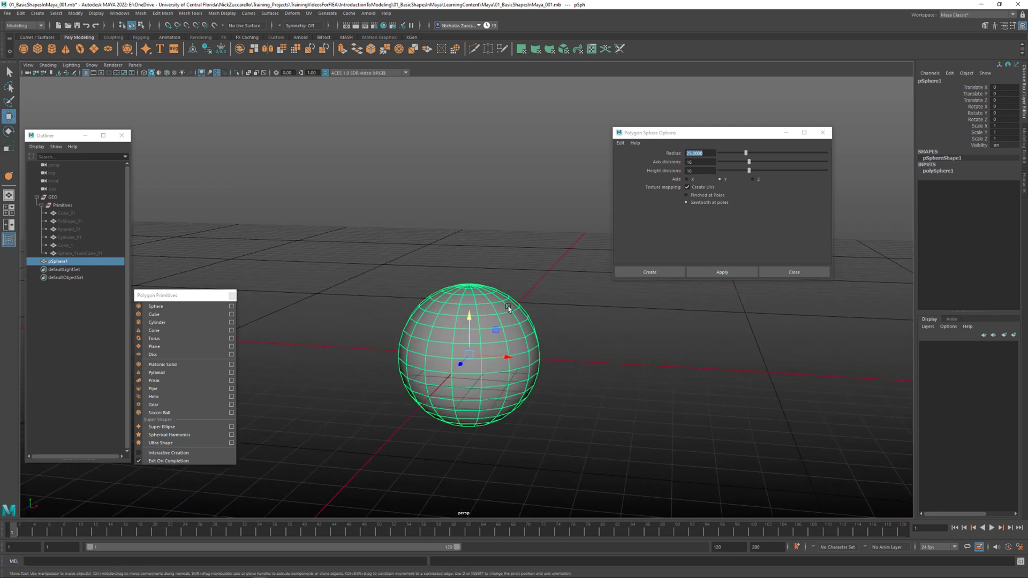
left_click_drag(469, 318, 494, 298)
left_click_drag(460, 263, 460, 248)
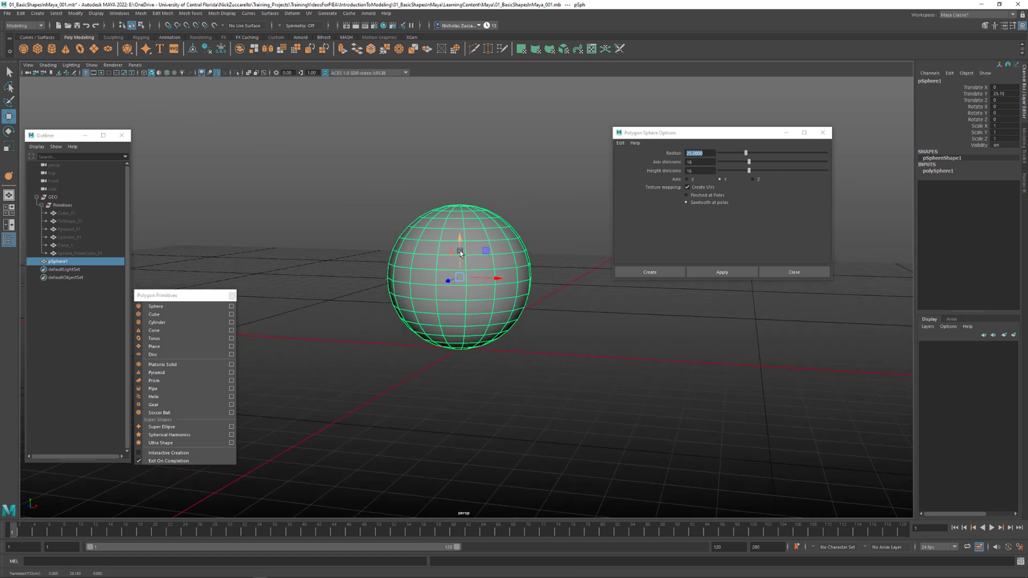
double_click(1002, 93)
type("25")
key("Return")
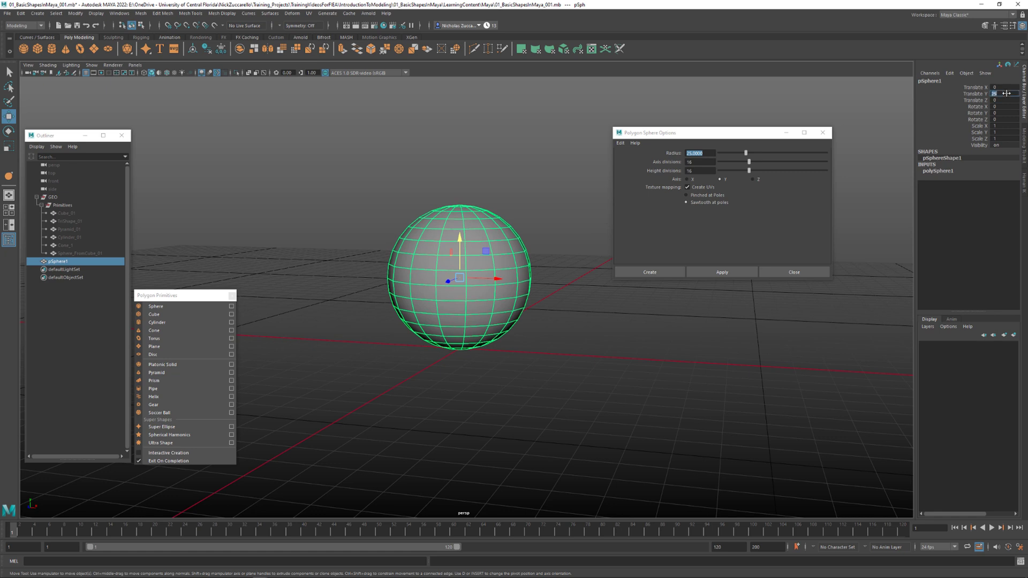
Duplicate the sphere and move the copy straight up above the original, to a Translate Y of about 87
left_click_drag(613, 294, 610, 365, "alt")
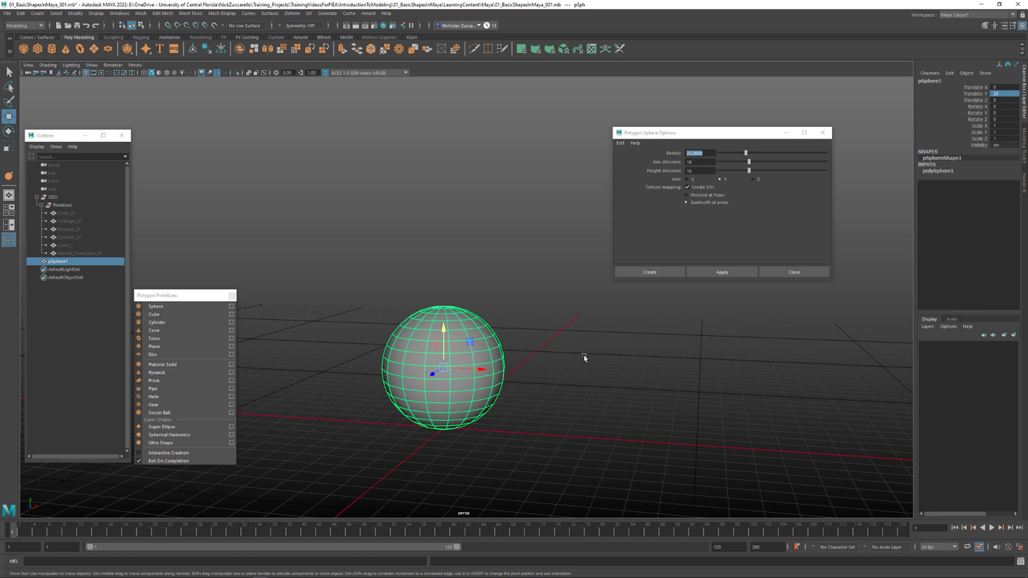
key("ctrl+d")
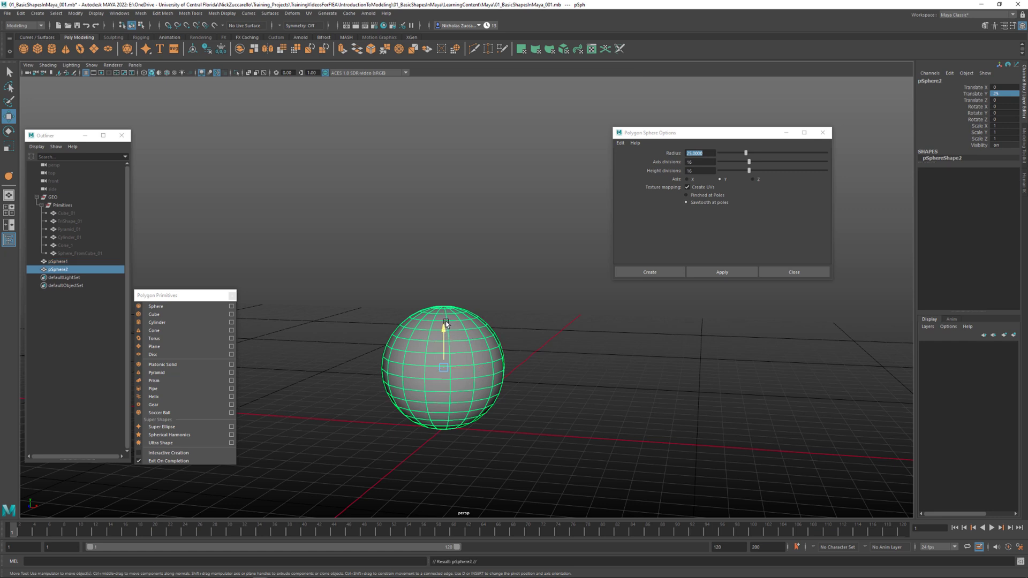
left_click_drag(446, 323, 459, 177)
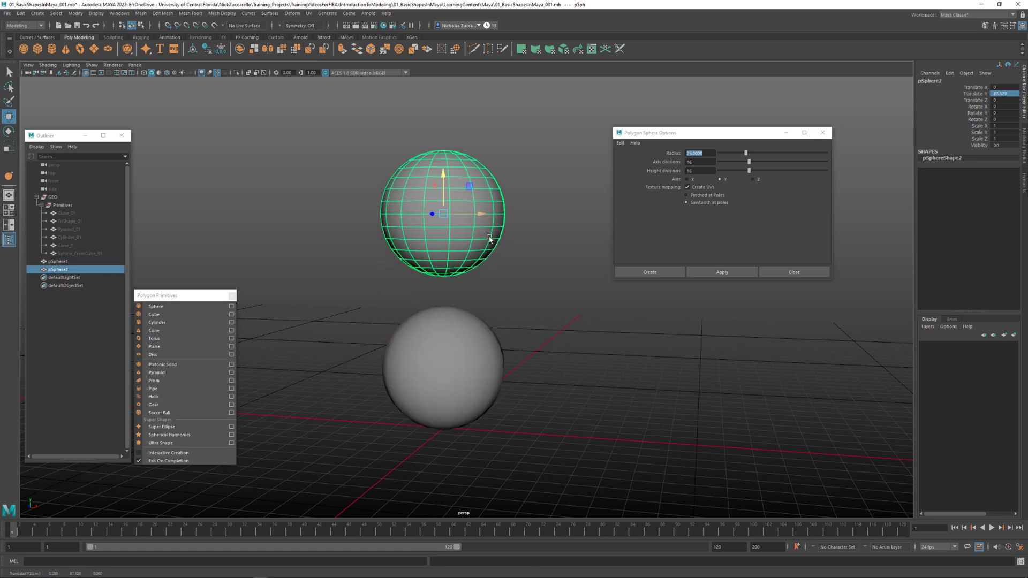
In the front view, lower the duplicate onto the original sphere and set its Translate Y to exactly 75
left_click_drag(525, 252, 508, 347, "alt")
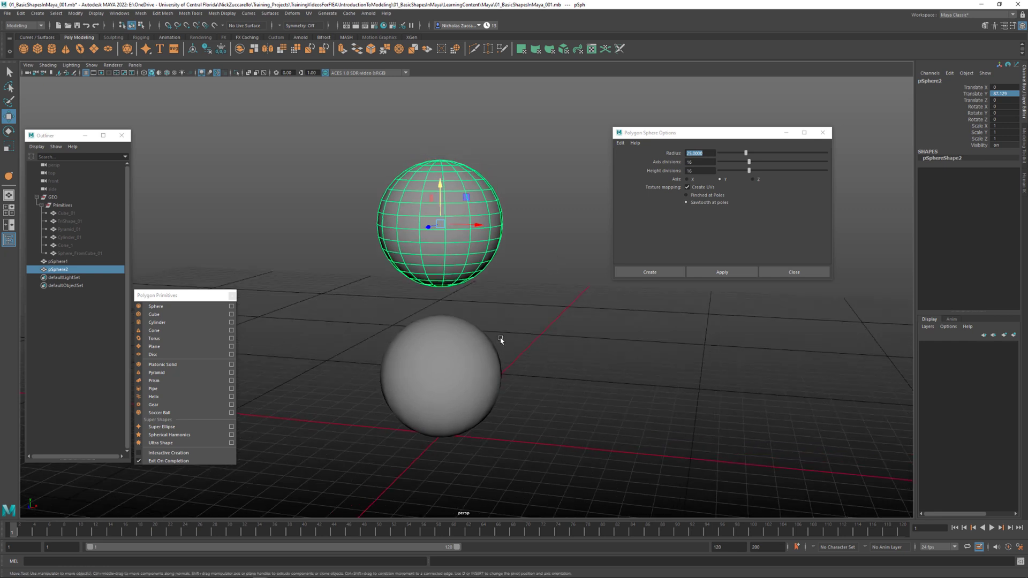
key("space")
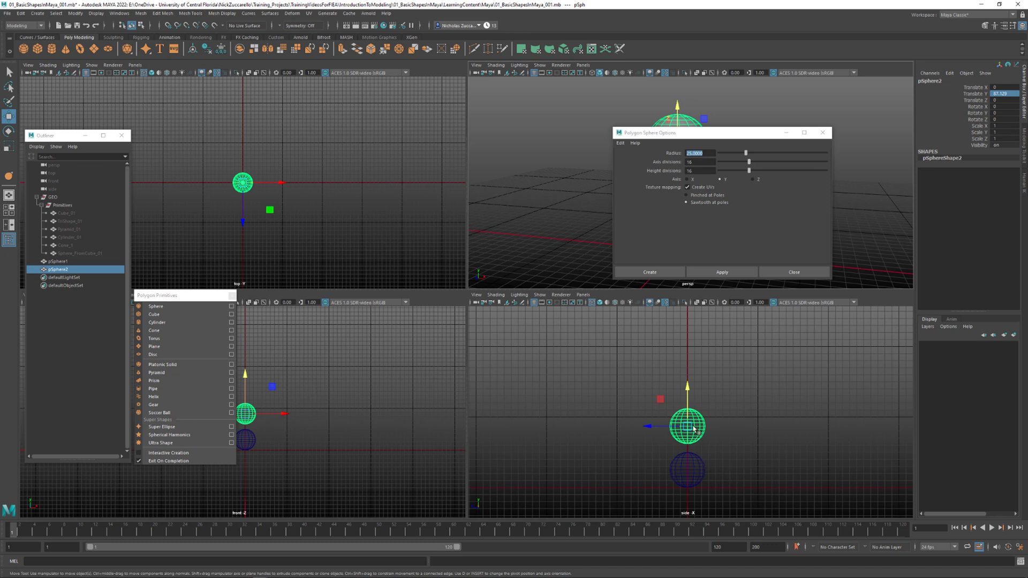
key("space")
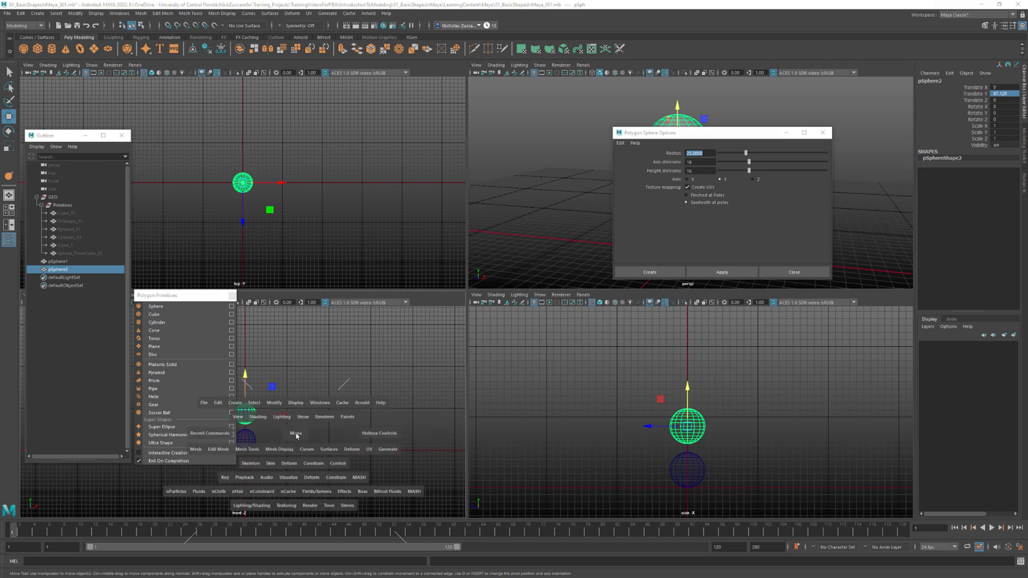
scroll(395, 388, "up", 3)
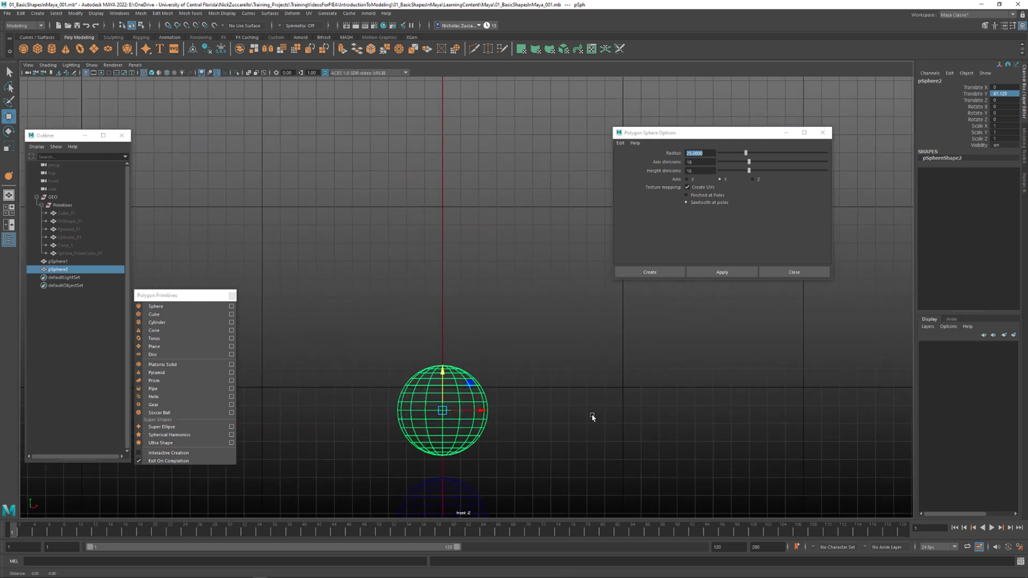
middle_click_drag(439, 370, 489, 269, "alt")
left_click_drag(491, 271, 496, 295)
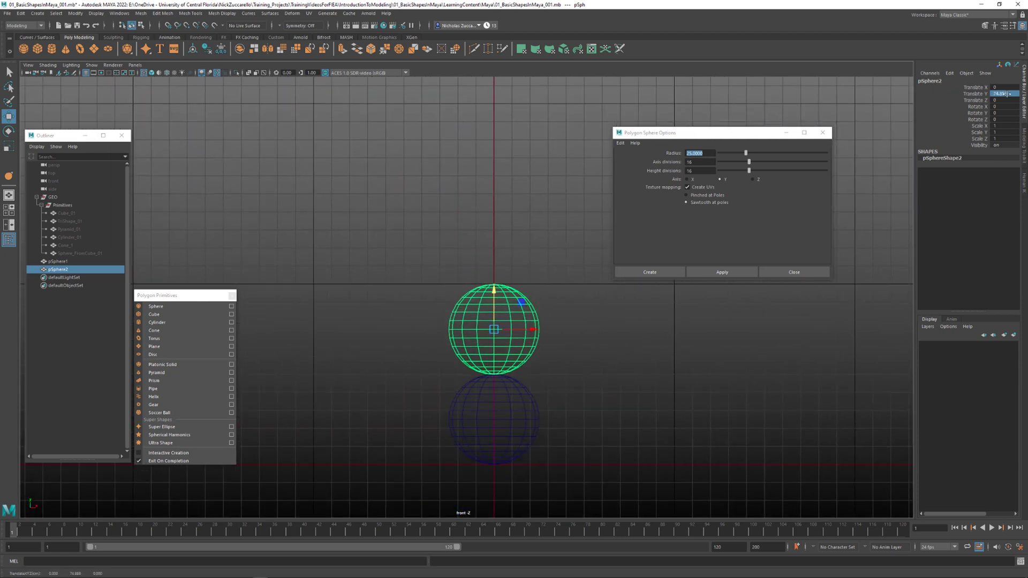
mouse_move(494, 292)
left_mouse_down()
mouse_move(503, 308)
mouse_move(505, 291)
left_mouse_up()
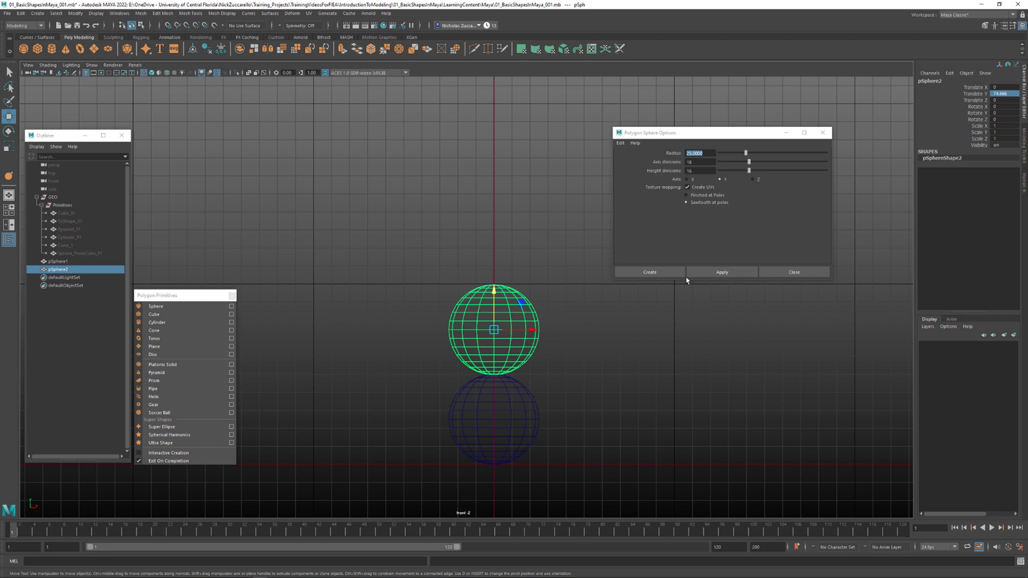
double_click(1015, 93)
type("75")
key("Return")
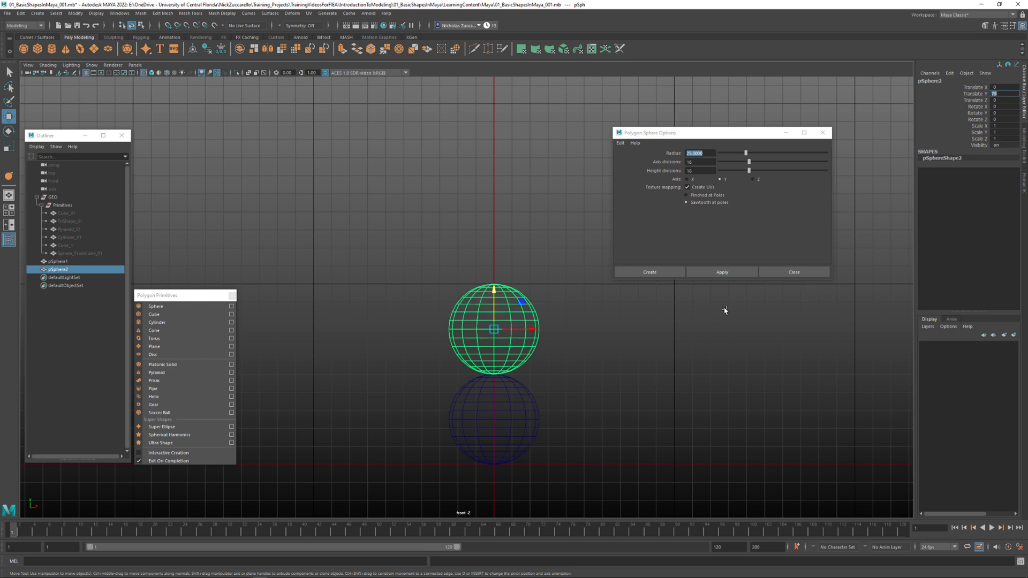
Check how the two stacked spheres meet in the front view and return to the perspective view with the lower sphere selected
left_click(632, 327)
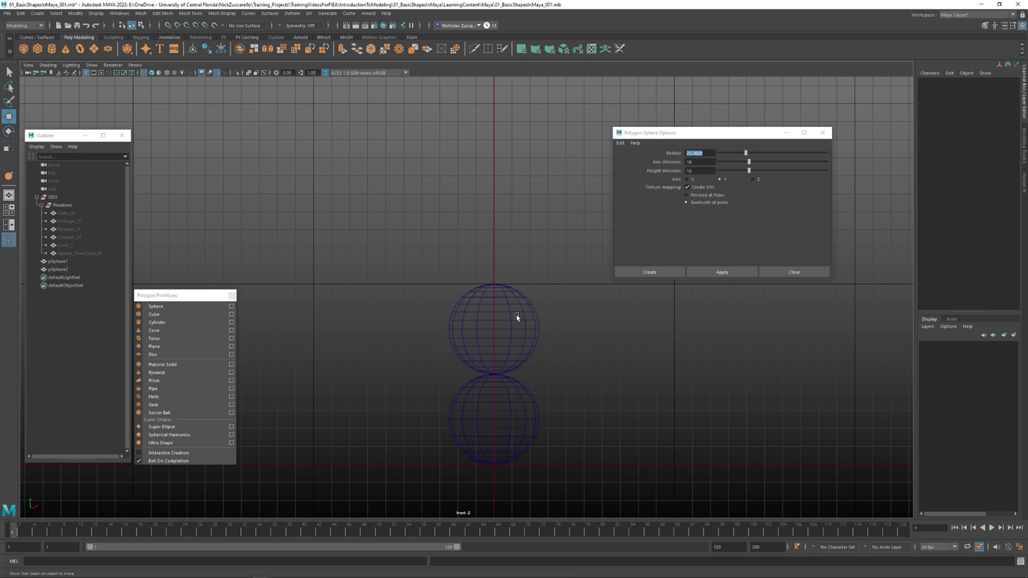
left_click(536, 345)
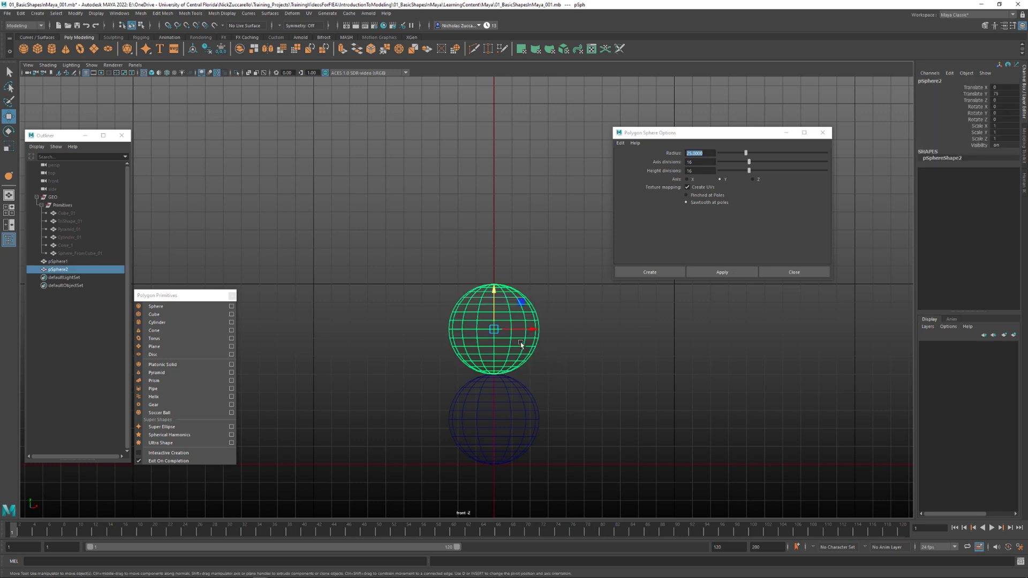
left_click(524, 397)
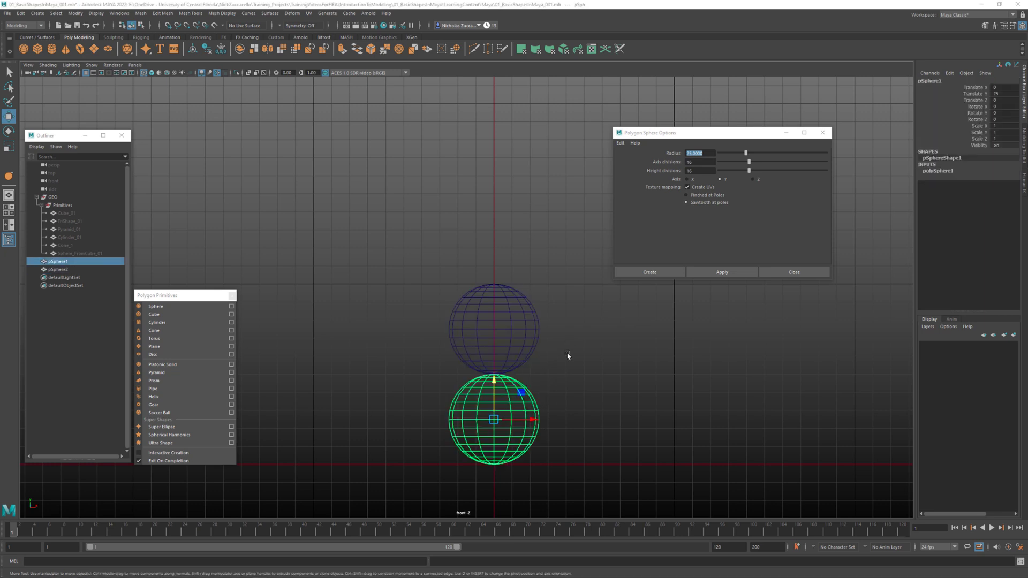
key("space")
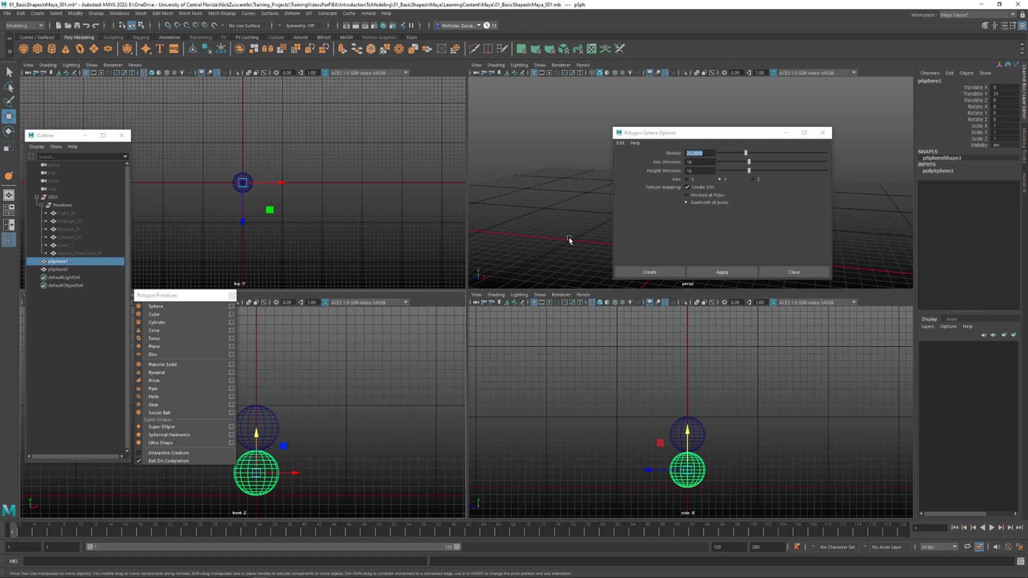
key("space")
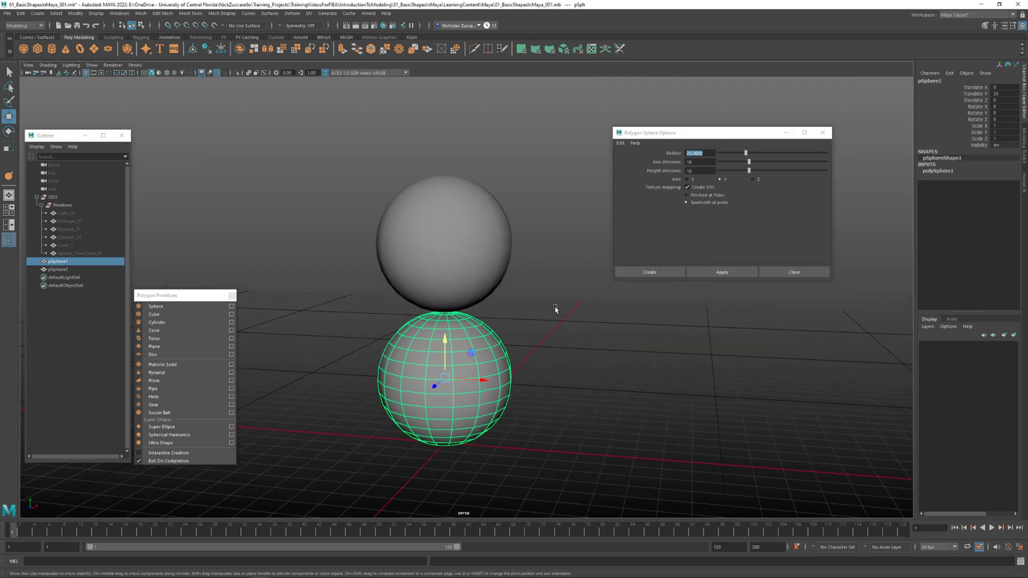
Delete the upper half of the lower sphere's faces, working in wireframe display
key("F11")
left_click_drag(535, 340, 548, 329, "alt")
left_click_drag(366, 265, 579, 335)
key("4")
left_click(355, 237)
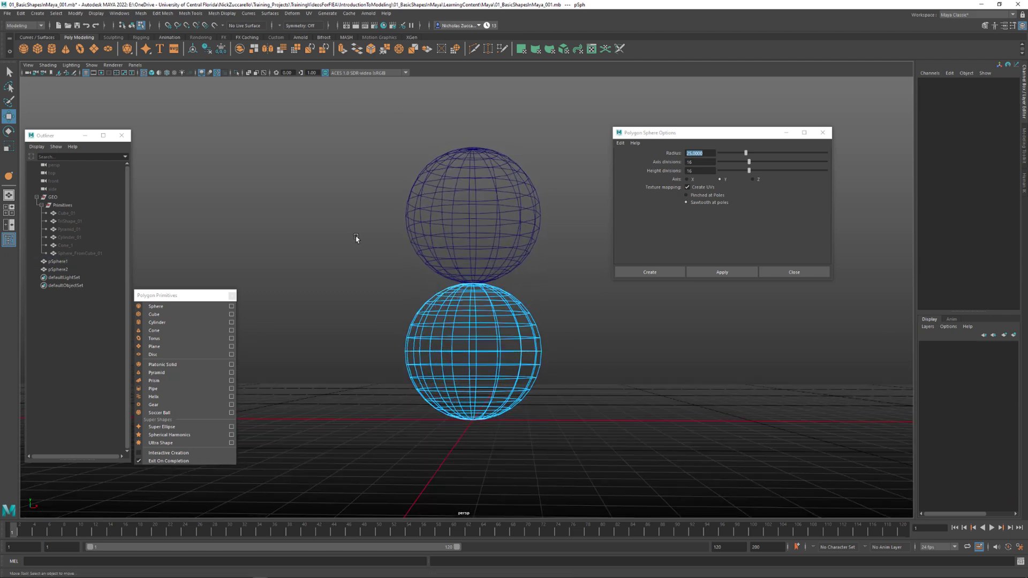
left_click_drag(353, 227, 569, 345)
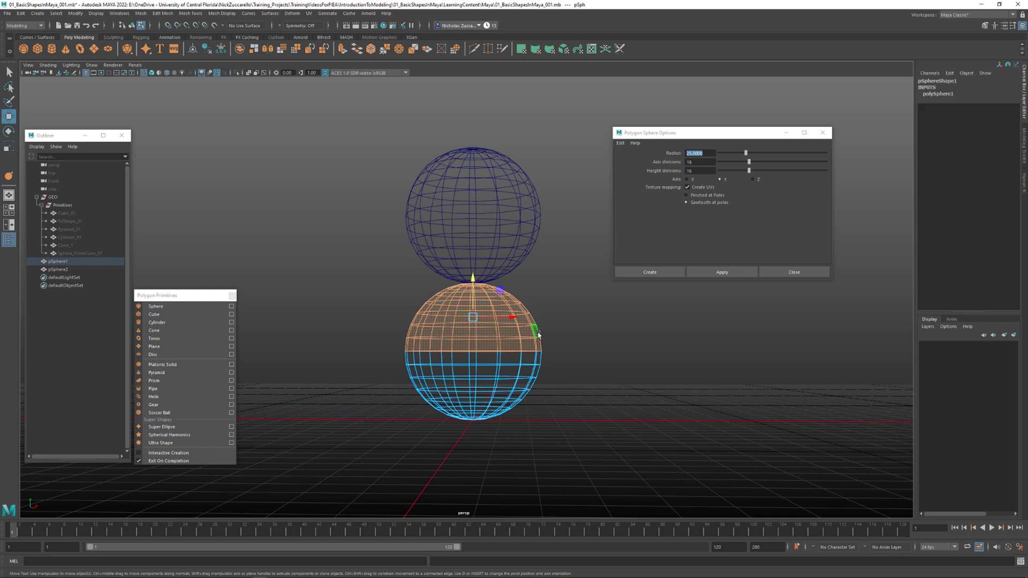
key("Delete")
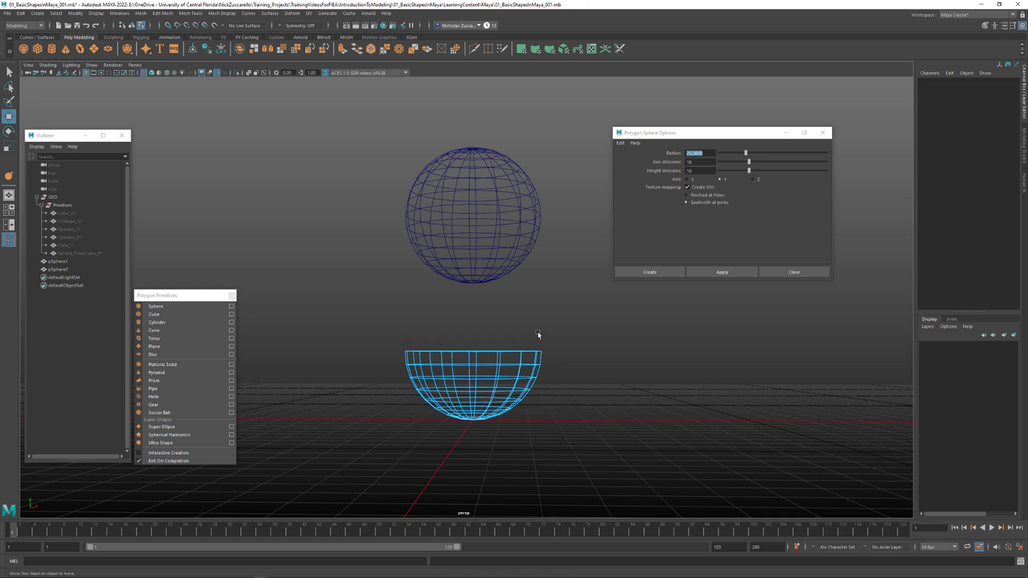
Delete the lower half of the upper sphere's faces, return to object selection and close the sphere options
left_click(493, 268)
left_click_drag(501, 273, 501, 278, "alt")
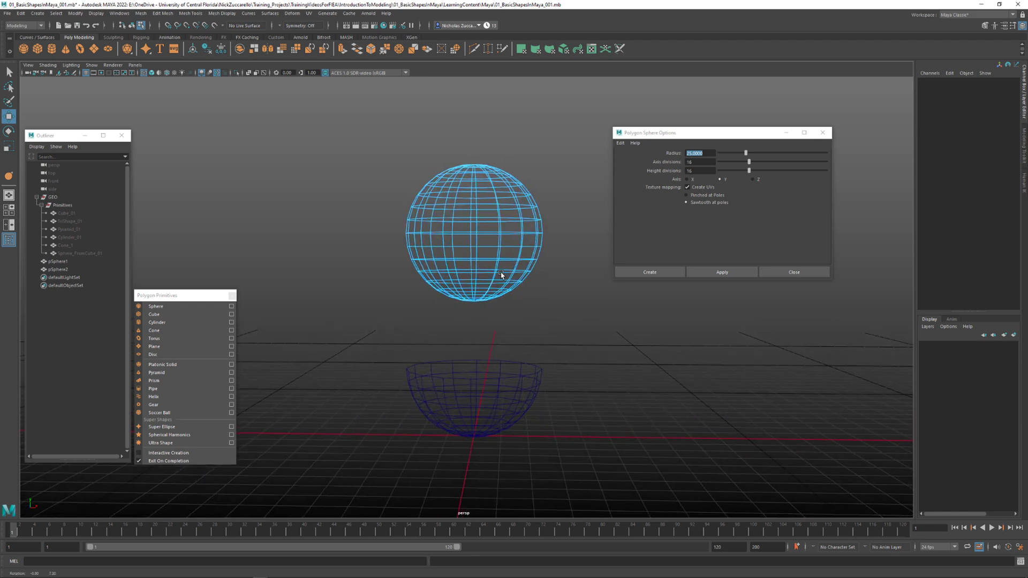
left_click(412, 249)
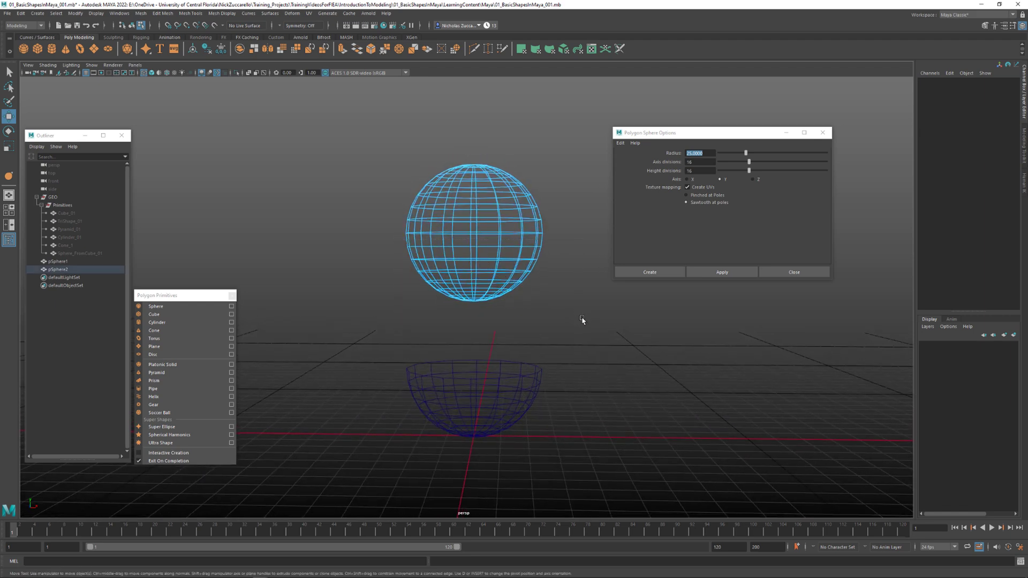
left_click_drag(584, 318, 497, 290, "alt")
key("Delete")
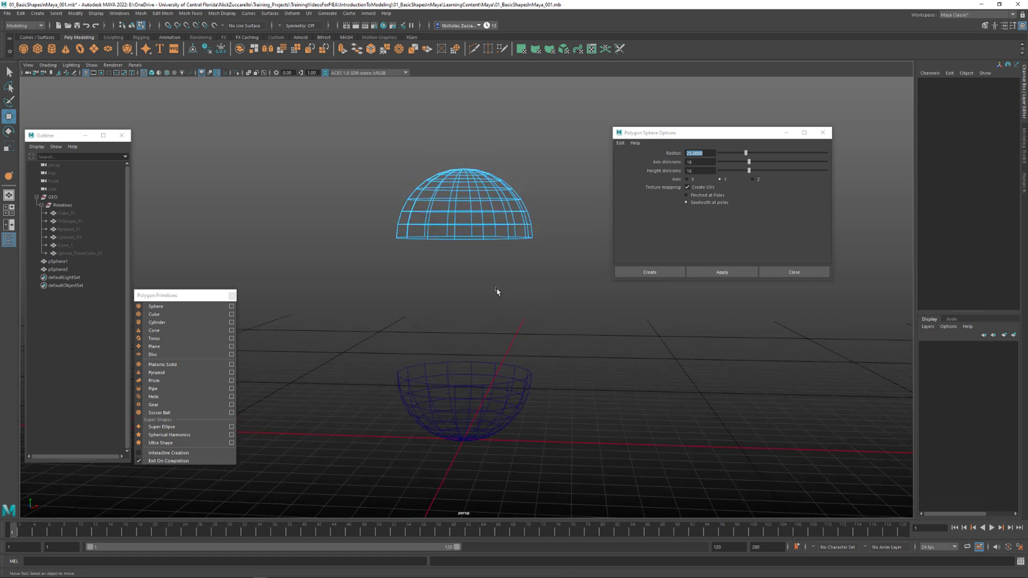
key("F8")
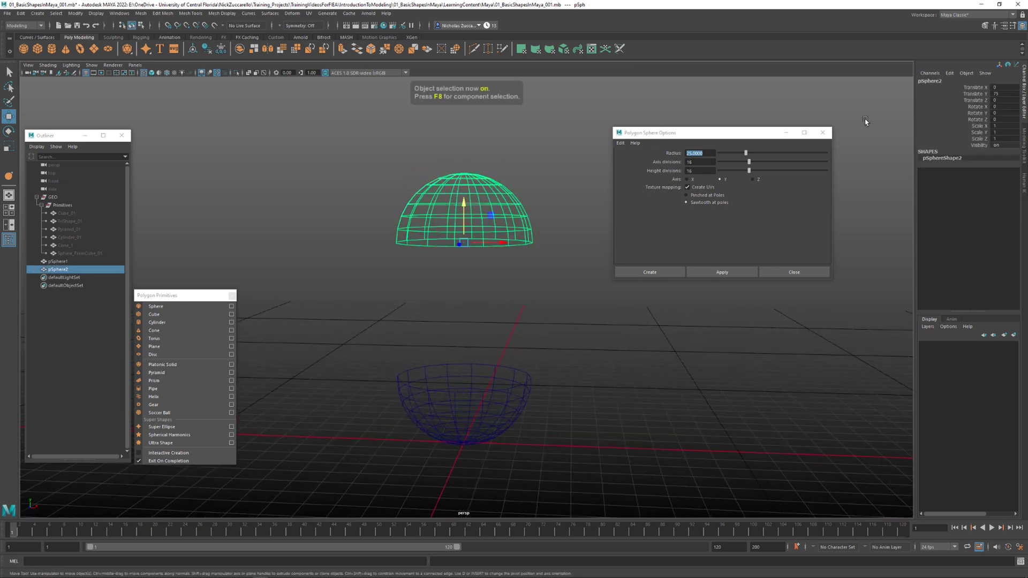
left_click(830, 132)
left_click(301, 175)
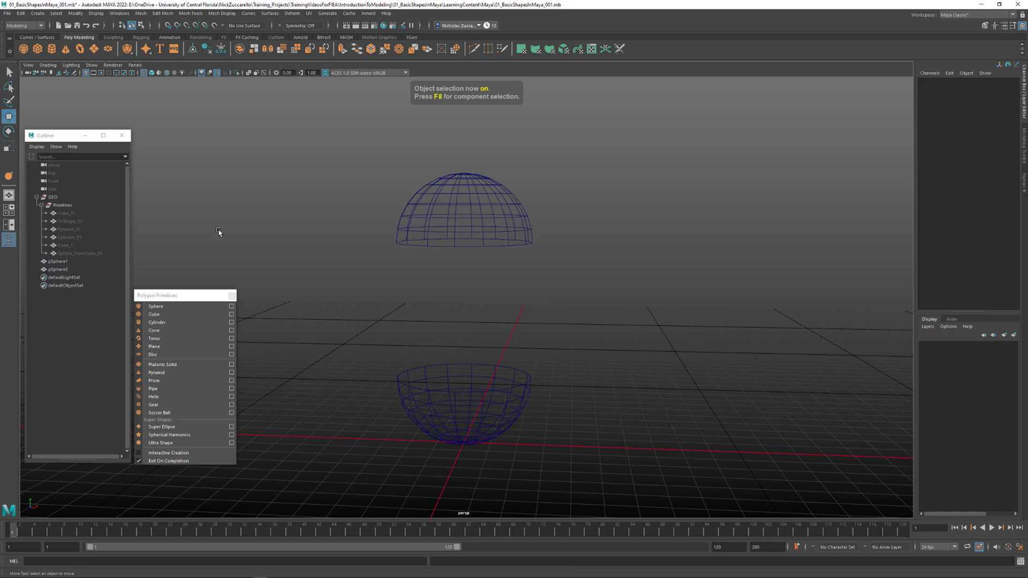
Create a polygon cylinder with a radius of 25 and a height of 50
left_click(231, 322)
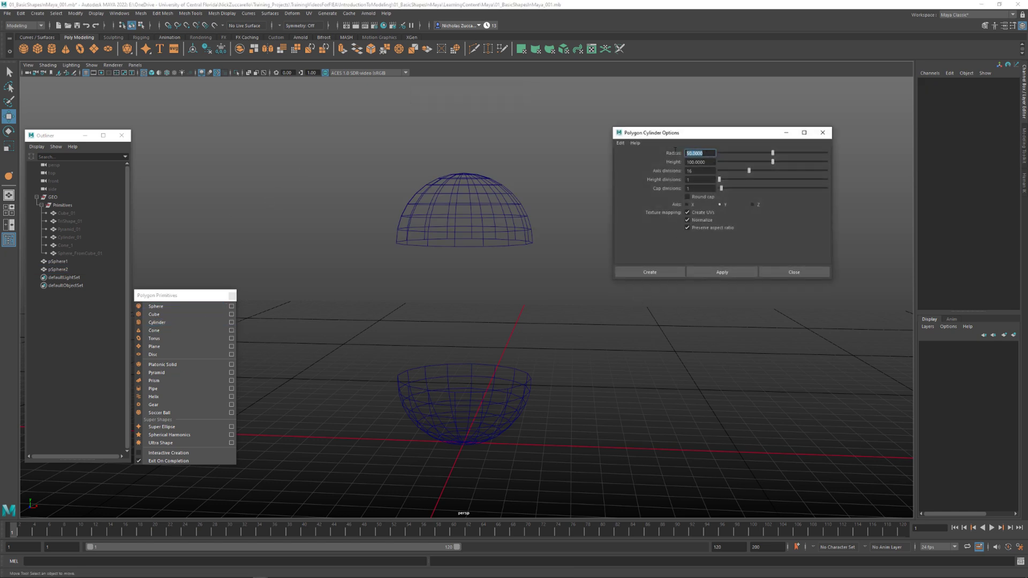
type("25")
key("Return")
key("Tab")
type("50")
left_click(719, 271)
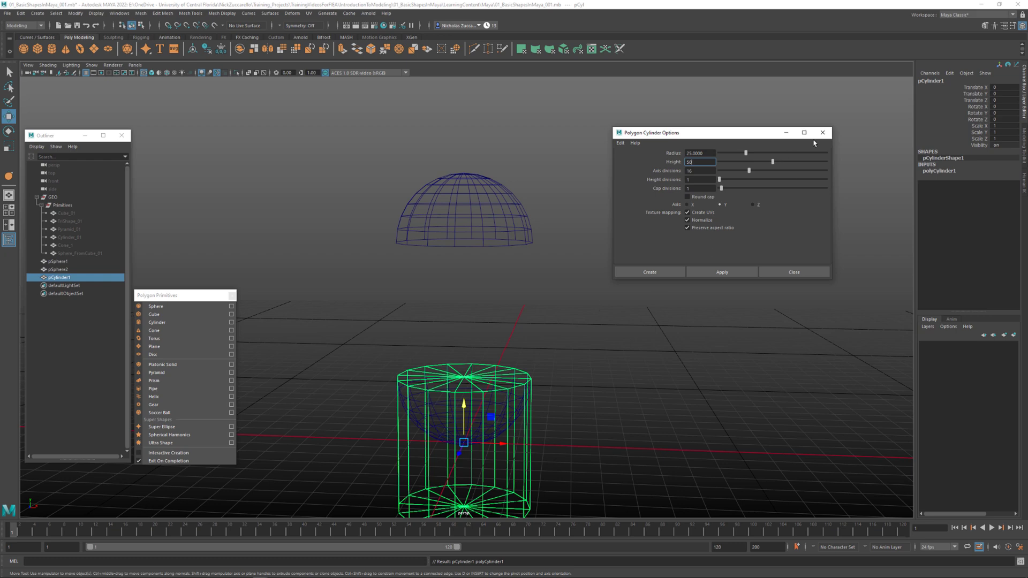
left_click(823, 133)
Raise the cylinder between the two hemispheres and set its Translate Y to exactly 50
middle_click_drag(536, 300, 584, 265, "alt")
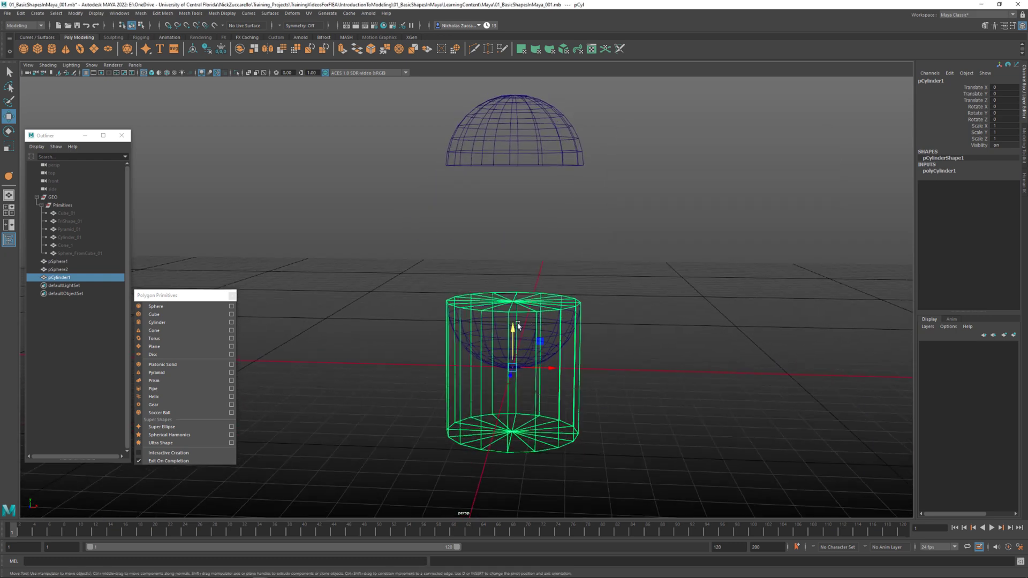
left_click_drag(518, 326, 519, 194)
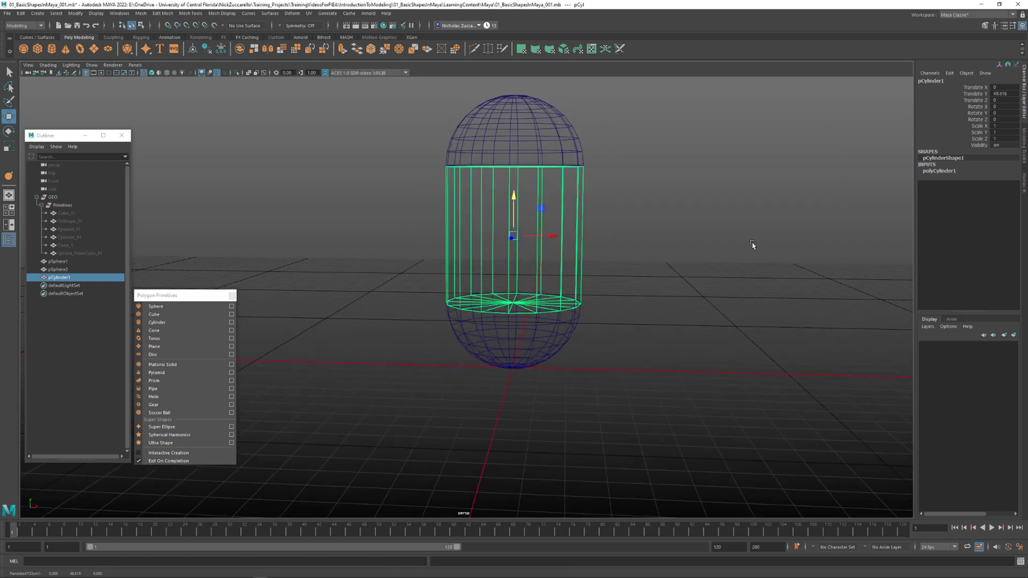
left_click(1010, 94)
type("50")
key("Return")
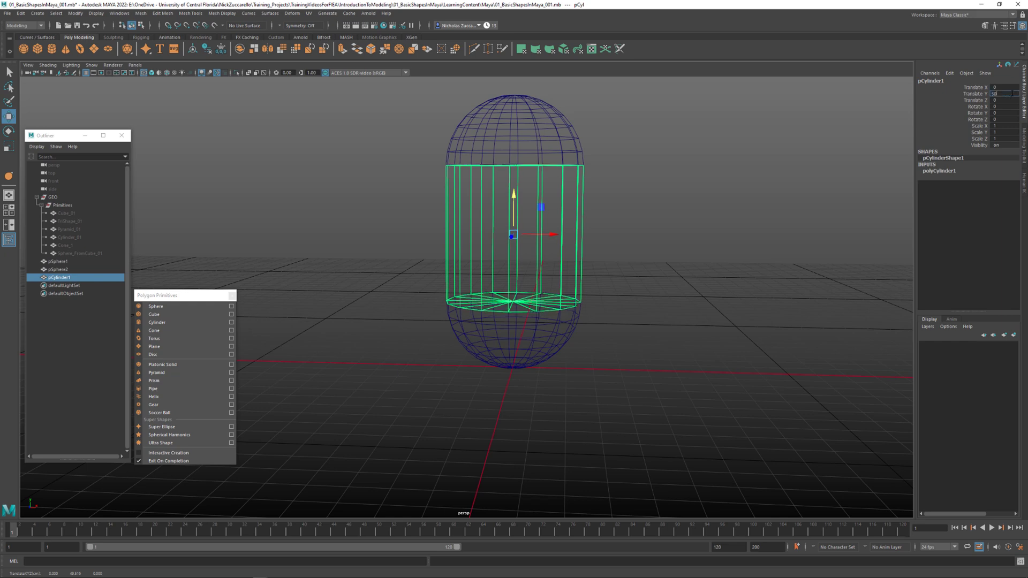
Switch the perspective view to shaded display with the wireframe drawn over the models
mouse_move(620, 229)
left_mouse_down("alt")
mouse_move(604, 229)
mouse_move(668, 252)
left_mouse_up("alt")
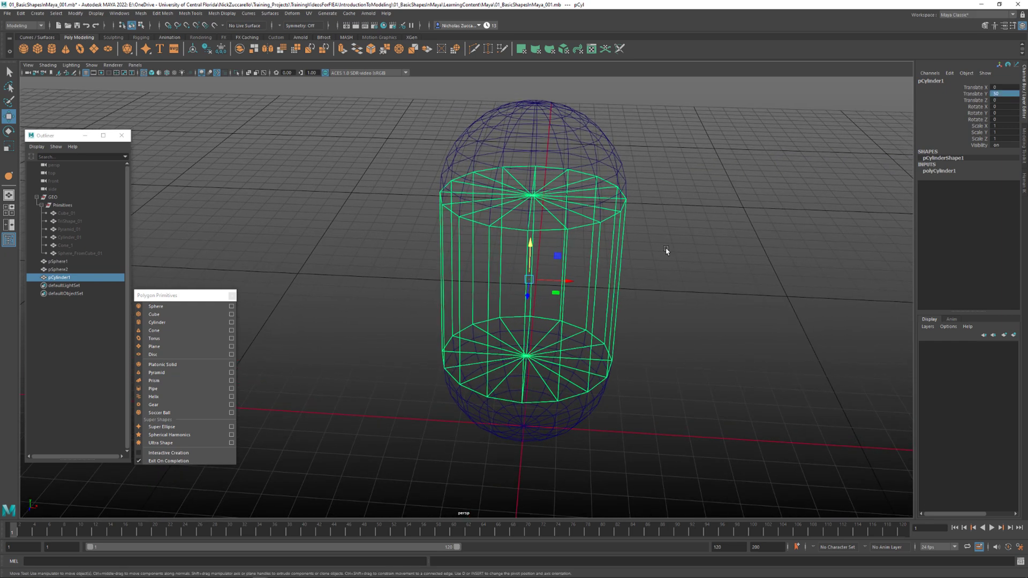
key("5")
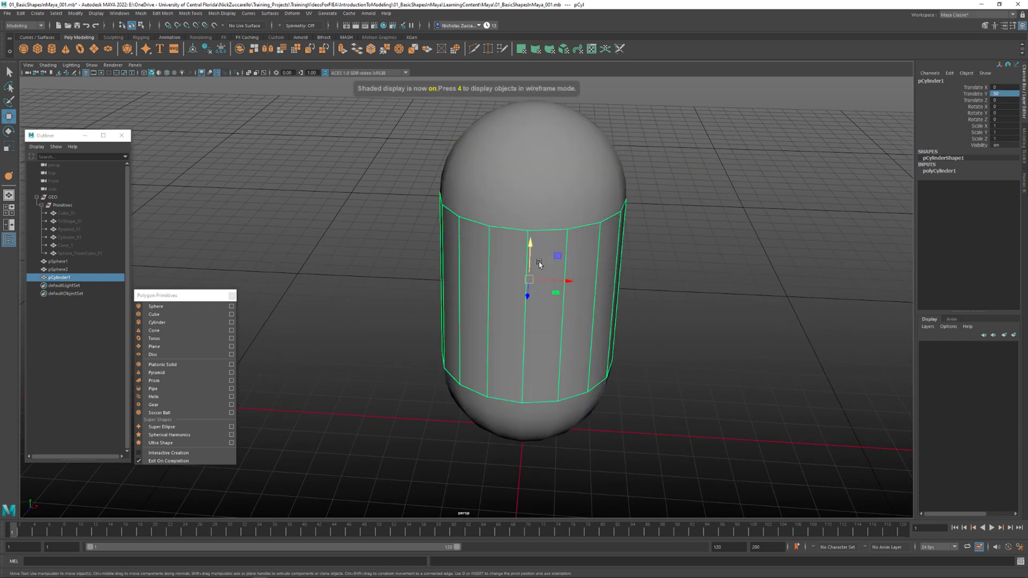
left_click(361, 174)
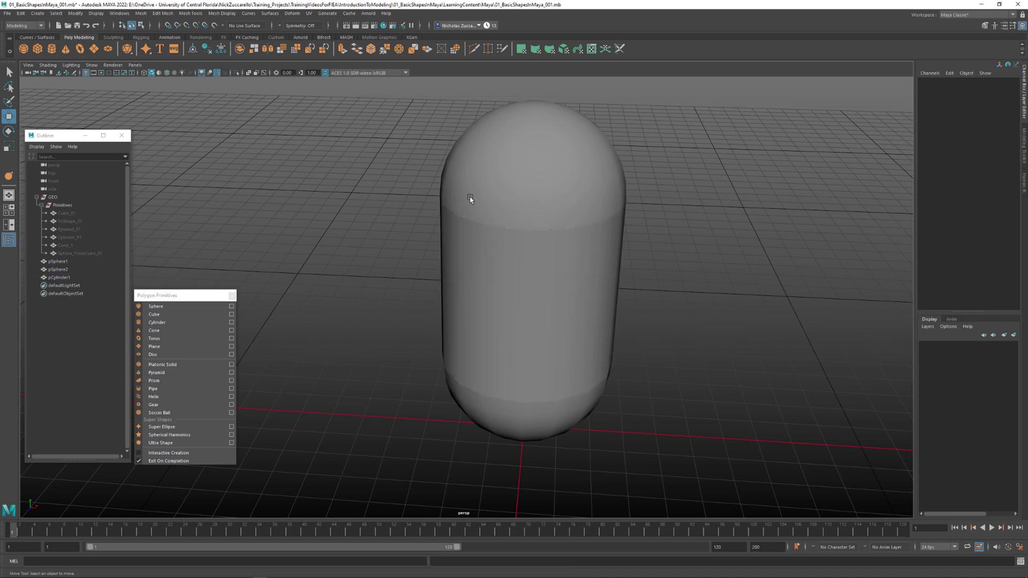
left_click(167, 73)
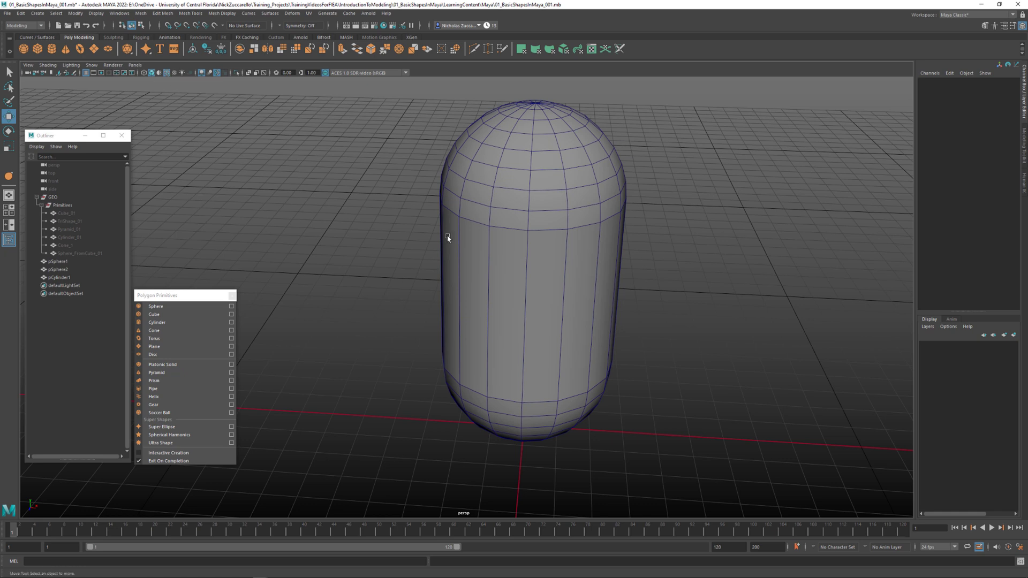
Examine from several angles how the cylinder's edges line up with the edges of both hemispheres
left_click_drag(549, 249, 486, 274, "alt")
left_click(487, 274)
left_click_drag(575, 278, 564, 285, "alt")
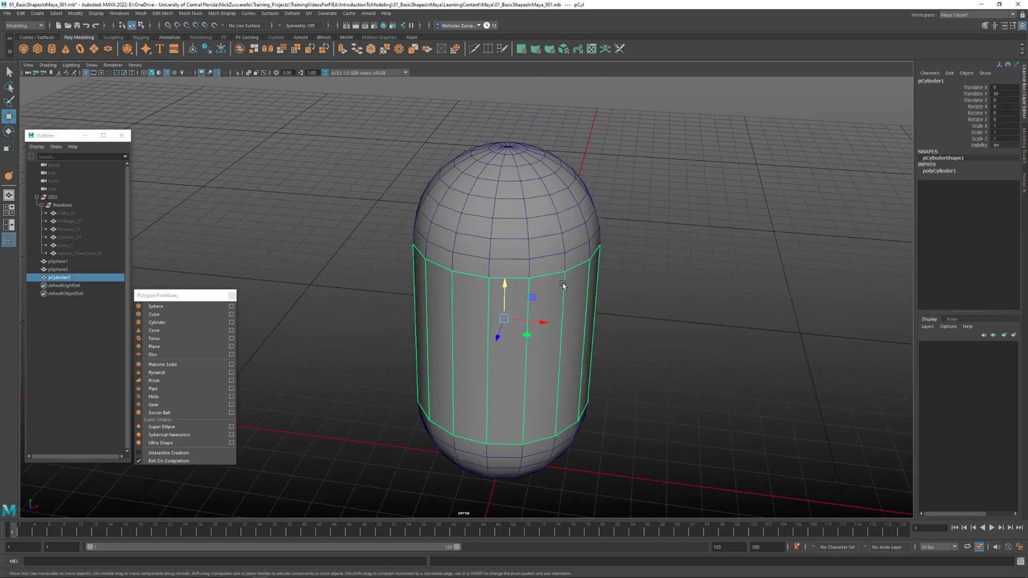
right_click_drag(505, 246, 572, 285, "alt")
left_click_drag(572, 285, 580, 279, "alt")
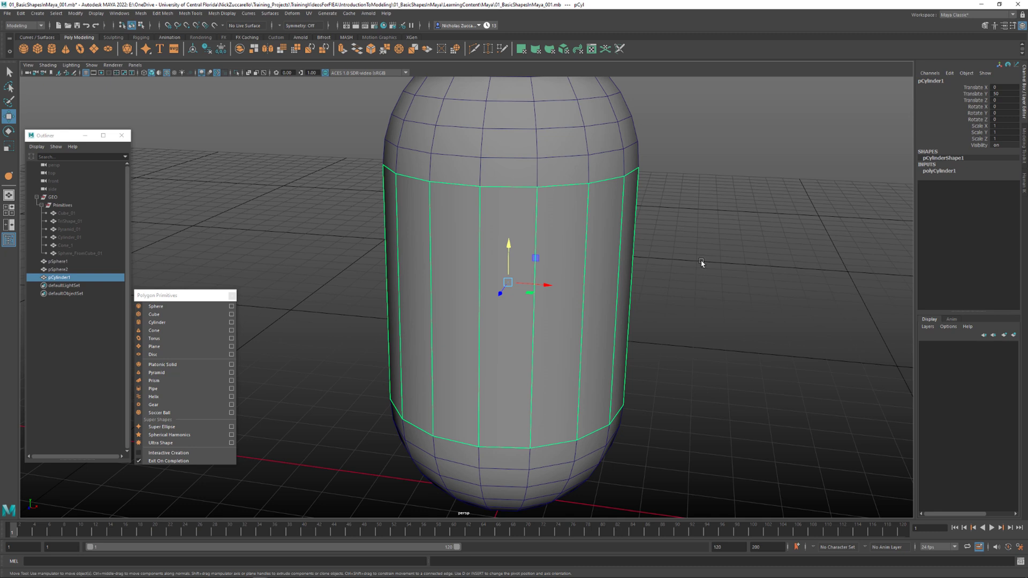
right_click_drag(711, 245, 616, 241, "alt")
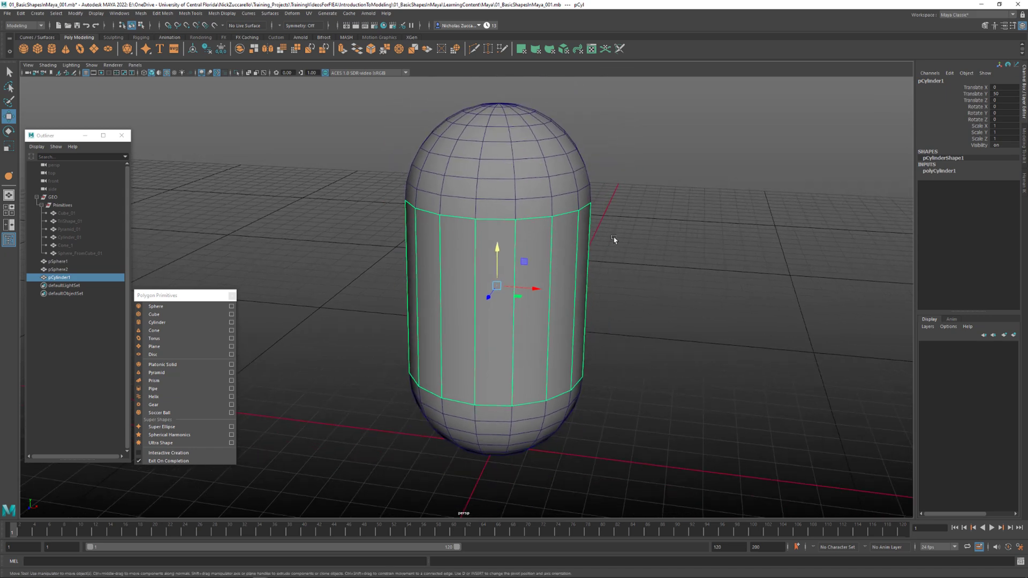
middle_click_drag(615, 240, 611, 257, "alt")
mouse_move(610, 257)
left_mouse_down("alt")
mouse_move(642, 271)
mouse_move(623, 263)
left_mouse_up("alt")
In wireframe display, set the cylinder's Subdivisions Caps to 0
key("4")
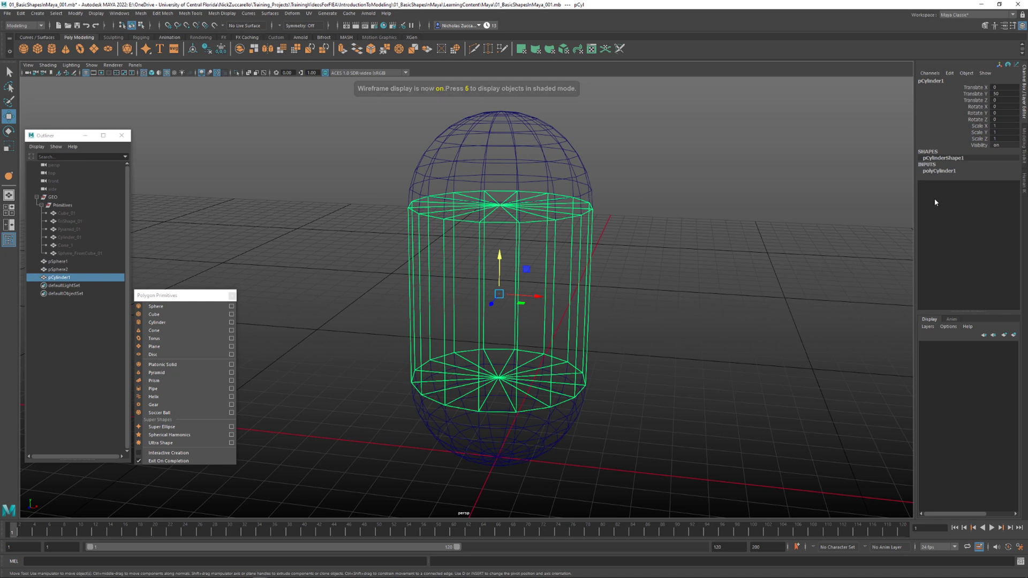
left_click(939, 171)
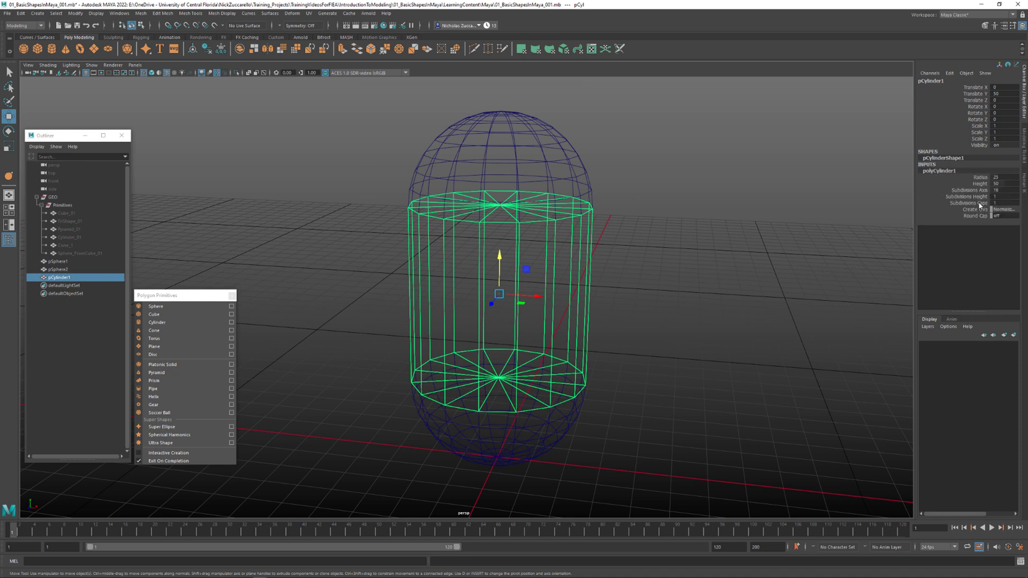
left_click(998, 202)
type("0")
key("Return")
left_click_drag(672, 247, 668, 257, "alt")
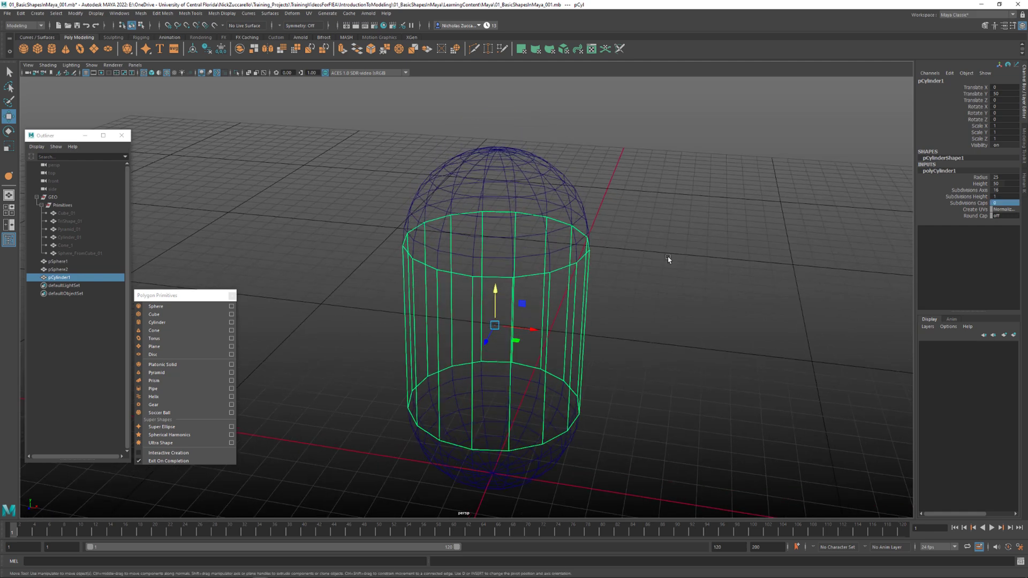
Delete the cylinder's top and bottom cap faces and return to object selection
left_click(470, 257)
left_click_drag(544, 314, 544, 303, "alt")
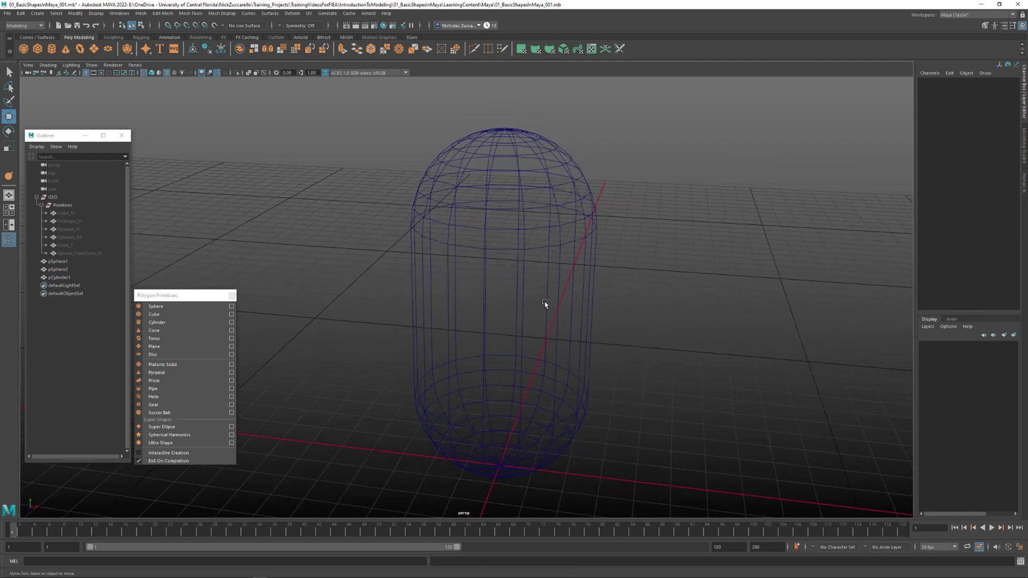
left_click(595, 310)
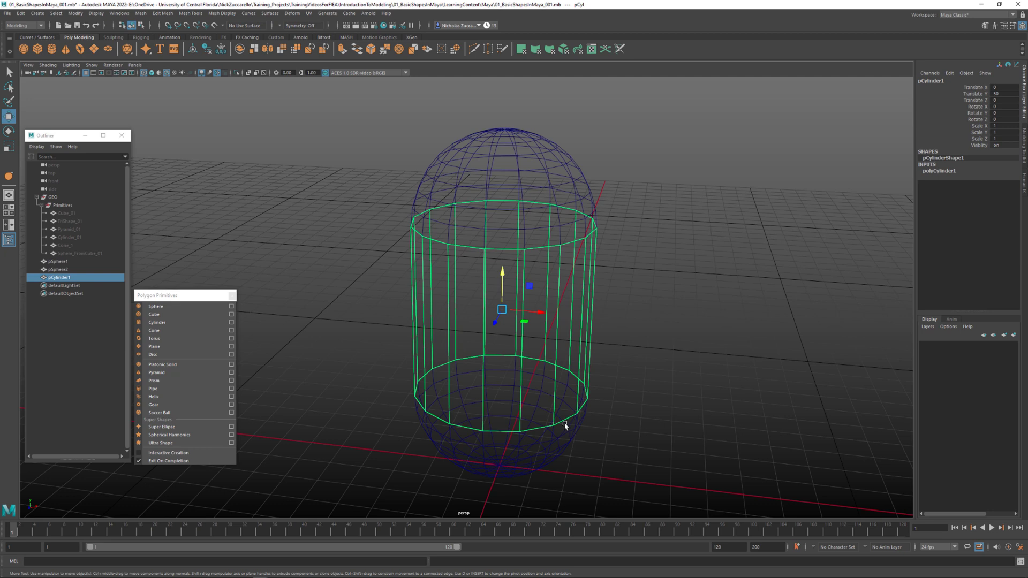
key("F11")
right_click(585, 327)
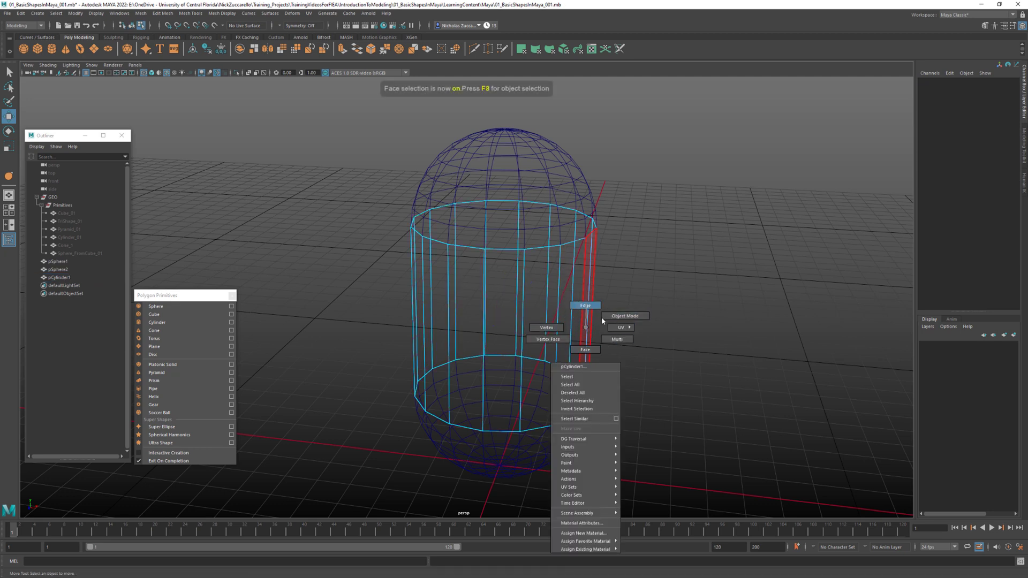
left_click(586, 350)
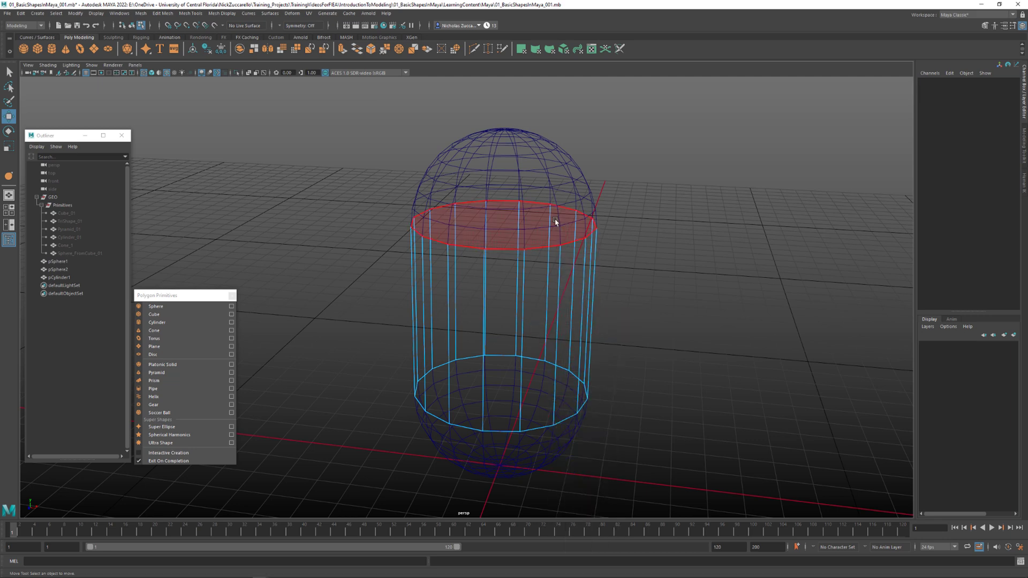
left_click(555, 221)
left_click_drag(557, 347, 643, 407, "alt")
left_click(564, 255)
key("Delete")
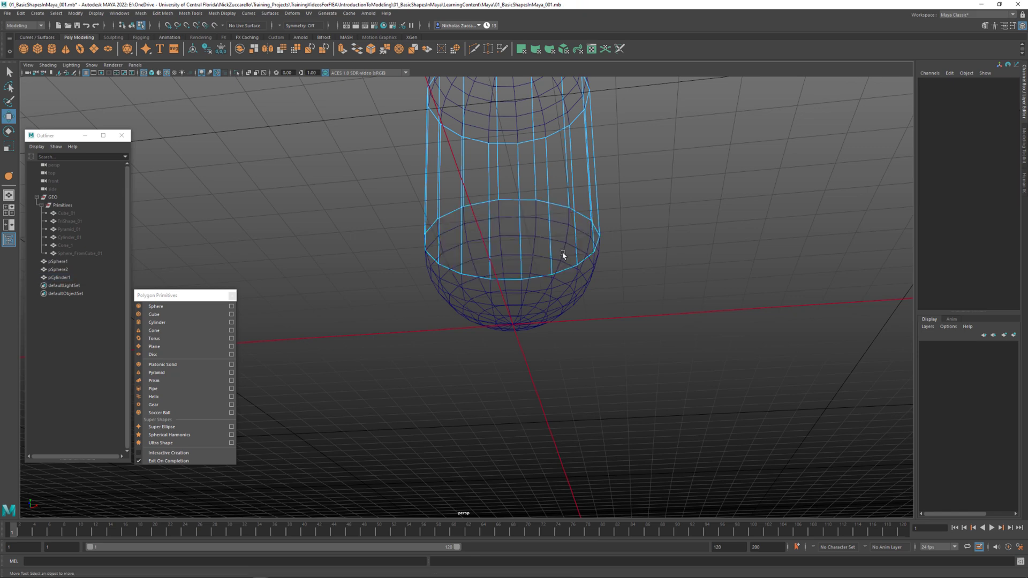
left_click_drag(583, 291, 580, 322, "alt")
key("F8")
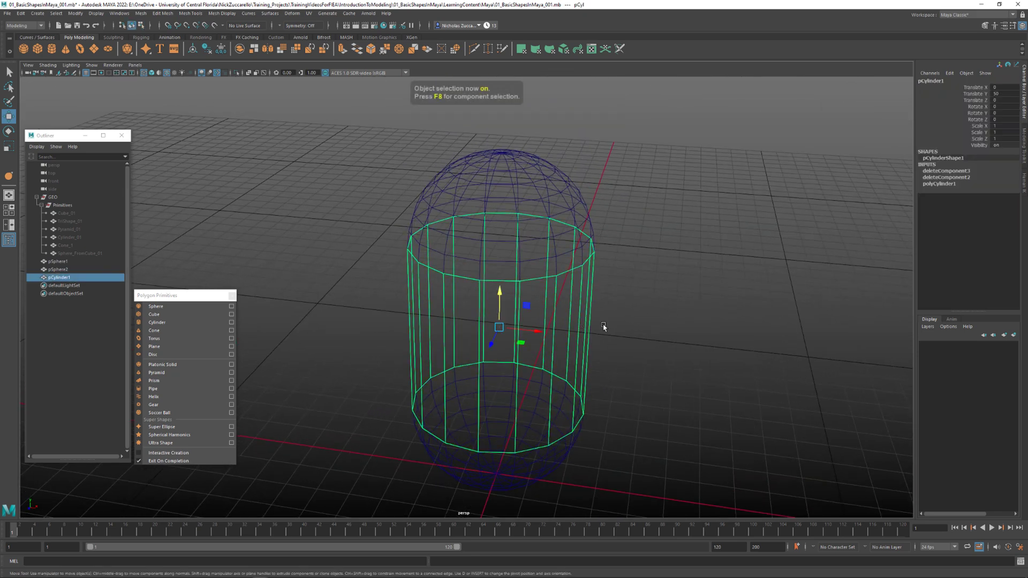
Delete the construction history of the cylinder and the lower hemisphere
key("alt+shift+d")
left_click(545, 182)
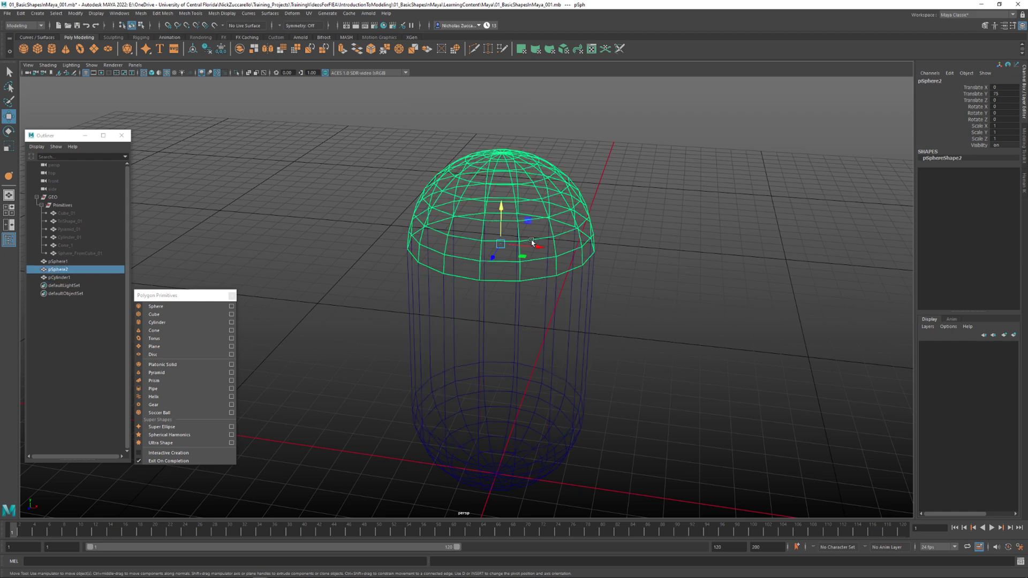
left_click(554, 452)
key("alt+shift+d")
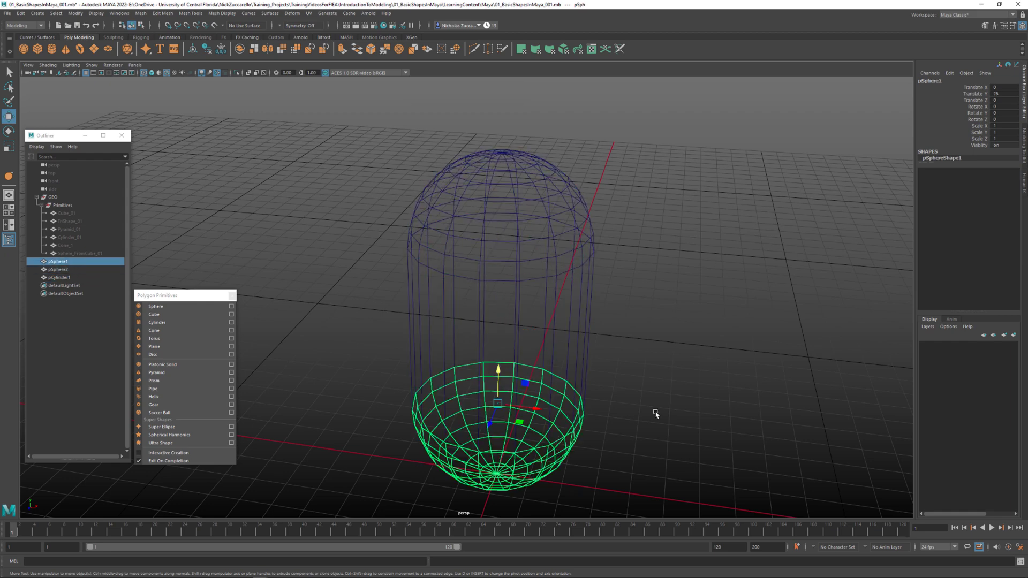
Select both hemispheres and the cylinder in shaded display and combine them into one mesh
left_click(657, 414)
left_click_drag(656, 414, 503, 335, "alt")
left_click_drag(354, 146, 662, 435)
key("5")
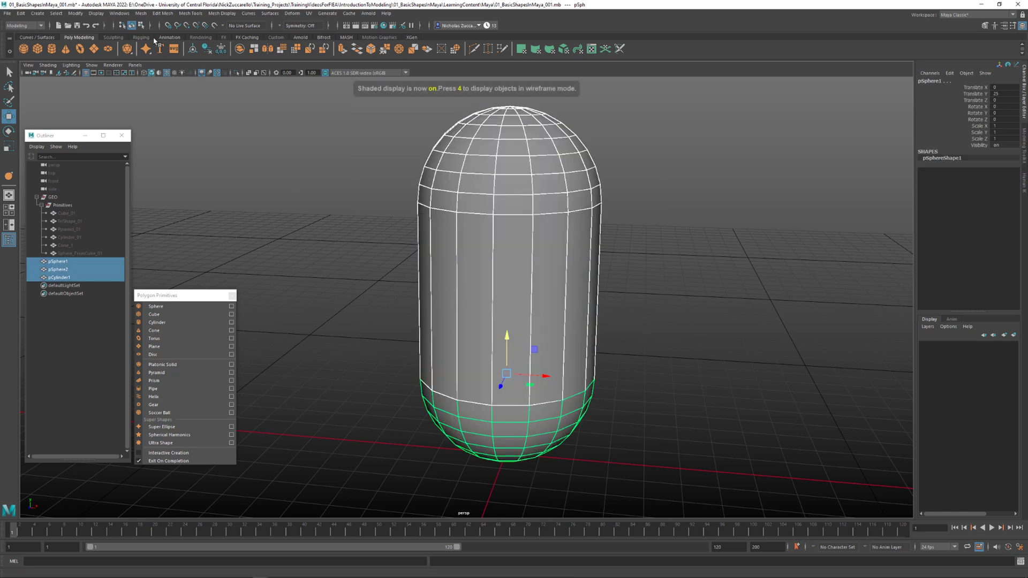
left_click(141, 14)
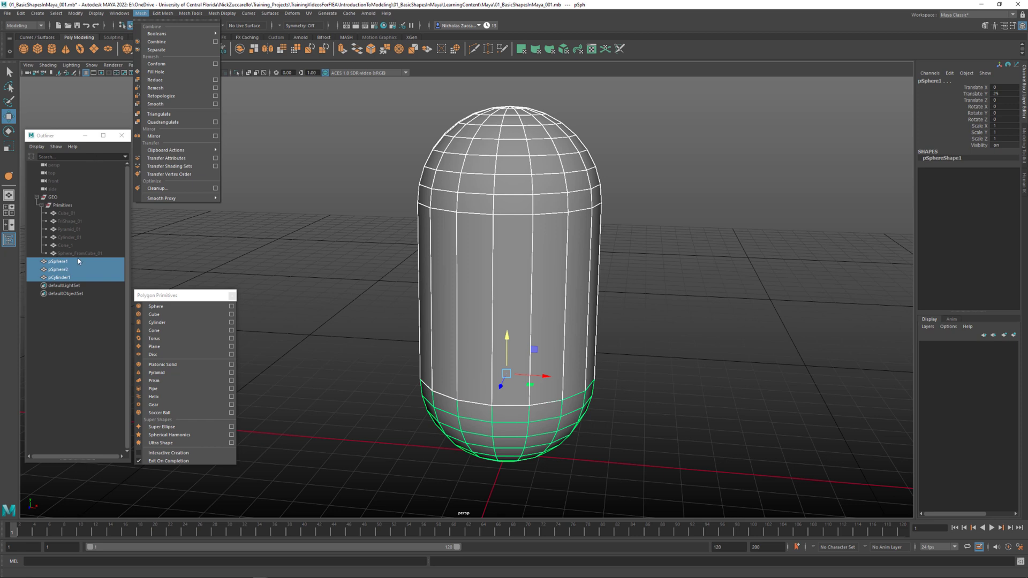
left_click(167, 47)
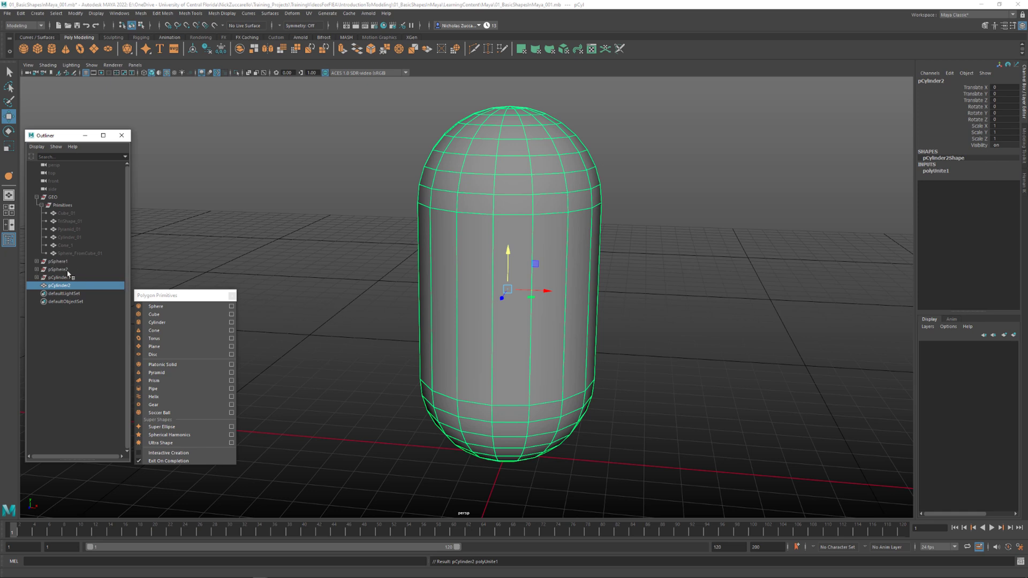
middle_click_drag(253, 287, 265, 291, "alt")
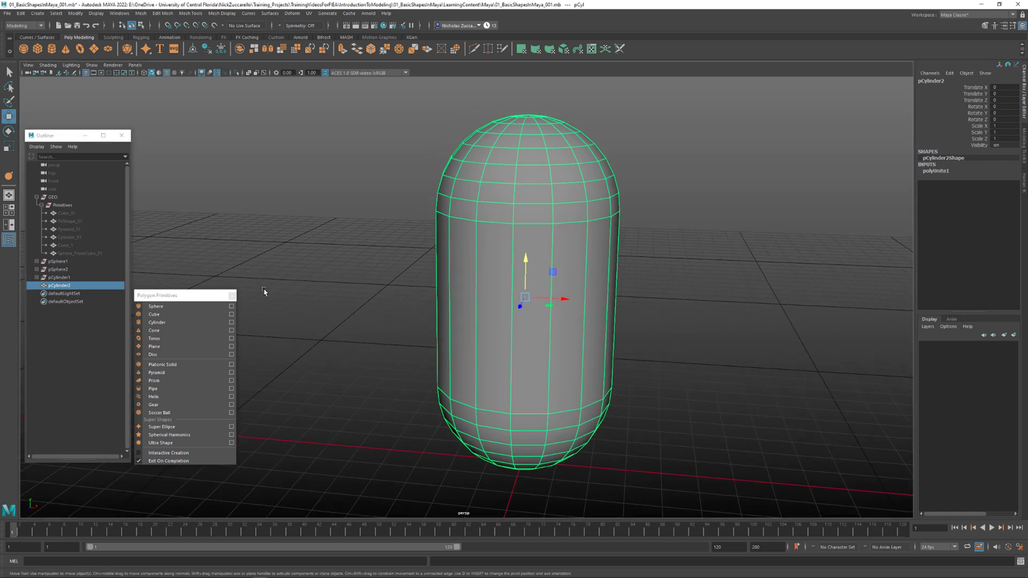
Delete the construction history of the combined capsule mesh
key("alt+shift+d")
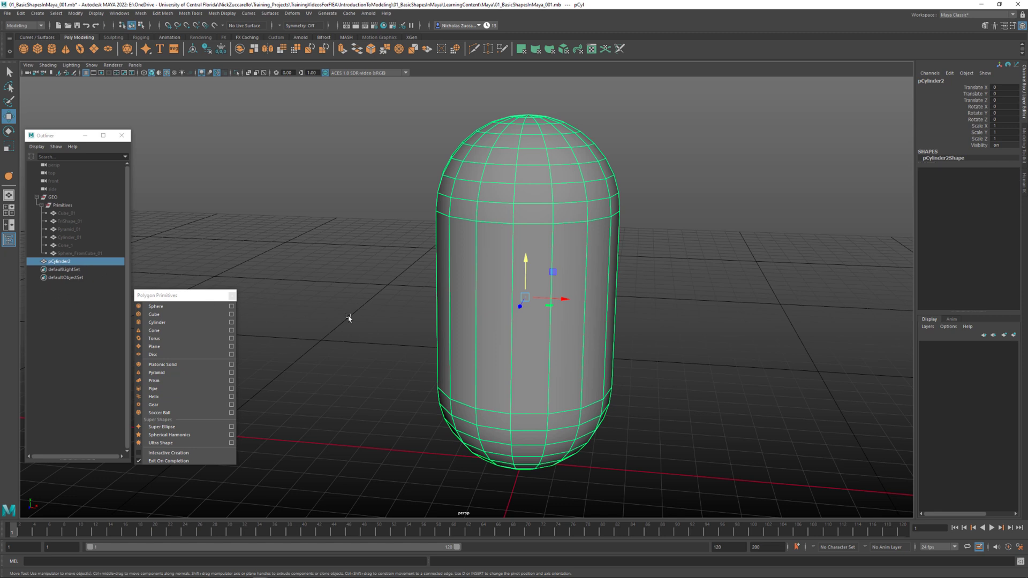
middle_click_drag(345, 320, 378, 327, "alt")
left_click(378, 328)
left_click(512, 311)
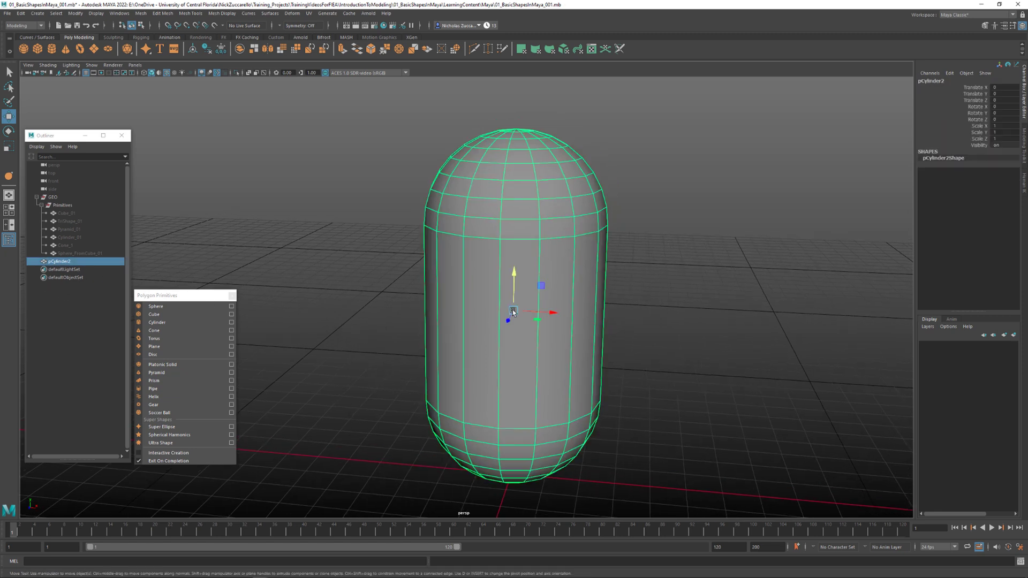
Deselect the capsule and turn off the wireframe overlay on the shaded display
left_click(354, 289)
left_click_drag(370, 328, 495, 330, "alt")
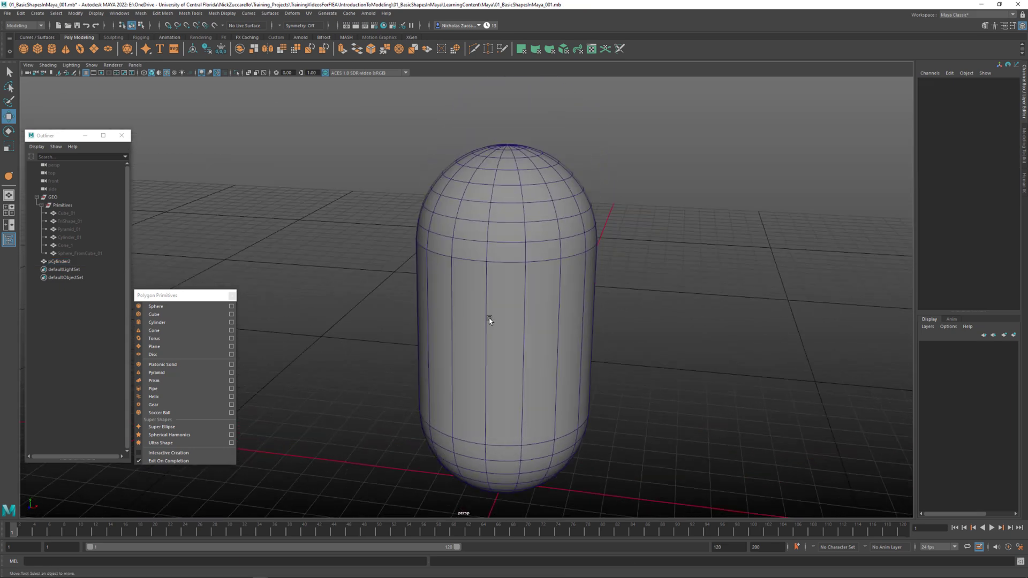
left_click(489, 320)
left_click(697, 356)
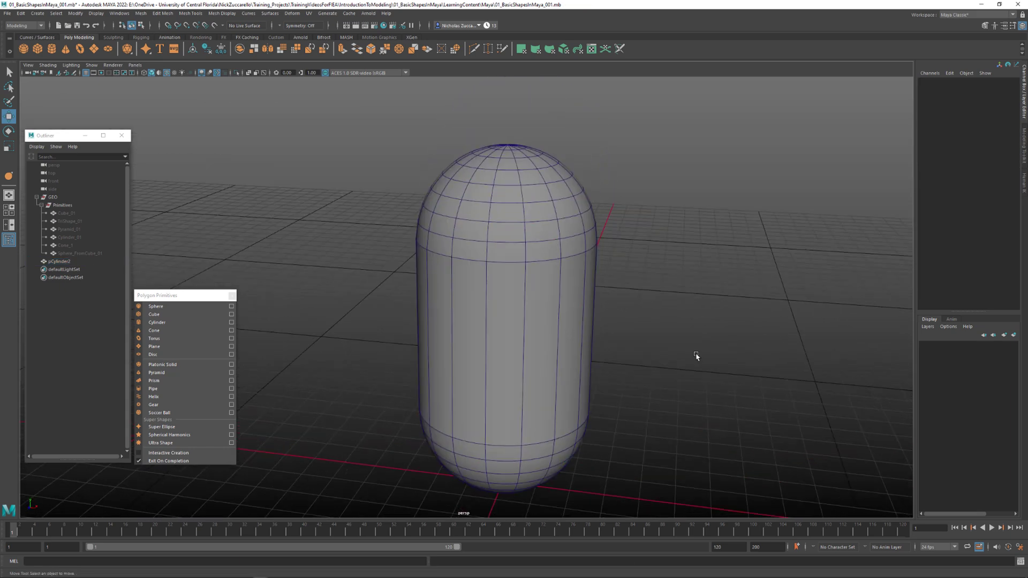
left_click(167, 73)
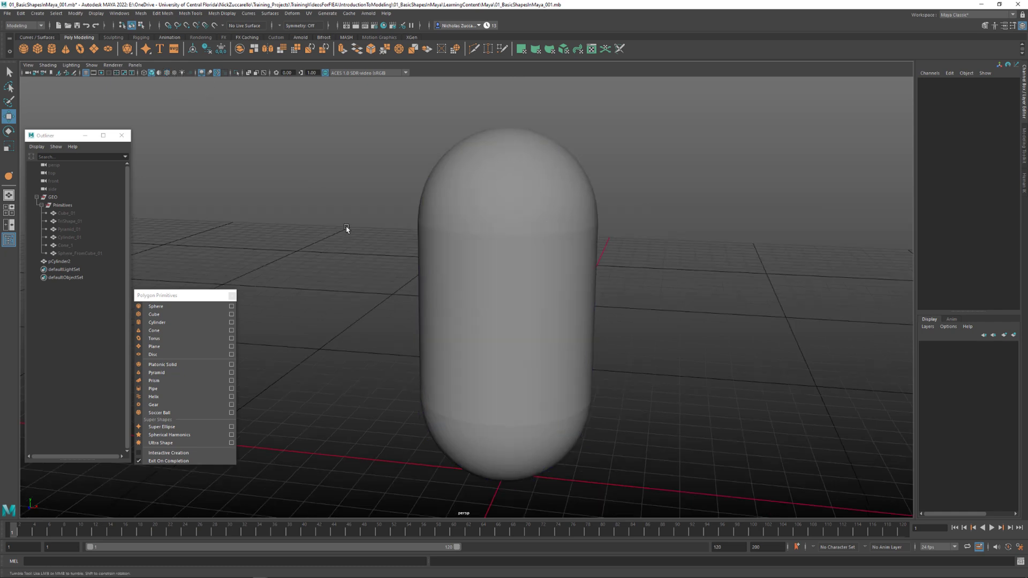
mouse_move(344, 225)
left_mouse_down("alt")
mouse_move(344, 237)
mouse_move(401, 238)
left_mouse_up("alt")
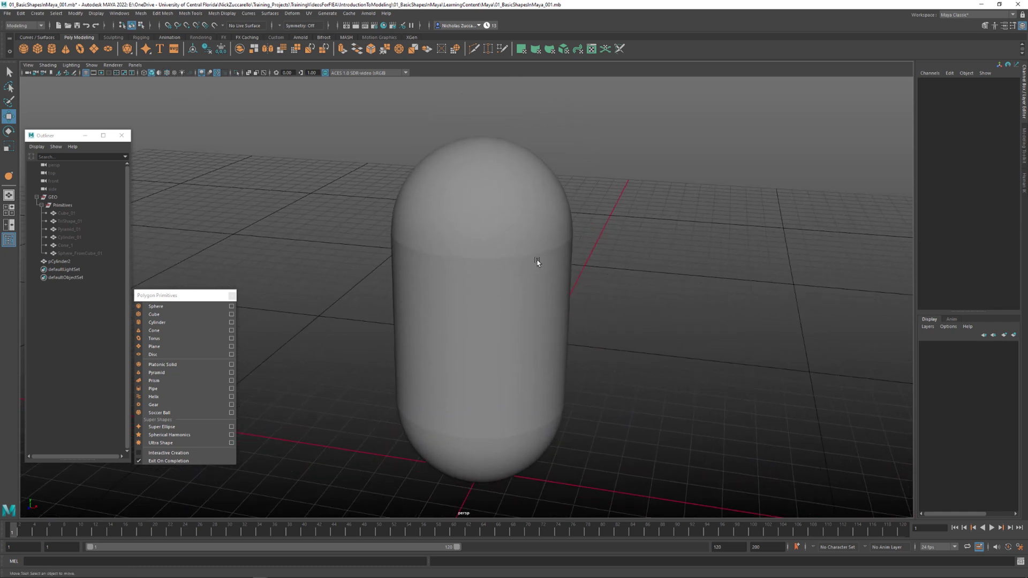
Assign a glossy material to the capsule and clear the selection
left_click(522, 298)
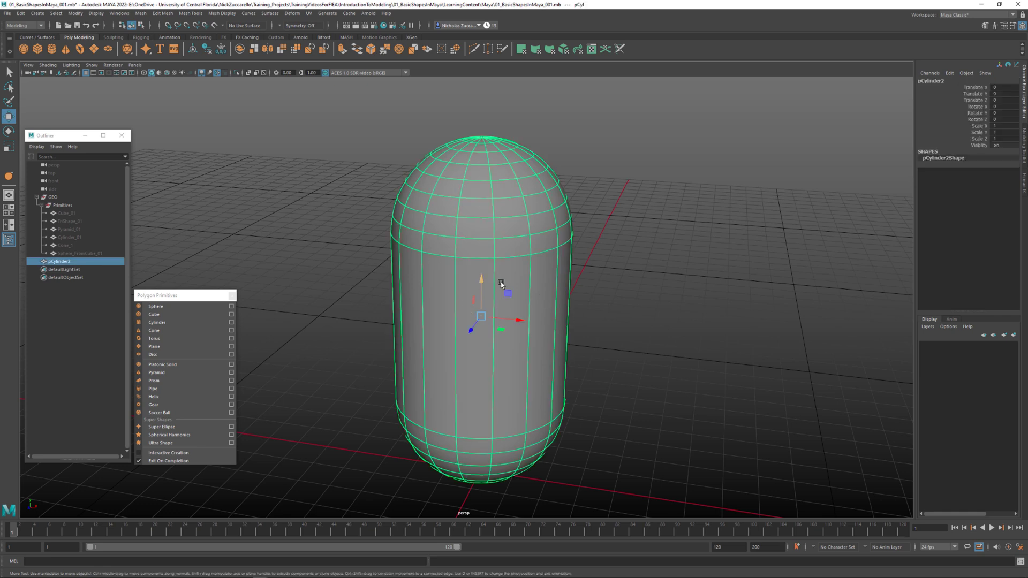
right_click_drag(538, 295, 616, 518)
left_click(611, 455)
left_click_drag(612, 454, 542, 433, "alt")
left_click(529, 395)
left_click(535, 425)
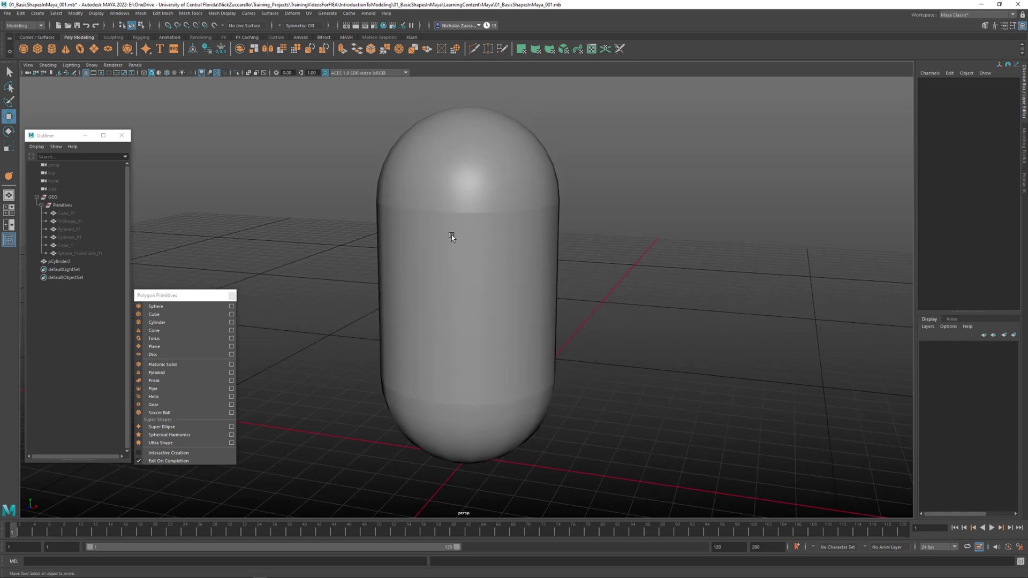
Switch the capsule to vertex selection, test-move one vertex on the upper seam sideways and undo the move
left_click_drag(597, 285, 572, 308, "alt")
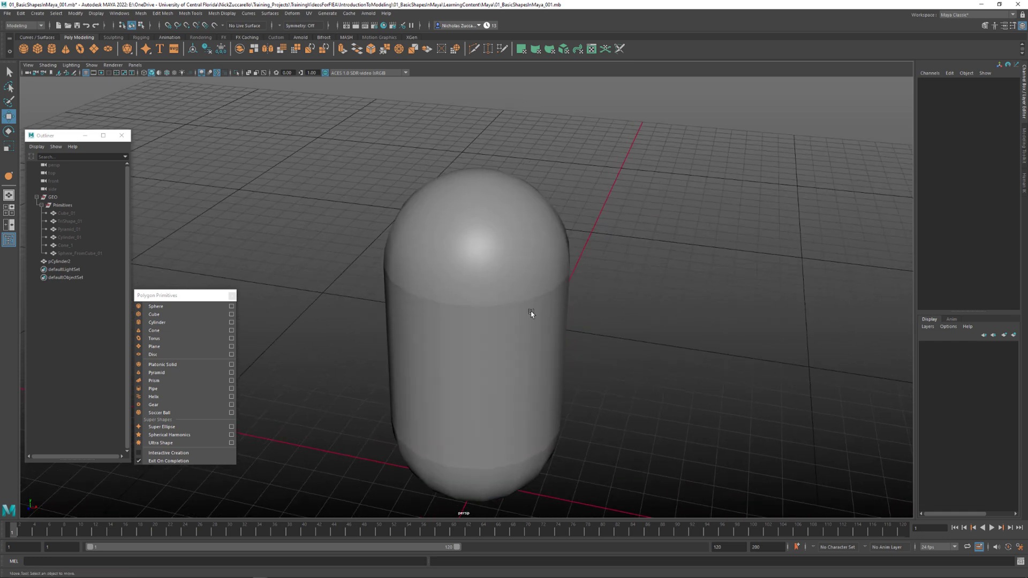
left_click(529, 316)
key("F9")
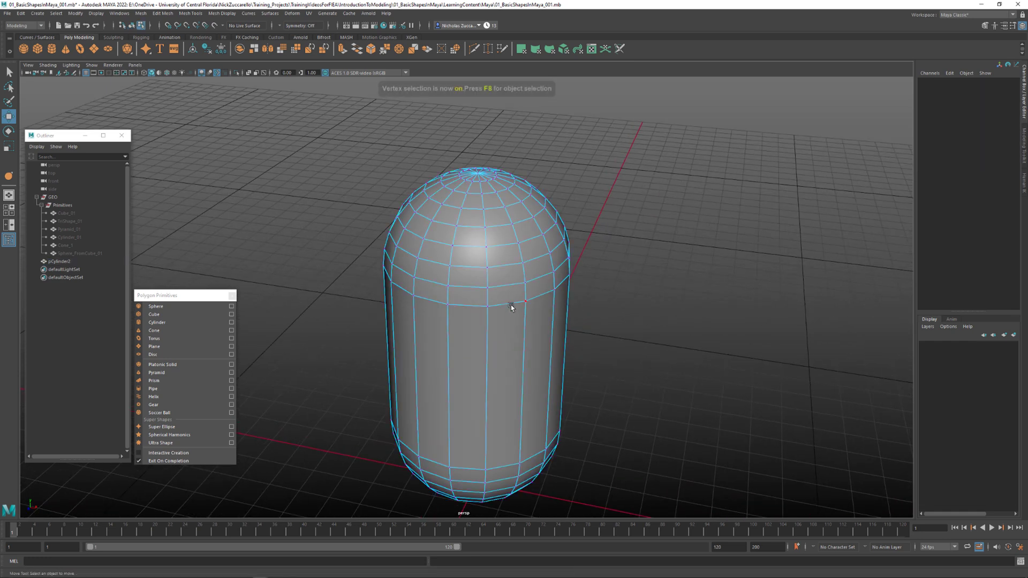
left_click(527, 303)
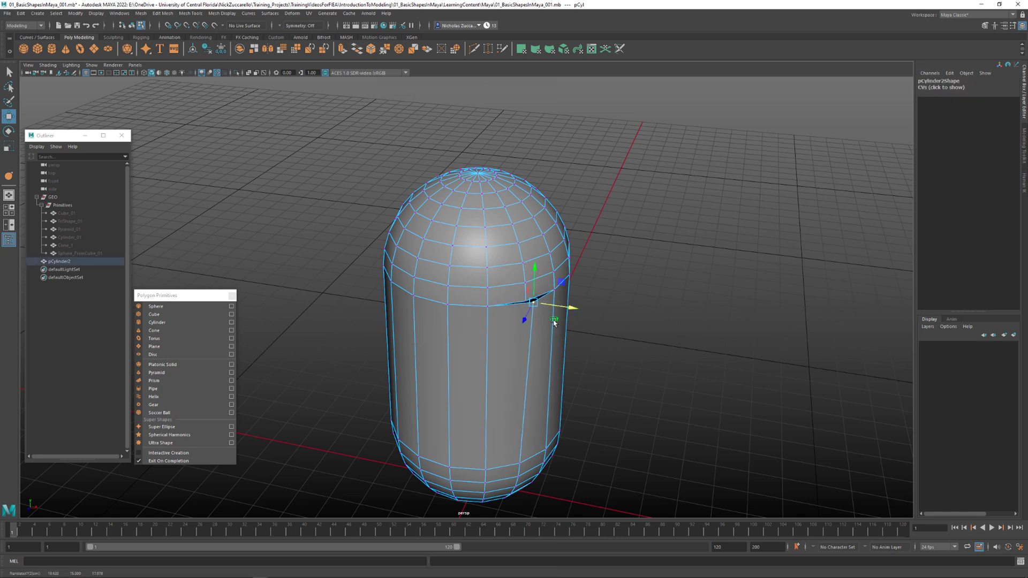
left_click(643, 332)
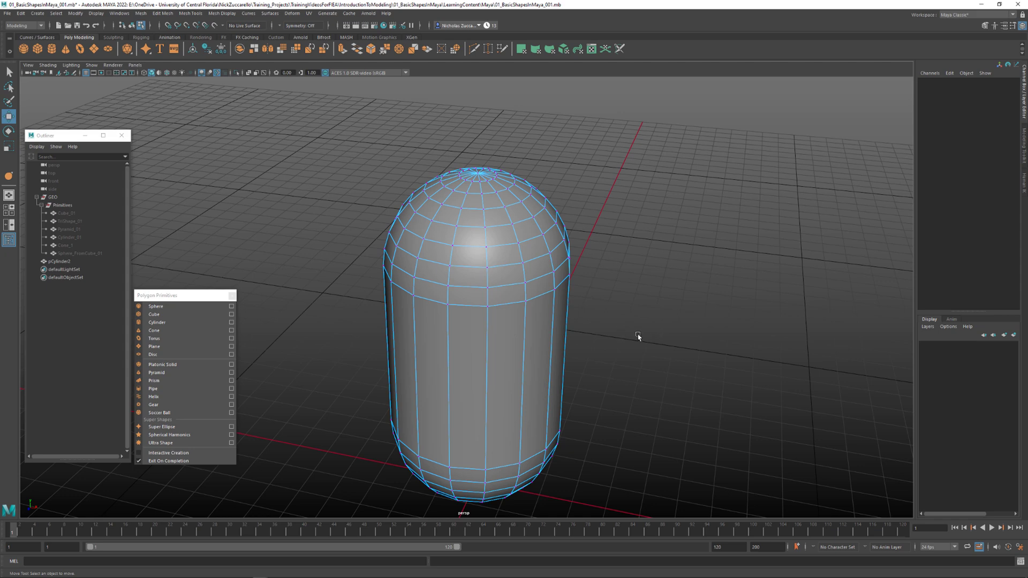
Merge the overlapping vertices at one corner of the seam between the upper hemisphere and the cylinder
left_click_drag(638, 337, 642, 332, "alt")
mouse_move(588, 305)
left_mouse_down("alt")
mouse_move(611, 305)
mouse_move(603, 308)
left_mouse_up("alt")
scroll(593, 313, "up", 4)
left_click(605, 284)
key("shift")
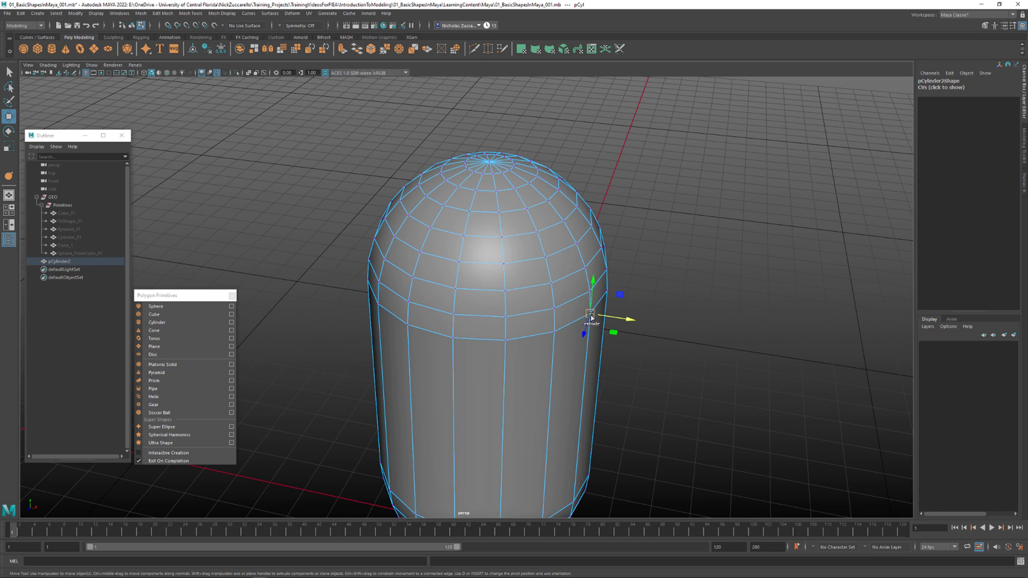
right_click_drag(592, 317, 589, 274, "shift")
Repeat the vertex merge on the neighbouring points along the front of the upper seam, then deselect
left_click(555, 331)
left_click_drag(559, 335, 569, 343, "alt")
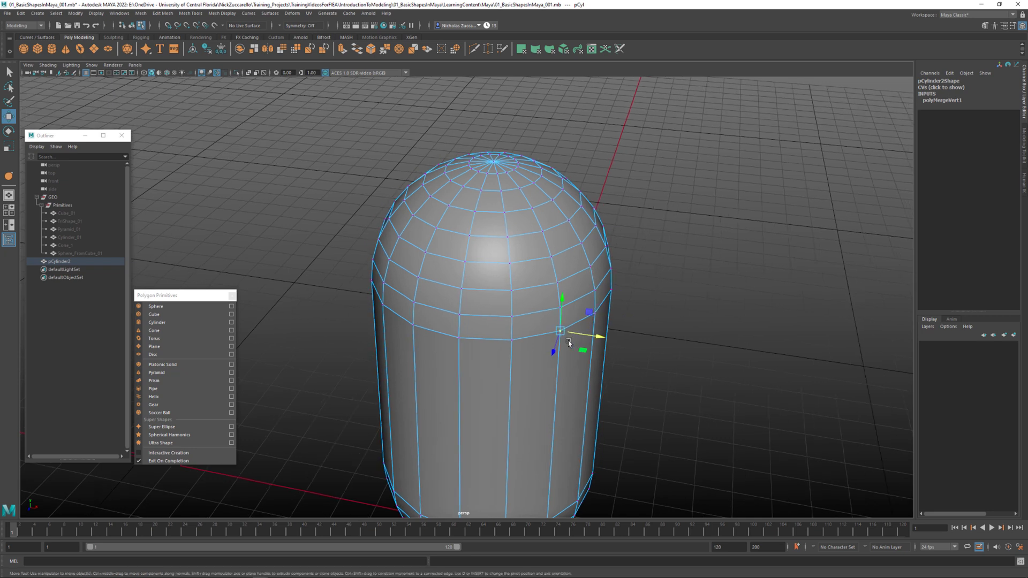
key("g")
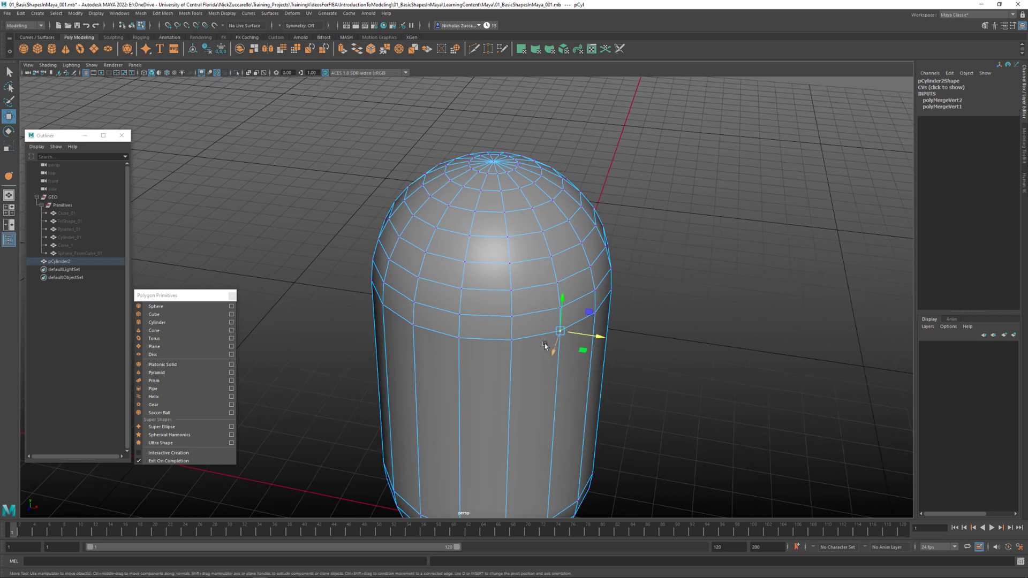
left_click(509, 338)
left_click_drag(519, 345, 520, 348, "alt")
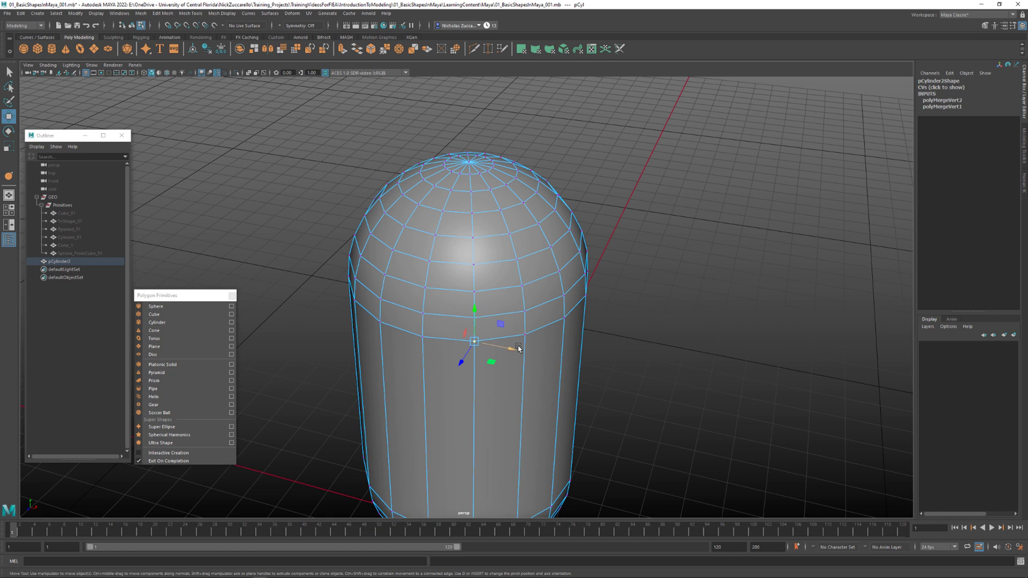
key("g")
left_click(421, 339)
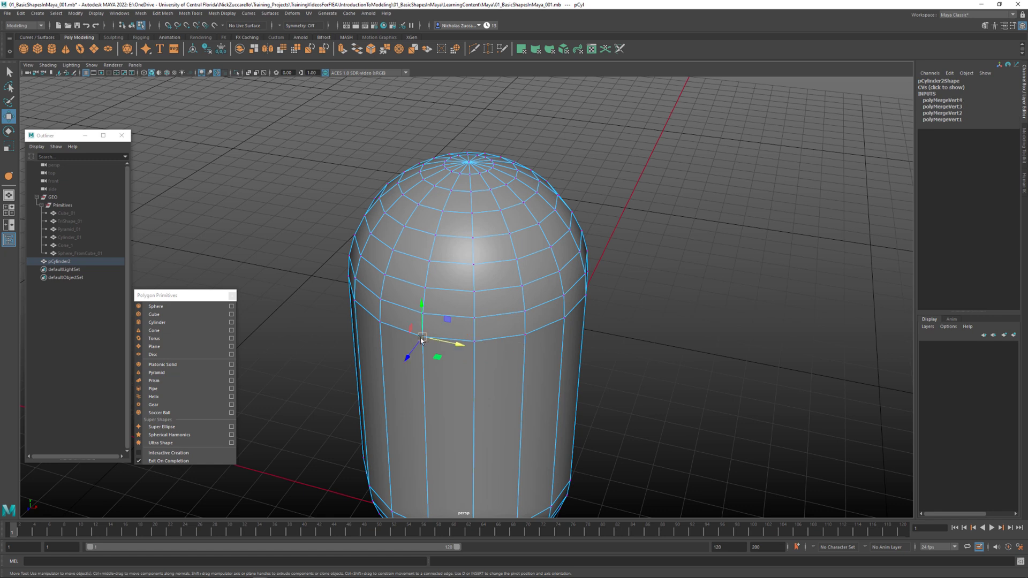
left_click(379, 322)
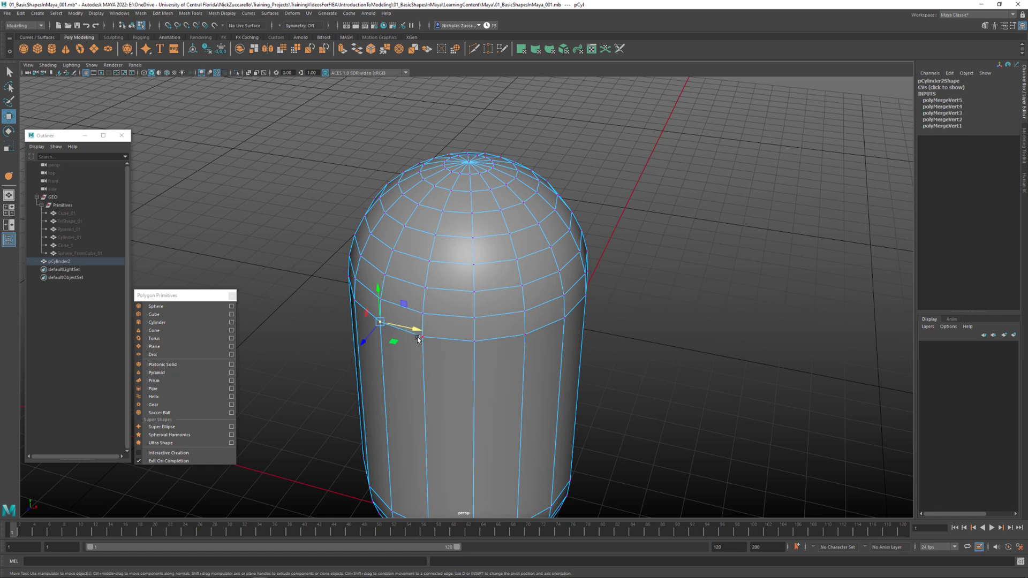
left_click_drag(599, 342, 622, 333, "alt")
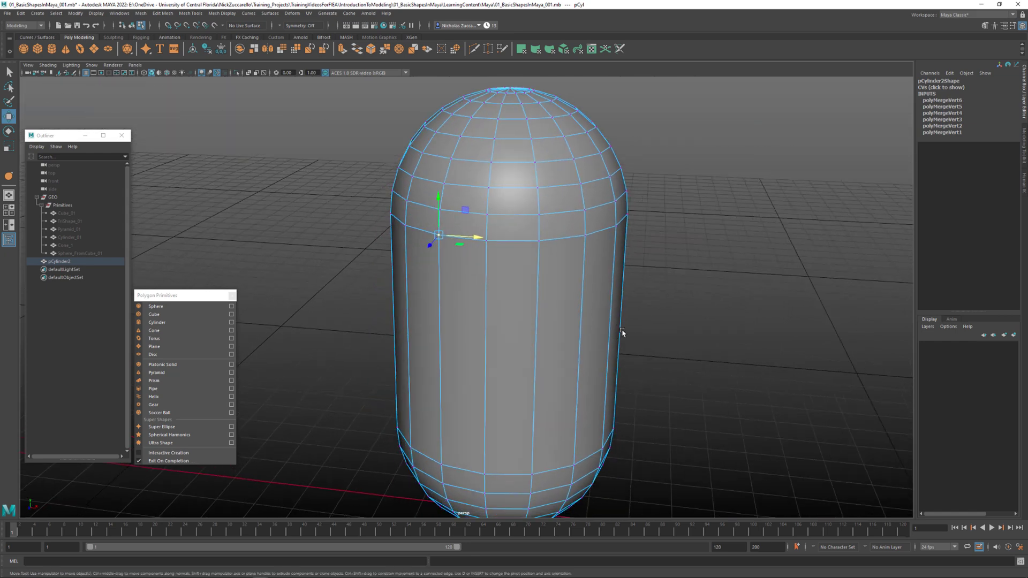
left_click(702, 339)
left_click_drag(703, 339, 647, 340, "alt")
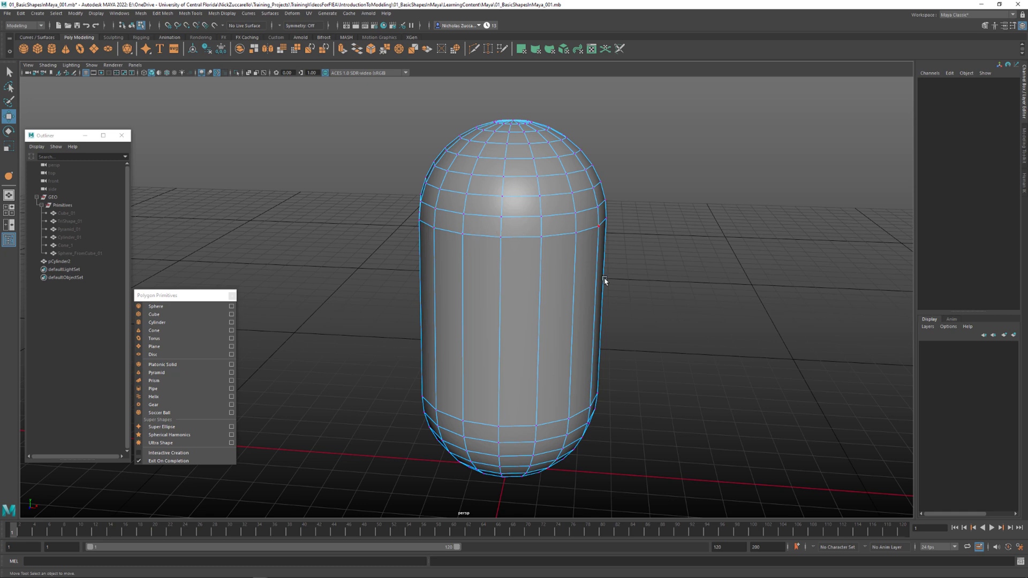
Select all of the capsule's vertices and merge them with a threshold of .001, then close the options and deselect
scroll(586, 270, "down", 3)
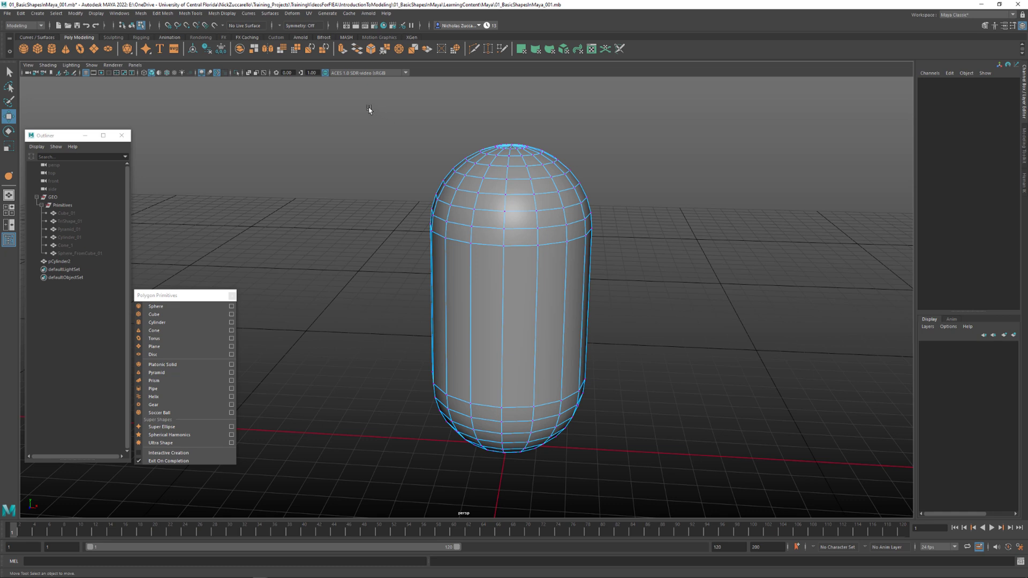
left_click_drag(354, 102, 671, 489)
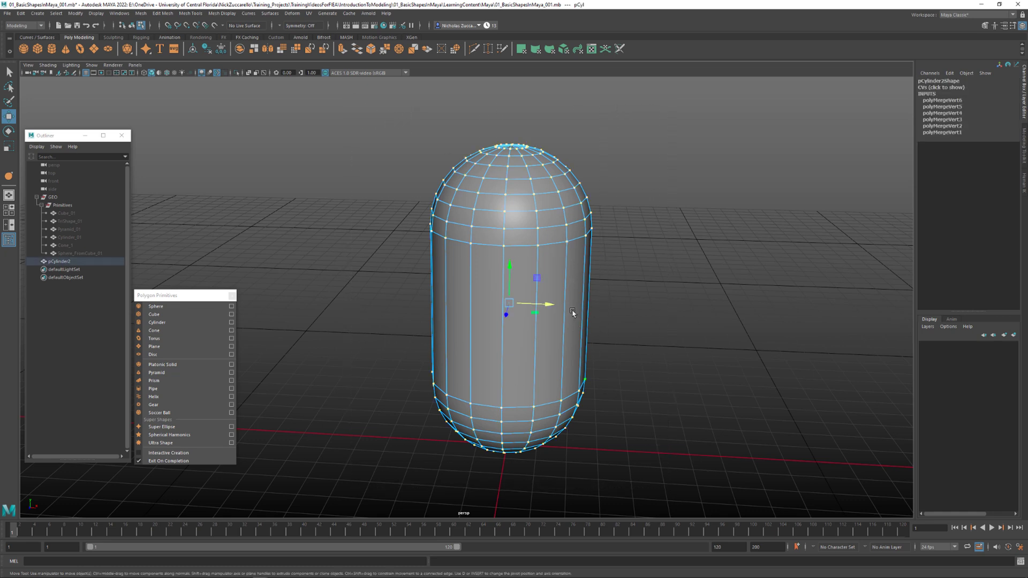
right_click(551, 237, "shift")
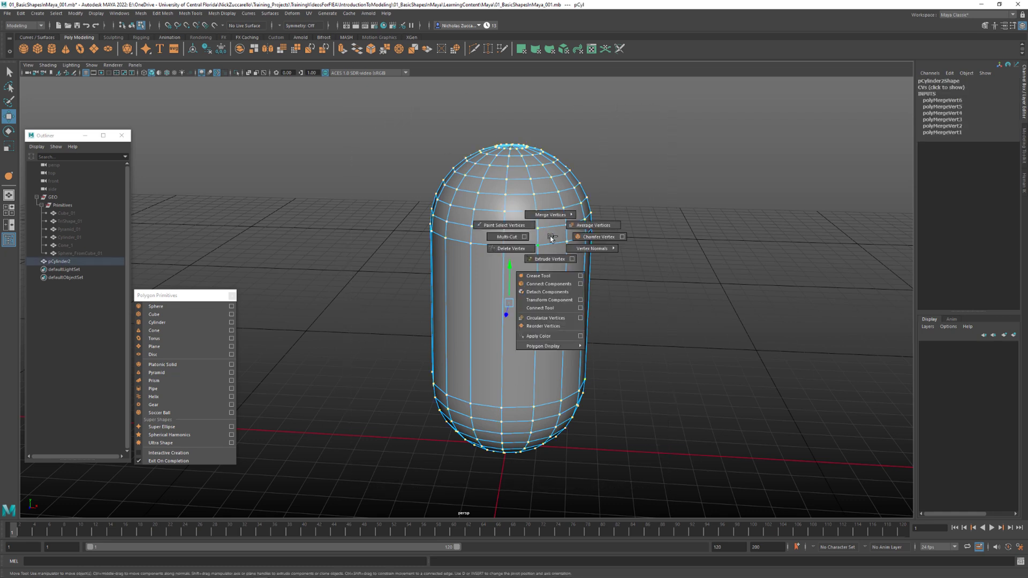
right_click_drag(551, 238, 619, 203, "shift")
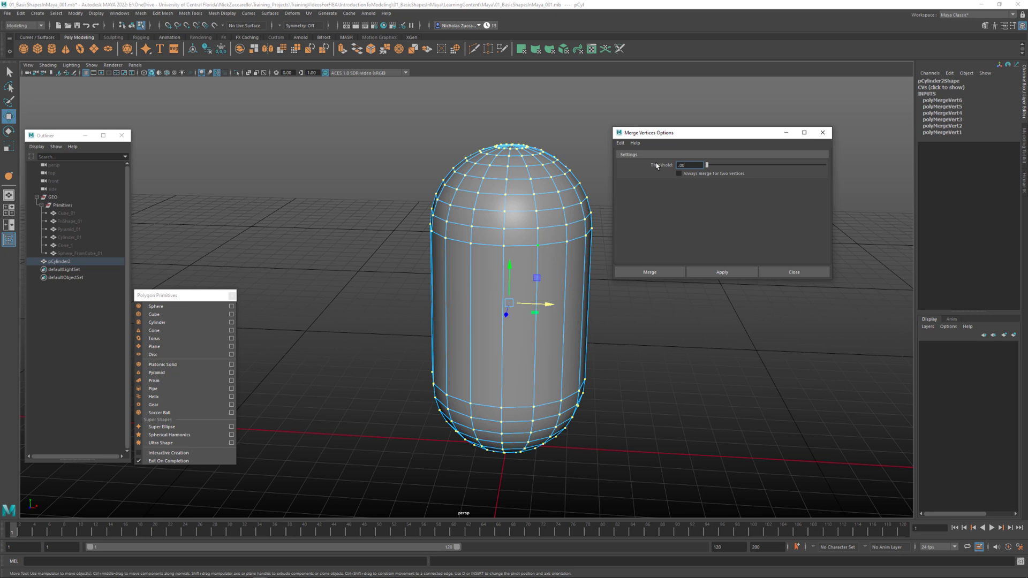
left_click(709, 269)
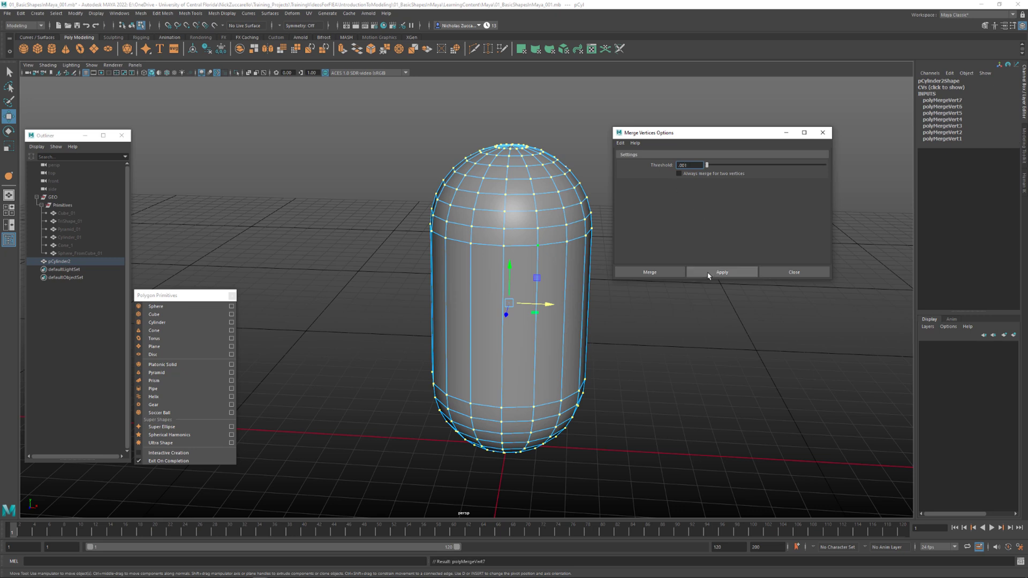
left_click(825, 137)
left_click(668, 239)
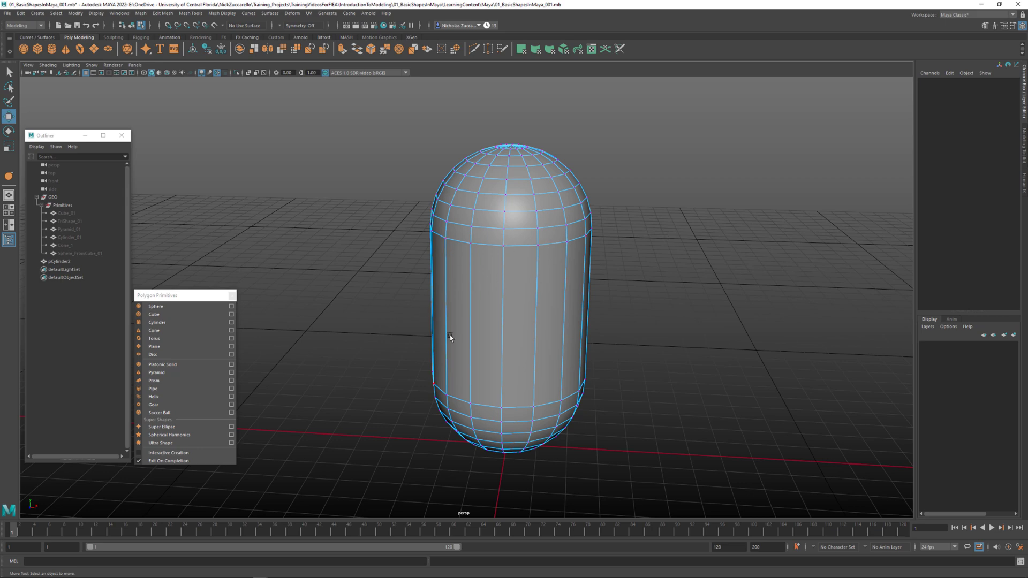
Turn on the smooth mesh preview for the capsule and return to object selection
key("3")
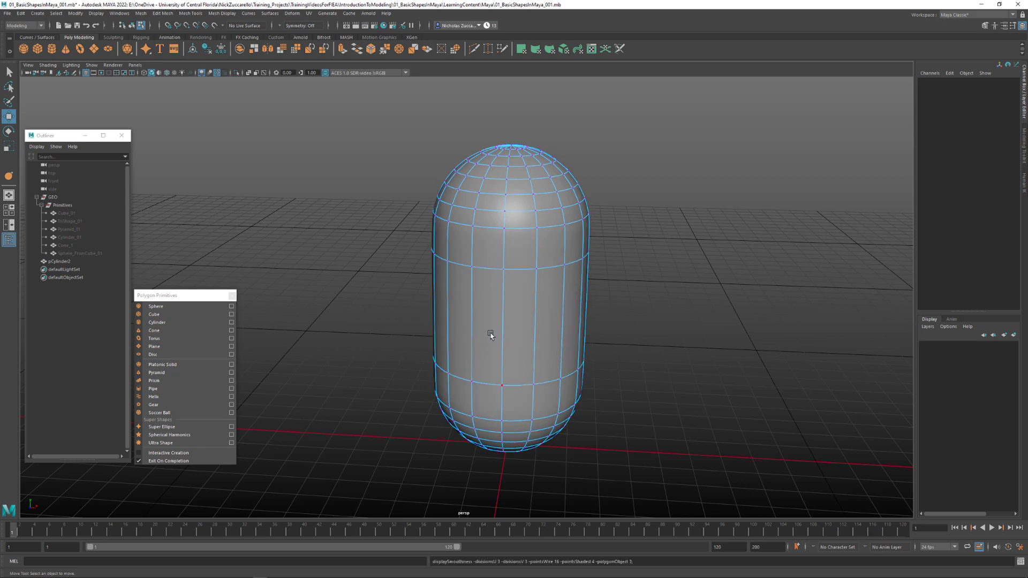
mouse_move(491, 335)
left_mouse_down("alt")
mouse_move(508, 346)
mouse_move(472, 332)
left_mouse_up("alt")
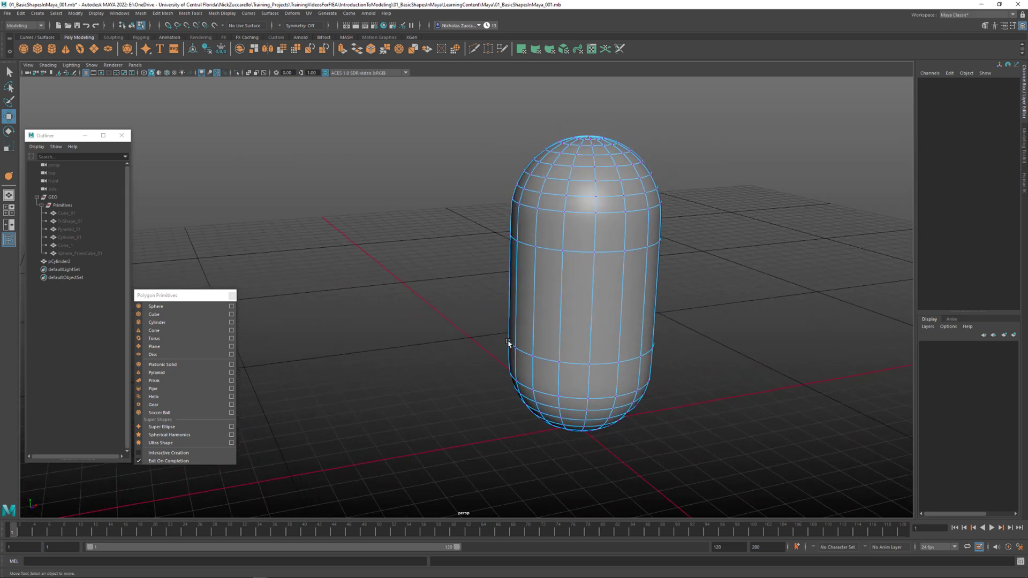
key("F8")
left_click(683, 357)
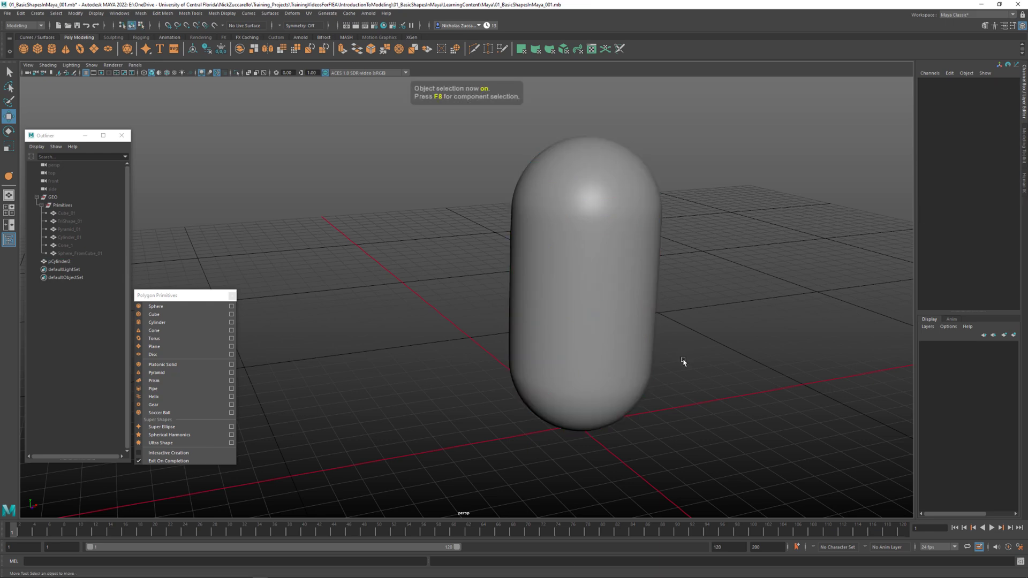
mouse_move(683, 362)
left_mouse_down("alt")
mouse_move(668, 363)
mouse_move(661, 349)
mouse_move(670, 369)
left_mouse_up("alt")
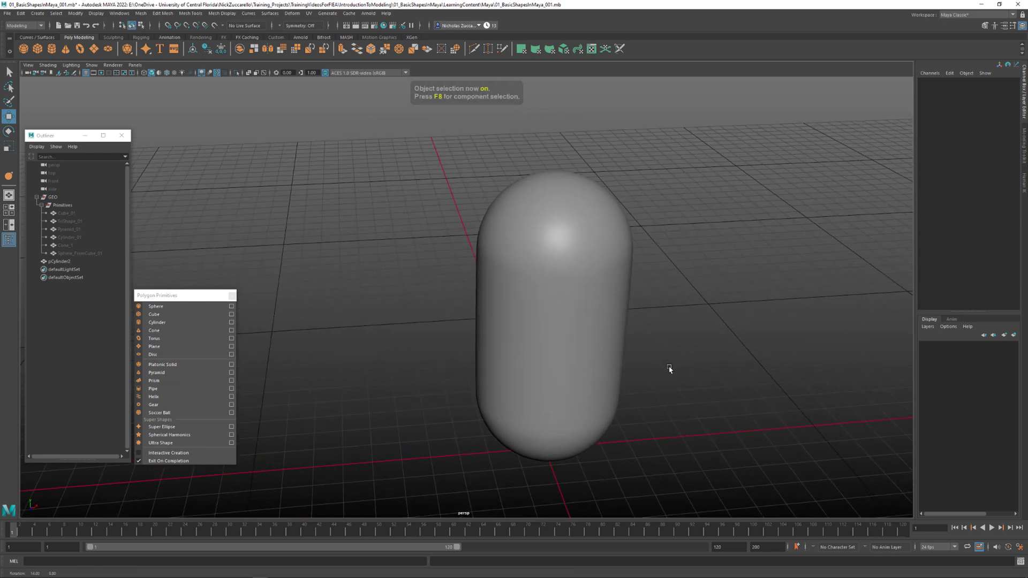
Delete the capsule's construction history, turn off its smooth preview and deselect it
left_click(560, 323)
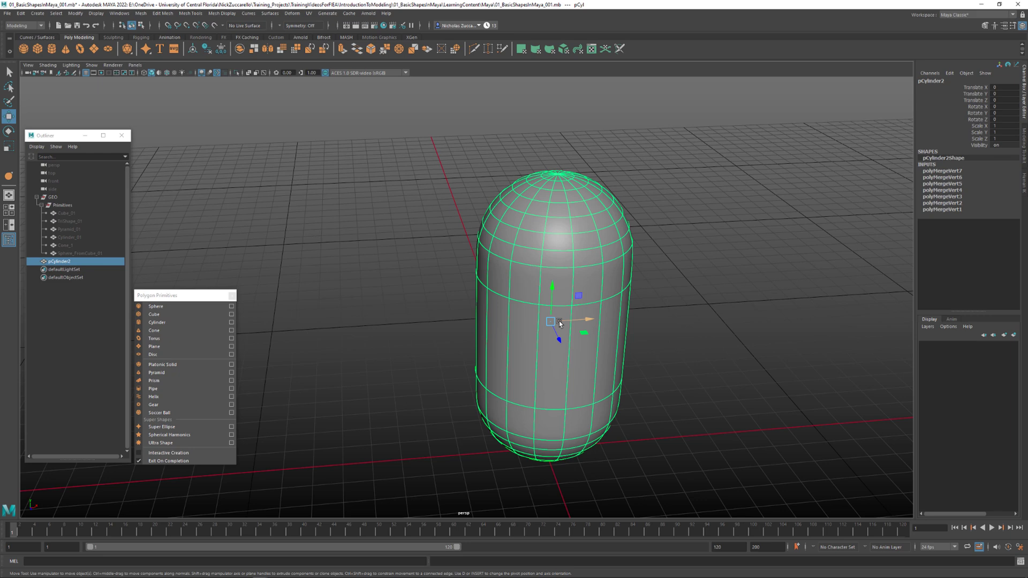
key("alt+shift+d")
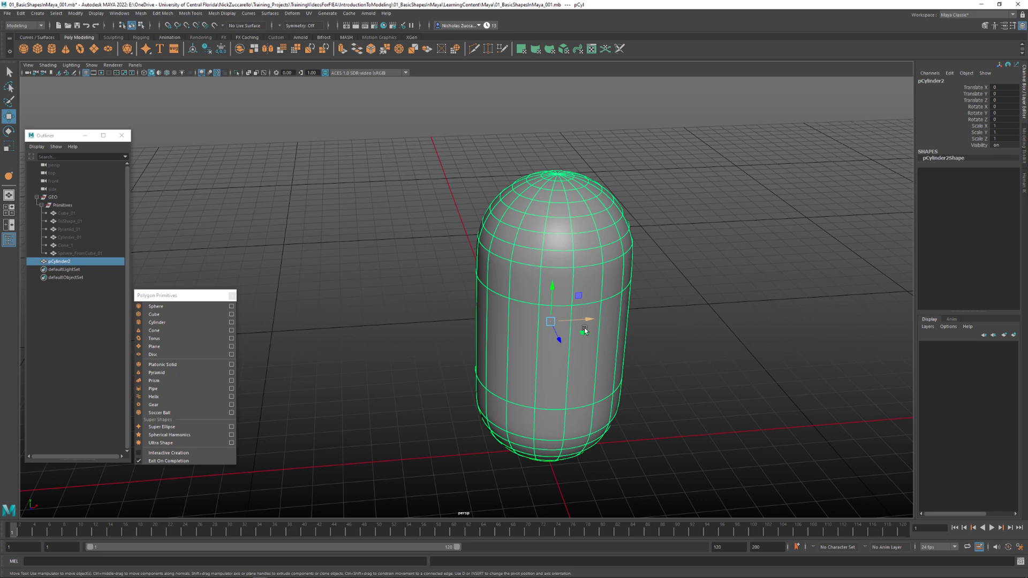
key("1")
left_click(670, 321)
left_click_drag(670, 321, 578, 309, "alt")
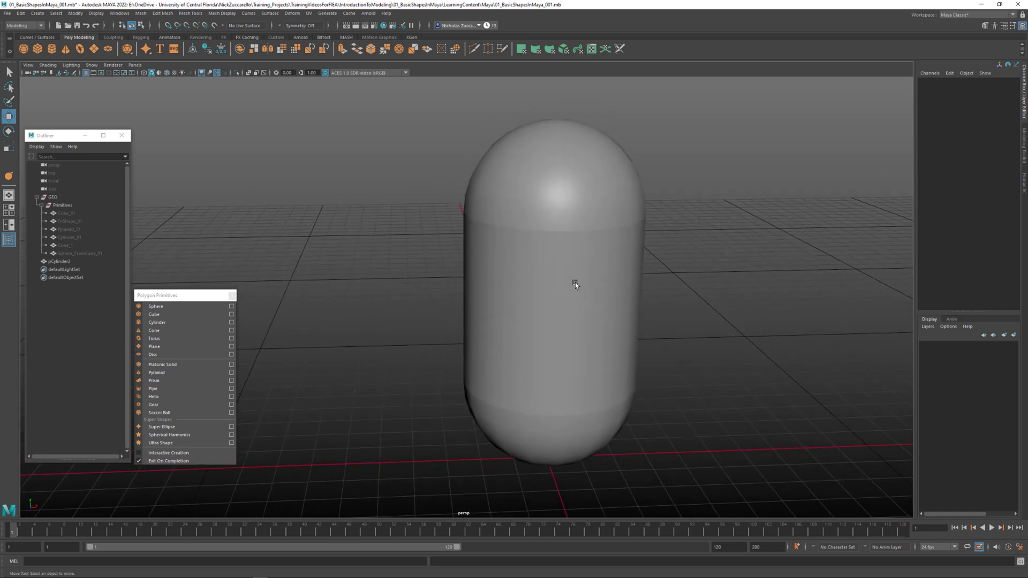
Harden all edges of the capsule and look over its shading from above
left_click(548, 261)
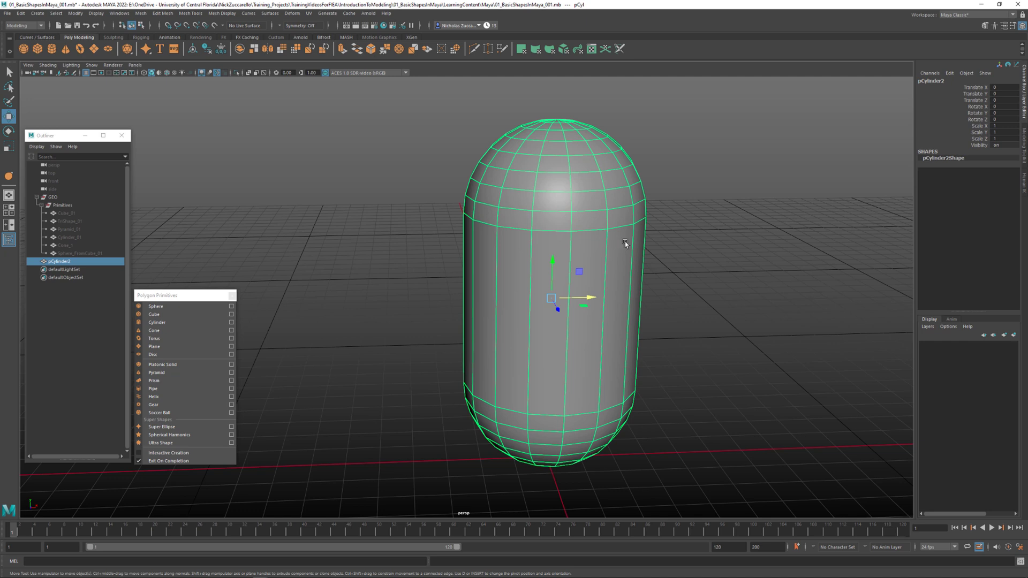
left_click(229, 16)
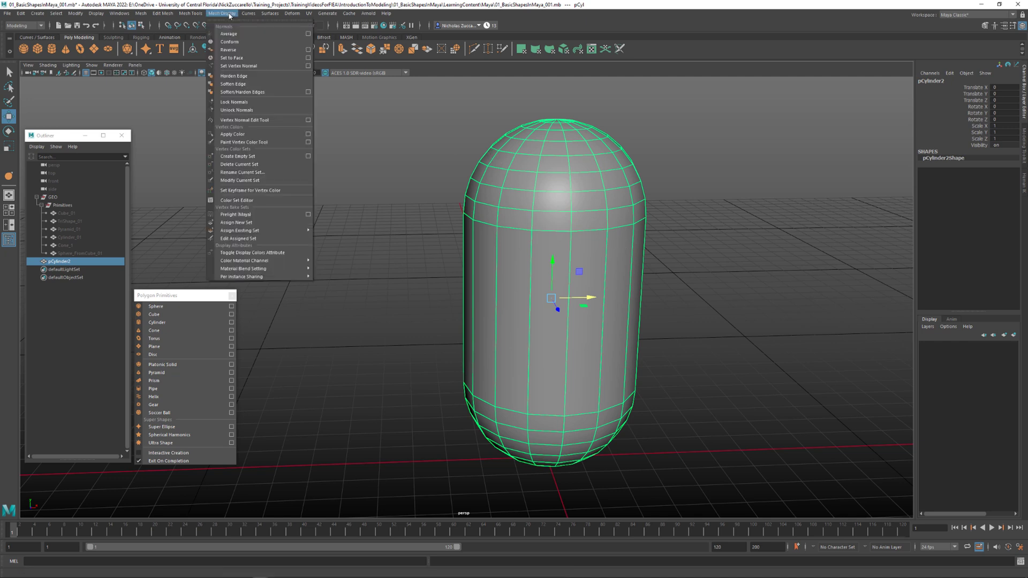
left_click(250, 76)
left_click(456, 199)
left_click_drag(457, 200, 508, 287, "alt")
left_click(531, 288)
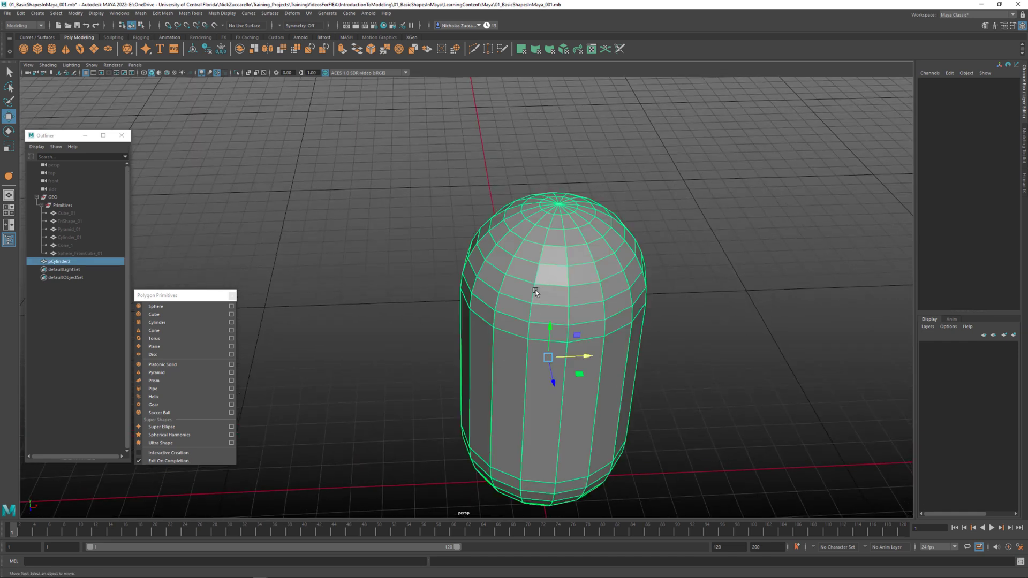
Soften all edges of the capsule, then deselect it and inspect the shading
left_click(218, 14)
left_click(267, 85)
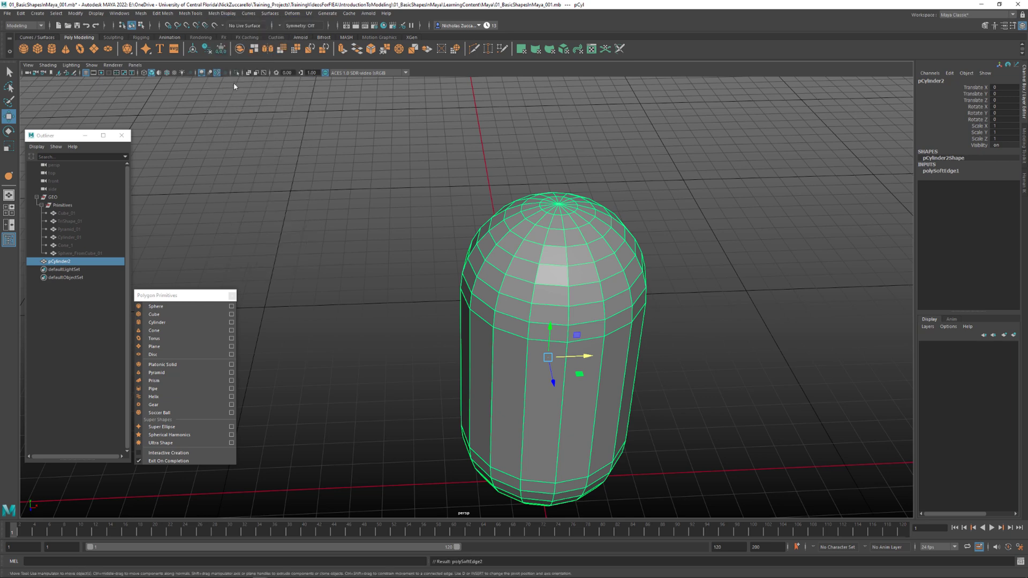
left_click(323, 179)
left_click_drag(324, 179, 351, 185, "alt")
left_click(551, 291)
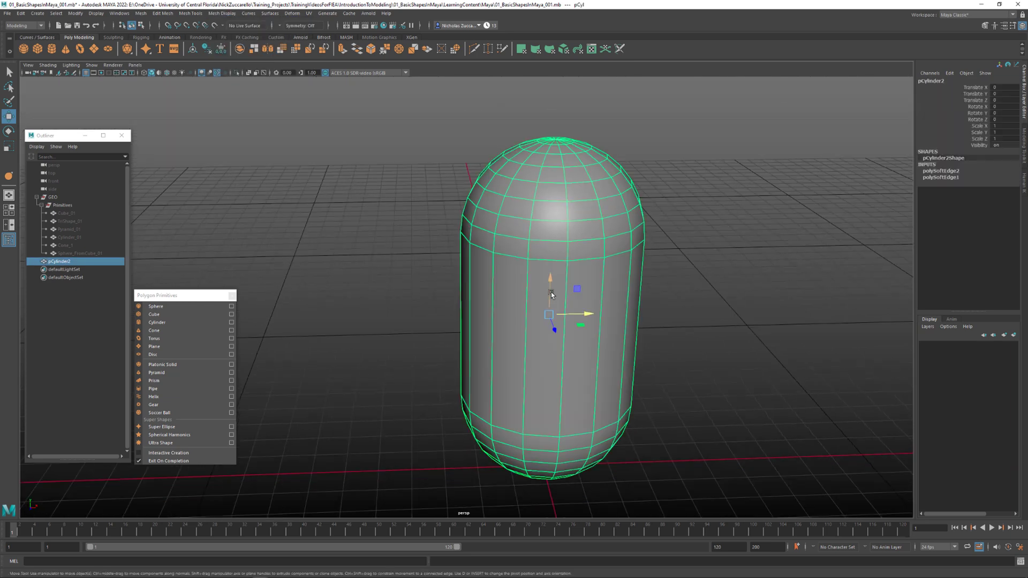
left_click(400, 230)
left_click_drag(400, 230, 439, 239, "alt")
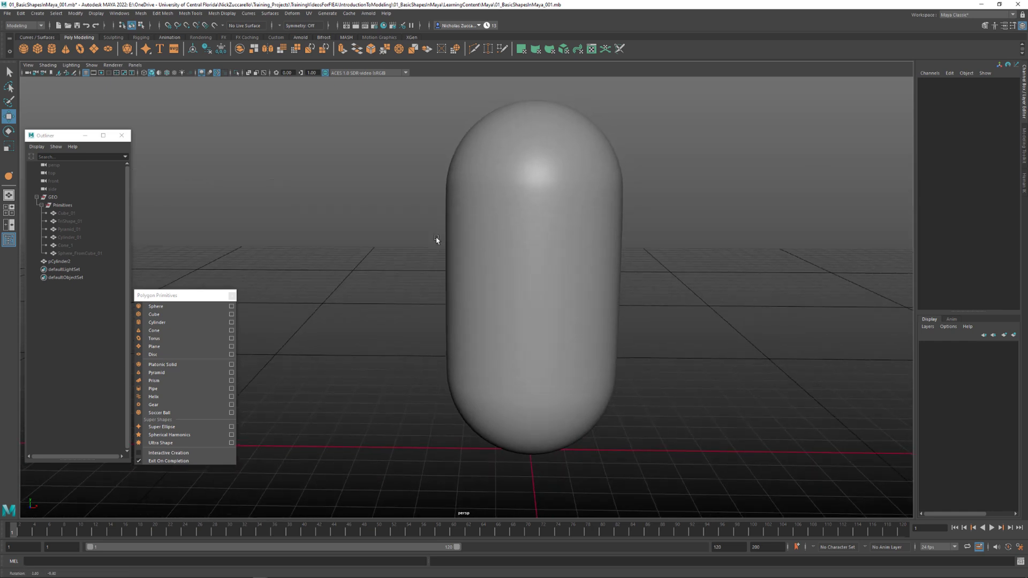
Rename the capsule mesh to PillShape_01 and move it into the Primitives group
left_click(512, 274)
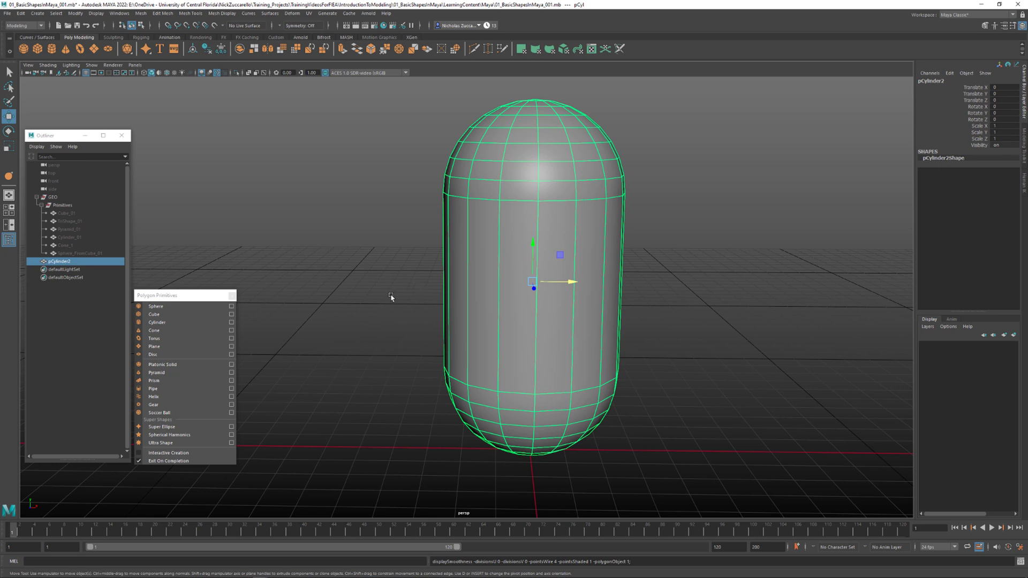
double_click(60, 261)
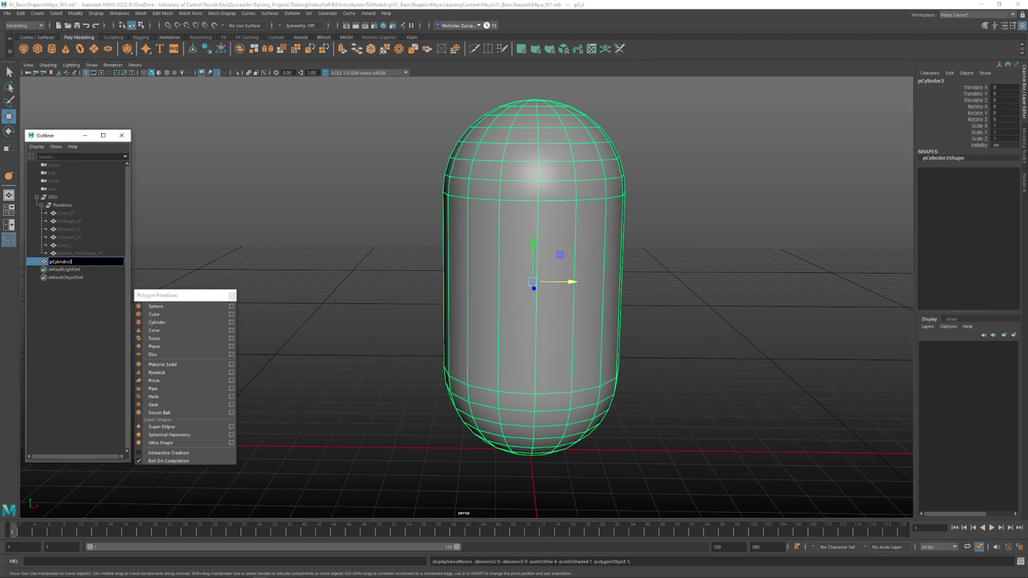
type("PillShape_01")
key("Return")
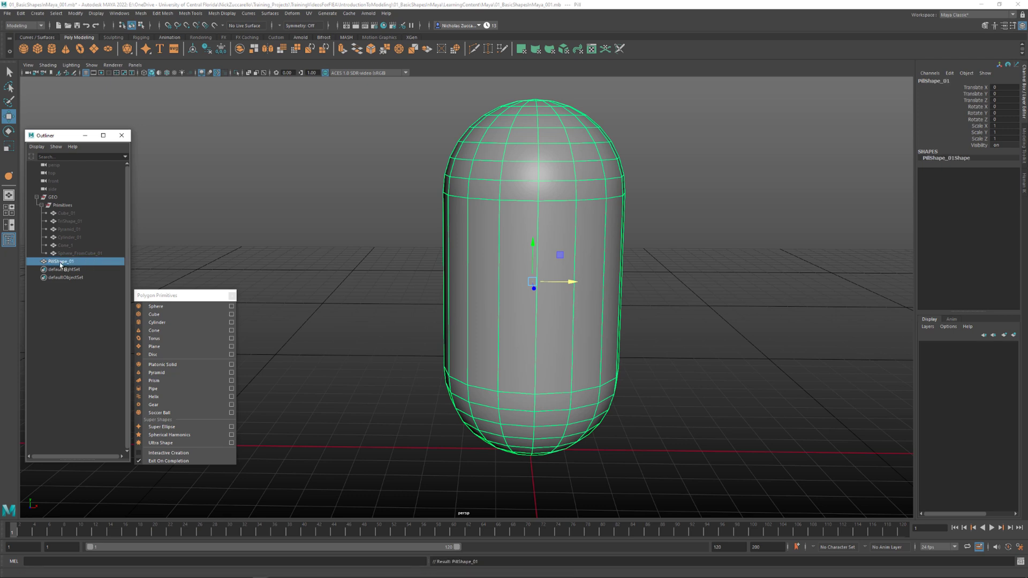
middle_click_drag(60, 264, 63, 205)
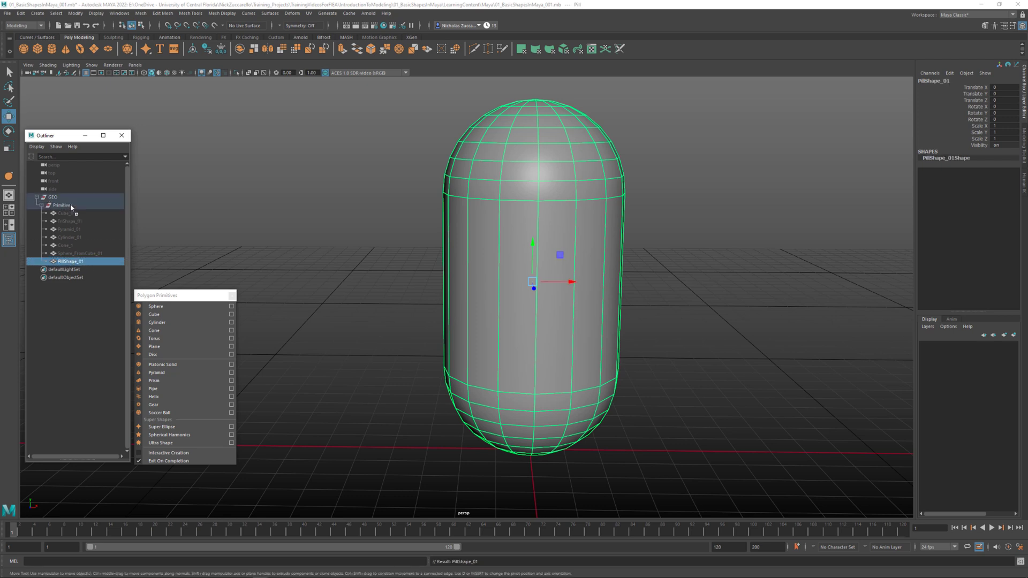
Close the floating list of polygon primitives and save the scene
left_click(232, 296)
left_click_drag(328, 343, 305, 349, "alt")
key("ctrl+s")
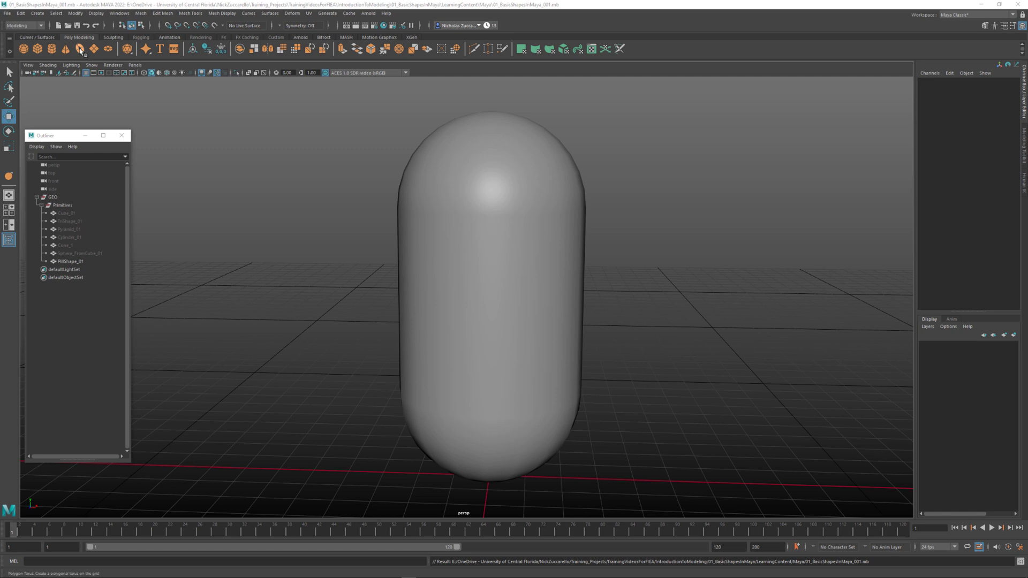
Create a polygon torus at the origin and set its radius to 50
left_click(38, 13)
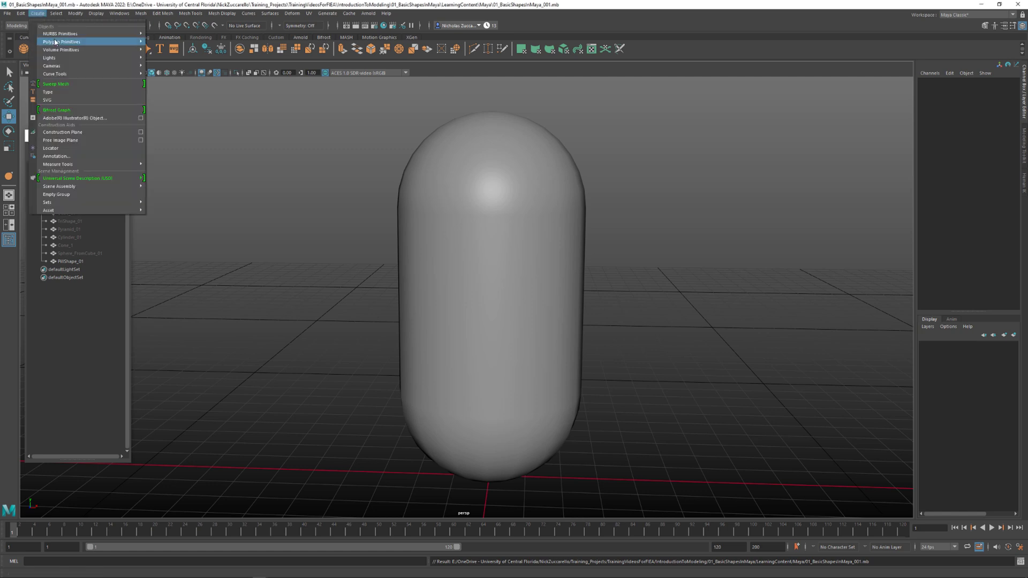
mouse_move(95, 43)
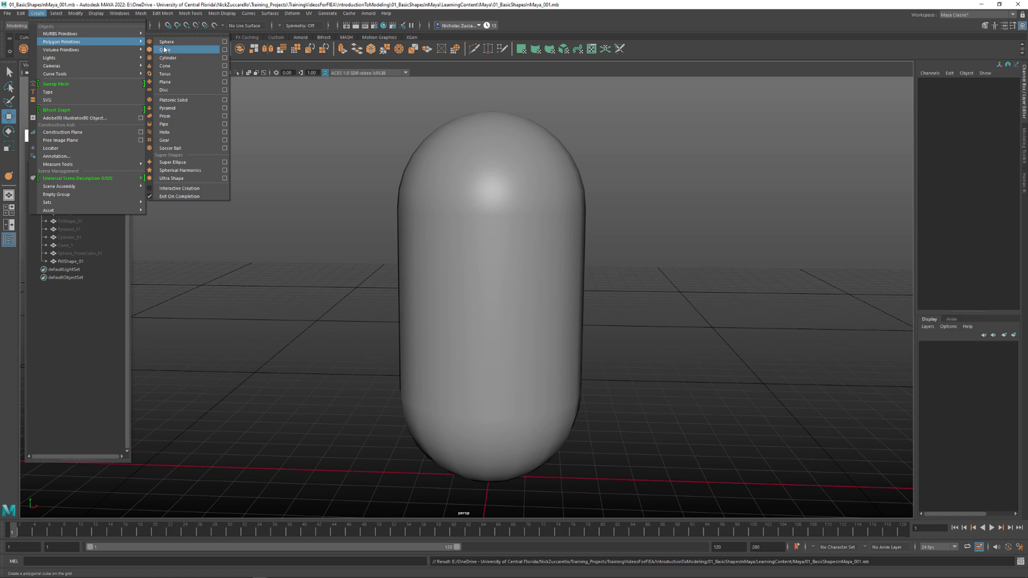
left_click(181, 76)
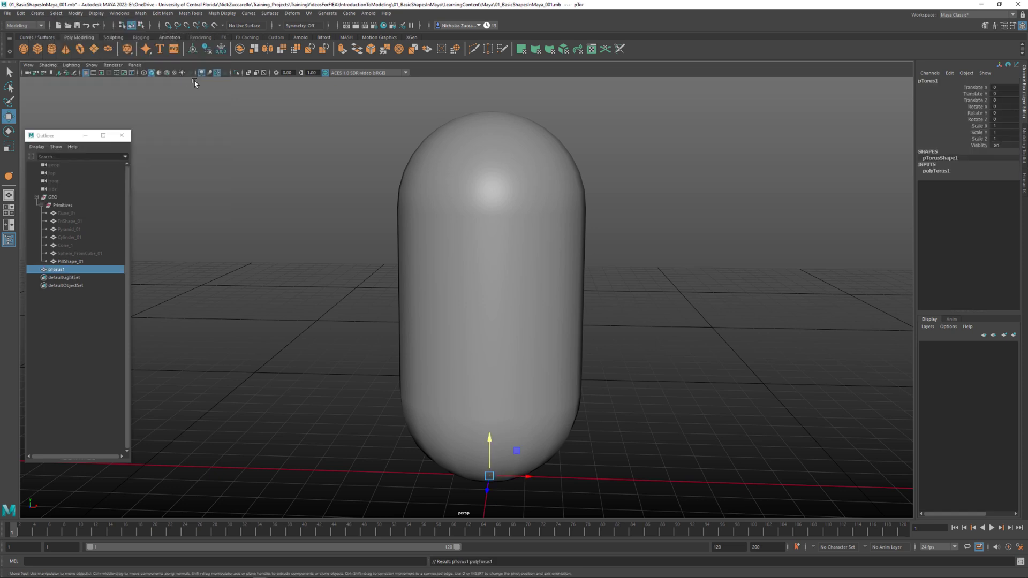
key("f")
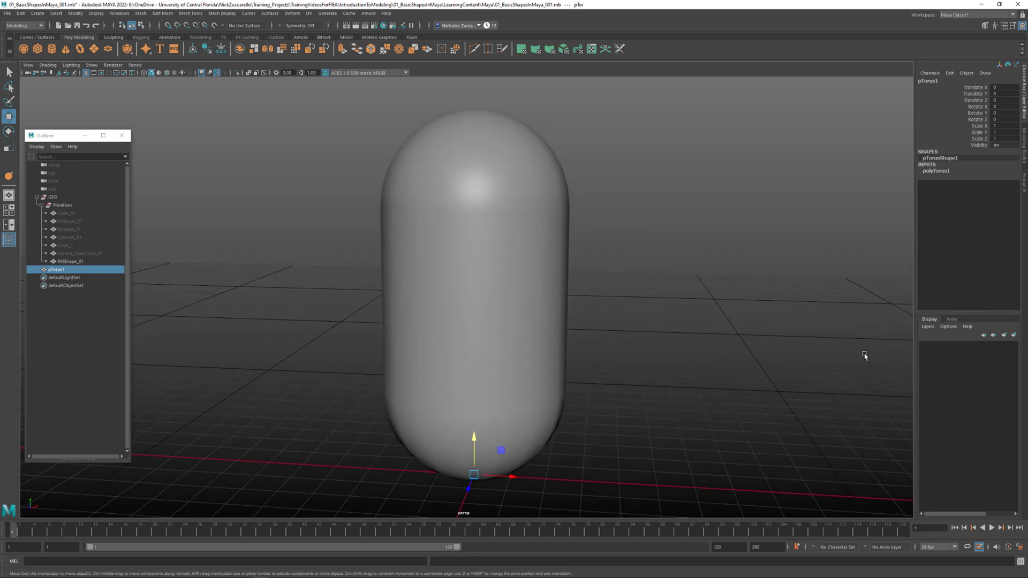
left_click(946, 172)
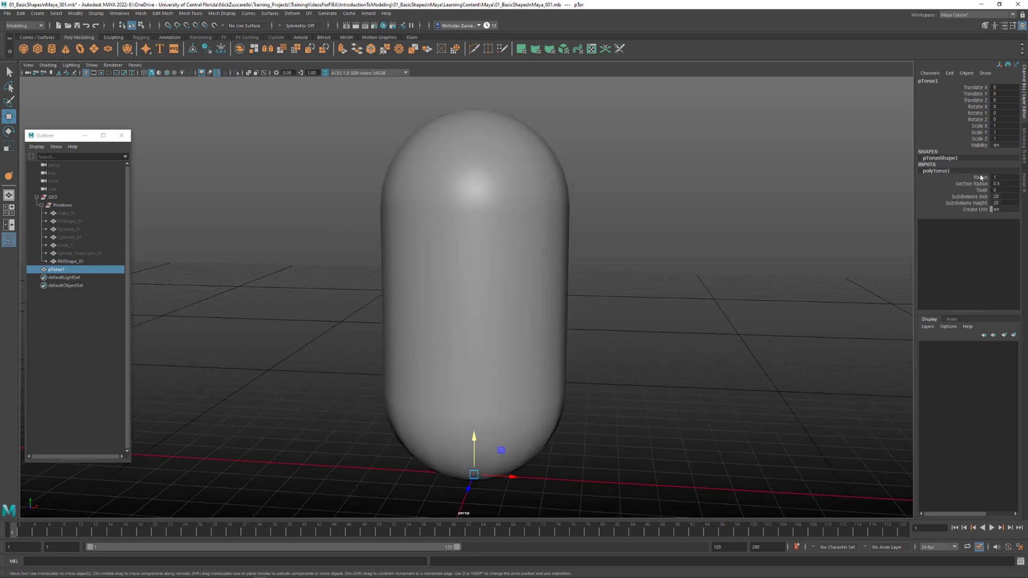
double_click(998, 177)
type("50")
key("Return")
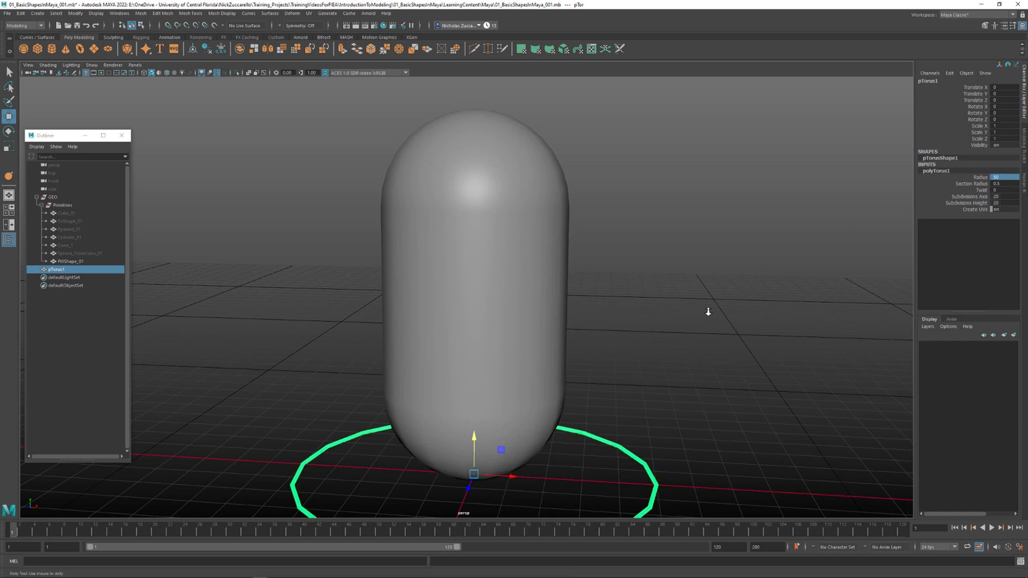
scroll(654, 282, "down", 3)
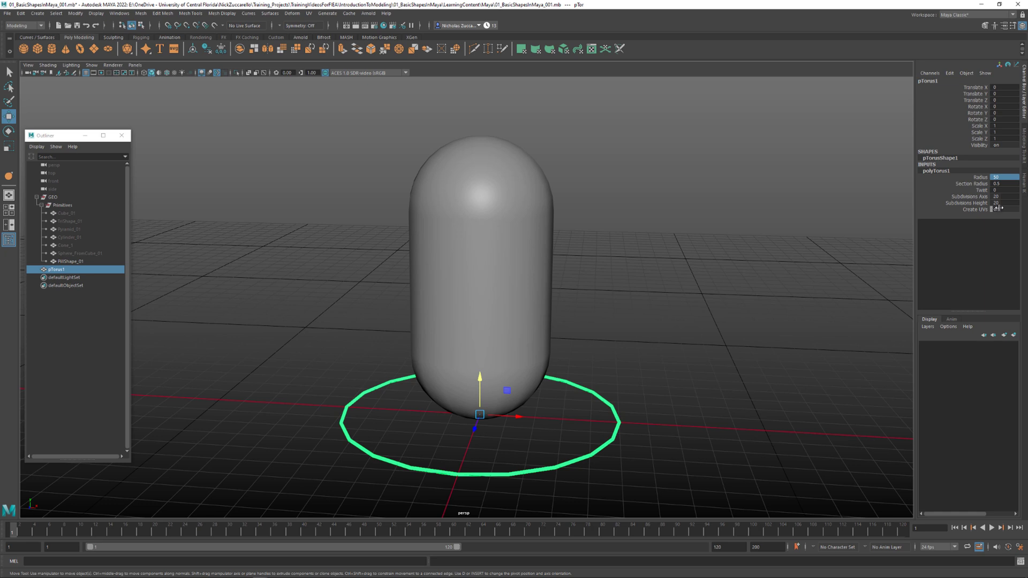
Thicken the torus's tube by setting its section radius to 15
left_click(971, 185)
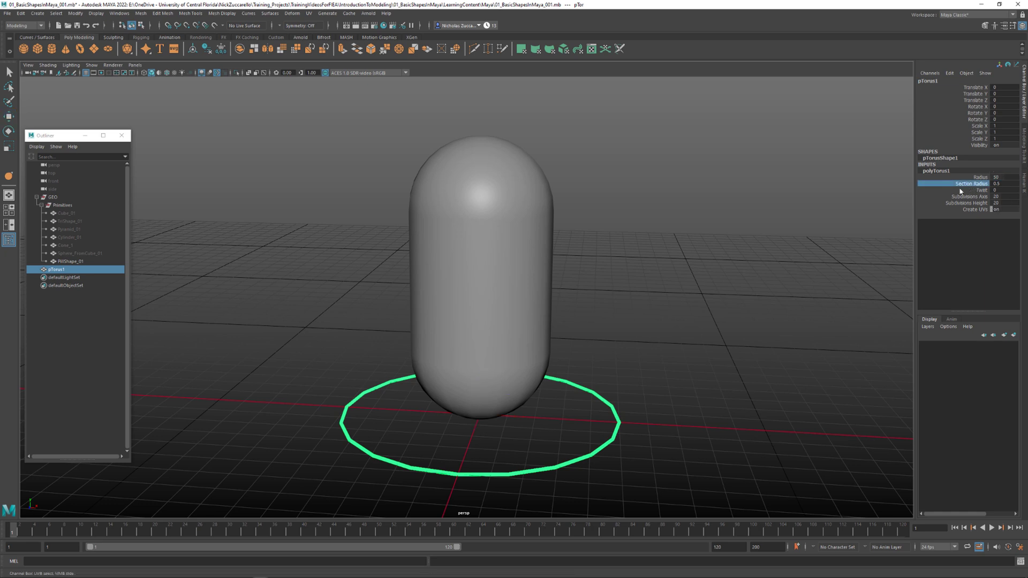
middle_click_drag(673, 257, 829, 236)
left_click(1004, 183)
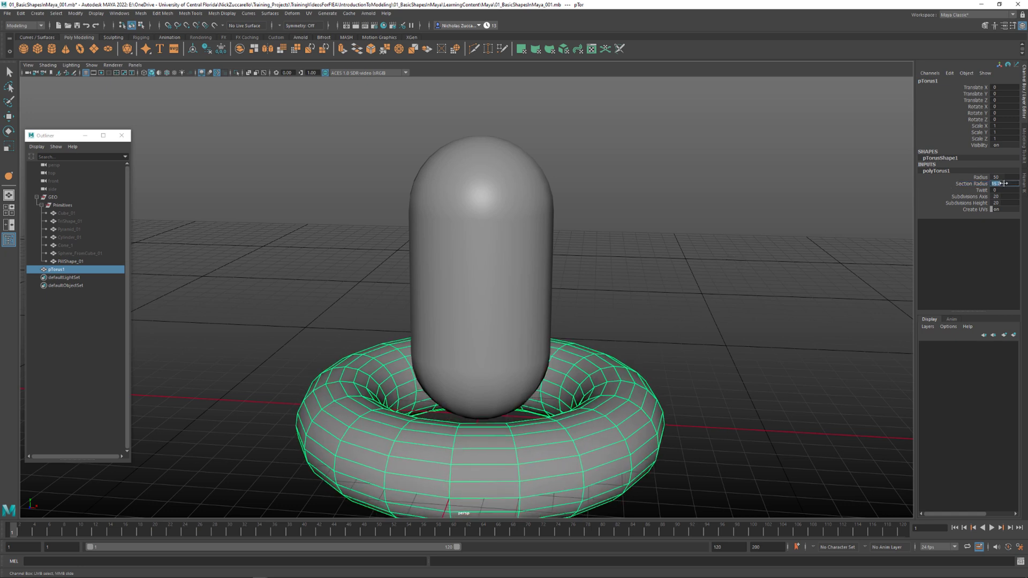
type("15")
key("Return")
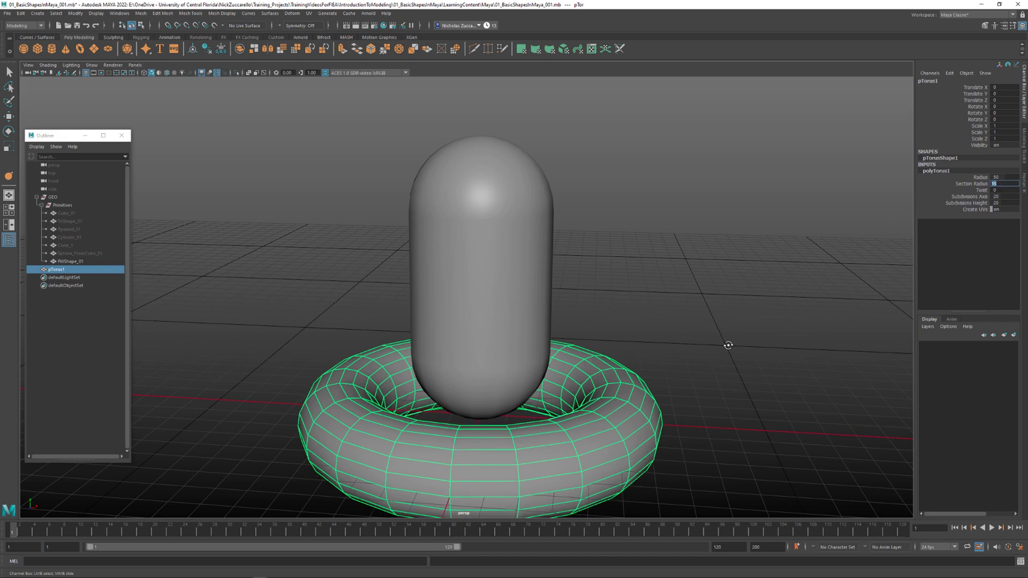
mouse_move(727, 344)
left_mouse_down("alt")
mouse_move(734, 332)
mouse_move(734, 345)
mouse_move(799, 355)
mouse_move(734, 344)
mouse_move(730, 355)
left_mouse_up("alt")
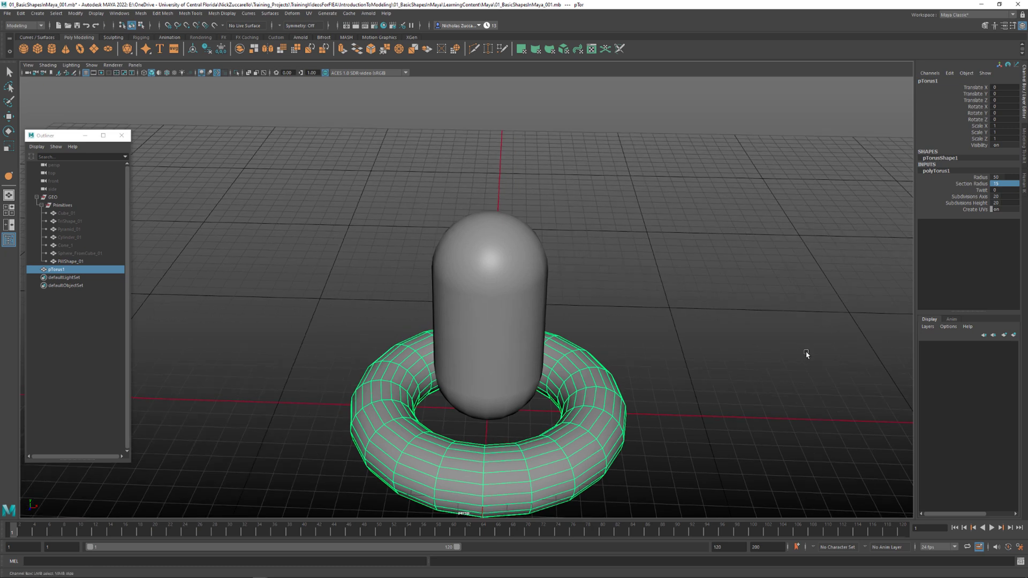
Set the torus's axis subdivisions to 32
left_click(970, 196)
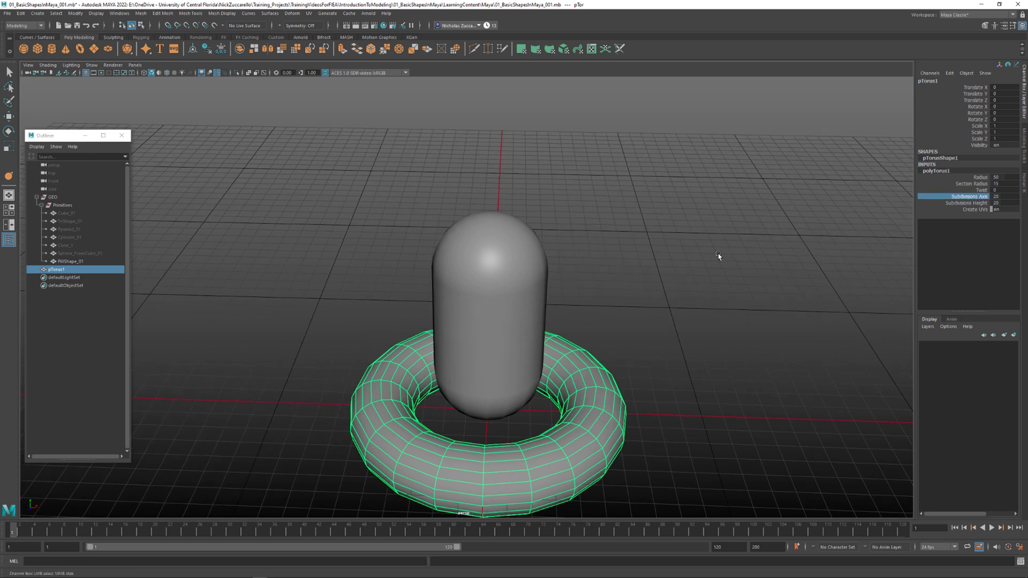
middle_click_drag(712, 256, 755, 257)
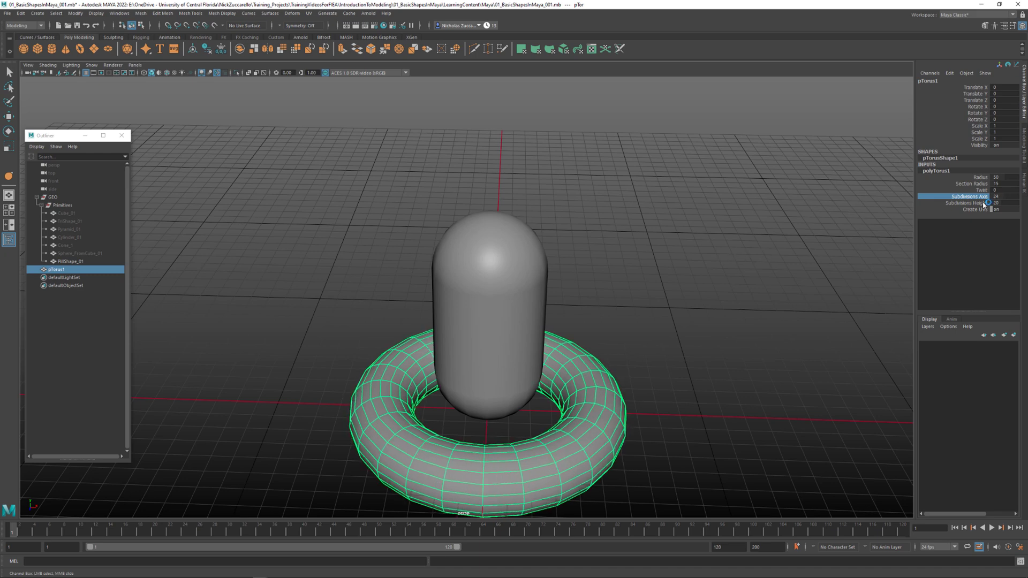
double_click(999, 197)
type("30")
key("Return")
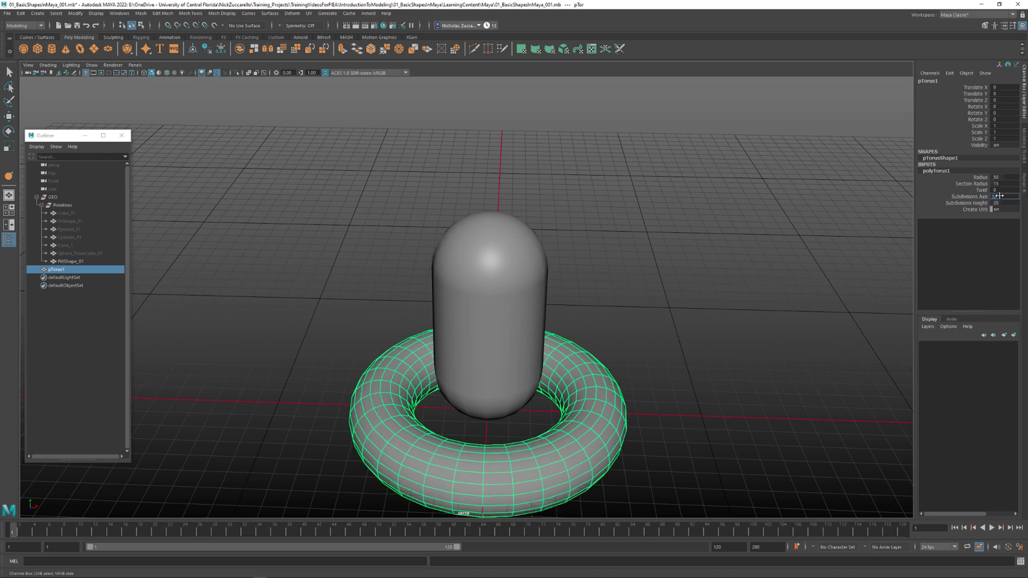
Reduce the torus's height subdivisions to 4 to give the ring a four-sided section
left_click(976, 203)
middle_click_drag(742, 213, 658, 208)
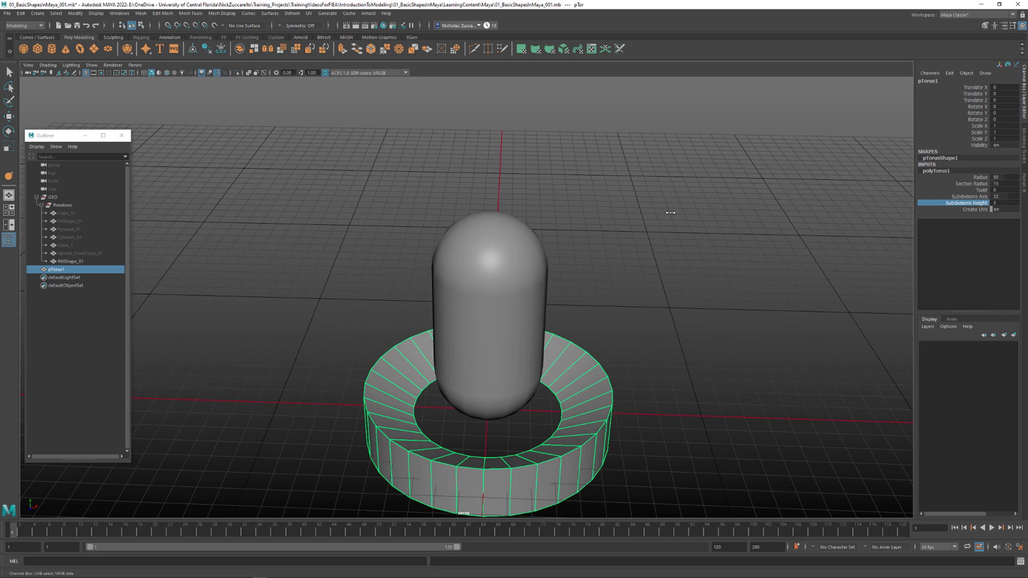
middle_click_drag(670, 213, 680, 215)
left_click_drag(682, 236, 712, 225, "alt")
Set the torus's twist to 45 so its four-sided section lies flat on the grid
left_click(983, 191)
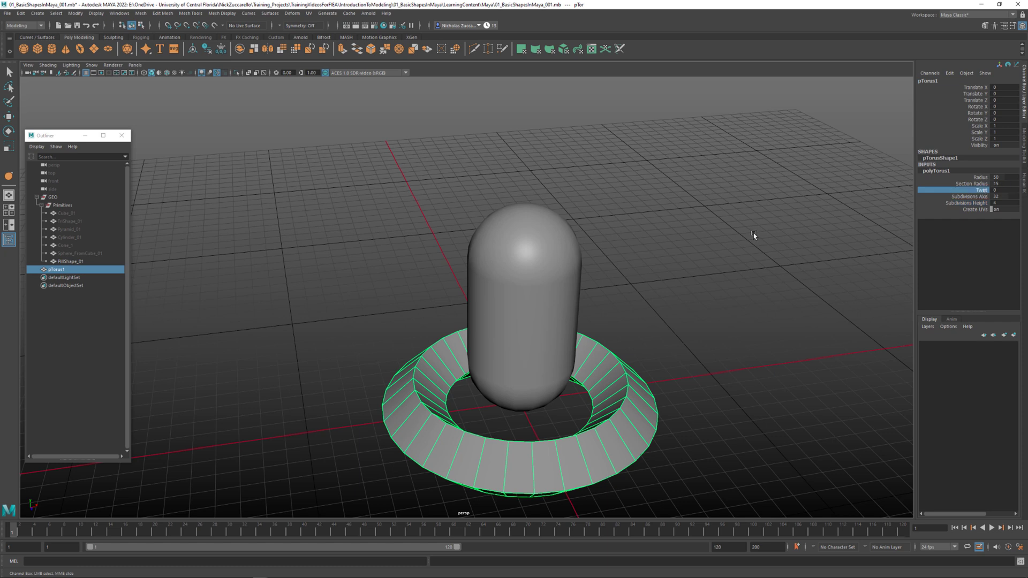
middle_click_drag(755, 236, 768, 240)
mouse_move(768, 239)
left_mouse_down("alt")
mouse_move(764, 178)
mouse_move(760, 223)
left_mouse_up("alt")
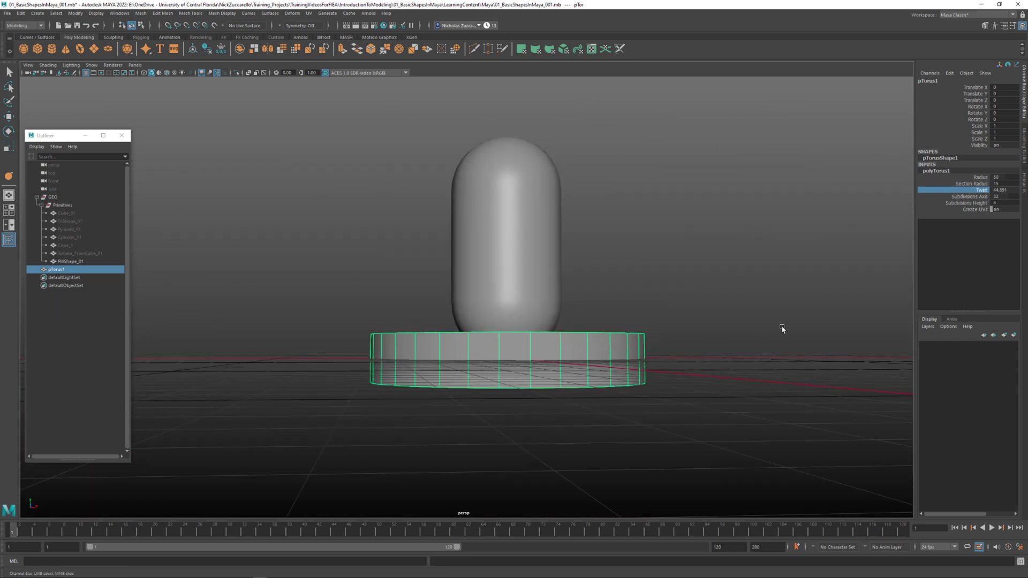
double_click(999, 191)
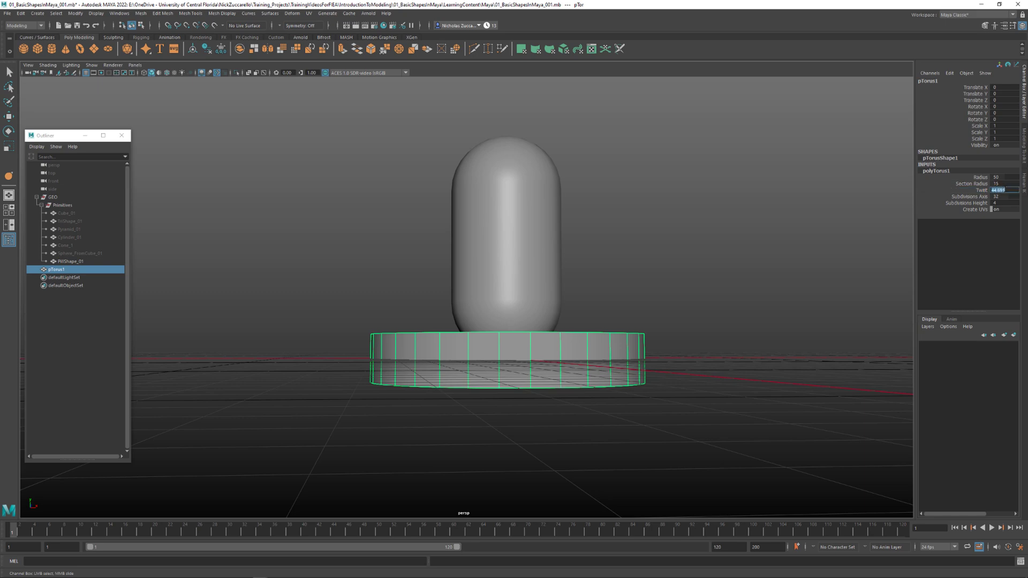
type("45")
mouse_move(707, 370)
left_mouse_down("alt")
mouse_move(702, 395)
mouse_move(755, 386)
mouse_move(744, 399)
mouse_move(712, 385)
left_mouse_up("alt")
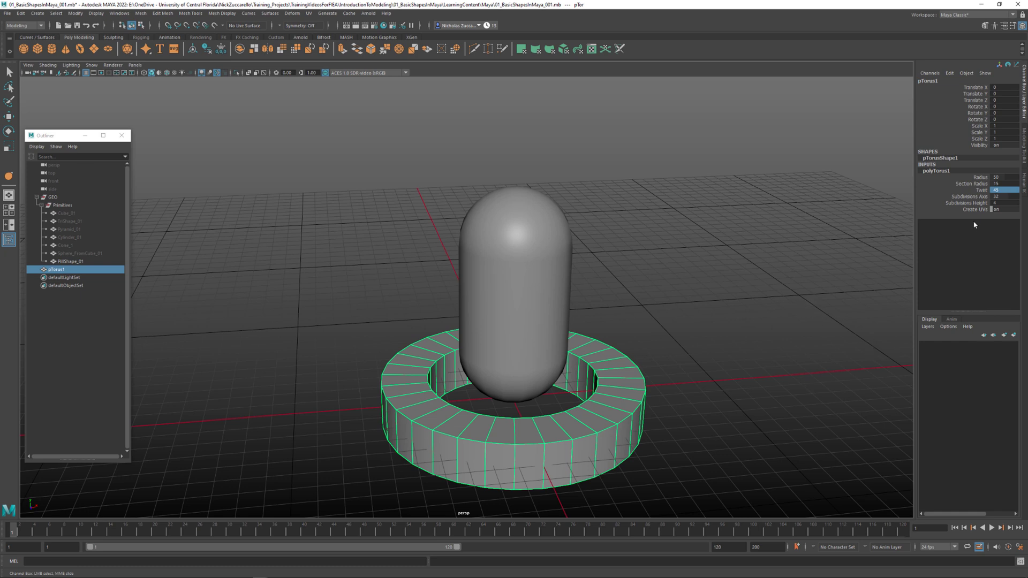
Reset the torus's twist to 0
key("1")
left_click(1007, 190)
key("Return")
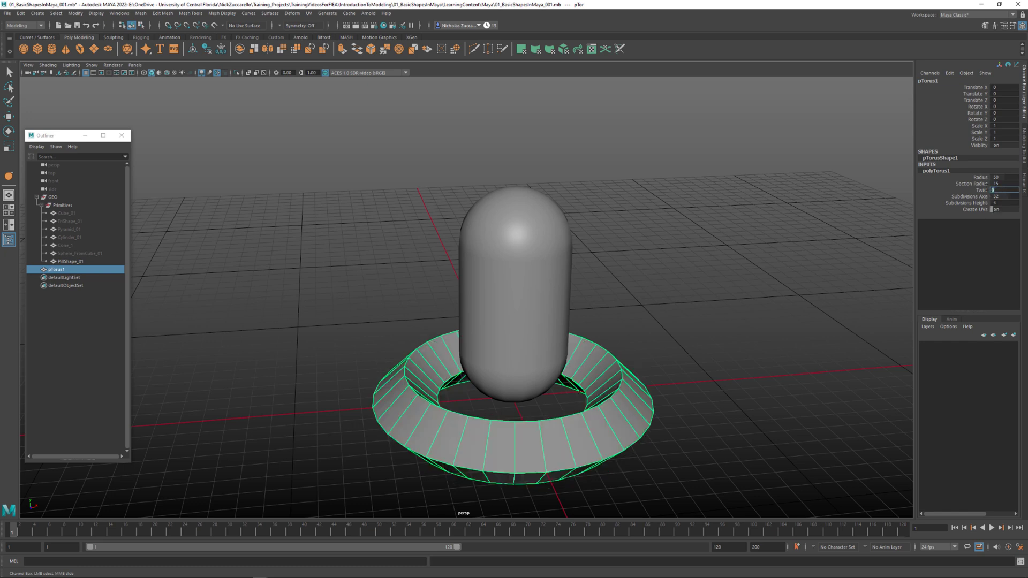
Raise the torus's height subdivisions to 8 and inspect the ring from several angles
left_click(972, 204)
middle_click_drag(847, 215, 862, 216)
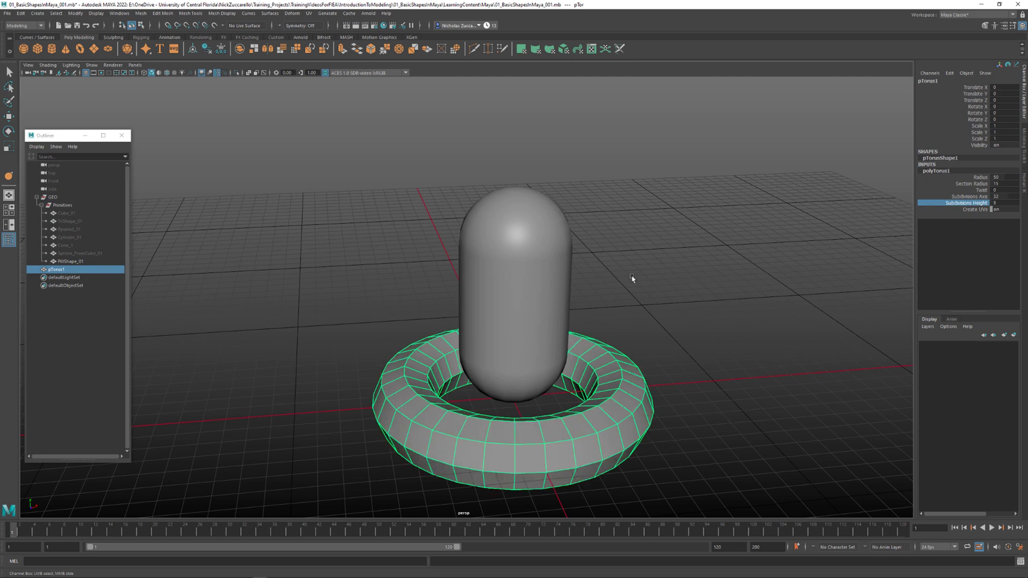
left_click_drag(401, 383, 388, 369, "alt")
right_click_drag(389, 370, 460, 402, "alt")
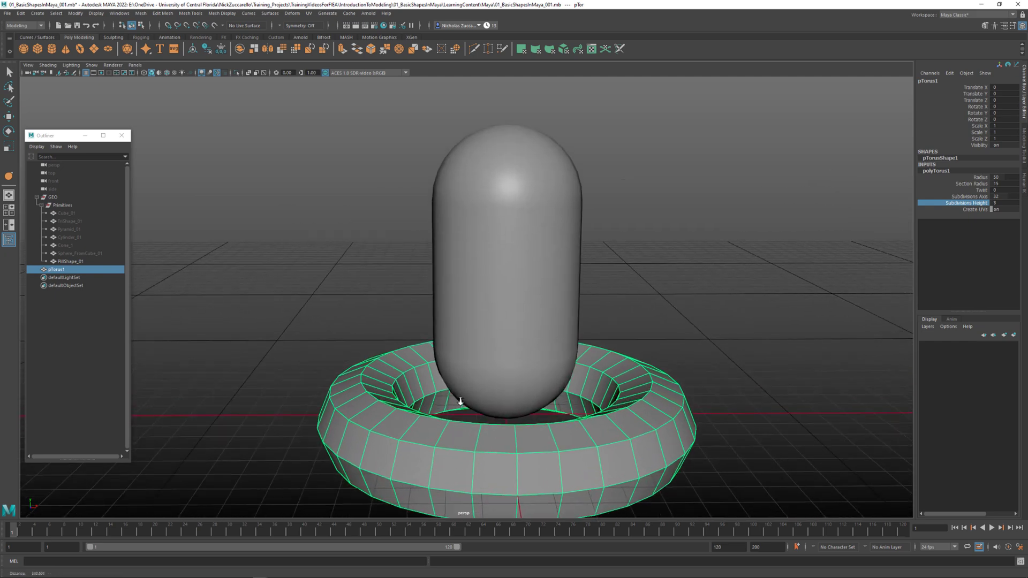
mouse_move(460, 402)
left_mouse_down("alt")
mouse_move(448, 344)
mouse_move(495, 332)
mouse_move(506, 370)
mouse_move(522, 330)
mouse_move(513, 371)
mouse_move(508, 349)
mouse_move(452, 395)
left_mouse_up("alt")
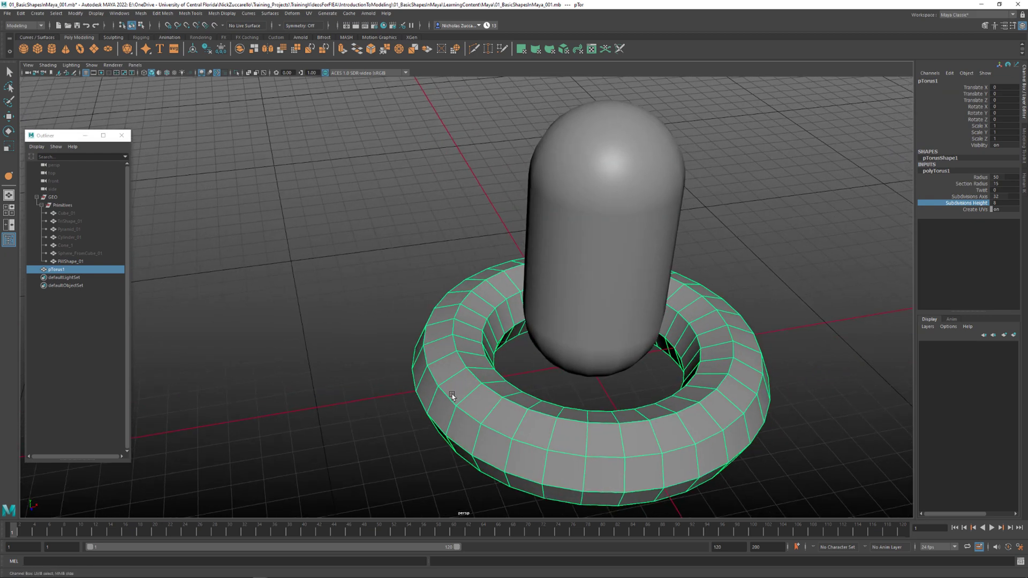
Set the torus's height subdivisions to 16
double_click(1005, 201)
type("16")
key("Return")
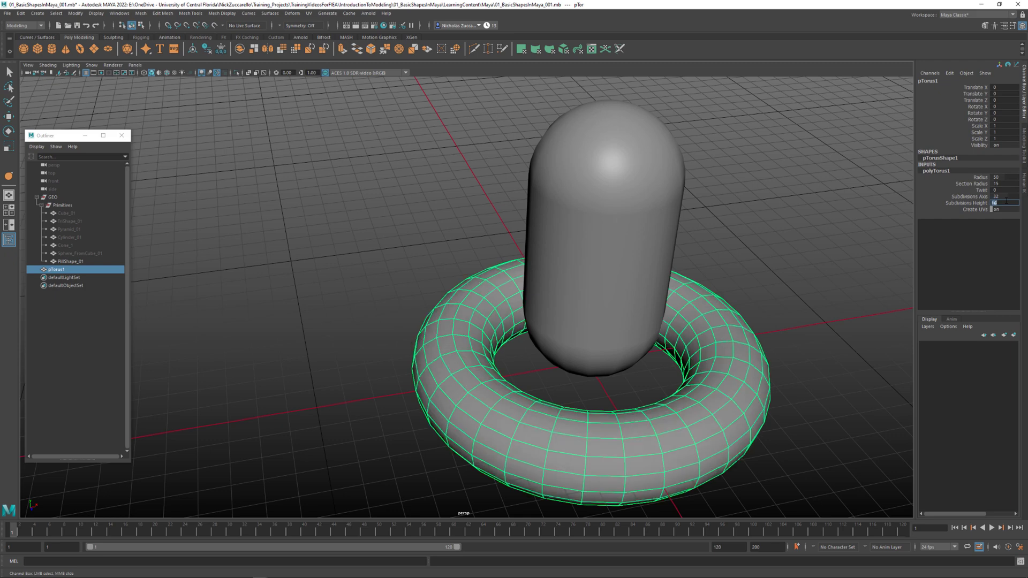
Inspect the torus's roundness from several angles, both deselected and selected
left_click(774, 257)
left_click_drag(773, 258, 752, 306, "alt")
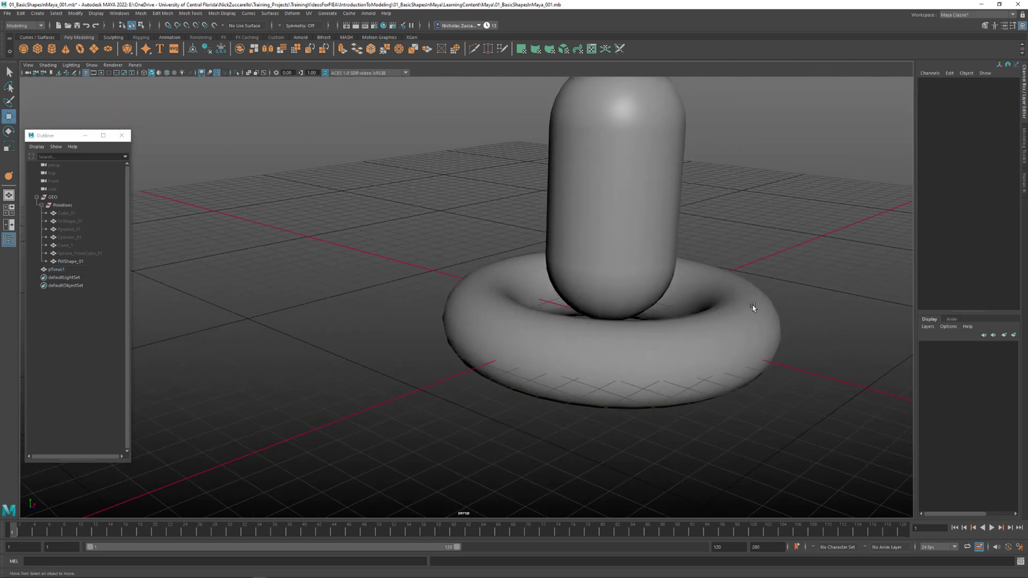
left_click(751, 321)
key("w")
right_click(752, 324)
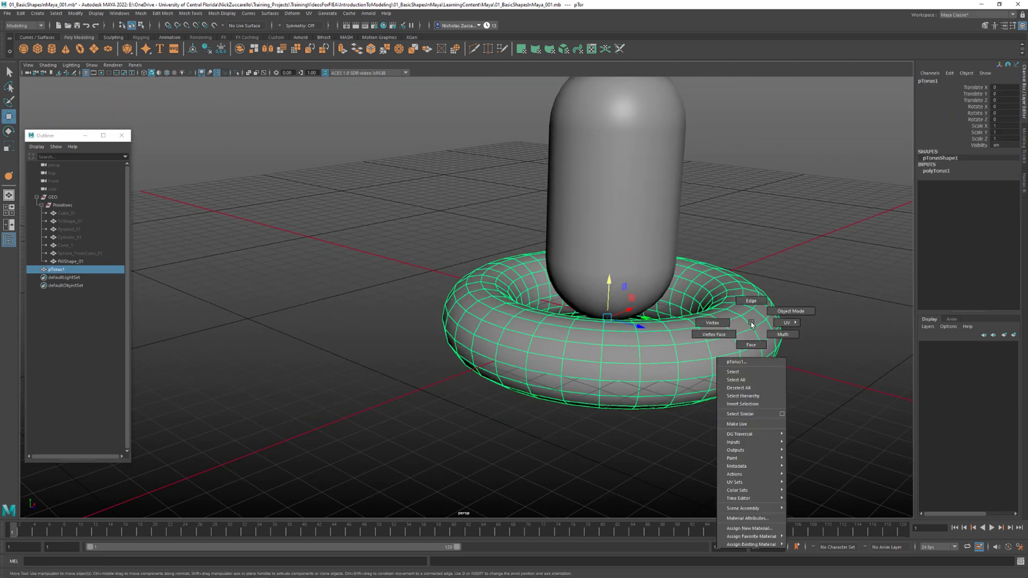
right_click_drag(752, 324, 812, 537)
left_click(854, 383)
left_click_drag(854, 384, 677, 341, "alt")
left_click(765, 382)
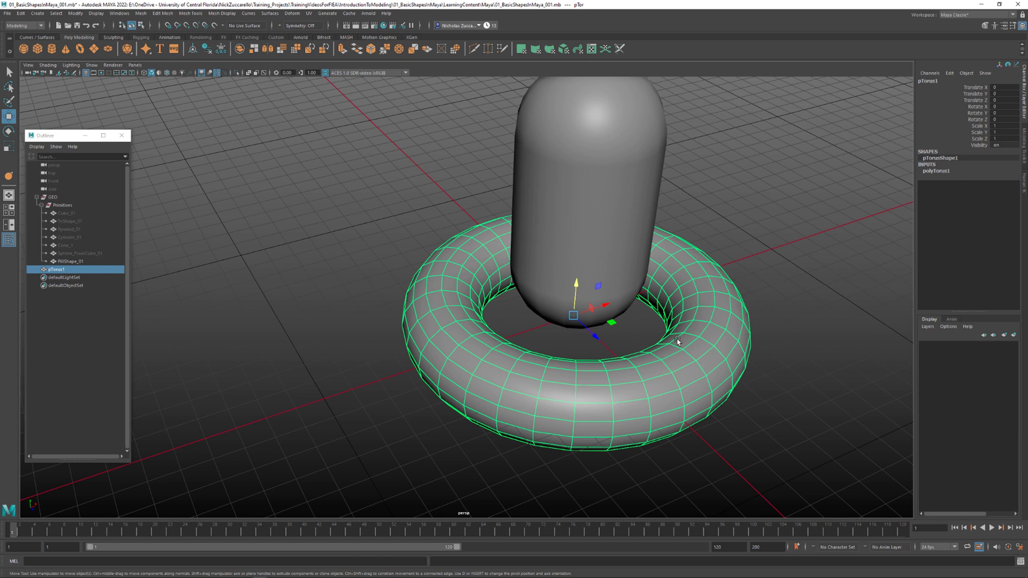
Rotate the torus 90 degrees about the X axis so the ring stands upright
key("e")
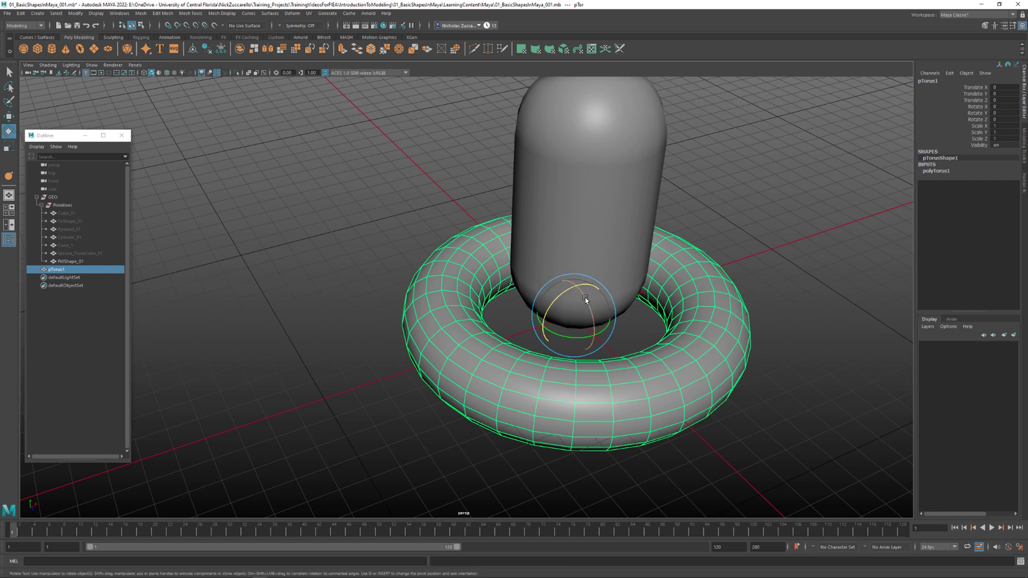
left_click_drag(557, 301, 535, 308, "alt")
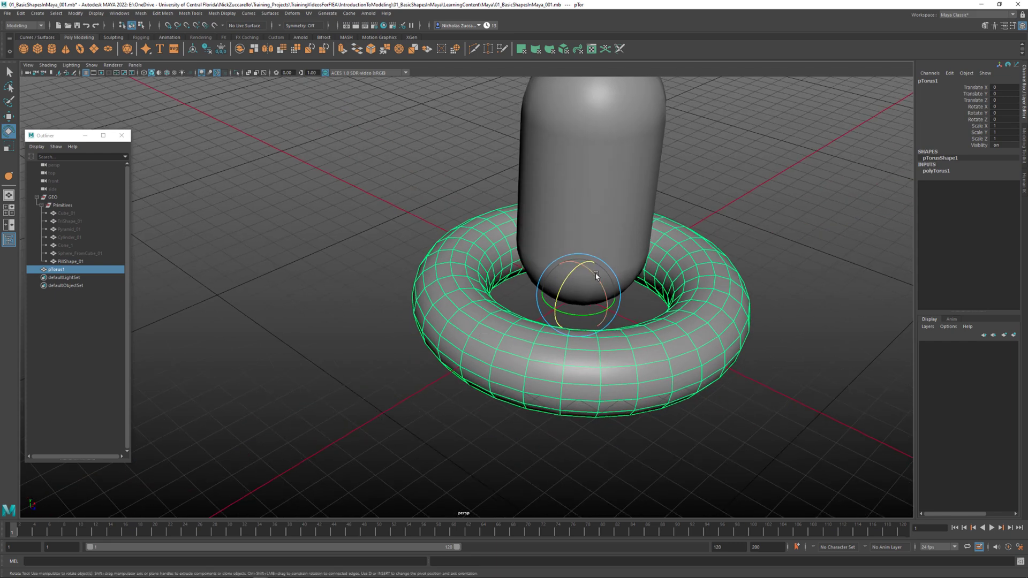
left_click_drag(596, 276, 614, 321)
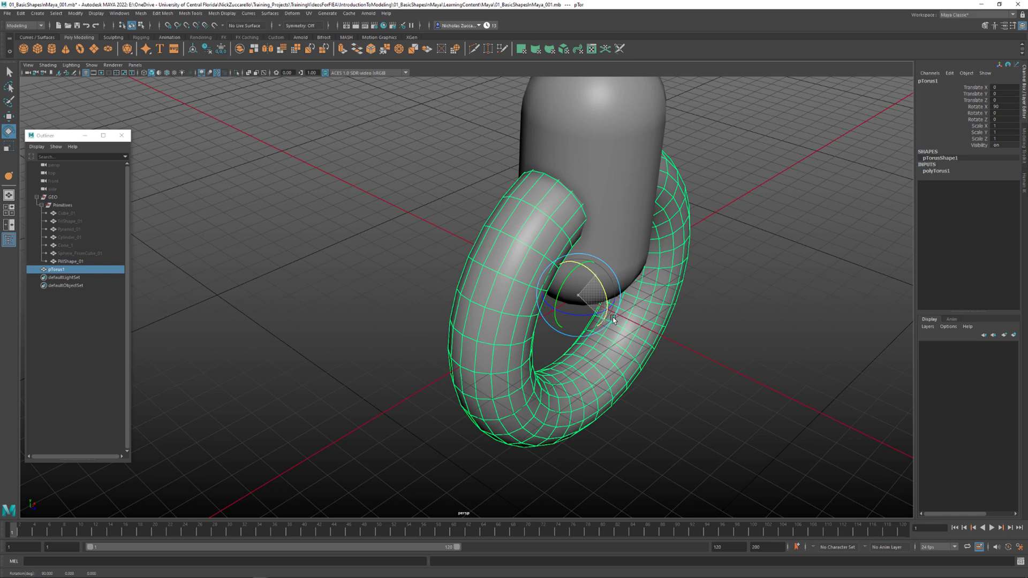
Raise the upright torus above the grid and set its Translate Y to 50
left_click_drag(741, 323, 605, 304, "alt")
key("w")
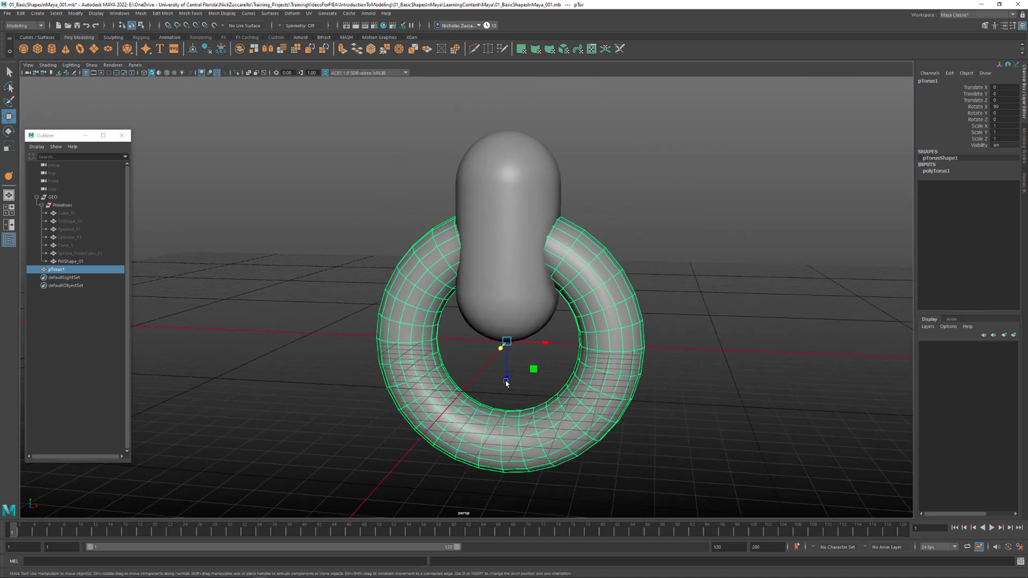
left_click_drag(506, 382, 496, 298)
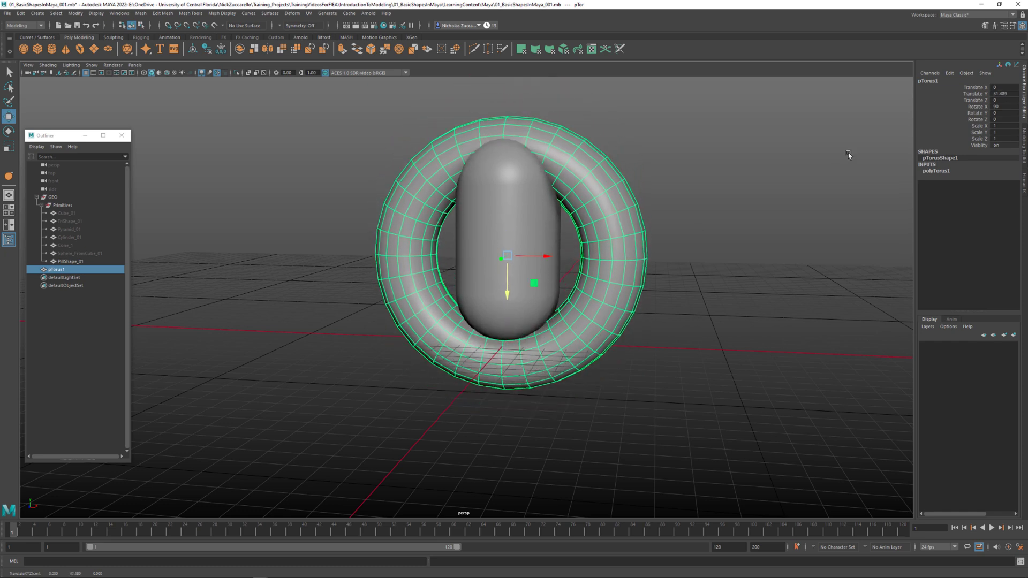
double_click(1007, 94)
type("50")
key("Return")
Unhide Cube_01 as a size reference around the torus
left_click(616, 374)
left_click_drag(615, 374, 557, 375, "alt")
left_click(557, 373)
left_click_drag(579, 406, 252, 326, "alt")
left_click(73, 213)
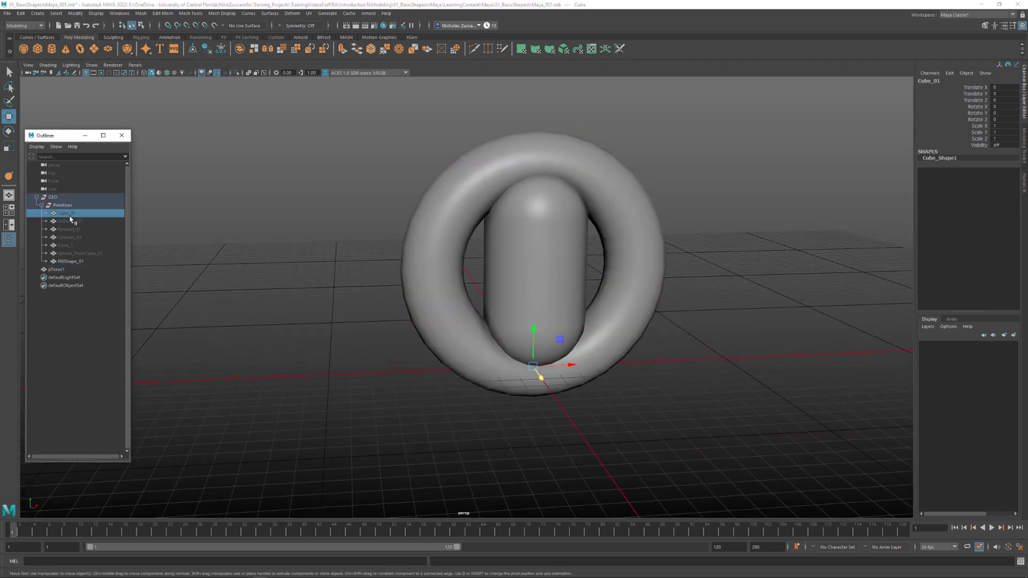
key("f")
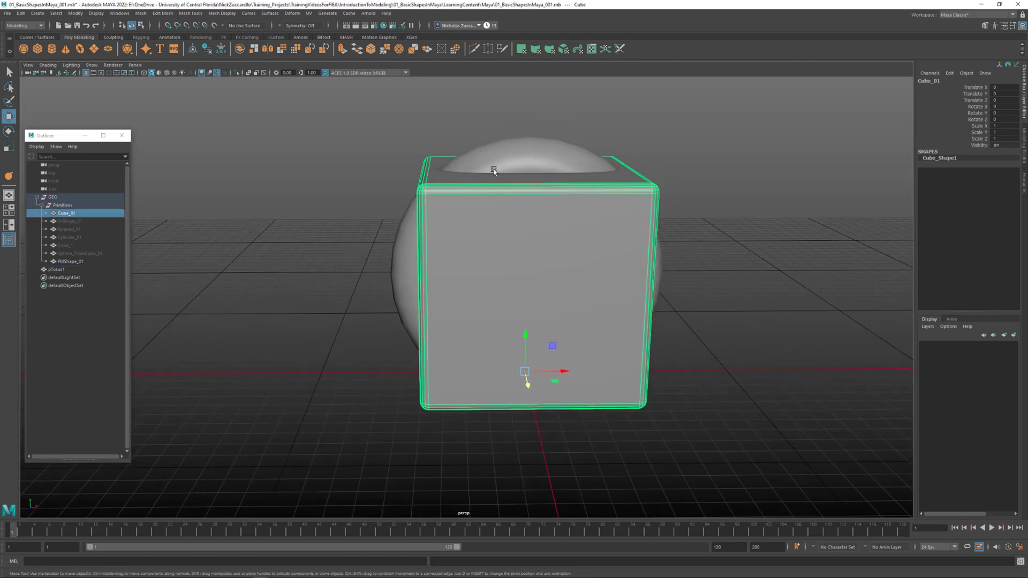
Shrink the torus to fit inside the cube by setting its radius to 35
left_click(526, 160)
left_click(944, 172)
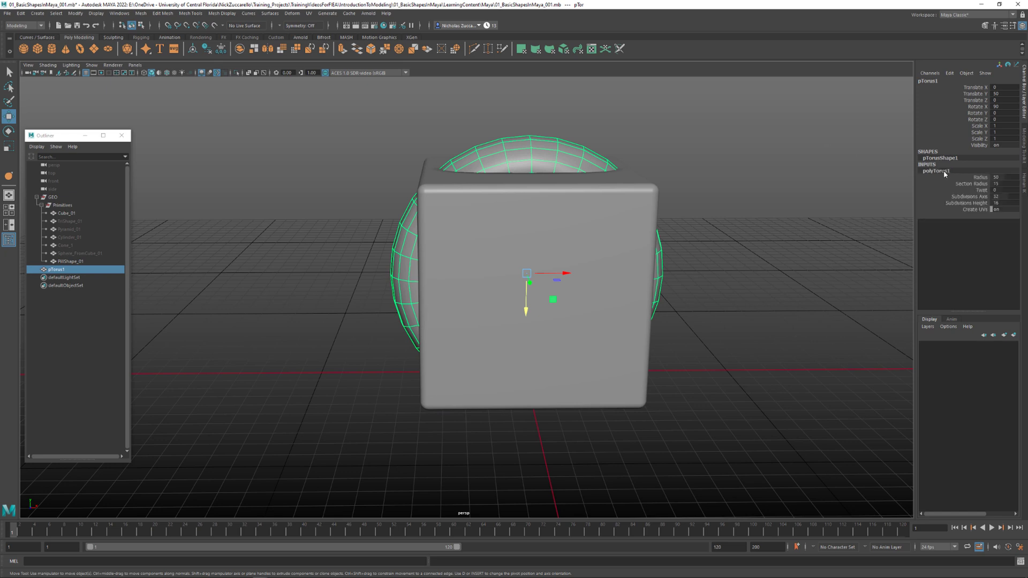
left_click_drag(801, 232, 797, 232, "alt")
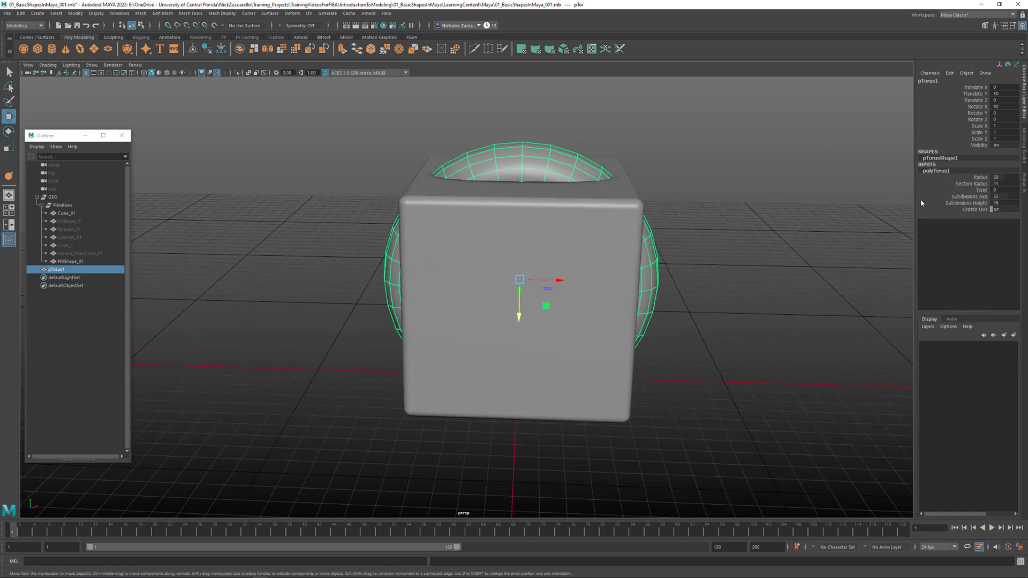
left_click(981, 177)
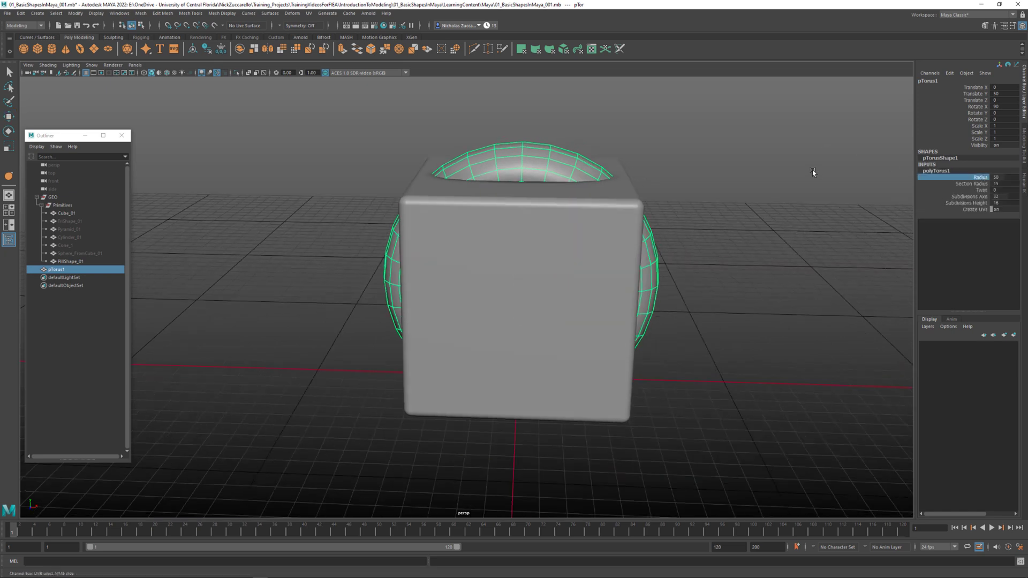
middle_click_drag(813, 172, 753, 189)
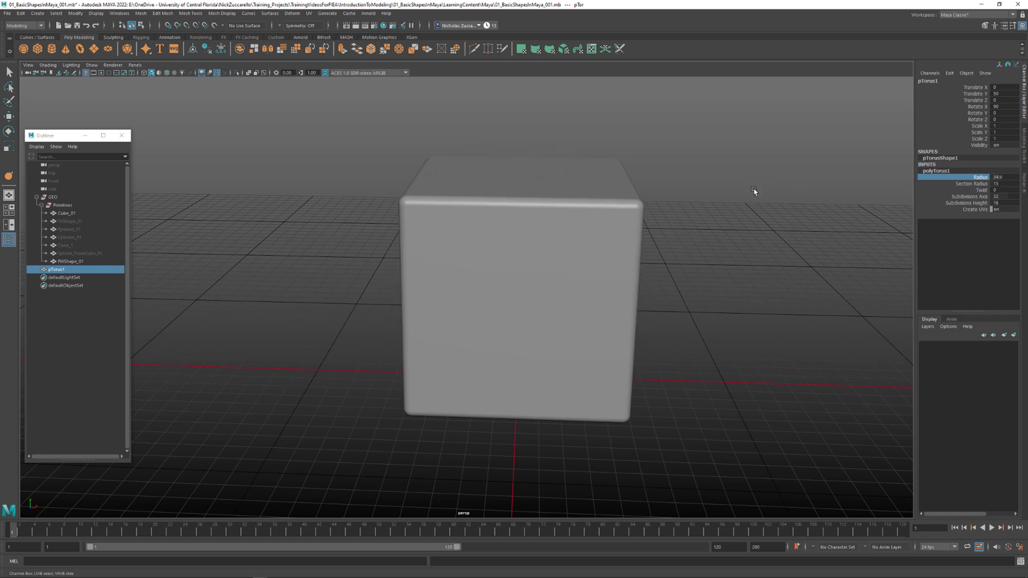
double_click(1005, 177)
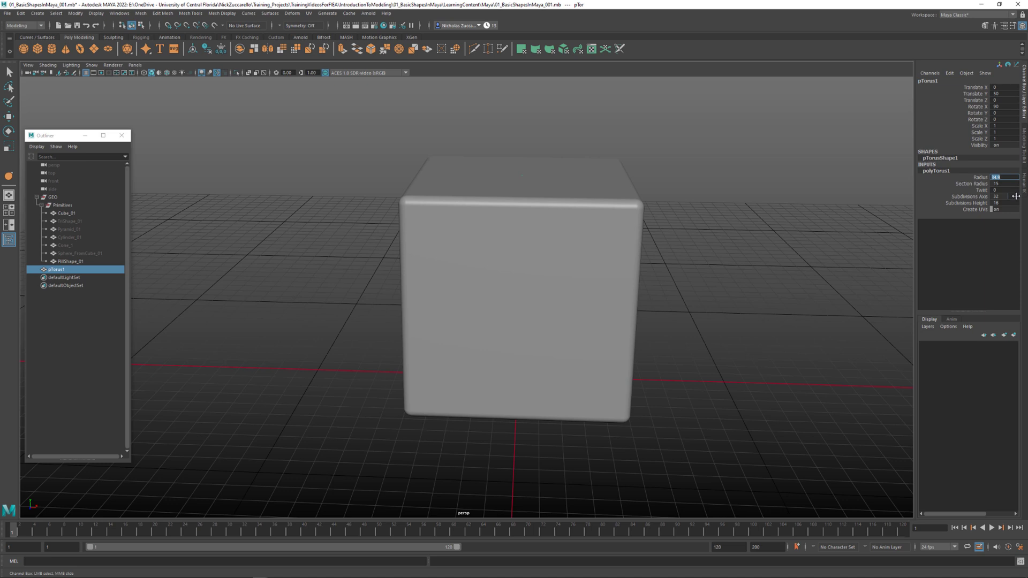
type("35")
key("Return")
Hide Cube_01 and the pill shape, leaving only the torus in view
left_click_drag(800, 236, 371, 259, "alt")
left_click(67, 214)
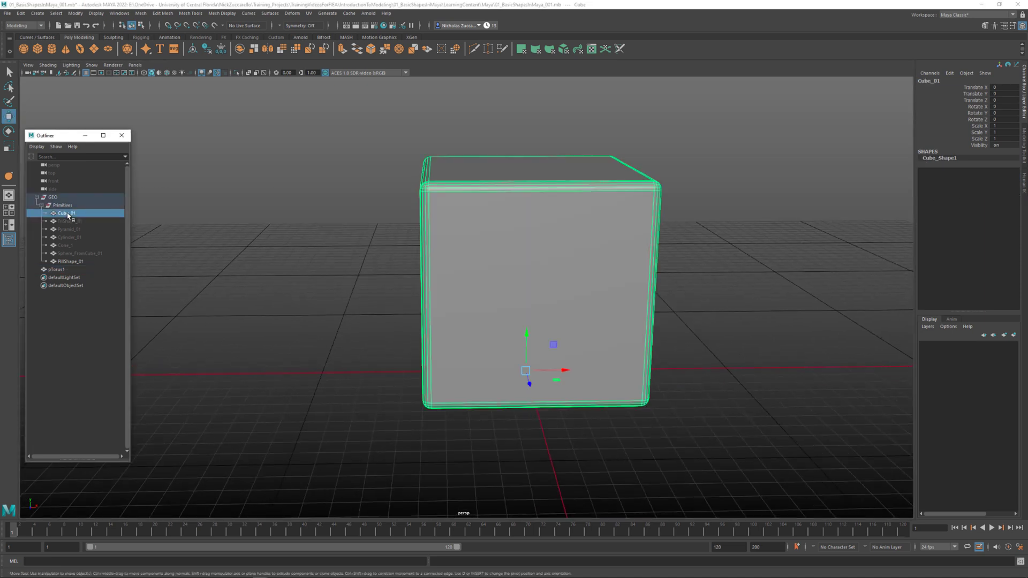
key("ctrl+h")
left_click_drag(413, 229, 433, 199, "alt")
left_click(544, 249)
key("ctrl+h")
right_click_drag(433, 200, 542, 255, "alt")
Thin the torus's tube by setting its section radius to 10
left_click(609, 207)
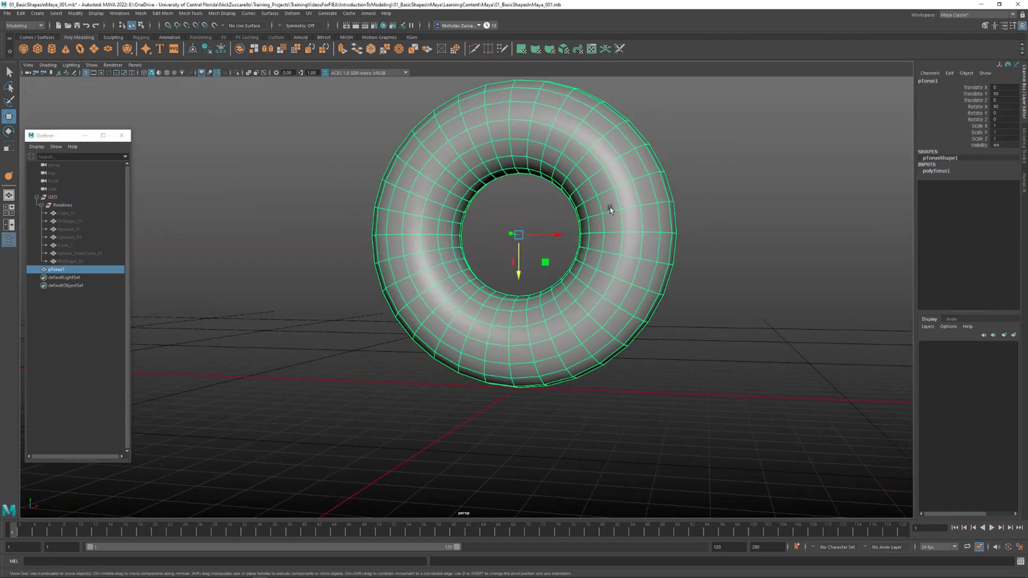
middle_click_drag(602, 219, 574, 265, "alt")
left_click_drag(574, 265, 594, 270, "alt")
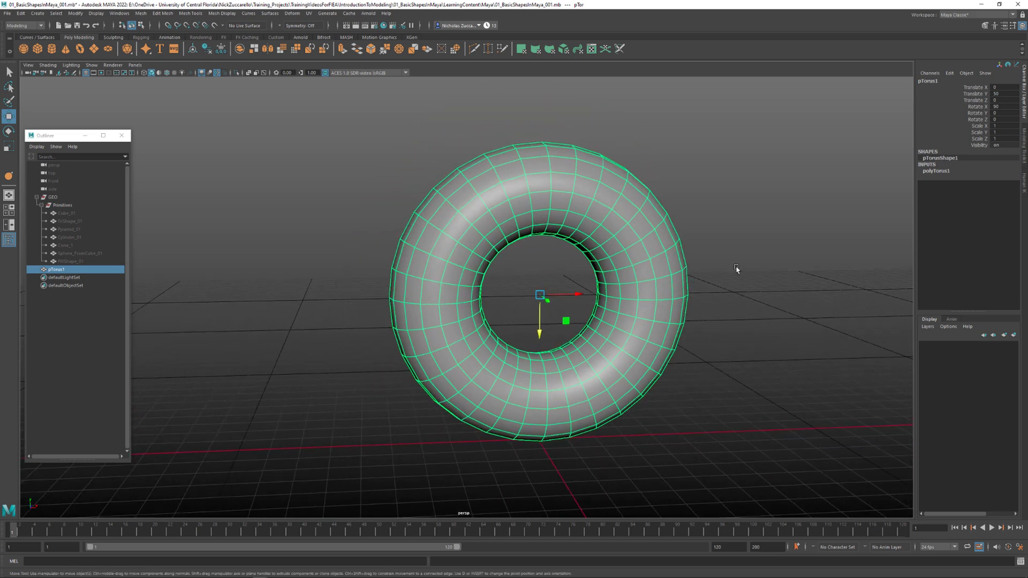
left_click(947, 172)
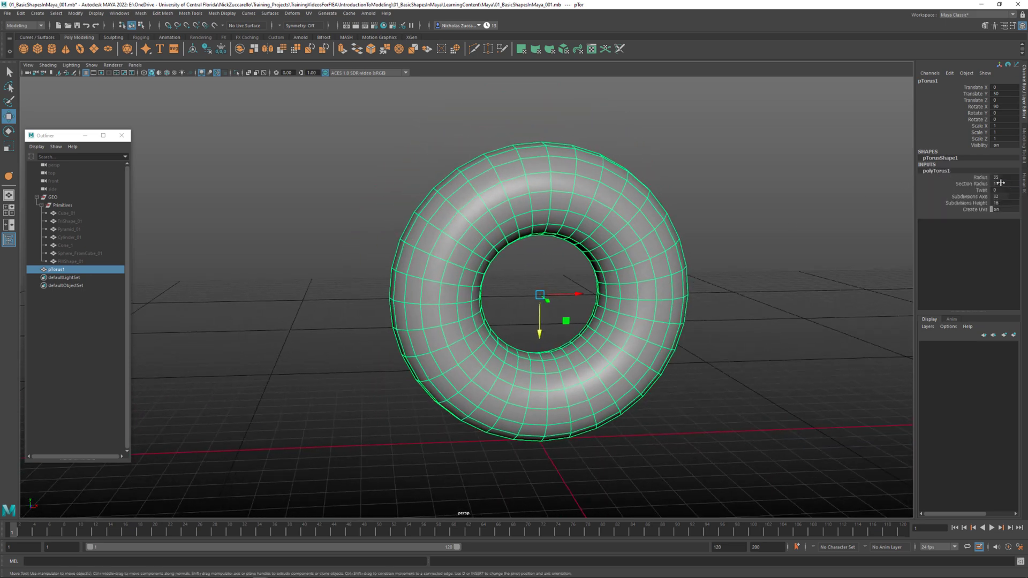
left_click(999, 183)
type("10")
key("Return")
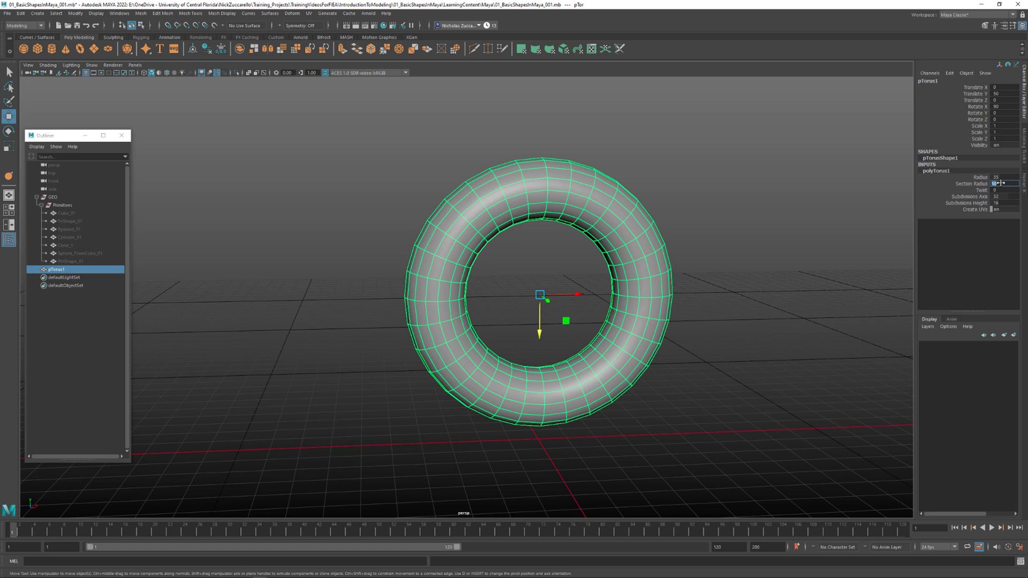
Enlarge the torus ring by setting its radius to 40
left_click_drag(787, 237, 778, 236, "alt")
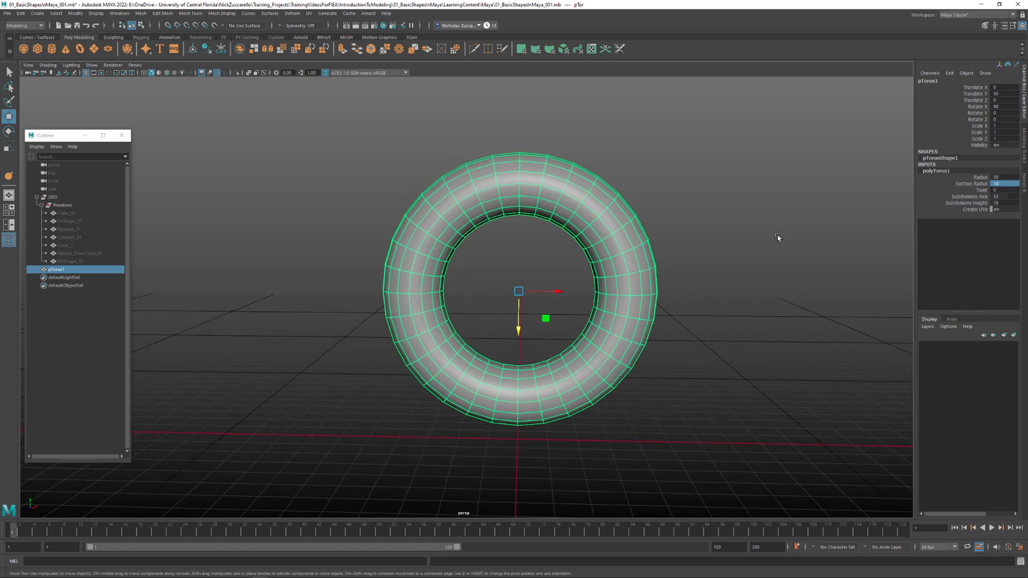
left_click_drag(781, 239, 791, 236, "alt")
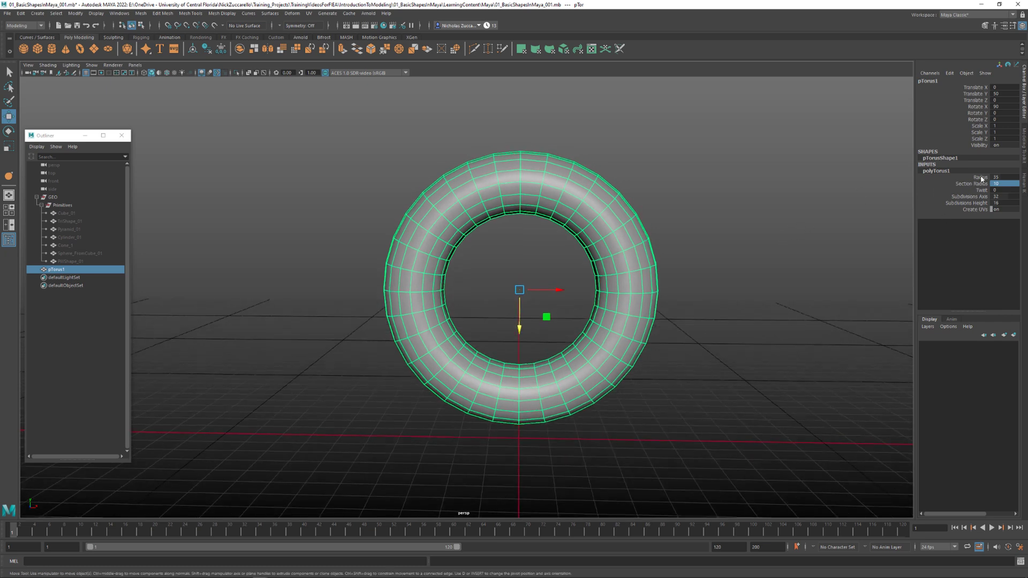
left_click_drag(717, 298, 715, 297, "alt")
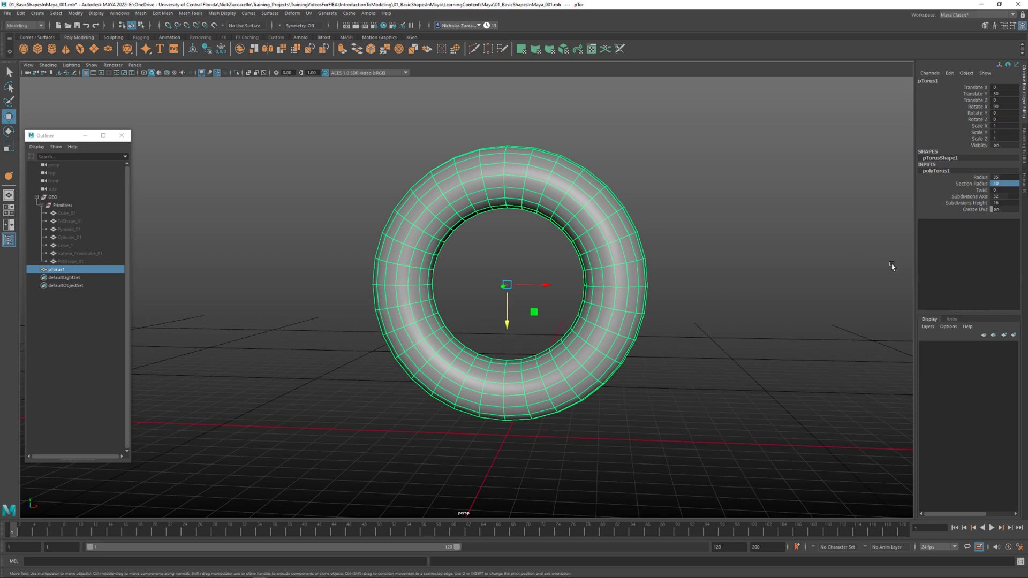
double_click(999, 177)
type("40")
key("Return")
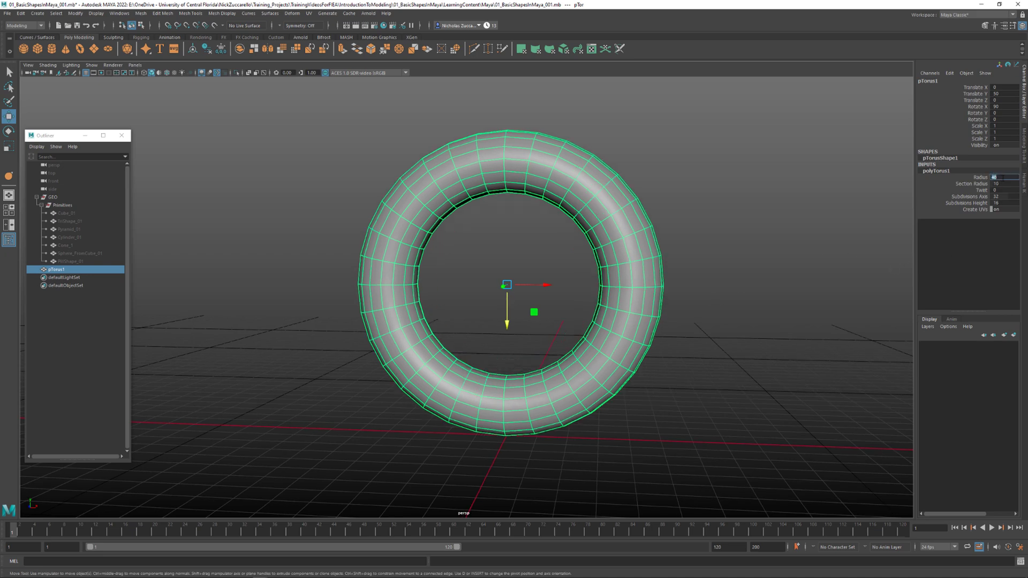
Try a thicker, tighter torus with a section radius of 15 and a radius of 35
left_click_drag(749, 229, 479, 165, "alt")
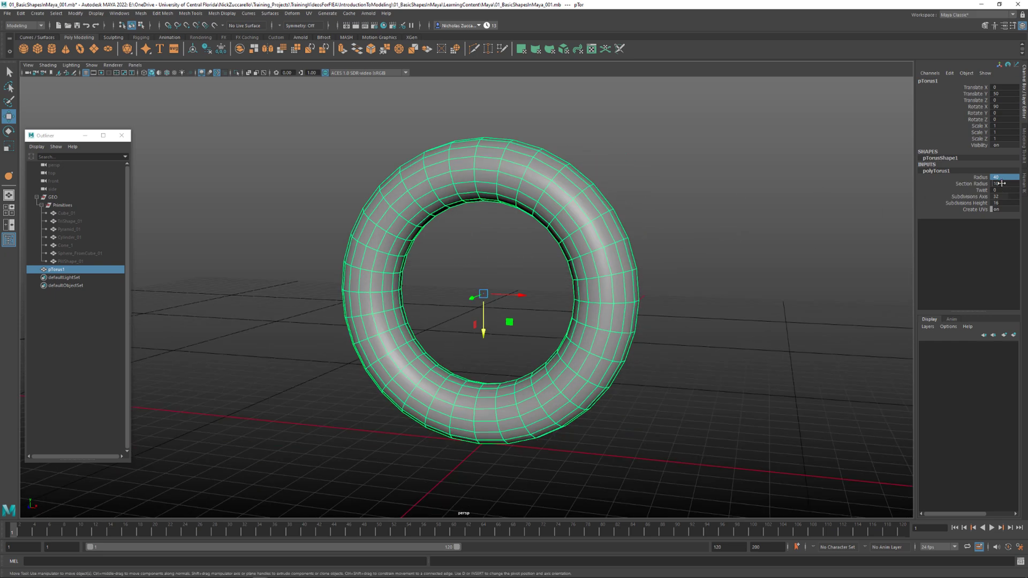
left_click_drag(565, 326, 627, 317, "alt")
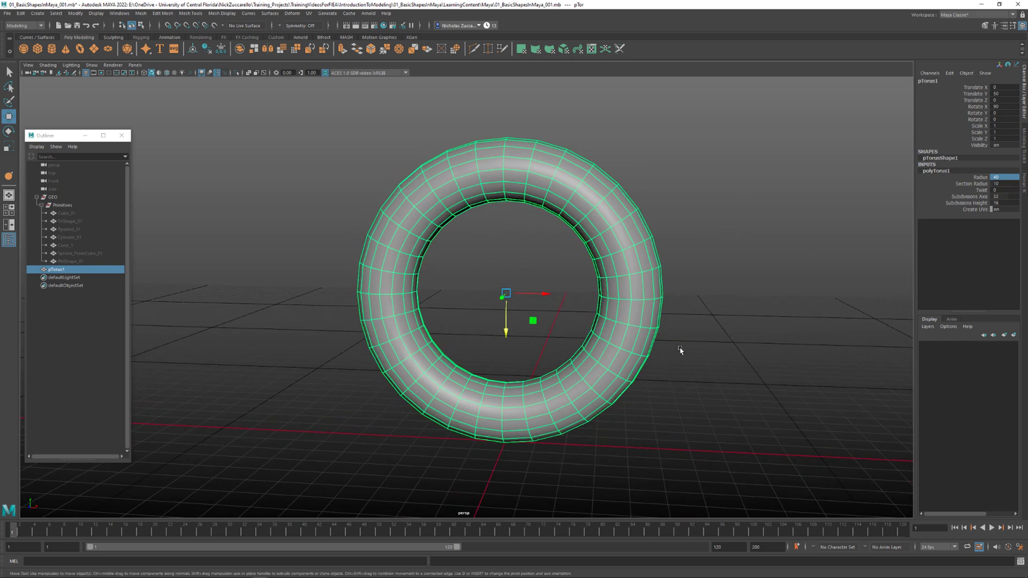
left_click_drag(681, 351, 888, 294, "alt")
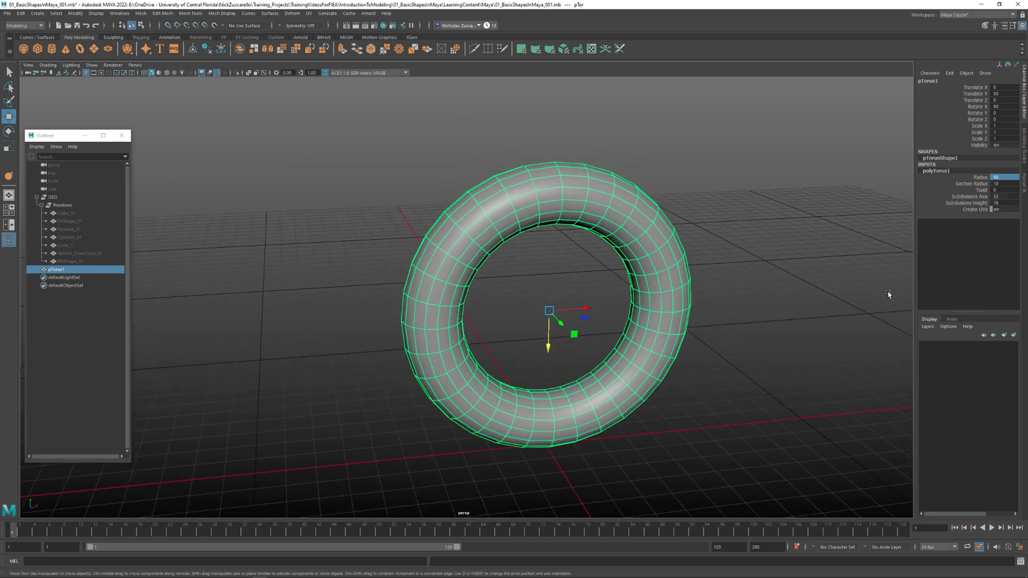
mouse_move(784, 289)
left_mouse_down("alt")
mouse_move(794, 276)
mouse_move(805, 280)
mouse_move(779, 283)
left_mouse_up("alt")
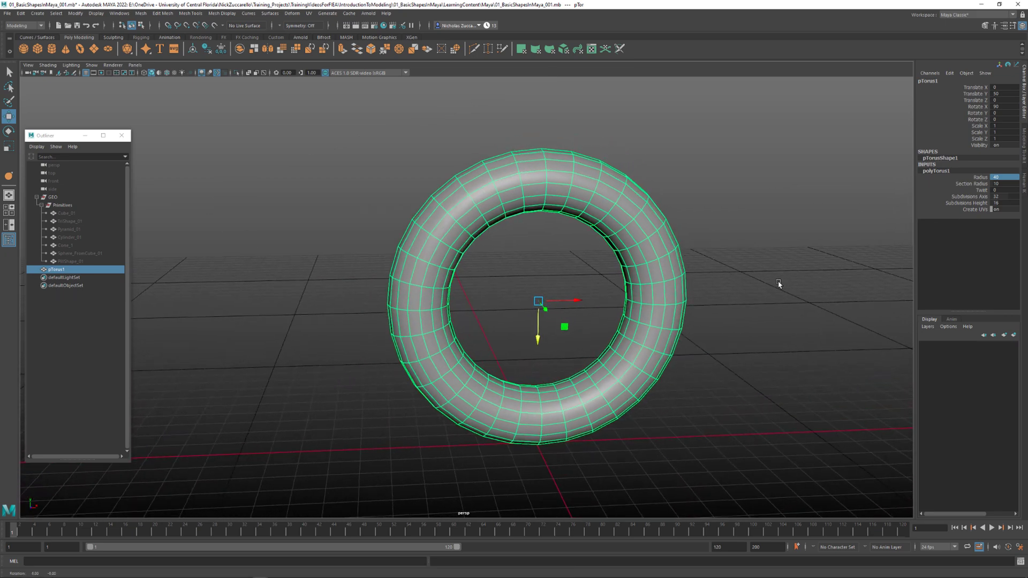
double_click(1006, 184)
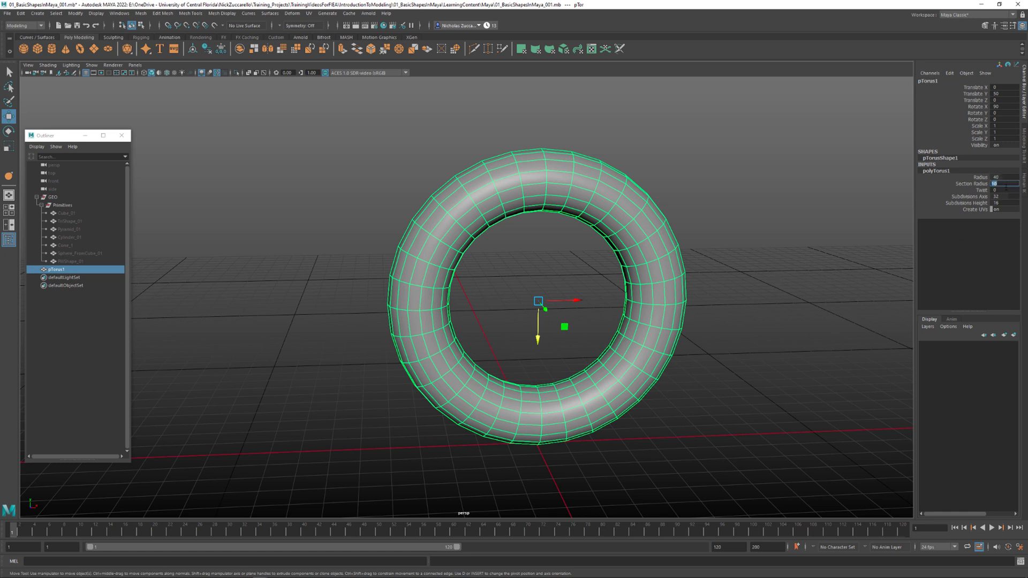
type("15")
key("Return")
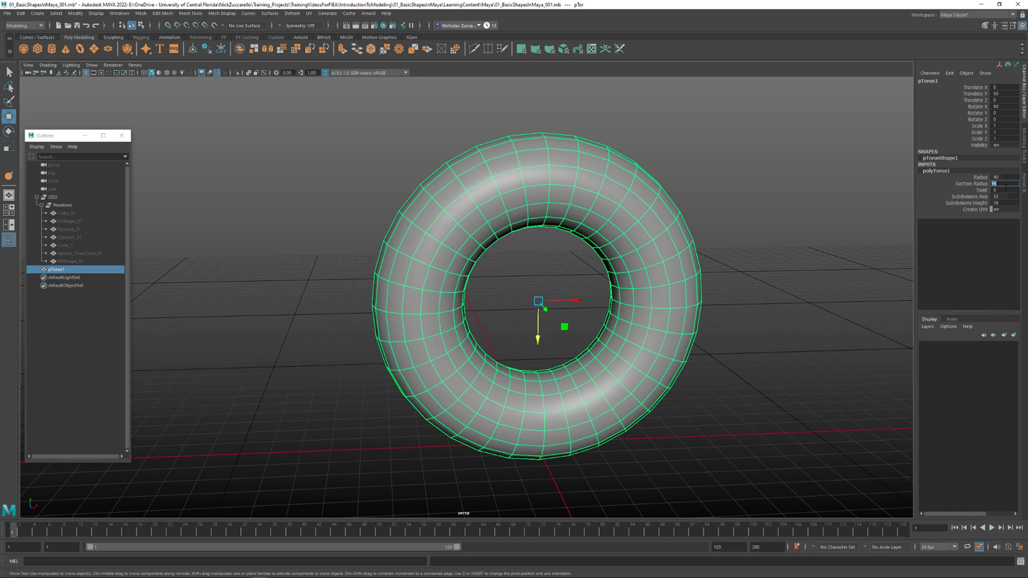
left_click(999, 177)
key("Return")
left_click_drag(737, 279, 728, 273, "alt")
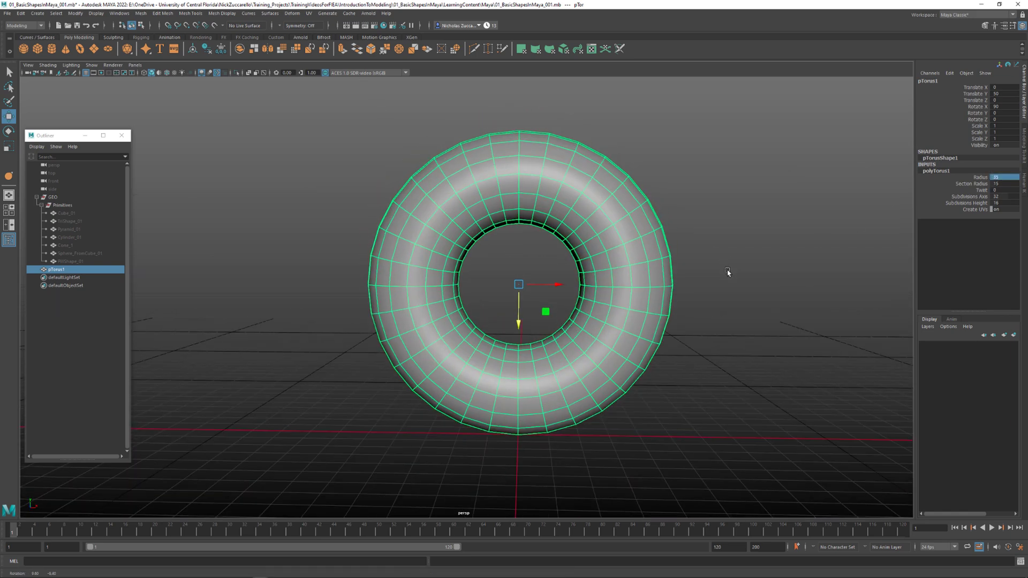
Set the torus's radius to 40 and its section radius to 10
left_click(999, 177)
key("Return")
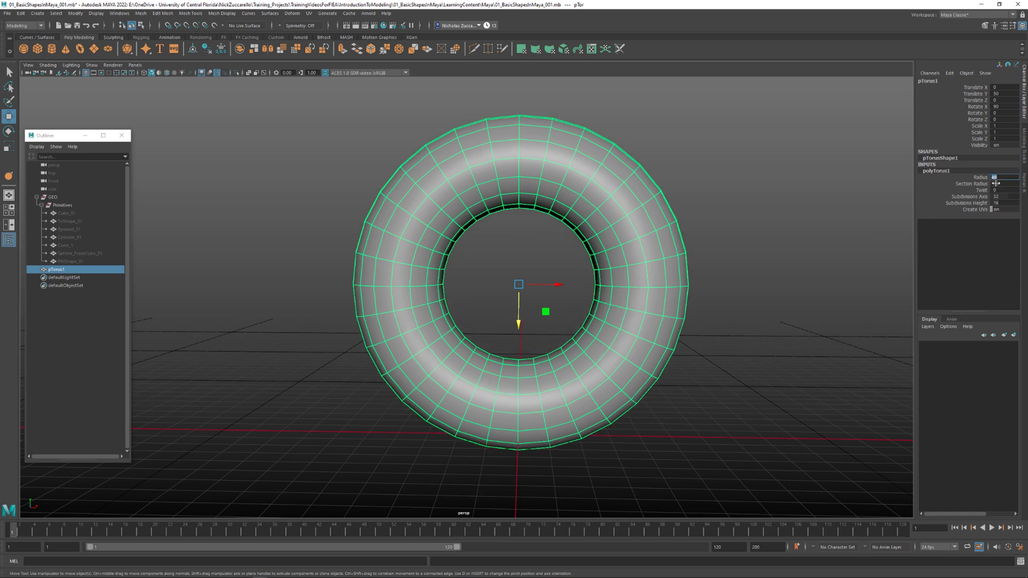
left_click(996, 184)
type("10")
key("Return")
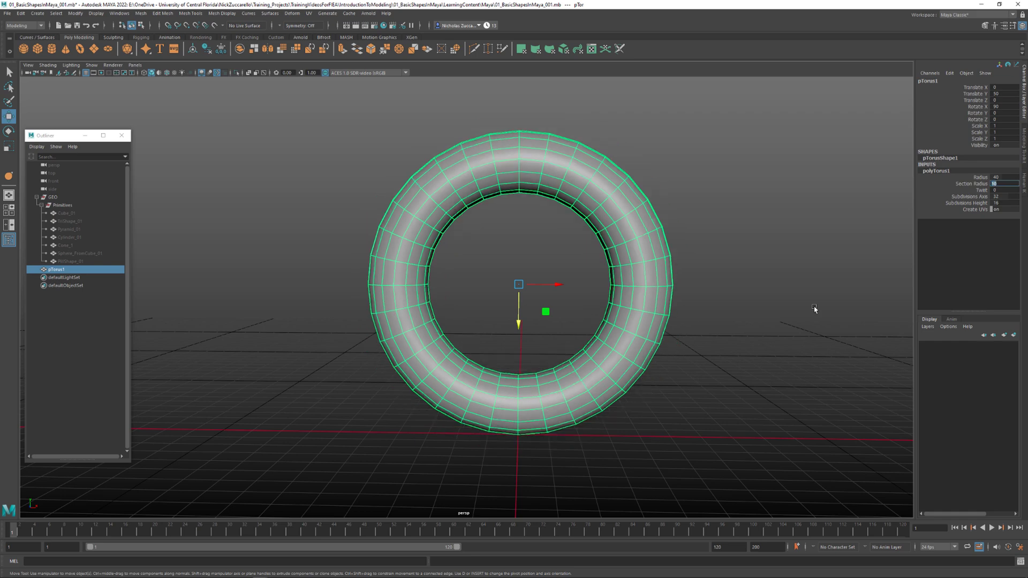
Check the resized torus from several angles, both deselected and selected
left_click(736, 346)
left_click_drag(707, 360, 659, 325, "alt")
left_click(659, 325)
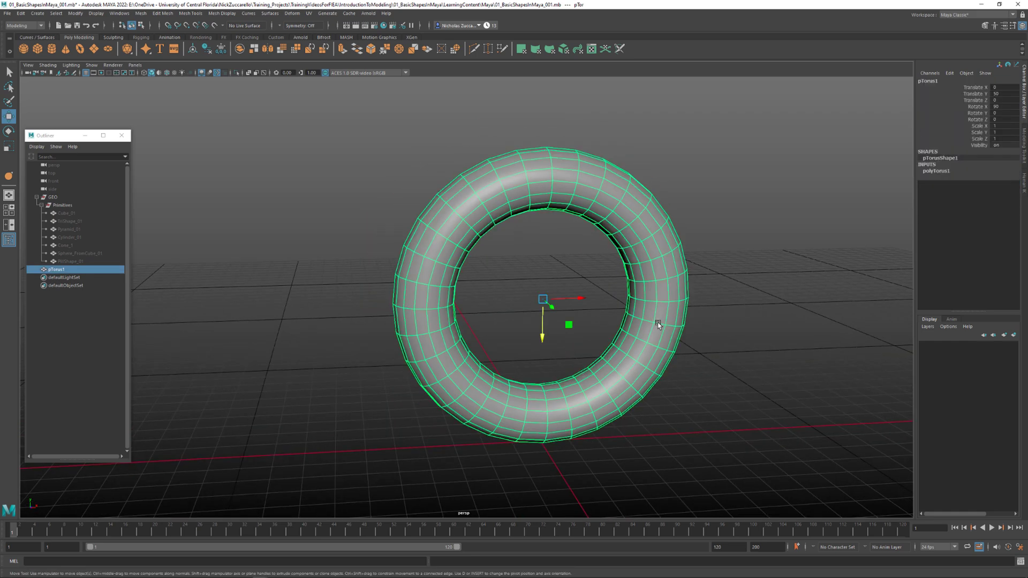
left_click(762, 326)
left_click_drag(762, 328, 644, 351, "alt")
left_click(644, 351)
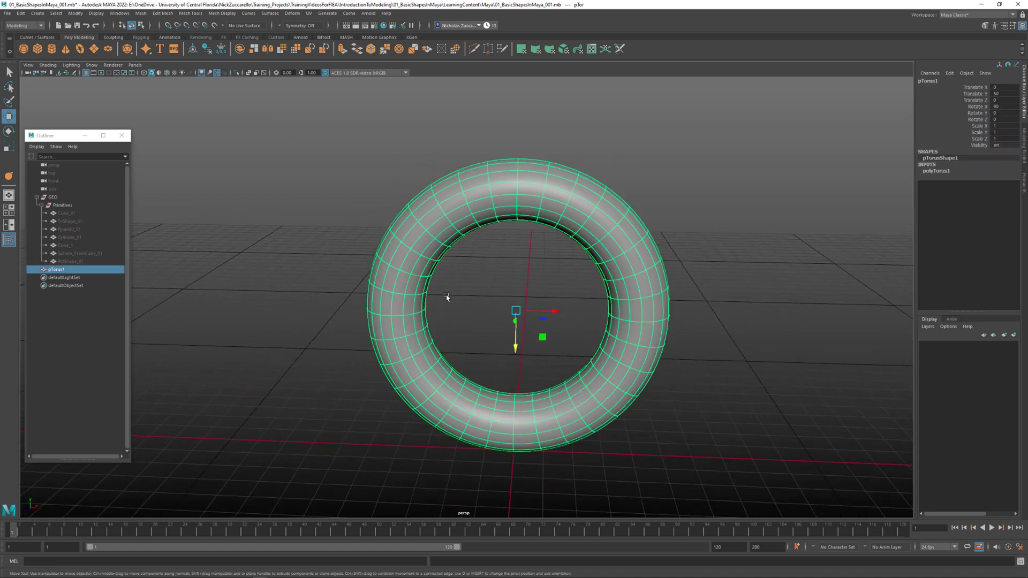
Rename the torus object to Torus_01
double_click(53, 270)
key("Delete")
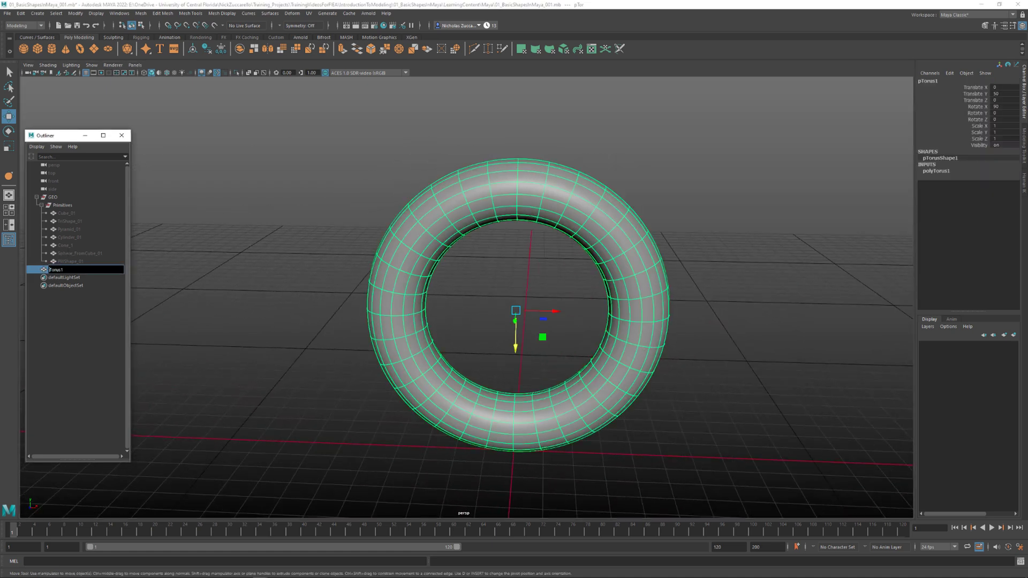
key("End")
key("BackSpace")
type("_01")
key("Return")
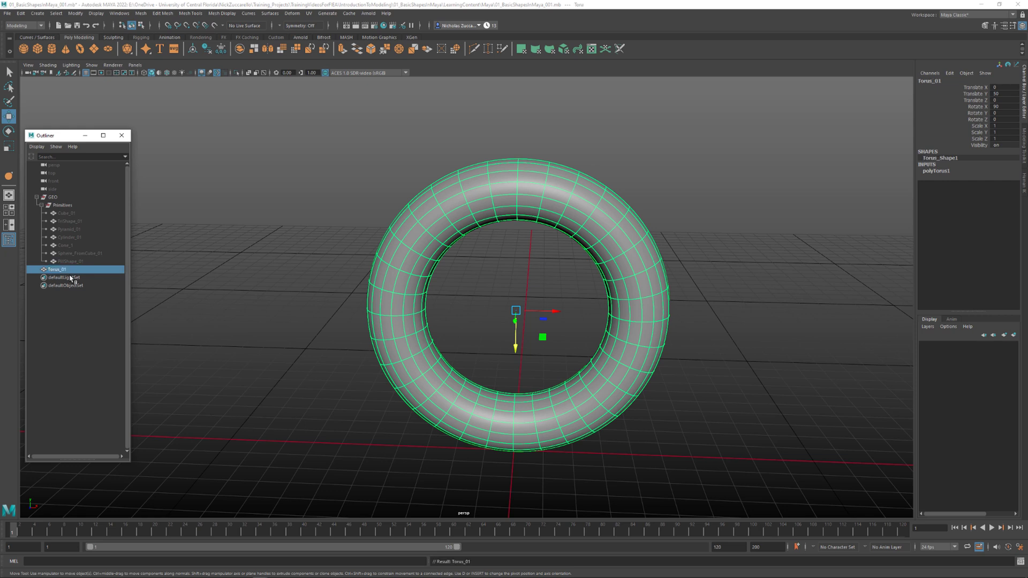
Move Torus_01 into the Primitives group and save the scene
middle_click_drag(63, 270, 63, 205)
left_click(223, 212)
left_click_drag(321, 245, 367, 261, "alt")
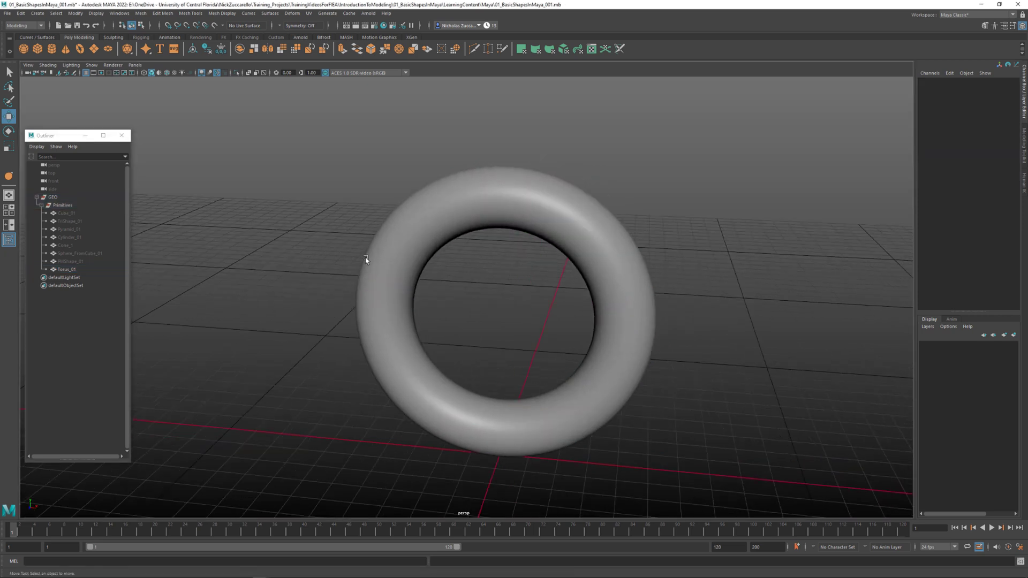
left_click(394, 261)
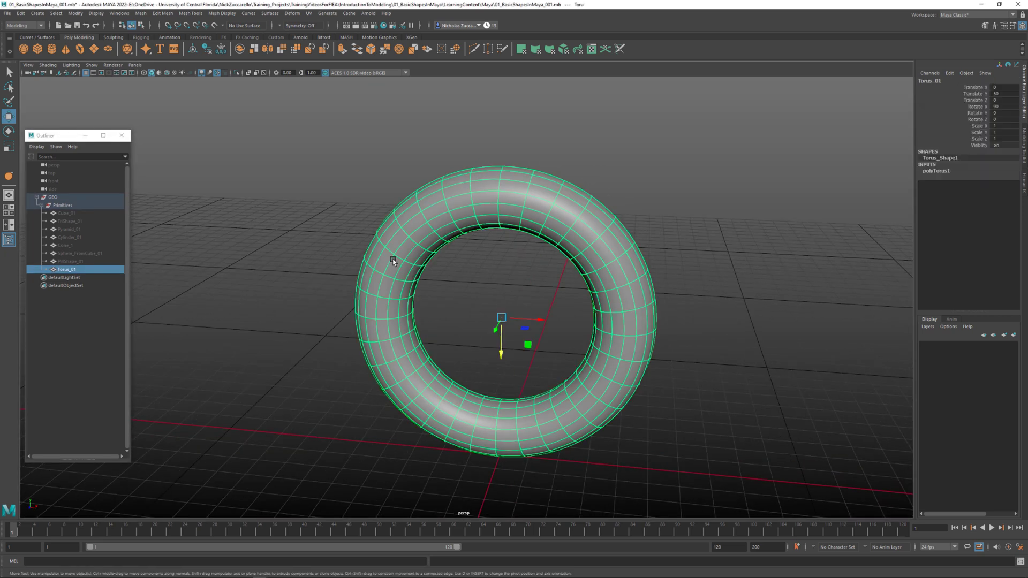
left_click(296, 260)
left_click_drag(299, 264, 327, 282, "alt")
key("ctrl+s")
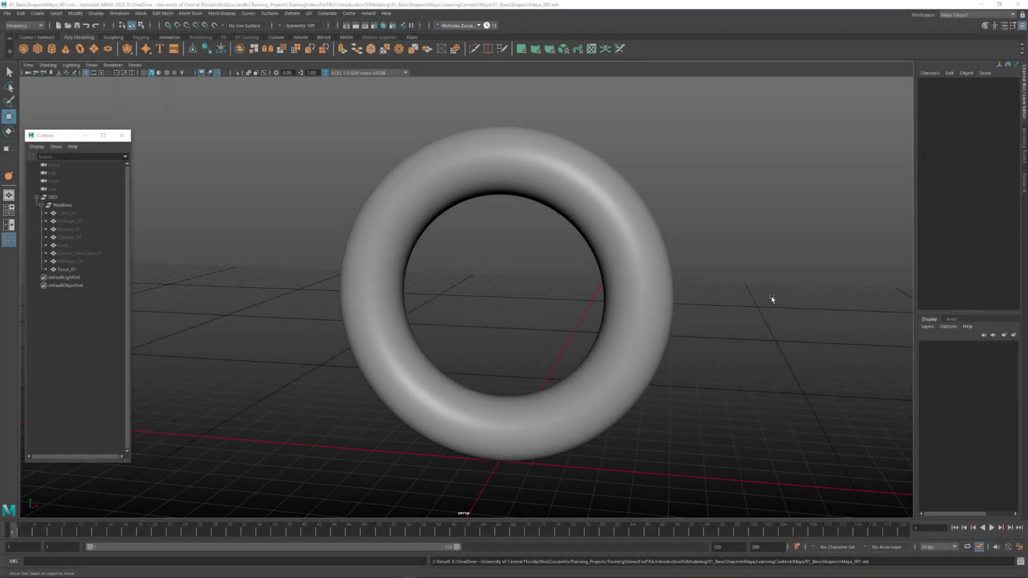
Unhide all the hidden shapes in the Primitives group, from Cube_01 through PillShape_01, and frame them in the view
right_click_drag(771, 299, 683, 278, "alt")
middle_click_drag(684, 279, 654, 296, "alt")
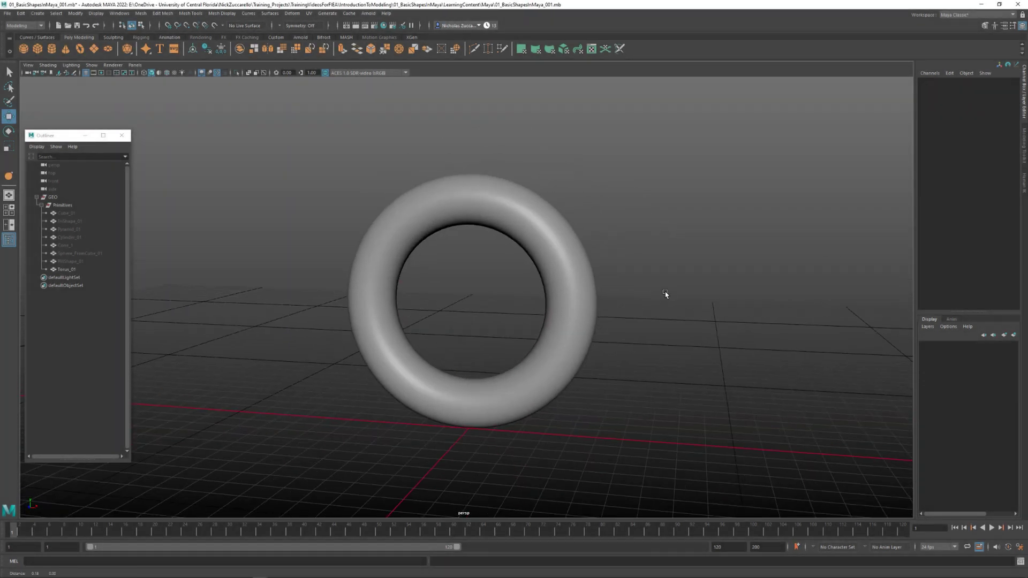
left_click_drag(666, 295, 580, 287, "alt")
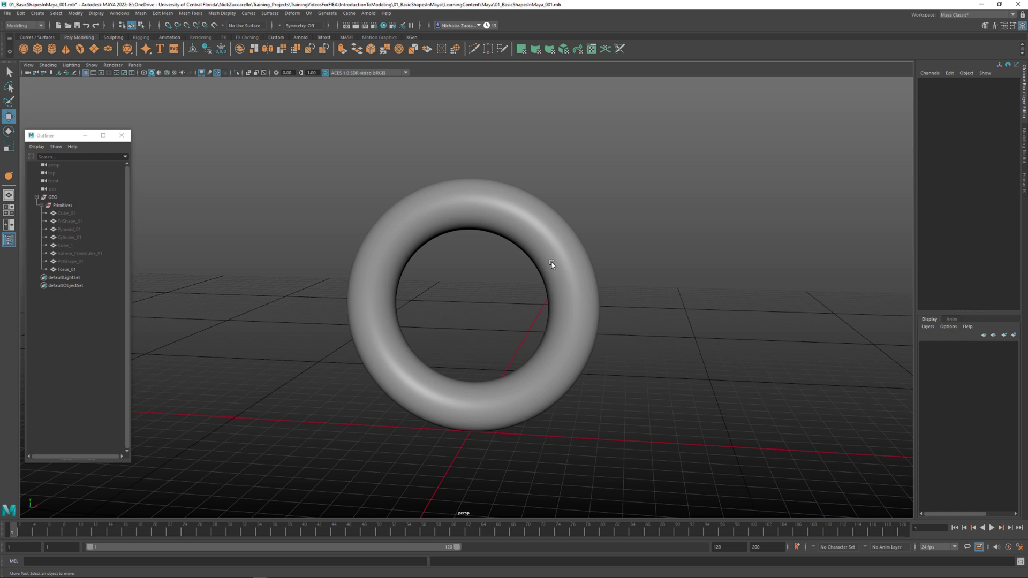
left_click(69, 262)
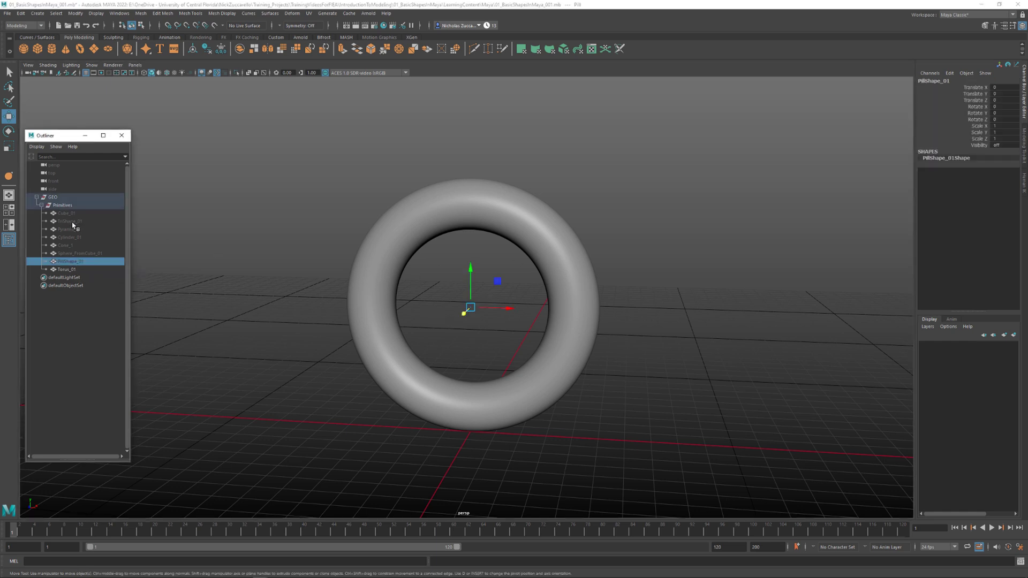
left_click(70, 213, "shift")
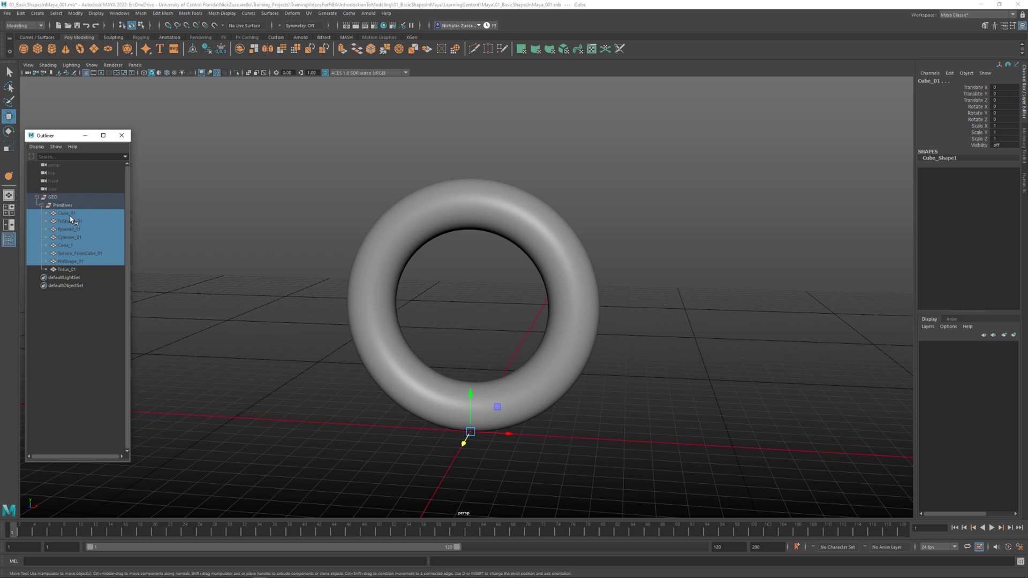
key("shift+h")
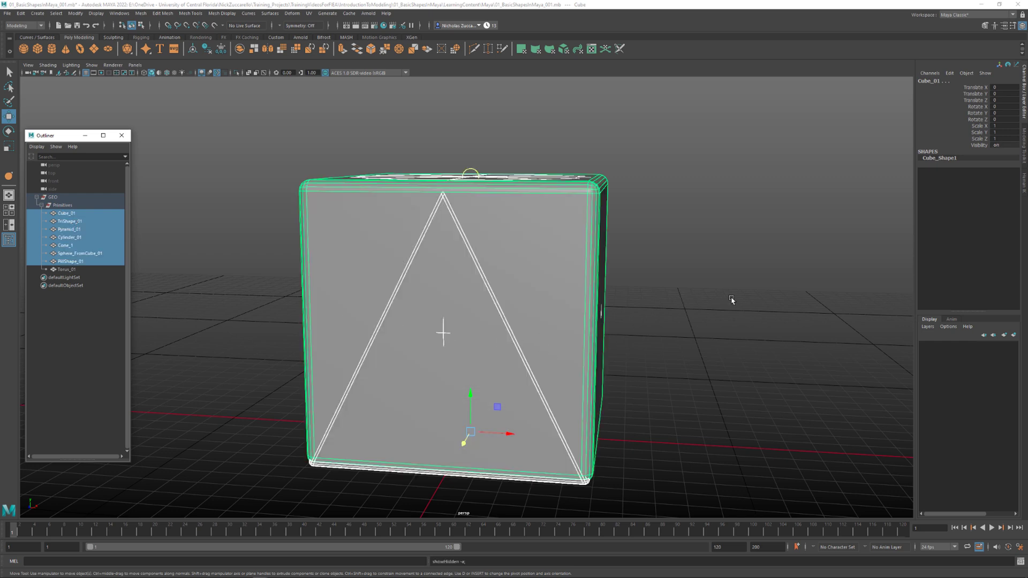
left_click_drag(732, 298, 310, 243, "alt")
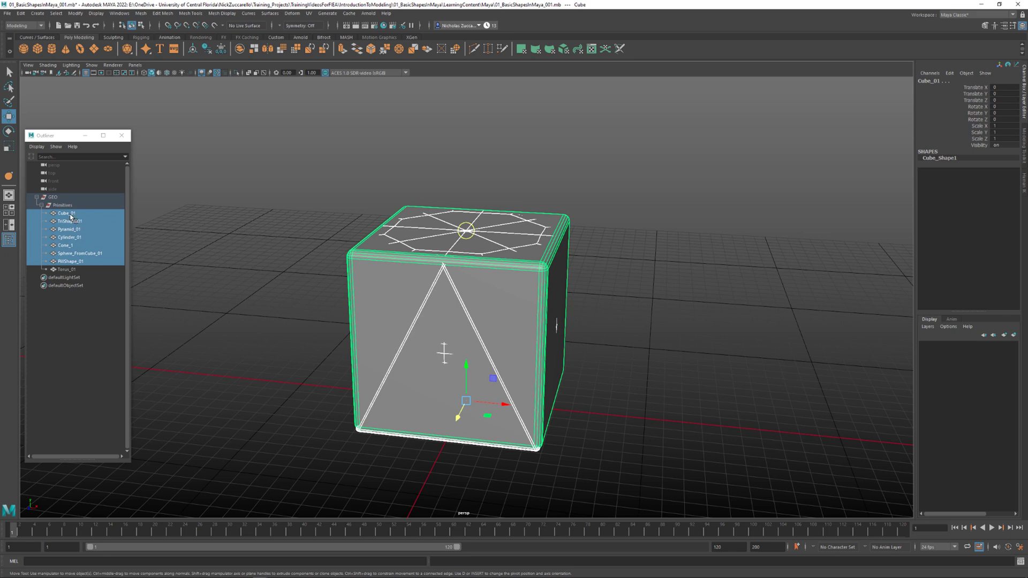
middle_click_drag(478, 276, 633, 288, "alt")
right_click_drag(633, 288, 568, 297, "alt")
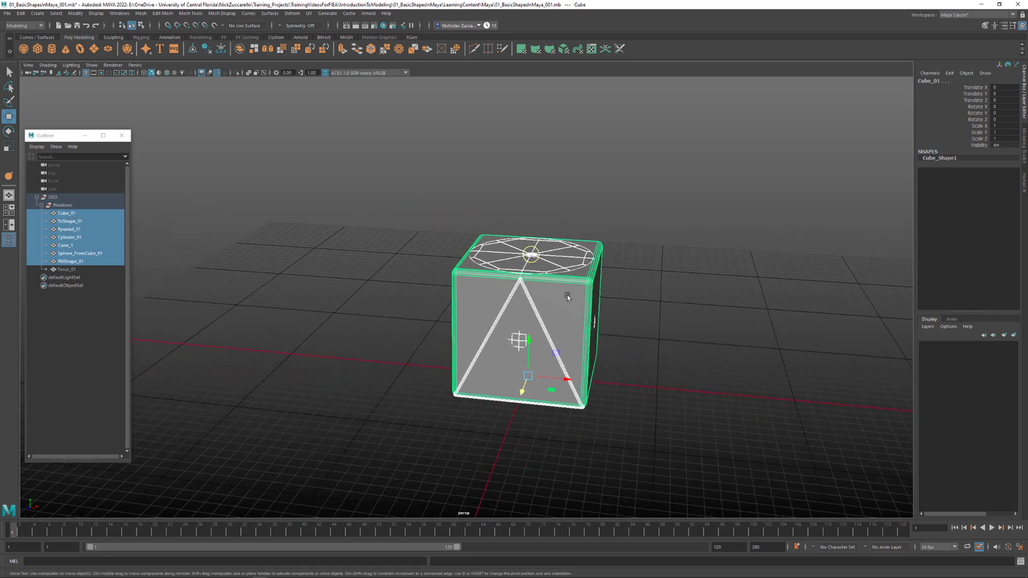
left_click_drag(567, 297, 580, 329, "alt")
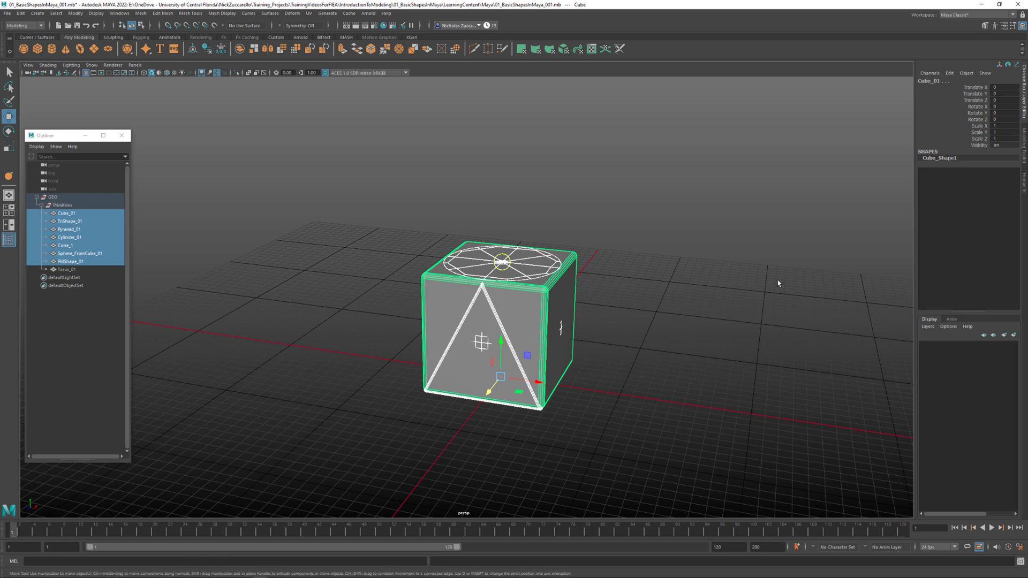
Key the translate, rotate and scale channels of the seven selected shapes at frame 1
left_click(978, 88)
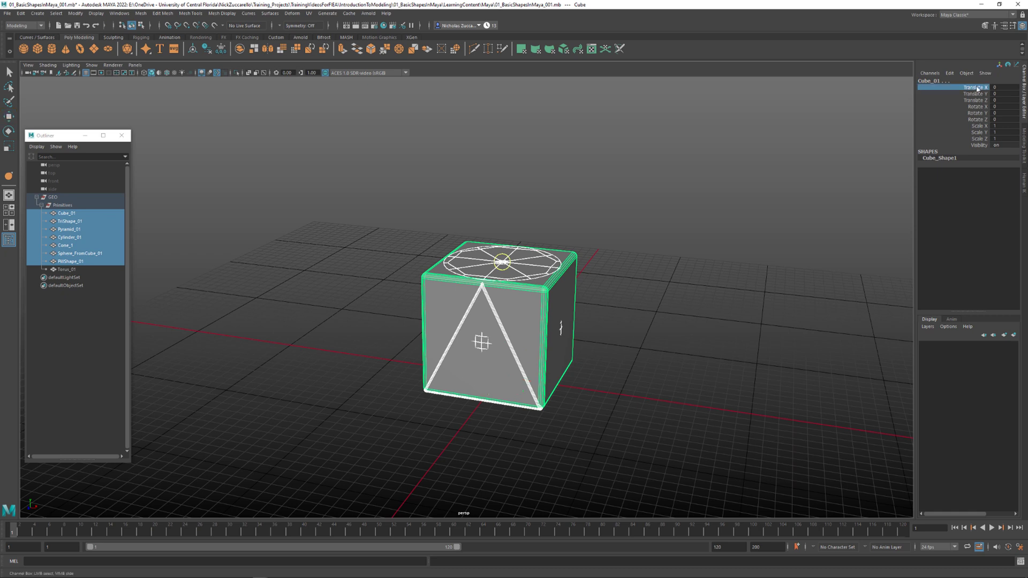
left_click(981, 140, "shift")
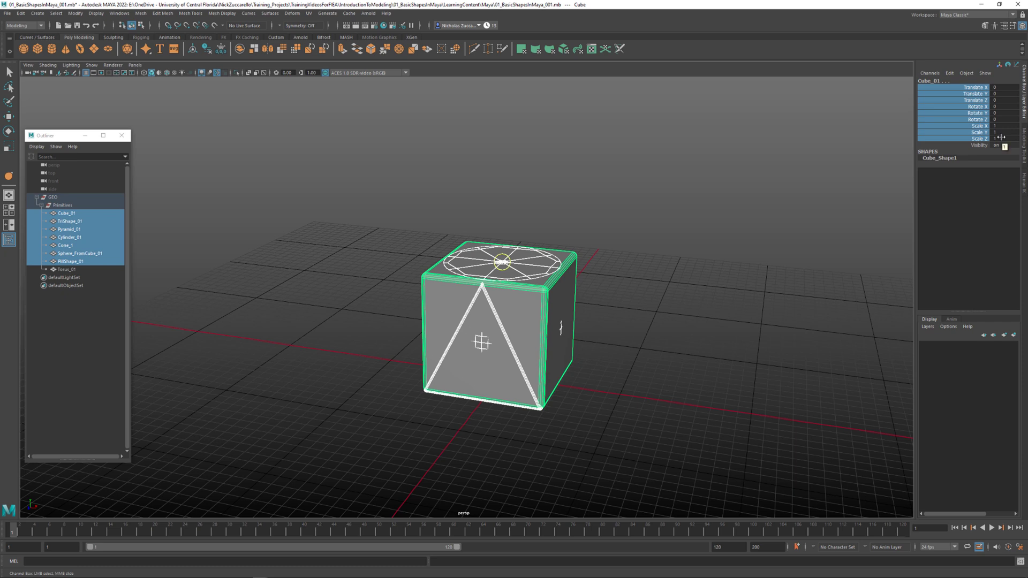
right_click(985, 140)
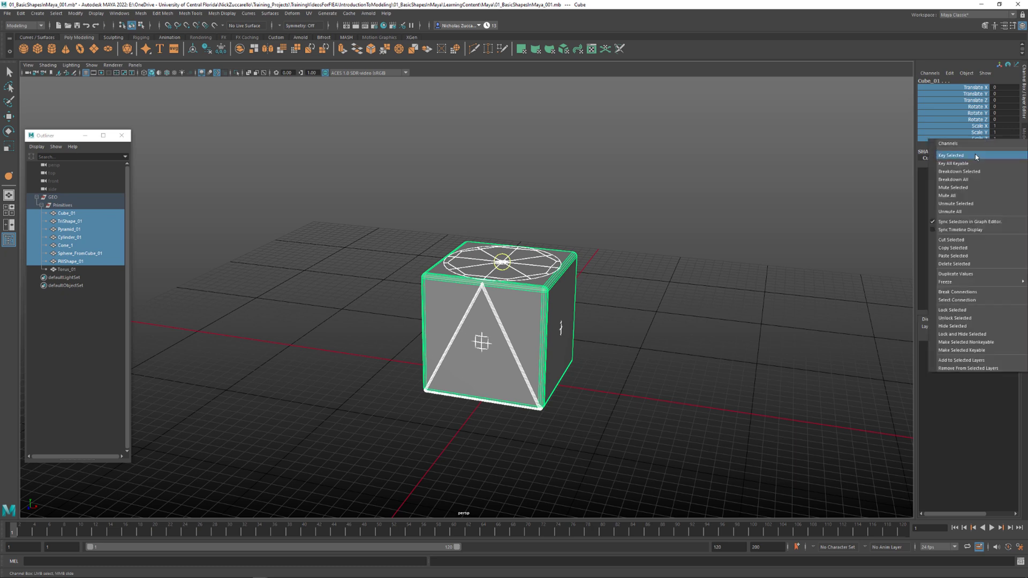
left_click(984, 155)
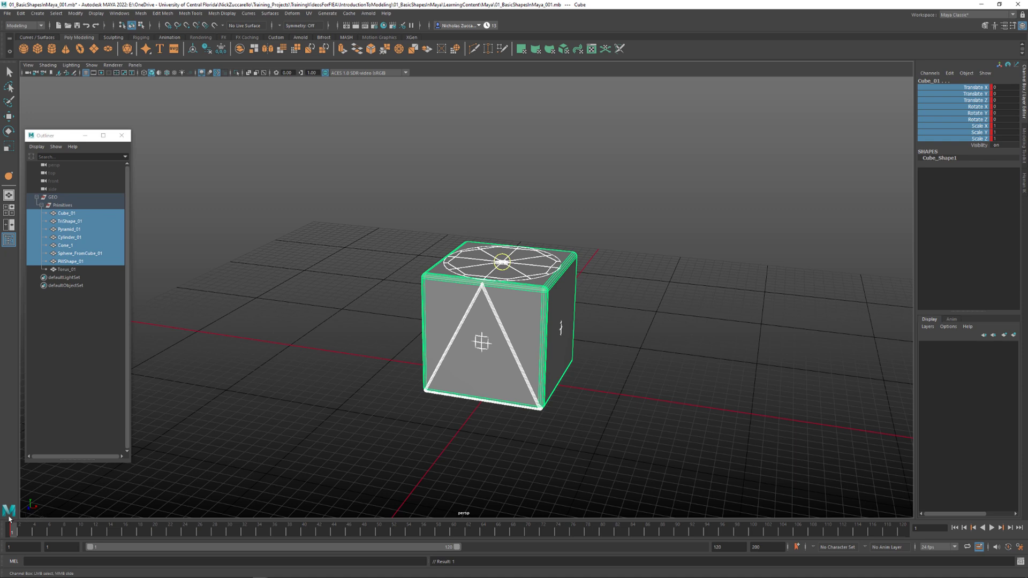
Play and scrub the timeline, and extend the playback range's end beyond frame 120
key("alt+v")
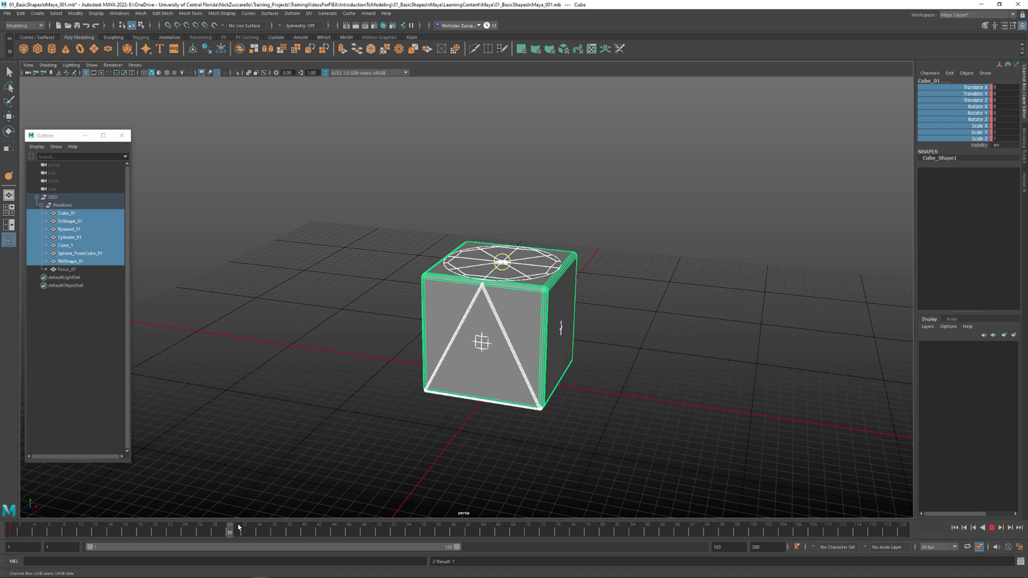
left_click_drag(440, 531, 453, 533)
left_click_drag(459, 550, 482, 547)
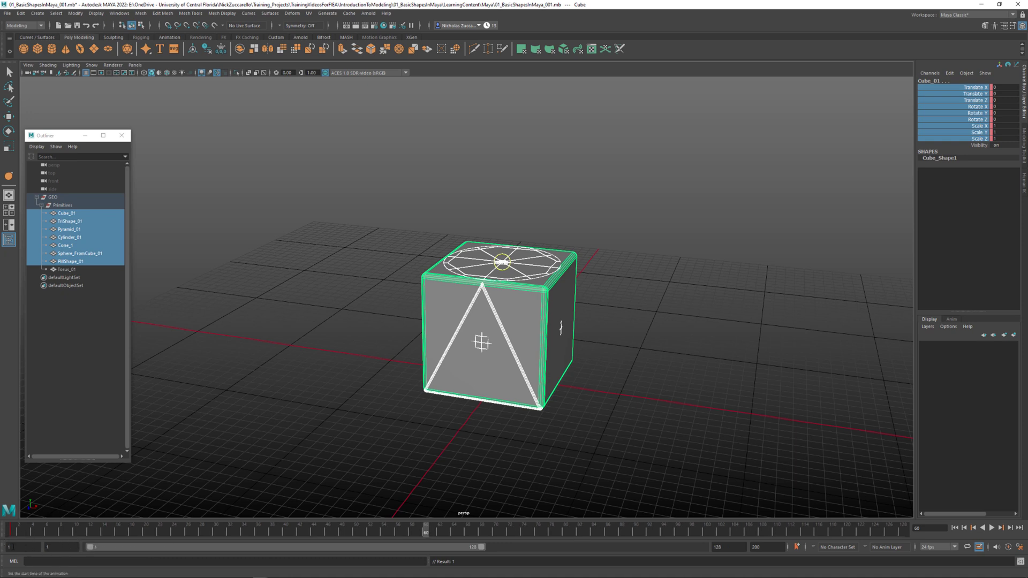
Try an animation start of -100 with the playback range extended back to it, and reset the start to 1
left_click(14, 547)
type("-100")
key("Return")
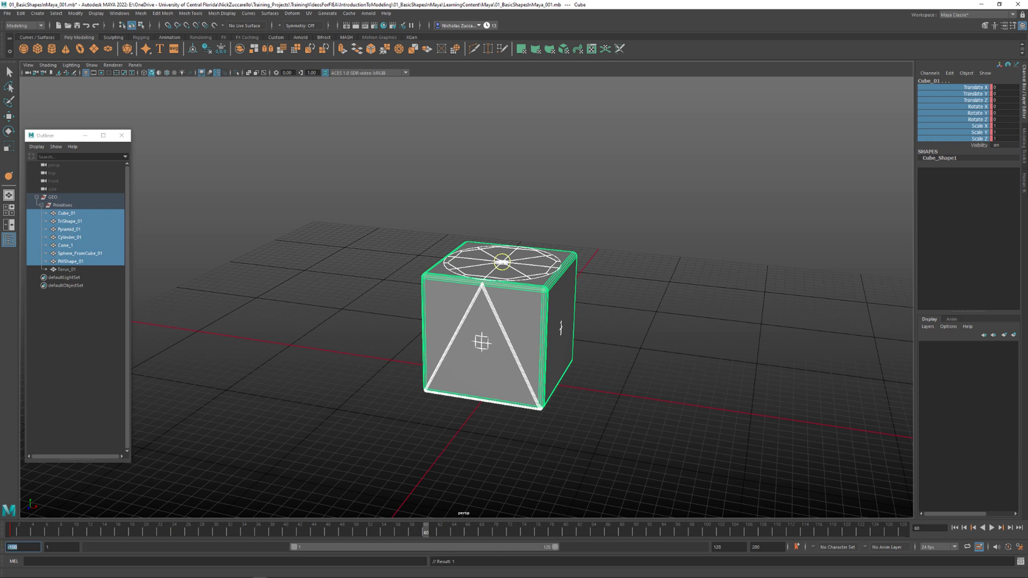
left_click_drag(296, 548, 89, 549)
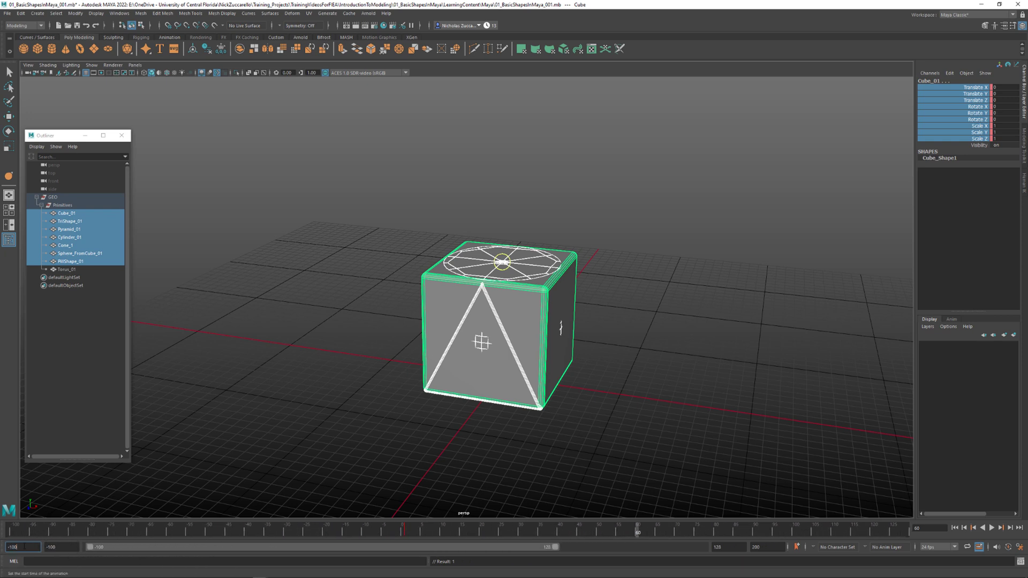
left_click(24, 546)
type("1")
key("Return")
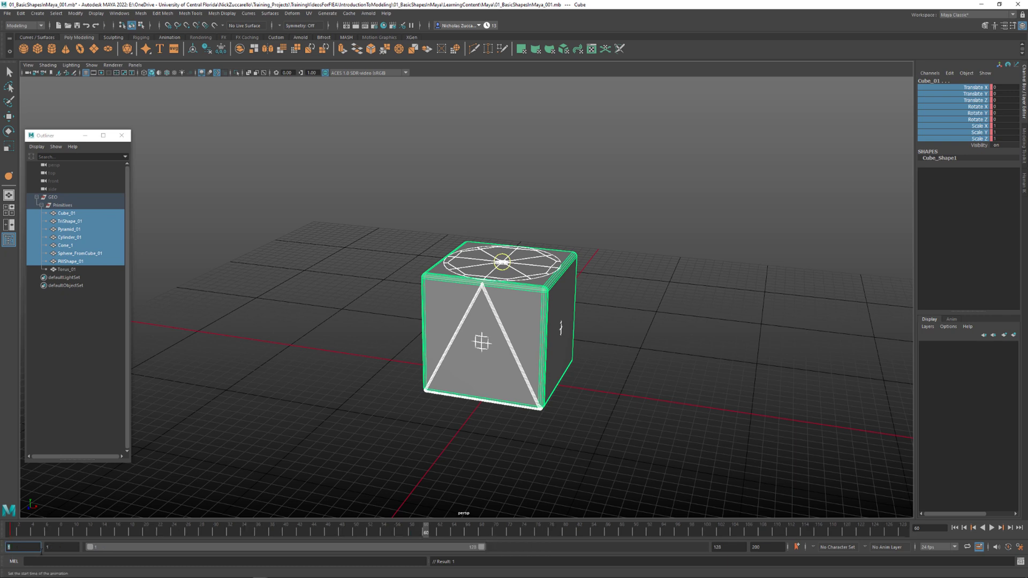
Set the animation start to 0 and play the timeline from its beginning
type("0")
key("Return")
left_click(61, 547)
key("alt+v")
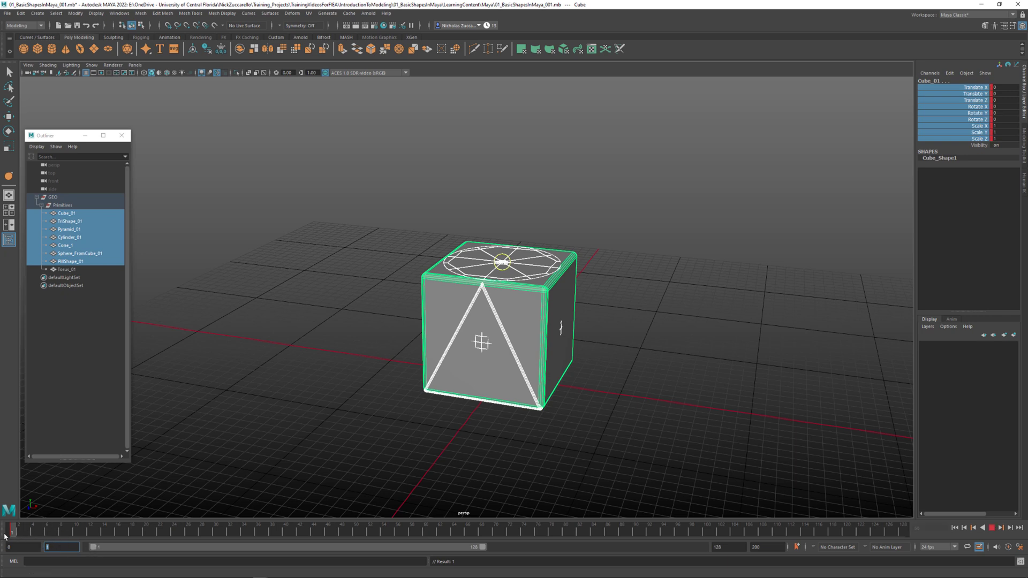
key("alt+v")
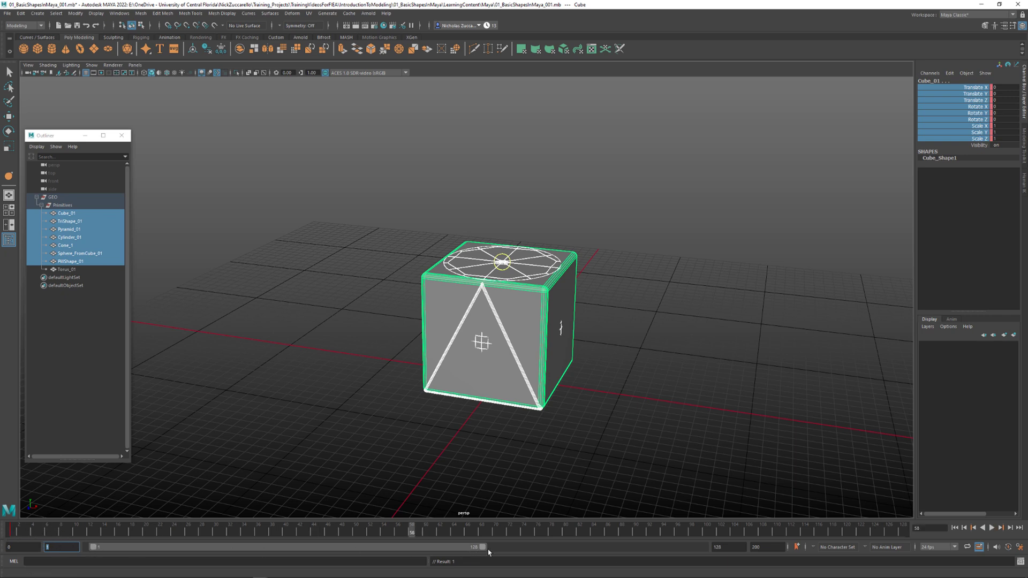
Set the playback end to frame 90 and the animation end to frame 100
left_click(732, 548)
type("90")
key("Return")
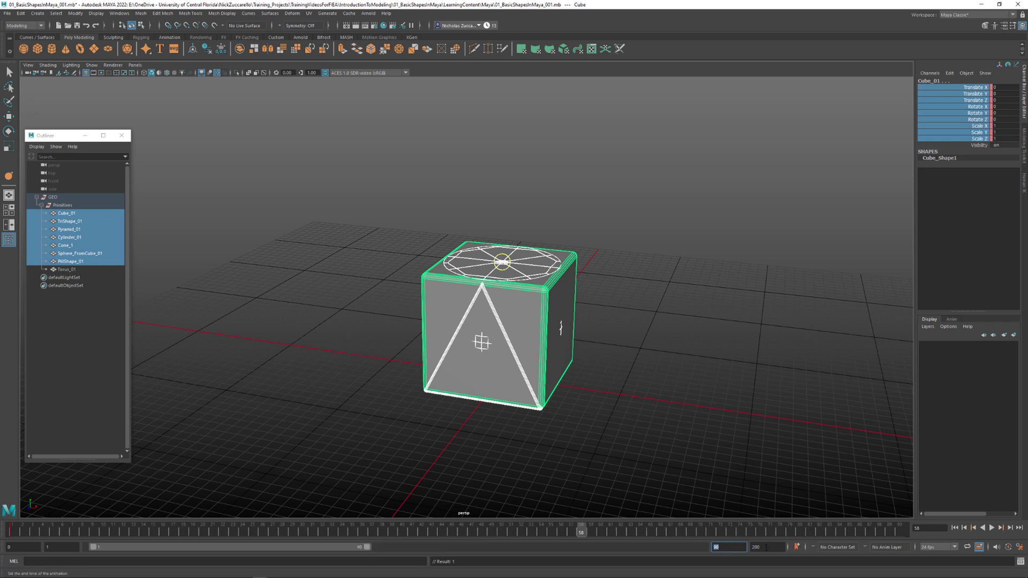
key("Tab")
type("100")
key("Return")
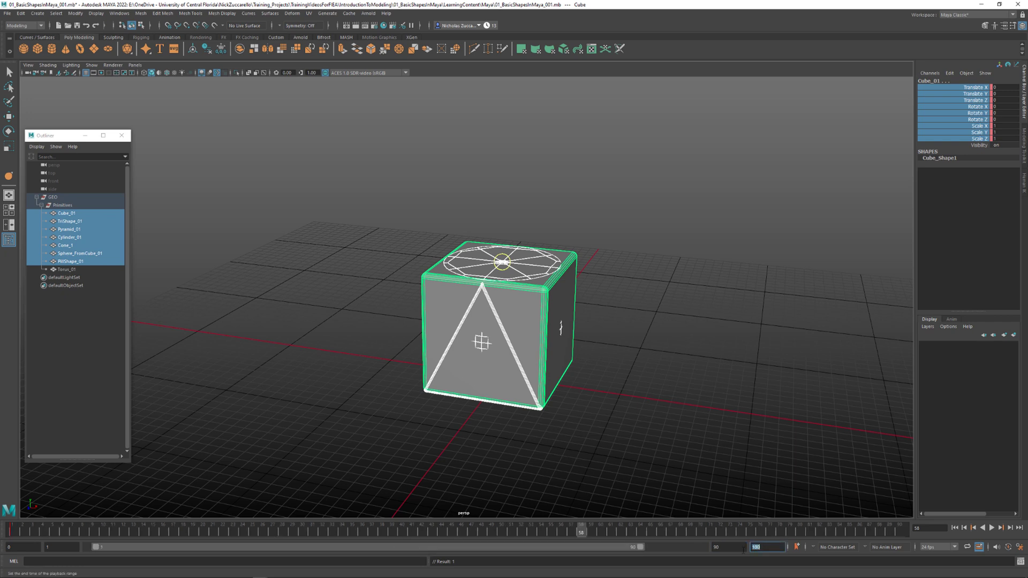
Play the timeline, shift the playback range to start at frame 0, and scrub back to frame 1
key("alt+v")
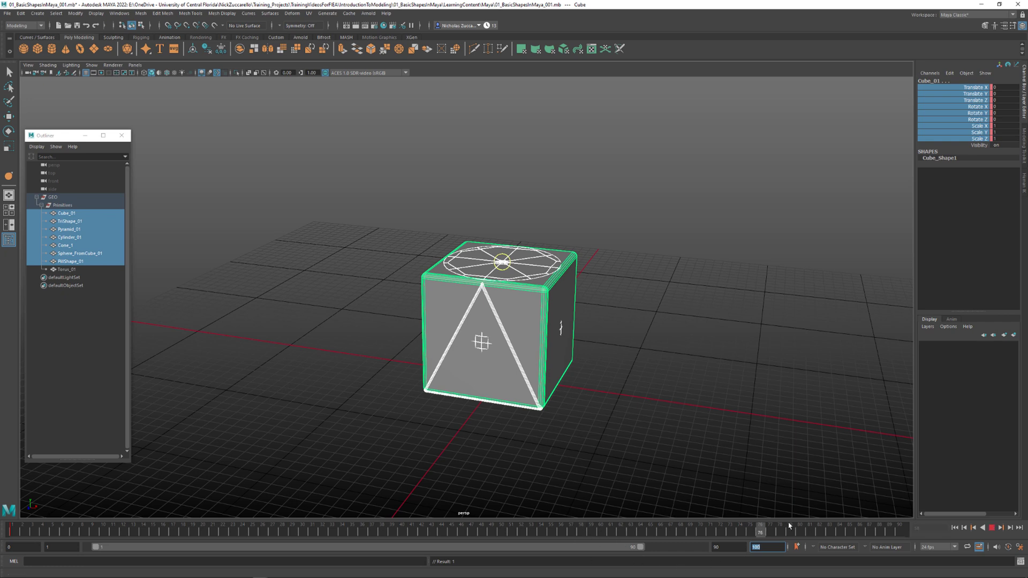
left_click(601, 530)
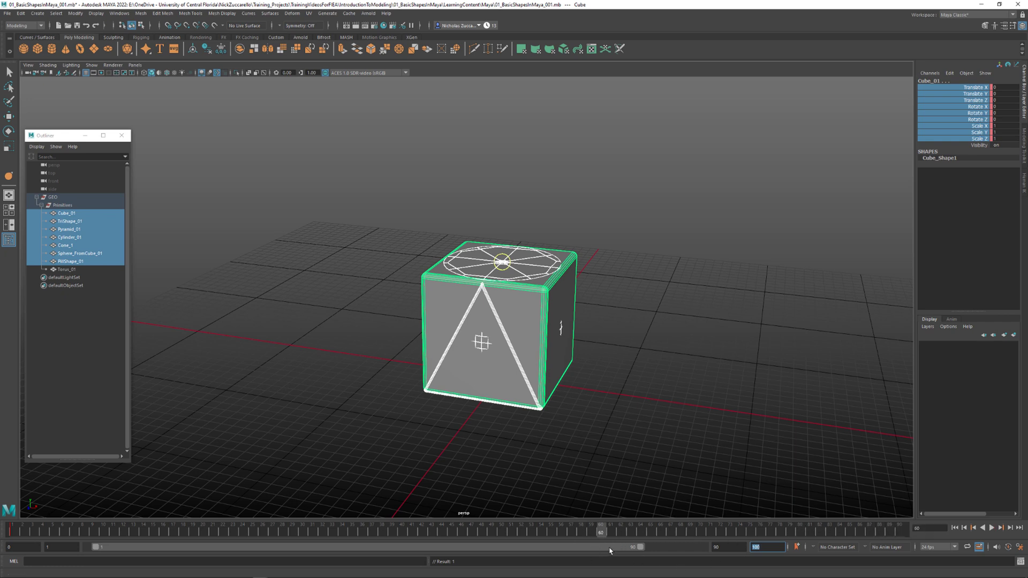
left_click_drag(565, 550, 474, 541)
left_click_drag(620, 529, 24, 530)
key("alt+v")
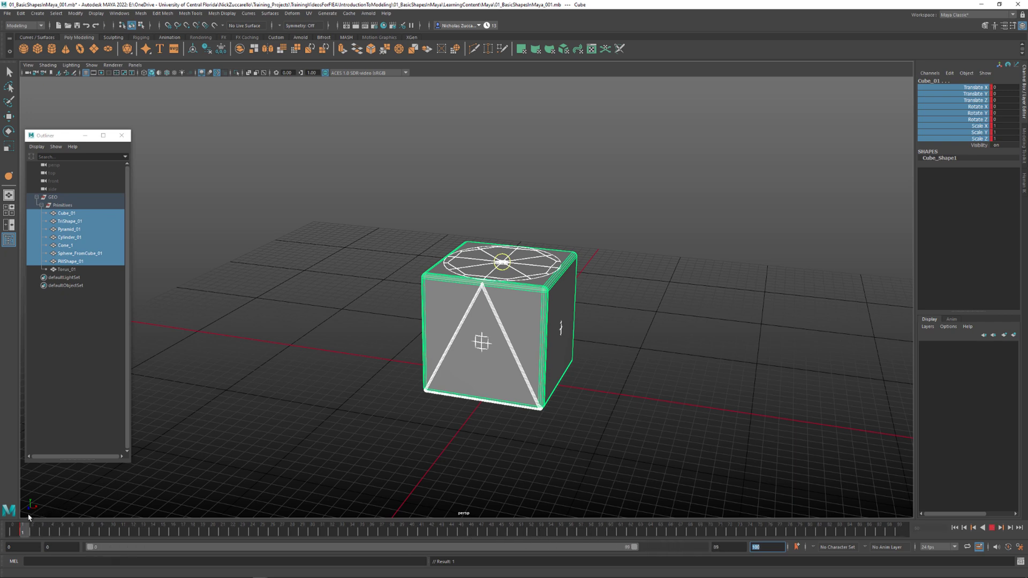
key("alt+v")
Set the animation start to frame 1, play the timeline and stop at frame 60
left_click(73, 548)
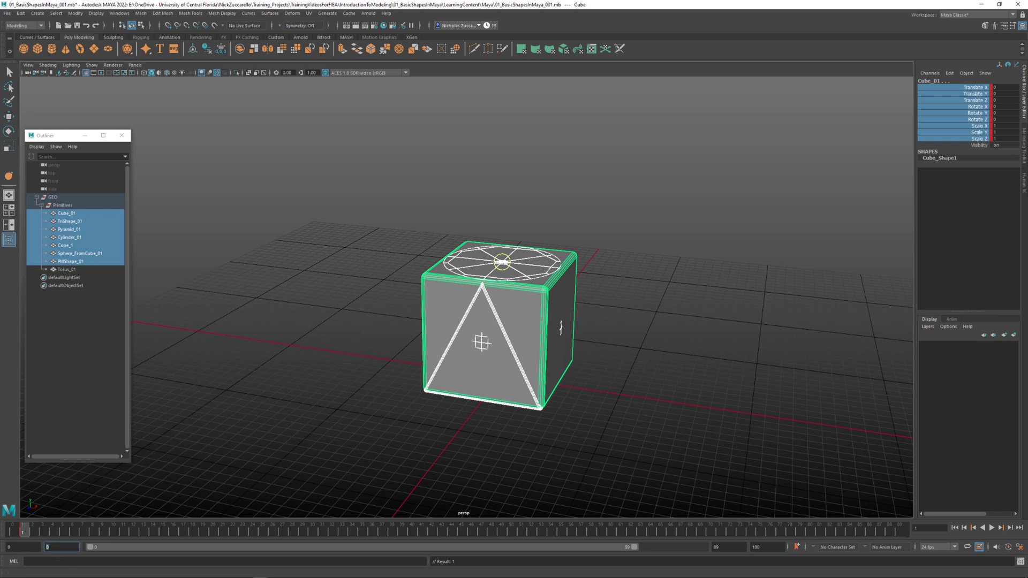
left_click(27, 547)
type("1")
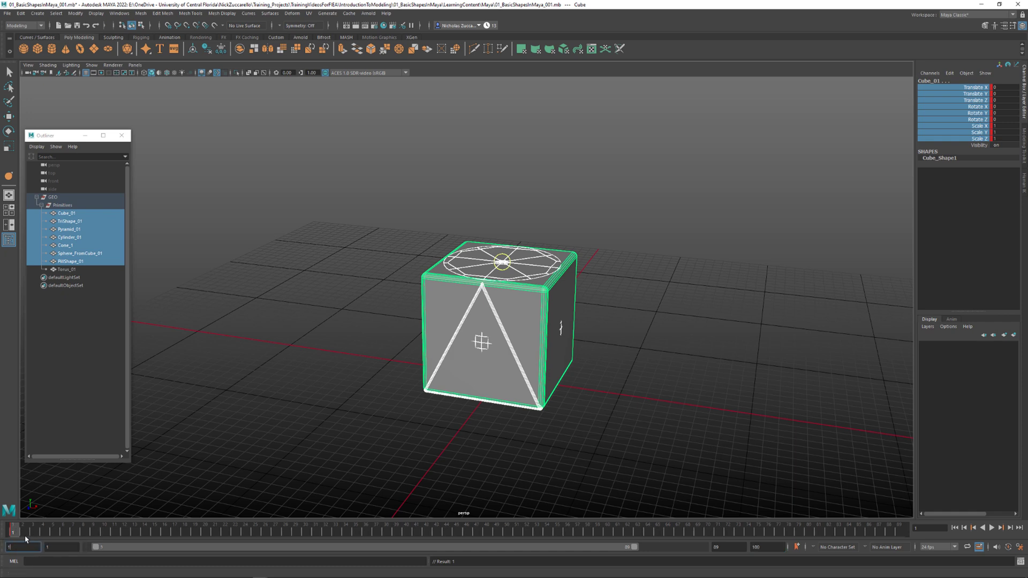
key("alt+v")
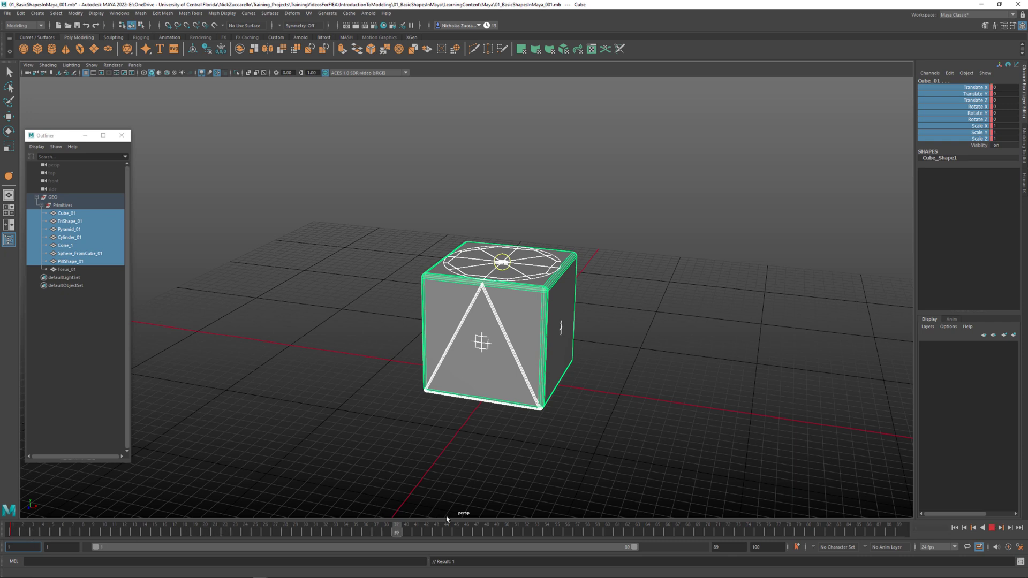
key("alt+v")
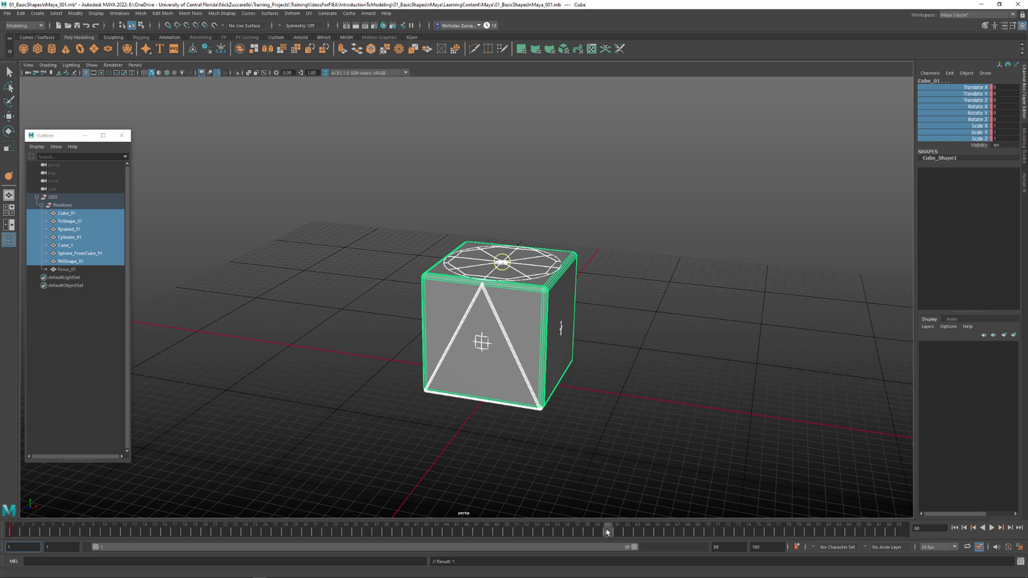
Move Cube_01 along X to Translate X 250 at frame 60, snapping it to the grid
left_click(64, 214)
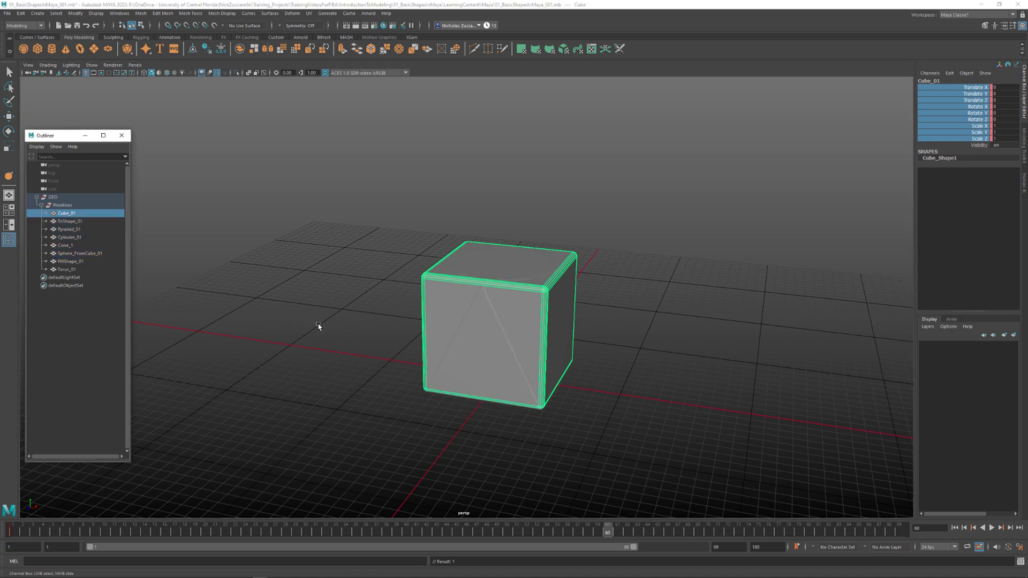
key("w")
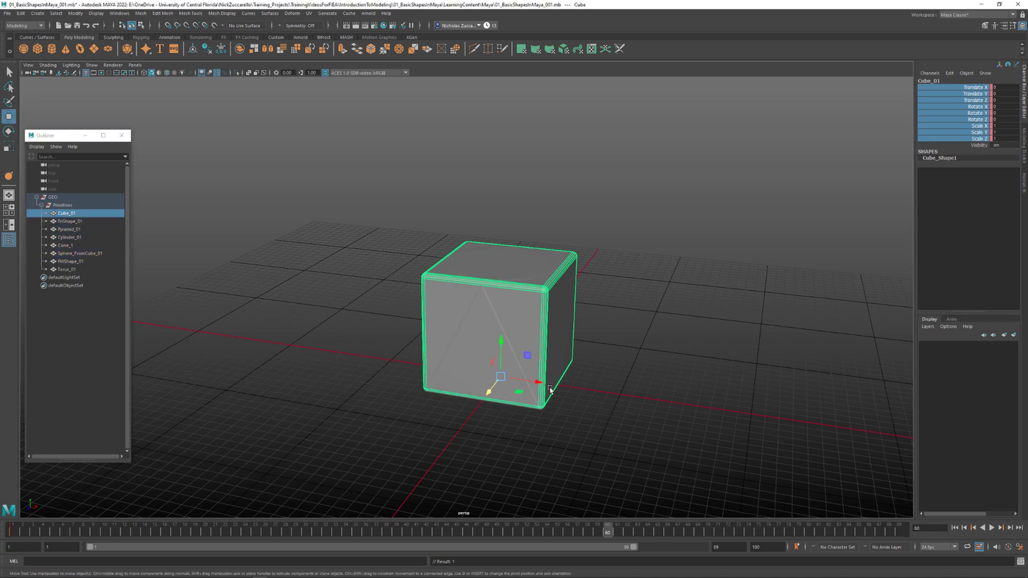
left_click_drag(550, 390, 878, 418)
middle_click_drag(873, 417, 700, 390, "alt")
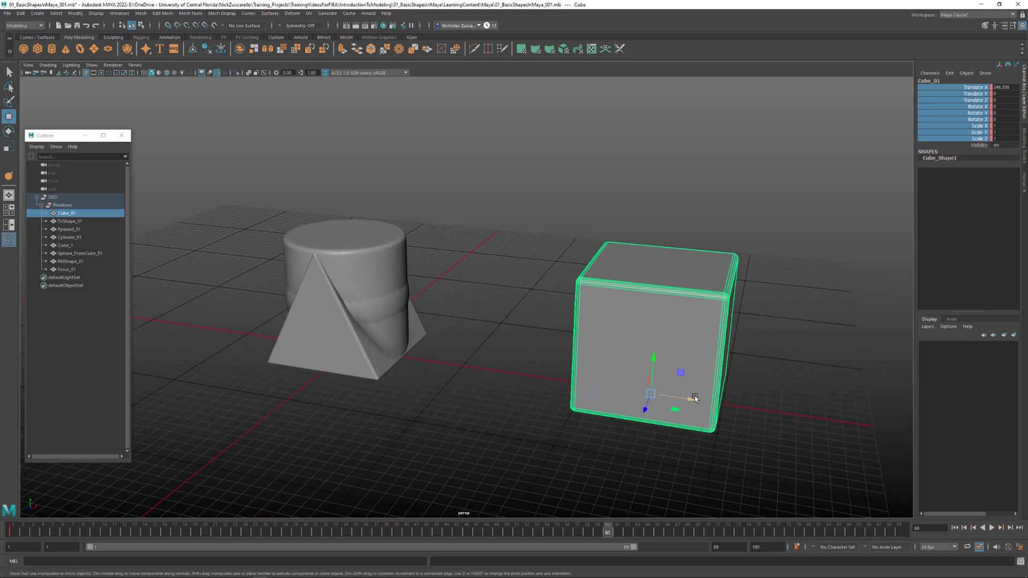
key("x")
mouse_move(650, 394)
left_mouse_down()
mouse_move(665, 397)
mouse_move(654, 396)
left_mouse_up()
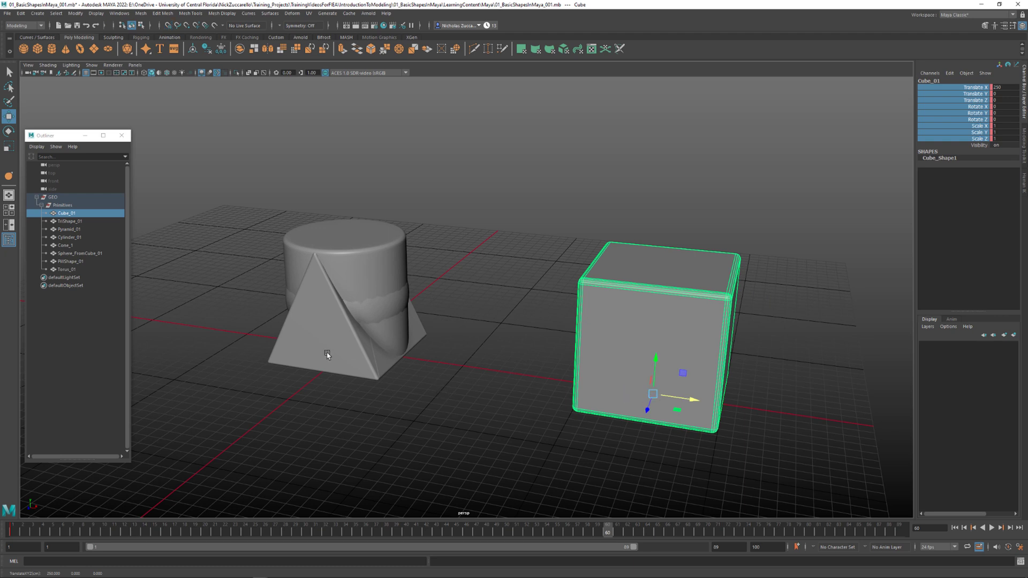
Move TriShape_01 to Translate X 130 and slide Pyramid_01 out of the cylinder along positive X
left_click(68, 221)
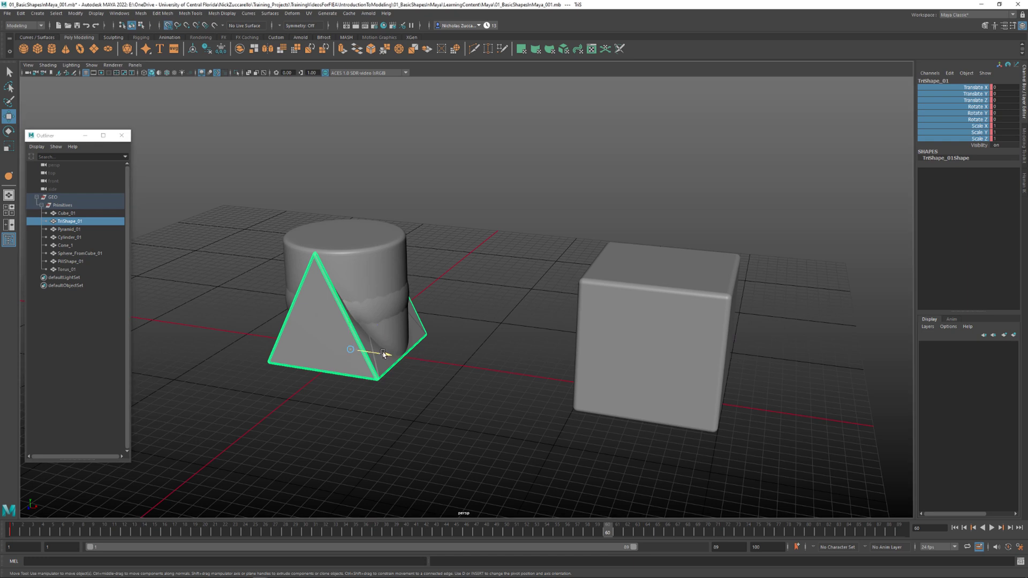
left_click_drag(384, 354, 494, 377)
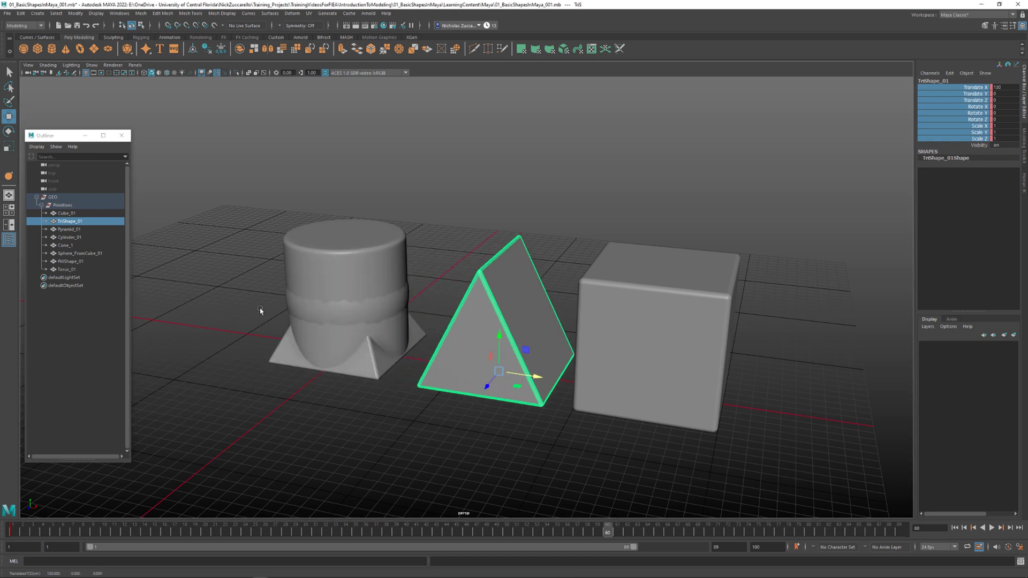
left_click(73, 238)
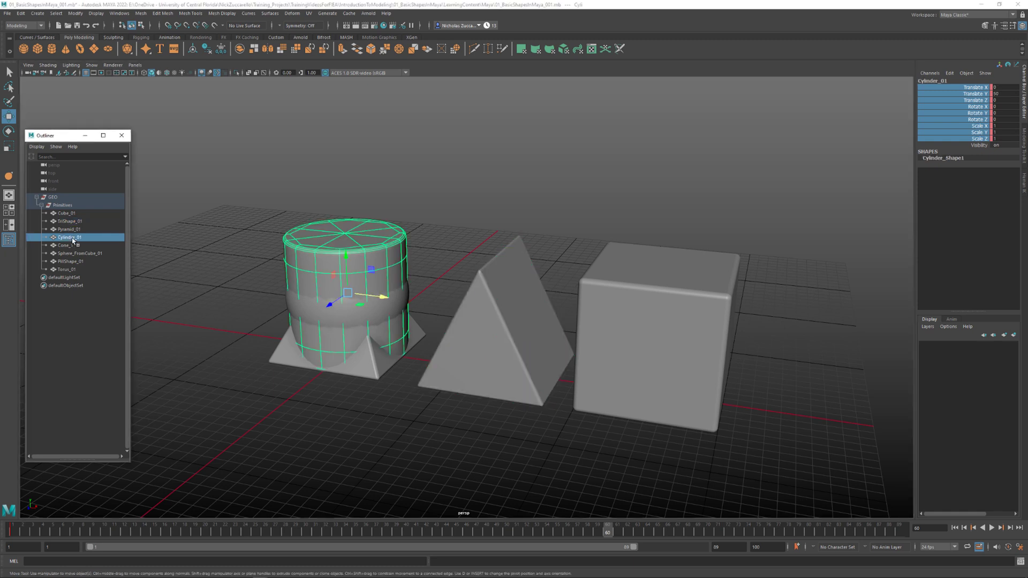
left_click(72, 229)
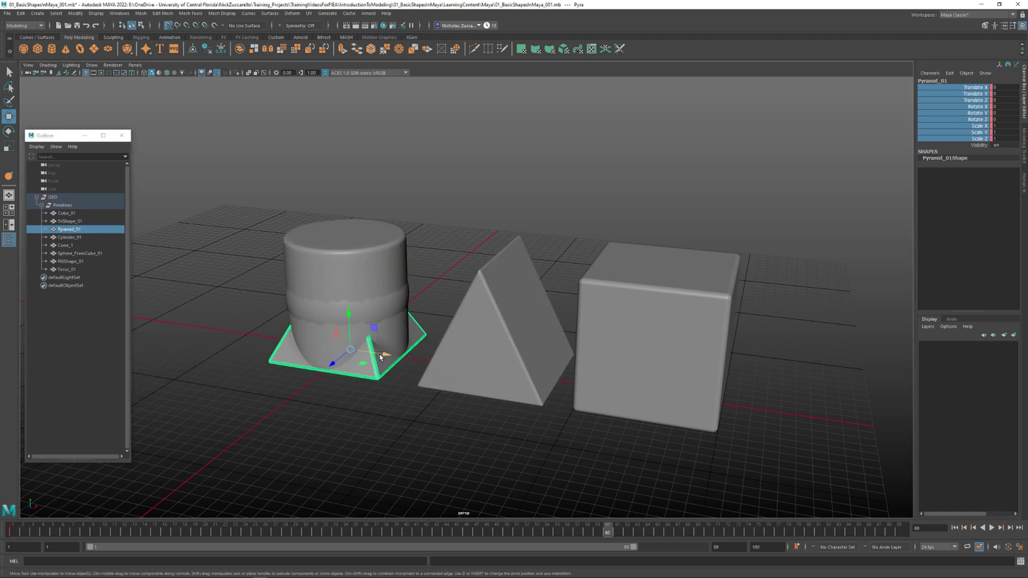
left_click_drag(383, 354, 588, 385)
Space the triangular prism and cube farther out along X, placing the cube at Translate X 330
left_click(481, 329)
left_click(631, 342)
left_click_drag(660, 386, 719, 397)
left_click_drag(563, 397, 410, 357, "alt")
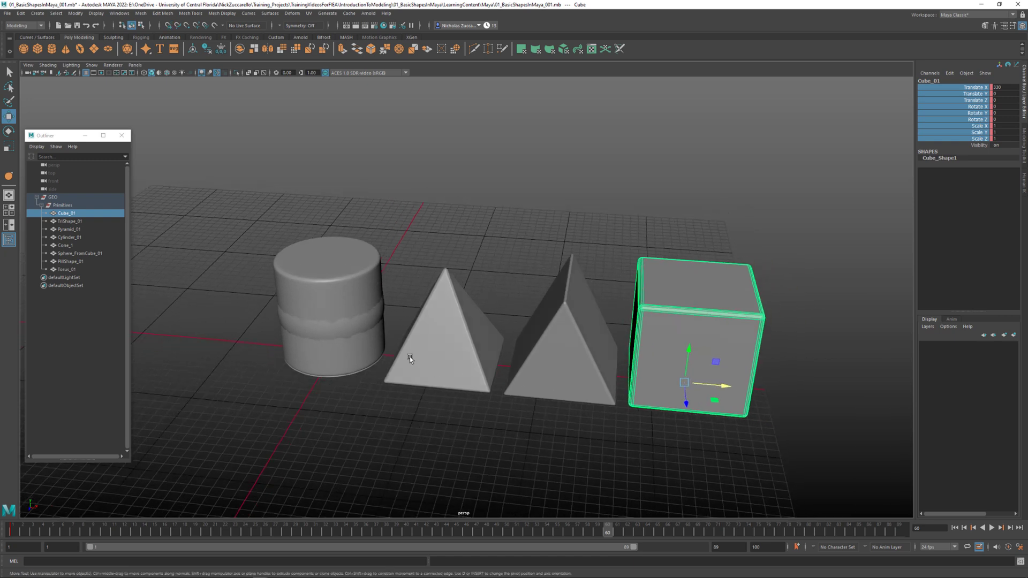
Move Cone_1 to Translate X -110 and Sphere_FromCube_01 to Translate X -220
left_click(77, 246)
key("f")
left_click_drag(496, 300, 338, 294)
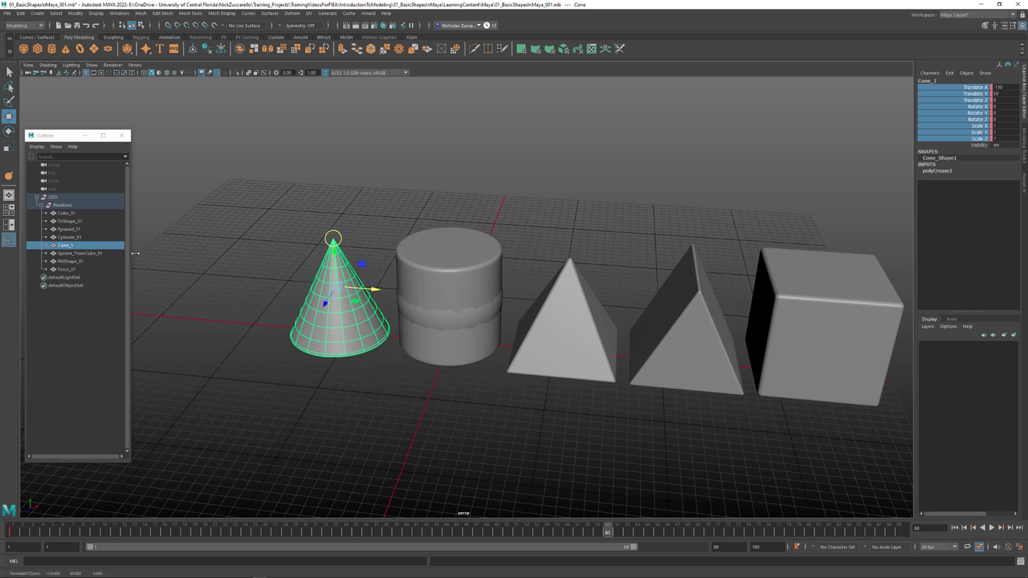
left_click(81, 253)
left_click_drag(436, 343, 265, 348)
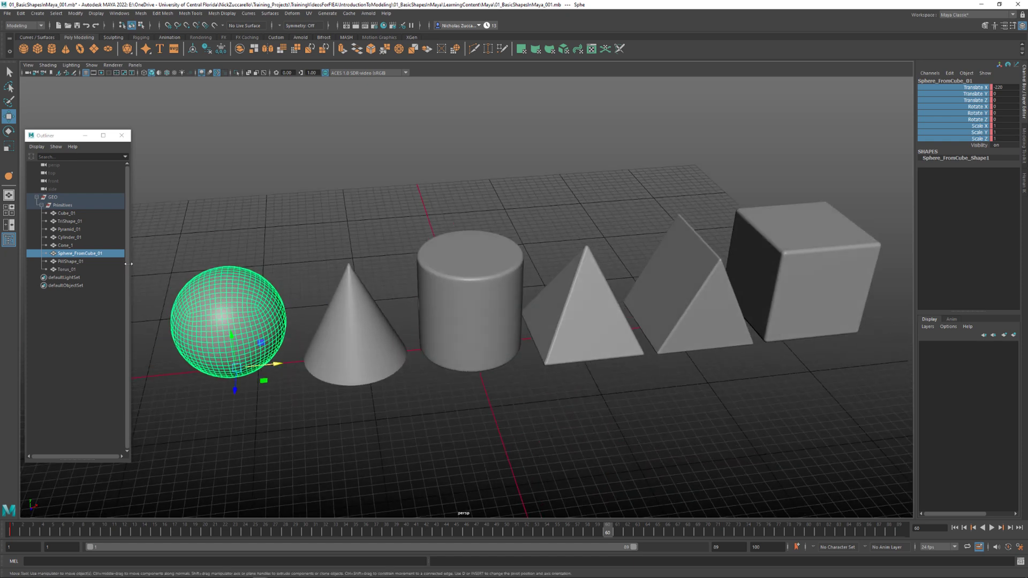
Move PillShape_01 along X to Translate X -300, just beyond the sphere
left_click(80, 263)
middle_click_drag(358, 298, 484, 268, "alt")
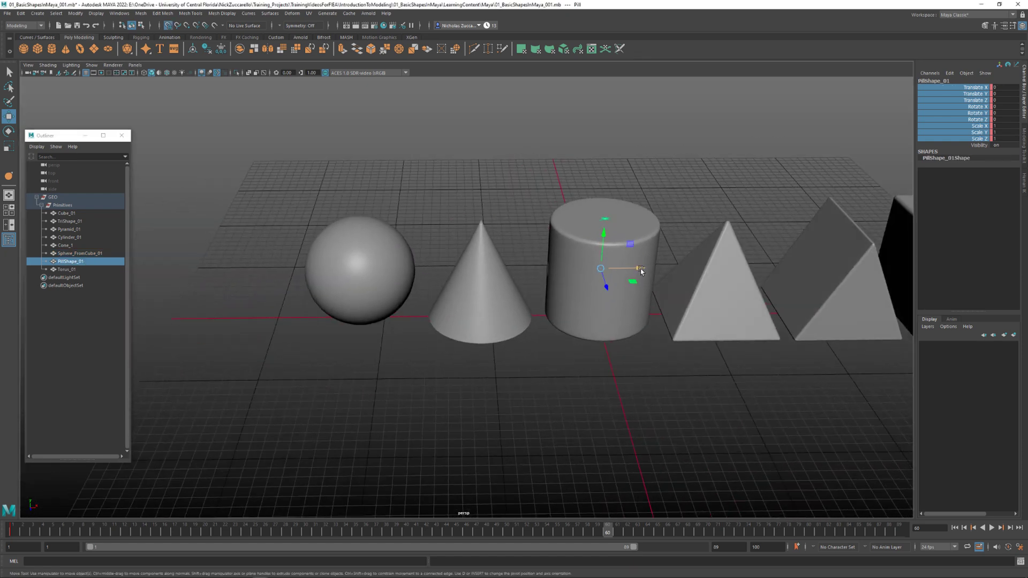
left_click_drag(641, 271, 370, 314)
Fine-tune the spacing by placing the sphere at Translate X -220 and the pill shape at Translate X -310
left_click(408, 279)
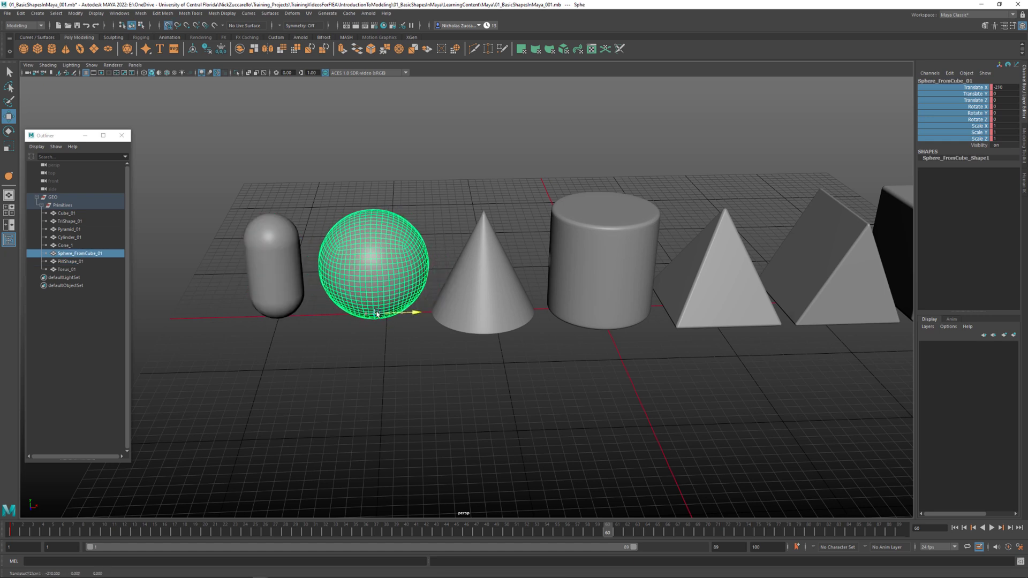
left_click(414, 313)
left_click_drag(373, 311, 432, 355, "alt")
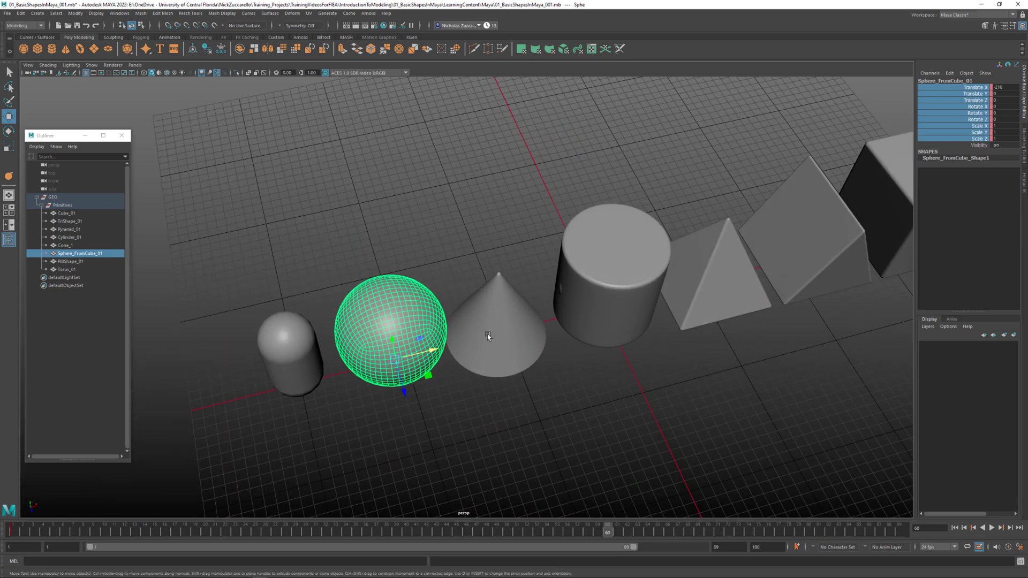
left_click(507, 321)
left_click_drag(505, 328, 427, 300, "alt")
left_click(425, 300)
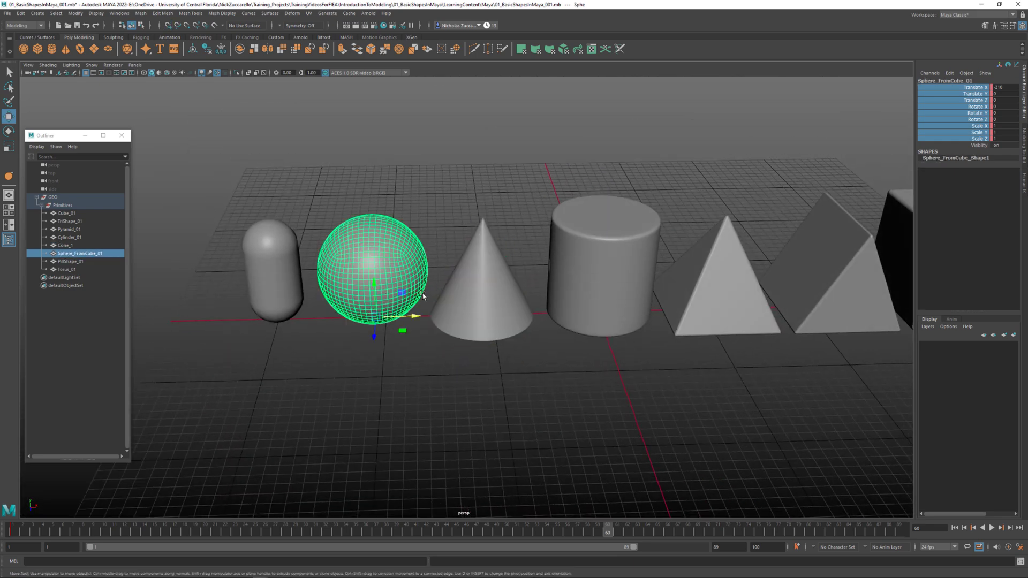
left_click(374, 319)
left_click_drag(372, 320, 363, 321)
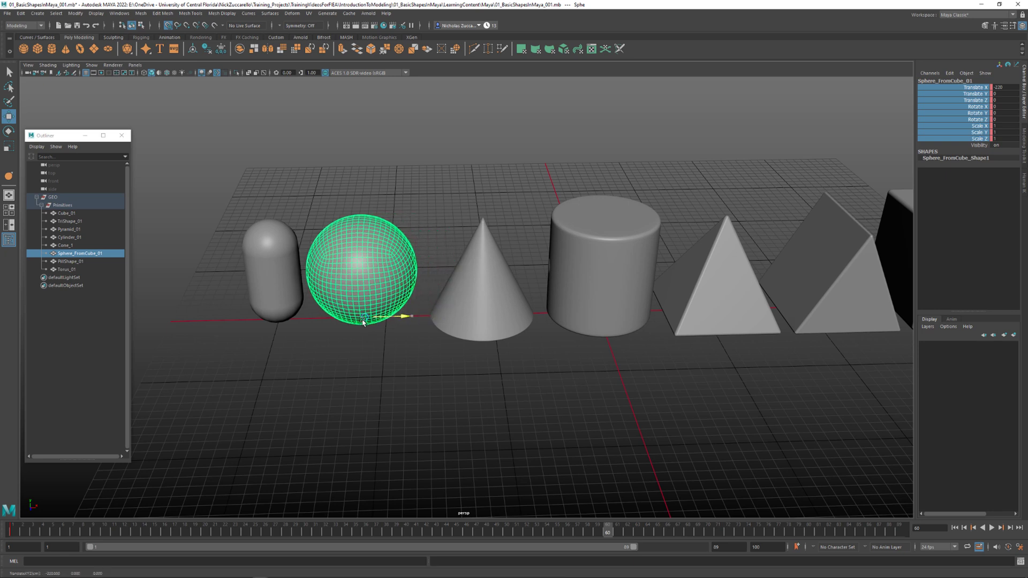
left_click(275, 280)
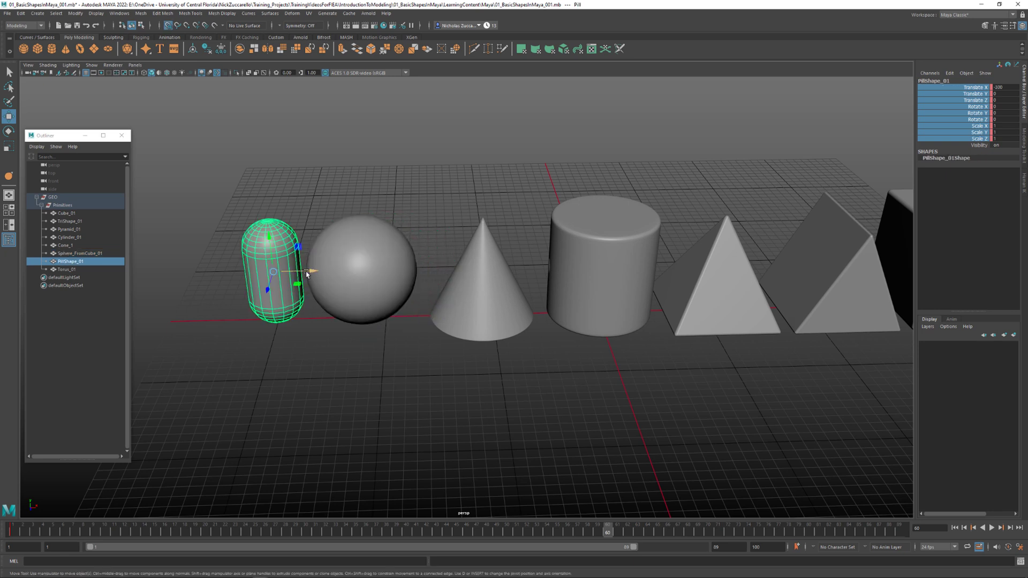
mouse_move(274, 274)
left_mouse_down()
mouse_move(284, 273)
mouse_move(261, 274)
left_mouse_up()
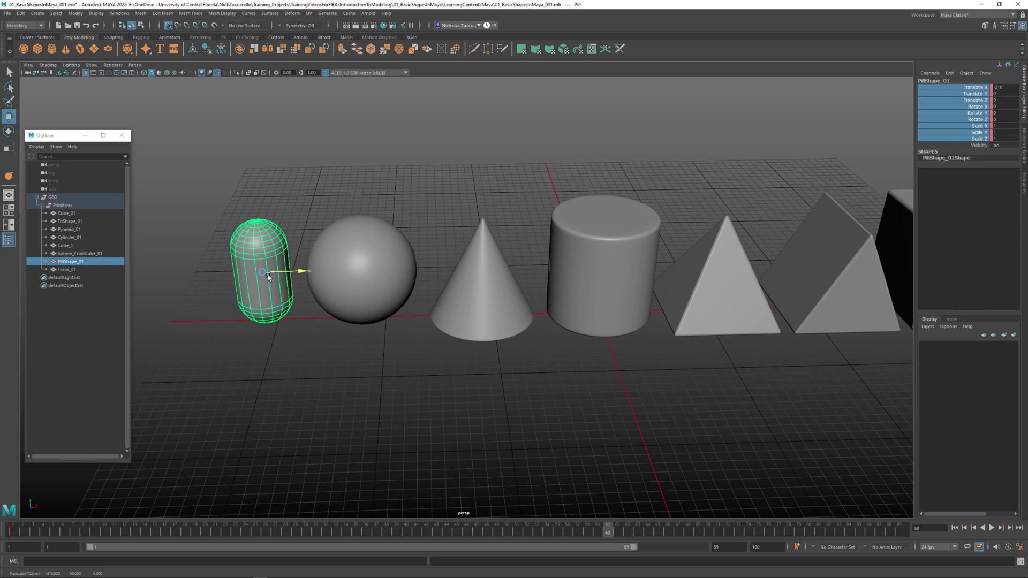
Move Torus_01 to the far end of the row at Translate X -390, snapped to the grid
left_click(74, 270)
scroll(528, 260, "down", 3)
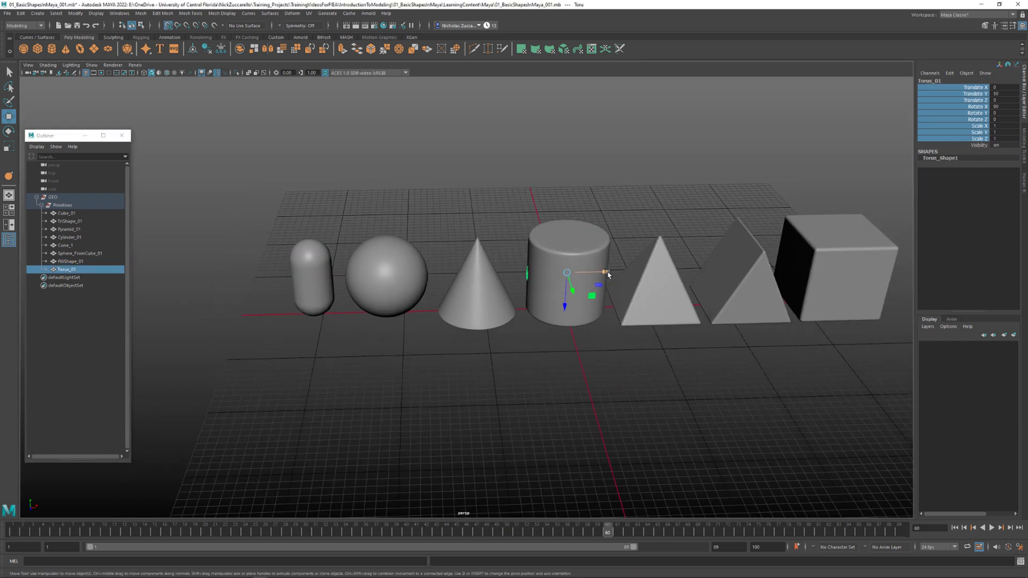
left_click_drag(601, 272, 238, 251)
left_click_drag(419, 334, 427, 319, "alt")
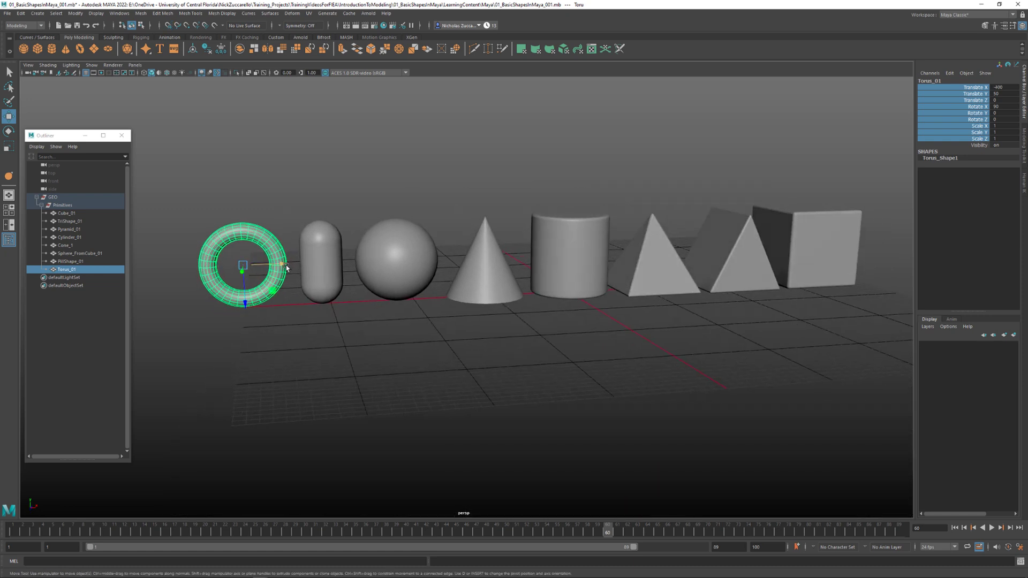
key("x")
mouse_move(252, 264)
left_mouse_down()
mouse_move(270, 265)
mouse_move(252, 269)
left_mouse_up()
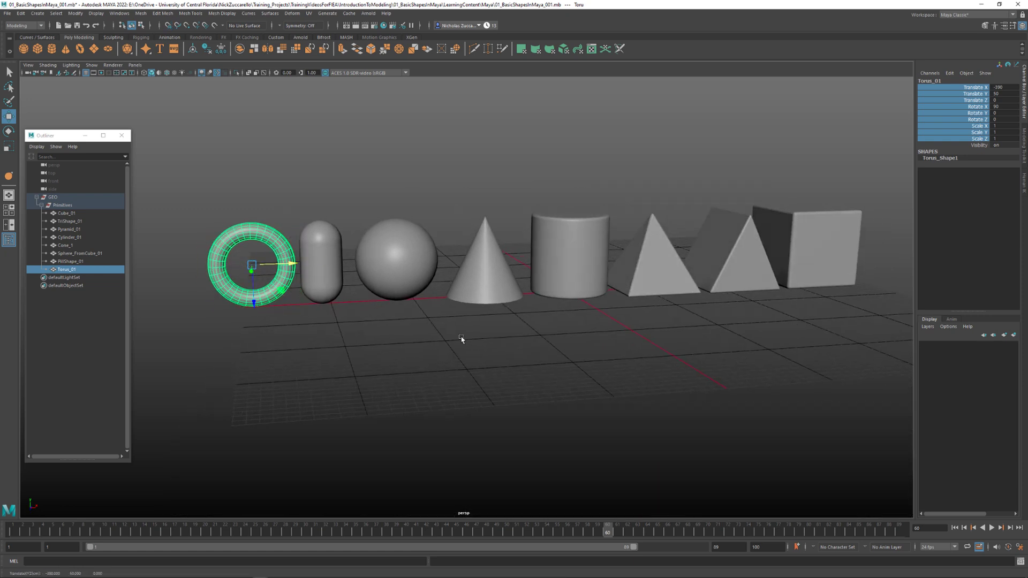
left_click_drag(459, 340, 366, 328, "alt")
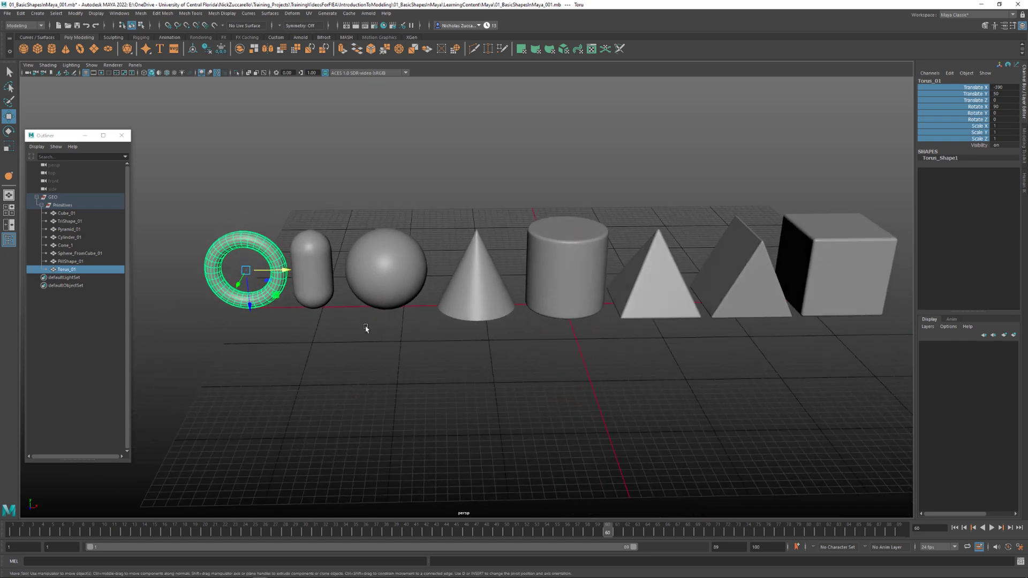
Select all eight primitives from Cube_01 to Torus_01 and key their translate, rotate and scale channels at frame 60
left_click(74, 214)
left_click(76, 270, "shift")
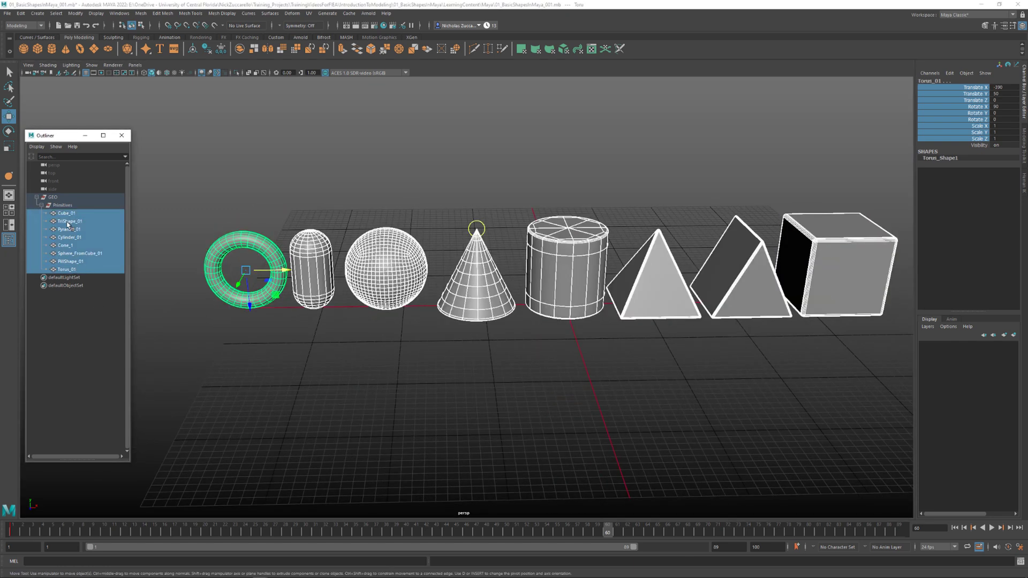
left_click(68, 214)
left_click(80, 270, "shift")
key("f")
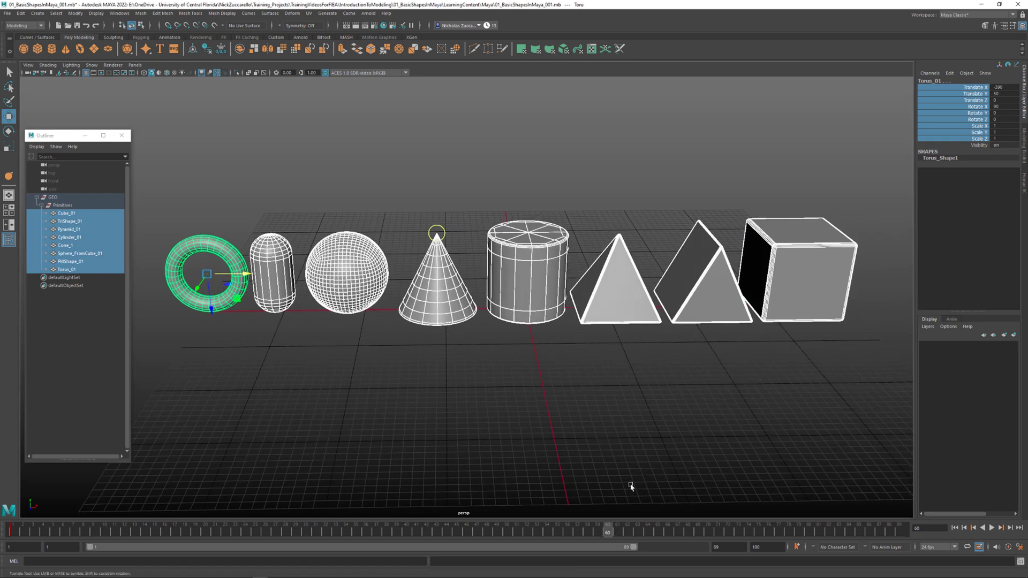
left_click(976, 91)
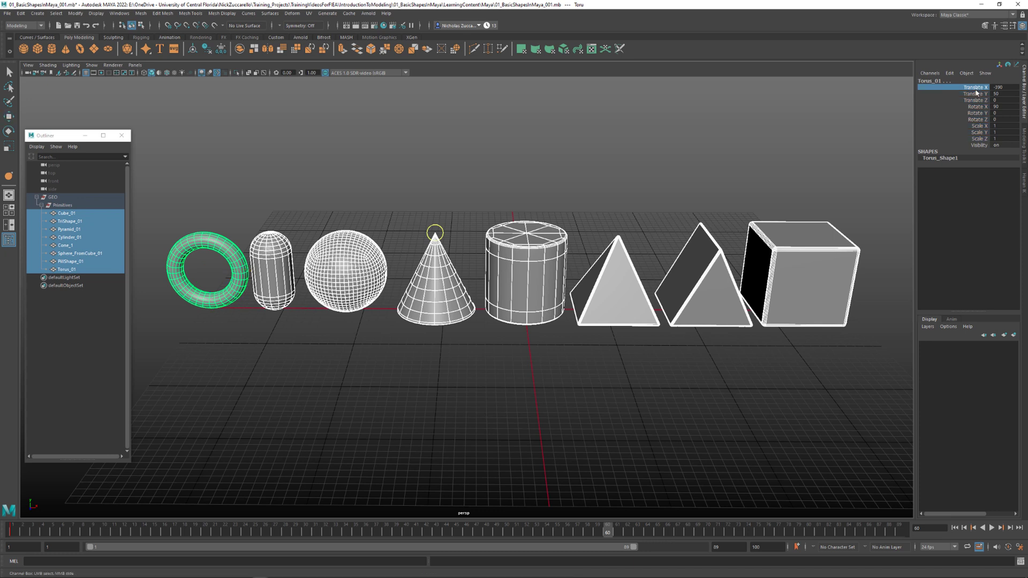
left_click(984, 138, "shift")
right_click(982, 141)
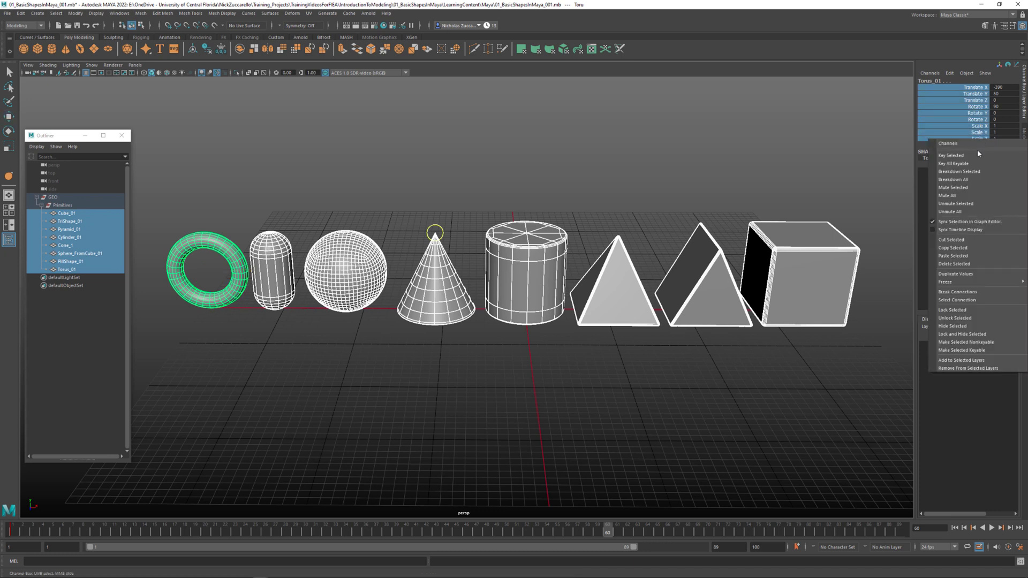
left_click(975, 155)
Return the timeline to frame 1 and set Torus_01's Translate X, Y, Z and Rotate X to 0
key("alt+v")
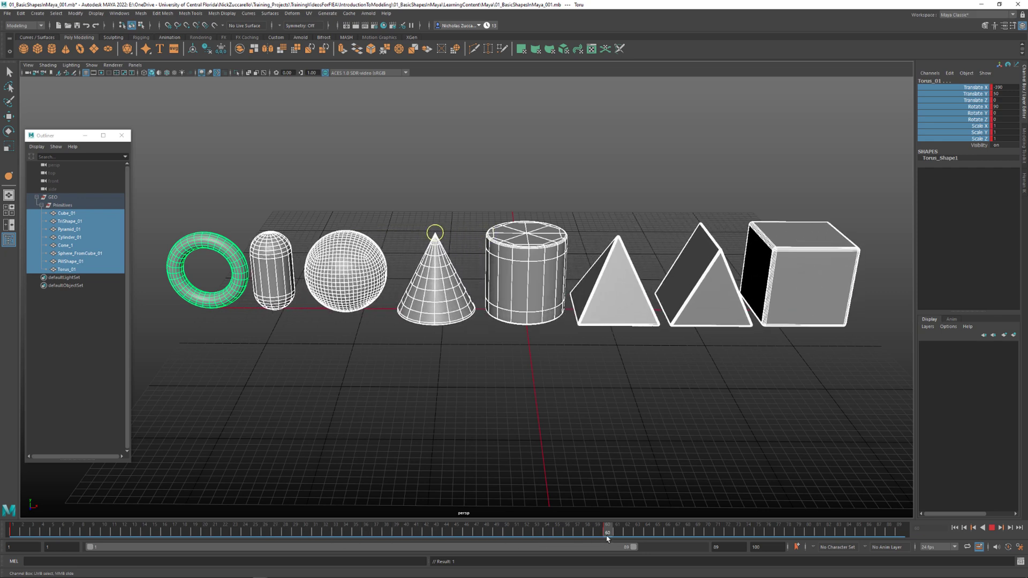
key("alt+v")
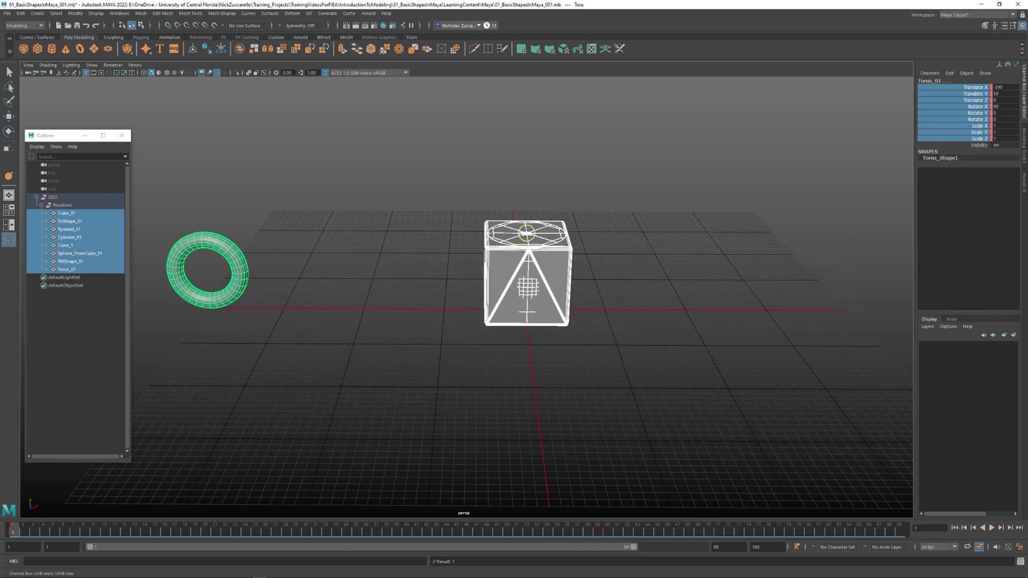
left_click(402, 348)
key("w")
left_click(240, 271)
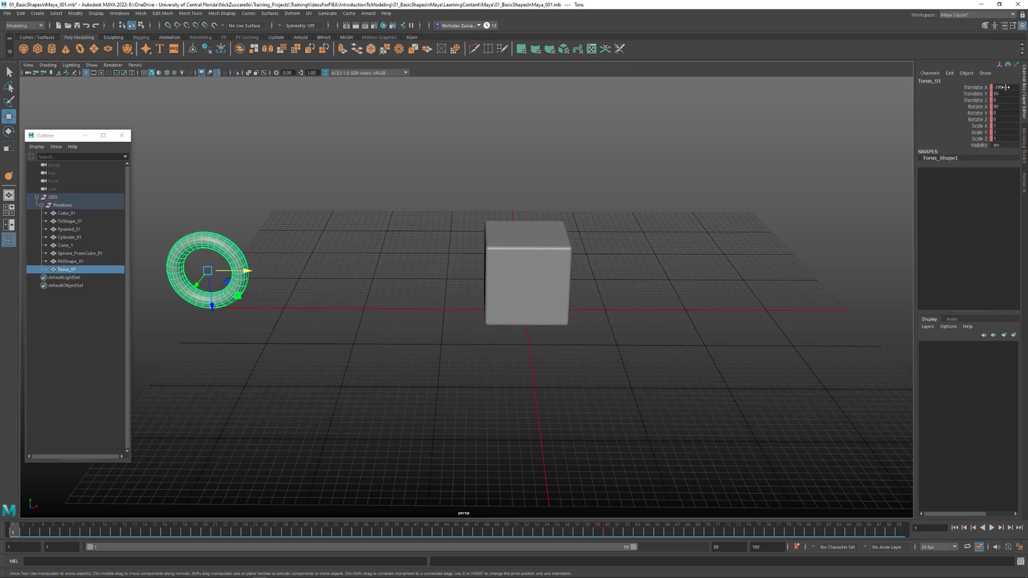
left_click_drag(1006, 87, 1007, 105)
type("0")
key("Return")
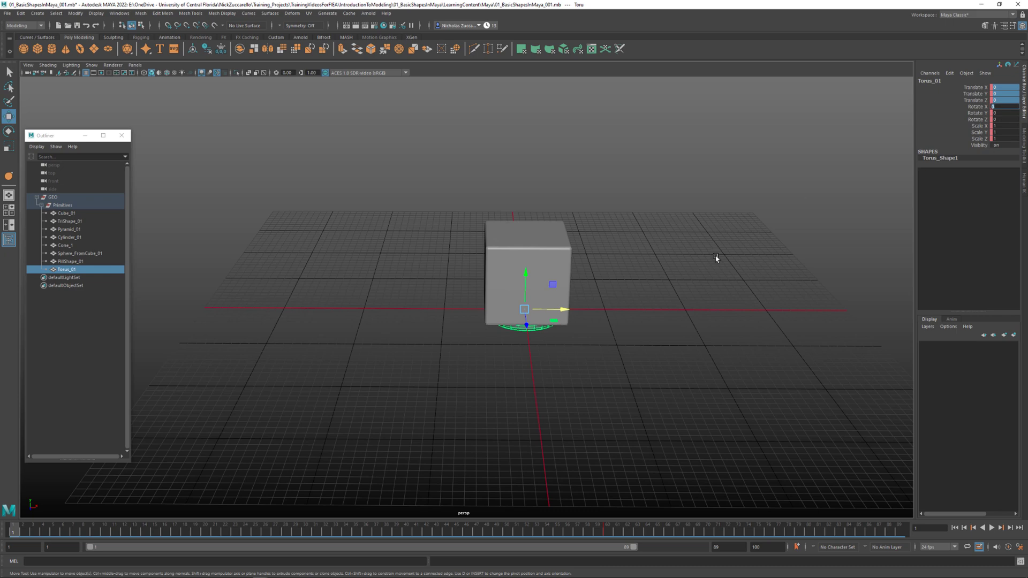
Go to frame 60 and hide the seven primitives from Cube_01 to PillShape_01, leaving only the torus shown
left_click_drag(691, 268, 678, 395, "alt")
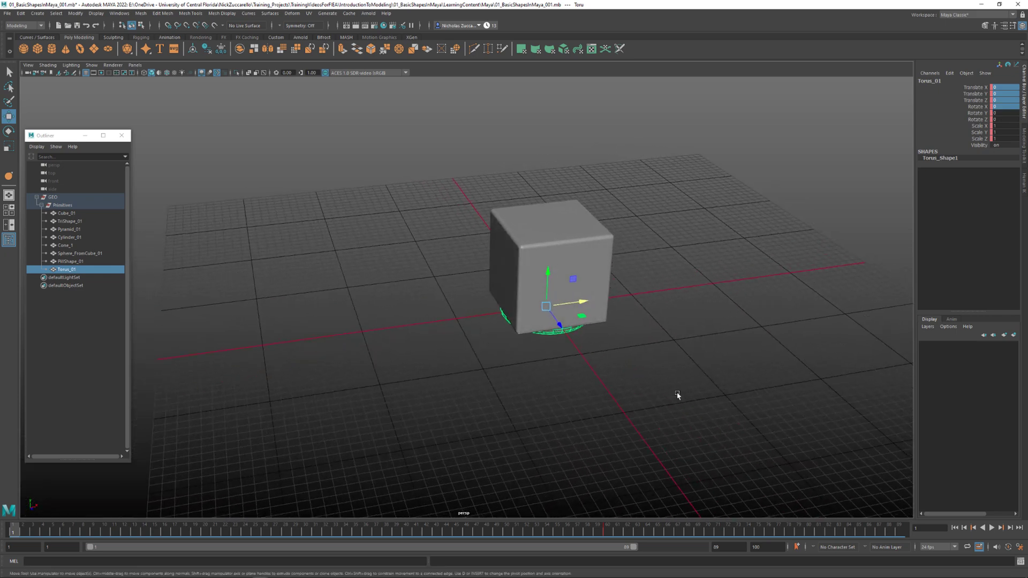
left_click_drag(624, 537, 608, 536)
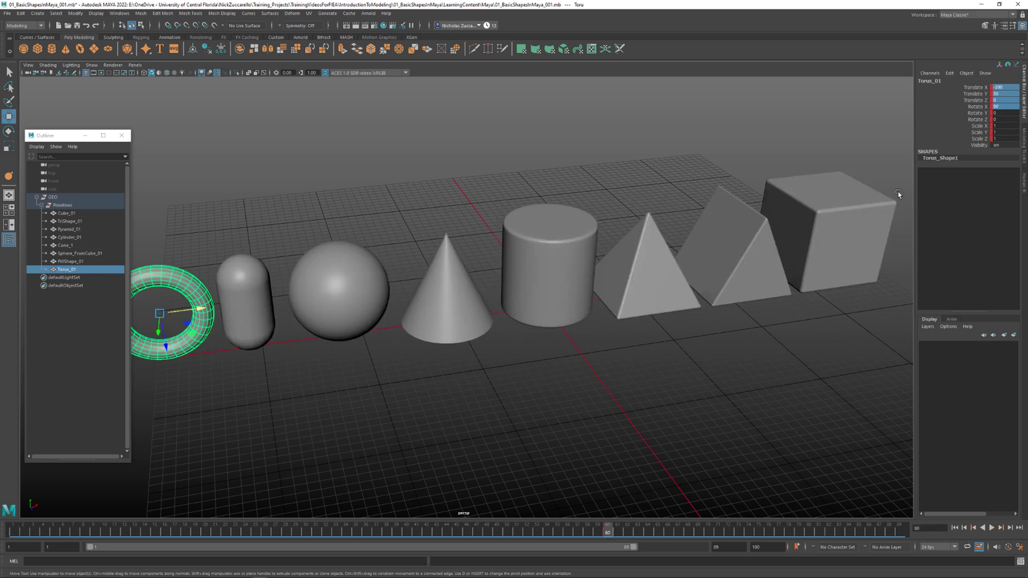
left_click_drag(873, 292, 568, 381, "alt")
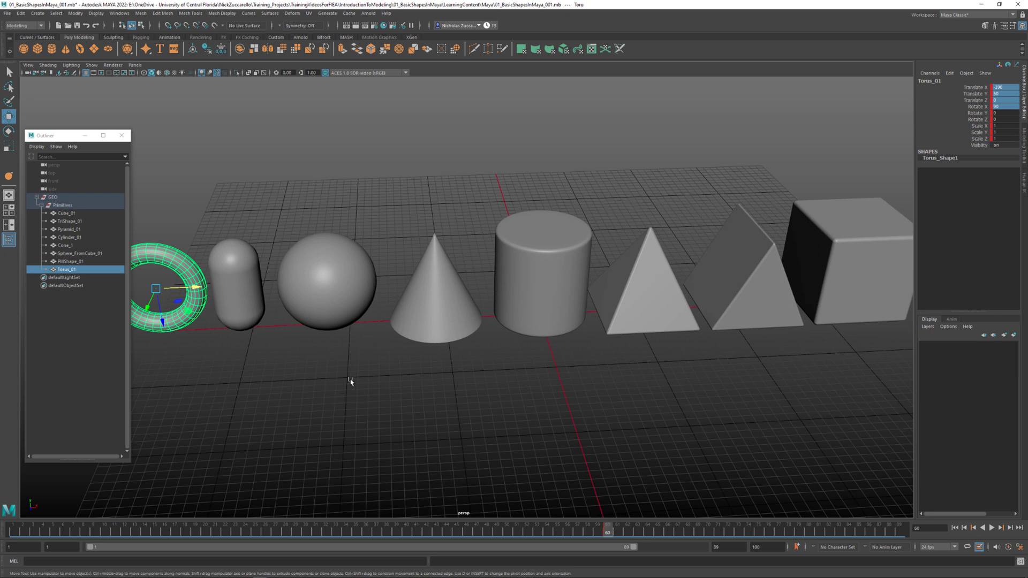
left_click(72, 261)
left_click(69, 215, "shift")
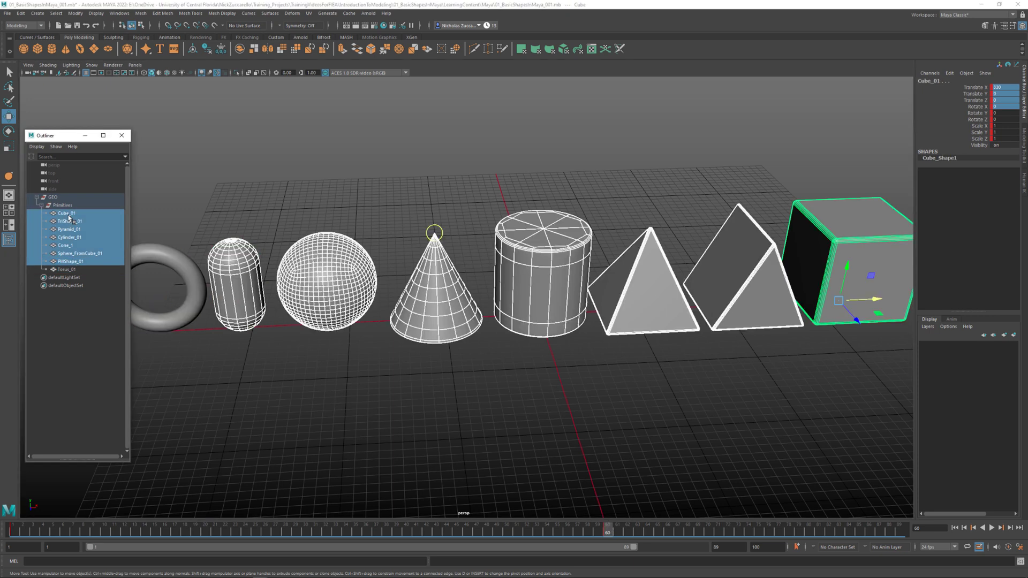
key("ctrl+h")
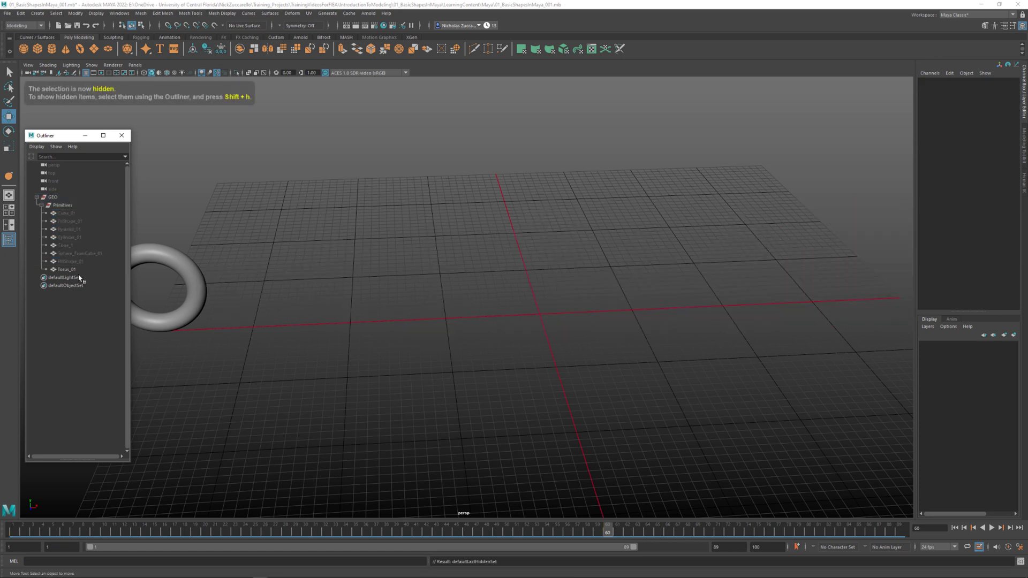
Move Torus_01 back to Translate X 0 and break the connections on its translate, rotate and scale channels
left_click(69, 270)
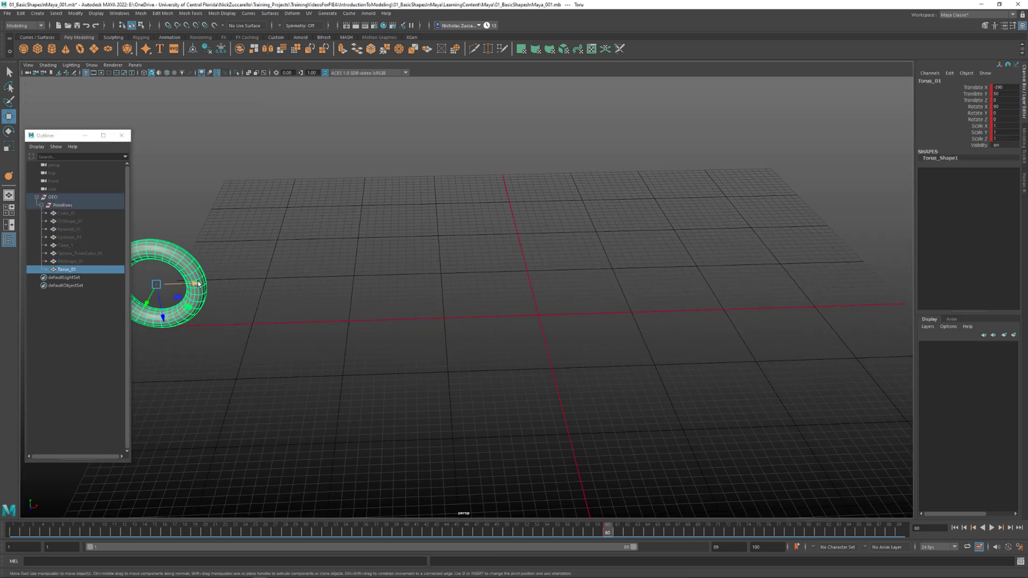
left_click_drag(197, 284, 489, 323)
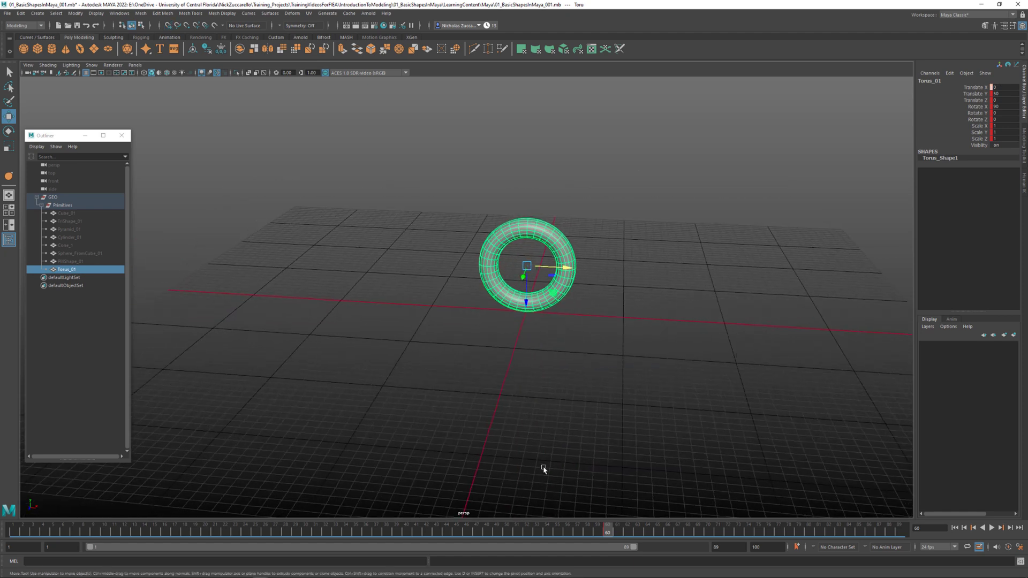
left_click(976, 88)
left_click(979, 139, "shift")
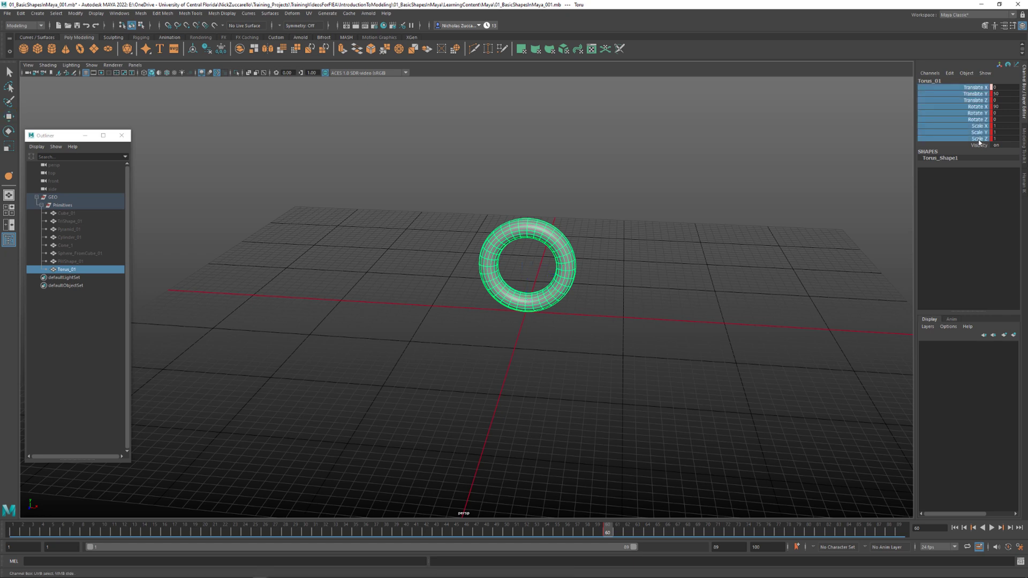
left_click(974, 89)
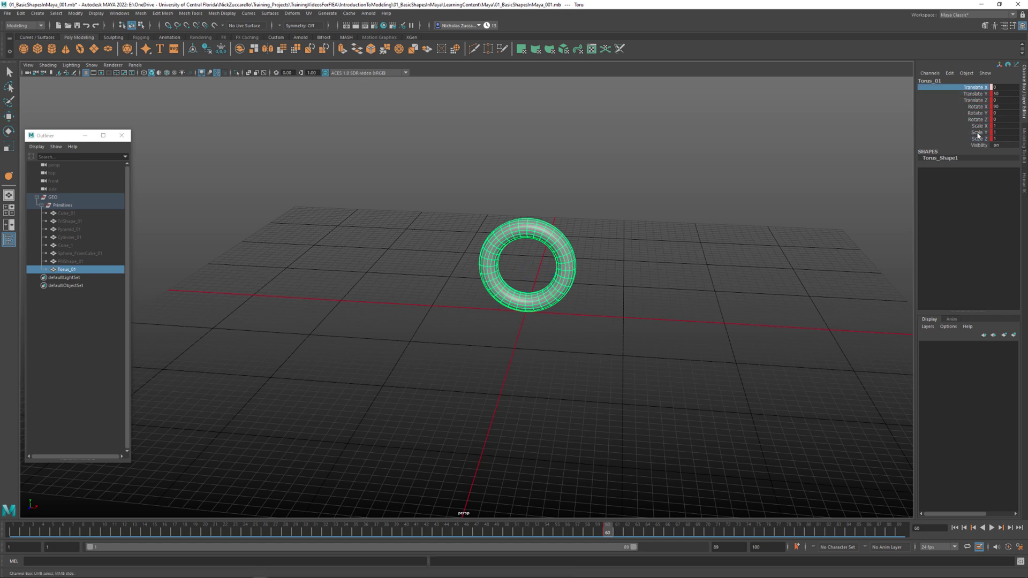
left_click(978, 139, "shift")
right_click(978, 139)
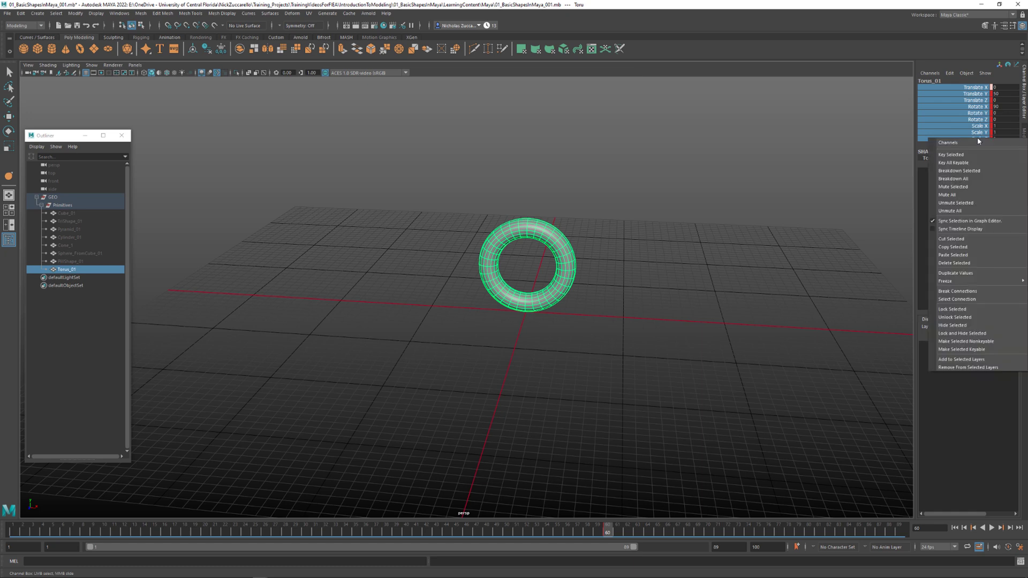
left_click(979, 293)
key("w")
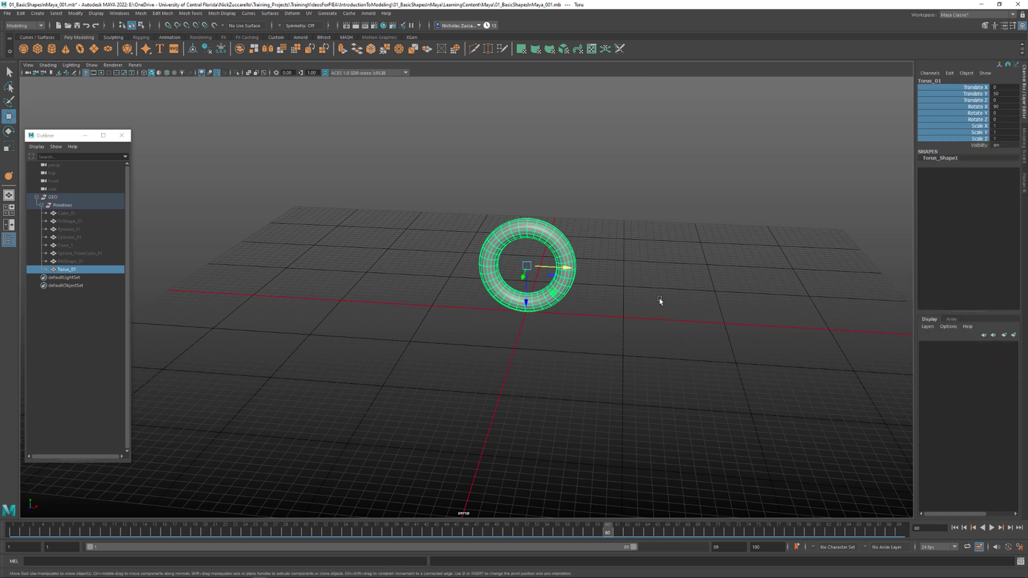
Freeze Torus_01's translate, rotate and scale transformations
left_click_drag(591, 327, 645, 316, "alt")
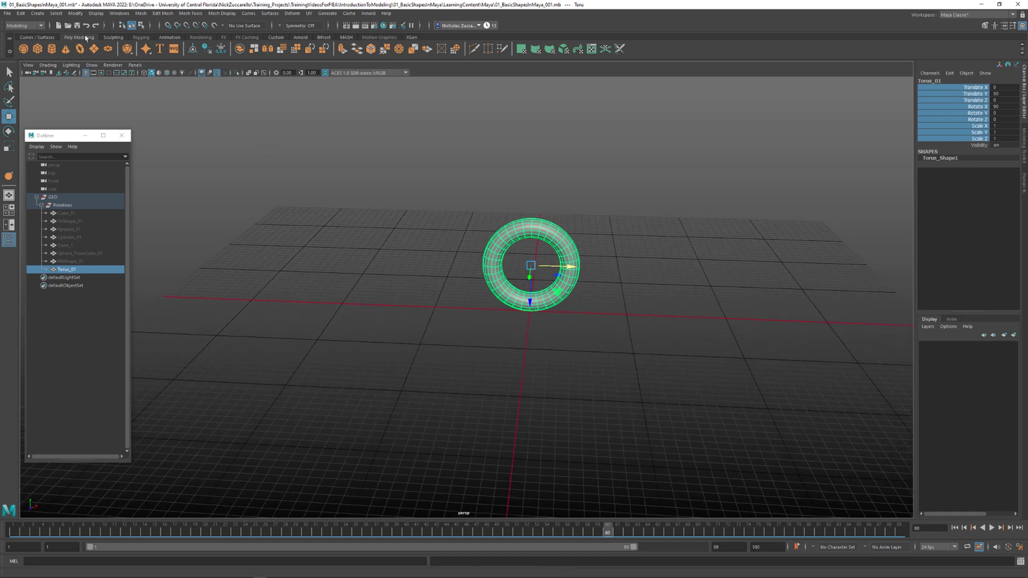
left_click(75, 14)
key("Escape")
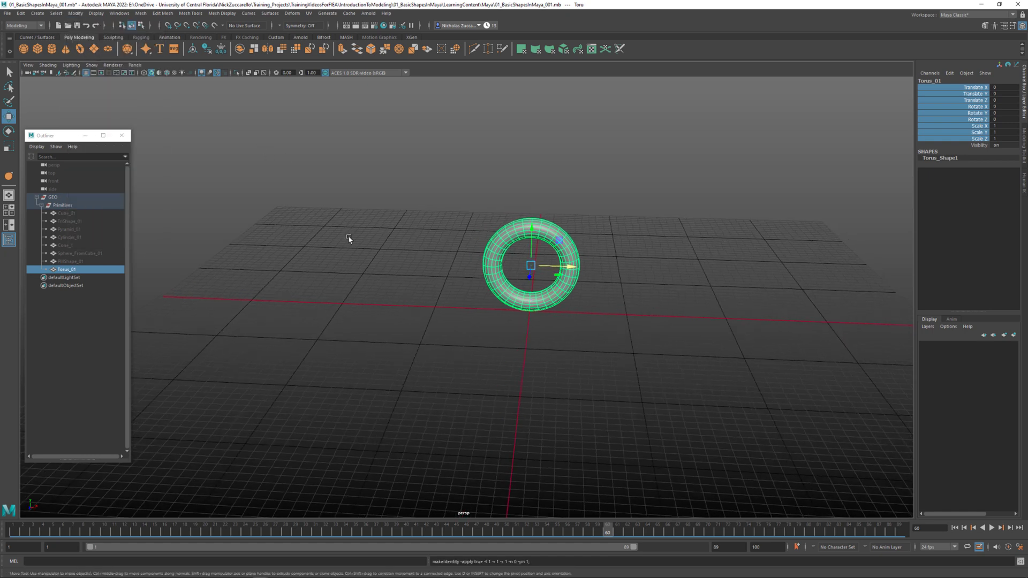
left_click(350, 241)
left_click_drag(351, 240, 428, 275, "alt")
mouse_move(478, 265)
left_mouse_down("alt")
mouse_move(472, 281)
mouse_move(492, 267)
left_mouse_up("alt")
left_click(492, 268)
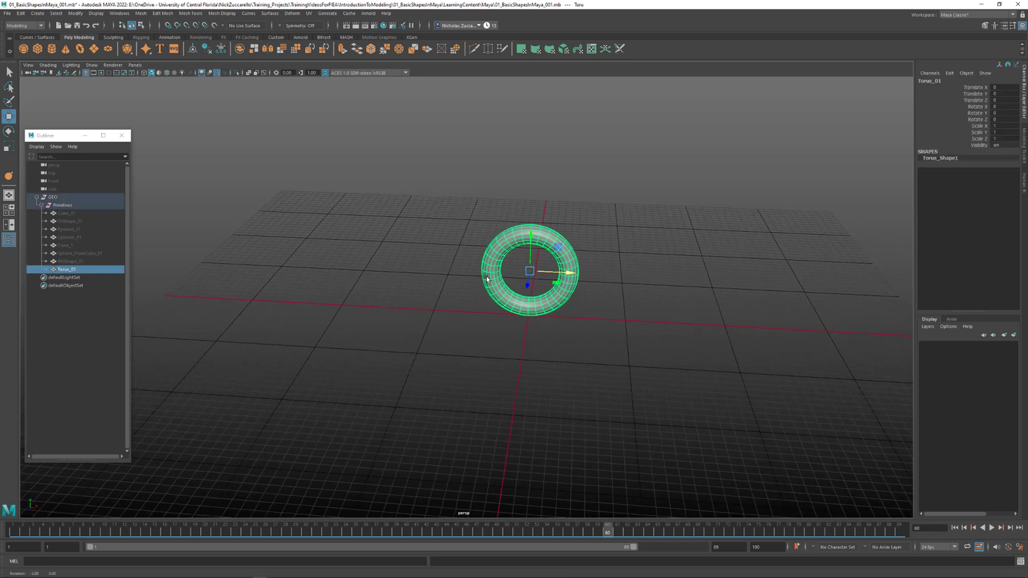
Move Torus_01's pivot down to the grid origin at the base of the ring, snapped to the grid
right_click_drag(477, 264, 597, 317, "alt")
key("d")
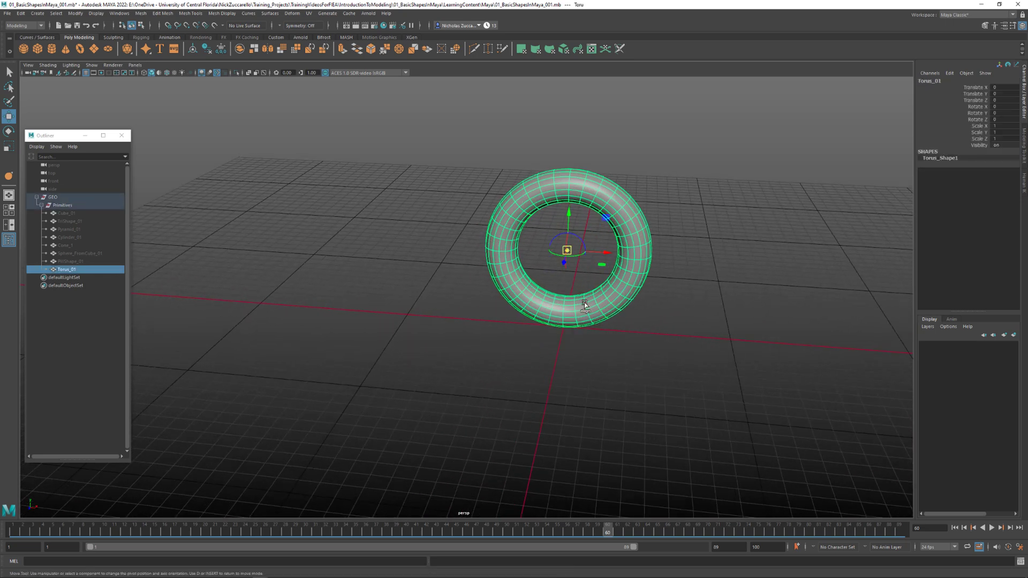
key("x")
left_click_drag(567, 250, 584, 339)
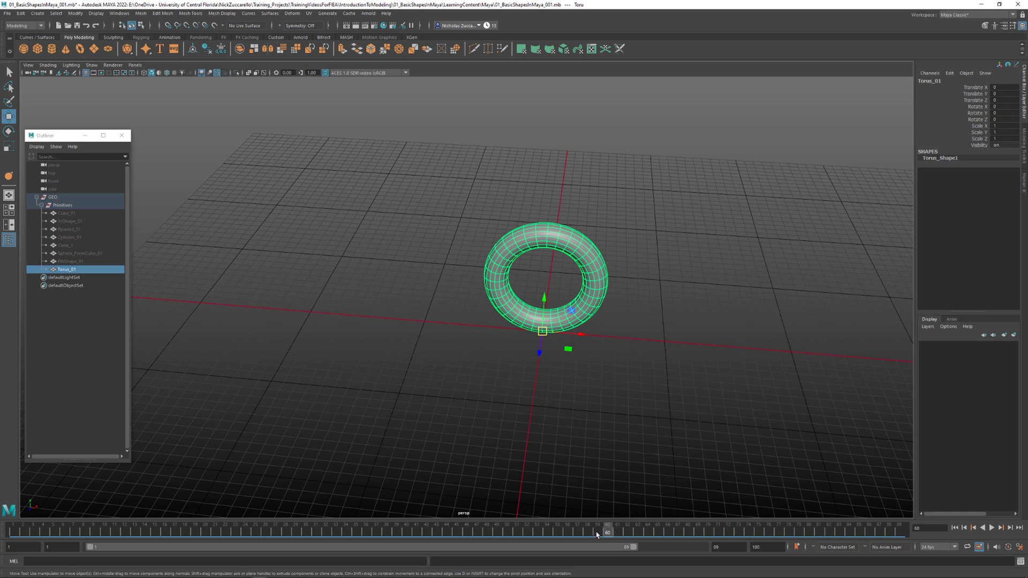
Return to frame 1 and key Torus_01's translate, rotate and scale channels
left_click_drag(608, 533, 13, 531)
left_click(975, 88)
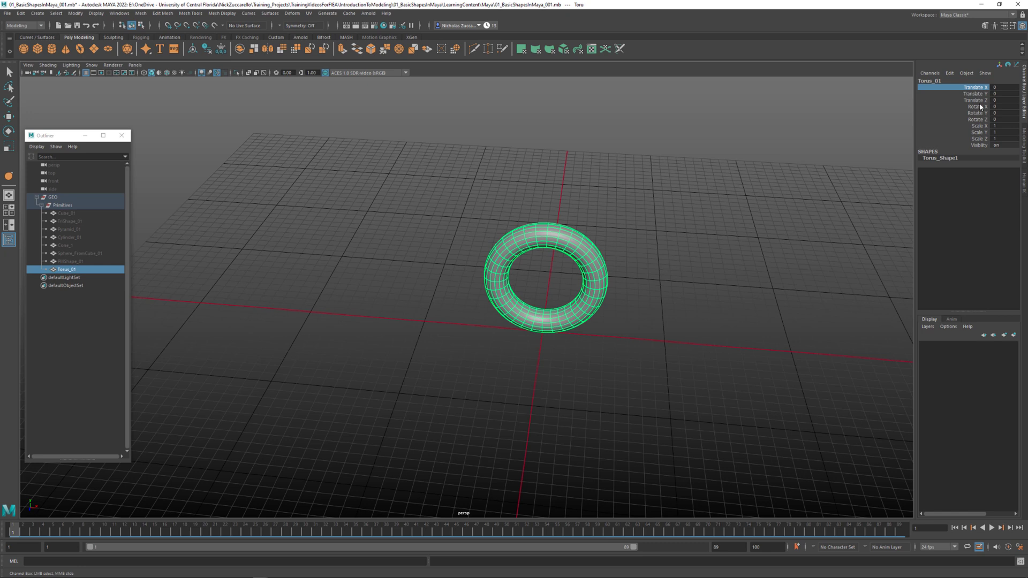
left_click(980, 138, "shift")
right_click(980, 139)
left_click(959, 156)
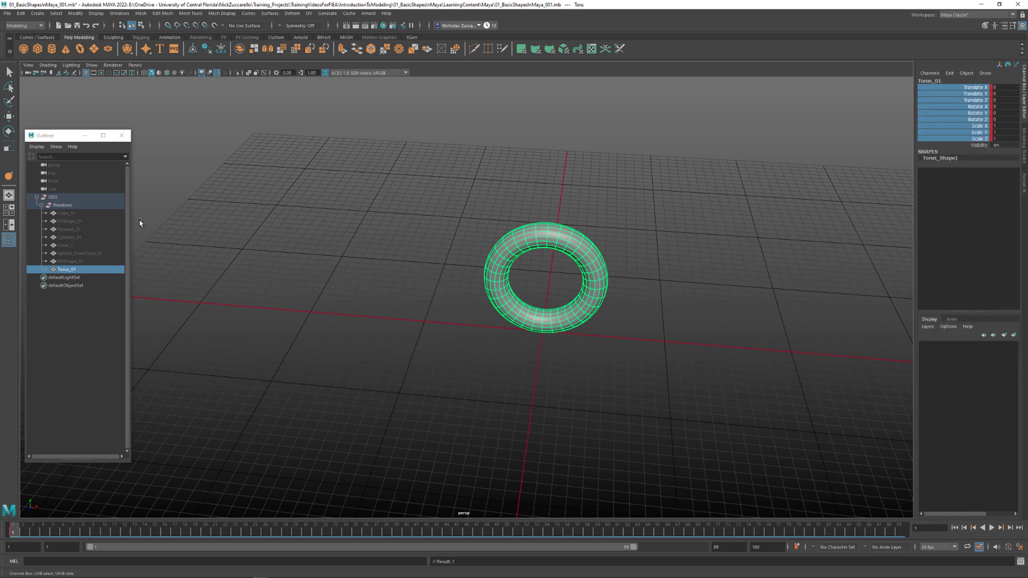
Unhide the seven primitives from Cube_01 to PillShape_01 and advance the timeline to frame 60
left_click(69, 214)
left_click(74, 262, "shift")
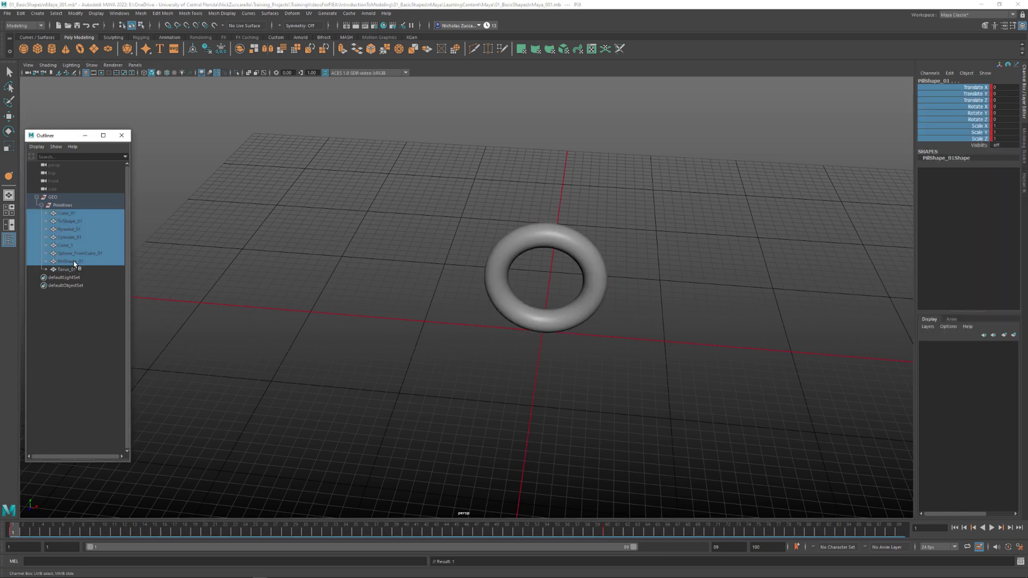
key("shift+h")
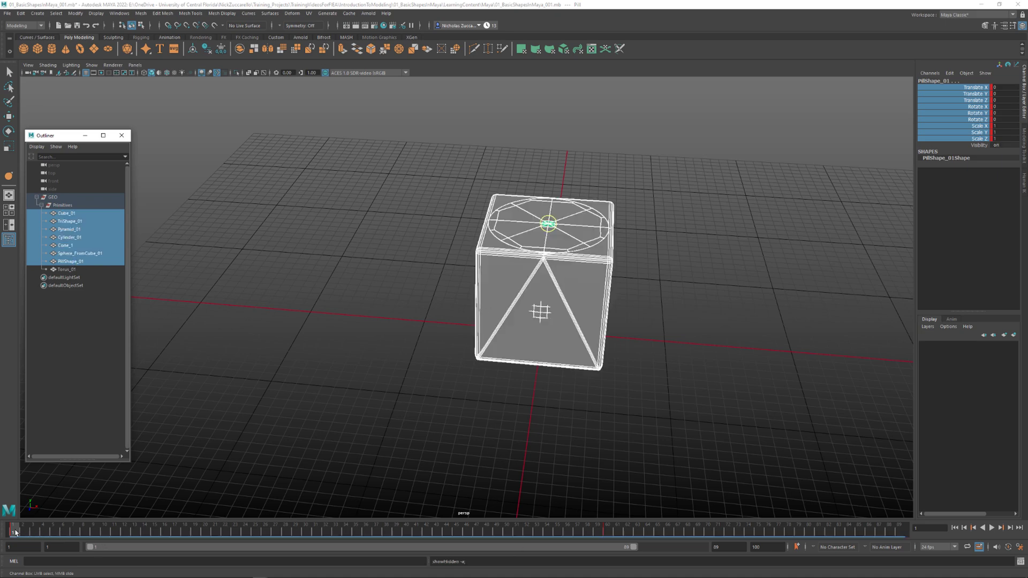
key("alt+v")
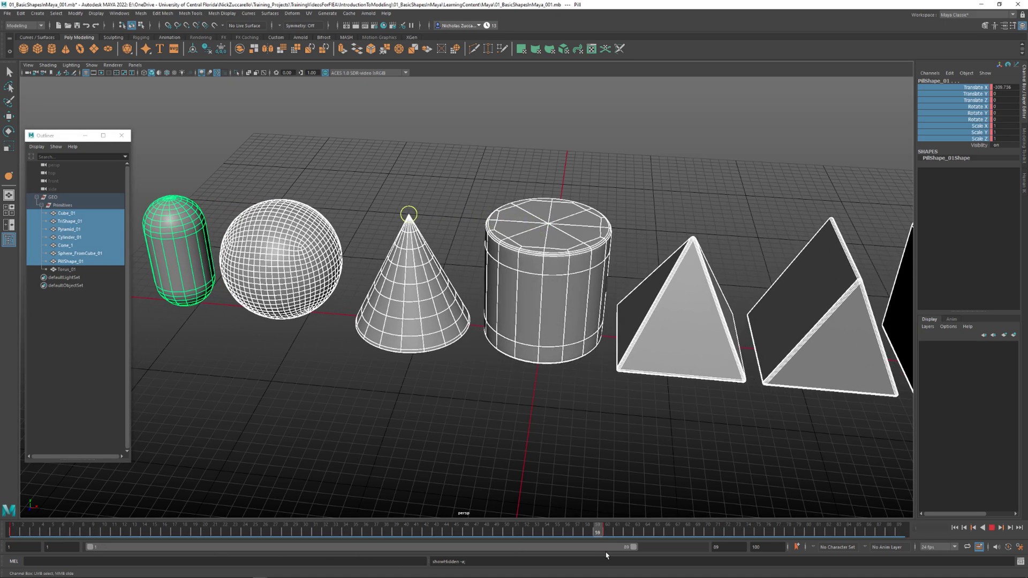
key("alt+v")
key("f")
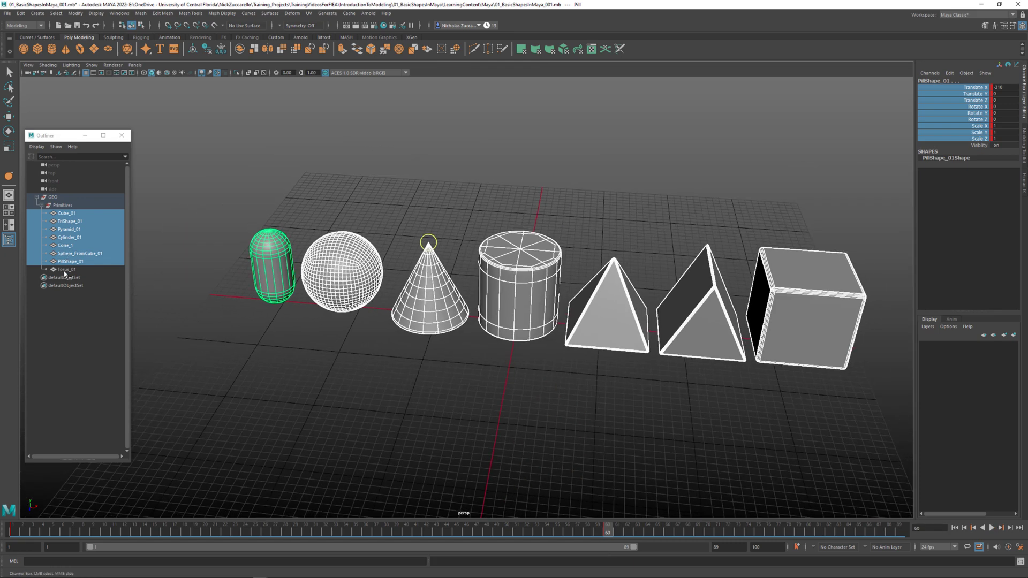
Move Torus_01 to Translate X -400 beside the pill shape and key its translate, rotate and scale channels at frame 60
left_click(65, 270)
key("w")
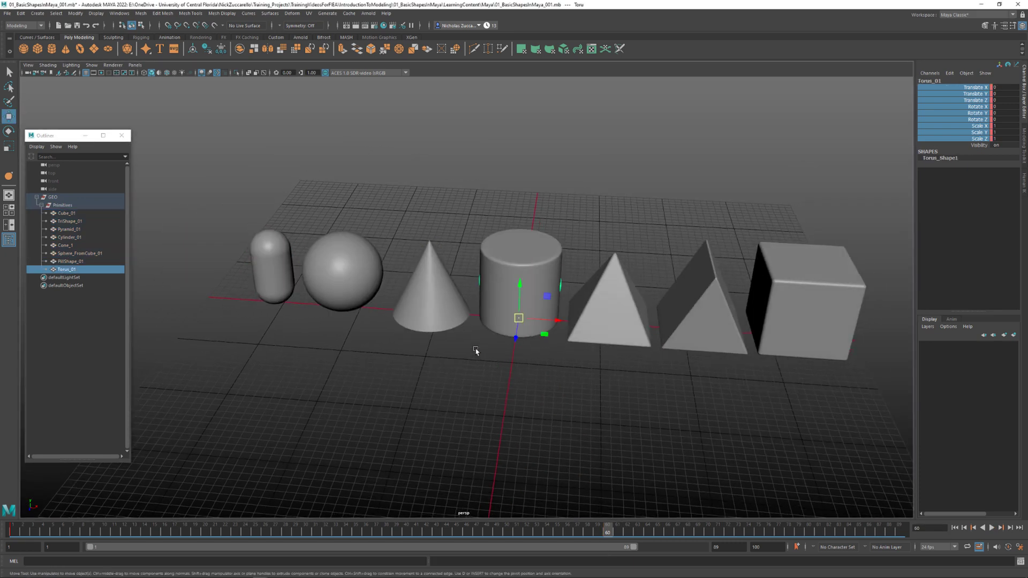
middle_click_drag(476, 351, 540, 372, "alt")
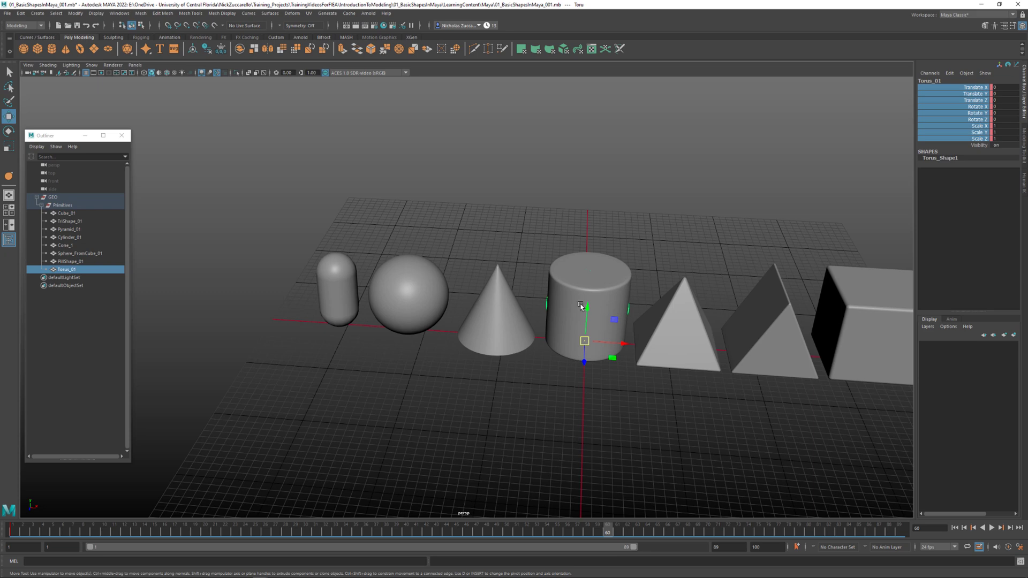
left_click_drag(623, 343, 317, 317)
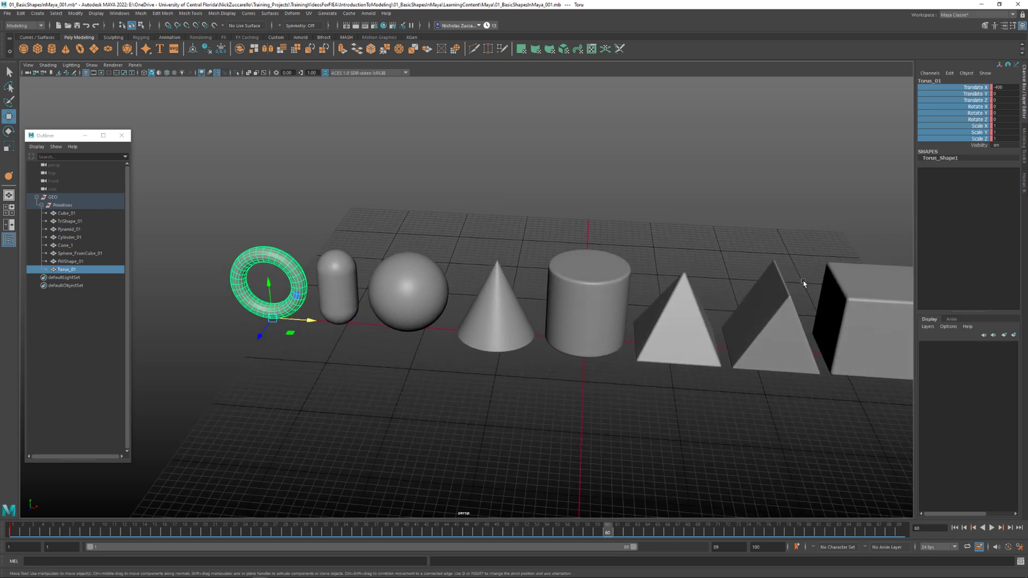
right_click(983, 90)
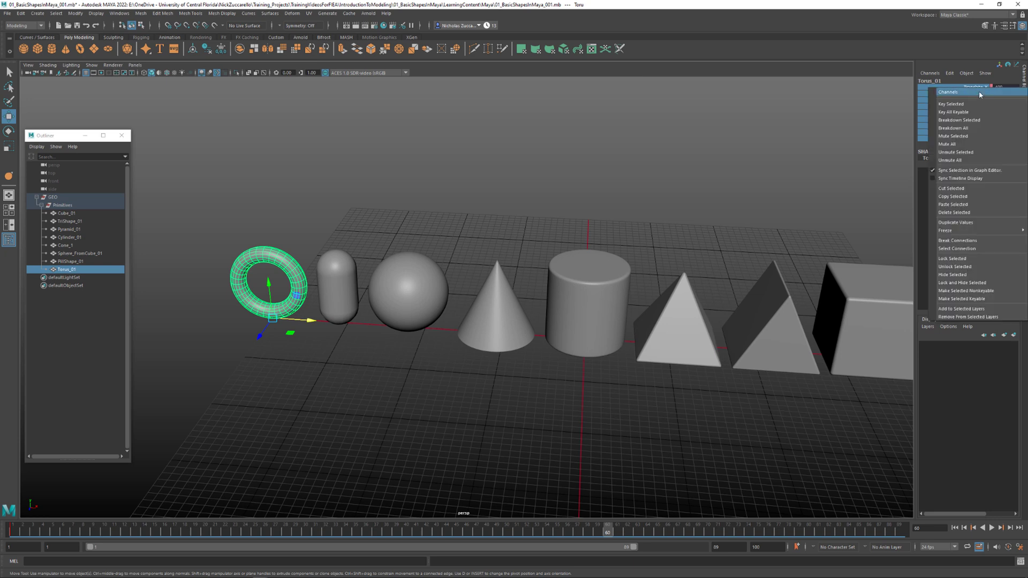
left_click(965, 99)
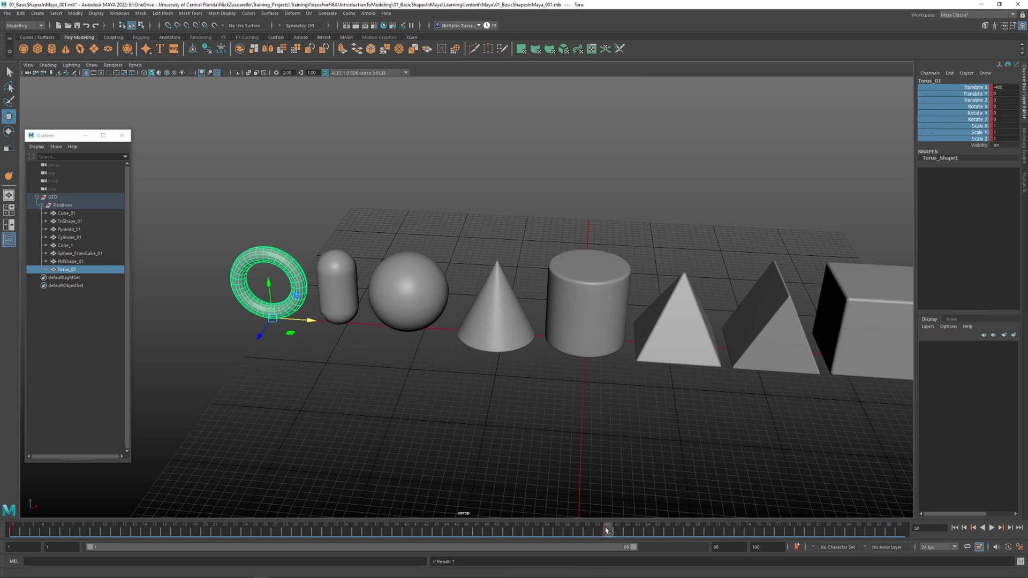
Play the animation to check the torus's motion, clear the selection and save the scene
key("alt+v")
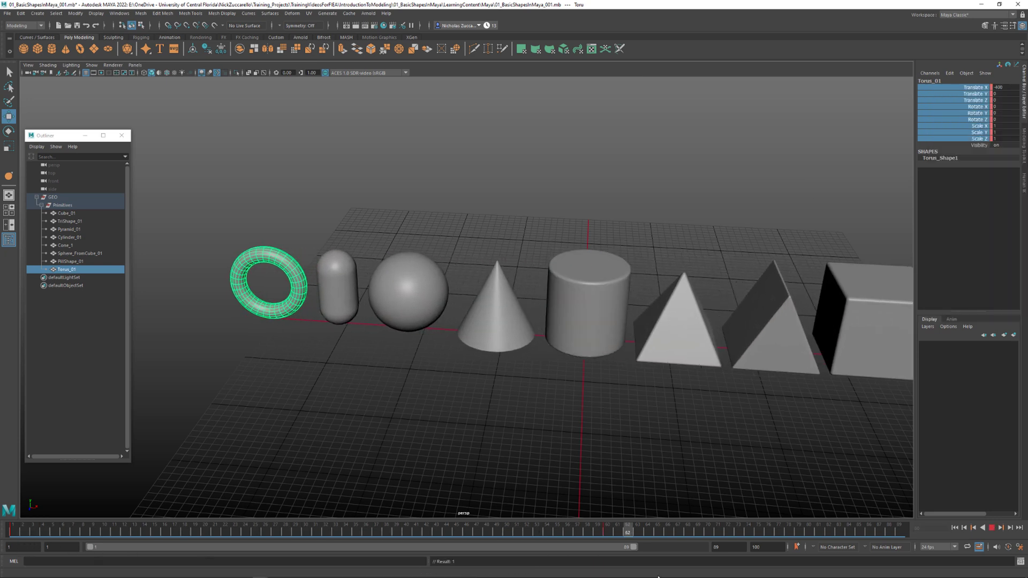
key("alt+v")
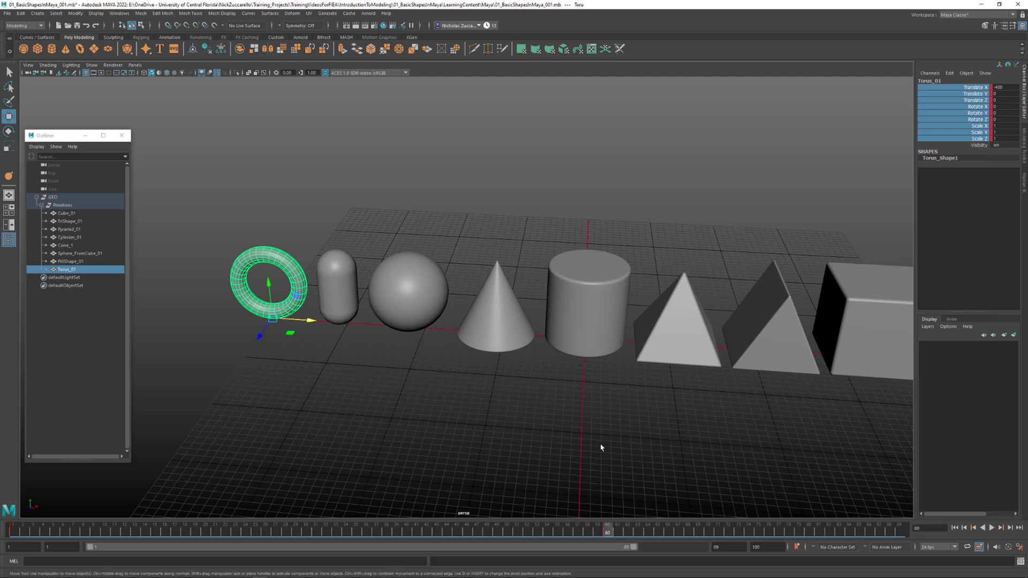
left_click(601, 448)
right_click_drag(601, 447, 608, 418, "alt")
key("ctrl+s")
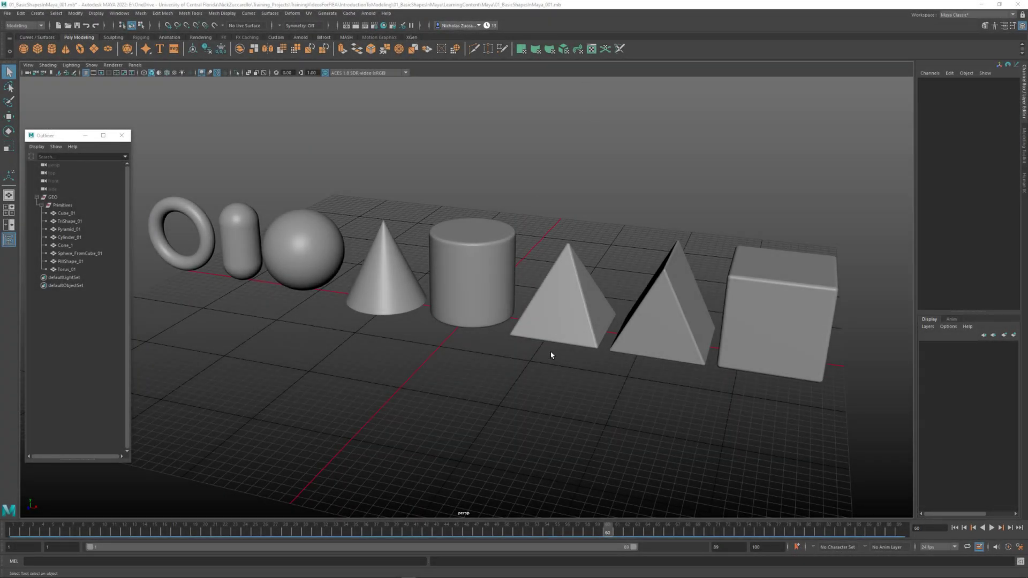
Examine the spacing and shape of the eight primitives in the row from several angles
scroll(684, 376, "down", 3)
left_click_drag(677, 371, 379, 336, "alt")
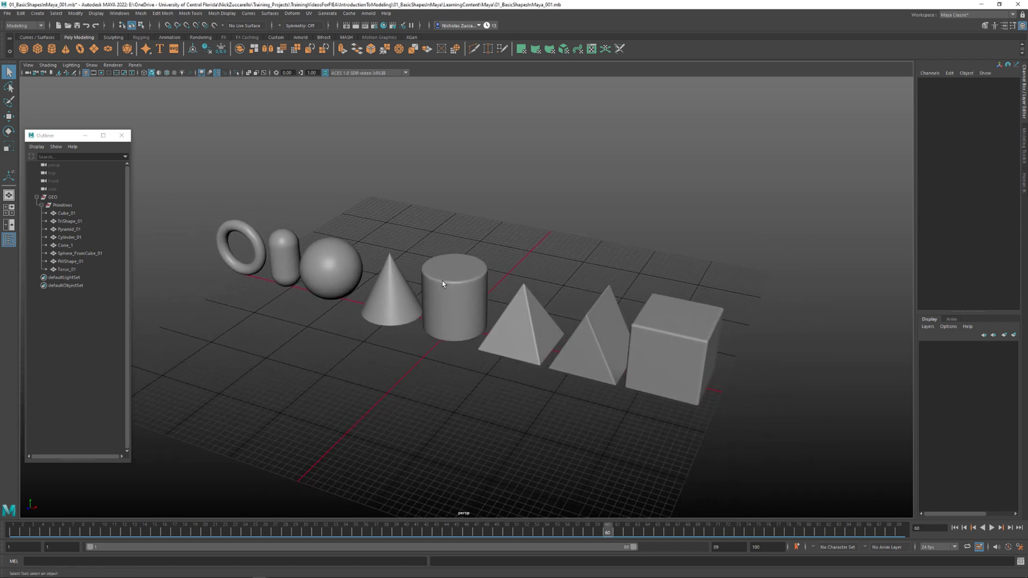
left_click_drag(447, 284, 587, 248, "alt")
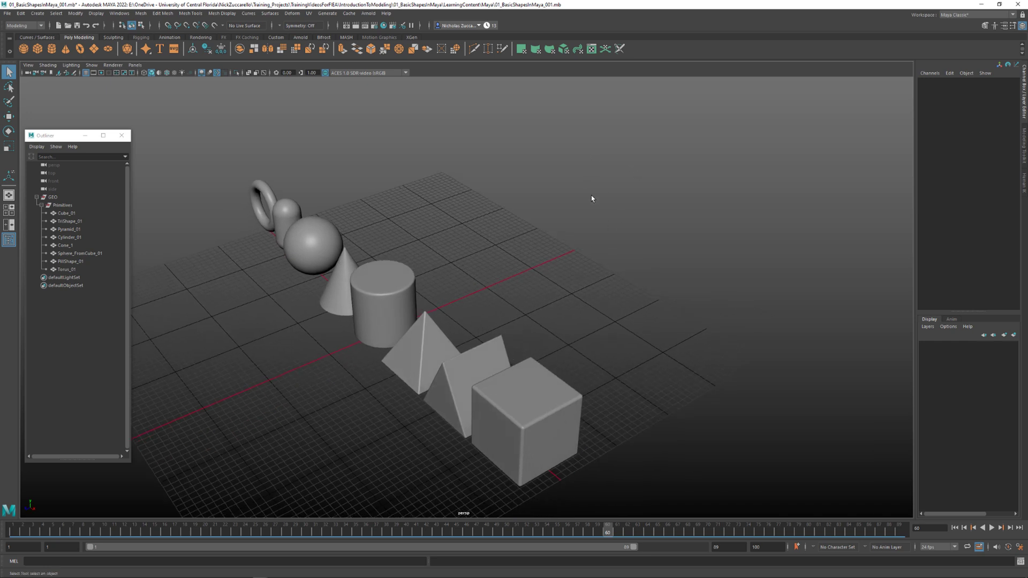
left_click_drag(644, 83, 616, 138, "alt")
right_click_drag(616, 137, 726, 164, "alt")
left_click_drag(724, 164, 658, 192, "alt")
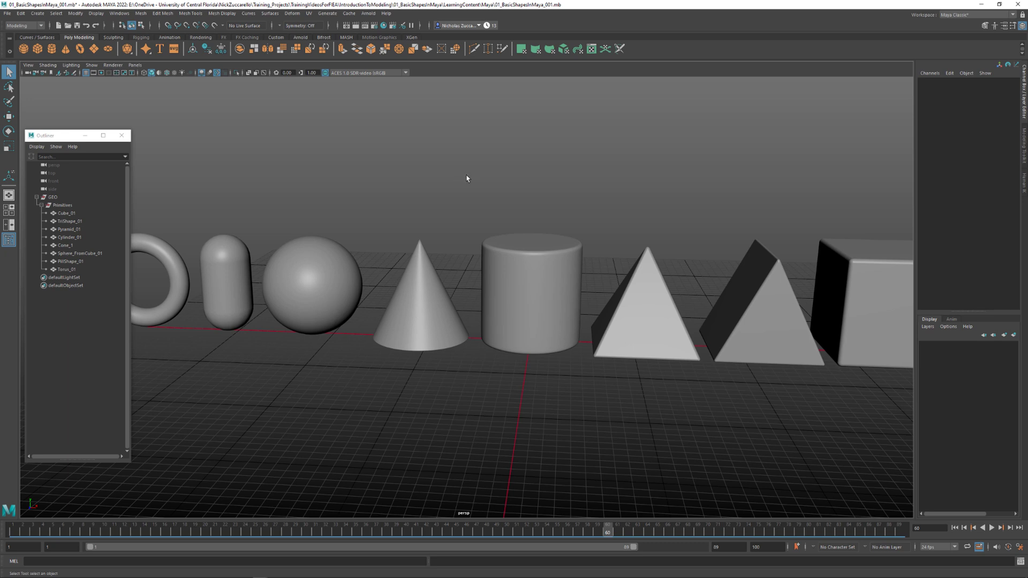
right_click_drag(608, 179, 512, 178, "alt")
left_click_drag(512, 178, 477, 225, "alt")
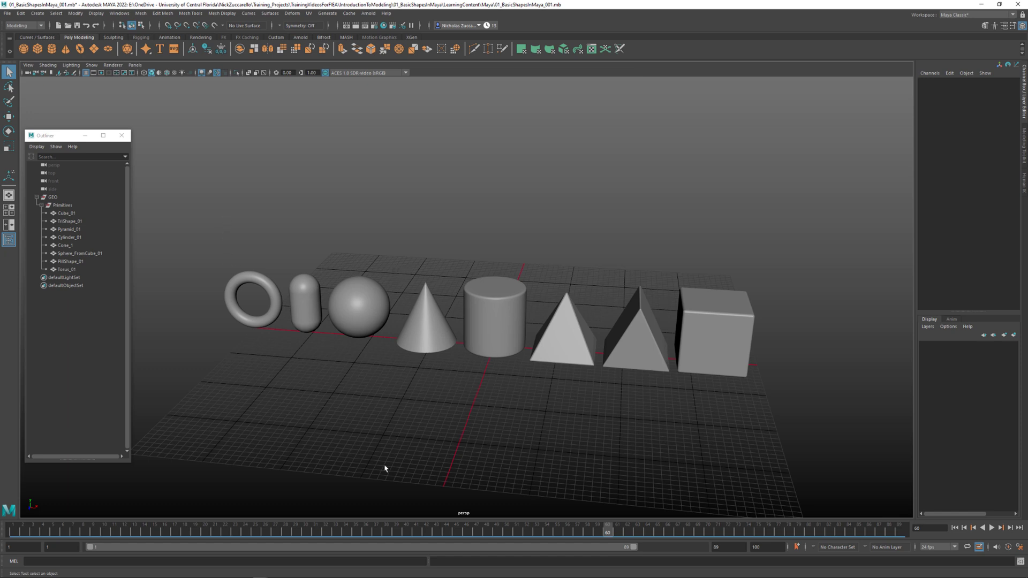
left_click_drag(385, 469, 489, 443, "alt")
left_click_drag(342, 416, 391, 427, "alt")
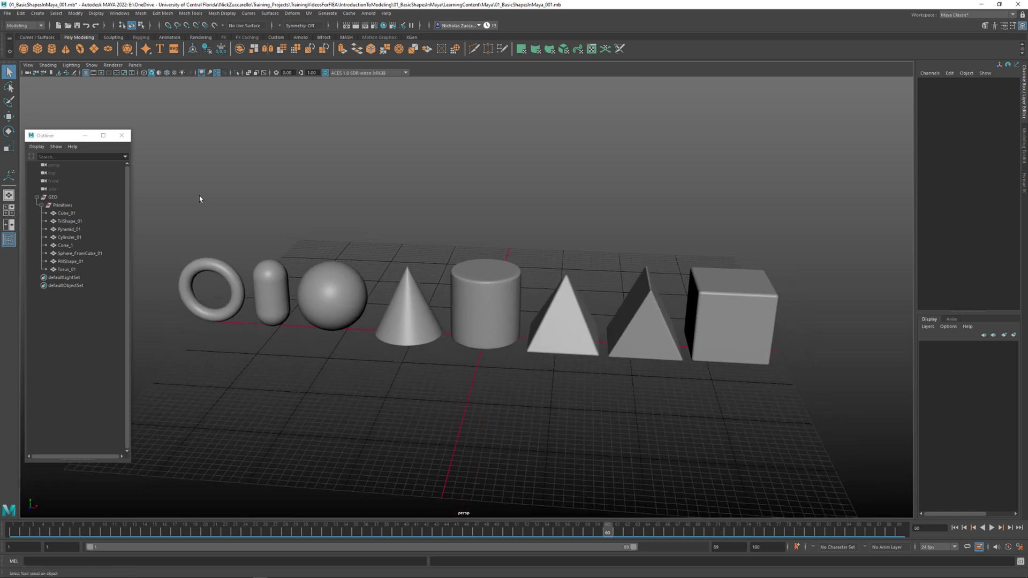
Create a 400 x 400 polygon plane with 10 width and 10 height divisions, facing the Y axis
left_click(38, 13)
mouse_move(59, 42)
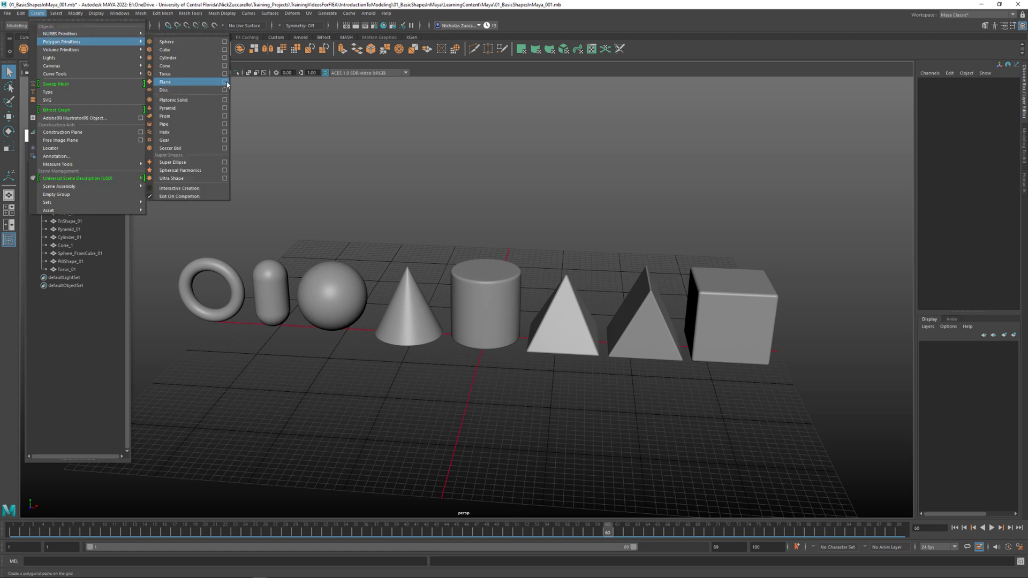
left_click(226, 82)
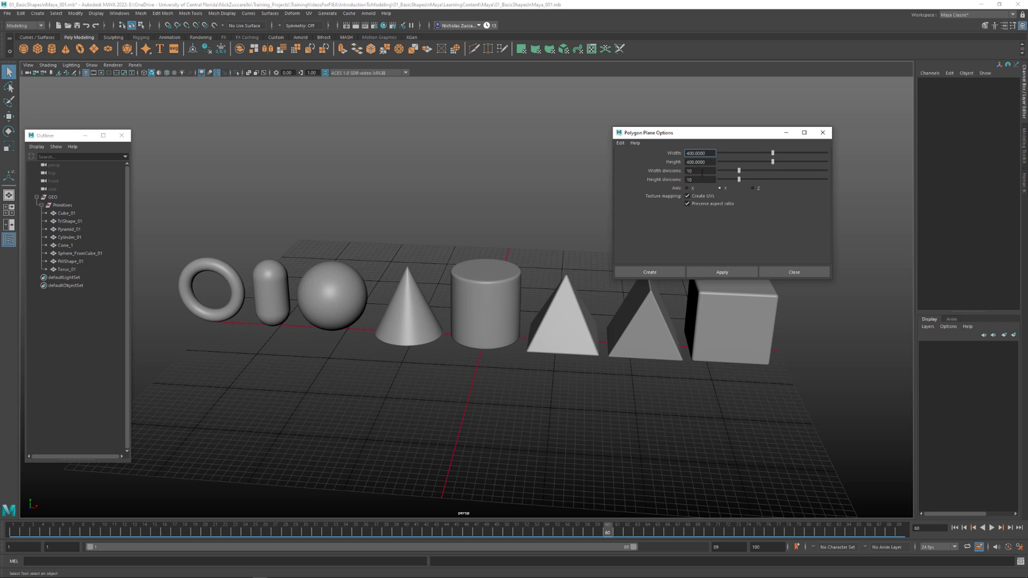
left_click(721, 273)
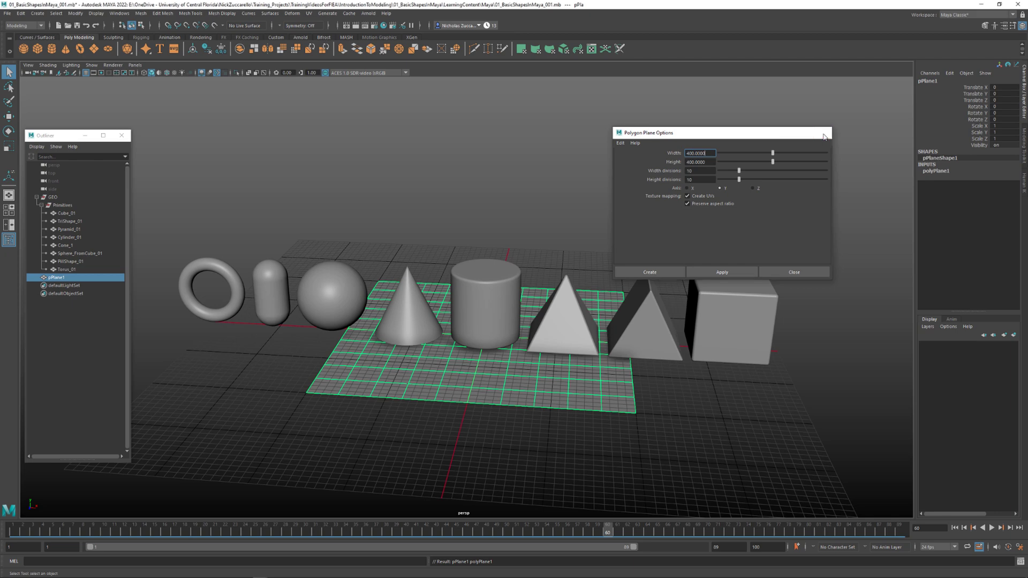
left_click(824, 133)
left_click_drag(624, 263, 636, 221, "alt")
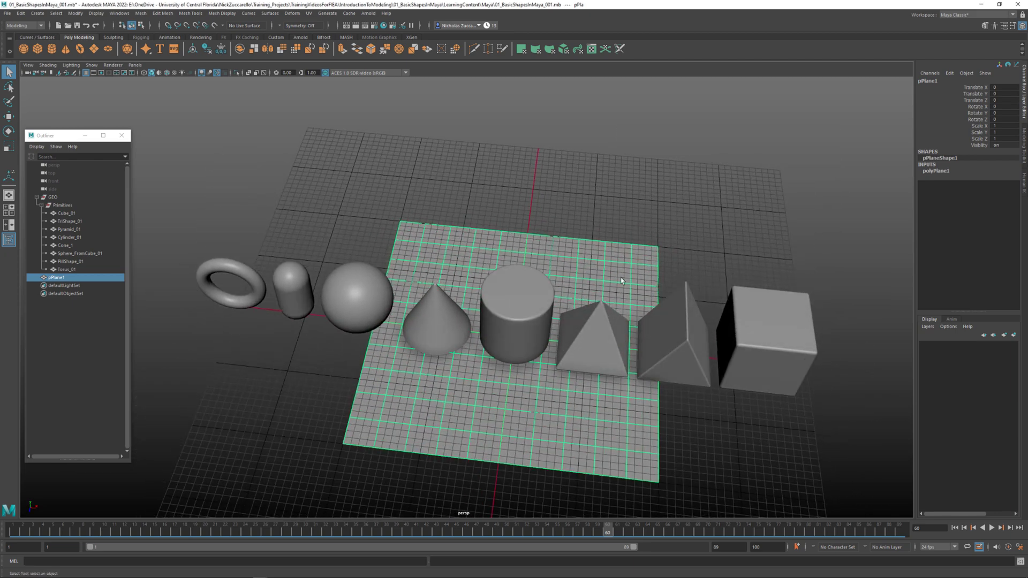
left_click_drag(621, 281, 589, 252, "alt")
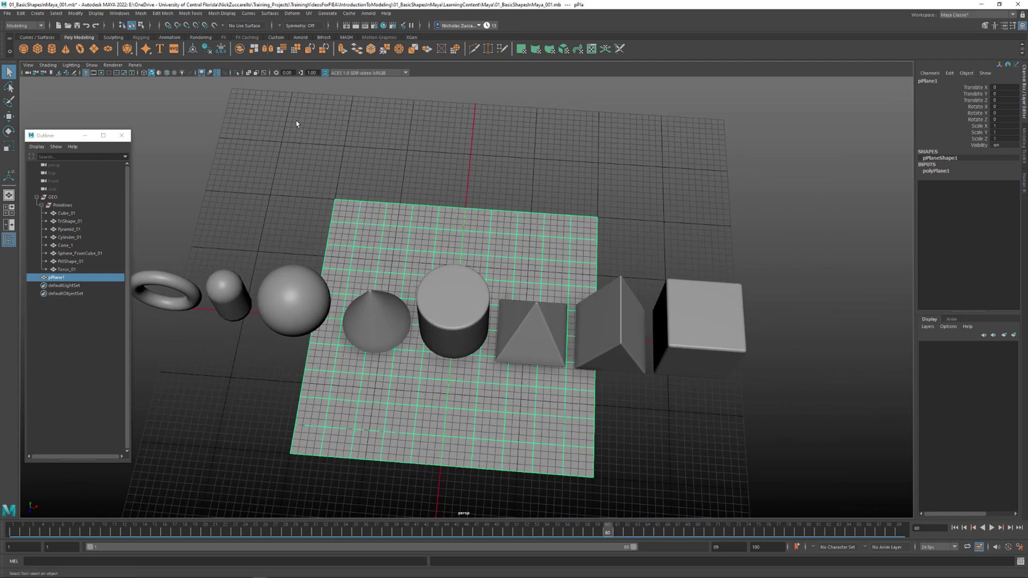
Move the plane behind the row of primitives, to about -200.4 in X and -200.3 in Z
left_click_drag(638, 288, 407, 230, "alt")
key("w")
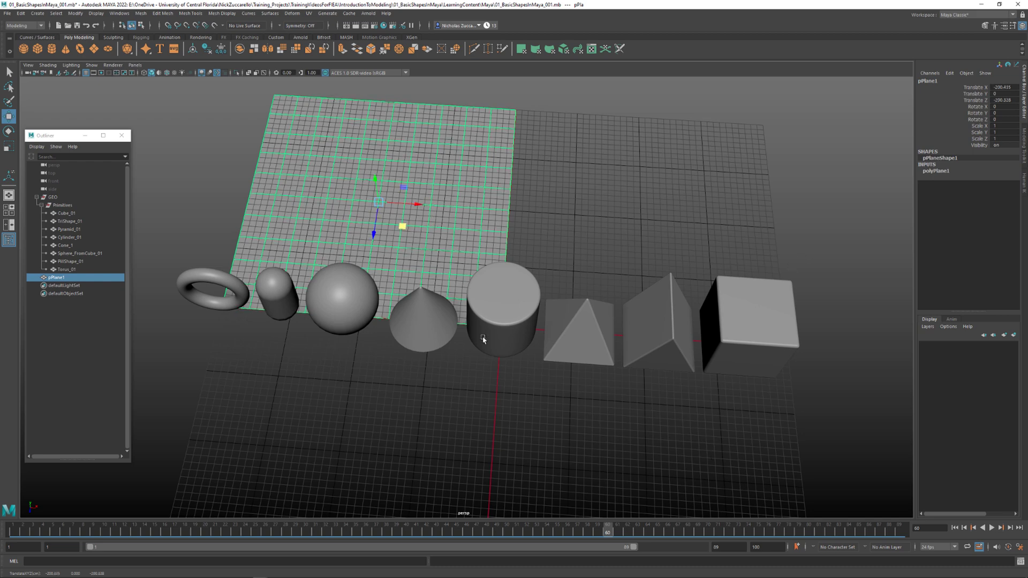
Reduce the plane's width and height subdivisions to 5 each in its polyPlane1 construction inputs
left_click_drag(506, 367, 494, 314, "alt")
scroll(624, 358, "up", 6)
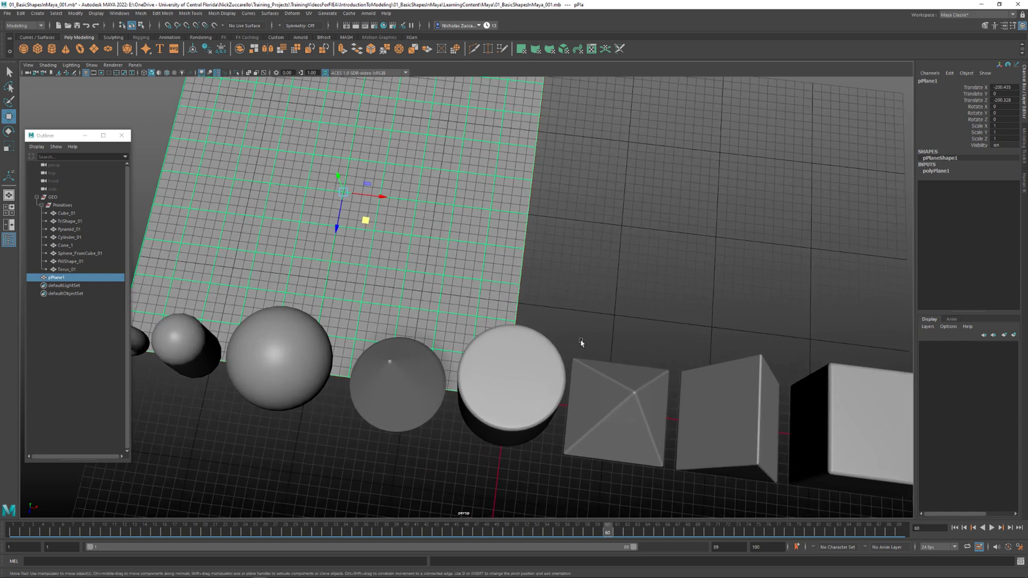
left_click(962, 172)
left_click_drag(999, 189, 1001, 196)
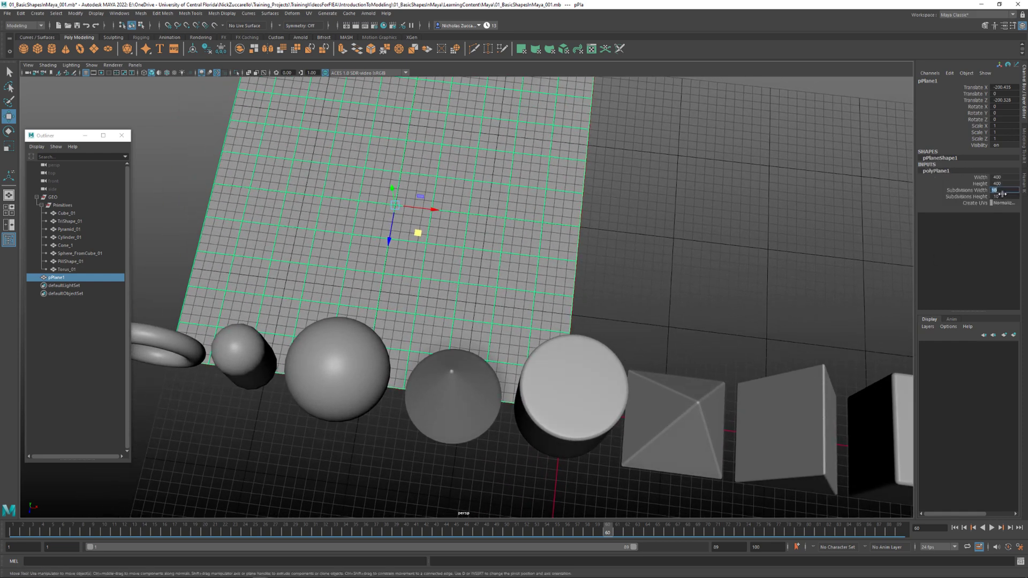
middle_click_drag(1002, 194, 999, 193)
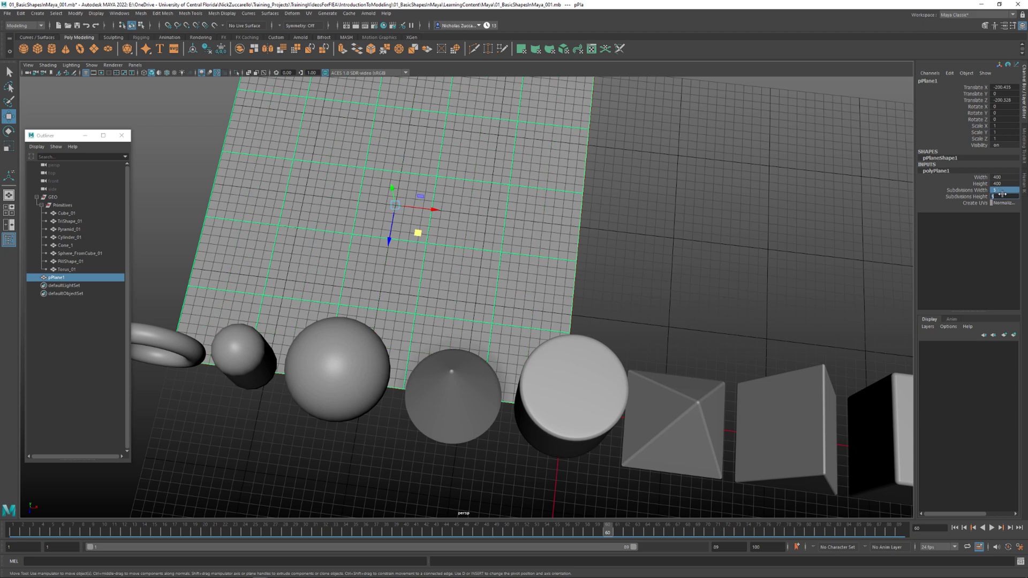
left_click_drag(827, 267, 822, 273, "alt")
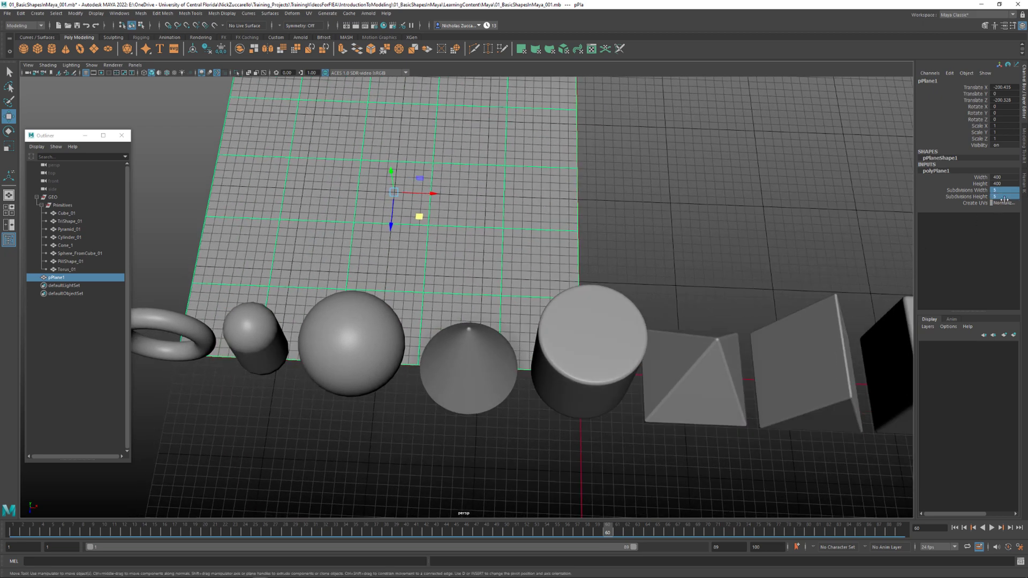
Inspect the plane's divisions in wireframe display, then return to shaded display
key("4")
left_click(1007, 230)
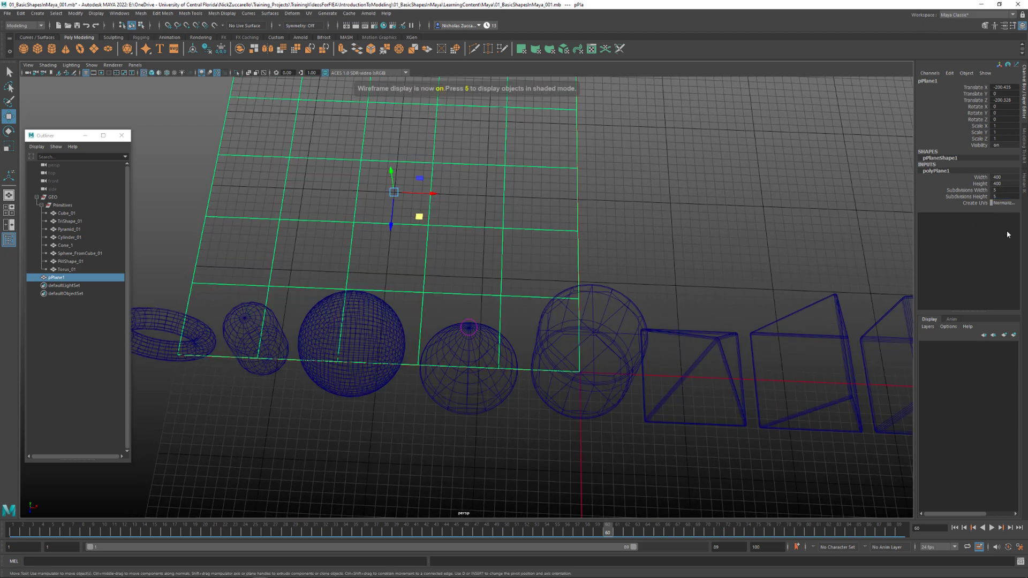
left_click_drag(791, 286, 776, 289, "alt")
key("5")
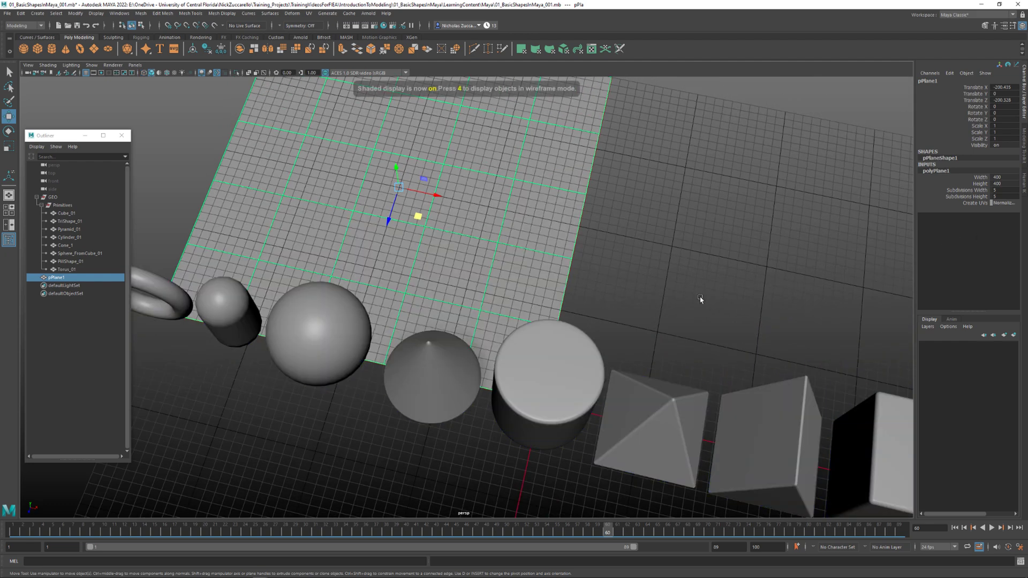
Select the plane's width and height subdivision values together for editing
left_click_drag(700, 298, 712, 289, "alt")
left_click_drag(1002, 191, 1001, 197)
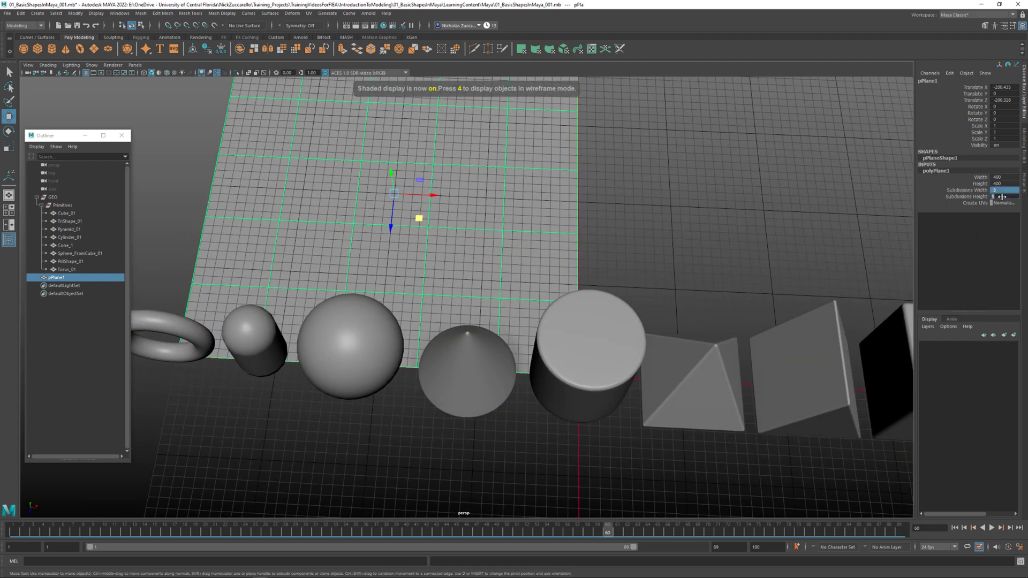
Set both the width and height subdivisions of the plane to 4
type("4")
key("Return")
mouse_move(728, 290)
left_mouse_down("alt")
mouse_move(725, 299)
mouse_move(762, 294)
mouse_move(720, 284)
left_mouse_up("alt")
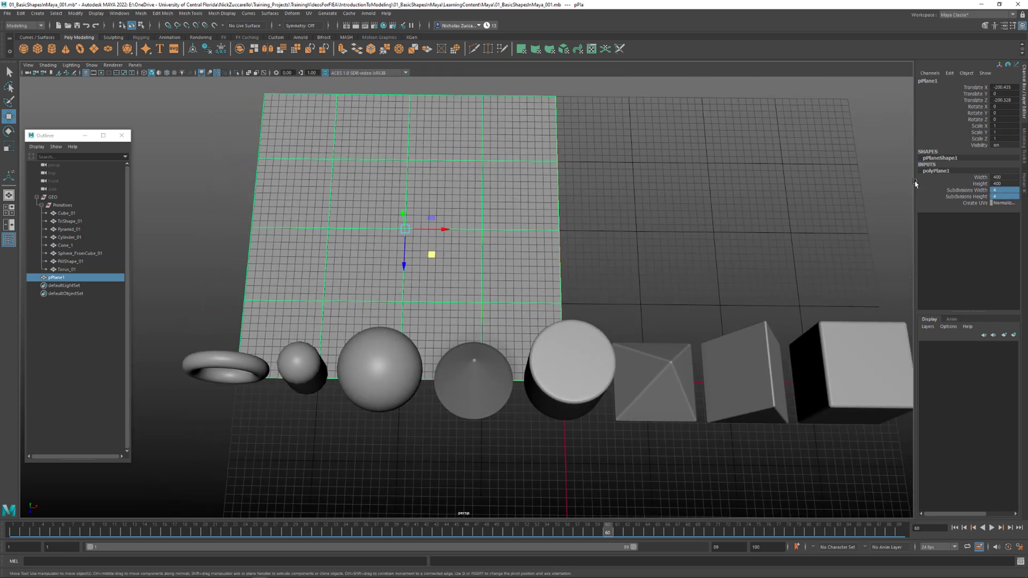
Set the plane's Translate X, Y and Z values to 0 so it sits at the origin
left_click_drag(1009, 87, 1010, 100)
type("0")
key("Return")
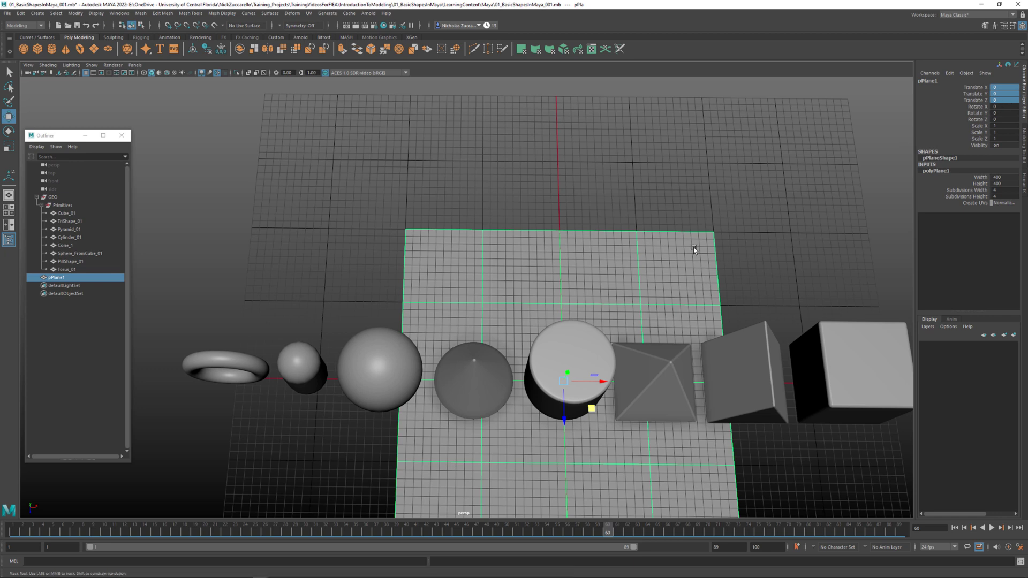
Set the plane's Scale X, Y and Z to 2
scroll(693, 248, "down", 6)
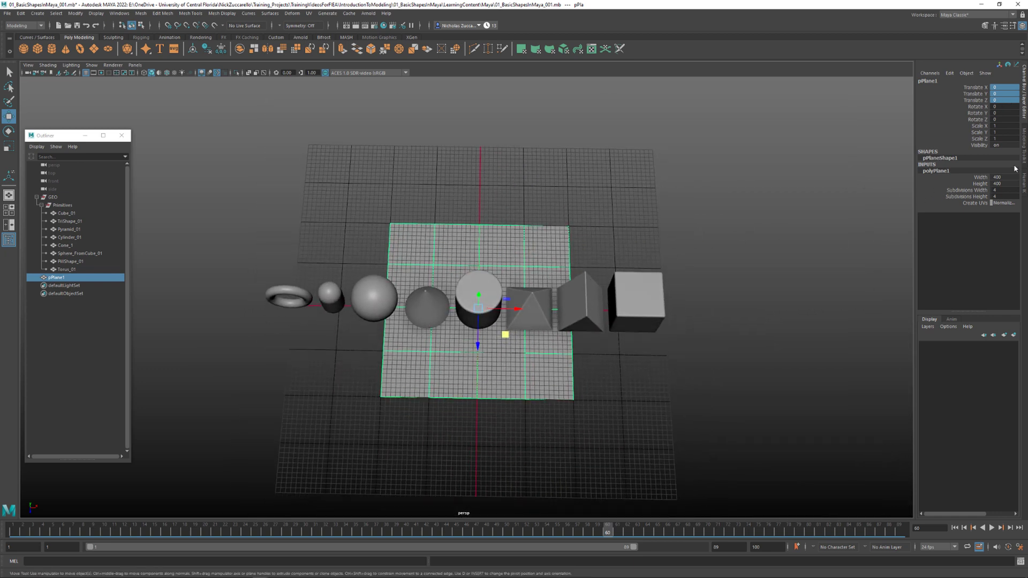
left_click_drag(1001, 129, 1002, 137)
left_click(1002, 138)
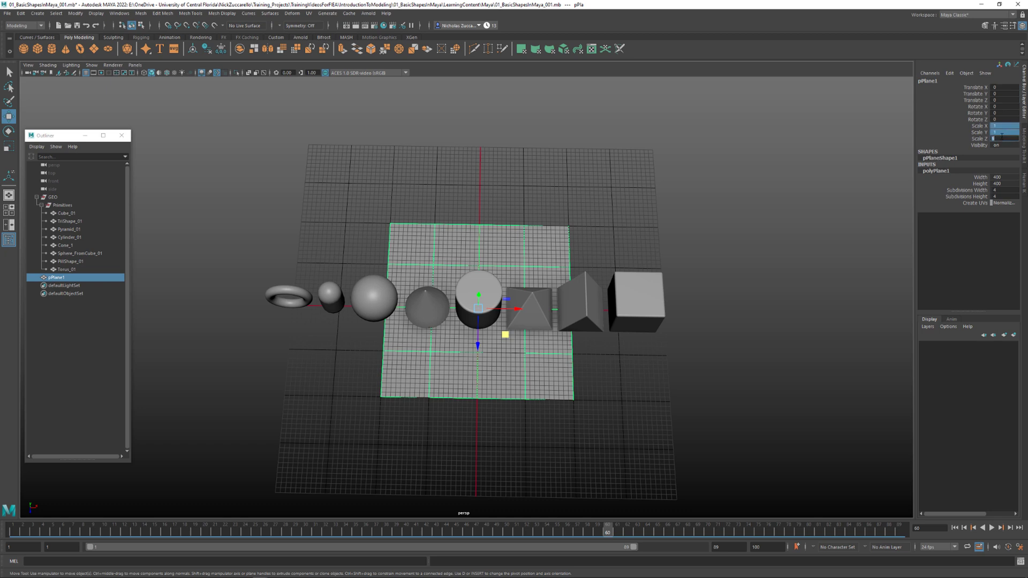
type("2")
key("Return")
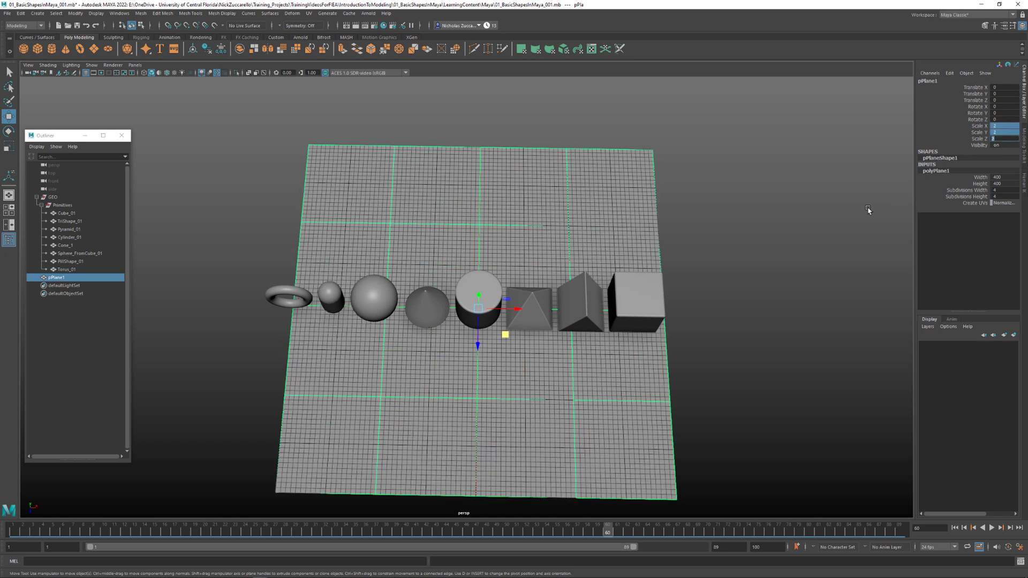
Set the plane's width and height subdivisions to 8
left_click(1002, 190)
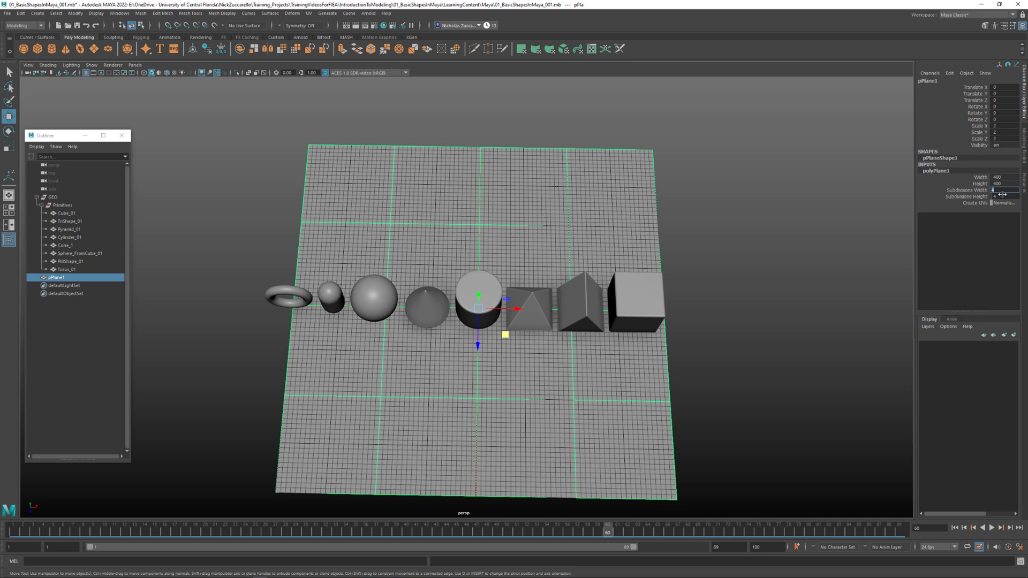
type("8")
key("Return")
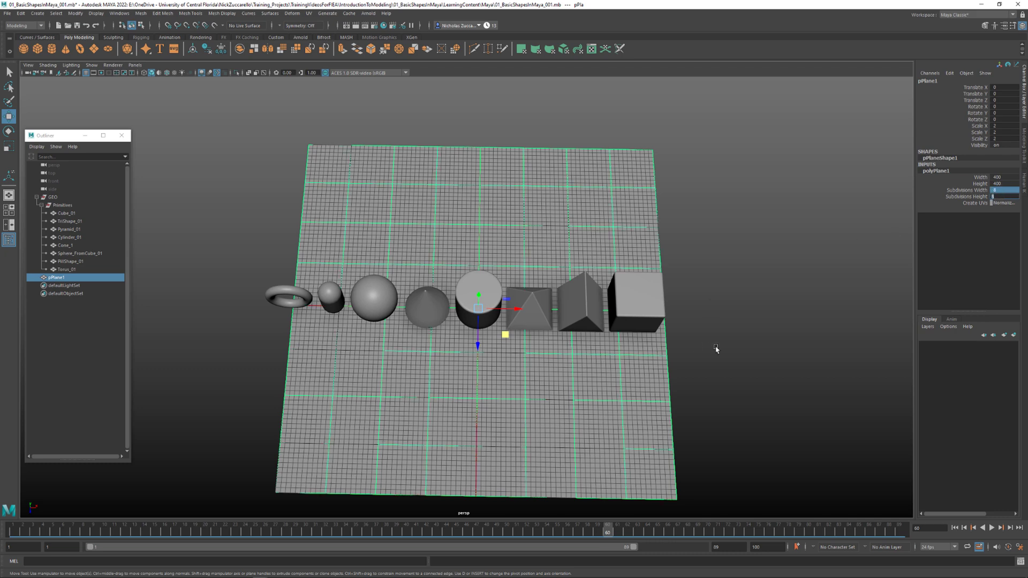
Enlarge the plane uniformly beyond the row of primitives and set its Scale X, Y and Z to 2.67
left_click_drag(716, 348, 600, 351, "alt")
scroll(576, 337, "up", 1)
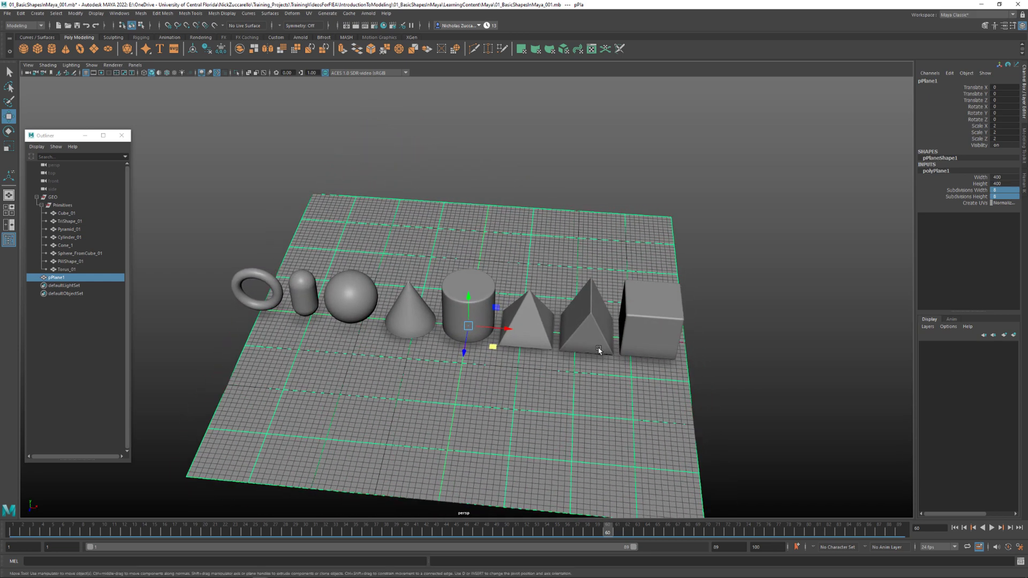
key("r")
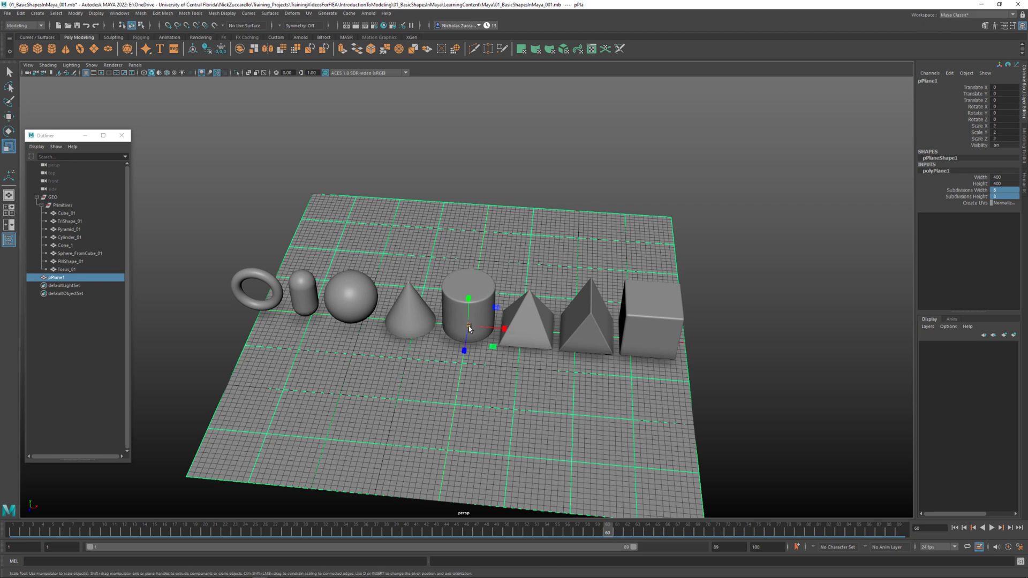
left_click_drag(469, 328, 568, 346)
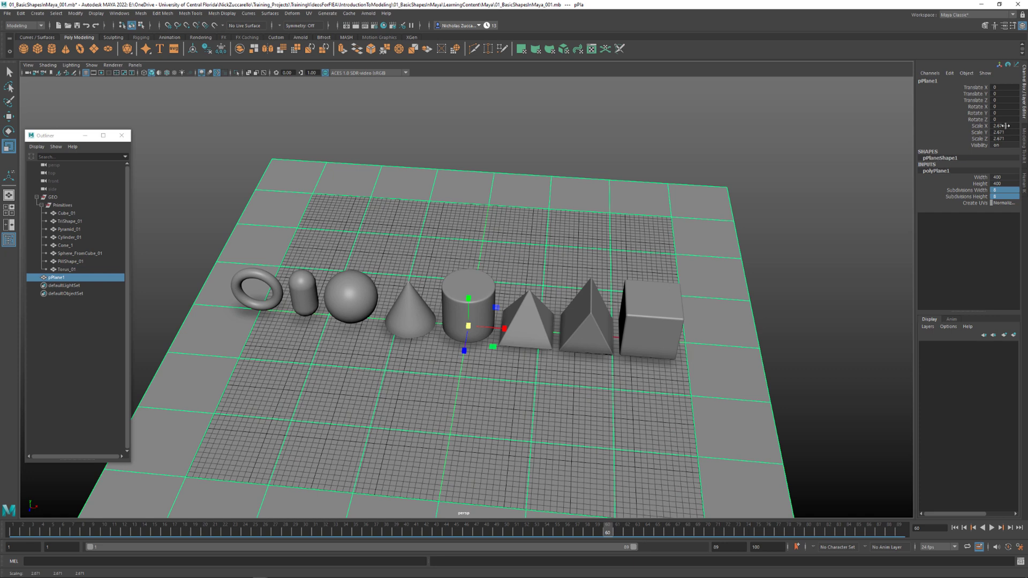
left_click_drag(1005, 125, 1011, 147)
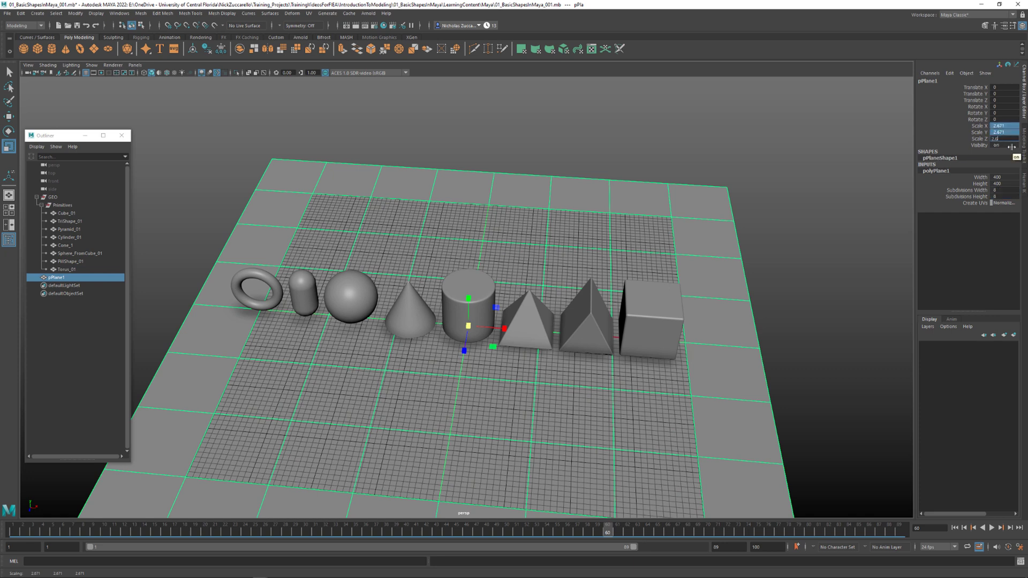
key("Return")
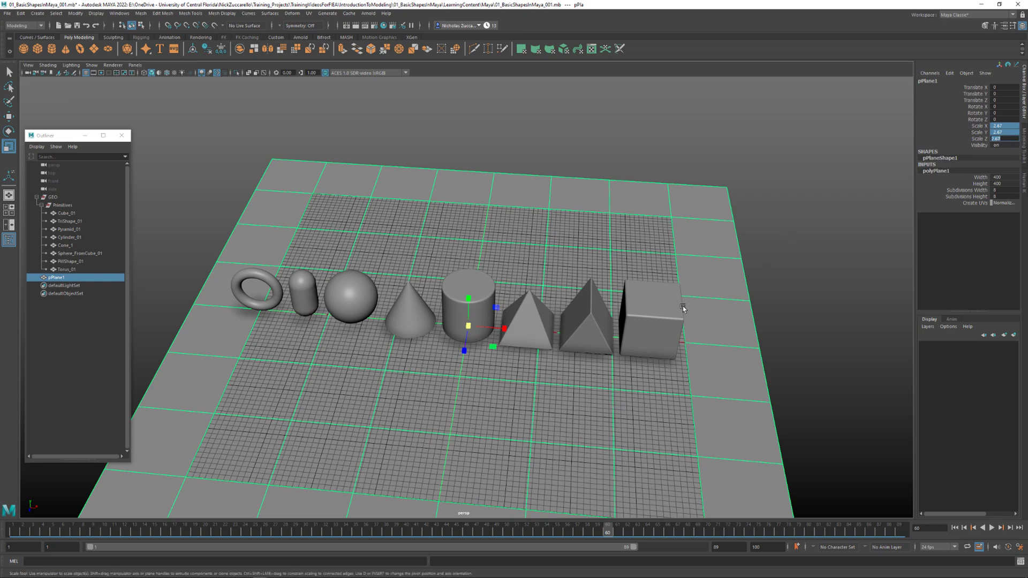
Switch to edge selection and select the whole outer border of the plane
left_click_drag(683, 306, 600, 319, "alt")
scroll(654, 317, "up", 5)
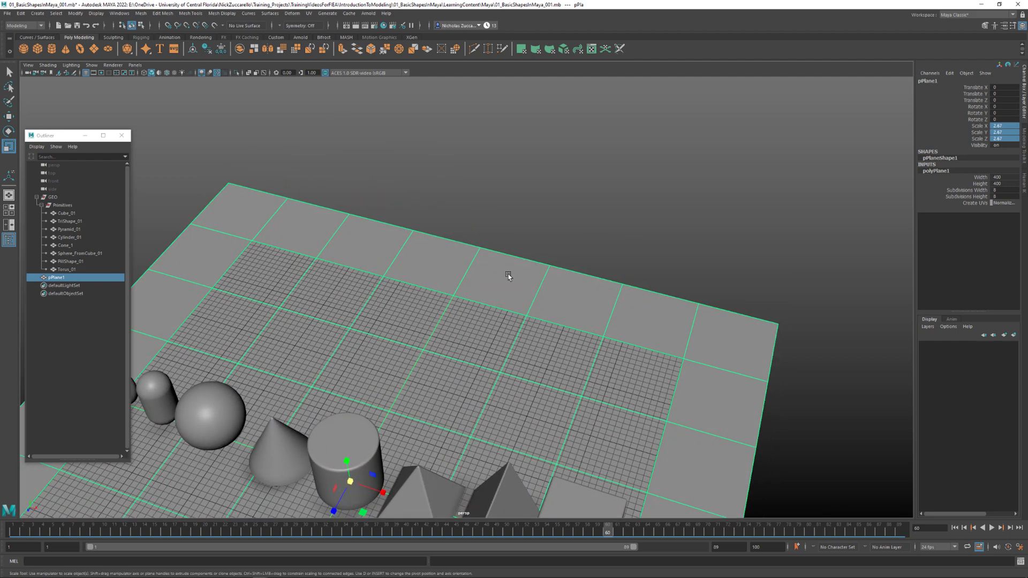
key("F10")
left_click(503, 253)
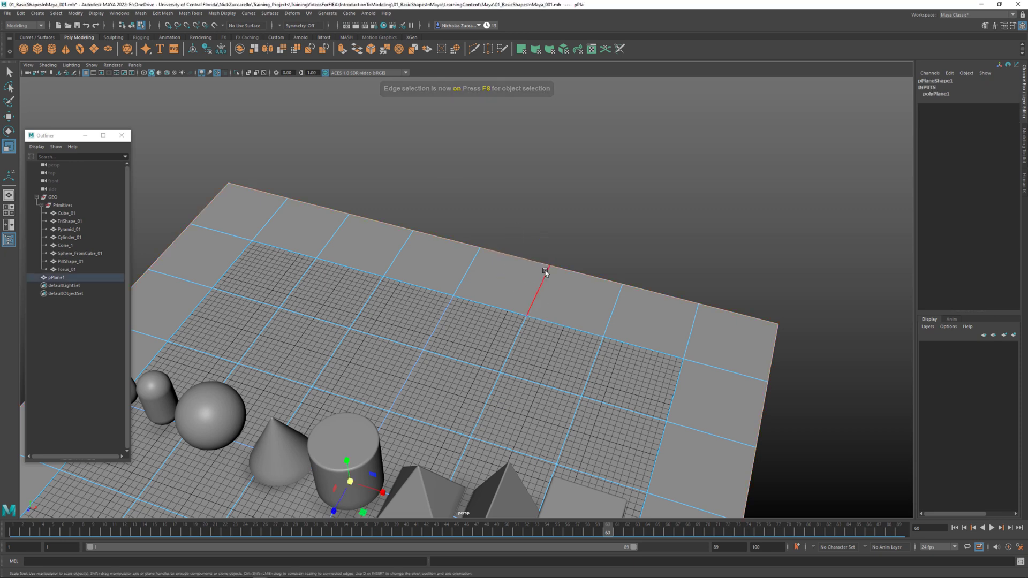
left_click(550, 242)
left_click(528, 260)
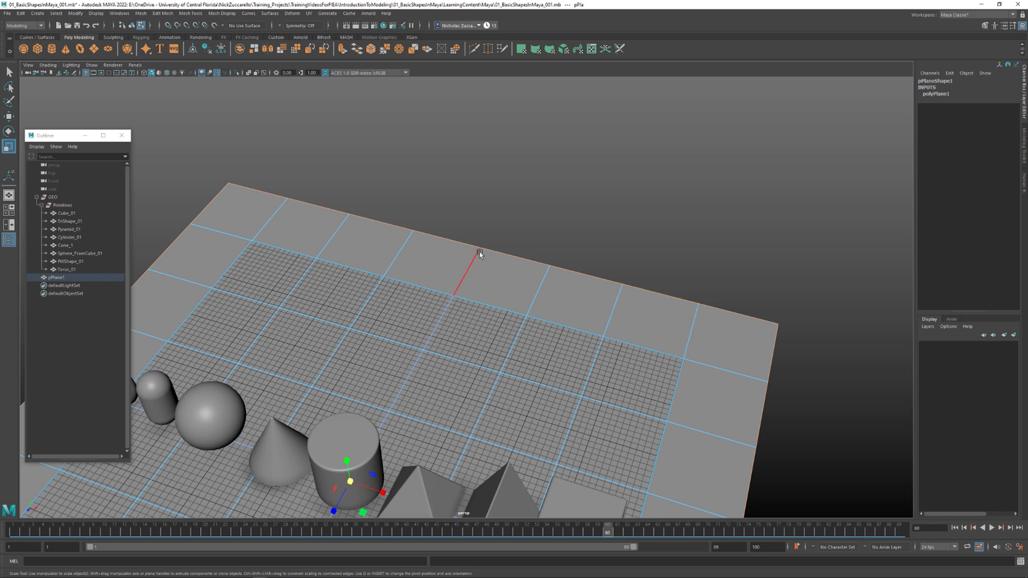
scroll(569, 351, "down", 3)
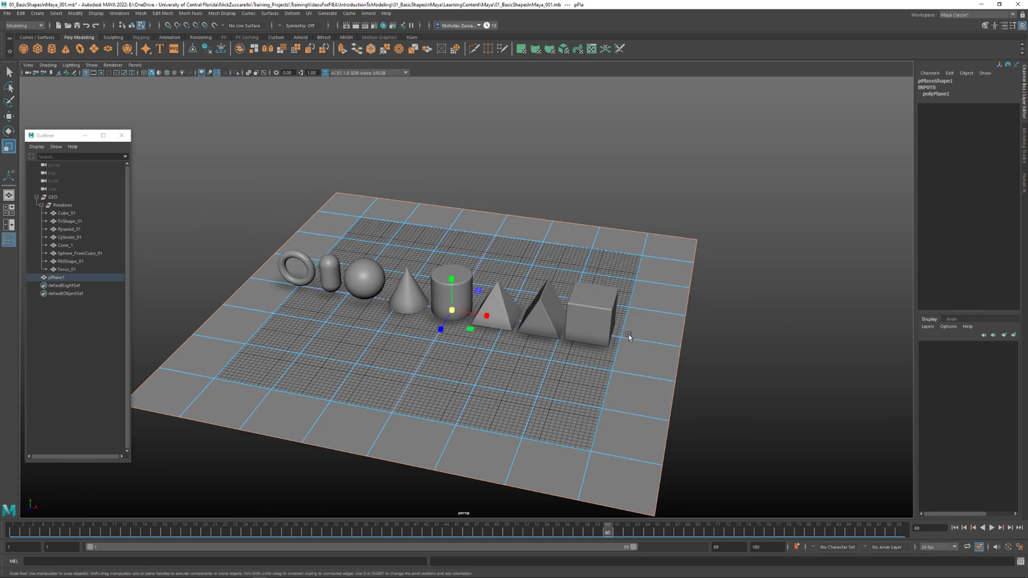
left_click_drag(629, 341, 501, 345, "alt")
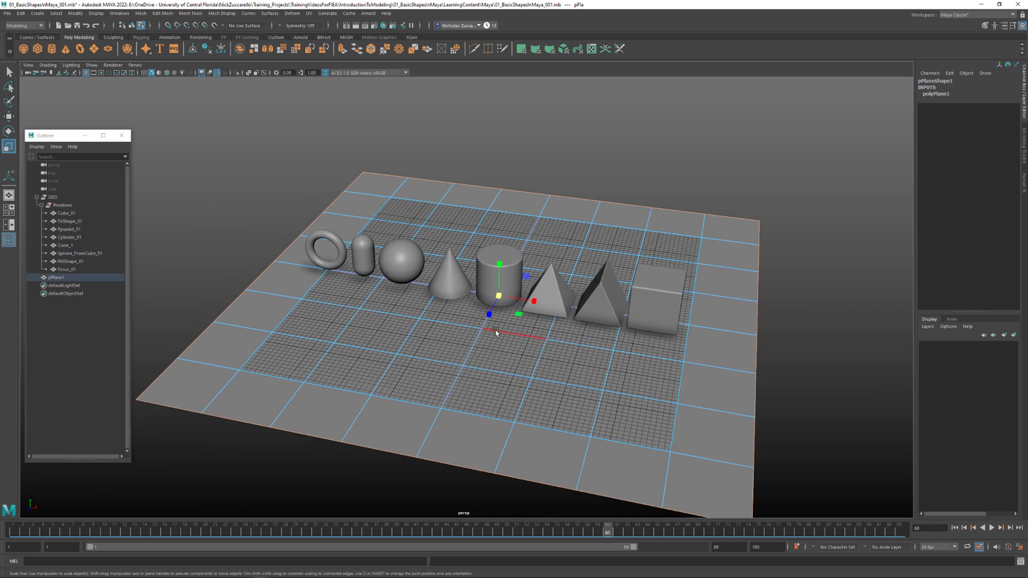
Extrude the plane's border edges upward with a thickness of 100
right_click_drag(500, 314, 500, 340, "shift")
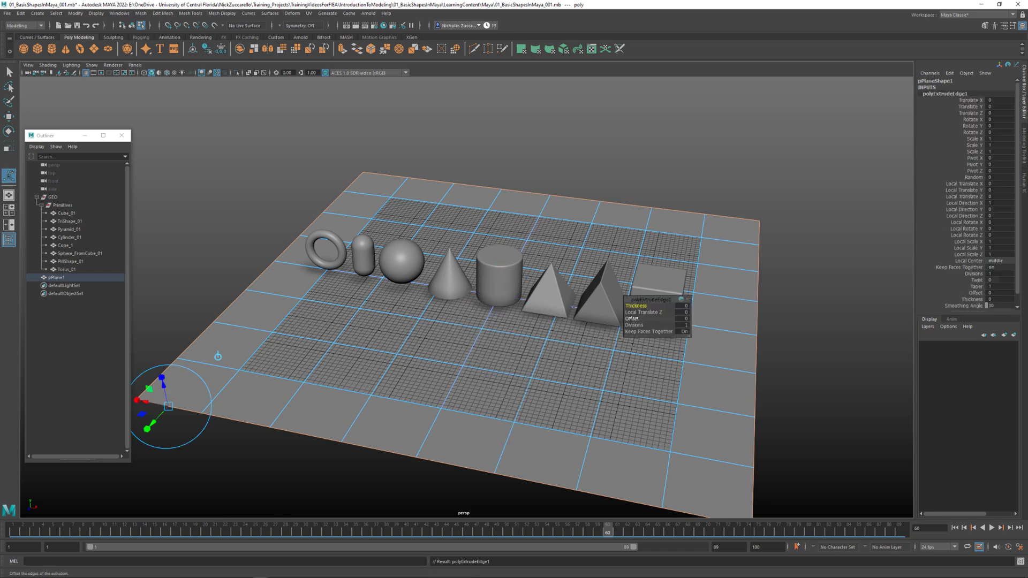
mouse_move(681, 307)
left_mouse_down()
mouse_move(706, 310)
mouse_move(684, 311)
left_mouse_up()
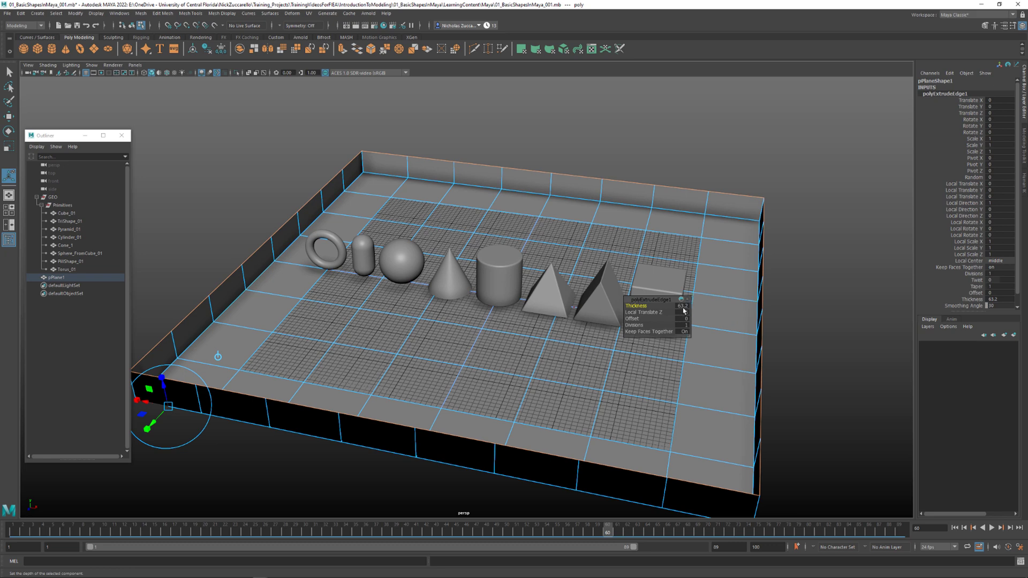
left_click(683, 309)
type("100")
key("Return")
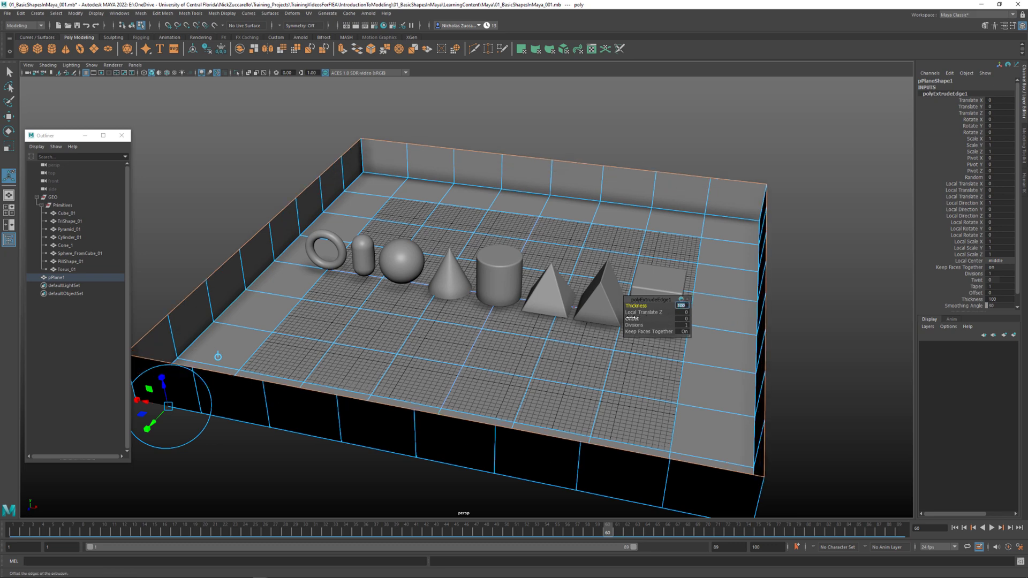
Set the border extrusion's offset to 50 so the walls slope outward
left_click_drag(633, 319, 795, 330)
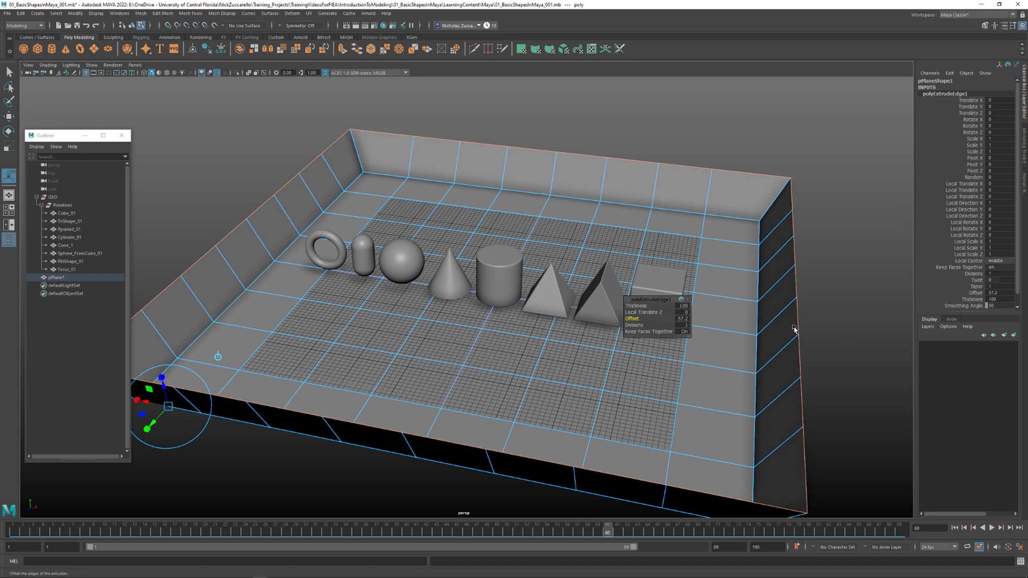
left_click(684, 320)
type("50")
key("Return")
scroll(557, 382, "down", 2)
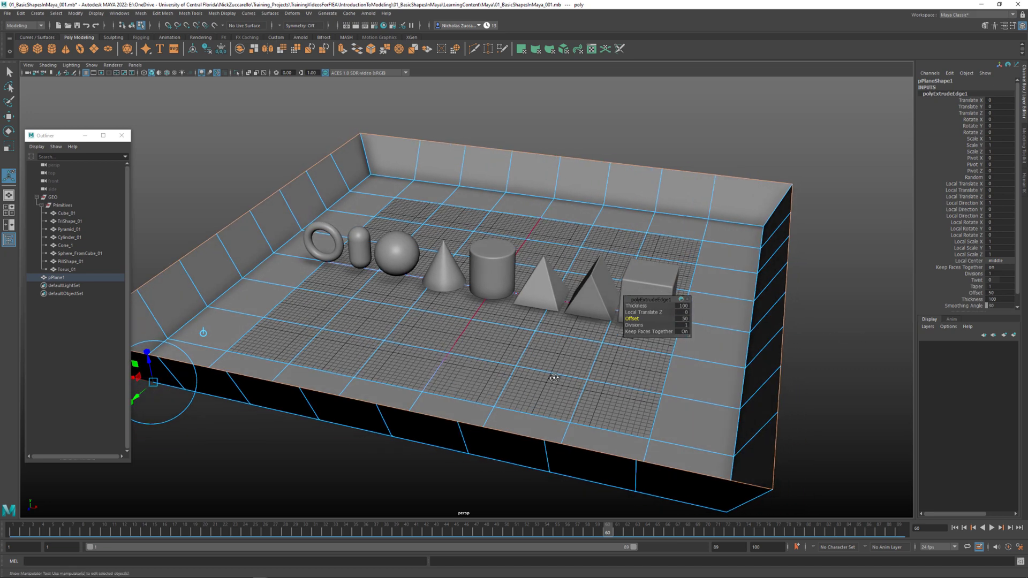
Extrude the upper rim edges again, try a thickness of 100, and undo that thickness
key("ctrl+e")
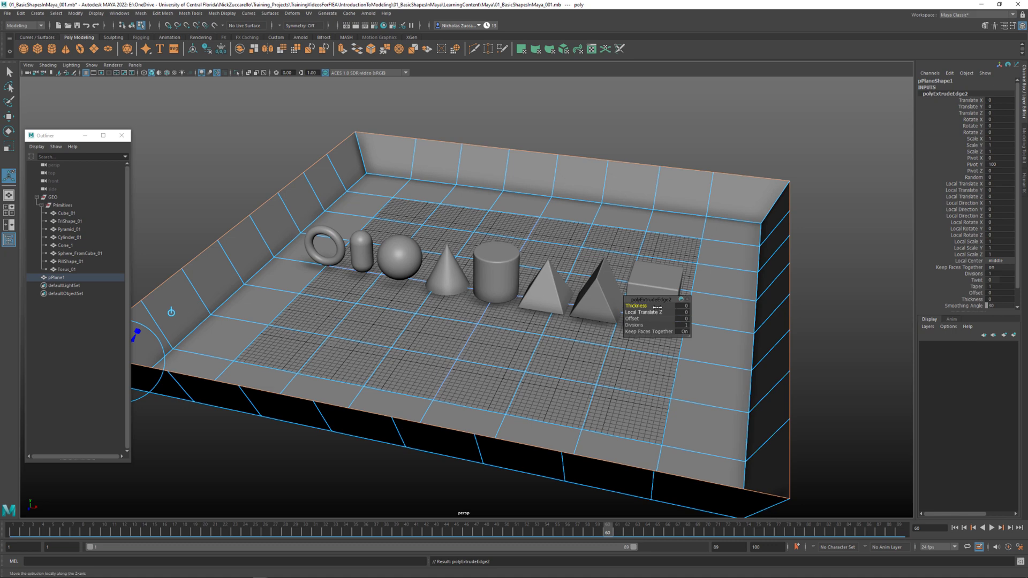
left_click(683, 307)
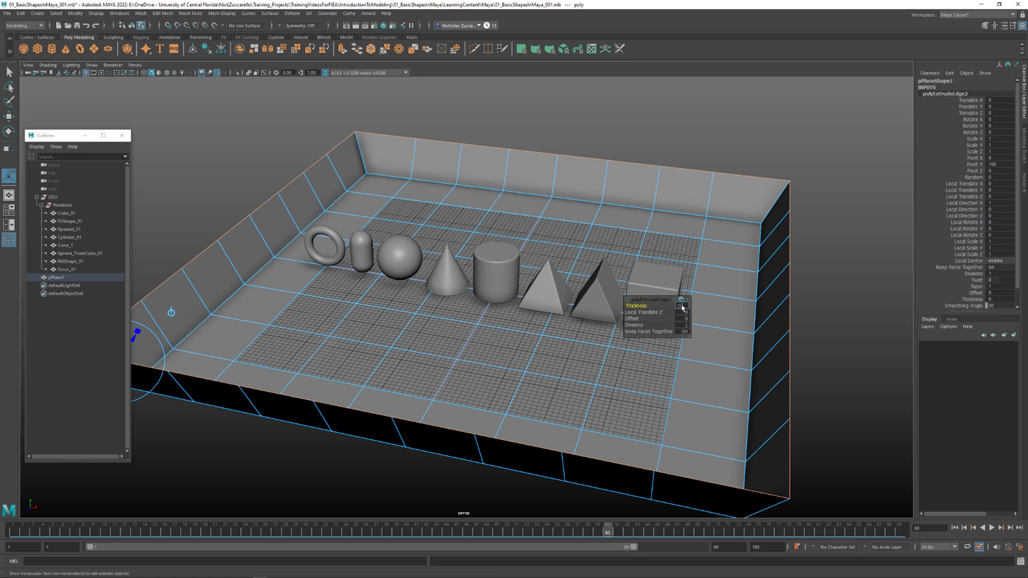
type("100")
key("Return")
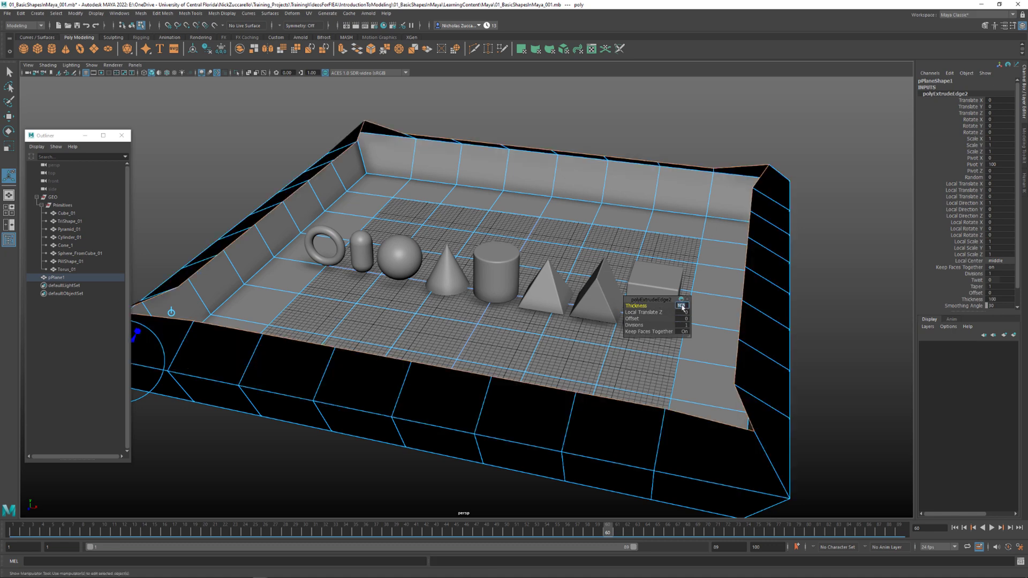
key("ctrl+z")
key("ctrl+z")
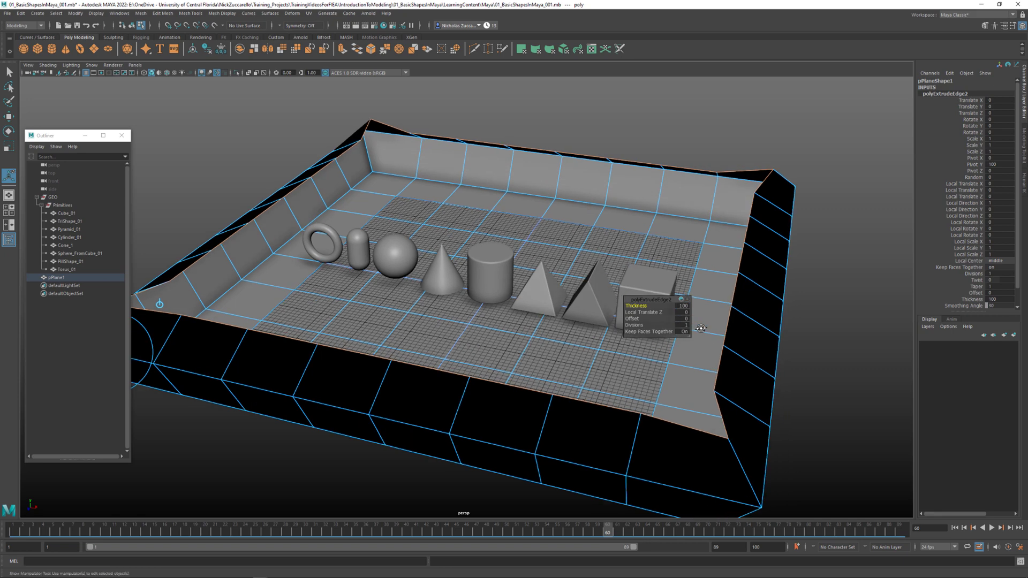
left_click_drag(702, 329, 710, 332, "alt")
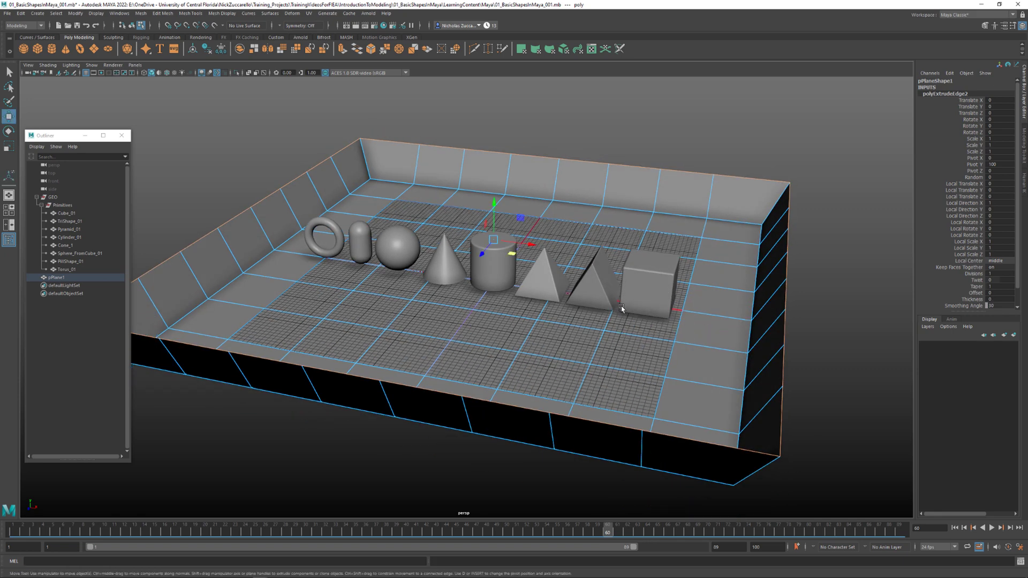
Move the newly extruded rim edges straight up to form tall vertical walls around the primitives
key("w")
left_click_drag(494, 205, 496, 143)
right_click_drag(496, 144, 479, 207, "alt")
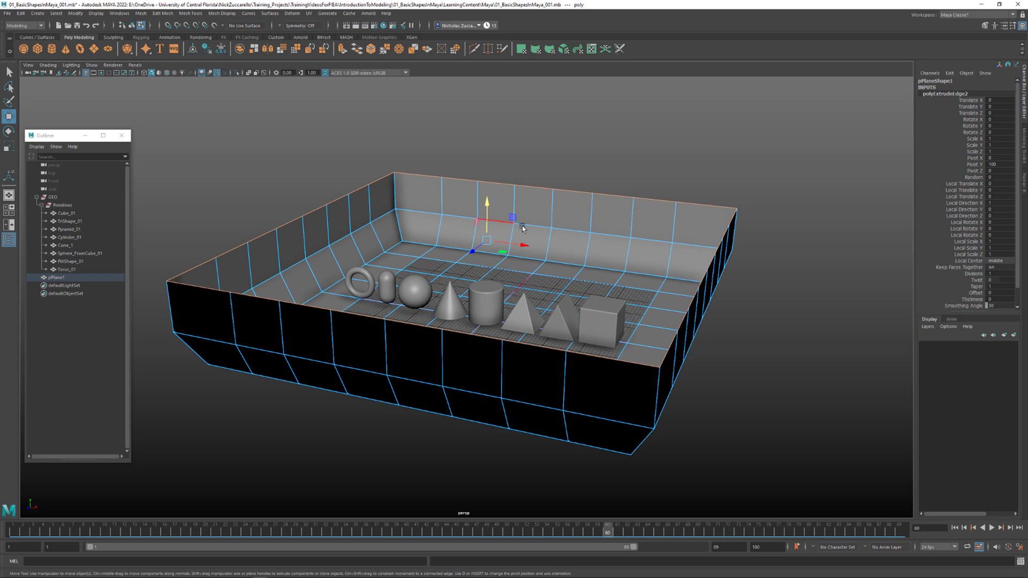
left_click_drag(498, 231, 523, 232, "alt")
left_click_drag(576, 254, 463, 179, "alt")
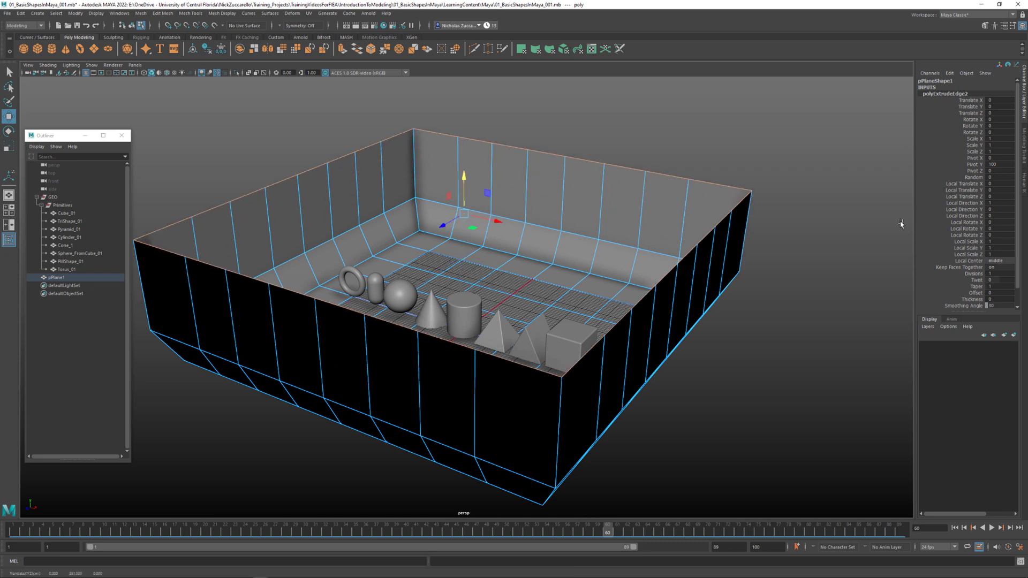
scroll(989, 233, "down", 1)
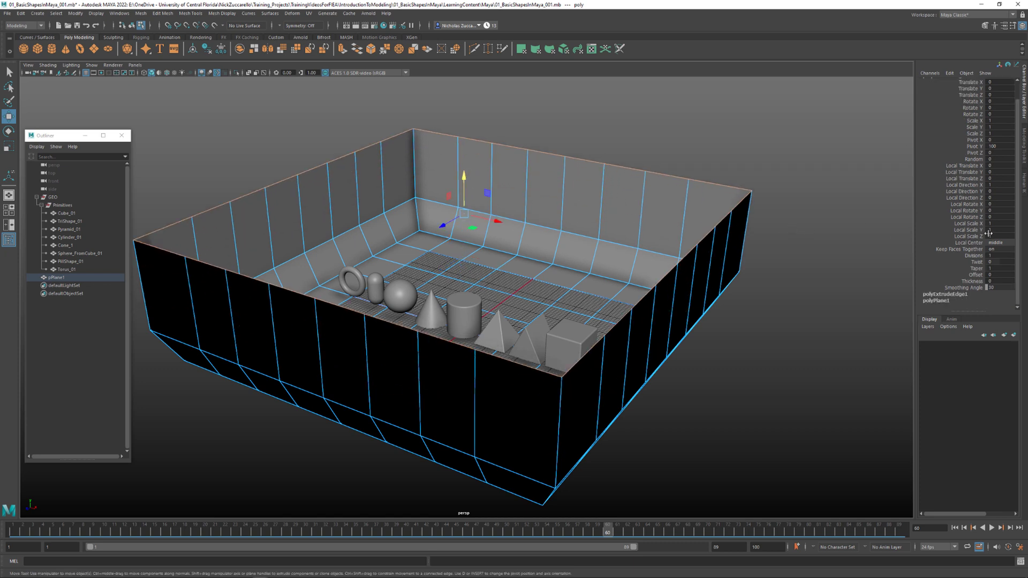
scroll(998, 236, "up", 1)
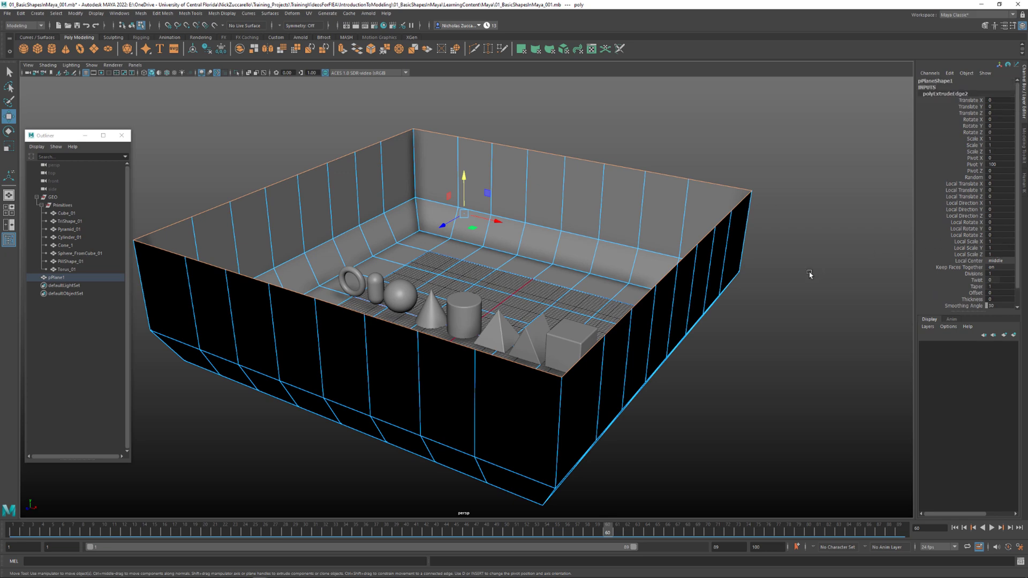
Undo the upward moves of the rim edges
key("ctrl+z")
key("ctrl+z")
key("ctrl+z")
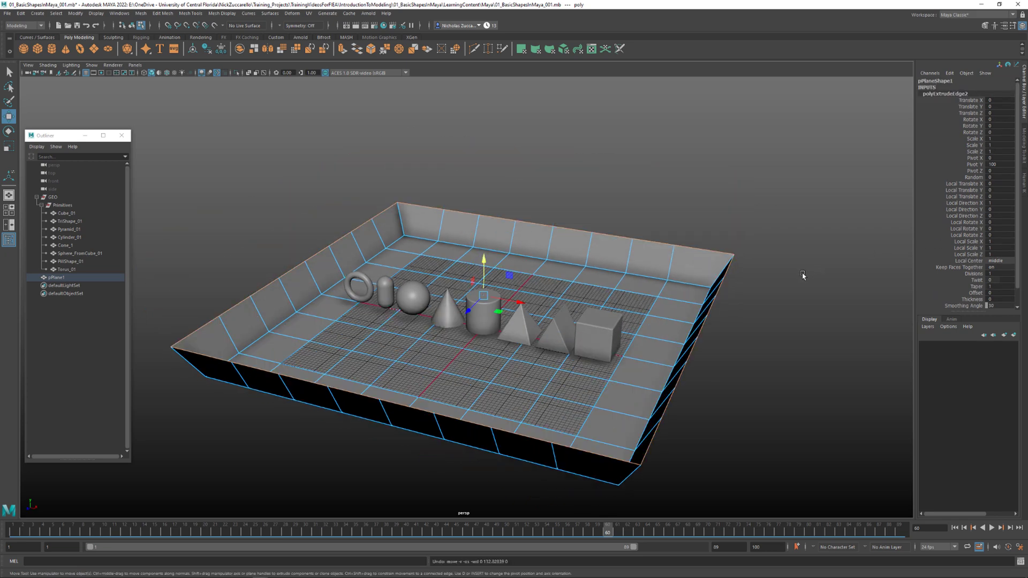
Deselect the rim edges of the plane
left_click_drag(804, 275, 894, 211, "alt")
left_click(895, 163)
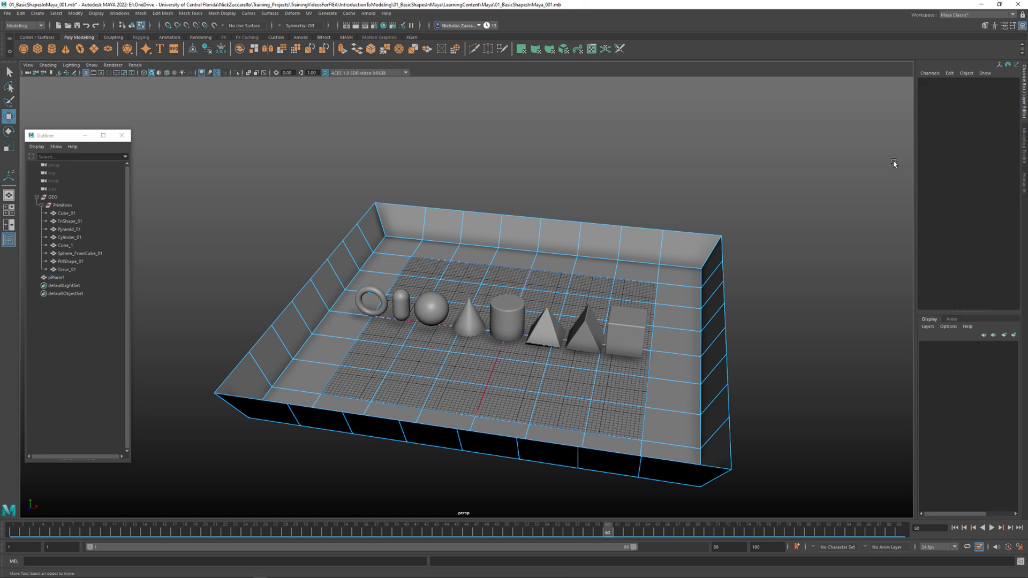
key("ctrl+z")
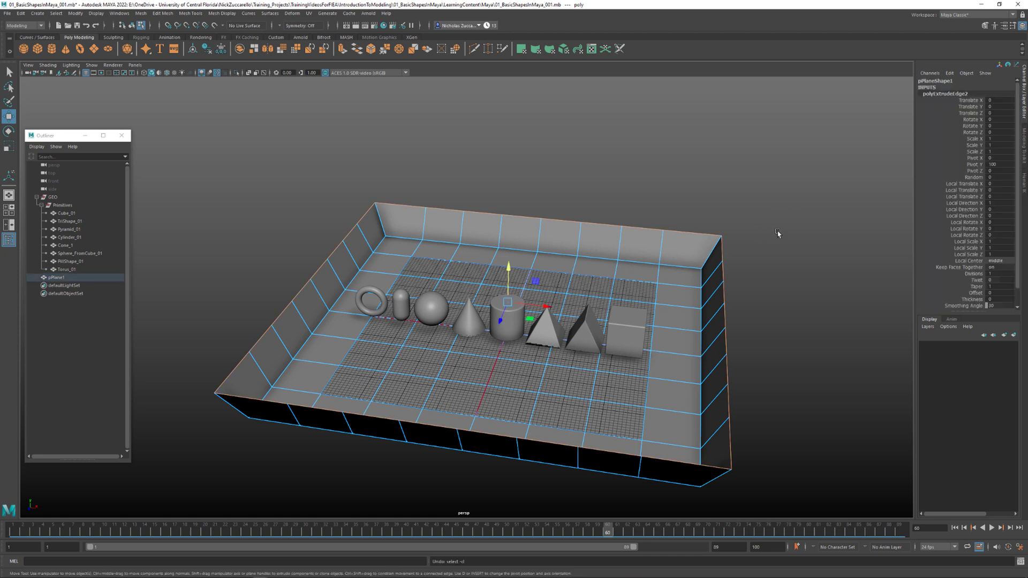
scroll(963, 301, "down", 2)
scroll(963, 301, "up", 2)
left_click(889, 175)
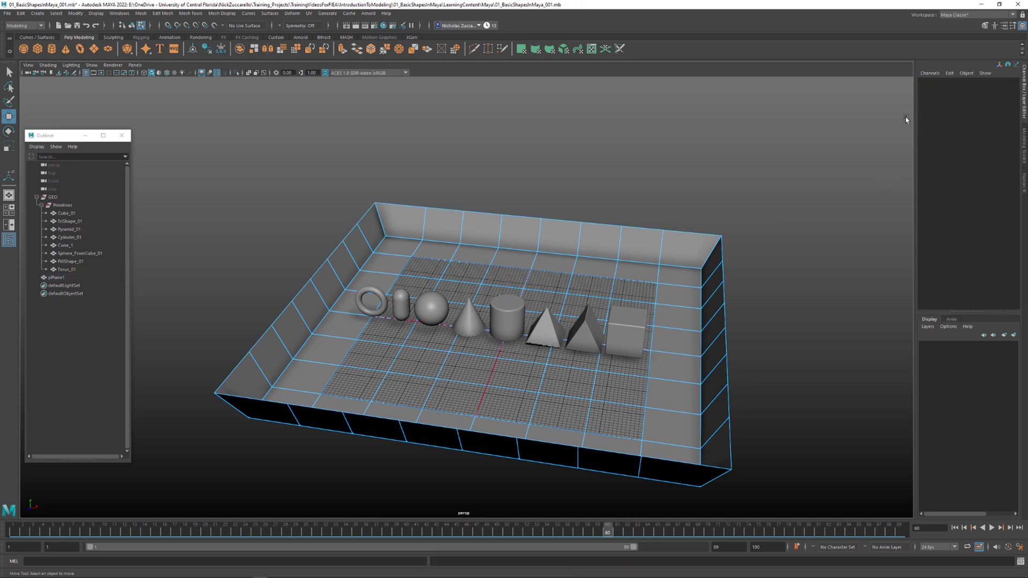
Return to object selection and show the manipulator for the plane's polyExtrudeEdge2 extrusion
key("F8")
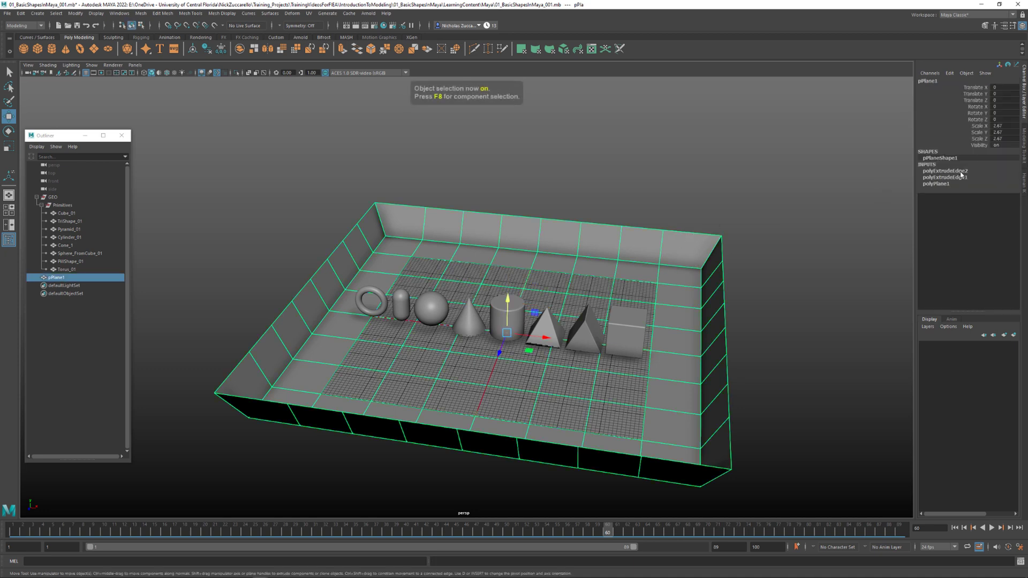
left_click(945, 171)
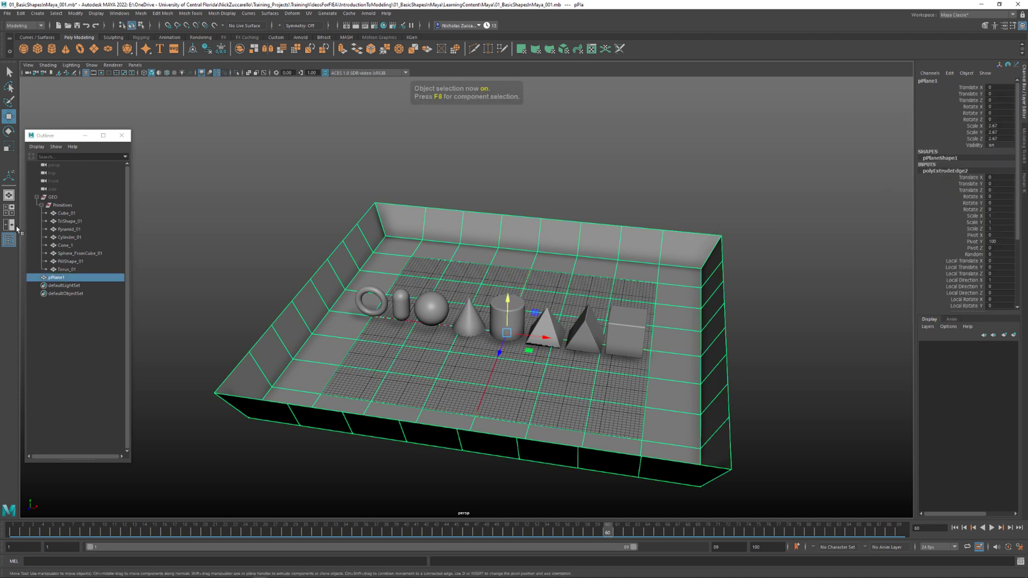
left_click(9, 176)
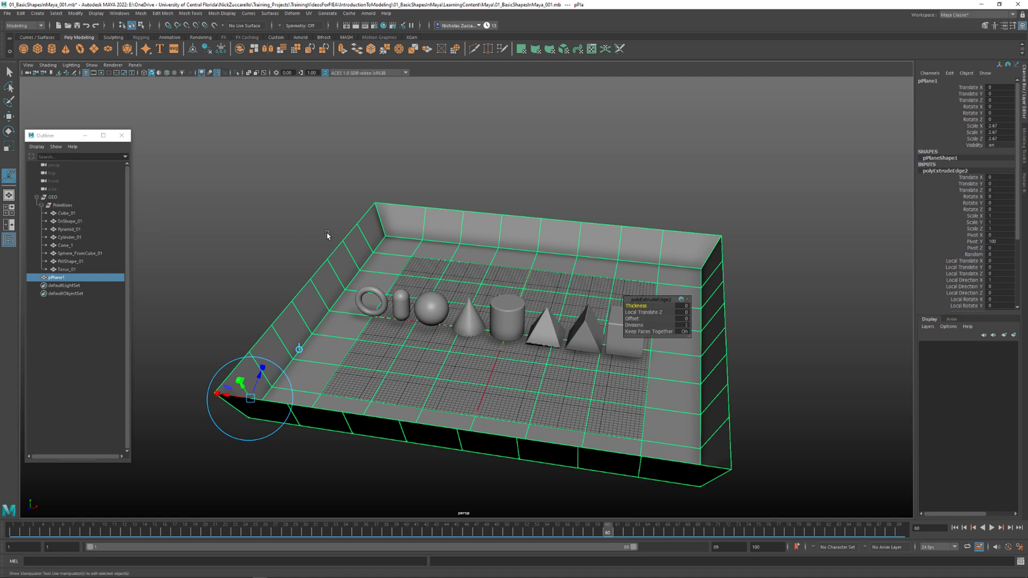
left_click_drag(329, 235, 381, 202, "alt")
right_click_drag(381, 201, 358, 201, "alt")
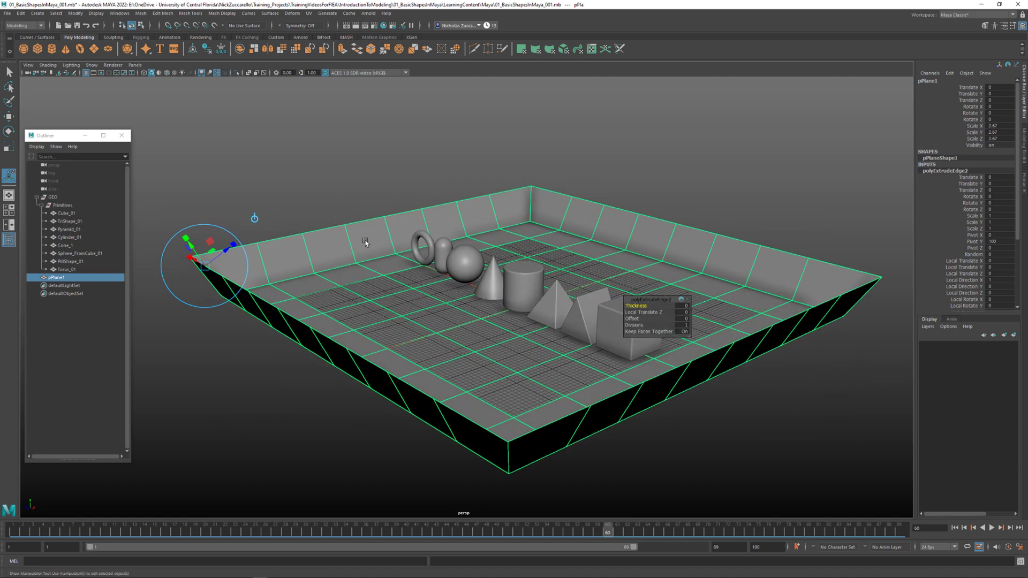
Try the extrusion's Thickness, Local Translate Z, Offset and local upward move in turn, undoing each change
middle_click_drag(680, 302, 697, 301)
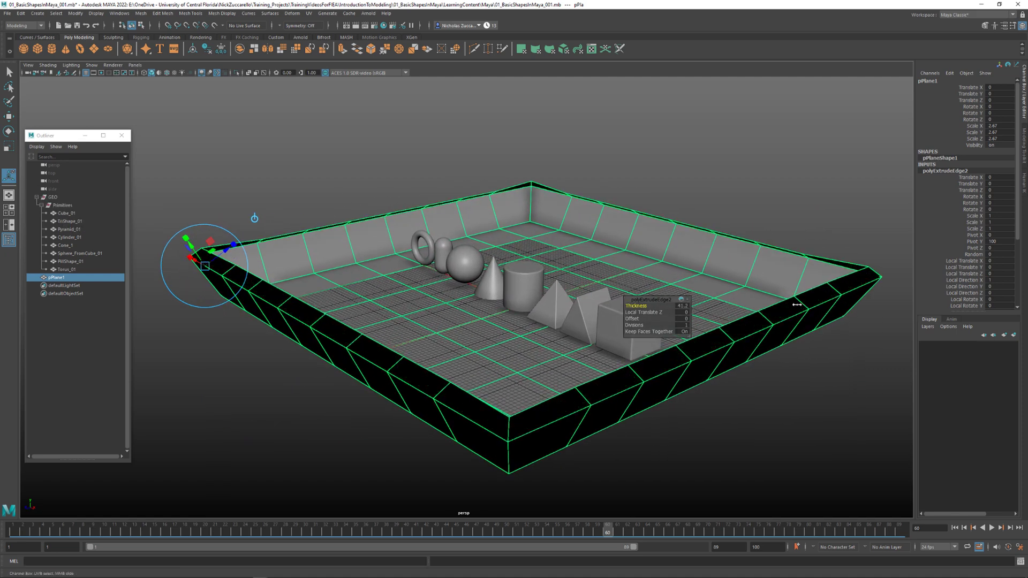
key("ctrl+z")
left_click_drag(643, 311, 799, 268)
key("ctrl+z")
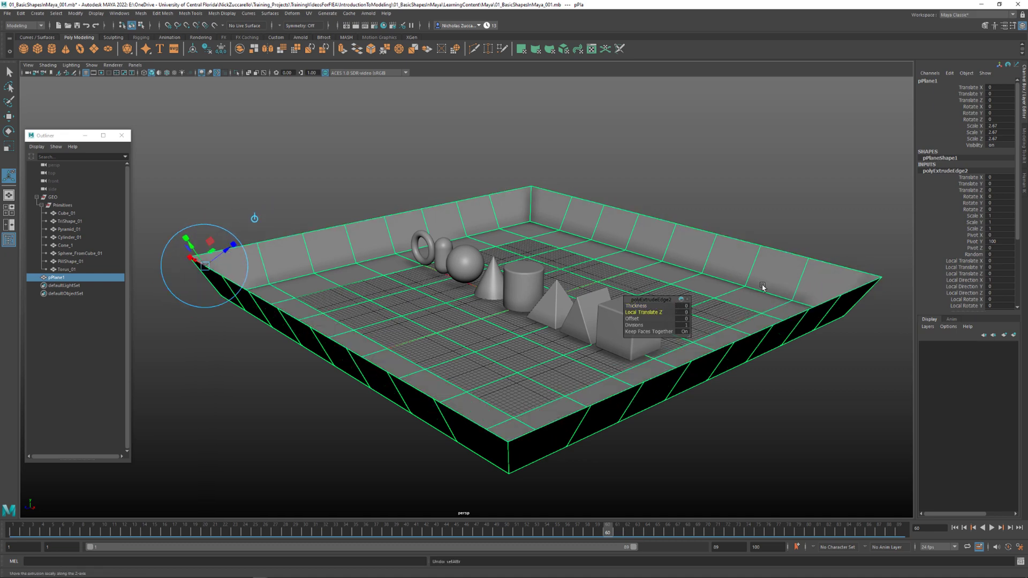
left_click_drag(634, 318, 563, 271)
key("ctrl+z")
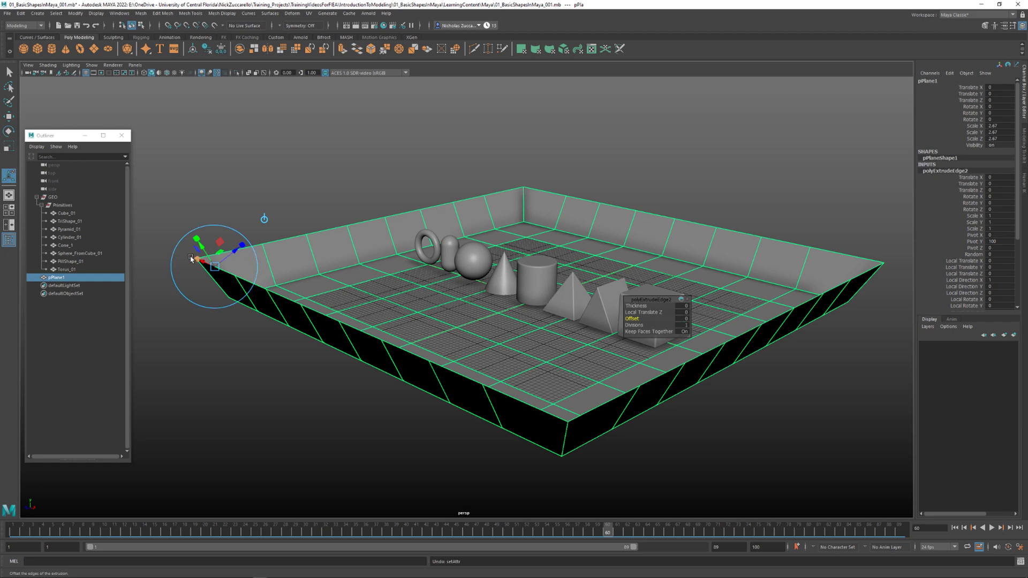
left_click_drag(195, 251, 204, 217)
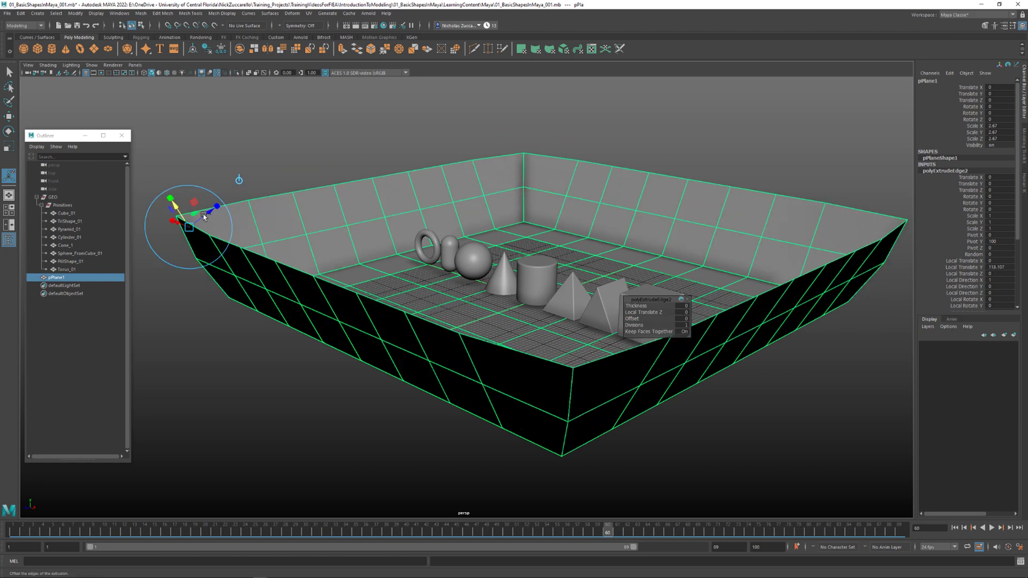
key("ctrl+z")
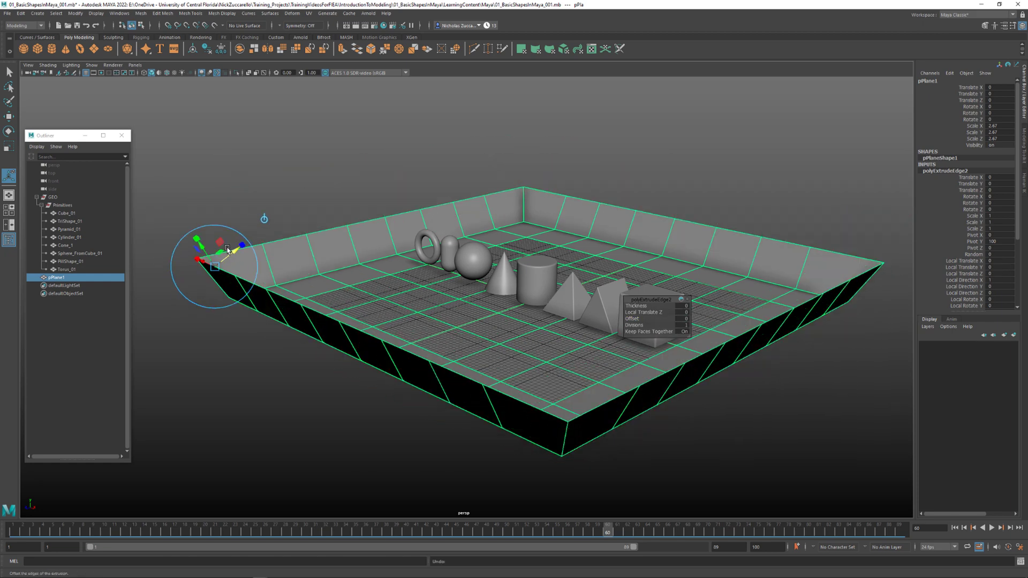
Switch the extrusion manipulator to world axes and raise the extruded rim vertically, setting its Translate Y to 100
left_click_drag(225, 247, 310, 261, "alt")
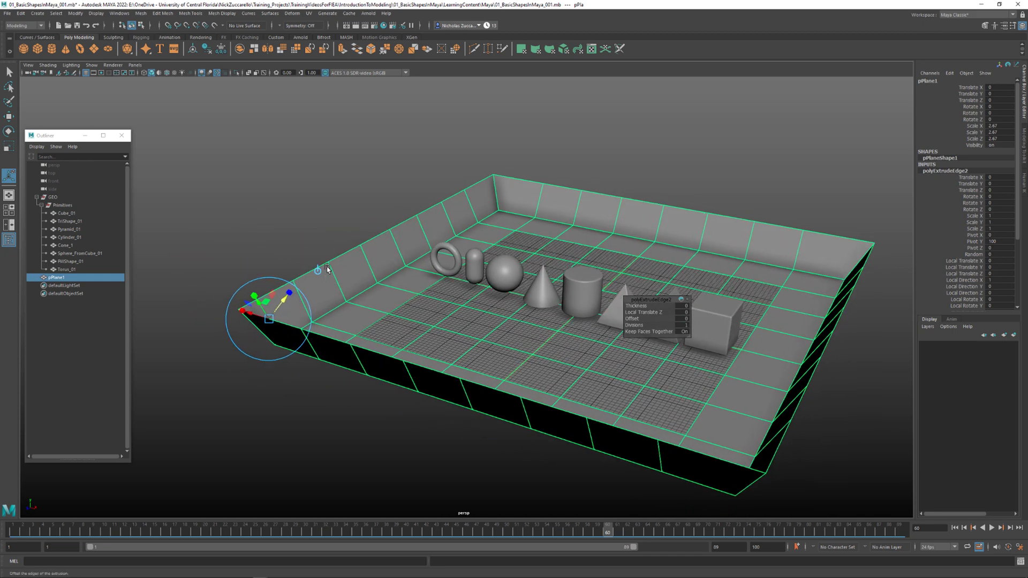
left_click(318, 271)
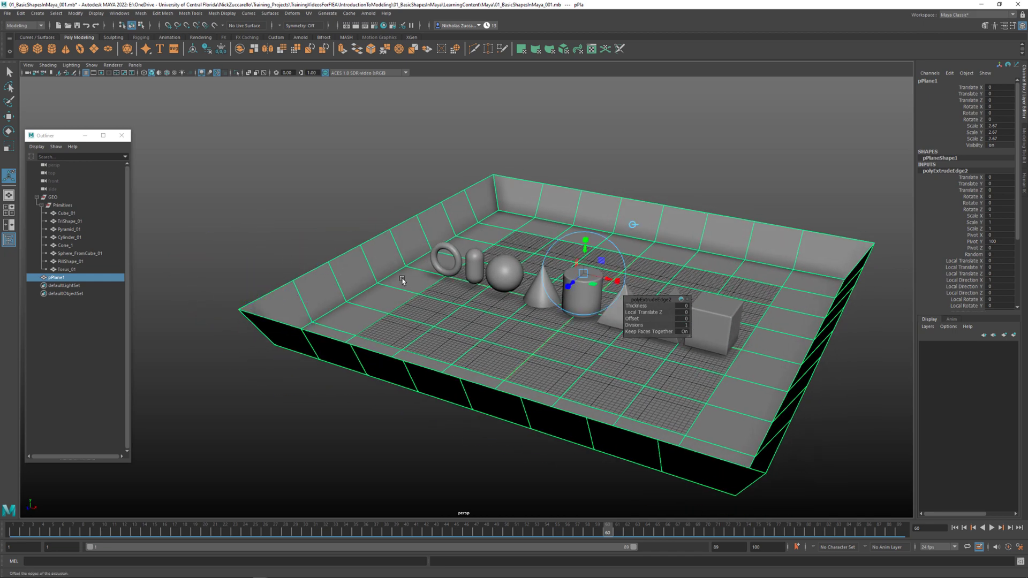
left_click_drag(395, 255, 348, 257, "alt")
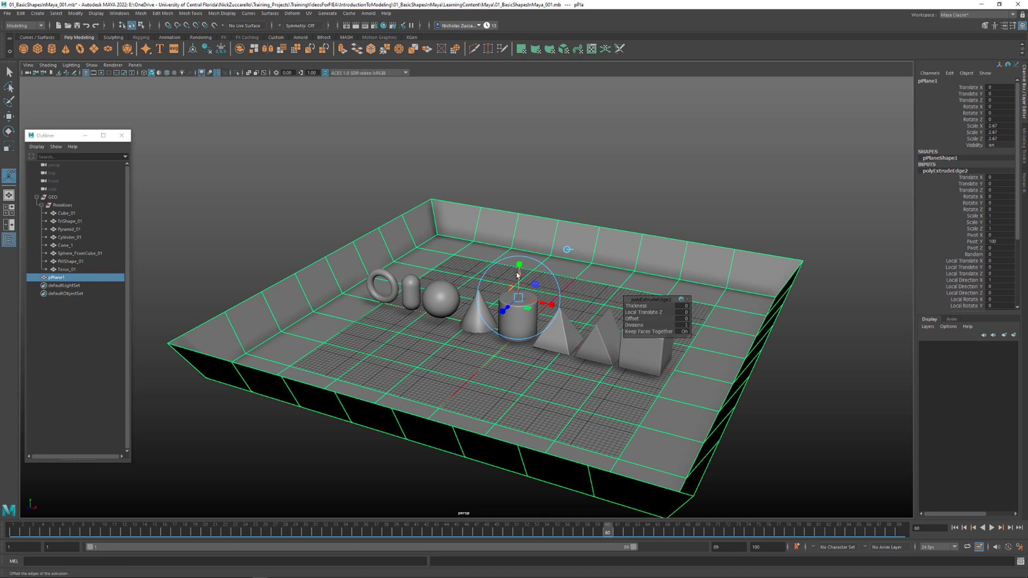
left_click_drag(516, 278, 517, 215)
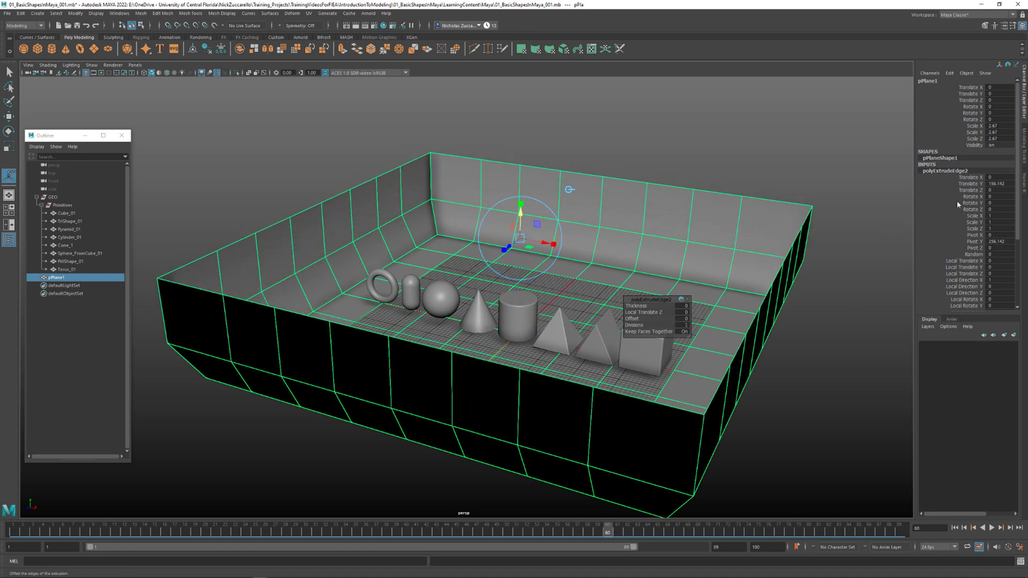
left_click(996, 184)
key("Return")
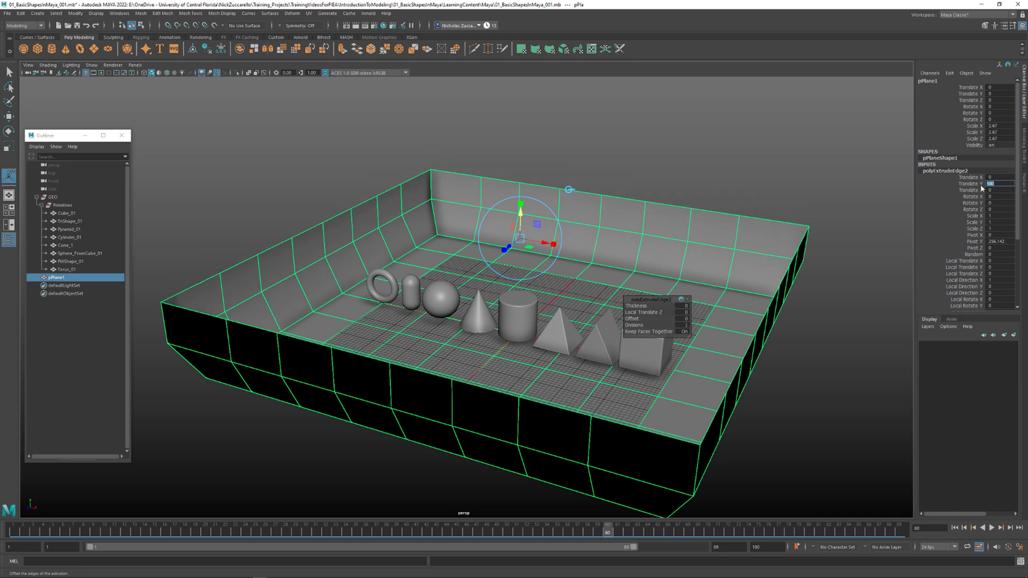
Try a Translate Y of 200 for the extruded rim, set it to 150, and deselect the plane
type("200")
key("Return")
left_click_drag(632, 176, 740, 195, "alt")
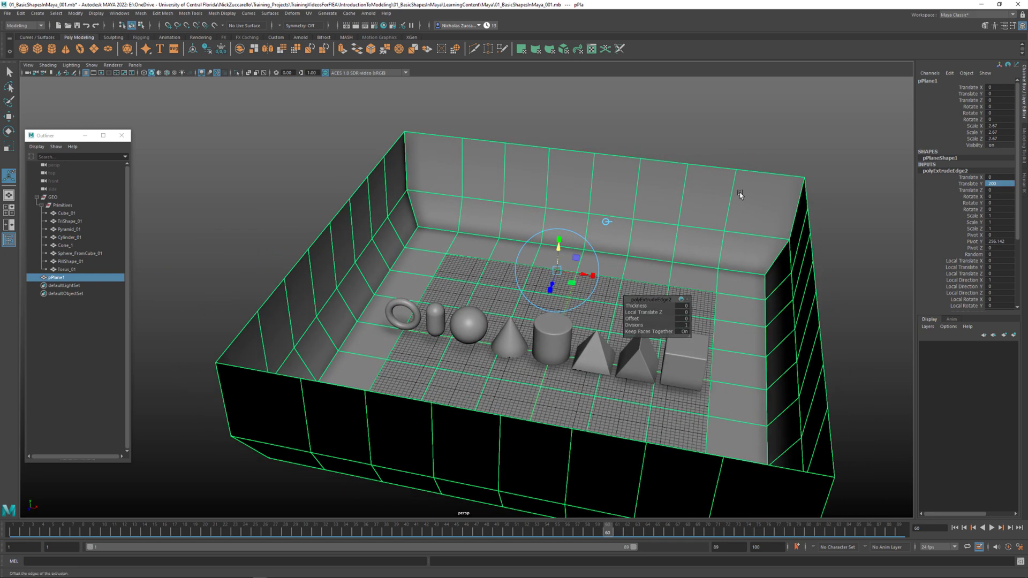
left_click(1000, 184)
type("150")
key("Return")
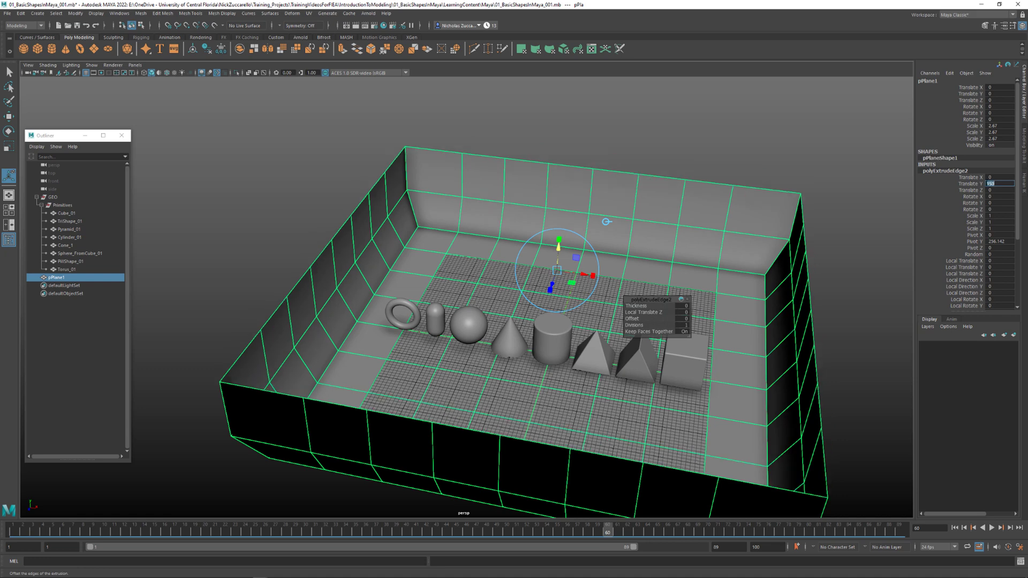
left_click_drag(616, 225, 655, 190, "alt")
left_click(655, 188)
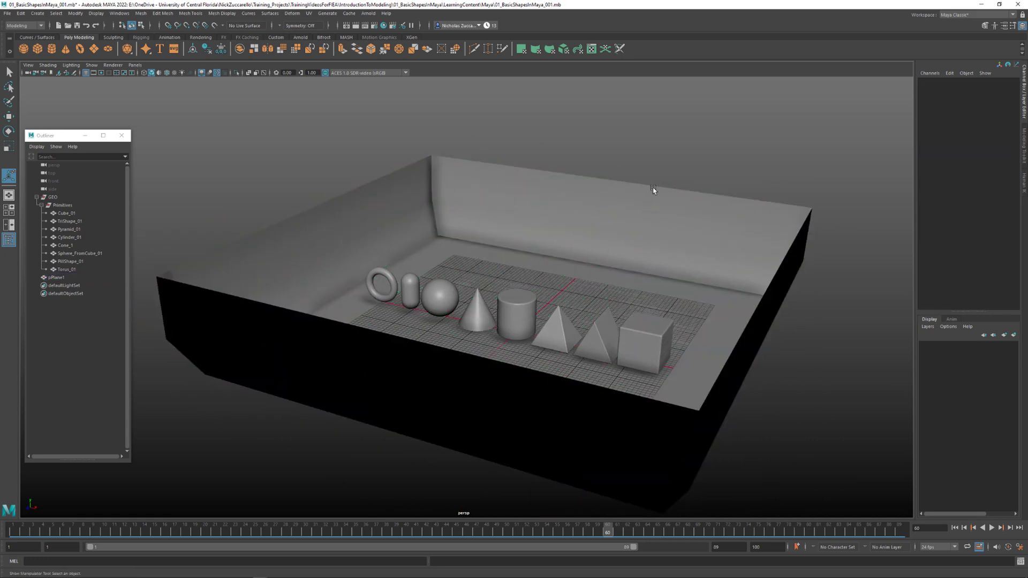
Select the full loop of edges along the top rim of the walls and extrude it
left_click(653, 192)
key("F10")
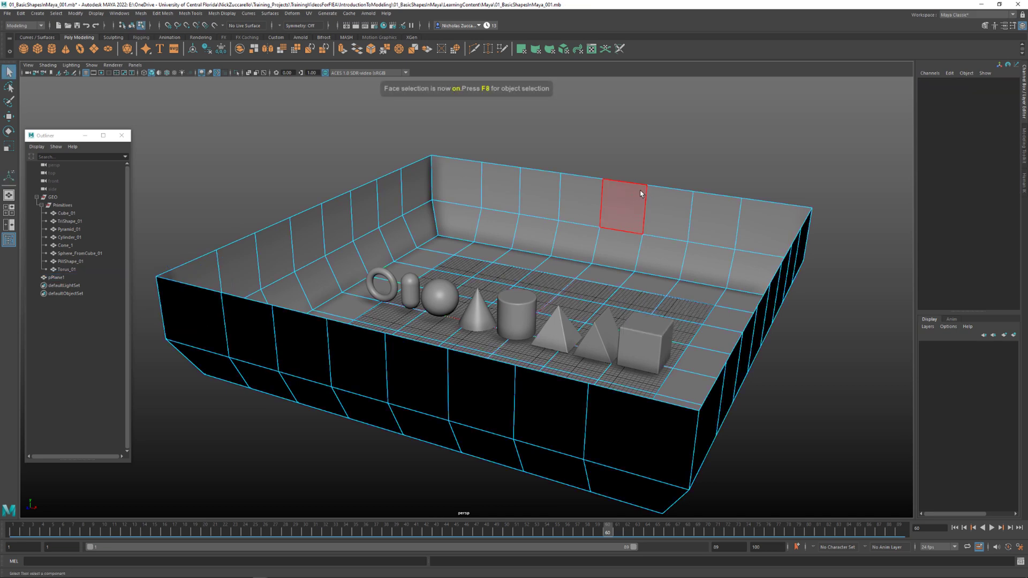
left_click(638, 186)
scroll(656, 207, "up", 2)
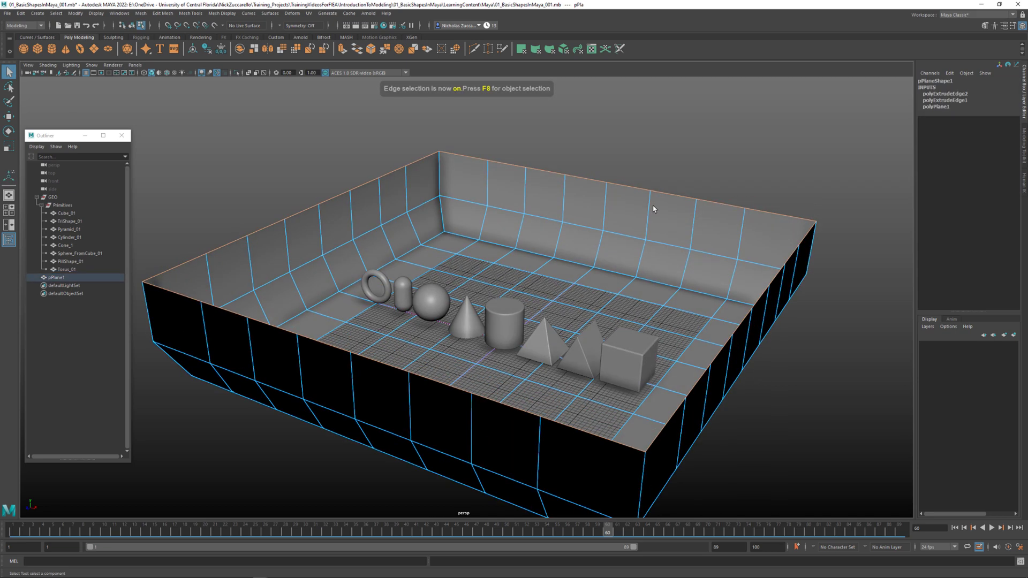
right_click(654, 208, "shift")
left_click(651, 228)
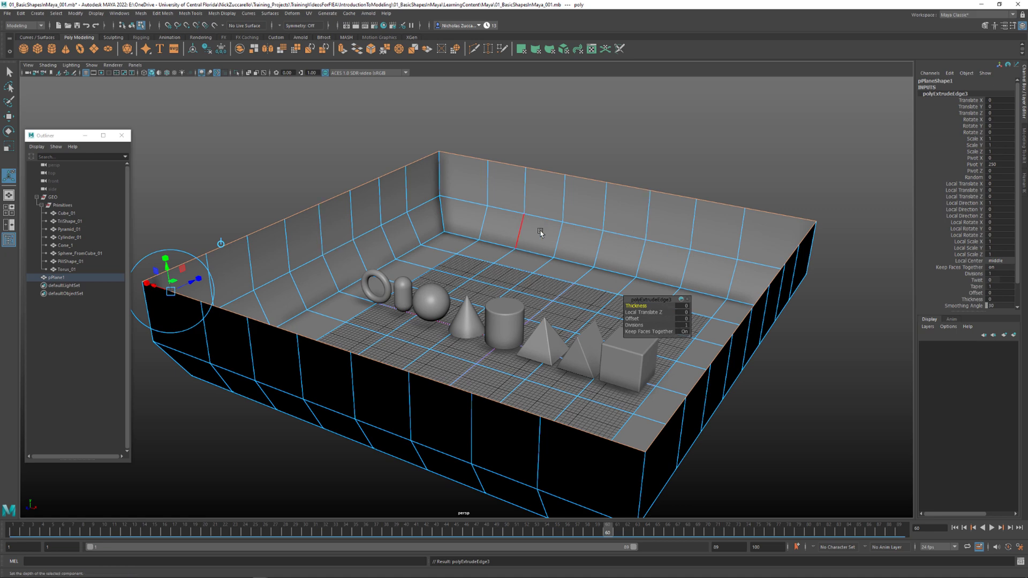
Try a thickness on the new rim extrusion and undo it
left_click_drag(683, 306, 708, 299)
left_click(646, 312)
key("ctrl+z")
Switch the new extrusion's manipulator to world axes and raise the rim with a Translate Y of 200
left_click(228, 241)
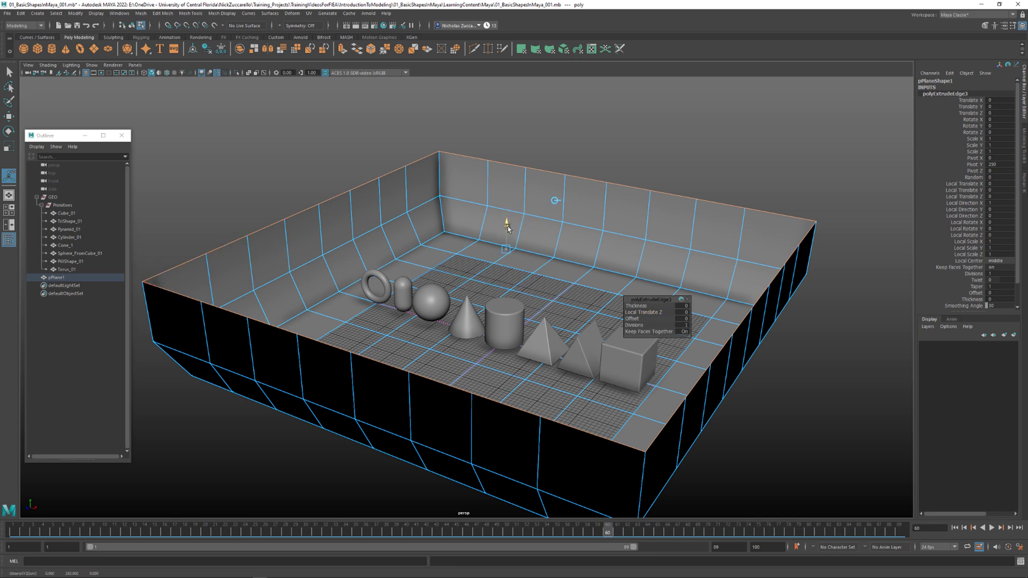
left_click_drag(508, 227, 509, 140)
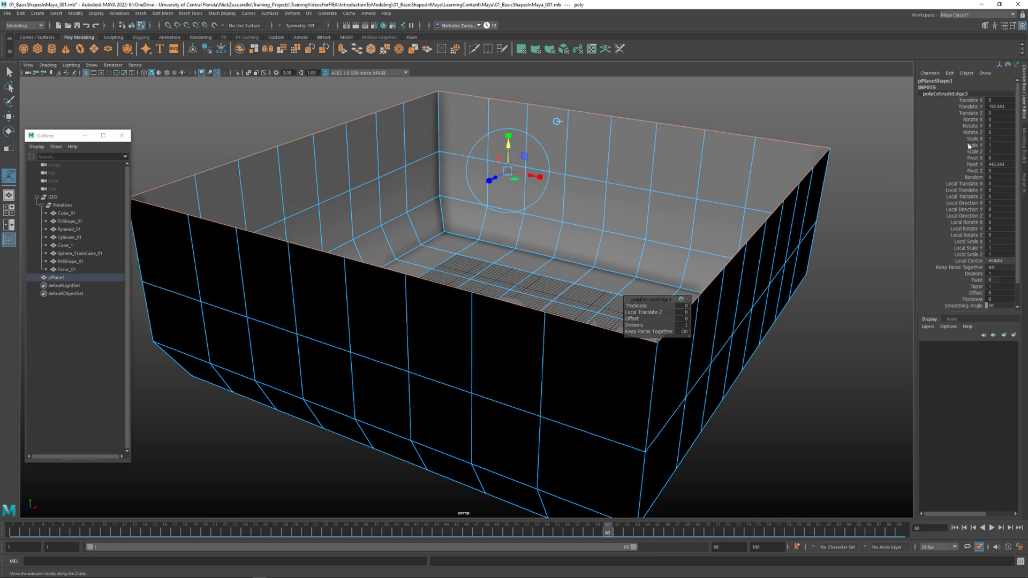
double_click(1000, 107)
type("200")
key("Return")
left_click_drag(728, 319, 766, 348, "alt")
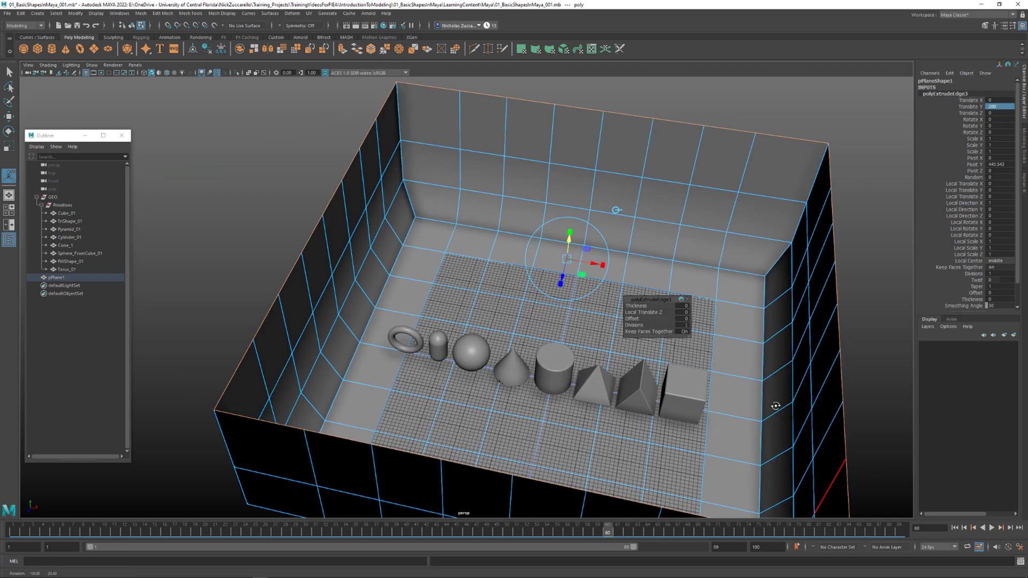
Turn on the smooth mesh preview for the walled plane and deselect its edges
right_click_drag(766, 348, 800, 384, "alt")
key("3")
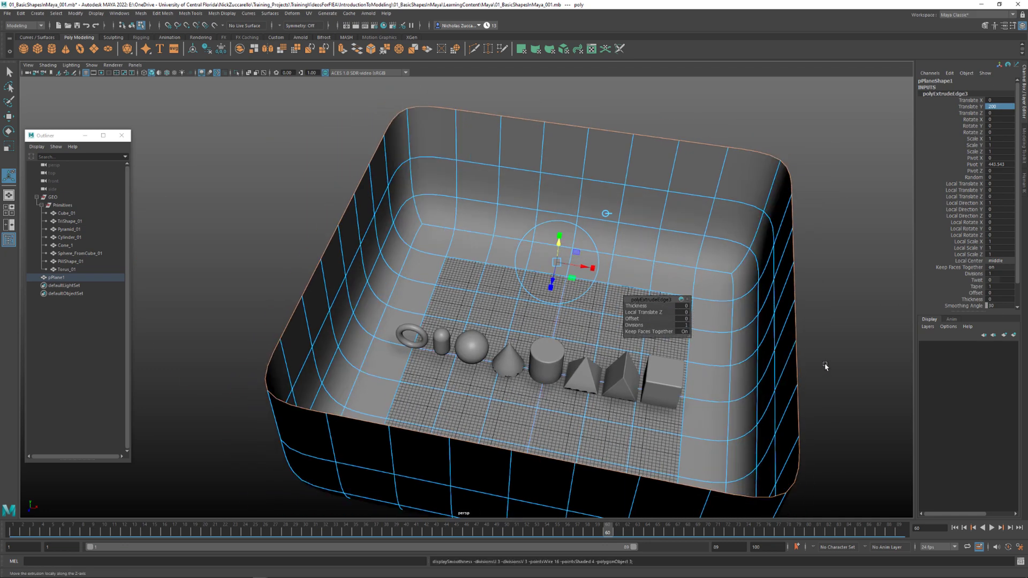
middle_click_drag(776, 372, 739, 356, "alt")
left_click(764, 405)
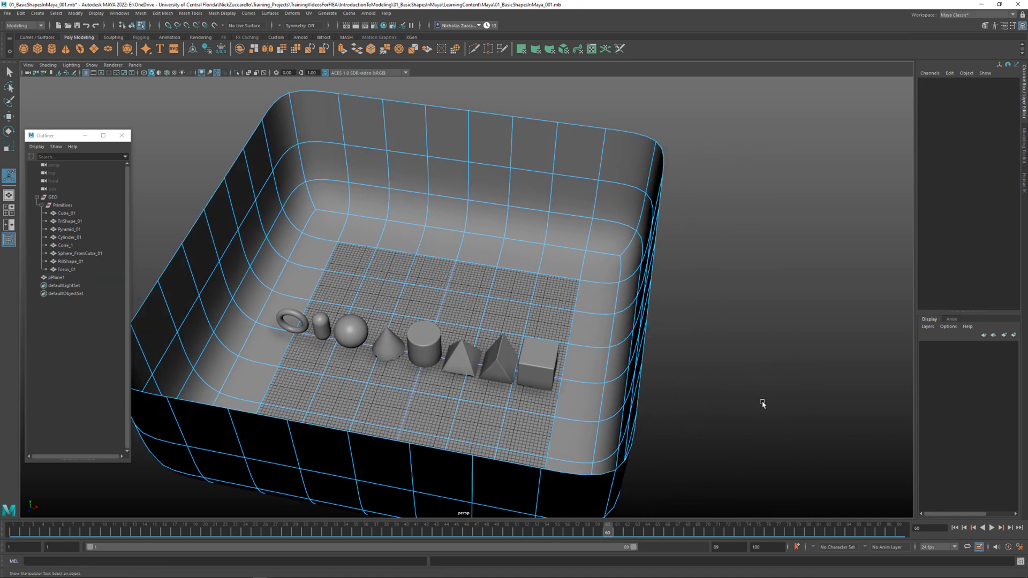
Return to object selection, select the smoothed plane, and examine its rounded corners and walls around the primitives
key("F8")
key("q")
left_click(771, 401)
left_click_drag(771, 402, 402, 331, "alt")
left_click(685, 317)
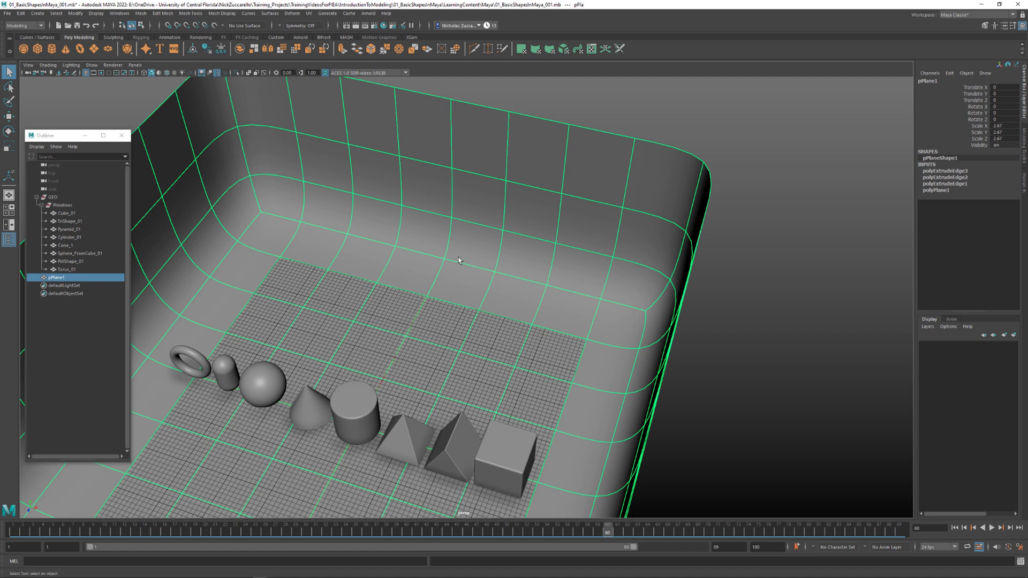
mouse_move(459, 260)
left_mouse_down("alt")
mouse_move(452, 246)
mouse_move(467, 251)
left_mouse_up("alt")
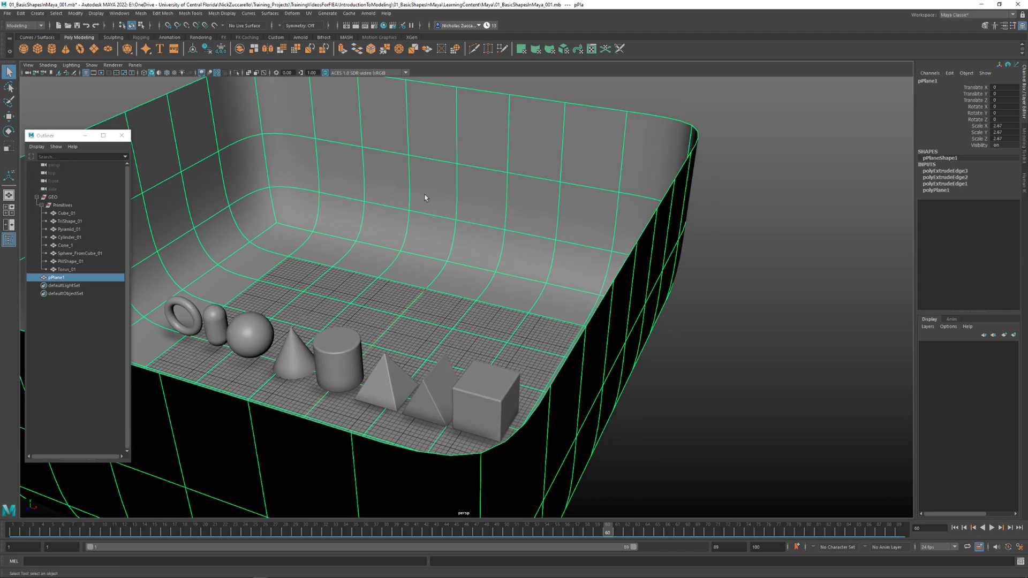
right_click_drag(565, 177, 407, 175, "alt")
left_click_drag(407, 175, 423, 198, "alt")
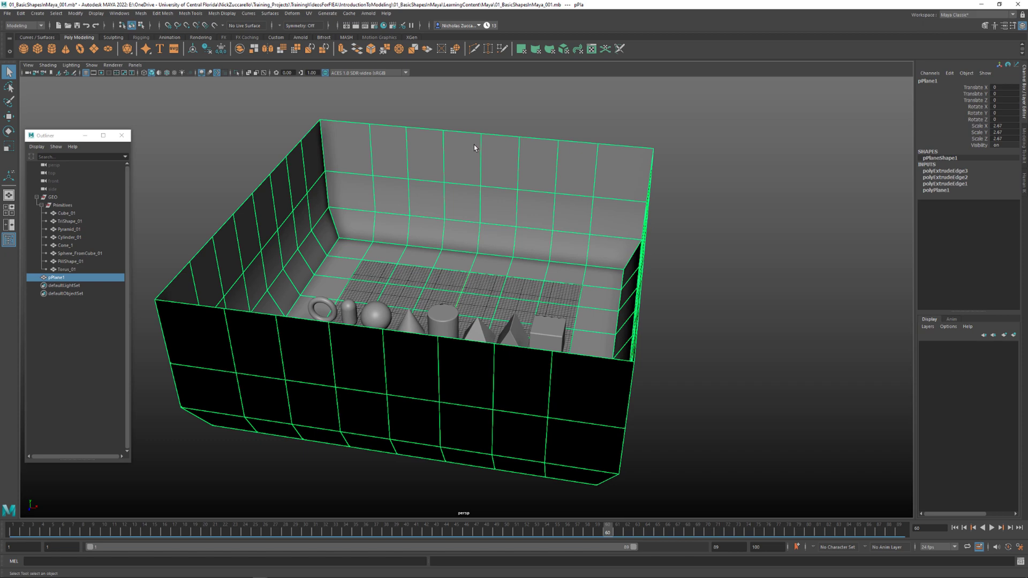
Select the top rim edge loop, grow the selection down the walls, and scale it uniformly outward to widen the walls
key("F10")
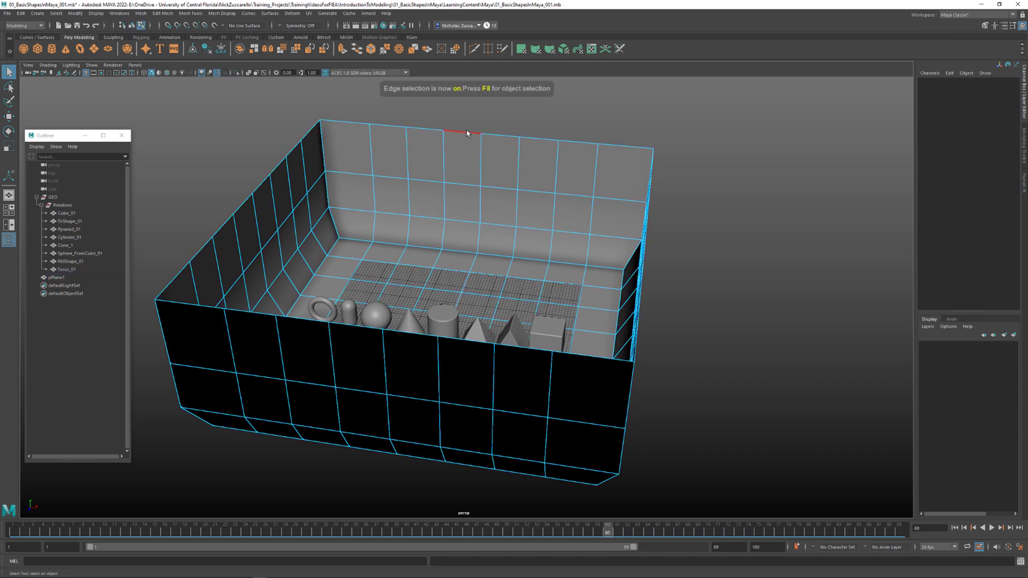
left_click_drag(501, 179, 526, 181, "alt")
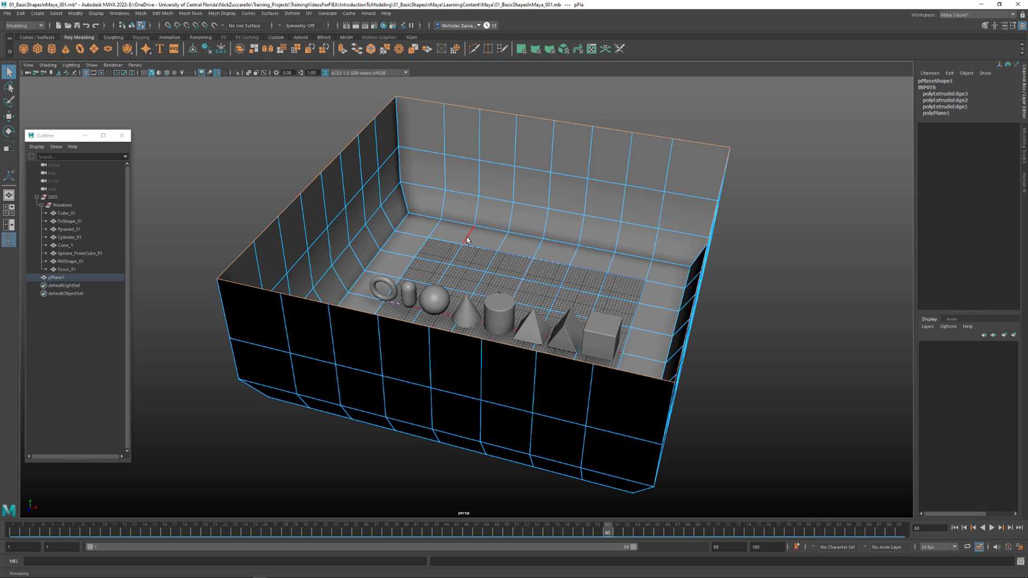
key("shift+period")
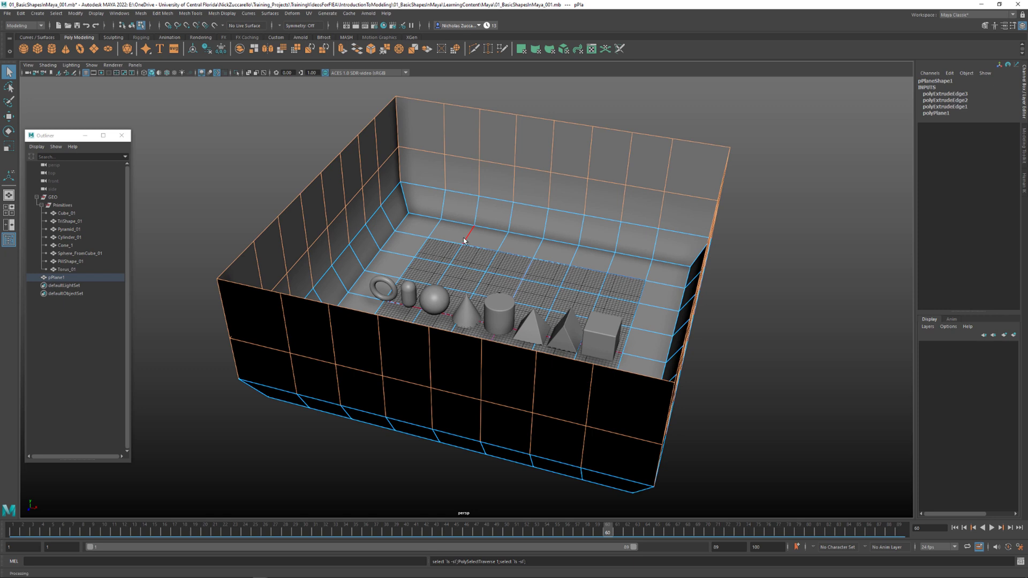
key("r")
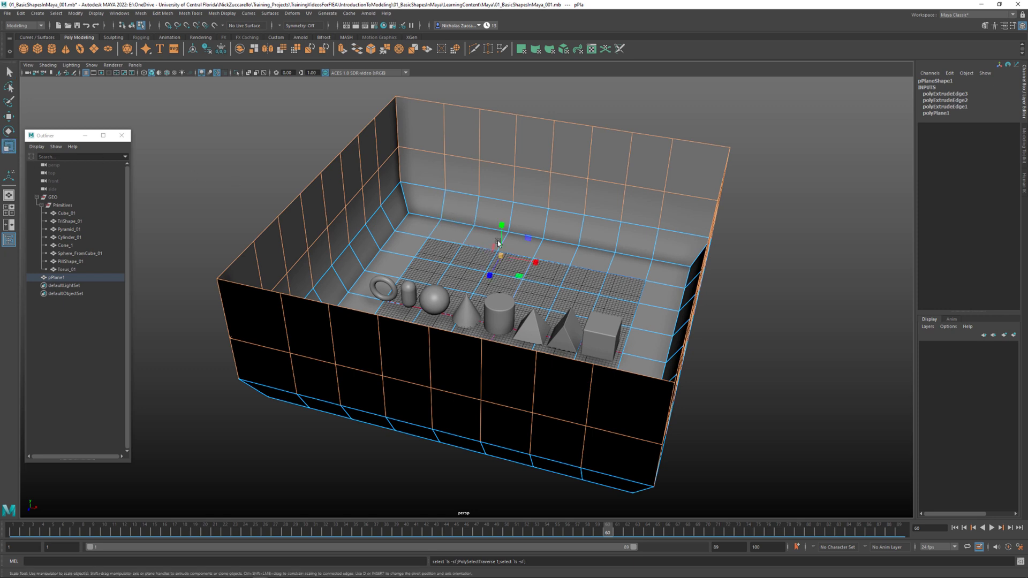
left_click_drag(504, 255, 507, 257)
left_click_drag(533, 257, 529, 257)
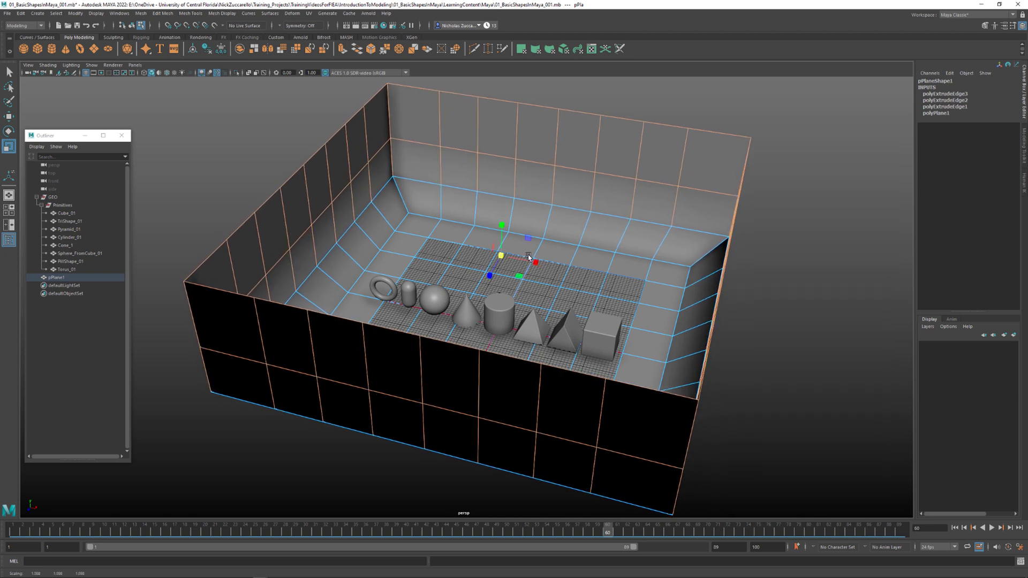
Select the top rim edge loop, grow the selection by one ring, and scale it uniformly outward to flare the upper walls
double_click(458, 91)
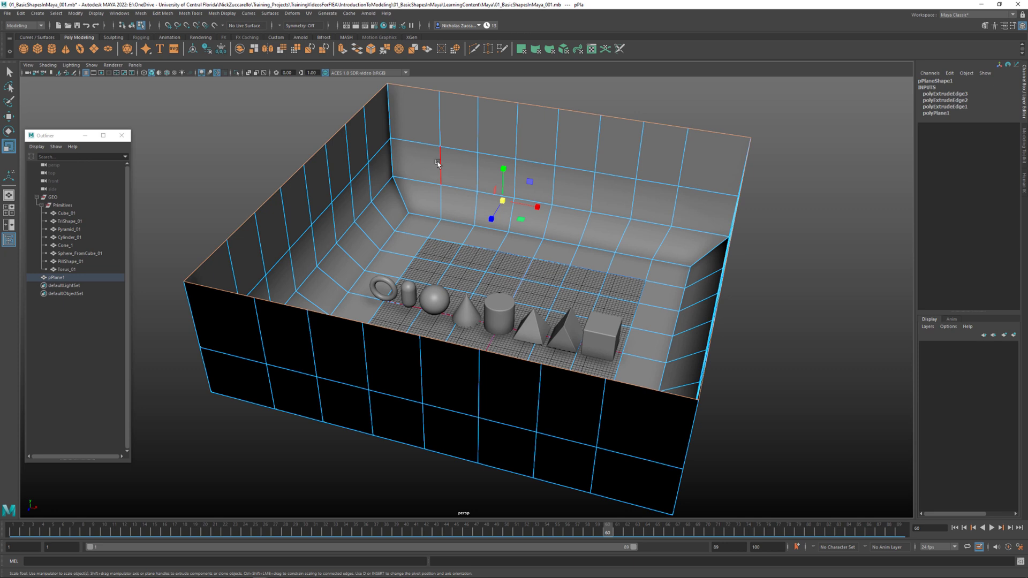
key("shift+period")
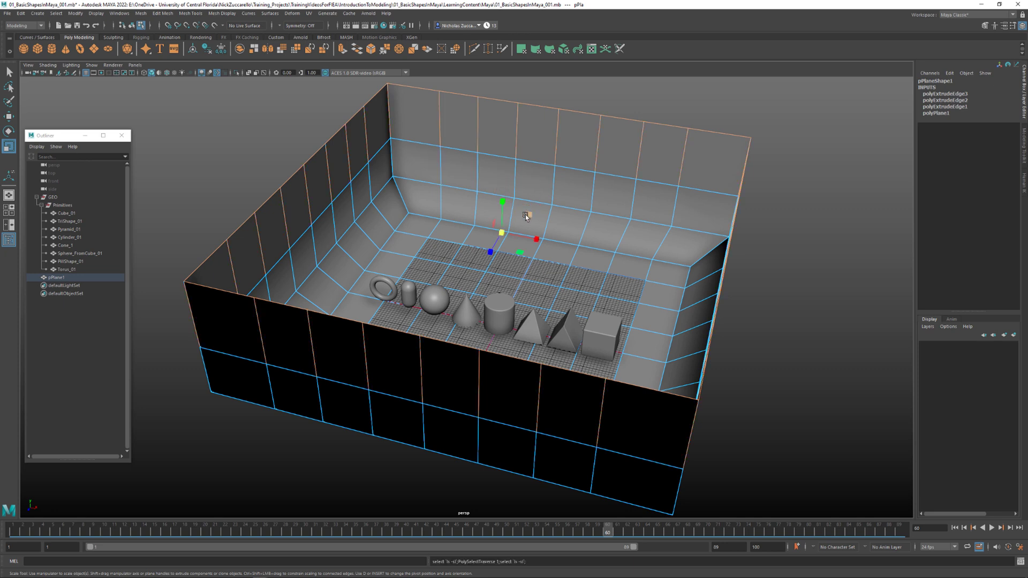
left_click_drag(502, 231, 530, 235)
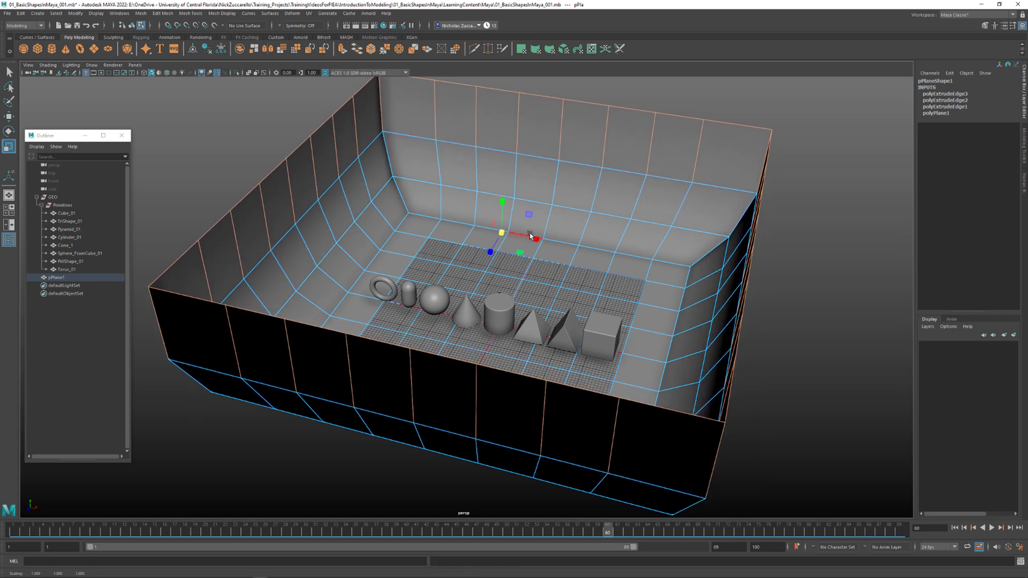
Turn on the smooth mesh preview for the walled plane and return to object selection
key("3")
left_click_drag(785, 289, 733, 286, "alt")
key("F8")
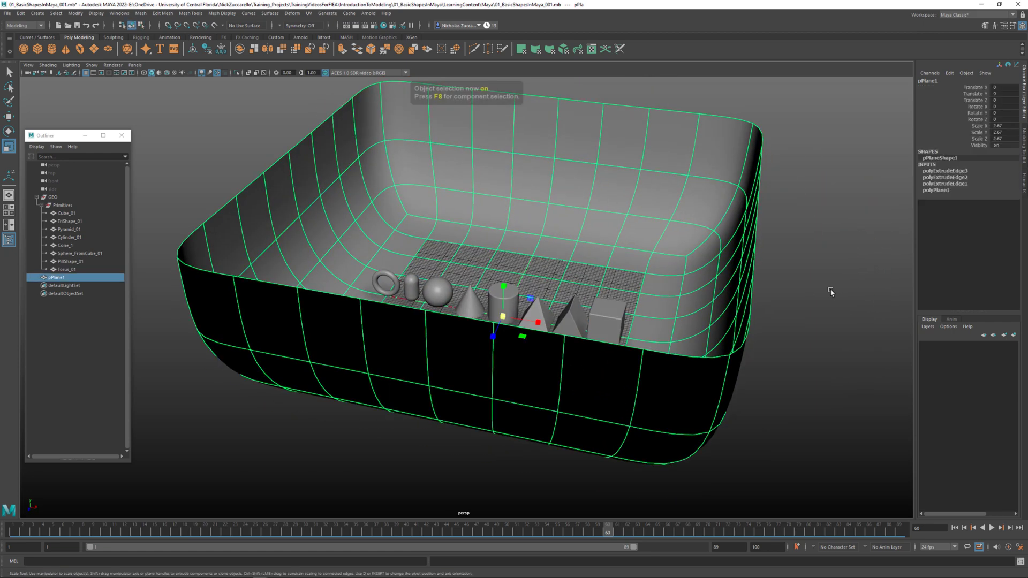
Examine the smoothed walls and rounded corners from several angles, including a close view behind the primitives
left_click(825, 290)
left_click_drag(815, 282, 547, 287, "alt")
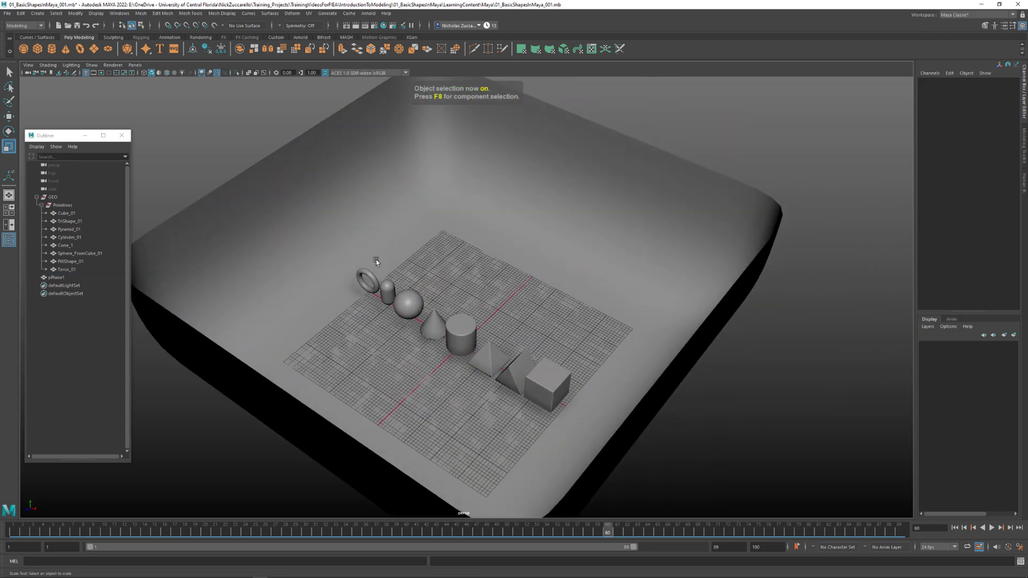
left_click_drag(629, 291, 582, 203, "alt")
left_click(547, 227)
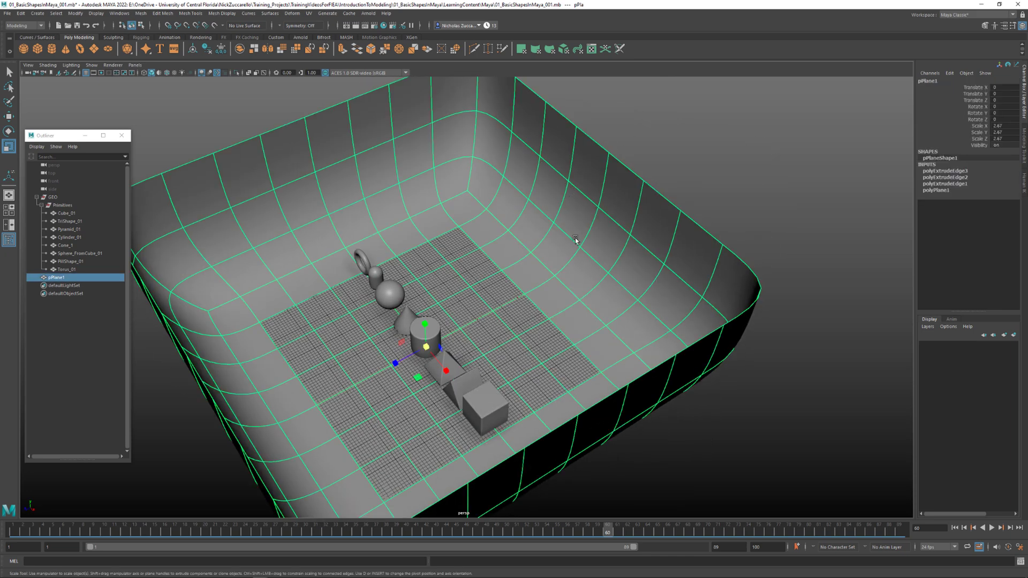
left_click_drag(576, 239, 546, 240, "alt")
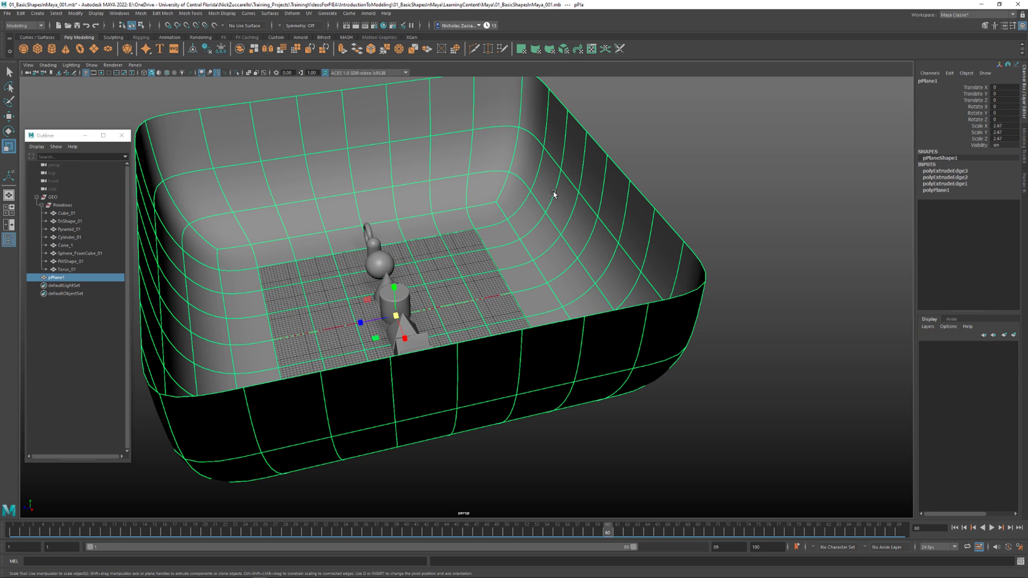
left_click_drag(429, 274, 583, 270, "alt")
left_click(745, 359)
scroll(740, 355, "up", 3)
left_click(618, 239)
left_click(754, 394)
left_click_drag(754, 394, 550, 282, "alt")
scroll(644, 392, "down", 8)
scroll(640, 386, "up", 10)
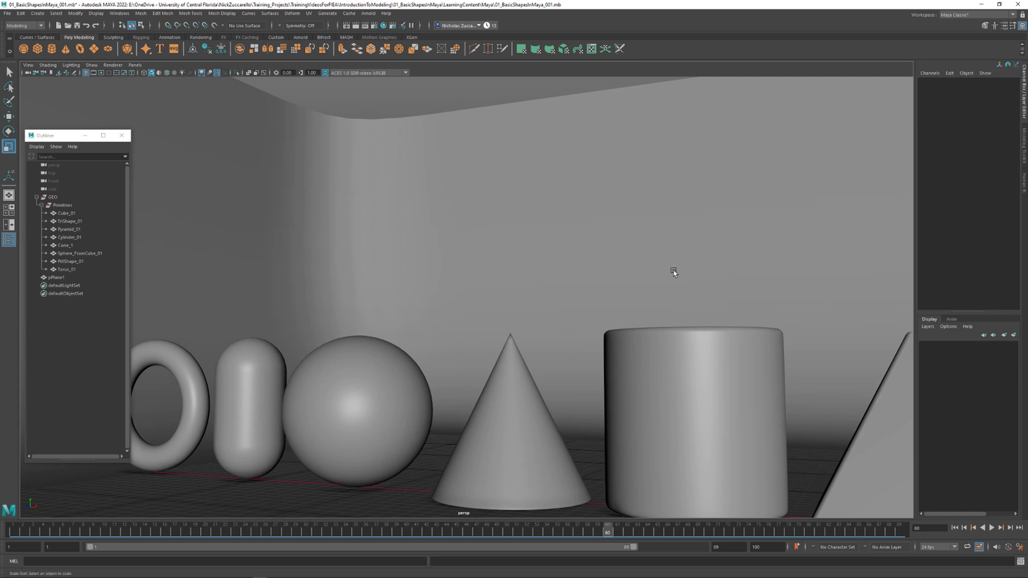
left_click_drag(674, 272, 360, 216, "alt")
Select the walled plane's top rim edge loop and extrude it
left_click(461, 246)
scroll(461, 244, "up", 2)
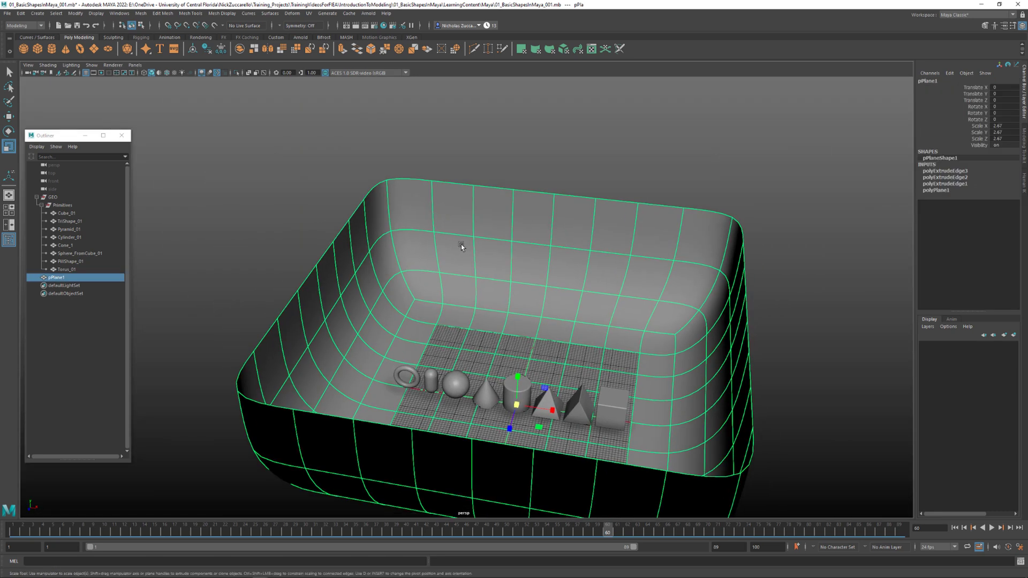
key("F10")
double_click(498, 186)
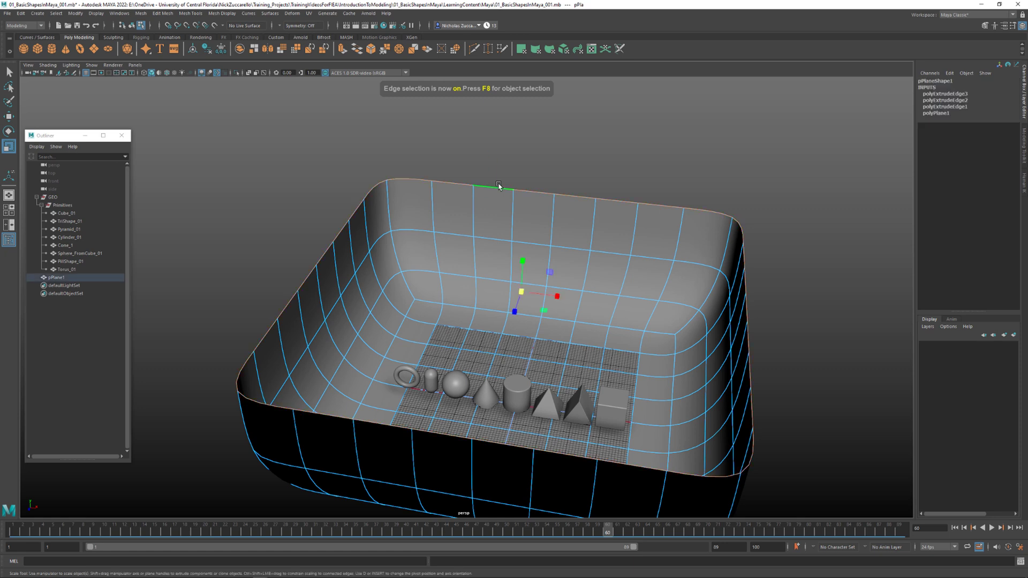
key("w")
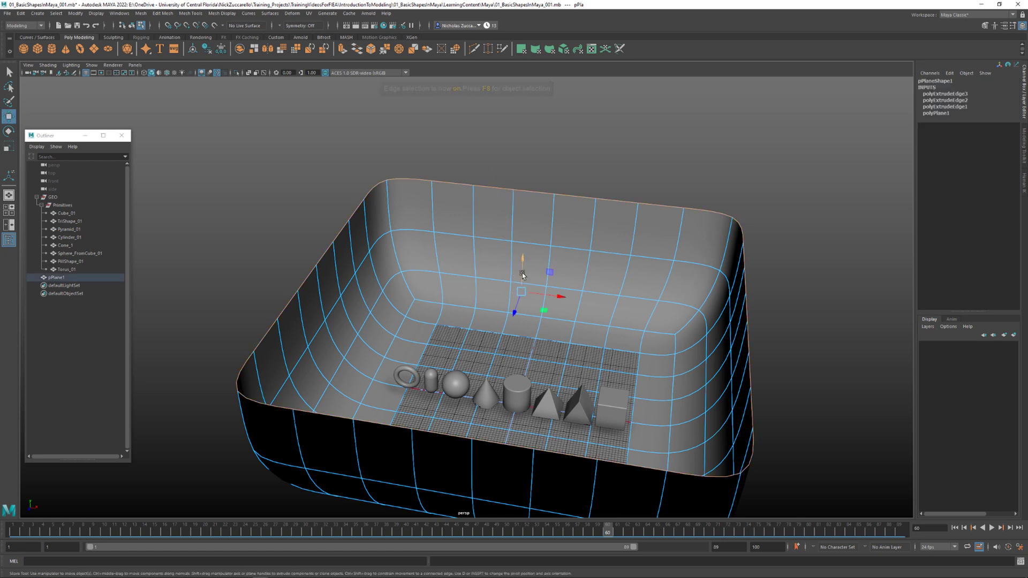
right_click_drag(561, 238, 560, 259, "shift")
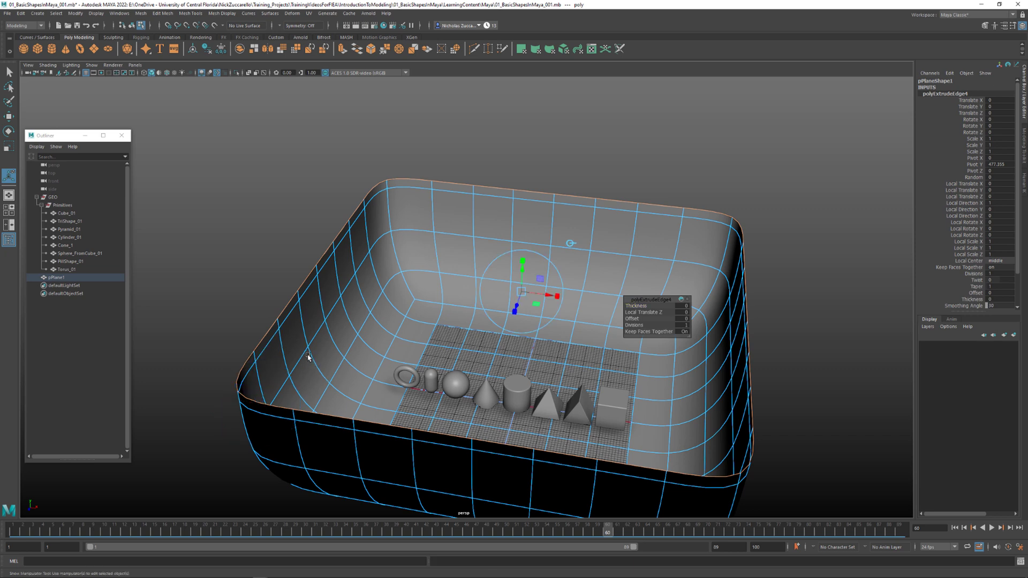
Raise the extruded rim with a Translate Y of 400 and return to object selection
left_click_drag(529, 268, 519, 172)
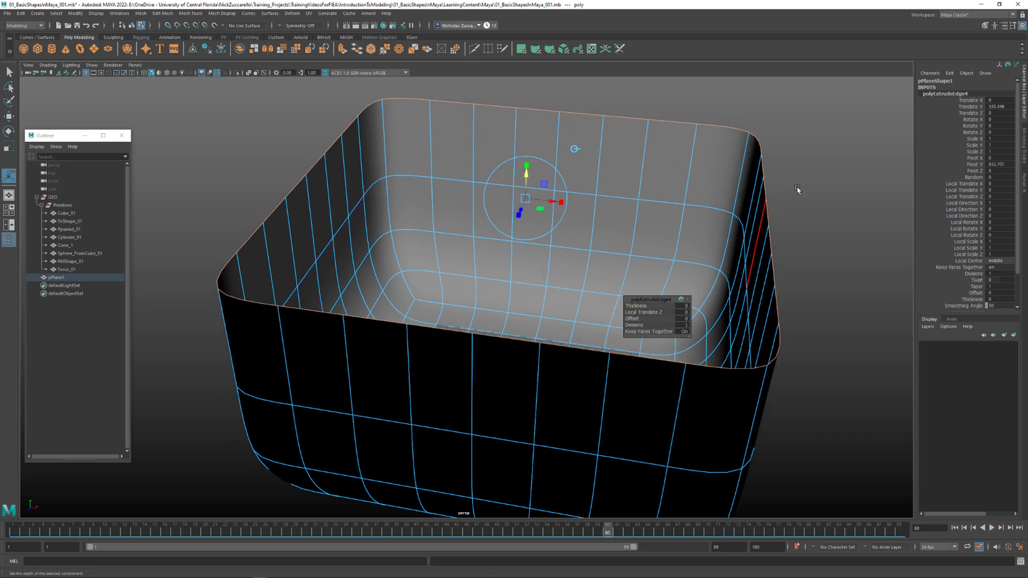
double_click(1000, 107)
type("400")
key("Return")
left_click(814, 206)
left_click_drag(811, 212, 810, 242, "alt")
key("F8")
key("q")
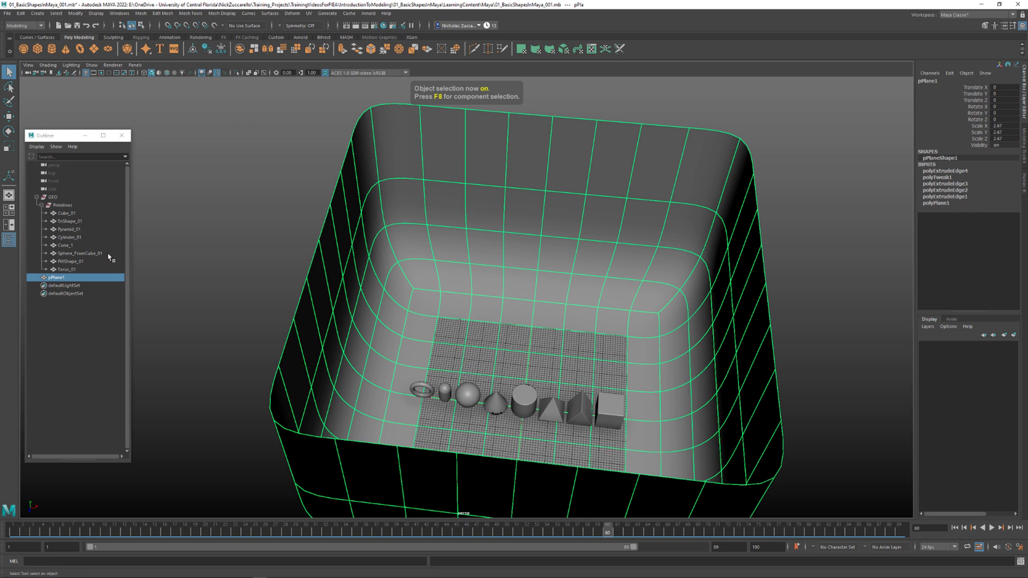
Rename the walled plane InfinityWall and parent it under the GEO group
double_click(63, 278)
type("InfinityWall")
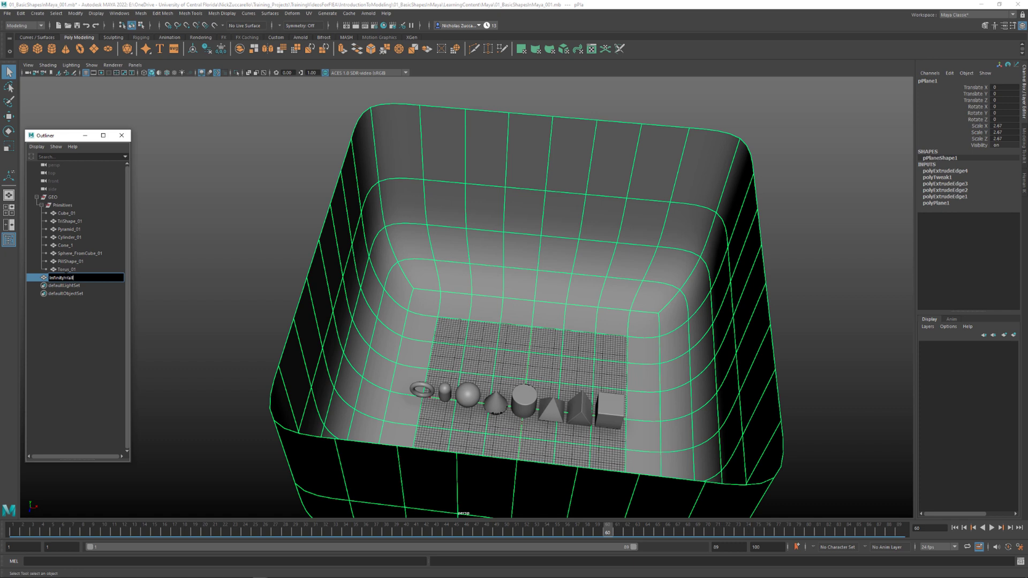
key("Return")
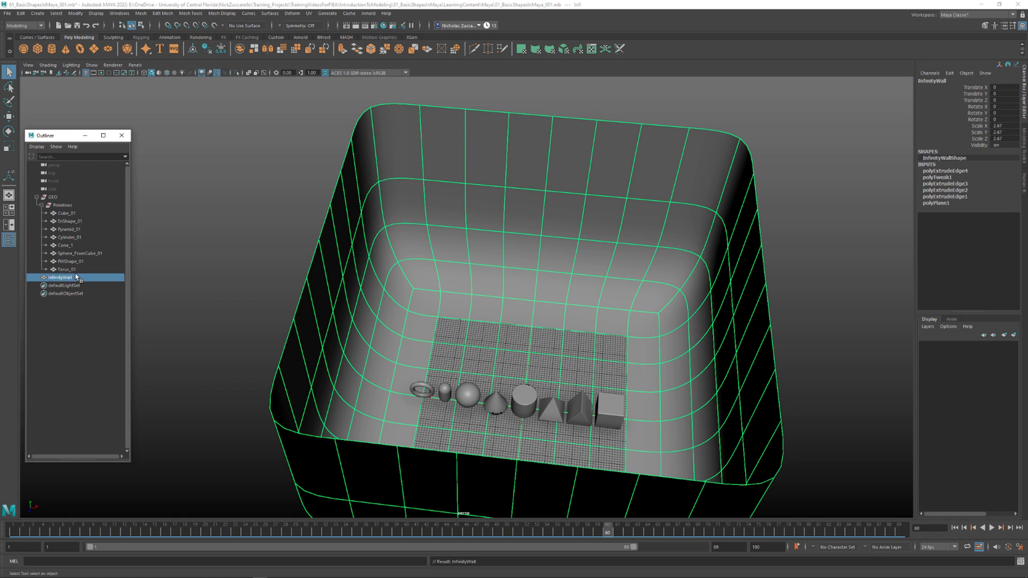
left_click_drag(69, 279, 58, 203)
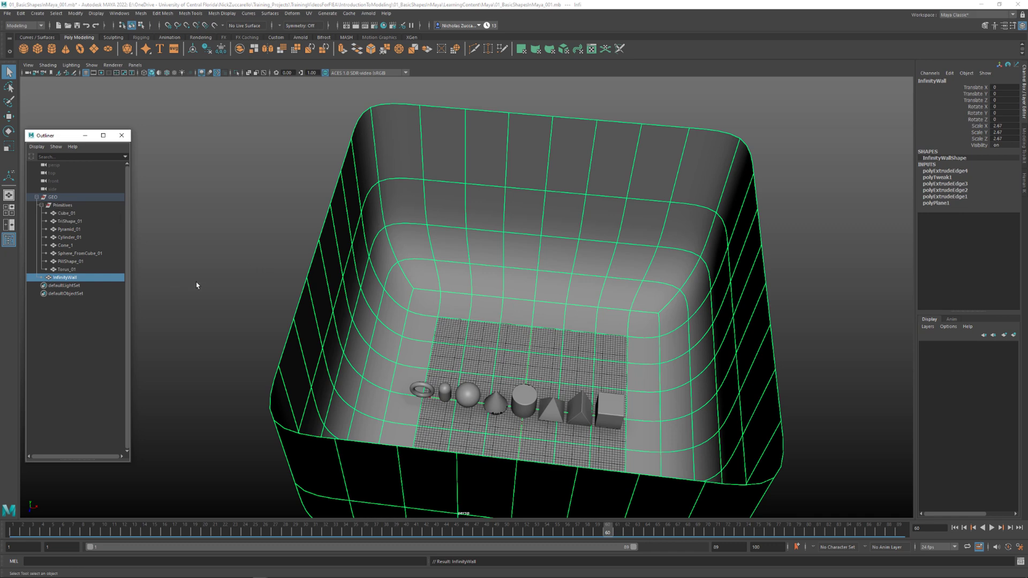
Delete the construction history of InfinityWall and deselect it
left_click_drag(619, 353, 611, 352, "alt")
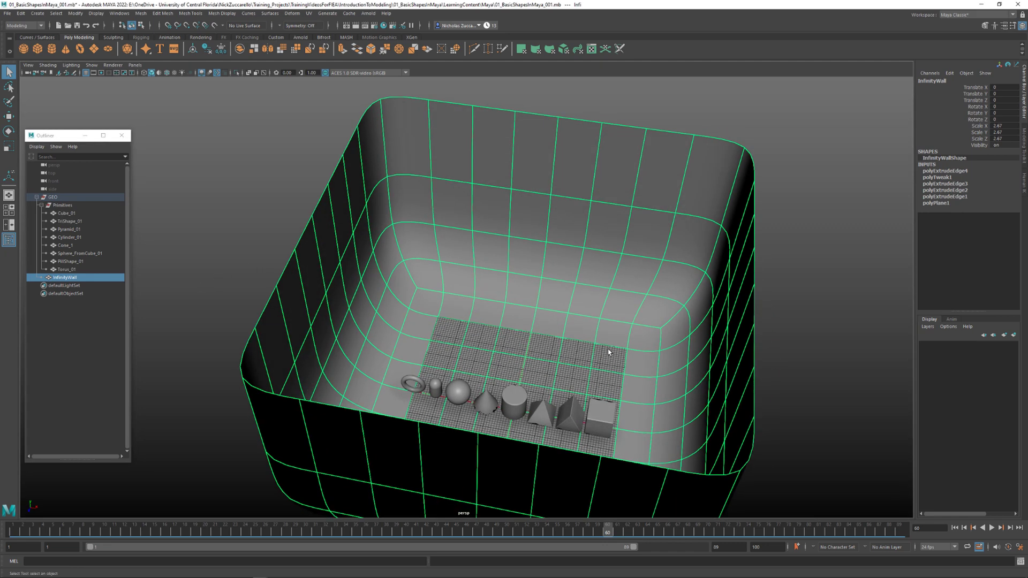
key("alt+shift+d")
left_click_drag(798, 358, 730, 306, "alt")
left_click(720, 349)
left_click_drag(719, 349, 726, 345, "alt")
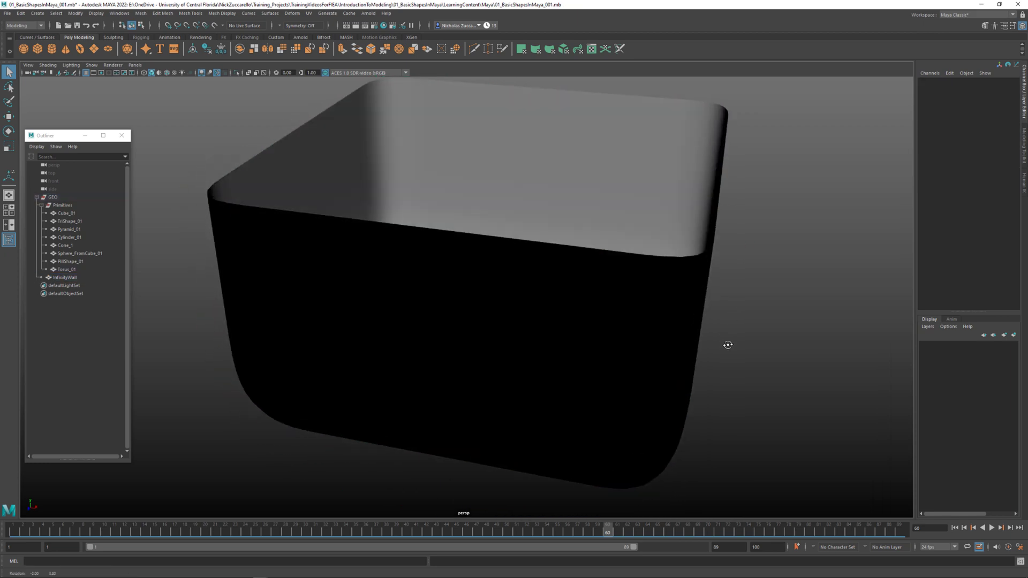
Turn on backface culling in the viewport and check the view through the near walls to the primitives
left_click(628, 225)
left_click(48, 65)
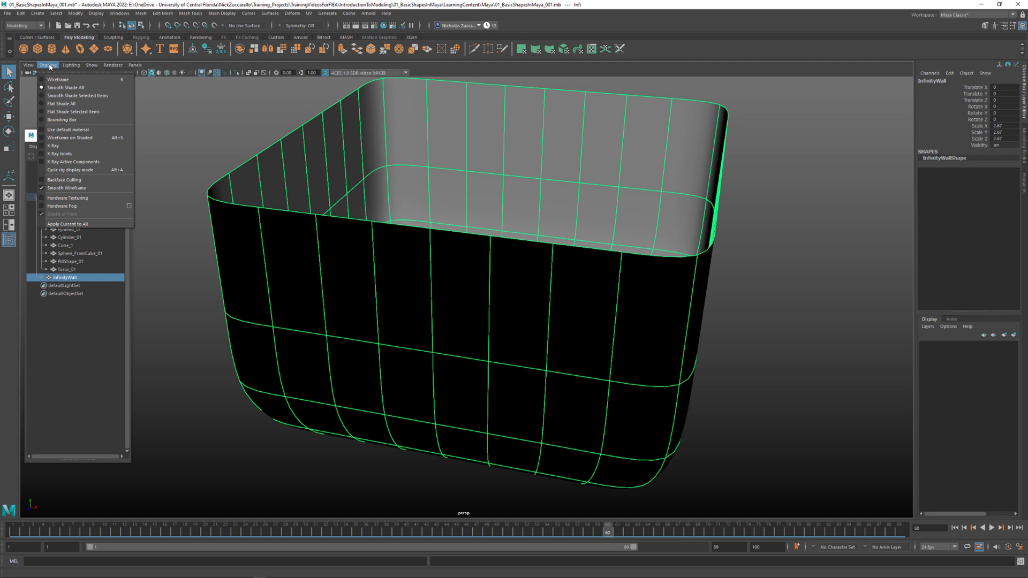
left_click(74, 180)
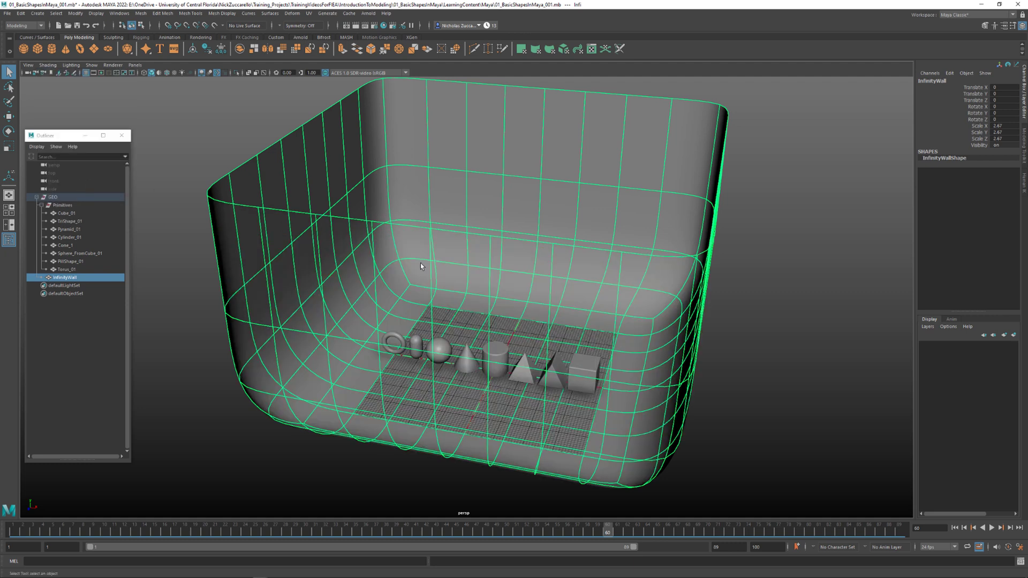
left_click(773, 333)
left_click_drag(771, 327, 638, 291, "alt")
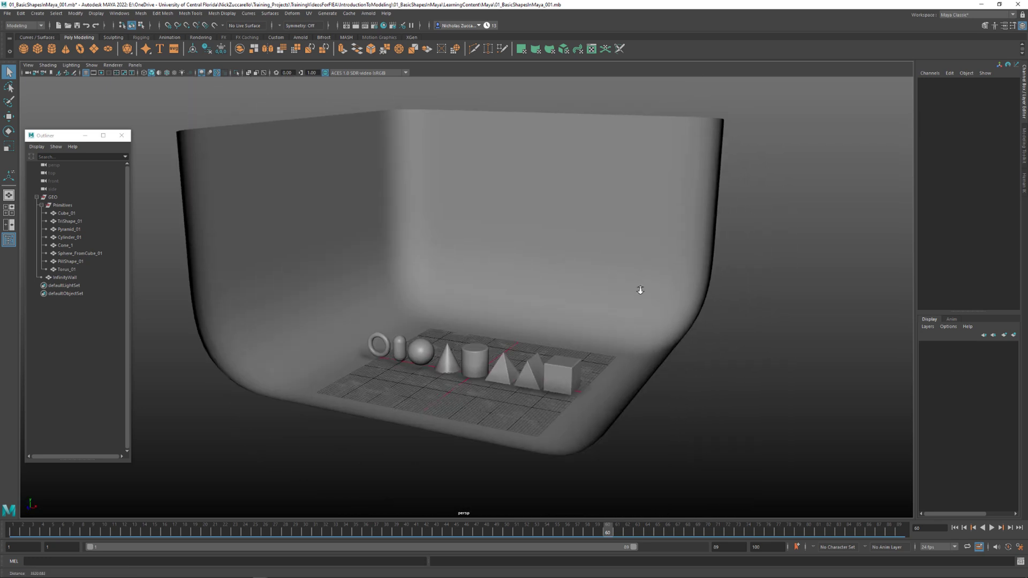
right_click_drag(638, 291, 574, 294, "alt")
left_click_drag(574, 294, 558, 282, "alt")
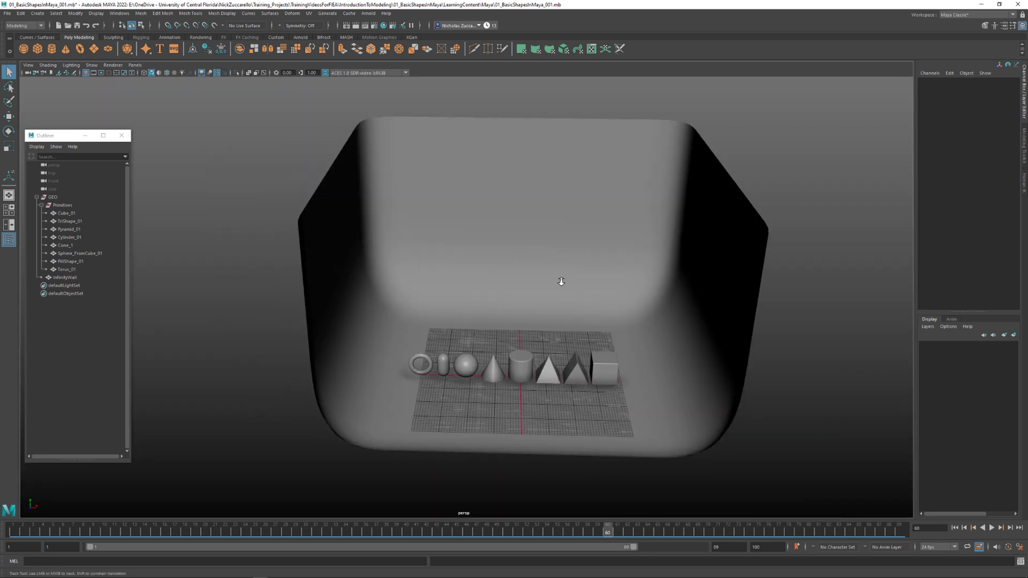
right_click_drag(558, 282, 620, 316, "alt")
left_click_drag(619, 317, 585, 285, "alt")
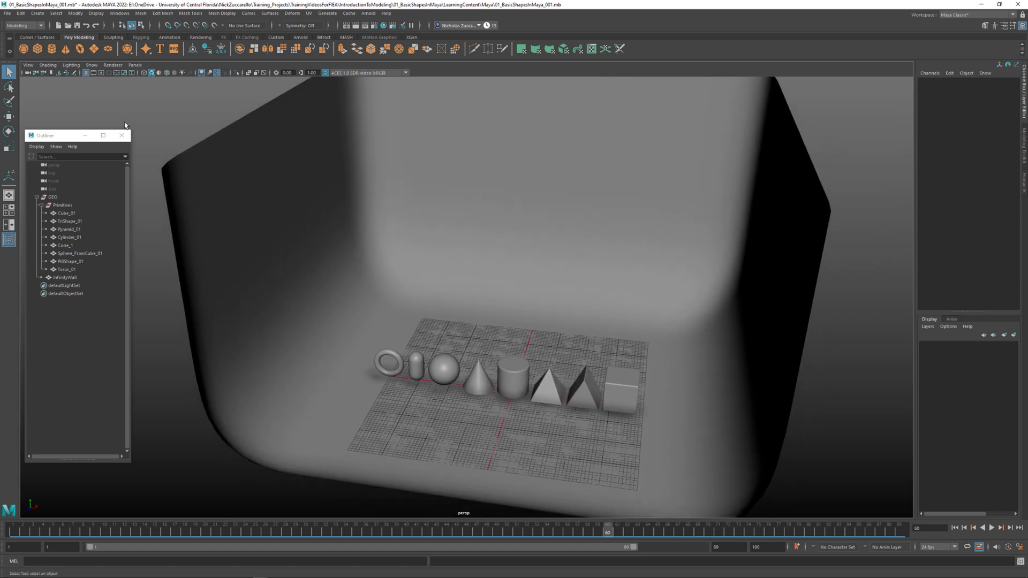
Hide the viewport grid and frame the primitives against the curved backdrop
left_click(89, 73)
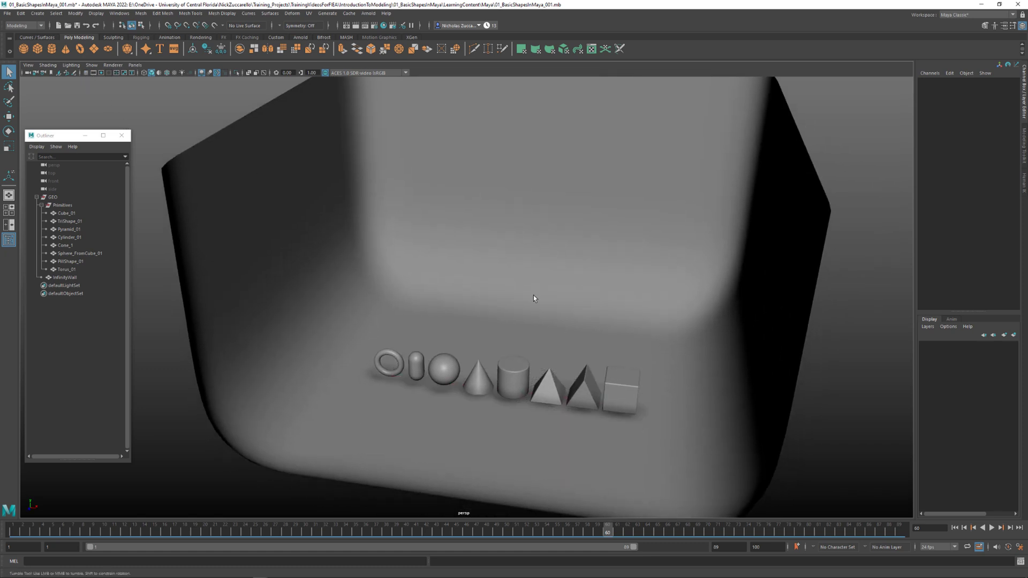
left_click_drag(533, 295, 519, 271, "alt")
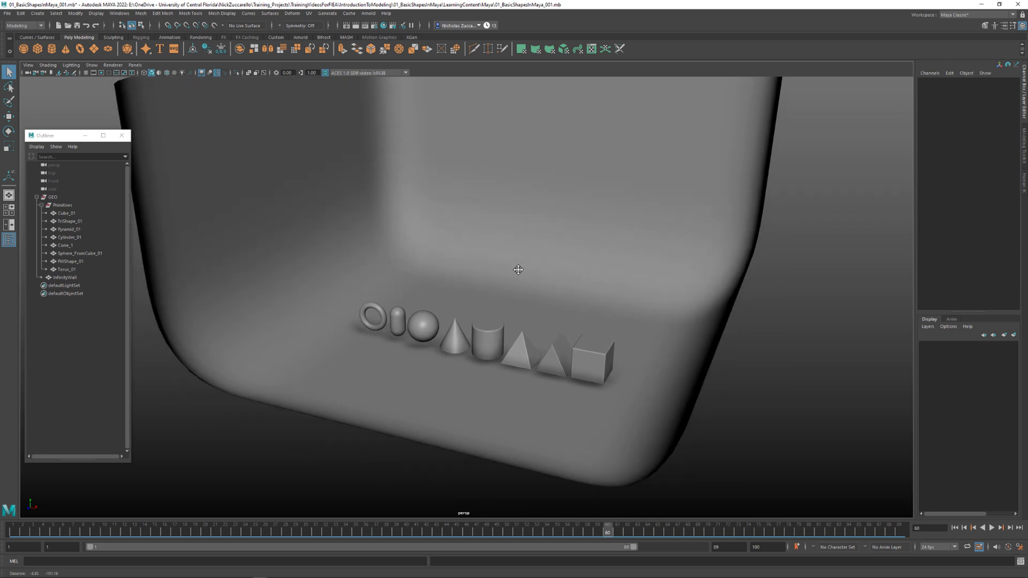
right_click_drag(519, 271, 556, 318, "alt")
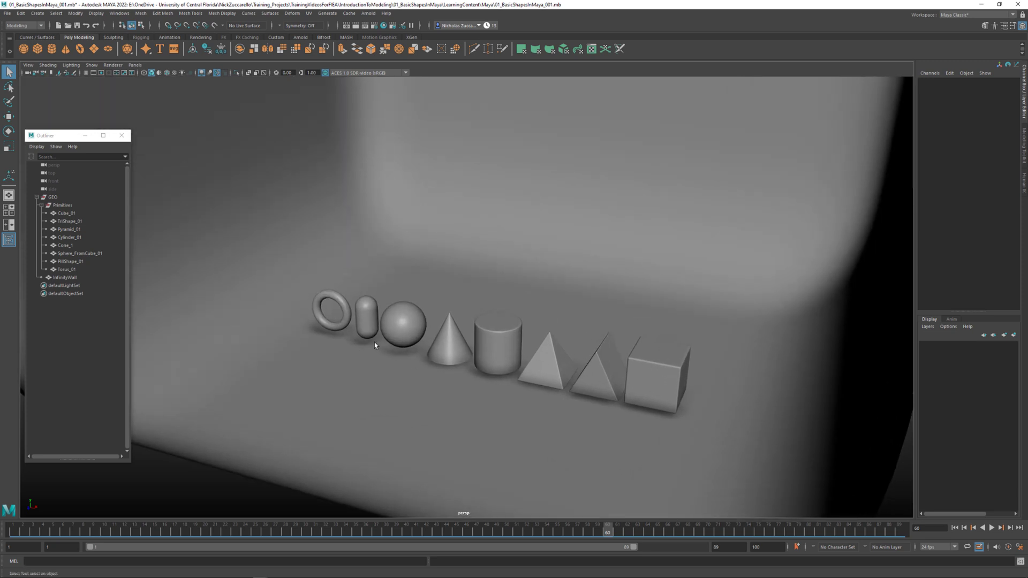
Switch the viewport's ambient occlusion off and back on to compare the contact shading around the primitives
left_click(202, 73)
left_click(201, 73)
left_click_drag(498, 271, 348, 244, "alt")
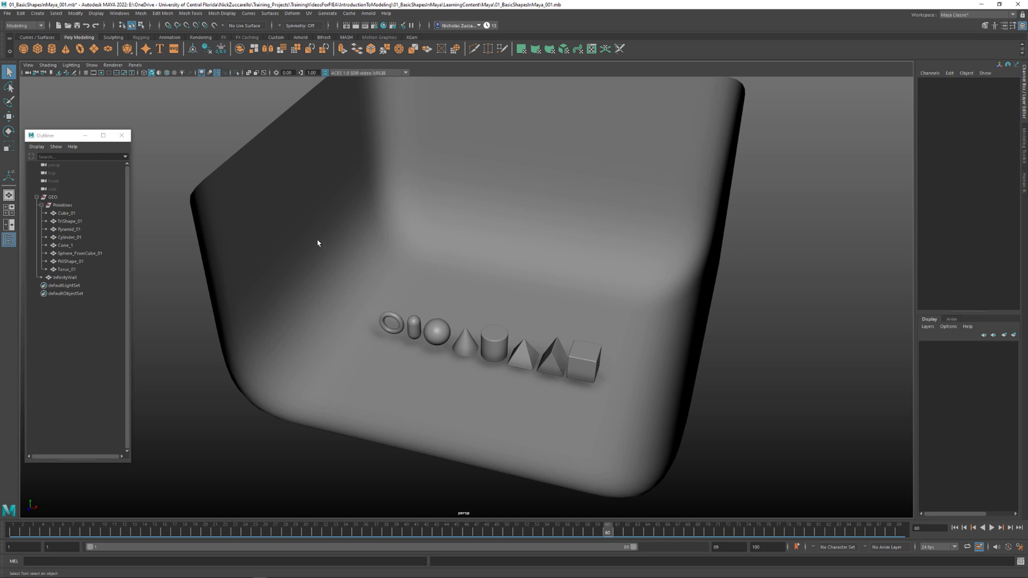
Select InfinityWall and switch off its smooth mesh preview to show the unsmoothed mesh
left_click(300, 236)
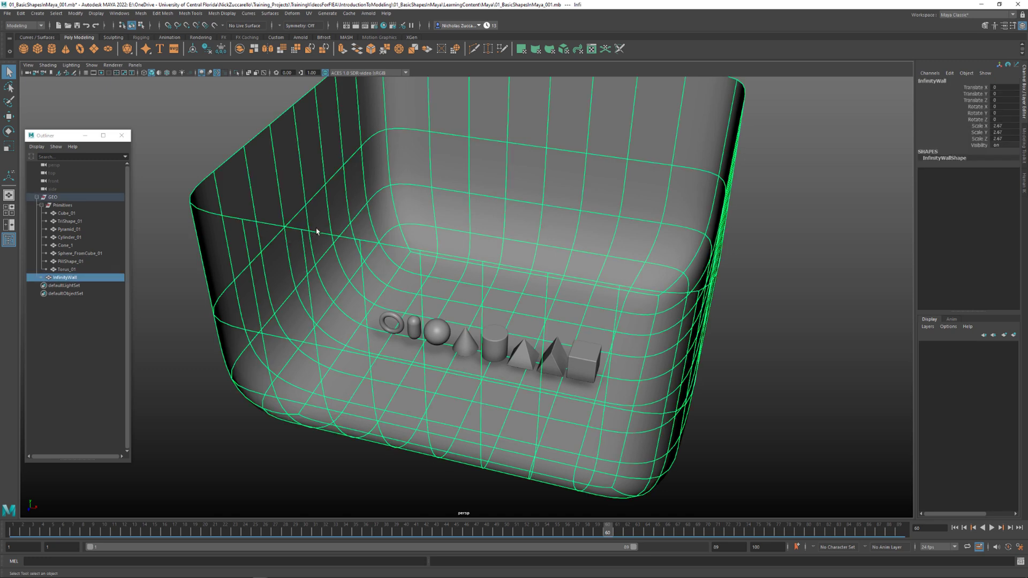
left_click_drag(316, 230, 338, 245, "alt")
key("1")
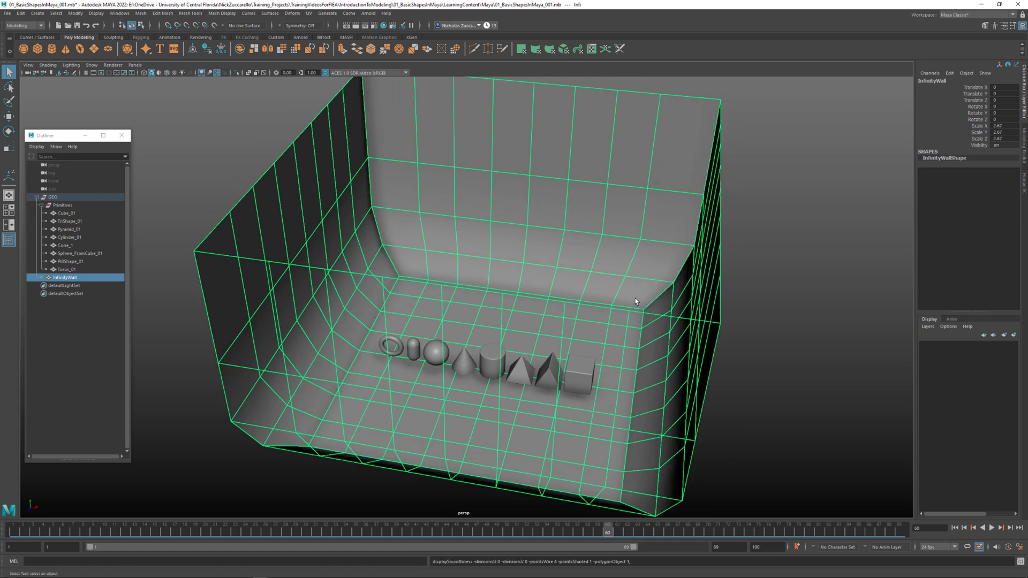
left_click(798, 312)
left_click(692, 261)
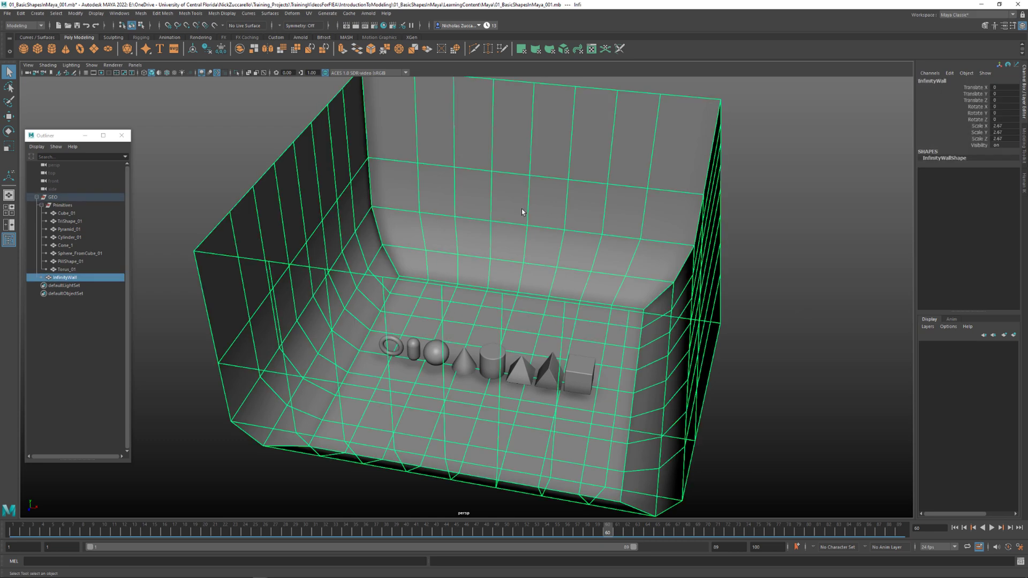
Soften all edges of InfinityWall and inspect its shading with the Move tool active
left_click_drag(466, 185, 361, 151, "alt")
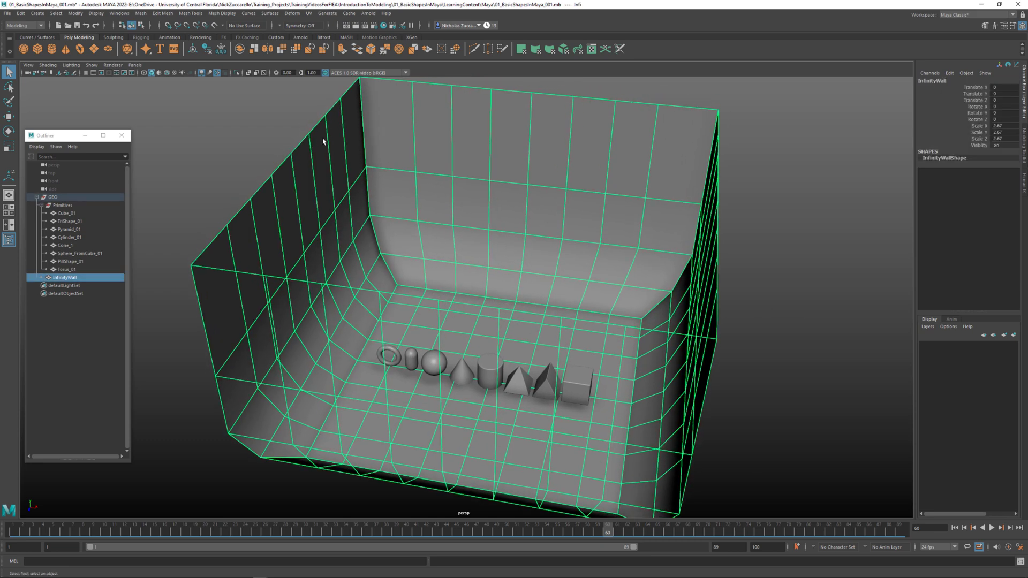
left_click(221, 13)
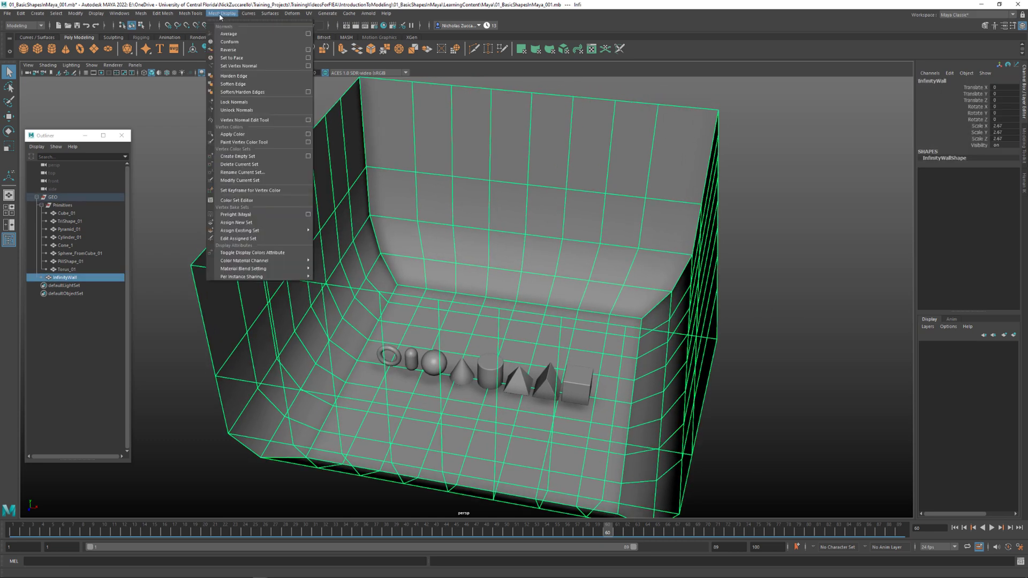
left_click(233, 84)
key("w")
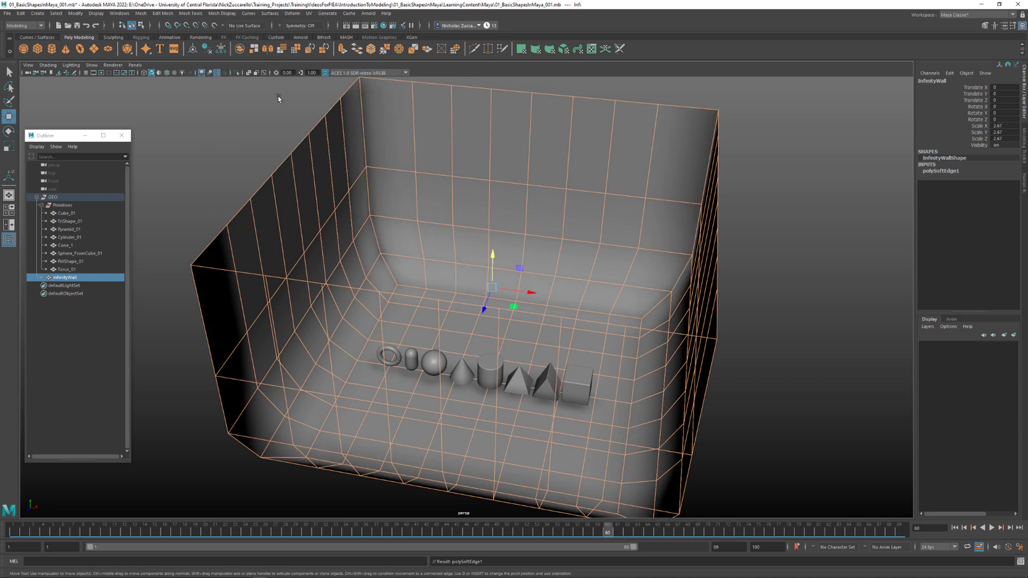
left_click_drag(764, 242, 563, 225, "alt")
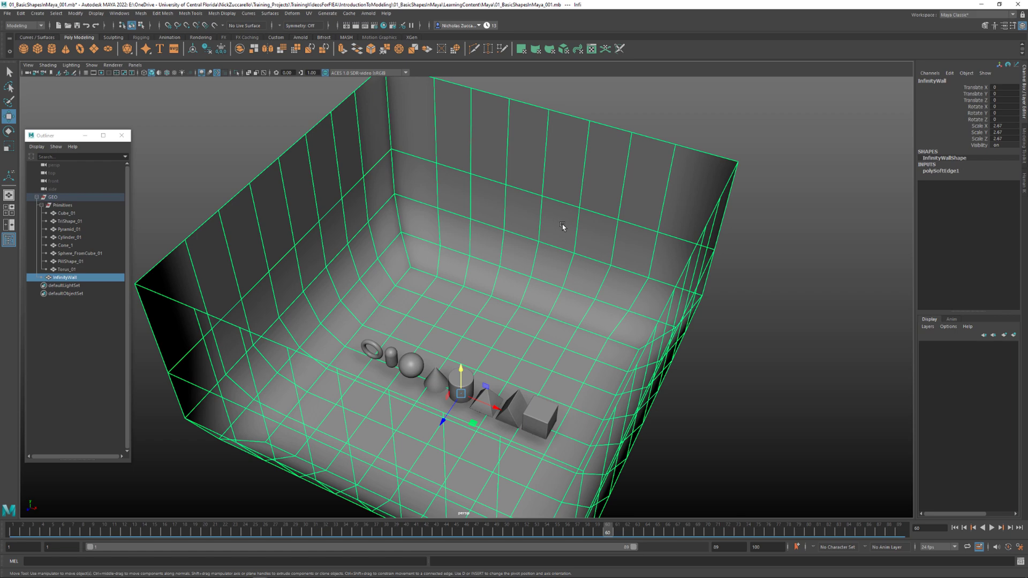
Delete InfinityWall's construction history and freeze its transformations
key("alt+shift+d")
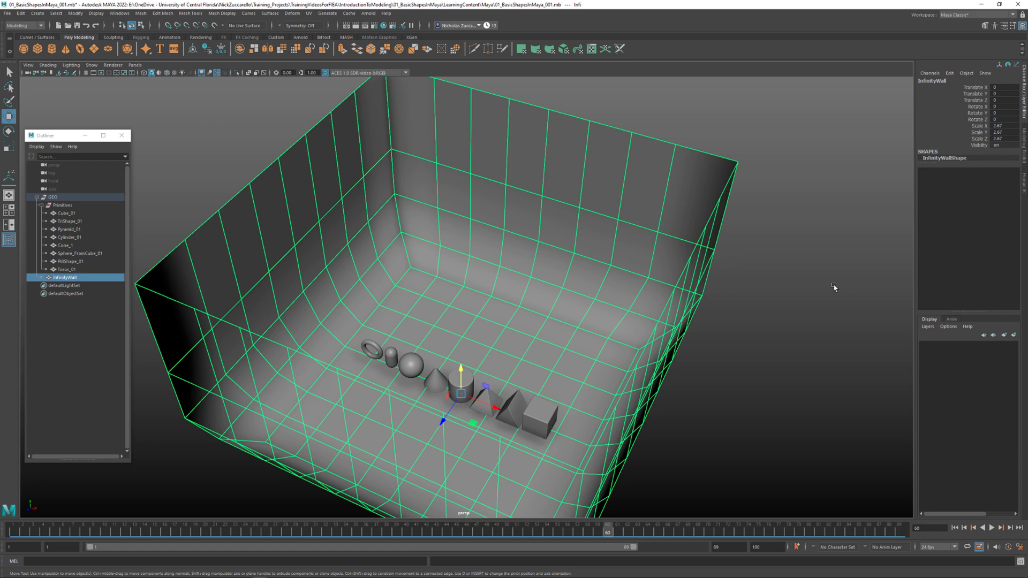
left_click_drag(834, 287, 628, 306, "alt")
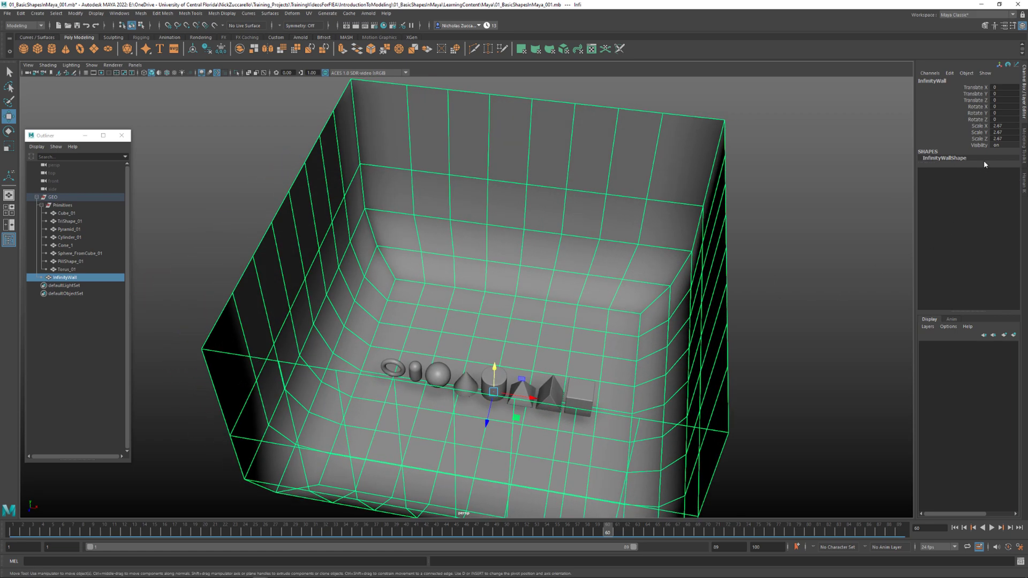
left_click(75, 13)
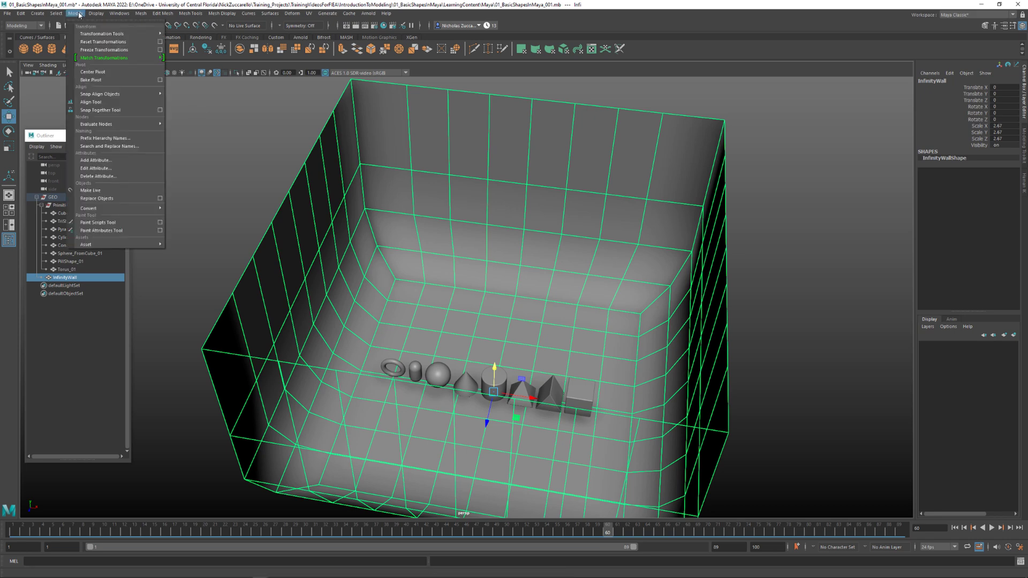
left_click(92, 50)
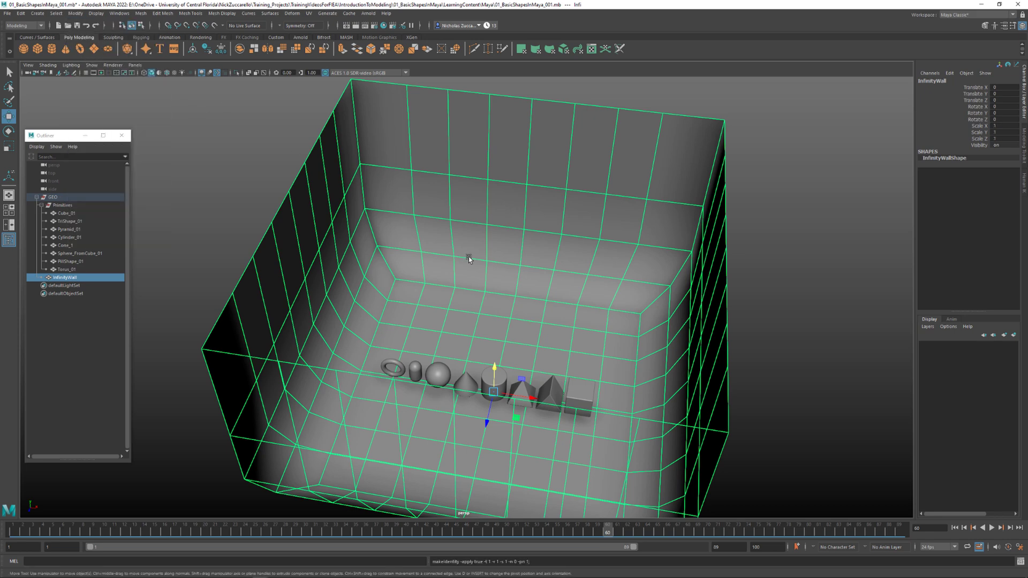
left_click_drag(468, 256, 519, 263, "alt")
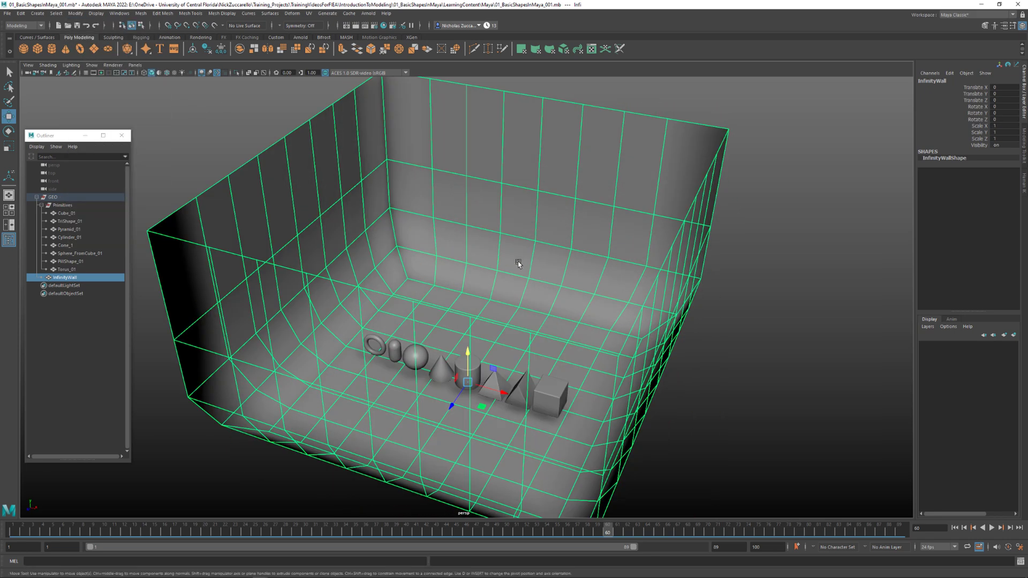
Switch ambient occlusion off and back on to compare how it shades the unsmoothed InfinityWall mesh
left_click(719, 333)
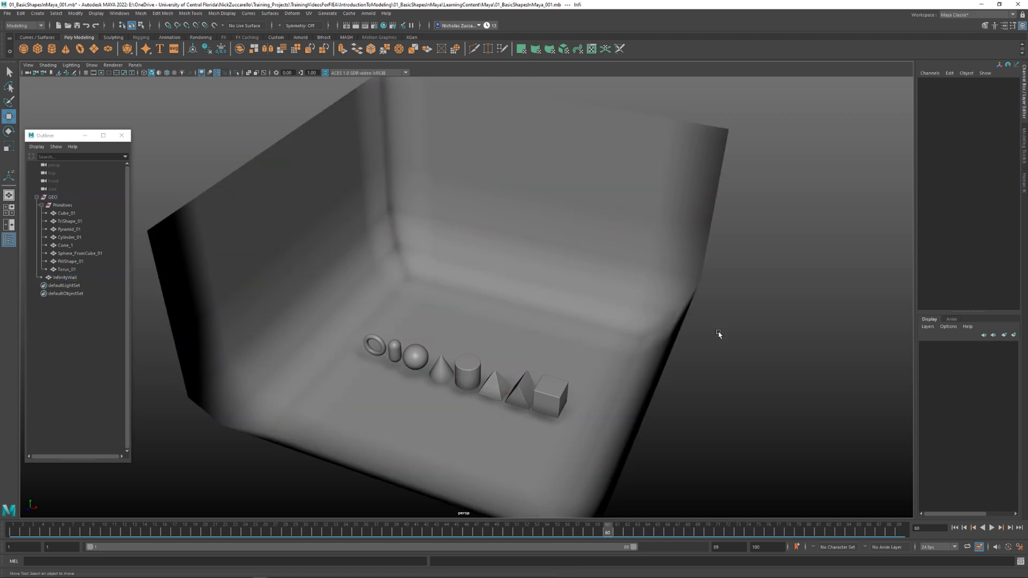
left_click(414, 209)
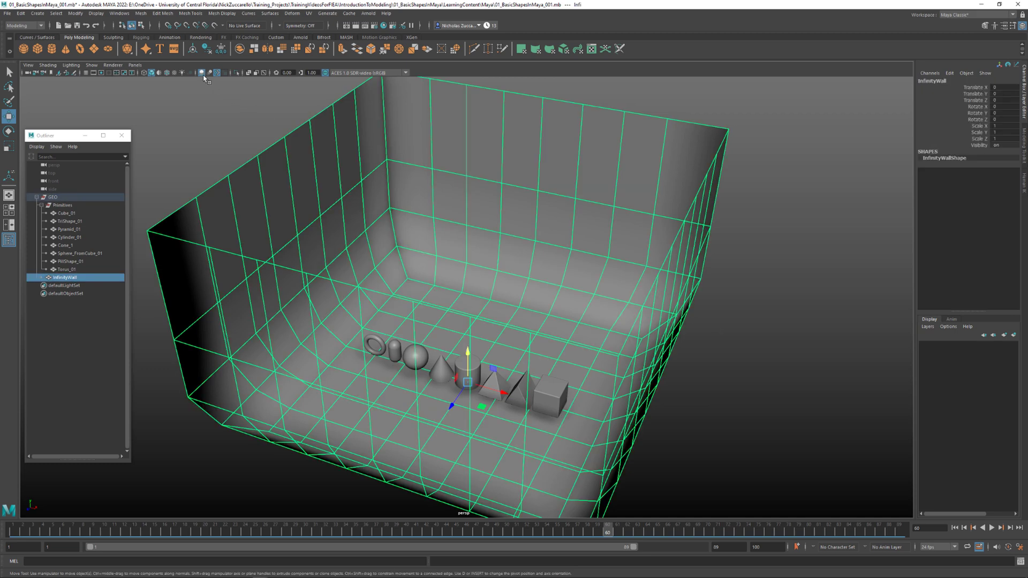
left_click(201, 73)
left_click(257, 124)
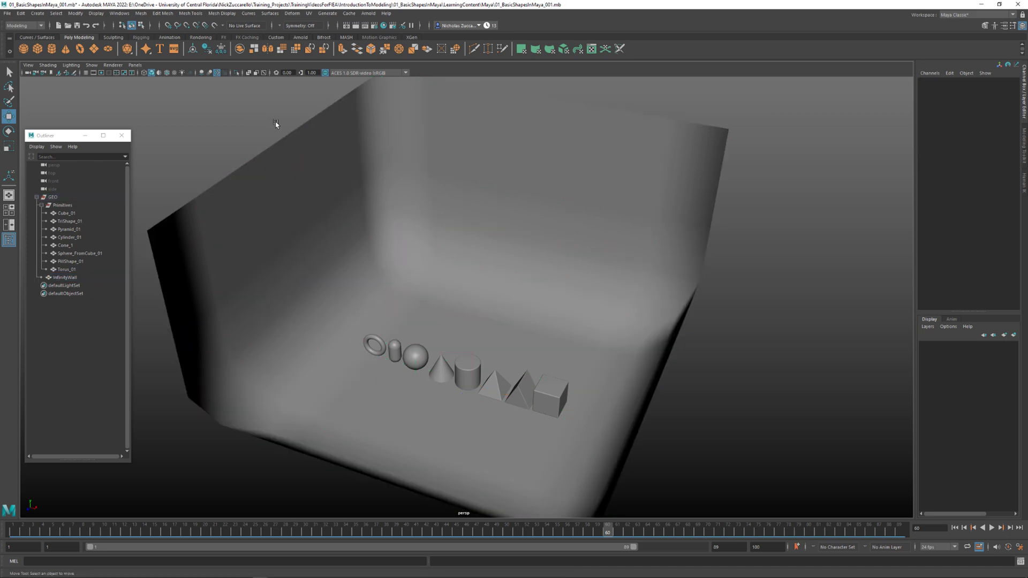
left_click_drag(257, 124, 432, 202, "alt")
left_click(404, 191)
left_click(203, 73)
left_click(223, 121)
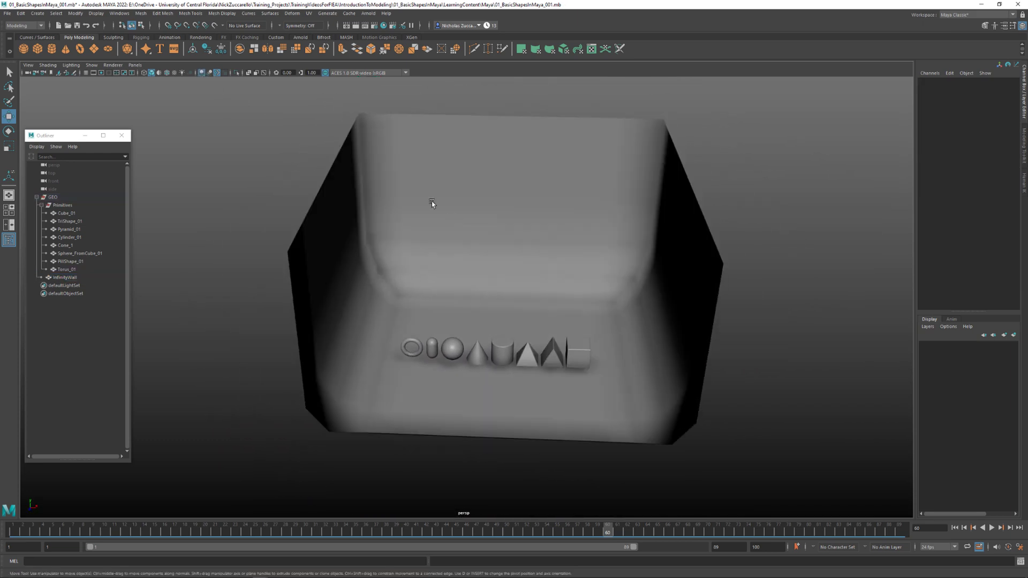
Turn on smooth mesh preview for InfinityWall, comparing it once more with the unsmoothed mesh
left_click(432, 202)
key("3")
left_click(264, 211)
left_click_drag(264, 211, 361, 214, "alt")
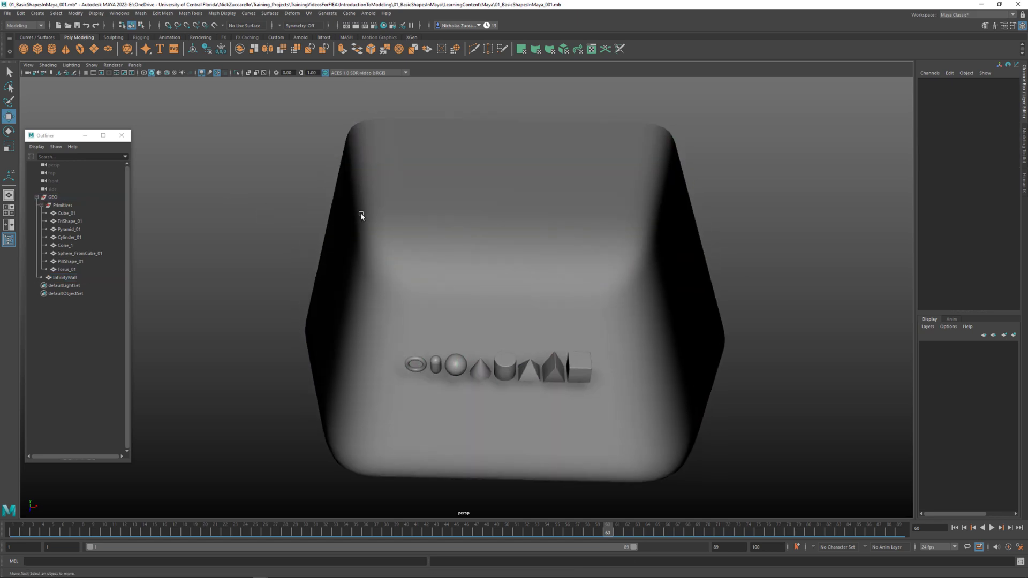
left_click(360, 214)
mouse_move(436, 246)
left_mouse_down("alt")
mouse_move(423, 221)
mouse_move(398, 226)
mouse_move(455, 209)
mouse_move(451, 252)
mouse_move(435, 258)
left_mouse_up("alt")
key("1")
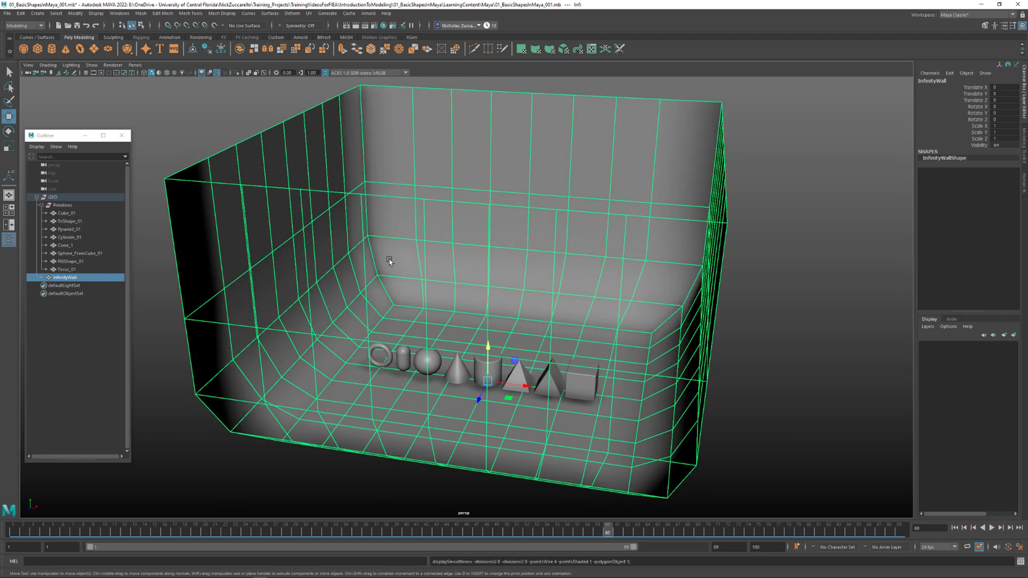
key("3")
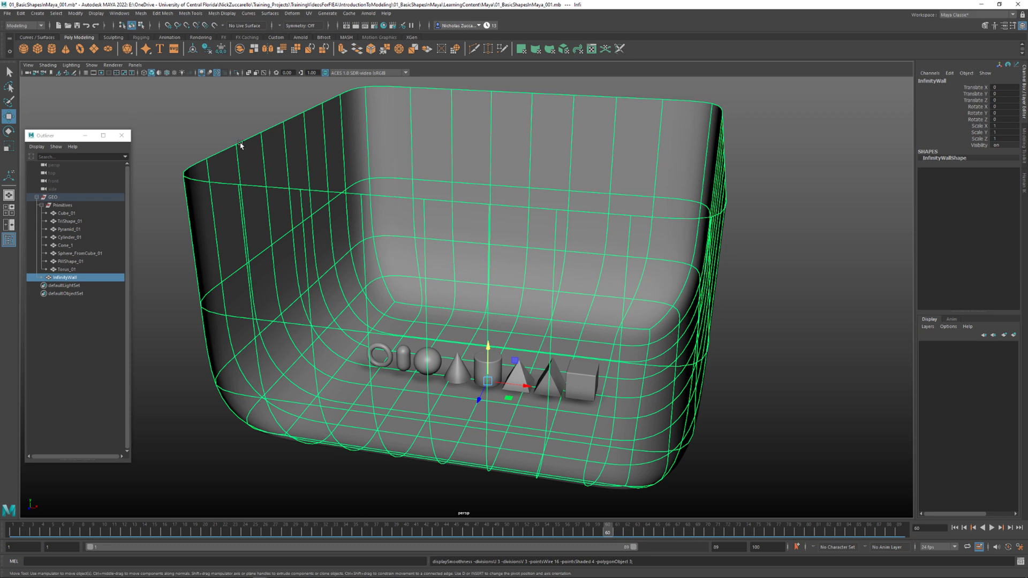
Convert InfinityWall's smooth mesh preview to real polygons
scroll(251, 150, "down", 3)
scroll(251, 150, "down", 2)
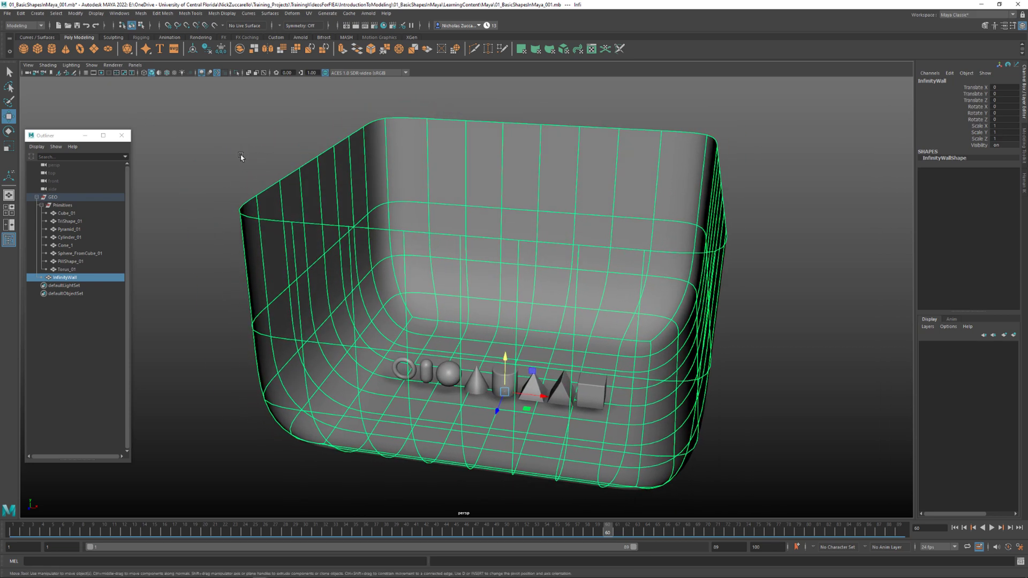
left_click(75, 13)
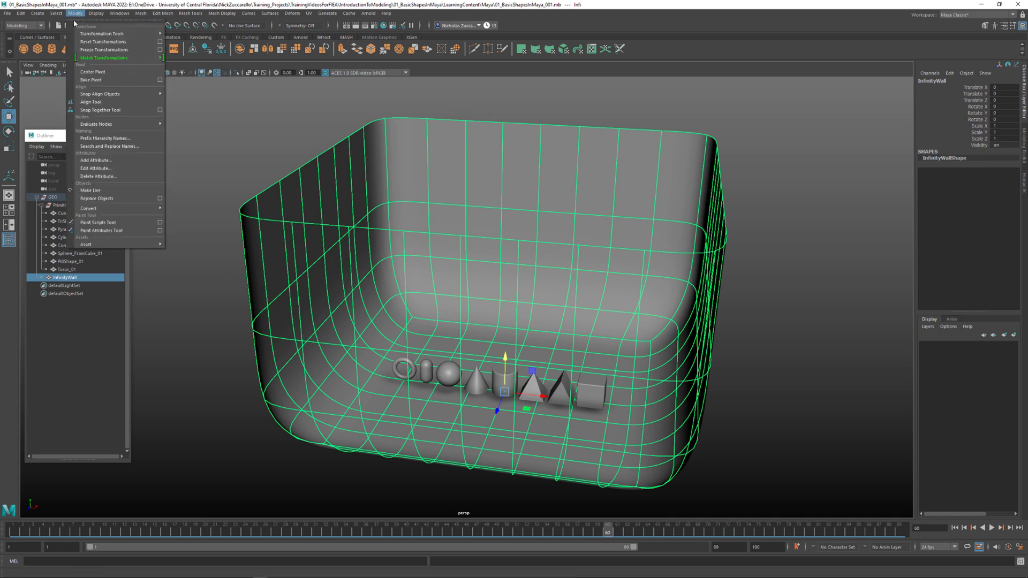
mouse_move(128, 208)
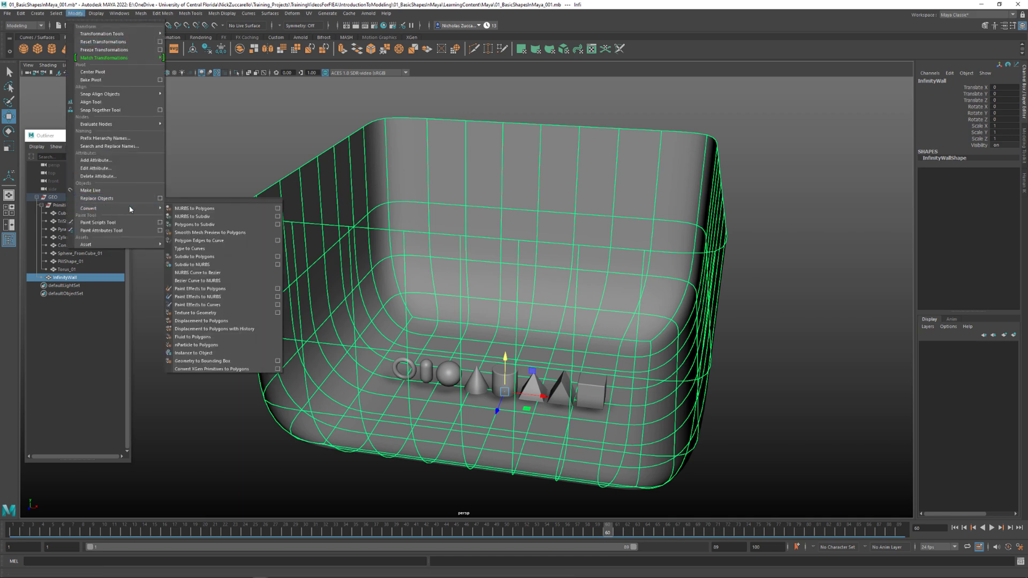
left_click(268, 231)
left_click(231, 185)
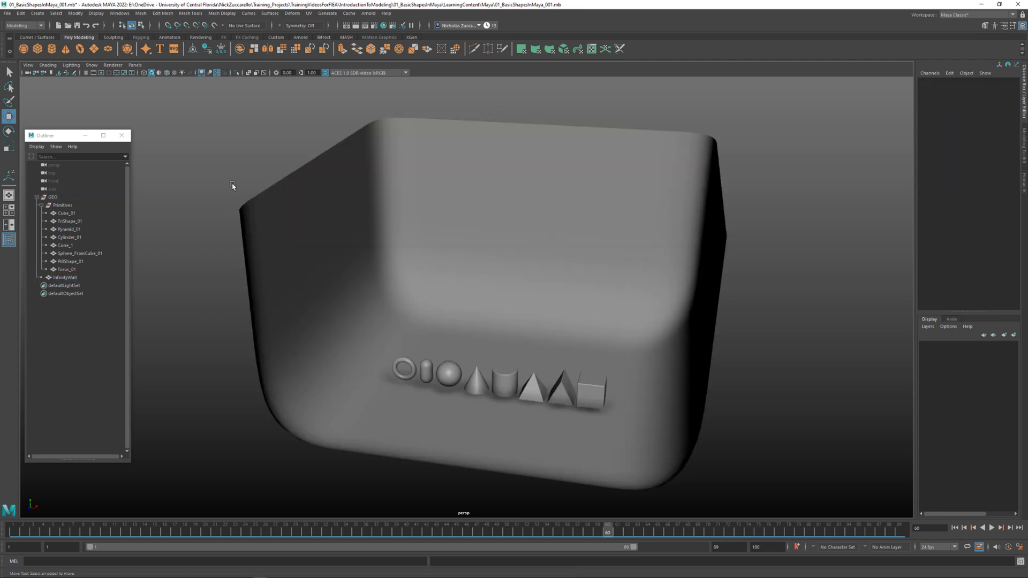
Set the Divisions of InfinityWall's polySmoothFace1 input to 0 and view the wall deselected
left_click(438, 243)
left_click_drag(797, 223, 817, 236, "alt")
left_click(945, 171)
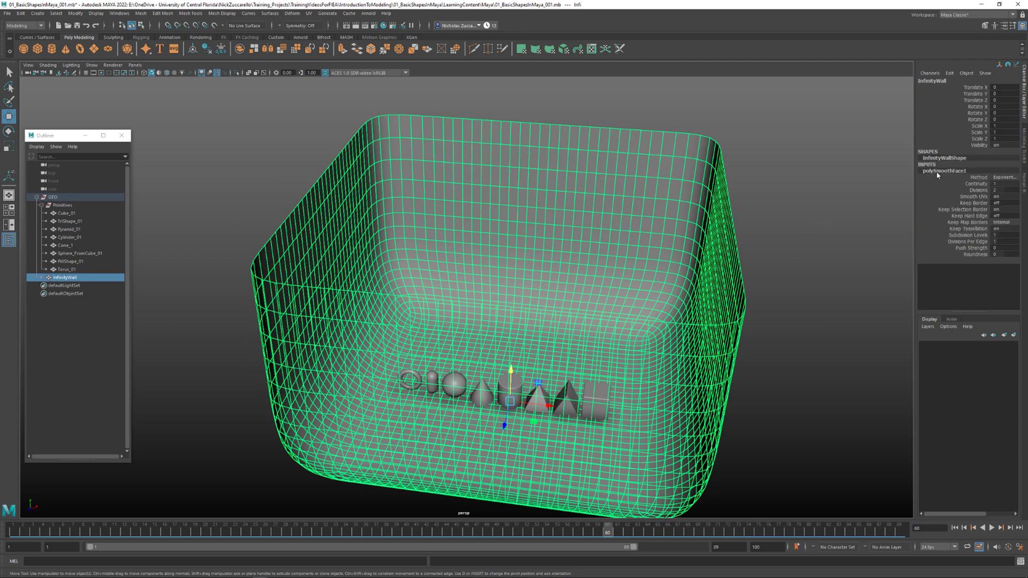
double_click(994, 190)
type("1")
key("Return")
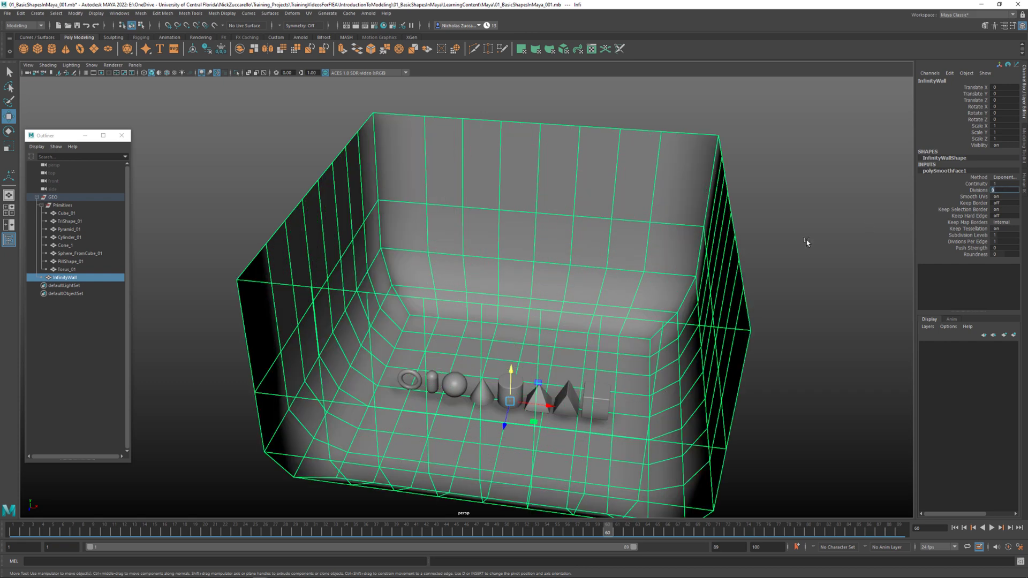
left_click(882, 219)
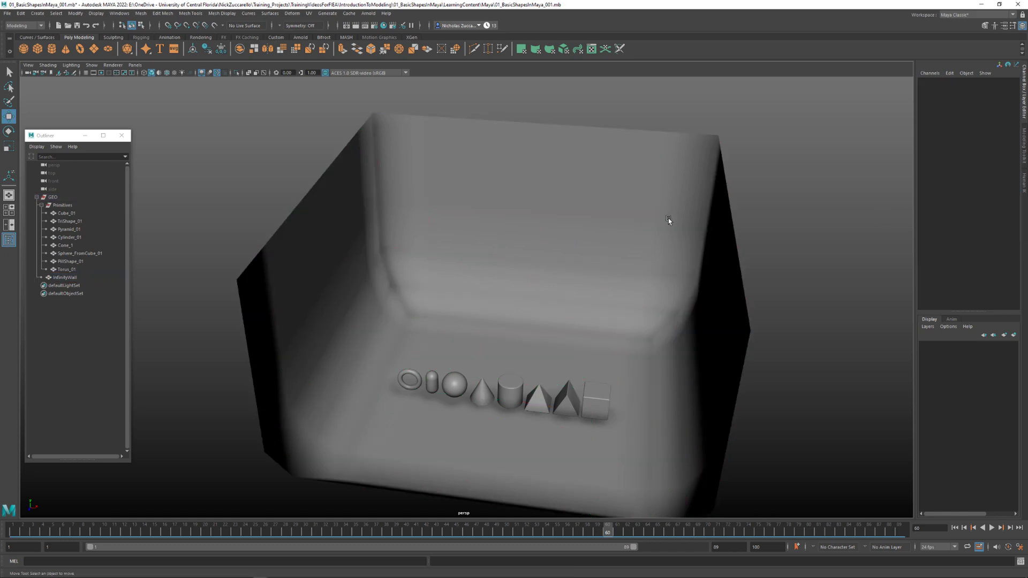
Try 1, 2 and 3 smoothing divisions in turn on InfinityWall to compare the mesh density
left_click(668, 217)
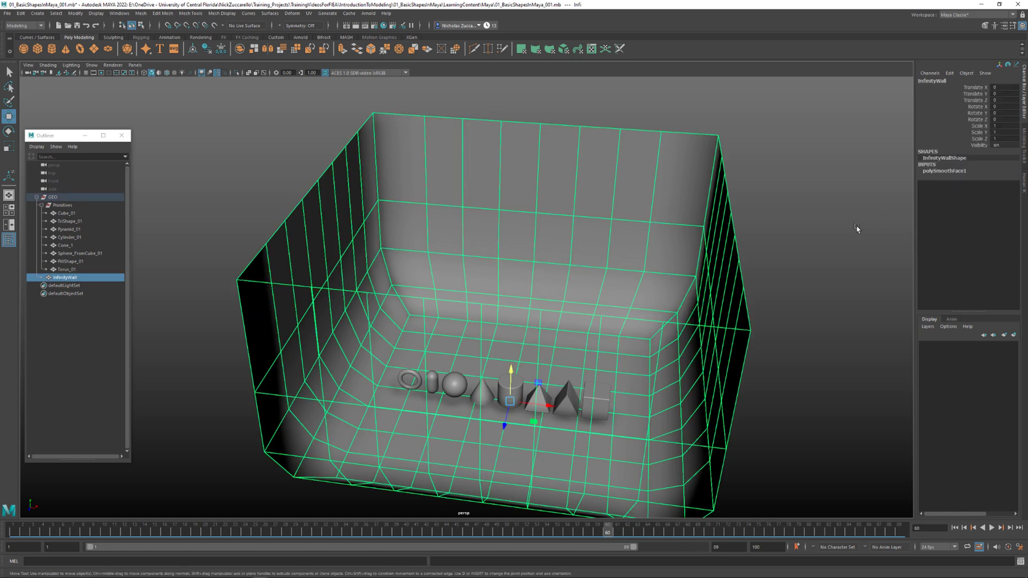
left_click(942, 171)
left_click(999, 190)
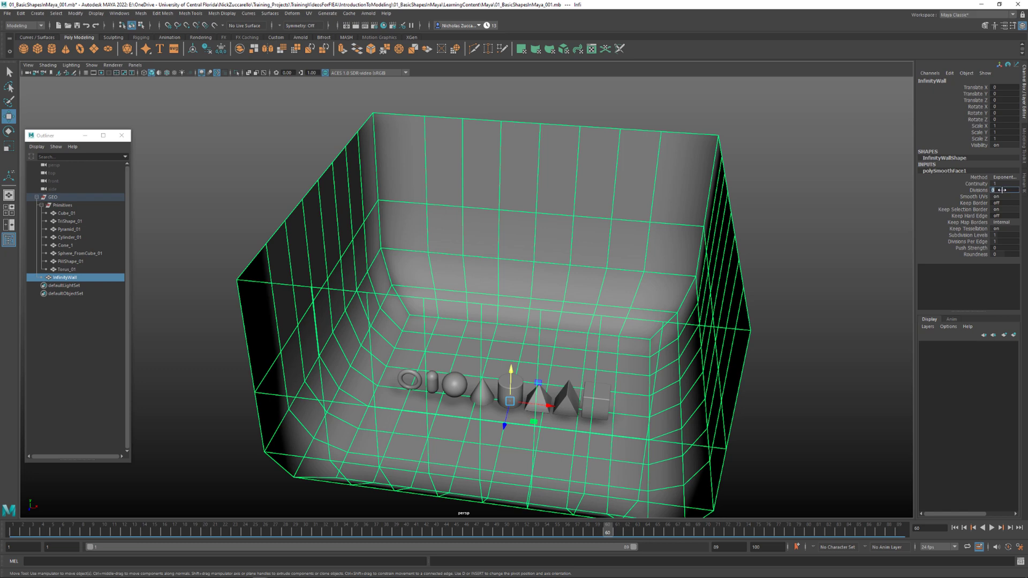
type("1")
key("Return")
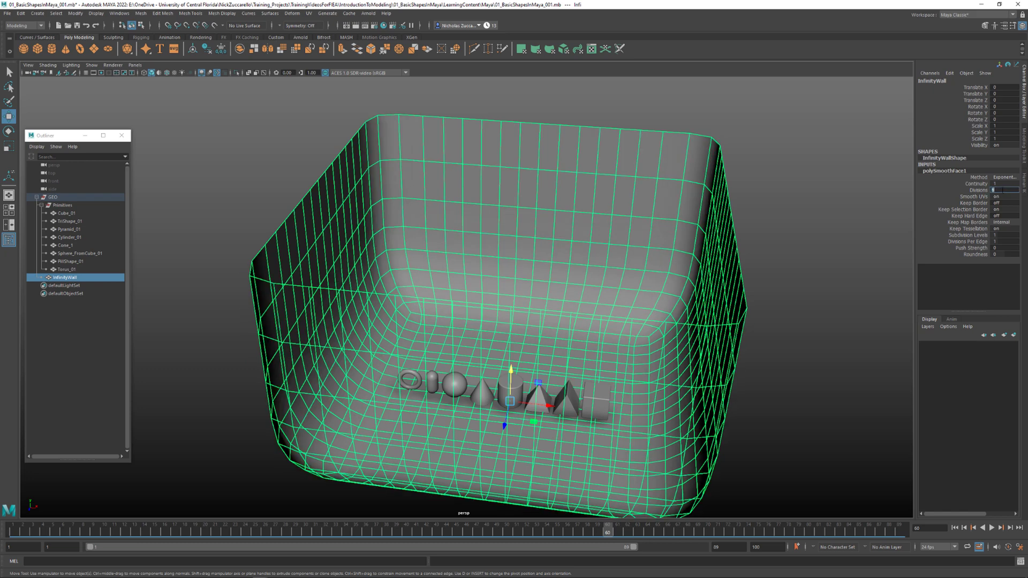
type("2")
key("Return")
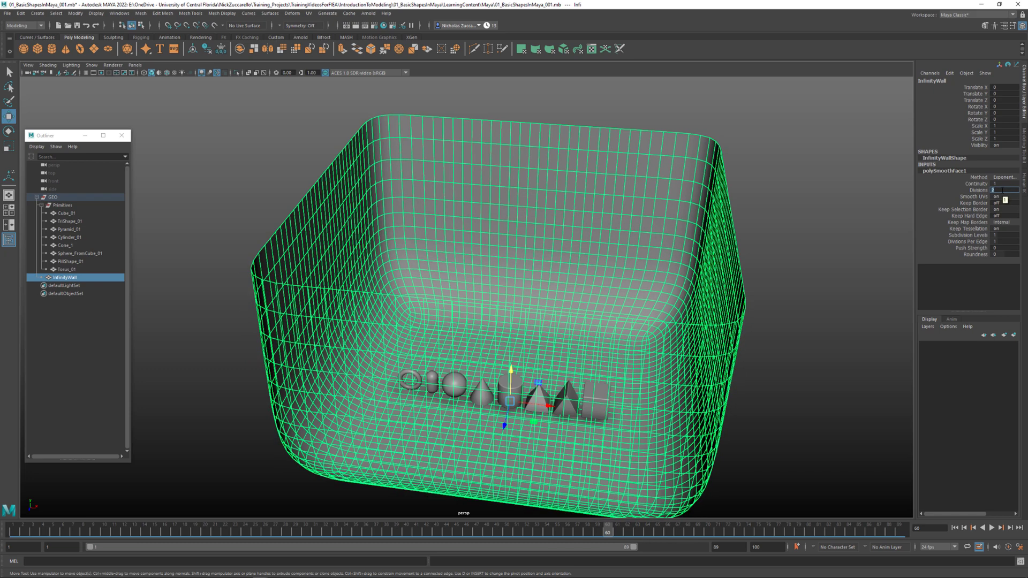
type("3")
key("Return")
left_click(799, 248)
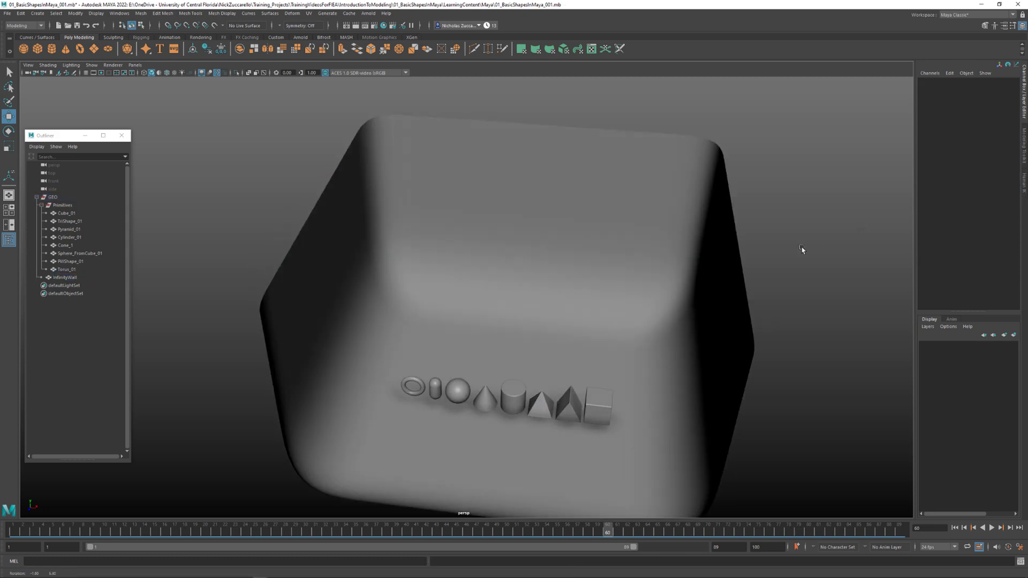
Set the Divisions of InfinityWall's polySmoothFace1 input to 2 and deselect the wall
left_click(673, 231)
left_click_drag(760, 240, 771, 243, "alt")
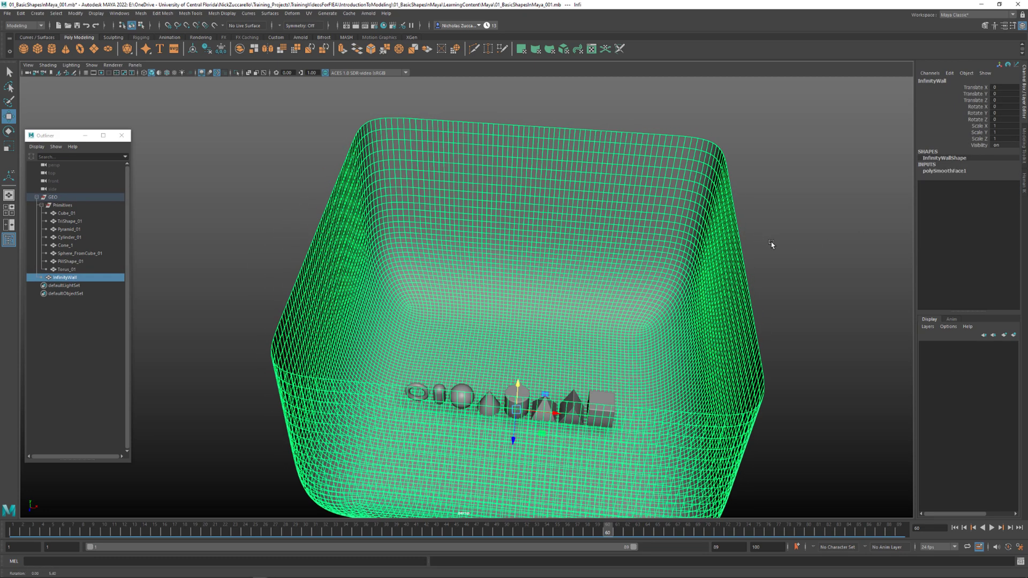
left_click(945, 171)
double_click(1002, 191)
type("2")
key("Return")
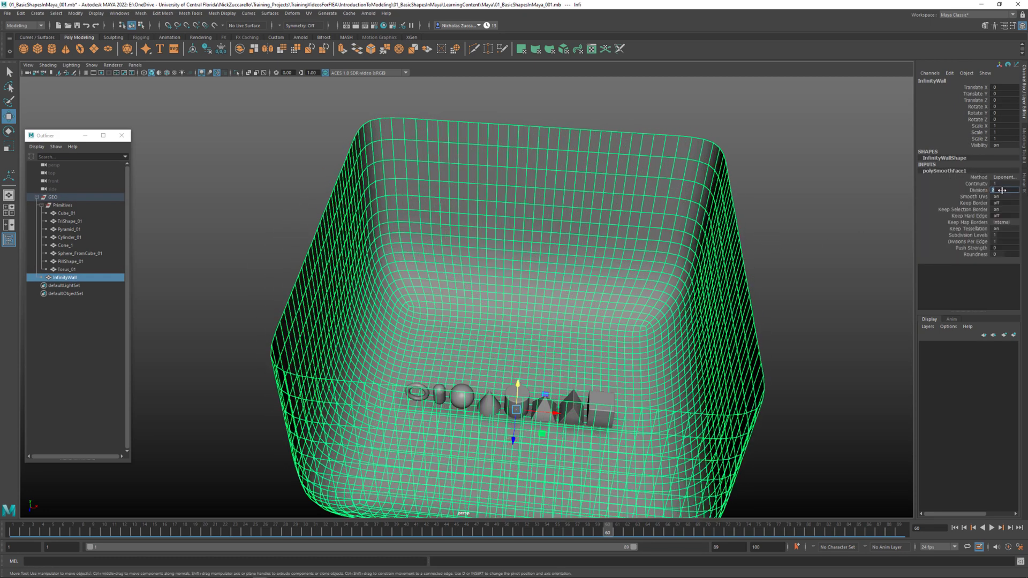
left_click(844, 256)
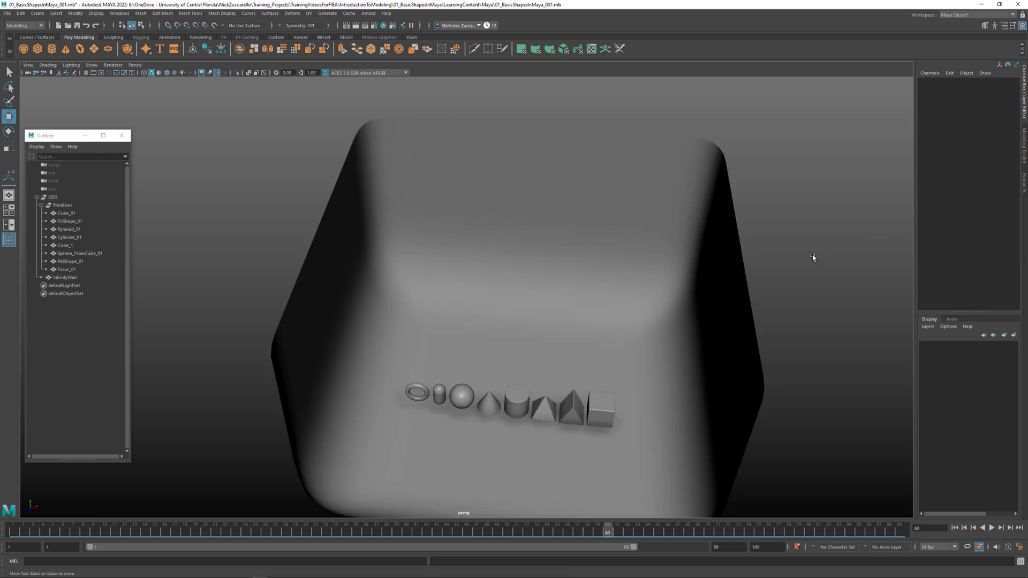
Examine the smoothed backdrop from the front and frame the full row of primitives close up
left_click_drag(701, 254, 622, 224, "alt")
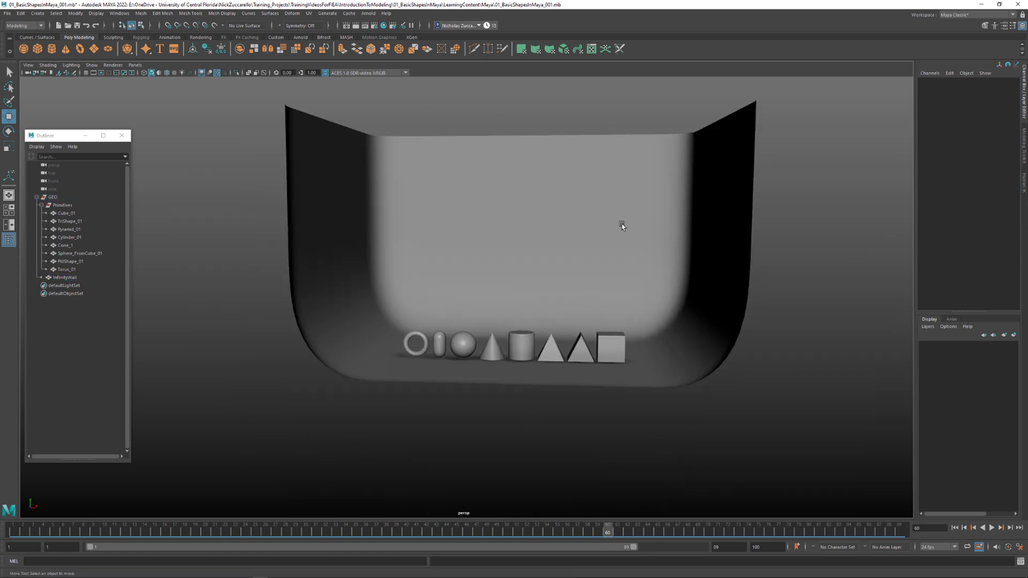
left_click(627, 224)
left_click(780, 264)
right_click_drag(615, 248, 609, 273, "alt")
left_click_drag(609, 274, 548, 250, "alt")
right_click_drag(548, 250, 759, 309, "alt")
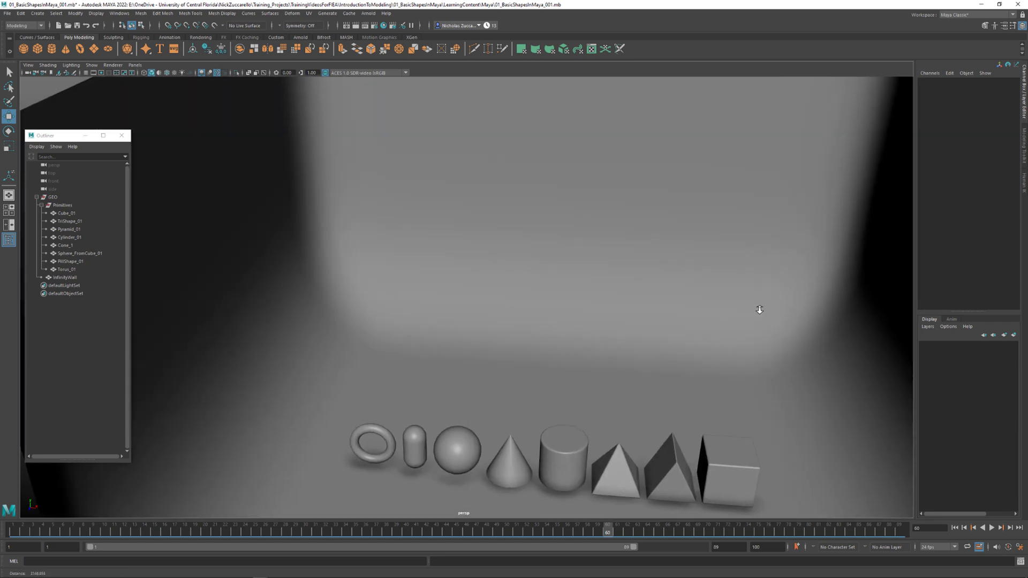
middle_click_drag(759, 310, 679, 248, "alt")
right_click_drag(679, 248, 723, 282, "alt")
left_click_drag(723, 282, 682, 280, "alt")
middle_click_drag(682, 280, 714, 248, "alt")
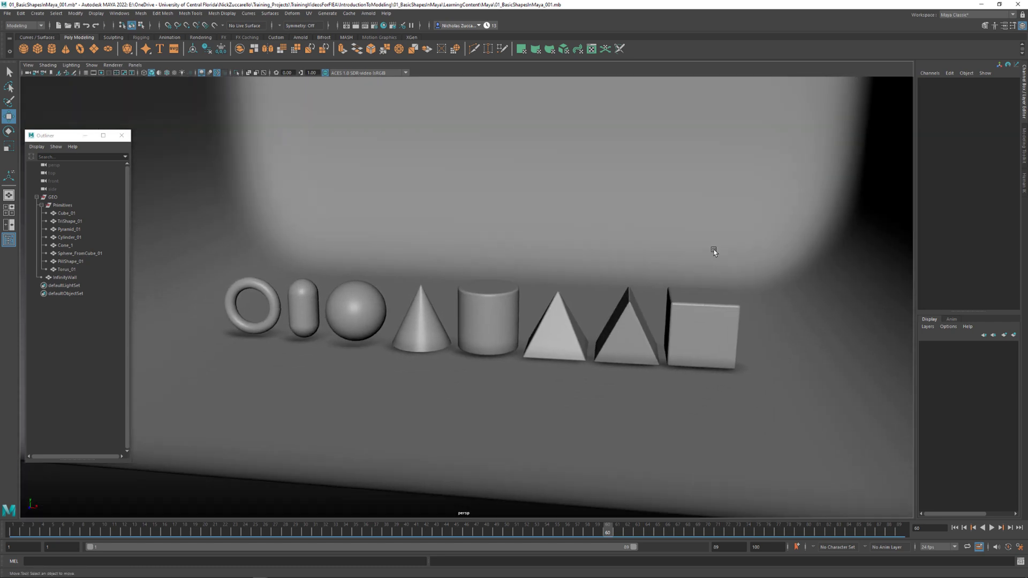
right_click_drag(714, 248, 757, 286, "alt")
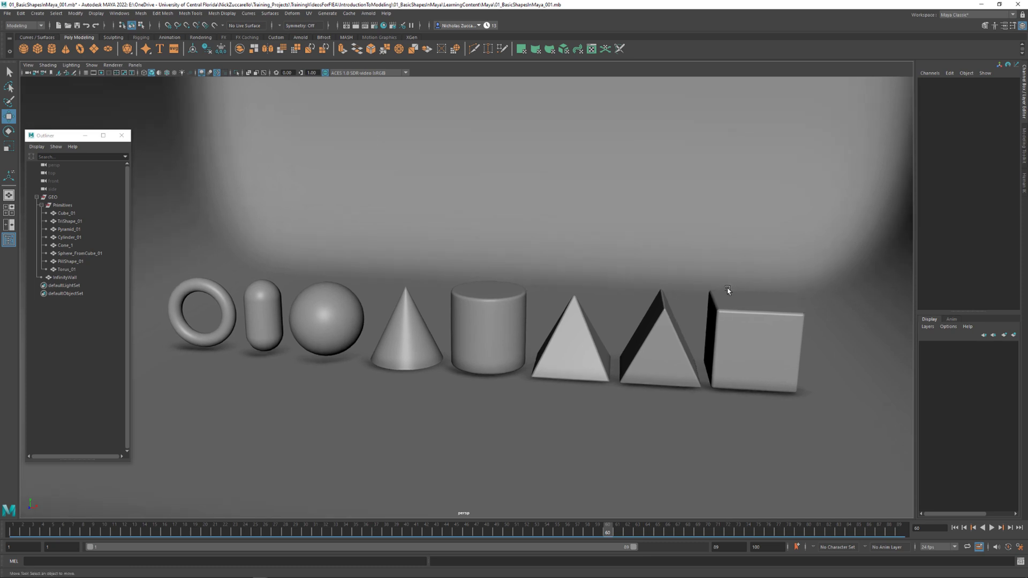
Collapse the GEO group and group the persp, top, front and side cameras together
left_click(37, 197)
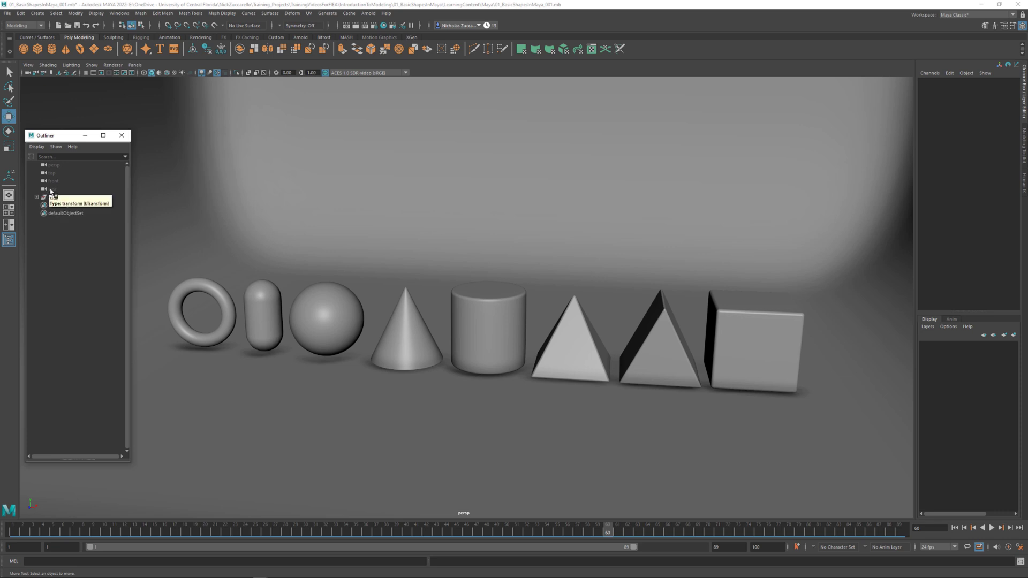
left_click(52, 189)
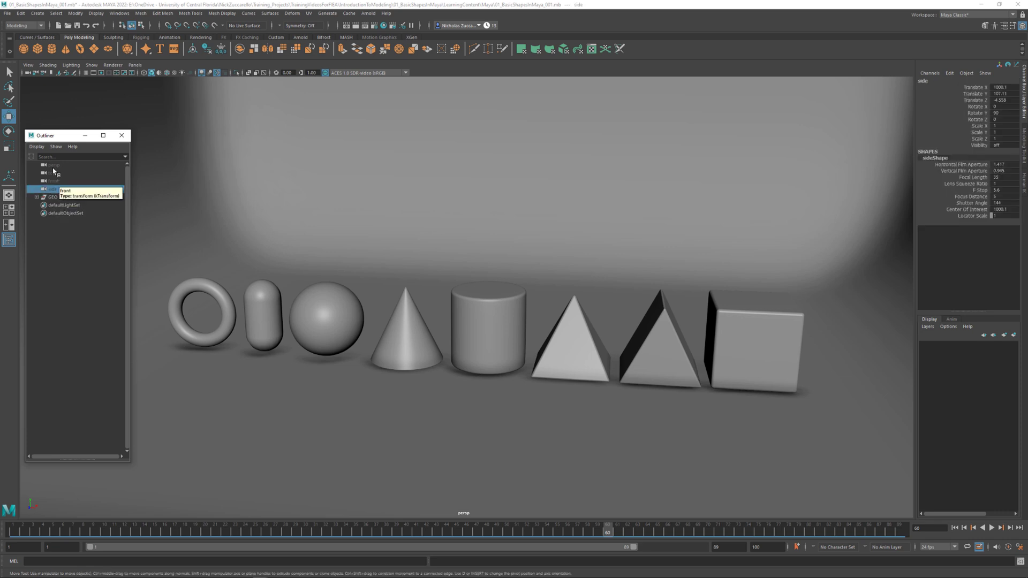
left_click(55, 165, "shift")
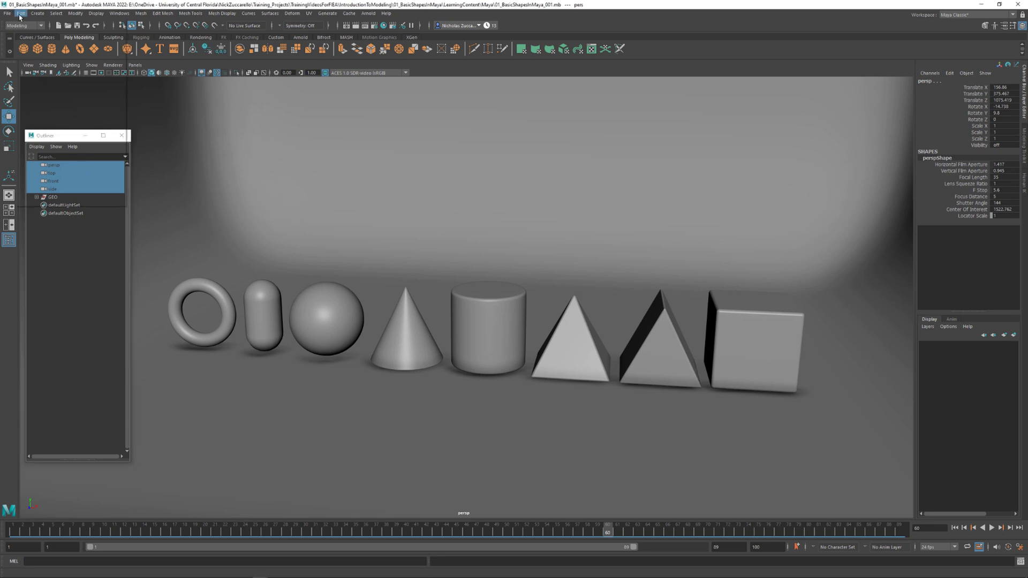
left_click(20, 13)
left_click(59, 168)
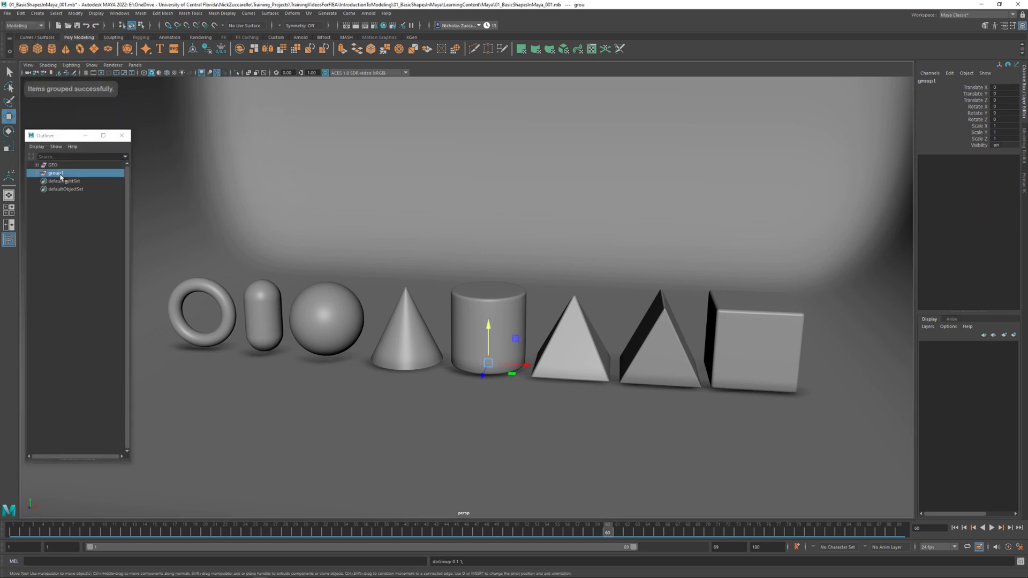
Rename the new group containing the four cameras as Cameras
double_click(58, 174)
type("Camer")
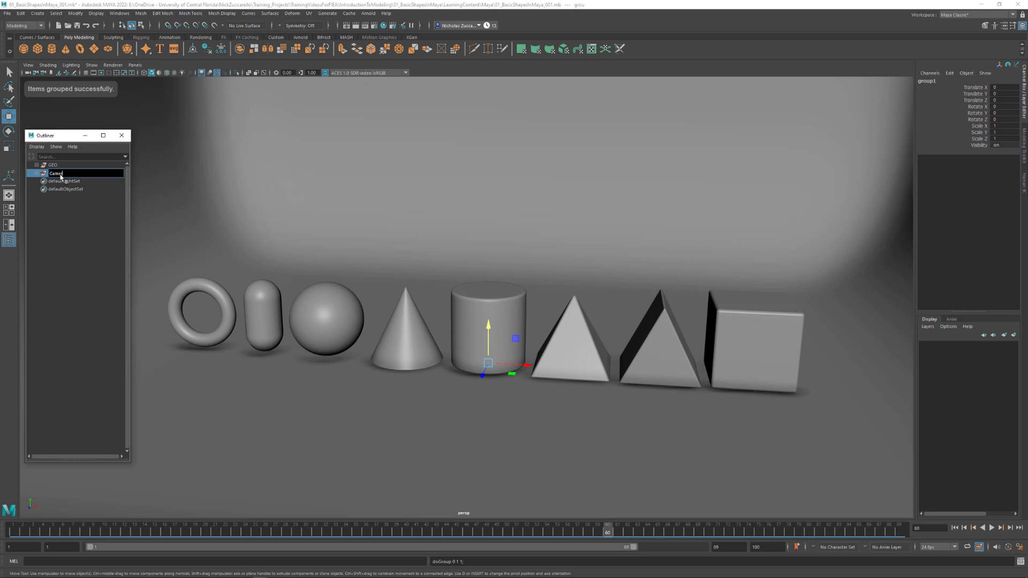
type("as")
key("Return")
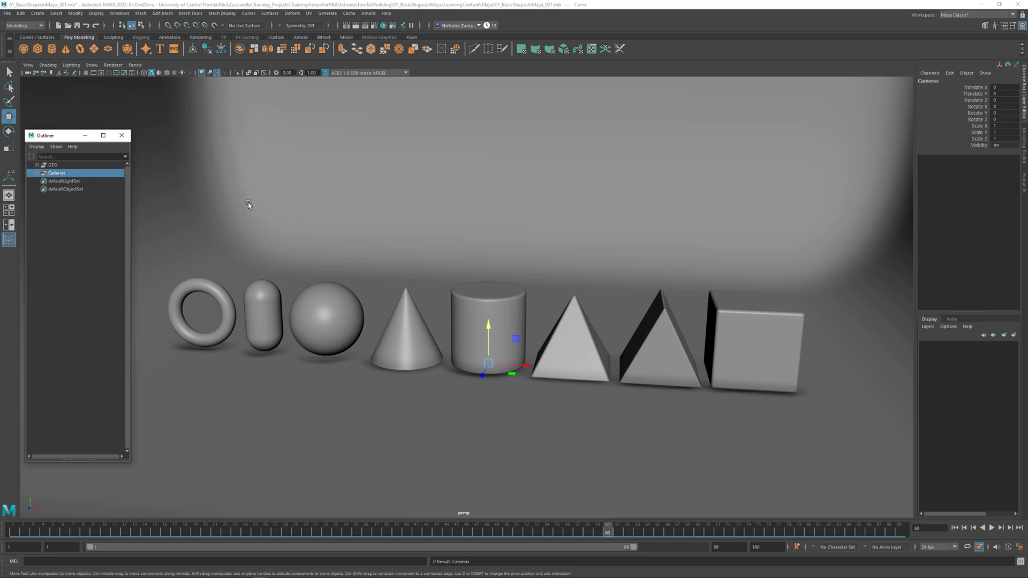
Create a display layer from the selected InfinityWall and name it InfinityWall_layer
left_click(249, 195)
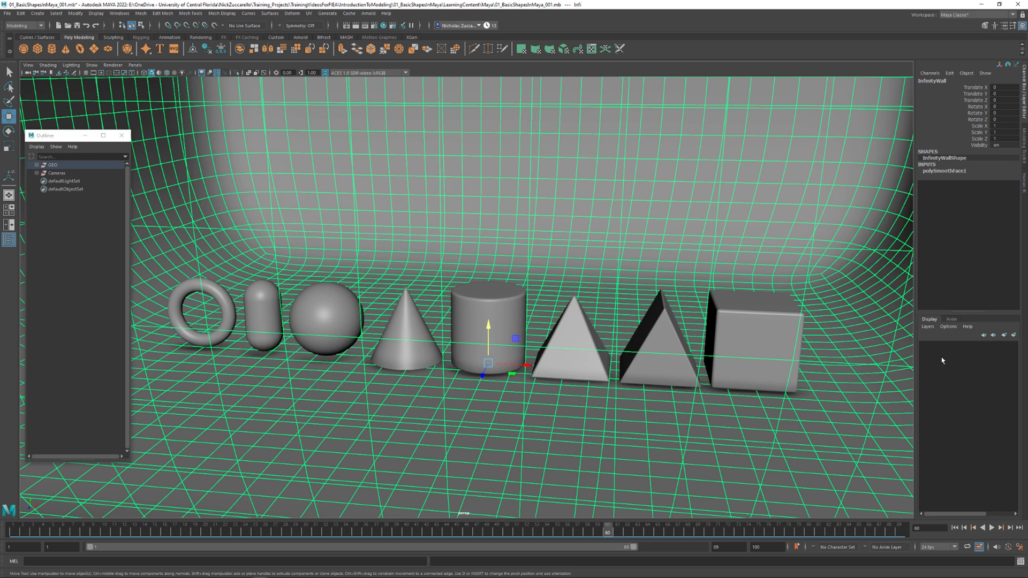
left_click(1014, 335)
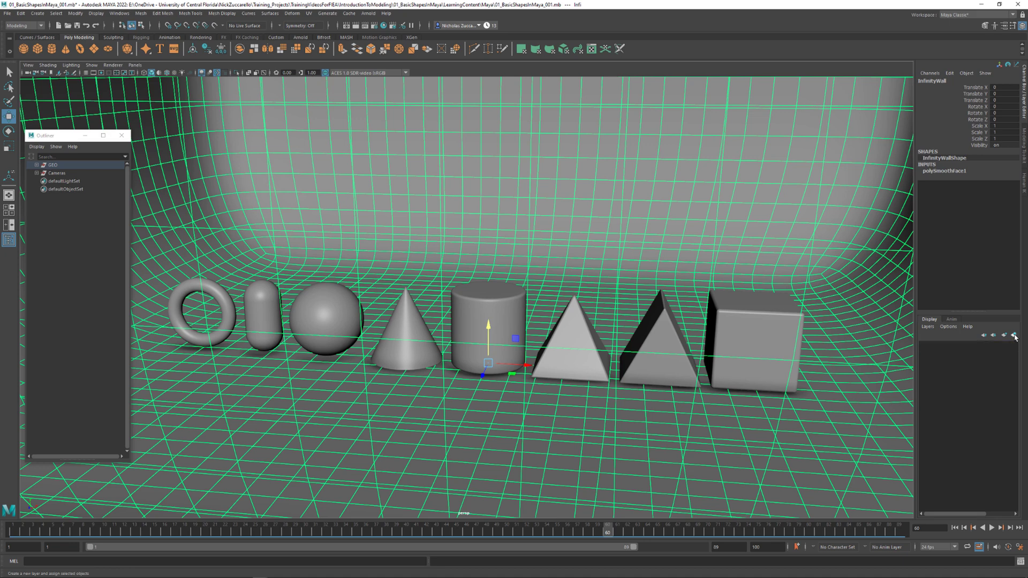
double_click(957, 346)
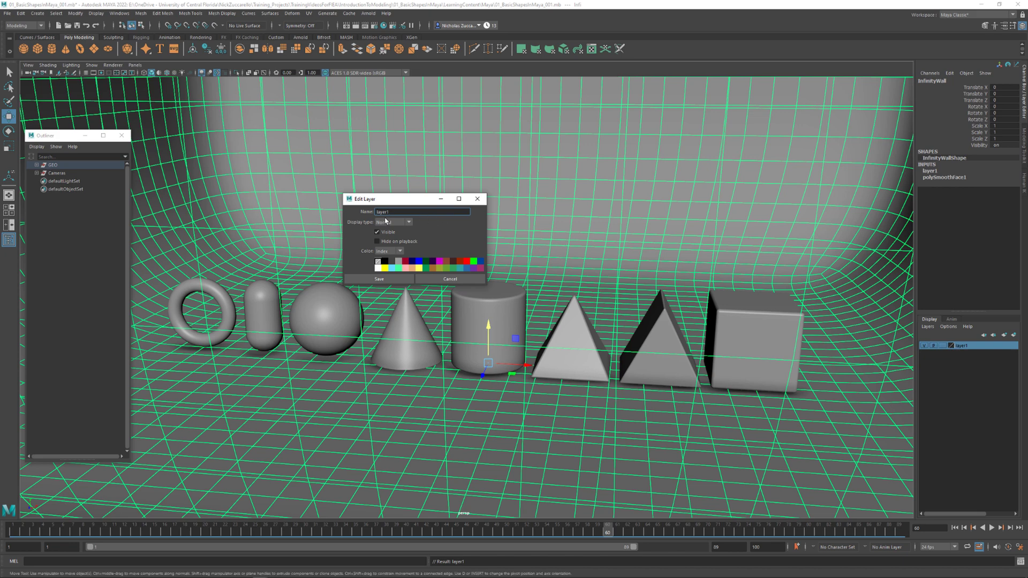
type("Infini")
key("BackSpace")
key("Return")
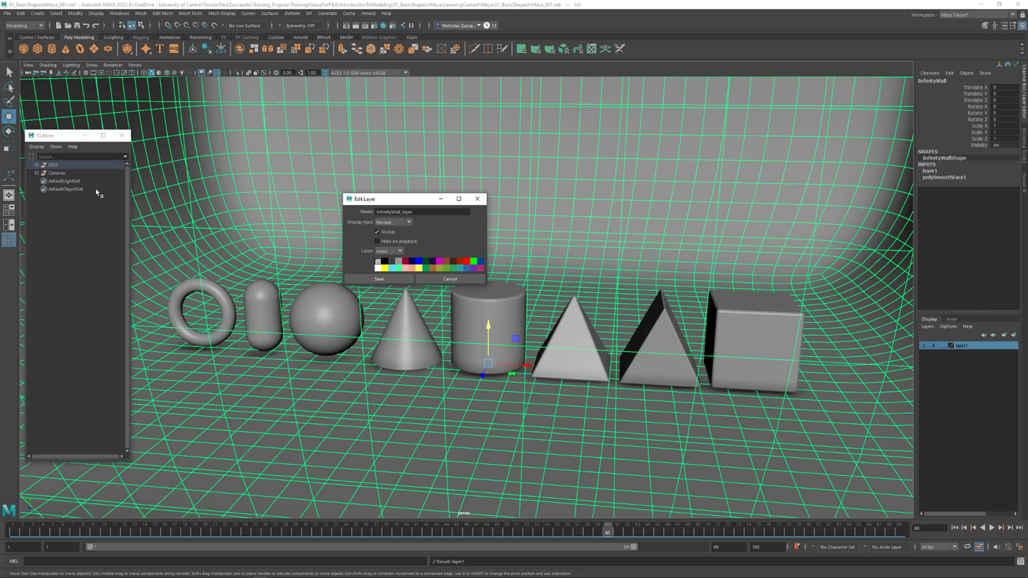
left_click(396, 279)
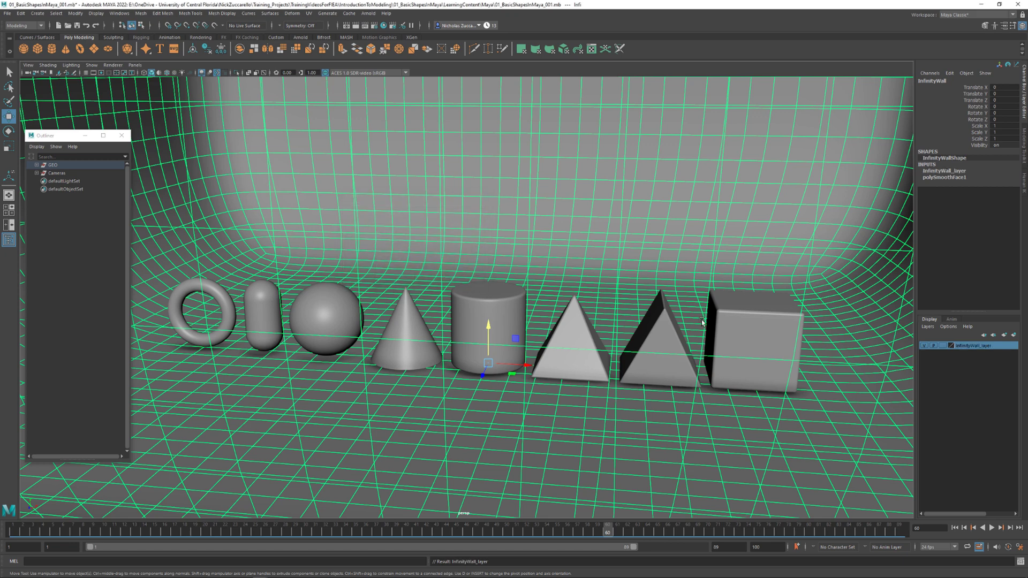
Switch the visibility of InfinityWall_layer off and on to check that it controls the backdrop
left_click(925, 345)
left_click(925, 345)
left_click(925, 346)
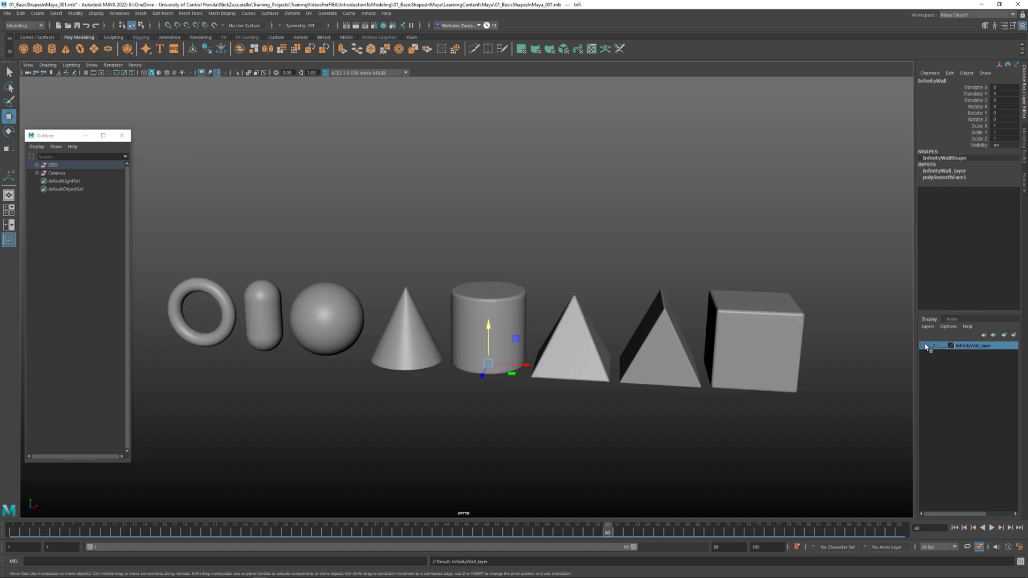
left_click(925, 346)
left_click(925, 345)
left_click(925, 345)
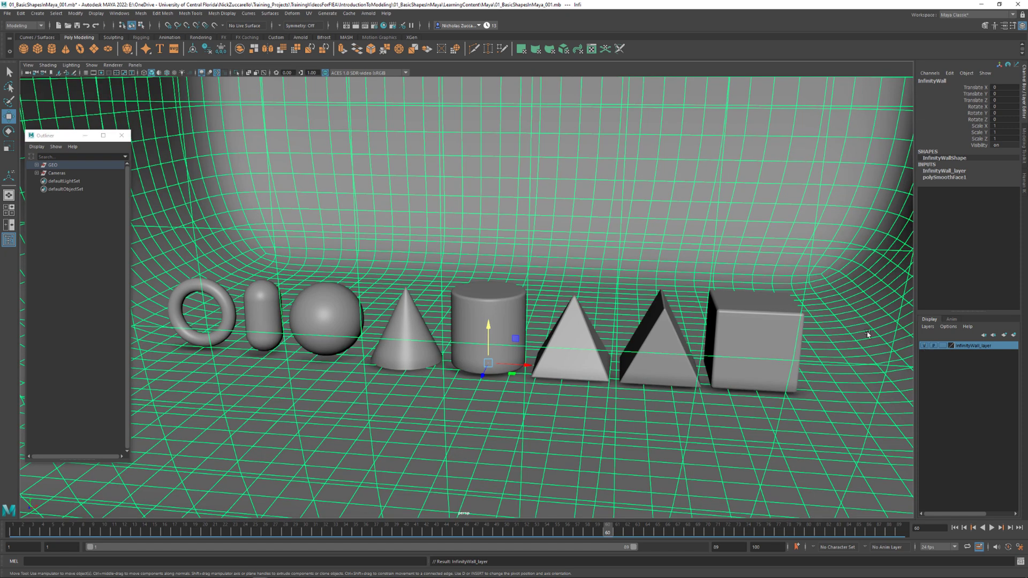
Assign the Primitives group under GEO to a new display layer named Primitives_layer and test its visibility toggle
left_click(39, 166)
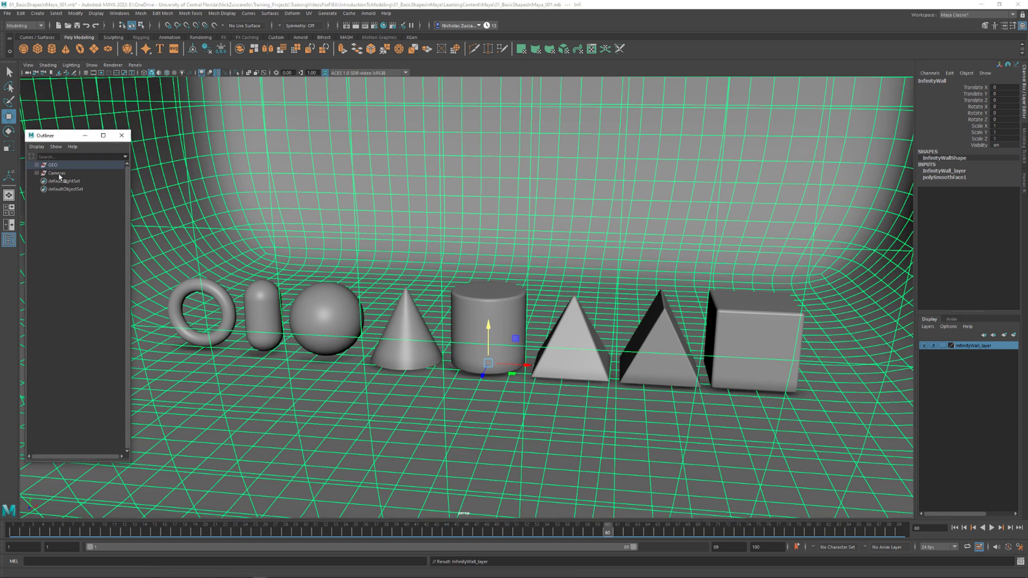
left_click(36, 165)
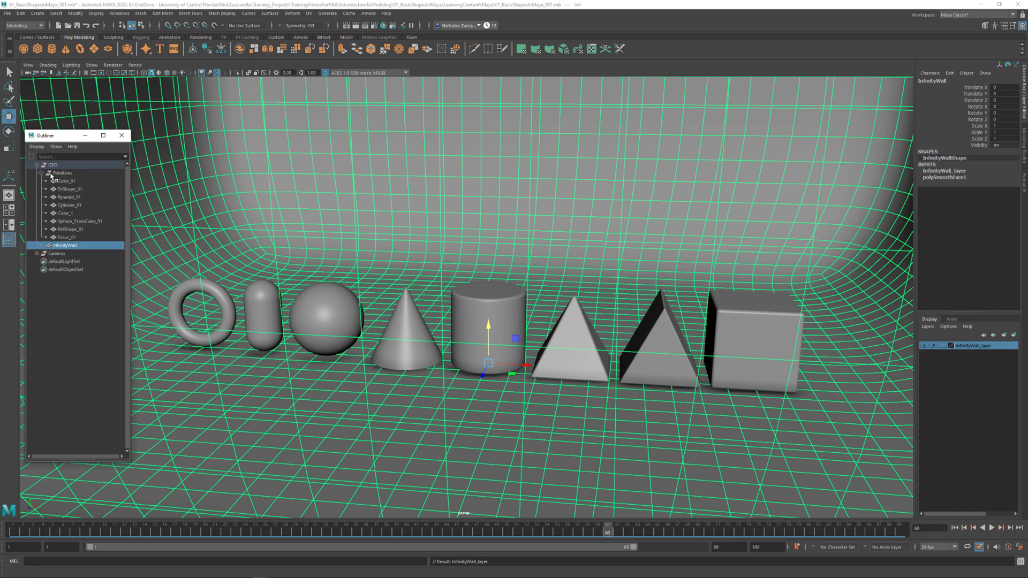
left_click(62, 173)
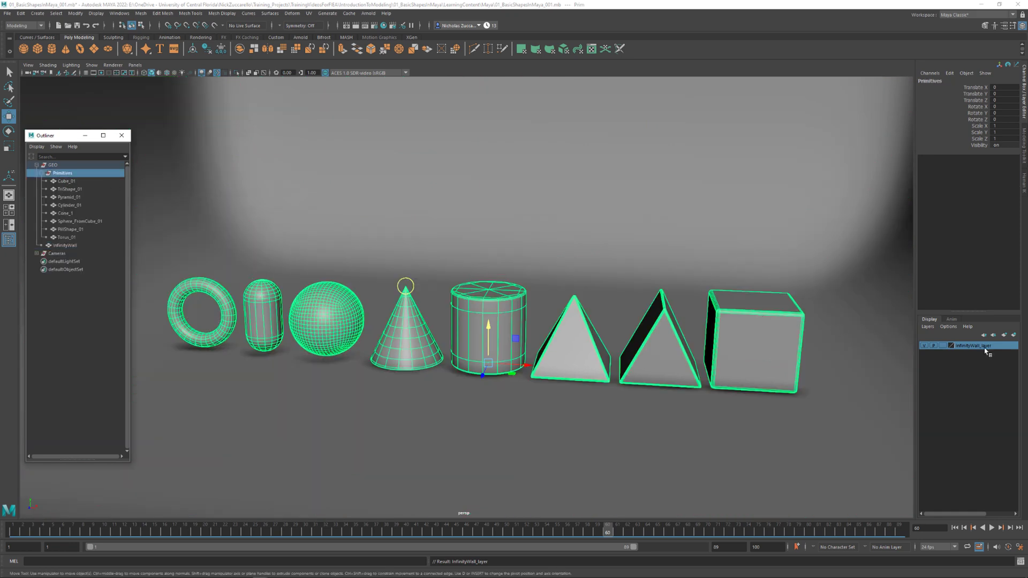
left_click(1014, 335)
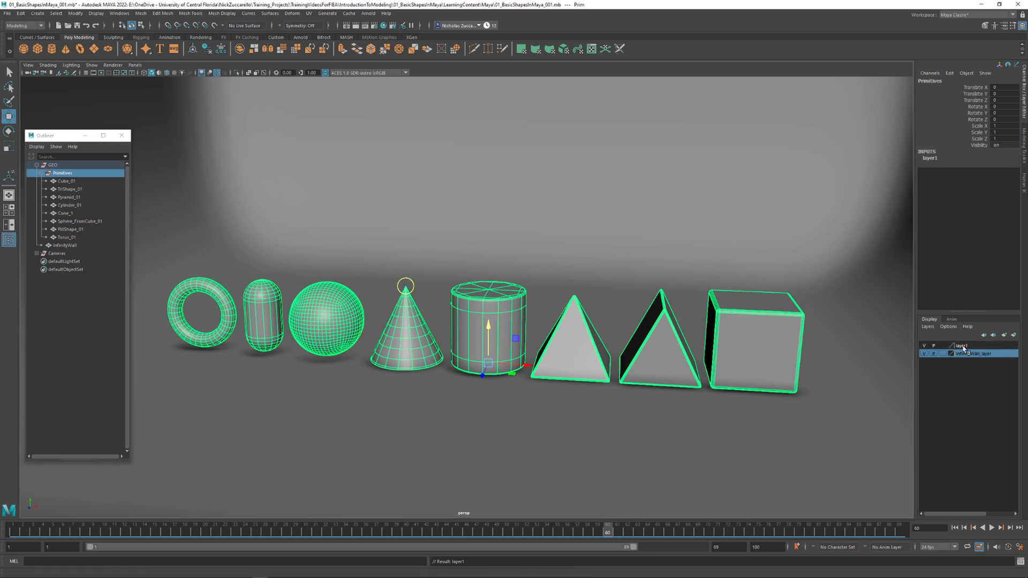
double_click(961, 346)
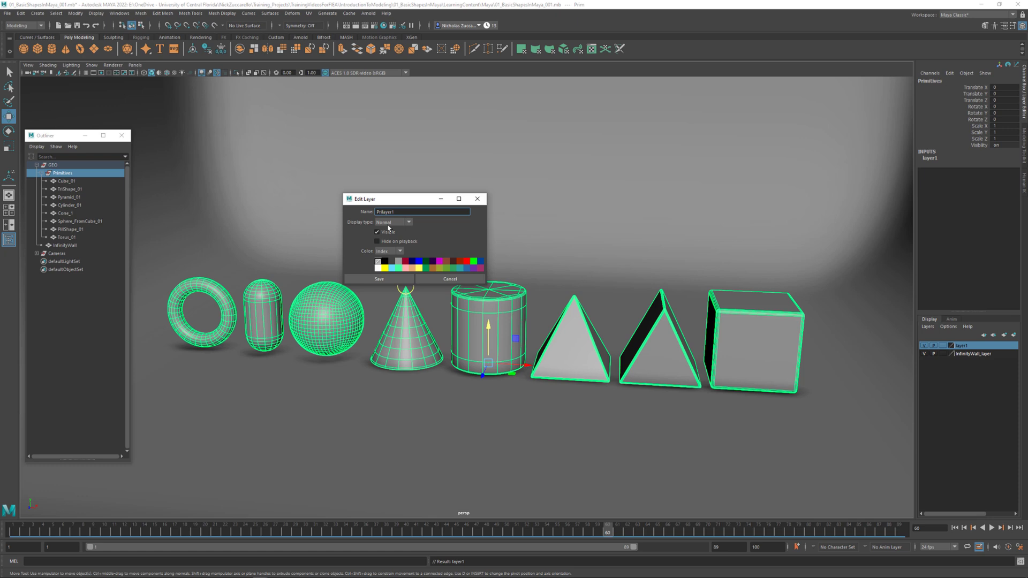
key("BackSpace")
key("BackSpace")
left_click(395, 280)
left_click(924, 345)
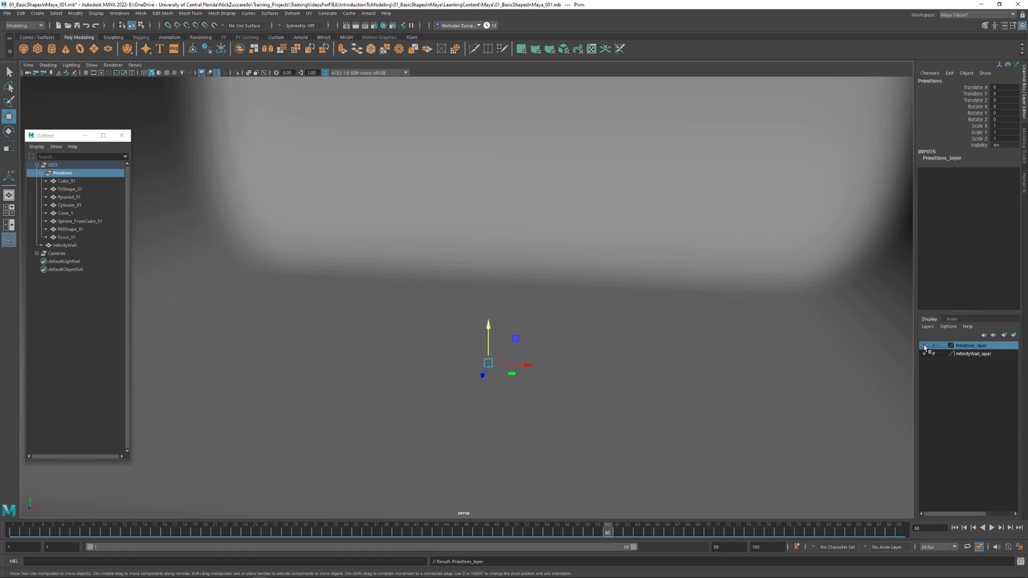
left_click(925, 345)
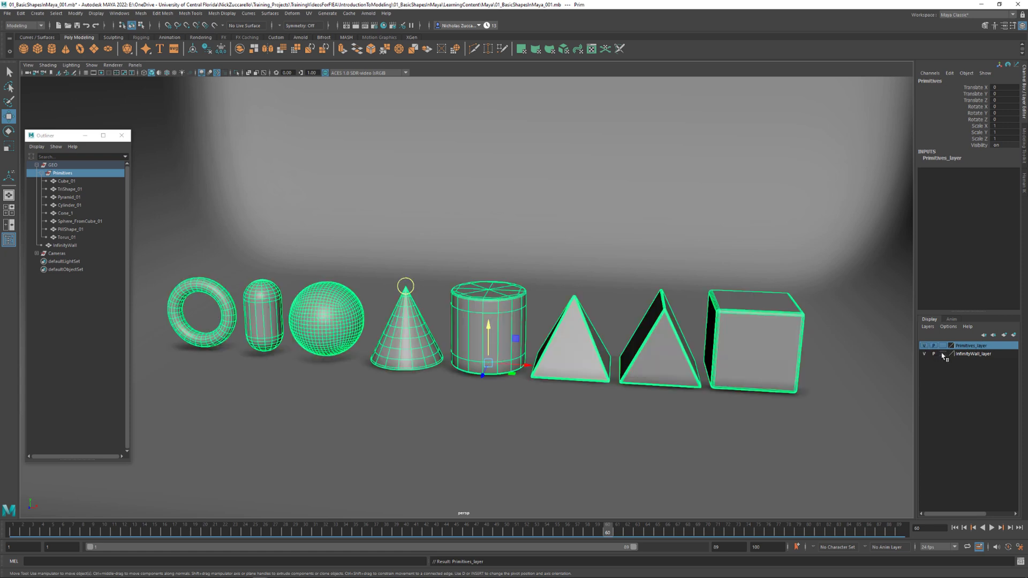
Set the display type of InfinityWall_layer to Reference and test in the viewport whether the wall can be selected
left_click(943, 354)
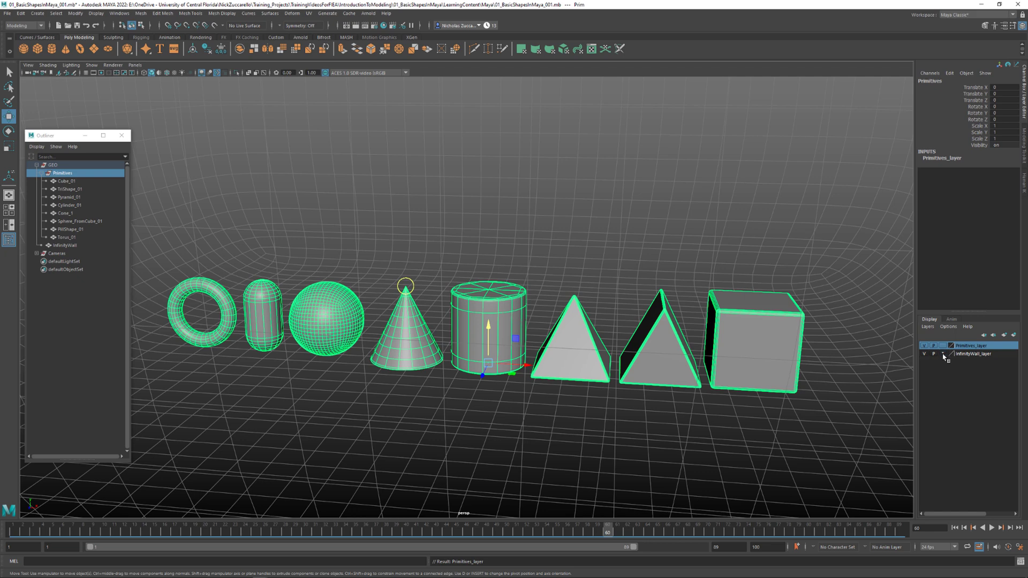
left_click(943, 354)
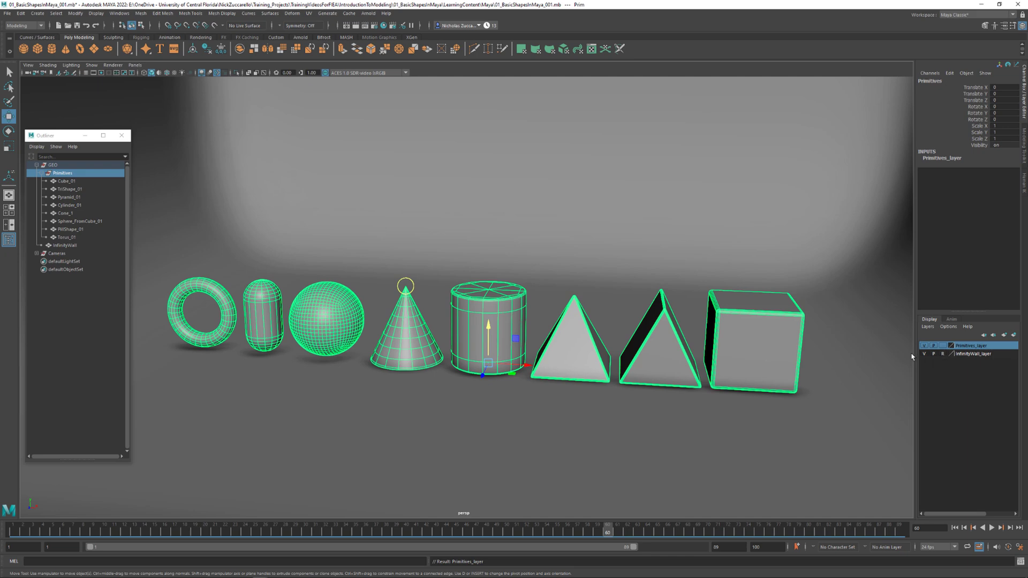
left_click_drag(827, 334, 810, 304, "alt")
left_click(810, 306)
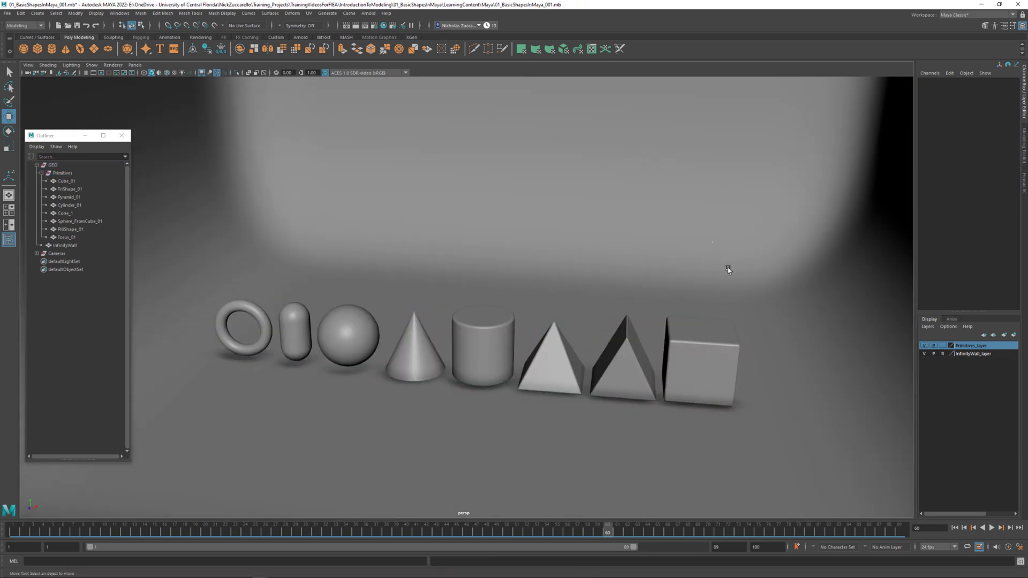
left_click_drag(730, 225, 847, 327)
left_click_drag(806, 376, 738, 308, "alt")
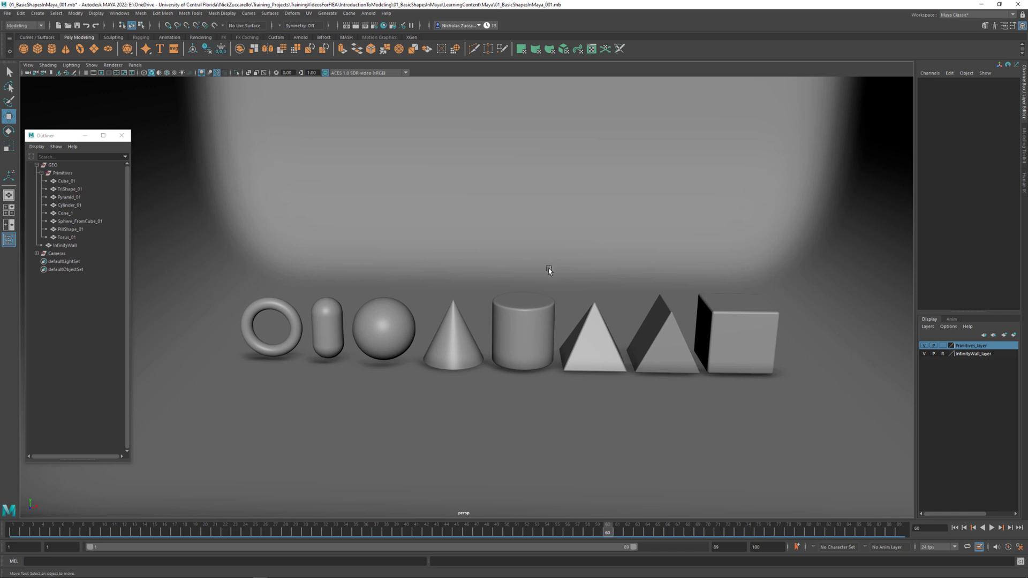
Compare InfinityWall_layer's visibility and its normal, template and reference display types, testing wall selection and ending on reference
left_click(923, 354)
left_click(923, 354)
left_click(944, 354)
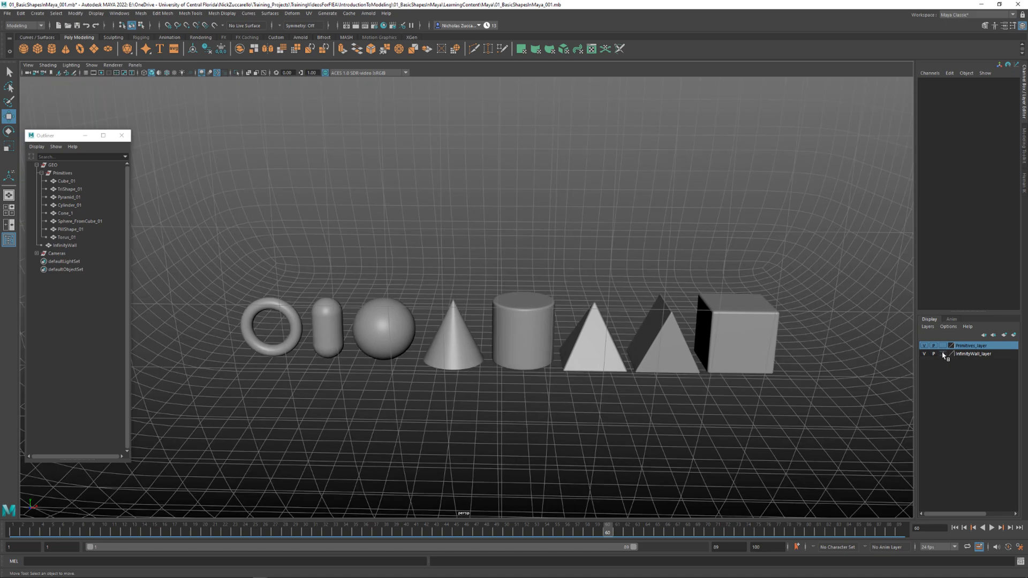
left_click(944, 354)
left_click(783, 268)
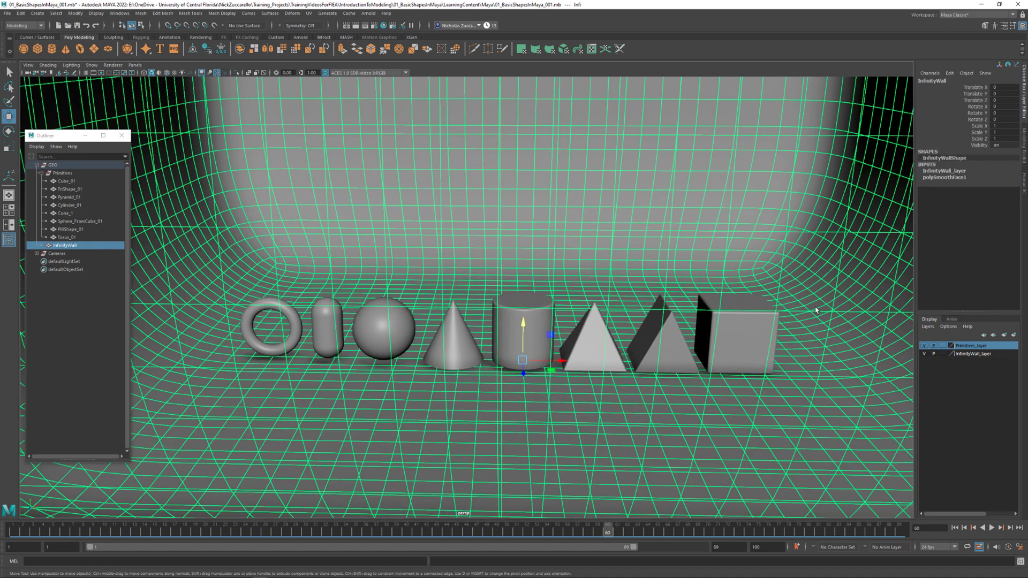
left_click(944, 355)
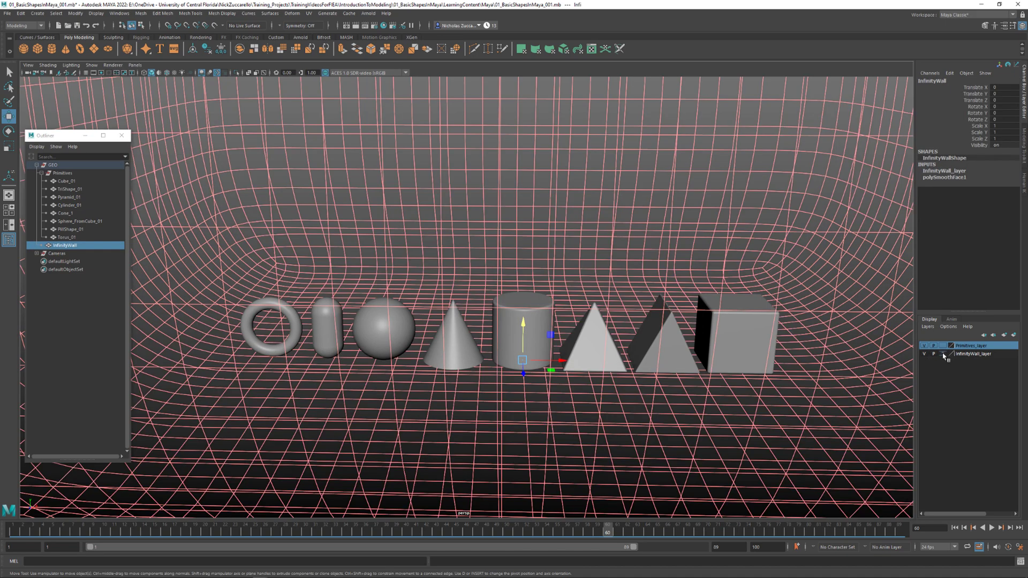
left_click(945, 355)
left_click(747, 249)
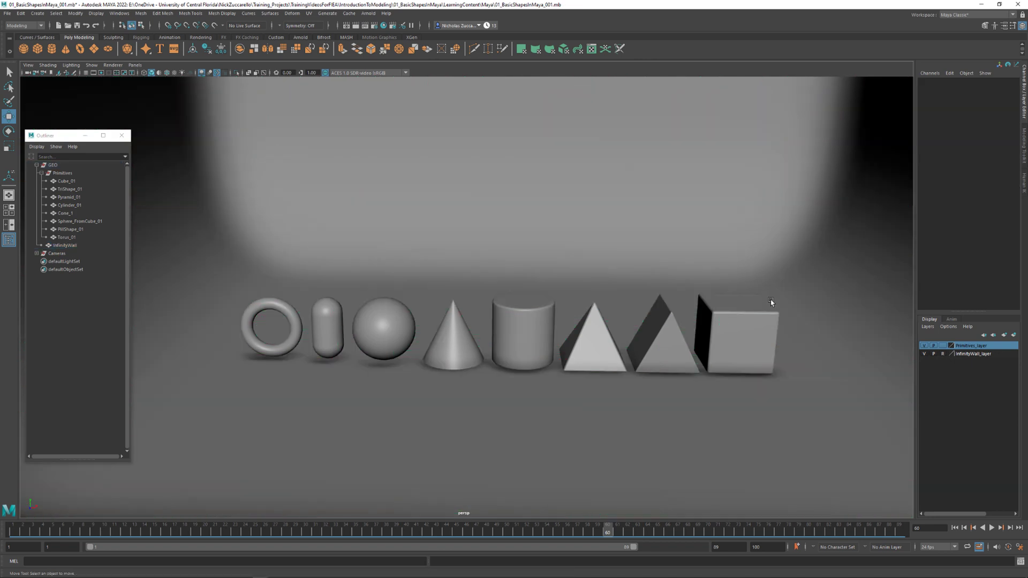
left_click_drag(771, 300, 716, 314, "alt")
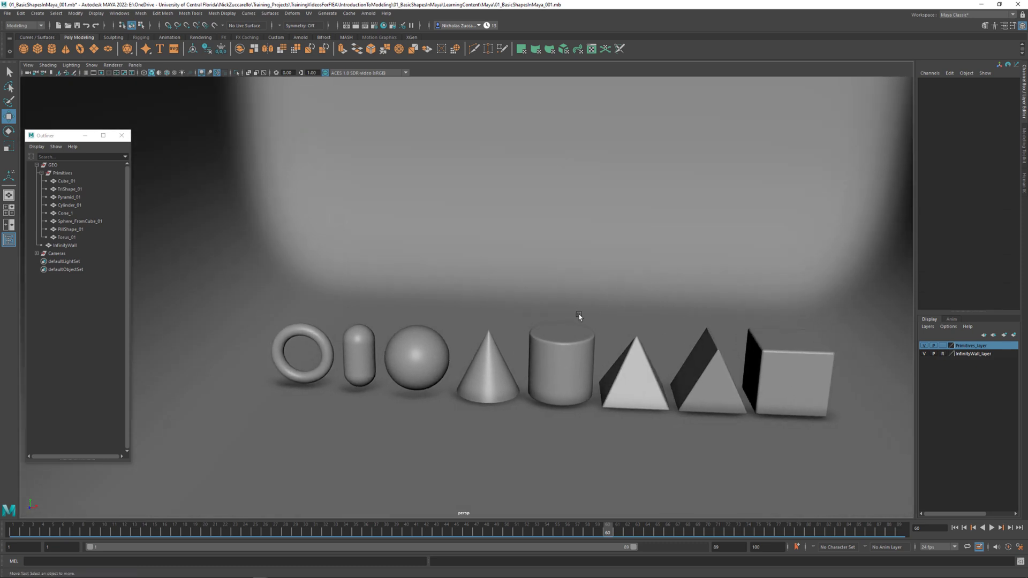
mouse_move(577, 289)
right_mouse_down("alt")
mouse_move(535, 271)
mouse_move(562, 293)
right_mouse_up("alt")
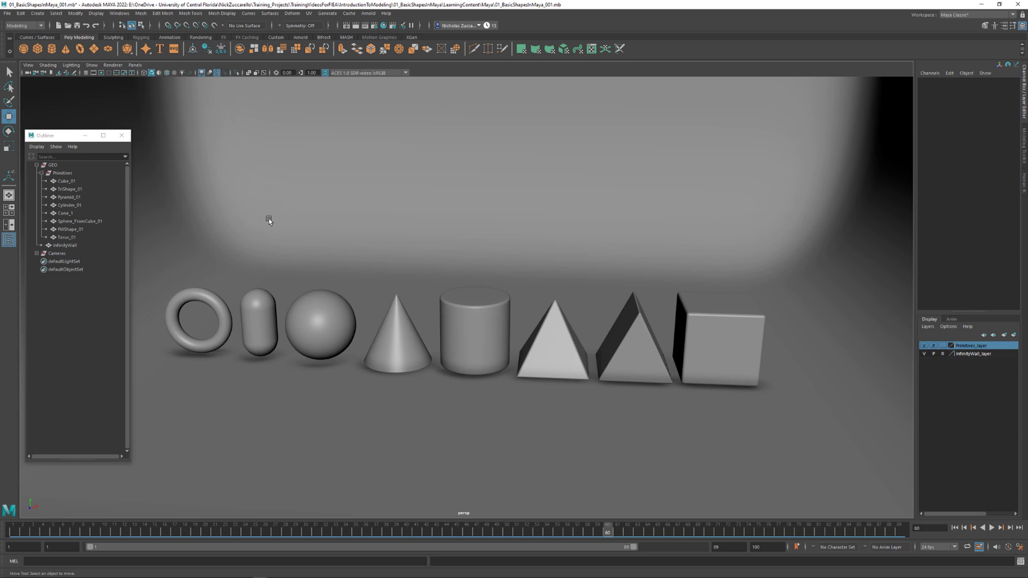
left_click_drag(269, 218, 263, 230, "alt")
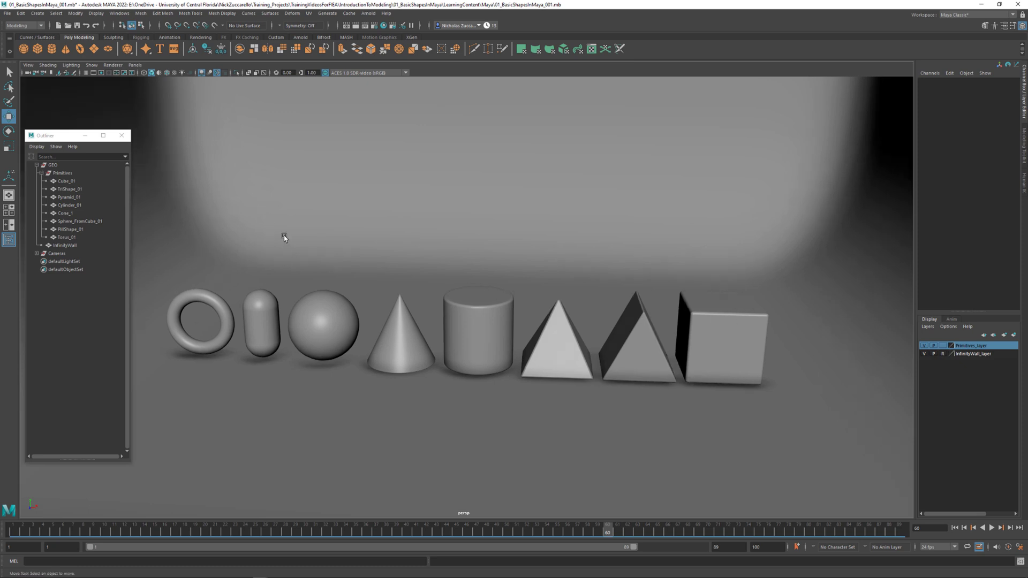
key("ctrl+g")
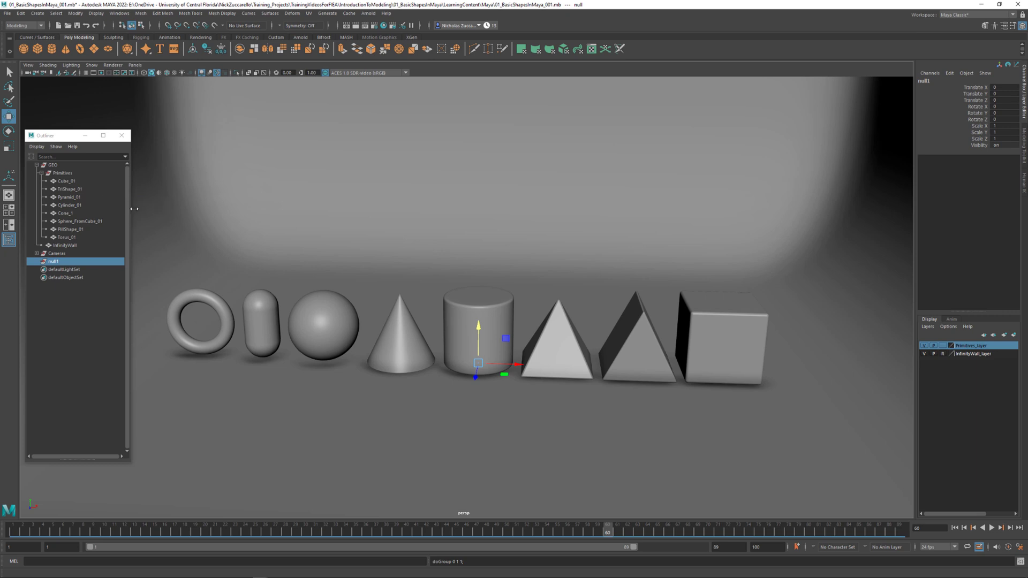
key("Delete")
Create an empty group with nothing selected and name it Lights
left_click(20, 13)
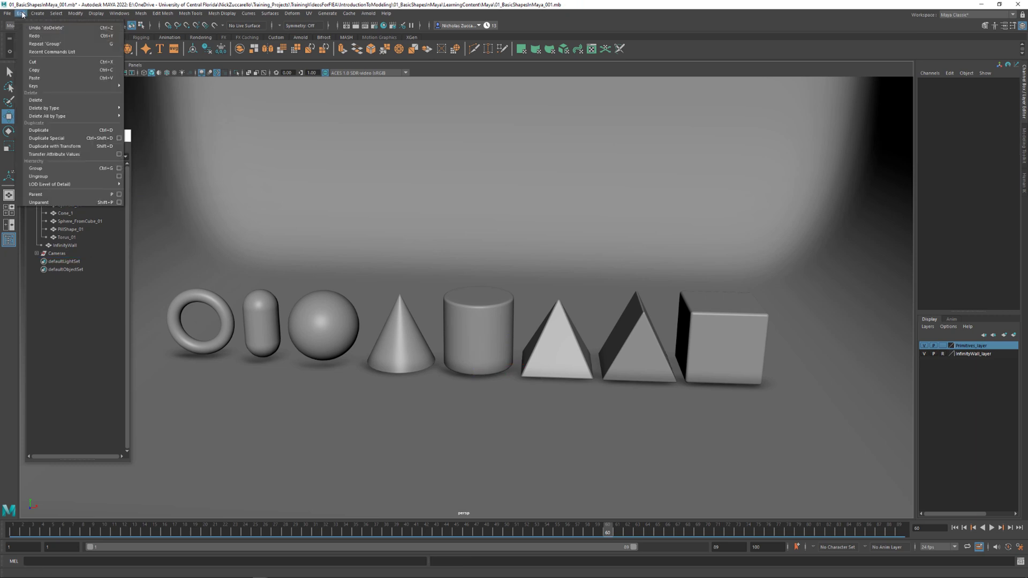
left_click(61, 168)
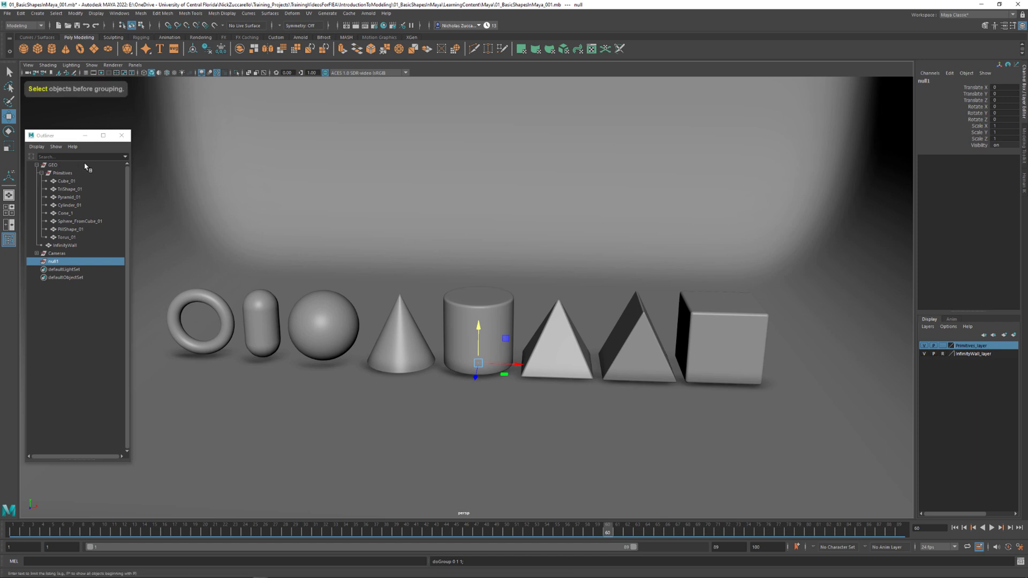
double_click(55, 262)
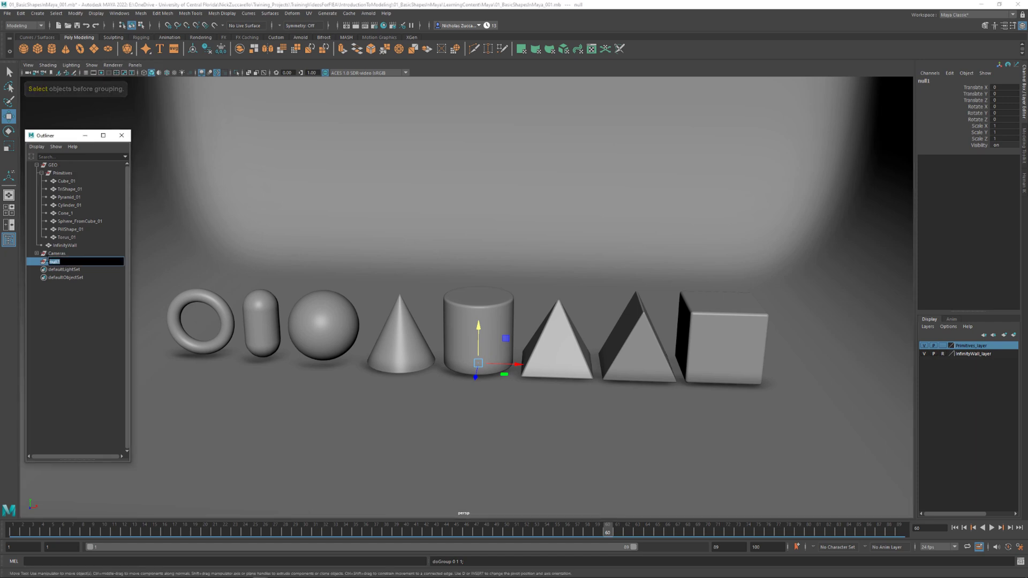
type("Li")
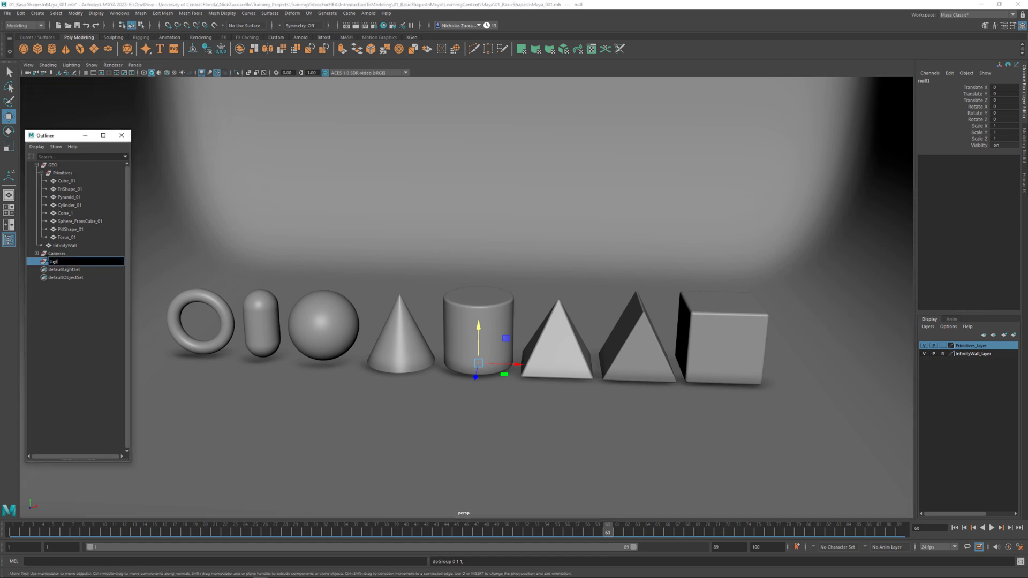
type("ghts")
key("Return")
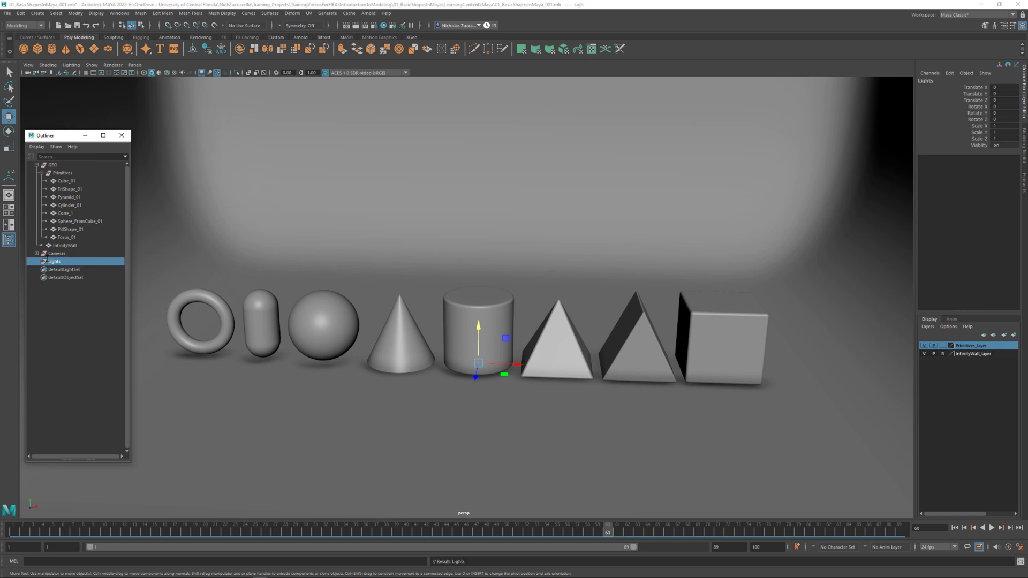
Collapse the GEO group and reorder the Outliner so that GEO sits between Cameras and Lights
left_click(37, 165)
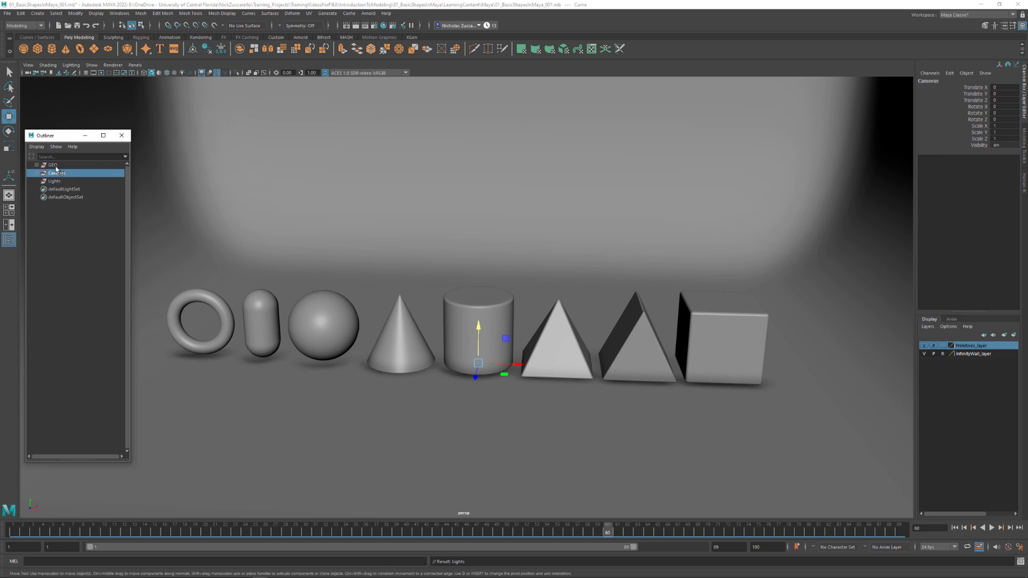
left_click(64, 167)
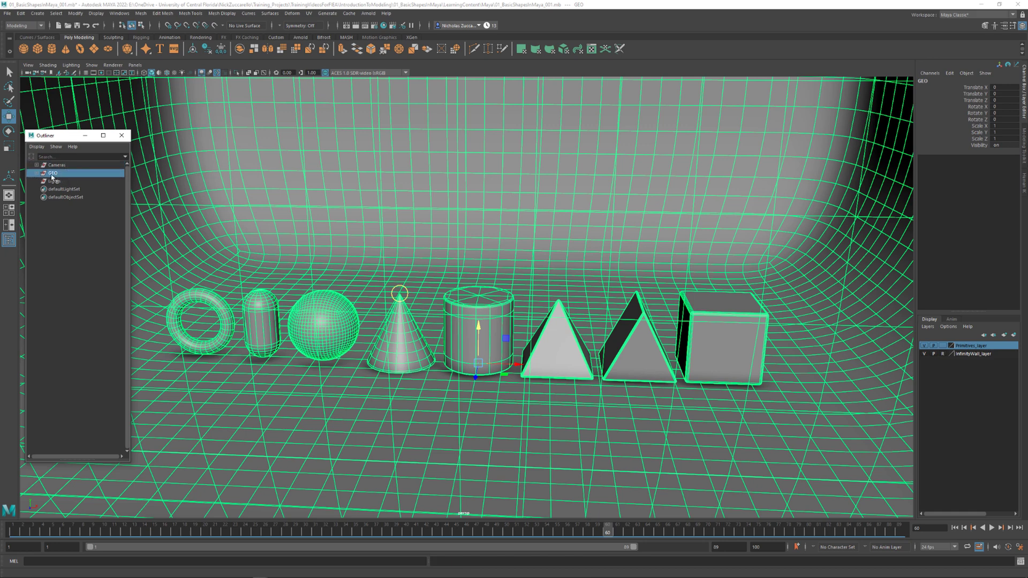
Move the Lights group above GEO in the Outliner so it follows Cameras, and clear the selection
left_click(56, 182)
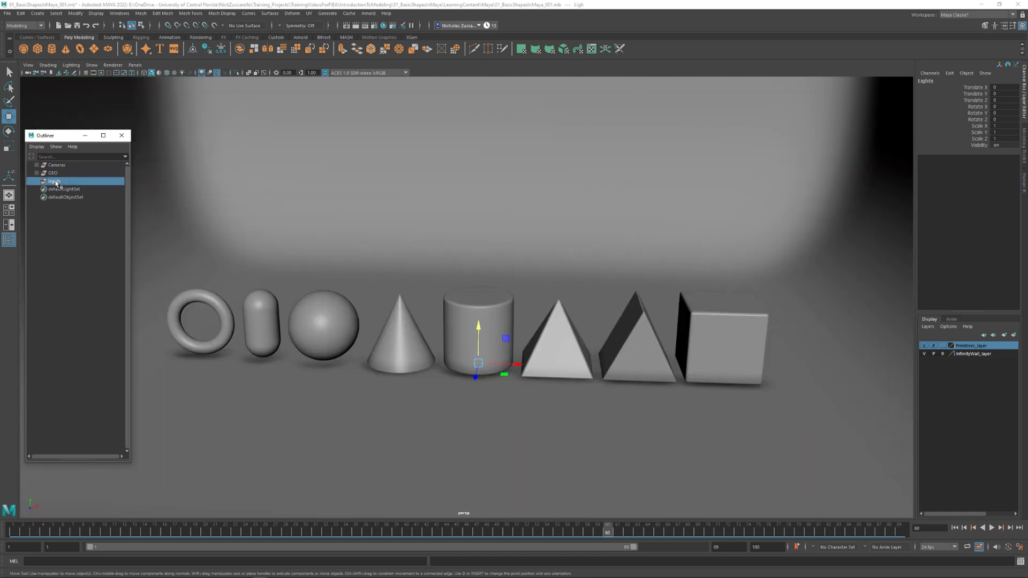
middle_click_drag(56, 182, 68, 174)
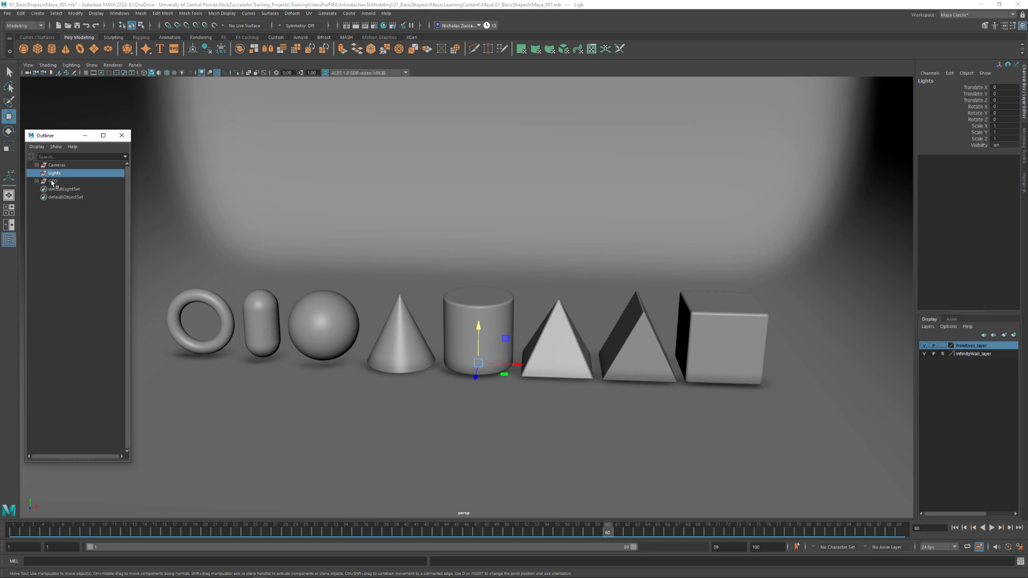
left_click(387, 254)
left_click_drag(638, 284, 605, 278, "alt")
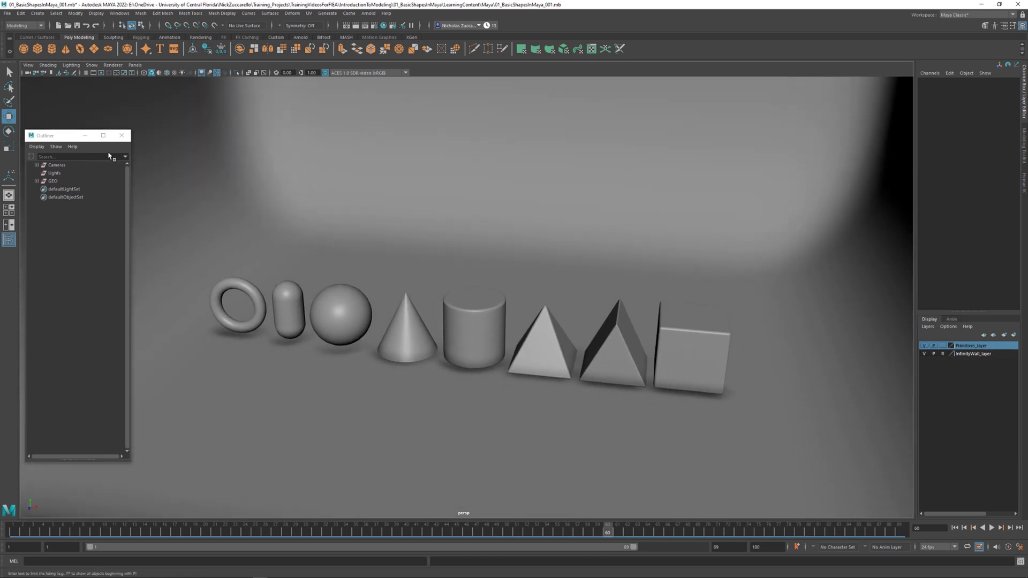
Create a spot light with a penumbra angle of 20 and cast shadows enabled, and close its creation options
left_click(37, 13)
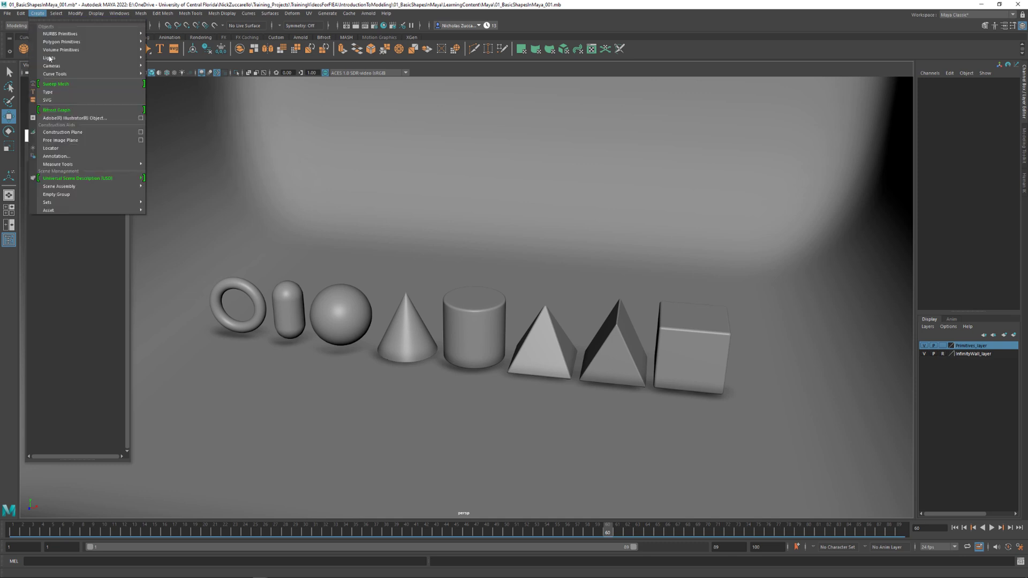
mouse_move(59, 61)
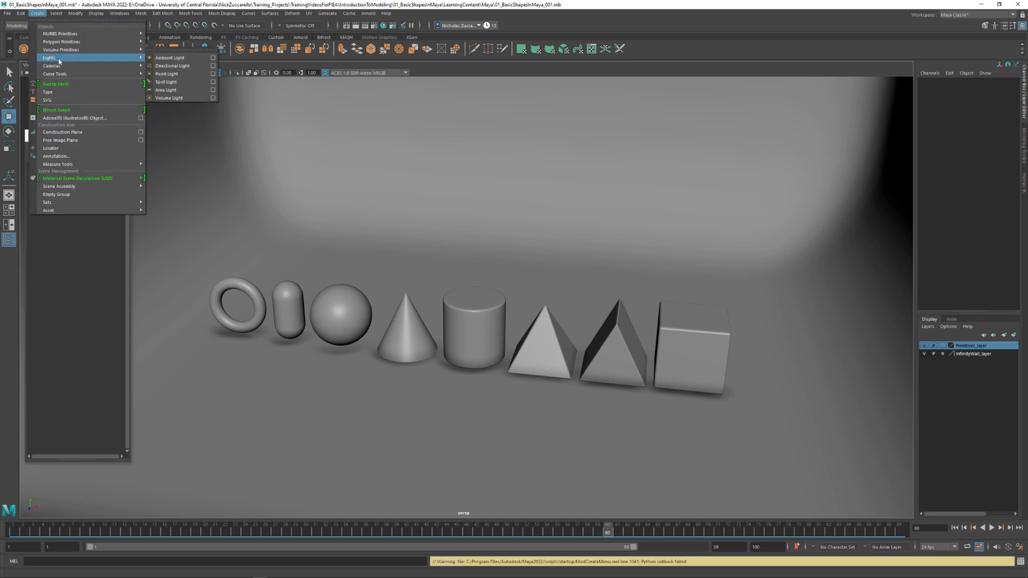
left_click(214, 82)
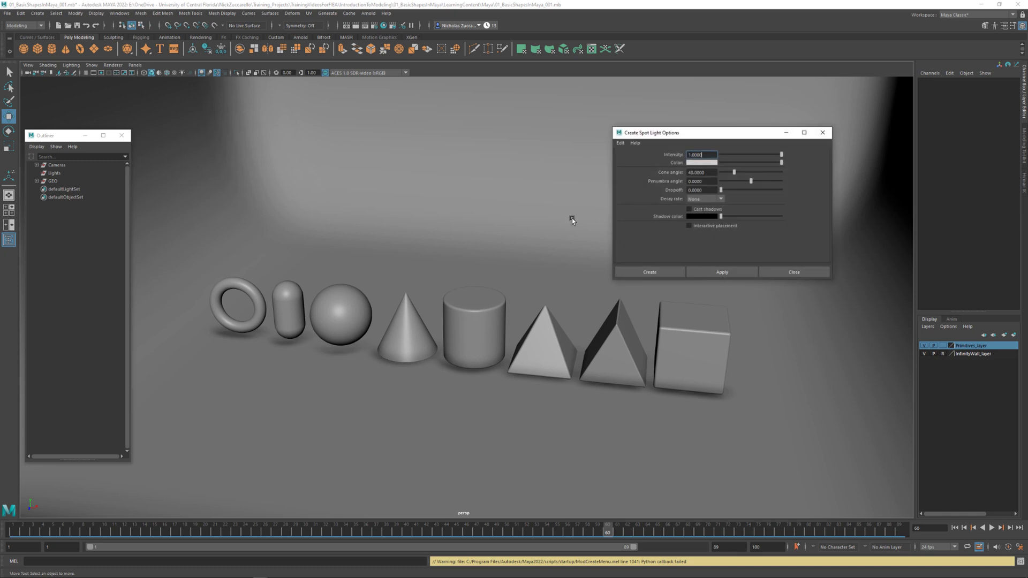
left_click(711, 172)
left_click(708, 181)
type("20")
key("Return")
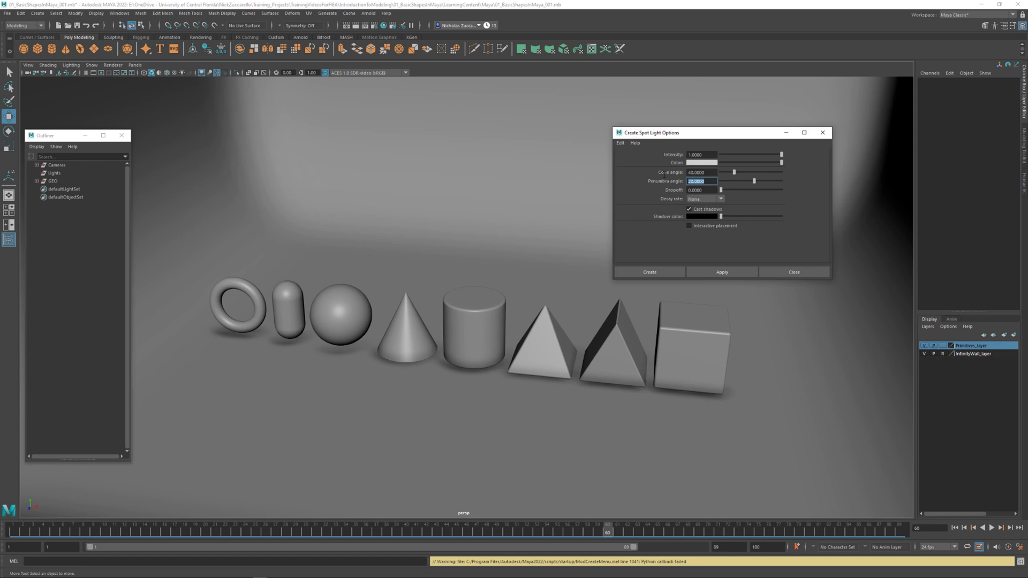
left_click(734, 272)
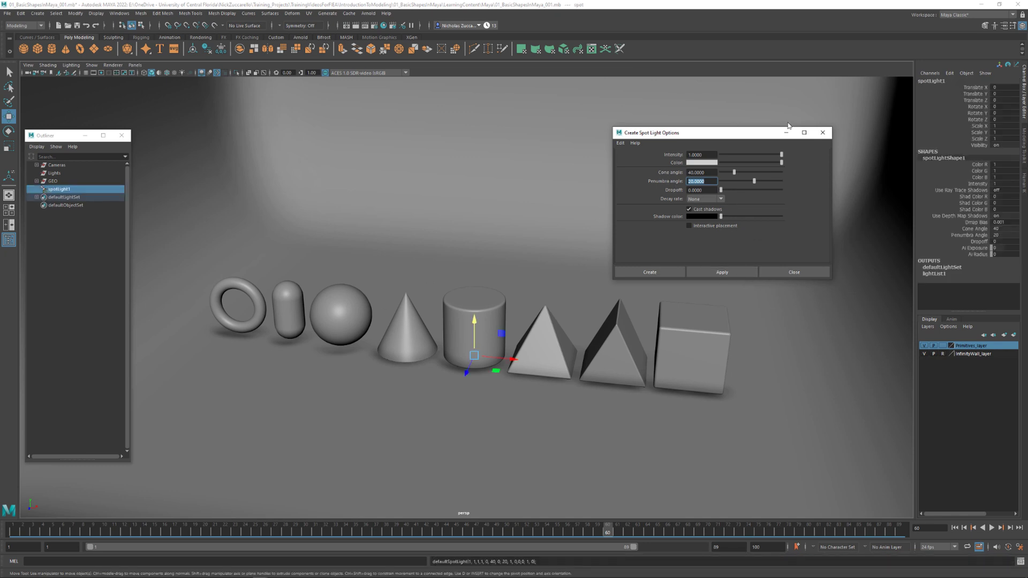
left_click(823, 132)
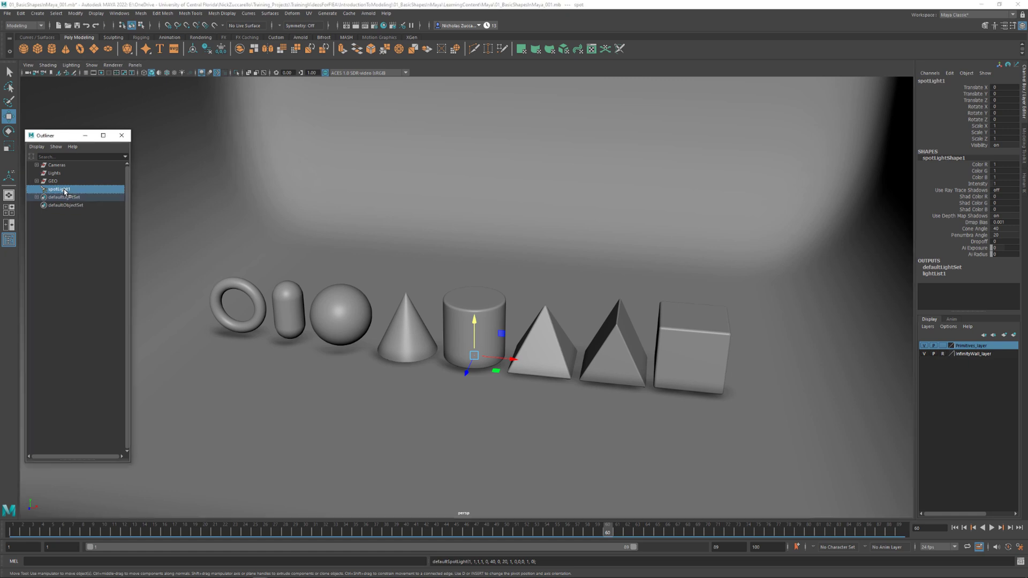
Look through the spot light and aim it down at the row of primitives from an elevated angle with all shapes inside its cone
key("ctrl+l")
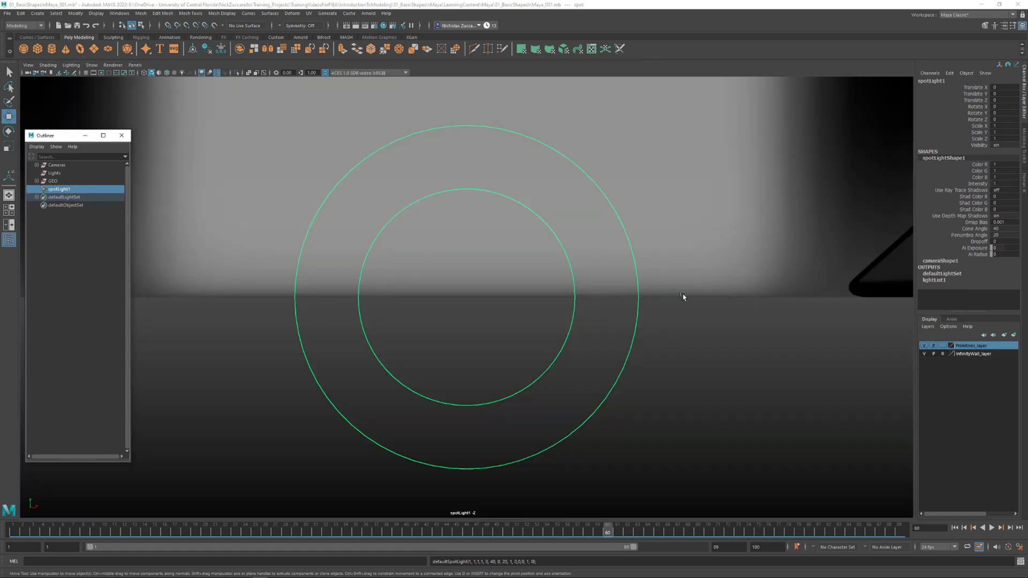
right_click_drag(762, 297, 416, 248, "alt")
right_click_drag(589, 275, 330, 239, "alt")
right_click_drag(750, 308, 597, 288, "alt")
left_click_drag(596, 288, 576, 292, "alt")
right_click_drag(577, 292, 536, 279, "alt")
left_click_drag(536, 278, 555, 257, "alt")
right_click_drag(556, 257, 515, 258, "alt")
left_click_drag(515, 258, 533, 274, "alt")
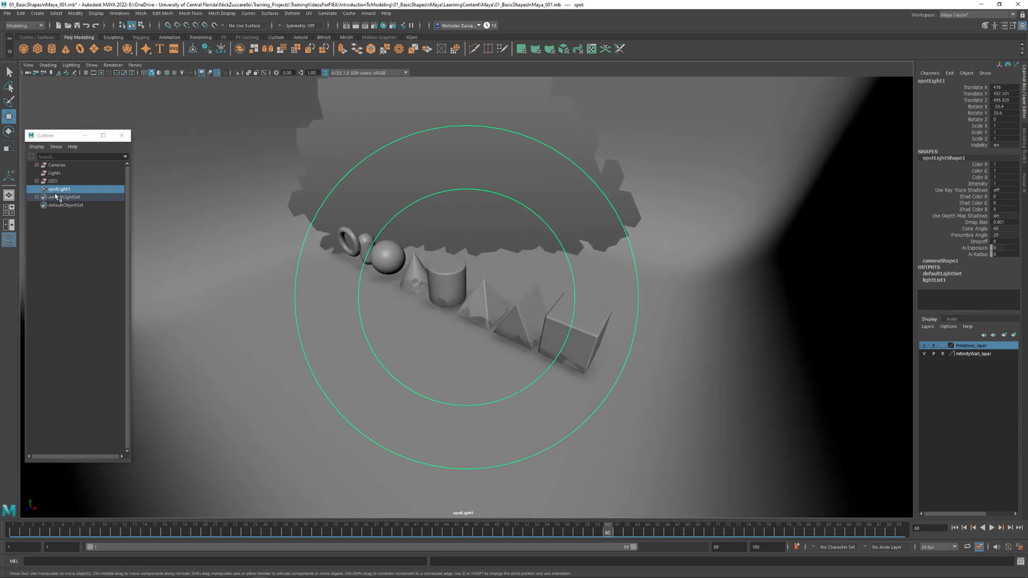
Open the Attribute Editor for the spot light and place it clear of the light's cone
key("ctrl+a")
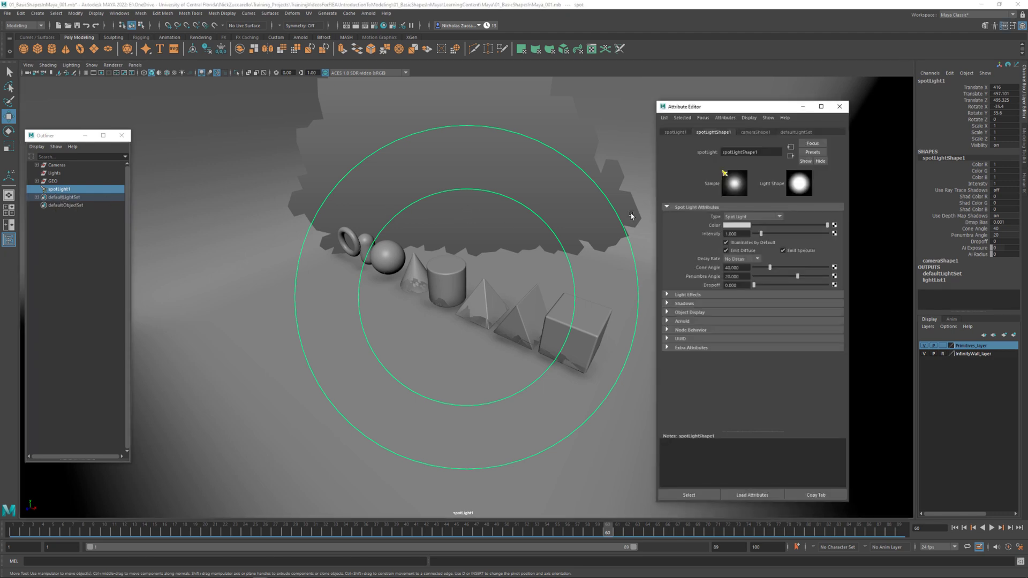
left_click_drag(736, 109, 752, 109)
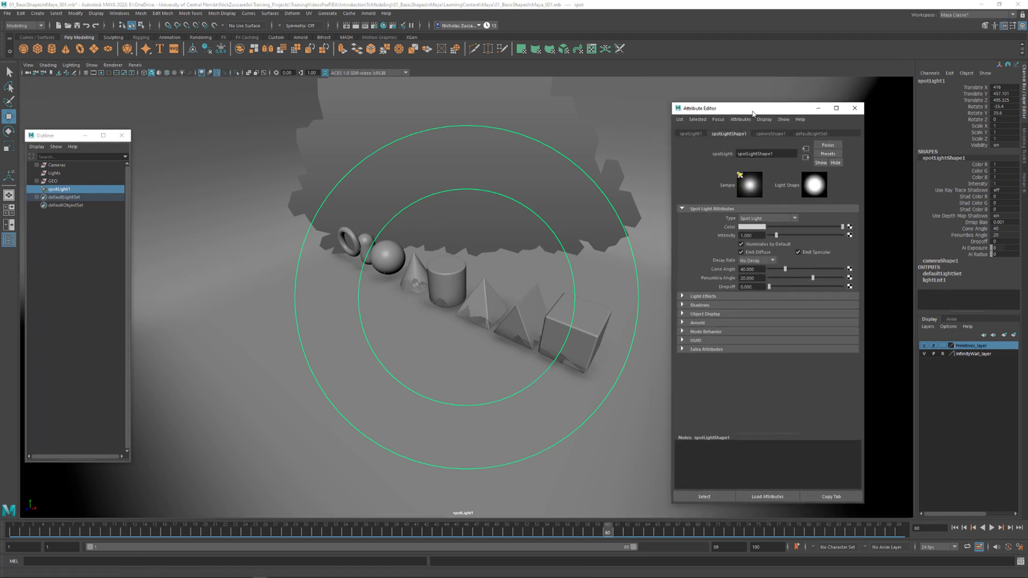
left_click(126, 16)
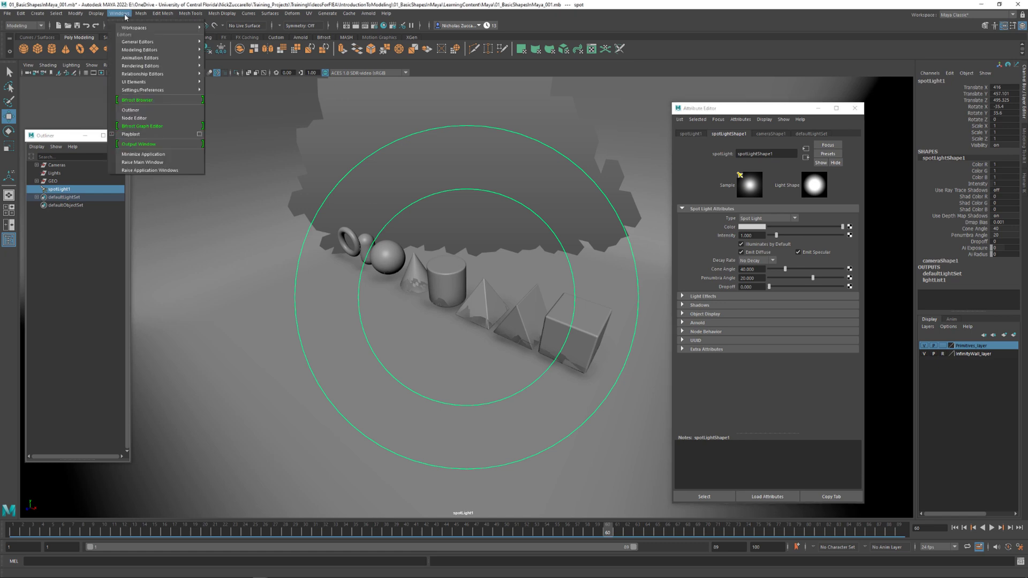
mouse_move(172, 42)
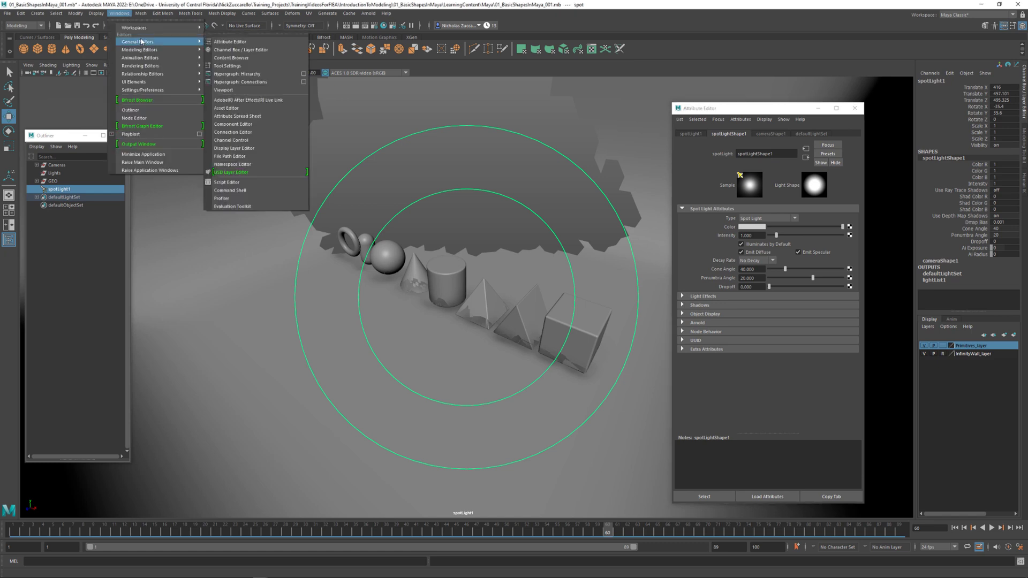
left_click(283, 46)
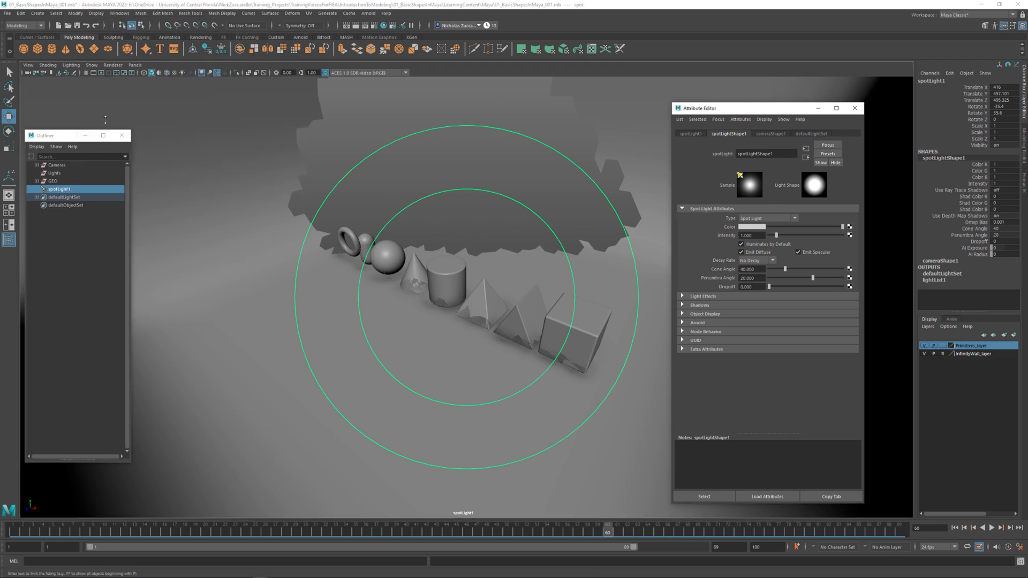
left_click(134, 65)
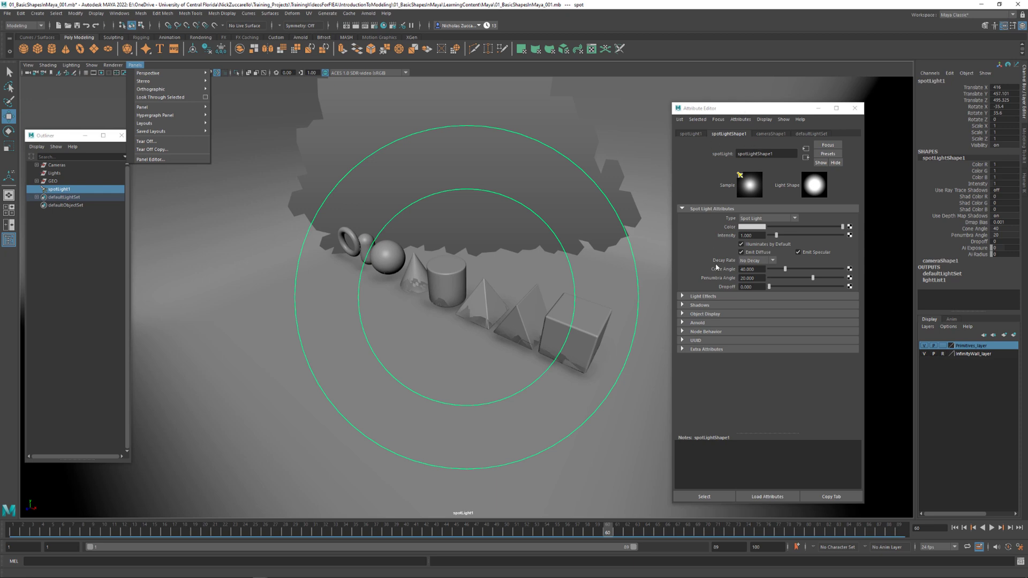
Set the near clip plane to 1 and the far clip plane to 10000 on cameraShape1 for the light's view
left_click(772, 134)
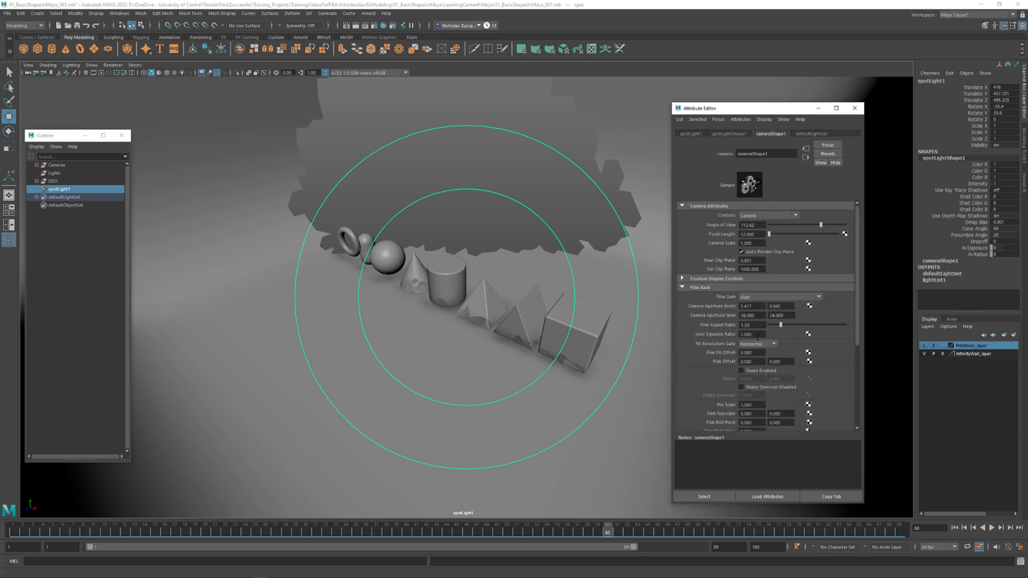
left_click(760, 261)
type("1")
key("Return")
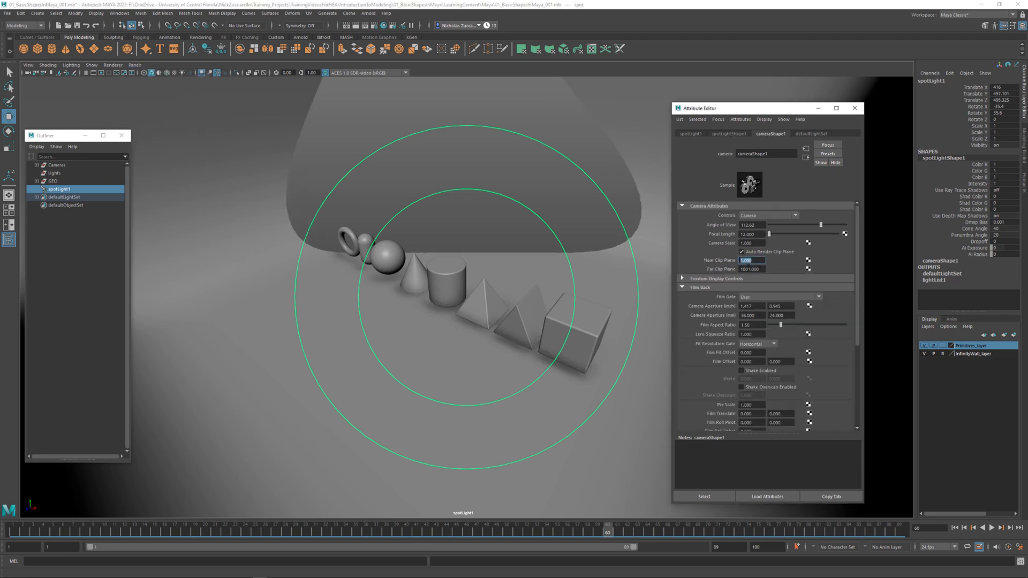
left_click(746, 269)
type("00")
key("Return")
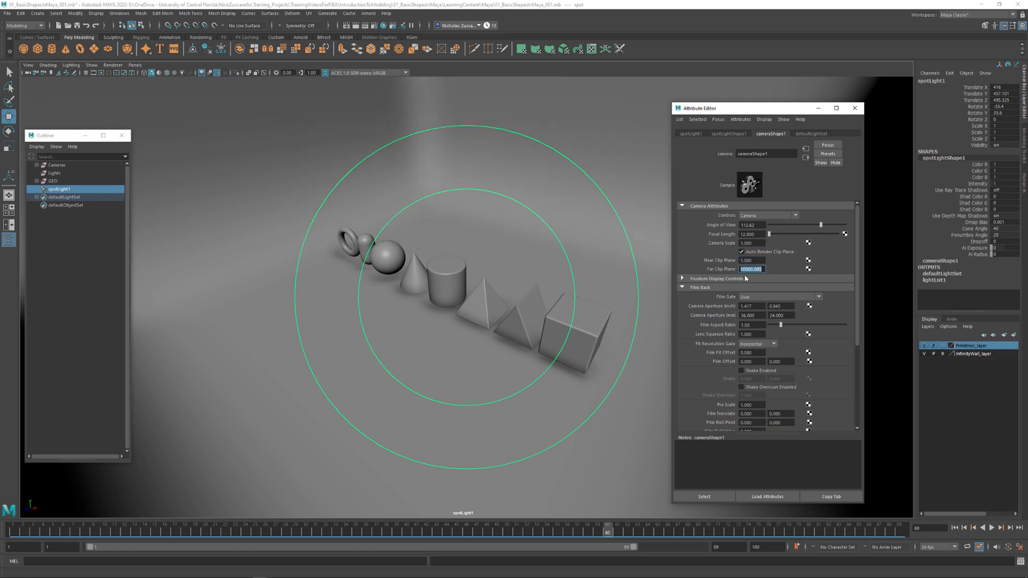
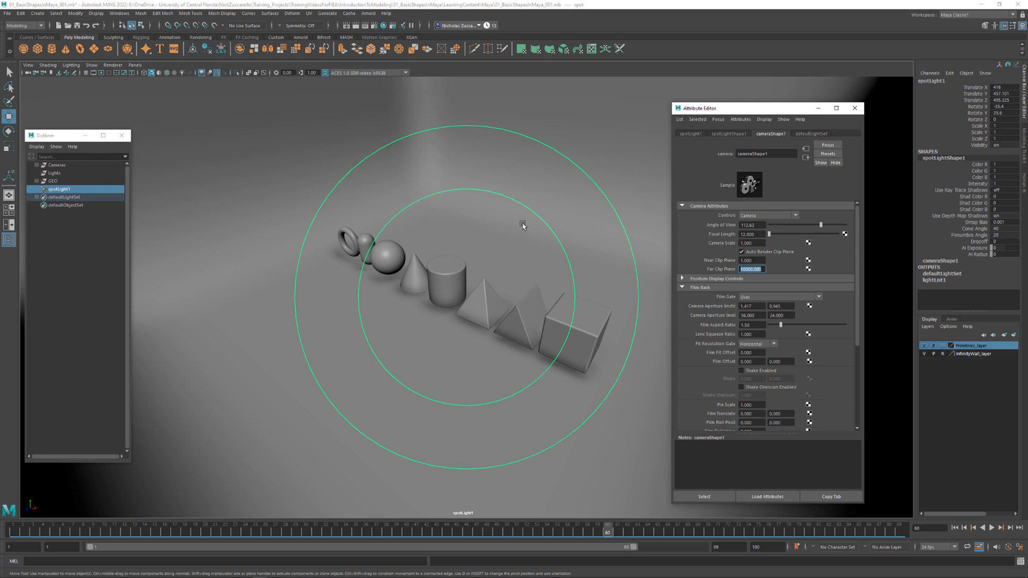
type("10100")
key("Return")
left_click(855, 108)
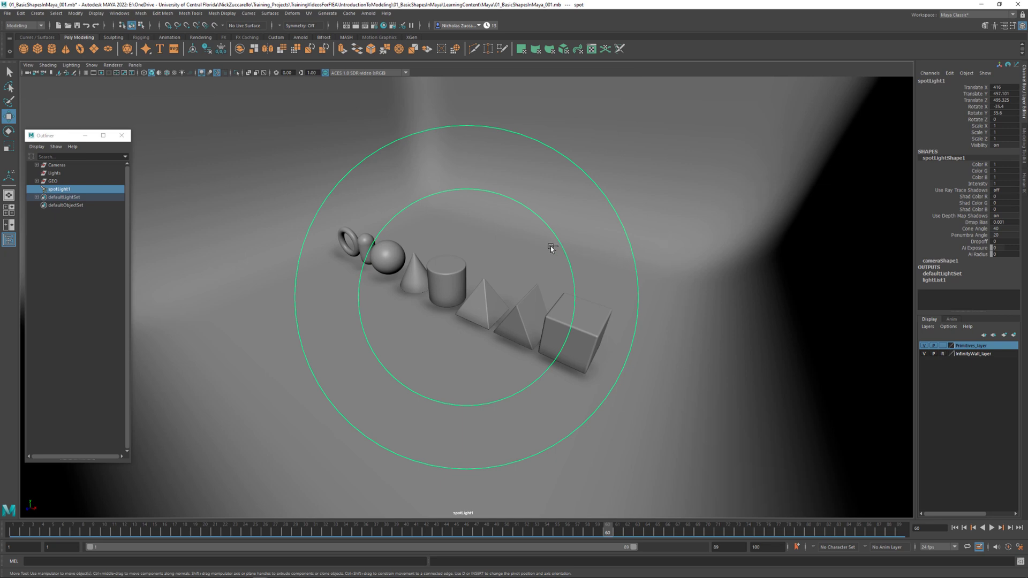
Light the viewport with all scene lights and show the spotLightShape1 attributes in the Attribute Editor
key("ctrl+a")
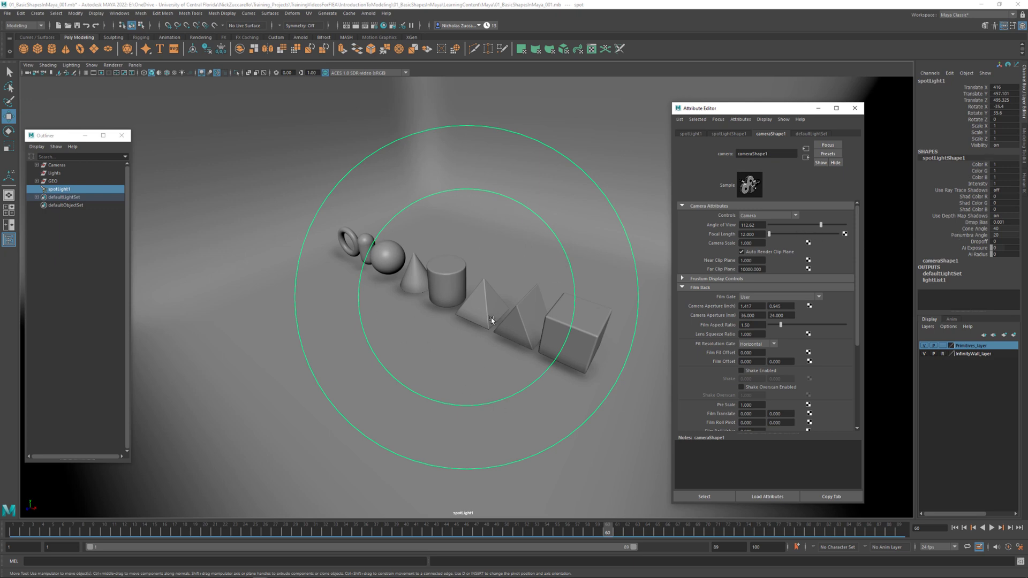
key("7")
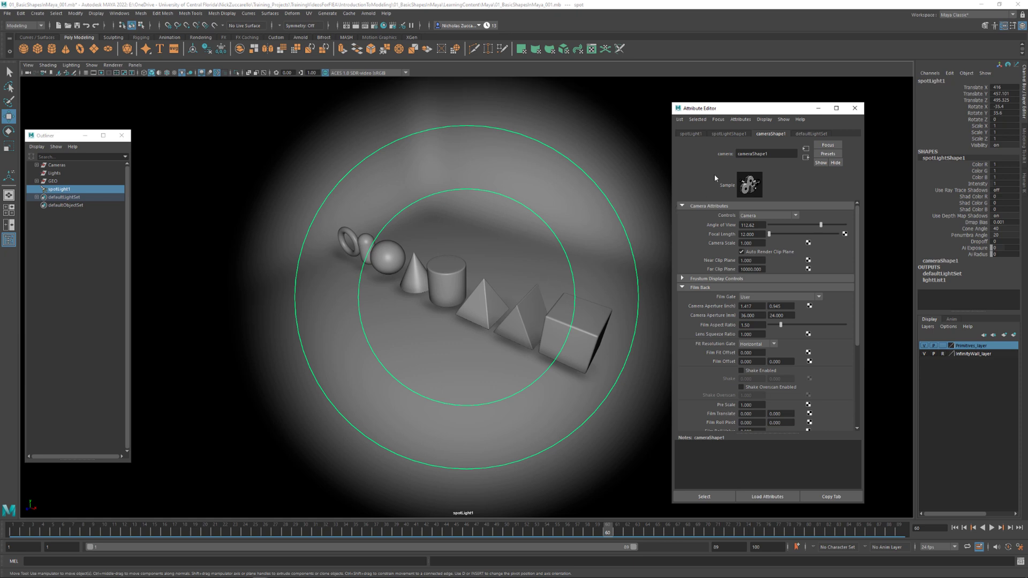
left_click(730, 134)
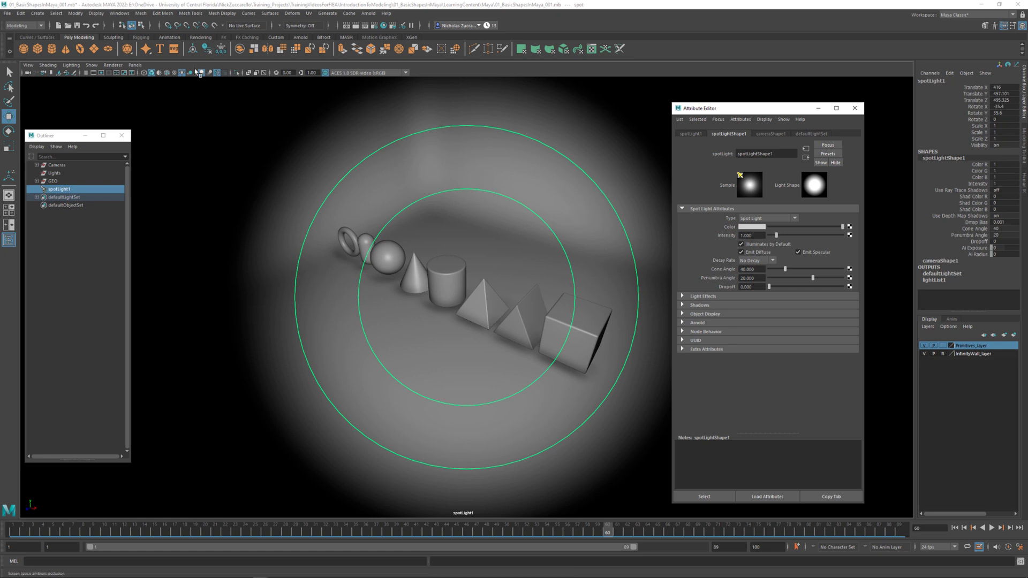
Switch the viewport back to the persp camera and arrange the view and Attribute Editor so all primitives are visible
left_click(135, 64)
mouse_move(171, 72)
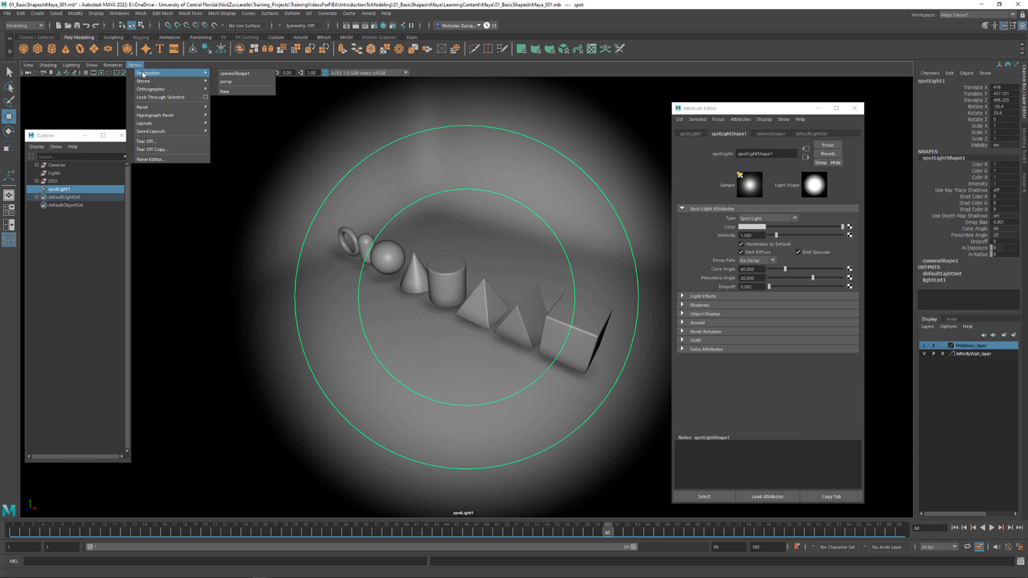
left_click(258, 84)
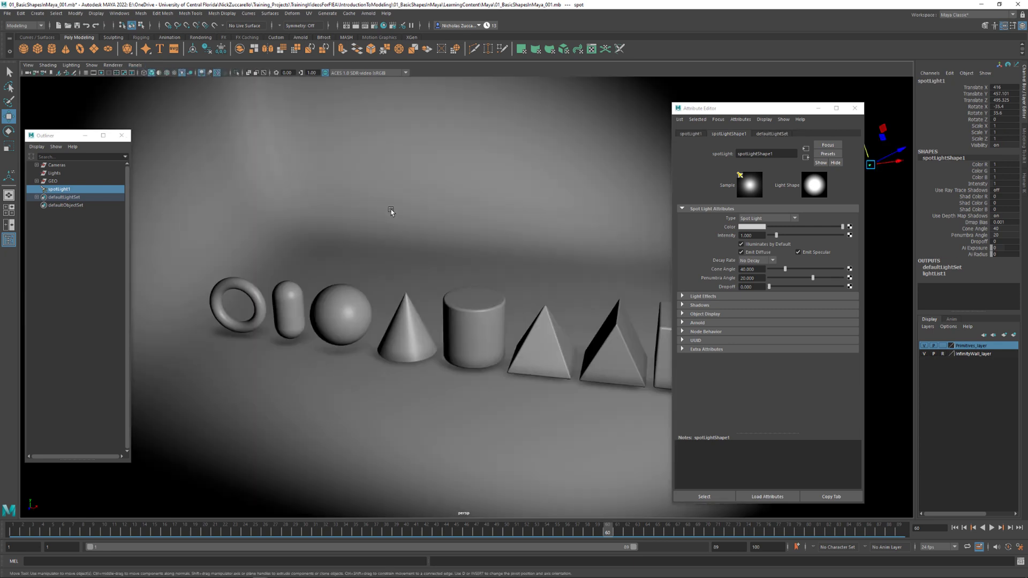
left_click_drag(516, 264, 496, 260, "alt")
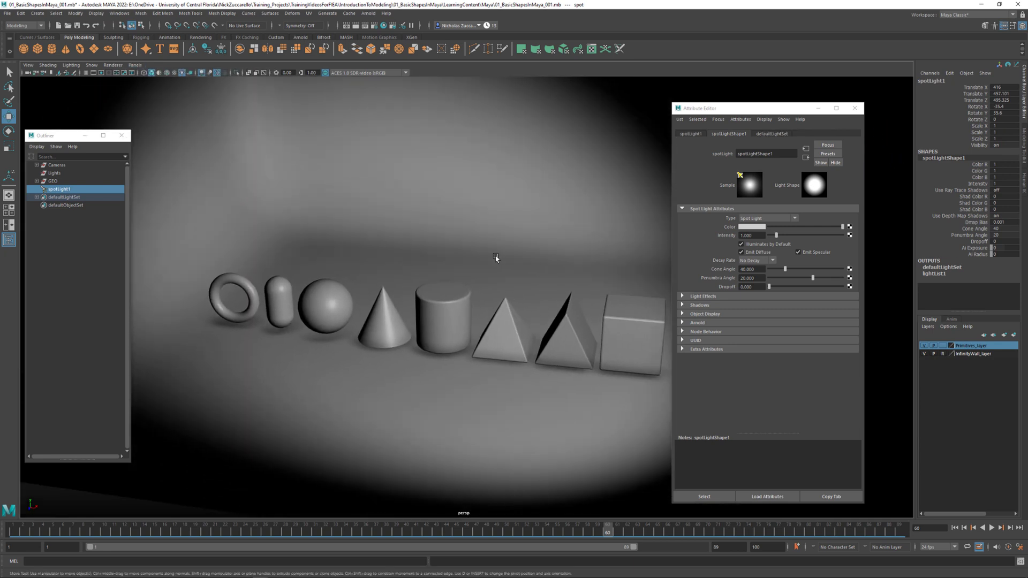
left_click_drag(718, 109, 735, 108)
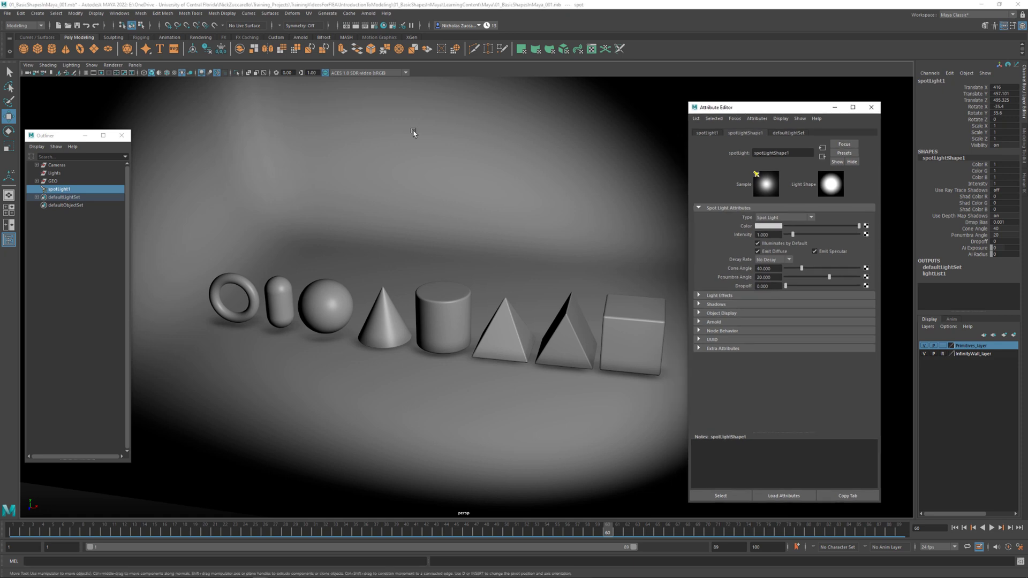
Turn on shadows in the viewport lighting and expand the spot light's Shadows attributes
left_click(69, 67)
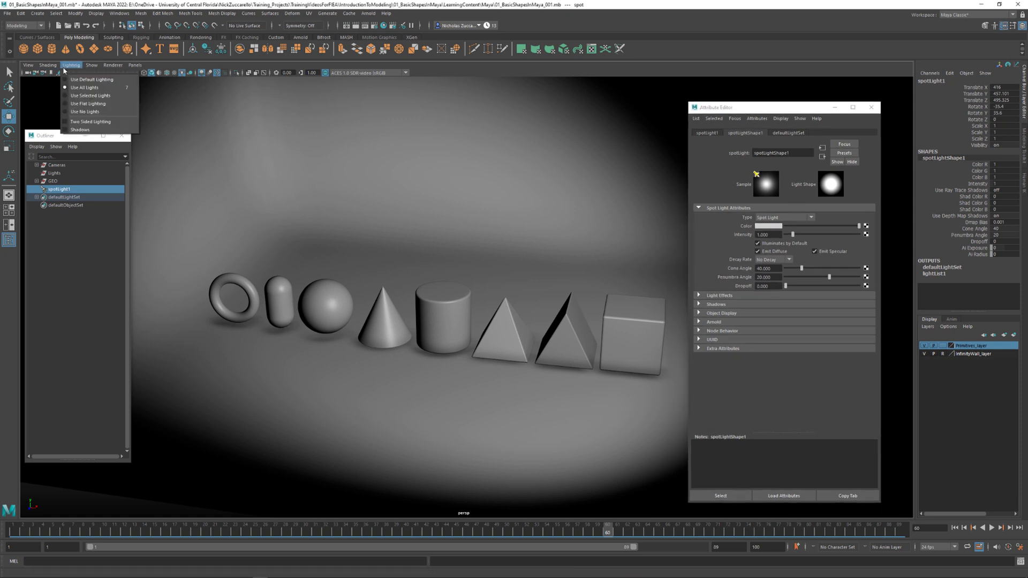
left_click(85, 130)
mouse_move(402, 211)
left_mouse_down("alt")
mouse_move(385, 214)
mouse_move(405, 212)
mouse_move(397, 211)
left_mouse_up("alt")
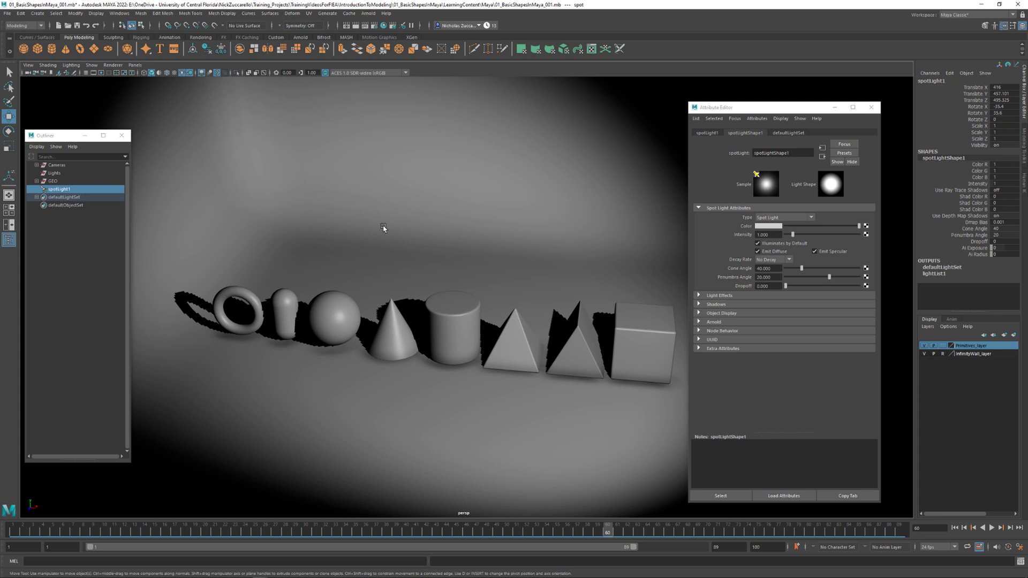
left_click(699, 304)
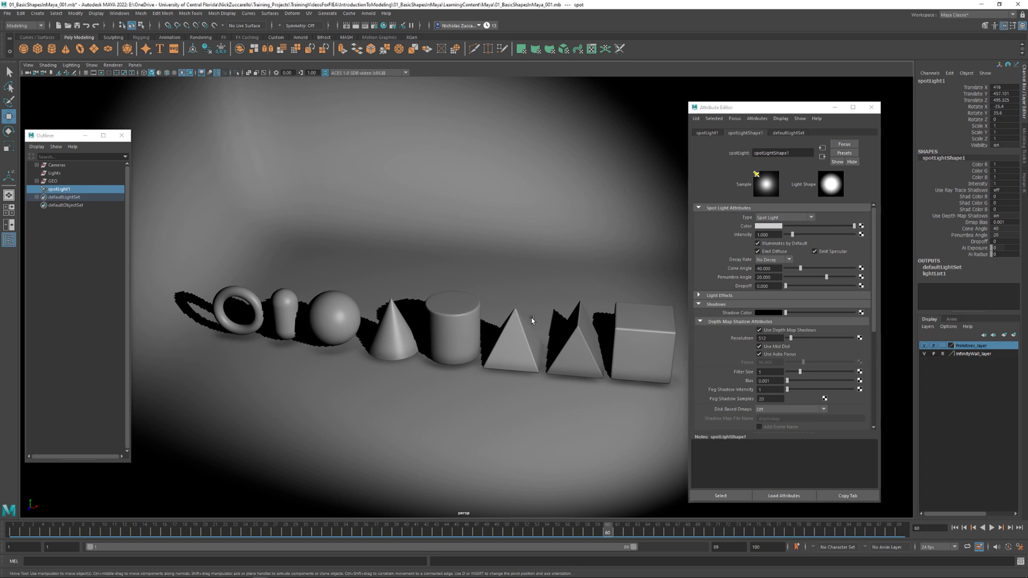
left_click_drag(531, 317, 545, 315, "alt")
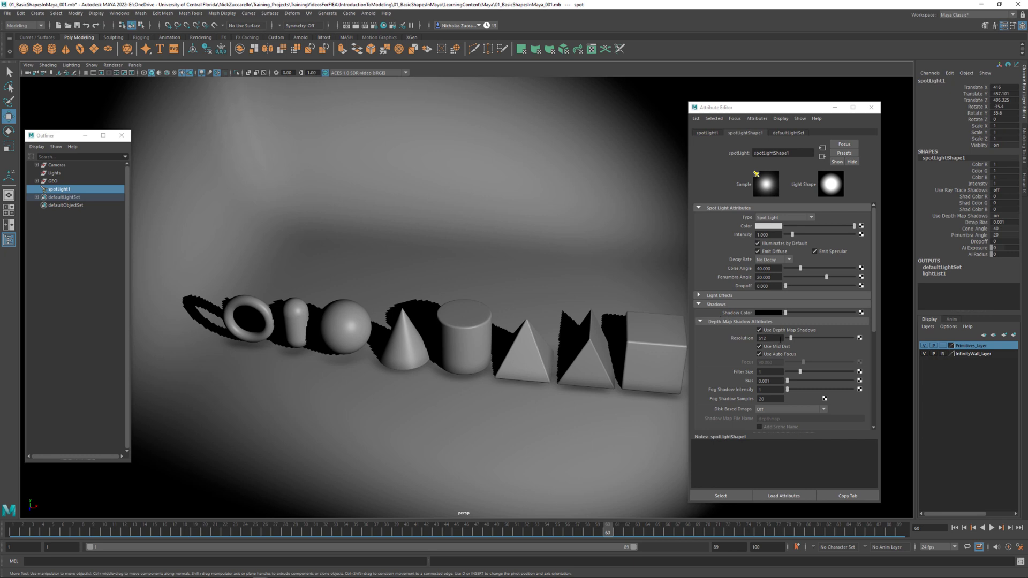
Try a depth map shadow resolution of 1024 for the spot light
double_click(763, 338)
type("102")
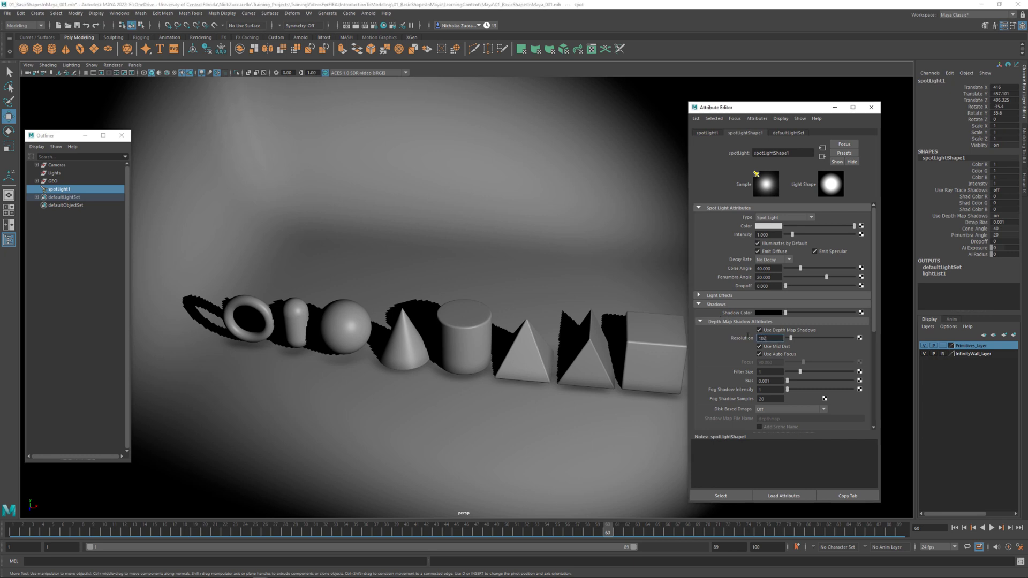
type("4")
key("Return")
type("2")
key("Return")
Try larger filter sizes to soften the spot light's depth map shadows
left_click_drag(800, 373, 898, 379)
left_click(757, 371)
left_click_drag(823, 373, 860, 372)
left_click(771, 339)
Set the spot light's depth map shadow filter size to 5 and the resolution to 512
left_click_drag(815, 371, 804, 371)
left_click(775, 372)
left_click(766, 336)
type("512")
key("Return")
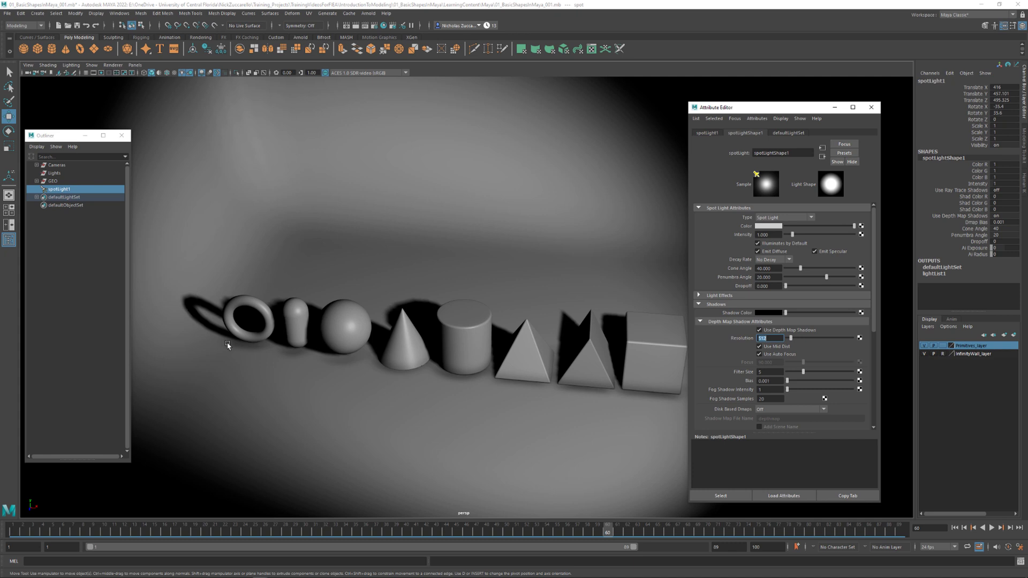
Set the spot light's depth map shadow resolution to 1024
left_click_drag(312, 322, 343, 328, "alt")
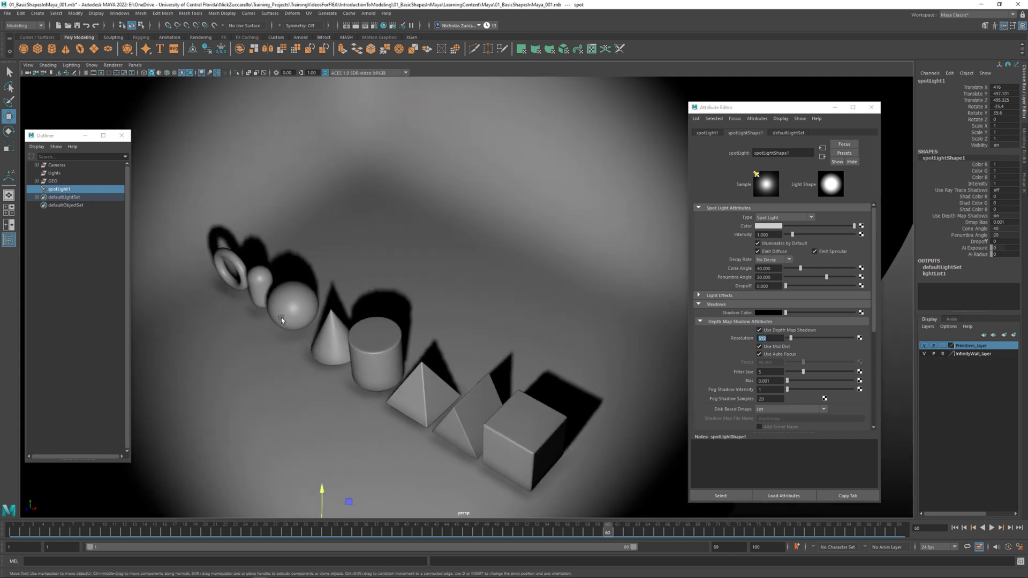
right_click_drag(346, 329, 364, 357, "alt")
left_click_drag(365, 357, 395, 352, "alt")
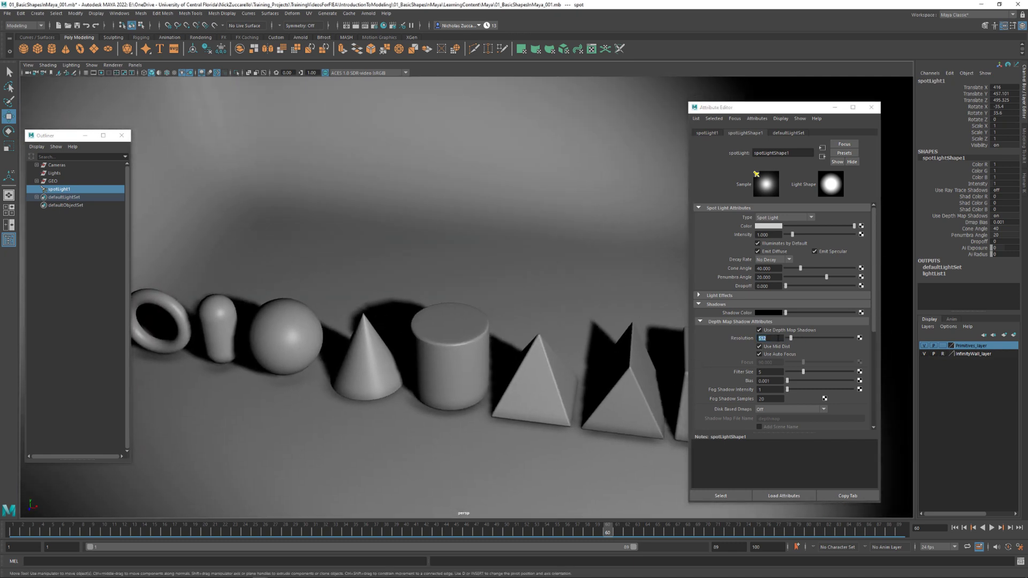
left_click(733, 336)
key("Return")
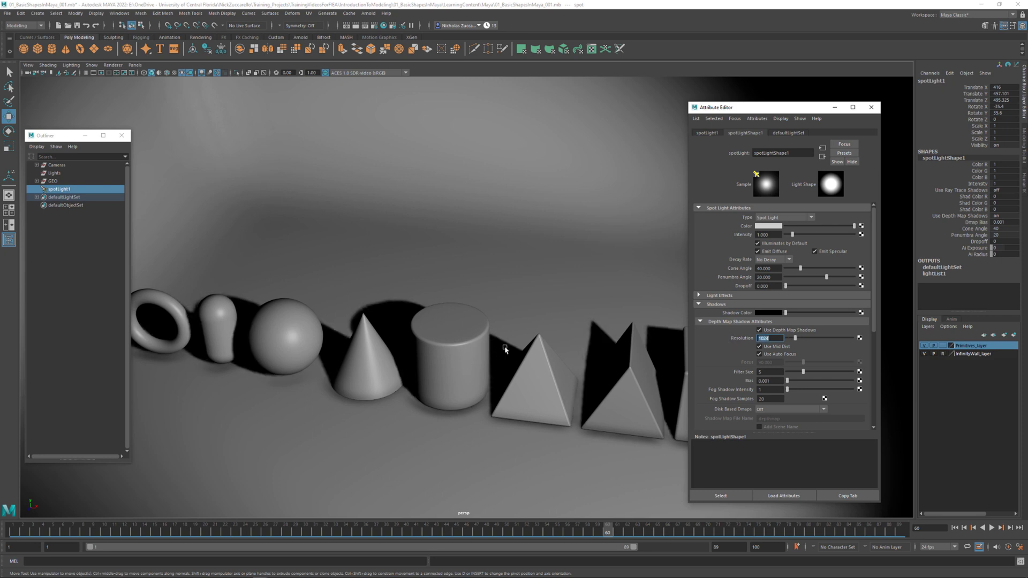
left_click_drag(527, 335, 477, 355, "alt")
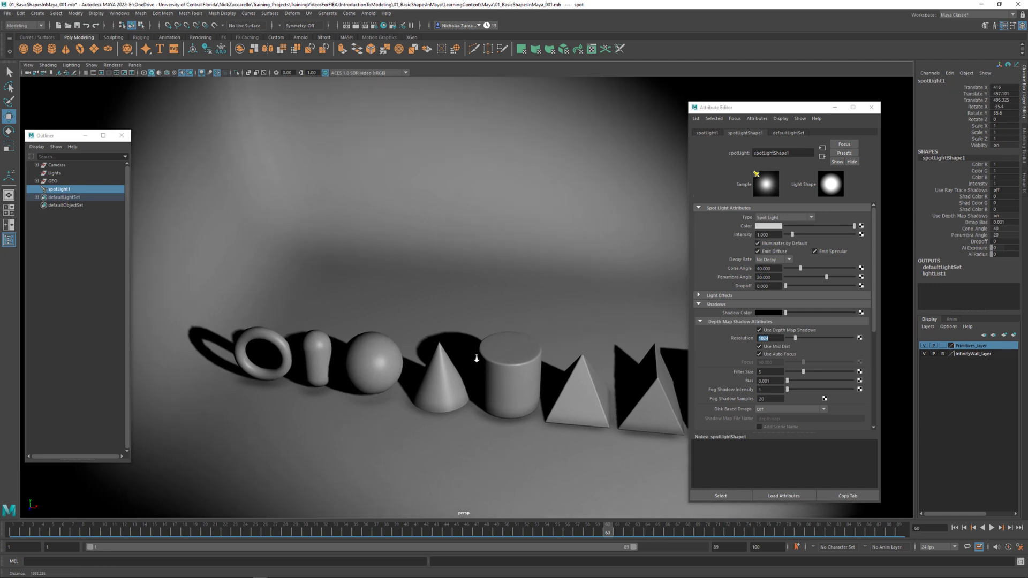
Try a red, a near-black and a mid-grey shadow color of about 0.391 on the spot light
left_click(767, 315)
left_click(735, 291)
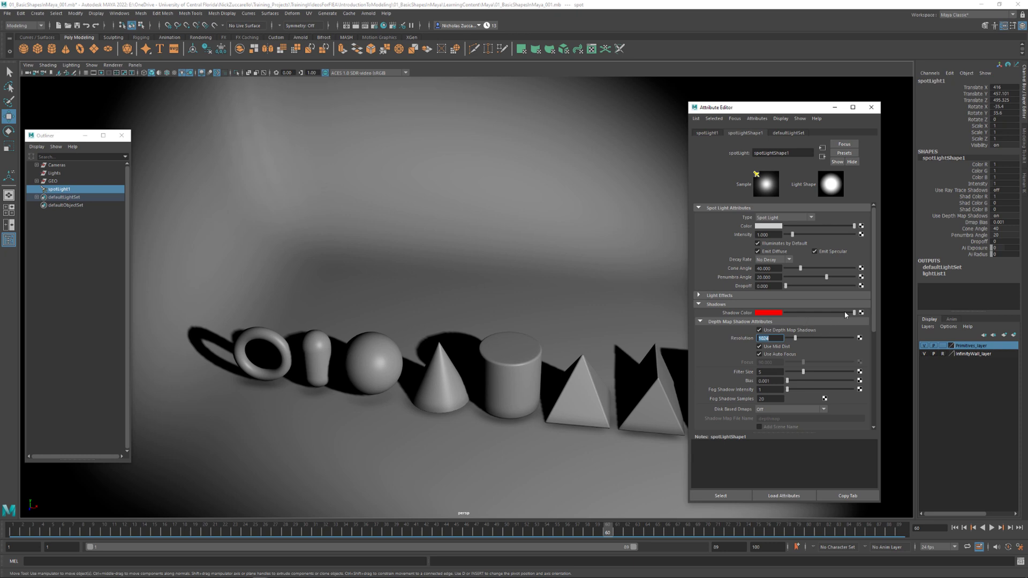
left_click(764, 313)
left_click(724, 306)
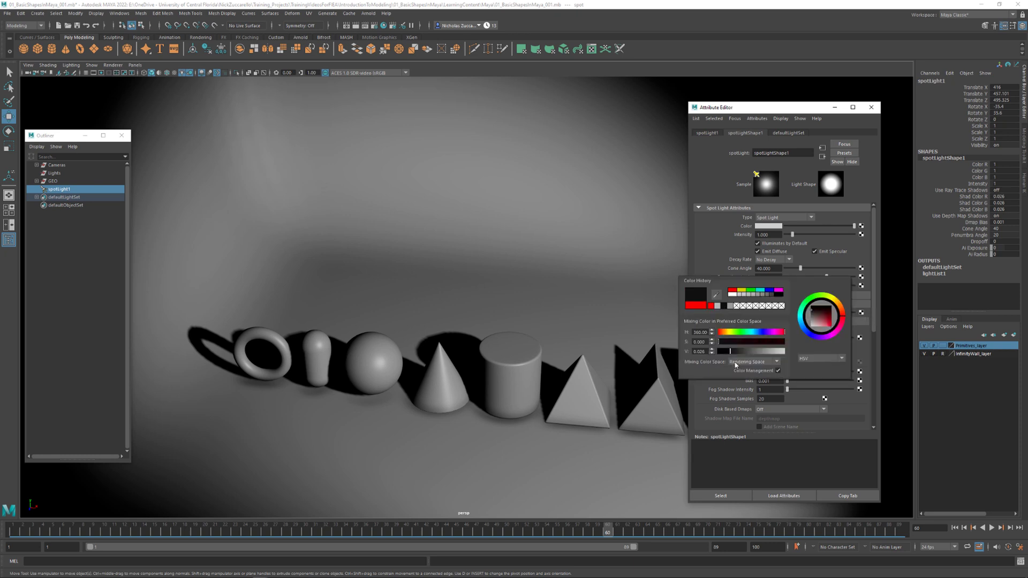
left_click_drag(787, 313, 808, 314)
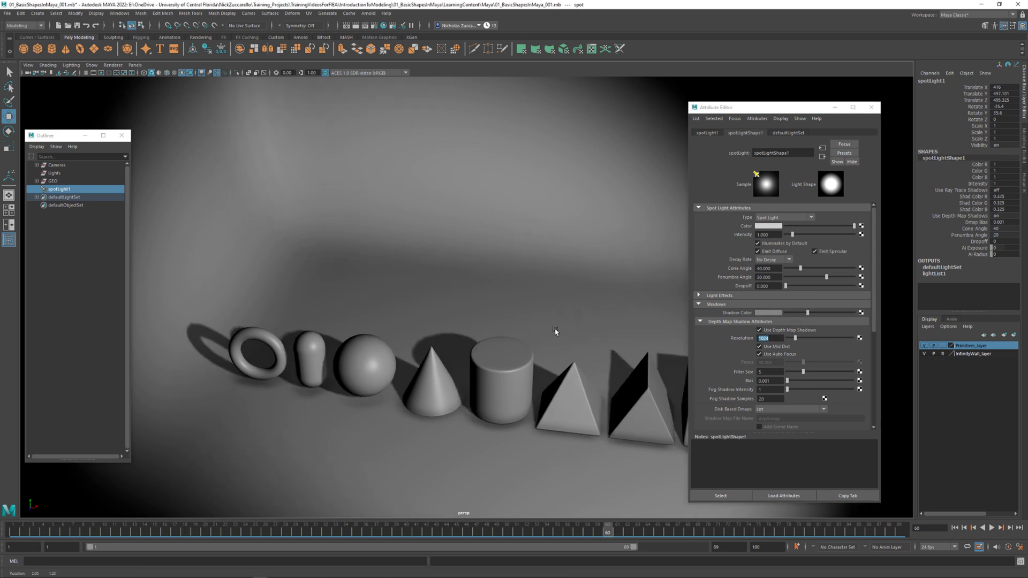
left_click_drag(556, 329, 812, 314, "alt")
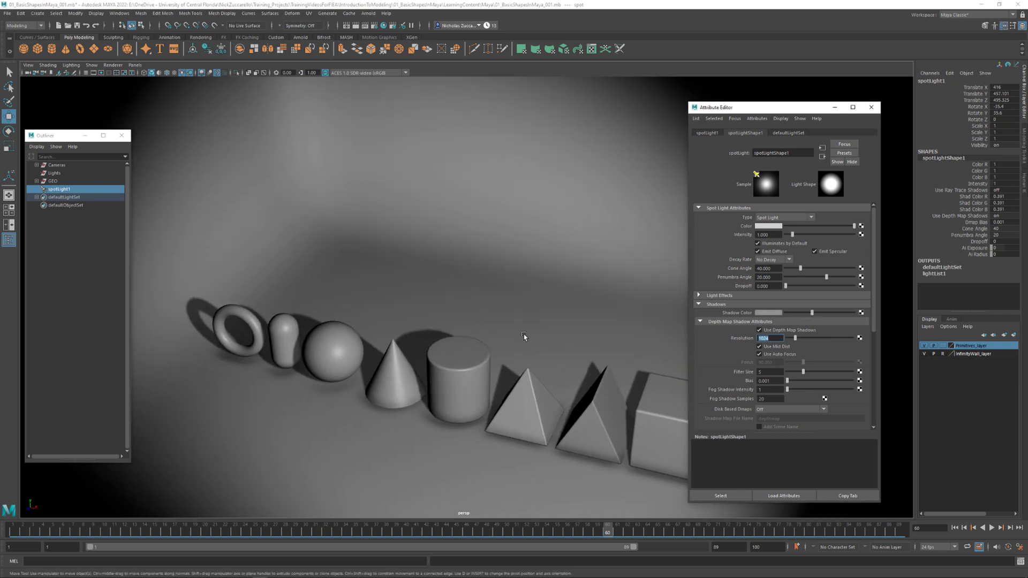
left_click_drag(525, 336, 729, 324, "alt")
Try red as the spot light's shadow color again and view the tinted shadows from another angle
left_click(772, 314)
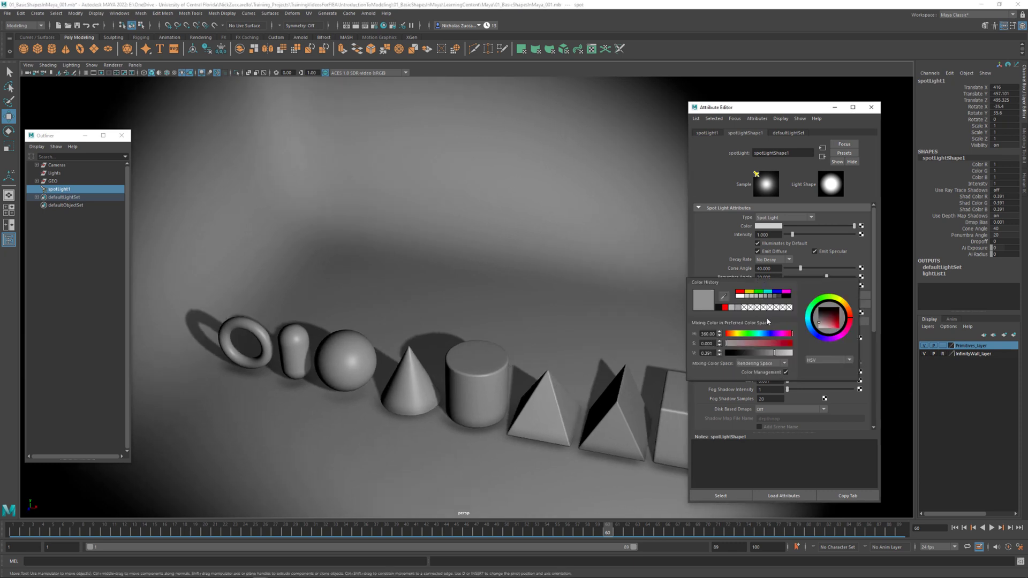
left_click(725, 310)
left_click_drag(609, 337, 616, 336, "alt")
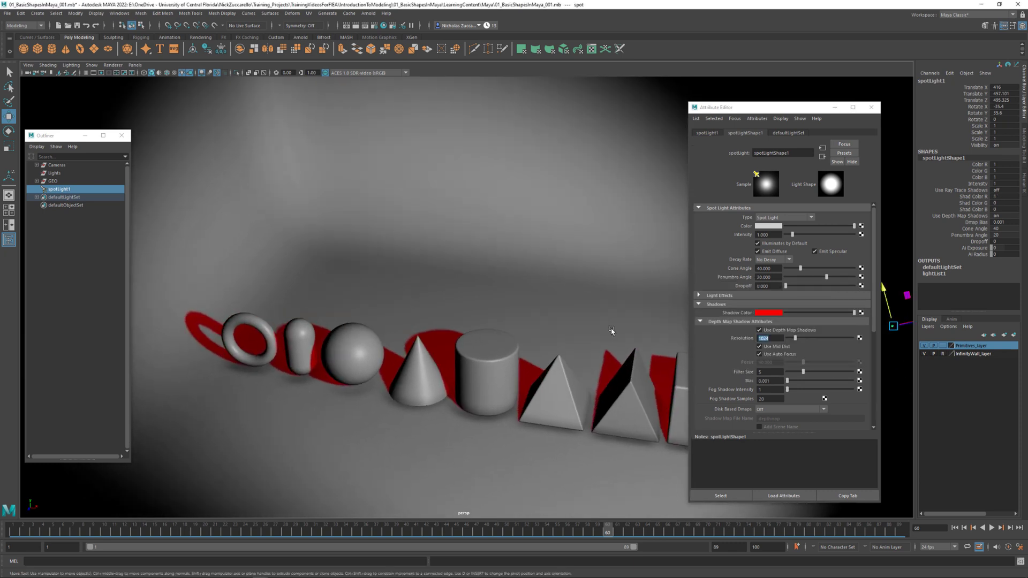
left_click_drag(560, 354, 664, 348, "alt")
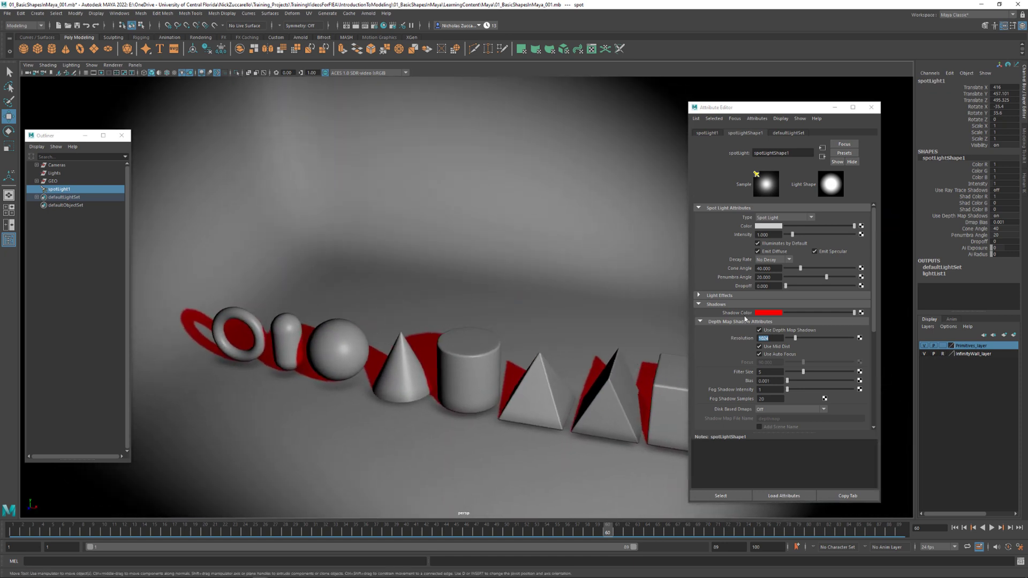
Return the spot light's shadow color to near-black and gradually lighten it to a grey of about 0.349
left_click(771, 313)
left_click(725, 308)
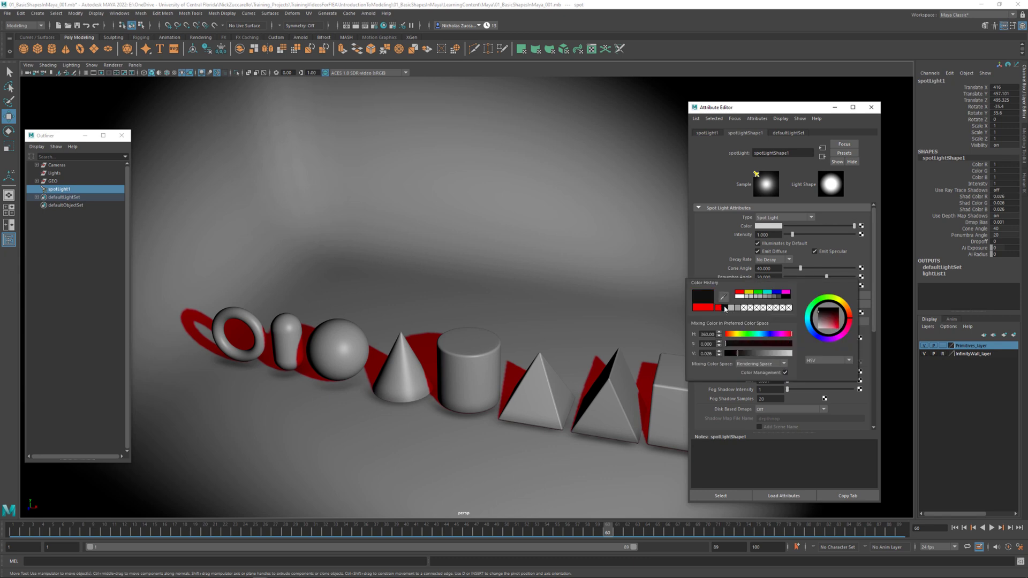
left_click_drag(650, 271, 597, 293, "alt")
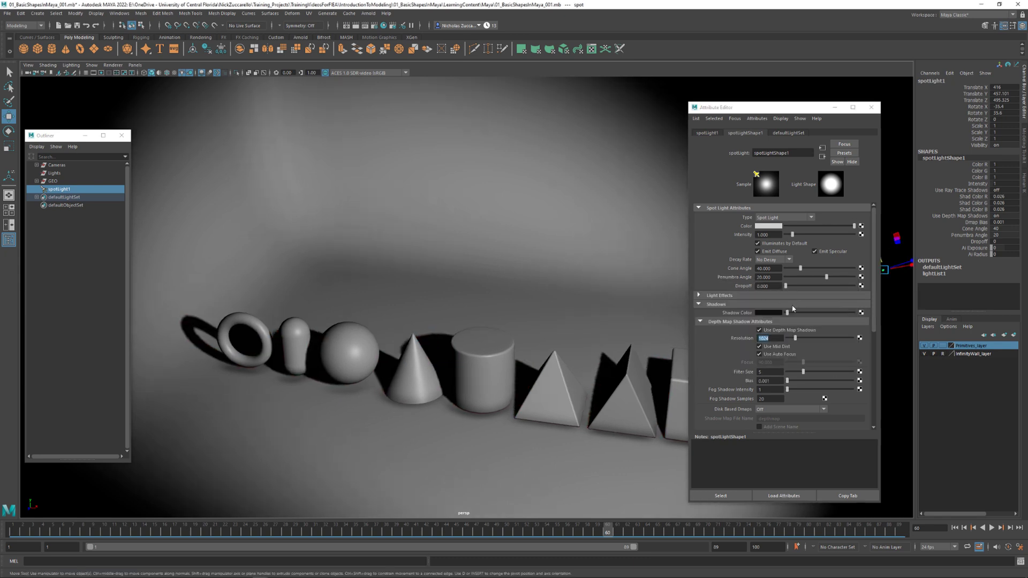
left_click_drag(789, 314, 795, 315)
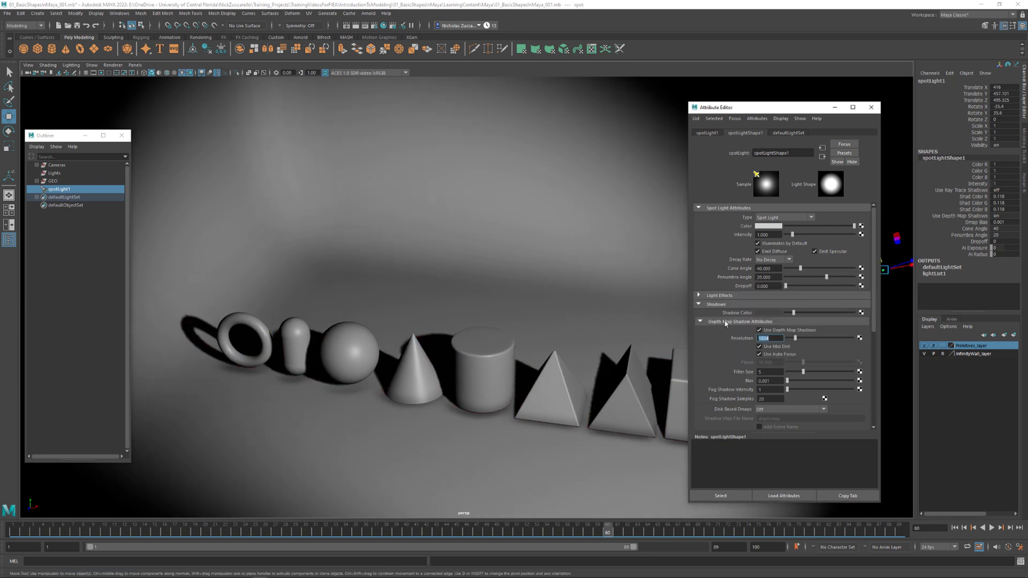
left_click_drag(658, 326, 592, 328, "alt")
left_click_drag(791, 314, 800, 314)
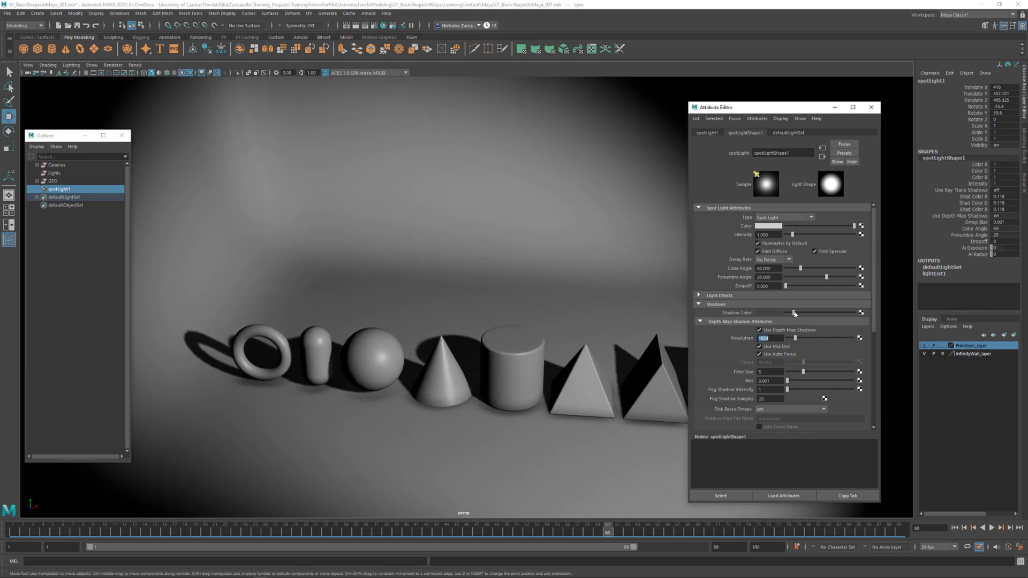
left_click_drag(616, 294, 592, 309, "alt")
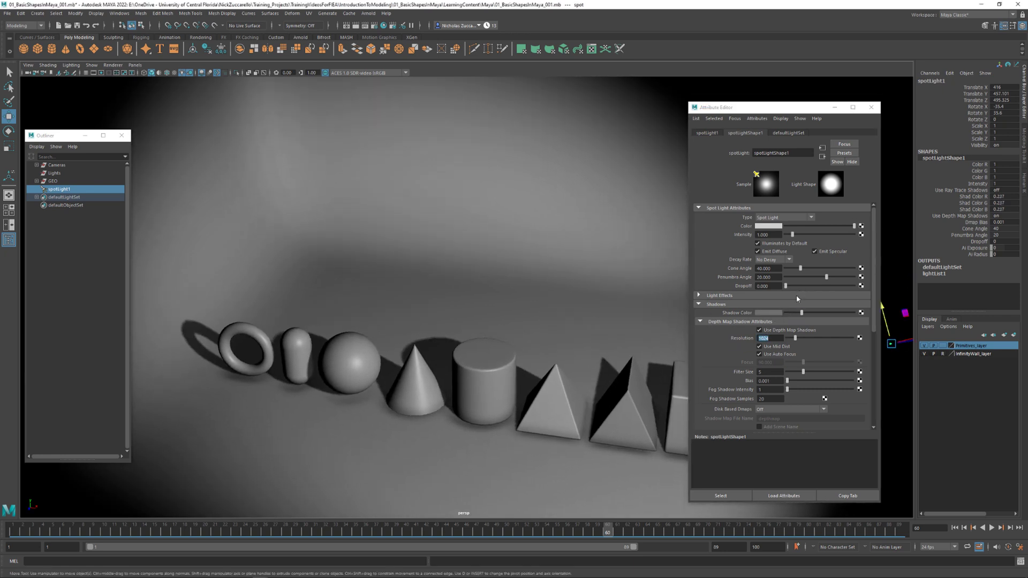
left_click_drag(802, 314, 810, 313)
left_click_drag(553, 293, 571, 312, "alt")
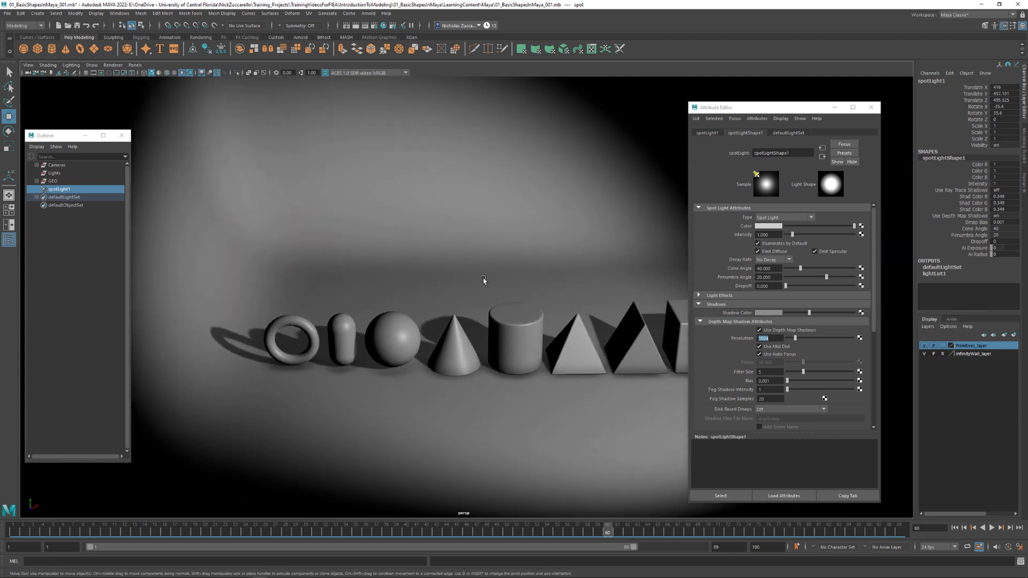
Create a point light and position it beyond the torus end of the primitive row, near the infinity wall's floor
left_click(37, 13)
mouse_move(49, 58)
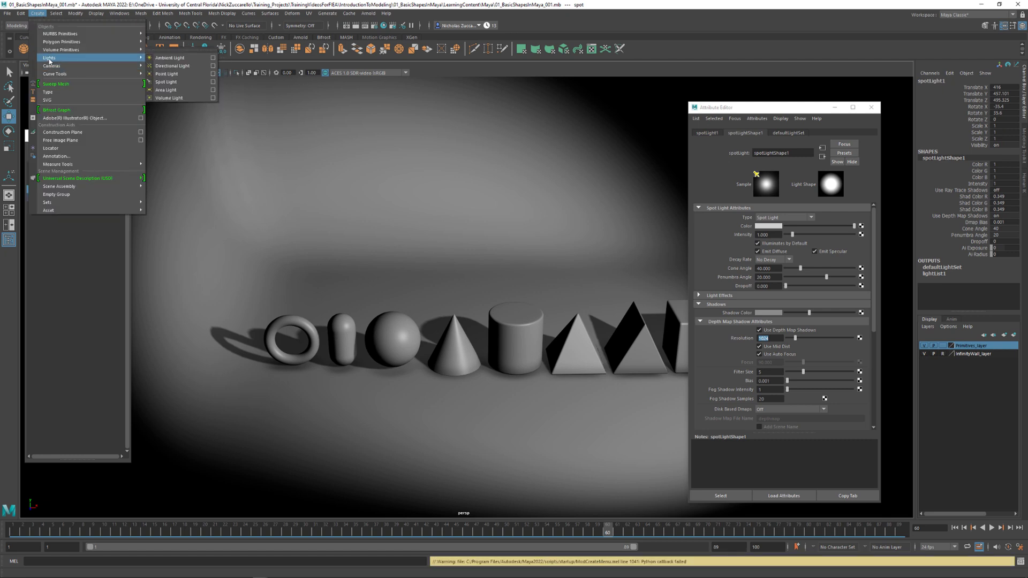
left_click(177, 74)
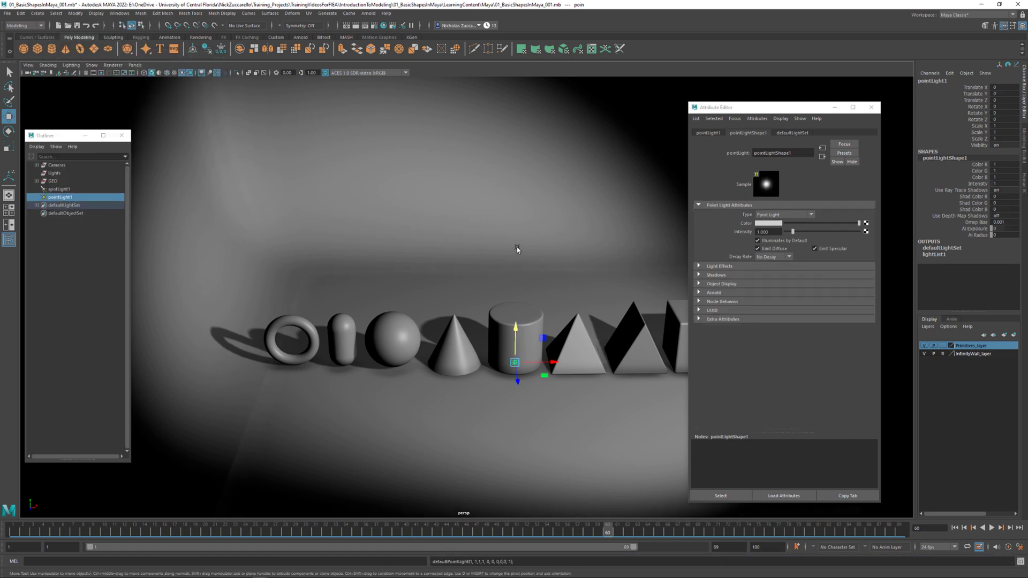
left_click_drag(519, 247, 251, 368, "alt")
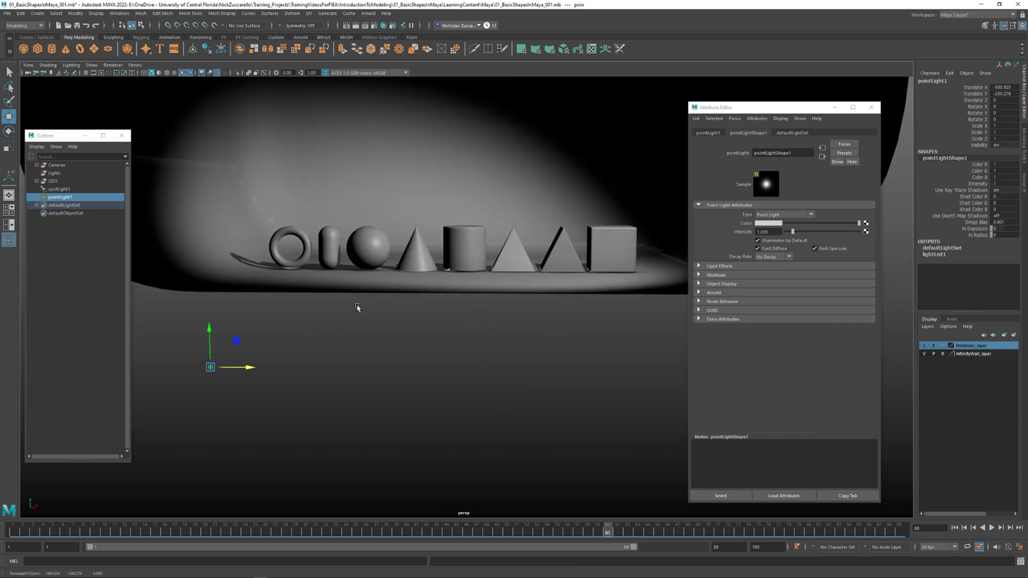
left_click_drag(356, 305, 396, 314, "alt")
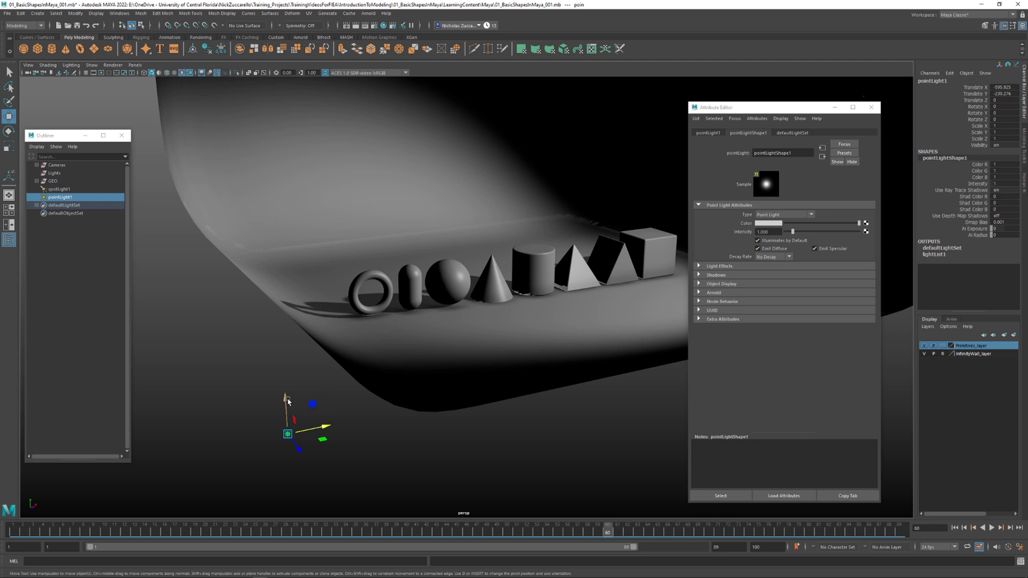
left_click_drag(285, 399, 310, 337)
middle_click_drag(310, 337, 348, 330, "alt")
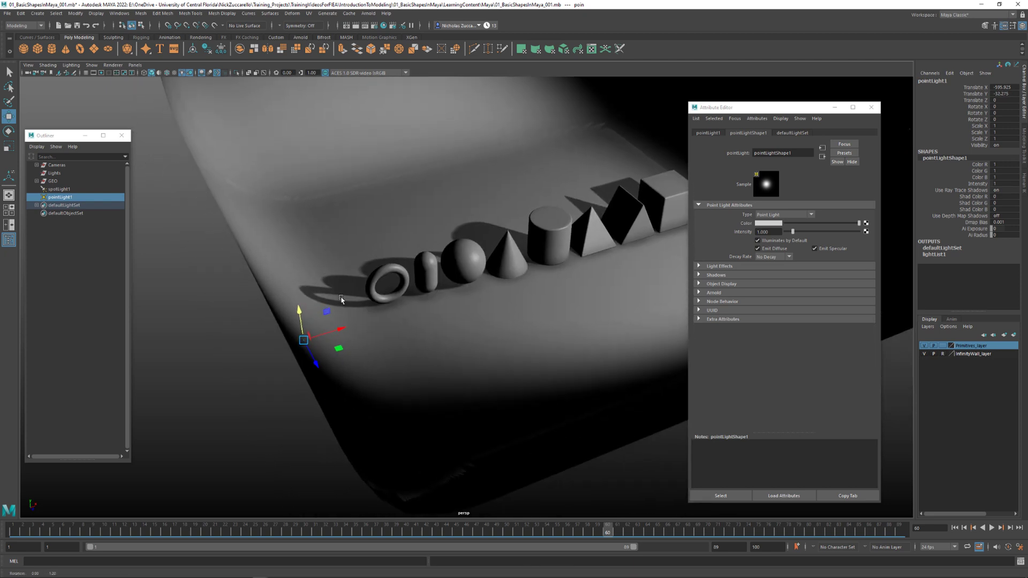
left_click_drag(348, 330, 371, 324, "alt")
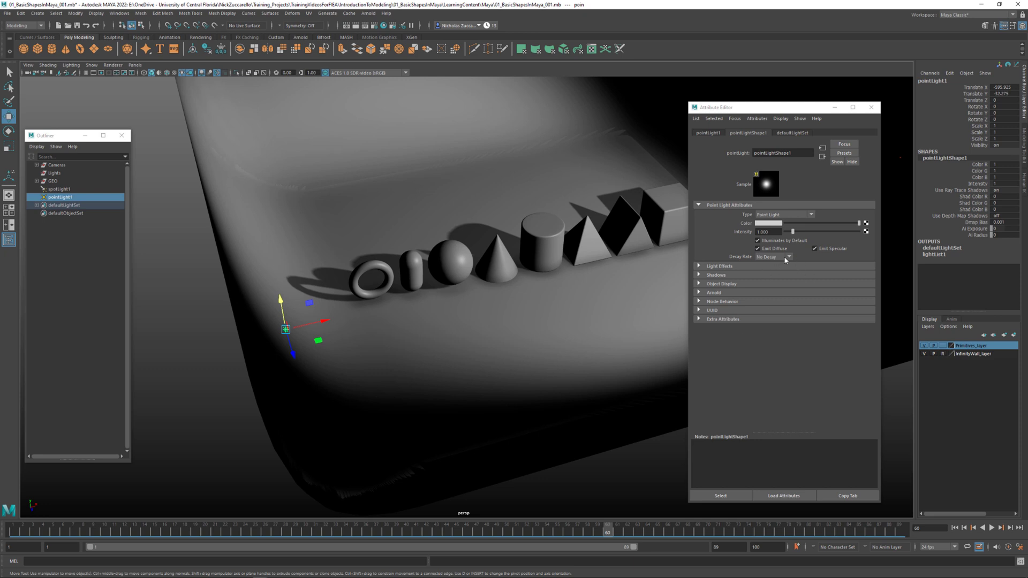
Set the point light's decay rate to Quadratic and move the light behind the primitives, to about Z -97
left_click(790, 258)
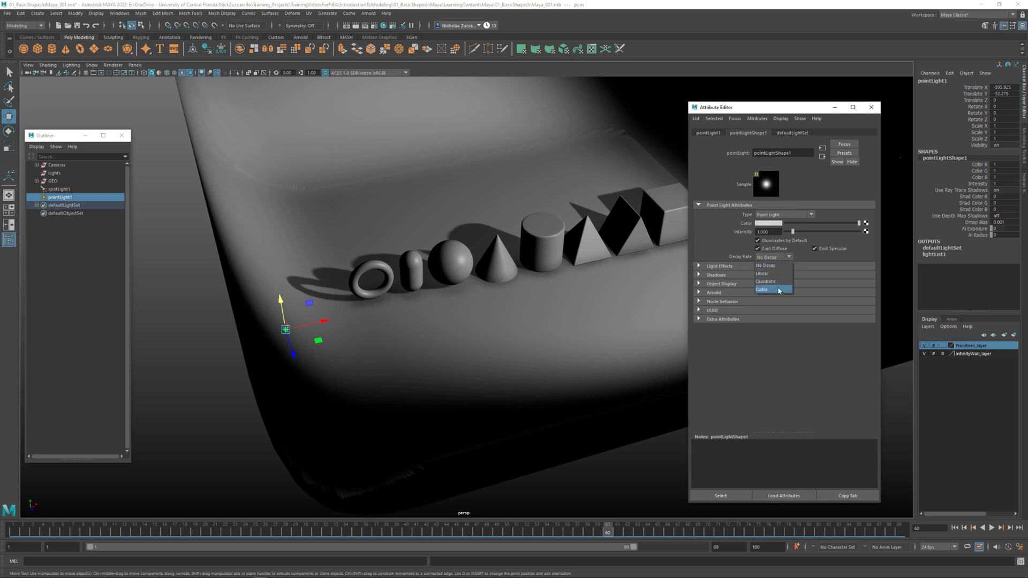
left_click(778, 286)
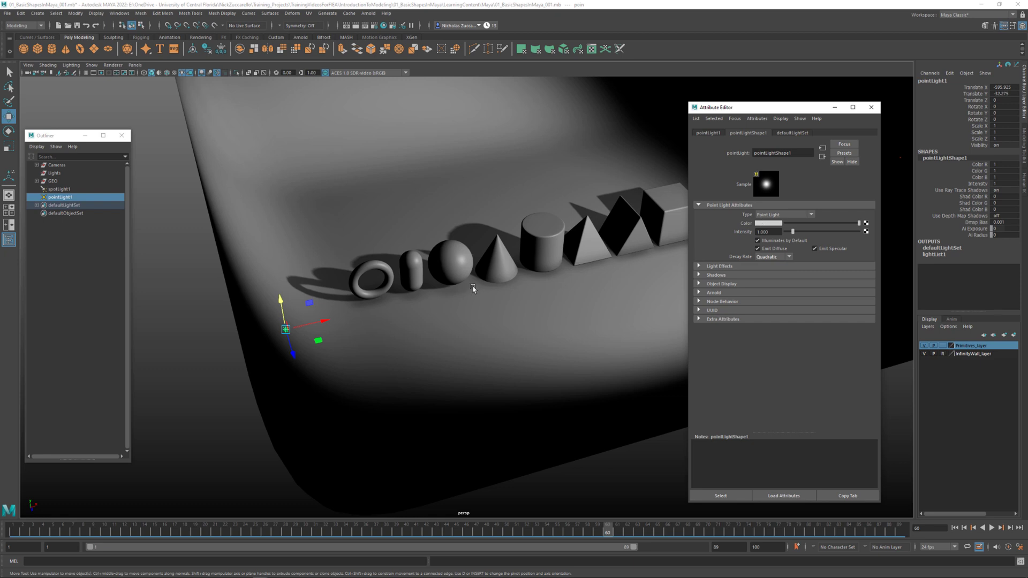
left_click_drag(473, 289, 514, 241, "alt")
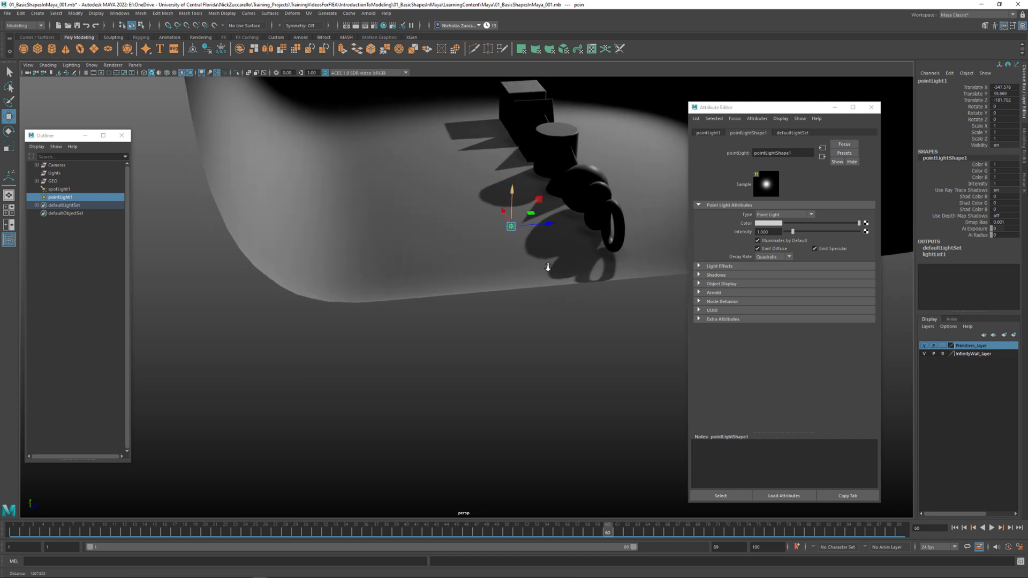
right_click_drag(547, 268, 572, 268, "alt")
left_click_drag(556, 210, 610, 207)
middle_click_drag(588, 268, 531, 315, "alt")
Set the point light's intensity to 5000 and move it behind the torus, to about X -426 and Z -174
left_click(769, 232)
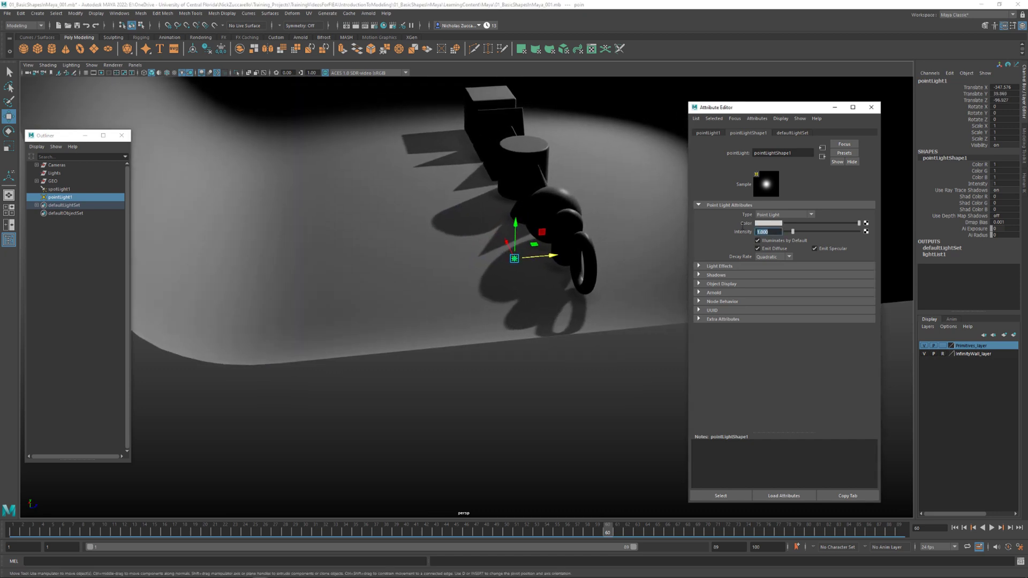
type("5000")
key("Return")
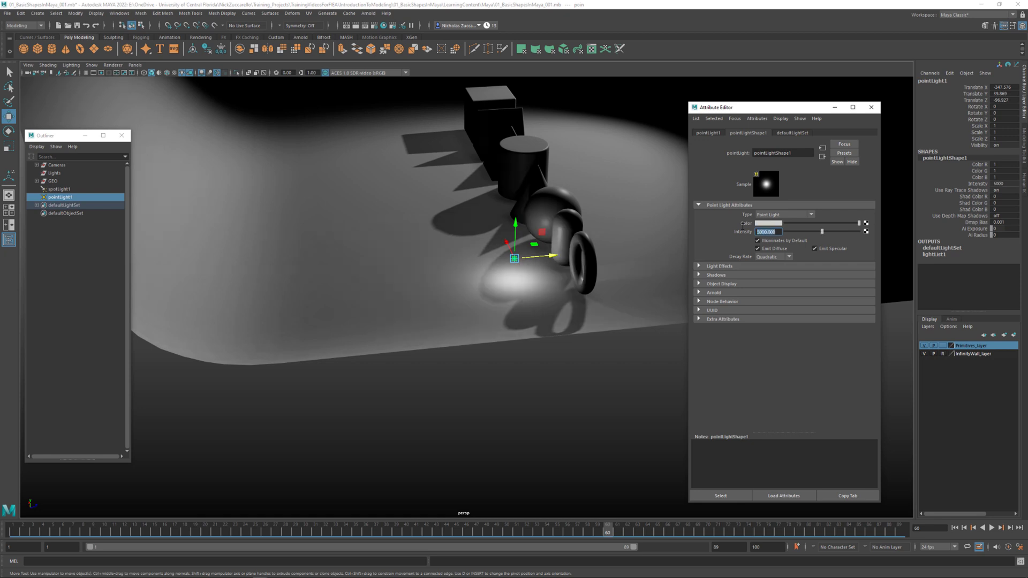
left_click_drag(556, 256, 448, 327)
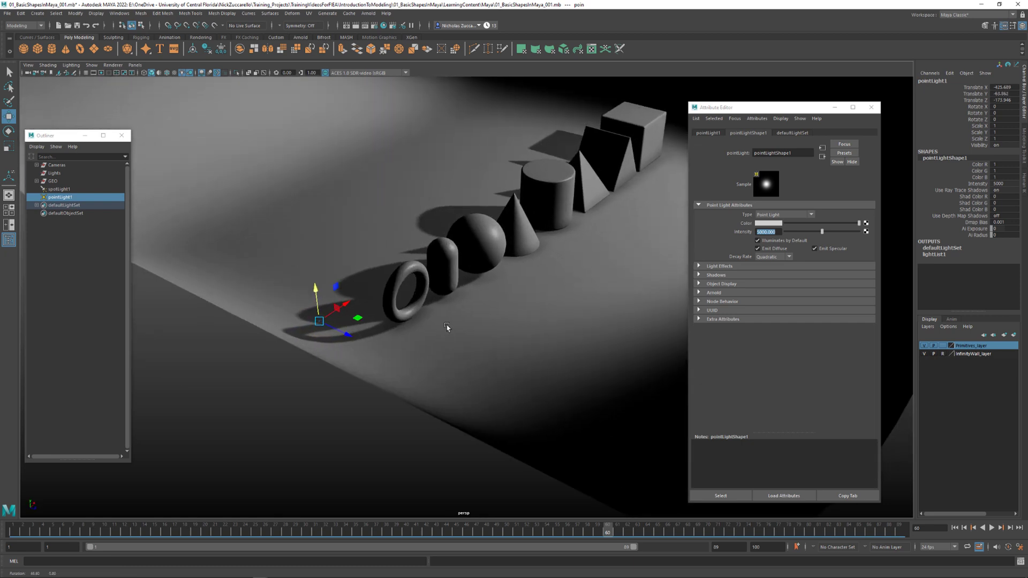
Expand the point light's shadow attributes and toggle its depth map shadows on and off to compare the result
left_click(700, 274)
left_click(760, 301)
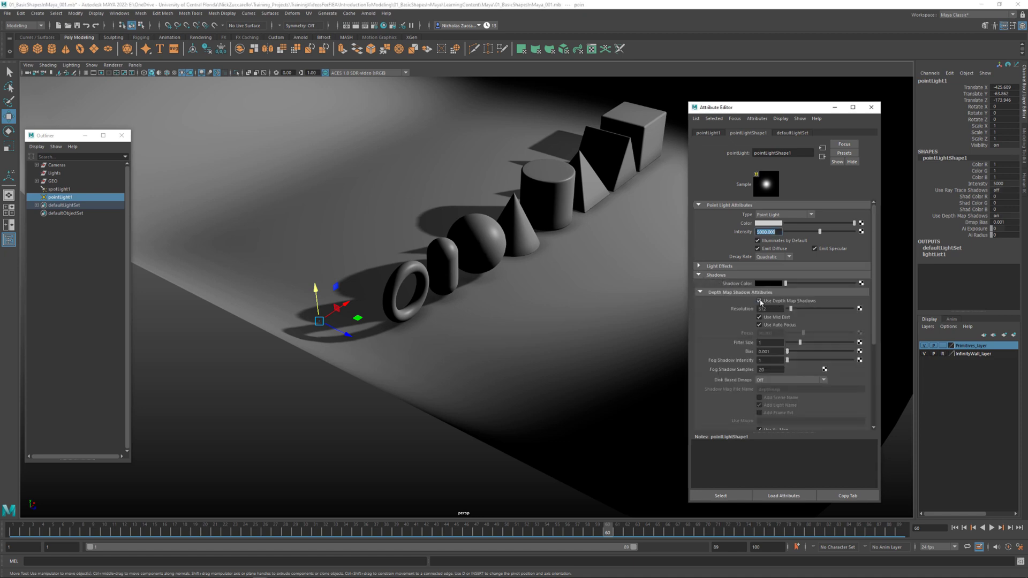
left_click(760, 302)
left_click_drag(445, 320, 604, 335, "alt")
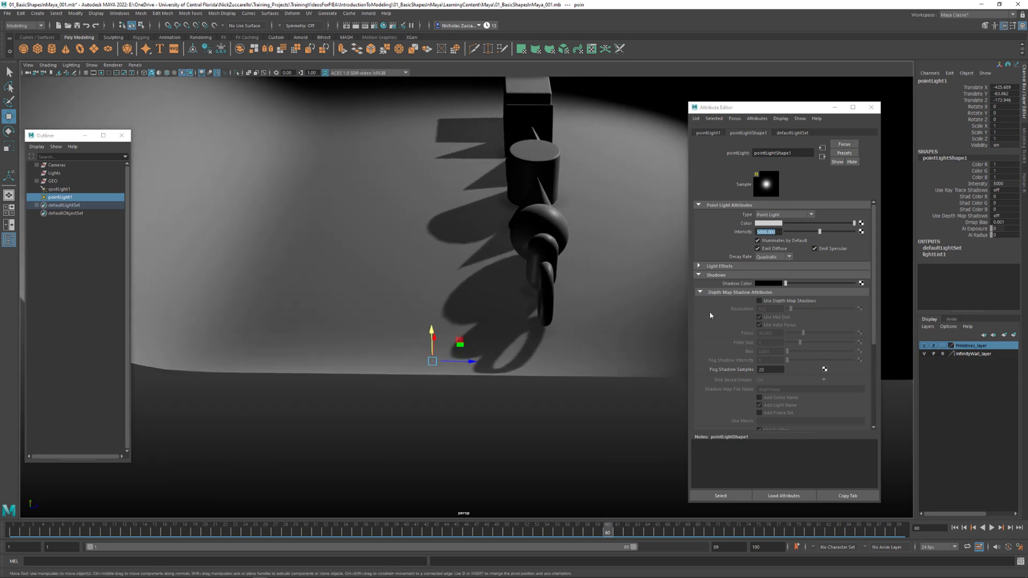
left_click_drag(567, 311, 643, 303, "alt")
left_click(760, 302)
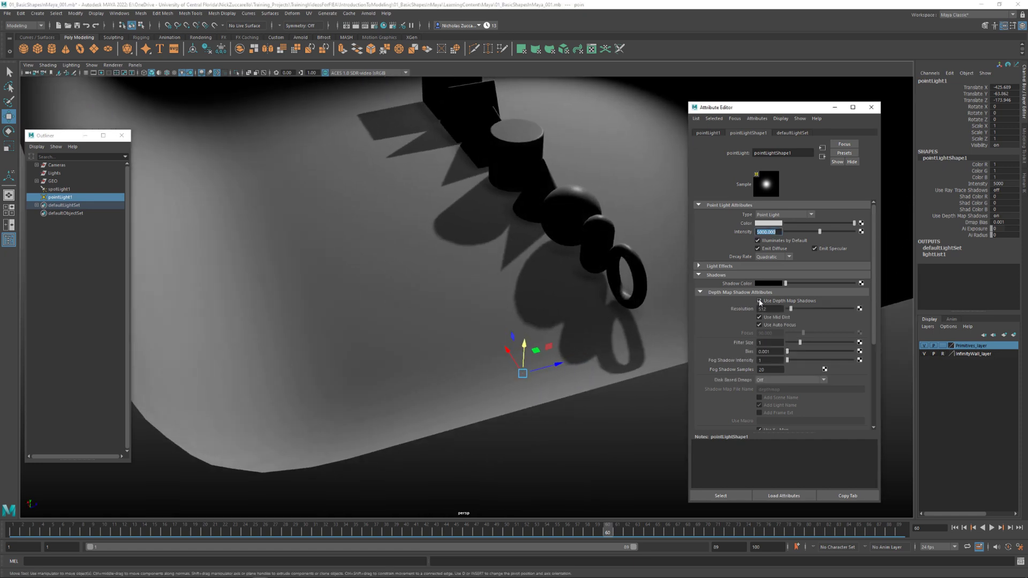
left_click(761, 302)
key("[")
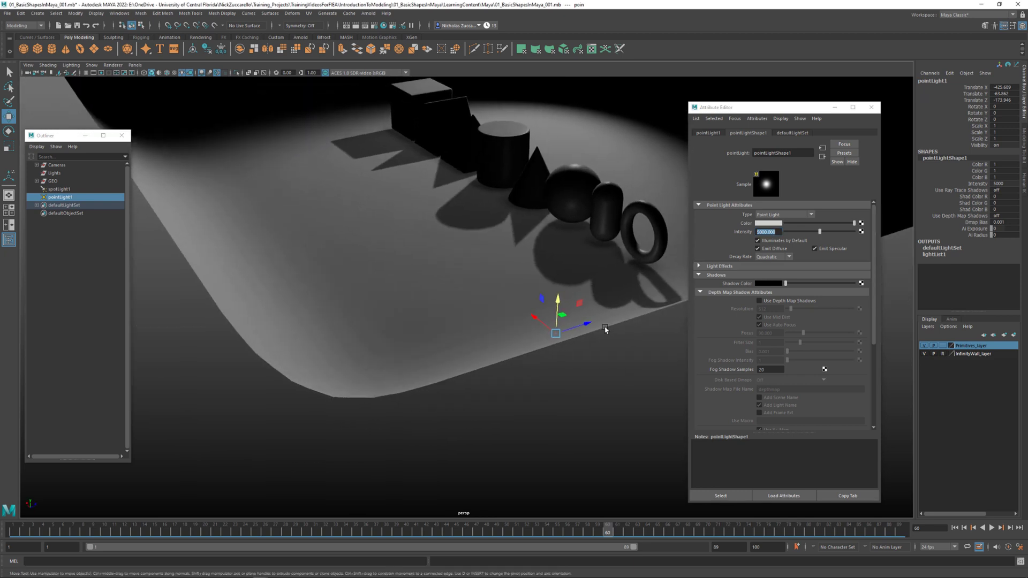
Move the point light outward past the infinity wall's edge, to about X -491
left_click_drag(606, 329, 553, 340, "alt")
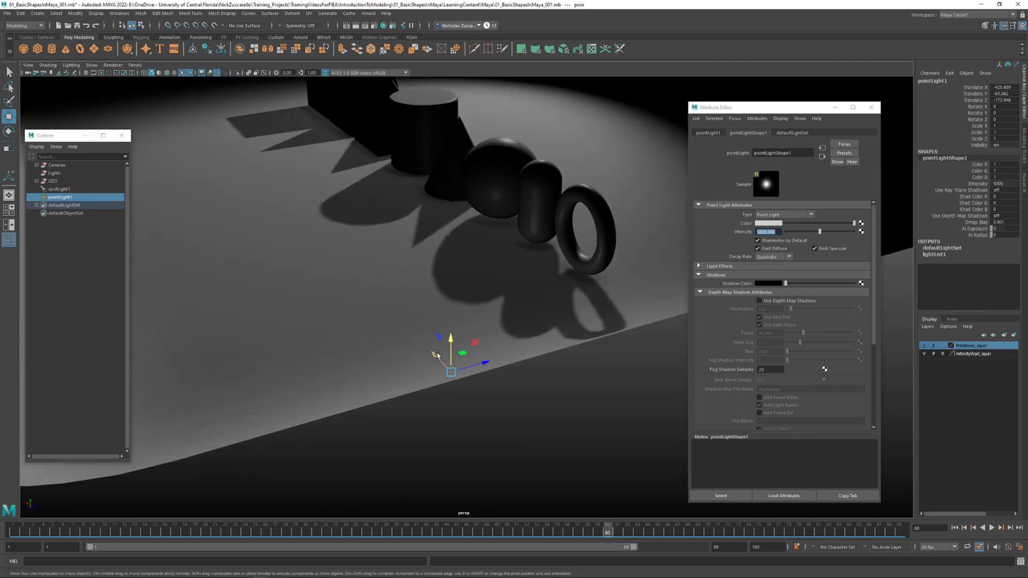
left_click_drag(437, 355, 464, 386)
middle_click_drag(499, 358, 533, 318, "alt")
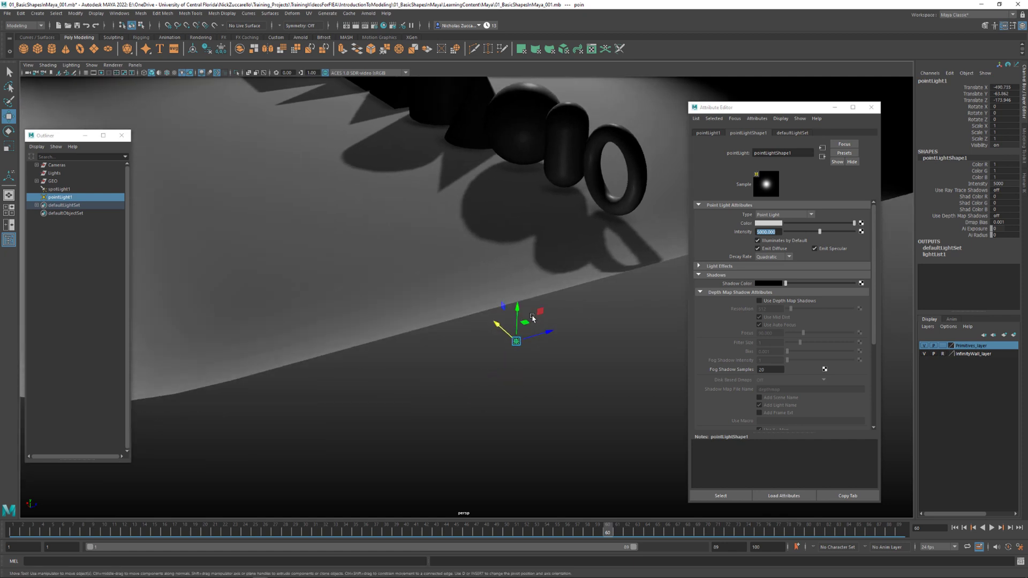
Set the point light's decay rate to No Decay and lower its intensity to 0.2
left_click_drag(533, 318, 546, 342, "alt")
left_click(774, 257)
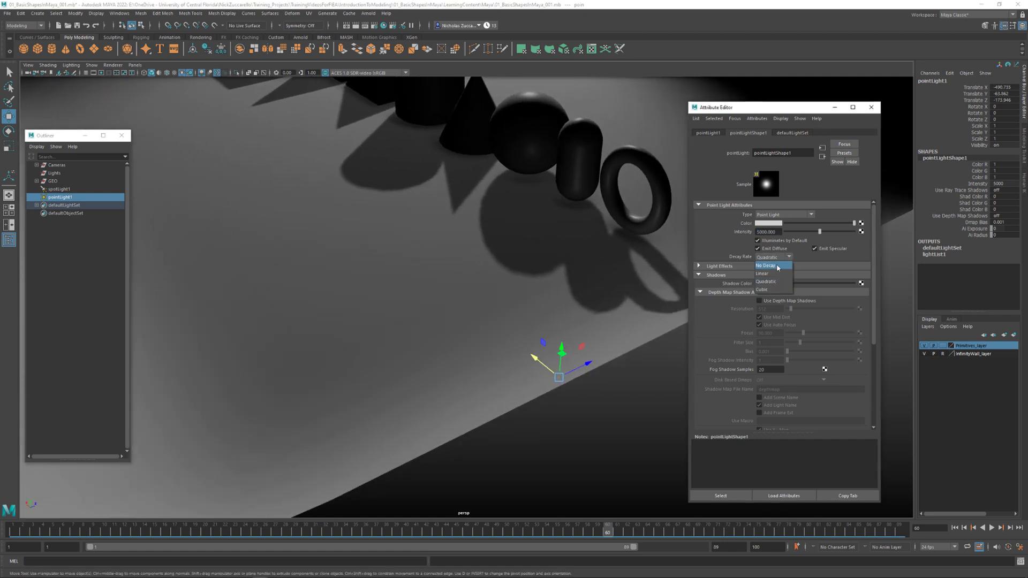
left_click(771, 266)
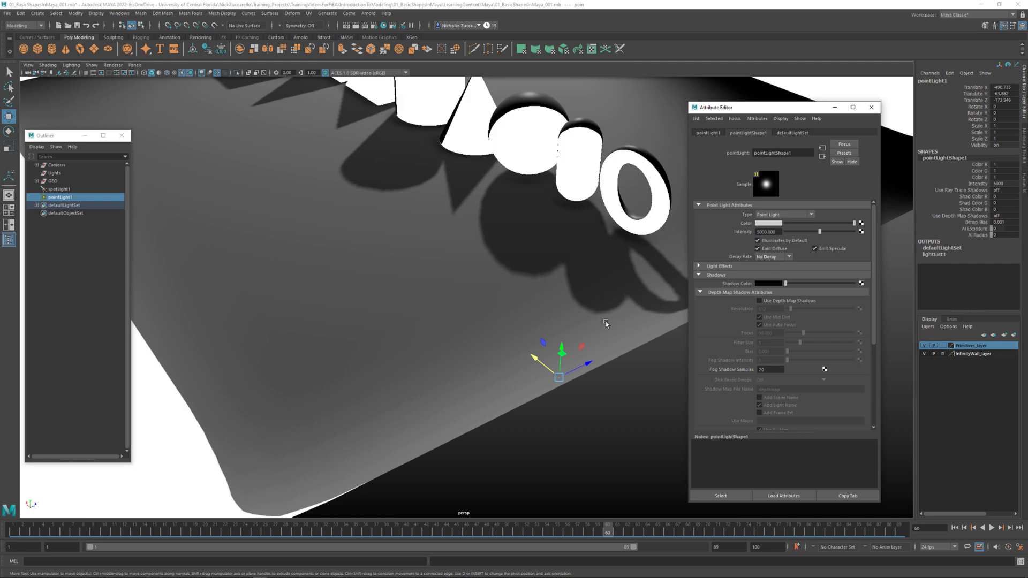
left_click_drag(818, 231, 790, 232)
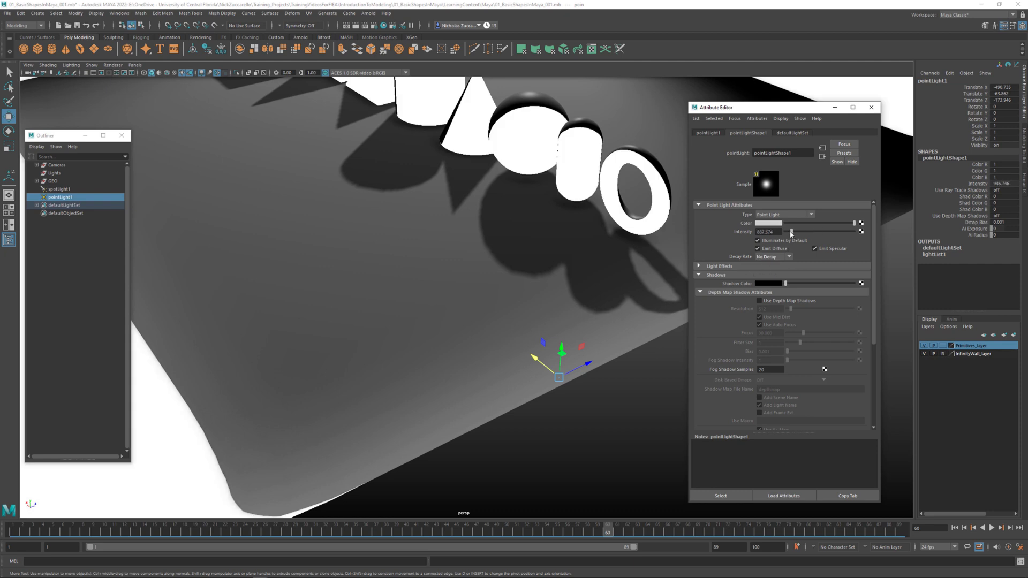
double_click(766, 232)
type("0.5")
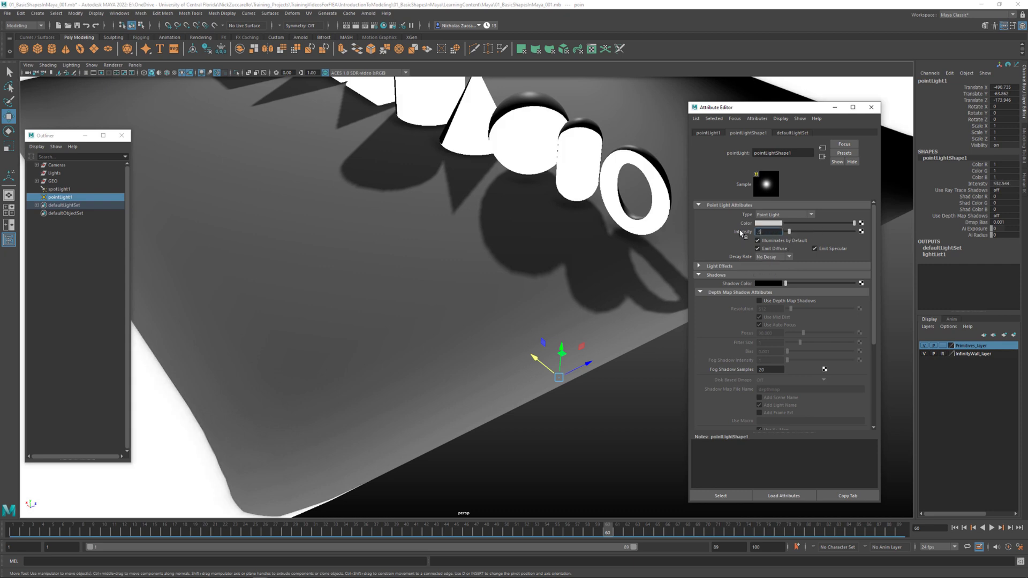
key("Return")
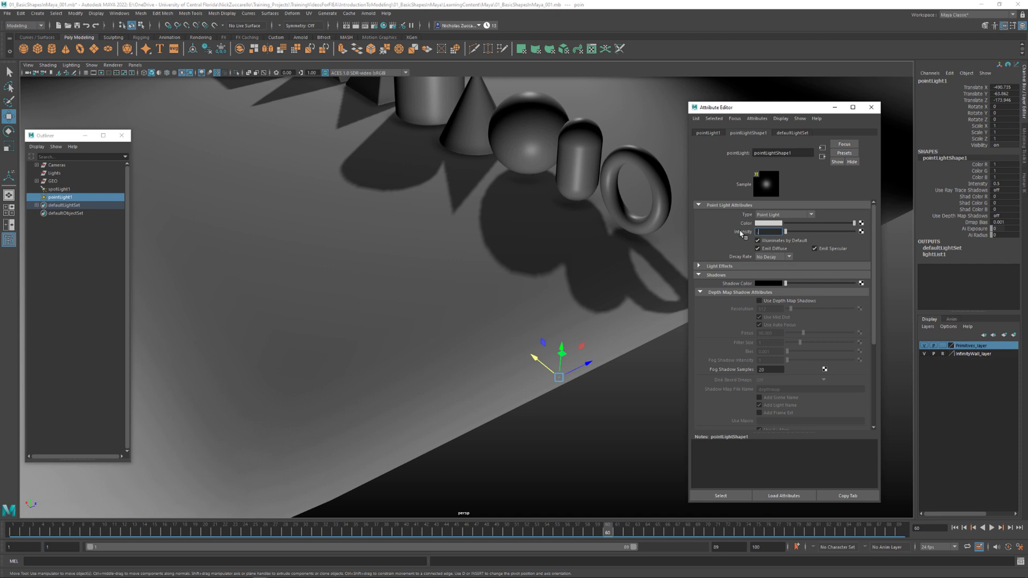
type("0.2")
key("Return")
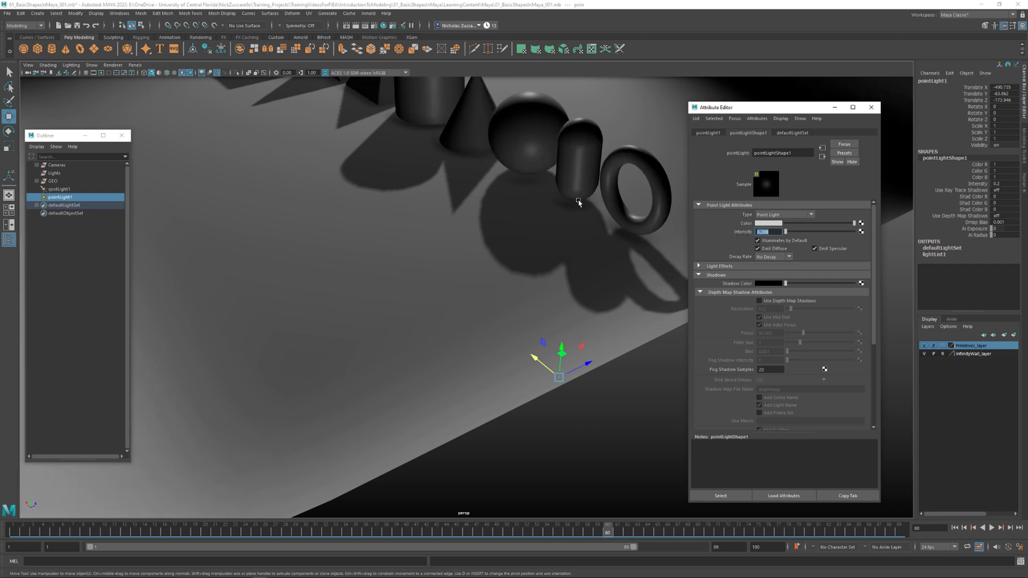
Move the point light behind the primitives to about X -225, Y -5 and Z -283, and turn off Emit Specular
left_click_drag(579, 202, 369, 264, "alt")
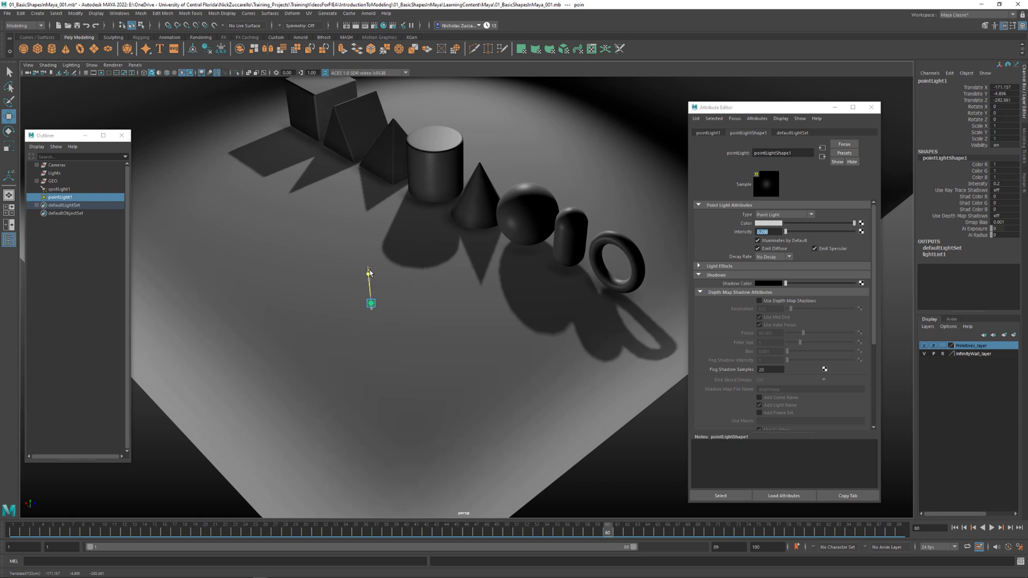
left_click_drag(482, 291, 406, 292, "alt")
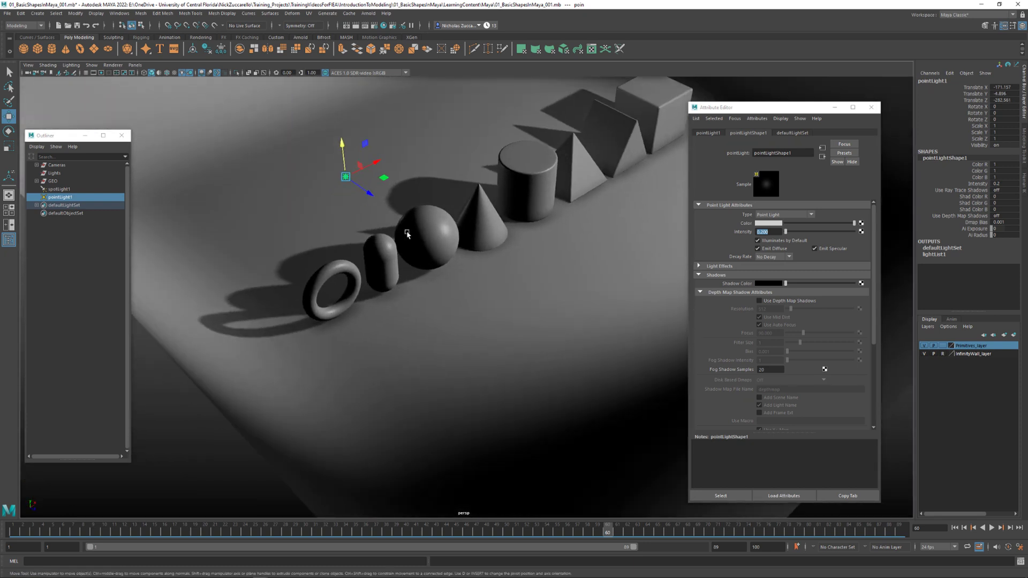
left_click_drag(378, 159, 352, 175)
left_click_drag(593, 304, 611, 304, "alt")
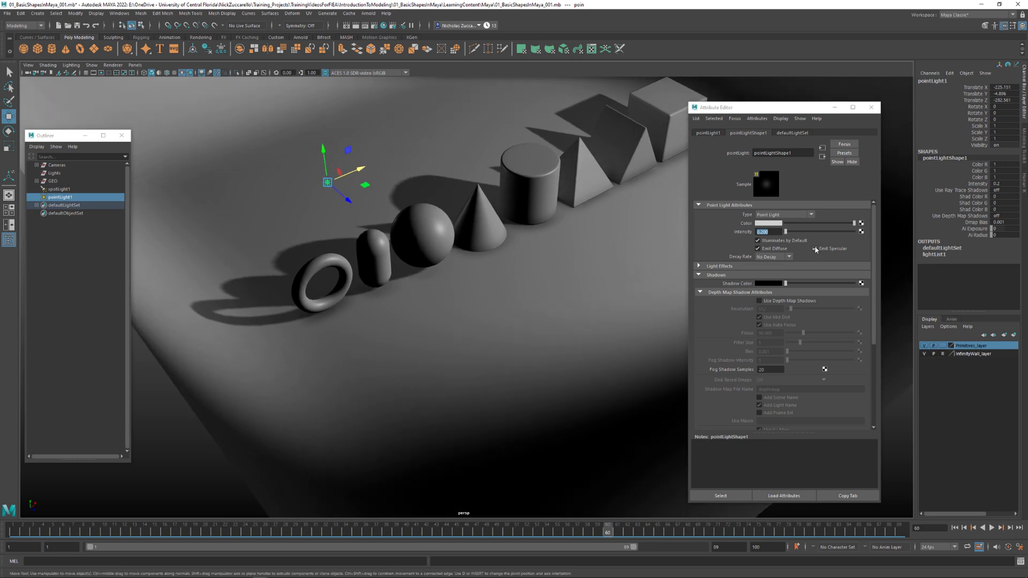
left_click_drag(542, 267, 569, 285, "alt")
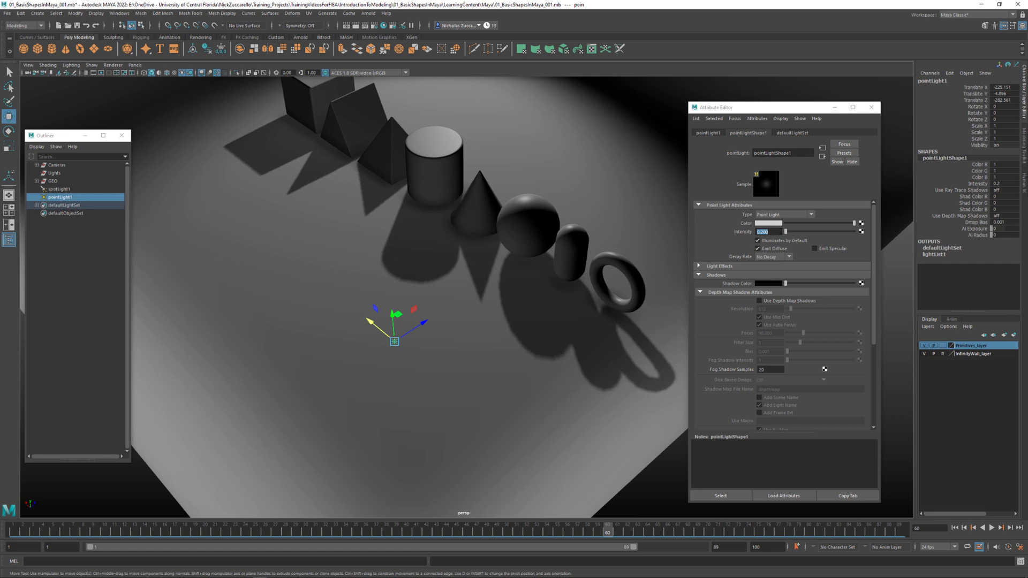
Compare several point light intensities between 0.2 and 0.5, and set the intensity to 0.25
left_click(744, 232)
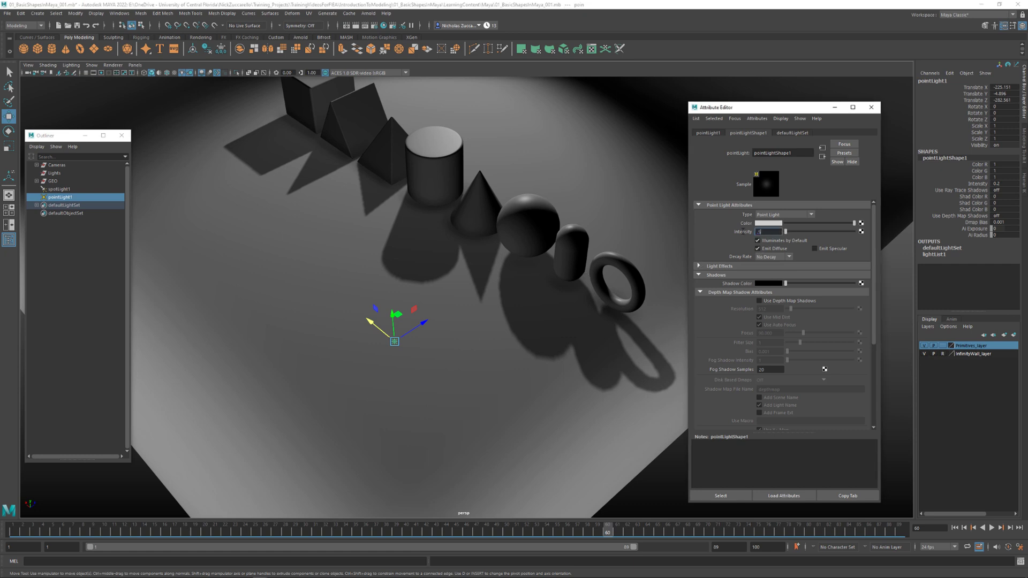
key("Return")
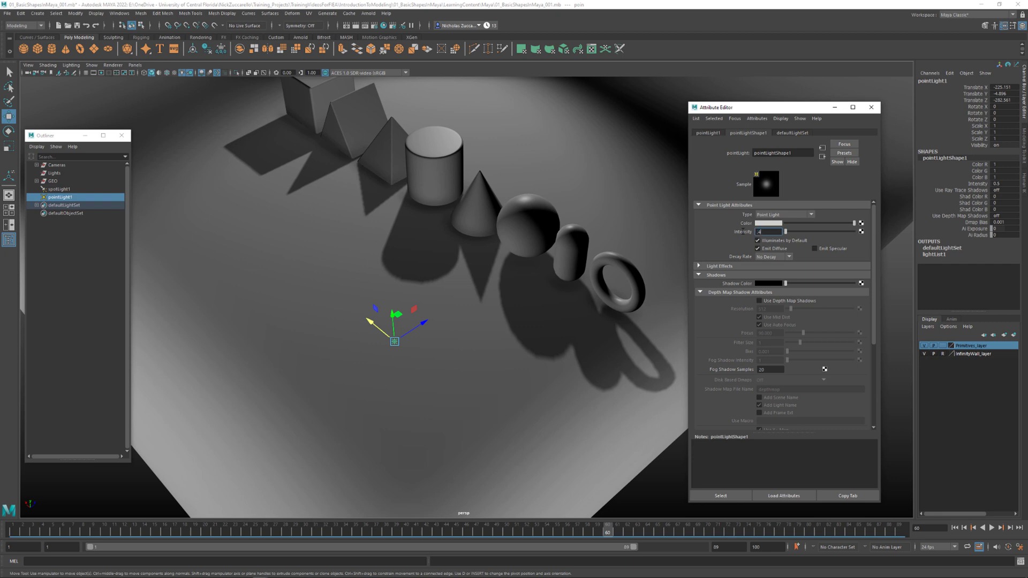
key("Return")
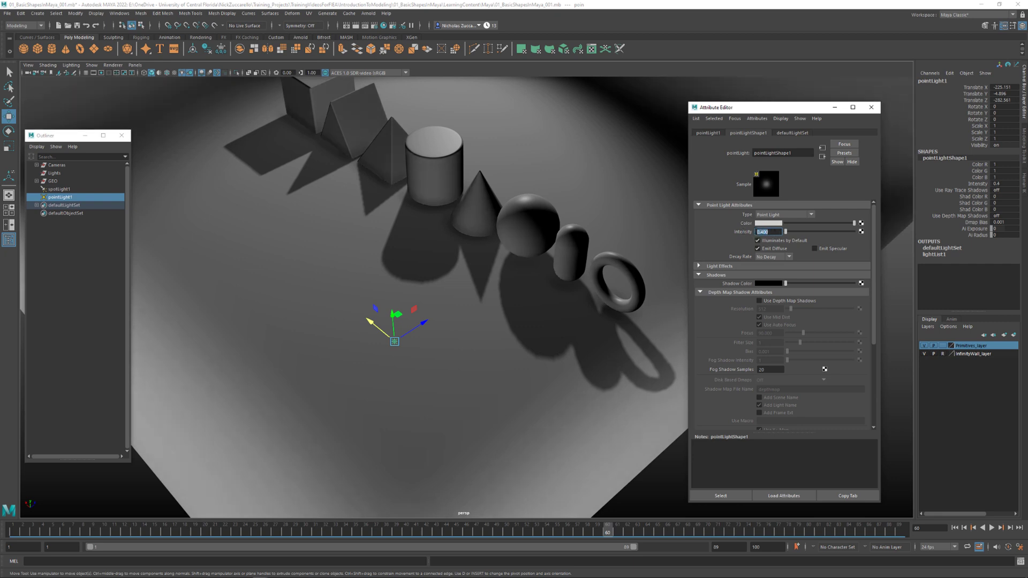
type(".3")
key("Return")
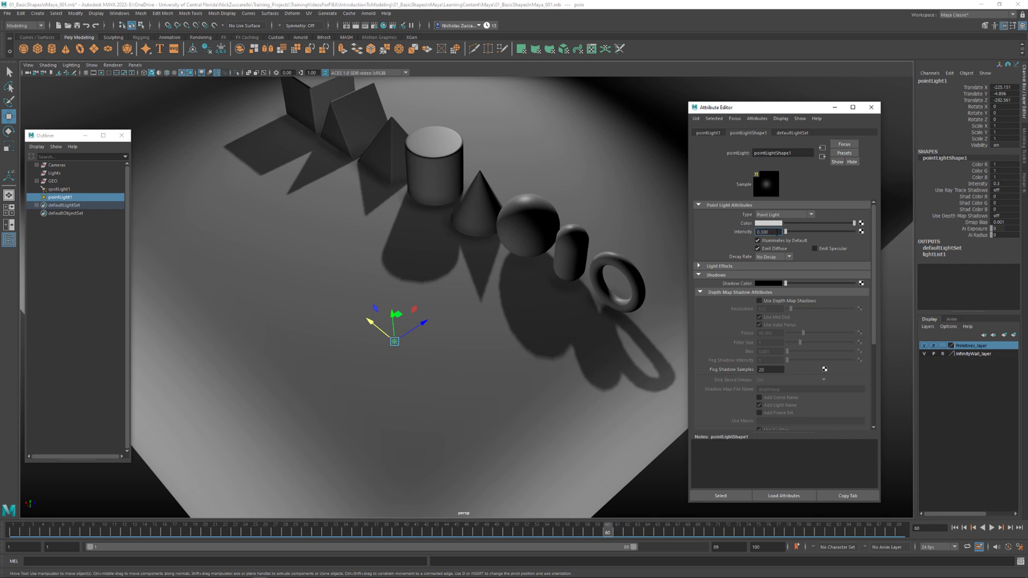
type(".2")
key("Return")
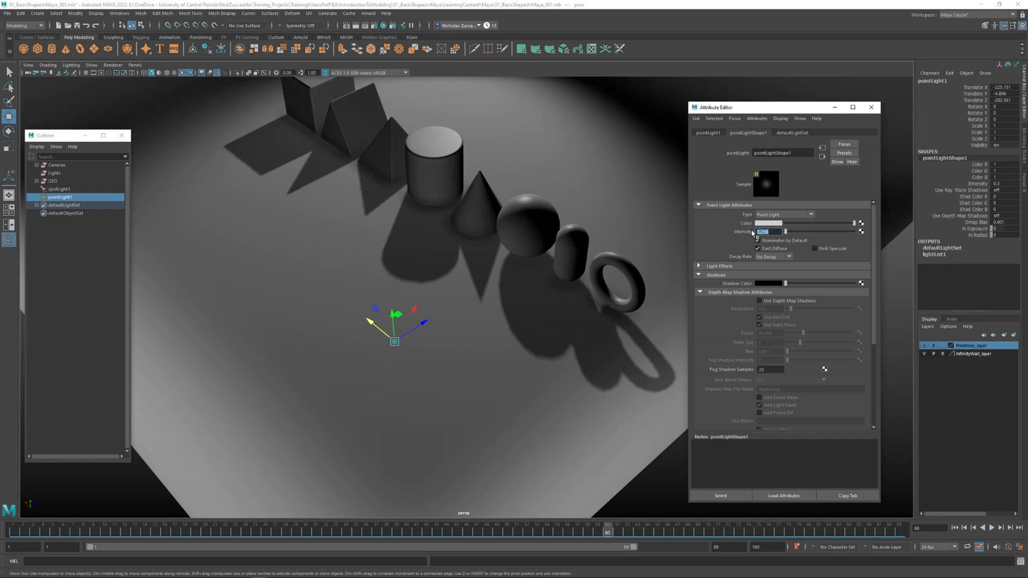
Move the point light along the row to behind the torus and closer to the primitives, at about Z -226
left_click_drag(466, 287, 540, 291, "alt")
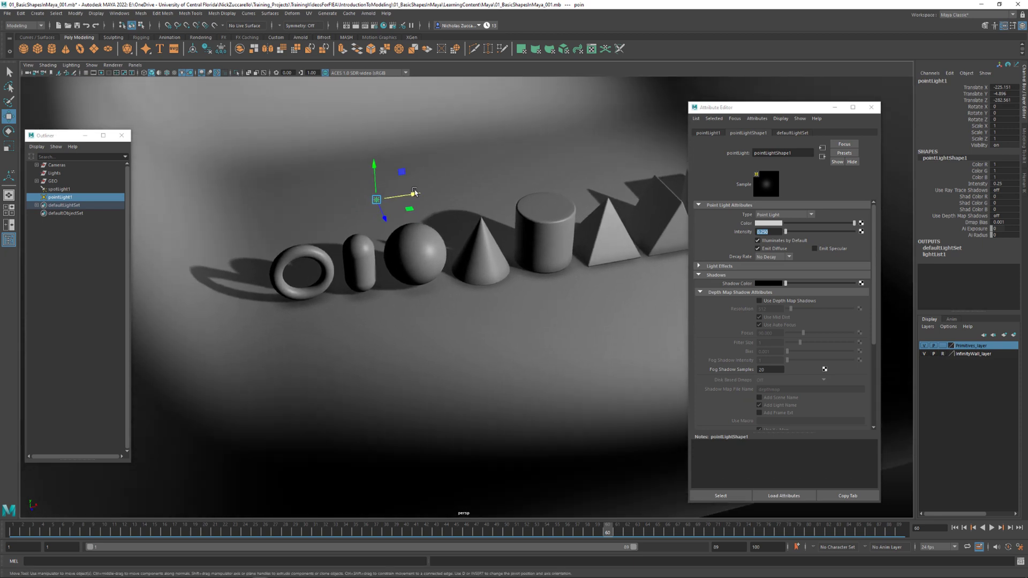
left_click_drag(415, 193, 359, 170)
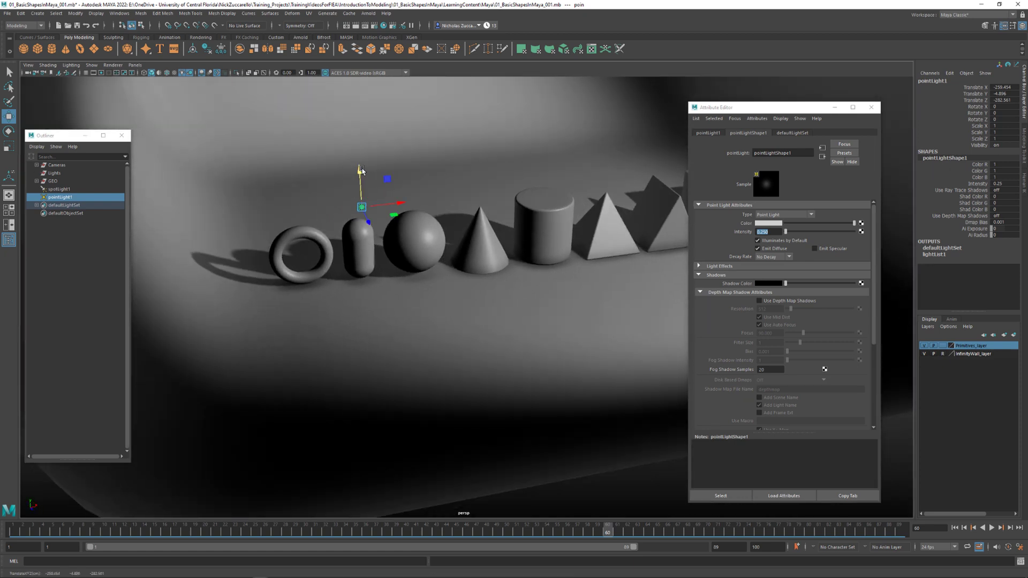
left_click_drag(399, 206, 364, 205)
left_click_drag(364, 205, 439, 252, "alt")
left_click_drag(323, 317, 318, 350)
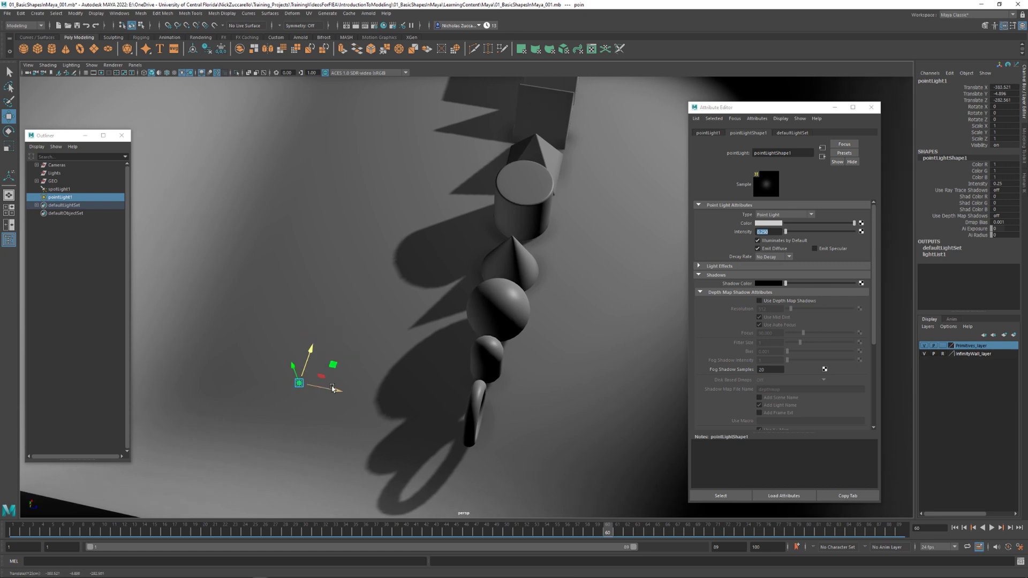
left_click_drag(336, 391, 438, 375)
Try a point light intensity of 0.45, set it to 0.3, and close the Attribute Editor
left_click_drag(777, 230, 725, 230)
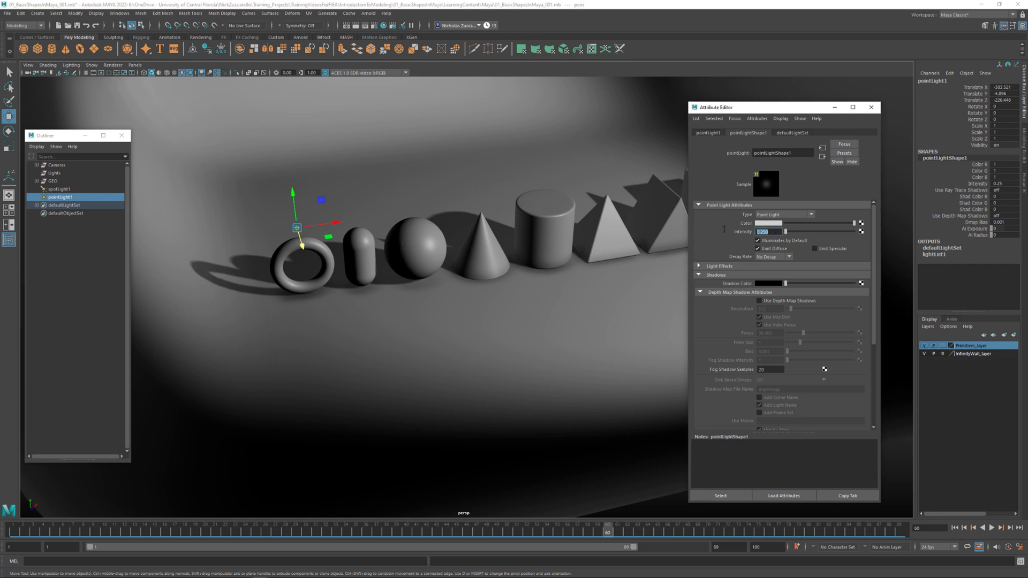
type("0.45")
key("Return")
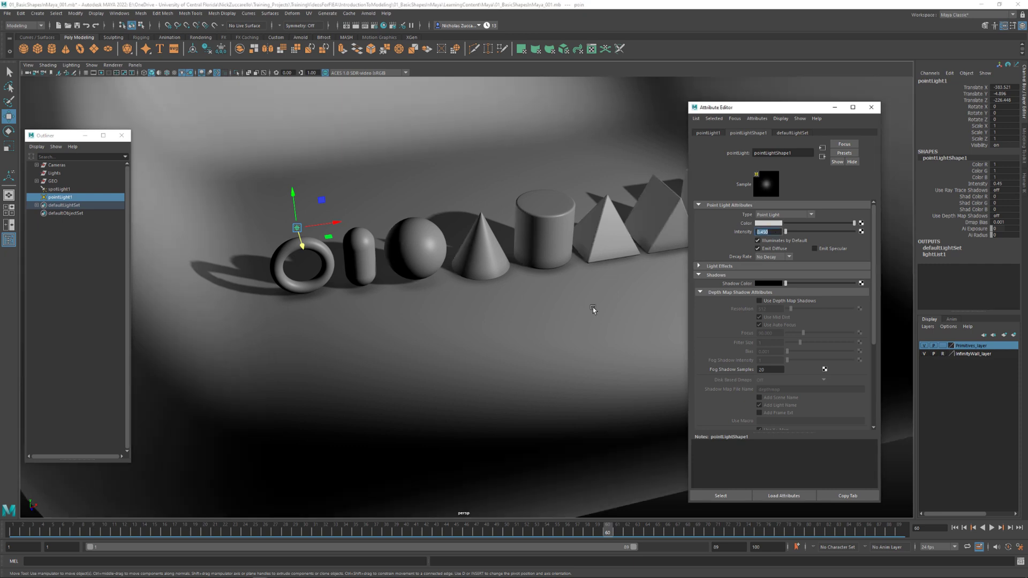
left_click_drag(501, 356, 567, 365, "alt")
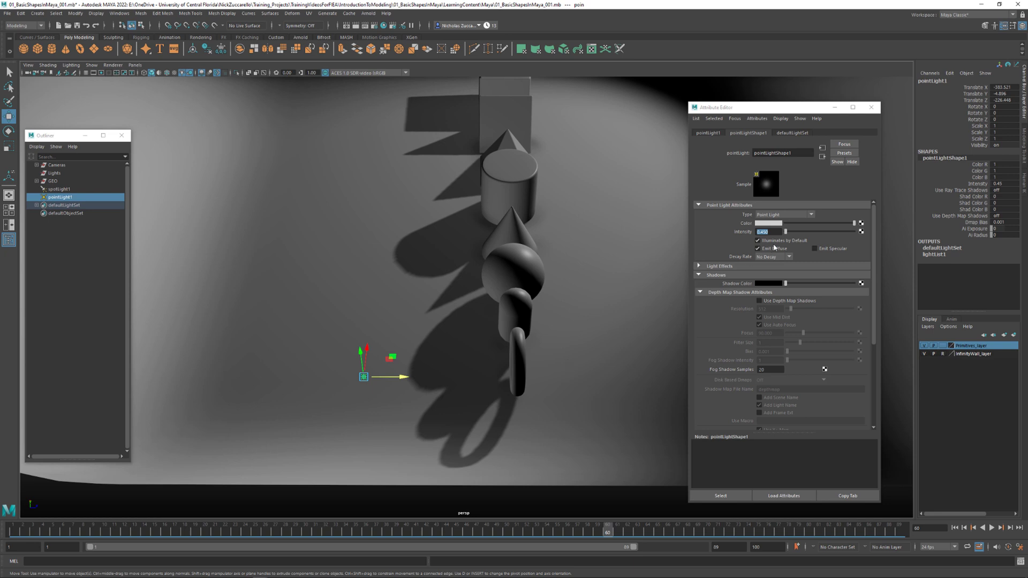
type("0.3")
key("Return")
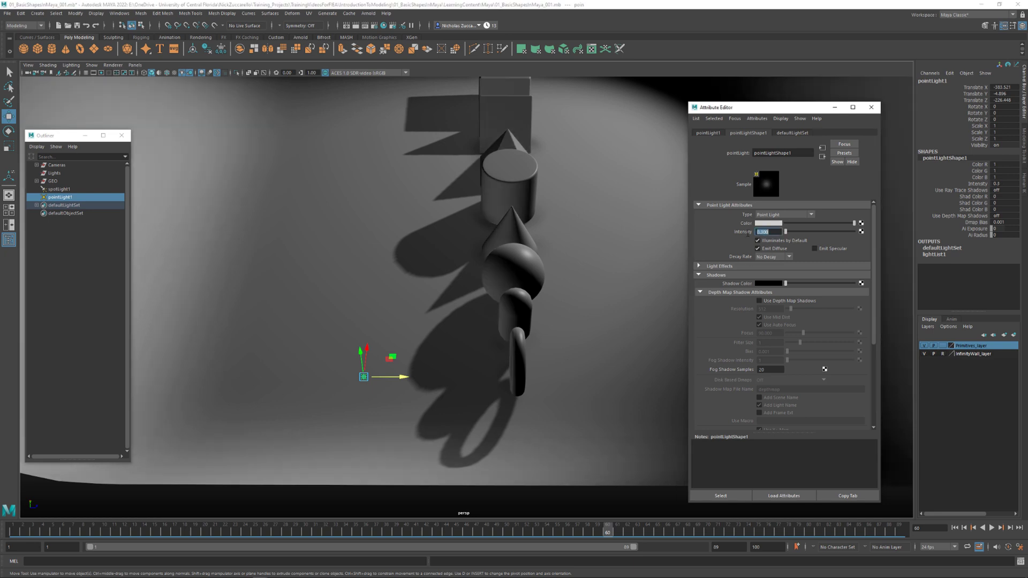
left_click_drag(536, 276, 484, 275, "alt")
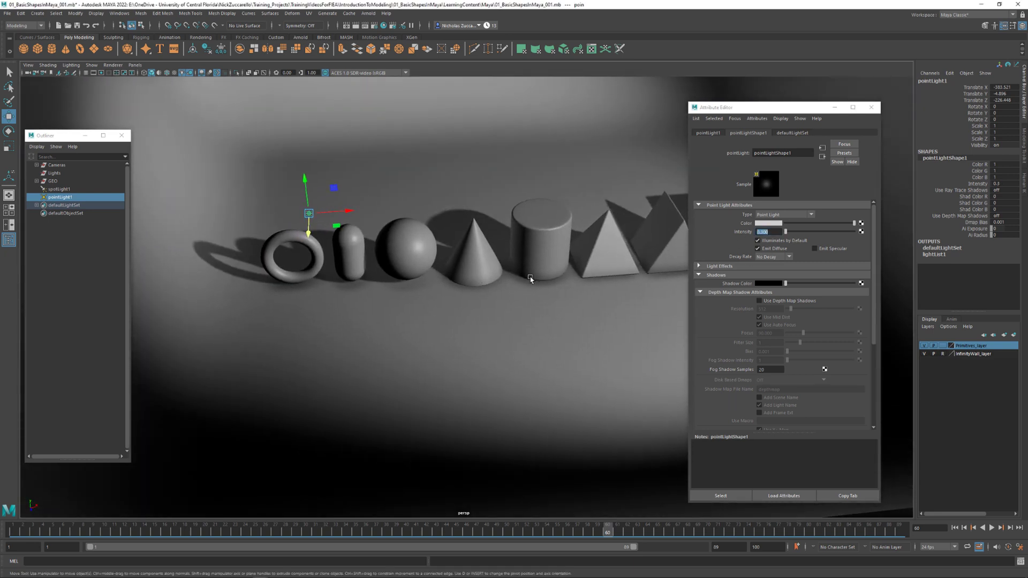
right_click_drag(484, 275, 703, 259, "alt")
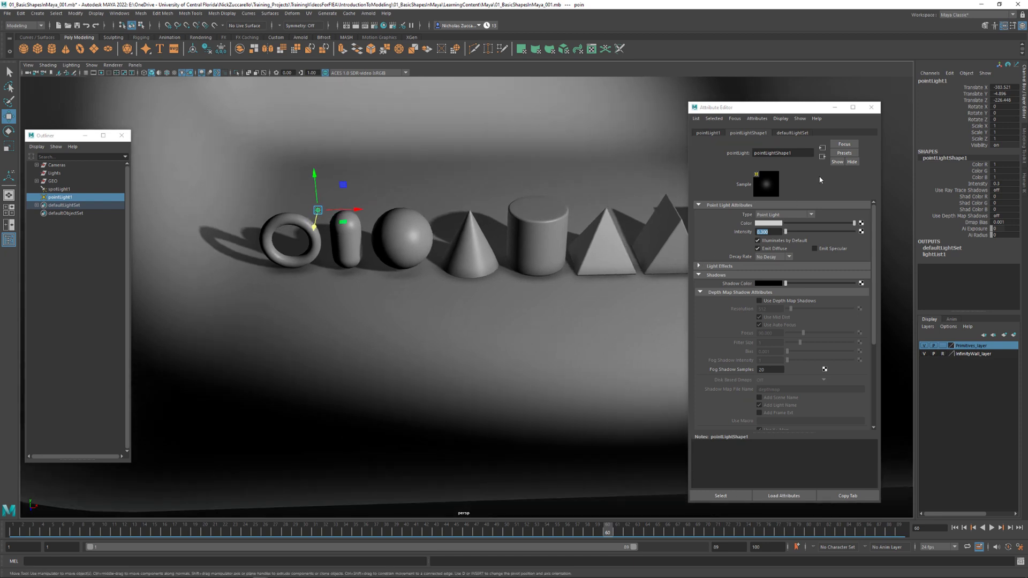
left_click(872, 107)
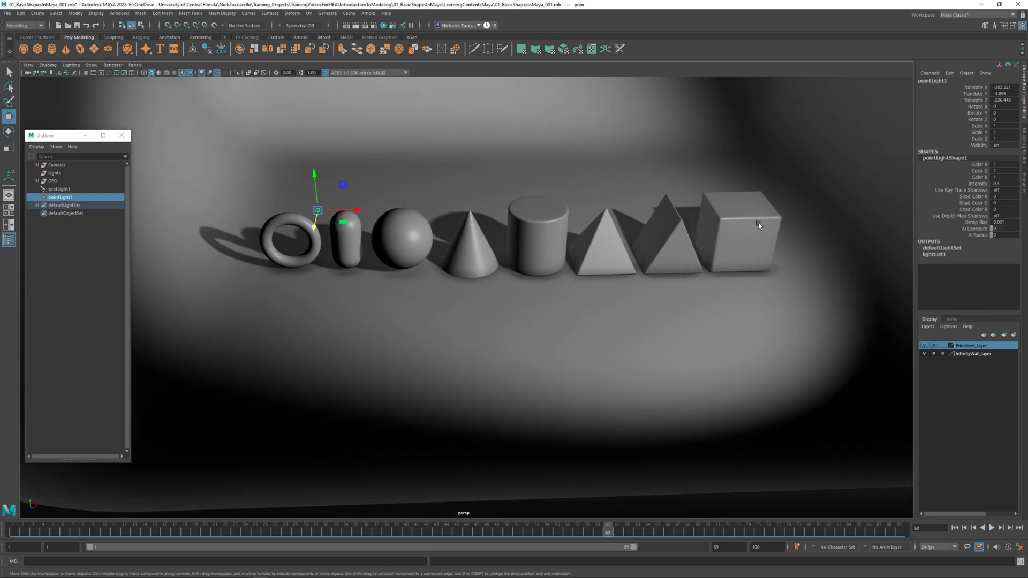
Scale the InfinityWall in the GEO group to 1.5 on X, Y and Z, and deselect it
right_click_drag(766, 257, 751, 253, "alt")
middle_click_drag(750, 253, 742, 266, "alt")
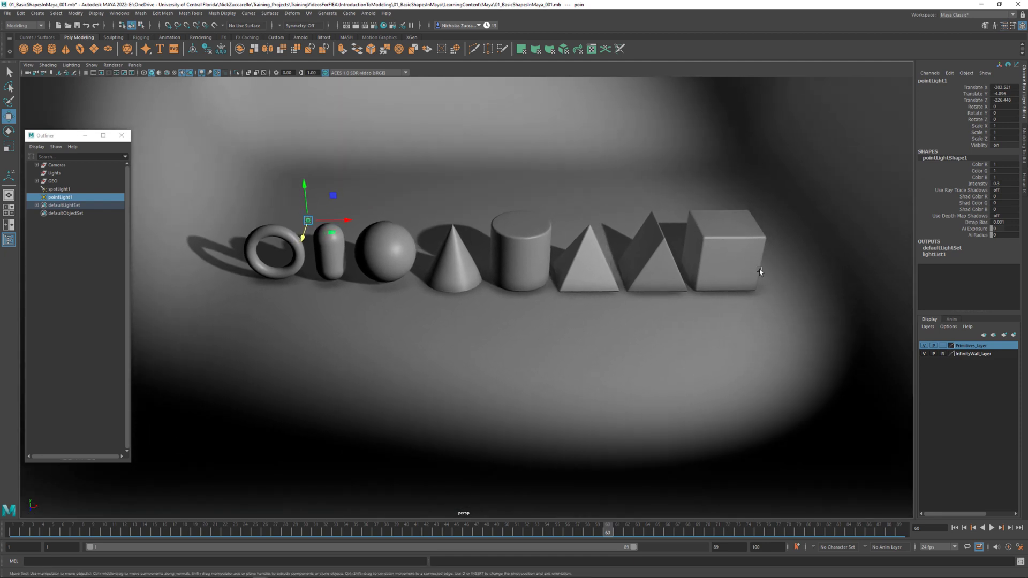
left_click(37, 181)
left_click(75, 262)
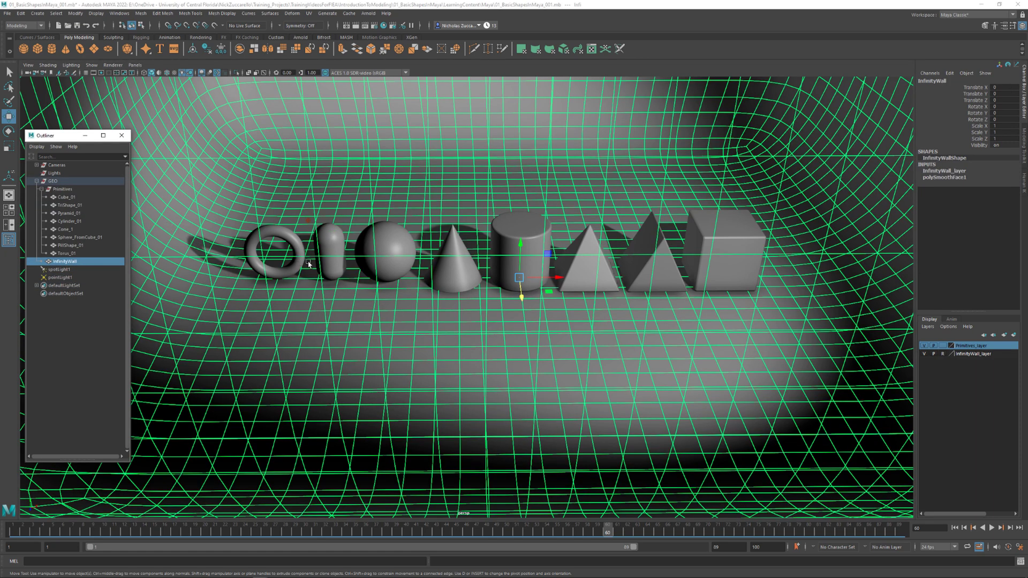
key("r")
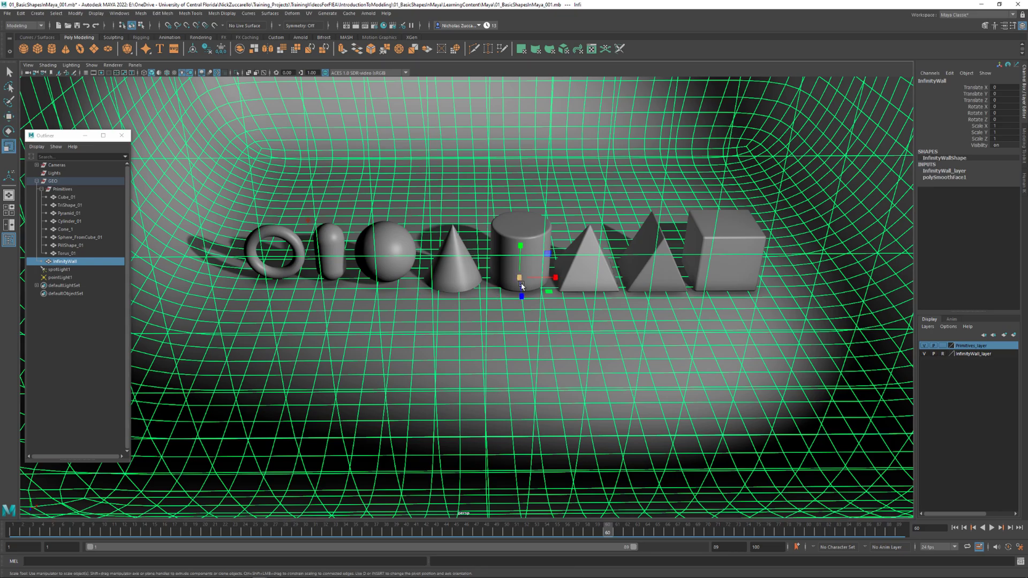
left_click_drag(520, 278, 915, 305)
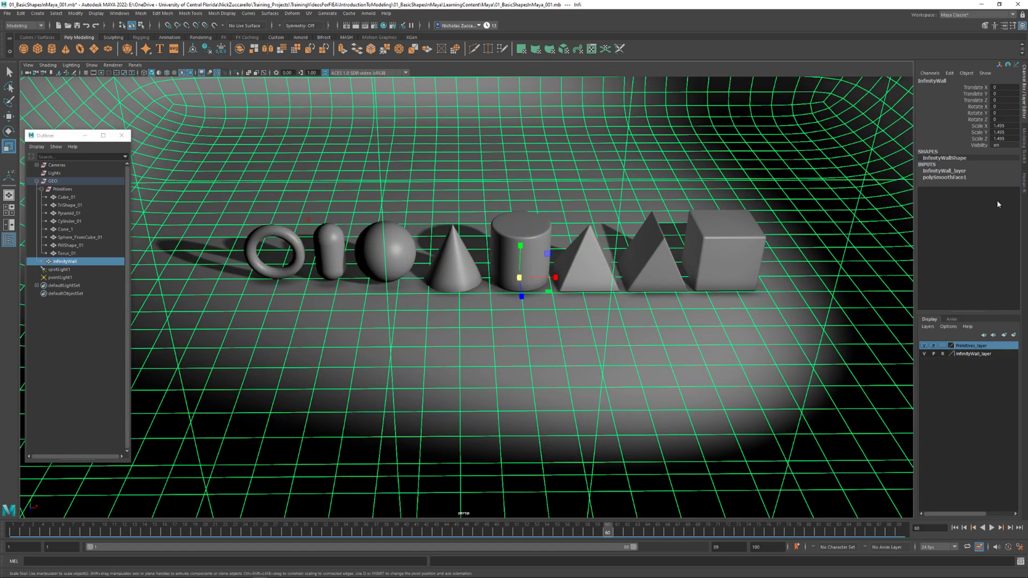
left_click_drag(1005, 127, 1005, 138)
type("1.5")
key("Return")
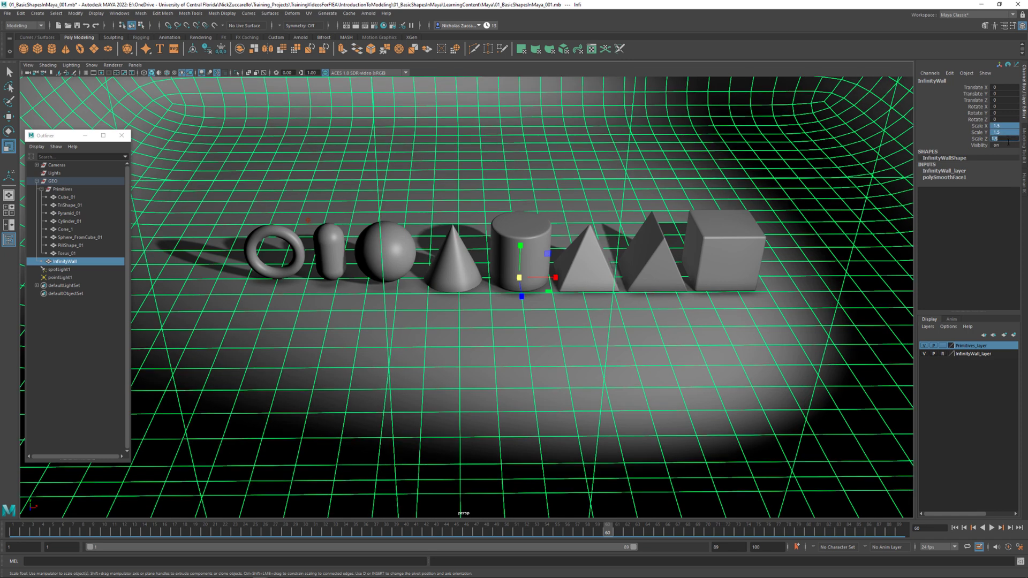
left_click(707, 369)
Group the spot light and the point light together and name the group Real_Time
mouse_move(709, 372)
left_mouse_down("alt")
mouse_move(757, 372)
mouse_move(774, 358)
mouse_move(717, 339)
mouse_move(756, 358)
mouse_move(752, 380)
mouse_move(719, 361)
left_mouse_up("alt")
right_click_drag(718, 361, 744, 393, "alt")
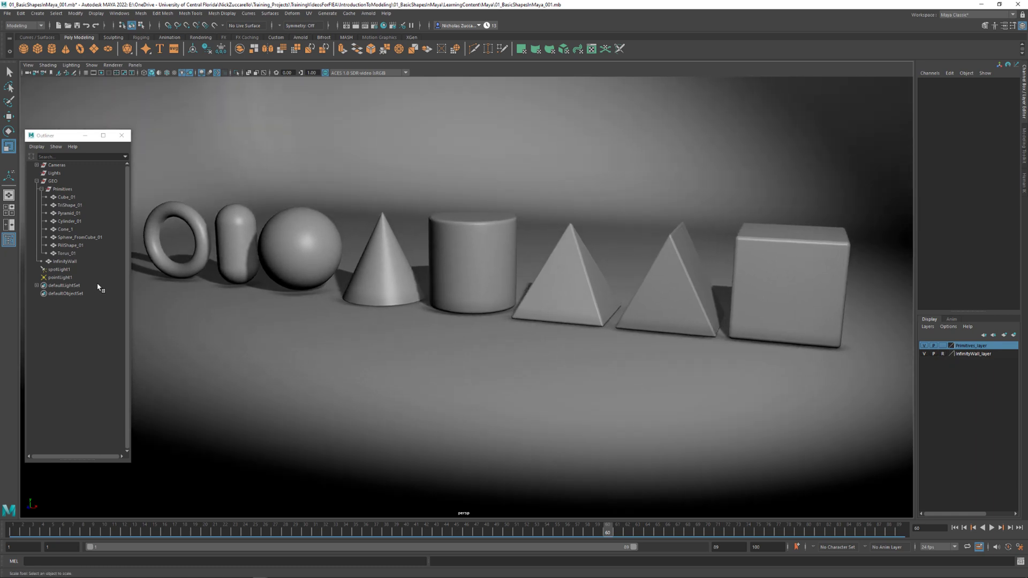
left_click(57, 270)
left_click(60, 277, "ctrl")
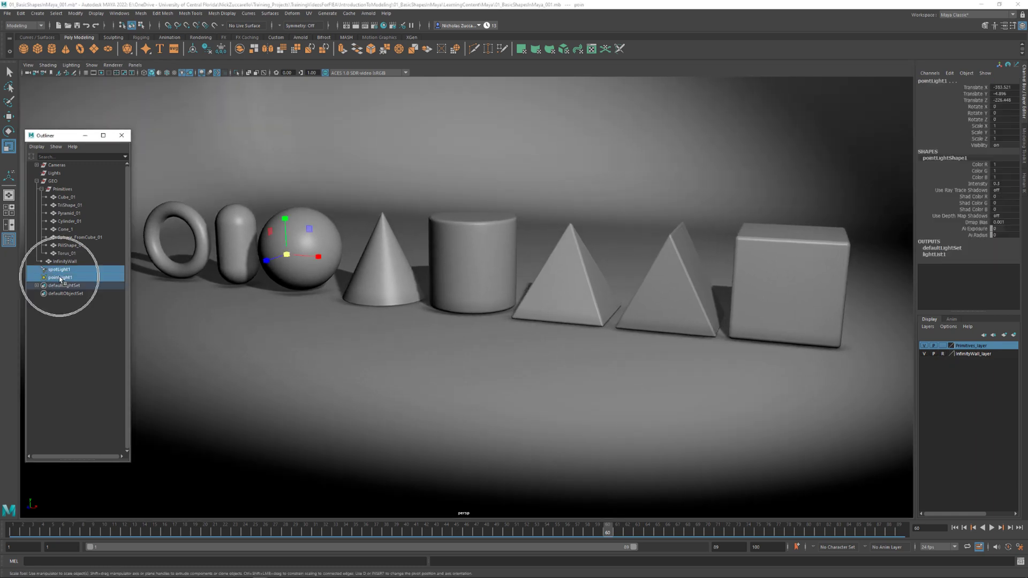
key("ctrl+g")
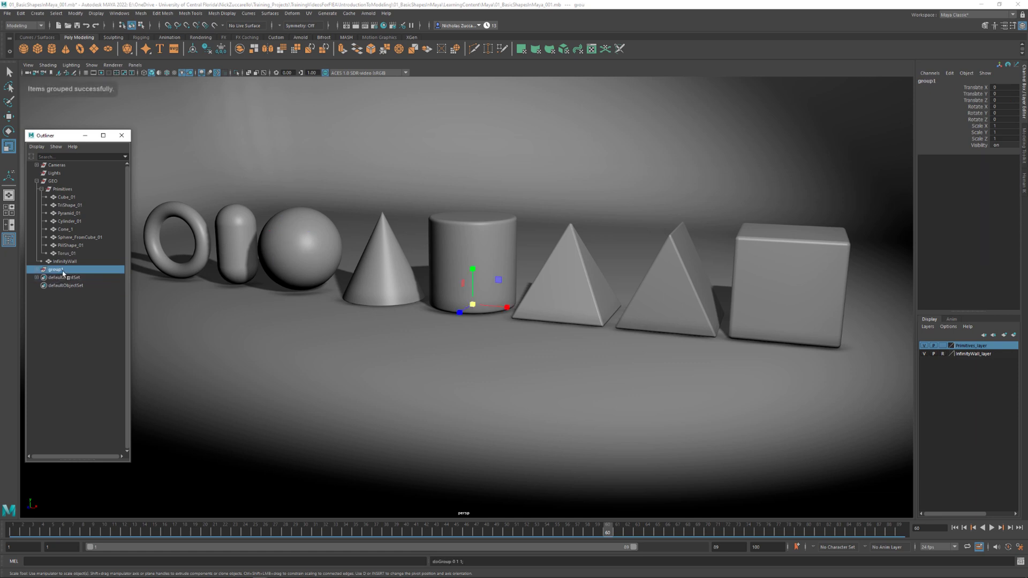
double_click(55, 270)
type("Rai")
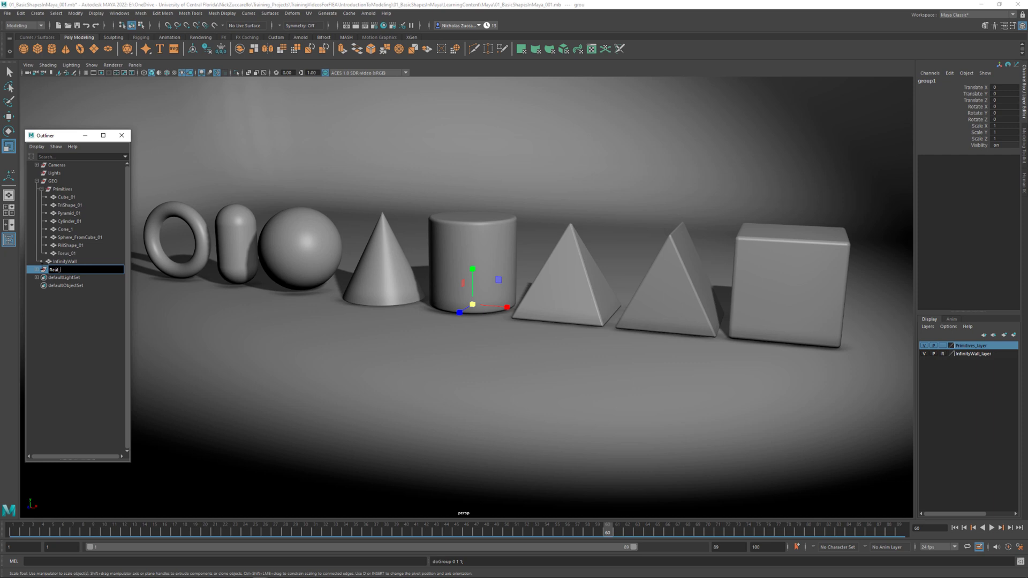
type("l_Time")
key("Return")
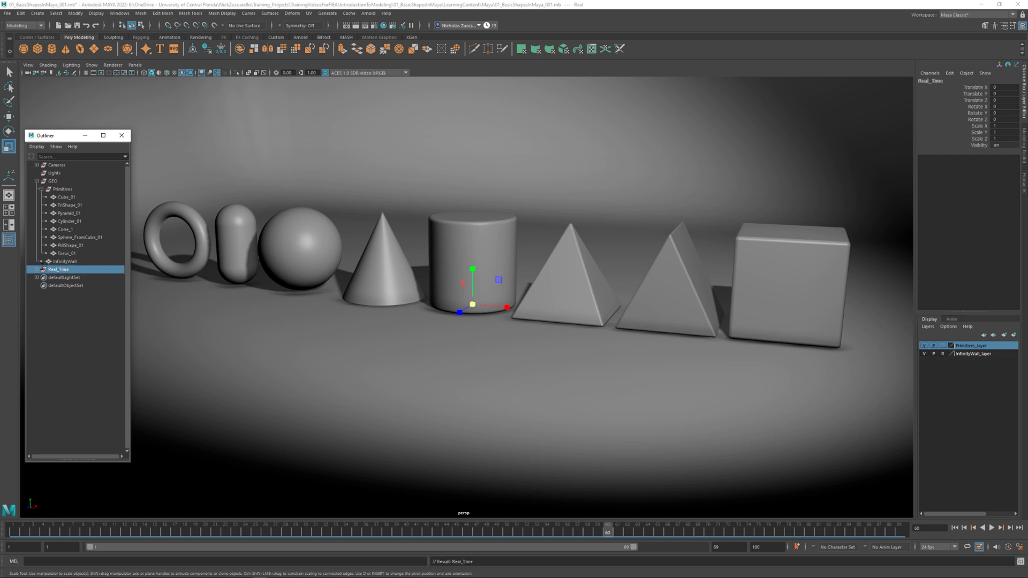
Parent the Real_Time group under the Lights group and collapse the GEO group in the Outliner
left_click_drag(59, 271, 64, 174)
left_click(37, 181)
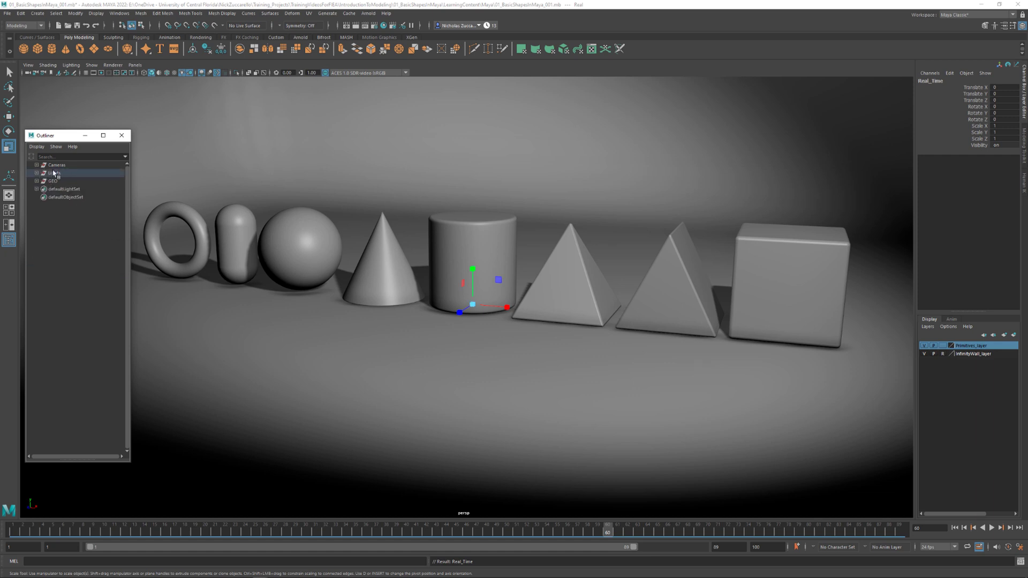
left_click(54, 174)
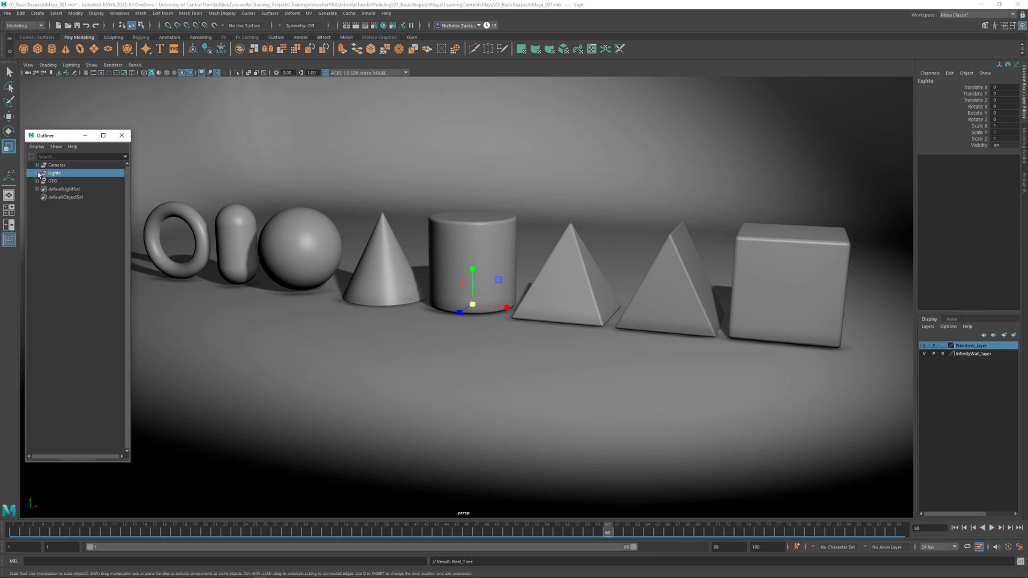
left_click(36, 173)
Create a display layer from the Real_Time group and name it RealTimeLights_layer
left_click(62, 181)
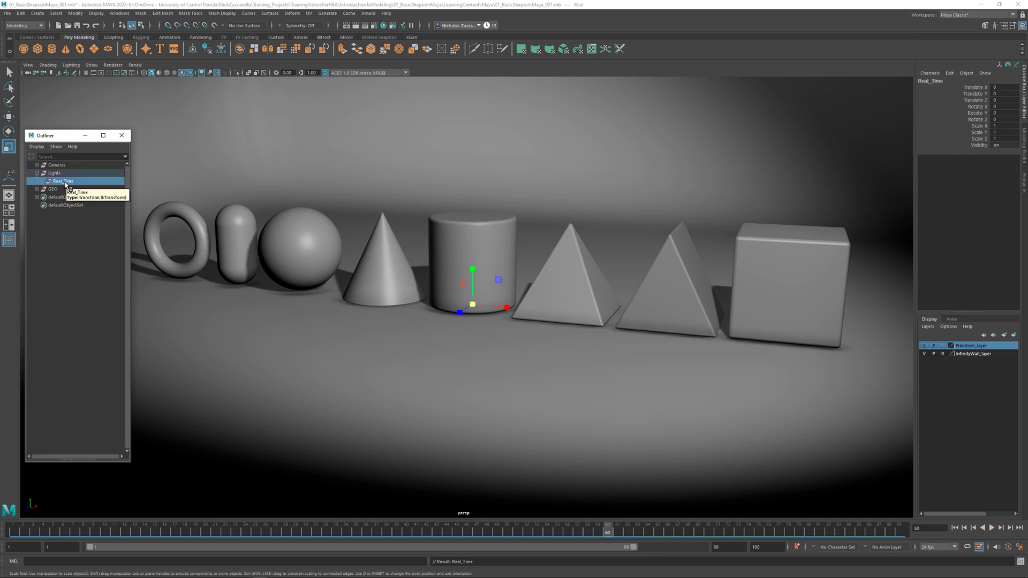
left_click(1014, 335)
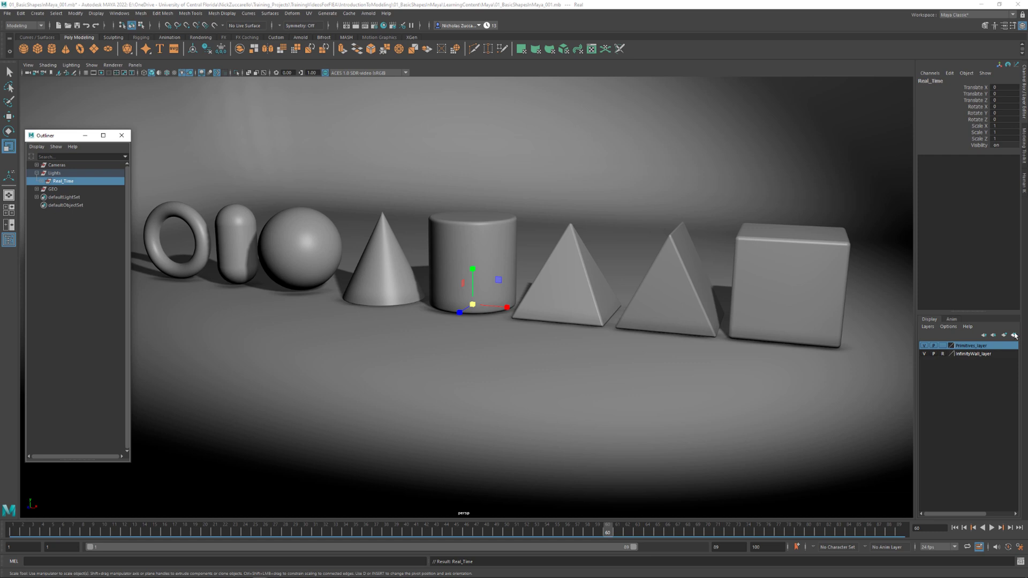
double_click(964, 347)
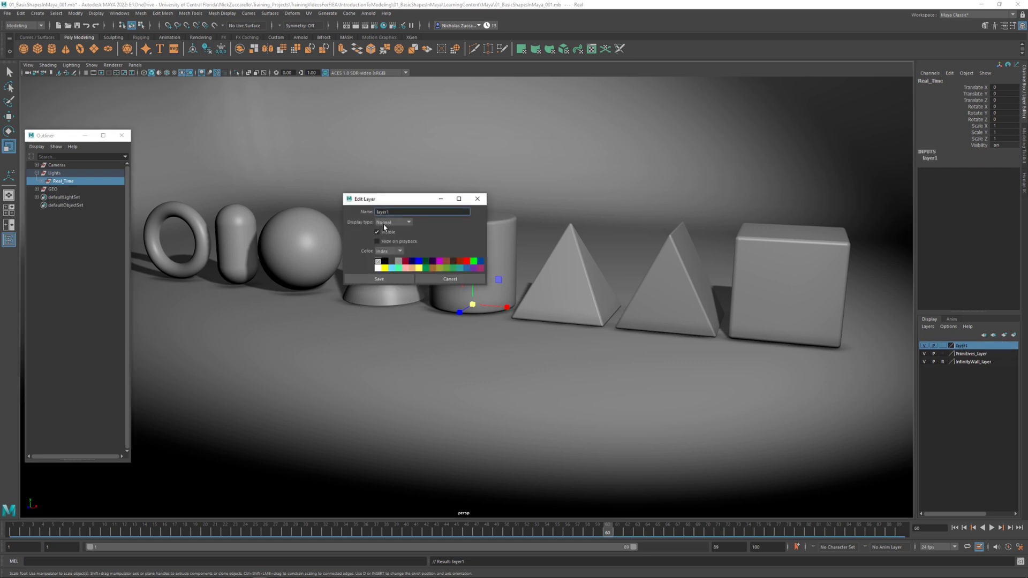
type("RealTimeLights_")
key("Return")
left_click(443, 210)
key("BackSpace")
left_click(397, 277)
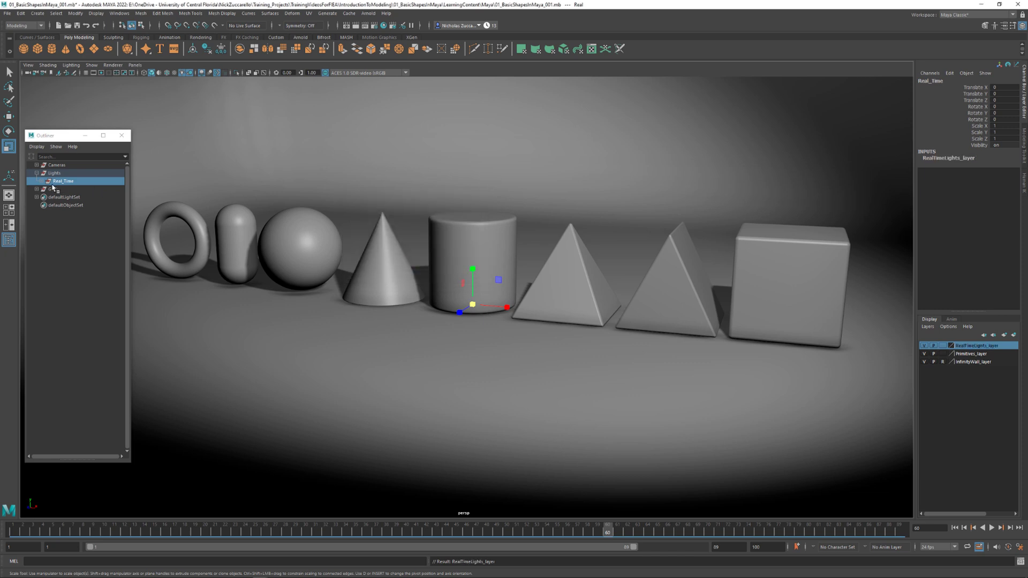
Check RealTimeLights_layer by hiding and showing it, and clear the selection
left_click(924, 346)
left_click(925, 346)
left_click(925, 347)
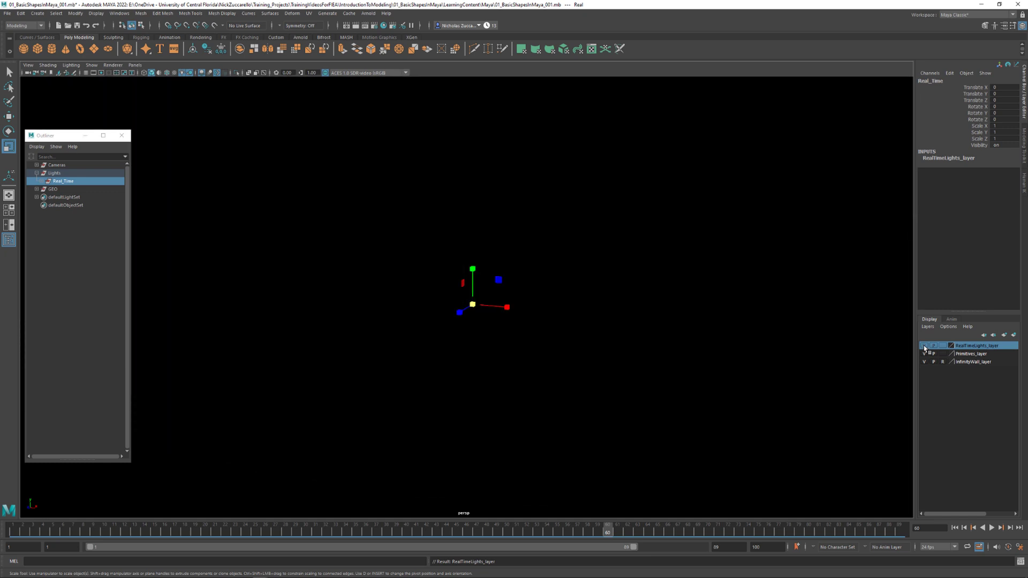
left_click(924, 346)
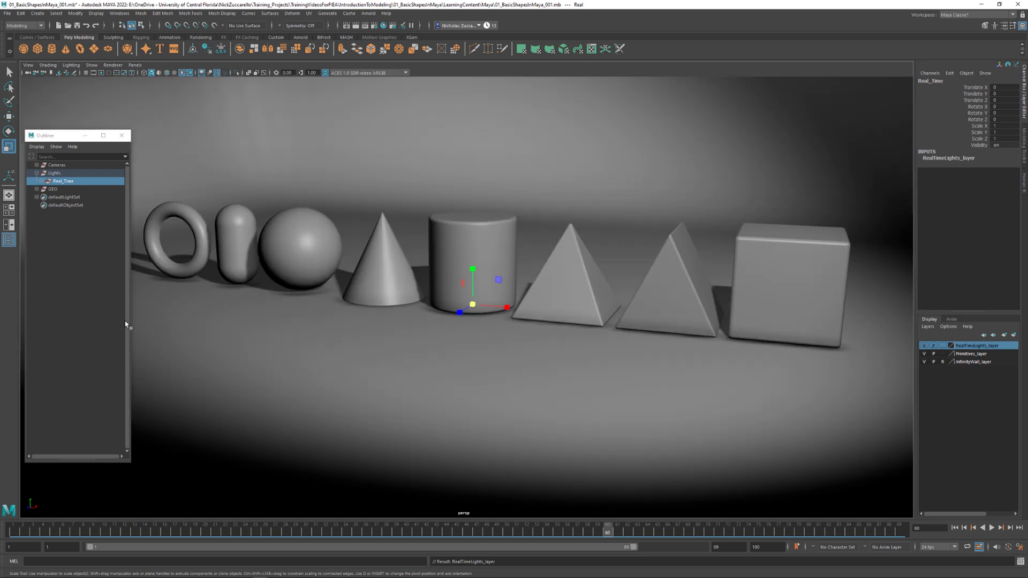
left_click(102, 311)
Create a new perspective camera for the viewport and rename it persp_Render
left_click(36, 165)
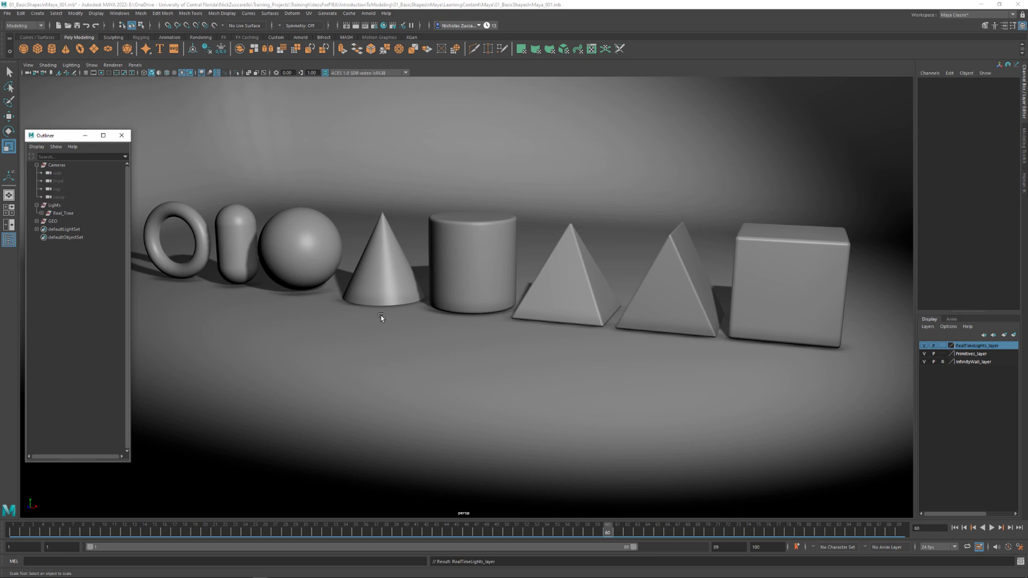
right_click_drag(477, 327, 432, 324, "alt")
scroll(436, 347, "up", 5)
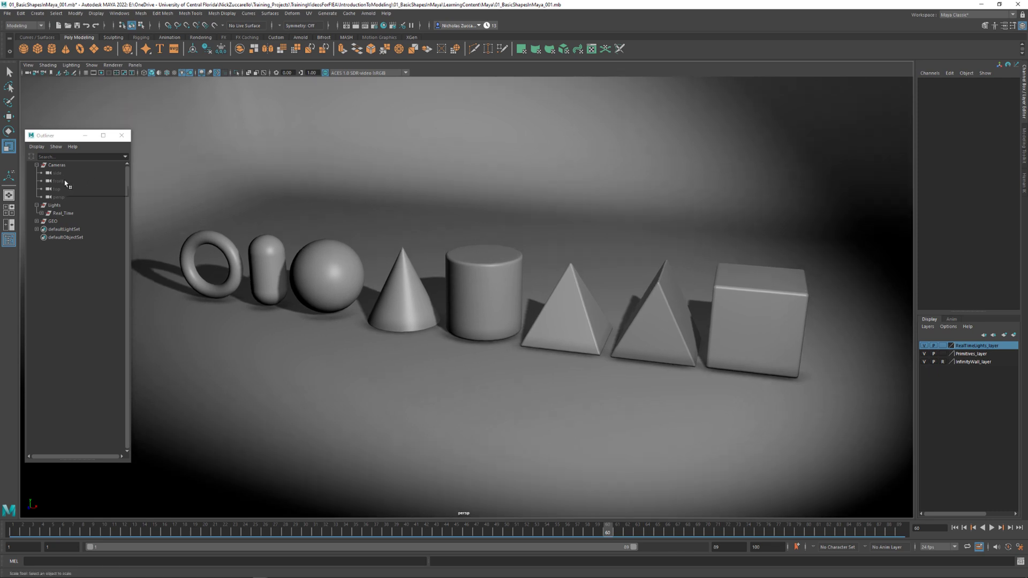
left_click(135, 65)
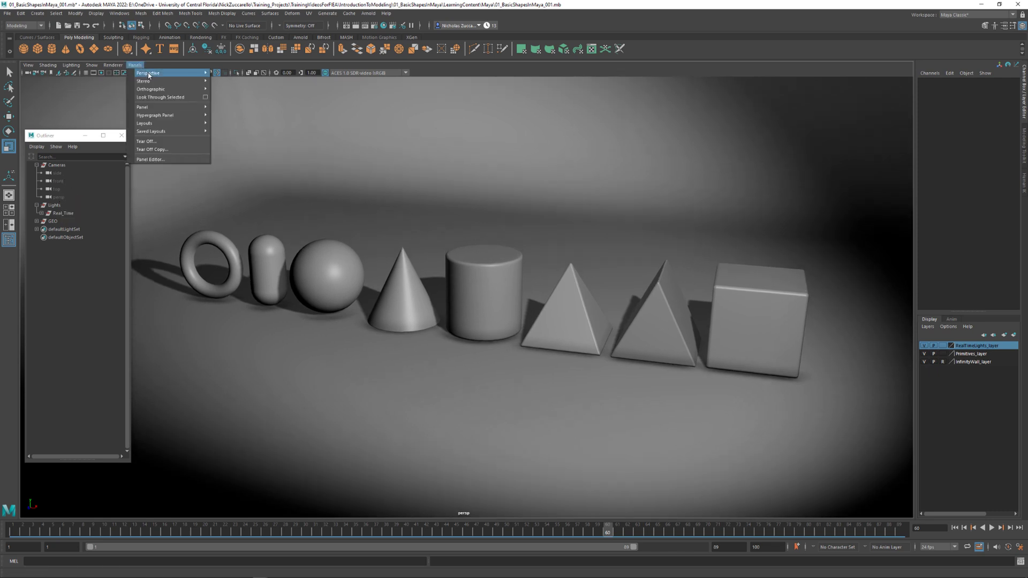
mouse_move(177, 73)
left_click(242, 83)
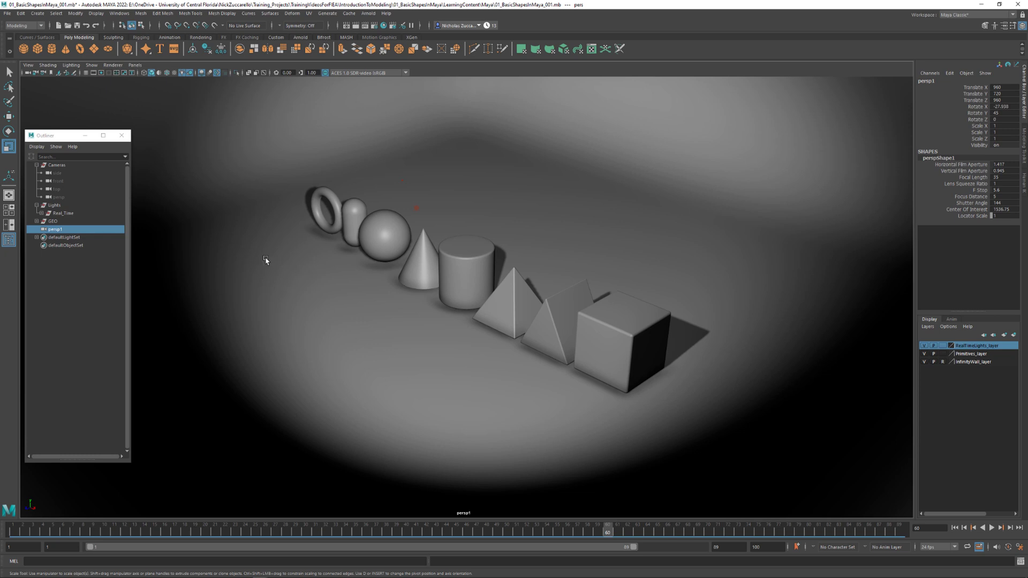
double_click(56, 229)
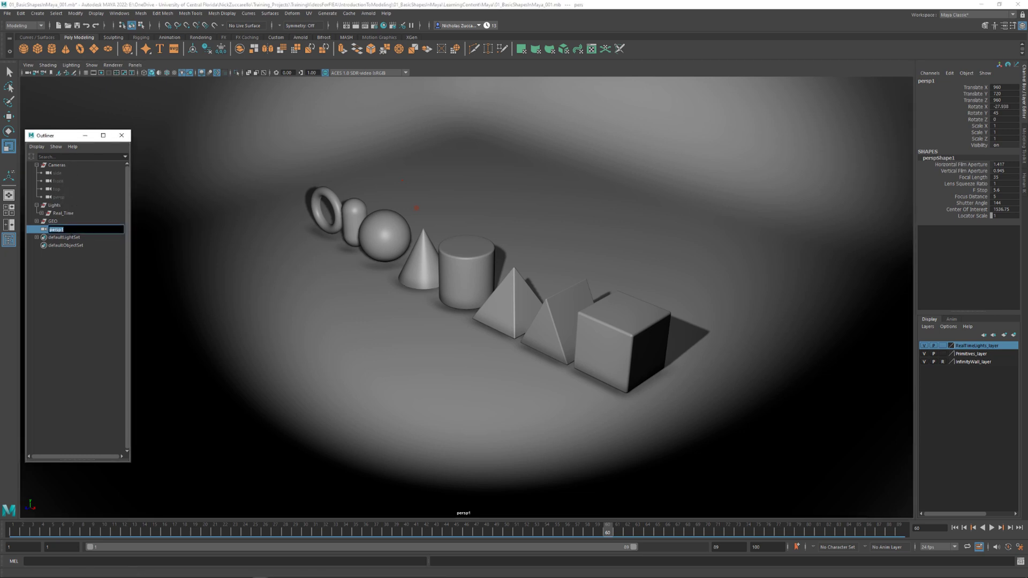
key("End")
key("Return")
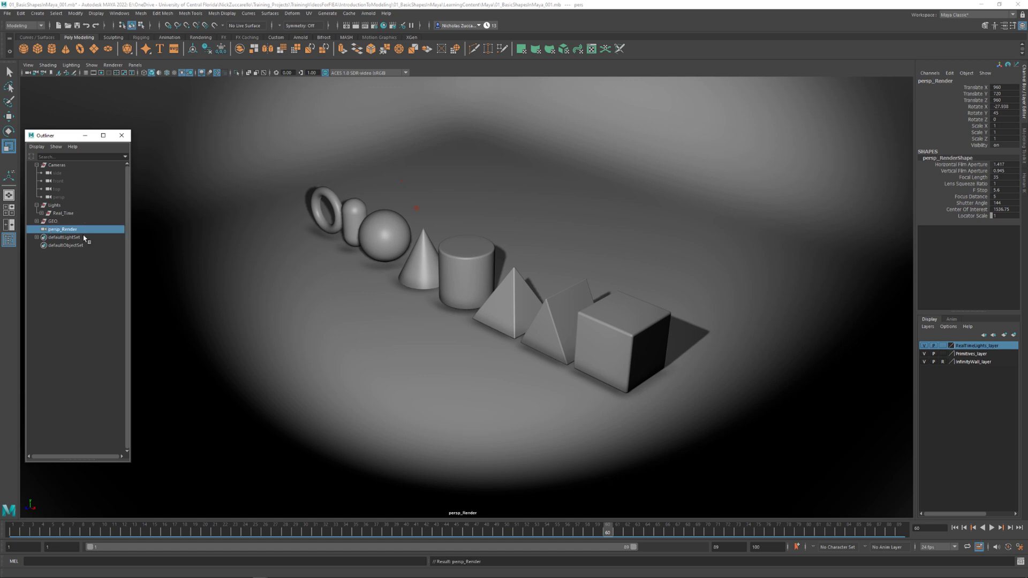
Set the render image size to 2560 x 1440 with the width/height ratio maintained, and close the Render Settings
left_click(383, 26)
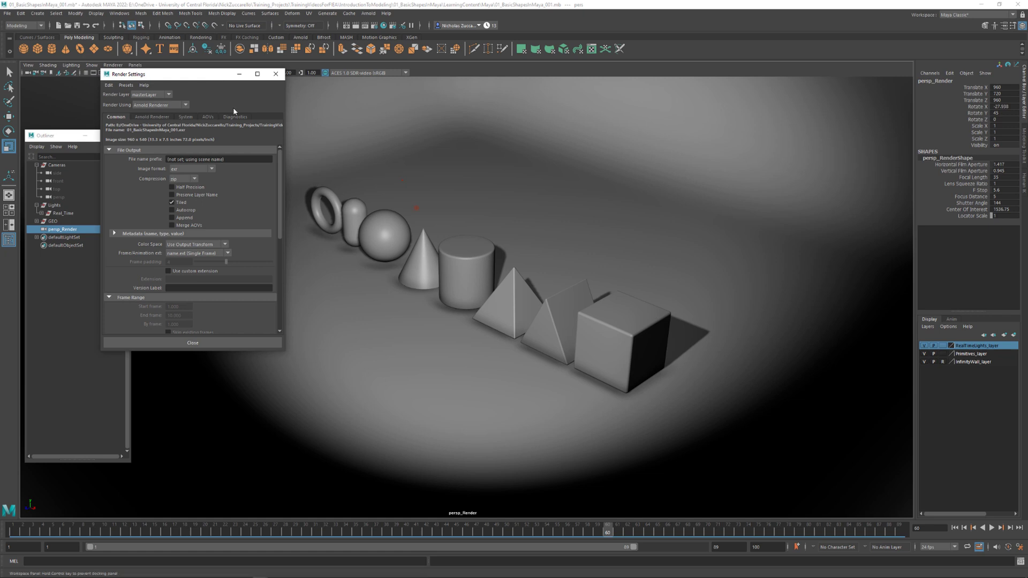
left_click_drag(219, 78, 318, 187)
scroll(304, 302, "down", 5)
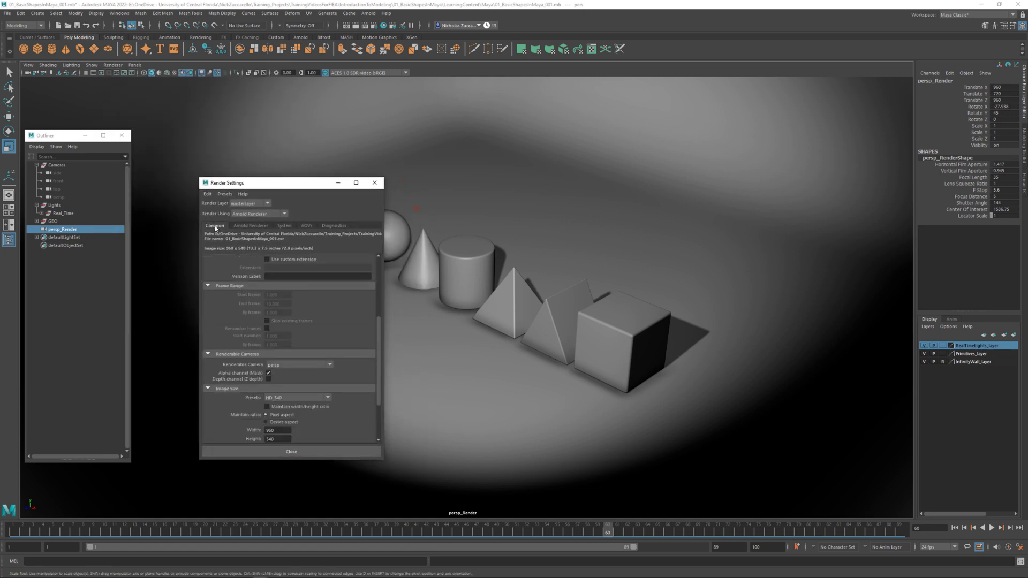
scroll(288, 306, "down", 3)
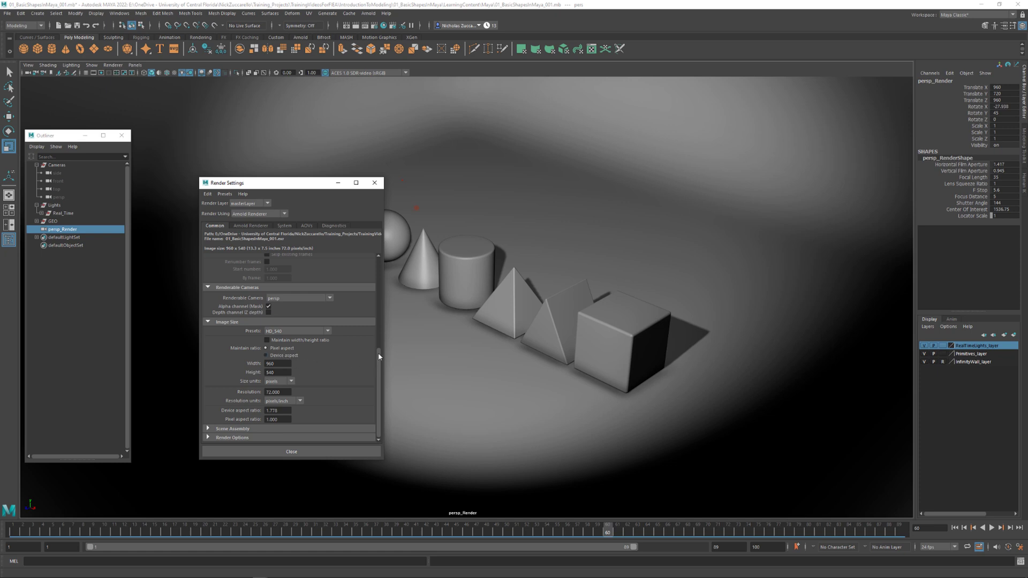
left_click_drag(280, 363, 233, 361)
key("Tab")
type("10")
key("Return")
left_click(267, 340)
double_click(279, 363)
type("2560")
key("Return")
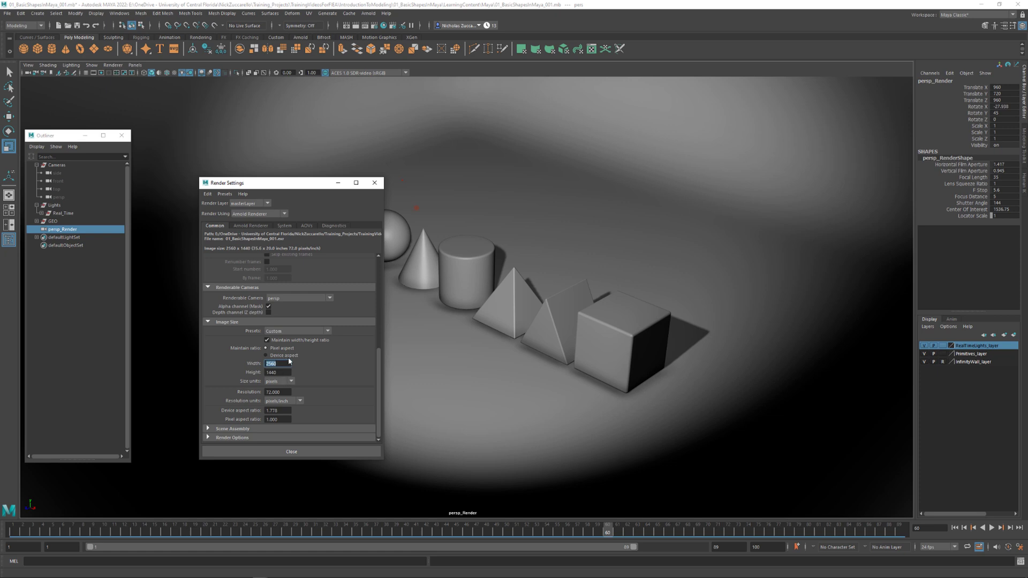
left_click(375, 183)
Turn on the resolution gate for the persp_Render camera
mouse_move(307, 294)
left_mouse_down("alt")
mouse_move(311, 309)
mouse_move(305, 302)
left_mouse_up("alt")
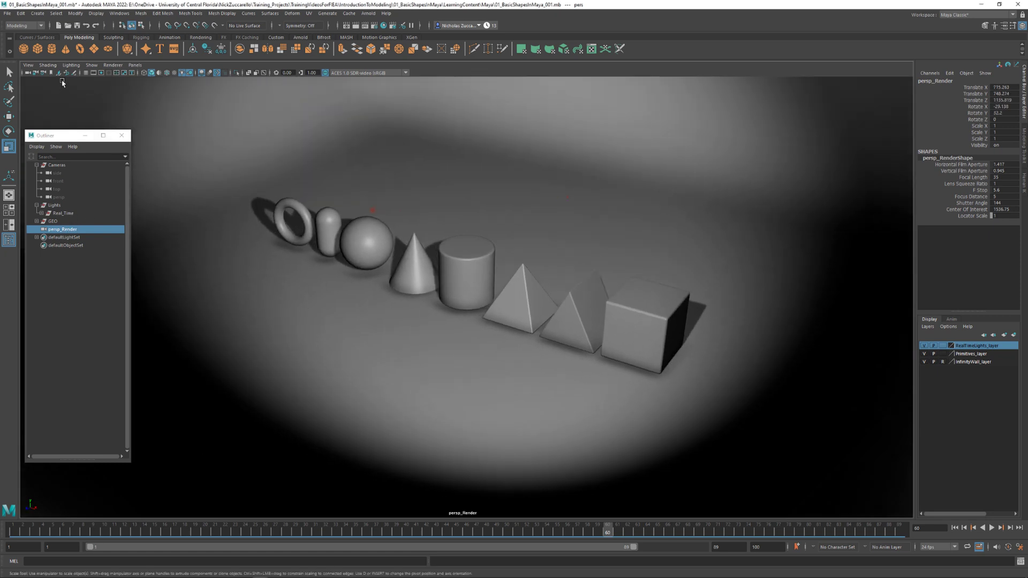
left_click(27, 65)
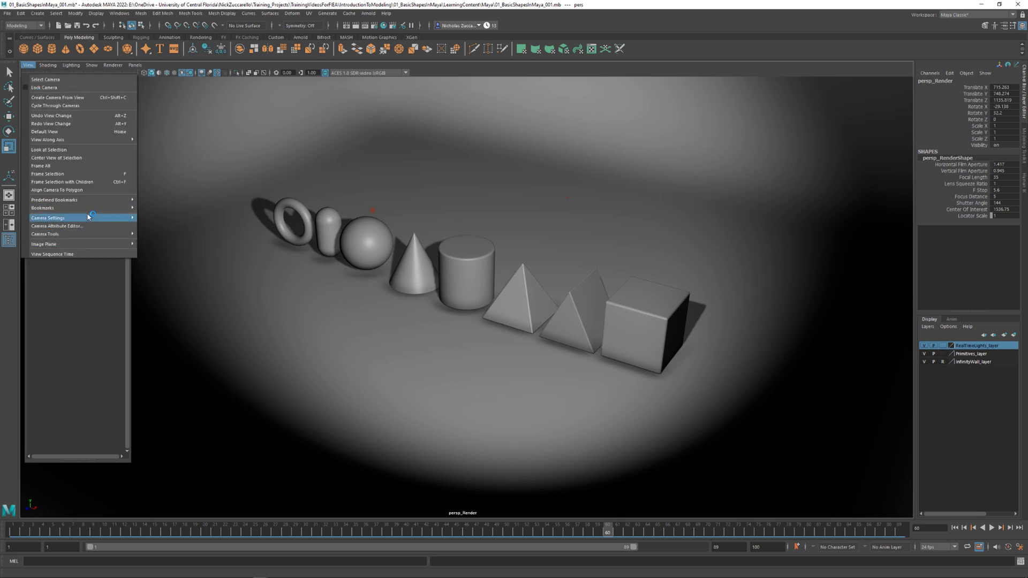
mouse_move(89, 216)
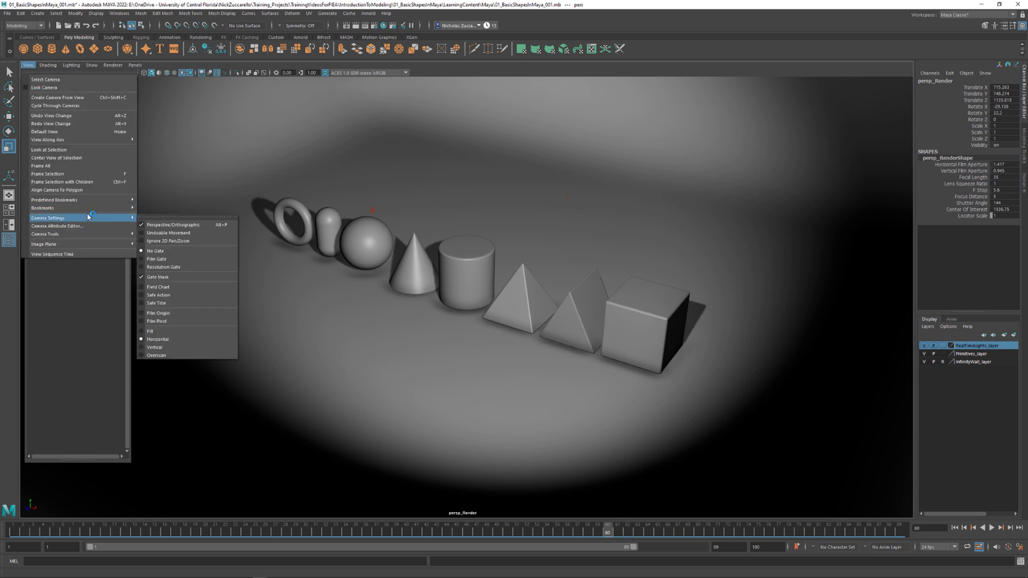
left_click(191, 266)
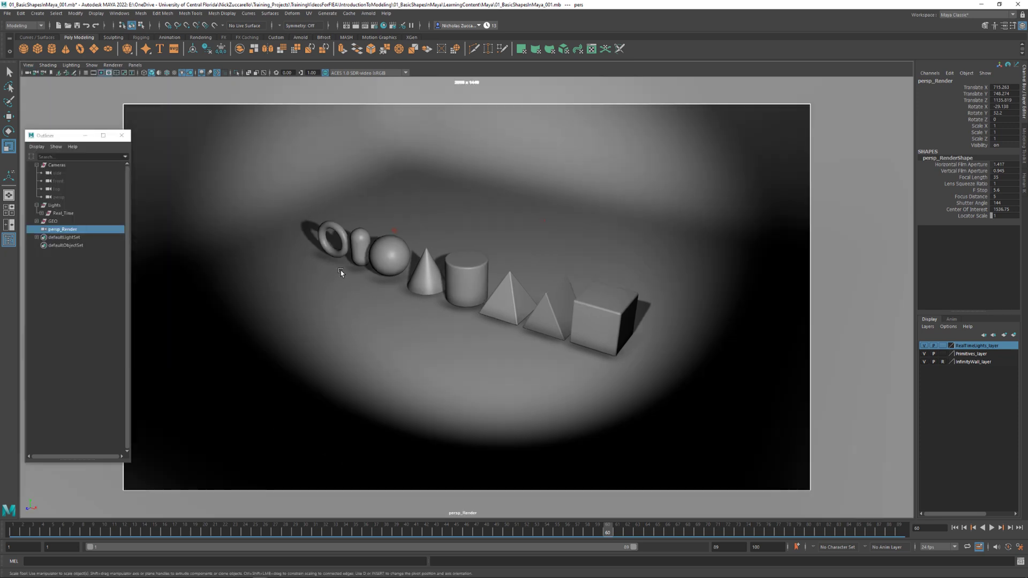
Frame the whole row of primitives from torus to cube inside the persp_Render resolution gate
right_click_drag(339, 271, 411, 289, "alt")
middle_click_drag(412, 289, 378, 319, "alt")
left_click_drag(379, 319, 375, 295, "alt")
middle_click_drag(375, 295, 395, 299, "alt")
right_click_drag(396, 298, 421, 314, "alt")
middle_click_drag(421, 314, 417, 310, "alt")
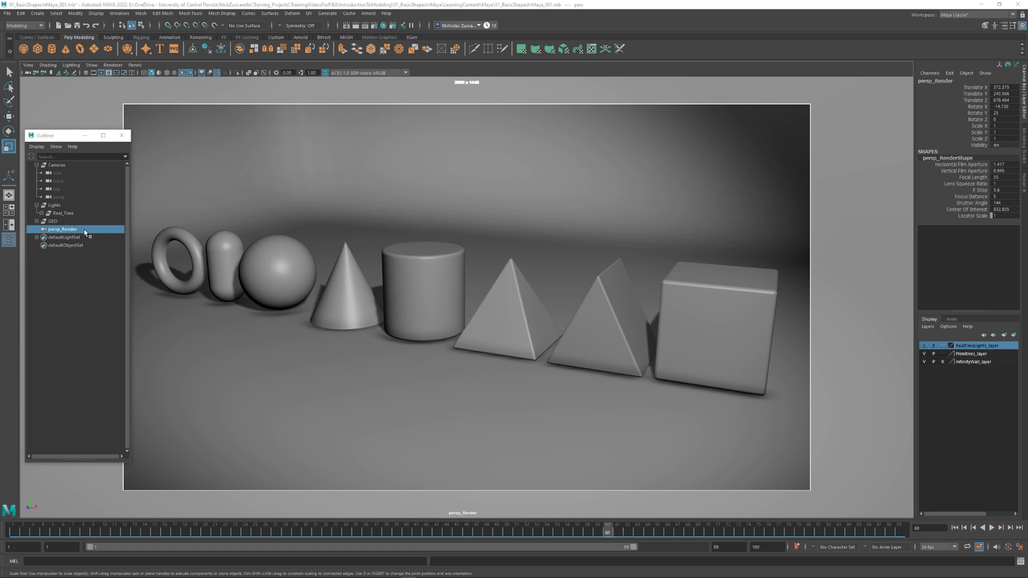
Key the persp_Render camera's Translate and Rotate channels at frame 60
left_click(973, 88)
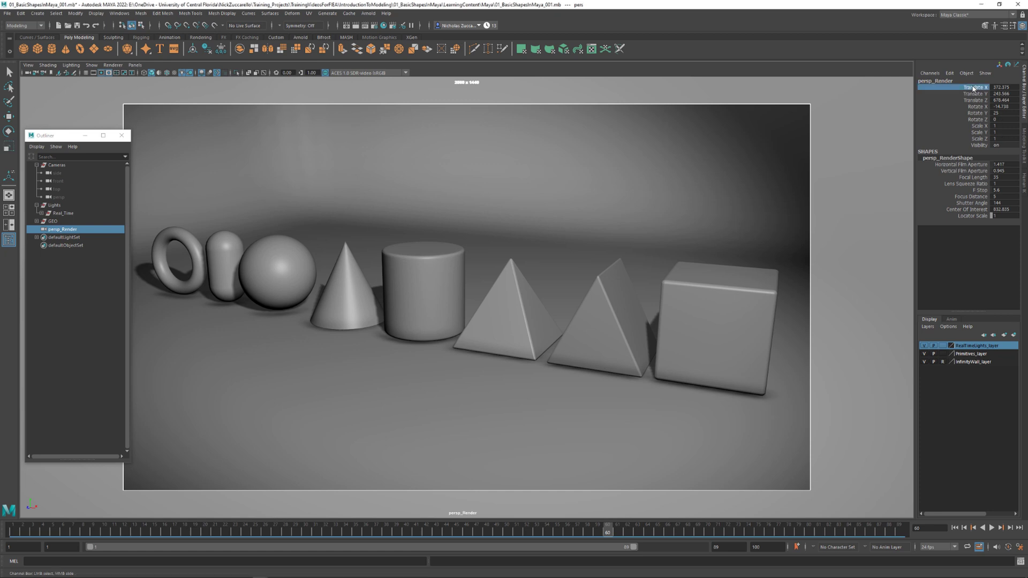
left_click(980, 120, "shift")
right_click(980, 121)
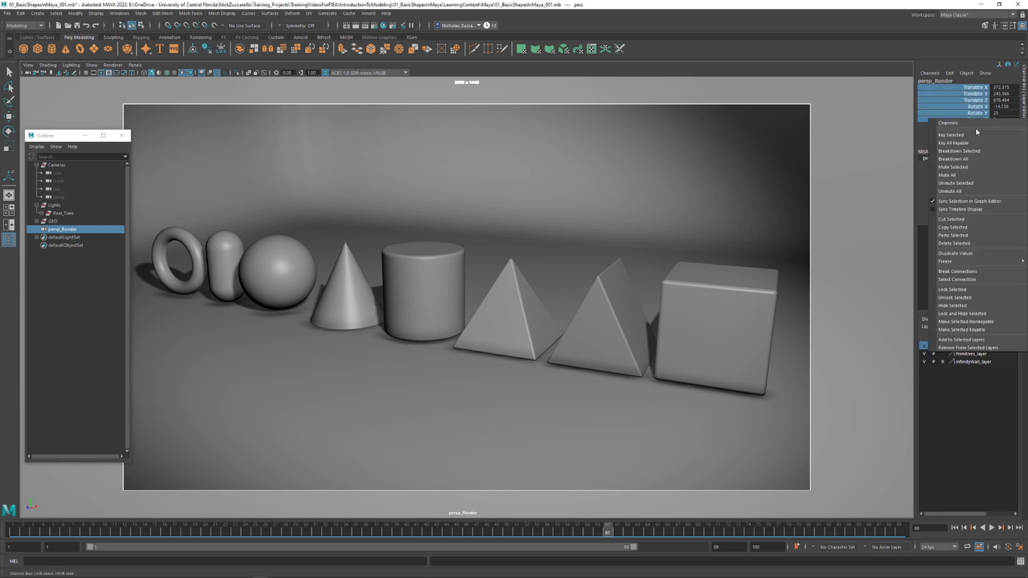
left_click(976, 135)
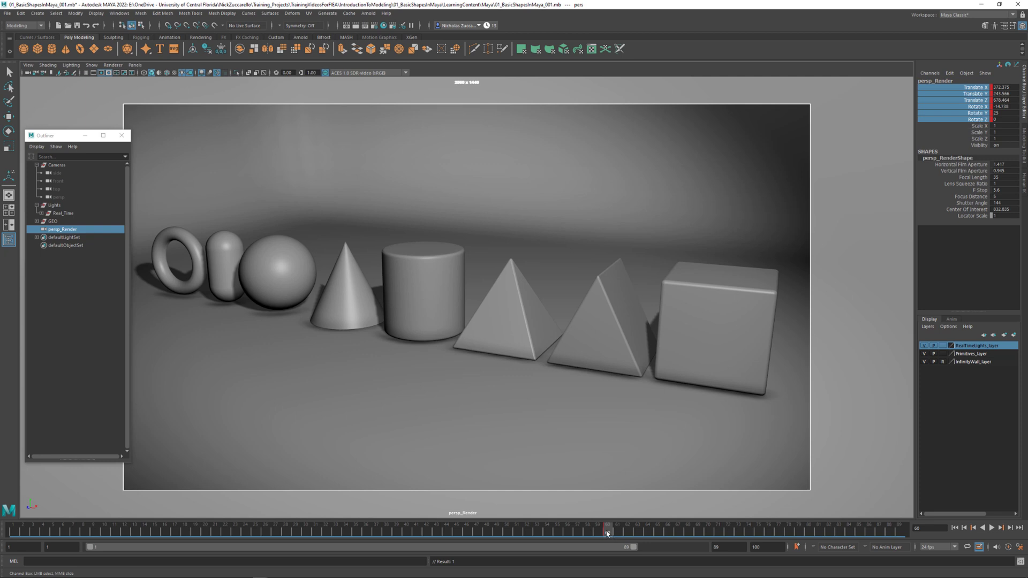
Go to frame 1 and move the persp_Render camera in to a close-up of the cube
key("alt+v")
left_click_drag(46, 530, 13, 533)
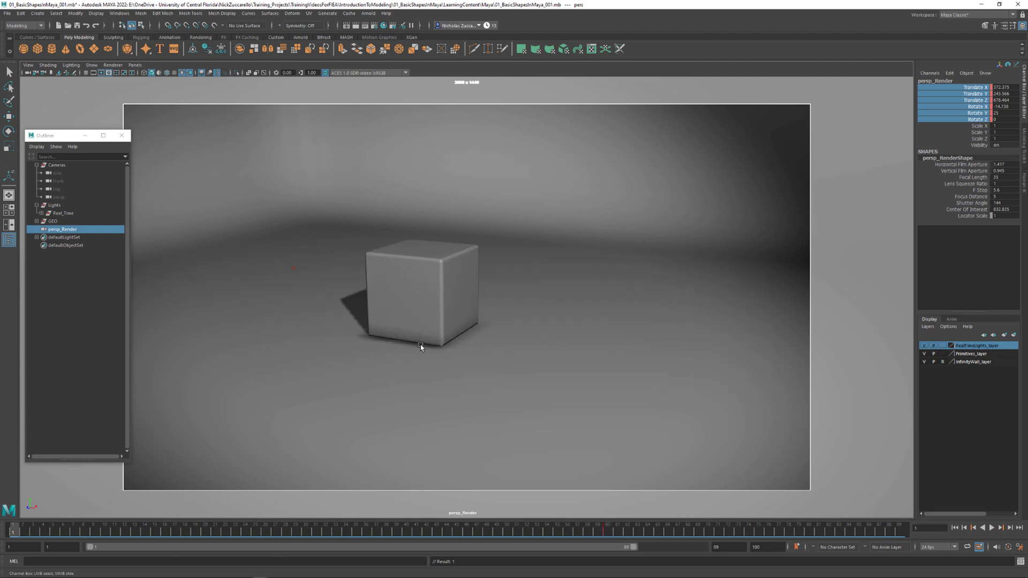
key("alt+v")
key("Escape")
right_click_drag(466, 362, 596, 381, "alt")
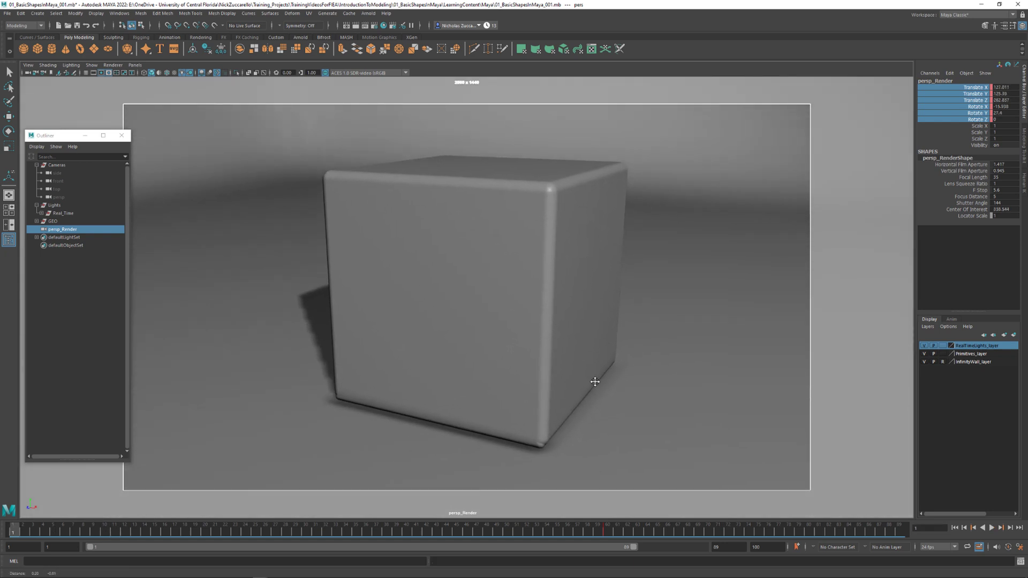
left_click_drag(596, 382, 594, 382, "alt")
right_click_drag(594, 382, 597, 385, "alt")
middle_click_drag(597, 385, 594, 381, "alt")
right_click_drag(594, 381, 596, 389, "alt")
middle_click_drag(597, 388, 602, 378, "alt")
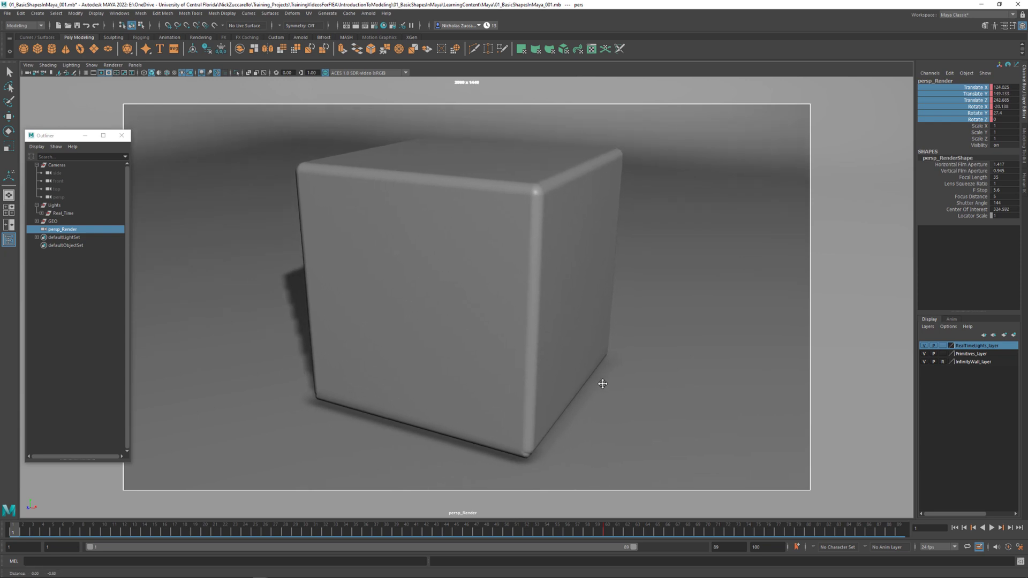
Key the camera's Translate and Rotate channels for the cube close-up at frame 1
left_click(980, 88)
left_click(981, 119, "shift")
right_click(980, 120)
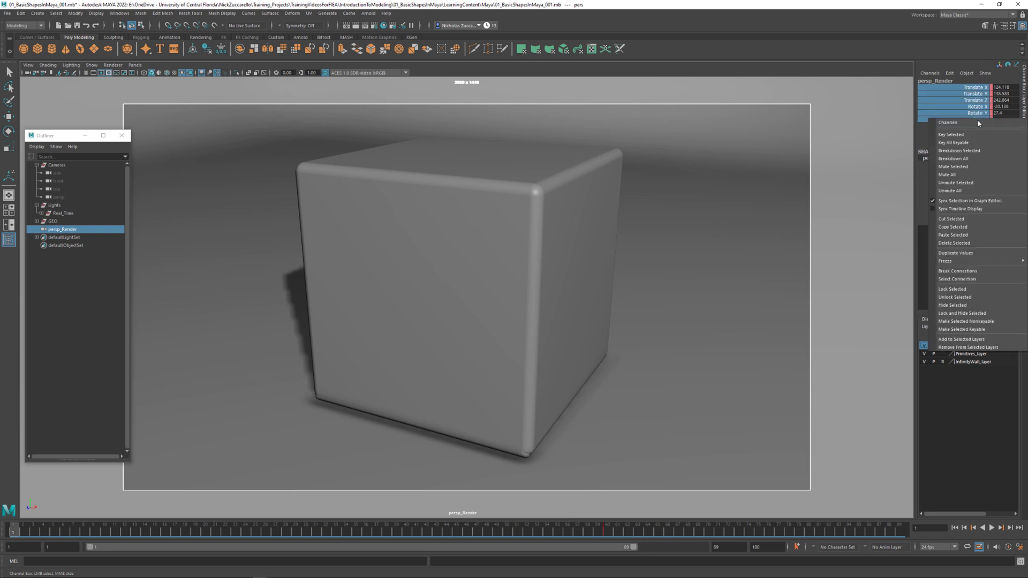
left_click(977, 135)
Scrub the camera move to frame 60 and set the playback range's end to 60
mouse_move(13, 530)
left_mouse_down()
mouse_move(479, 533)
mouse_move(494, 555)
mouse_move(617, 536)
mouse_move(135, 533)
mouse_move(3, 561)
mouse_move(609, 566)
mouse_move(417, 535)
mouse_move(16, 533)
mouse_move(635, 525)
mouse_move(608, 528)
left_mouse_up()
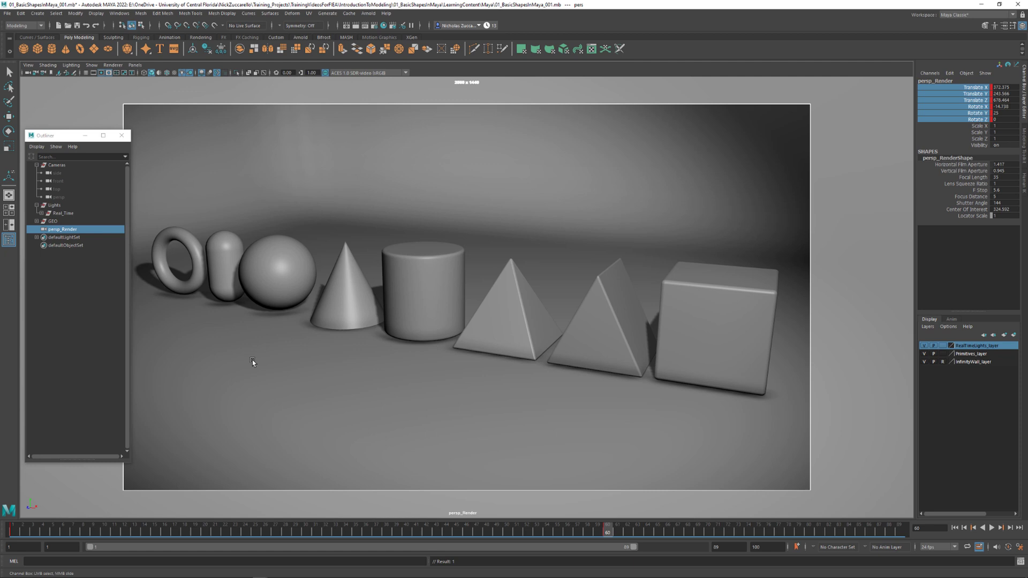
double_click(740, 548)
type("60")
key("Return")
Play back the camera animation, stop it, and jump to the keyframe at frame 60
left_click(992, 529)
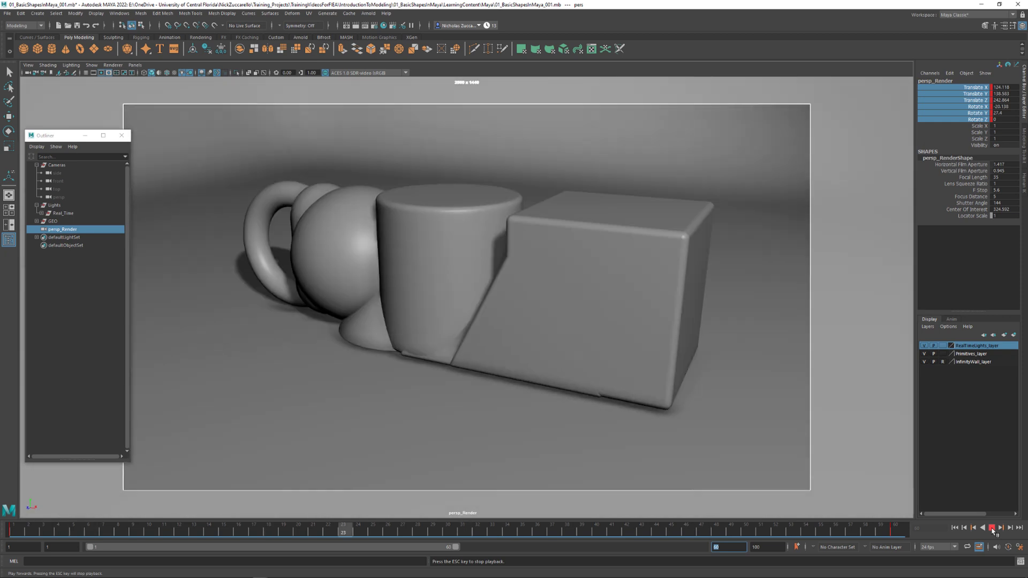
left_click(992, 528)
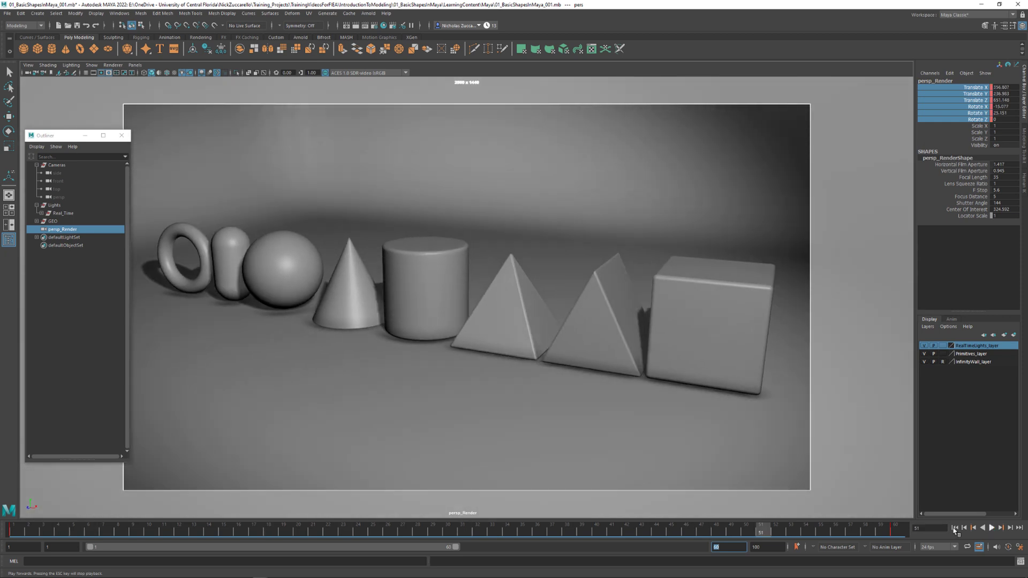
key(".")
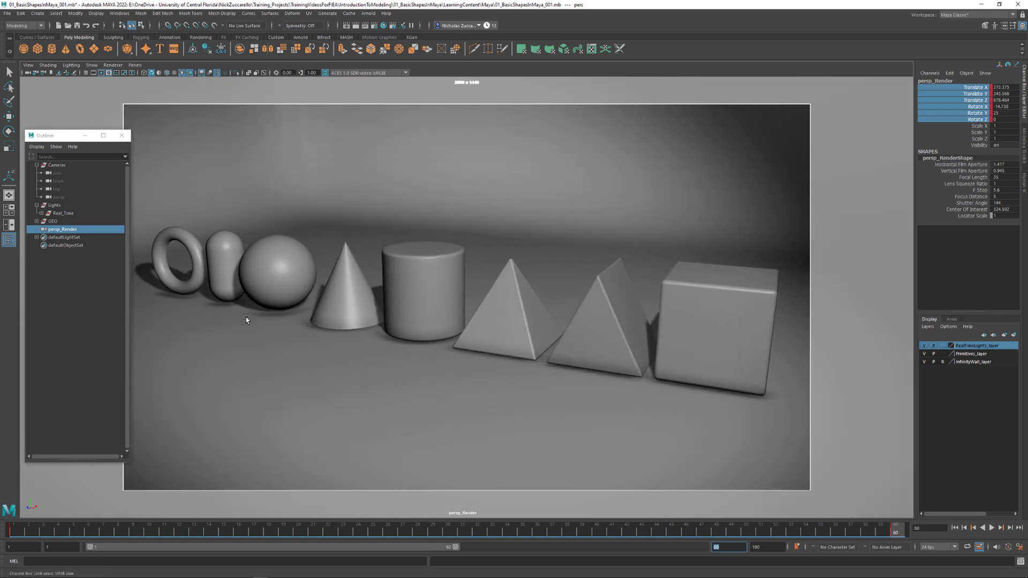
Parent the persp_Render camera under the Cameras group and collapse the Cameras and Lights groups
left_click_drag(106, 240, 72, 171)
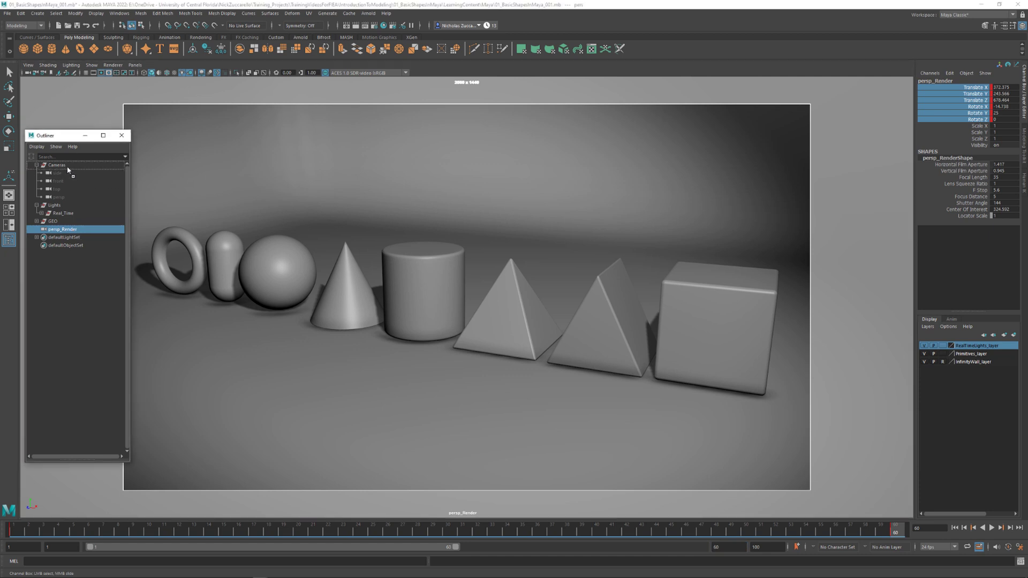
left_click(37, 165)
left_click(37, 173)
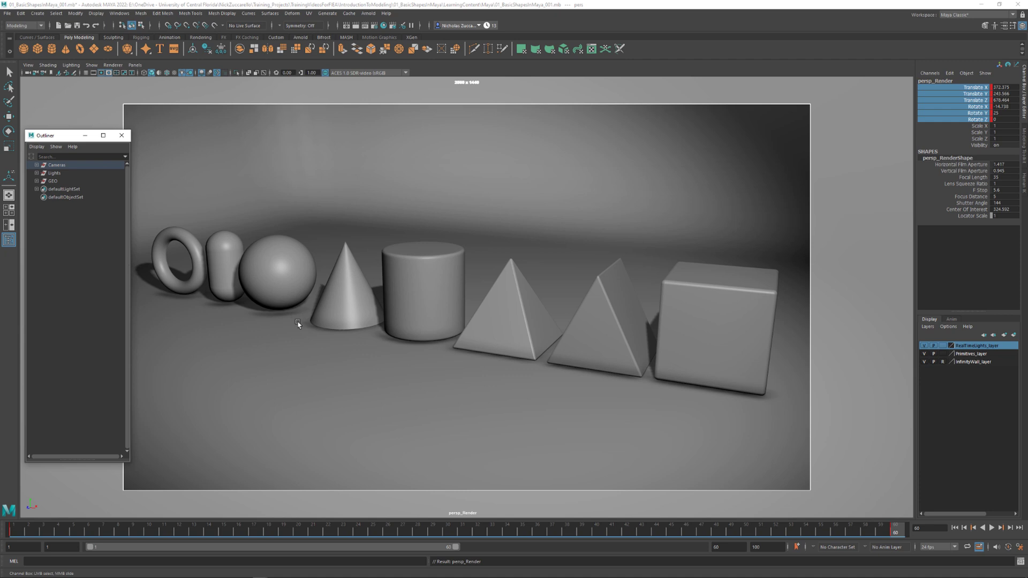
Expand the GEO, Lights and Cameras groups to show their contents and save the scene
left_click(36, 181)
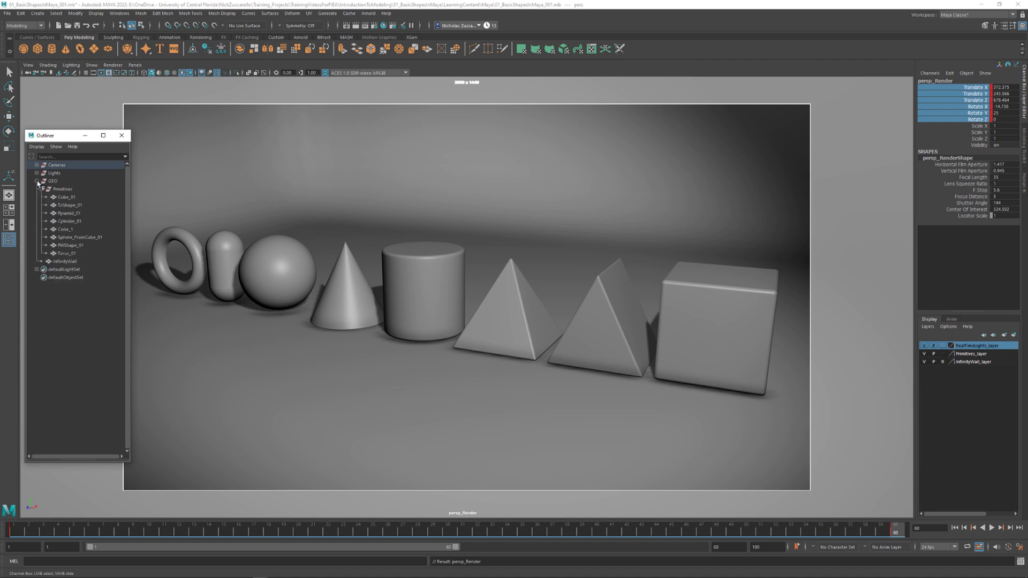
left_click(36, 173)
left_click(36, 165)
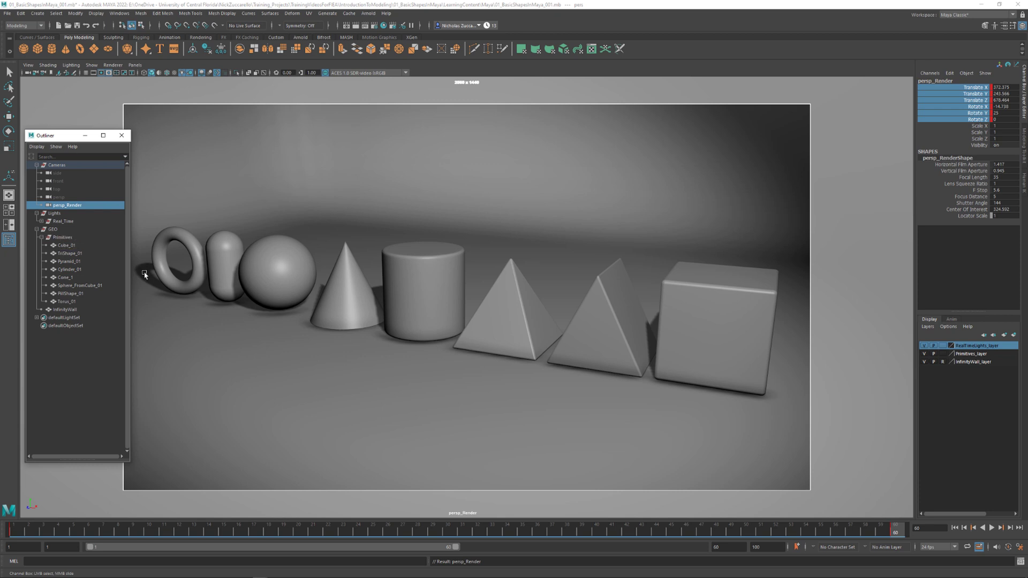
key("ctrl+s")
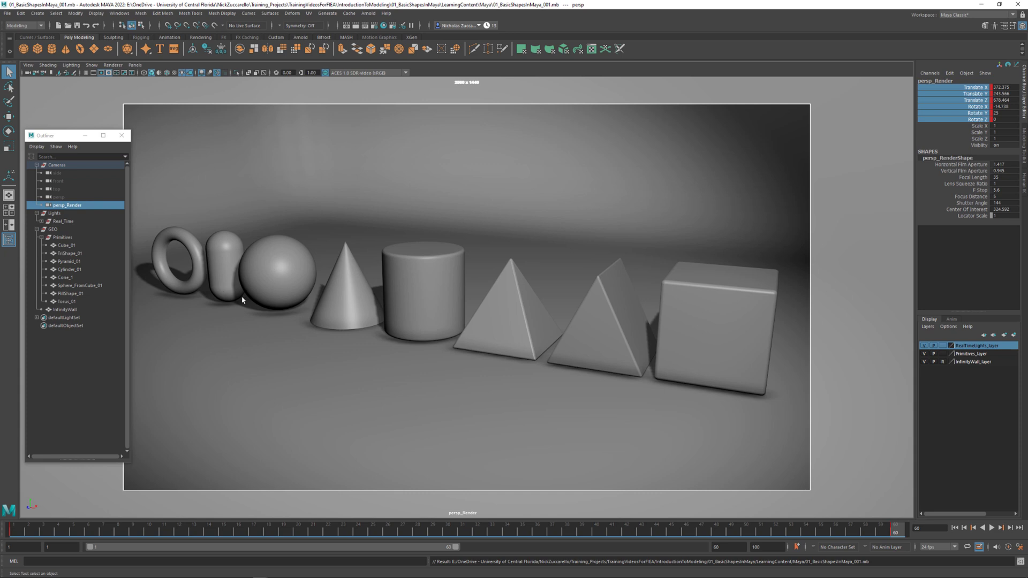
Assign the Blinn material of shading group blinn1SG to InfinityWall, save the scene, and clear the selection
left_click(76, 310)
left_click(77, 309)
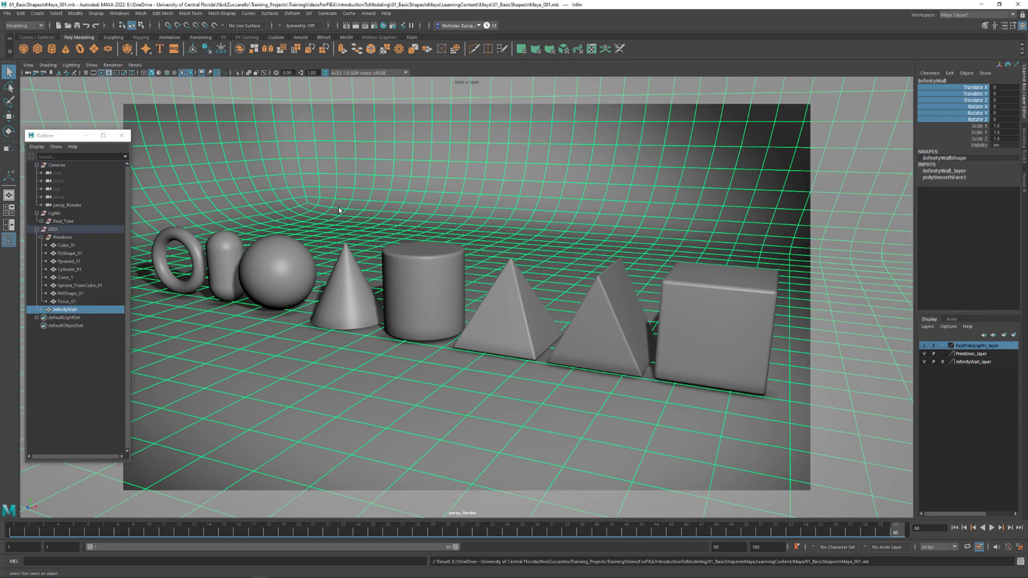
right_click(339, 207)
mouse_move(366, 430)
left_click(399, 437)
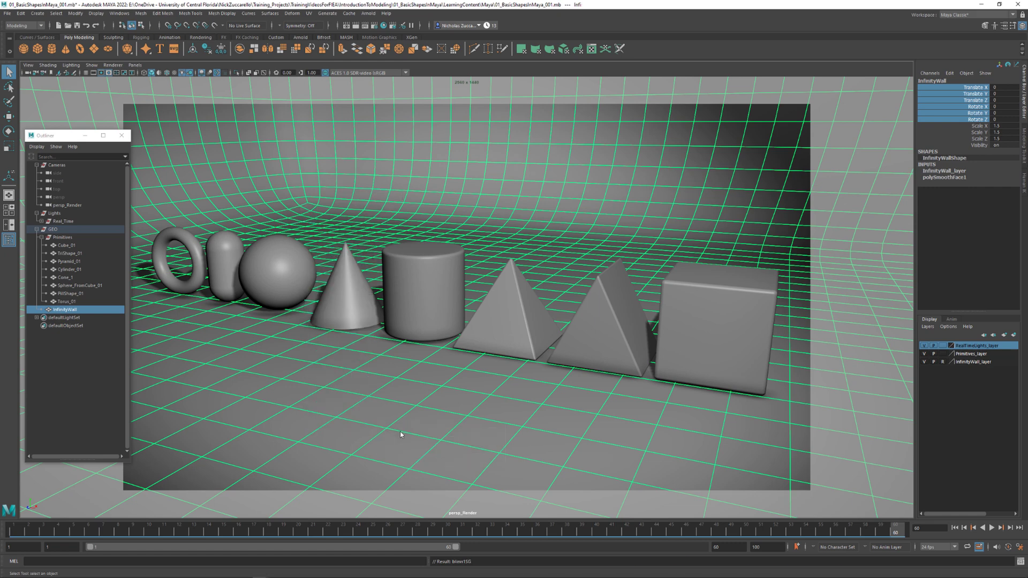
key("ctrl+s")
left_click(354, 418)
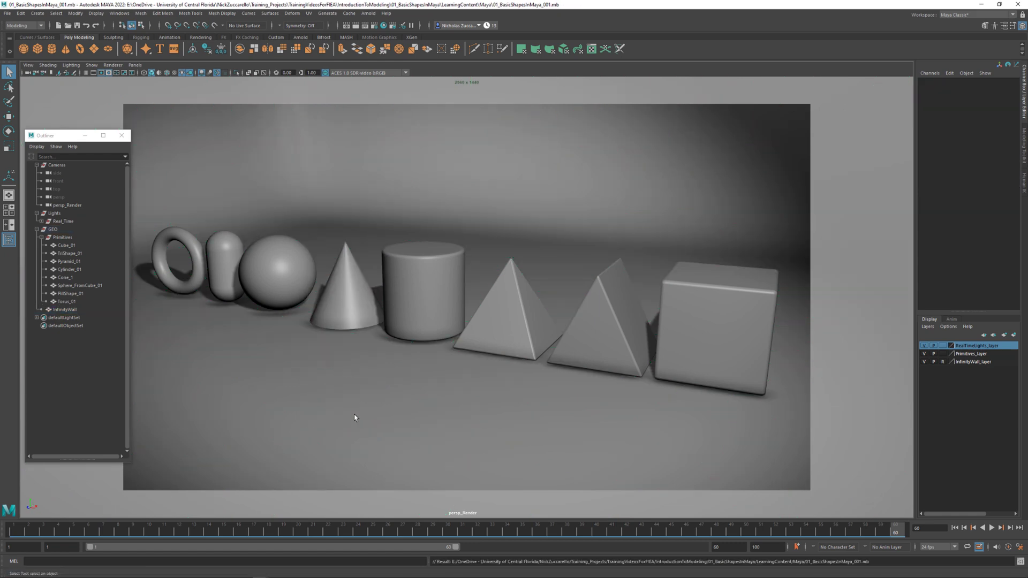